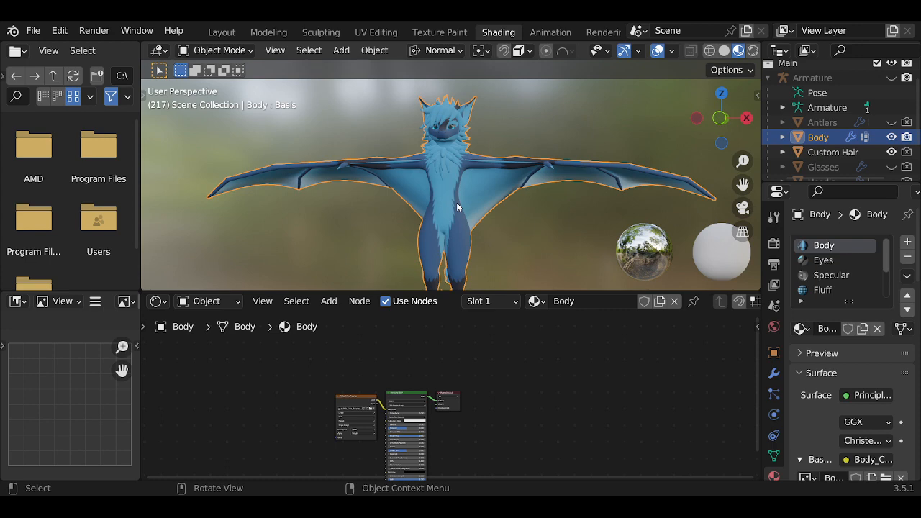
Examine the winged character model from several angles and distances, ending in the front view
{"action": "mouse_move", "coordinate": [456, 202]}
{"action": "middle_mouse_down"}
{"action": "mouse_move", "coordinate": [578, 241]}
{"action": "mouse_move", "coordinate": [494, 171]}
{"action": "mouse_move", "coordinate": [444, 193]}
{"action": "middle_mouse_up"}
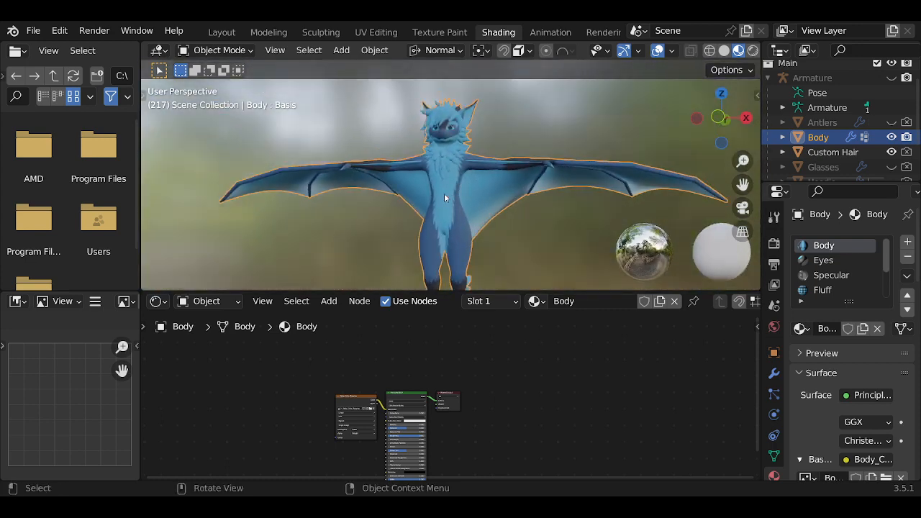
{"action": "scroll", "coordinate": [447, 205], "scroll_direction": "up", "scroll_amount": 5}
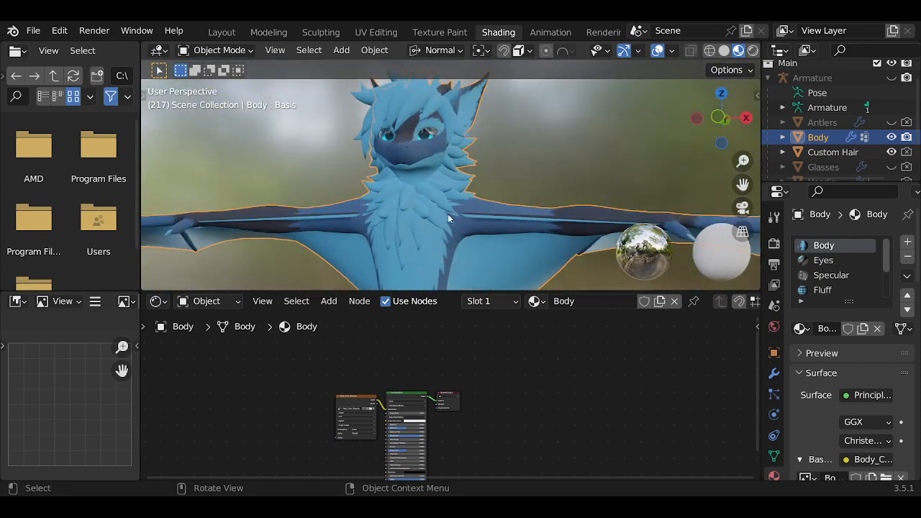
{"action": "scroll", "coordinate": [448, 214], "scroll_direction": "down", "scroll_amount": 4}
{"action": "middle_click_drag", "start_coordinate": [452, 194], "coordinate": [446, 174]}
{"action": "scroll", "coordinate": [445, 198], "scroll_direction": "down", "scroll_amount": 3}
{"action": "scroll", "coordinate": [501, 157], "scroll_direction": "up", "scroll_amount": 3}
{"action": "middle_click_drag", "start_coordinate": [489, 131], "coordinate": [456, 211]}
{"action": "scroll", "coordinate": [436, 198], "scroll_direction": "up", "scroll_amount": 2}
{"action": "scroll", "coordinate": [433, 204], "scroll_direction": "down", "scroll_amount": 3}
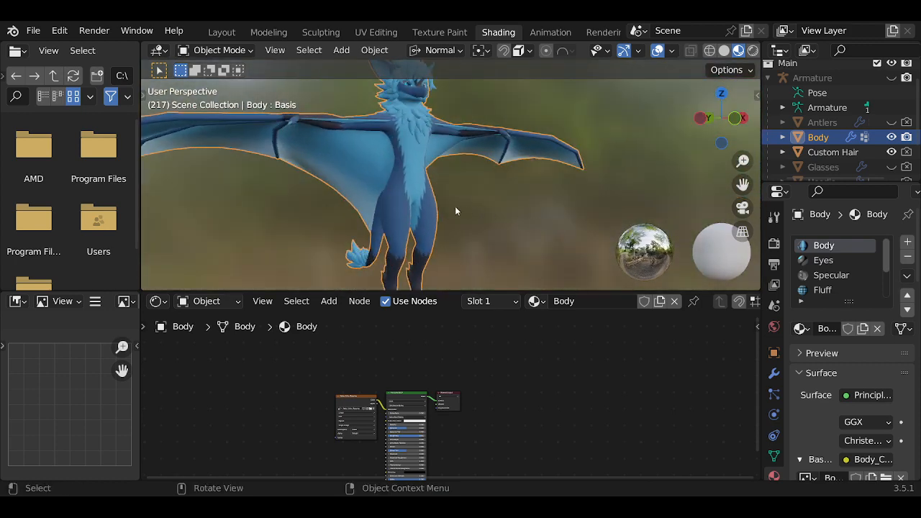
{"action": "mouse_move", "coordinate": [414, 179]}
{"action": "middle_mouse_down"}
{"action": "mouse_move", "coordinate": [399, 189]}
{"action": "mouse_move", "coordinate": [442, 195]}
{"action": "mouse_move", "coordinate": [412, 185]}
{"action": "middle_mouse_up"}
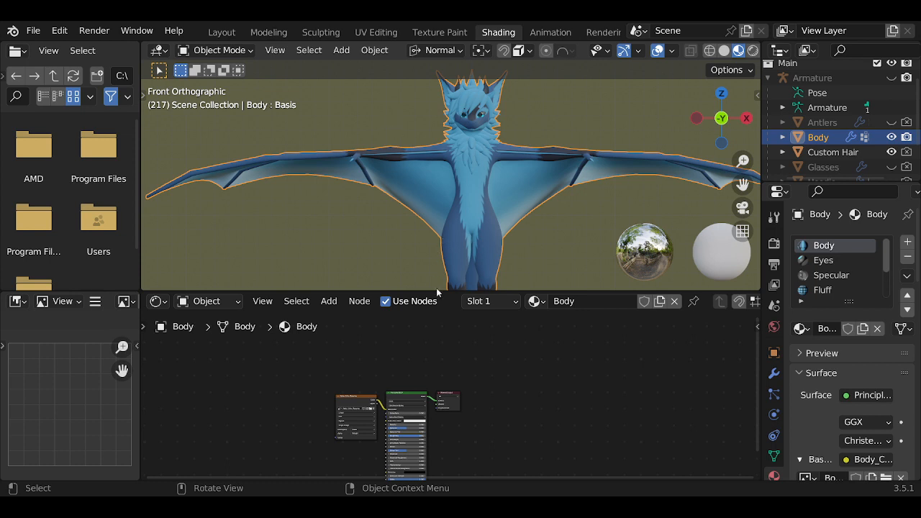
Open the program preferences
{"action": "middle_click_drag", "start_coordinate": [418, 368], "coordinate": [444, 333]}
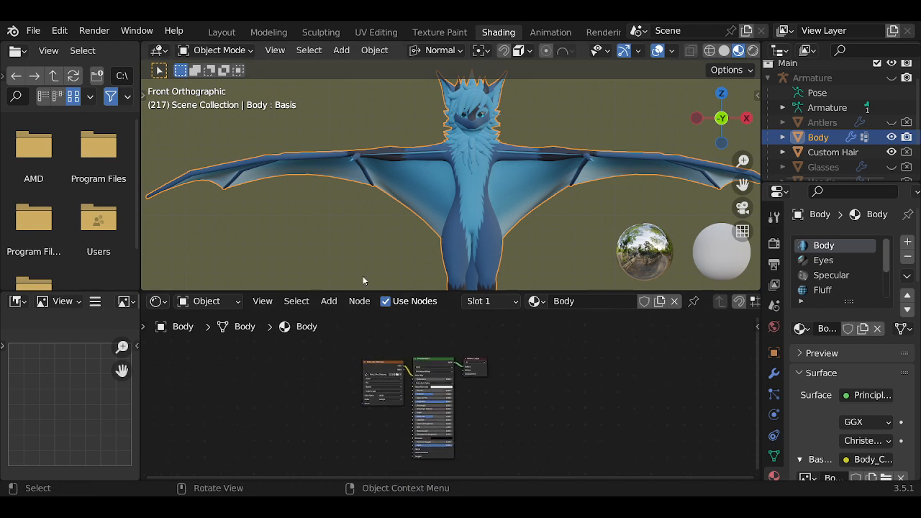
{"action": "left_click", "coordinate": [61, 31]}
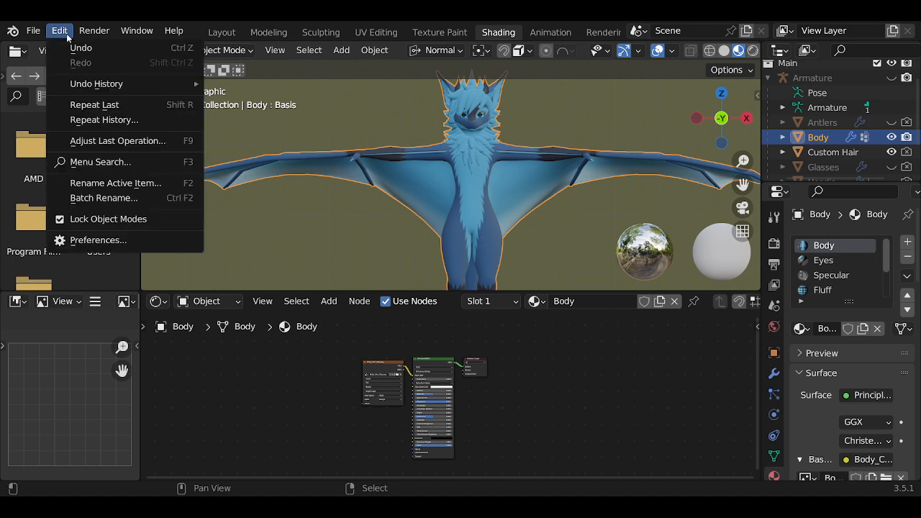
{"action": "left_click", "coordinate": [145, 241]}
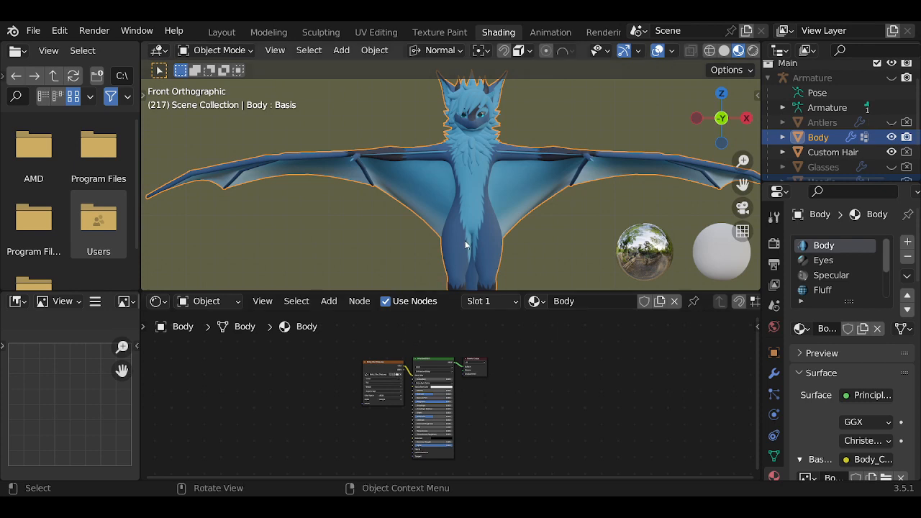
Inspect the character's body and enlarge the shader node editor to fill the window around the Body material's nodes
{"action": "middle_click_drag", "start_coordinate": [334, 395], "coordinate": [337, 382]}
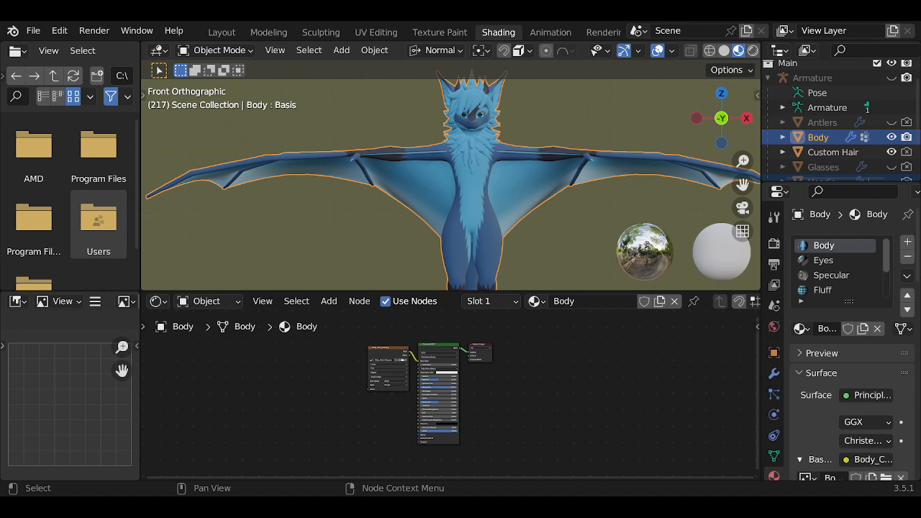
{"action": "scroll", "coordinate": [474, 373], "scroll_direction": "up", "scroll_amount": 3}
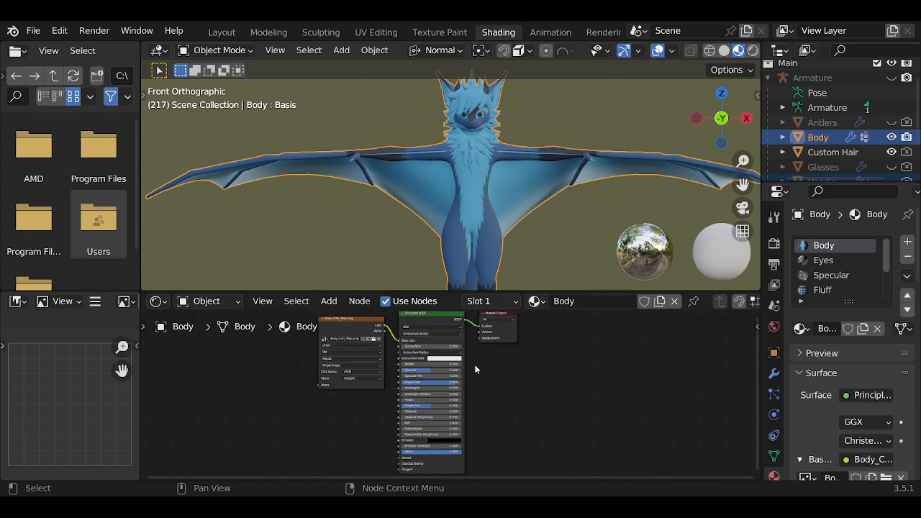
{"action": "scroll", "coordinate": [462, 241], "scroll_direction": "up", "scroll_amount": 3}
{"action": "middle_click_drag", "start_coordinate": [462, 240], "coordinate": [470, 188]}
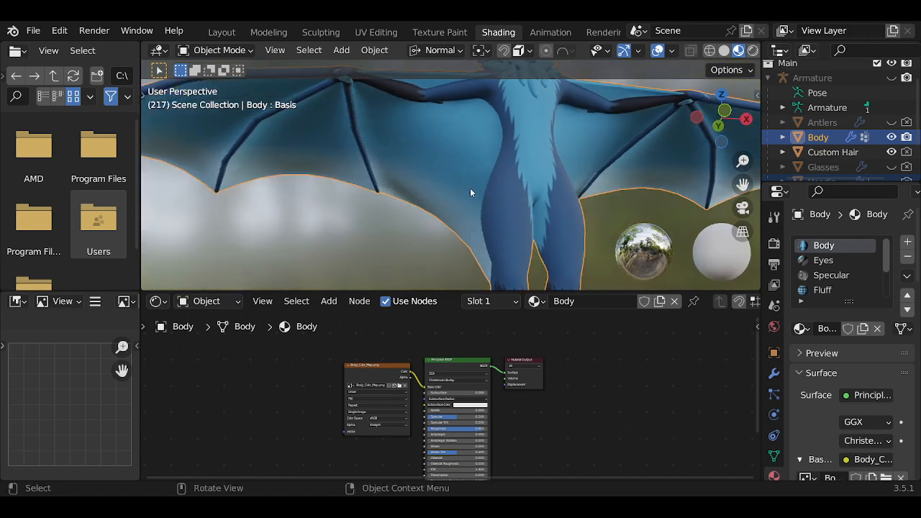
{"action": "middle_click_drag", "start_coordinate": [454, 228], "coordinate": [443, 266], "text": "shift"}
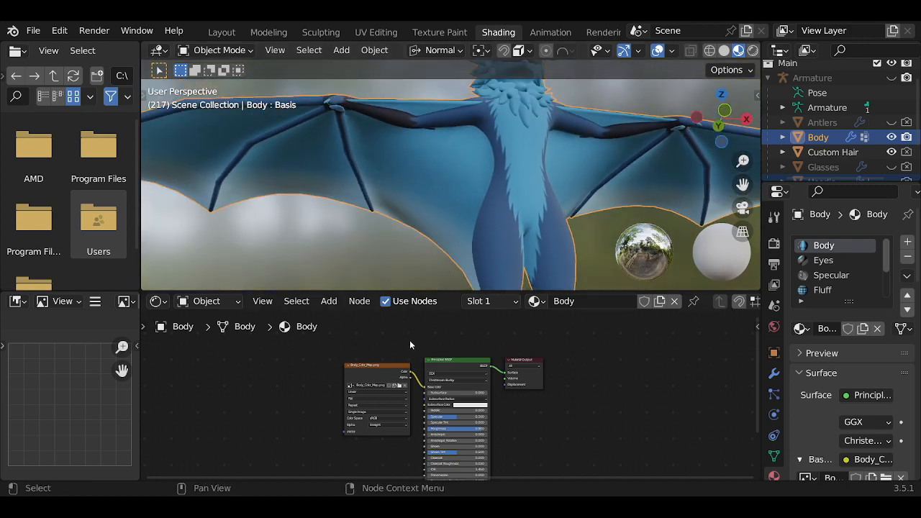
{"action": "scroll", "coordinate": [392, 363], "scroll_direction": "up", "scroll_amount": 4}
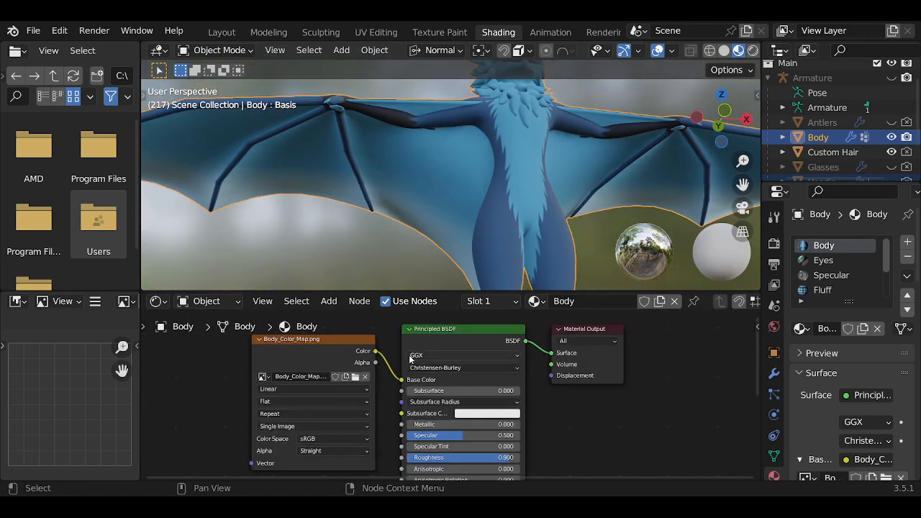
{"action": "key", "text": "ctrl+space"}
{"action": "middle_click_drag", "start_coordinate": [341, 245], "coordinate": [487, 325]}
{"action": "scroll", "coordinate": [460, 275], "scroll_direction": "down", "scroll_amount": 3}
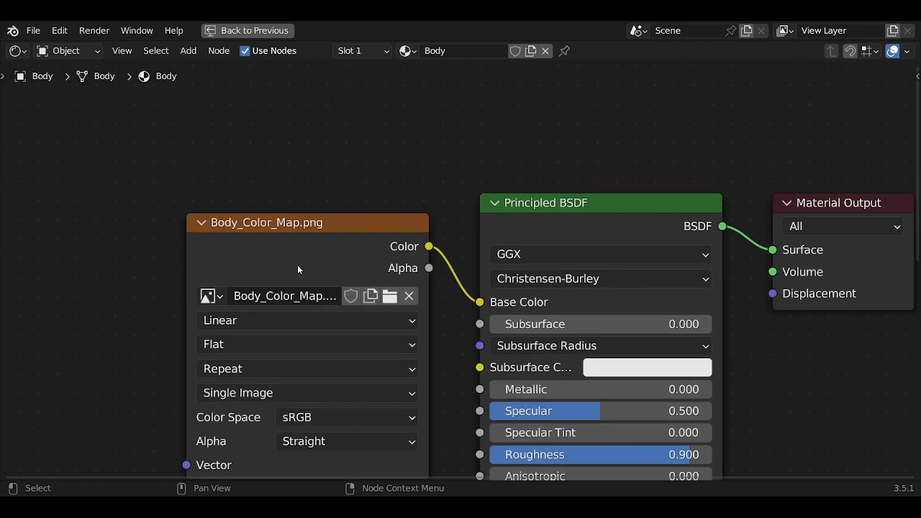
Space out the Body_Color_Map.png, Principled BSDF and Material Output nodes, and restore the split editor layout
{"action": "left_click", "coordinate": [275, 224]}
{"action": "left_click_drag", "start_coordinate": [275, 225], "coordinate": [207, 176]}
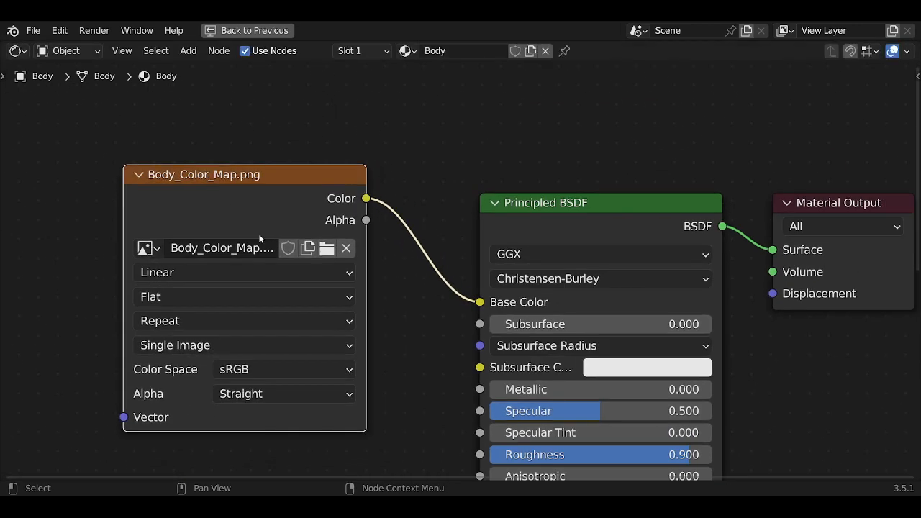
{"action": "scroll", "coordinate": [274, 233], "scroll_direction": "down", "scroll_amount": 2}
{"action": "left_click_drag", "start_coordinate": [574, 230], "coordinate": [556, 193]}
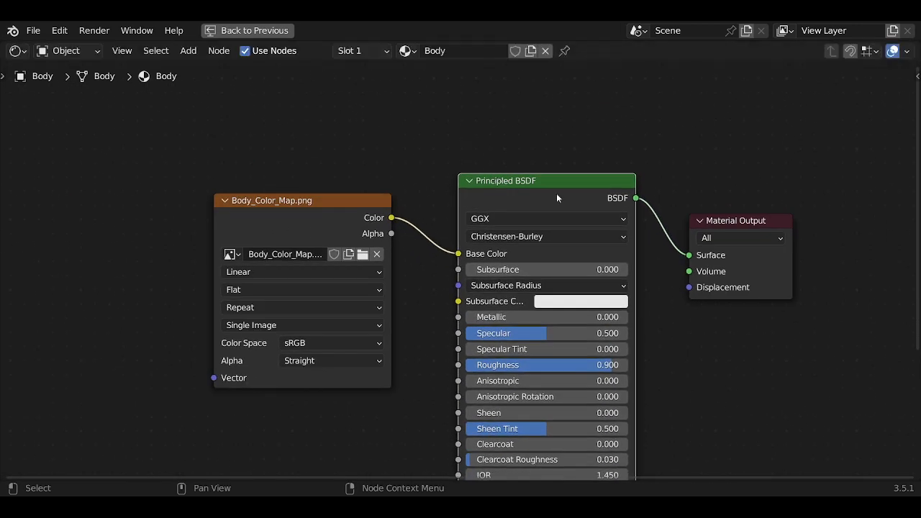
{"action": "left_click", "coordinate": [739, 225]}
{"action": "key", "text": "ctrl+space"}
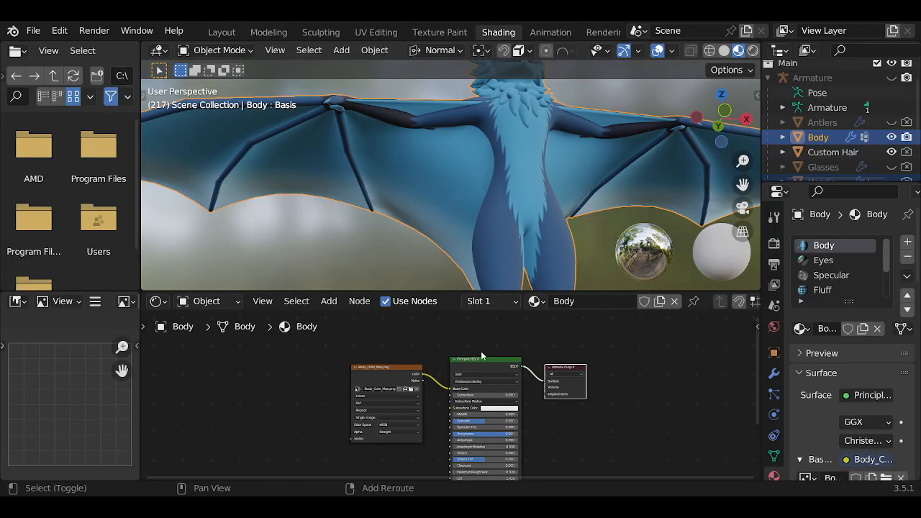
Preview Body_Color_Map.png directly through the Material Output's Surface, and move the Principled BSDF node down out of the way
{"action": "scroll", "coordinate": [481, 352], "scroll_direction": "up", "scroll_amount": 1}
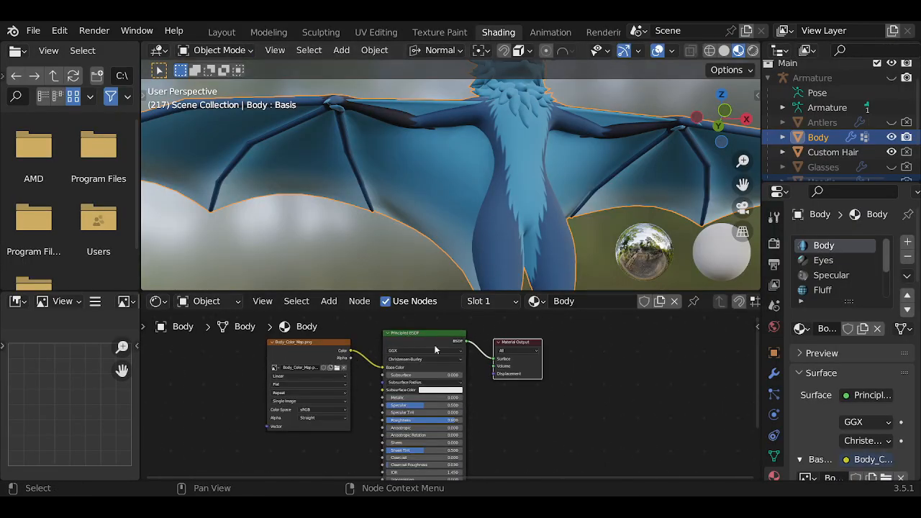
{"action": "middle_click_drag", "start_coordinate": [475, 281], "coordinate": [475, 183]}
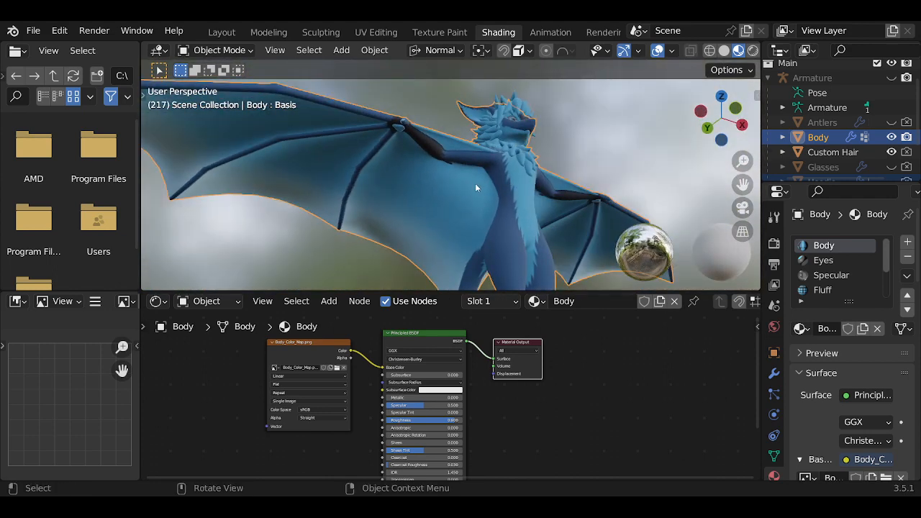
{"action": "left_click", "coordinate": [296, 352], "text": "ctrl+shift"}
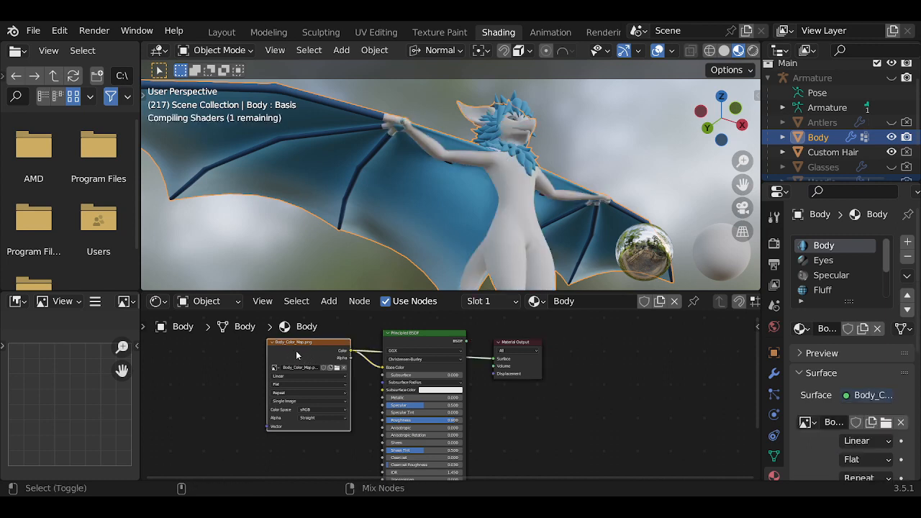
{"action": "left_click_drag", "start_coordinate": [421, 341], "coordinate": [426, 394]}
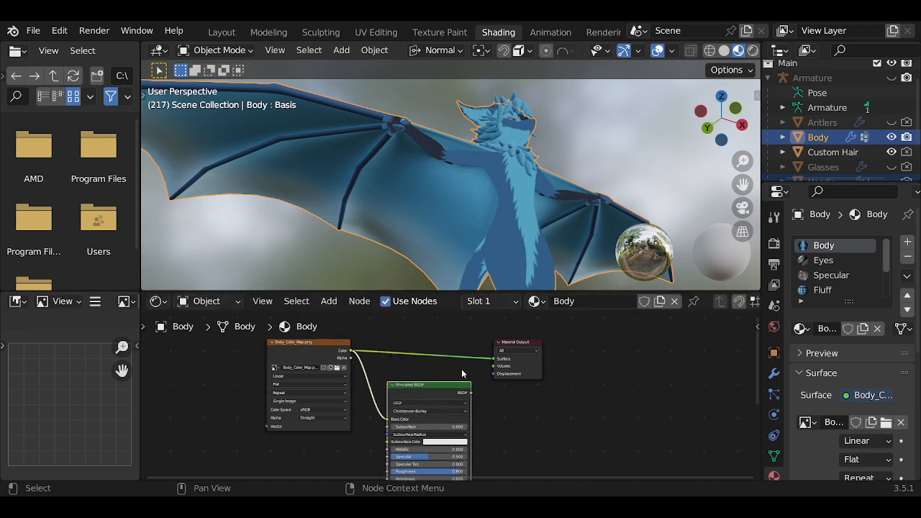
{"action": "scroll", "coordinate": [438, 176], "scroll_direction": "up", "scroll_amount": 2}
{"action": "middle_click_drag", "start_coordinate": [439, 175], "coordinate": [439, 216]}
Move the Body_Color_Map.png node aside and insert an Invert node on its link to the Material Output
{"action": "left_click_drag", "start_coordinate": [286, 362], "coordinate": [257, 363]}
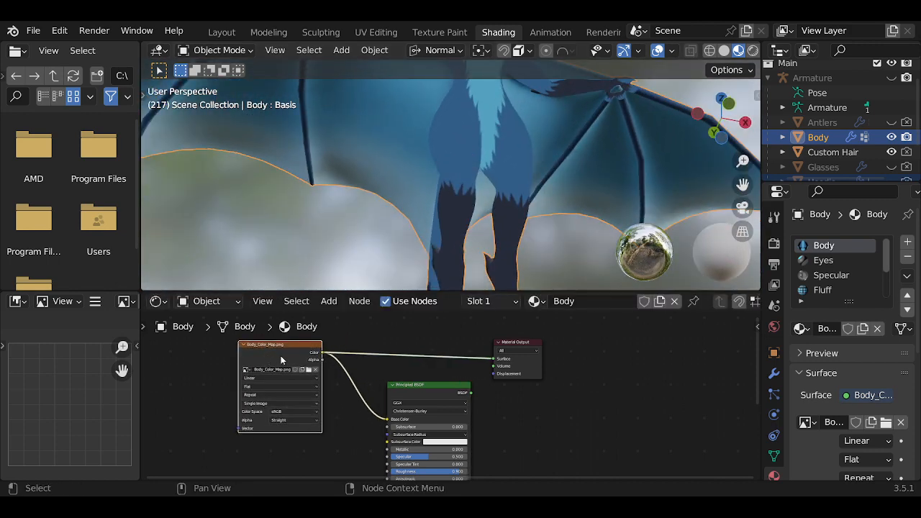
{"action": "key", "text": "shift+a"}
{"action": "mouse_move", "coordinate": [353, 347]}
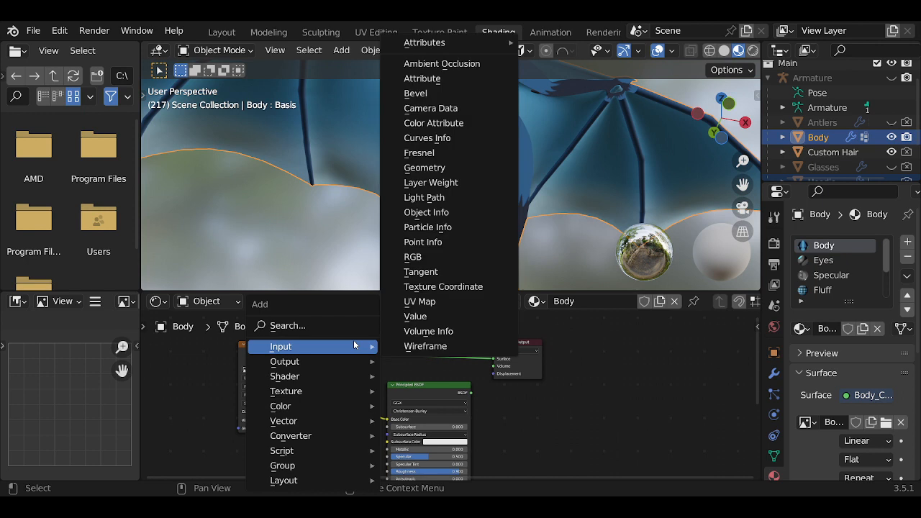
{"action": "mouse_move", "coordinate": [337, 404]}
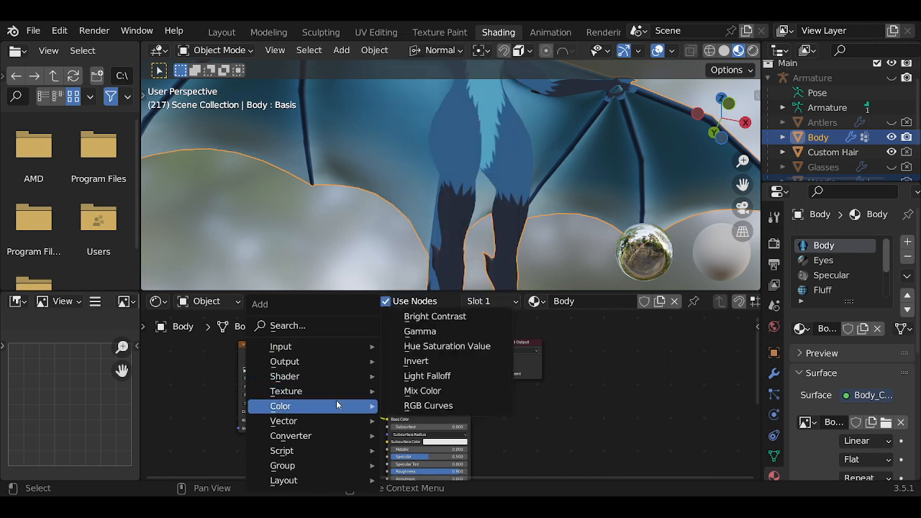
{"action": "left_click", "coordinate": [417, 361]}
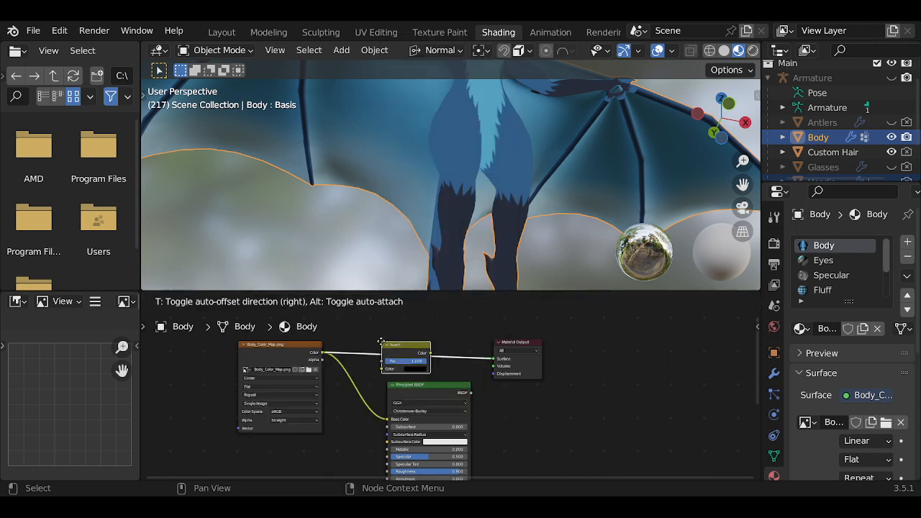
{"action": "left_click", "coordinate": [381, 342]}
Inspect the inverted colors on the character and preview the Principled BSDF through the Material Output again
{"action": "middle_click_drag", "start_coordinate": [478, 103], "coordinate": [402, 235]}
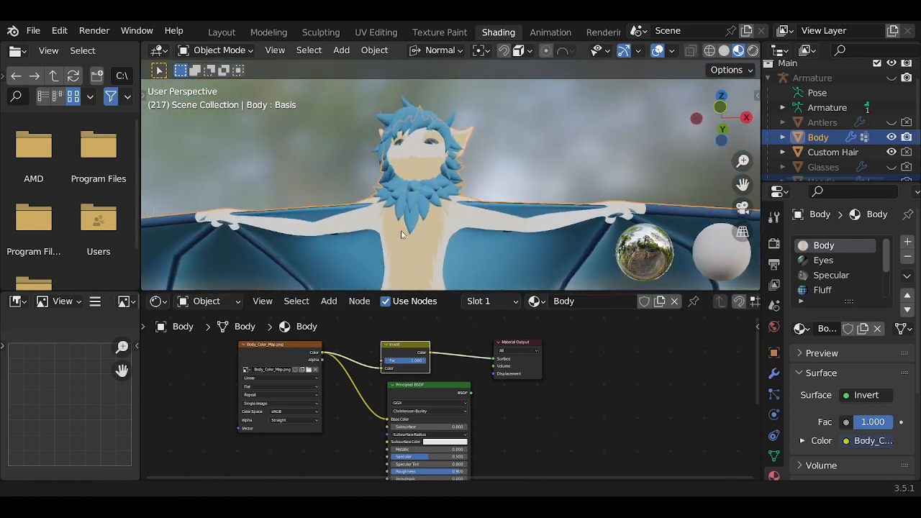
{"action": "scroll", "coordinate": [395, 178], "scroll_direction": "up", "scroll_amount": 4}
{"action": "mouse_move", "coordinate": [395, 177]}
{"action": "middle_mouse_down"}
{"action": "mouse_move", "coordinate": [403, 189]}
{"action": "mouse_move", "coordinate": [384, 182]}
{"action": "mouse_move", "coordinate": [389, 170]}
{"action": "middle_mouse_up"}
{"action": "scroll", "coordinate": [438, 390], "scroll_direction": "down", "scroll_amount": 1}
{"action": "mouse_move", "coordinate": [438, 391]}
{"action": "left_mouse_down"}
{"action": "mouse_move", "coordinate": [476, 395]}
{"action": "mouse_move", "coordinate": [437, 394]}
{"action": "left_mouse_up"}
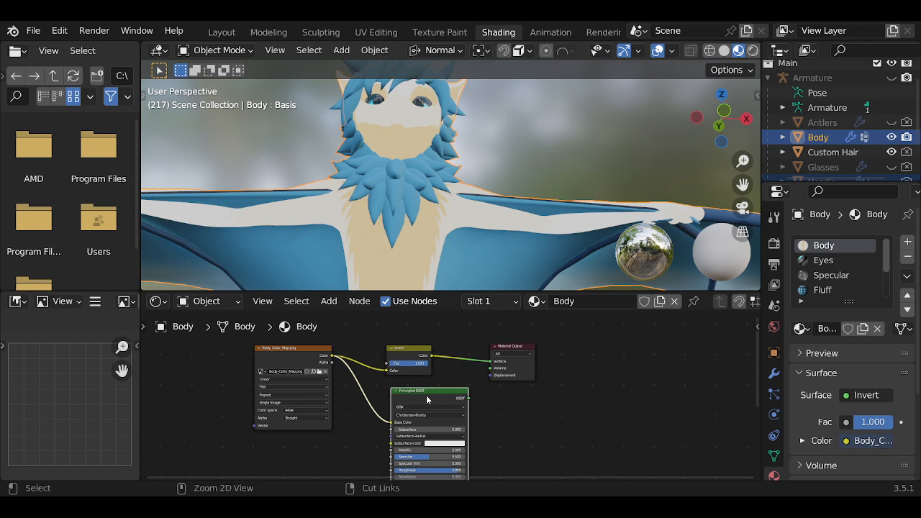
{"action": "left_click", "coordinate": [426, 400], "text": "ctrl+shift"}
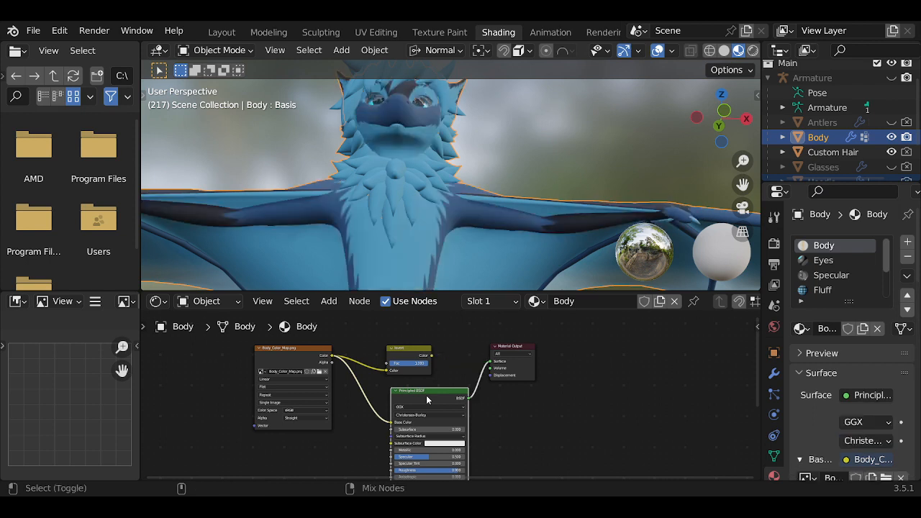
Insert the Invert node between Body_Color_Map.png's Color output and the Principled BSDF's Base Color, and space the nodes out
{"action": "left_click_drag", "start_coordinate": [410, 350], "coordinate": [391, 437]}
{"action": "left_click_drag", "start_coordinate": [309, 371], "coordinate": [263, 366]}
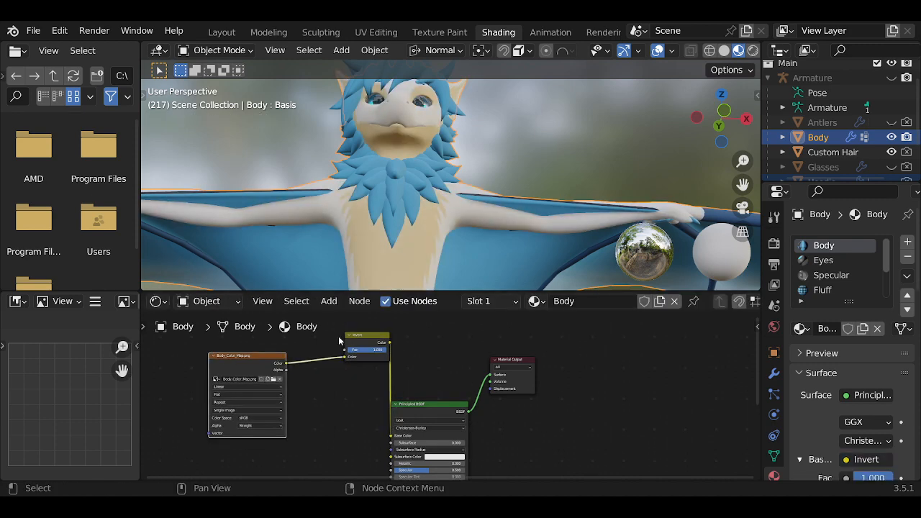
{"action": "left_click_drag", "start_coordinate": [369, 342], "coordinate": [339, 361]}
{"action": "middle_click_drag", "start_coordinate": [394, 242], "coordinate": [408, 206]}
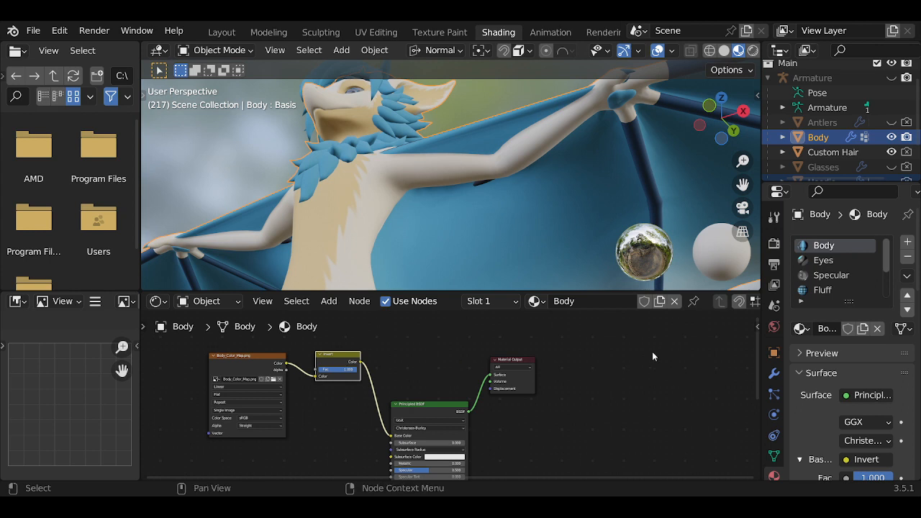
Look through the node editor's sidebar, including the Node Wrangler tools, and hide it again
{"action": "key", "text": "n"}
{"action": "left_click", "coordinate": [752, 354]}
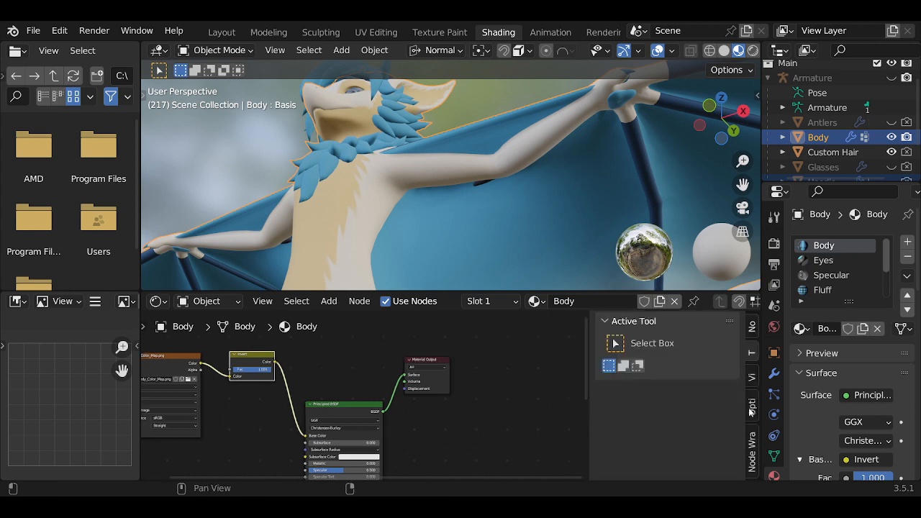
{"action": "left_click", "coordinate": [752, 377]}
{"action": "left_click", "coordinate": [753, 409]}
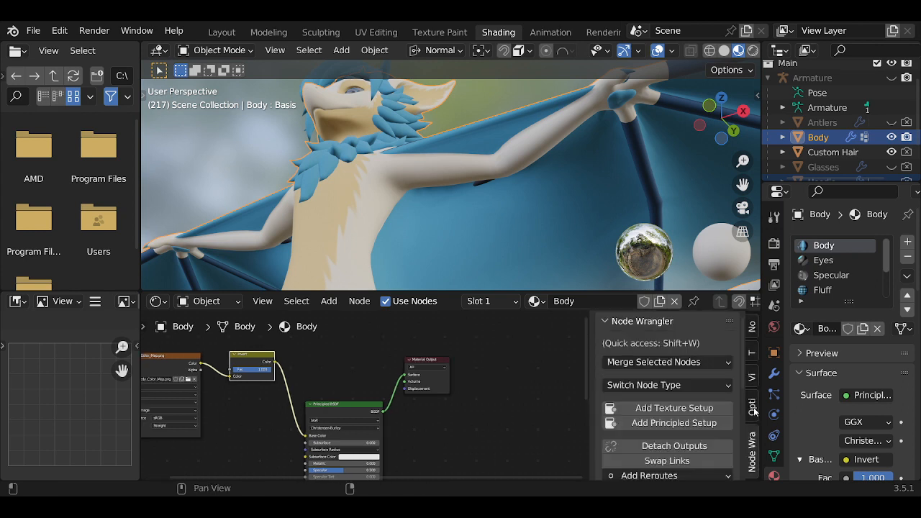
{"action": "left_click", "coordinate": [753, 409]}
{"action": "scroll", "coordinate": [754, 410], "scroll_direction": "up", "scroll_amount": 3}
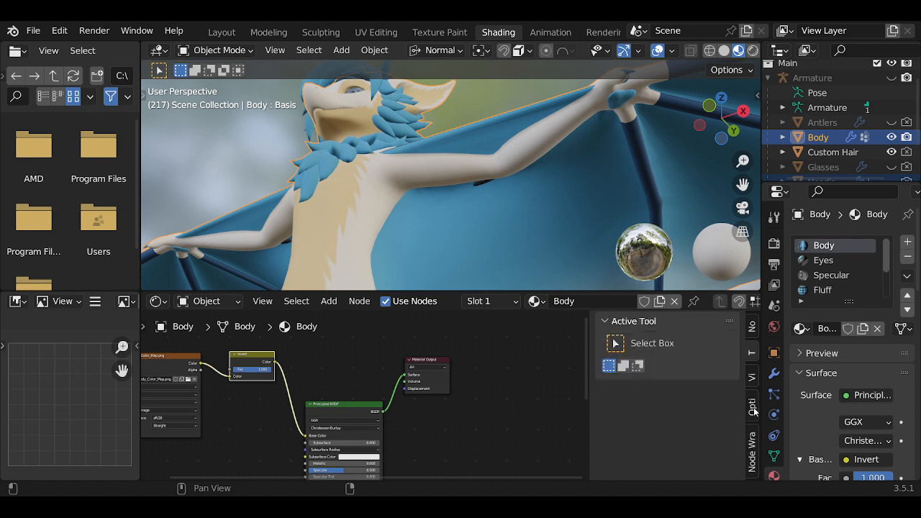
{"action": "key", "text": "n"}
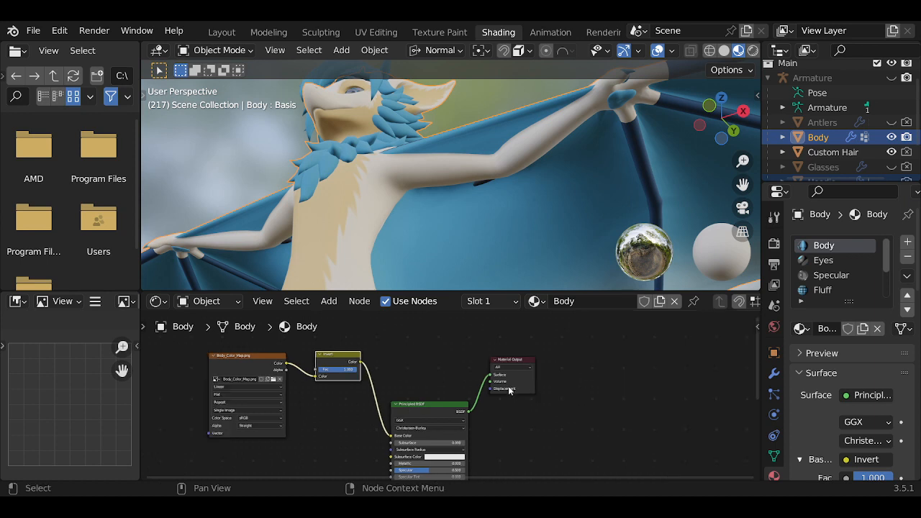
Widen the file browser and image editor areas, and lower the Invert node between the color map and Principled BSDF
{"action": "left_click_drag", "start_coordinate": [139, 231], "coordinate": [203, 231]}
{"action": "middle_click_drag", "start_coordinate": [353, 396], "coordinate": [394, 393]}
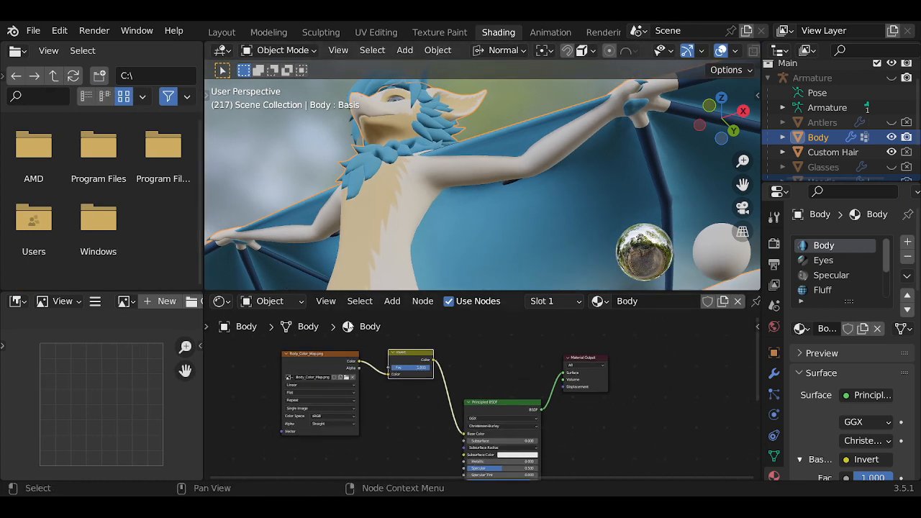
{"action": "left_click_drag", "start_coordinate": [407, 358], "coordinate": [412, 377]}
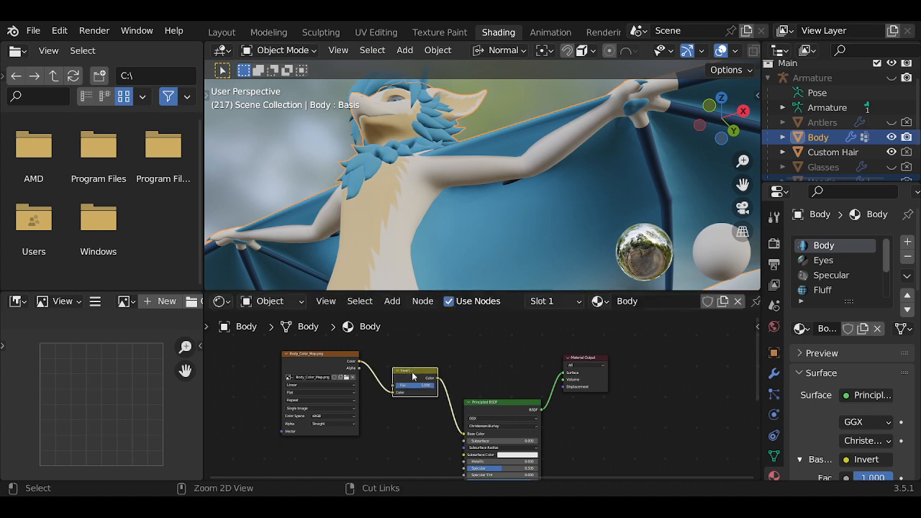
Delete the Invert node while keeping Body_Color_Map.png linked to the Principled BSDF, and rearrange the remaining nodes closer together
{"action": "key", "text": "ctrl+x"}
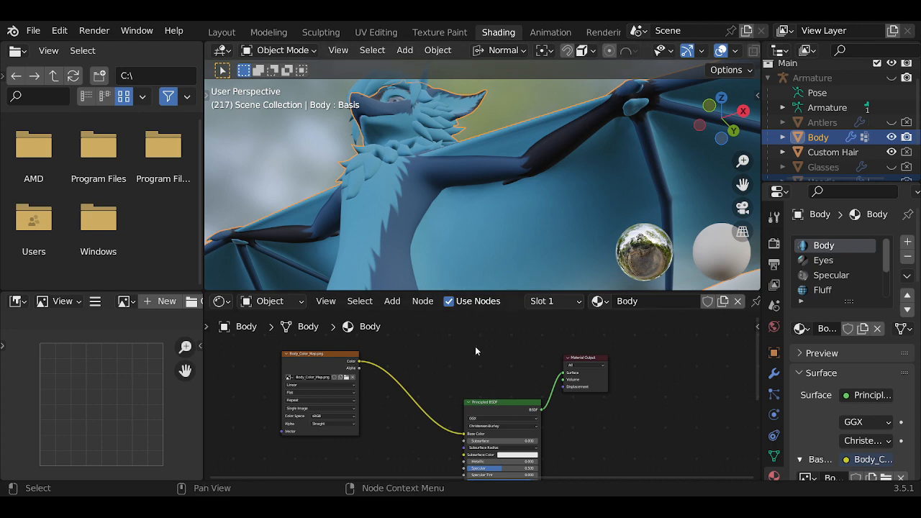
{"action": "left_click_drag", "start_coordinate": [497, 404], "coordinate": [462, 341]}
{"action": "left_click_drag", "start_coordinate": [307, 368], "coordinate": [342, 360]}
{"action": "middle_click_drag", "start_coordinate": [381, 209], "coordinate": [467, 224]}
{"action": "left_click_drag", "start_coordinate": [349, 364], "coordinate": [306, 364]}
{"action": "scroll", "coordinate": [486, 388], "scroll_direction": "down", "scroll_amount": 1}
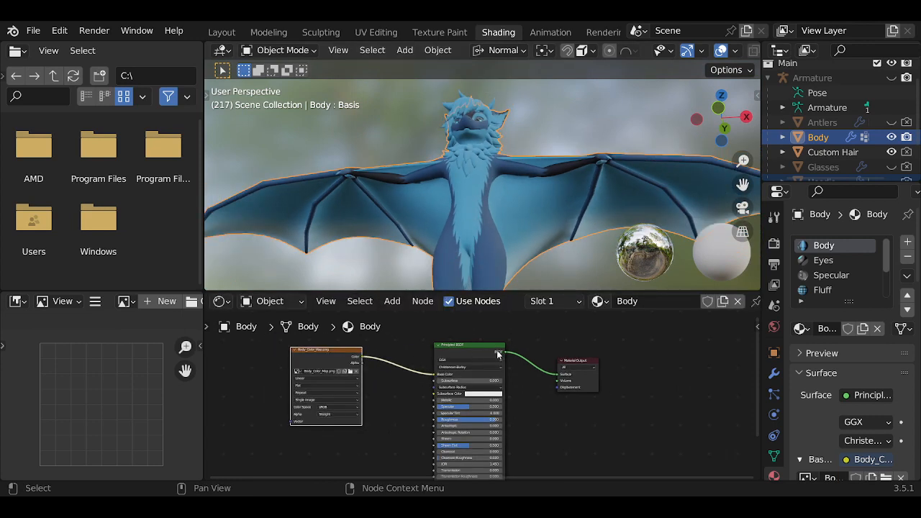
{"action": "left_click_drag", "start_coordinate": [475, 352], "coordinate": [458, 358]}
{"action": "left_click_drag", "start_coordinate": [574, 367], "coordinate": [569, 361]}
{"action": "left_click_drag", "start_coordinate": [451, 351], "coordinate": [456, 348]}
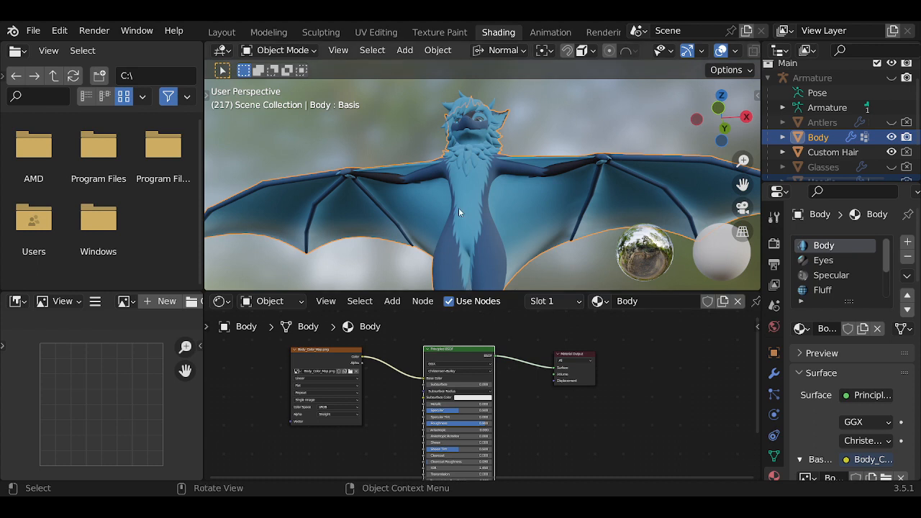
Add an Image Texture node in the empty space beside the Principled BSDF, below the Material Output
{"action": "middle_click_drag", "start_coordinate": [458, 207], "coordinate": [499, 277]}
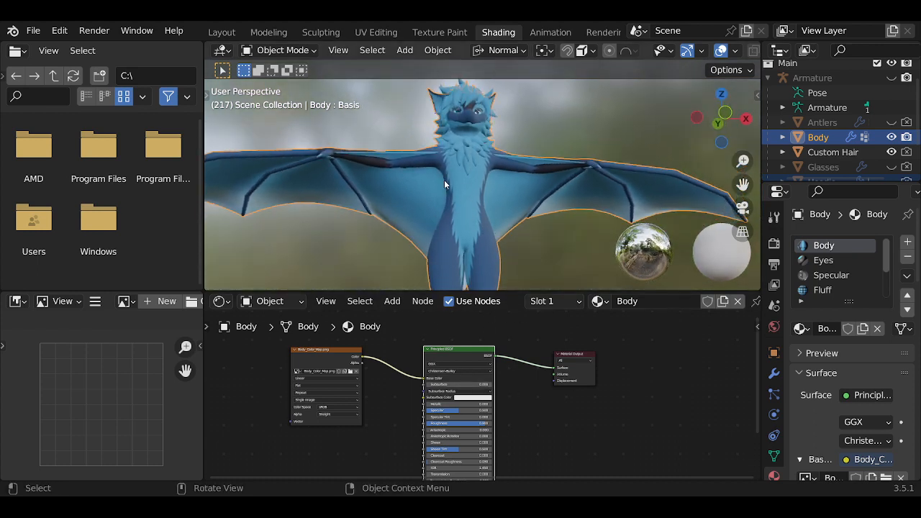
{"action": "scroll", "coordinate": [532, 389], "scroll_direction": "down", "scroll_amount": 3}
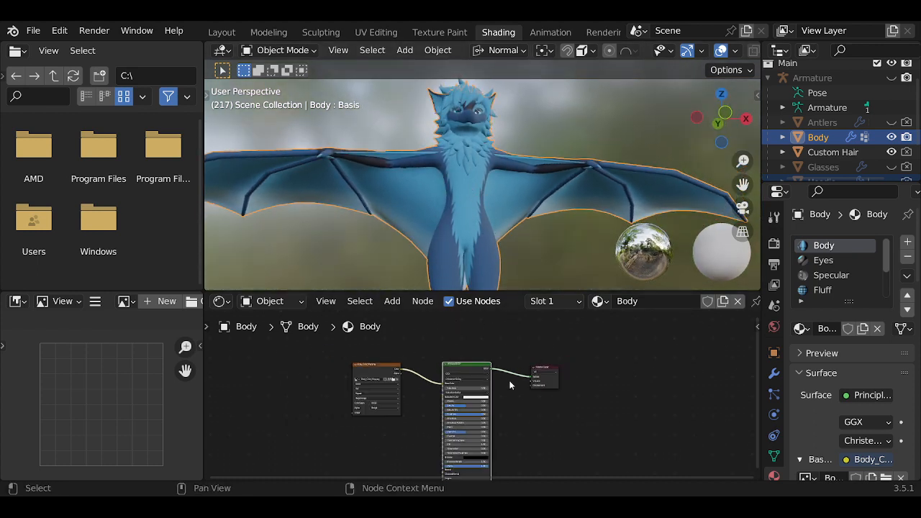
{"action": "mouse_move", "coordinate": [533, 385]}
{"action": "middle_mouse_down"}
{"action": "mouse_move", "coordinate": [515, 375]}
{"action": "mouse_move", "coordinate": [538, 401]}
{"action": "middle_mouse_up"}
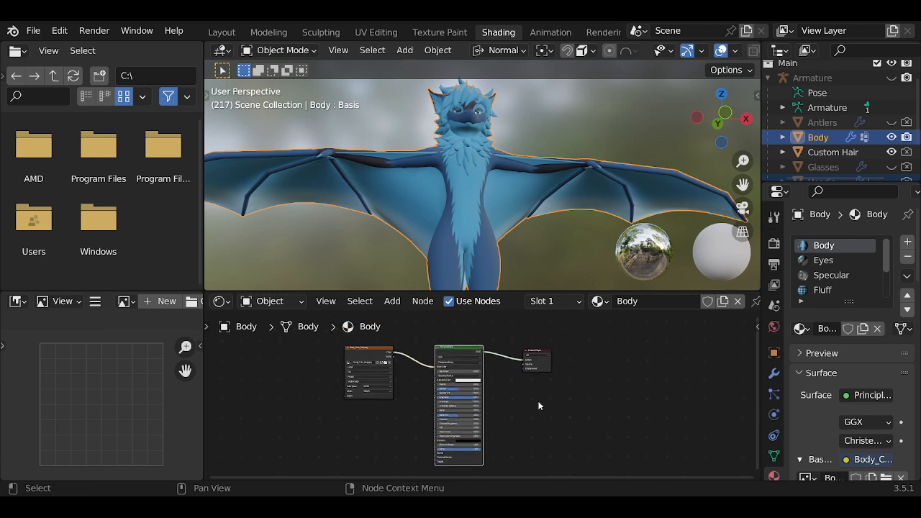
{"action": "key", "text": "shift+a"}
{"action": "mouse_move", "coordinate": [558, 420]}
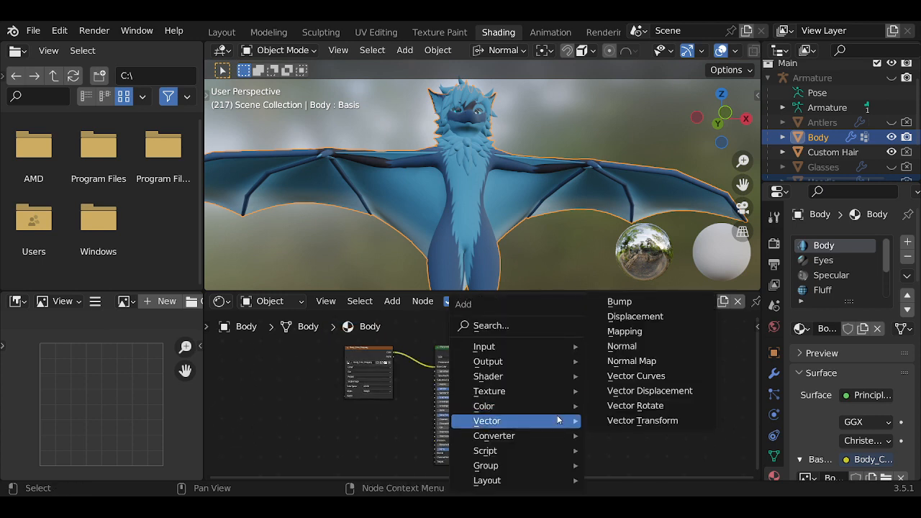
{"action": "mouse_move", "coordinate": [547, 395]}
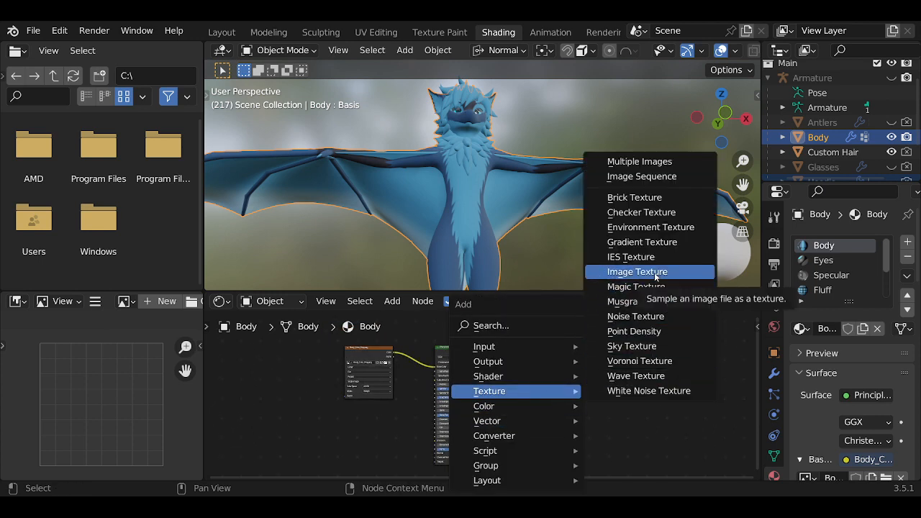
{"action": "left_click", "coordinate": [637, 271]}
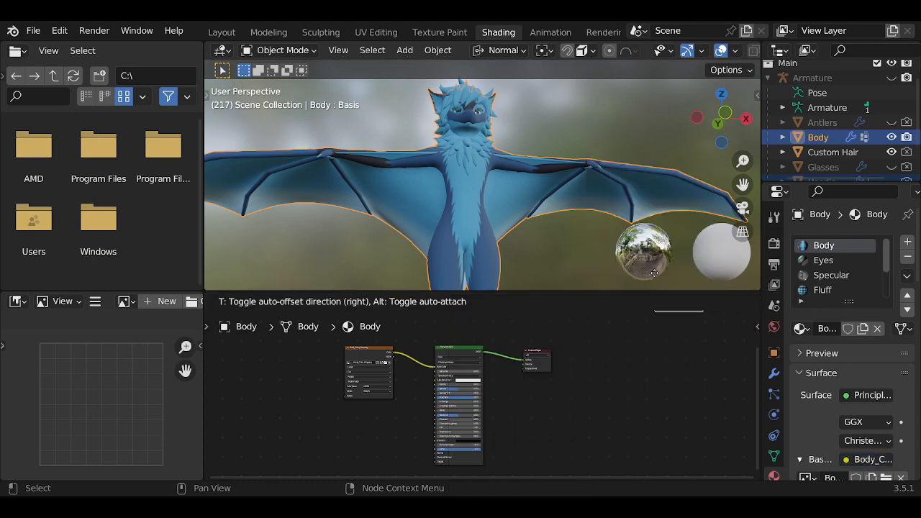
{"action": "left_click", "coordinate": [555, 410]}
{"action": "middle_click_drag", "start_coordinate": [555, 410], "coordinate": [463, 391]}
{"action": "scroll", "coordinate": [458, 365], "scroll_direction": "up", "scroll_amount": 2}
Create a new image in the Image Texture node named Body_Baked, 4096 × 4096 px, with Alpha disabled
{"action": "left_click", "coordinate": [462, 380]}
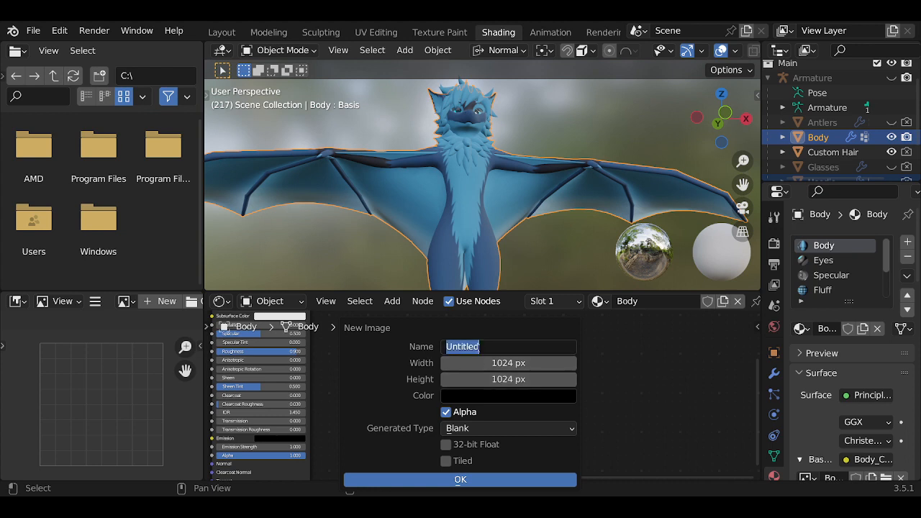
{"action": "type", "text": "Body_Baked"}
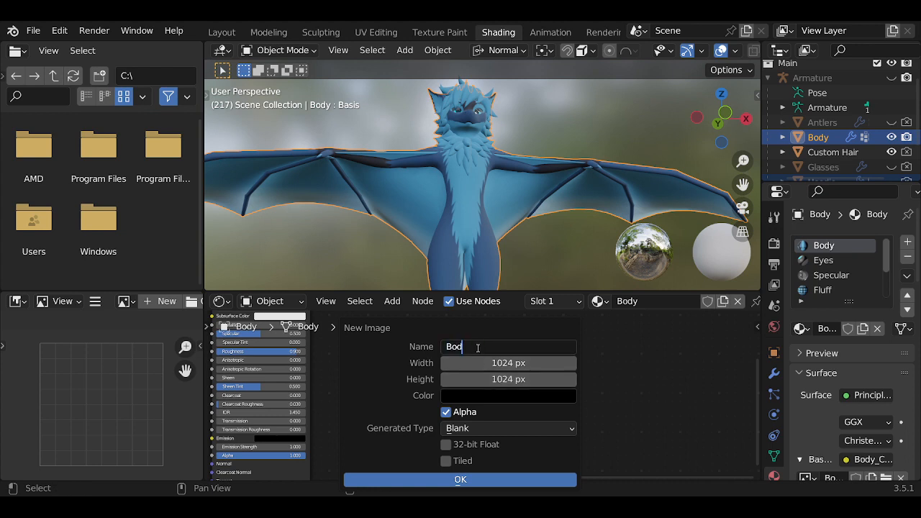
{"action": "key", "text": "Tab"}
{"action": "type", "text": "4096"}
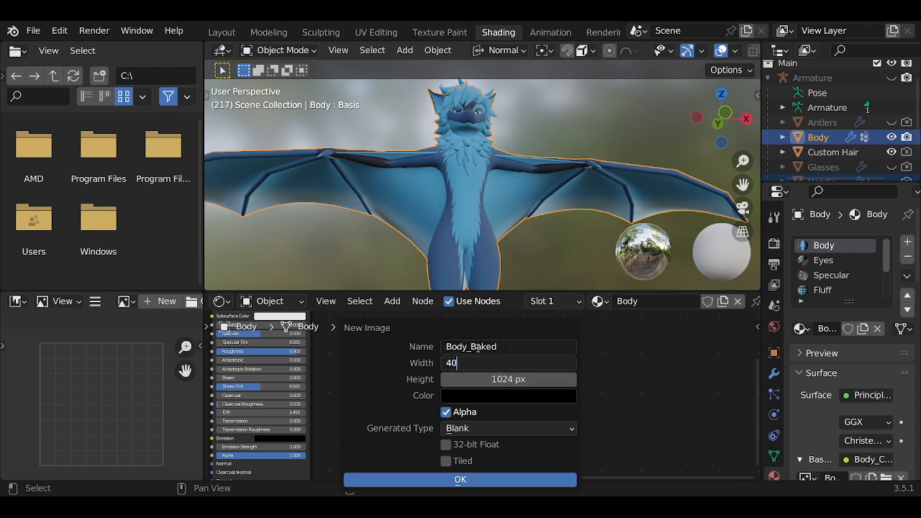
{"action": "key", "text": "Tab"}
{"action": "type", "text": "q409"}
{"action": "key", "text": "BackSpace"}
{"action": "key", "text": "BackSpace"}
{"action": "key", "text": "BackSpace"}
{"action": "key", "text": "BackSpace"}
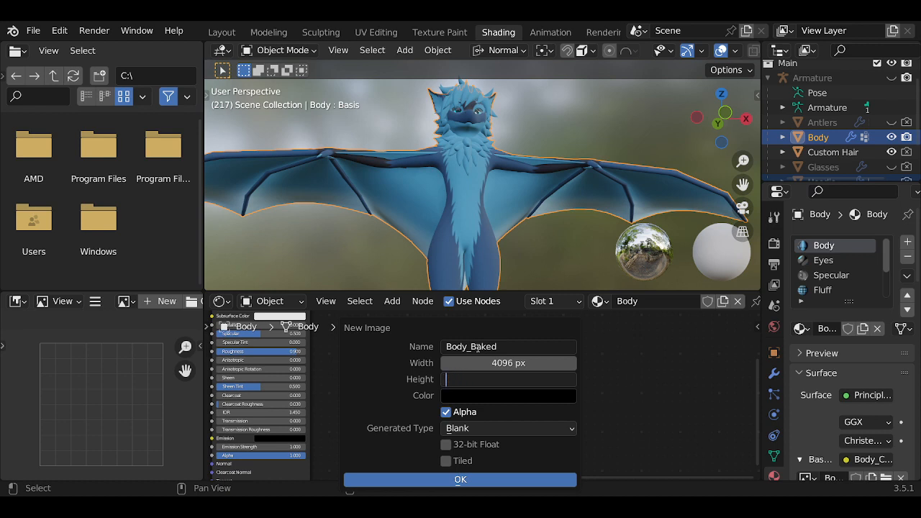
{"action": "type", "text": "4096"}
{"action": "key", "text": "Return"}
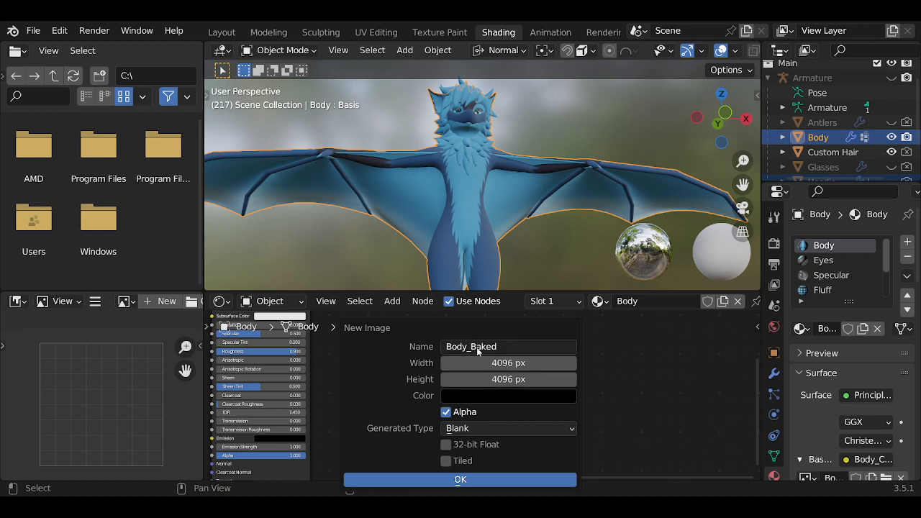
{"action": "left_click", "coordinate": [447, 413]}
{"action": "left_click", "coordinate": [476, 479]}
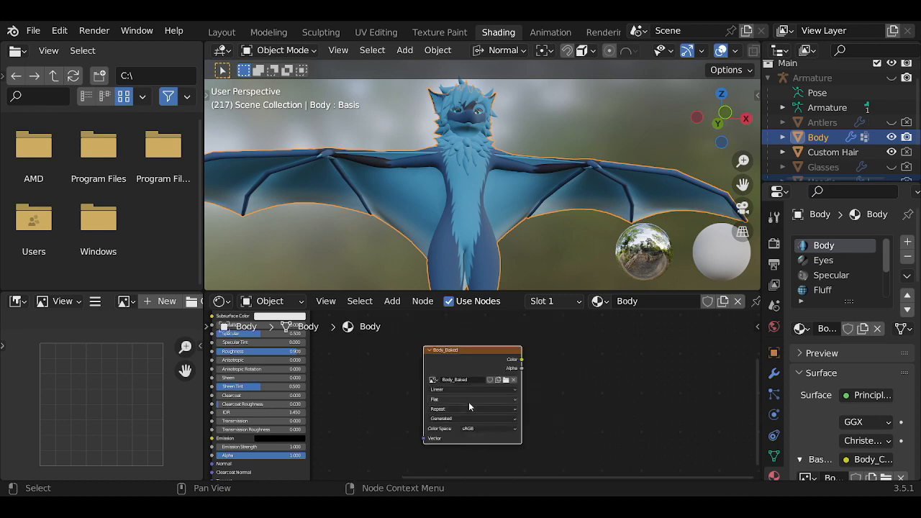
Choose sRGB as the color space of the Body_Baked texture node
{"action": "left_click", "coordinate": [467, 430]}
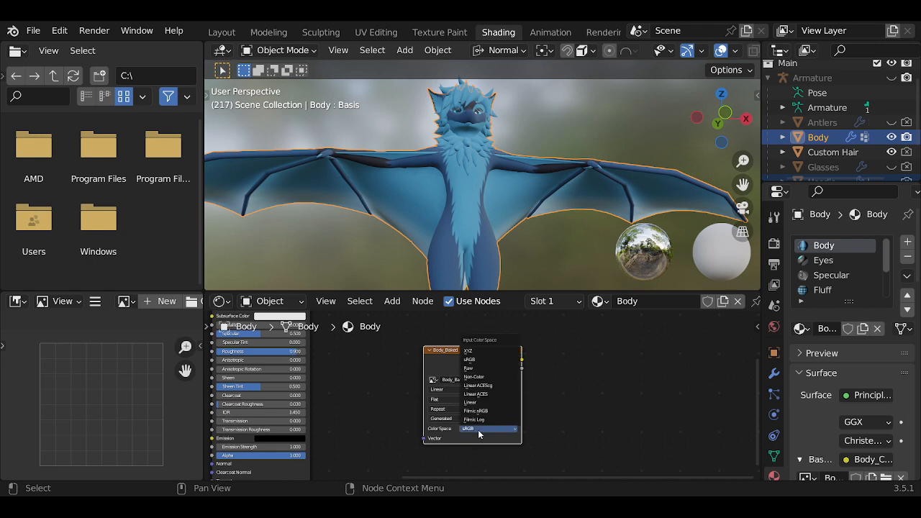
{"action": "left_click", "coordinate": [470, 431]}
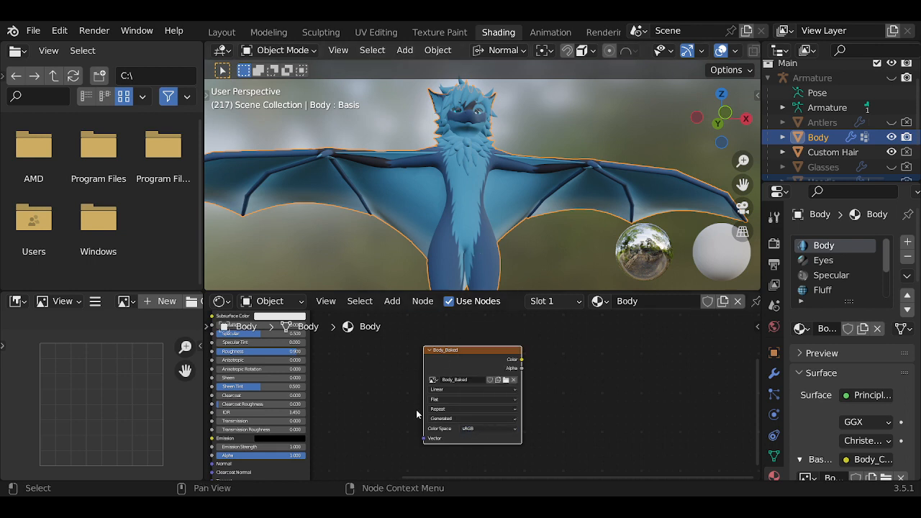
{"action": "scroll", "coordinate": [414, 369], "scroll_direction": "down", "scroll_amount": 4}
{"action": "middle_click_drag", "start_coordinate": [417, 368], "coordinate": [427, 389]}
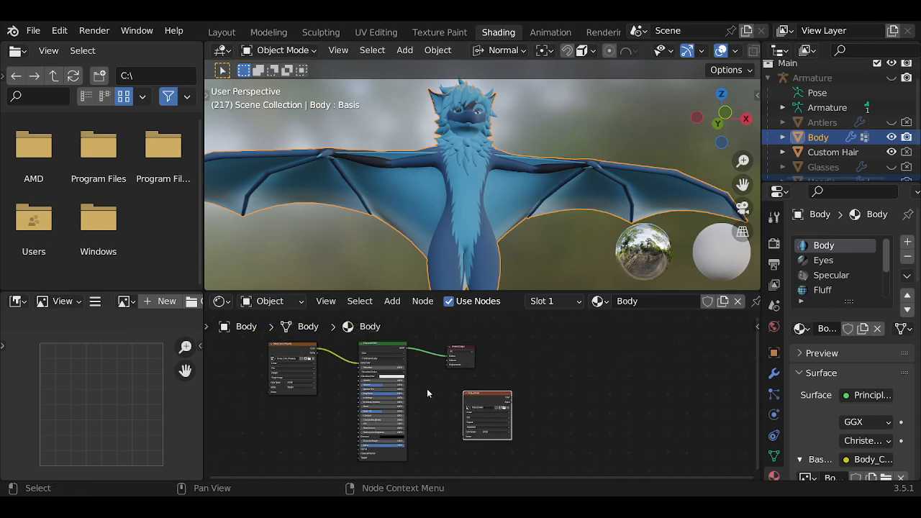
Select the Body_Color_Map.png node and examine its texture layout up close in the image editor
{"action": "left_click", "coordinate": [296, 349]}
{"action": "scroll", "coordinate": [114, 407], "scroll_direction": "down", "scroll_amount": 5}
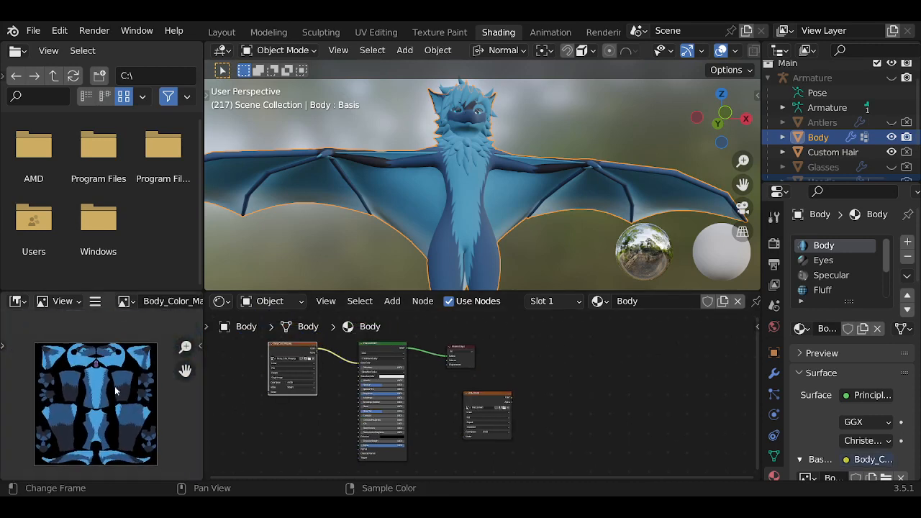
{"action": "scroll", "coordinate": [80, 407], "scroll_direction": "up", "scroll_amount": 4}
{"action": "scroll", "coordinate": [76, 407], "scroll_direction": "down", "scroll_amount": 3}
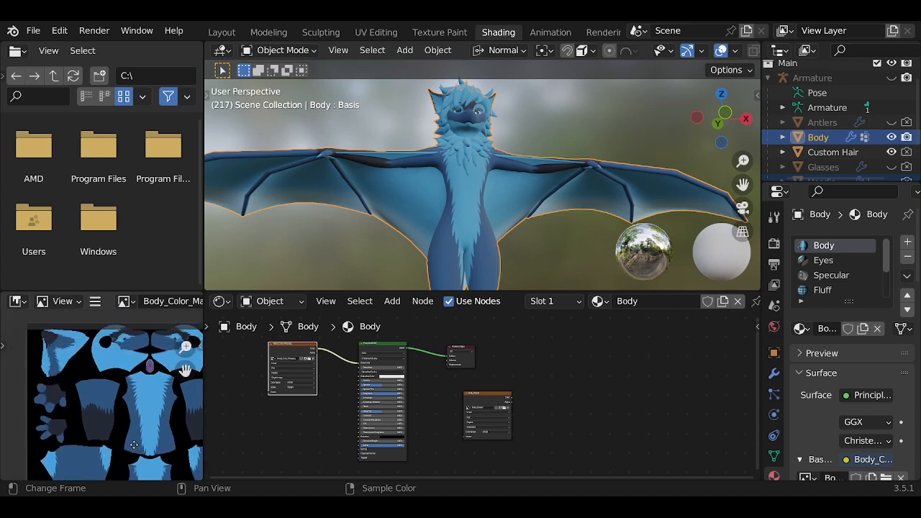
{"action": "scroll", "coordinate": [69, 442], "scroll_direction": "up", "scroll_amount": 4}
{"action": "scroll", "coordinate": [91, 339], "scroll_direction": "up", "scroll_amount": 3}
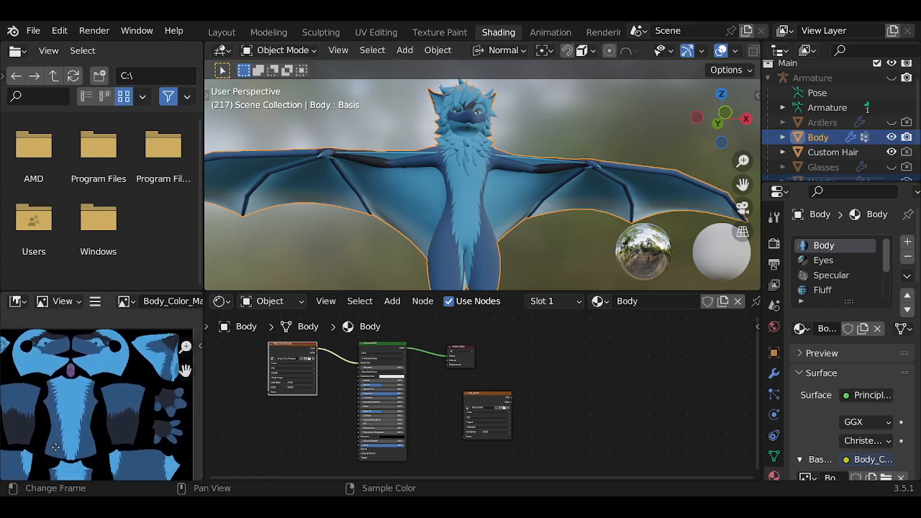
{"action": "scroll", "coordinate": [91, 339], "scroll_direction": "down", "scroll_amount": 2}
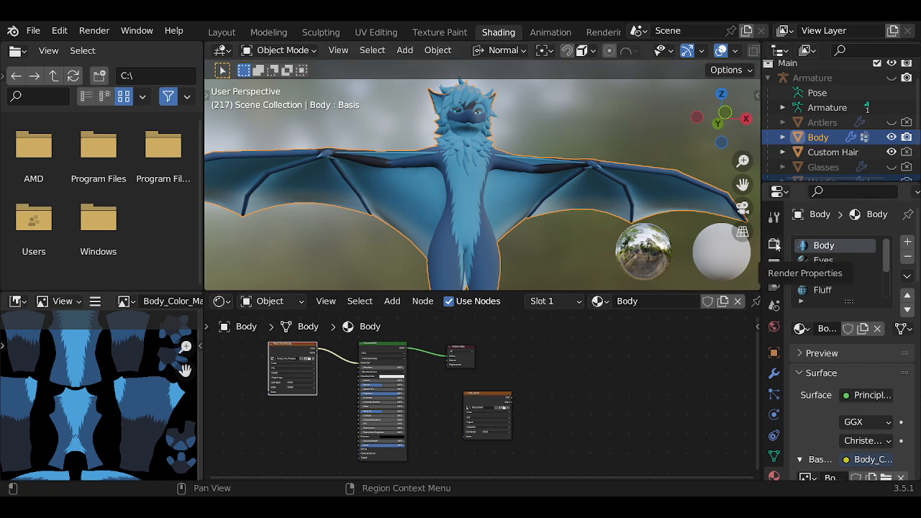
Widen the properties editor, set the Cycles render device to GPU Compute, and open the Preferences
{"action": "left_click", "coordinate": [775, 244]}
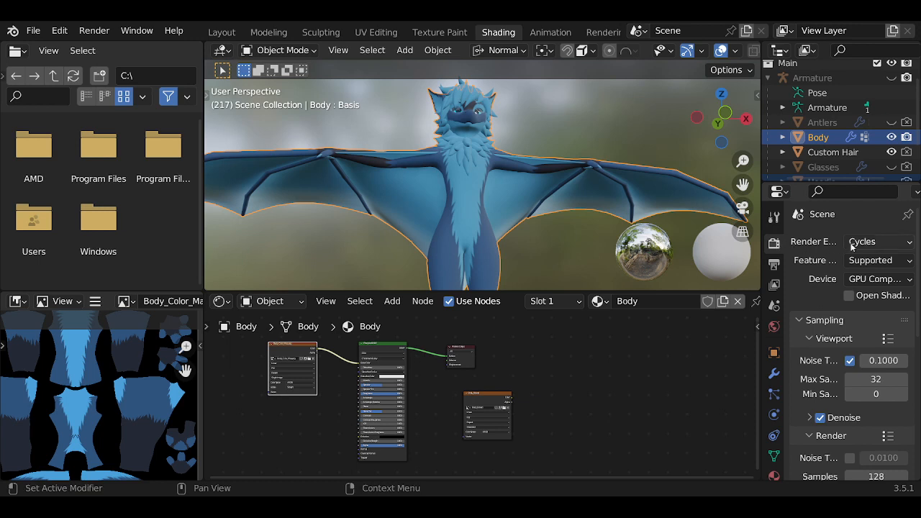
{"action": "left_click_drag", "start_coordinate": [763, 264], "coordinate": [738, 257]}
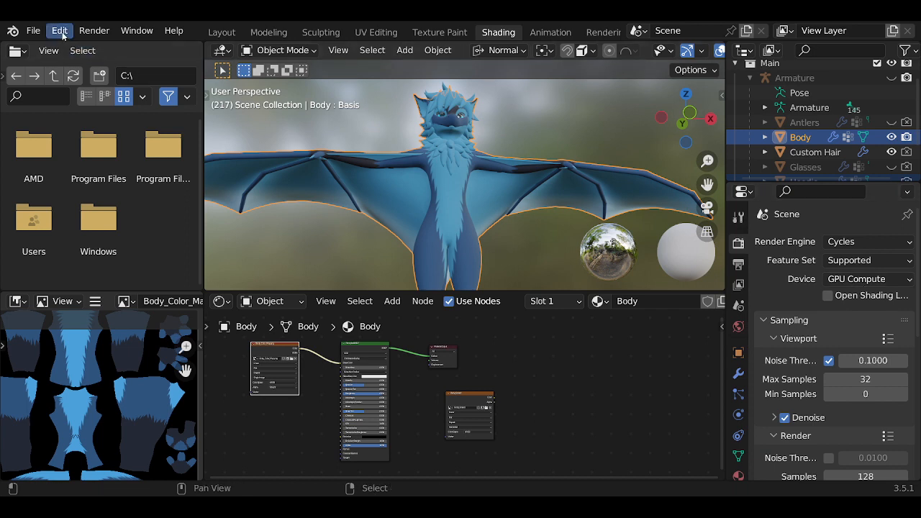
{"action": "left_click", "coordinate": [861, 279]}
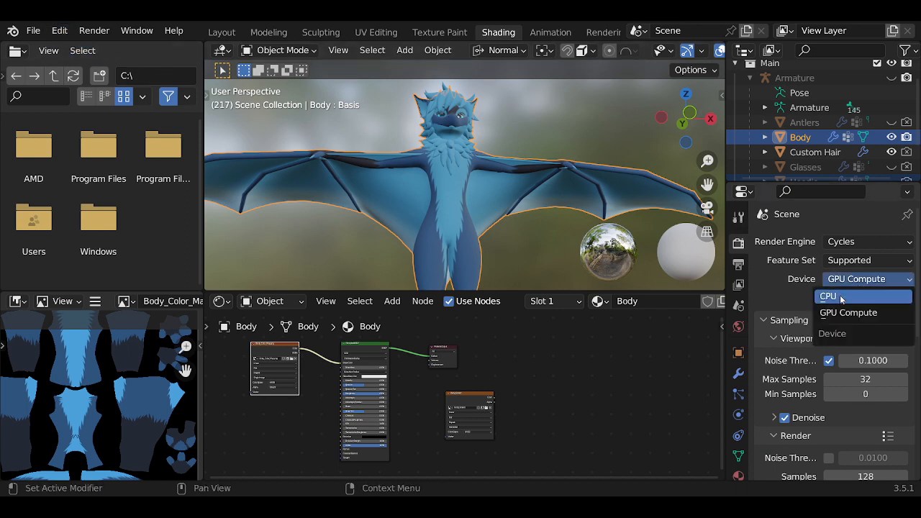
{"action": "left_click", "coordinate": [849, 313]}
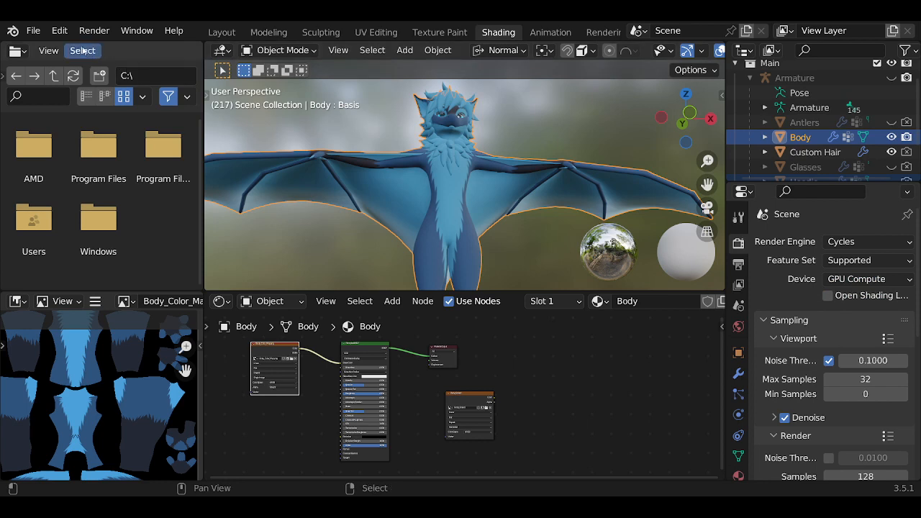
{"action": "left_click", "coordinate": [60, 30]}
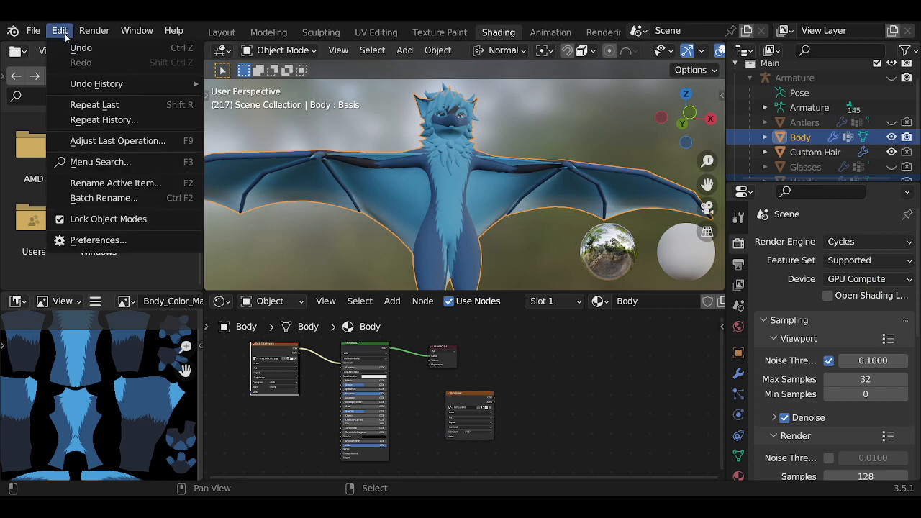
{"action": "left_click", "coordinate": [109, 240]}
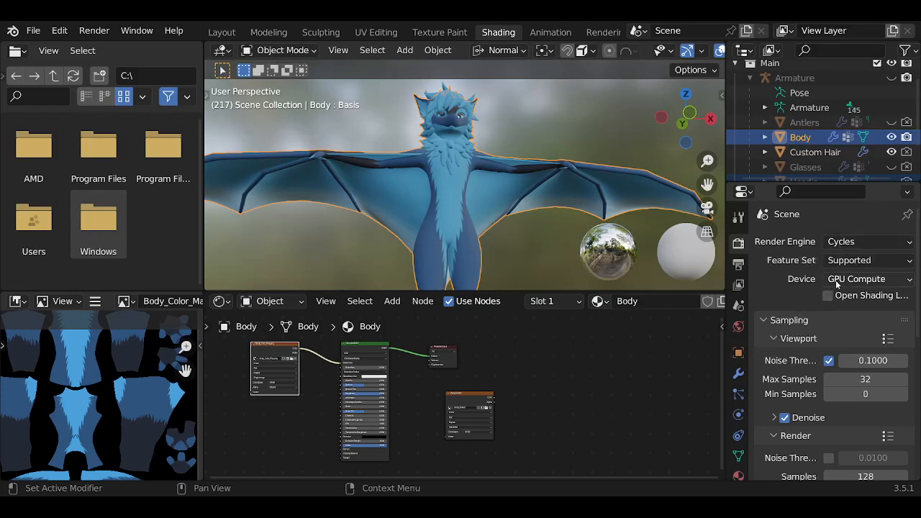
Set the final render's sample count to 1 in the Cycles sampling settings
{"action": "scroll", "coordinate": [796, 392], "scroll_direction": "down", "scroll_amount": 5}
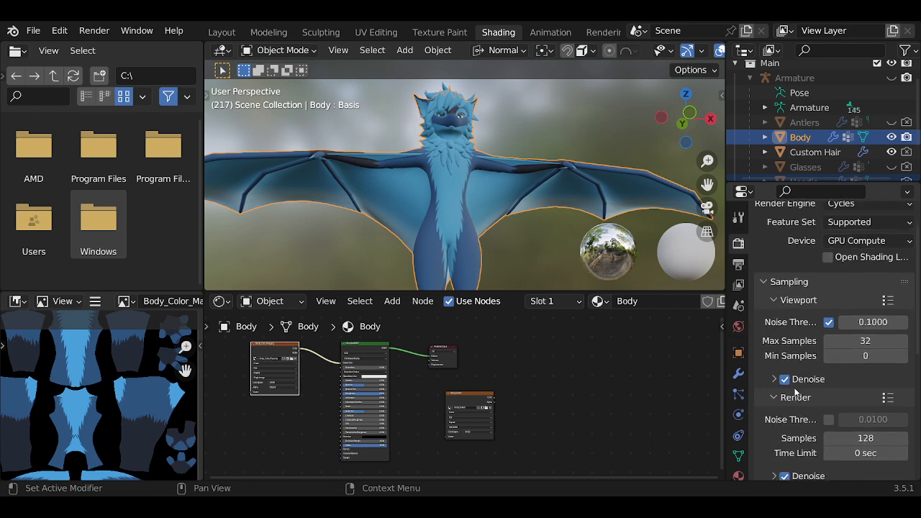
{"action": "scroll", "coordinate": [796, 392], "scroll_direction": "down", "scroll_amount": 1}
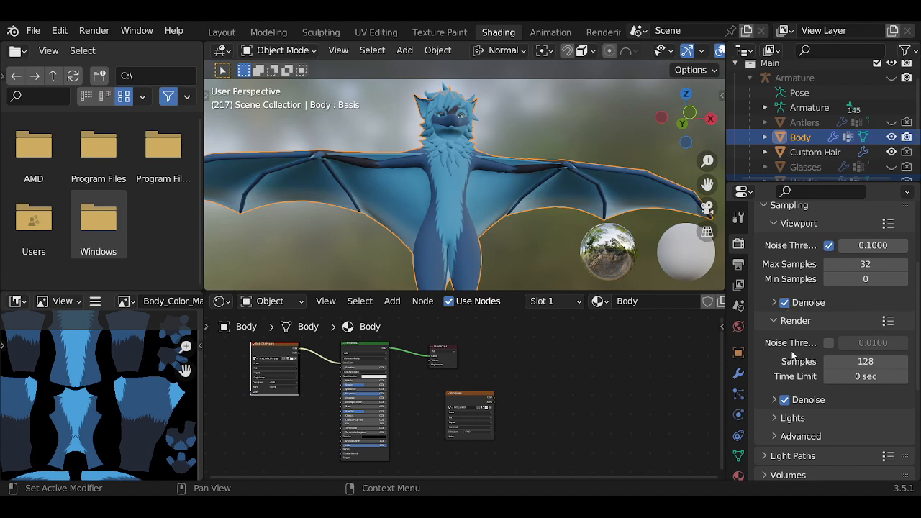
{"action": "scroll", "coordinate": [791, 284], "scroll_direction": "up", "scroll_amount": 1}
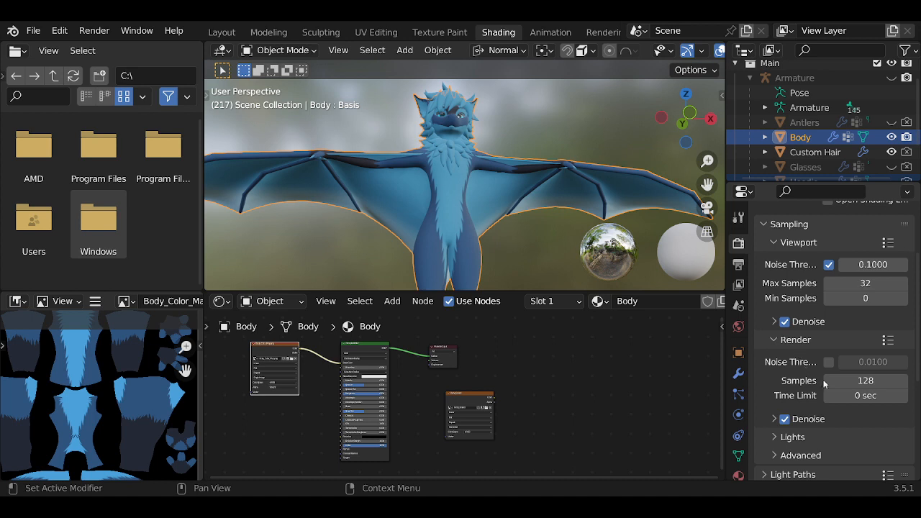
{"action": "mouse_move", "coordinate": [848, 381]}
{"action": "left_mouse_down"}
{"action": "mouse_move", "coordinate": [885, 381]}
{"action": "mouse_move", "coordinate": [827, 381]}
{"action": "mouse_move", "coordinate": [900, 381]}
{"action": "mouse_move", "coordinate": [836, 381]}
{"action": "left_mouse_up"}
{"action": "scroll", "coordinate": [683, 53], "scroll_direction": "down", "scroll_amount": 5}
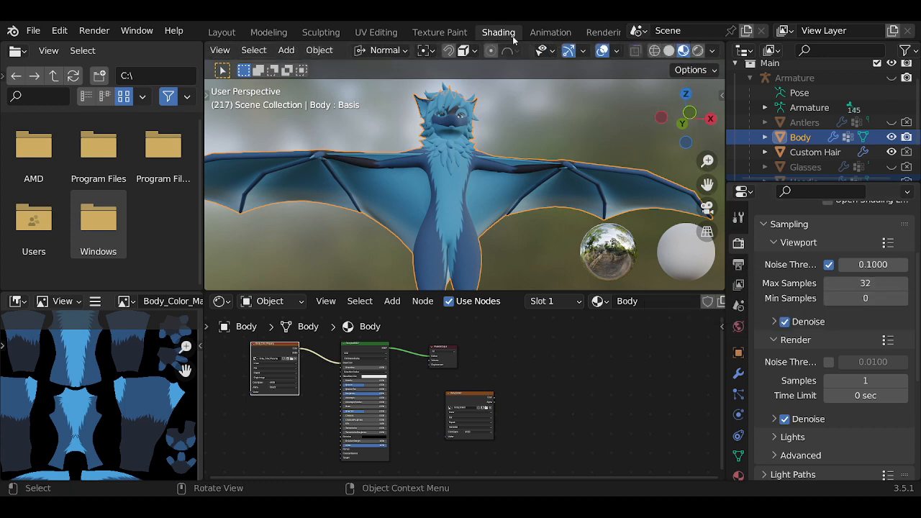
Switch the 3D viewport to rendered shading and inspect the character's head and chest up close
{"action": "left_click", "coordinate": [697, 51]}
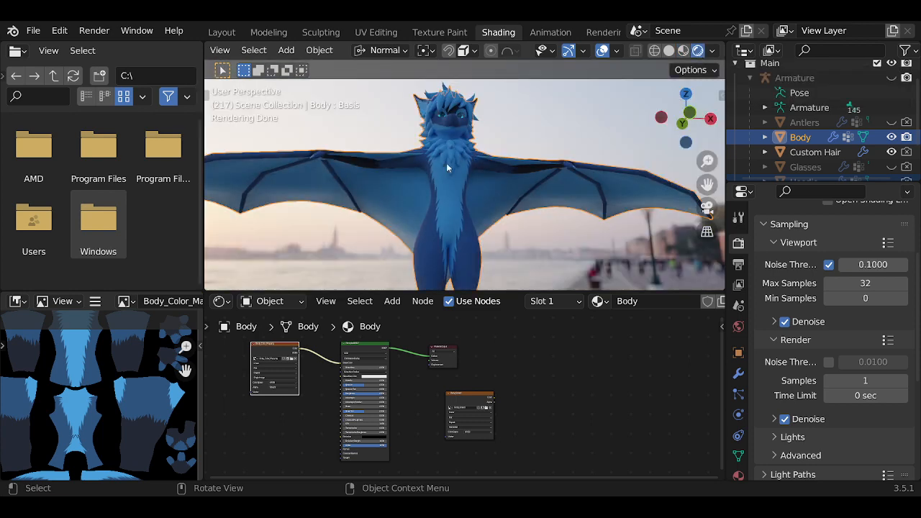
{"action": "mouse_move", "coordinate": [435, 162]}
{"action": "middle_mouse_down"}
{"action": "mouse_move", "coordinate": [385, 206]}
{"action": "mouse_move", "coordinate": [438, 156]}
{"action": "middle_mouse_up"}
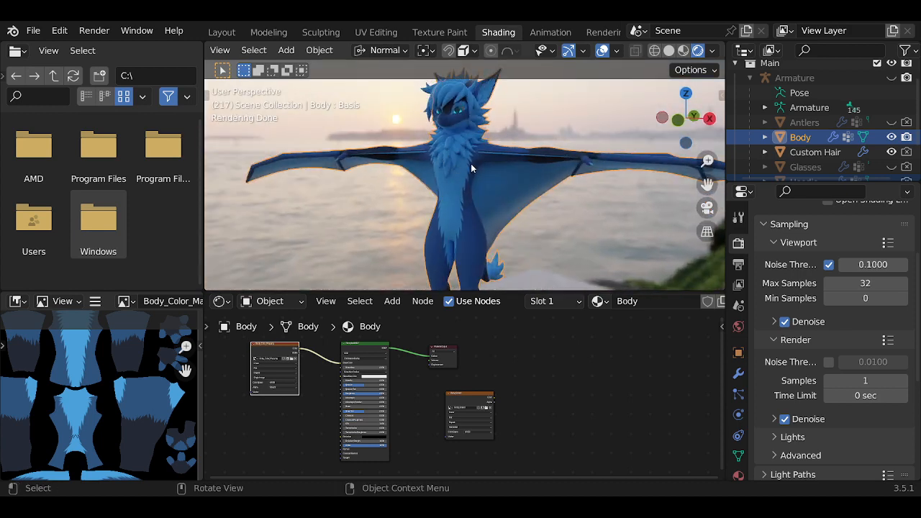
{"action": "scroll", "coordinate": [455, 185], "scroll_direction": "up", "scroll_amount": 5}
{"action": "middle_click_drag", "start_coordinate": [453, 189], "coordinate": [485, 210]}
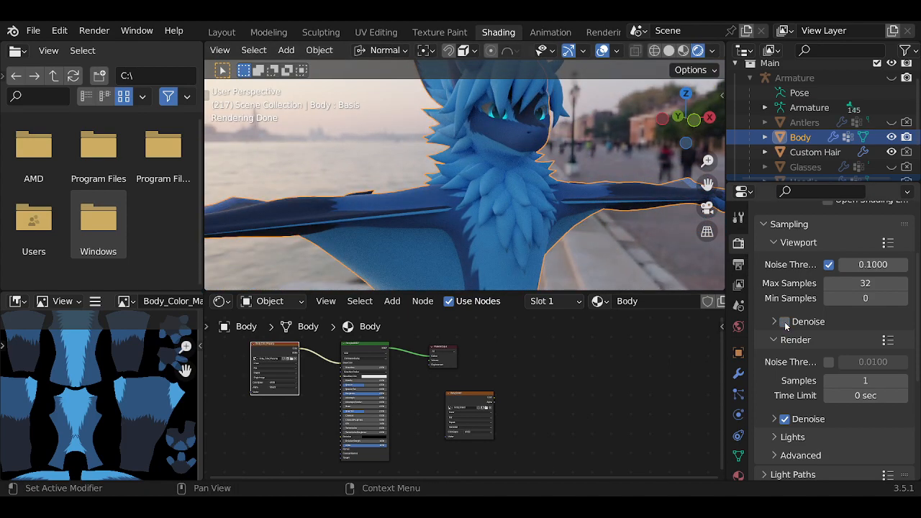
Try a viewport maximum of 1 sample while viewing the rendered character up close, and restore the maximum to 32
{"action": "middle_click_drag", "start_coordinate": [511, 204], "coordinate": [551, 158]}
{"action": "scroll", "coordinate": [490, 198], "scroll_direction": "up", "scroll_amount": 5}
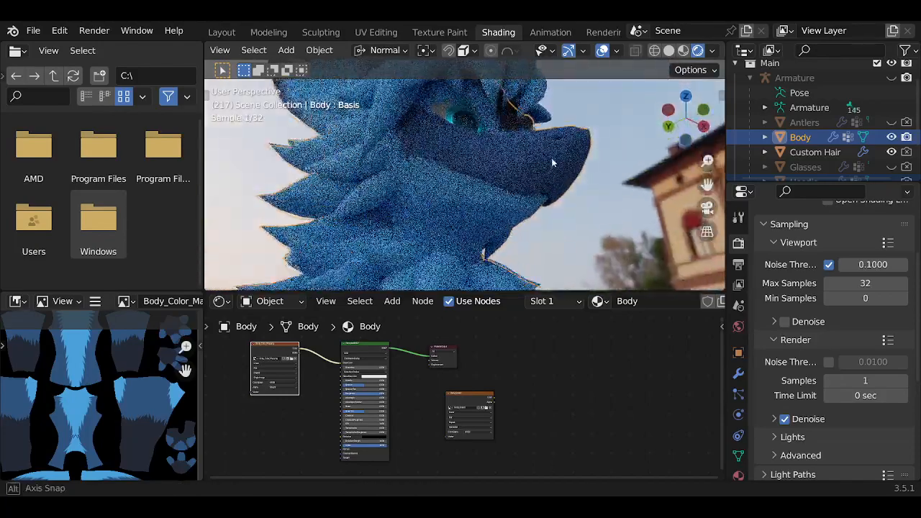
{"action": "left_click", "coordinate": [857, 284]}
{"action": "type", "text": "1"}
{"action": "key", "text": "Return"}
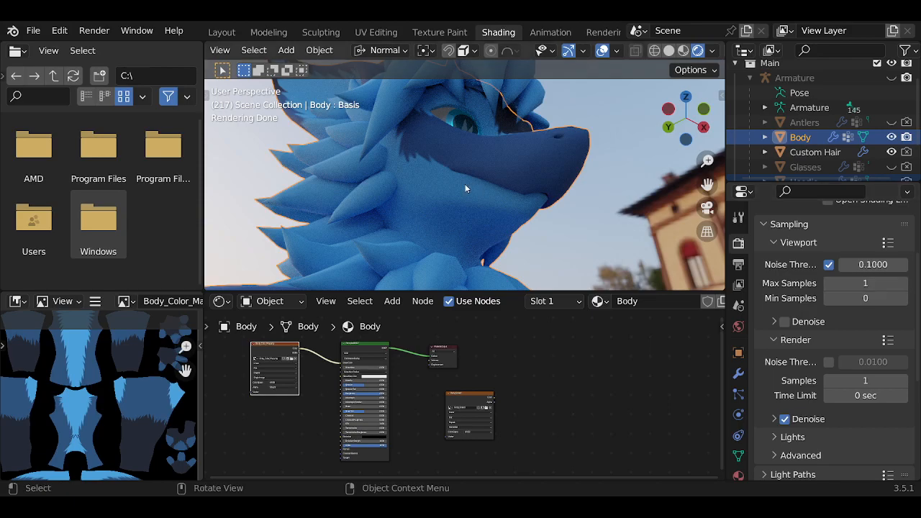
{"action": "middle_click_drag", "start_coordinate": [465, 184], "coordinate": [517, 215]}
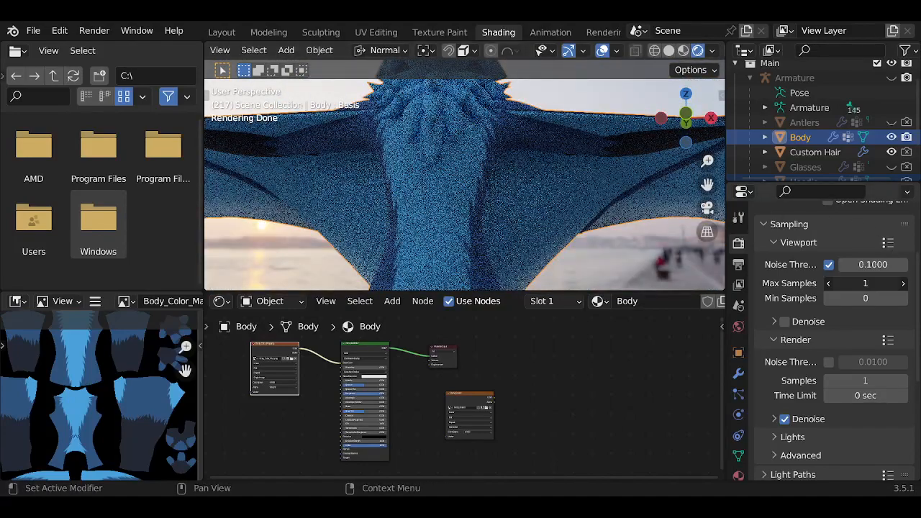
{"action": "left_click_drag", "start_coordinate": [860, 283], "coordinate": [882, 282]}
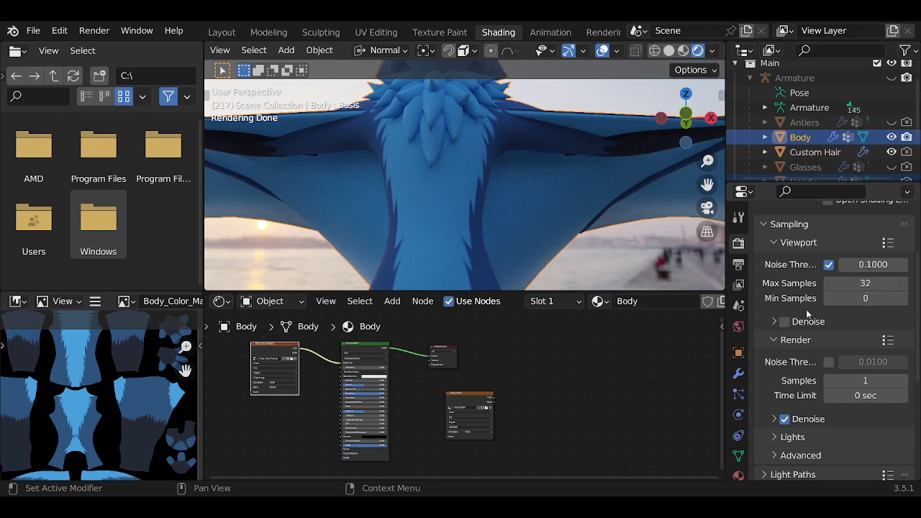
Enable viewport denoising in the Cycles sampling settings and inspect the character's body and wings in the rendered view
{"action": "left_click", "coordinate": [785, 322]}
{"action": "scroll", "coordinate": [367, 177], "scroll_direction": "down", "scroll_amount": 2}
{"action": "scroll", "coordinate": [416, 192], "scroll_direction": "down", "scroll_amount": 2}
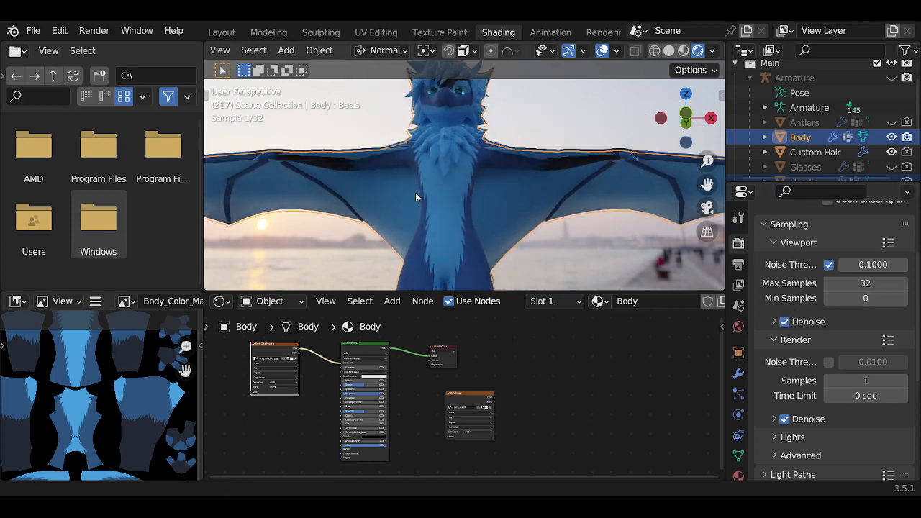
{"action": "middle_click_drag", "start_coordinate": [543, 193], "coordinate": [482, 144]}
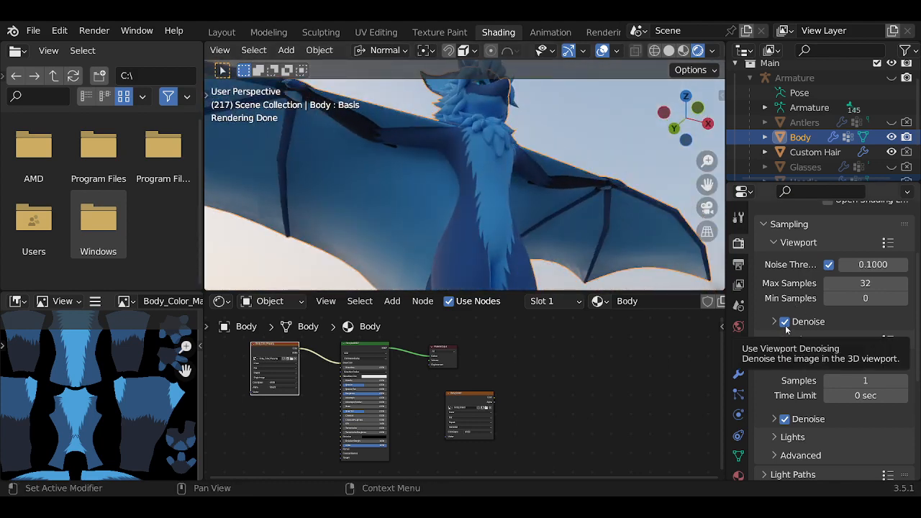
{"action": "middle_click_drag", "start_coordinate": [399, 184], "coordinate": [490, 185]}
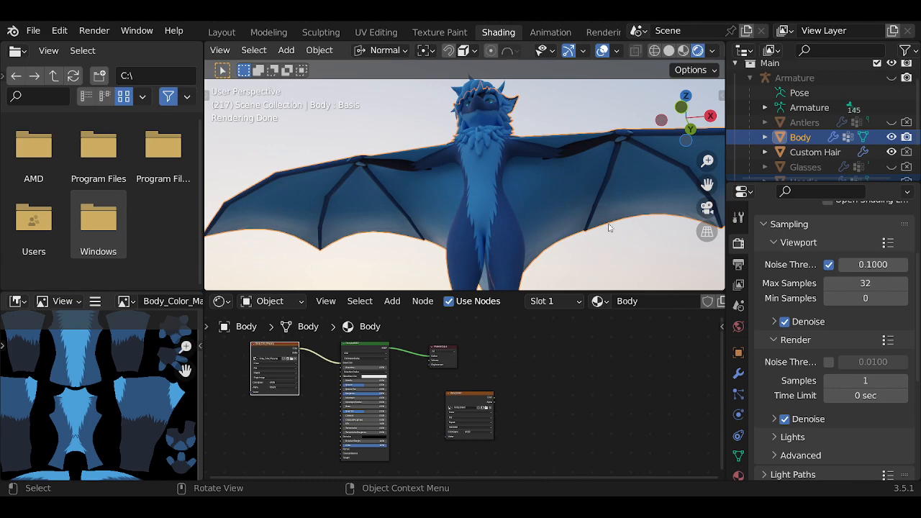
{"action": "scroll", "coordinate": [806, 331], "scroll_direction": "down", "scroll_amount": 2}
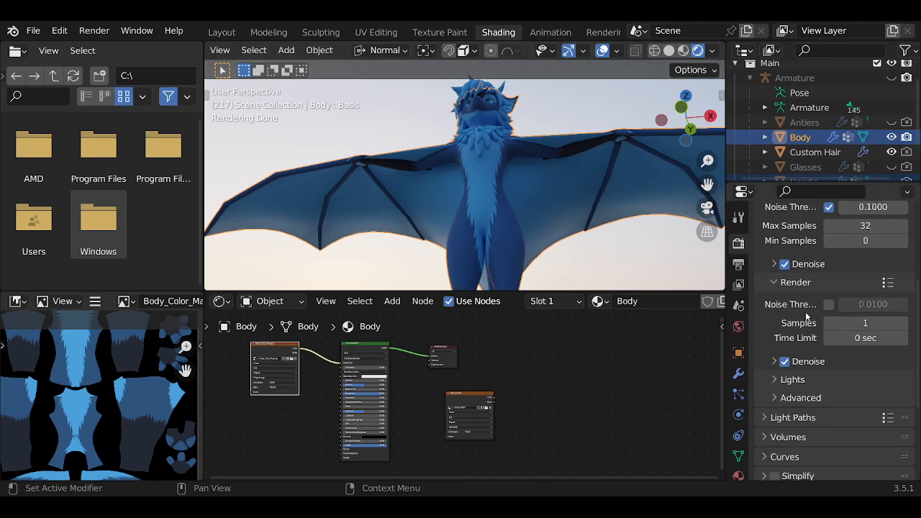
{"action": "middle_click_drag", "start_coordinate": [489, 188], "coordinate": [510, 196]}
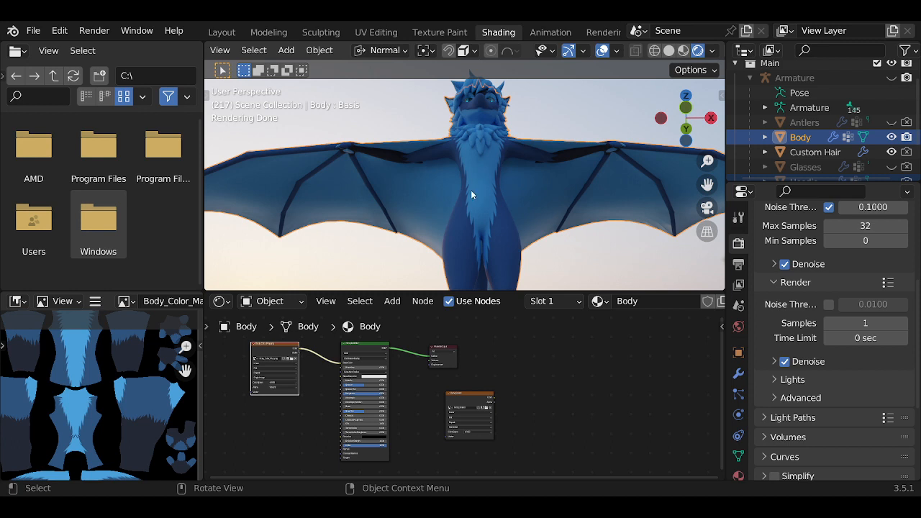
Turn off denoising for the final render in the Cycles sampling settings
{"action": "scroll", "coordinate": [802, 144], "scroll_direction": "down", "scroll_amount": 3}
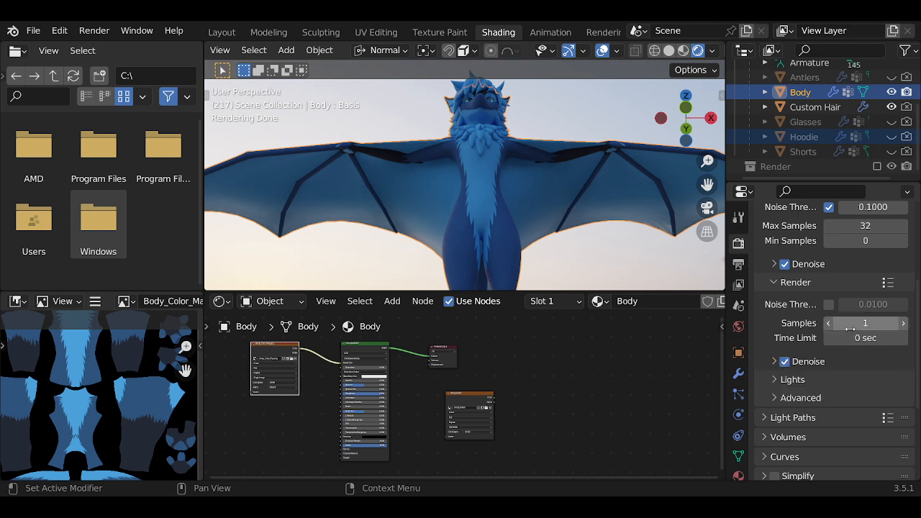
{"action": "left_click", "coordinate": [785, 362]}
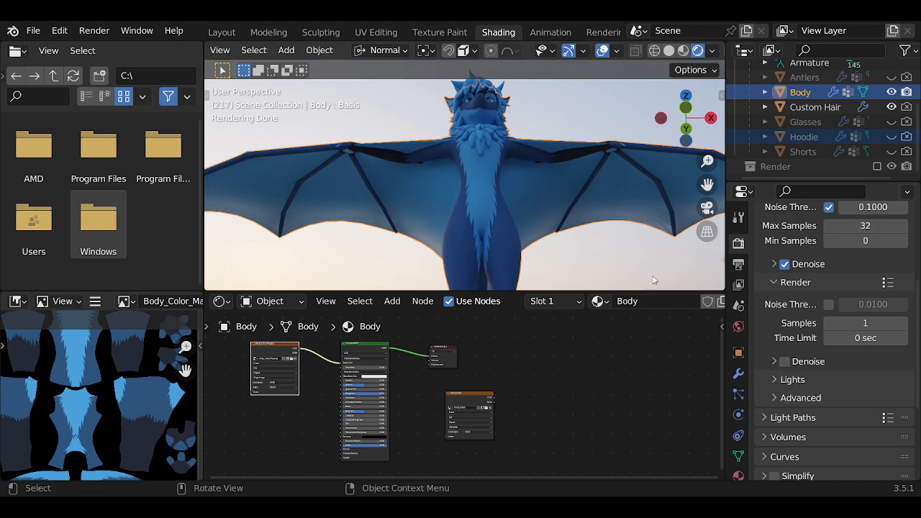
{"action": "middle_click_drag", "start_coordinate": [538, 141], "coordinate": [633, 144]}
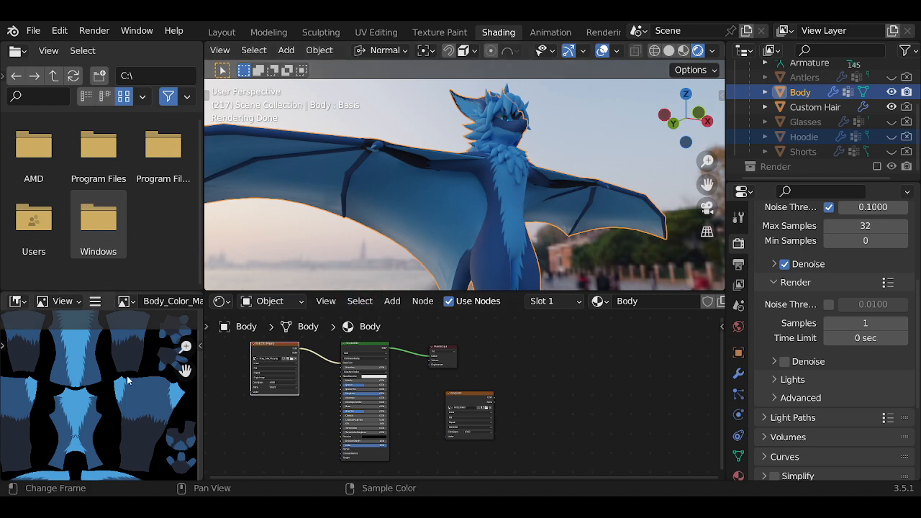
Maximize the image editor, examine the empty areas around the UV islands of Body_Color_Map.png, and restore the layout
{"action": "scroll", "coordinate": [77, 403], "scroll_direction": "down", "scroll_amount": 3}
{"action": "scroll", "coordinate": [85, 413], "scroll_direction": "down", "scroll_amount": 1}
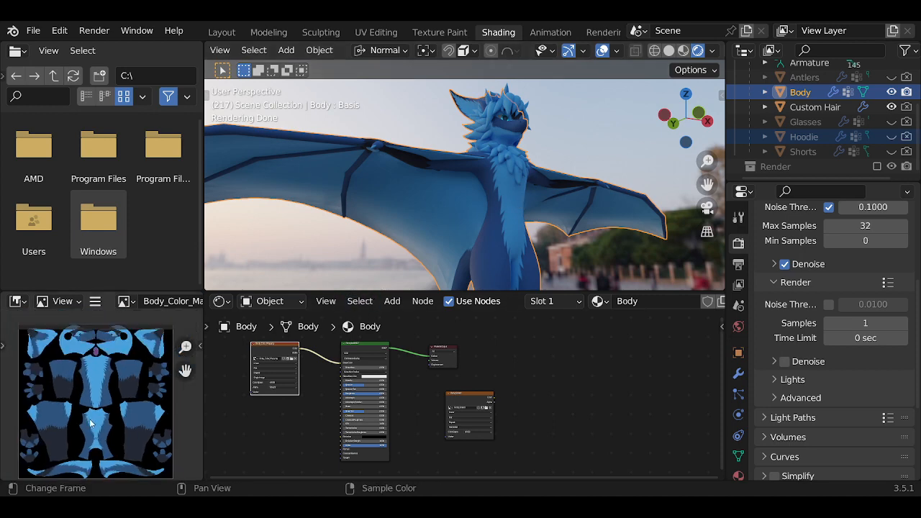
{"action": "key", "text": "ctrl+space"}
{"action": "scroll", "coordinate": [431, 290], "scroll_direction": "up", "scroll_amount": 3}
{"action": "scroll", "coordinate": [430, 290], "scroll_direction": "up", "scroll_amount": 2}
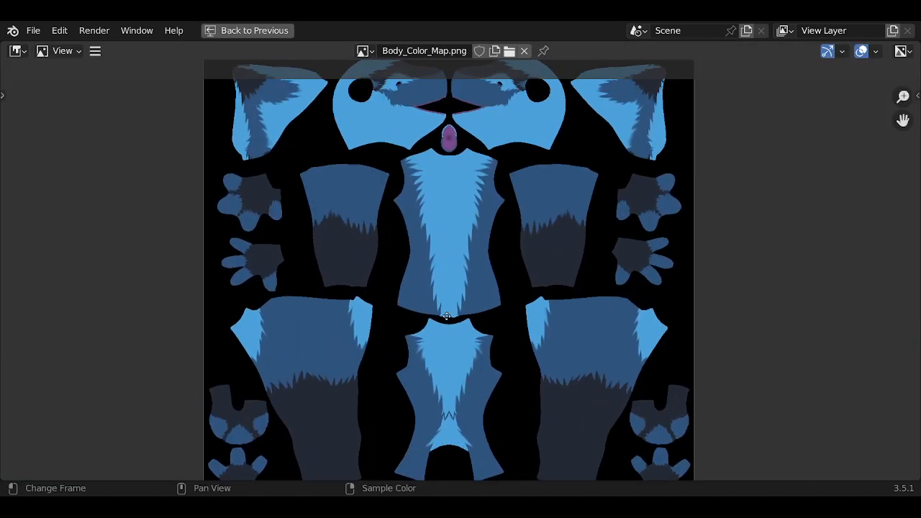
{"action": "scroll", "coordinate": [396, 244], "scroll_direction": "down", "scroll_amount": 1}
{"action": "middle_click_drag", "start_coordinate": [344, 209], "coordinate": [341, 186]}
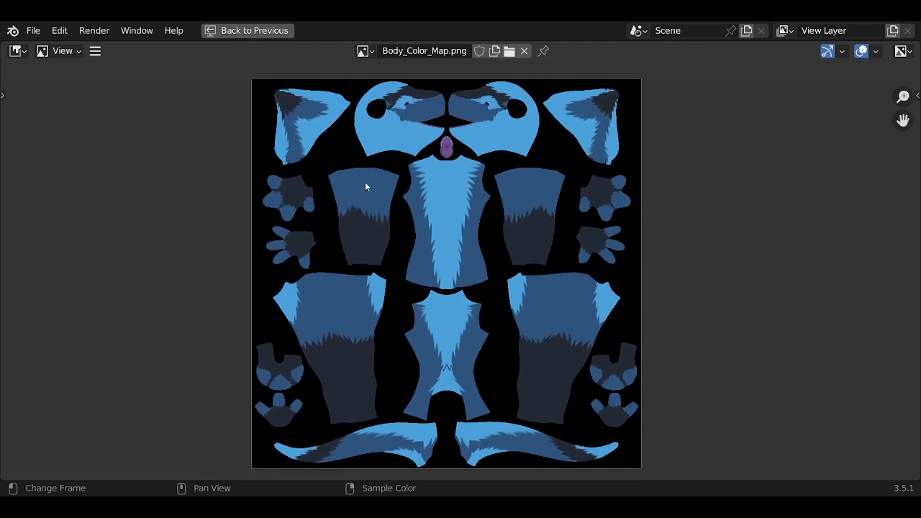
{"action": "middle_click_drag", "start_coordinate": [365, 186], "coordinate": [432, 240]}
{"action": "scroll", "coordinate": [425, 239], "scroll_direction": "up", "scroll_amount": 4}
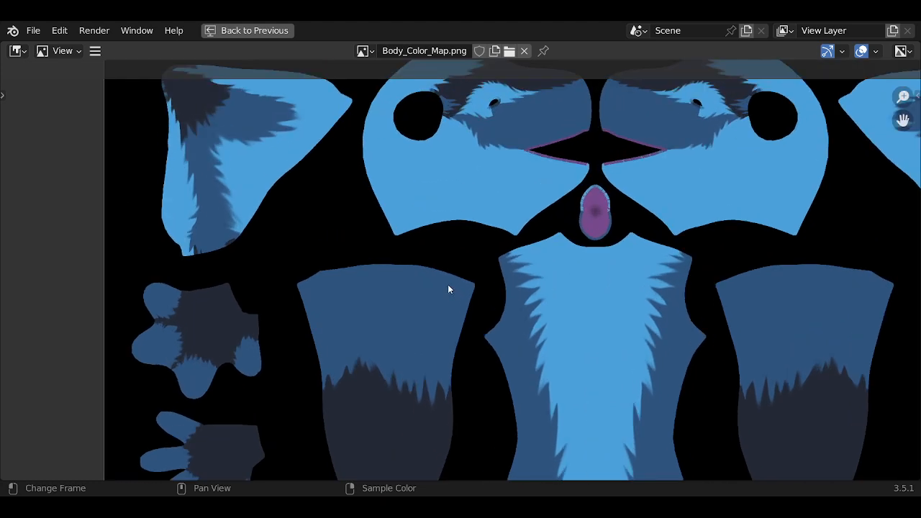
{"action": "scroll", "coordinate": [448, 286], "scroll_direction": "up", "scroll_amount": 1}
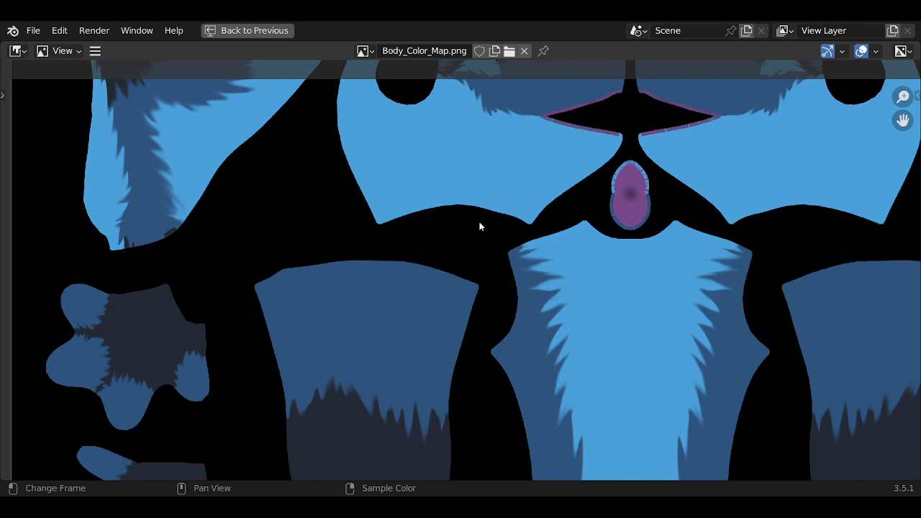
{"action": "key", "text": "ctrl+space"}
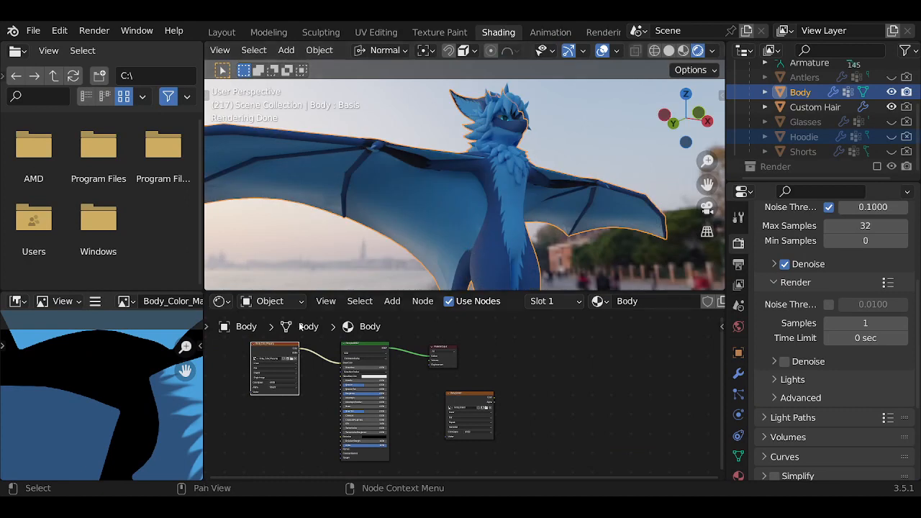
{"action": "scroll", "coordinate": [131, 395], "scroll_direction": "down", "scroll_amount": 5}
{"action": "scroll", "coordinate": [125, 408], "scroll_direction": "up", "scroll_amount": 2}
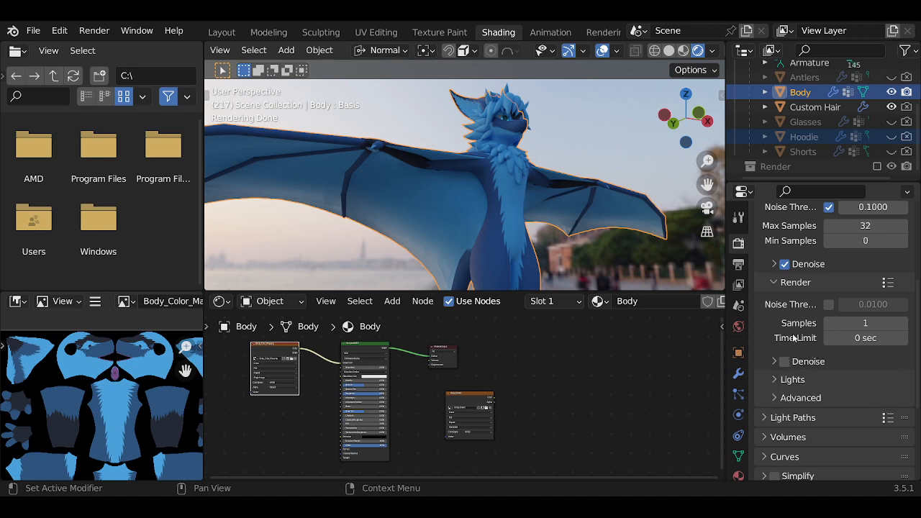
Expand the Bake settings in the render properties and set the bake type to Diffuse
{"action": "scroll", "coordinate": [807, 352], "scroll_direction": "down", "scroll_amount": 5}
{"action": "scroll", "coordinate": [807, 351], "scroll_direction": "down", "scroll_amount": 1}
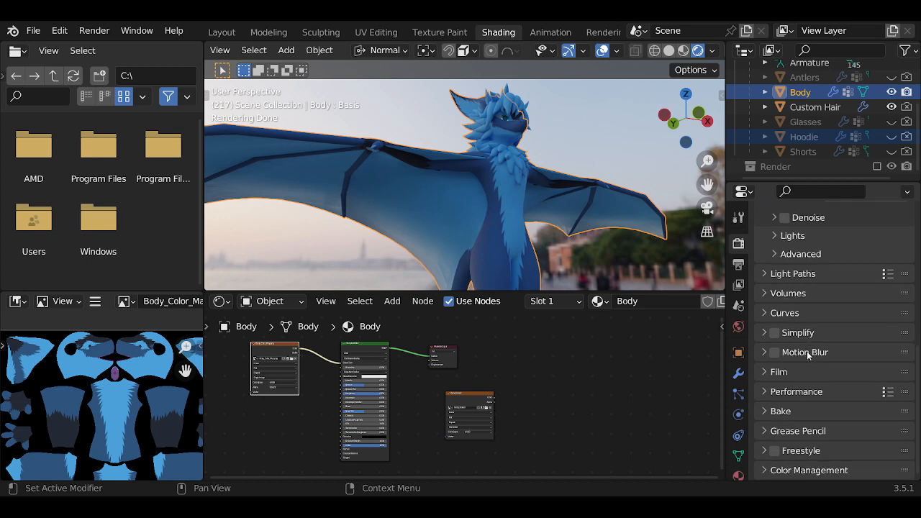
{"action": "left_click", "coordinate": [766, 412]}
{"action": "scroll", "coordinate": [778, 397], "scroll_direction": "down", "scroll_amount": 5}
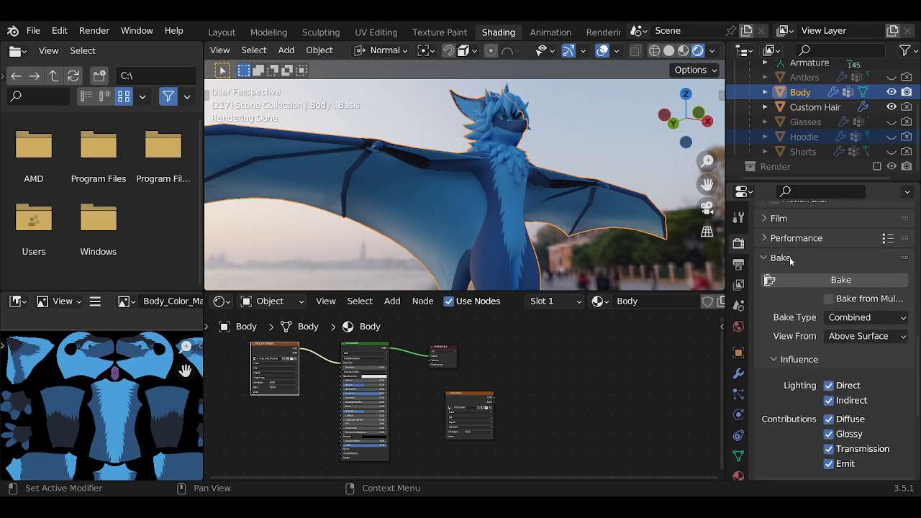
{"action": "scroll", "coordinate": [822, 356], "scroll_direction": "down", "scroll_amount": 2}
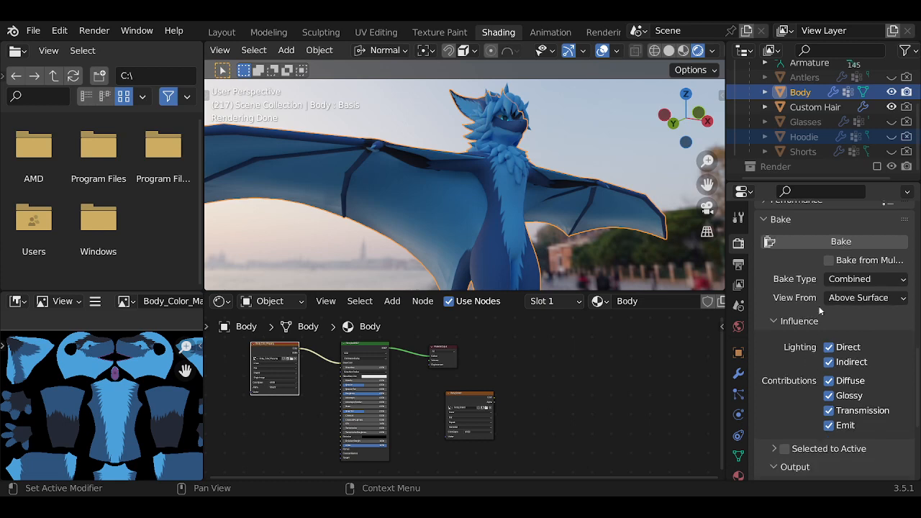
{"action": "left_click", "coordinate": [849, 280]}
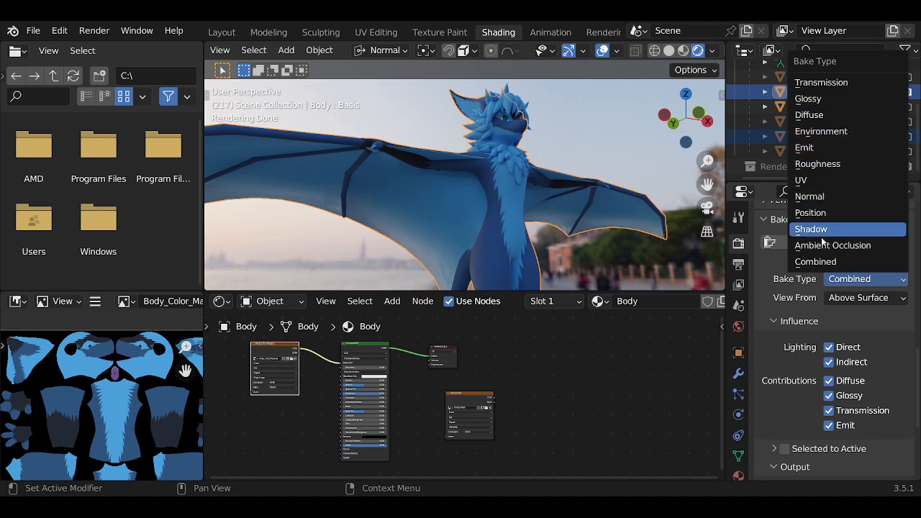
{"action": "left_click", "coordinate": [821, 262]}
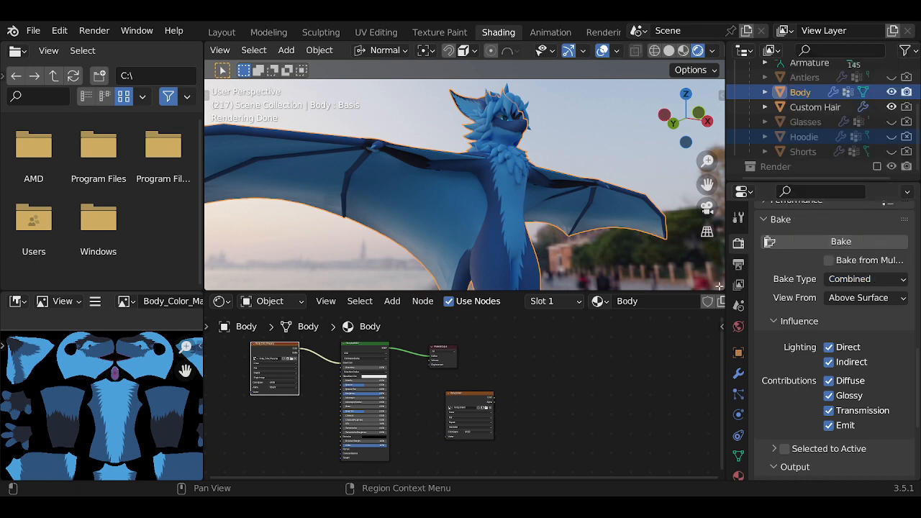
{"action": "left_click", "coordinate": [842, 282]}
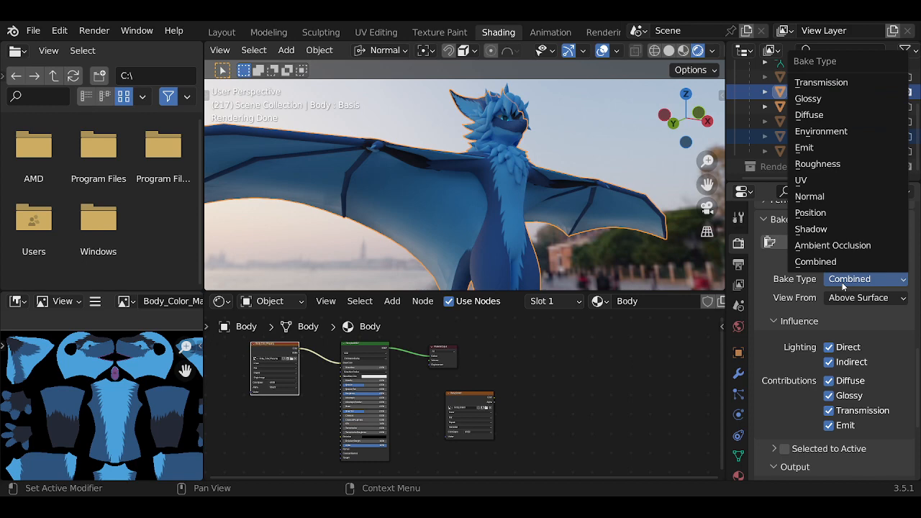
{"action": "left_click", "coordinate": [837, 116]}
Exclude the Direct and Indirect contributions from the diffuse bake, keeping only Color enabled
{"action": "scroll", "coordinate": [408, 377], "scroll_direction": "up", "scroll_amount": 5}
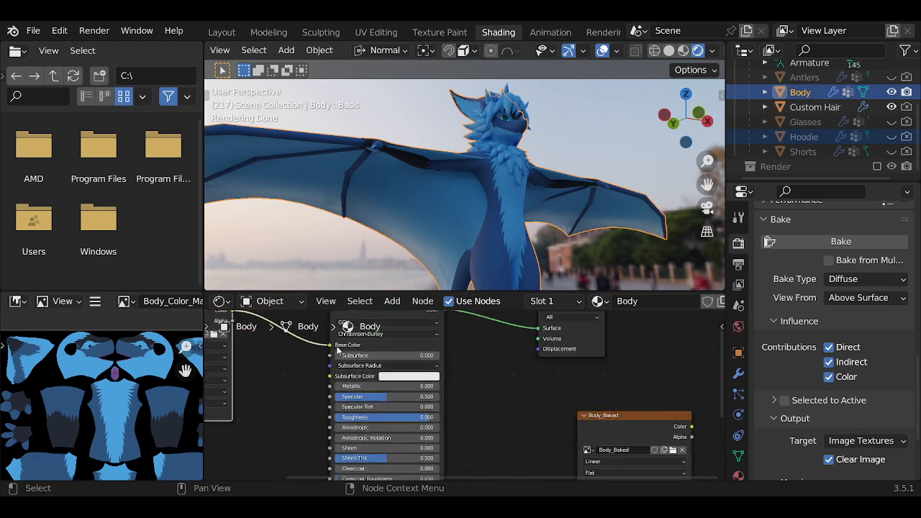
{"action": "middle_click_drag", "start_coordinate": [516, 372], "coordinate": [520, 405]}
{"action": "middle_click_drag", "start_coordinate": [512, 216], "coordinate": [526, 248]}
{"action": "left_click", "coordinate": [829, 346]}
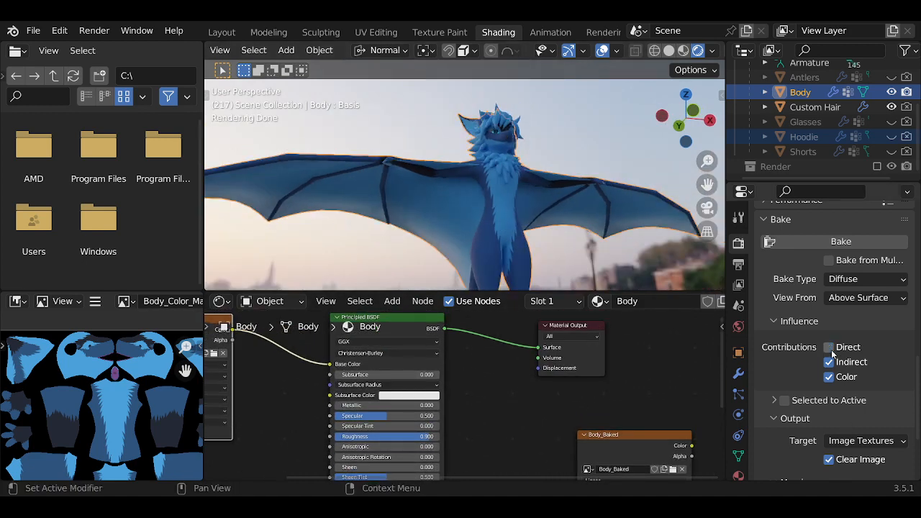
{"action": "left_click", "coordinate": [829, 363]}
Select the Body_Baked image node as the bake target and start the bake
{"action": "scroll", "coordinate": [518, 402], "scroll_direction": "down", "scroll_amount": 4}
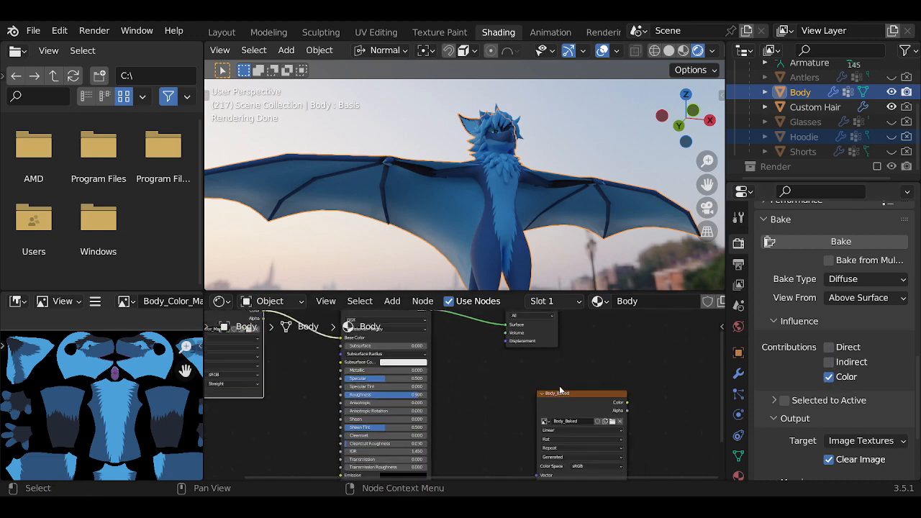
{"action": "left_click", "coordinate": [559, 401]}
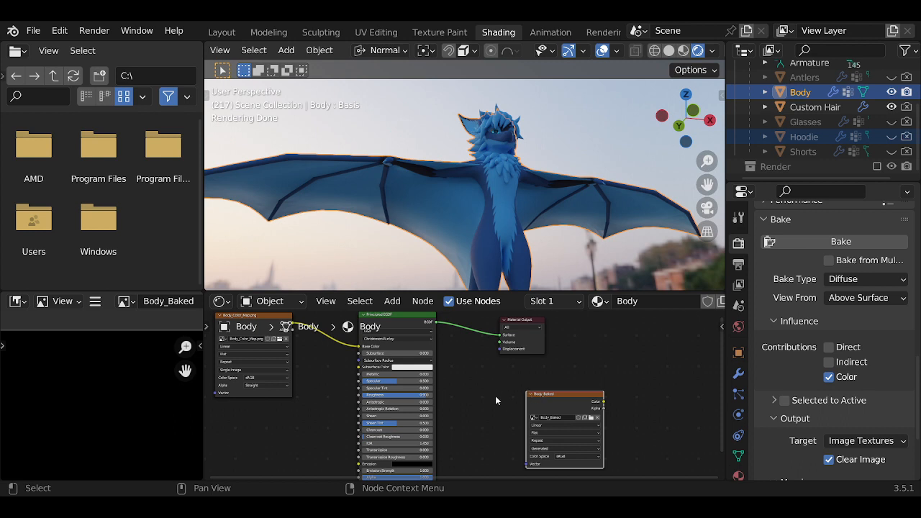
{"action": "middle_click_drag", "start_coordinate": [341, 389], "coordinate": [391, 411]}
{"action": "left_click", "coordinate": [301, 351]}
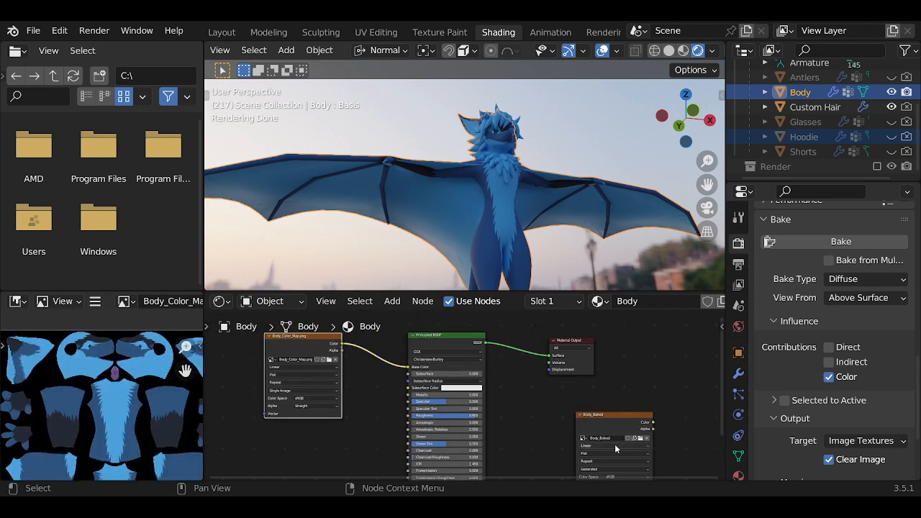
{"action": "left_click", "coordinate": [618, 427]}
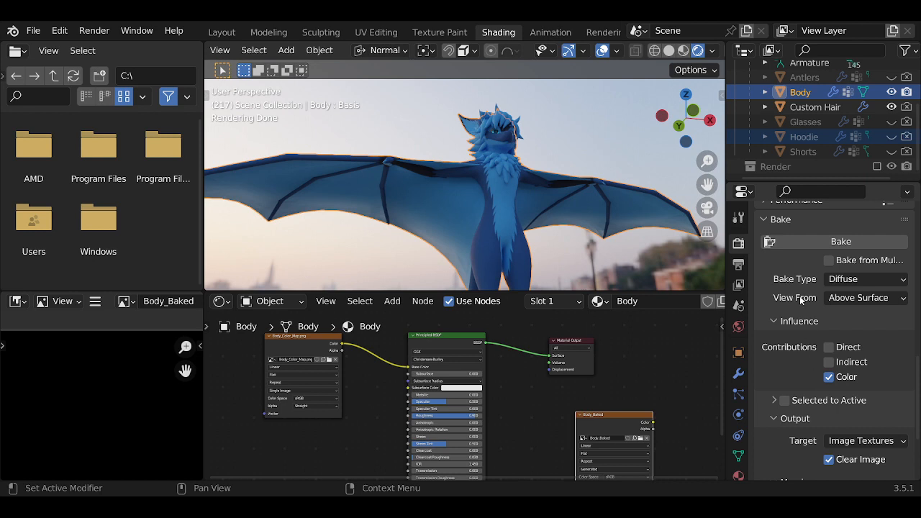
{"action": "left_click", "coordinate": [811, 242]}
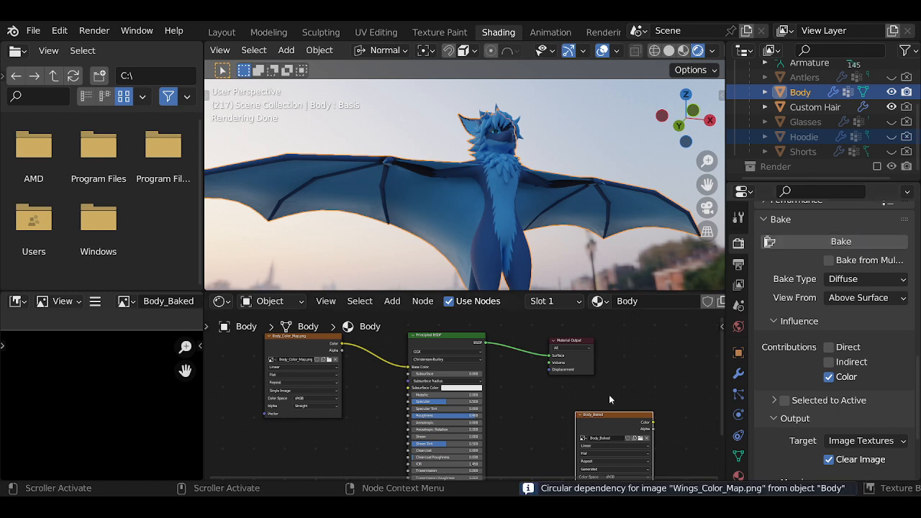
Select the Body_Color_Map.png node in the Body material to view the original texture
{"action": "scroll", "coordinate": [808, 405], "scroll_direction": "down", "scroll_amount": 3}
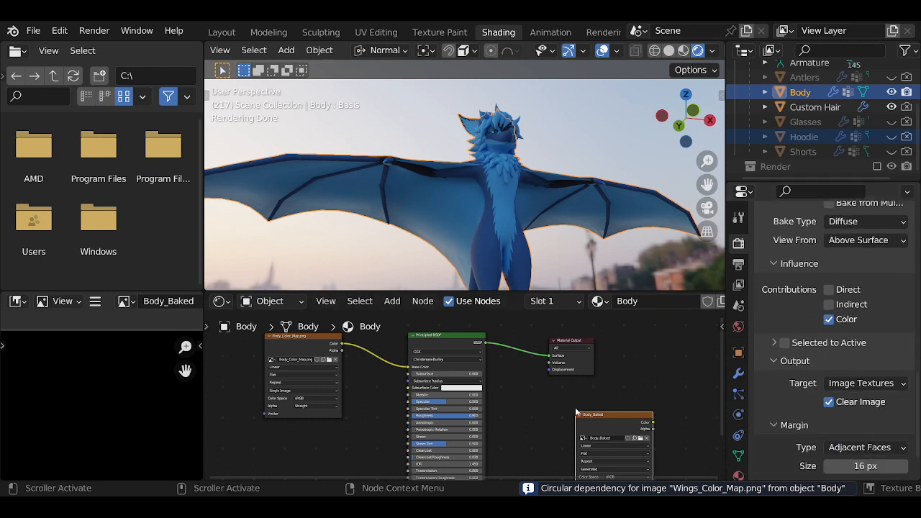
{"action": "middle_click_drag", "start_coordinate": [575, 409], "coordinate": [513, 352]}
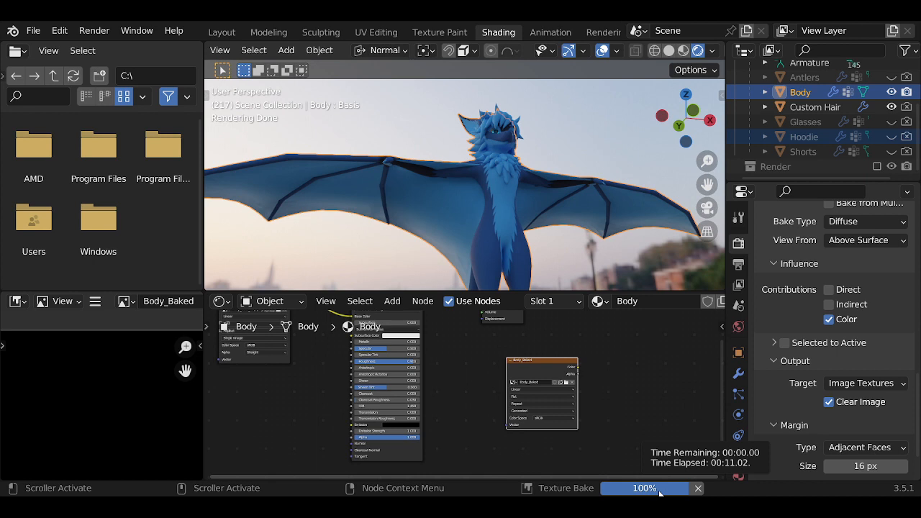
{"action": "middle_click_drag", "start_coordinate": [625, 405], "coordinate": [675, 450]}
{"action": "left_click", "coordinate": [322, 350]}
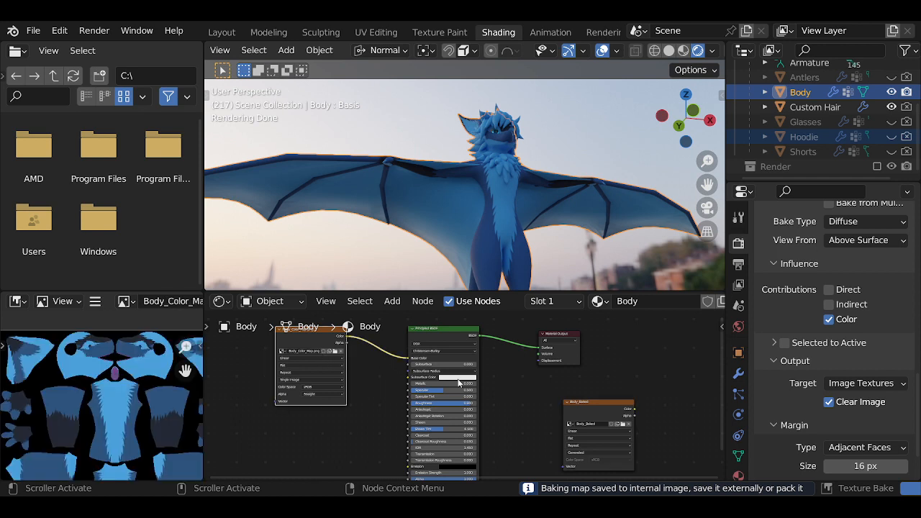
Compare the baked result with the original texture by alternately selecting the Body_Baked and Body_Color_Map.png nodes
{"action": "left_click", "coordinate": [576, 407]}
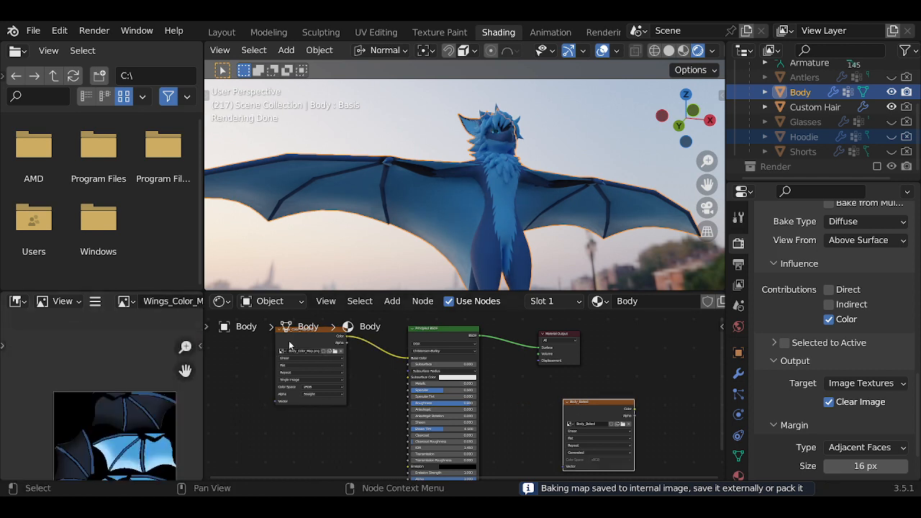
{"action": "left_click", "coordinate": [289, 346]}
{"action": "left_click", "coordinate": [576, 412]}
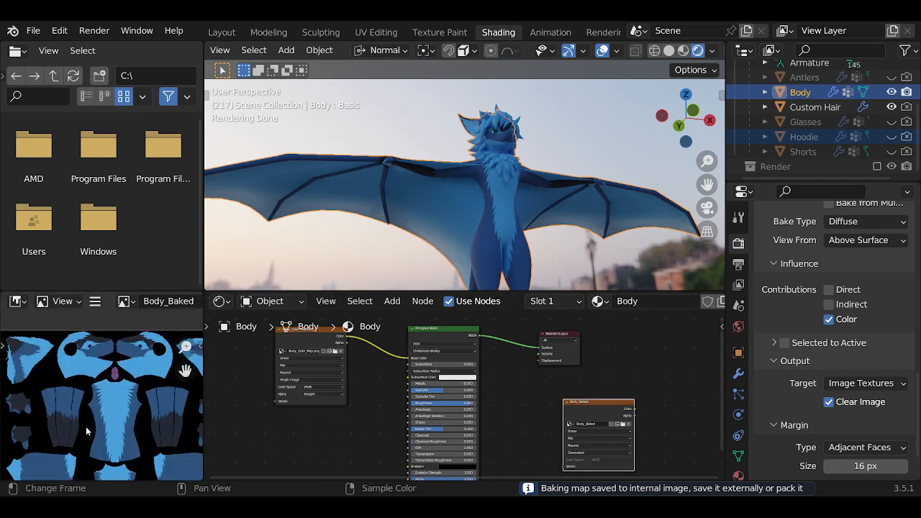
Examine the Body_Baked image in a maximized image editor, from the head and torso islands to the legs and tail
{"action": "scroll", "coordinate": [85, 426], "scroll_direction": "up", "scroll_amount": 3}
{"action": "key", "text": "ctrl+space"}
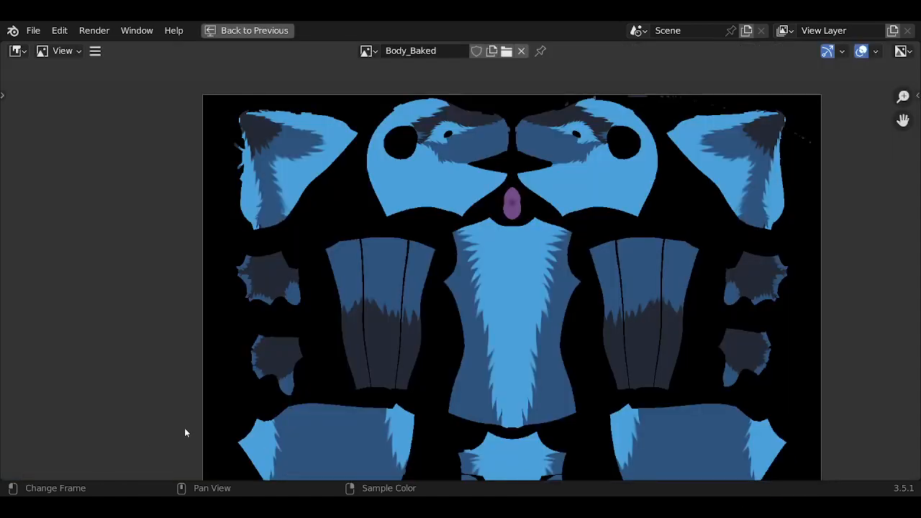
{"action": "scroll", "coordinate": [370, 324], "scroll_direction": "down", "scroll_amount": 3}
{"action": "scroll", "coordinate": [328, 298], "scroll_direction": "up", "scroll_amount": 2}
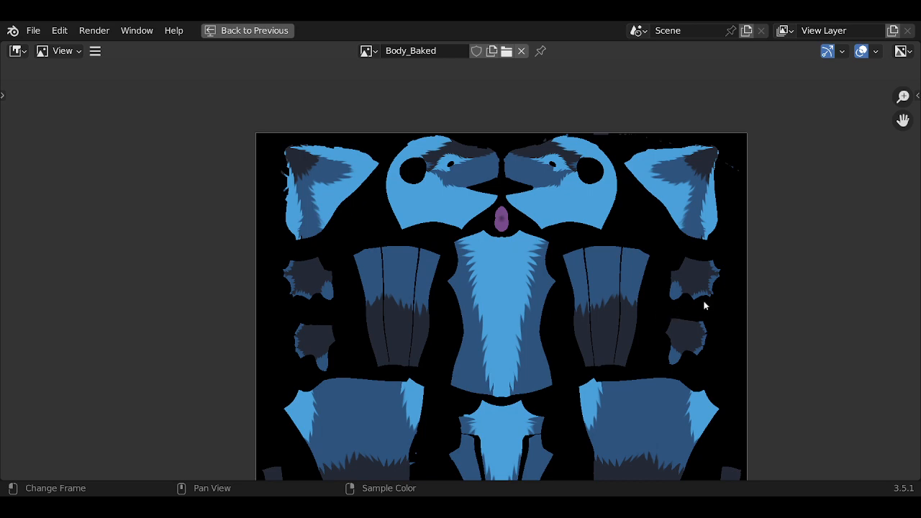
{"action": "middle_click_drag", "start_coordinate": [703, 305], "coordinate": [615, 323]}
{"action": "scroll", "coordinate": [732, 323], "scroll_direction": "up", "scroll_amount": 3}
{"action": "middle_click_drag", "start_coordinate": [733, 323], "coordinate": [785, 347]}
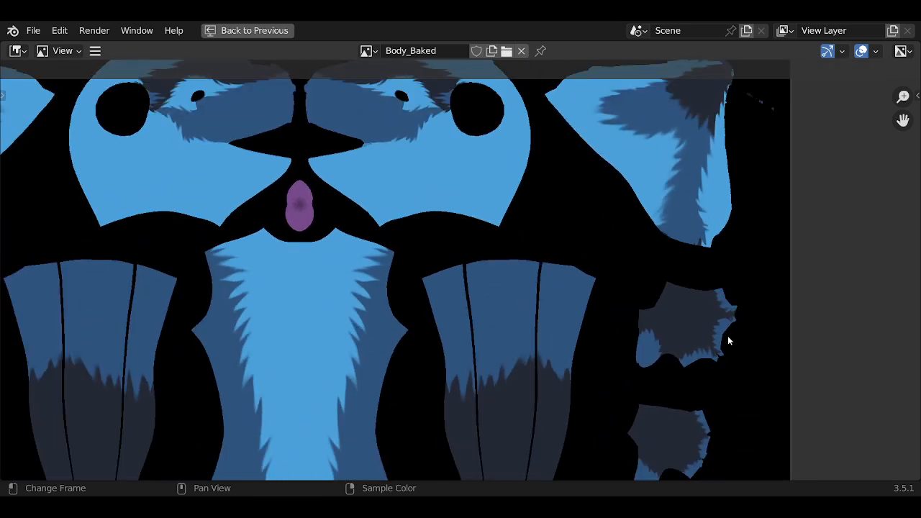
{"action": "scroll", "coordinate": [740, 346], "scroll_direction": "down", "scroll_amount": 4}
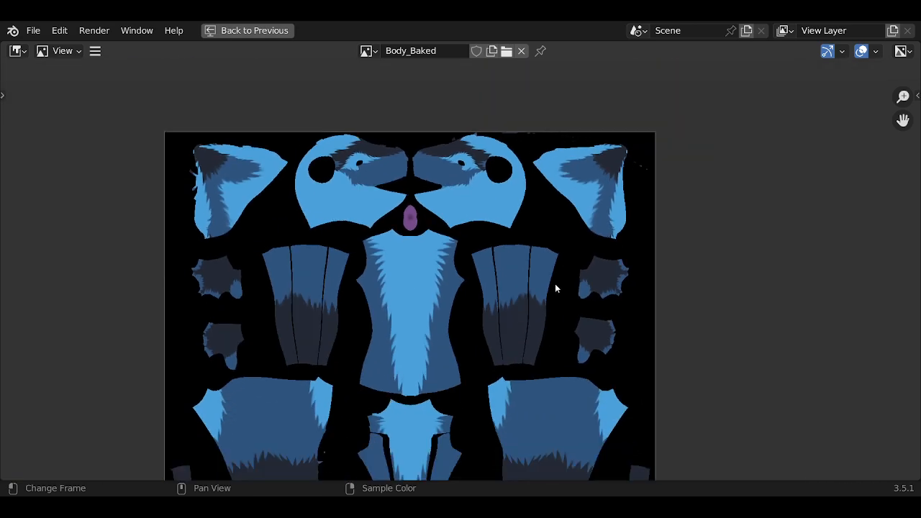
{"action": "scroll", "coordinate": [566, 239], "scroll_direction": "up", "scroll_amount": 2}
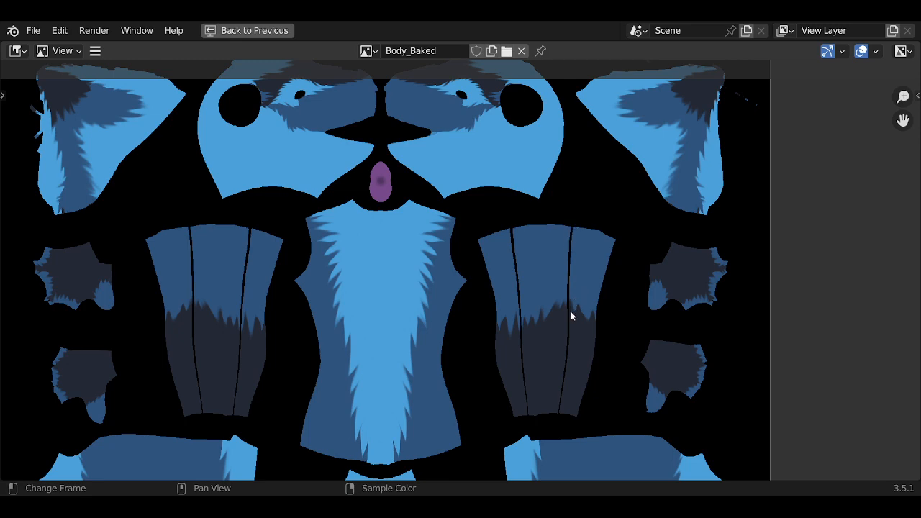
{"action": "scroll", "coordinate": [526, 387], "scroll_direction": "down", "scroll_amount": 4}
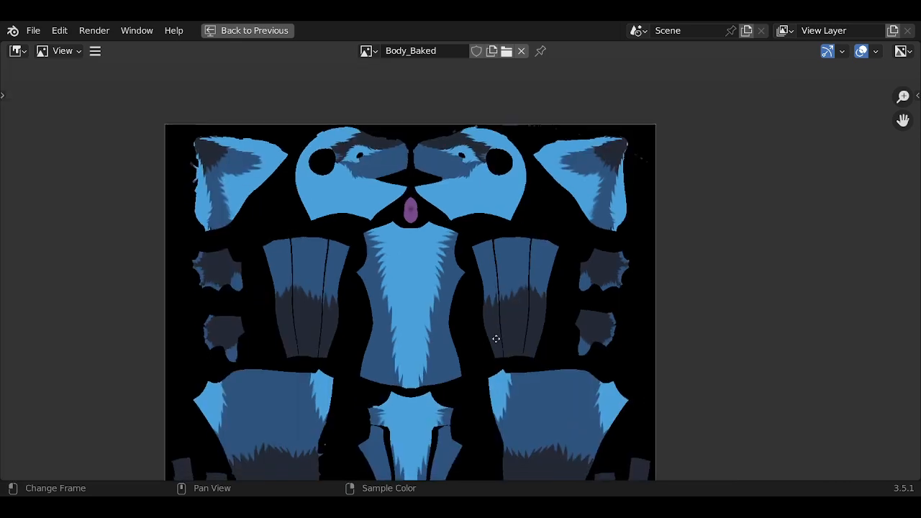
{"action": "scroll", "coordinate": [470, 298], "scroll_direction": "down", "scroll_amount": 1}
{"action": "scroll", "coordinate": [473, 292], "scroll_direction": "up", "scroll_amount": 4}
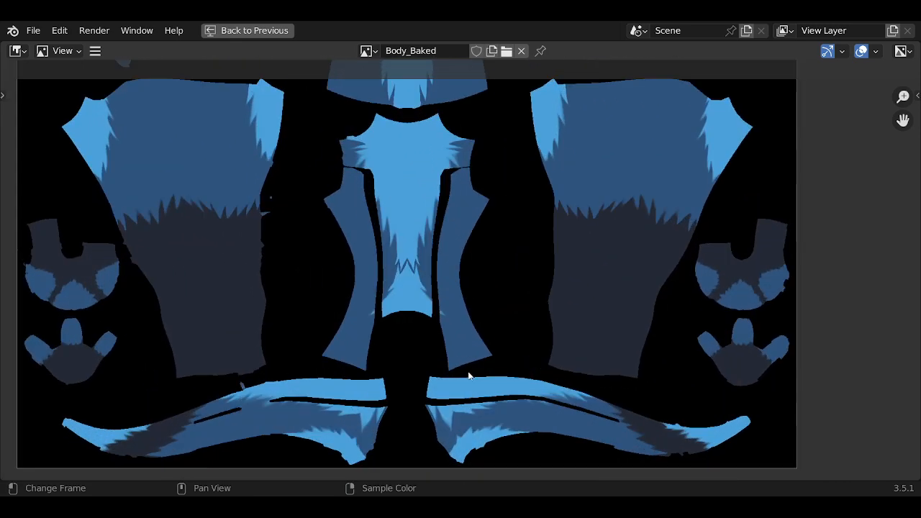
{"action": "scroll", "coordinate": [472, 291], "scroll_direction": "down", "scroll_amount": 3}
{"action": "key", "text": "ctrl+space"}
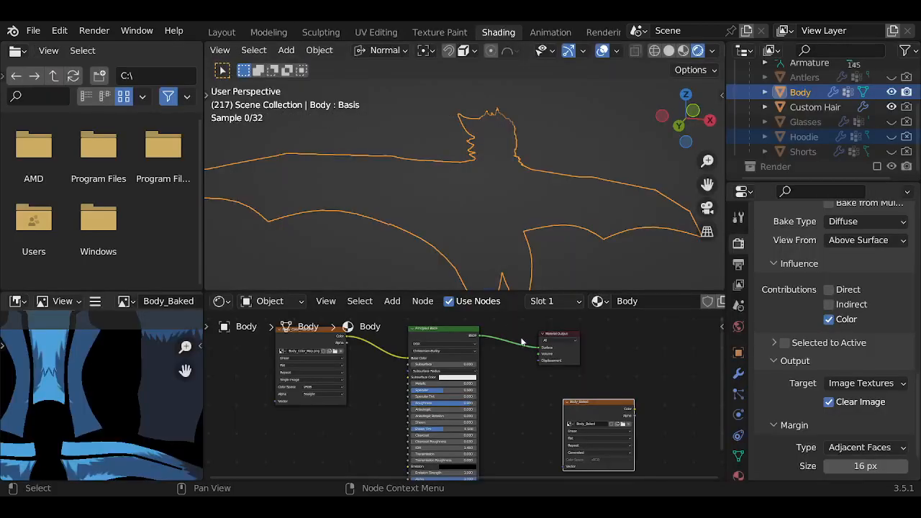
Switch the viewport to Material Preview shading and examine the character's neck fluff and eyes up close
{"action": "left_click", "coordinate": [684, 51]}
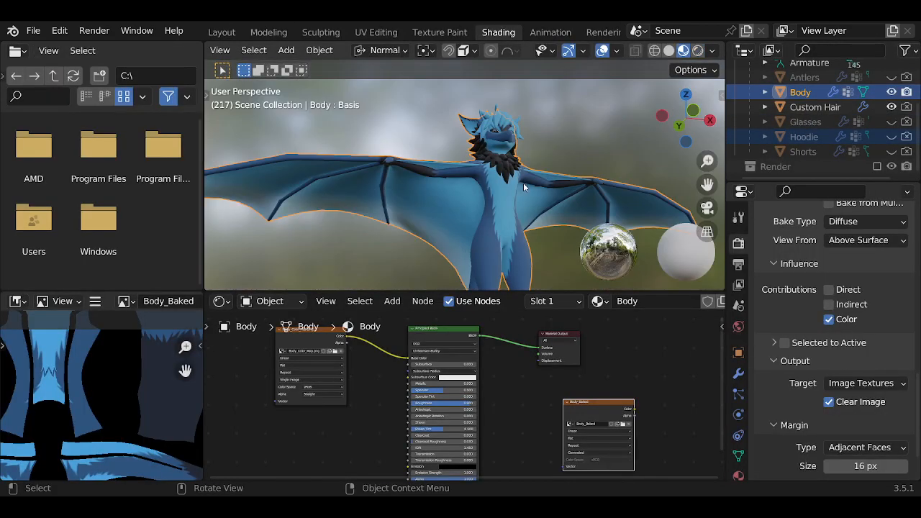
{"action": "mouse_move", "coordinate": [524, 183]}
{"action": "middle_mouse_down"}
{"action": "mouse_move", "coordinate": [509, 236]}
{"action": "mouse_move", "coordinate": [498, 183]}
{"action": "mouse_move", "coordinate": [479, 195]}
{"action": "mouse_move", "coordinate": [496, 169]}
{"action": "mouse_move", "coordinate": [471, 199]}
{"action": "mouse_move", "coordinate": [456, 200]}
{"action": "mouse_move", "coordinate": [438, 176]}
{"action": "middle_mouse_up"}
{"action": "scroll", "coordinate": [470, 184], "scroll_direction": "up", "scroll_amount": 7}
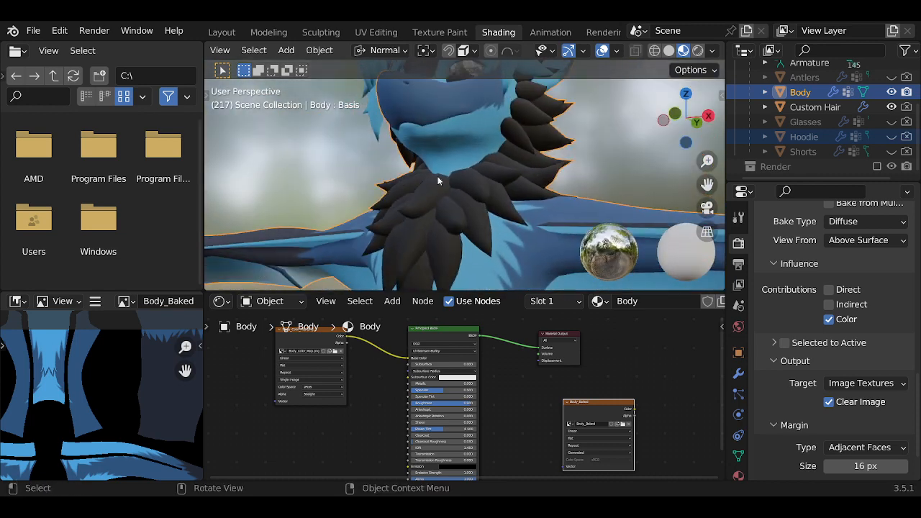
{"action": "middle_click_drag", "start_coordinate": [489, 218], "coordinate": [445, 259]}
{"action": "middle_click_drag", "start_coordinate": [440, 208], "coordinate": [466, 188]}
{"action": "middle_click_drag", "start_coordinate": [466, 189], "coordinate": [452, 193], "text": "shift"}
{"action": "scroll", "coordinate": [406, 200], "scroll_direction": "up", "scroll_amount": 5}
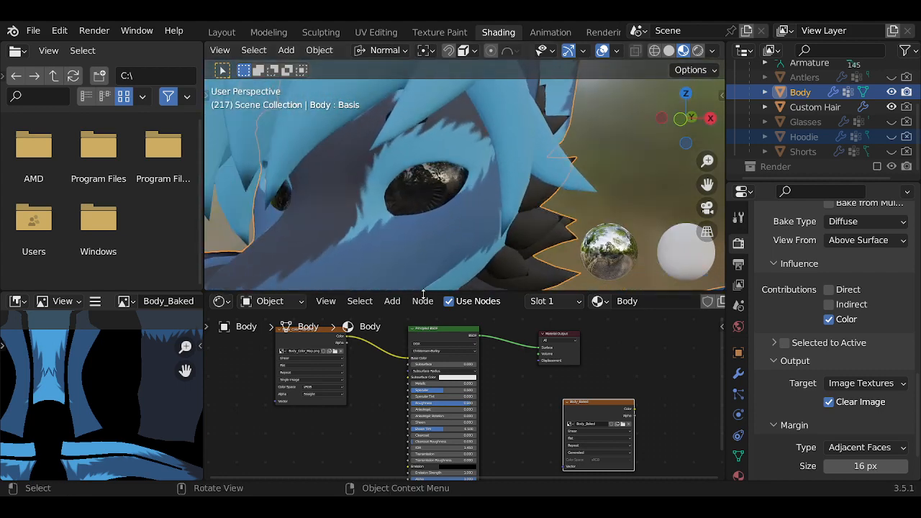
Show the Body object's material properties and enlarge the slot list to display every material from Body to Wings
{"action": "left_click", "coordinate": [546, 305]}
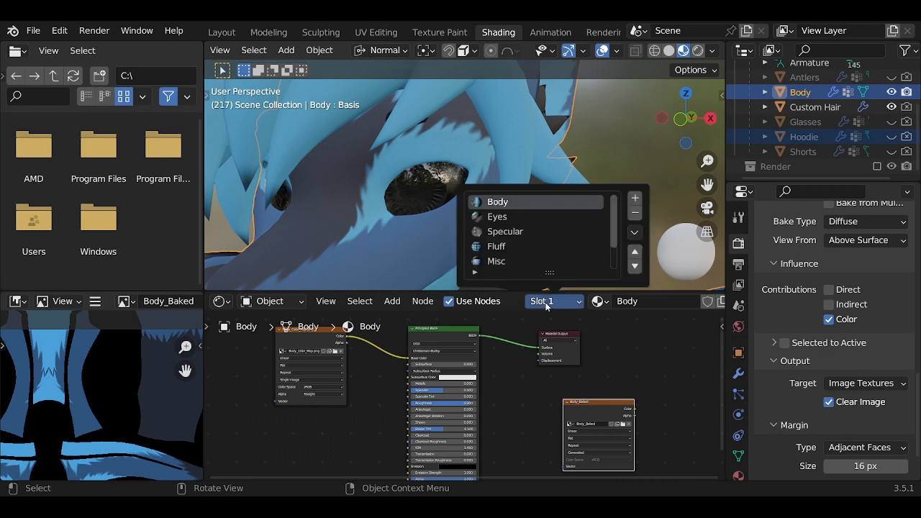
{"action": "left_click", "coordinate": [801, 93]}
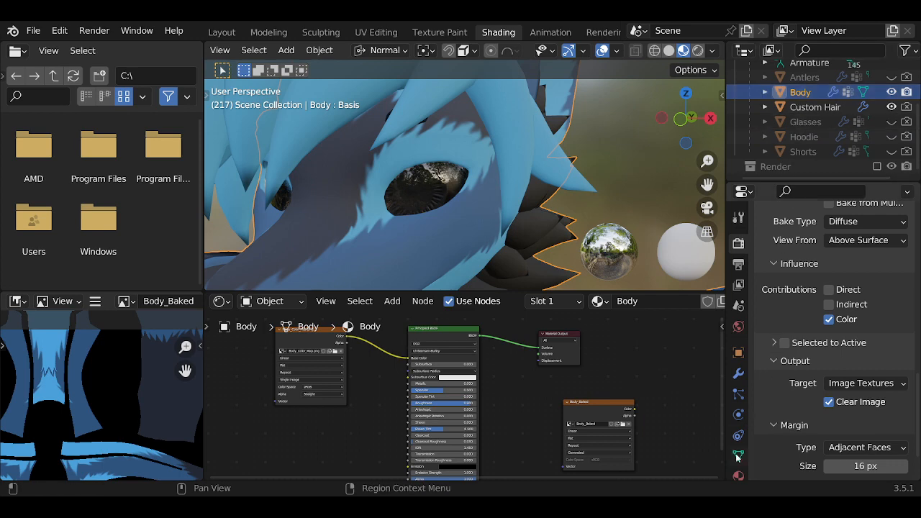
{"action": "left_click", "coordinate": [739, 476]}
{"action": "scroll", "coordinate": [785, 350], "scroll_direction": "up", "scroll_amount": 15}
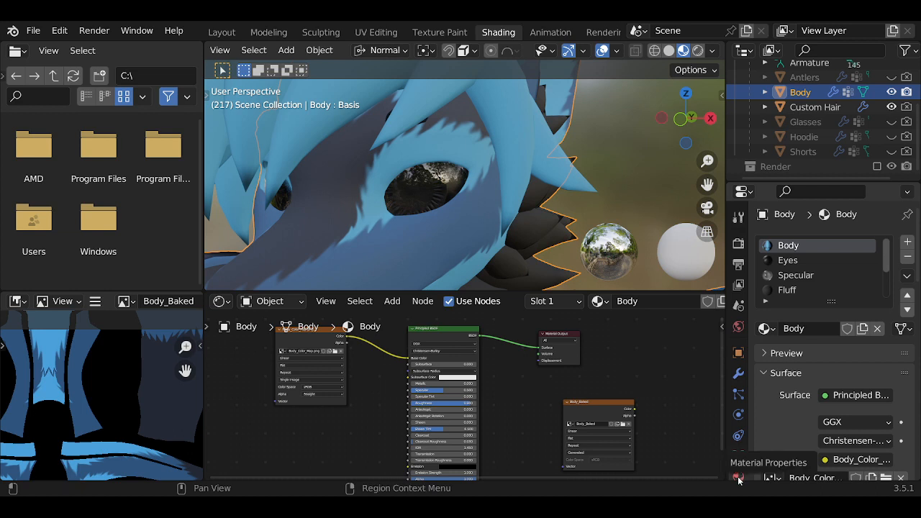
{"action": "scroll", "coordinate": [800, 265], "scroll_direction": "down", "scroll_amount": 3}
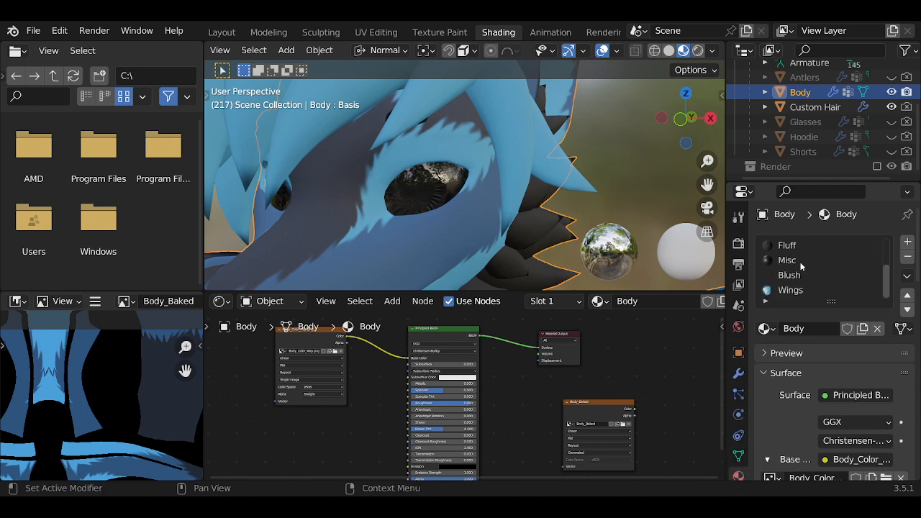
{"action": "scroll", "coordinate": [800, 262], "scroll_direction": "up", "scroll_amount": 2}
{"action": "scroll", "coordinate": [800, 262], "scroll_direction": "down", "scroll_amount": 2}
{"action": "left_click_drag", "start_coordinate": [836, 308], "coordinate": [834, 347]}
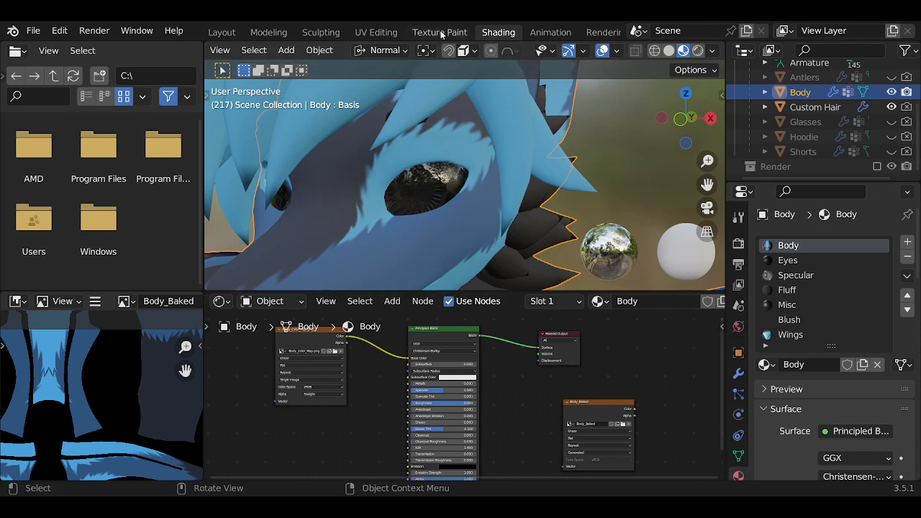
In the Texture Paint workspace, select the Eyes material's Eyes_Color_Map.png texture and reload the image
{"action": "middle_click_drag", "start_coordinate": [547, 245], "coordinate": [487, 146]}
{"action": "scroll", "coordinate": [521, 215], "scroll_direction": "down", "scroll_amount": 6}
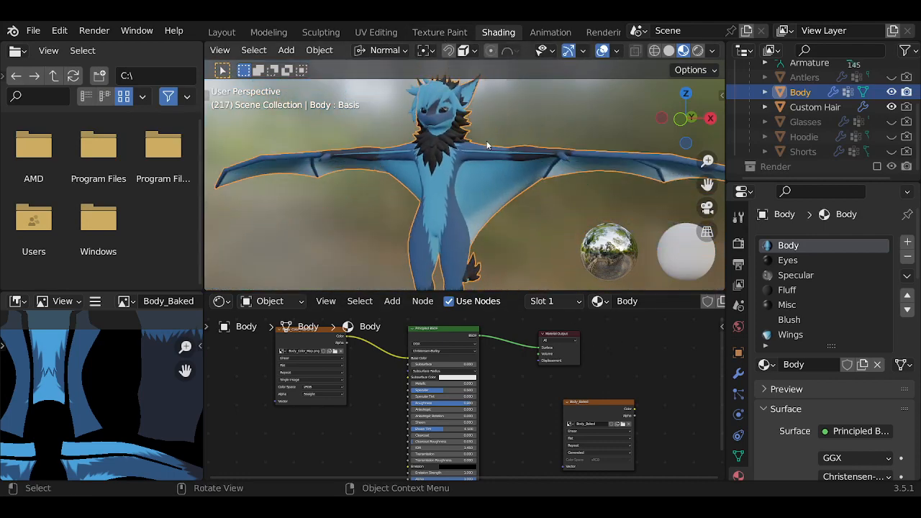
{"action": "left_click", "coordinate": [464, 32]}
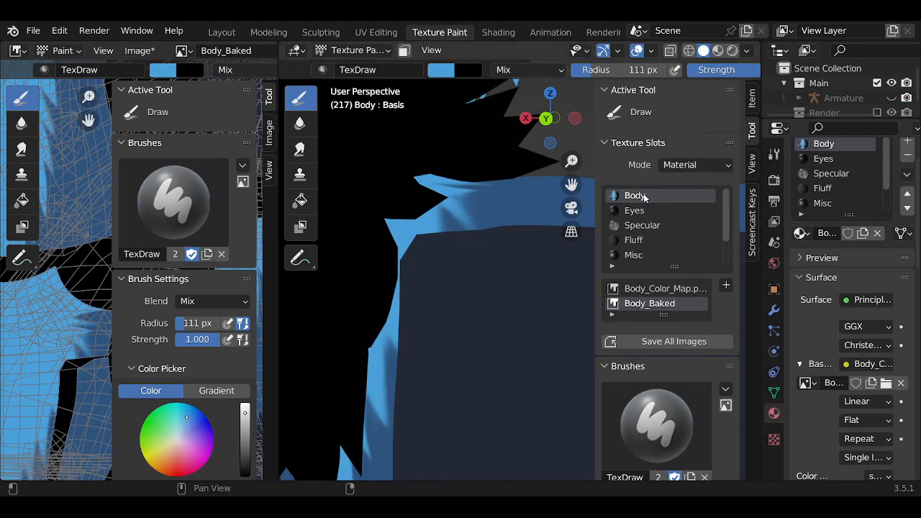
{"action": "scroll", "coordinate": [183, 288], "scroll_direction": "down", "scroll_amount": 3}
{"action": "scroll", "coordinate": [58, 274], "scroll_direction": "down", "scroll_amount": 3}
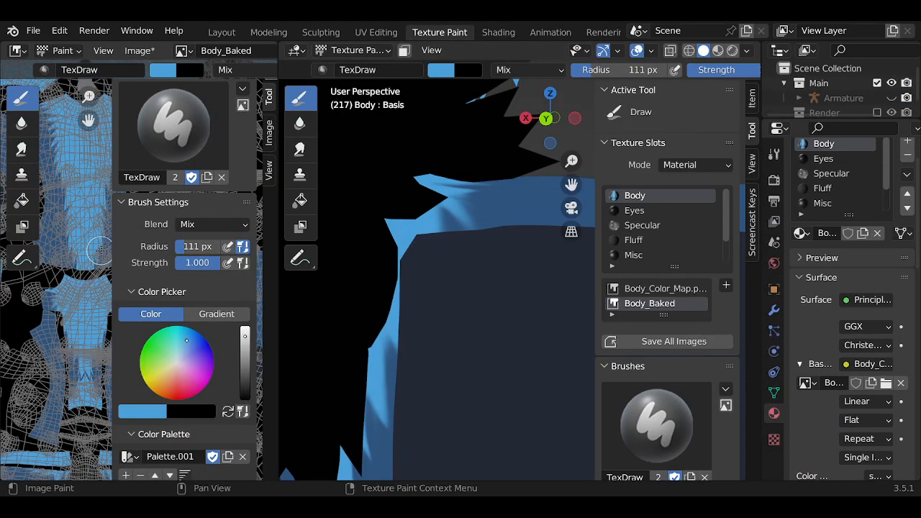
{"action": "left_click", "coordinate": [642, 211]}
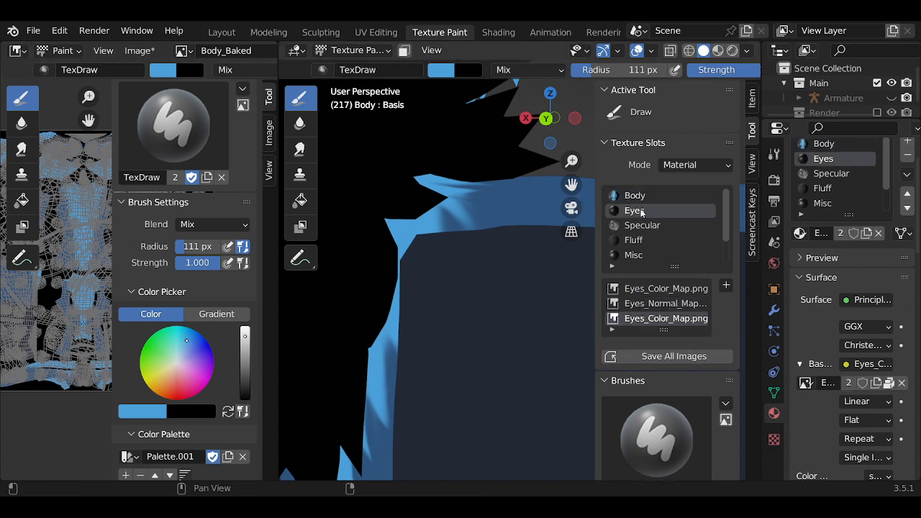
{"action": "left_click", "coordinate": [675, 321]}
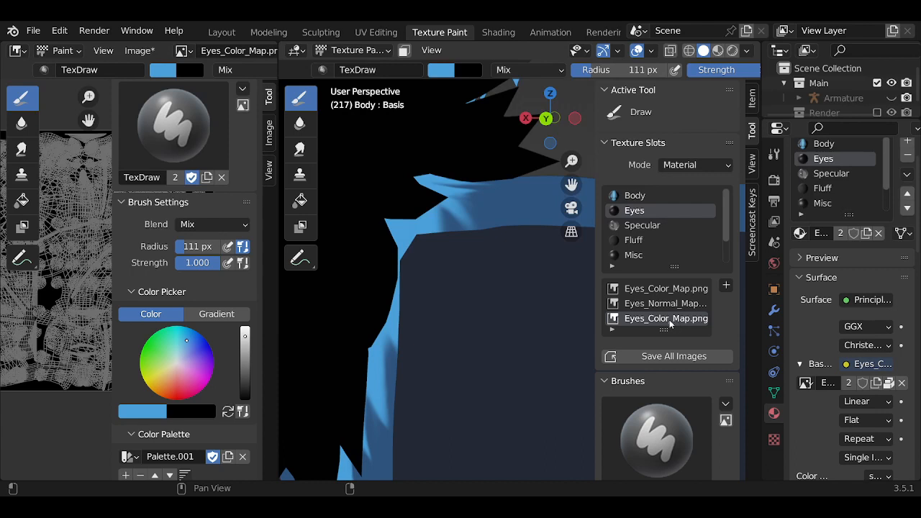
{"action": "left_click", "coordinate": [139, 53]}
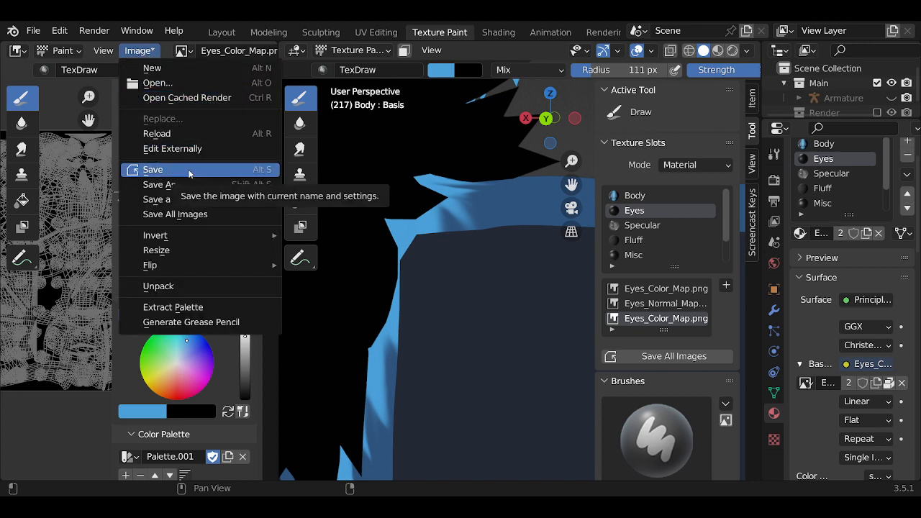
{"action": "left_click", "coordinate": [199, 134]}
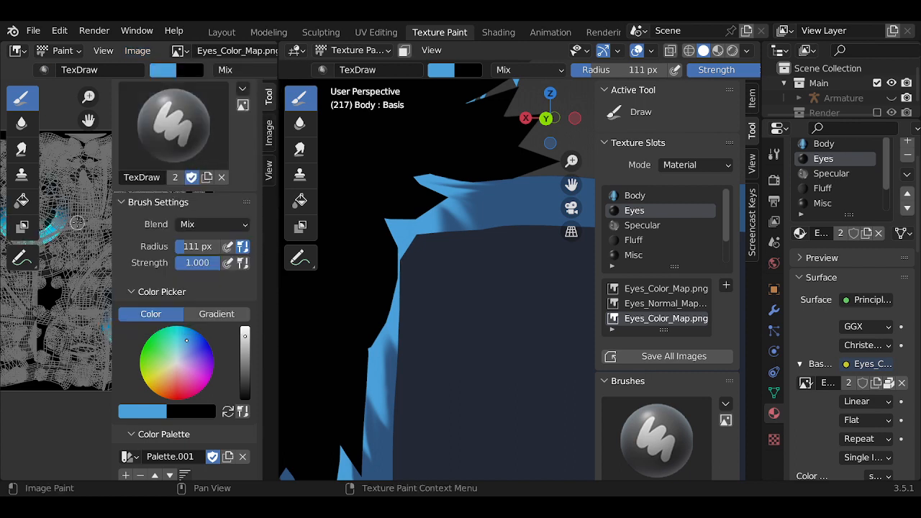
Check the Specular material for textures, then select the Fluff material and reload Fluff_Color_Map.png
{"action": "left_click", "coordinate": [647, 225]}
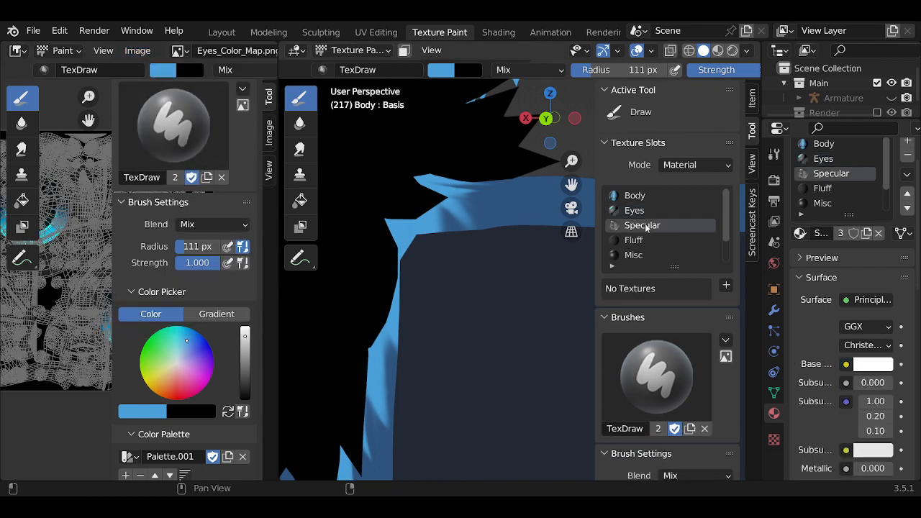
{"action": "left_click", "coordinate": [641, 242]}
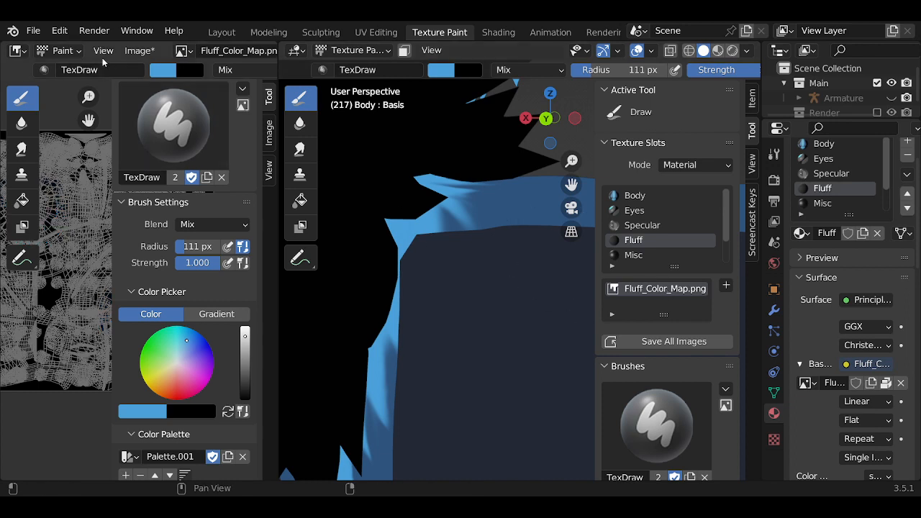
{"action": "left_click", "coordinate": [140, 52]}
{"action": "left_click", "coordinate": [157, 133]}
{"action": "key", "text": "n"}
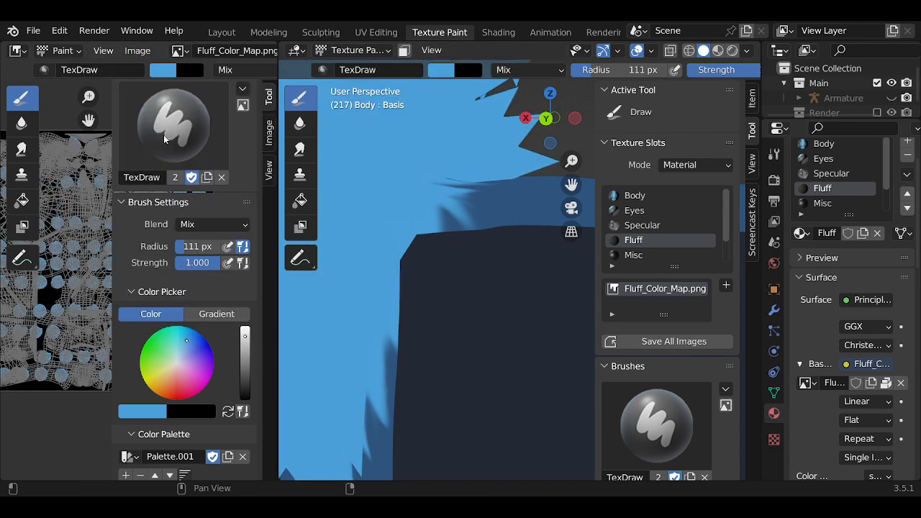
Select the Misc material's texture slot and reload its Misc_Color_Map.png image
{"action": "left_click", "coordinate": [640, 255]}
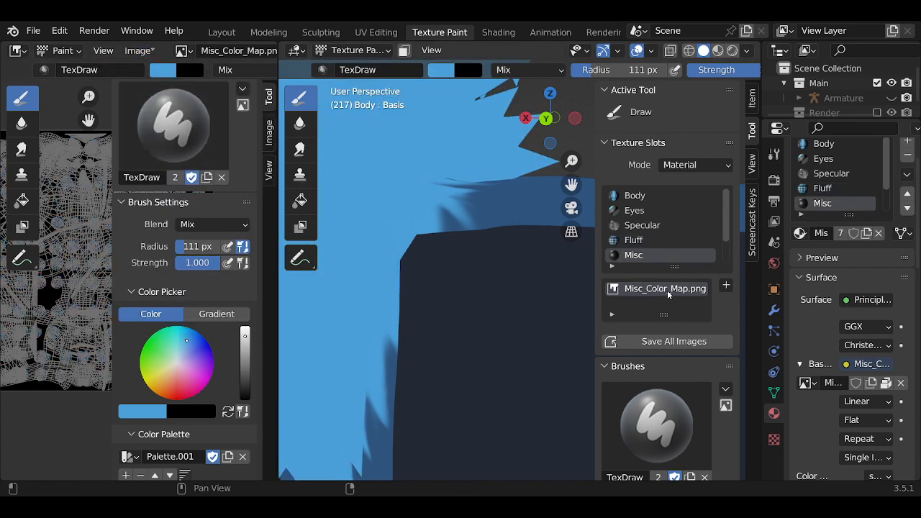
{"action": "left_click", "coordinate": [140, 51]}
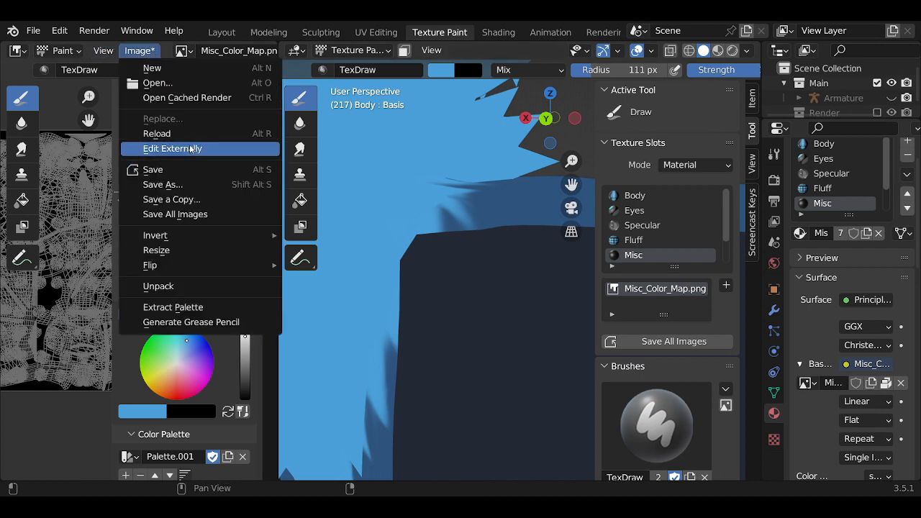
{"action": "left_click", "coordinate": [190, 134]}
Select the Blush material's texture slot and reload its Blush_Color_Map image
{"action": "scroll", "coordinate": [636, 227], "scroll_direction": "down", "scroll_amount": 2}
{"action": "left_click", "coordinate": [645, 242]}
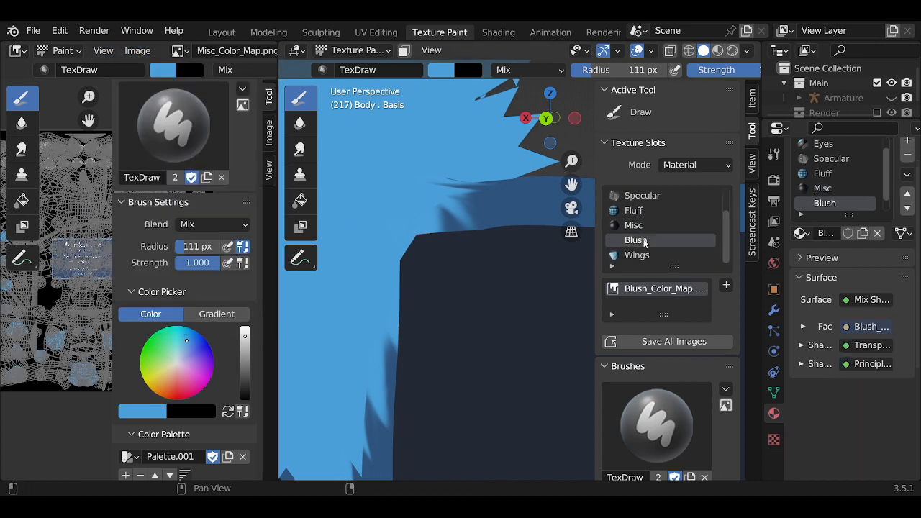
{"action": "left_click", "coordinate": [140, 50]}
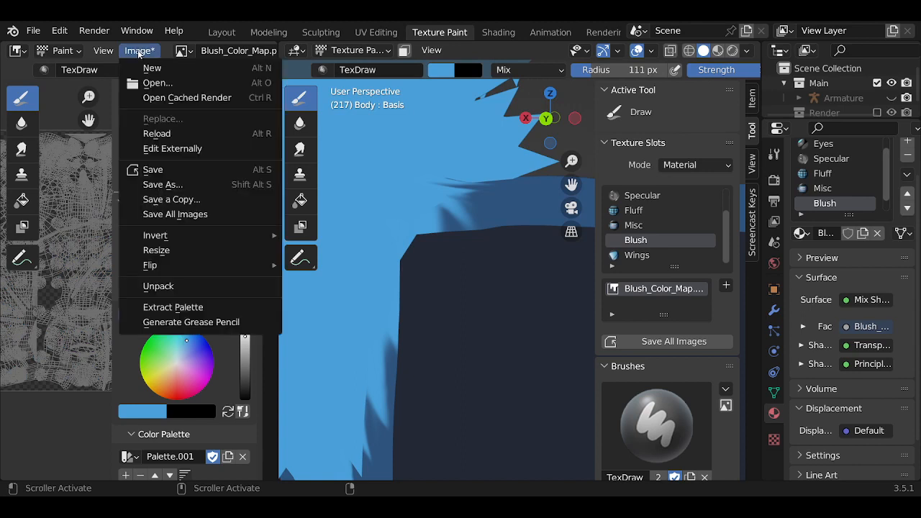
{"action": "left_click", "coordinate": [196, 136]}
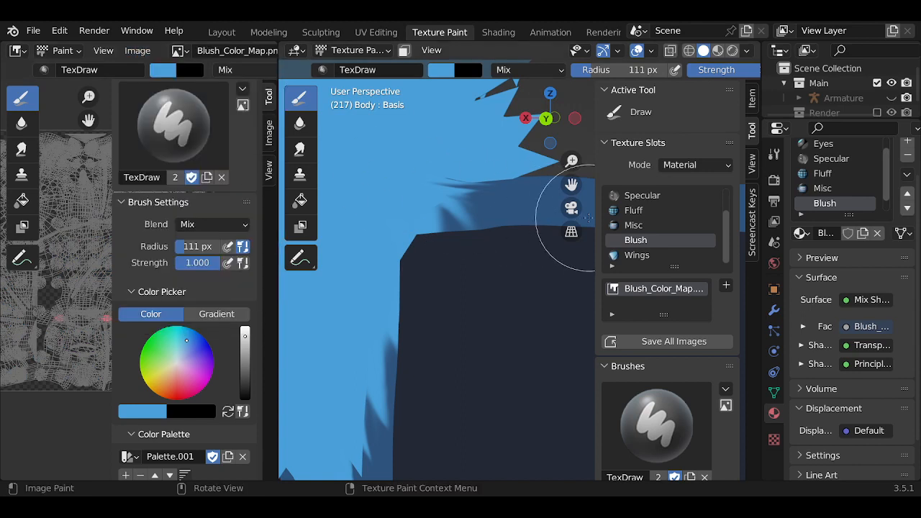
Select the Wings material's texture slot, reload its Wings_Color_Map image, and switch to the Shading workspace
{"action": "left_click", "coordinate": [646, 256]}
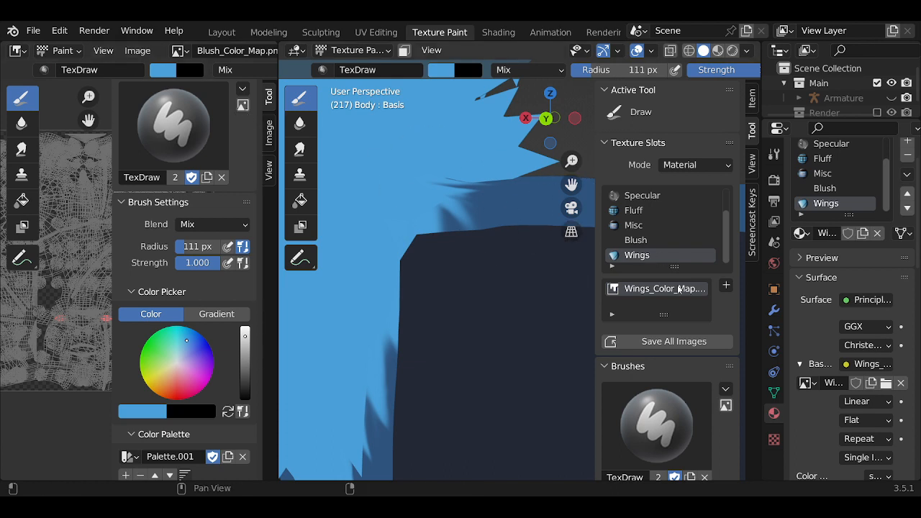
{"action": "left_click", "coordinate": [680, 290]}
{"action": "left_click", "coordinate": [131, 52]}
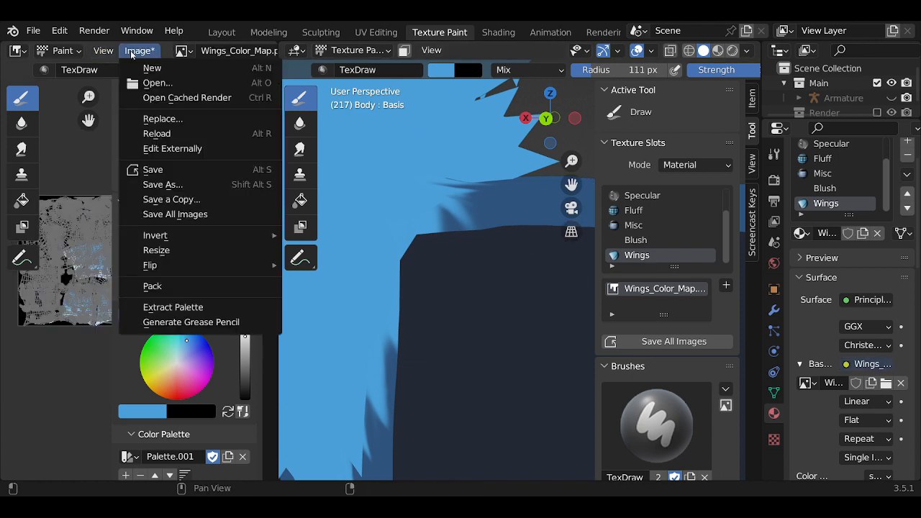
{"action": "left_click", "coordinate": [196, 135]}
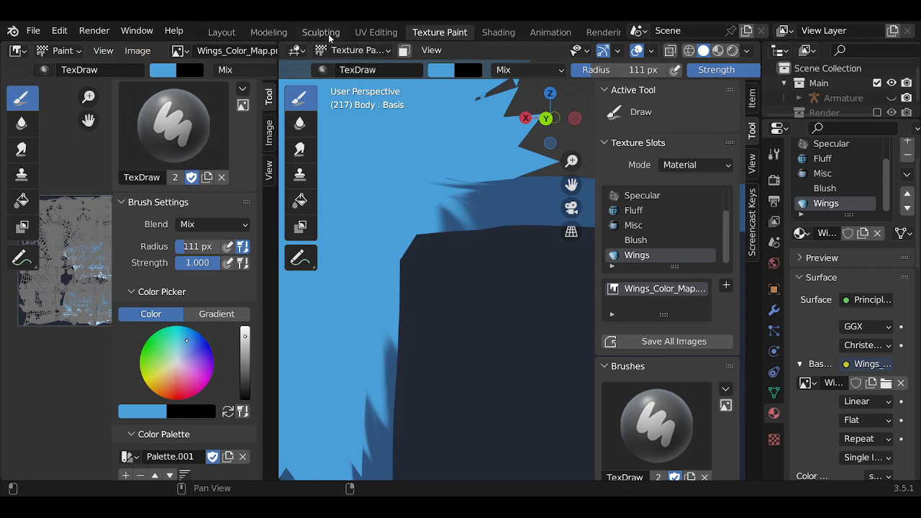
{"action": "left_click", "coordinate": [496, 33]}
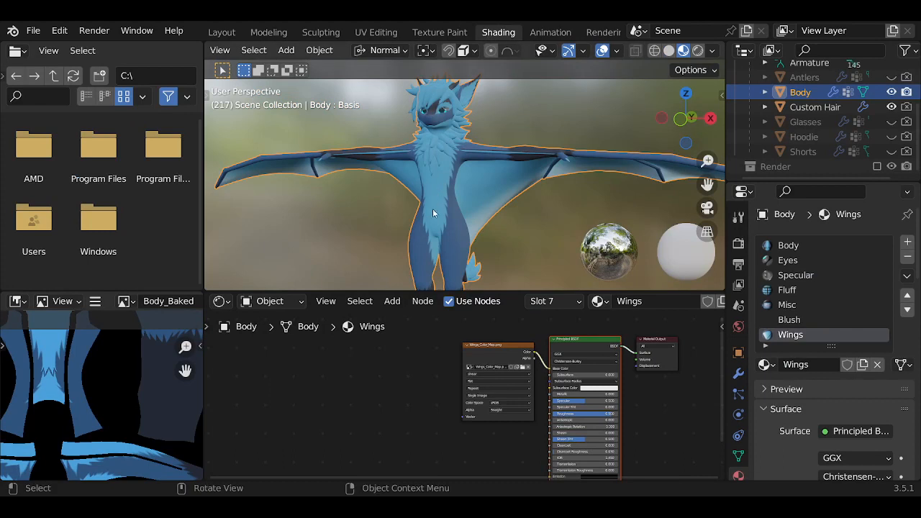
Select the faces assigned to the Body material in the Body mesh and separate them into their own object
{"action": "left_click", "coordinate": [548, 301]}
{"action": "scroll", "coordinate": [508, 247], "scroll_direction": "up", "scroll_amount": 3}
{"action": "key", "text": "Tab"}
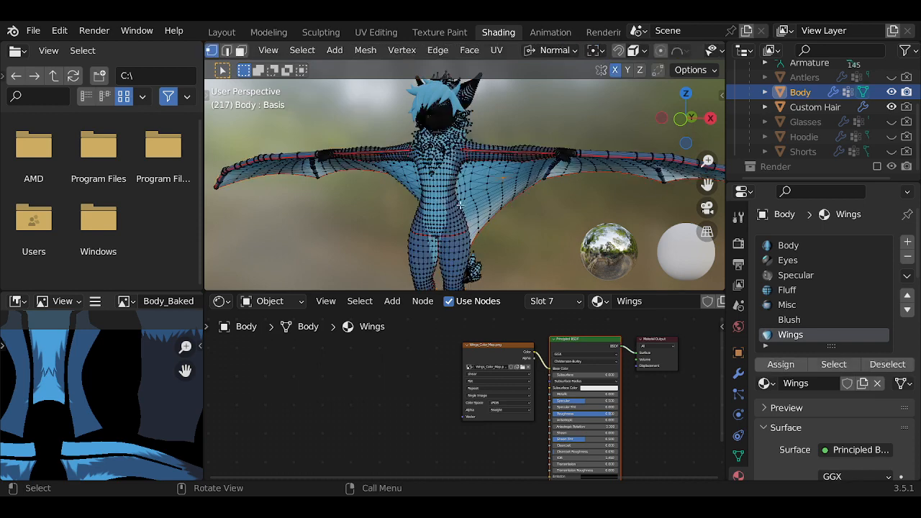
{"action": "left_click", "coordinate": [792, 246]}
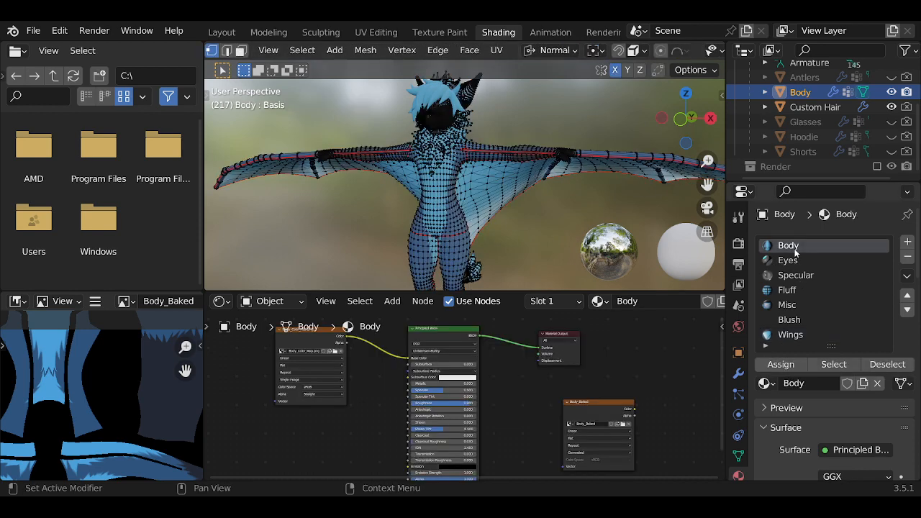
{"action": "left_click", "coordinate": [834, 364]}
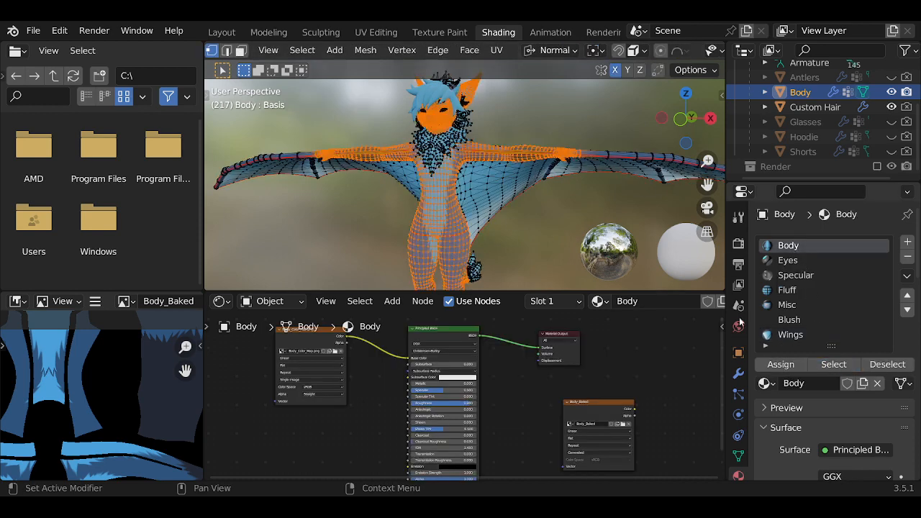
{"action": "key", "text": "p"}
{"action": "left_click", "coordinate": [559, 225]}
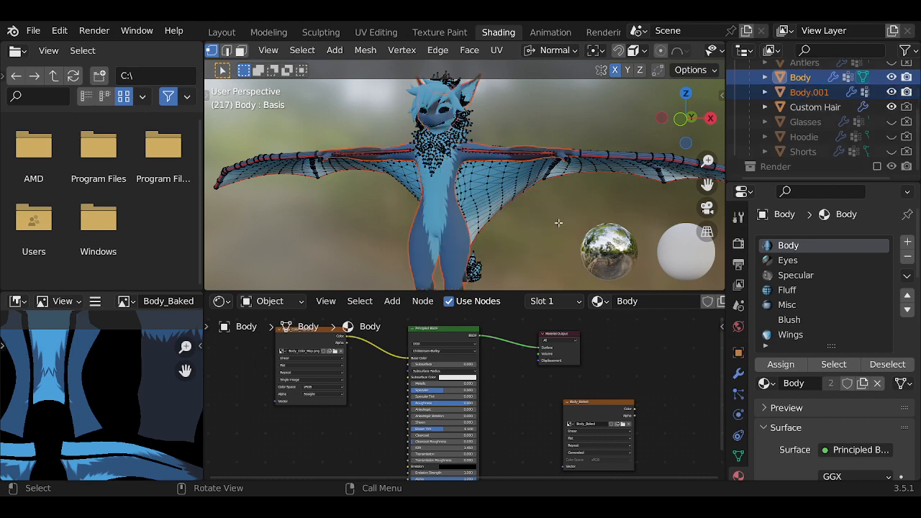
Remove every material slot except Body from the separated Body.001 object
{"action": "key", "text": "Tab"}
{"action": "left_click", "coordinate": [459, 209]}
{"action": "left_click", "coordinate": [864, 260]}
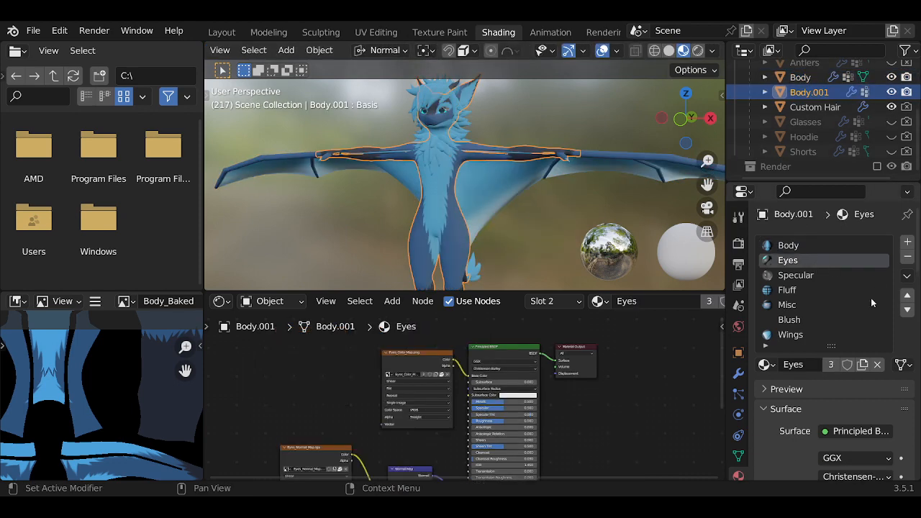
{"action": "scroll", "coordinate": [871, 302], "scroll_direction": "down", "scroll_amount": 2}
{"action": "left_click", "coordinate": [792, 295]}
{"action": "scroll", "coordinate": [881, 257], "scroll_direction": "up", "scroll_amount": 1}
{"action": "left_click", "coordinate": [907, 238]}
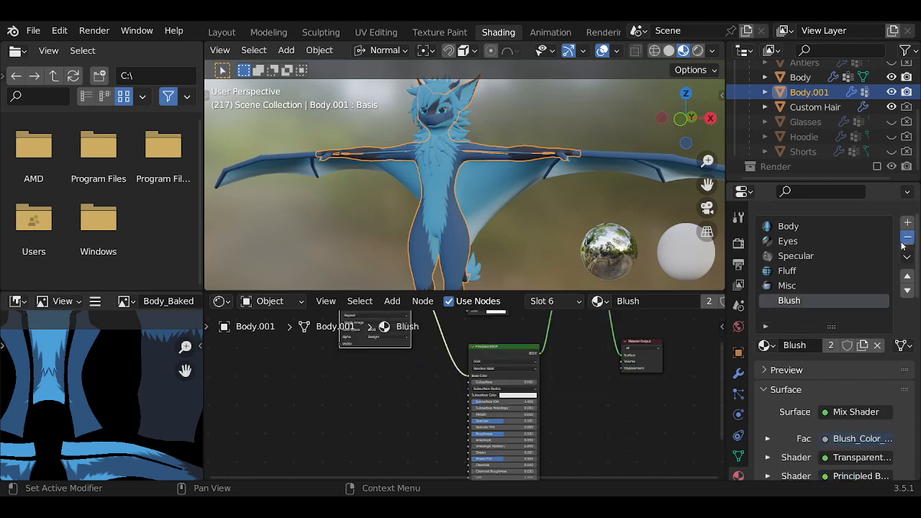
{"action": "left_click", "coordinate": [906, 237]}
{"action": "left_click", "coordinate": [906, 237]}
{"action": "left_click", "coordinate": [906, 238]}
{"action": "left_click", "coordinate": [907, 238]}
{"action": "left_click", "coordinate": [906, 238]}
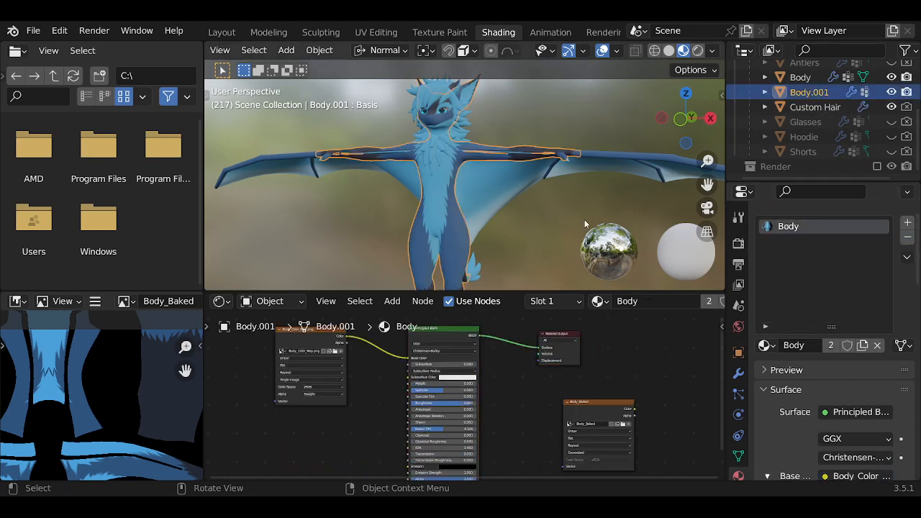
Examine the split edges where the separated Body.001 mesh meets the remaining Body mesh near the wing
{"action": "middle_click_drag", "start_coordinate": [560, 234], "coordinate": [413, 205]}
{"action": "scroll", "coordinate": [490, 205], "scroll_direction": "up", "scroll_amount": 4}
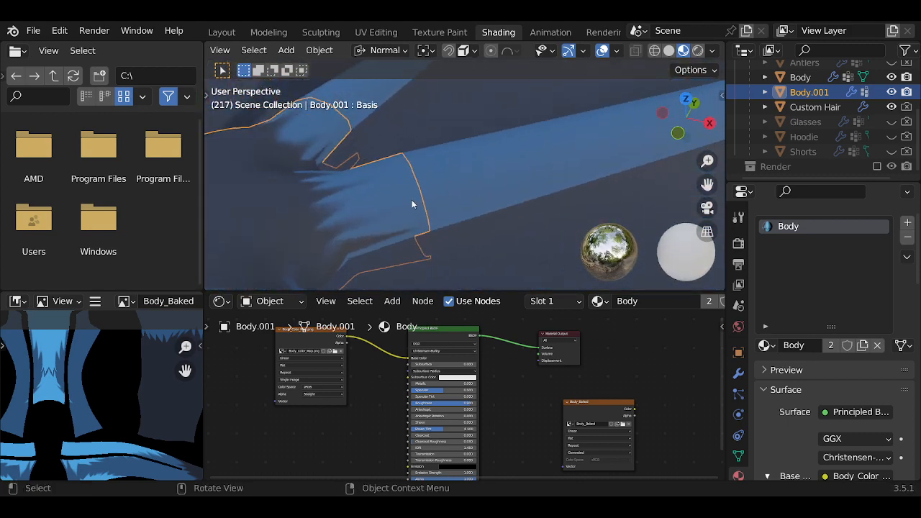
{"action": "left_click", "coordinate": [428, 190]}
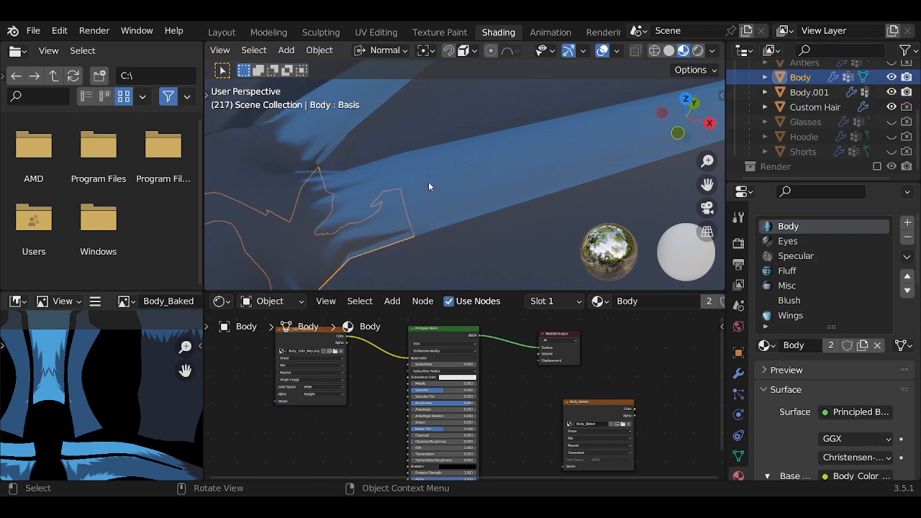
{"action": "left_click", "coordinate": [398, 198]}
{"action": "key", "text": "Tab"}
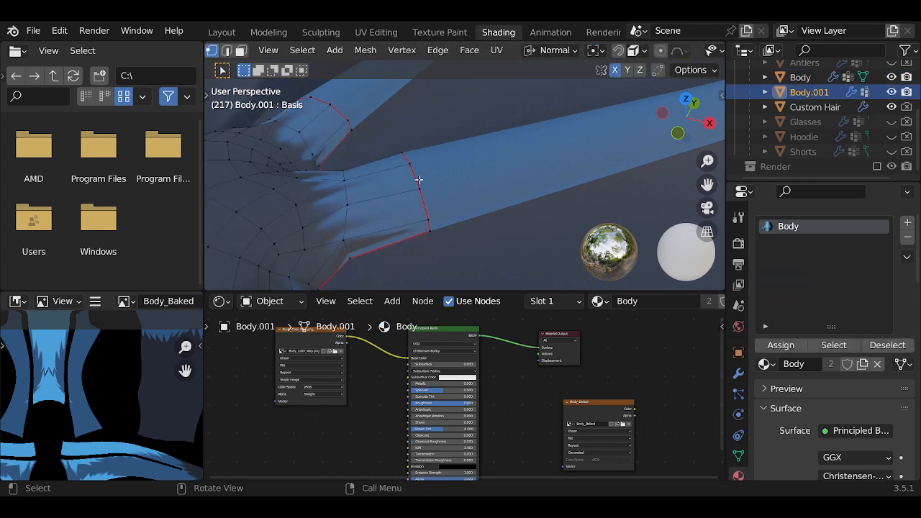
{"action": "key", "text": "Tab"}
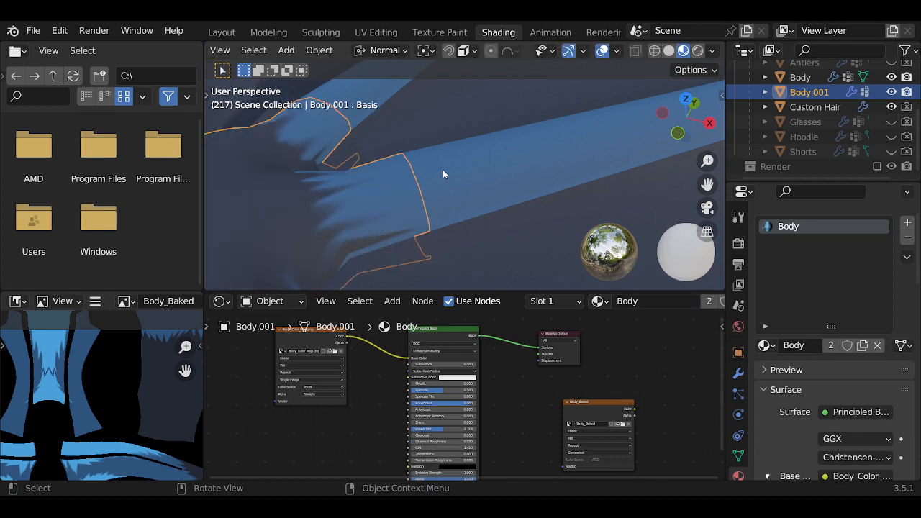
{"action": "left_click", "coordinate": [419, 174]}
{"action": "key", "text": "Tab"}
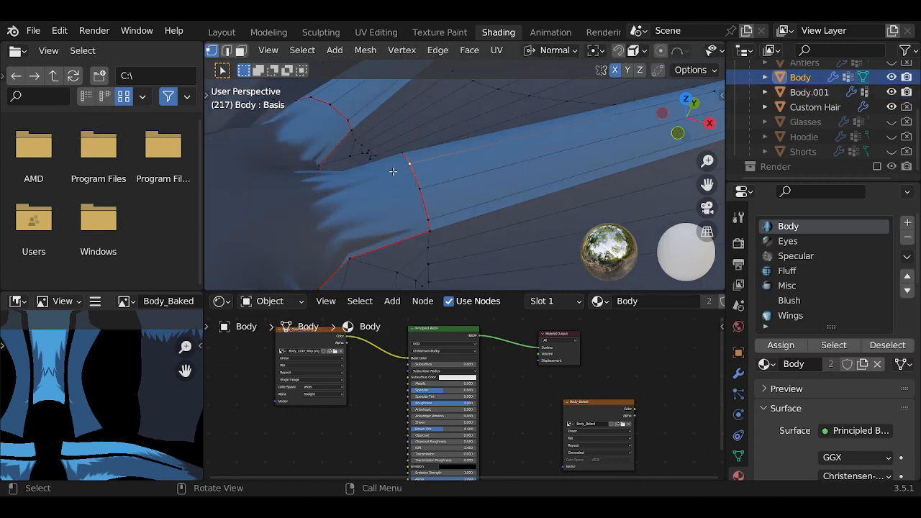
{"action": "key", "text": "Tab"}
{"action": "scroll", "coordinate": [407, 180], "scroll_direction": "down", "scroll_amount": 10}
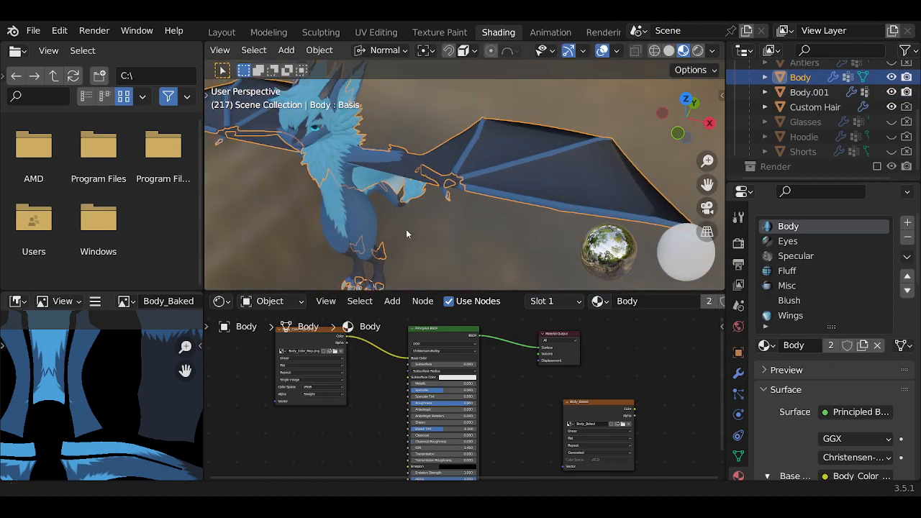
Undo the material slot removals and the mesh separation, and return the Body object to Object Mode
{"action": "middle_click_drag", "start_coordinate": [406, 232], "coordinate": [631, 157]}
{"action": "key", "text": "ctrl+z"}
{"action": "key", "text": "ctrl+z"}
{"action": "key", "text": "ctrl+z"}
{"action": "key", "text": "ctrl+z"}
{"action": "key", "text": "ctrl+z"}
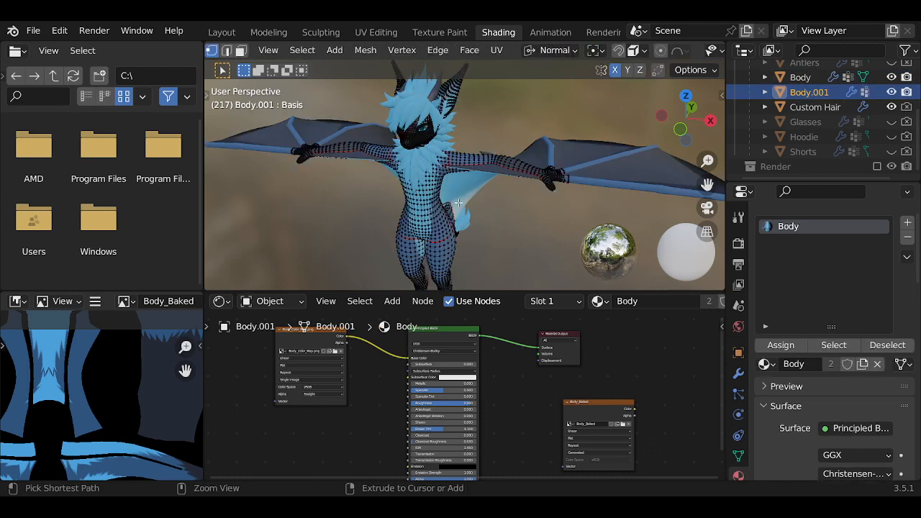
{"action": "key", "text": "ctrl+z"}
{"action": "key", "text": "ctrl+z"}
{"action": "key", "text": "ctrl+z"}
{"action": "key", "text": "ctrl+z"}
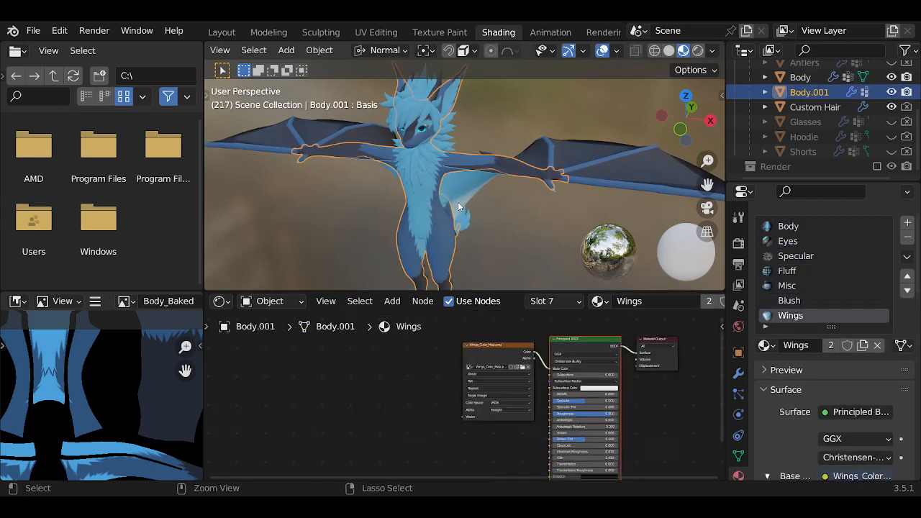
{"action": "key", "text": "ctrl+z"}
{"action": "key", "text": "ctrl+z"}
{"action": "key", "text": "ctrl+z"}
{"action": "key", "text": "ctrl+z"}
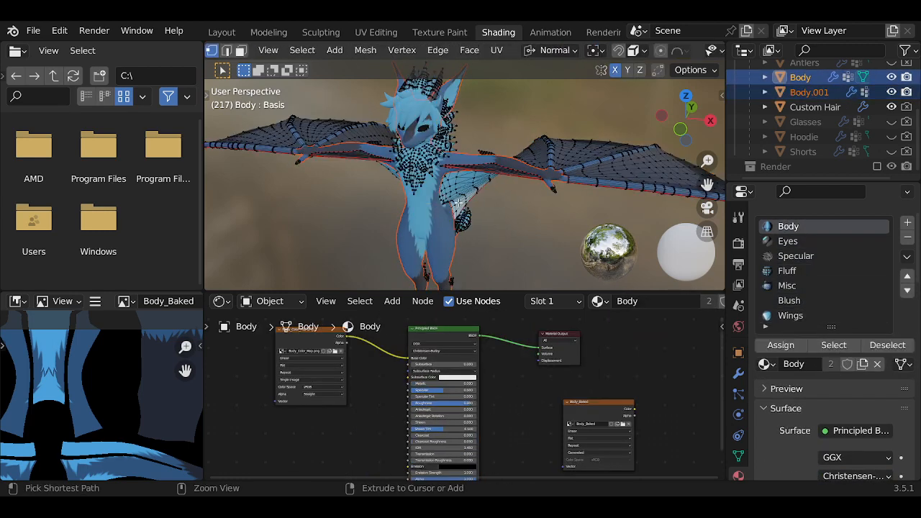
{"action": "key", "text": "Tab"}
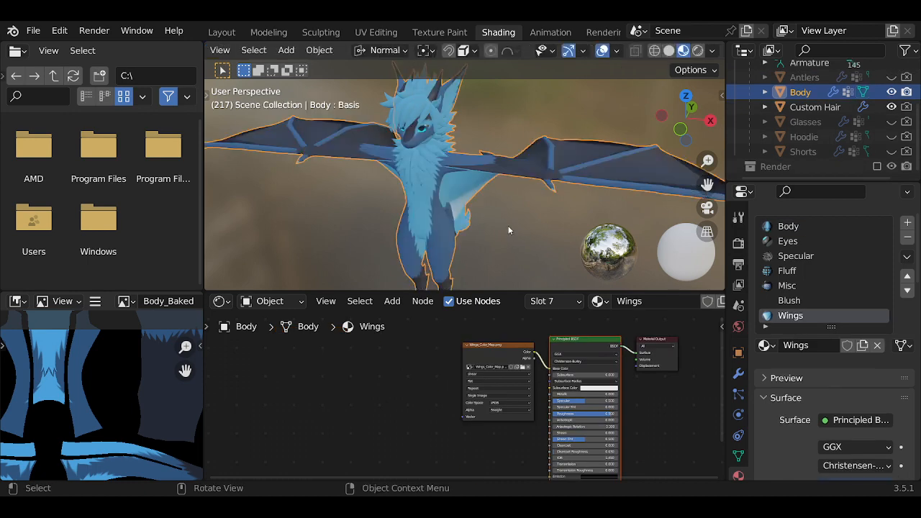
Add an Image Texture node beside the Body_Baked node in the Body material's node tree
{"action": "left_click", "coordinate": [562, 303]}
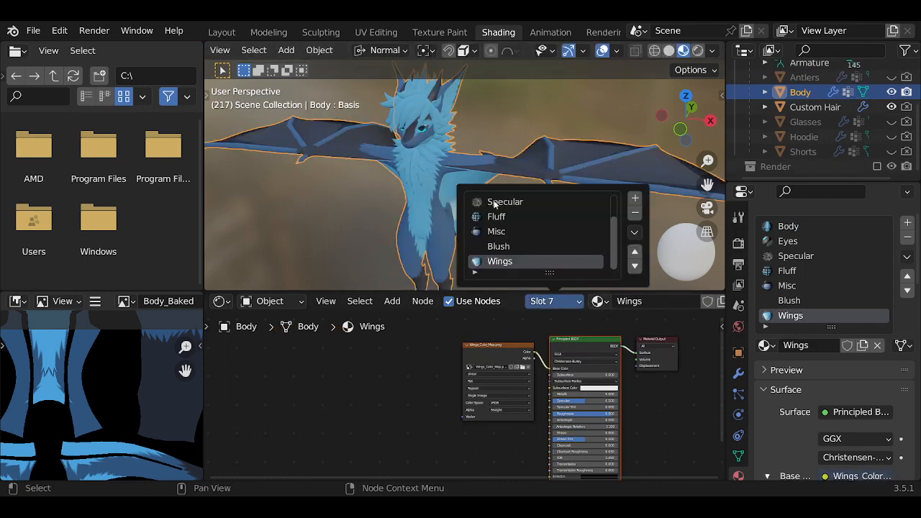
{"action": "scroll", "coordinate": [507, 217], "scroll_direction": "up", "scroll_amount": 2}
{"action": "left_click", "coordinate": [504, 201]}
{"action": "middle_click_drag", "start_coordinate": [541, 350], "coordinate": [447, 325]}
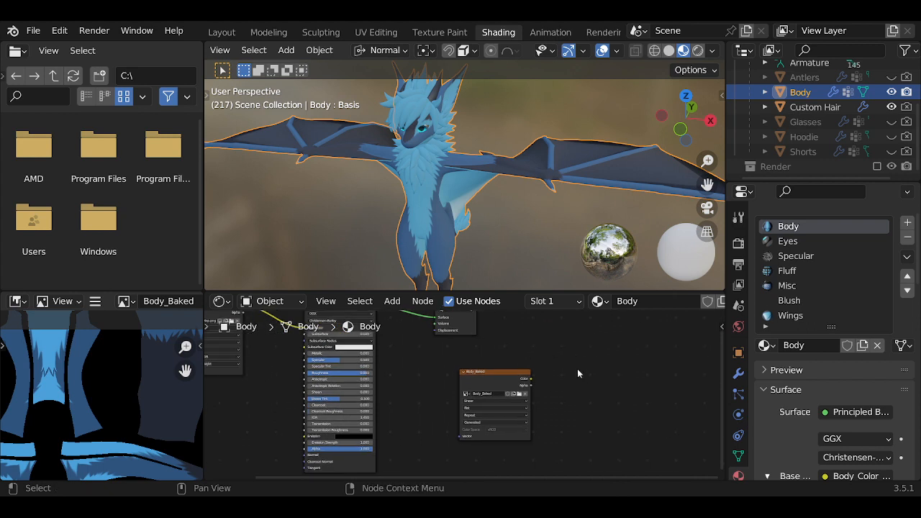
{"action": "key", "text": "shift+a"}
{"action": "mouse_move", "coordinate": [585, 377]}
{"action": "left_click", "coordinate": [666, 265]}
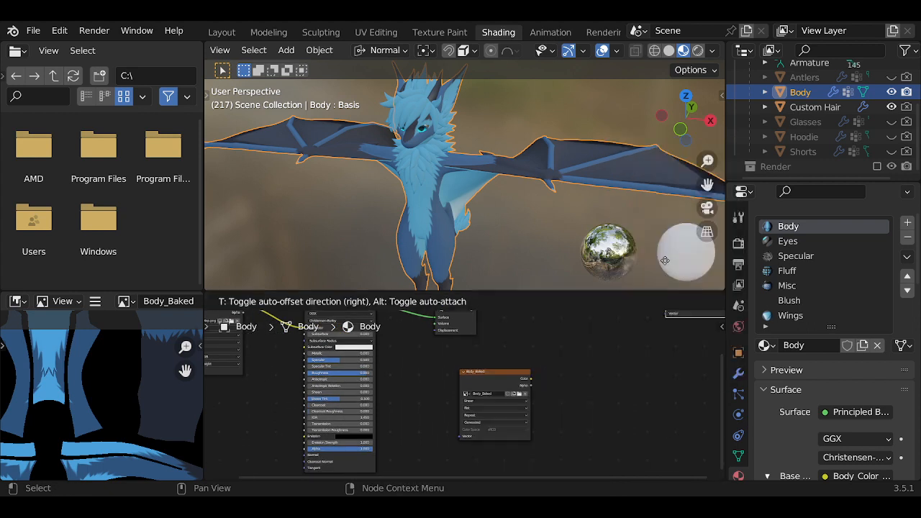
{"action": "left_click", "coordinate": [613, 366]}
Create a new blank image named Dummy in the new texture node, 1 px wide and 1 px high
{"action": "left_click", "coordinate": [612, 369]}
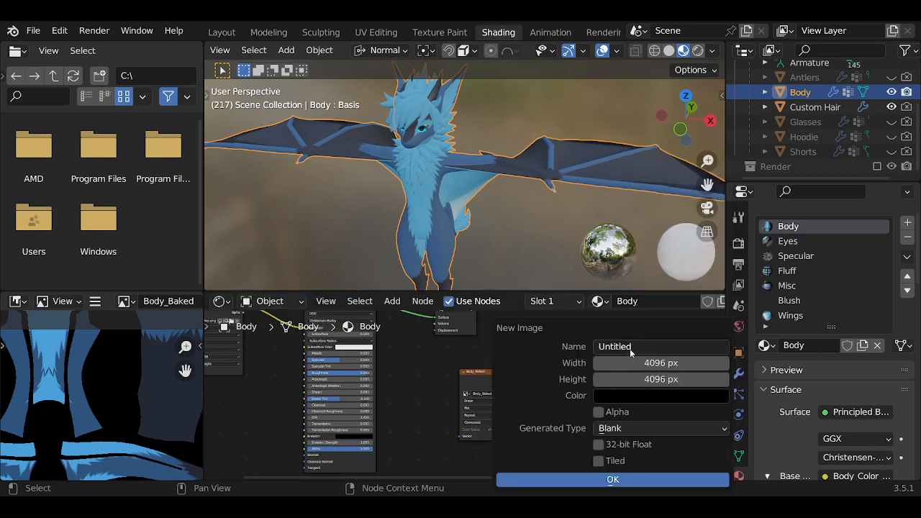
{"action": "left_click", "coordinate": [630, 347]}
{"action": "type", "text": "dUMMY"}
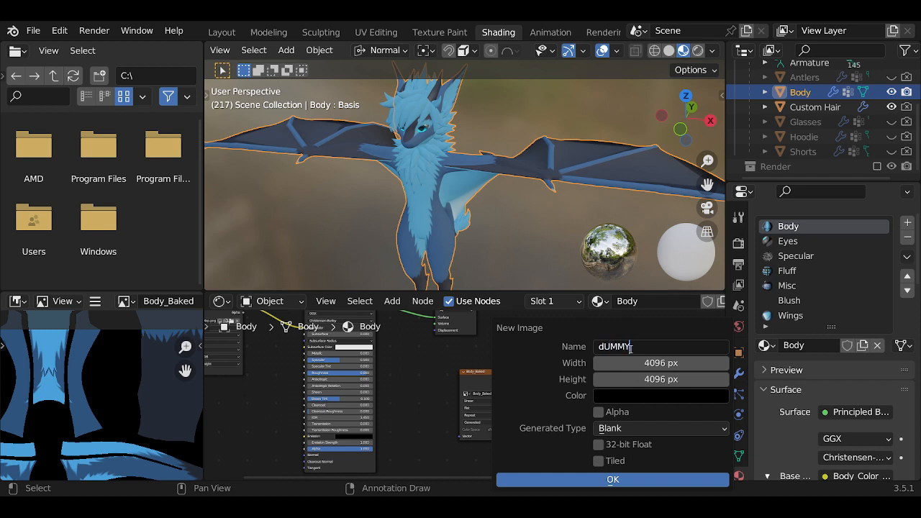
{"action": "key", "text": "BackSpace"}
{"action": "key", "text": "BackSpace"}
{"action": "key", "text": "BackSpace"}
{"action": "key", "text": "BackSpace"}
{"action": "key", "text": "BackSpace"}
{"action": "type", "text": "Dummy"}
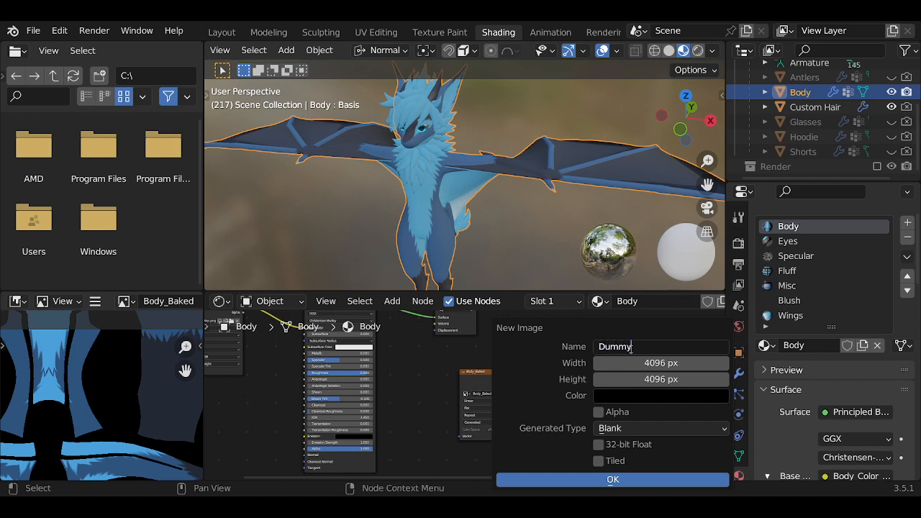
{"action": "key", "text": "Tab"}
{"action": "type", "text": "1"}
{"action": "key", "text": "Tab"}
{"action": "type", "text": "1"}
{"action": "key", "text": "Return"}
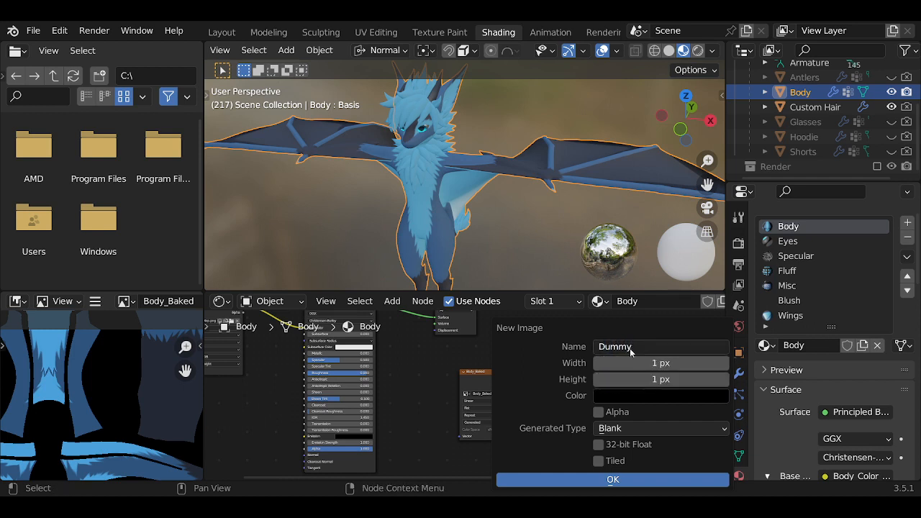
{"action": "left_click", "coordinate": [613, 480]}
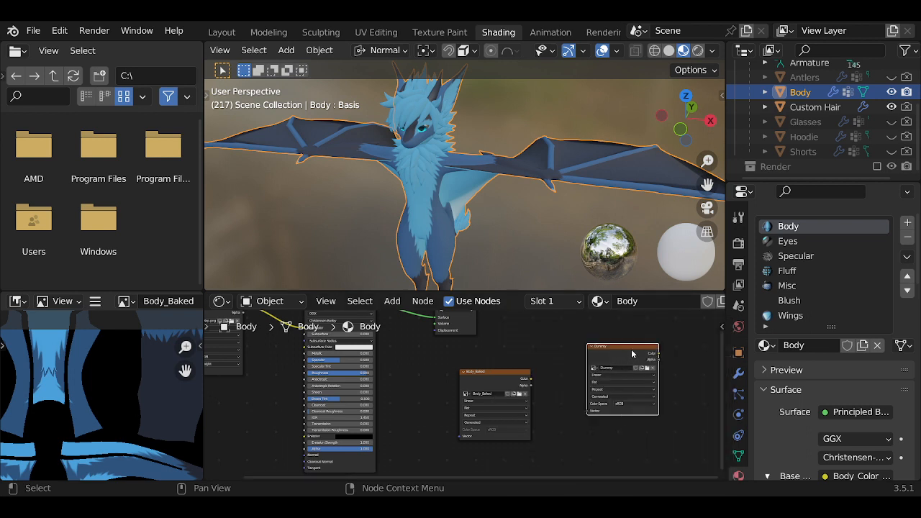
Copy the Dummy texture node into the Eyes and Specular materials of the Body object
{"action": "left_click", "coordinate": [539, 302]}
{"action": "left_click", "coordinate": [509, 218]}
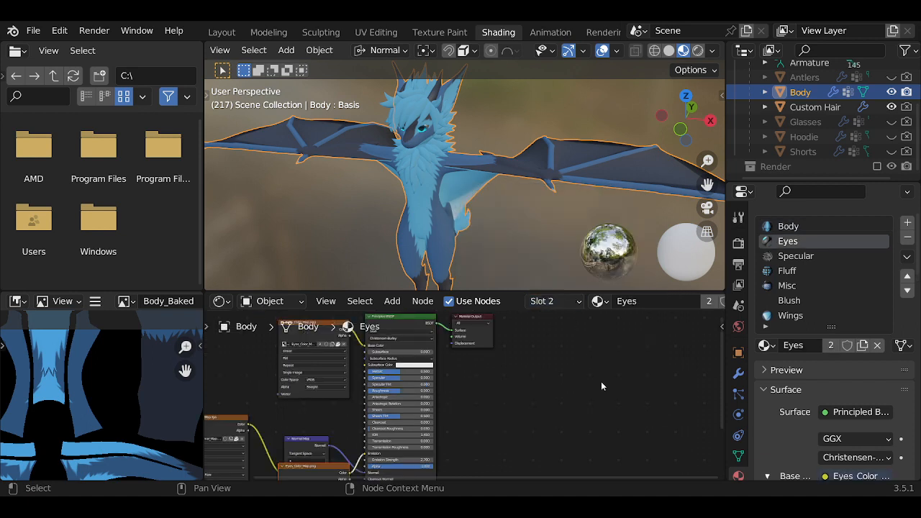
{"action": "key", "text": "ctrl+v"}
{"action": "left_click", "coordinate": [553, 302]}
{"action": "left_click", "coordinate": [513, 232]}
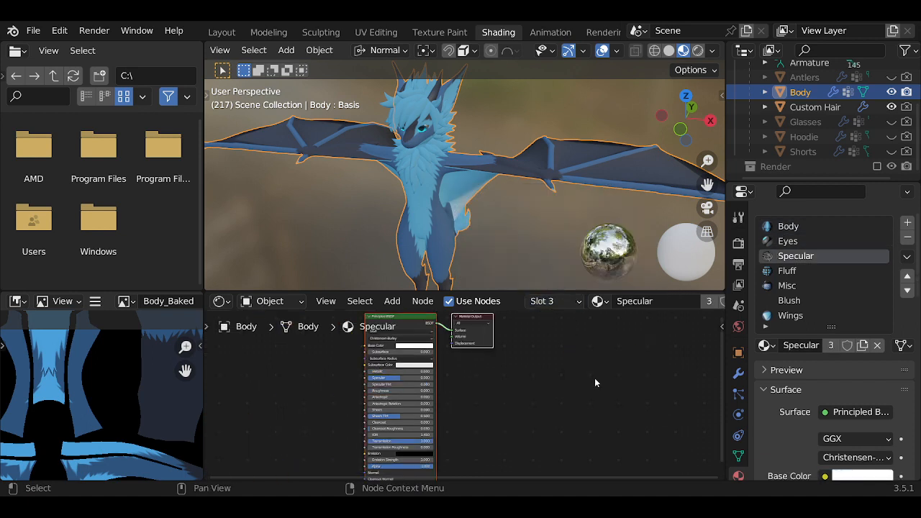
{"action": "key", "text": "ctrl+v"}
Paste the Dummy texture node into the Fluff and Misc materials' node trees
{"action": "left_click", "coordinate": [557, 301]}
{"action": "left_click", "coordinate": [515, 249]}
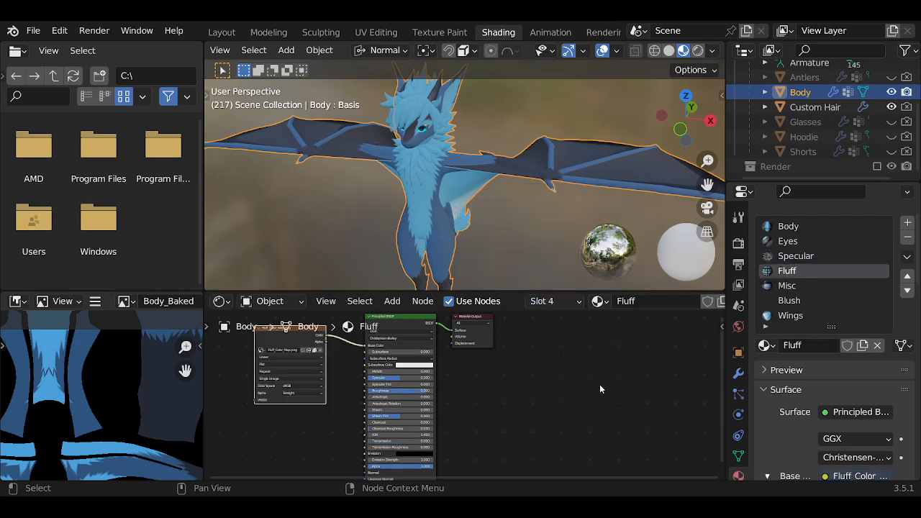
{"action": "key", "text": "ctrl+v"}
{"action": "left_click", "coordinate": [556, 301]}
{"action": "left_click", "coordinate": [514, 262]}
{"action": "key", "text": "ctrl+v"}
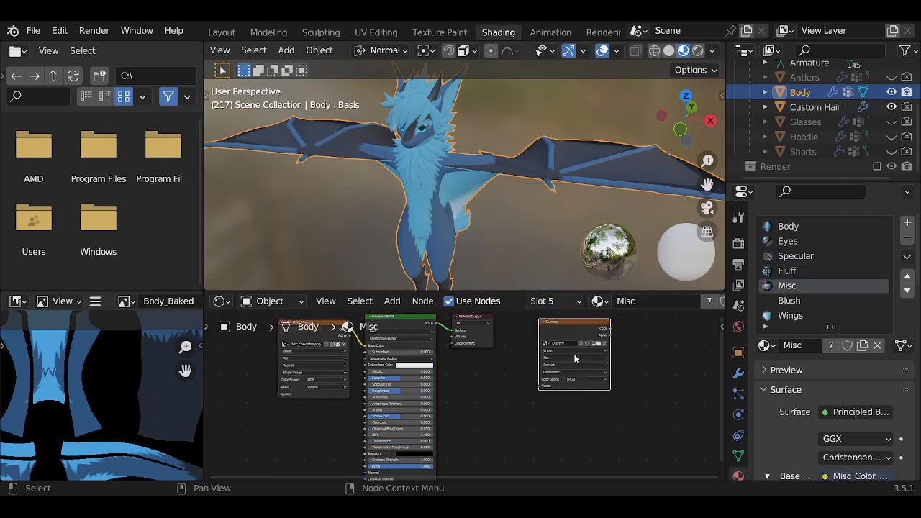
Paste the Dummy texture node into the Blush material's node tree
{"action": "left_click", "coordinate": [554, 303]}
{"action": "scroll", "coordinate": [519, 263], "scroll_direction": "down", "scroll_amount": 2}
{"action": "left_click", "coordinate": [515, 246]}
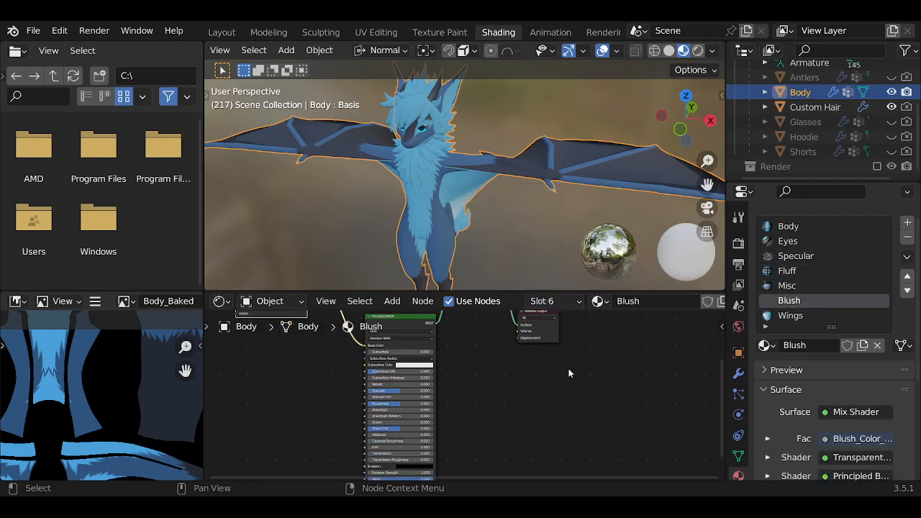
{"action": "key", "text": "ctrl+v"}
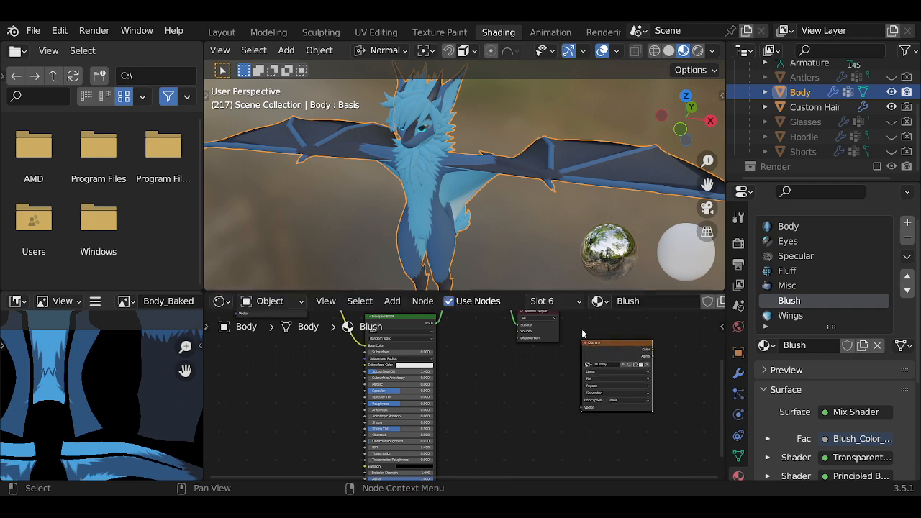
Paste the Dummy texture node into the Wings material's node tree and place it clear of the other nodes
{"action": "left_click", "coordinate": [554, 301]}
{"action": "scroll", "coordinate": [519, 263], "scroll_direction": "down", "scroll_amount": 1}
{"action": "left_click", "coordinate": [515, 261]}
{"action": "key", "text": "ctrl+v"}
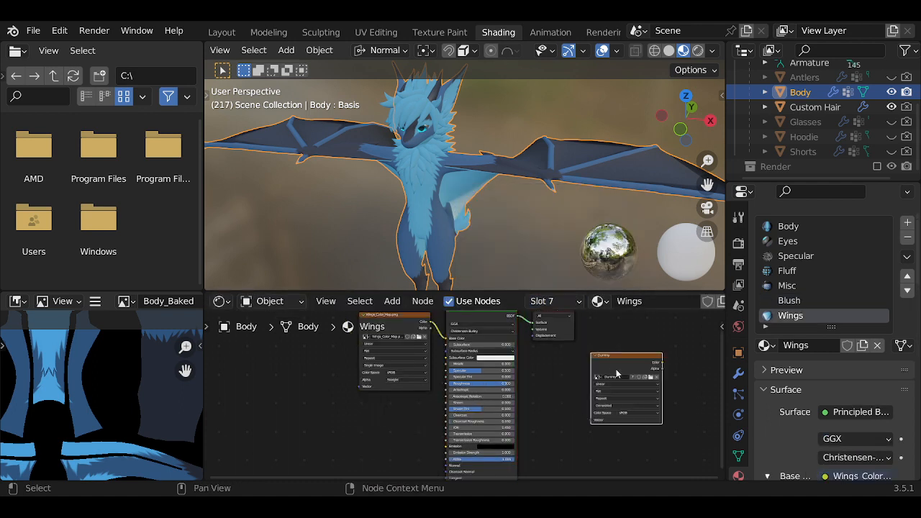
{"action": "left_click", "coordinate": [580, 383]}
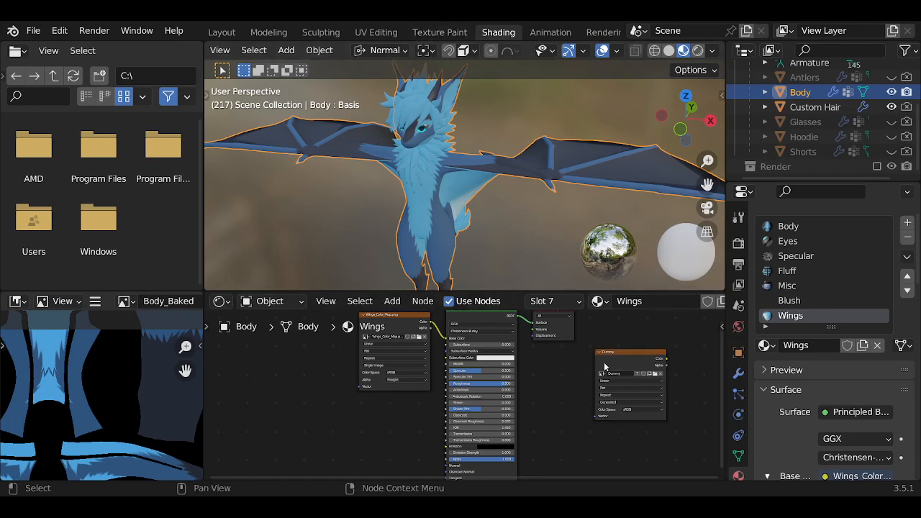
{"action": "left_click_drag", "start_coordinate": [604, 367], "coordinate": [623, 367]}
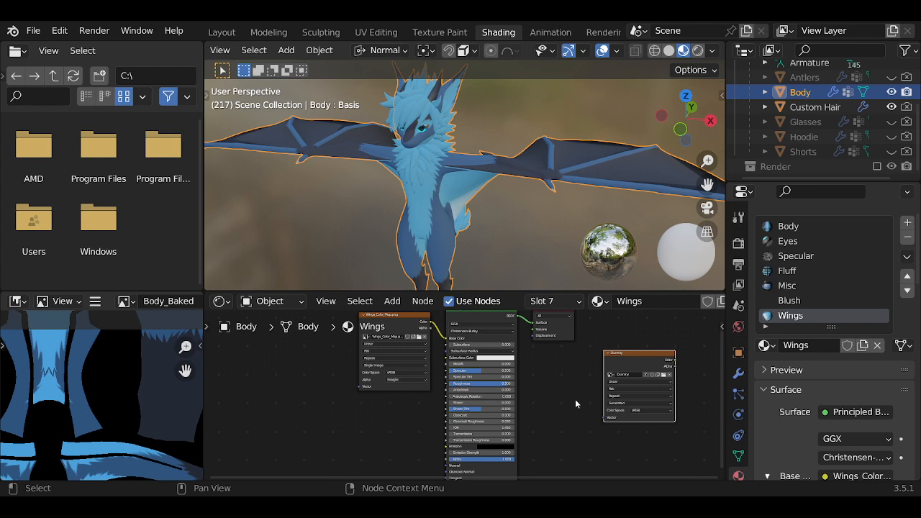
{"action": "middle_click_drag", "start_coordinate": [573, 398], "coordinate": [567, 415]}
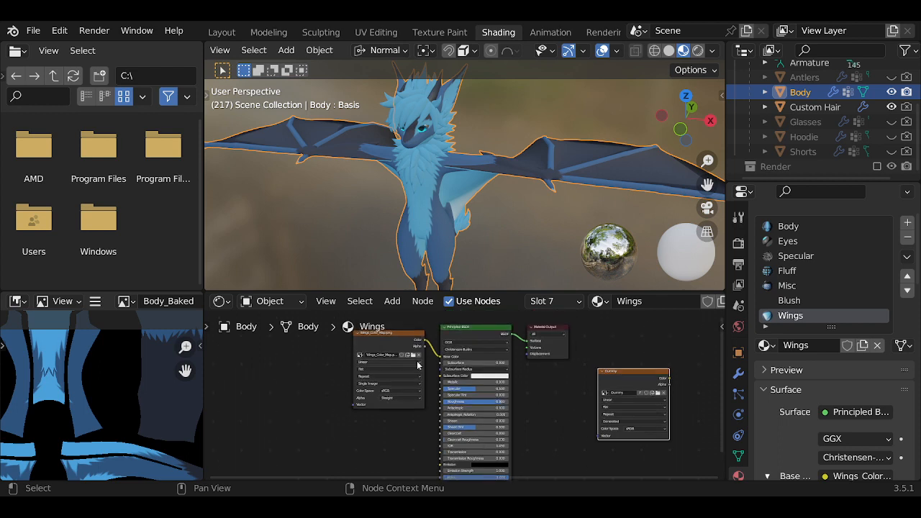
Compare the Wings material's Wings_Color_Map and Dummy images by making each texture node active in turn, finishing on Dummy
{"action": "left_click", "coordinate": [393, 346]}
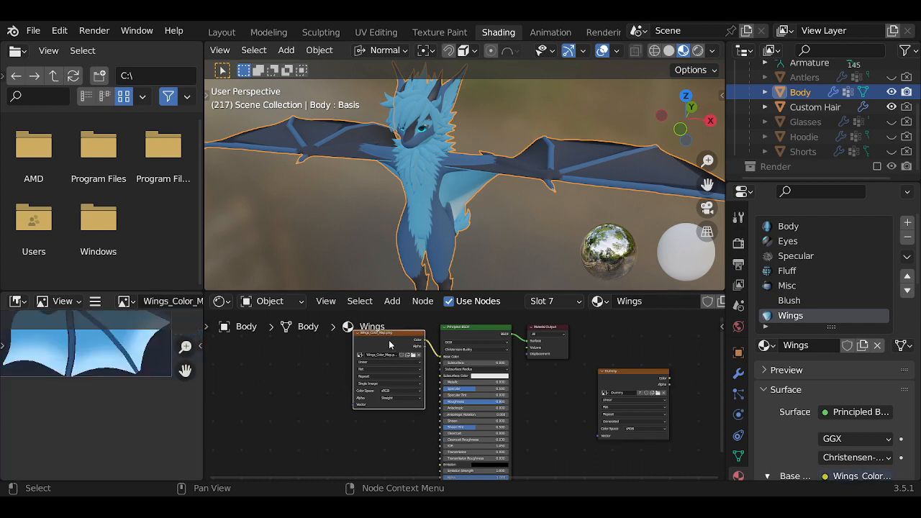
{"action": "left_click", "coordinate": [615, 379]}
{"action": "left_click", "coordinate": [408, 357]}
{"action": "left_click", "coordinate": [609, 383]}
{"action": "left_click", "coordinate": [642, 391]}
{"action": "left_click", "coordinate": [403, 353]}
{"action": "left_click", "coordinate": [621, 379]}
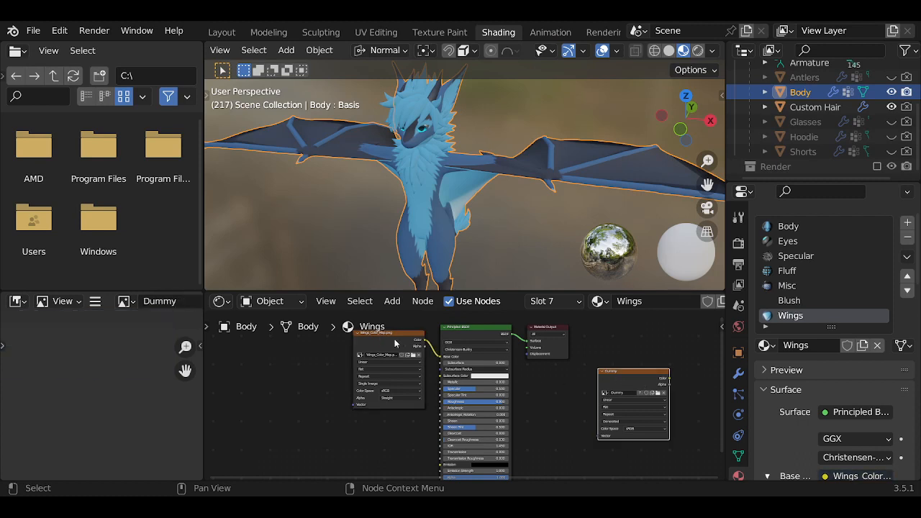
{"action": "left_click", "coordinate": [395, 339]}
{"action": "left_click", "coordinate": [629, 375]}
{"action": "left_click", "coordinate": [397, 359]}
{"action": "left_click", "coordinate": [634, 393]}
{"action": "left_click", "coordinate": [372, 354]}
{"action": "left_click", "coordinate": [622, 383]}
{"action": "left_click", "coordinate": [395, 355]}
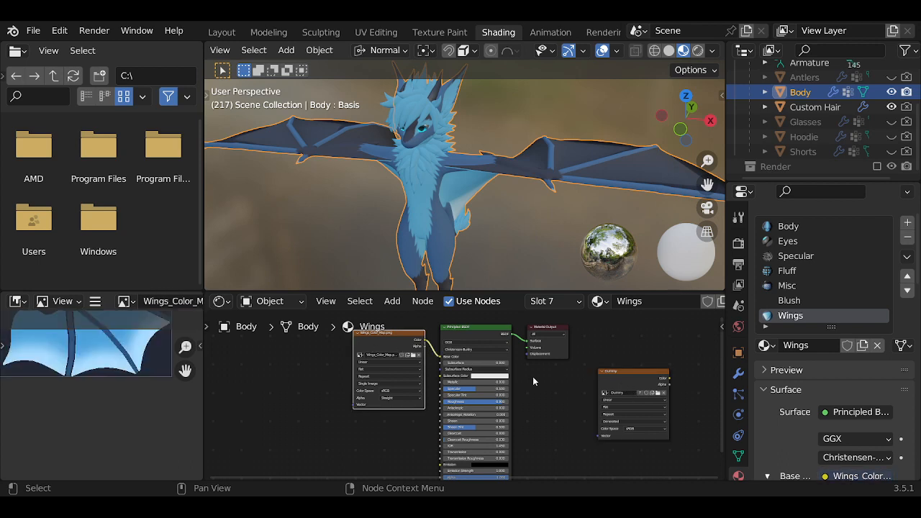
{"action": "left_click", "coordinate": [617, 389]}
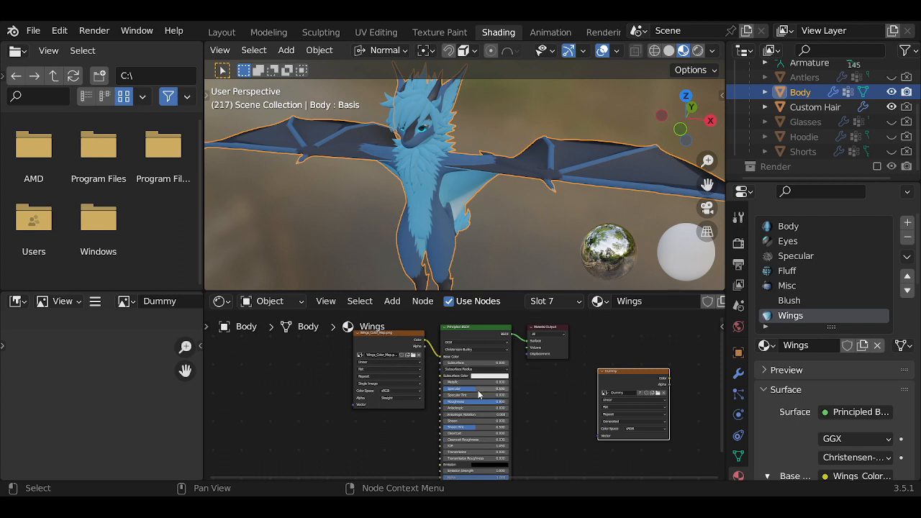
In the Texture Paint workspace, make Body_Baked the active texture slot of the Body material
{"action": "left_click", "coordinate": [440, 32]}
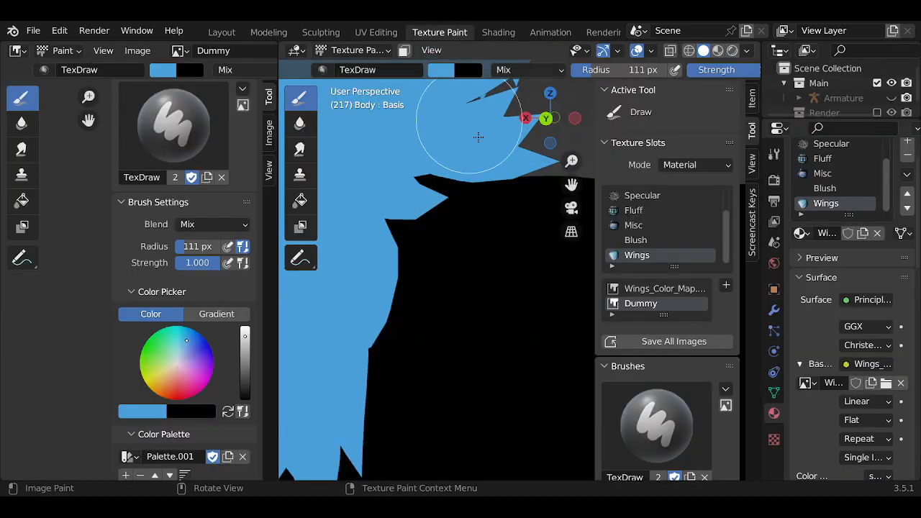
{"action": "scroll", "coordinate": [644, 209], "scroll_direction": "up", "scroll_amount": 2}
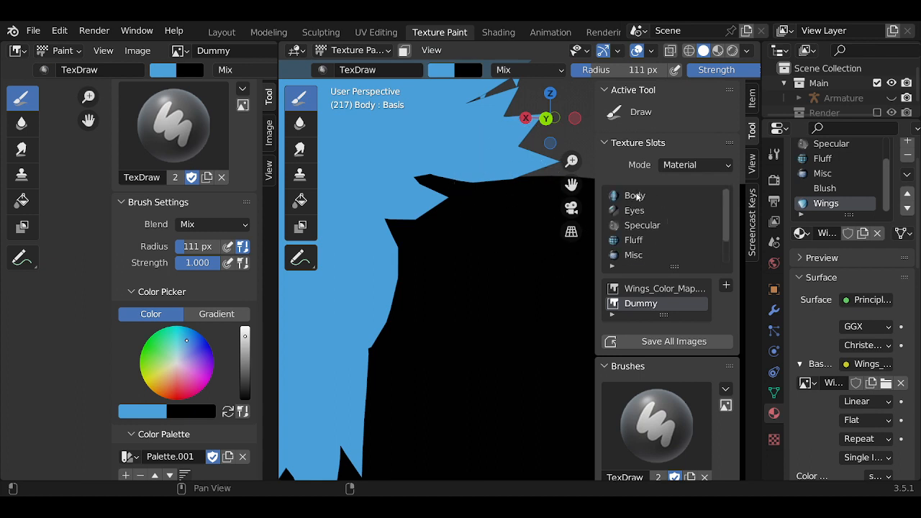
{"action": "left_click", "coordinate": [638, 196]}
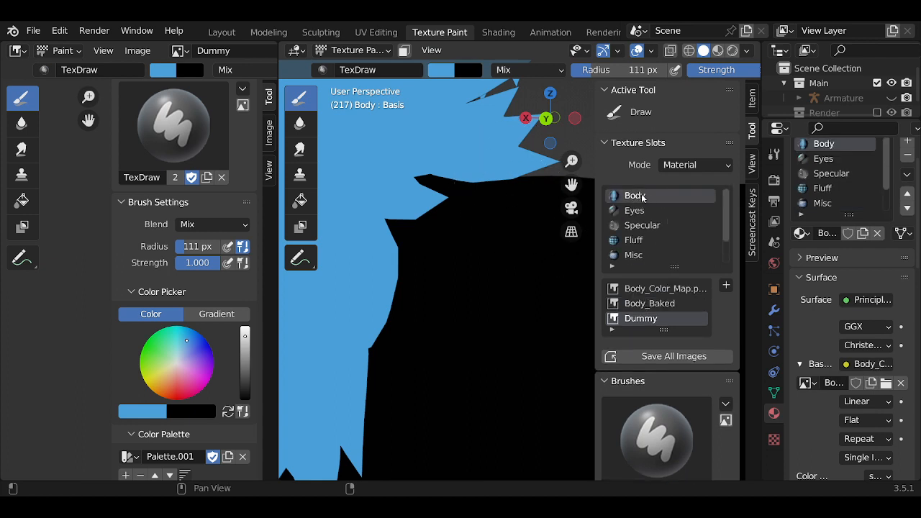
{"action": "left_click", "coordinate": [663, 305]}
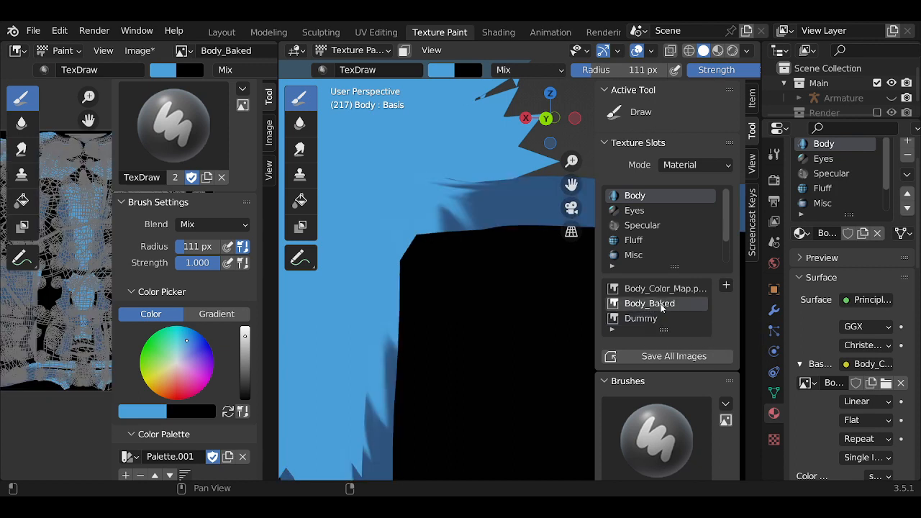
Go through the Eyes, Specular, Fluff, Misc, Blush and Wings materials, checking that Dummy is each one's active texture slot
{"action": "left_click", "coordinate": [642, 214]}
{"action": "left_click", "coordinate": [652, 335]}
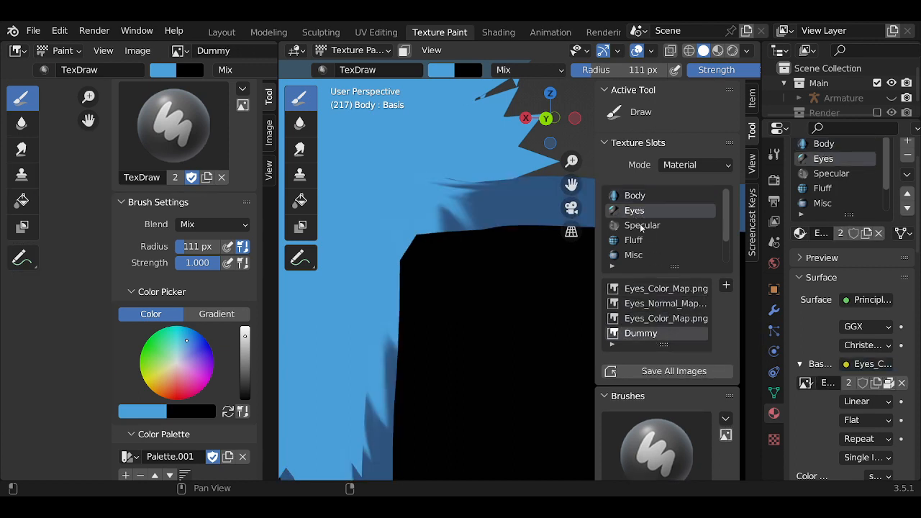
{"action": "left_click", "coordinate": [638, 228]}
{"action": "left_click", "coordinate": [640, 242]}
{"action": "left_click", "coordinate": [650, 304]}
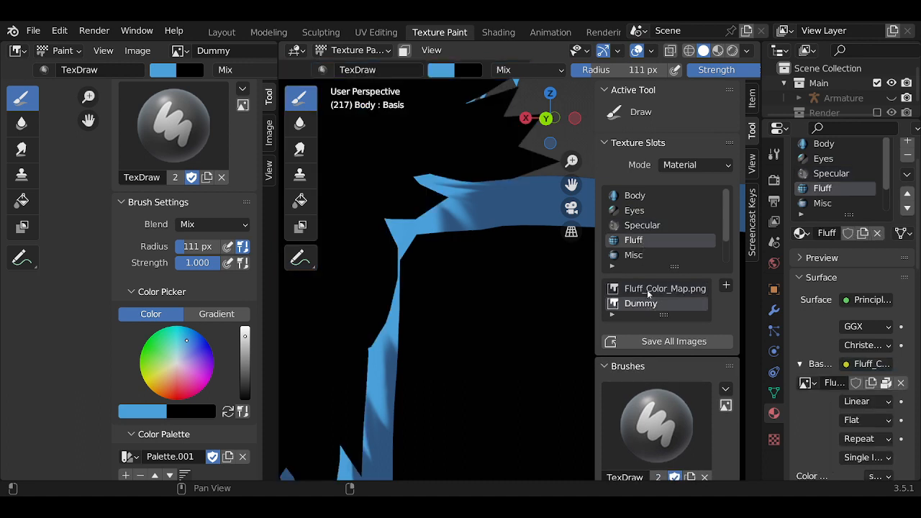
{"action": "left_click", "coordinate": [641, 256]}
{"action": "left_click", "coordinate": [648, 306]}
{"action": "scroll", "coordinate": [645, 253], "scroll_direction": "down", "scroll_amount": 2}
{"action": "left_click", "coordinate": [643, 241]}
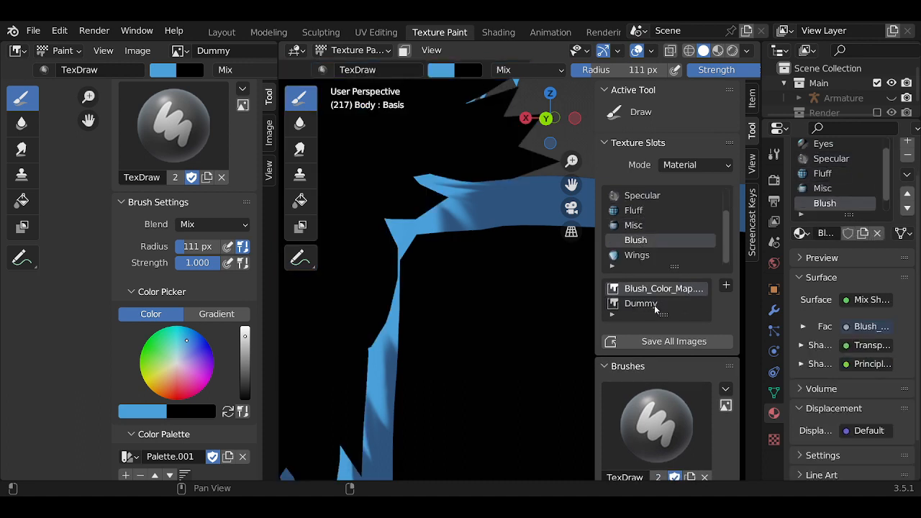
{"action": "left_click", "coordinate": [638, 256]}
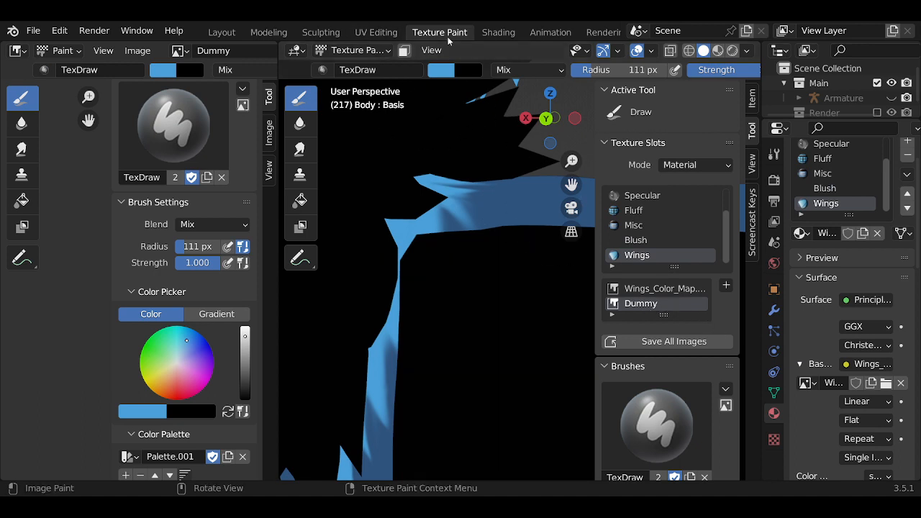
Return to the Shading workspace and run a Diffuse bake of the Body object from the Cycles render settings
{"action": "left_click", "coordinate": [497, 33]}
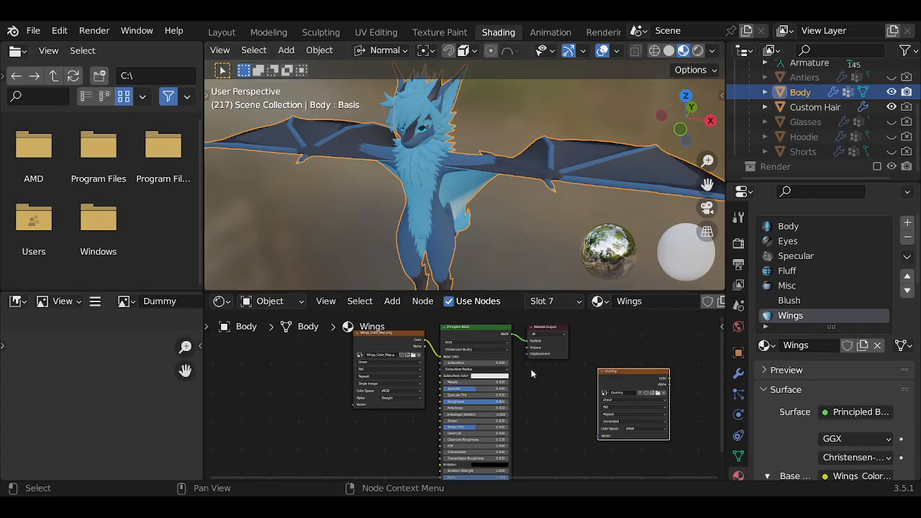
{"action": "left_click", "coordinate": [739, 243]}
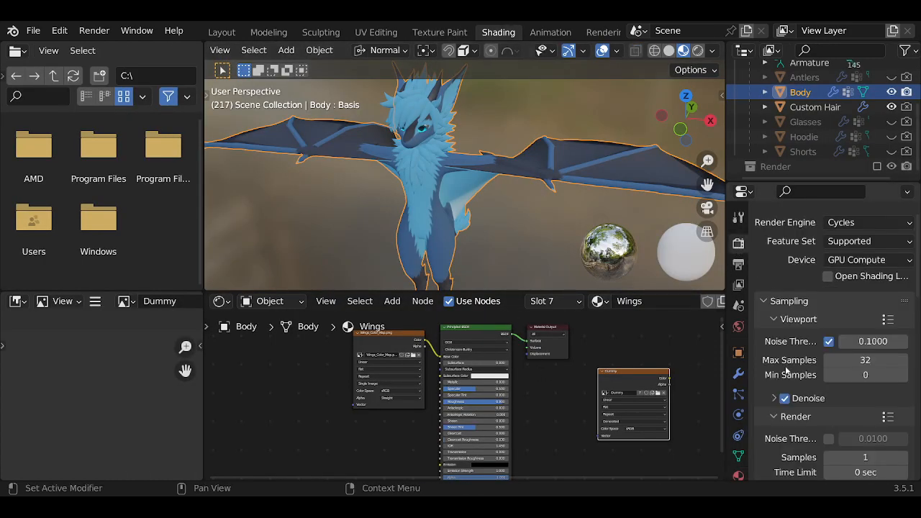
{"action": "scroll", "coordinate": [786, 370], "scroll_direction": "down", "scroll_amount": 15}
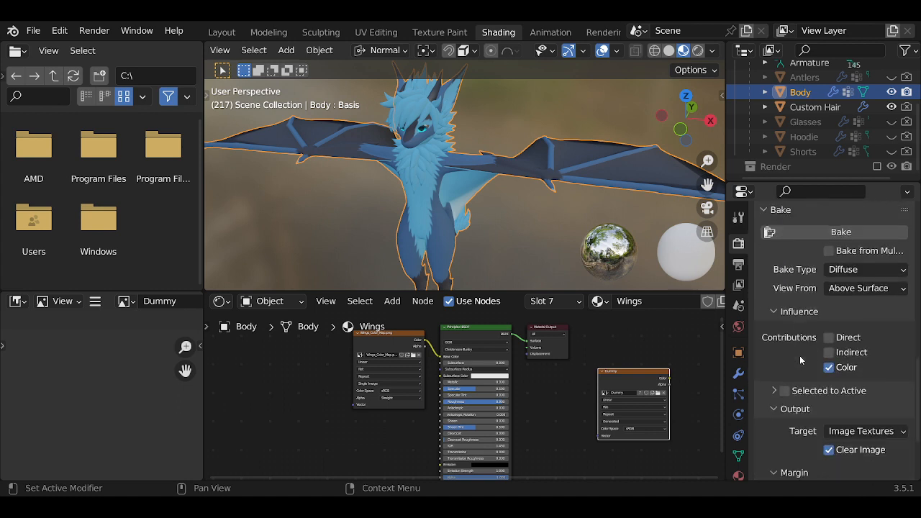
{"action": "scroll", "coordinate": [800, 356], "scroll_direction": "down", "scroll_amount": 2}
{"action": "scroll", "coordinate": [803, 331], "scroll_direction": "up", "scroll_amount": 3}
{"action": "left_click", "coordinate": [810, 252]}
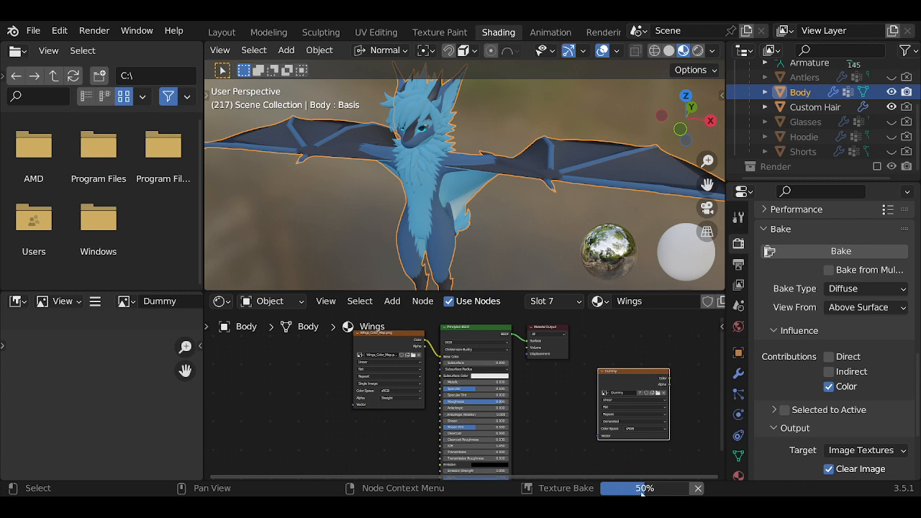
{"action": "mouse_move", "coordinate": [677, 493]}
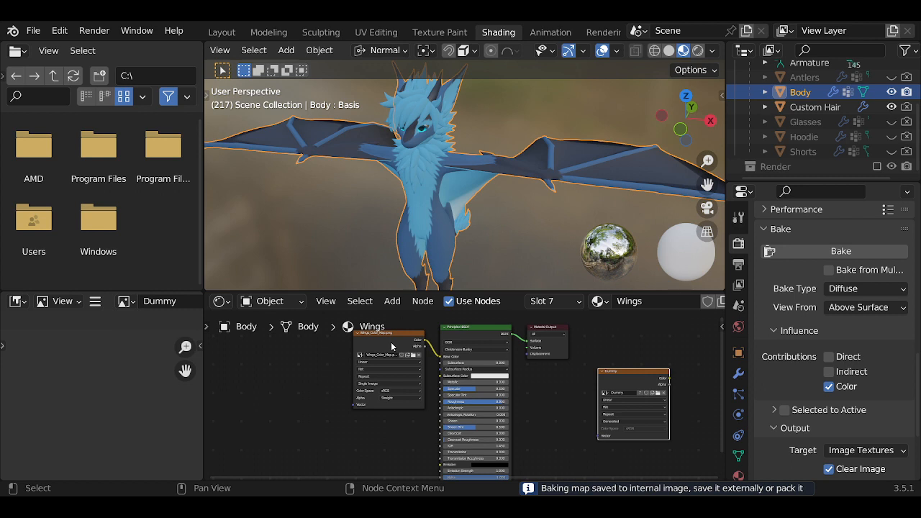
Check the Wings material's image nodes, and compare Body_Color_Map.png with Body_Baked in the Body material
{"action": "left_click", "coordinate": [392, 347]}
{"action": "left_click", "coordinate": [600, 375]}
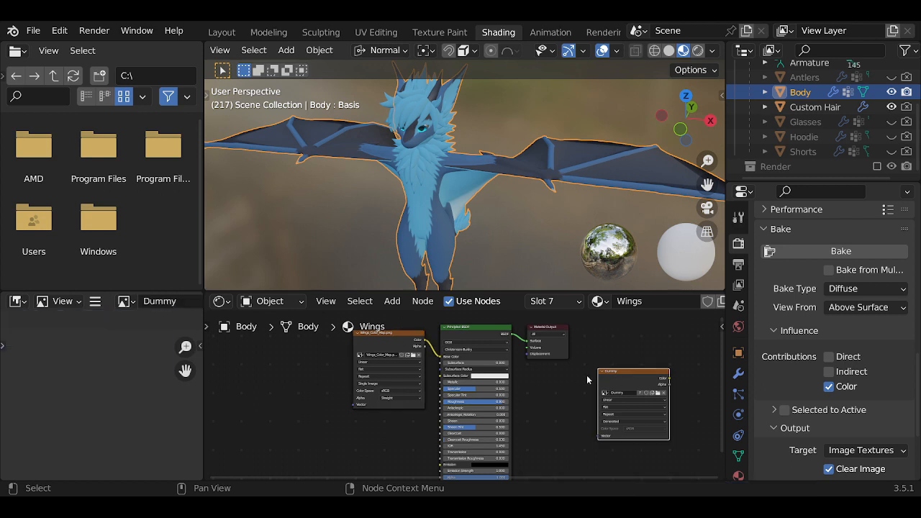
{"action": "left_click", "coordinate": [536, 302]}
{"action": "scroll", "coordinate": [495, 205], "scroll_direction": "up", "scroll_amount": 2}
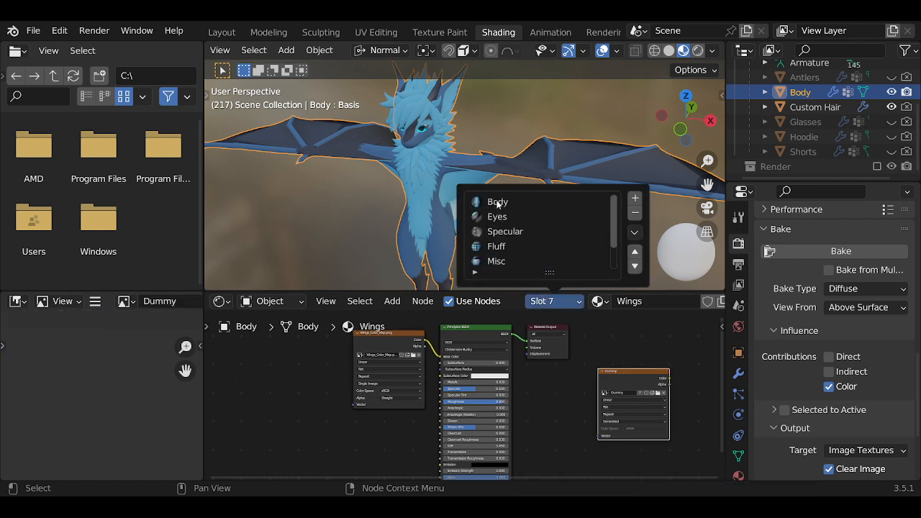
{"action": "left_click", "coordinate": [496, 203]}
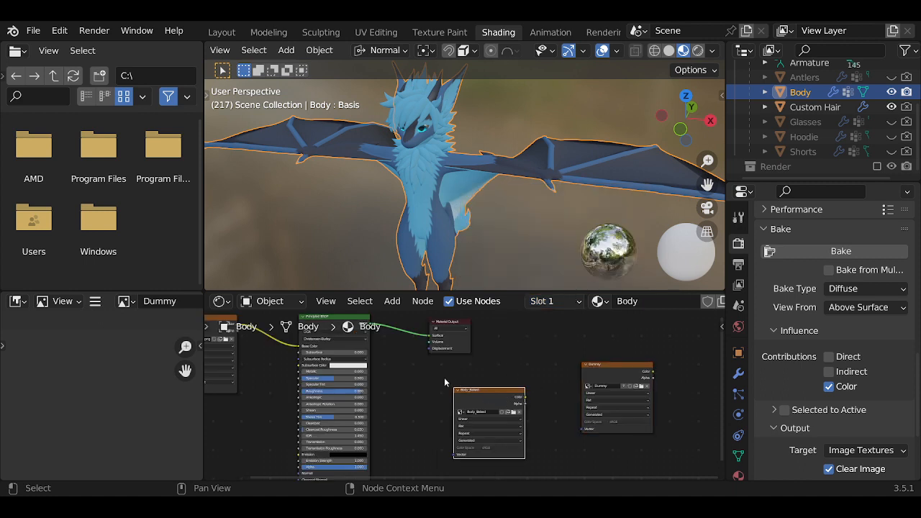
{"action": "middle_click_drag", "start_coordinate": [444, 377], "coordinate": [498, 399]}
{"action": "left_click", "coordinate": [249, 354]}
{"action": "left_click", "coordinate": [535, 424]}
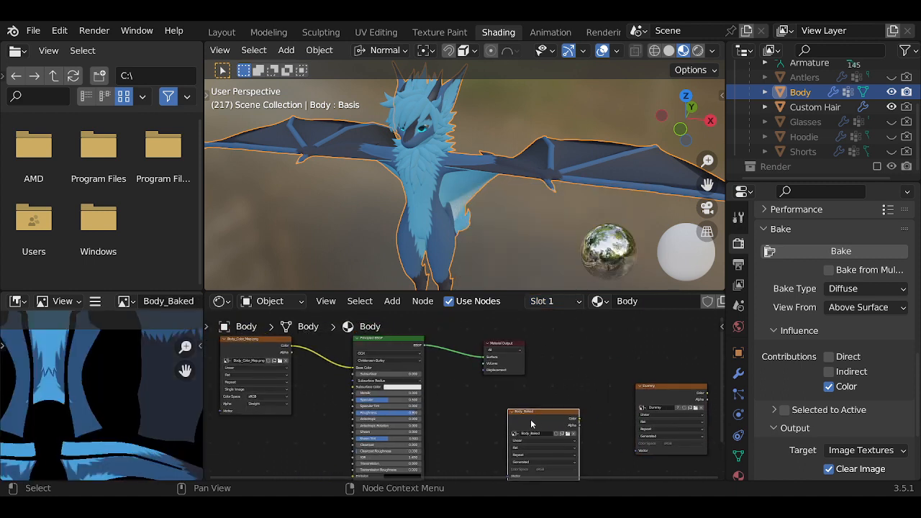
Insert an Invert node between the Body_Color_Map.png texture and the Principled BSDF in the Body material
{"action": "middle_click_drag", "start_coordinate": [296, 389], "coordinate": [354, 414]}
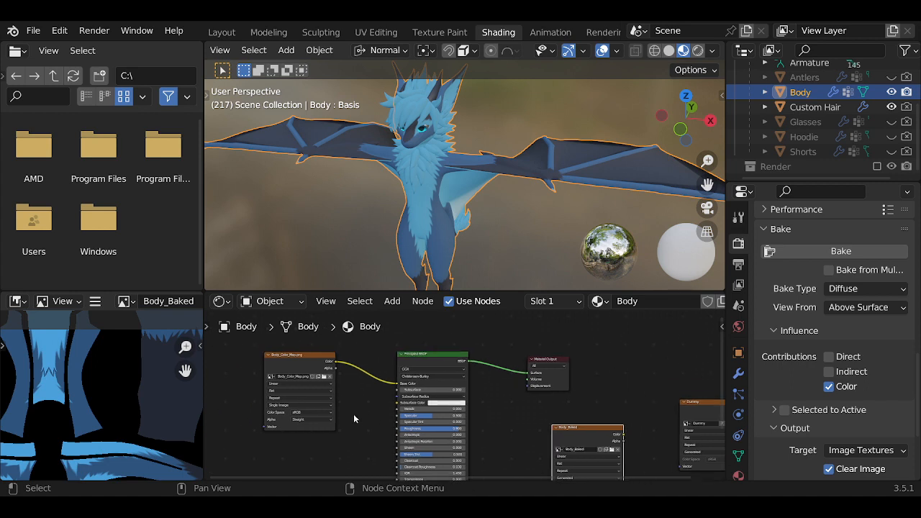
{"action": "key", "text": "shift+a"}
{"action": "mouse_move", "coordinate": [347, 413]}
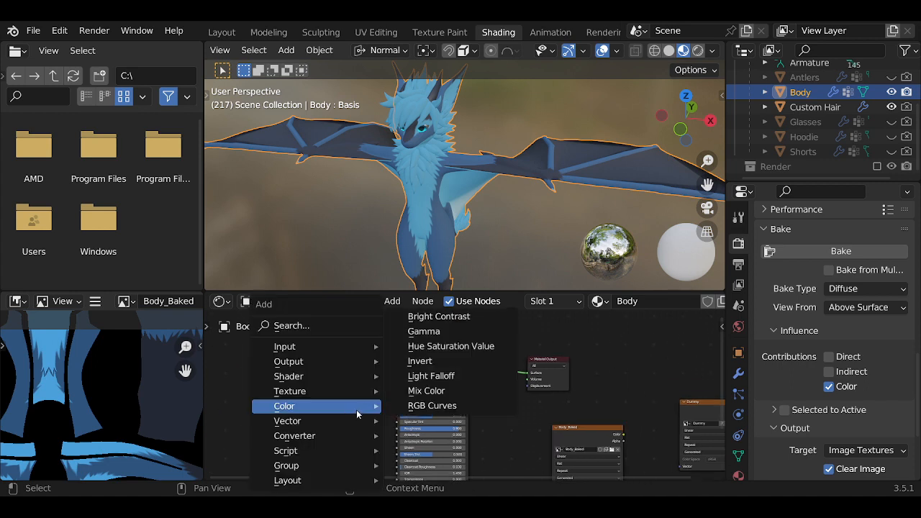
{"action": "left_click", "coordinate": [425, 360]}
{"action": "left_click", "coordinate": [351, 369]}
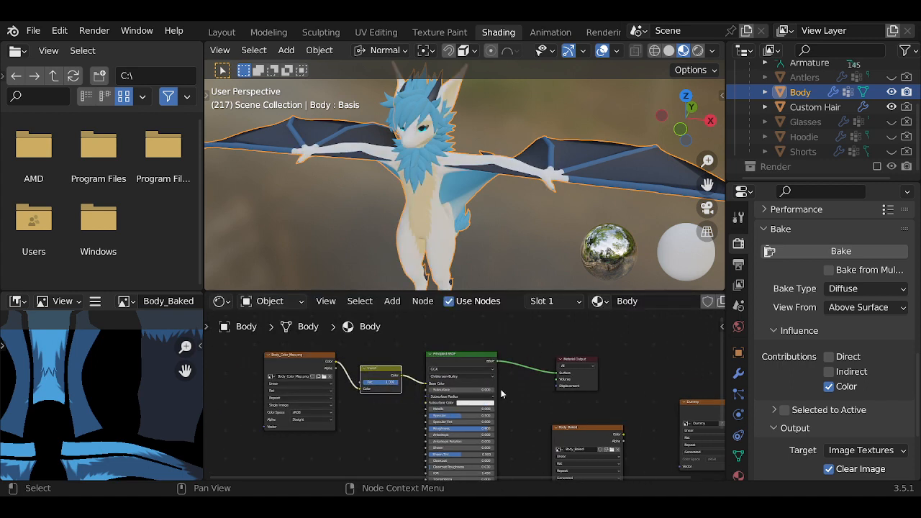
Compare the Body_Color_Map.png and Body_Baked images by making each texture node active in turn
{"action": "left_click", "coordinate": [291, 361]}
{"action": "left_click", "coordinate": [583, 437]}
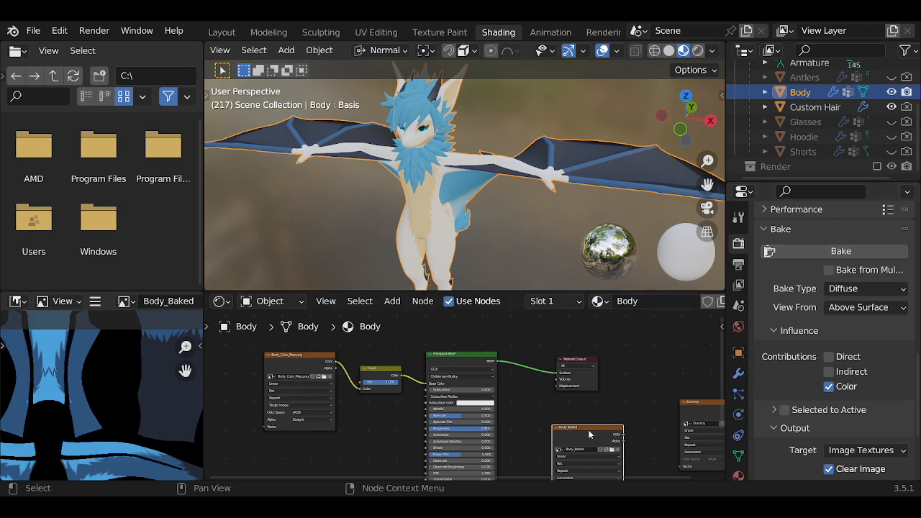
{"action": "left_click", "coordinate": [289, 367]}
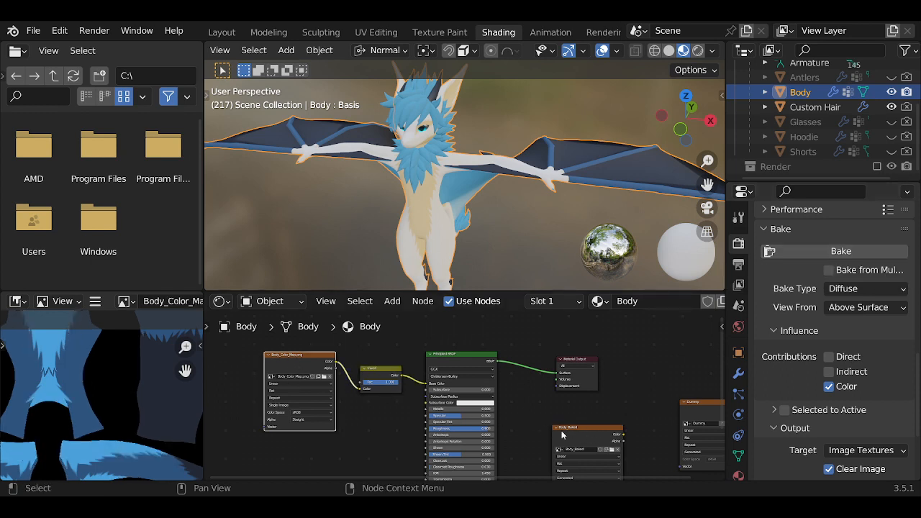
{"action": "left_click", "coordinate": [562, 434]}
{"action": "left_click", "coordinate": [289, 366]}
{"action": "left_click", "coordinate": [583, 447]}
{"action": "left_click", "coordinate": [290, 368]}
{"action": "left_click", "coordinate": [570, 438]}
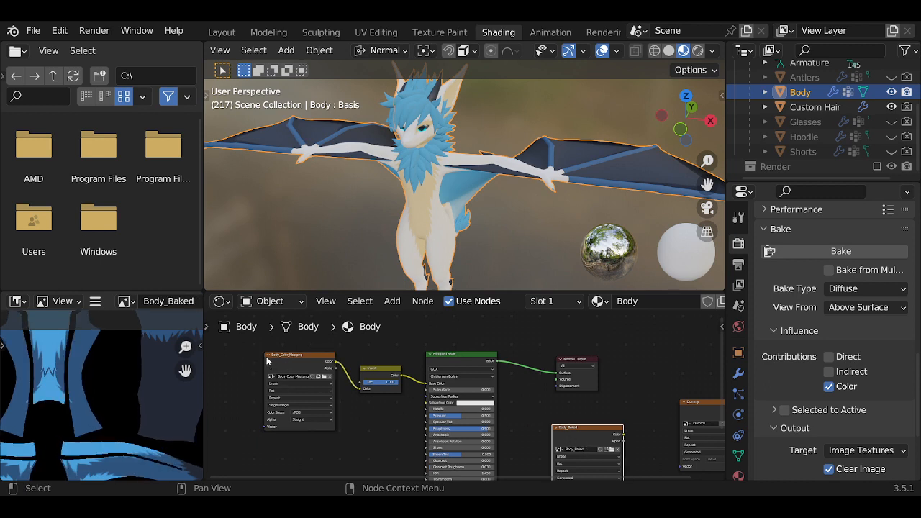
Make Body_Baked the Body material's active texture node and bake the inverted diffuse colour into it
{"action": "left_click", "coordinate": [267, 361]}
{"action": "left_click", "coordinate": [565, 434]}
{"action": "left_click", "coordinate": [791, 251]}
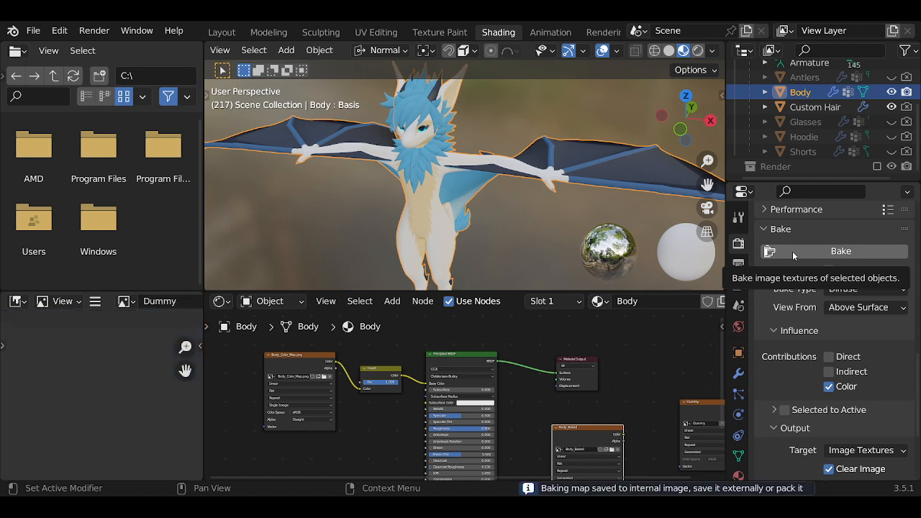
Compare the original colour map with the newly baked Body_Baked image and examine the bake up close
{"action": "left_click", "coordinate": [293, 366]}
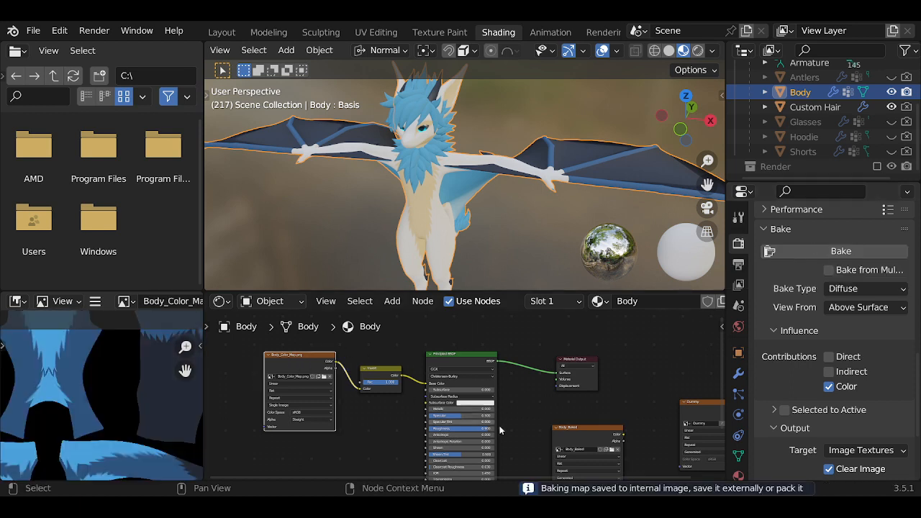
{"action": "left_click", "coordinate": [581, 431]}
{"action": "scroll", "coordinate": [41, 394], "scroll_direction": "down", "scroll_amount": 2}
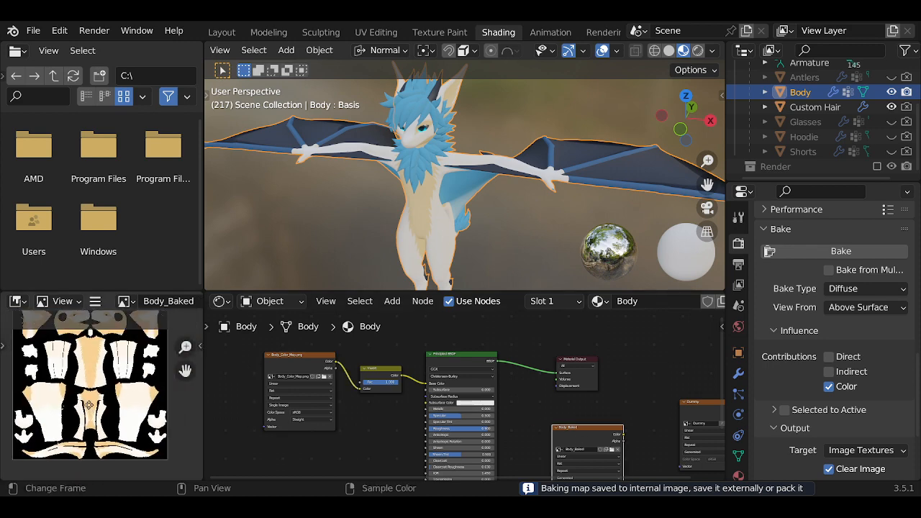
{"action": "scroll", "coordinate": [92, 403], "scroll_direction": "up", "scroll_amount": 5}
{"action": "scroll", "coordinate": [92, 403], "scroll_direction": "up", "scroll_amount": 5}
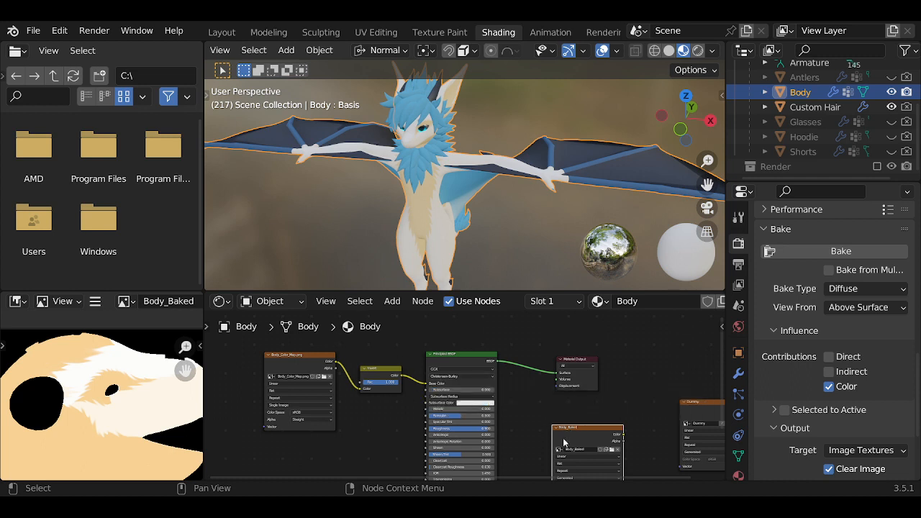
Save the baked Body_Baked image to an image file with Save As
{"action": "left_click", "coordinate": [98, 303]}
{"action": "mouse_move", "coordinate": [128, 334]}
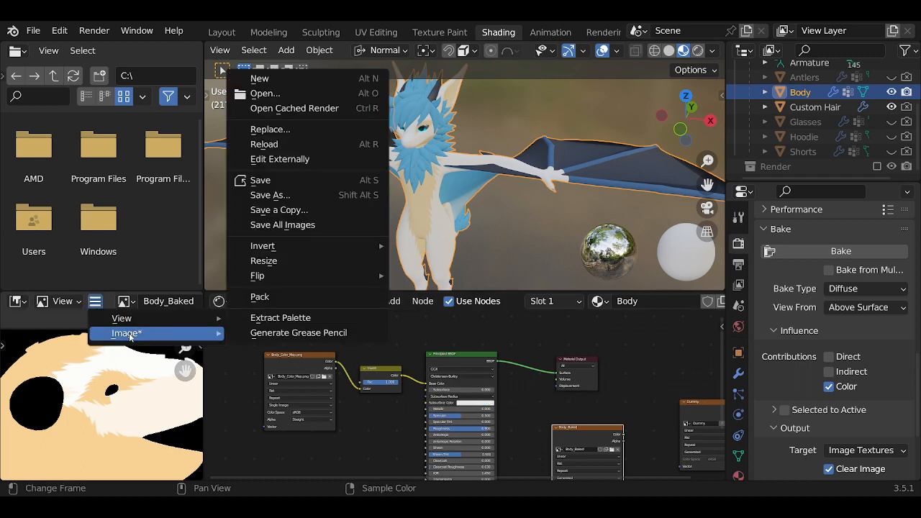
{"action": "left_click", "coordinate": [306, 197]}
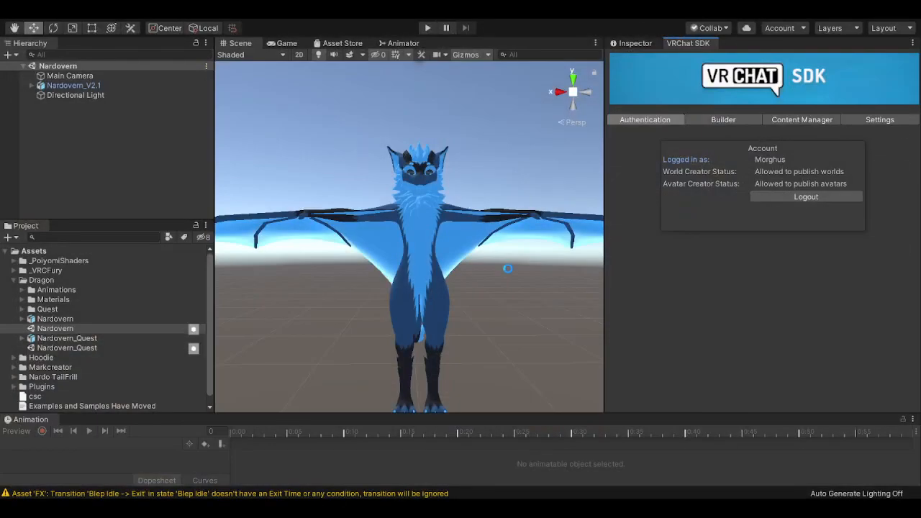
Switch to the Nardovern project in Unity and locate the Body_Baked texture in the Dragon Materials Textures folder
{"action": "left_click", "coordinate": [25, 302]}
{"action": "left_click", "coordinate": [24, 301]}
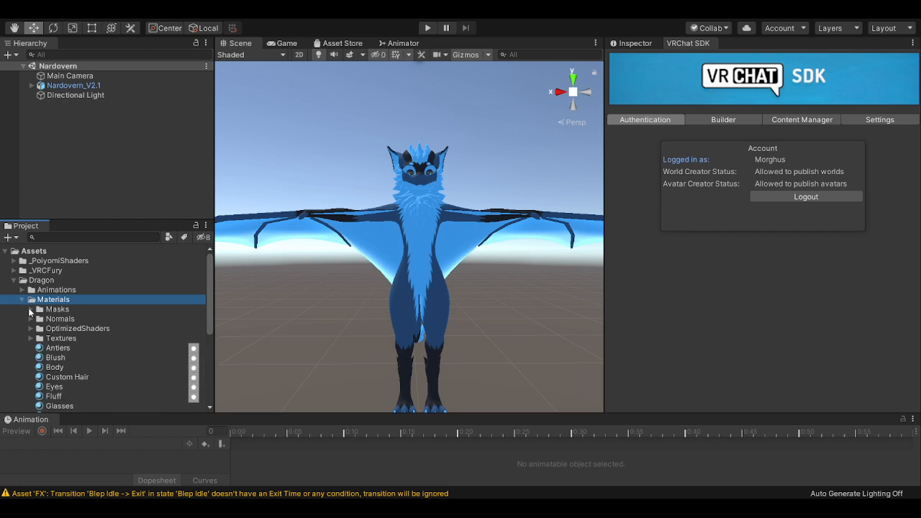
{"action": "left_click", "coordinate": [31, 336]}
{"action": "scroll", "coordinate": [64, 336], "scroll_direction": "down", "scroll_amount": 5}
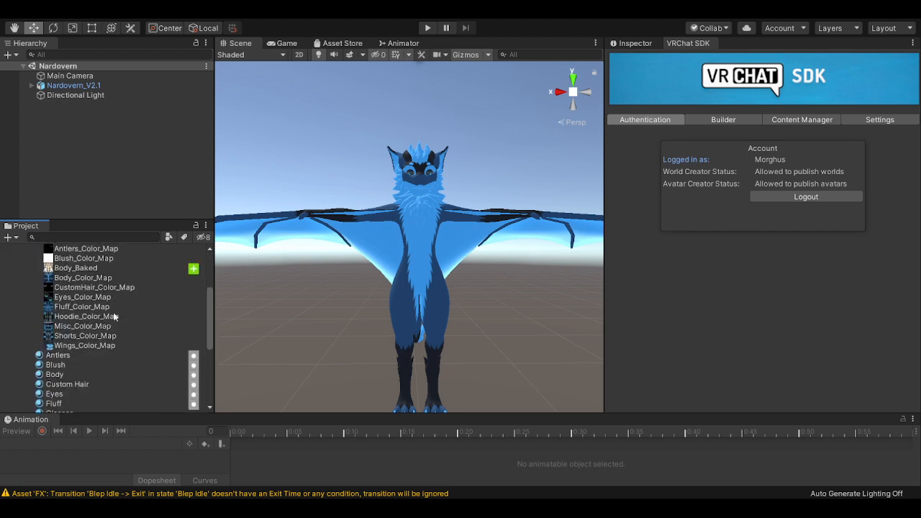
{"action": "left_click", "coordinate": [121, 275]}
{"action": "left_click", "coordinate": [125, 271]}
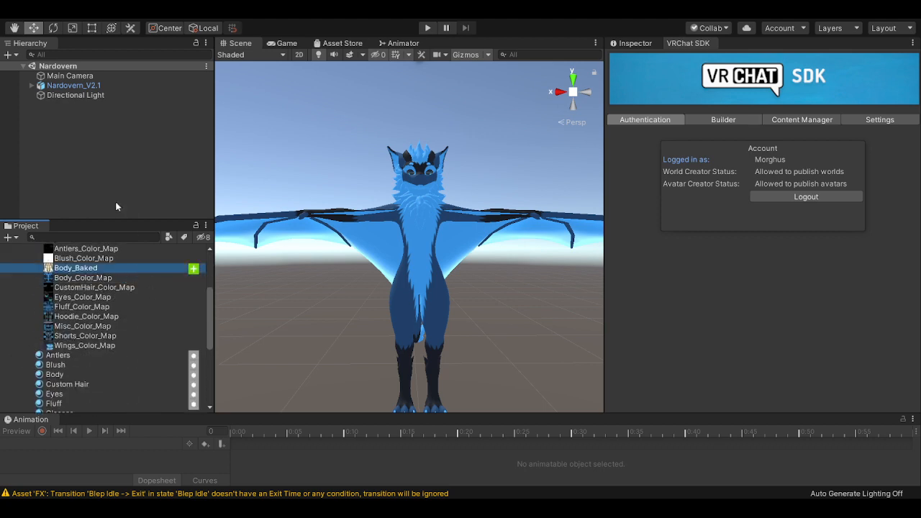
Unlock the Body material's Poiyomi shader and assign the Body_Baked texture as its Main Texture
{"action": "left_click", "coordinate": [58, 365]}
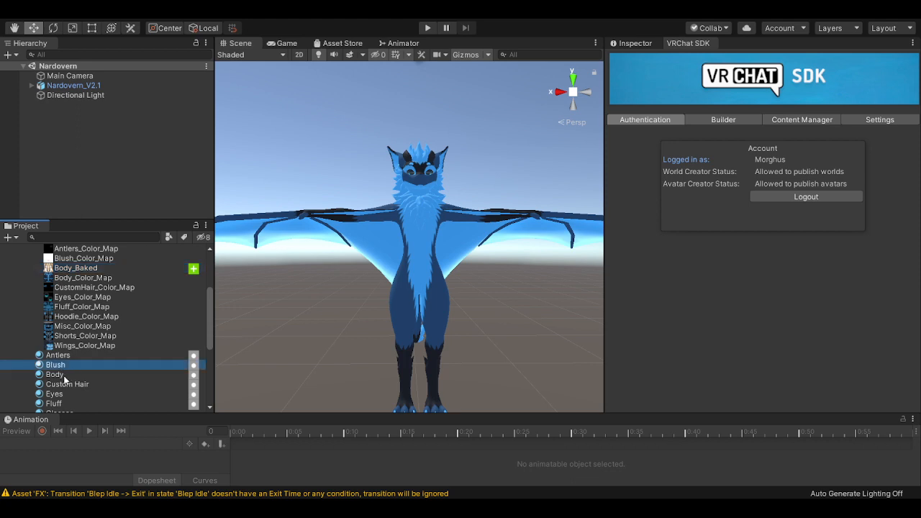
{"action": "left_click", "coordinate": [66, 384]}
{"action": "left_click", "coordinate": [68, 375]}
{"action": "left_click", "coordinate": [632, 45]}
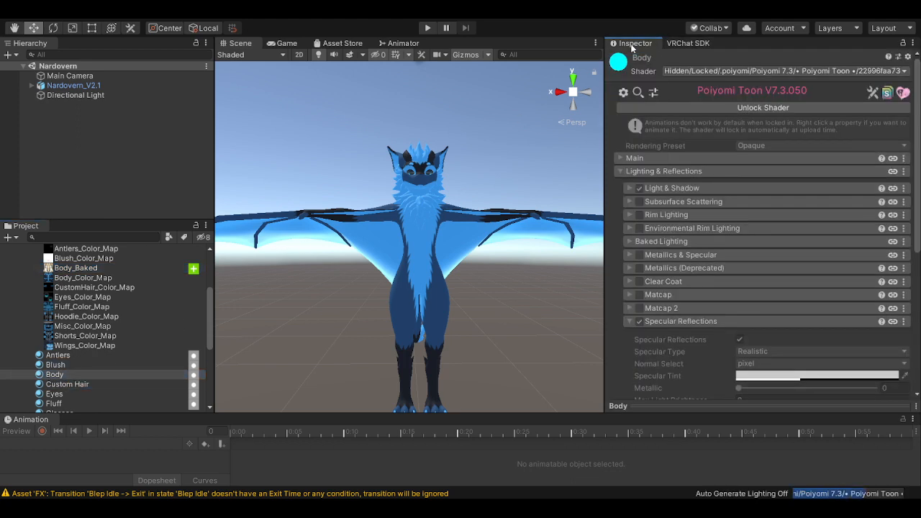
{"action": "left_click", "coordinate": [716, 107]}
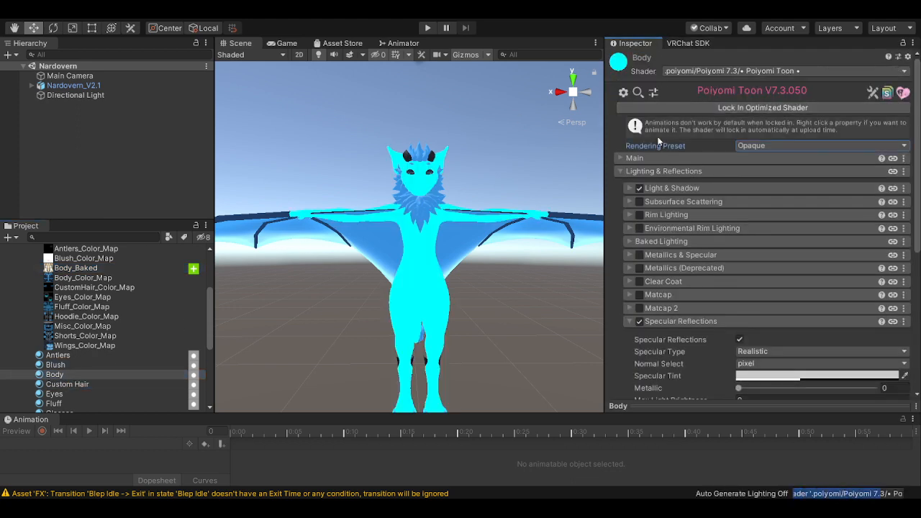
{"action": "left_click", "coordinate": [616, 159]}
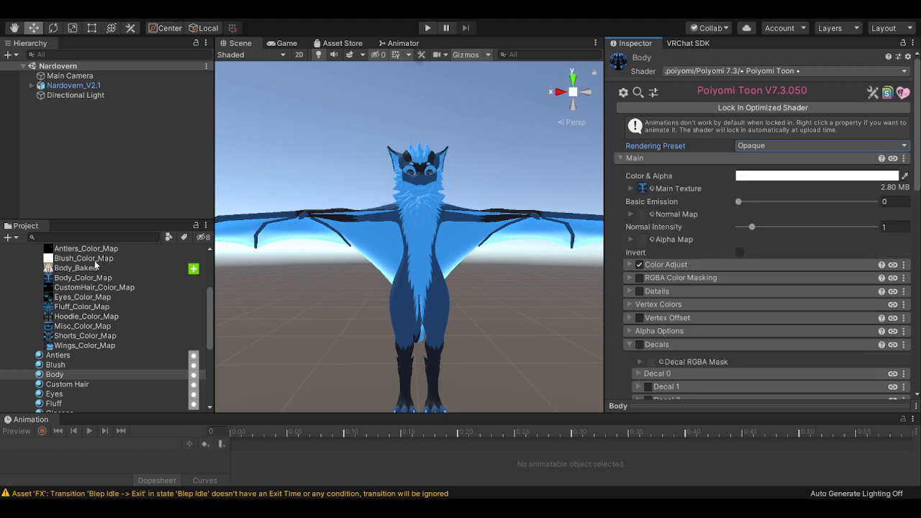
{"action": "left_click_drag", "start_coordinate": [95, 265], "coordinate": [643, 189]}
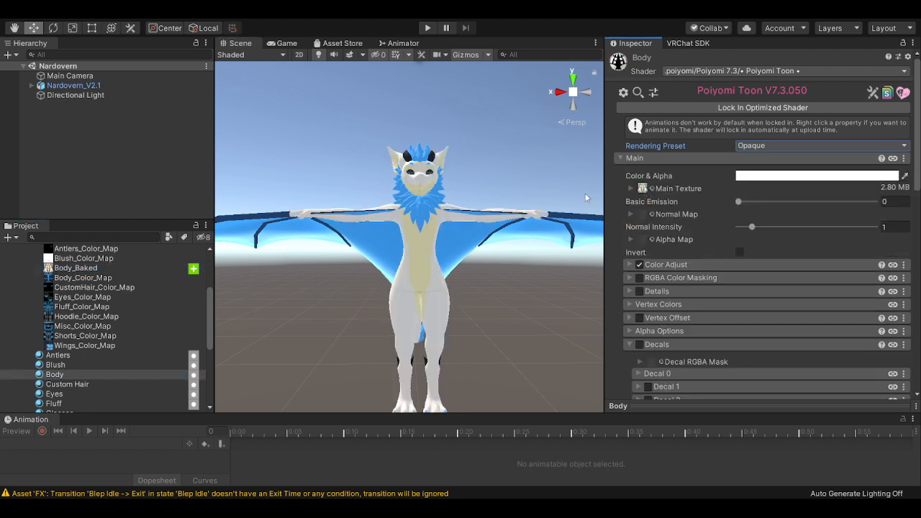
Examine the avatar's face and chin up close from several angles for texture seams
{"action": "scroll", "coordinate": [405, 234], "scroll_direction": "up", "scroll_amount": 5}
{"action": "scroll", "coordinate": [405, 236], "scroll_direction": "down", "scroll_amount": 3}
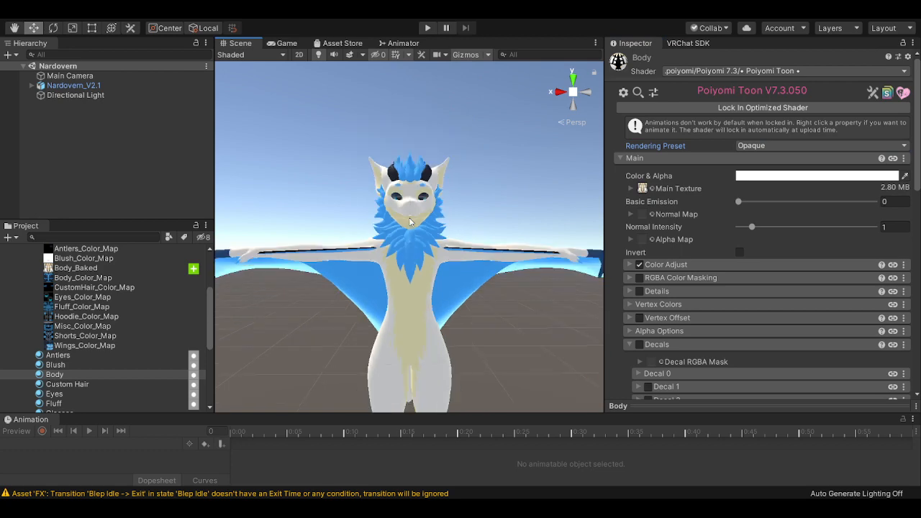
{"action": "scroll", "coordinate": [409, 221], "scroll_direction": "up", "scroll_amount": 5}
{"action": "left_click", "coordinate": [409, 220]}
{"action": "scroll", "coordinate": [408, 220], "scroll_direction": "down", "scroll_amount": 6}
{"action": "mouse_move", "coordinate": [432, 259]}
{"action": "left_mouse_down", "text": "alt"}
{"action": "mouse_move", "coordinate": [686, 282]}
{"action": "mouse_move", "coordinate": [447, 267]}
{"action": "left_mouse_up", "text": "alt"}
{"action": "scroll", "coordinate": [401, 219], "scroll_direction": "up", "scroll_amount": 6}
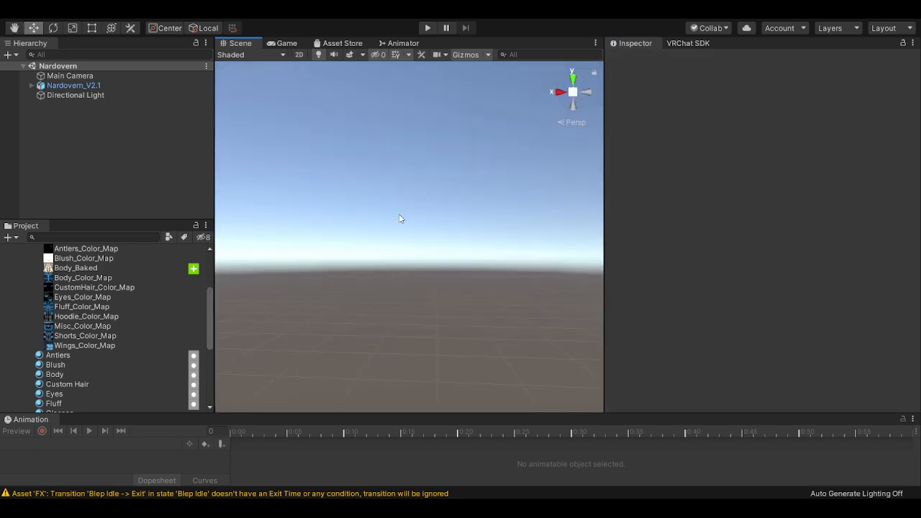
{"action": "scroll", "coordinate": [403, 225], "scroll_direction": "down", "scroll_amount": 3}
{"action": "mouse_move", "coordinate": [382, 154]}
{"action": "middle_mouse_down"}
{"action": "mouse_move", "coordinate": [402, 206]}
{"action": "mouse_move", "coordinate": [391, 197]}
{"action": "mouse_move", "coordinate": [402, 191]}
{"action": "mouse_move", "coordinate": [392, 153]}
{"action": "middle_mouse_up"}
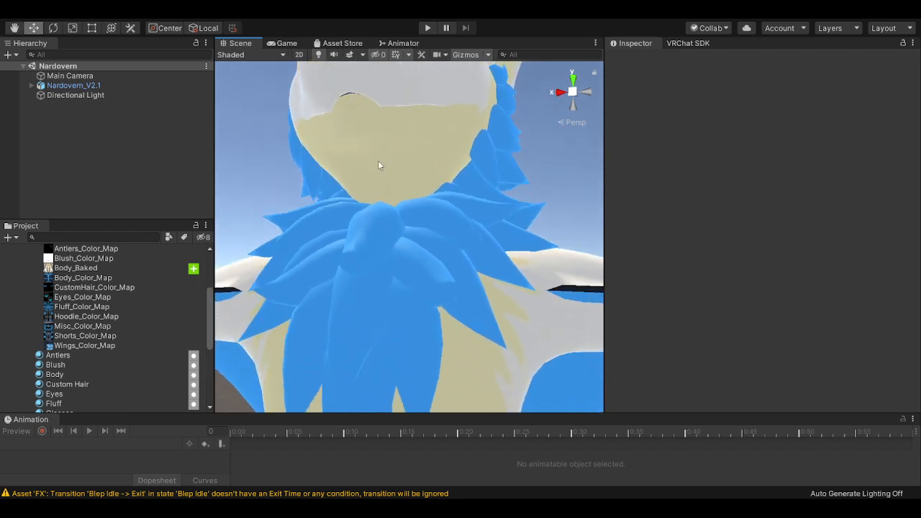
{"action": "left_click_drag", "start_coordinate": [394, 149], "coordinate": [481, 165], "text": "alt"}
{"action": "key", "text": "w"}
{"action": "scroll", "coordinate": [480, 173], "scroll_direction": "down", "scroll_amount": 5}
{"action": "right_click_drag", "start_coordinate": [481, 165], "coordinate": [481, 179]}
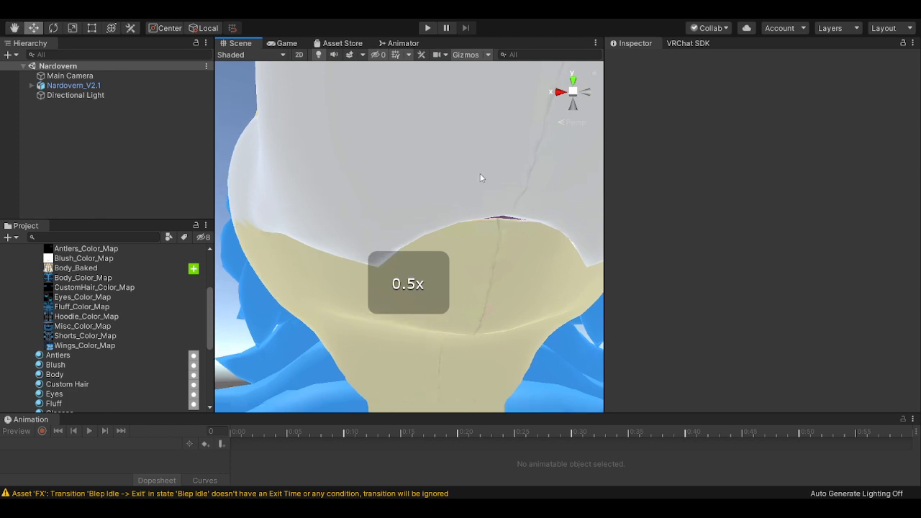
{"action": "middle_click_drag", "start_coordinate": [481, 179], "coordinate": [453, 180]}
{"action": "scroll", "coordinate": [454, 196], "scroll_direction": "down", "scroll_amount": 6}
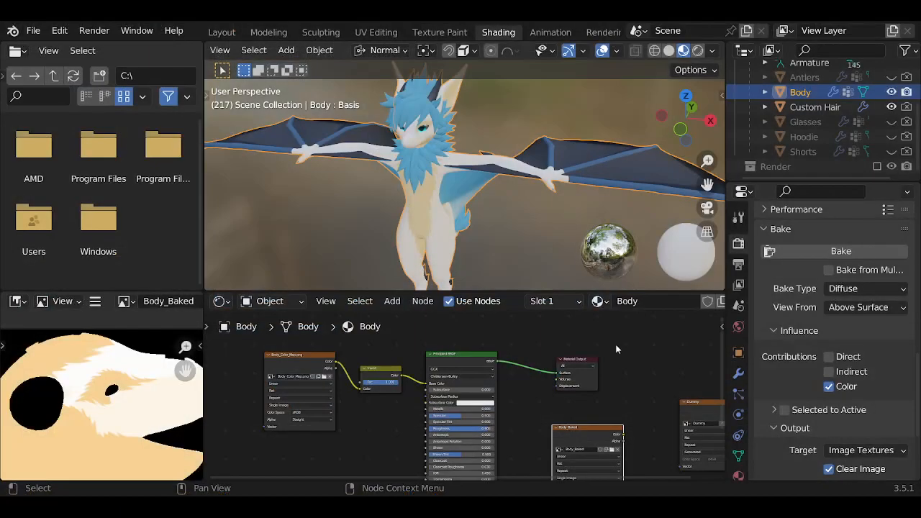
Switch back to Blender and set the bake margin type to Extend and its size to 64 px
{"action": "scroll", "coordinate": [806, 365], "scroll_direction": "down", "scroll_amount": 5}
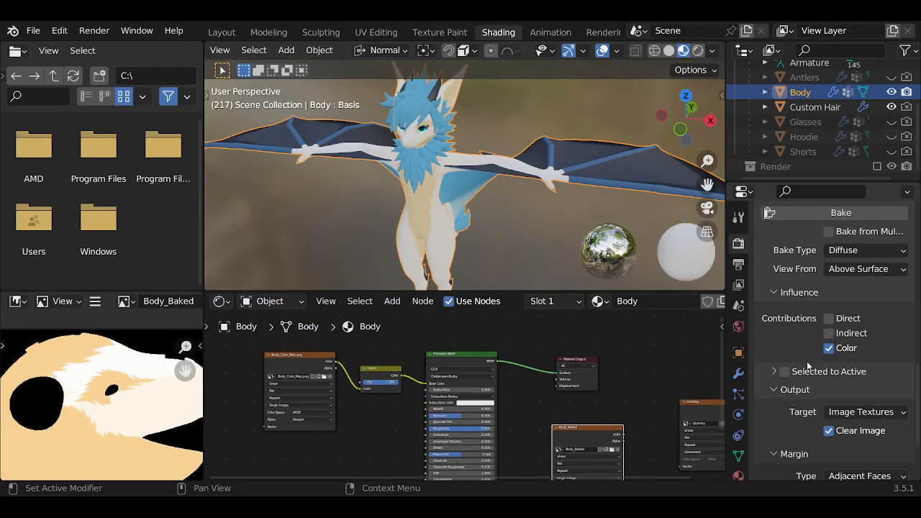
{"action": "scroll", "coordinate": [818, 375], "scroll_direction": "down", "scroll_amount": 1}
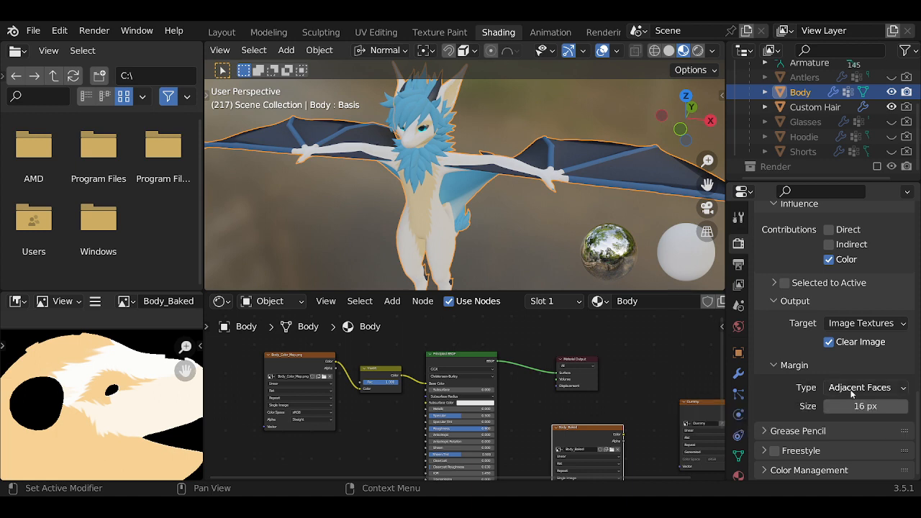
{"action": "left_click", "coordinate": [854, 393]}
{"action": "left_click", "coordinate": [846, 422]}
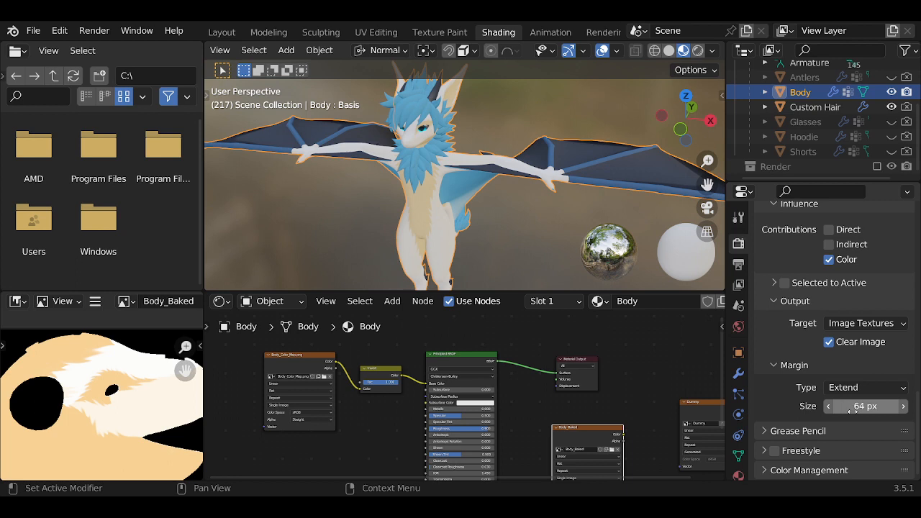
Set the bake margin size to 32 px, judging it by the gaps between the islands of the Body_Baked image
{"action": "scroll", "coordinate": [124, 427], "scroll_direction": "down", "scroll_amount": 3}
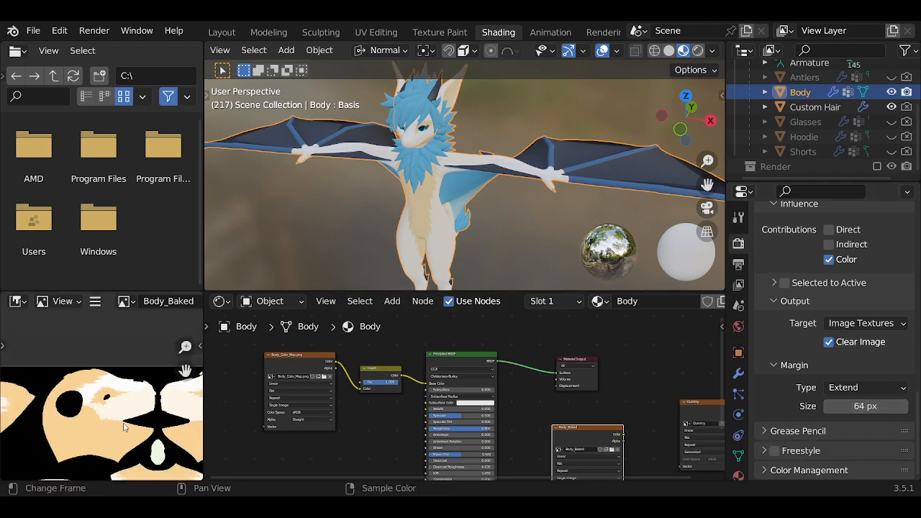
{"action": "middle_click_drag", "start_coordinate": [130, 431], "coordinate": [119, 430]}
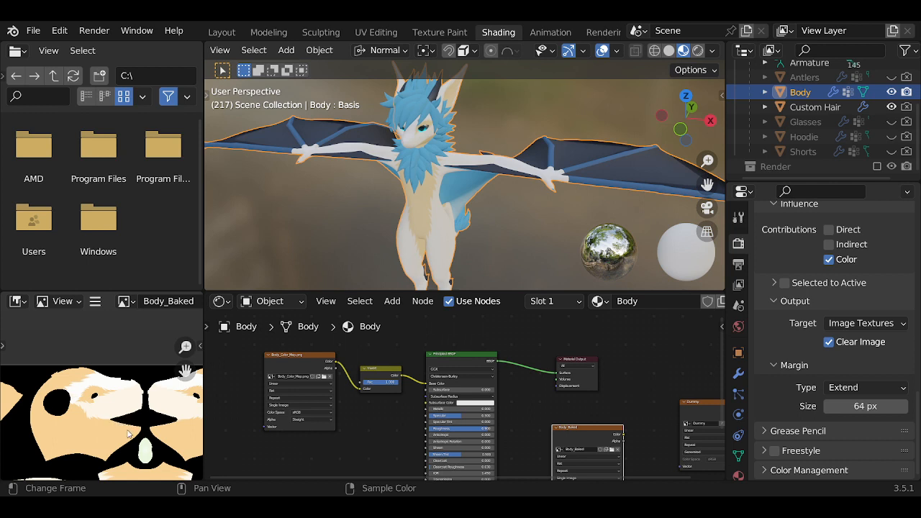
{"action": "left_click", "coordinate": [864, 406]}
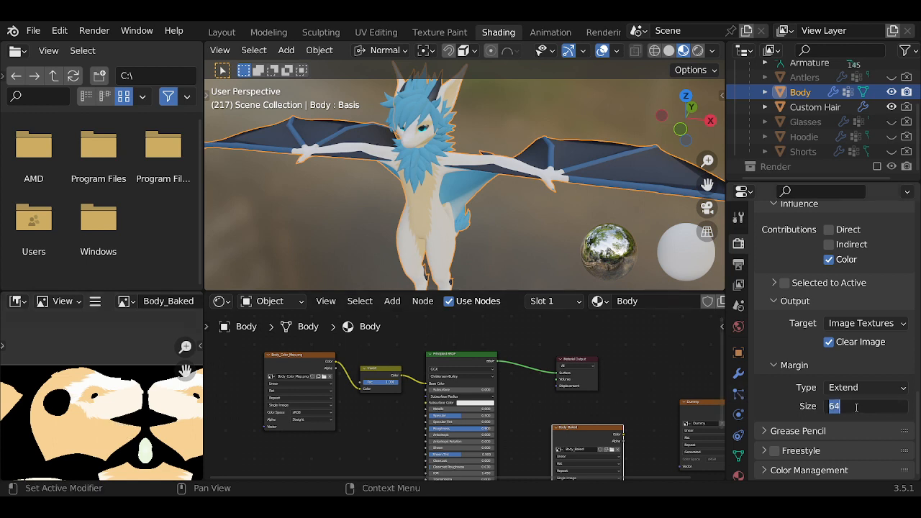
{"action": "type", "text": "32"}
{"action": "key", "text": "Return"}
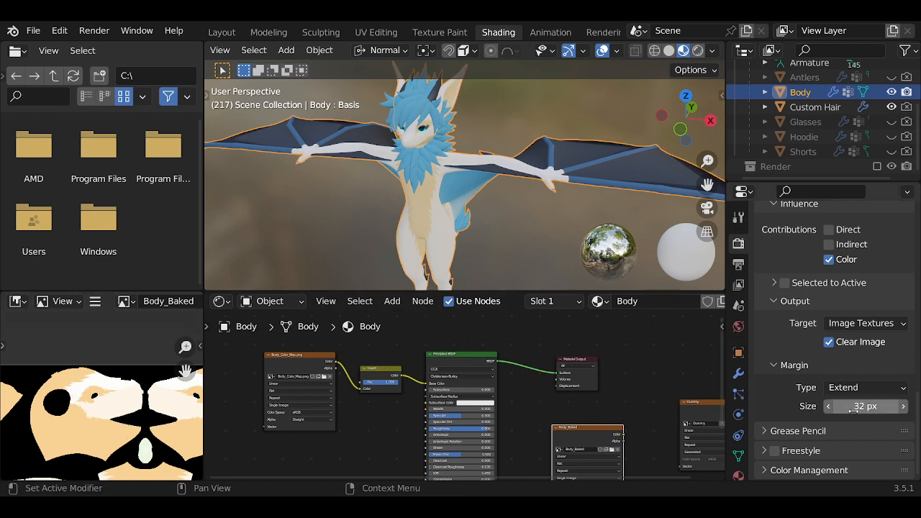
Bake the Body material's diffuse colour into Body_Baked again with the new margin settings
{"action": "scroll", "coordinate": [146, 445], "scroll_direction": "down", "scroll_amount": 3}
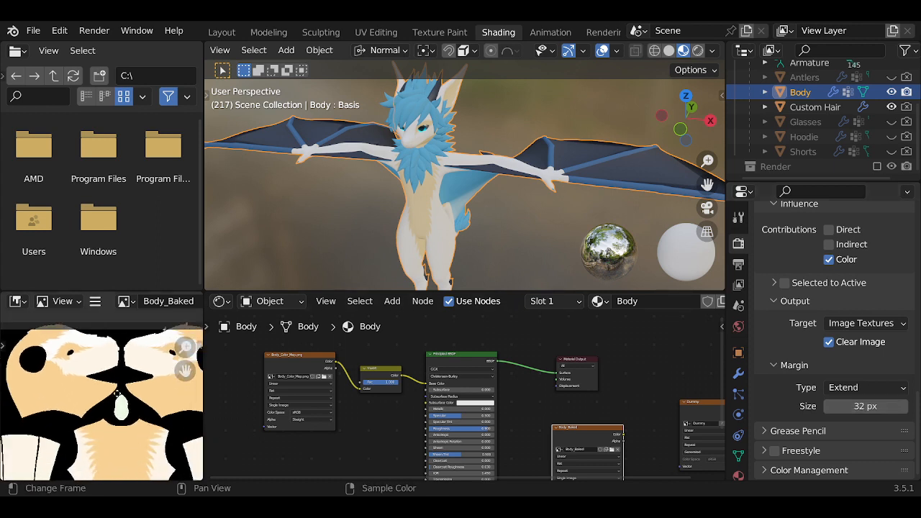
{"action": "scroll", "coordinate": [151, 425], "scroll_direction": "right", "scroll_amount": 3}
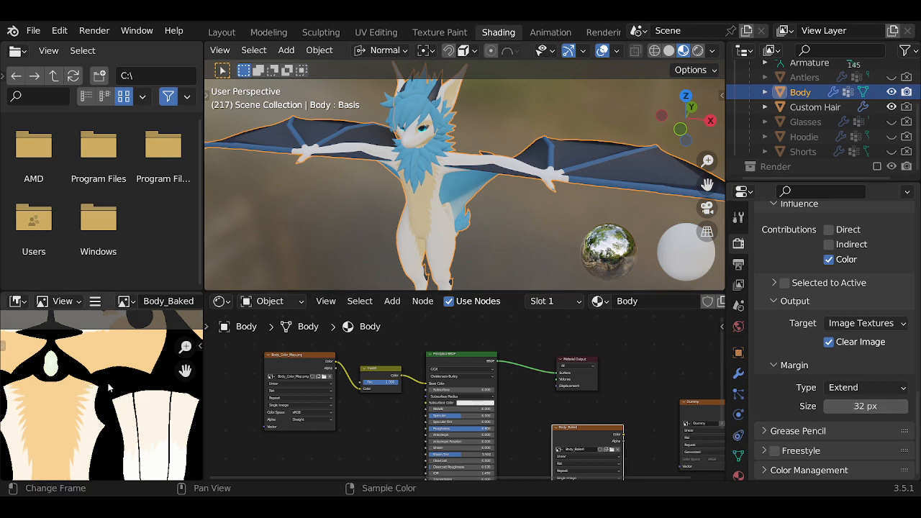
{"action": "scroll", "coordinate": [110, 389], "scroll_direction": "up", "scroll_amount": 1}
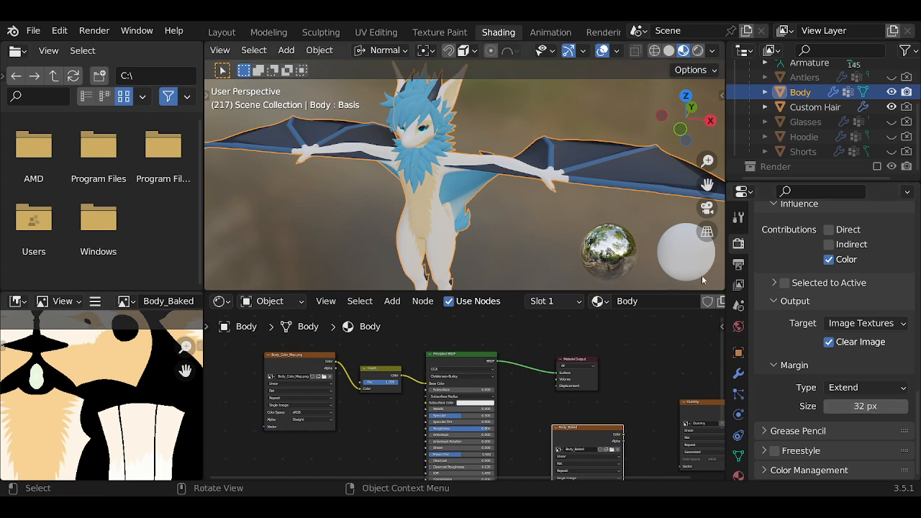
{"action": "scroll", "coordinate": [808, 353], "scroll_direction": "up", "scroll_amount": 6}
{"action": "left_click", "coordinate": [817, 299]}
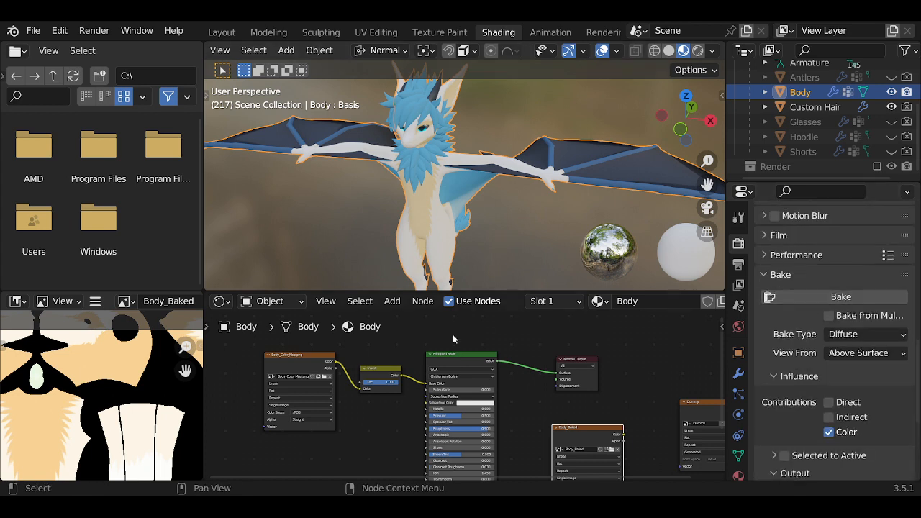
{"action": "left_click", "coordinate": [792, 299]}
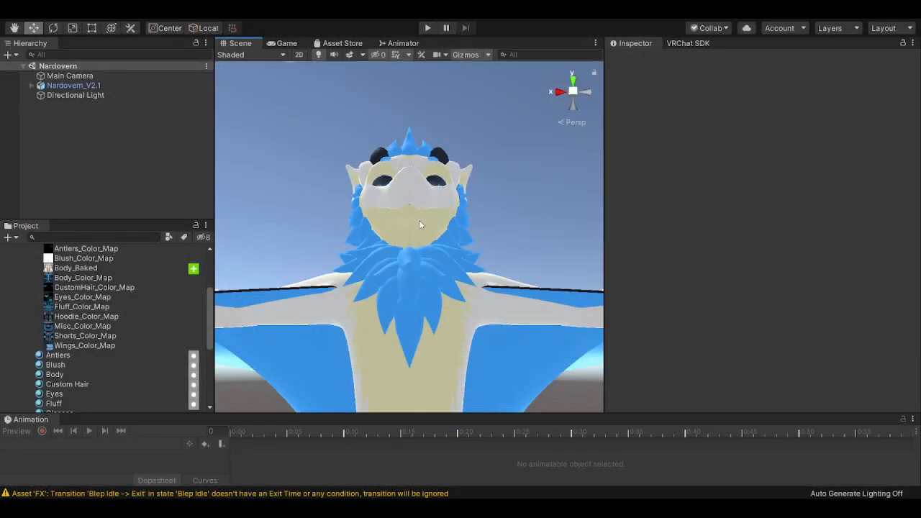
Check the avatar's chin in Unity, and compare the Body_Color_Map.png and rebaked Body_Baked images in Blender
{"action": "scroll", "coordinate": [421, 226], "scroll_direction": "up", "scroll_amount": 5}
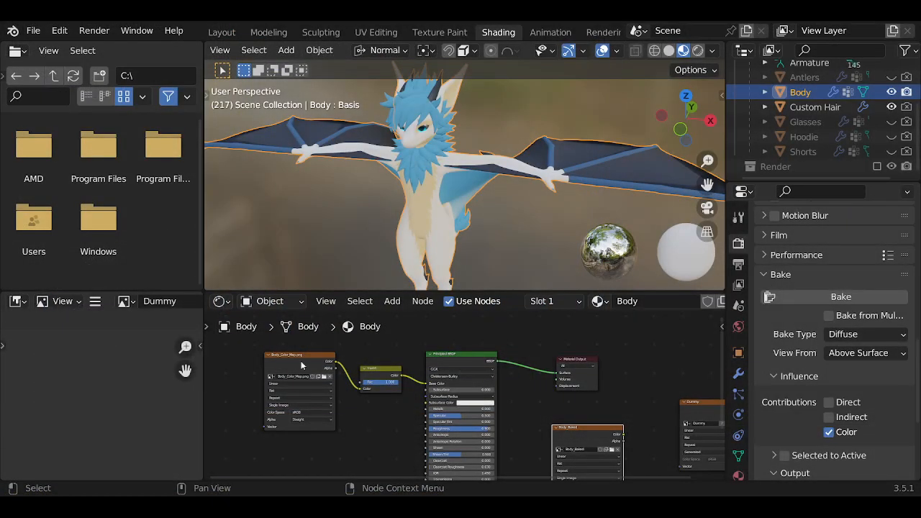
{"action": "left_click", "coordinate": [303, 365]}
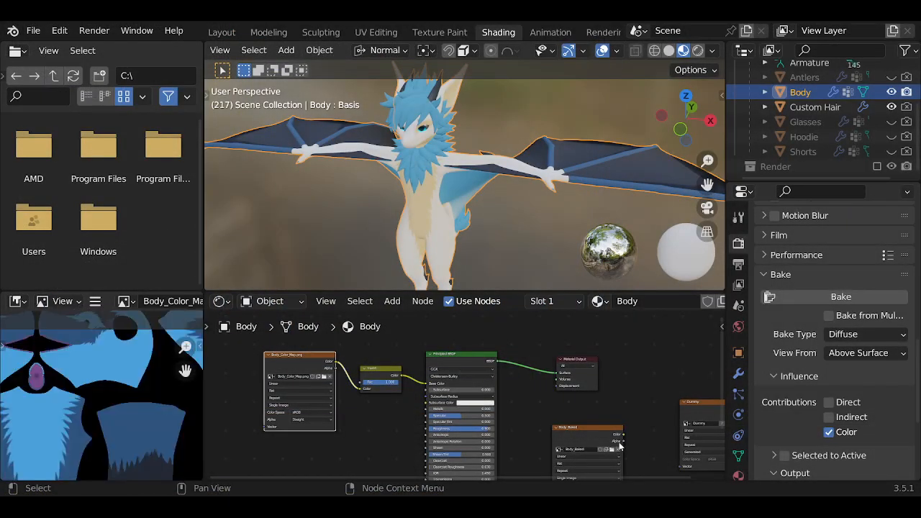
{"action": "left_click", "coordinate": [619, 445]}
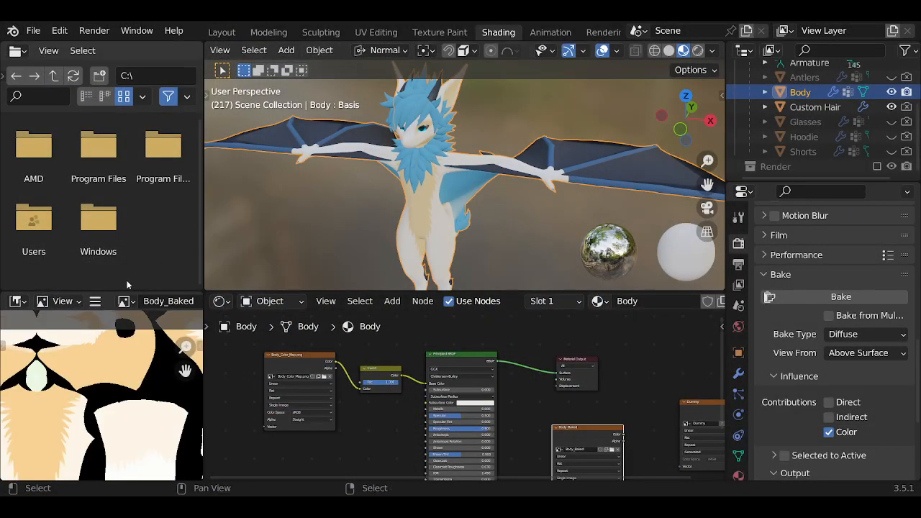
Bring up the saving options for the rebaked Body_Baked image
{"action": "left_click", "coordinate": [95, 301]}
{"action": "mouse_move", "coordinate": [130, 333]}
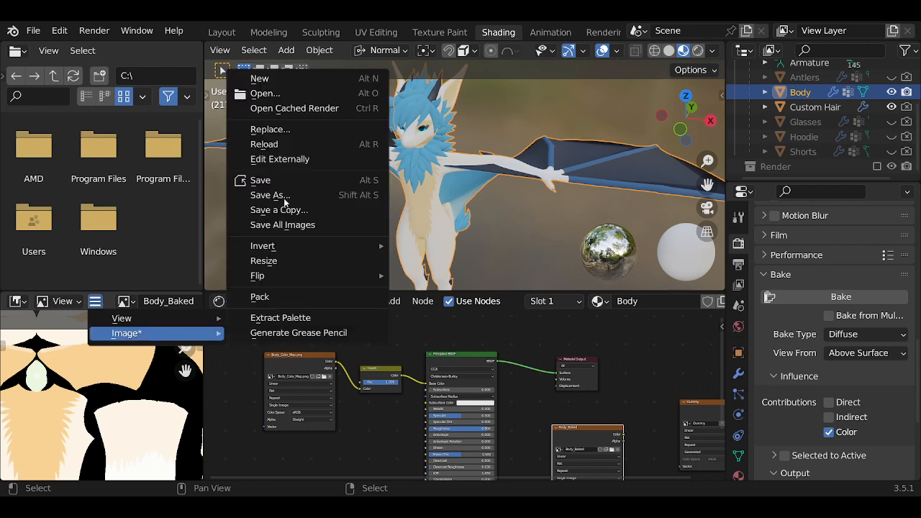
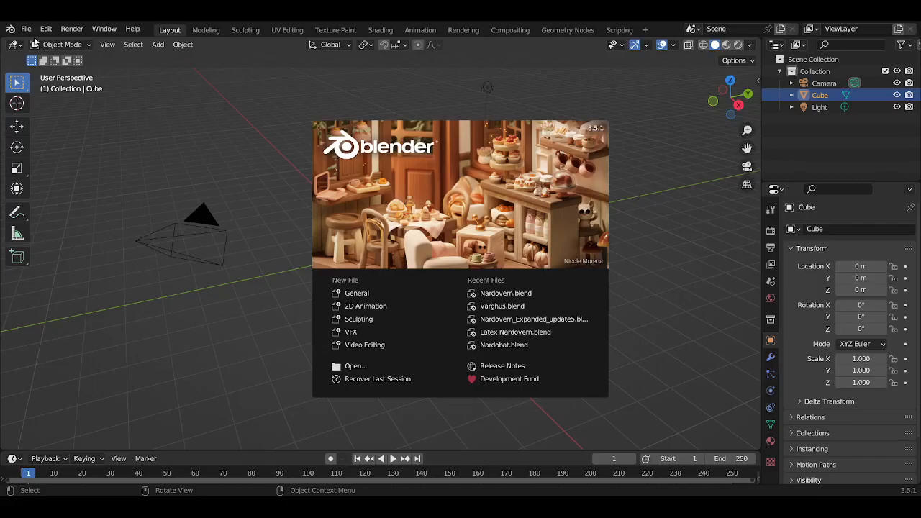
Bring up the auto-saved files available for recovery
{"action": "left_click", "coordinate": [26, 30]}
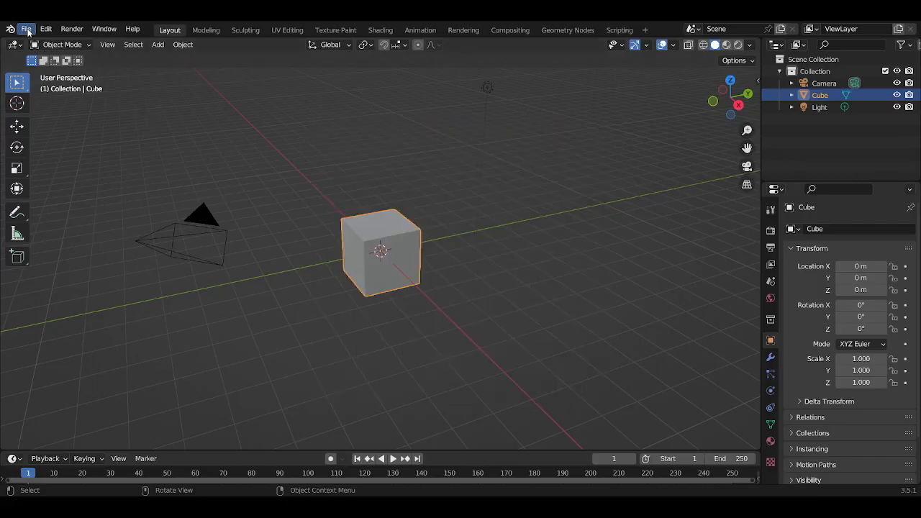
{"action": "left_click", "coordinate": [26, 29]}
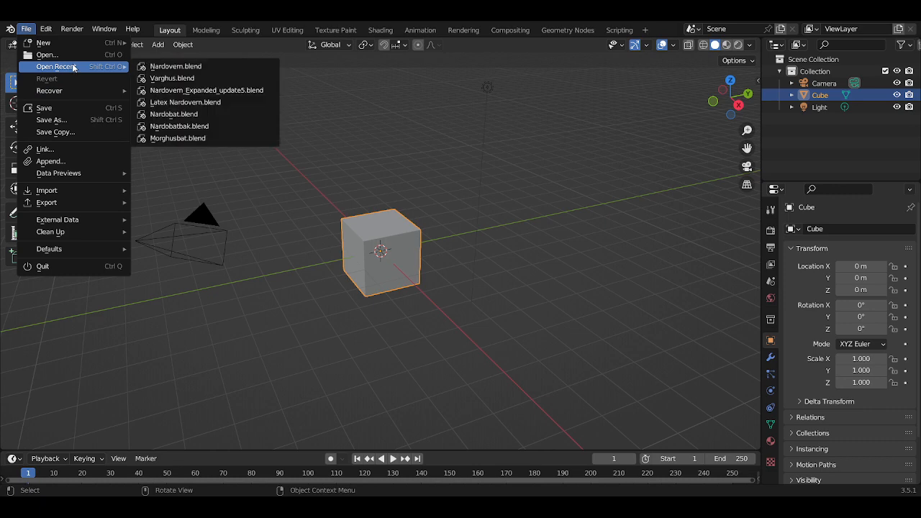
{"action": "mouse_move", "coordinate": [75, 92]}
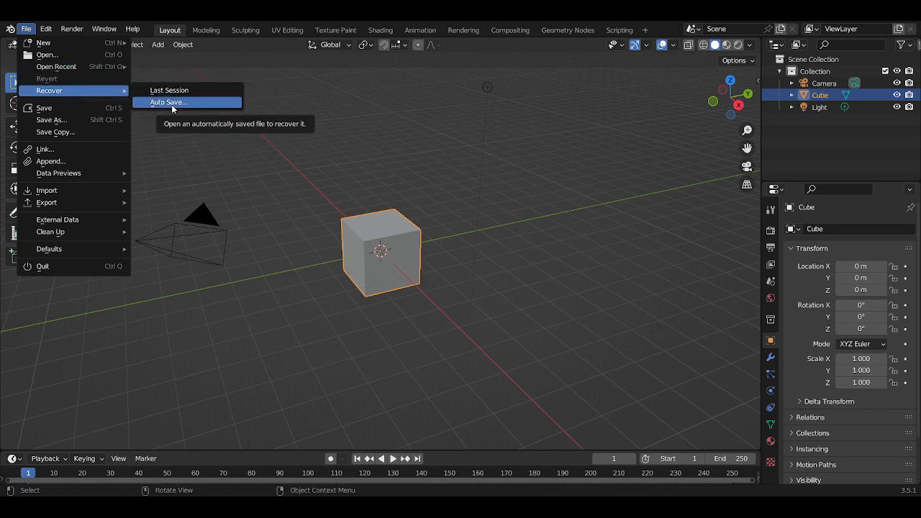
{"action": "left_click", "coordinate": [171, 109]}
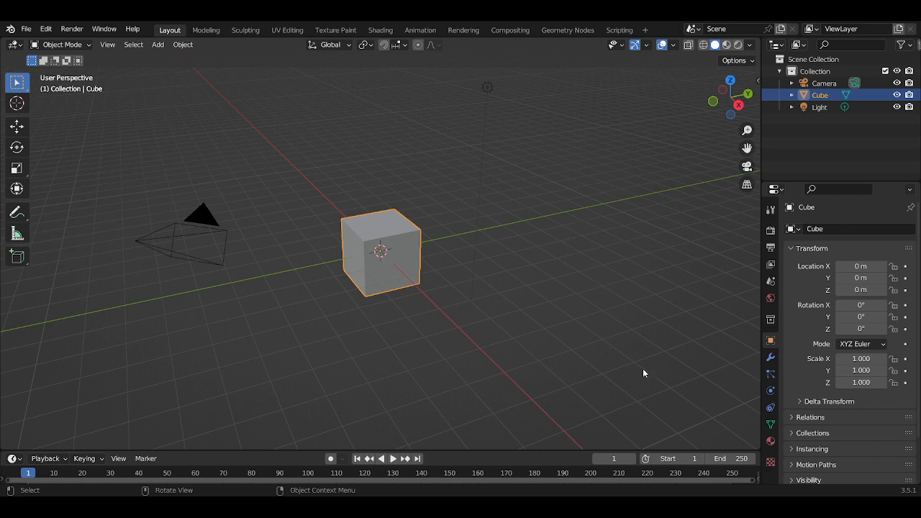
Reopen the recent file Nardovern.blend
{"action": "left_click", "coordinate": [25, 30]}
{"action": "mouse_move", "coordinate": [47, 67]}
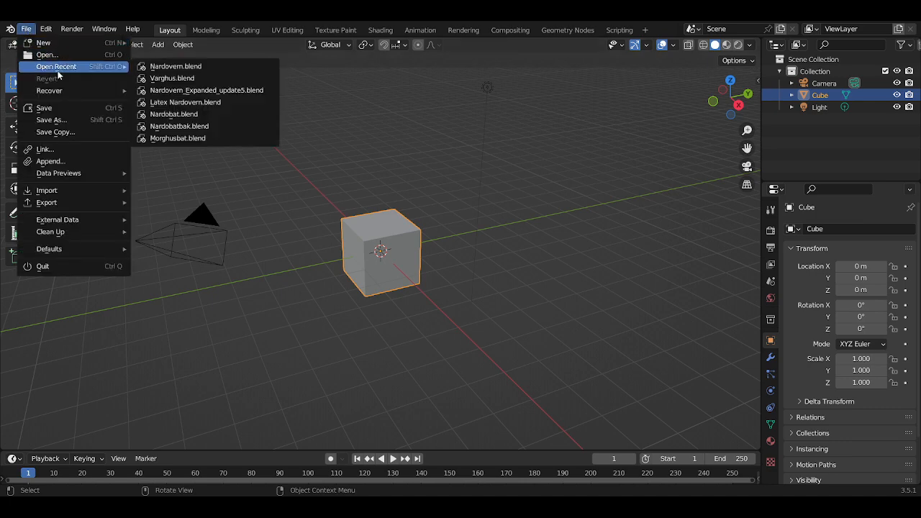
{"action": "left_click", "coordinate": [167, 70]}
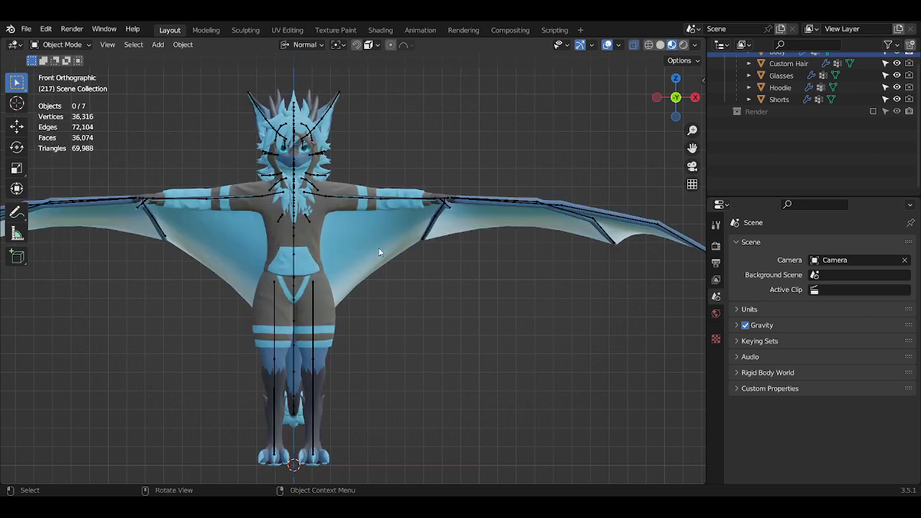
Hide the avatar's Shorts, Hoodie and Glasses objects
{"action": "middle_click_drag", "start_coordinate": [378, 247], "coordinate": [428, 292], "text": "shift"}
{"action": "left_click", "coordinate": [388, 335]}
{"action": "key", "text": "h"}
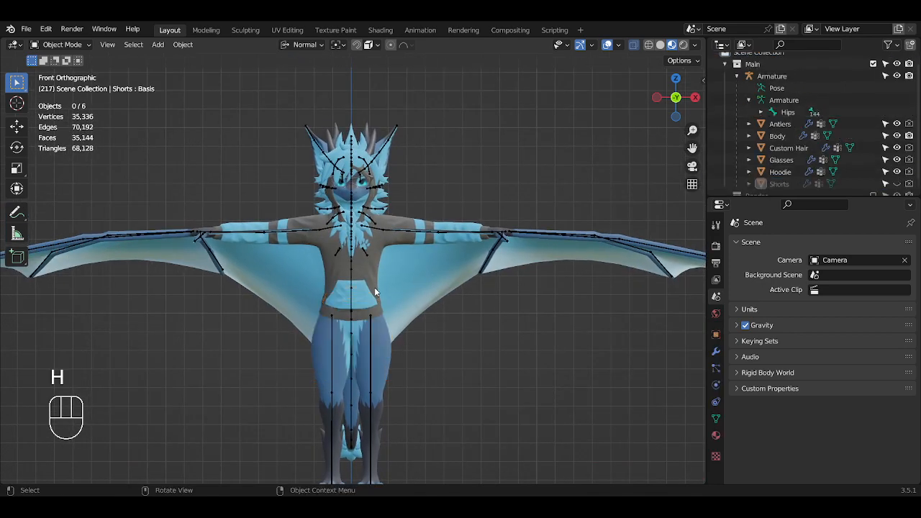
{"action": "left_click", "coordinate": [374, 287]}
{"action": "key", "text": "h"}
{"action": "middle_click_drag", "start_coordinate": [376, 270], "coordinate": [381, 249]}
{"action": "scroll", "coordinate": [350, 260], "scroll_direction": "up", "scroll_amount": 2}
{"action": "left_click", "coordinate": [354, 277]}
{"action": "key", "text": "h"}
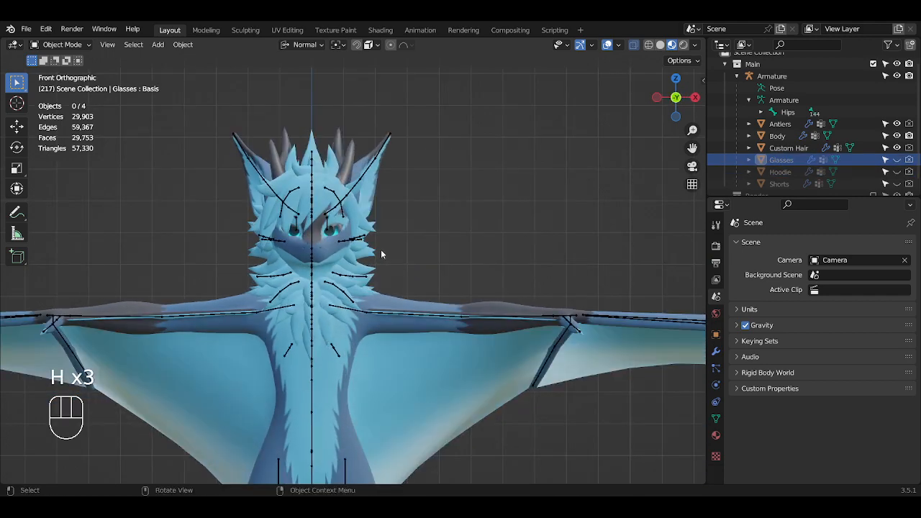
Show the auto-save recovery files again with Nardovern.blend open
{"action": "scroll", "coordinate": [381, 252], "scroll_direction": "down", "scroll_amount": 2}
{"action": "left_click", "coordinate": [25, 29]}
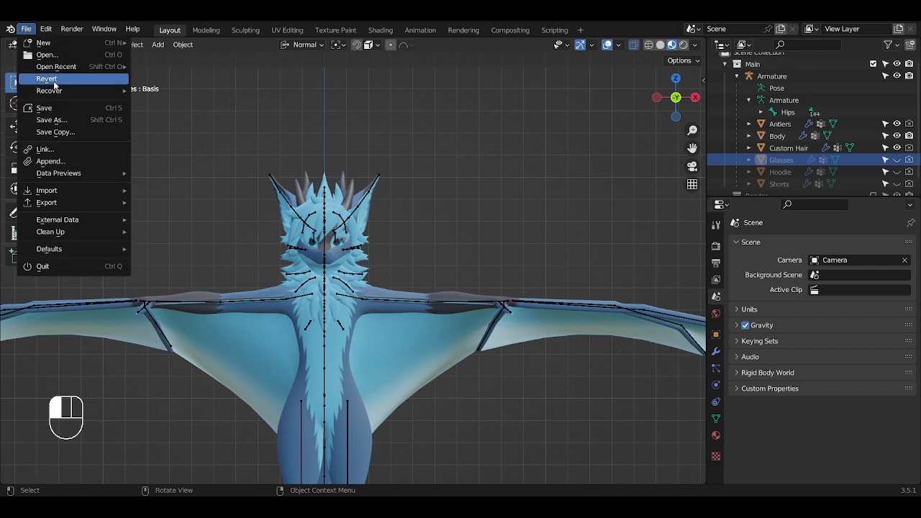
{"action": "mouse_move", "coordinate": [56, 92]}
{"action": "left_click", "coordinate": [160, 105]}
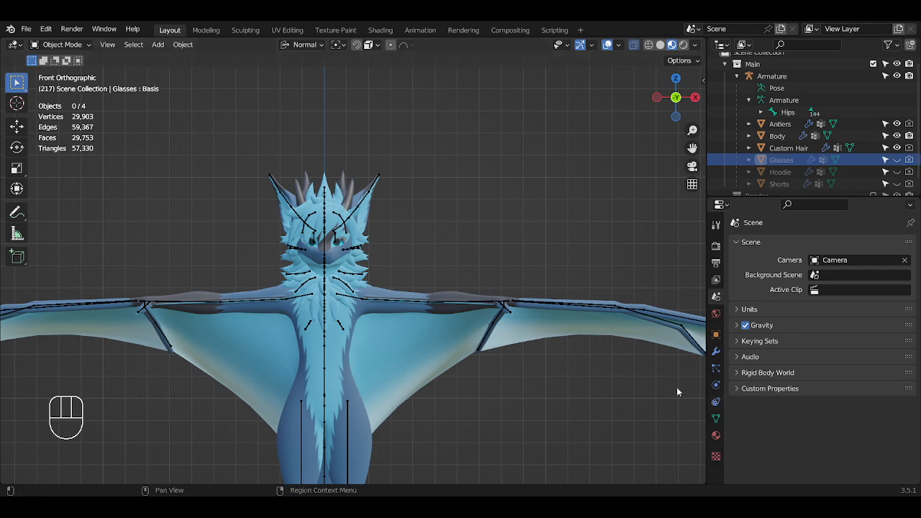
Add an Image Texture node beside the Body material's existing nodes on the Body object
{"action": "left_click", "coordinate": [353, 318]}
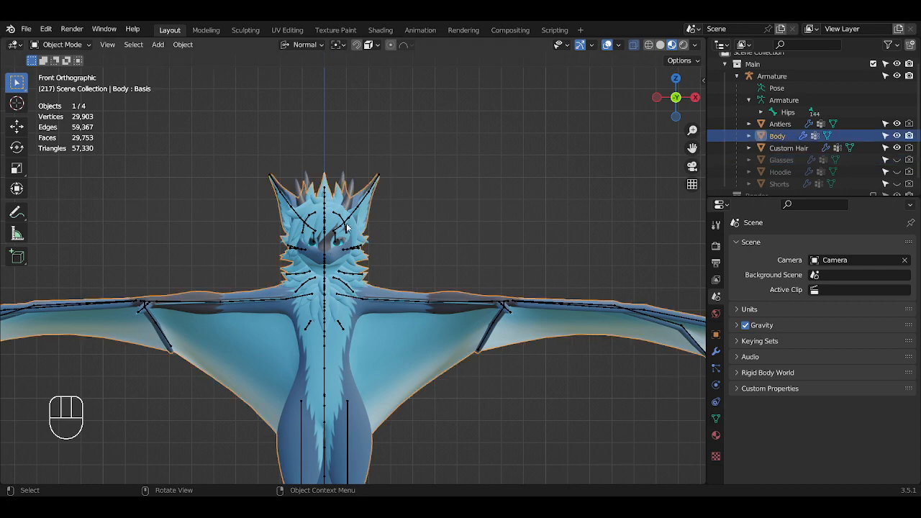
{"action": "left_click", "coordinate": [380, 29]}
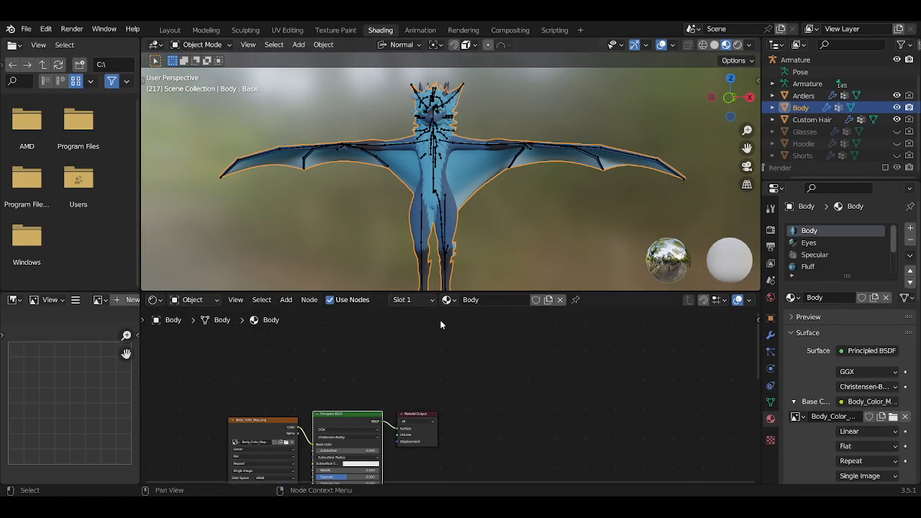
{"action": "key", "text": "shift+a"}
{"action": "mouse_move", "coordinate": [455, 410]}
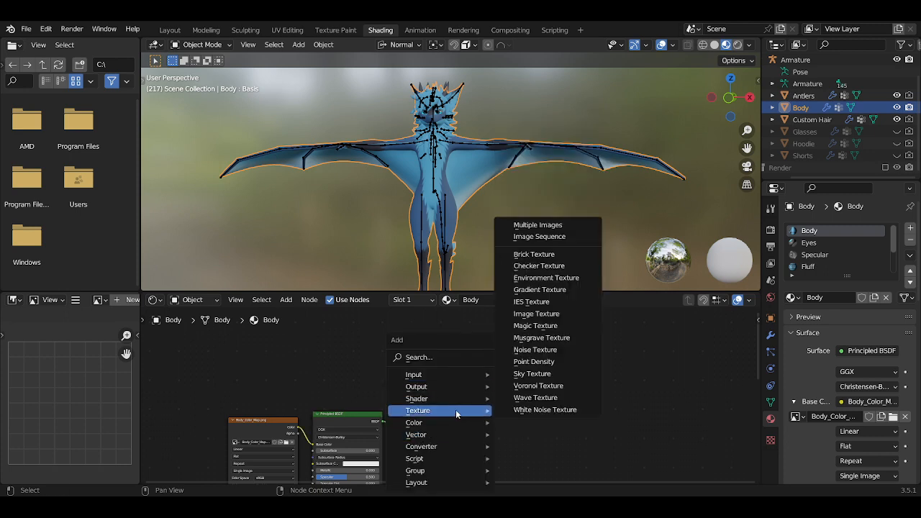
{"action": "left_click", "coordinate": [570, 314]}
{"action": "left_click", "coordinate": [605, 376]}
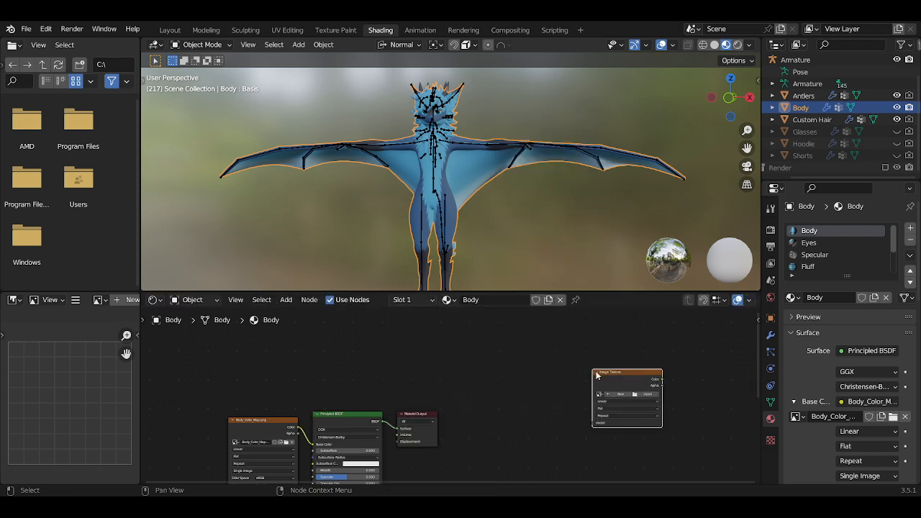
Create a new 1 x 1 px image named Dummy without alpha in the added Image Texture node
{"action": "left_click", "coordinate": [613, 391]}
{"action": "type", "text": "Dummy"}
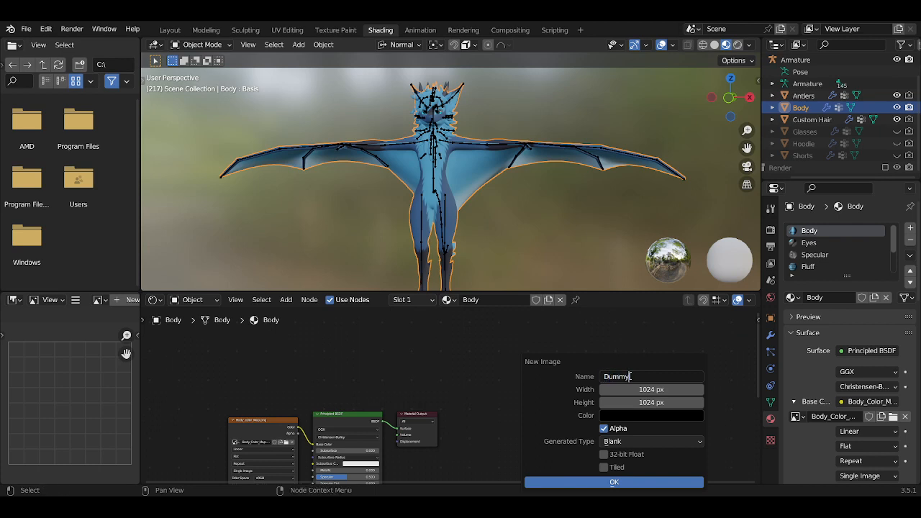
{"action": "key", "text": "Tab"}
{"action": "type", "text": "1"}
{"action": "key", "text": "Tab"}
{"action": "type", "text": "1"}
{"action": "key", "text": "Return"}
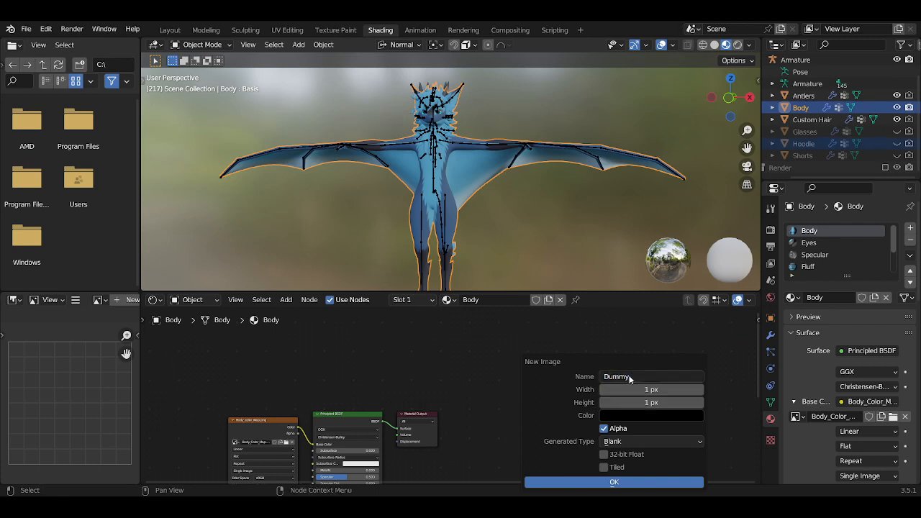
{"action": "left_click", "coordinate": [604, 430]}
{"action": "left_click", "coordinate": [614, 484]}
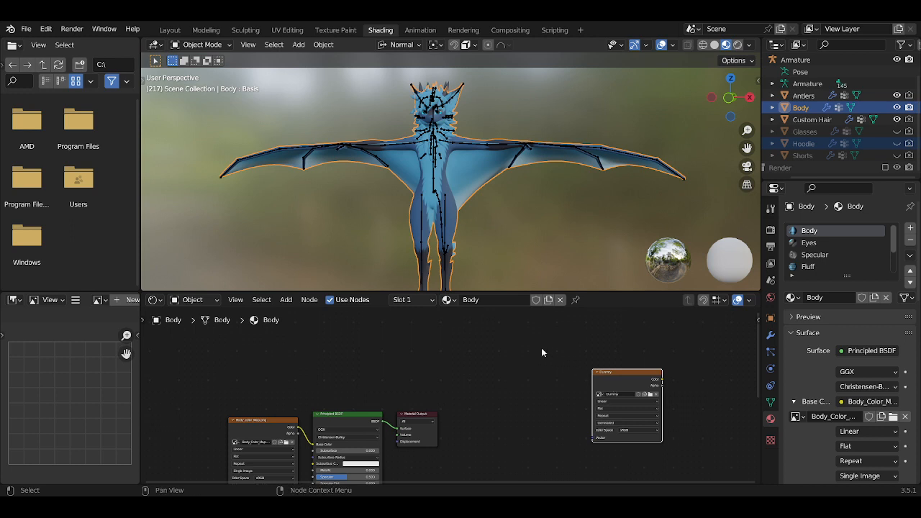
Paste the Dummy image node into the Eyes, Specular and Fluff materials
{"action": "left_click", "coordinate": [429, 302]}
{"action": "left_click", "coordinate": [384, 232]}
{"action": "key", "text": "ctrl+v"}
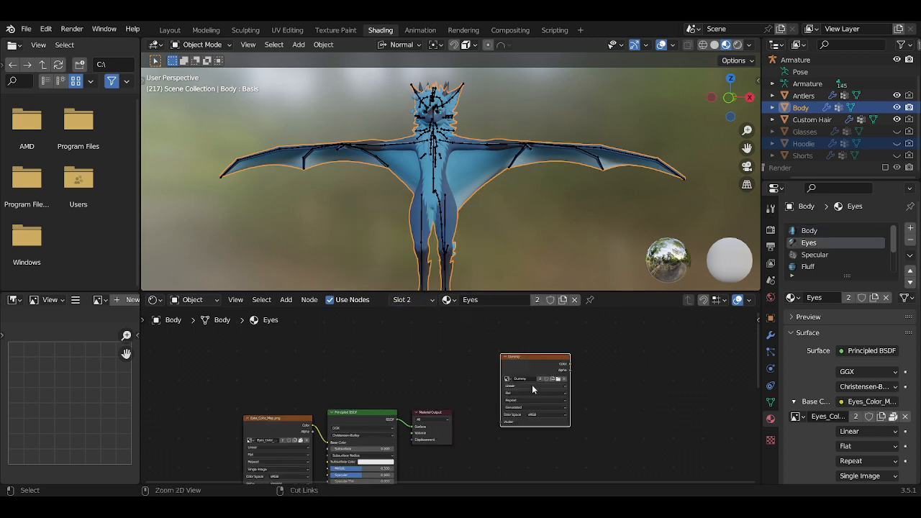
{"action": "left_click", "coordinate": [418, 301]}
{"action": "left_click", "coordinate": [374, 244]}
{"action": "key", "text": "ctrl+v"}
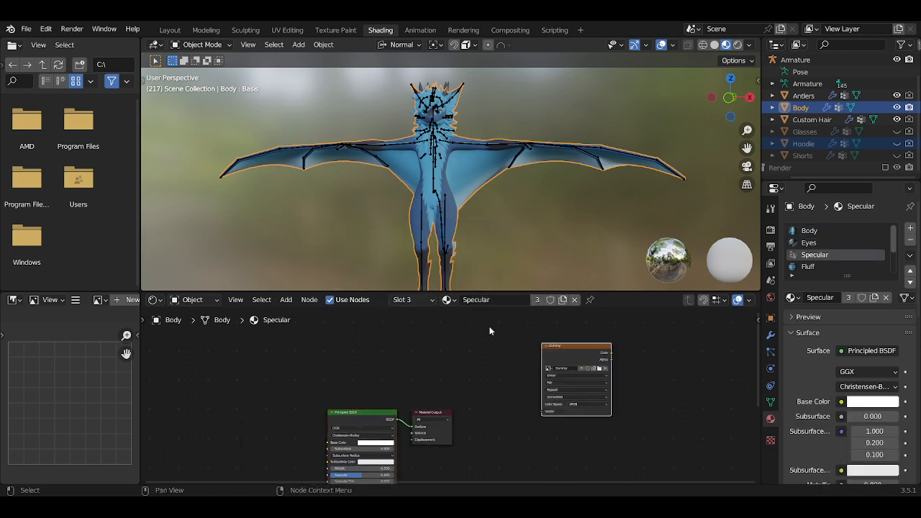
{"action": "left_click", "coordinate": [411, 298]}
{"action": "left_click", "coordinate": [391, 255]}
{"action": "key", "text": "ctrl+v"}
Paste the Dummy image node into the Misc, Blush and Wings materials
{"action": "left_click", "coordinate": [419, 301]}
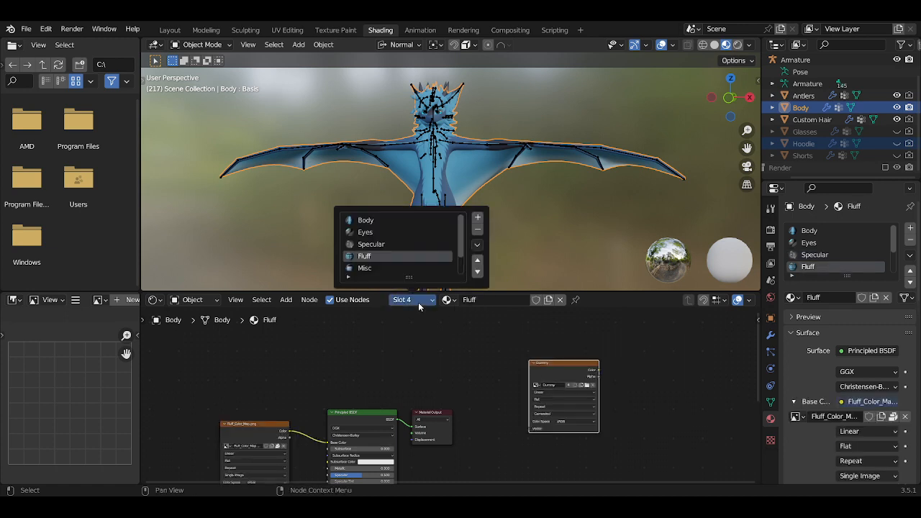
{"action": "left_click", "coordinate": [385, 268]}
{"action": "key", "text": "ctrl+v"}
{"action": "left_click", "coordinate": [412, 299]}
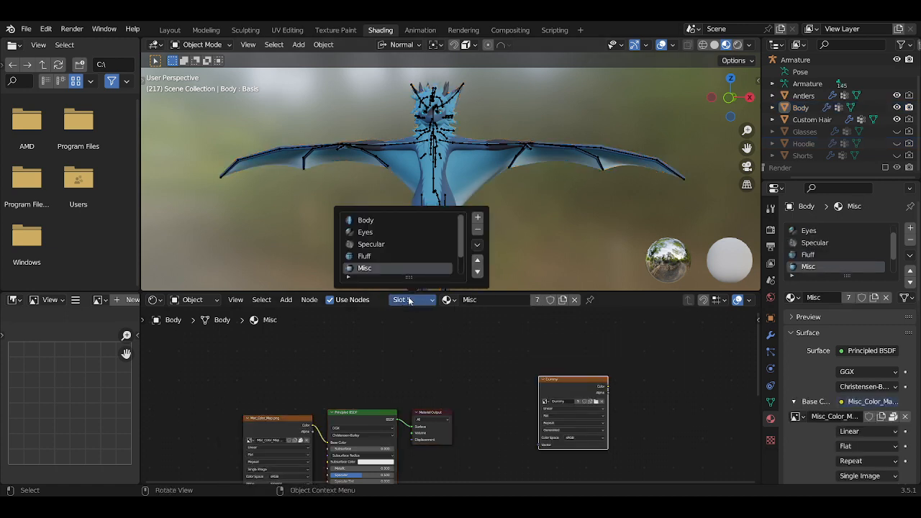
{"action": "scroll", "coordinate": [373, 268], "scroll_direction": "down", "scroll_amount": 2}
{"action": "left_click", "coordinate": [367, 256]}
{"action": "key", "text": "ctrl+v"}
{"action": "left_click", "coordinate": [409, 301]}
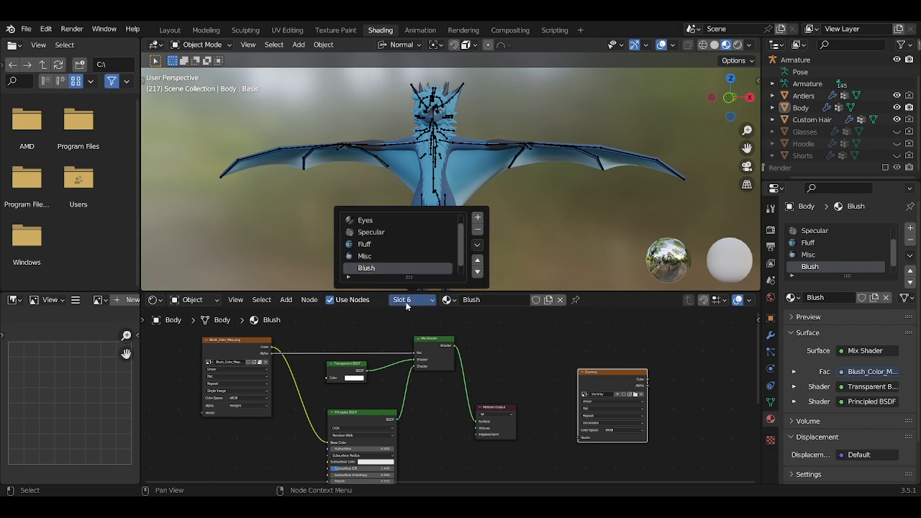
{"action": "scroll", "coordinate": [389, 274], "scroll_direction": "down", "scroll_amount": 1}
{"action": "left_click", "coordinate": [380, 267]}
{"action": "key", "text": "ctrl+v"}
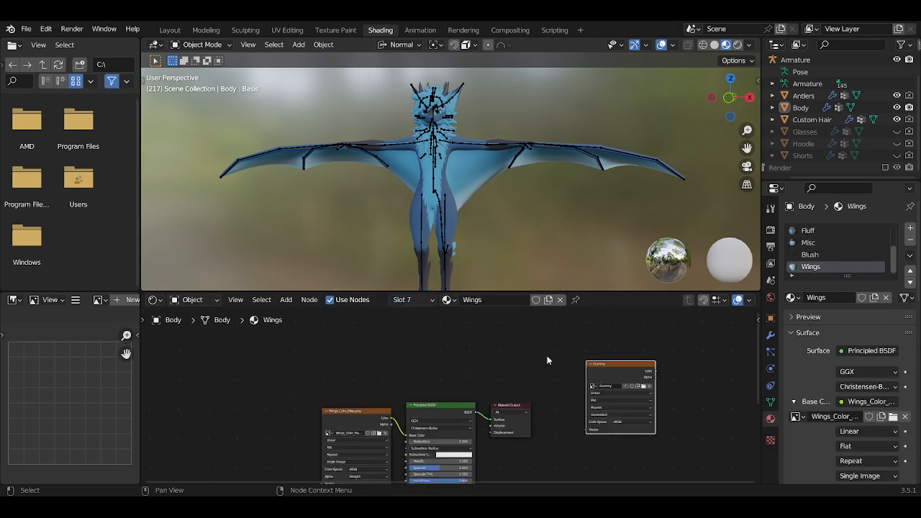
Return to the Body material and place an empty Image Texture node between the Material Output and Dummy nodes
{"action": "left_click", "coordinate": [409, 300]}
{"action": "scroll", "coordinate": [391, 243], "scroll_direction": "up", "scroll_amount": 2}
{"action": "left_click", "coordinate": [376, 220]}
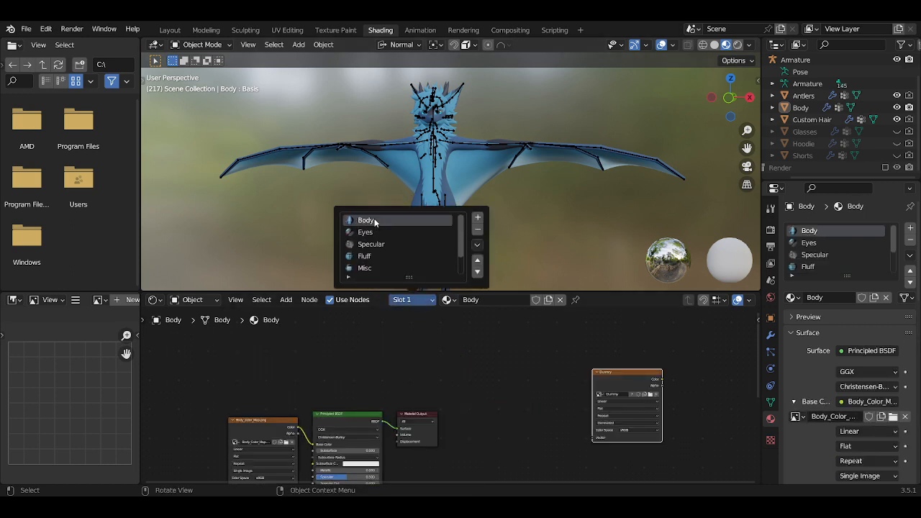
{"action": "key", "text": "ctrl+v"}
{"action": "left_click_drag", "start_coordinate": [248, 430], "coordinate": [490, 411]}
{"action": "left_click", "coordinate": [533, 428]}
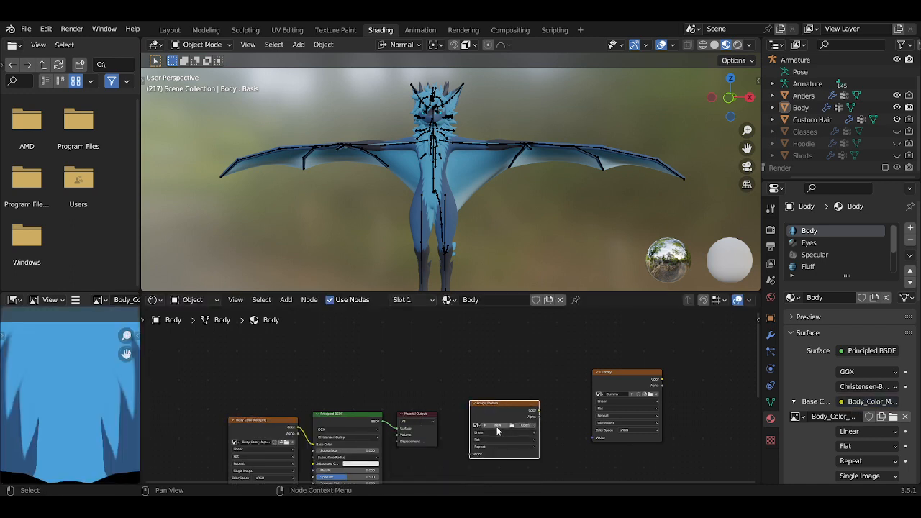
Create a new 4096 x 4096 px image named Body_Baked in the Body material's empty Image Texture node
{"action": "left_click", "coordinate": [497, 426]}
{"action": "left_click", "coordinate": [509, 377]}
{"action": "type", "text": "Bod"}
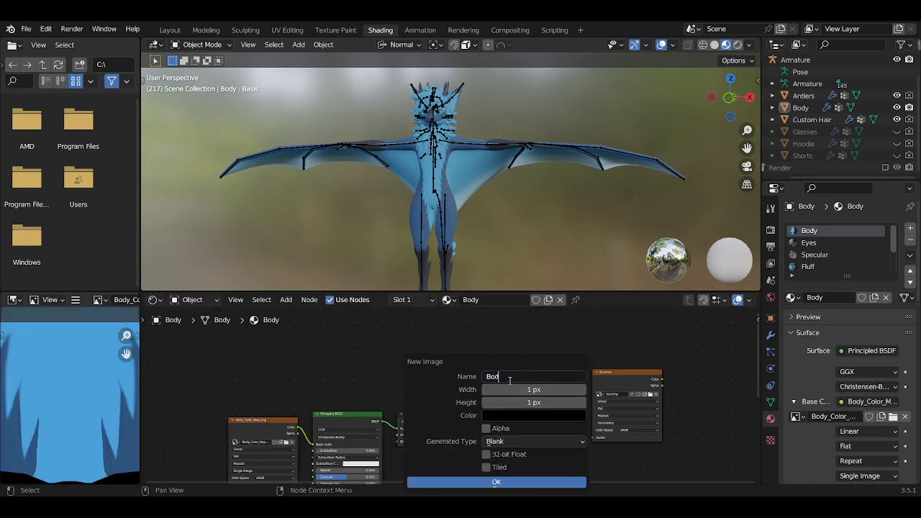
{"action": "type", "text": "y_Baked"}
{"action": "key", "text": "Tab"}
{"action": "type", "text": "4095"}
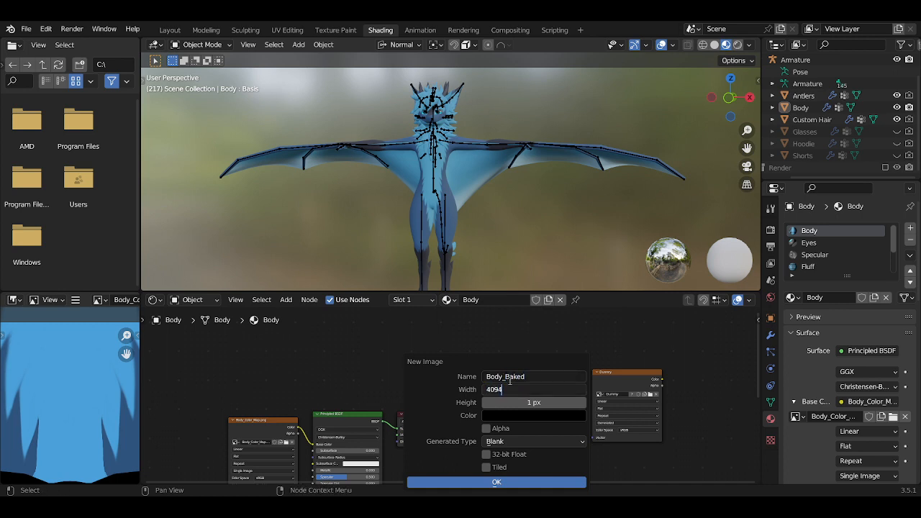
{"action": "key", "text": "Tab"}
{"action": "type", "text": "4096"}
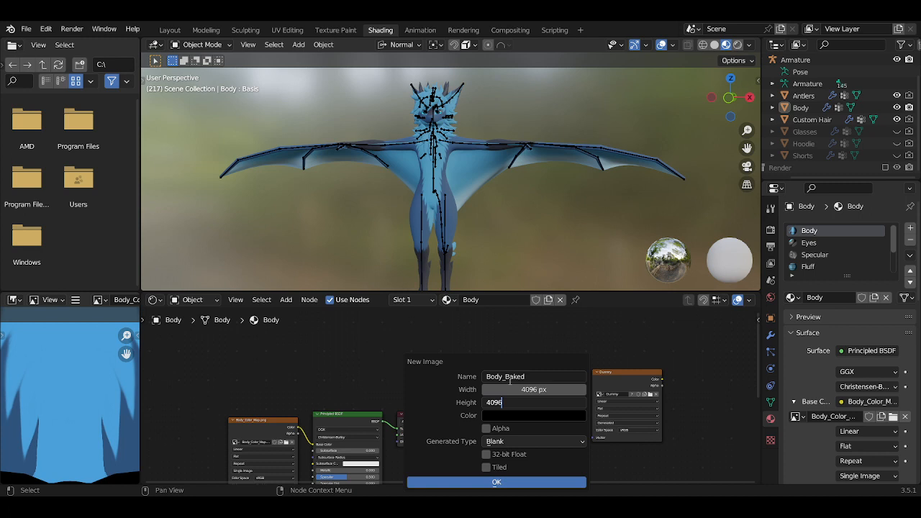
{"action": "left_click", "coordinate": [513, 482]}
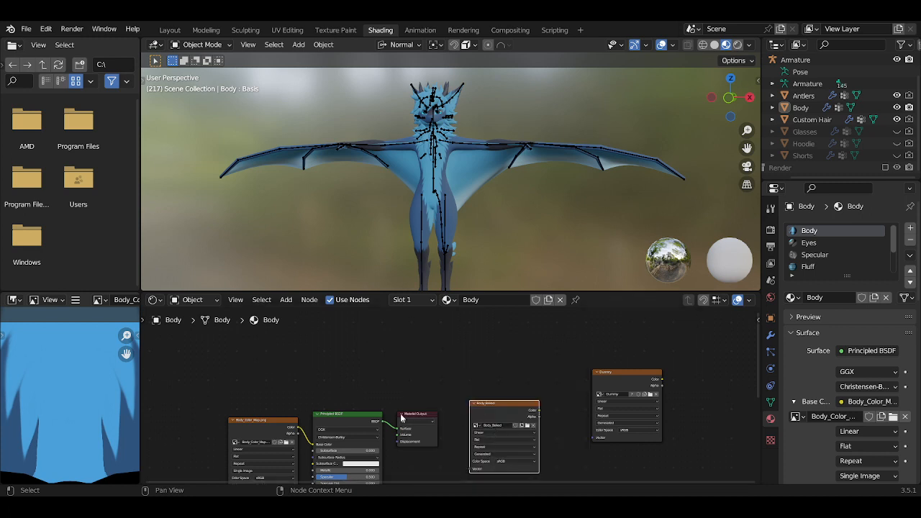
Insert an Invert node between the Body_Color_Map.png texture and the Principled BSDF's base colour
{"action": "middle_click_drag", "start_coordinate": [300, 431], "coordinate": [337, 391]}
{"action": "left_click_drag", "start_coordinate": [313, 385], "coordinate": [229, 372]}
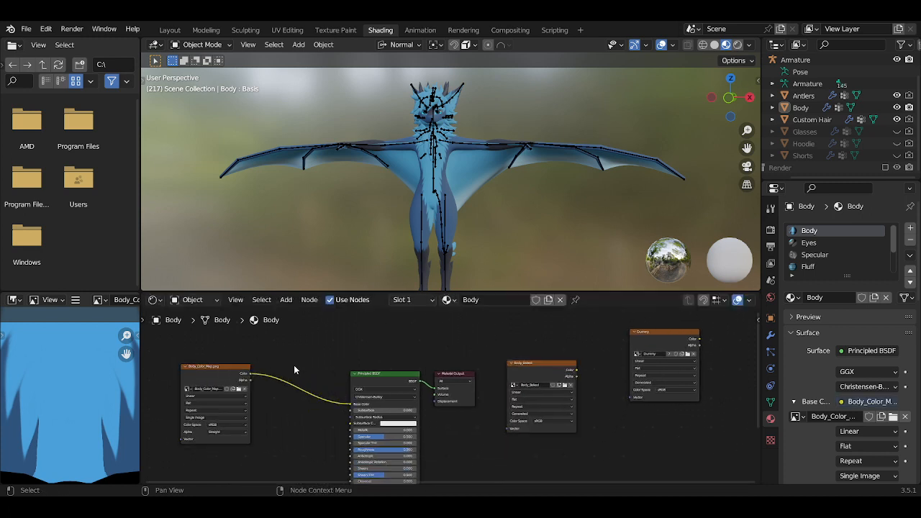
{"action": "key", "text": "shift+a"}
{"action": "mouse_move", "coordinate": [277, 330]}
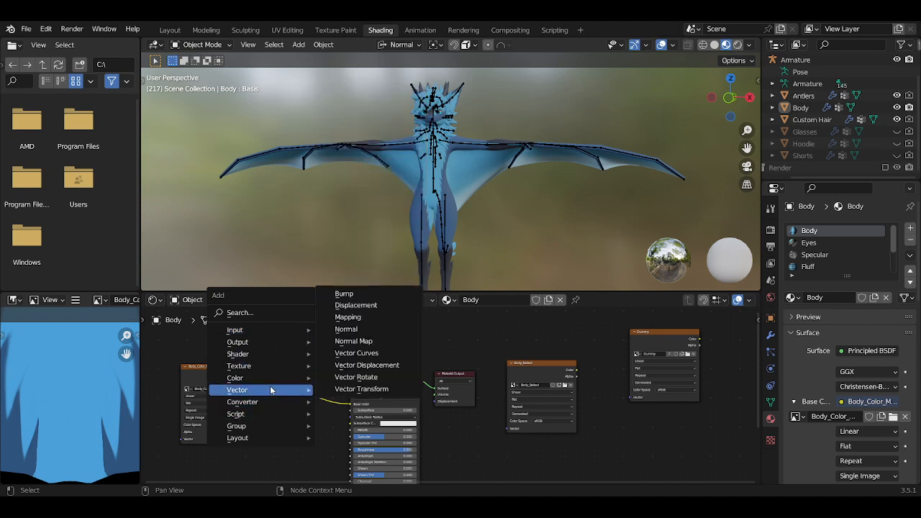
{"action": "mouse_move", "coordinate": [272, 379]}
{"action": "left_click", "coordinate": [344, 413]}
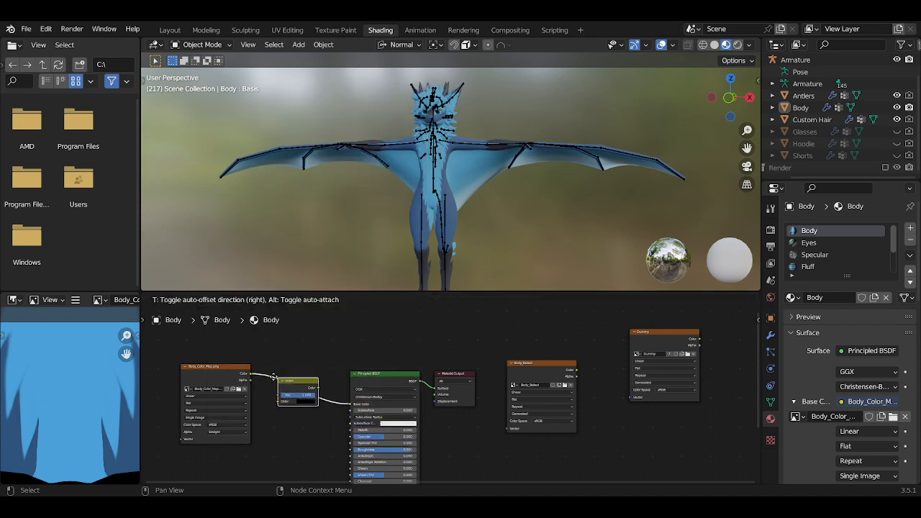
{"action": "left_click", "coordinate": [295, 388]}
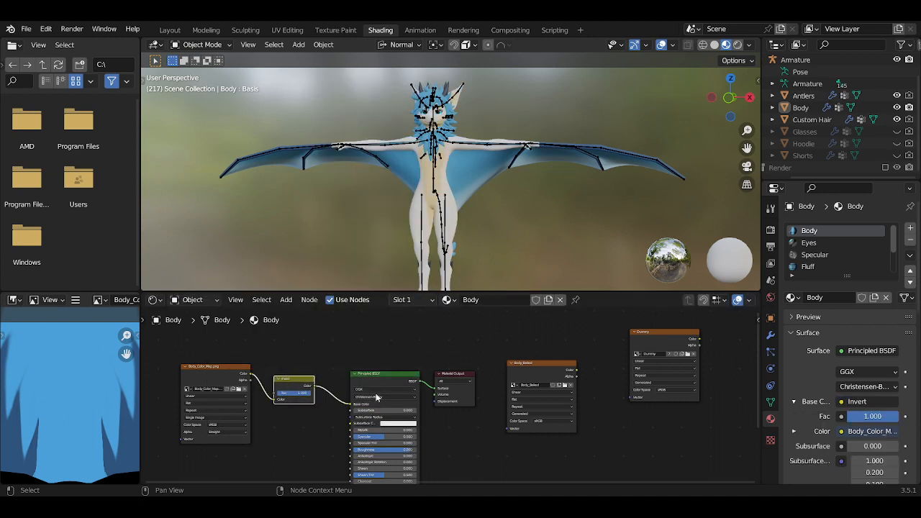
In the Texture Paint workspace, ensure Dummy is the active texture slot in the Body, Eyes, Fluff, Misc, Blush and Wings materials
{"action": "left_click", "coordinate": [771, 229]}
{"action": "left_click", "coordinate": [351, 31]}
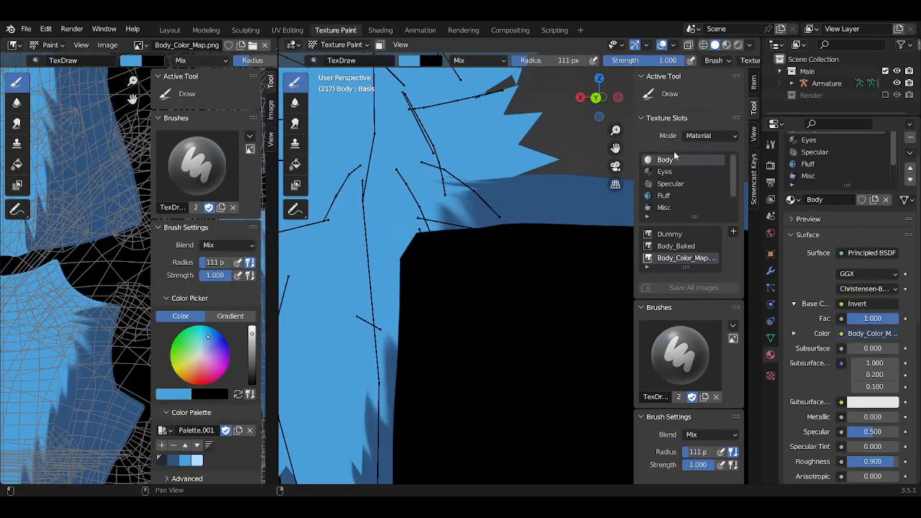
{"action": "left_click", "coordinate": [672, 234]}
{"action": "left_click", "coordinate": [664, 173]}
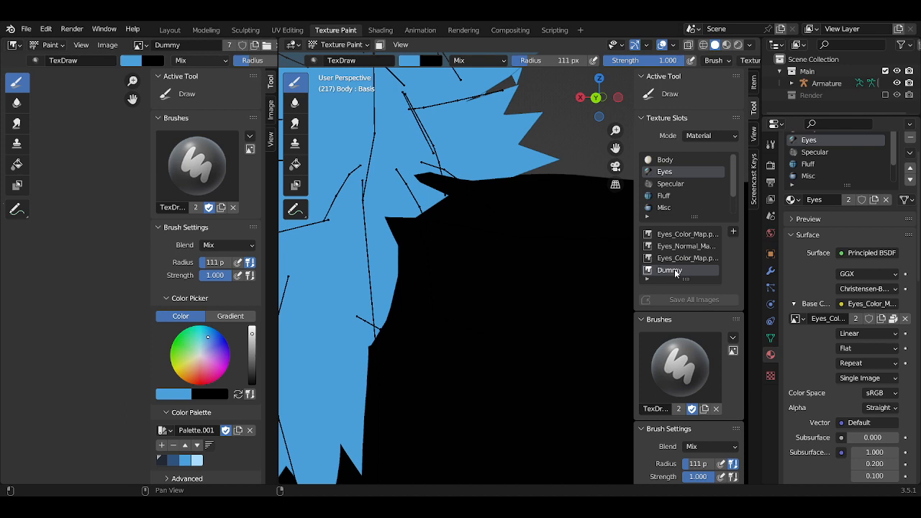
{"action": "left_click", "coordinate": [666, 195]}
{"action": "left_click", "coordinate": [668, 250]}
{"action": "left_click", "coordinate": [664, 207]}
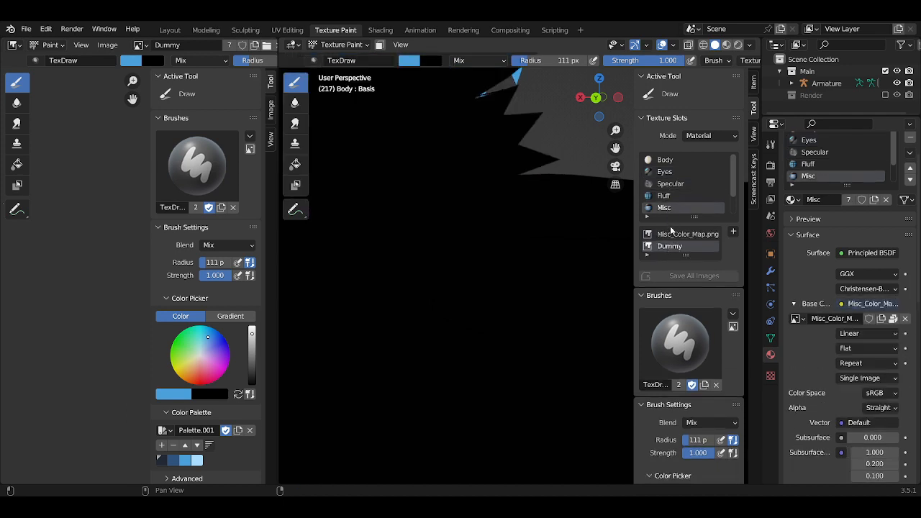
{"action": "left_click", "coordinate": [670, 246]}
{"action": "scroll", "coordinate": [670, 200], "scroll_direction": "down", "scroll_amount": 2}
{"action": "left_click", "coordinate": [669, 197]}
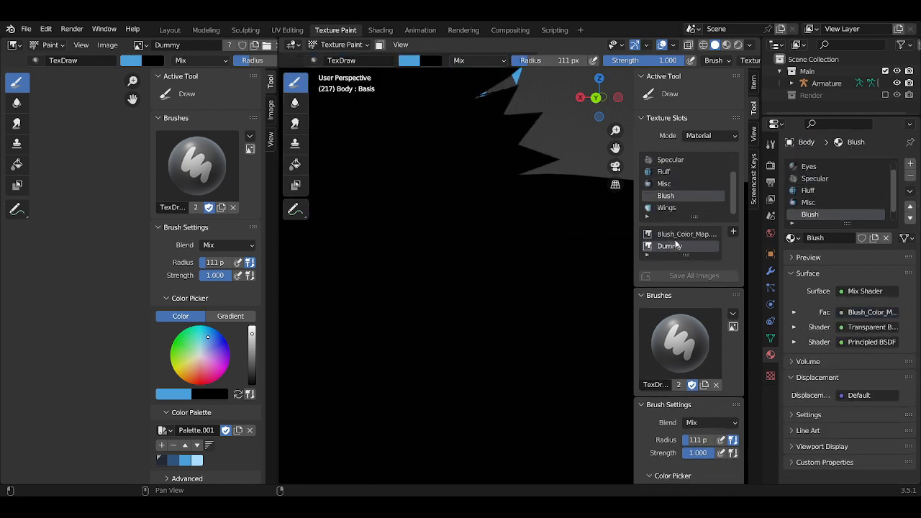
{"action": "left_click", "coordinate": [668, 208]}
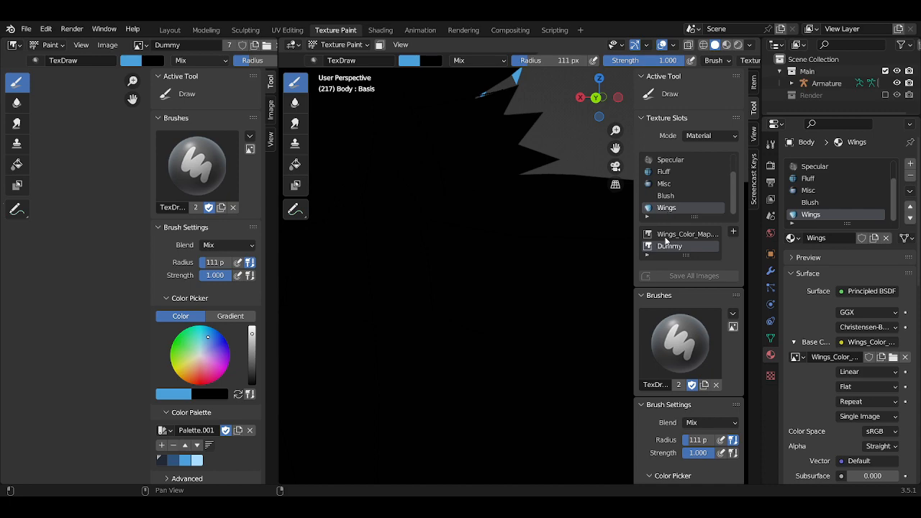
Return to the Body material in the Shading workspace and make the Body_Baked image node active
{"action": "left_click", "coordinate": [382, 30]}
{"action": "left_click", "coordinate": [413, 300]}
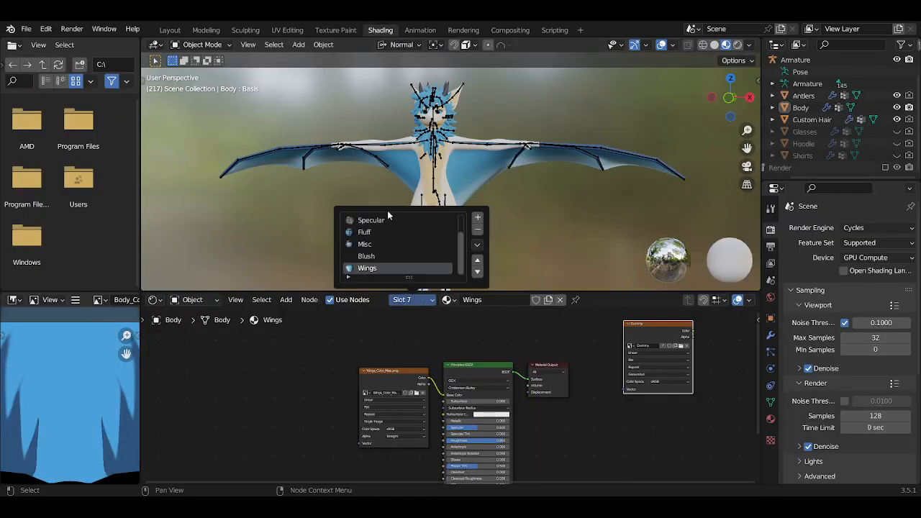
{"action": "scroll", "coordinate": [387, 216], "scroll_direction": "up", "scroll_amount": 2}
{"action": "left_click", "coordinate": [368, 219]}
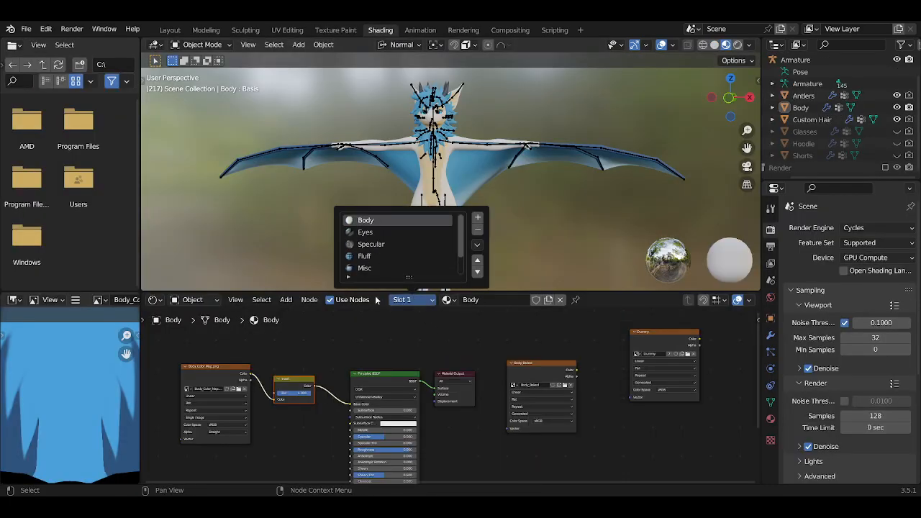
{"action": "left_click", "coordinate": [514, 375]}
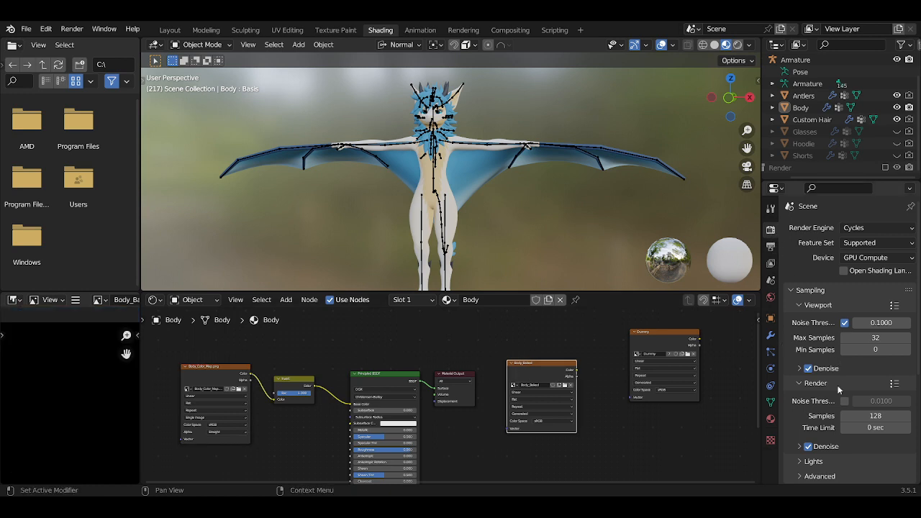
Disable render denoising and set the render samples to 1
{"action": "left_click", "coordinate": [809, 447]}
{"action": "double_click", "coordinate": [875, 416]}
{"action": "type", "text": "1"}
{"action": "key", "text": "Return"}
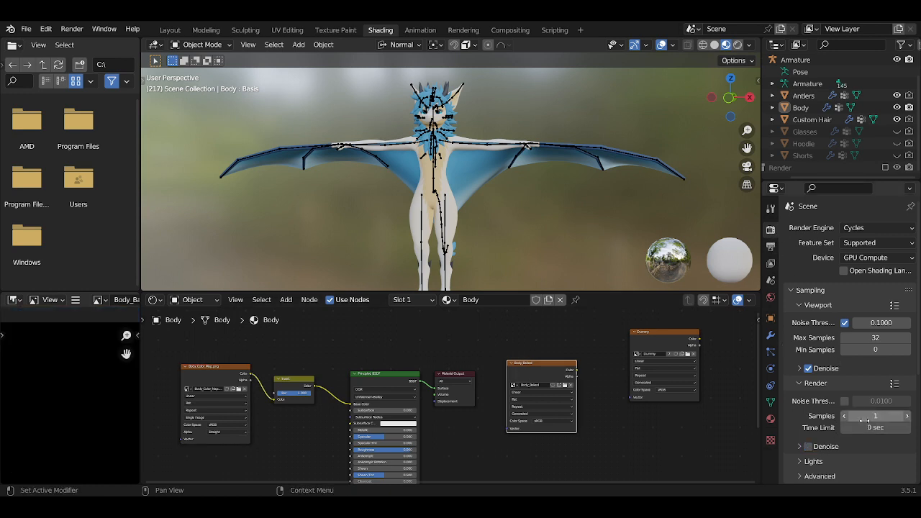
Set the bake type to Diffuse with the Direct and Indirect contributions disabled, and set the margin type to Extend
{"action": "scroll", "coordinate": [825, 412], "scroll_direction": "down", "scroll_amount": 3}
{"action": "scroll", "coordinate": [825, 412], "scroll_direction": "down", "scroll_amount": 3}
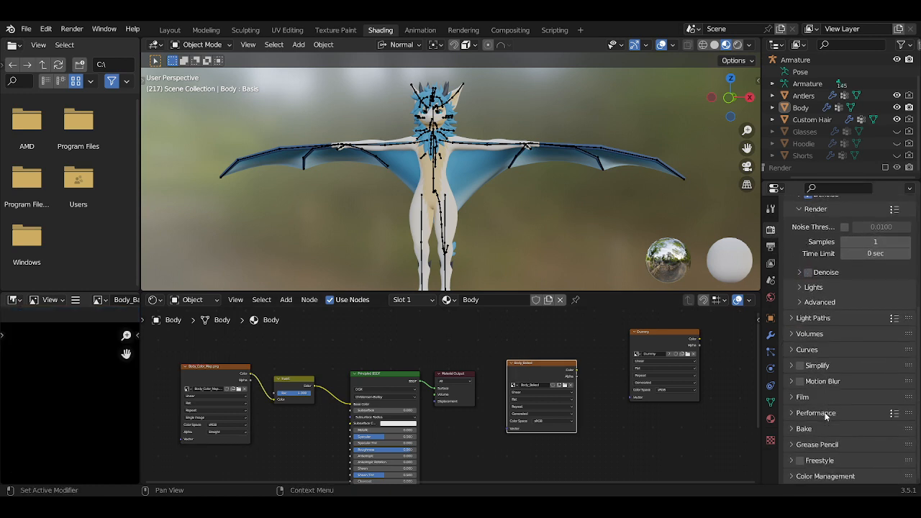
{"action": "left_click", "coordinate": [791, 430]}
{"action": "scroll", "coordinate": [816, 436], "scroll_direction": "down", "scroll_amount": 4}
{"action": "left_click", "coordinate": [852, 364]}
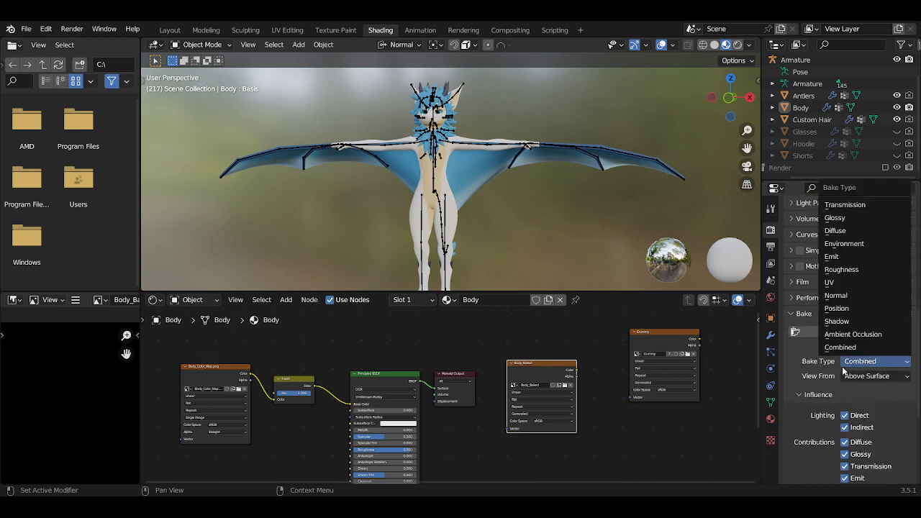
{"action": "left_click", "coordinate": [836, 230]}
{"action": "left_click_drag", "start_coordinate": [846, 416], "coordinate": [842, 427]}
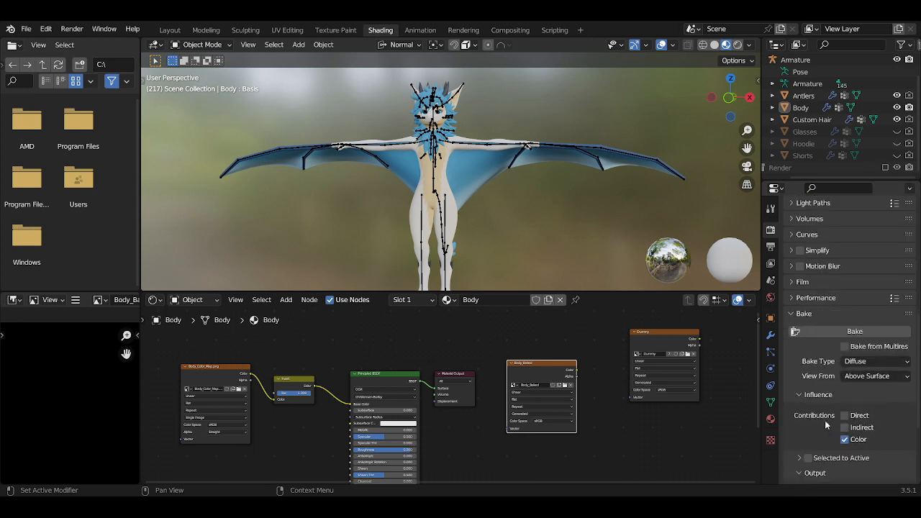
{"action": "scroll", "coordinate": [810, 415], "scroll_direction": "down", "scroll_amount": 4}
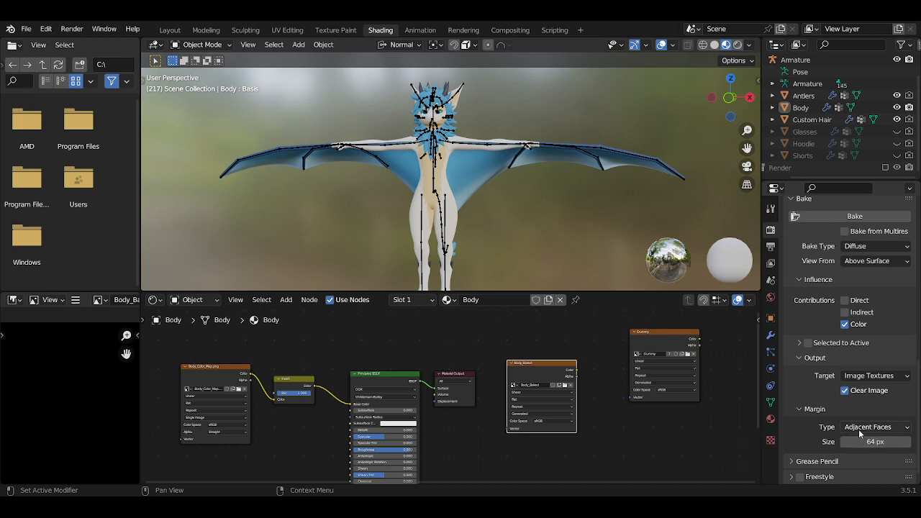
{"action": "left_click", "coordinate": [858, 429]}
{"action": "left_click", "coordinate": [859, 456]}
Select the Body object, bake its material, and display the Body_Baked image
{"action": "left_click", "coordinate": [800, 108]}
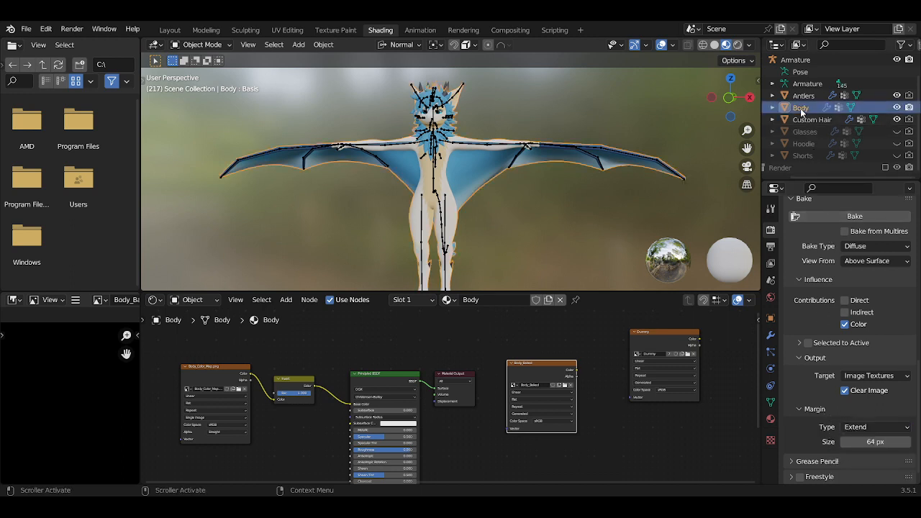
{"action": "left_click", "coordinate": [822, 218]}
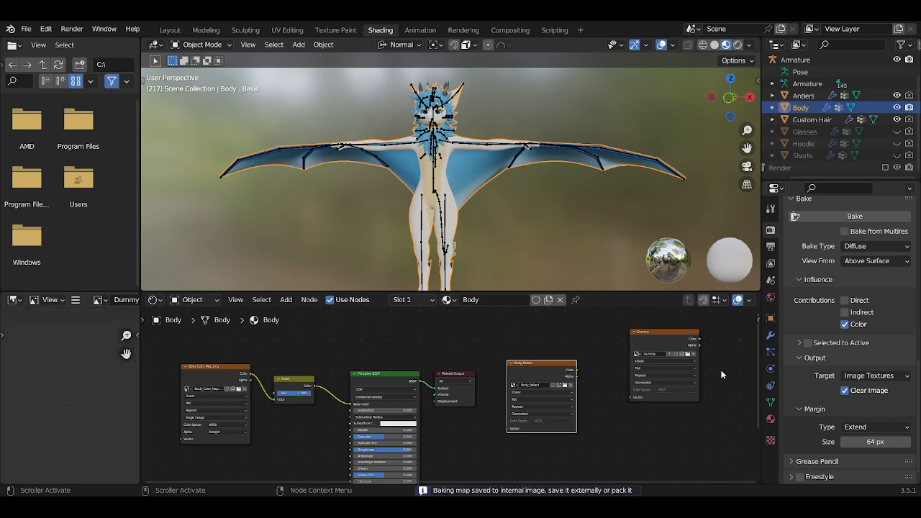
{"action": "left_click", "coordinate": [228, 377]}
{"action": "left_click", "coordinate": [539, 381]}
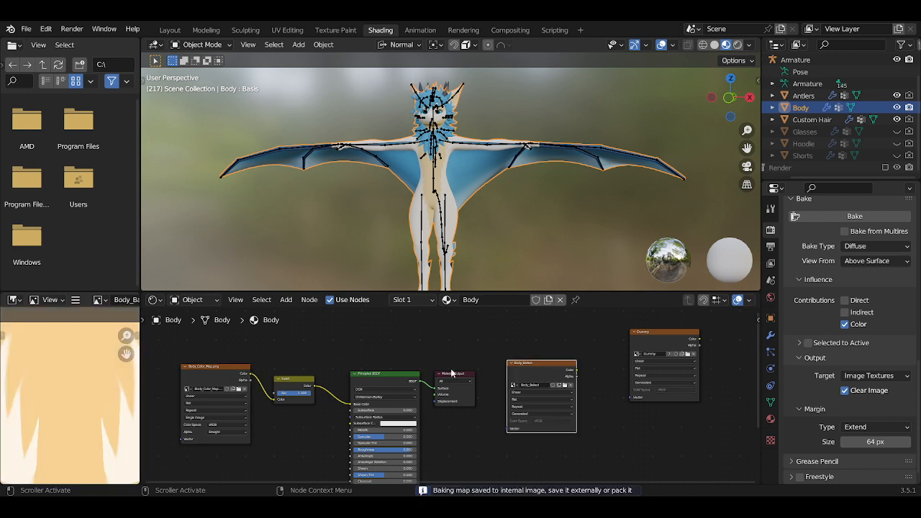
Save the baked Body_Baked image to an external file
{"action": "left_click", "coordinate": [75, 301]}
{"action": "mouse_move", "coordinate": [94, 325]}
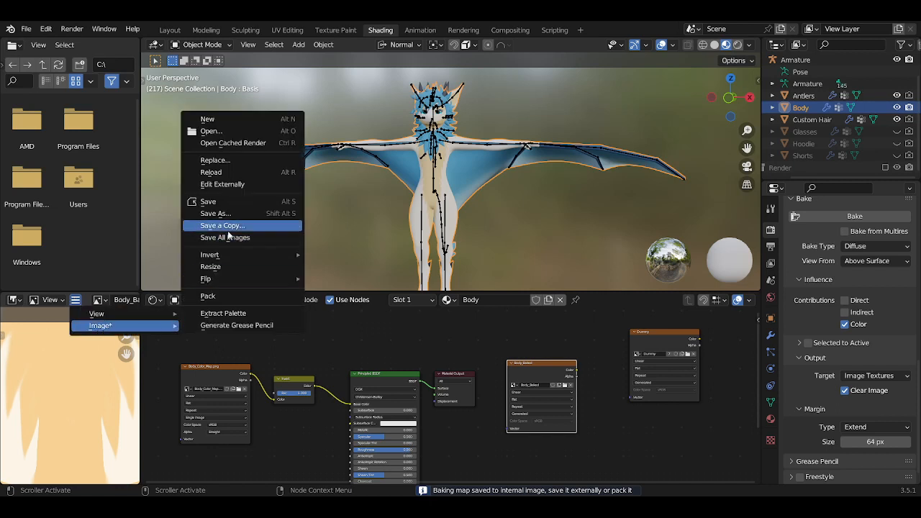
{"action": "left_click", "coordinate": [270, 224]}
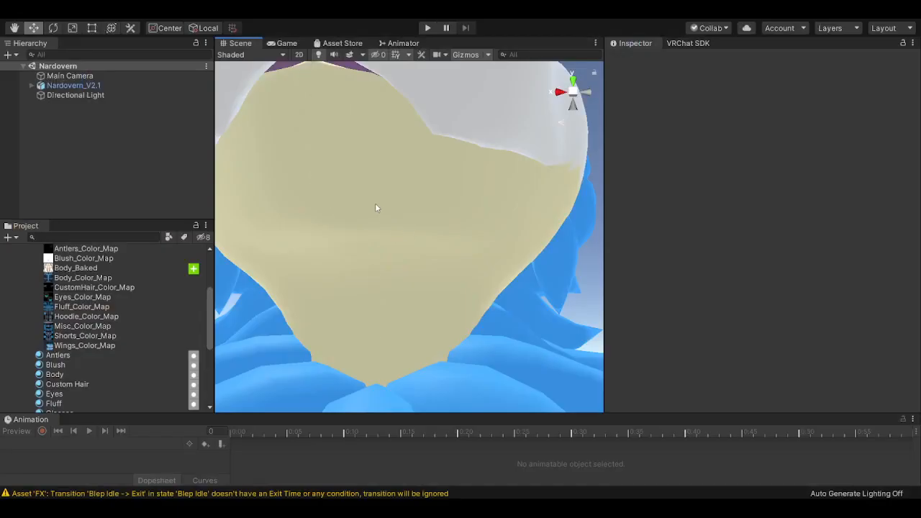
Switch to Unity and examine the body texture on the avatar's chin, face and torso from several angles
{"action": "middle_click_drag", "start_coordinate": [375, 203], "coordinate": [384, 205]}
{"action": "left_click_drag", "start_coordinate": [409, 226], "coordinate": [413, 206], "text": "alt"}
{"action": "left_click_drag", "start_coordinate": [422, 244], "coordinate": [420, 263], "text": "alt"}
{"action": "scroll", "coordinate": [418, 258], "scroll_direction": "down", "scroll_amount": 3}
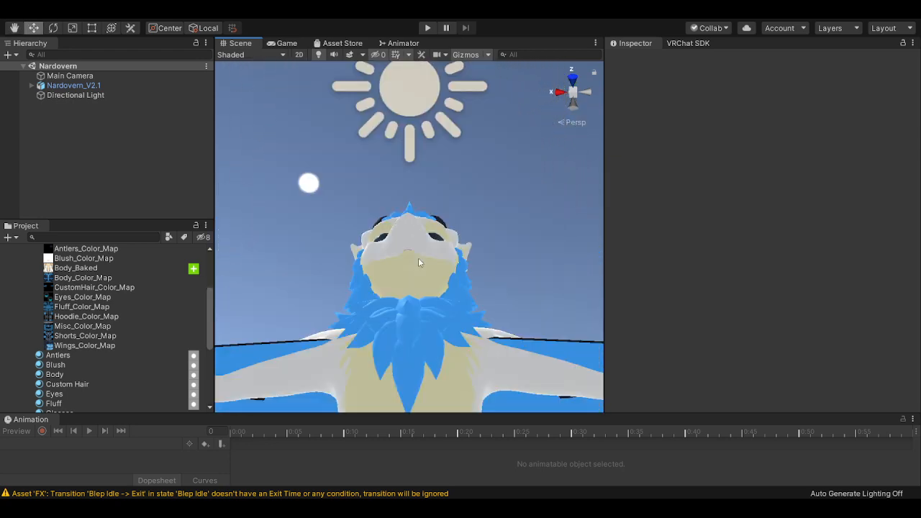
{"action": "scroll", "coordinate": [418, 258], "scroll_direction": "up", "scroll_amount": 3}
{"action": "scroll", "coordinate": [417, 257], "scroll_direction": "down", "scroll_amount": 3}
{"action": "left_click_drag", "start_coordinate": [425, 261], "coordinate": [419, 281], "text": "alt"}
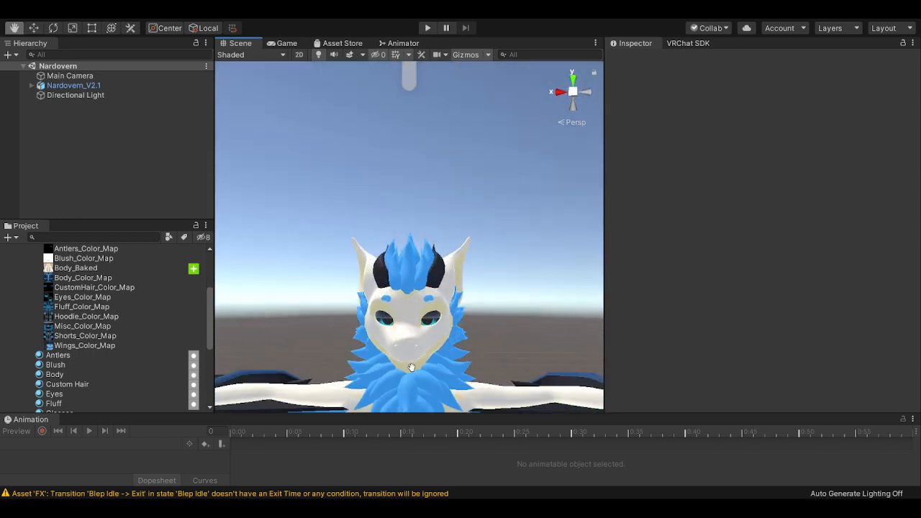
{"action": "mouse_move", "coordinate": [417, 259]}
{"action": "middle_mouse_down"}
{"action": "mouse_move", "coordinate": [416, 293]}
{"action": "mouse_move", "coordinate": [415, 256]}
{"action": "middle_mouse_up"}
{"action": "left_click_drag", "start_coordinate": [415, 256], "coordinate": [415, 193], "text": "alt"}
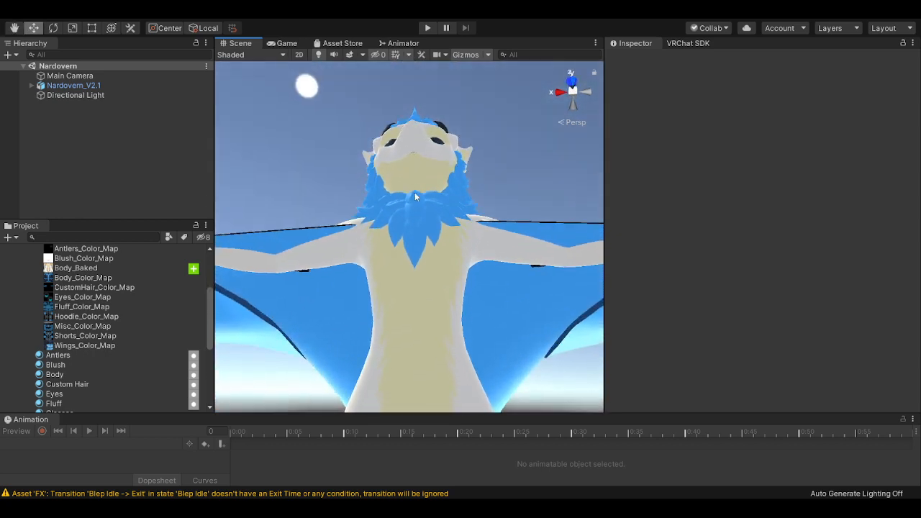
{"action": "middle_click_drag", "start_coordinate": [414, 192], "coordinate": [411, 238]}
{"action": "scroll", "coordinate": [412, 239], "scroll_direction": "up", "scroll_amount": 3}
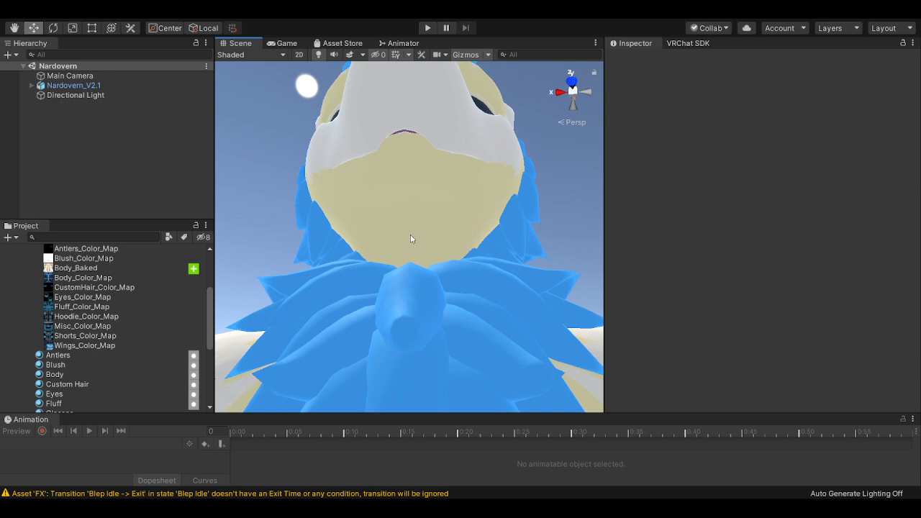
{"action": "left_click_drag", "start_coordinate": [431, 247], "coordinate": [449, 354], "text": "alt"}
{"action": "scroll", "coordinate": [439, 292], "scroll_direction": "down", "scroll_amount": 5}
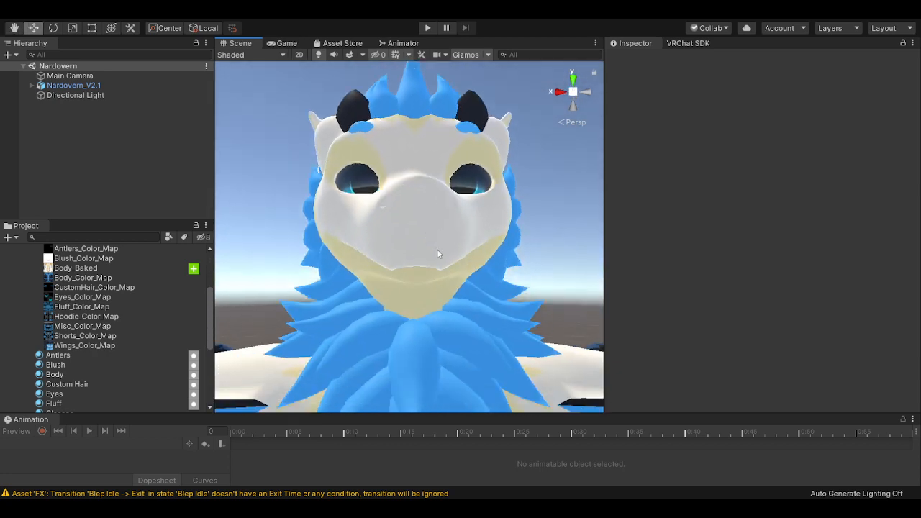
{"action": "left_click_drag", "start_coordinate": [421, 248], "coordinate": [374, 313]}
{"action": "left_click_drag", "start_coordinate": [396, 257], "coordinate": [525, 408], "text": "alt"}
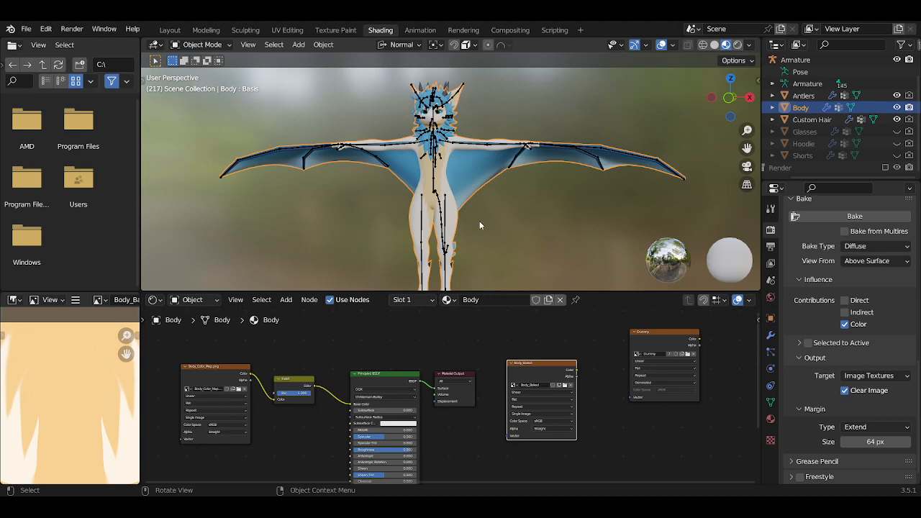
Switch back to Blender and examine the Body_Baked image in a maximized view, from the head islands down to the legs
{"action": "middle_click_drag", "start_coordinate": [117, 355], "coordinate": [98, 423]}
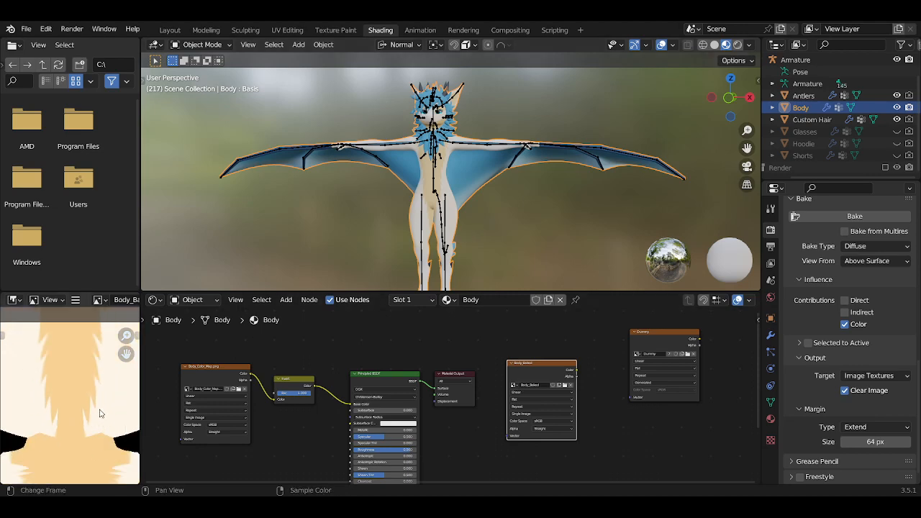
{"action": "key", "text": "ctrl+space"}
{"action": "middle_click_drag", "start_coordinate": [234, 336], "coordinate": [318, 432]}
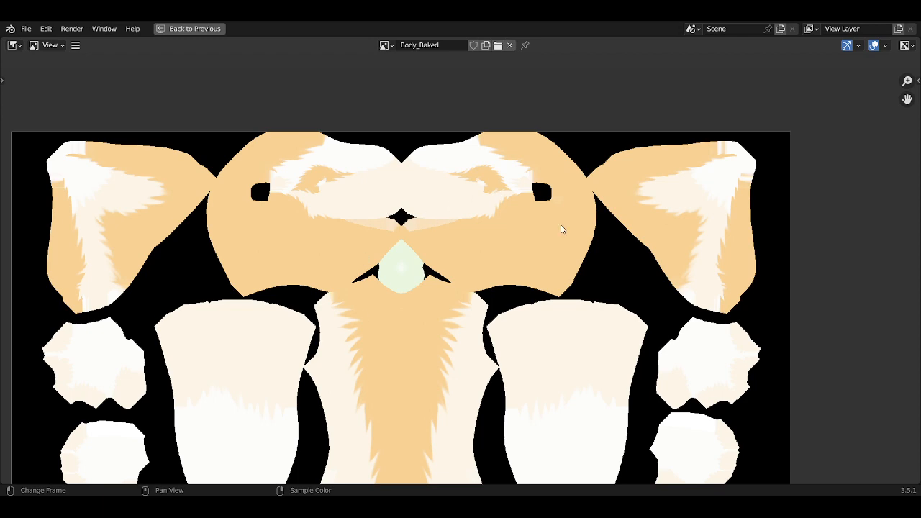
{"action": "middle_click_drag", "start_coordinate": [562, 229], "coordinate": [421, 234]}
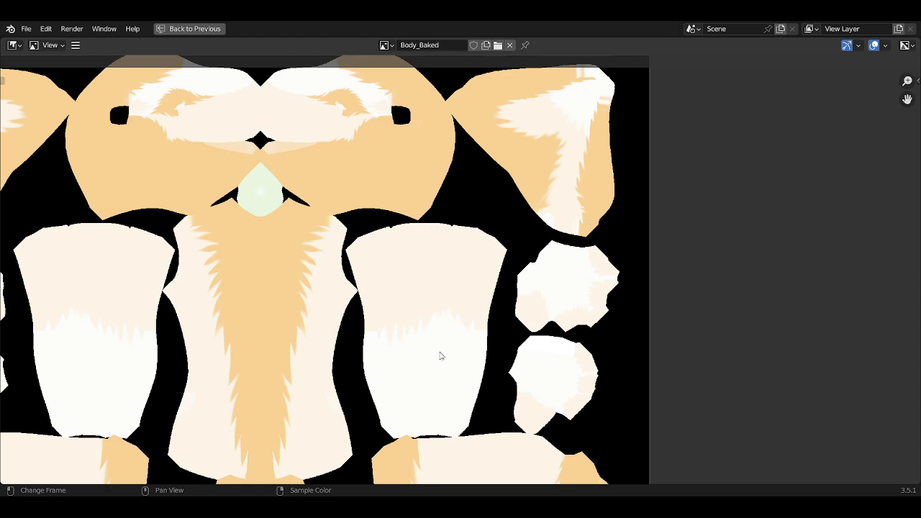
{"action": "middle_click_drag", "start_coordinate": [440, 353], "coordinate": [437, 259]}
{"action": "middle_click_drag", "start_coordinate": [496, 294], "coordinate": [487, 333]}
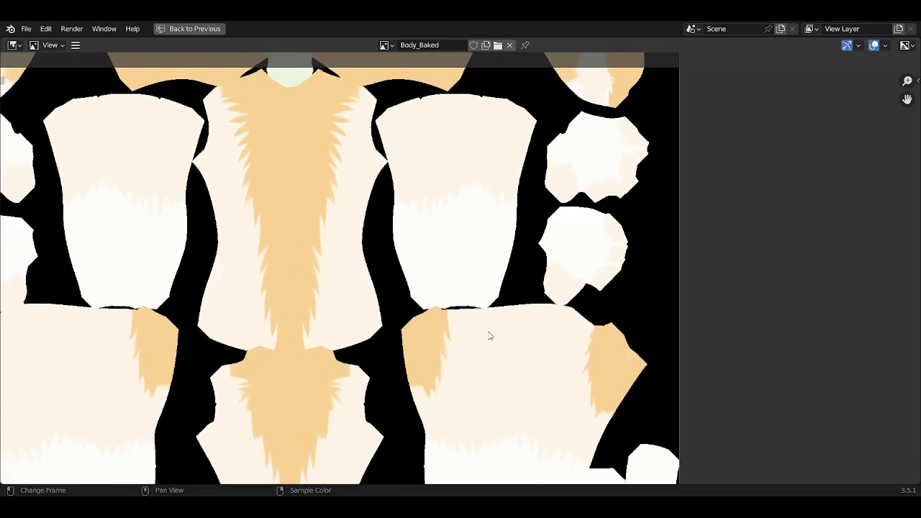
{"action": "key", "text": "ctrl+space"}
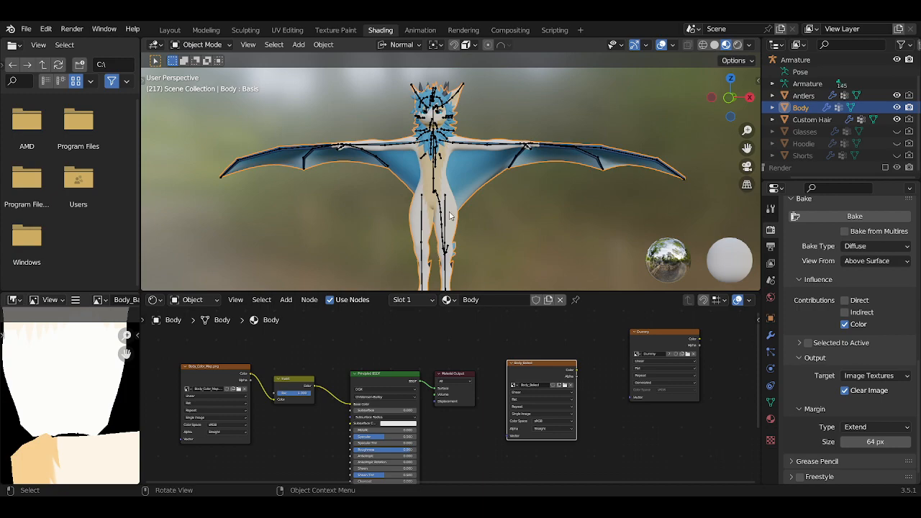
Remove the Invert node while keeping Body_Color_Map.png linked to the Principled BSDF, and move the texture node closer to the shader
{"action": "mouse_move", "coordinate": [450, 215]}
{"action": "middle_mouse_down"}
{"action": "mouse_move", "coordinate": [468, 216]}
{"action": "mouse_move", "coordinate": [483, 195]}
{"action": "mouse_move", "coordinate": [473, 206]}
{"action": "mouse_move", "coordinate": [422, 172]}
{"action": "mouse_move", "coordinate": [363, 194]}
{"action": "mouse_move", "coordinate": [468, 210]}
{"action": "mouse_move", "coordinate": [466, 223]}
{"action": "middle_mouse_up"}
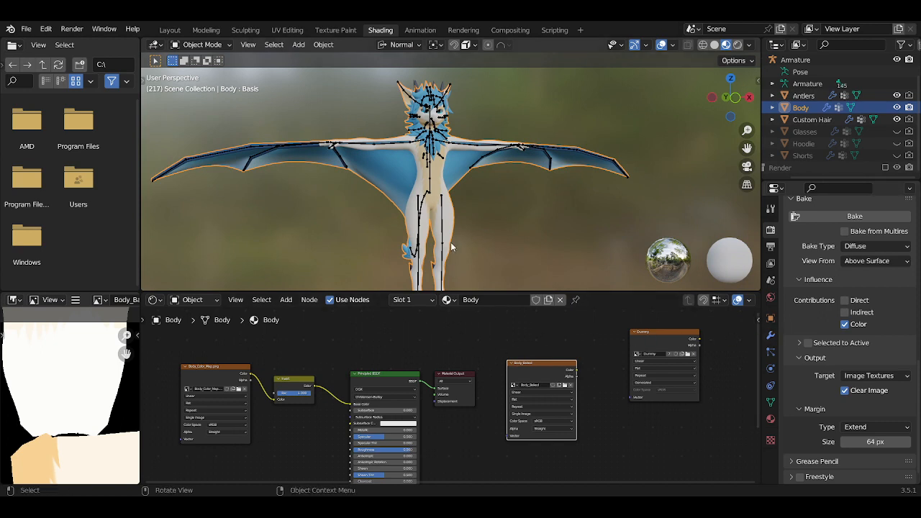
{"action": "middle_click_drag", "start_coordinate": [363, 347], "coordinate": [419, 346]}
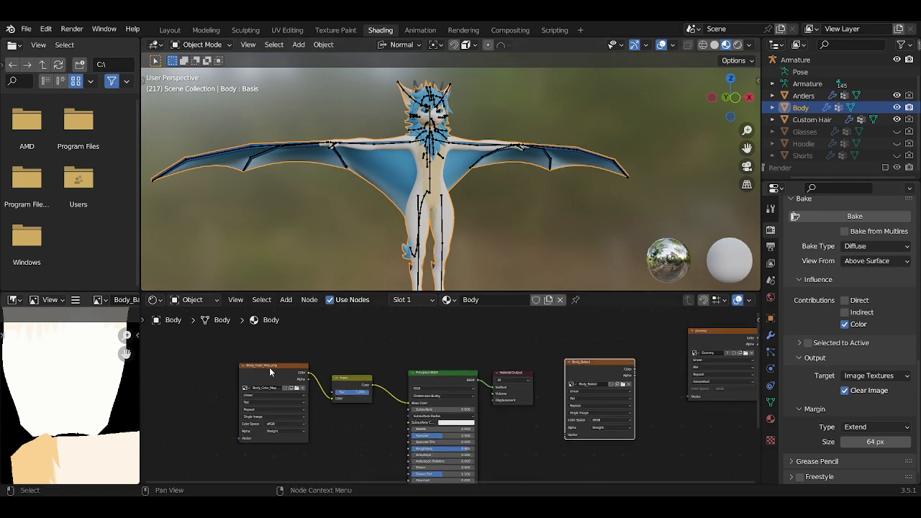
{"action": "left_click_drag", "start_coordinate": [269, 371], "coordinate": [246, 371]}
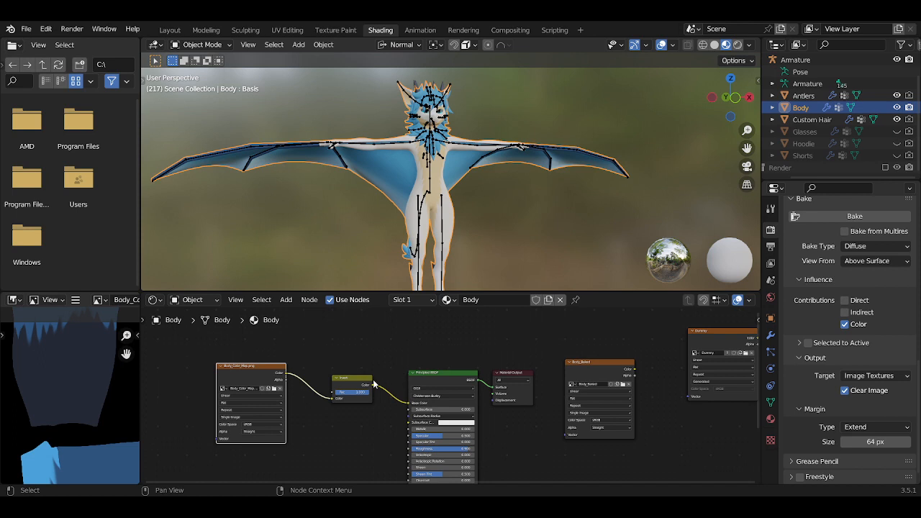
{"action": "left_click_drag", "start_coordinate": [347, 380], "coordinate": [350, 377]}
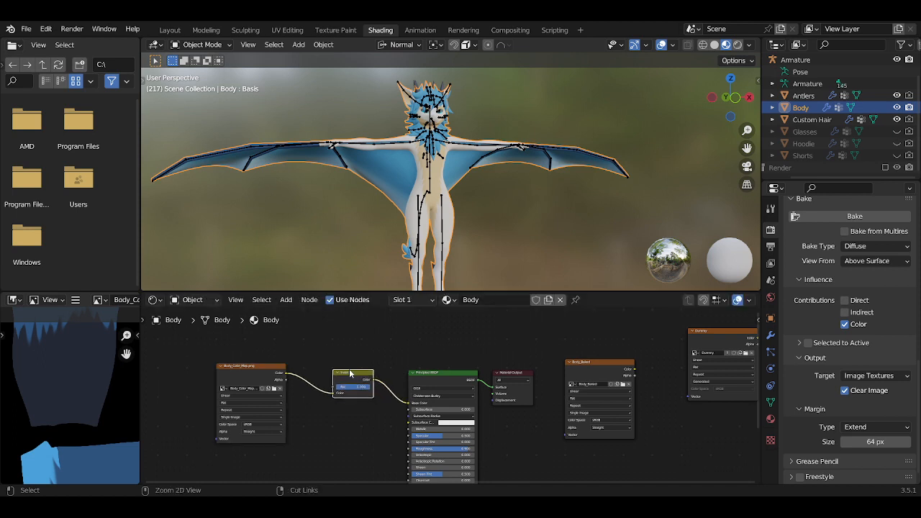
{"action": "key", "text": "ctrl+x"}
{"action": "key", "text": "g"}
{"action": "left_click", "coordinate": [376, 375]}
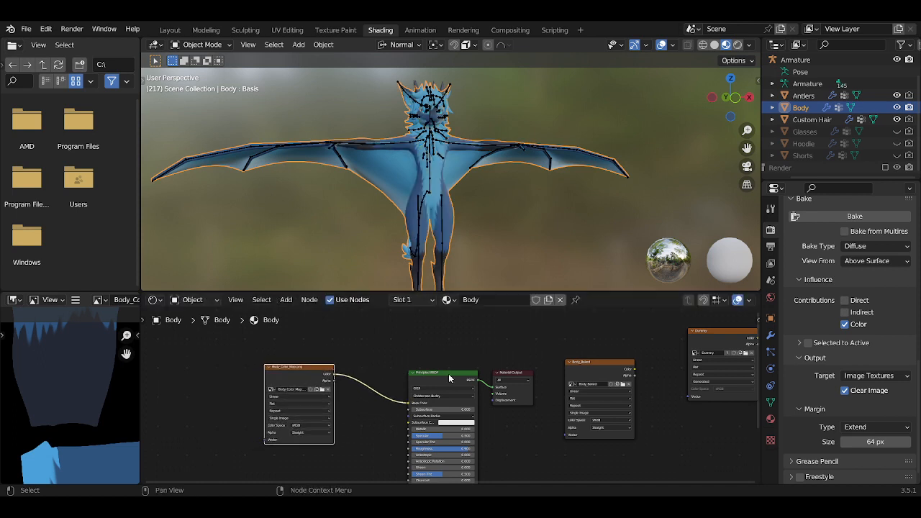
{"action": "scroll", "coordinate": [474, 424], "scroll_direction": "down", "scroll_amount": 2}
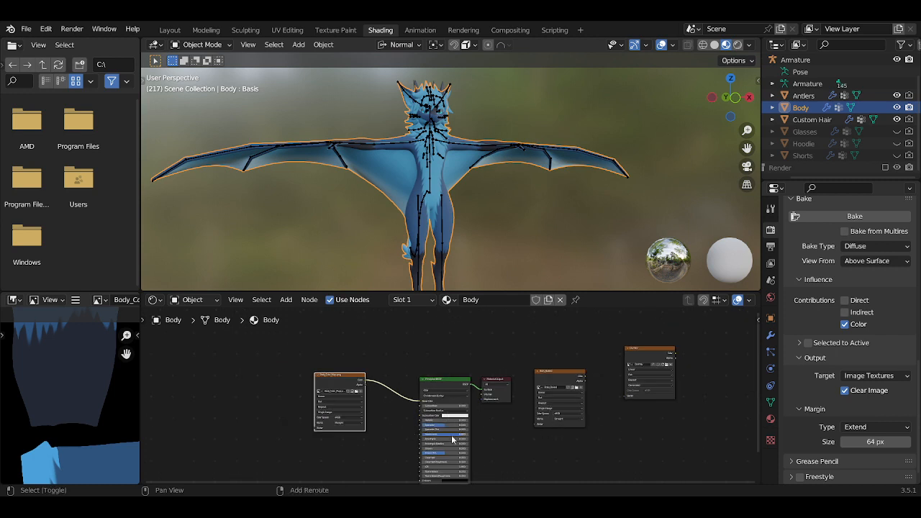
{"action": "middle_click_drag", "start_coordinate": [338, 432], "coordinate": [370, 381]}
{"action": "key", "text": "shift+a"}
{"action": "mouse_move", "coordinate": [353, 434]}
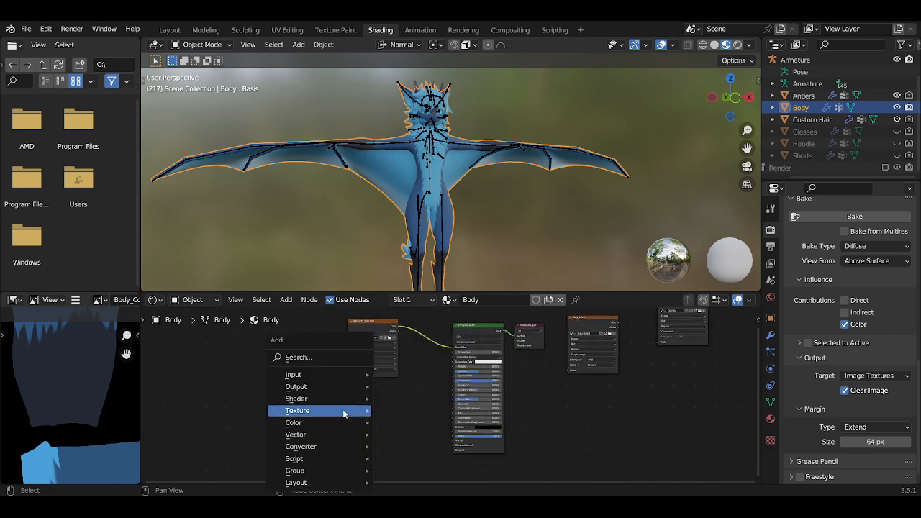
{"action": "mouse_move", "coordinate": [342, 410]}
{"action": "left_click", "coordinate": [432, 312]}
{"action": "left_click", "coordinate": [321, 411]}
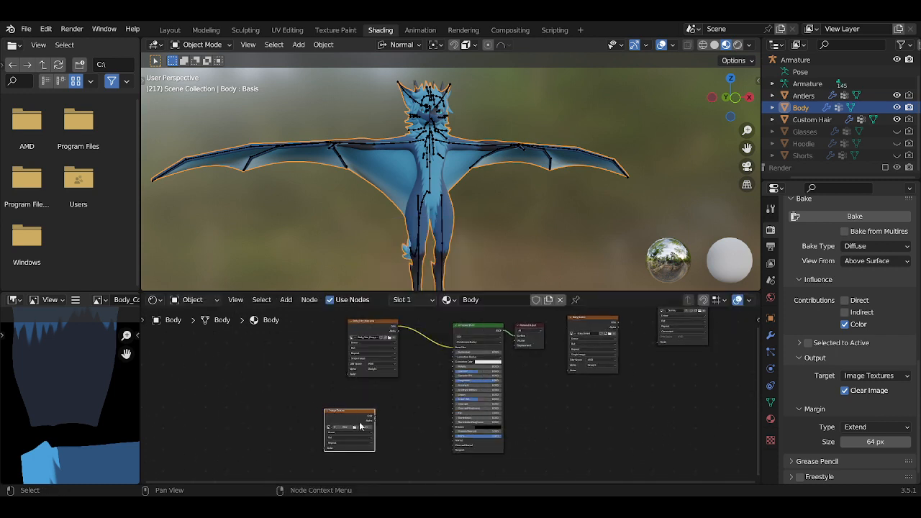
{"action": "scroll", "coordinate": [365, 430], "scroll_direction": "up", "scroll_amount": 3}
{"action": "left_click_drag", "start_coordinate": [313, 417], "coordinate": [345, 411]}
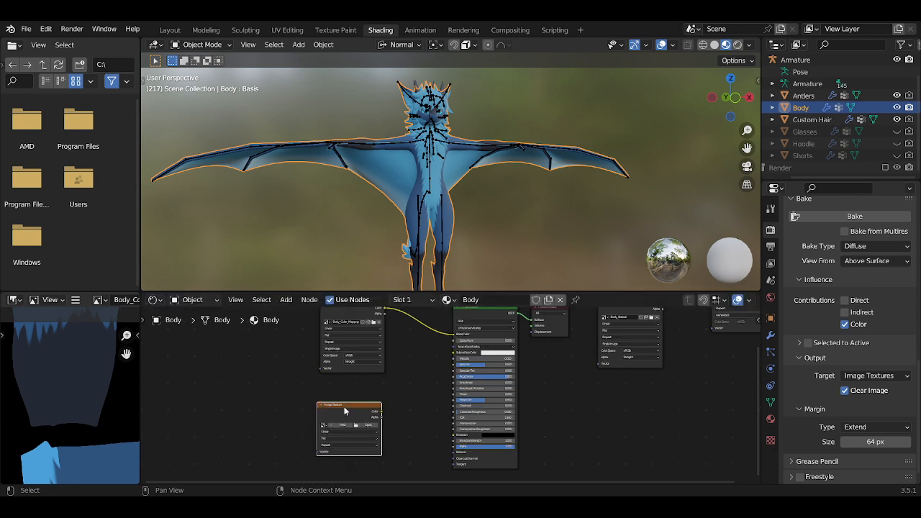
{"action": "key", "text": "x"}
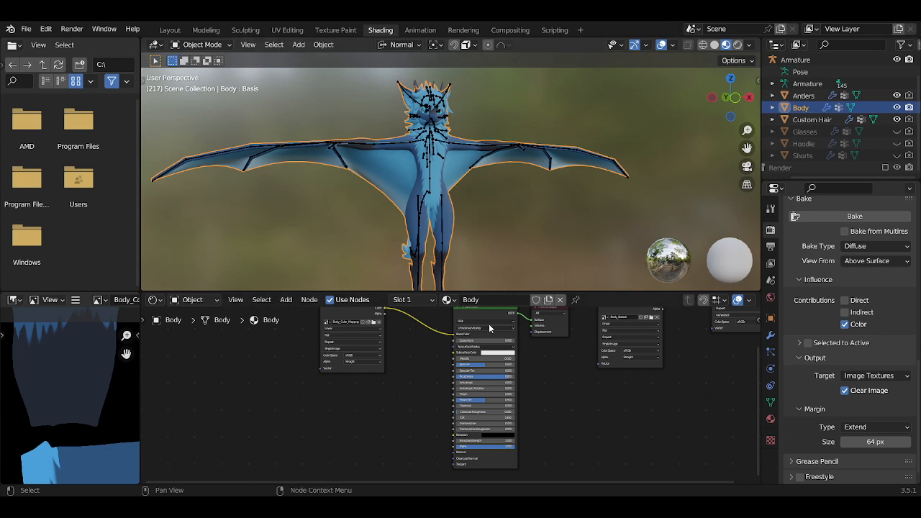
Open the Eyes material in the node editor and move the lower Eyes_Color_Map.png node down so it uncovers the Normal Map node
{"action": "left_click", "coordinate": [422, 300]}
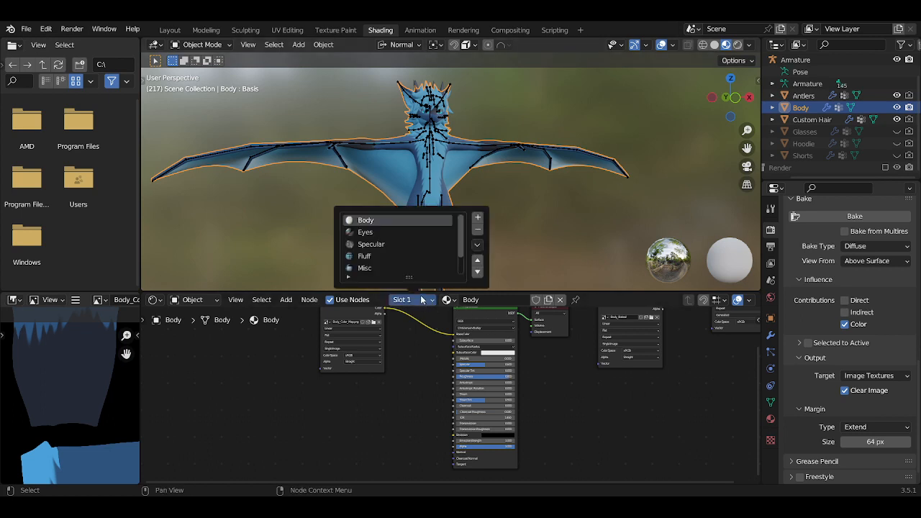
{"action": "left_click", "coordinate": [366, 234]}
{"action": "key", "text": "ctrl+space"}
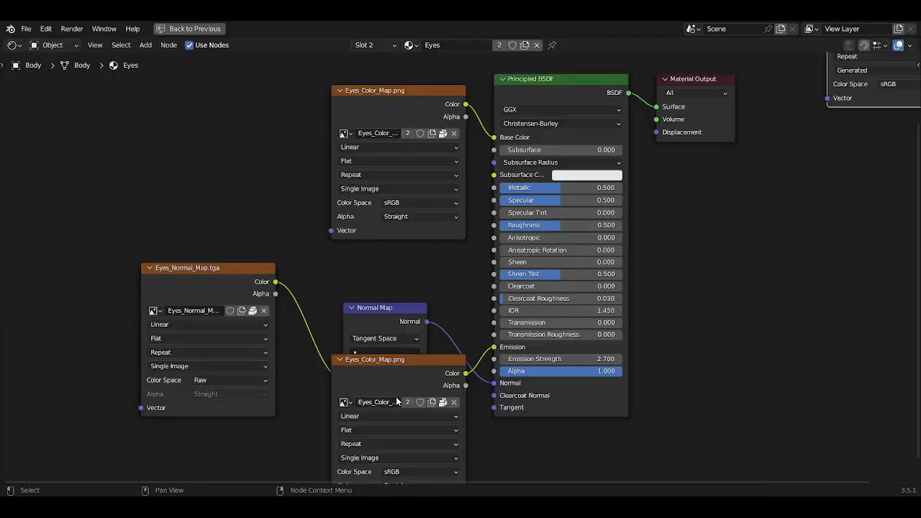
{"action": "left_click_drag", "start_coordinate": [418, 373], "coordinate": [394, 421]}
{"action": "key", "text": "ctrl+space"}
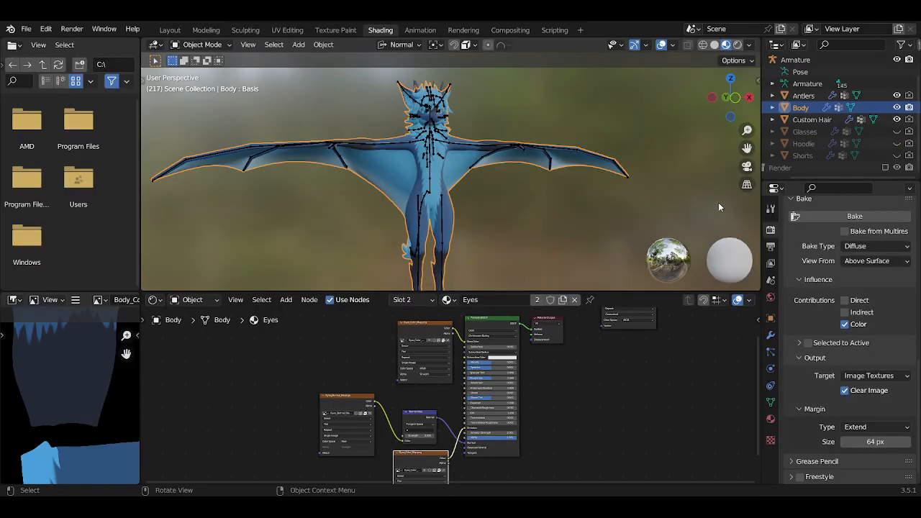
Set the world background strength to 0 and display the viewport in rendered shading
{"action": "left_click", "coordinate": [770, 301]}
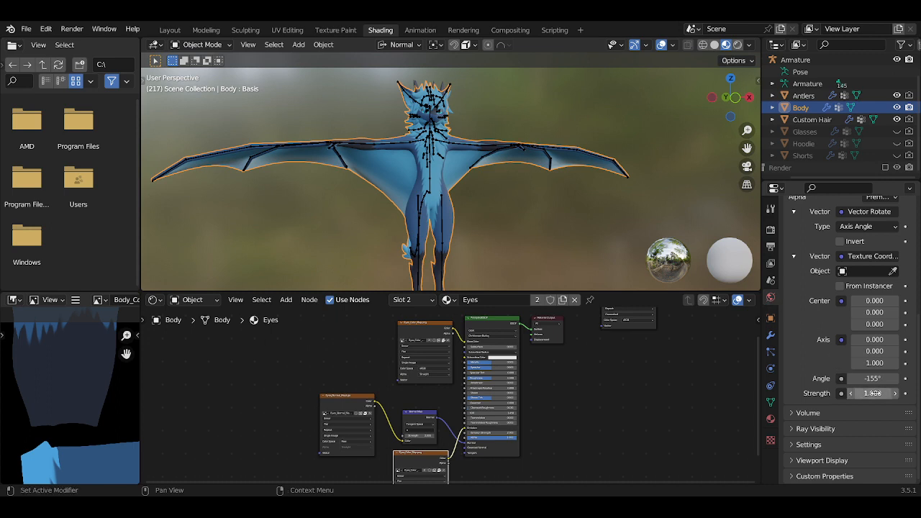
{"action": "left_click_drag", "start_coordinate": [872, 394], "coordinate": [864, 394]}
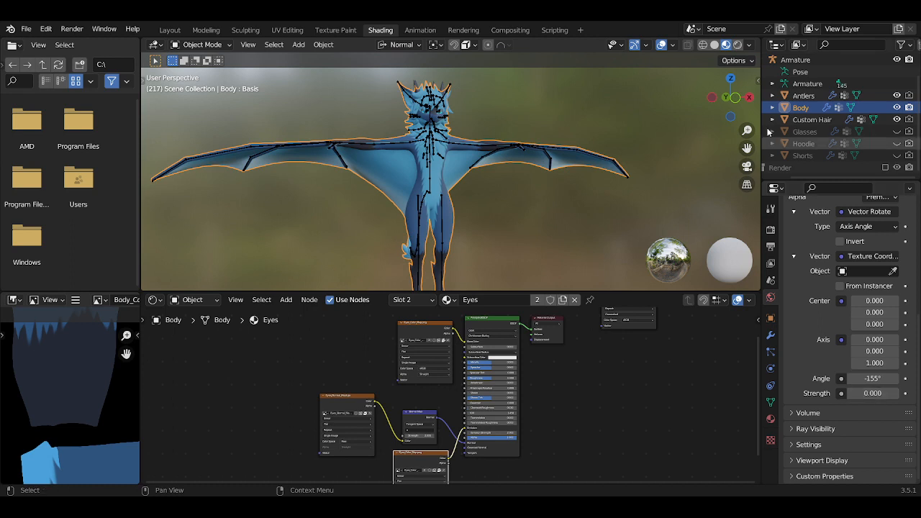
{"action": "left_click", "coordinate": [737, 45]}
Examine the emissive eyes and their glow on the surrounding face up close in a maximized viewport, starting from the front
{"action": "key", "text": "KP_1"}
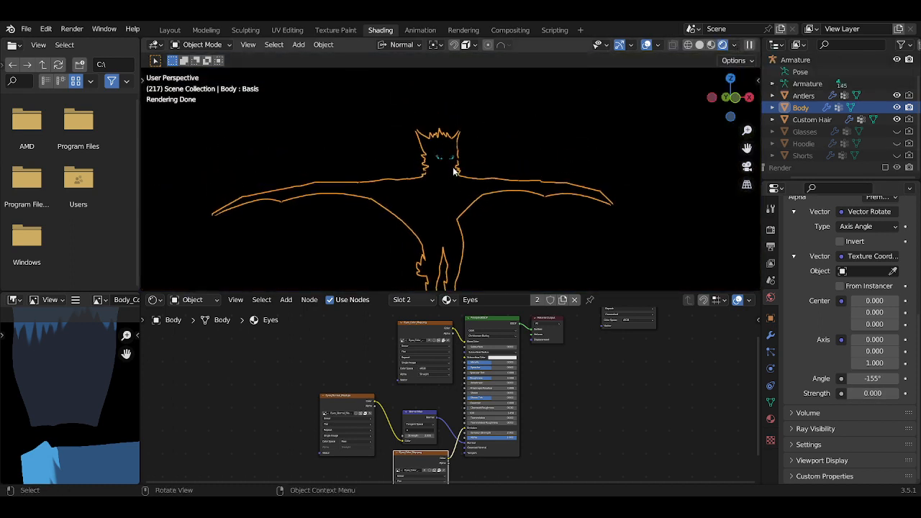
{"action": "scroll", "coordinate": [434, 156], "scroll_direction": "up", "scroll_amount": 5}
{"action": "scroll", "coordinate": [455, 163], "scroll_direction": "up", "scroll_amount": 2}
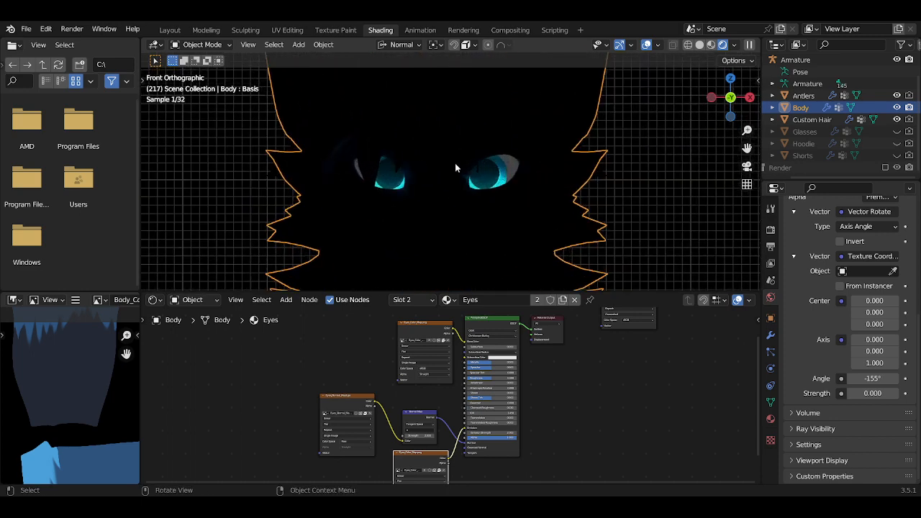
{"action": "mouse_move", "coordinate": [455, 163]}
{"action": "middle_mouse_down"}
{"action": "mouse_move", "coordinate": [439, 160]}
{"action": "mouse_move", "coordinate": [448, 169]}
{"action": "middle_mouse_up"}
{"action": "scroll", "coordinate": [447, 168], "scroll_direction": "up", "scroll_amount": 3}
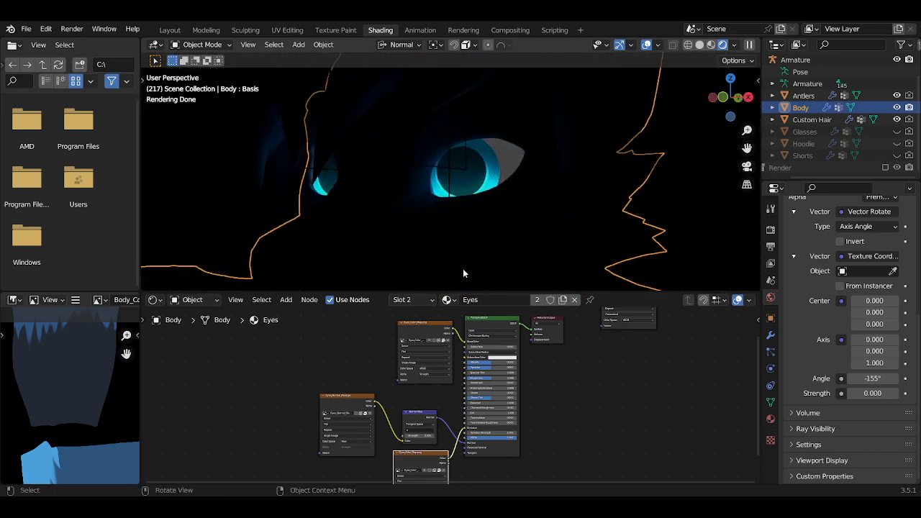
{"action": "key", "text": "ctrl+space"}
{"action": "middle_click_drag", "start_coordinate": [401, 296], "coordinate": [465, 234]}
{"action": "scroll", "coordinate": [473, 253], "scroll_direction": "up", "scroll_amount": 2}
{"action": "scroll", "coordinate": [462, 241], "scroll_direction": "up", "scroll_amount": 1}
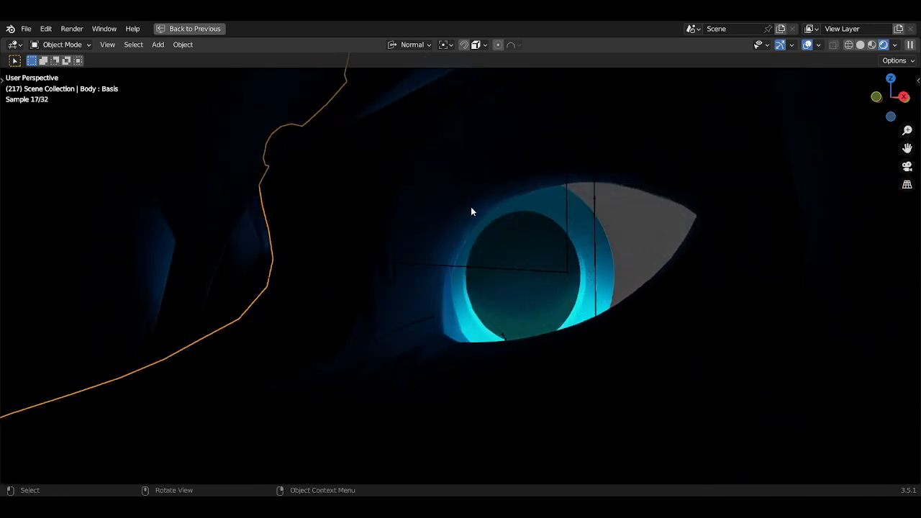
{"action": "middle_click_drag", "start_coordinate": [516, 204], "coordinate": [413, 242]}
{"action": "mouse_move", "coordinate": [437, 215]}
{"action": "middle_mouse_down"}
{"action": "mouse_move", "coordinate": [516, 221]}
{"action": "mouse_move", "coordinate": [449, 226]}
{"action": "mouse_move", "coordinate": [461, 226]}
{"action": "middle_mouse_up"}
Switch the viewport to material preview shading and enable Scene World lighting for it
{"action": "left_click", "coordinate": [872, 45]}
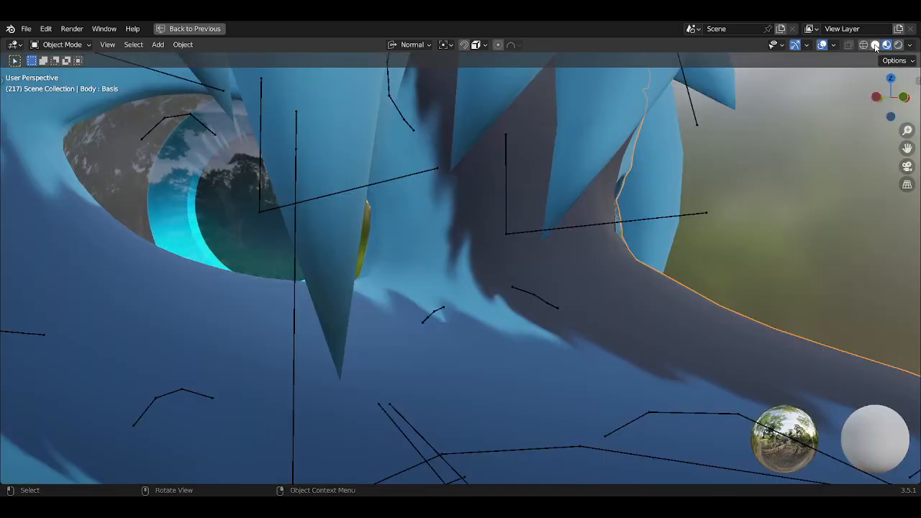
{"action": "scroll", "coordinate": [532, 250], "scroll_direction": "down", "scroll_amount": 4}
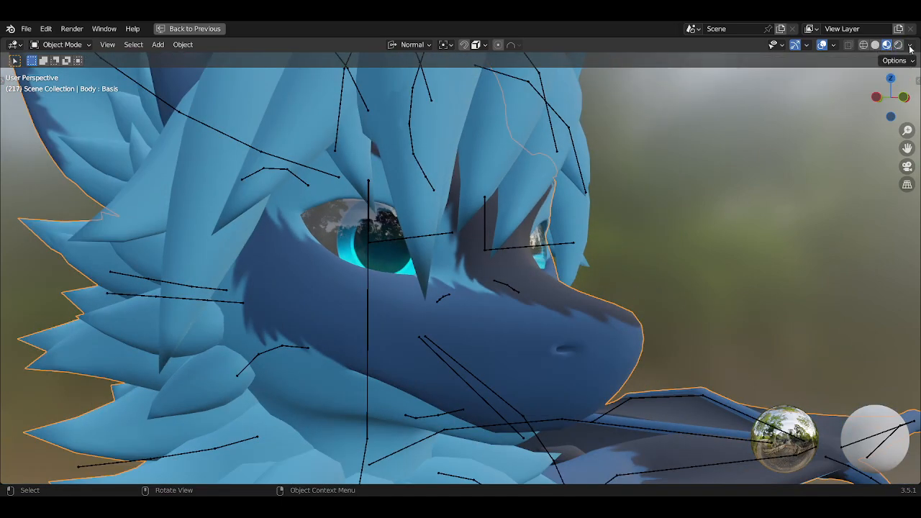
{"action": "left_click", "coordinate": [910, 46]}
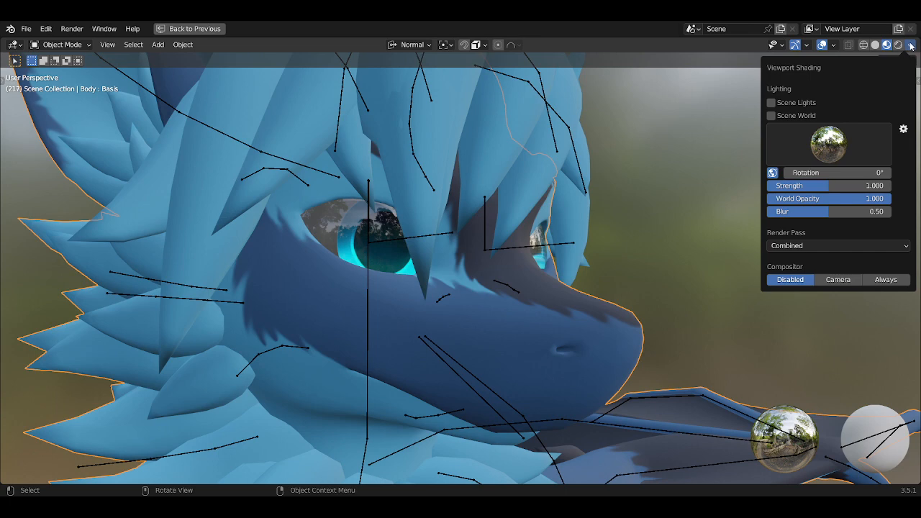
{"action": "left_click", "coordinate": [912, 45]}
{"action": "left_click", "coordinate": [911, 45]}
{"action": "left_click", "coordinate": [772, 116]}
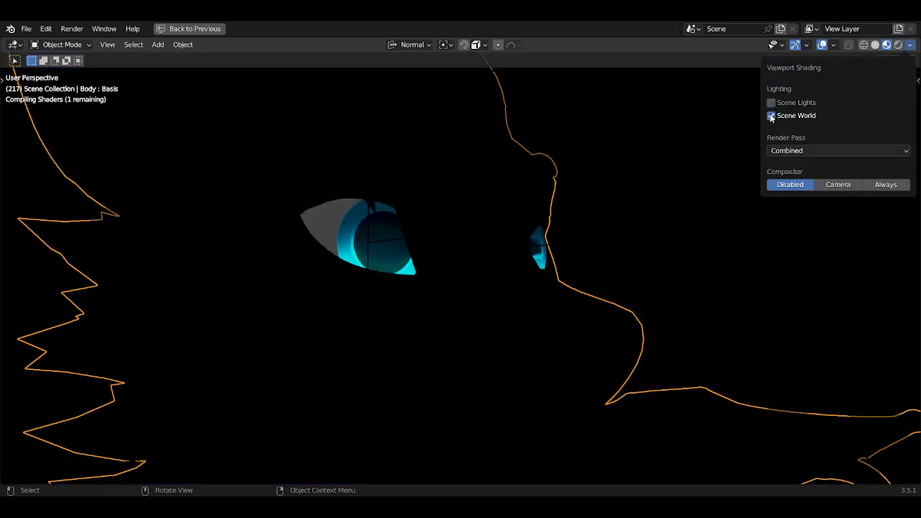
Examine the eye from the other side in material preview, and return the viewport to rendered shading for comparison
{"action": "middle_click_drag", "start_coordinate": [505, 237], "coordinate": [442, 299]}
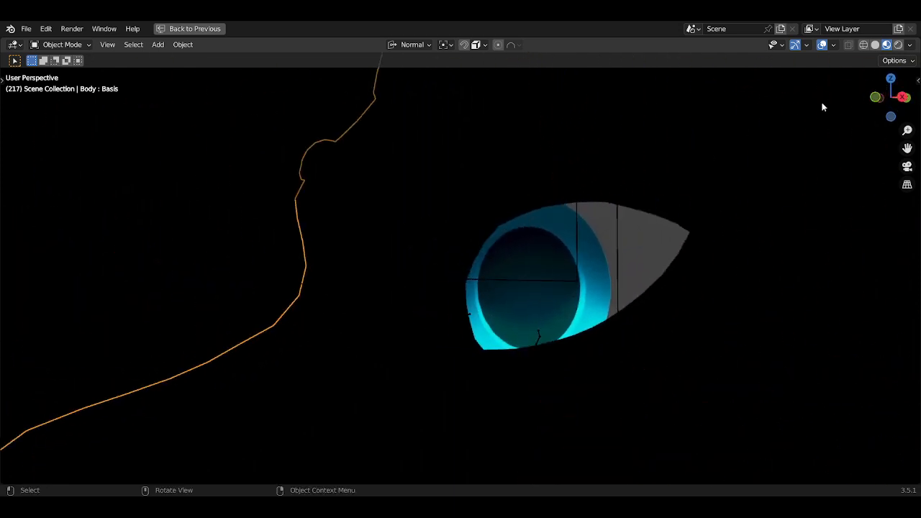
{"action": "left_click", "coordinate": [898, 45]}
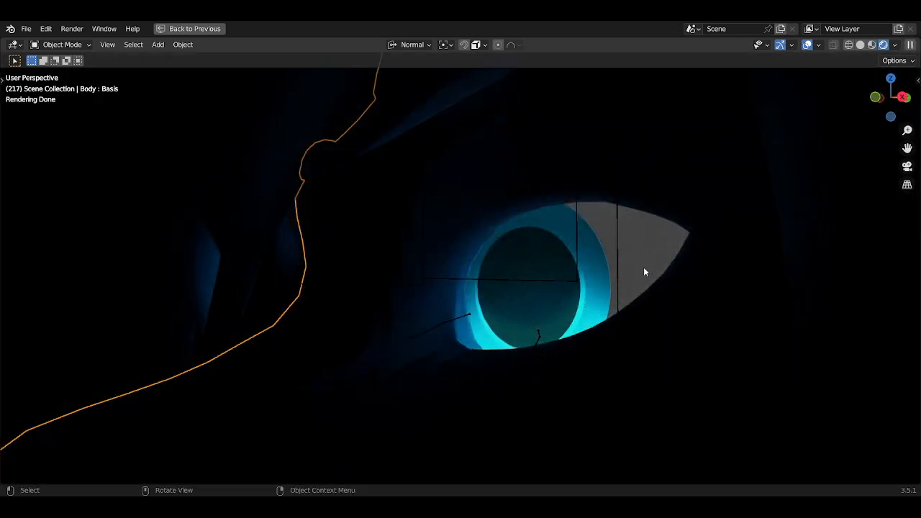
Examine the glowing eyes in the rendered view up close and from several angles
{"action": "middle_click_drag", "start_coordinate": [507, 214], "coordinate": [465, 232]}
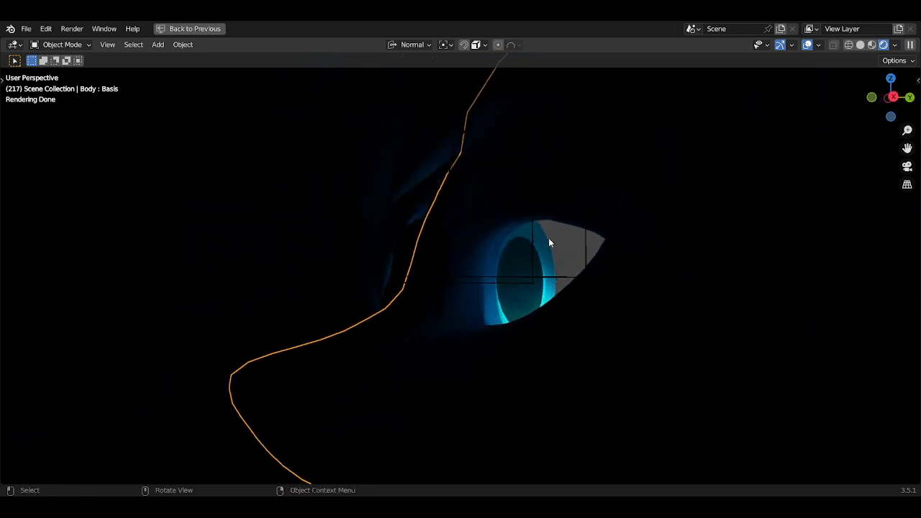
{"action": "middle_click_drag", "start_coordinate": [462, 246], "coordinate": [514, 275]}
{"action": "scroll", "coordinate": [435, 244], "scroll_direction": "down", "scroll_amount": 6}
{"action": "scroll", "coordinate": [465, 276], "scroll_direction": "up", "scroll_amount": 7}
{"action": "scroll", "coordinate": [432, 270], "scroll_direction": "up", "scroll_amount": 3}
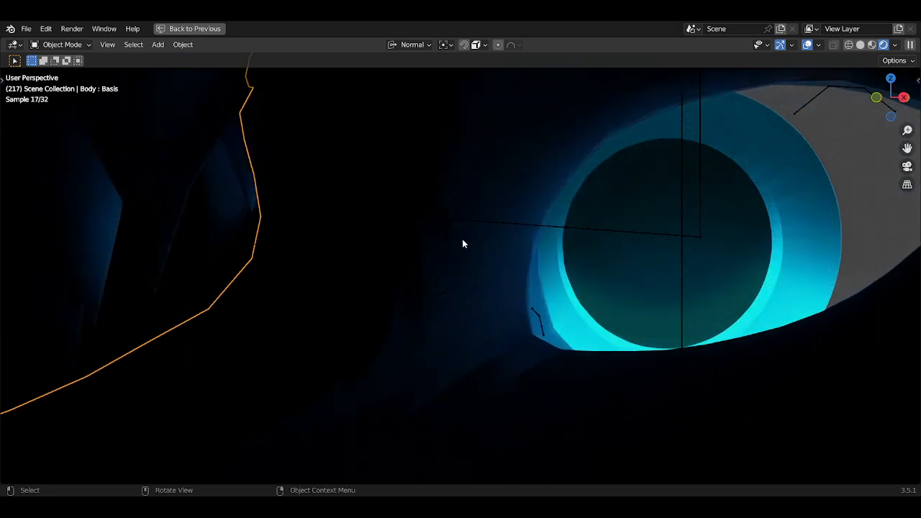
{"action": "scroll", "coordinate": [457, 255], "scroll_direction": "down", "scroll_amount": 3}
{"action": "middle_click_drag", "start_coordinate": [452, 268], "coordinate": [380, 232]}
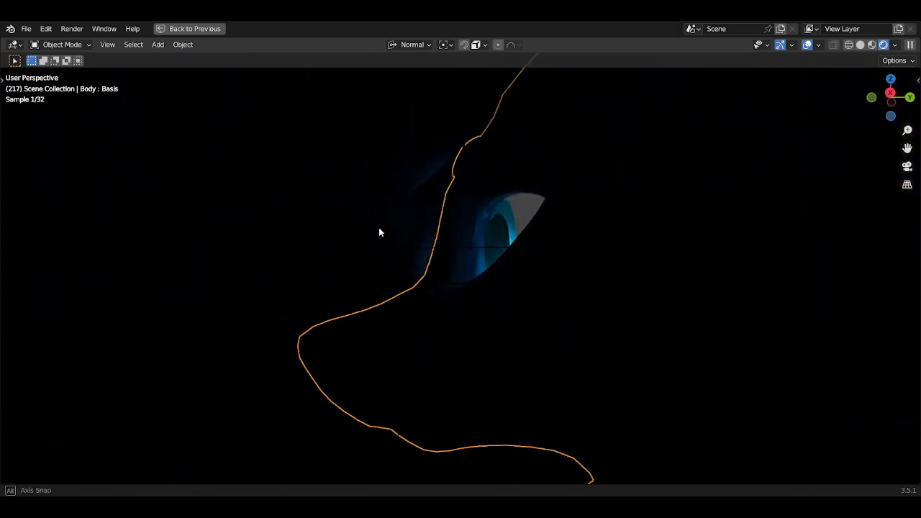
{"action": "middle_click_drag", "start_coordinate": [414, 167], "coordinate": [453, 227]}
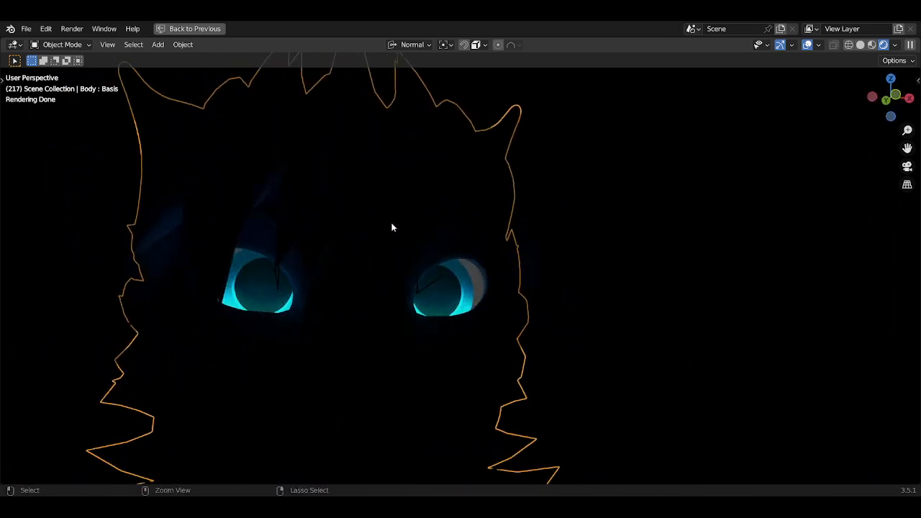
Restore the full Shading layout from the maximized viewport and switch the viewport to Material Preview shading
{"action": "key", "text": "ctrl+space"}
{"action": "scroll", "coordinate": [427, 234], "scroll_direction": "down", "scroll_amount": 2}
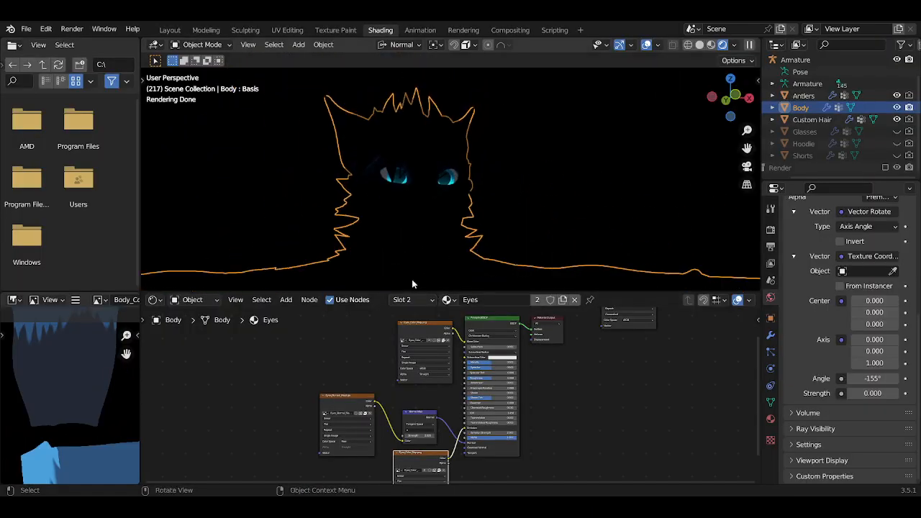
{"action": "left_click", "coordinate": [711, 45]}
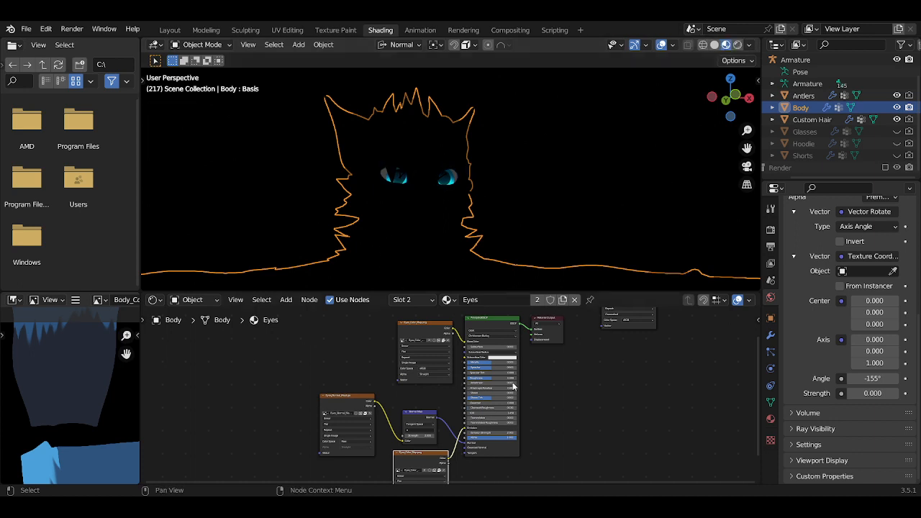
Load the Body material into the active slot and place a new Image Texture node beside its shader nodes
{"action": "left_click", "coordinate": [447, 300]}
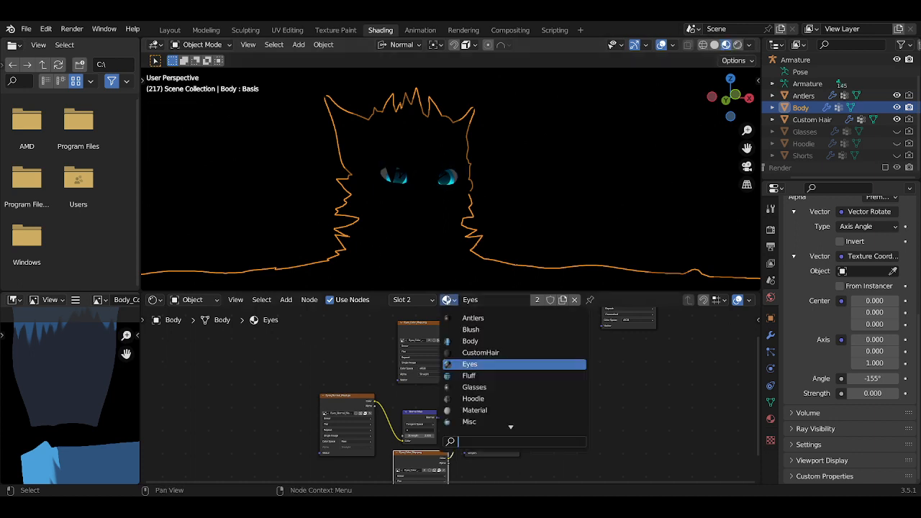
{"action": "left_click", "coordinate": [486, 342]}
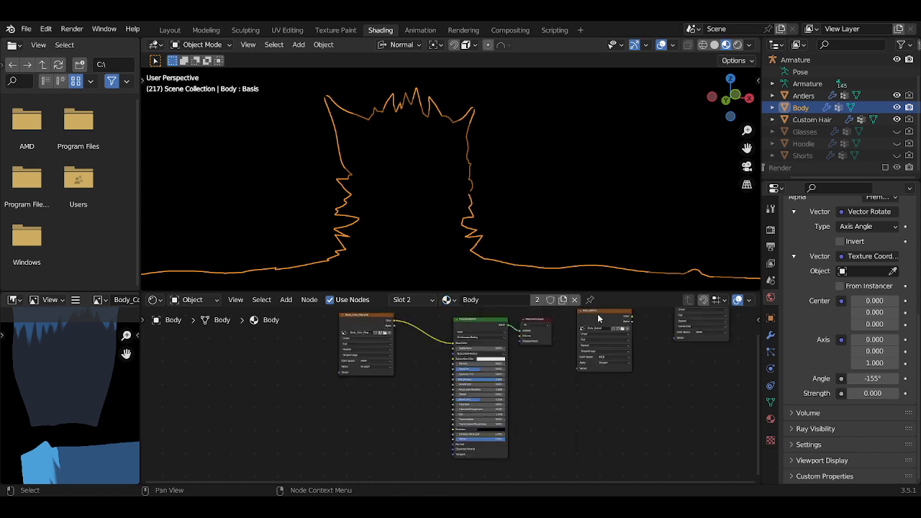
{"action": "key", "text": "shift+a"}
{"action": "mouse_move", "coordinate": [557, 410]}
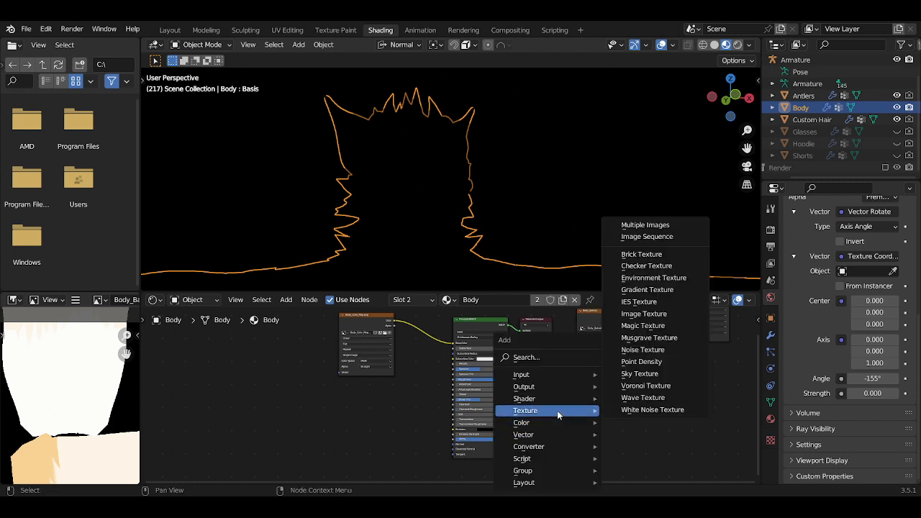
{"action": "left_click", "coordinate": [644, 314]}
{"action": "left_click", "coordinate": [558, 405]}
{"action": "scroll", "coordinate": [557, 406], "scroll_direction": "up", "scroll_amount": 3}
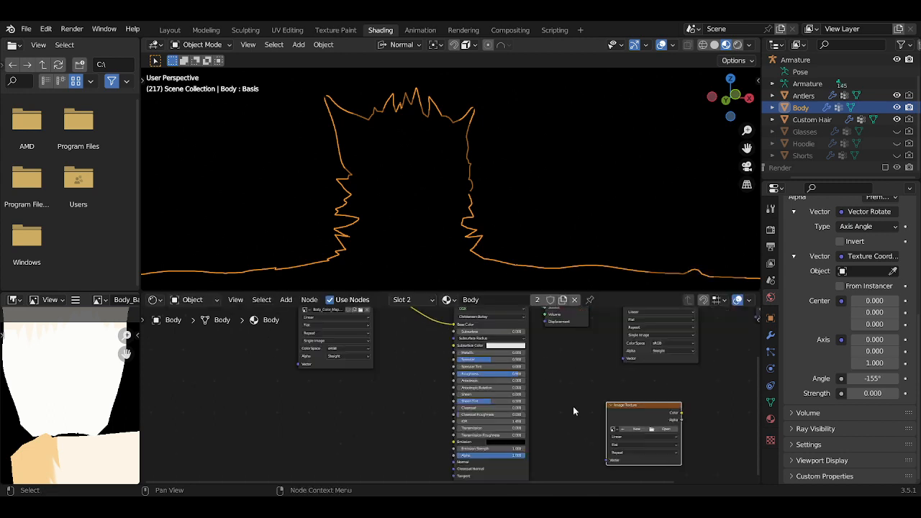
Create a blank black 4096 × 4096 px image named Body_Emission_Baked in the new Image Texture node and reposition the node
{"action": "left_click", "coordinate": [573, 428]}
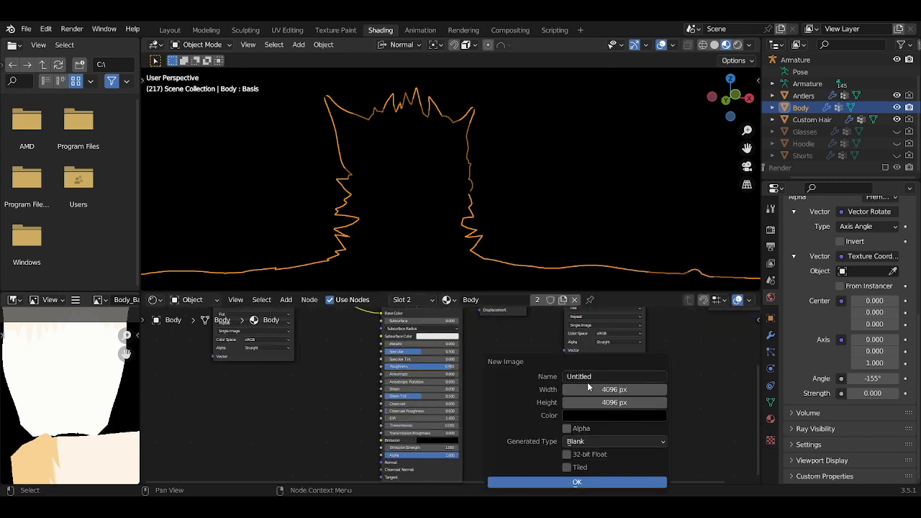
{"action": "left_click", "coordinate": [592, 376]}
{"action": "type", "text": "Ba"}
{"action": "type", "text": "dy_B"}
{"action": "type", "text": "mission"}
{"action": "type", "text": "_Baked"}
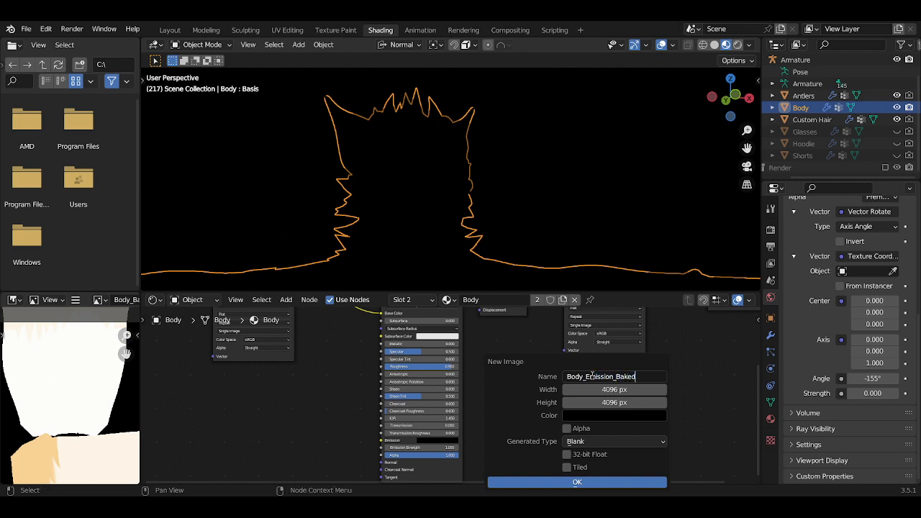
{"action": "left_click", "coordinate": [583, 484]}
{"action": "left_click_drag", "start_coordinate": [574, 409], "coordinate": [550, 401]}
{"action": "scroll", "coordinate": [490, 423], "scroll_direction": "down", "scroll_amount": 4}
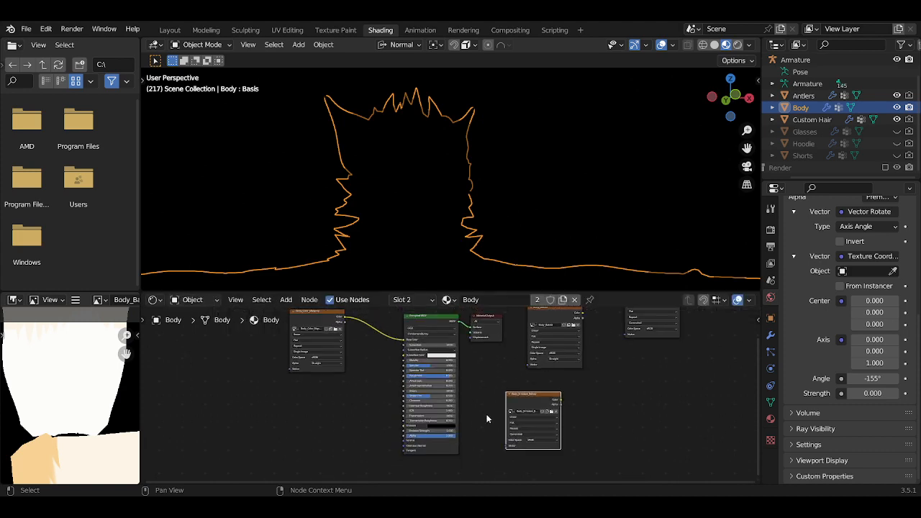
{"action": "scroll", "coordinate": [378, 445], "scroll_direction": "up", "scroll_amount": 4}
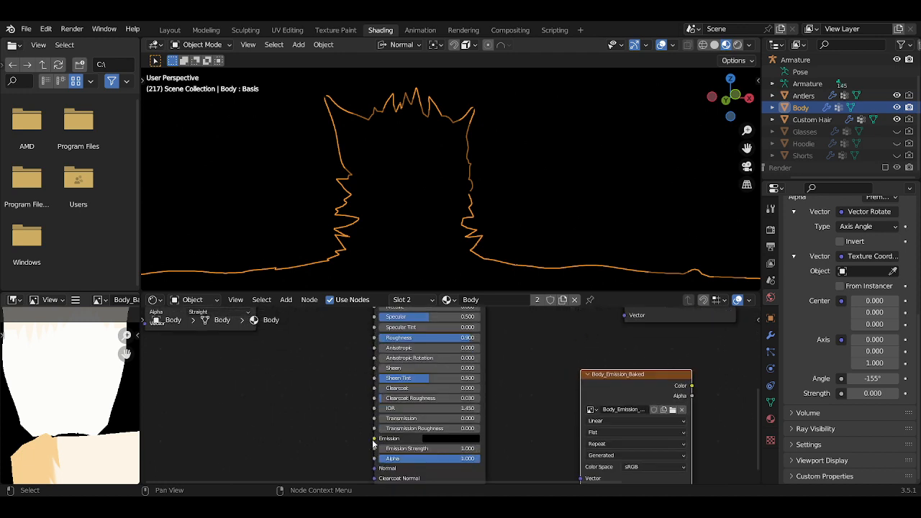
{"action": "middle_click_drag", "start_coordinate": [481, 234], "coordinate": [479, 286]}
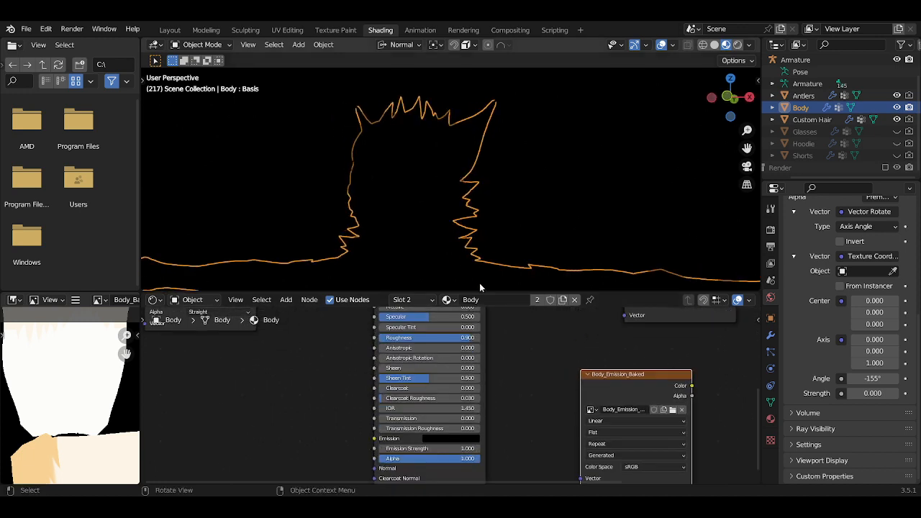
{"action": "left_click", "coordinate": [414, 301]}
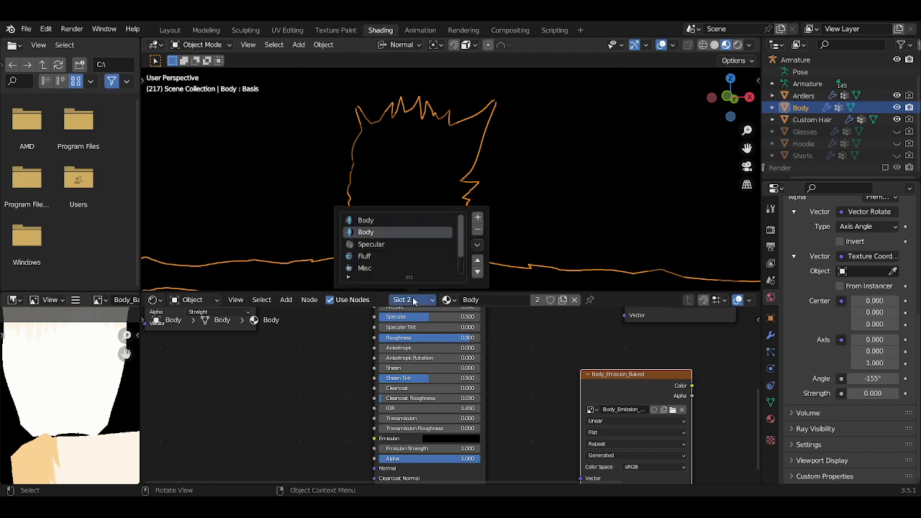
{"action": "left_click", "coordinate": [533, 122]}
{"action": "left_click", "coordinate": [446, 180]}
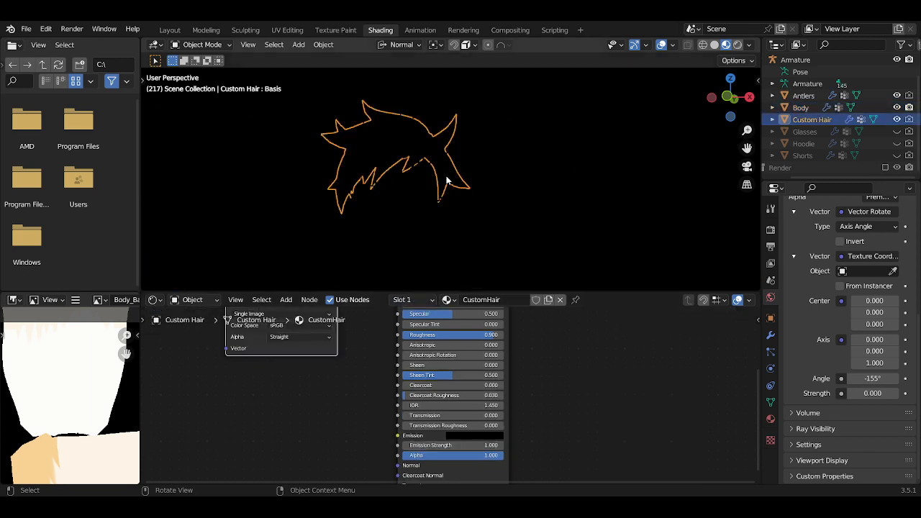
{"action": "left_click", "coordinate": [394, 233]}
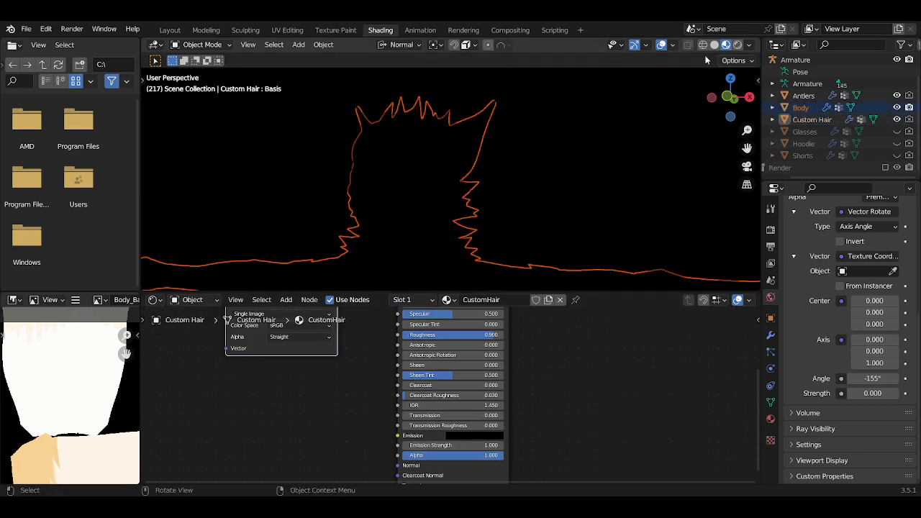
{"action": "left_click", "coordinate": [736, 48]}
{"action": "left_click", "coordinate": [733, 47]}
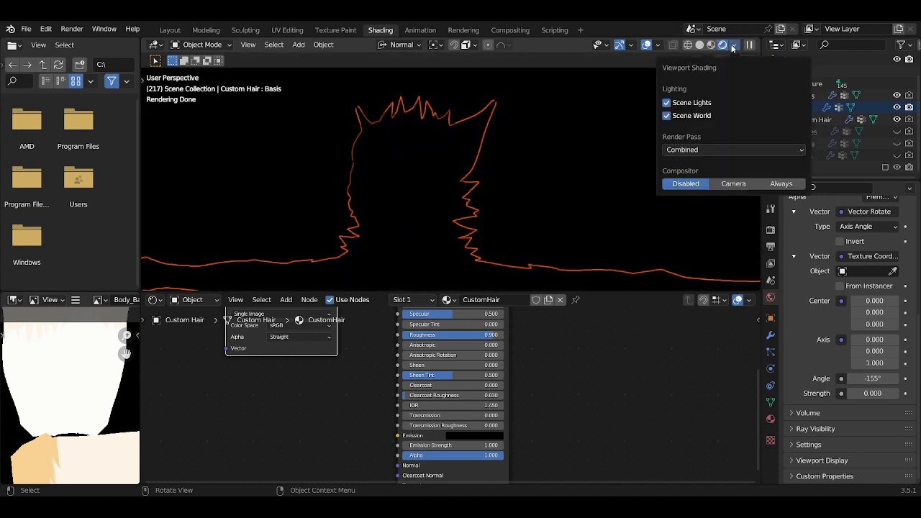
{"action": "left_click", "coordinate": [712, 44]}
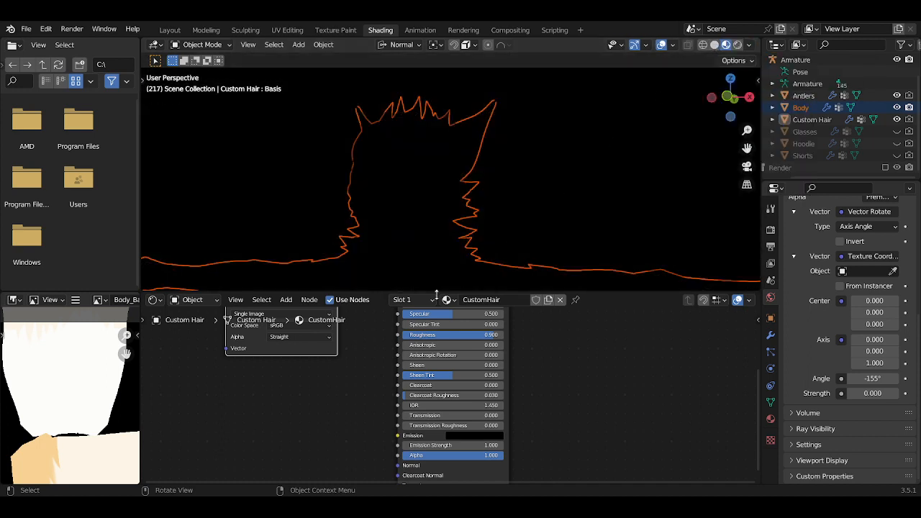
{"action": "left_click", "coordinate": [415, 305]}
{"action": "left_click", "coordinate": [459, 244]}
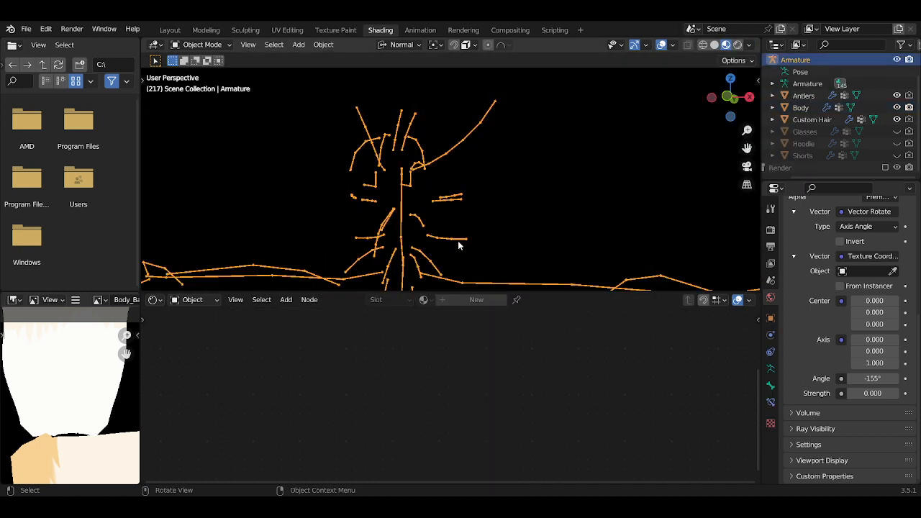
{"action": "left_click", "coordinate": [483, 255]}
Assign the Eyes material back to the second material slot of the Body object
{"action": "left_click", "coordinate": [413, 301]}
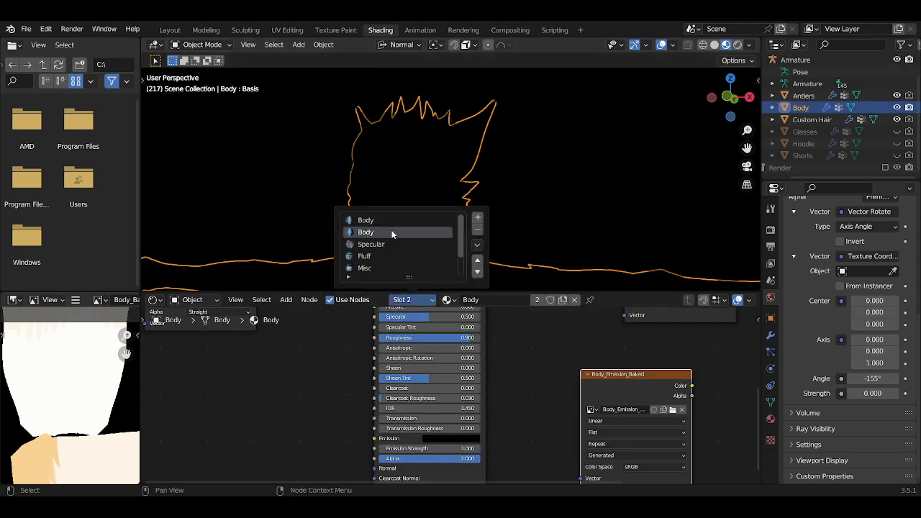
{"action": "left_click", "coordinate": [447, 300]}
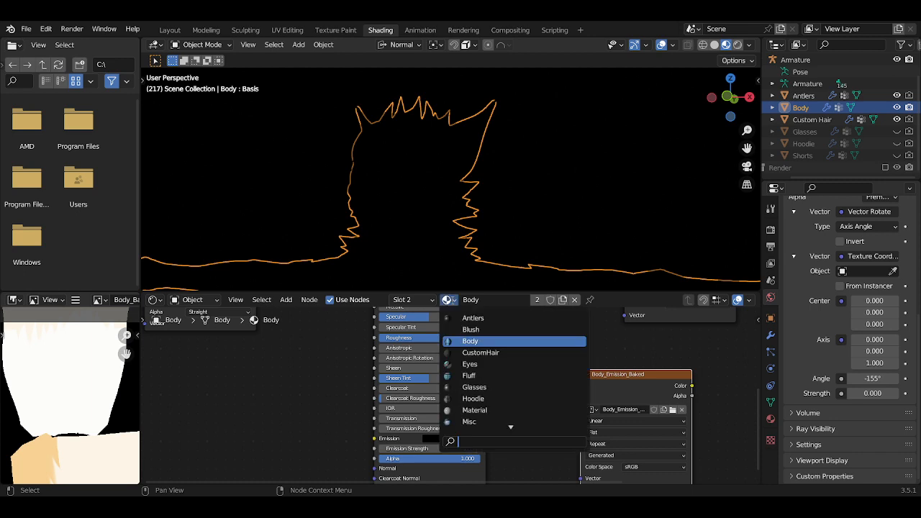
{"action": "left_click", "coordinate": [490, 365]}
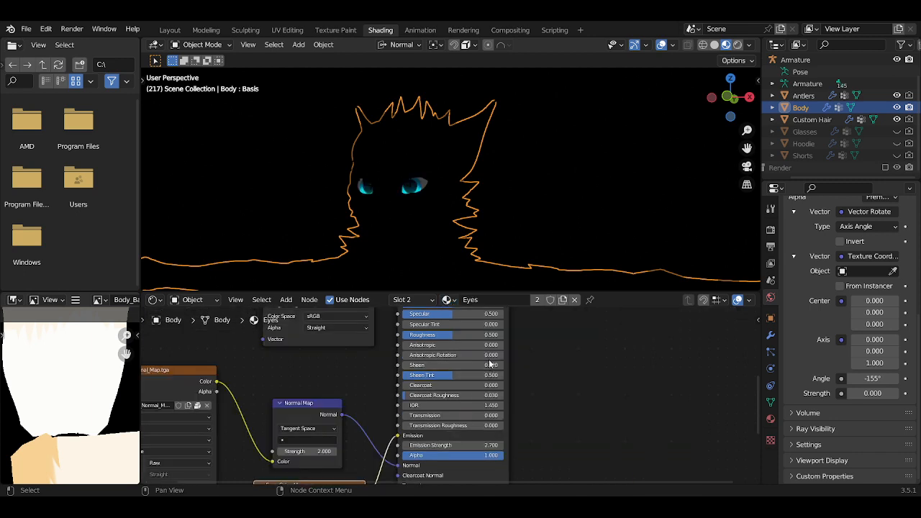
Look through the Body object's material slots, viewing Body, Eyes, Specular and Fluff in turn
{"action": "left_click", "coordinate": [409, 301]}
{"action": "scroll", "coordinate": [384, 245], "scroll_direction": "down", "scroll_amount": 2}
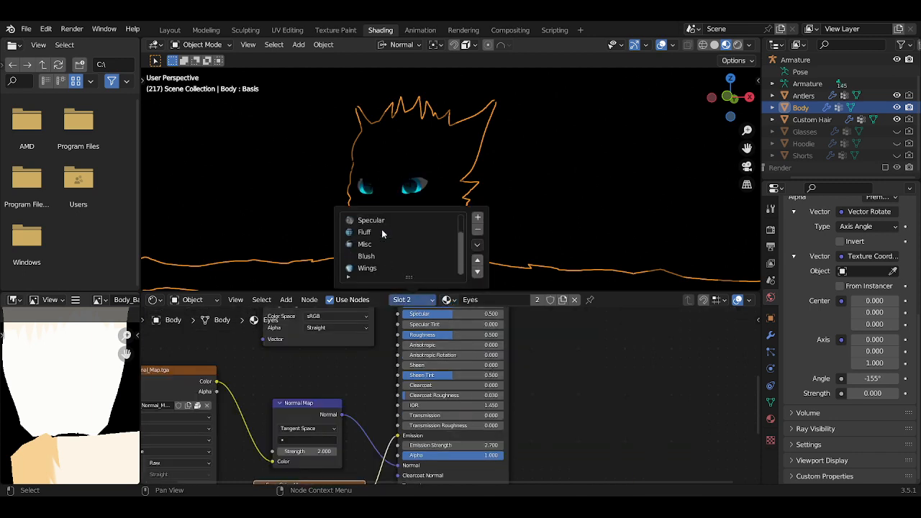
{"action": "scroll", "coordinate": [383, 245], "scroll_direction": "up", "scroll_amount": 2}
{"action": "left_click", "coordinate": [449, 300]}
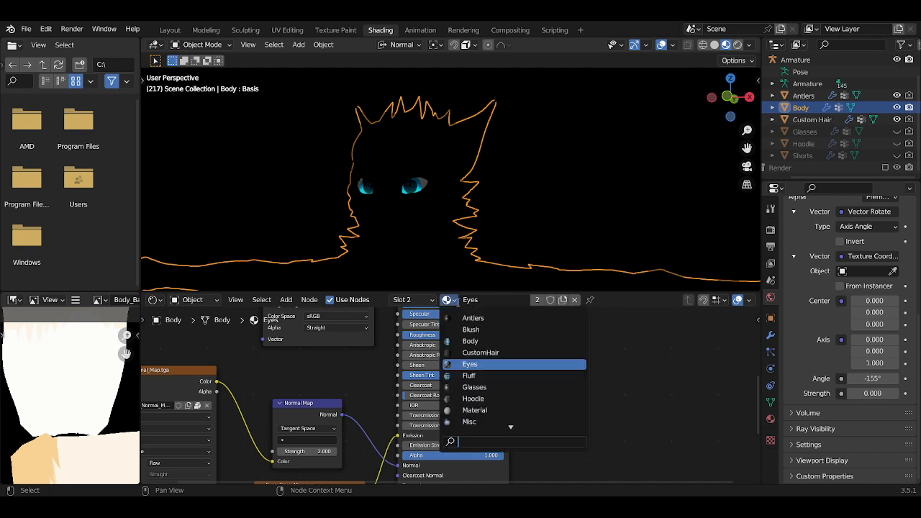
{"action": "left_click", "coordinate": [407, 301]}
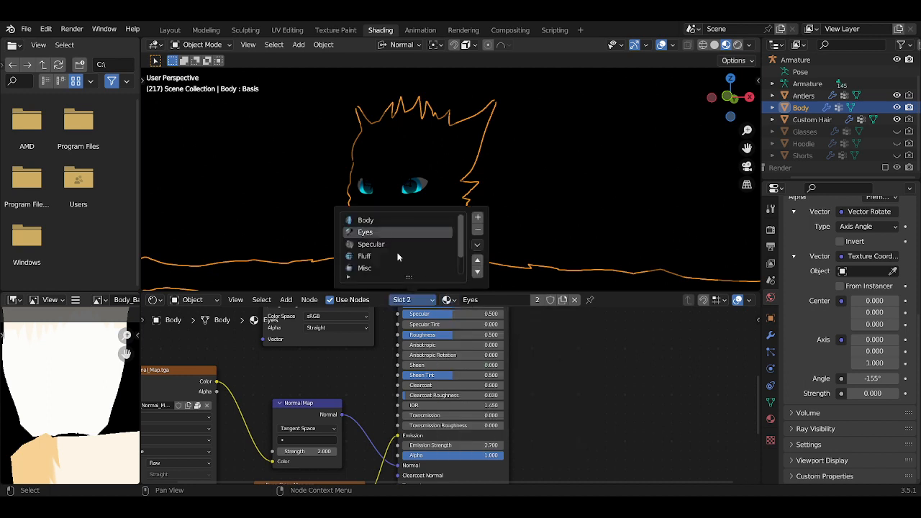
{"action": "left_click", "coordinate": [367, 221]}
{"action": "left_click", "coordinate": [367, 232]}
{"action": "left_click", "coordinate": [370, 244]}
{"action": "left_click", "coordinate": [366, 256]}
Return to the Eyes material slot and inspect its shader nodes
{"action": "left_click", "coordinate": [447, 300]}
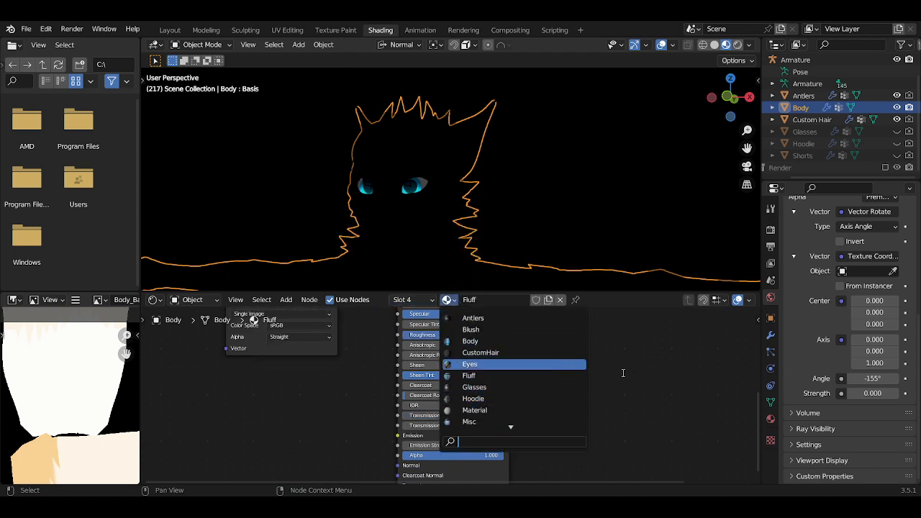
{"action": "left_click", "coordinate": [416, 299]}
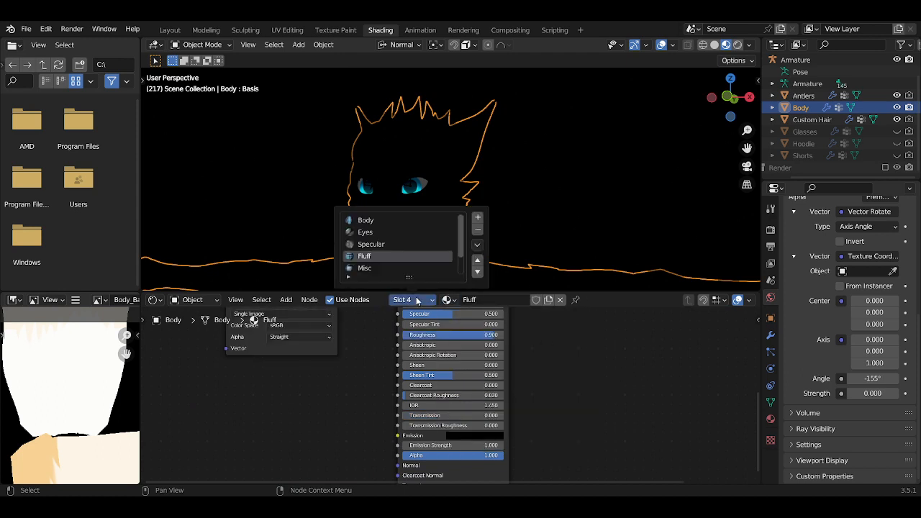
{"action": "left_click", "coordinate": [367, 232]}
{"action": "scroll", "coordinate": [530, 376], "scroll_direction": "down", "scroll_amount": 4}
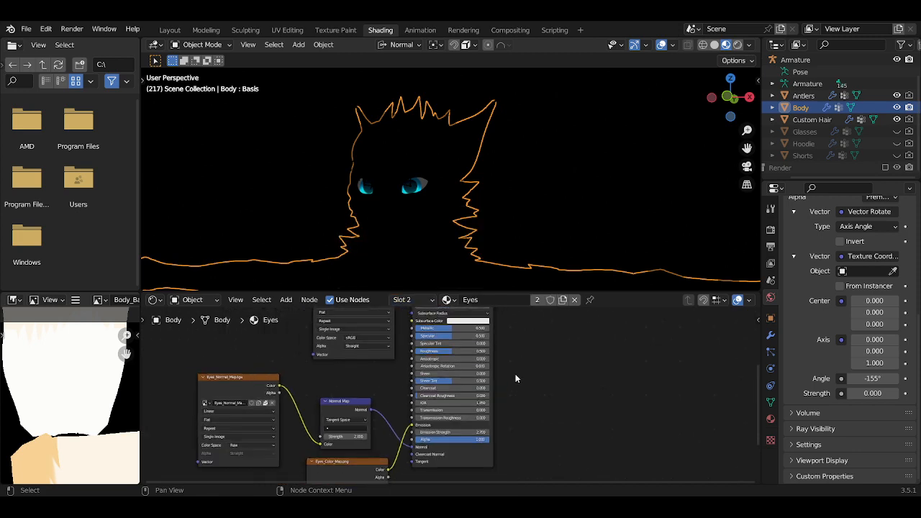
{"action": "scroll", "coordinate": [447, 261], "scroll_direction": "up", "scroll_amount": 1}
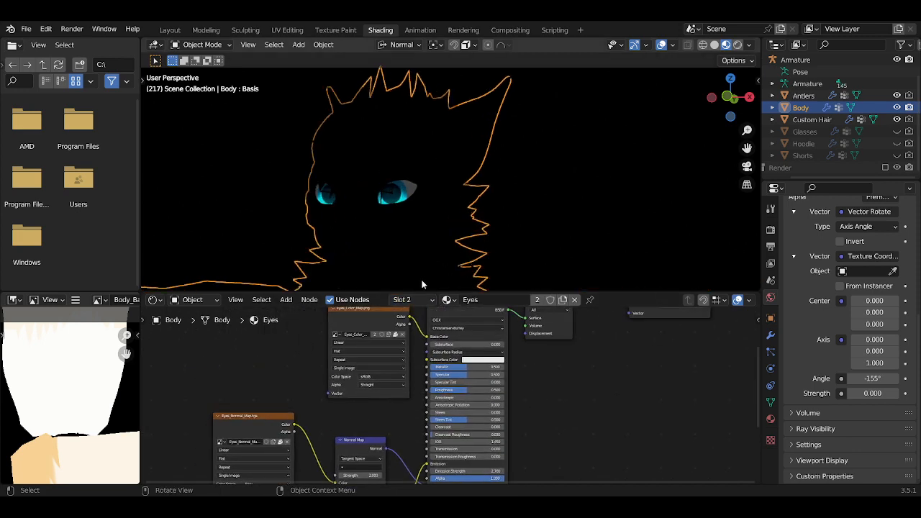
Switch to the Body material in slot 1 and bring its shader and baked-image nodes into view
{"action": "left_click", "coordinate": [418, 300]}
{"action": "left_click", "coordinate": [370, 221]}
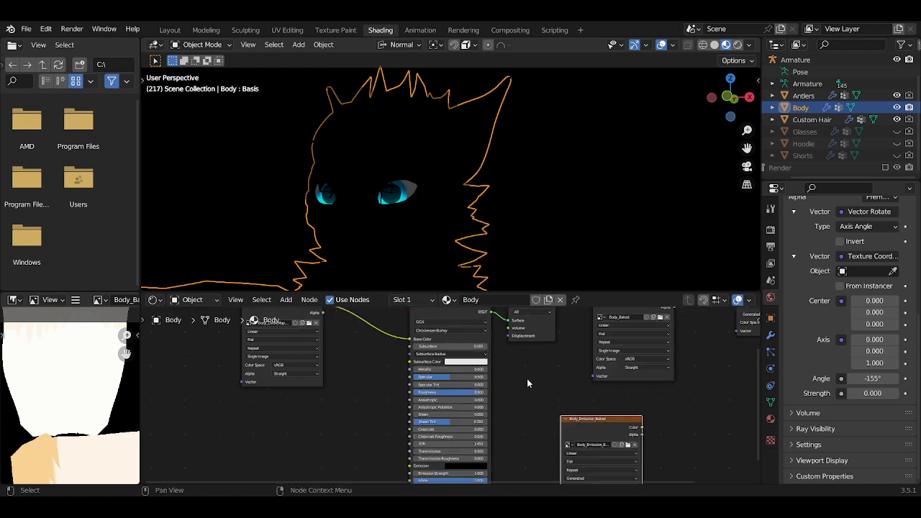
{"action": "middle_click_drag", "start_coordinate": [404, 203], "coordinate": [382, 210]}
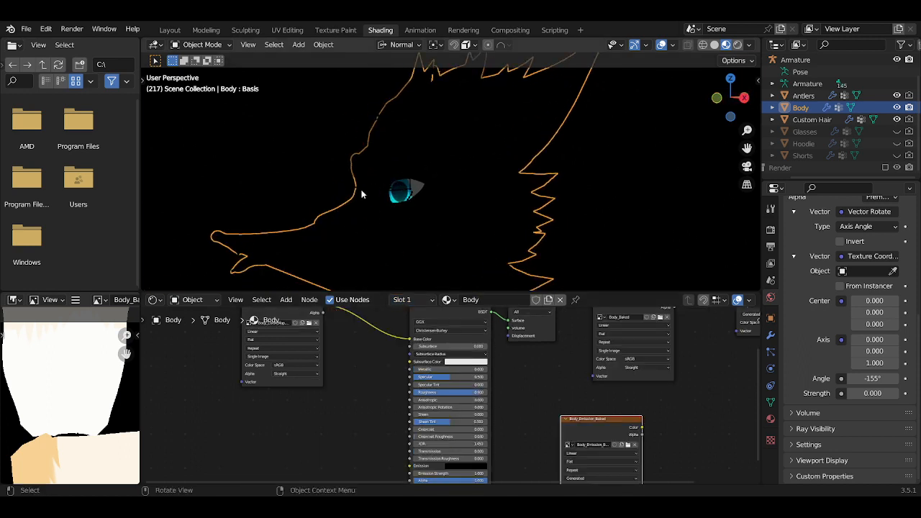
{"action": "middle_click_drag", "start_coordinate": [336, 203], "coordinate": [384, 203]}
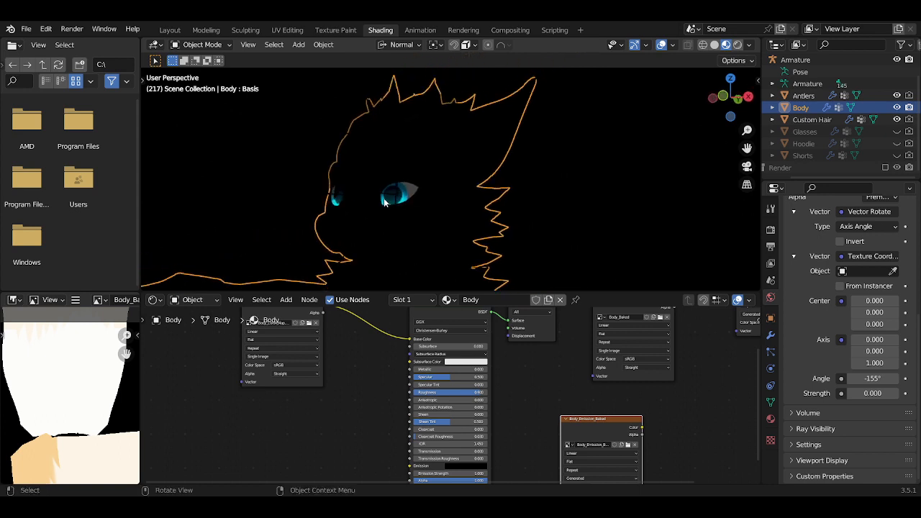
{"action": "scroll", "coordinate": [539, 414], "scroll_direction": "up", "scroll_amount": 2, "text": "shift"}
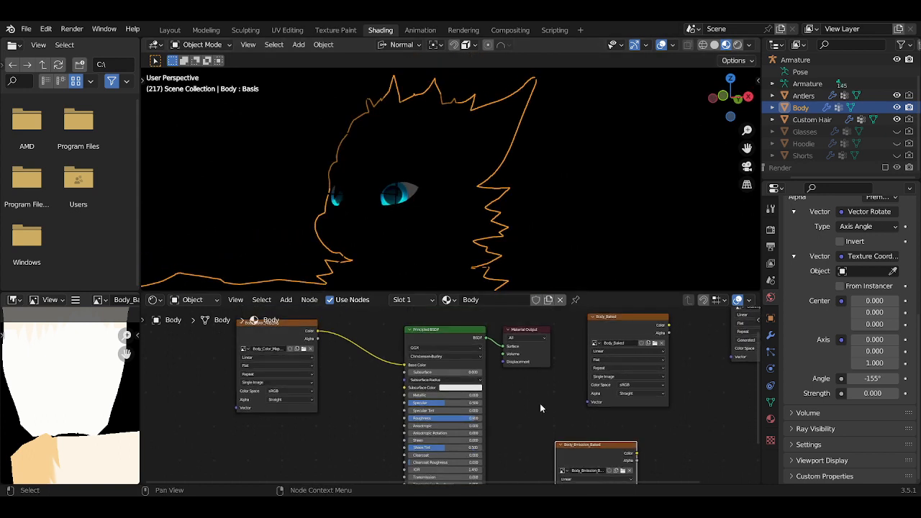
Set the bake type to Combined in the render settings
{"action": "left_click", "coordinate": [771, 230]}
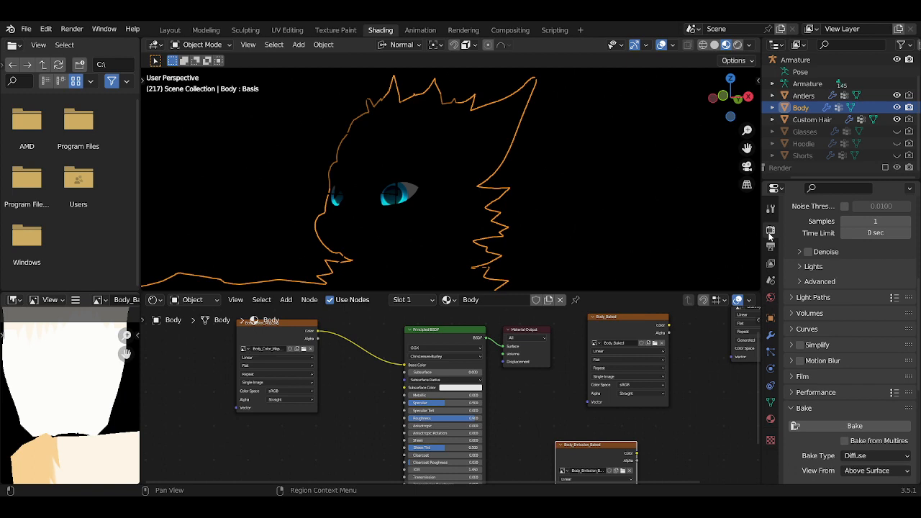
{"action": "scroll", "coordinate": [854, 308], "scroll_direction": "down", "scroll_amount": 5}
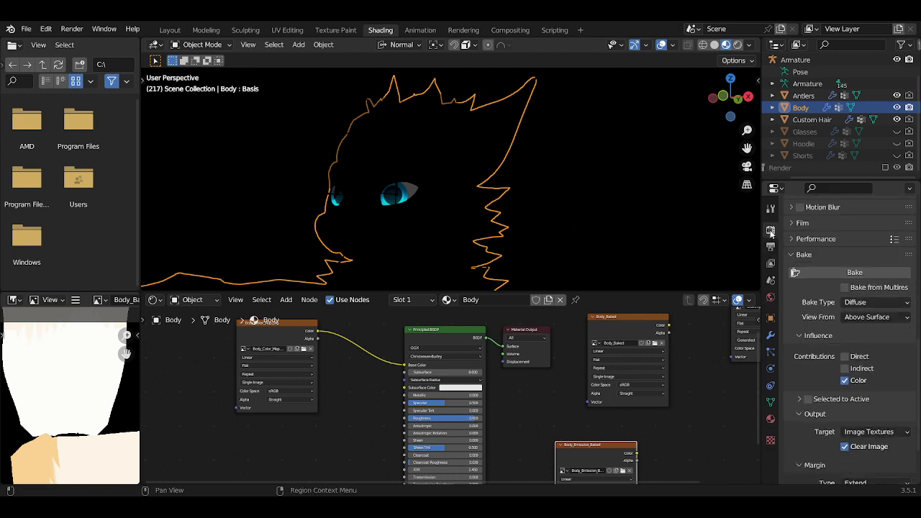
{"action": "left_click", "coordinate": [849, 303]}
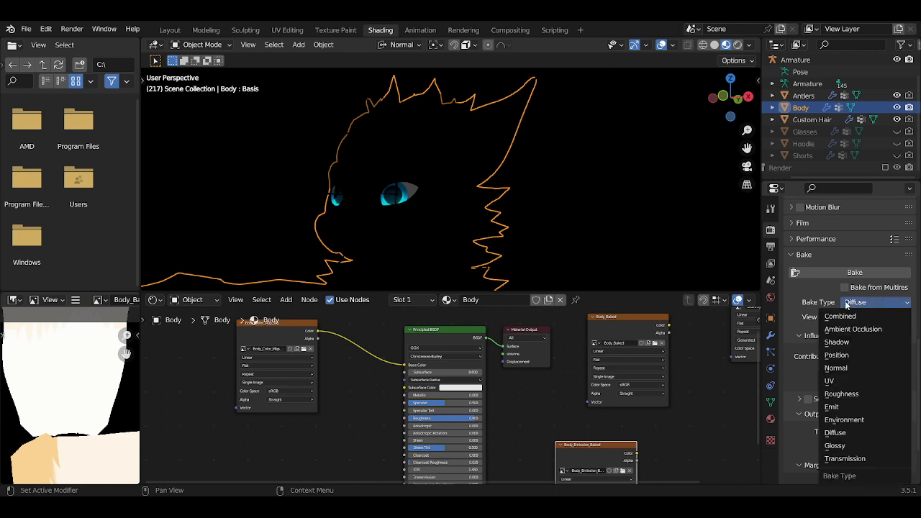
{"action": "left_click", "coordinate": [856, 317]}
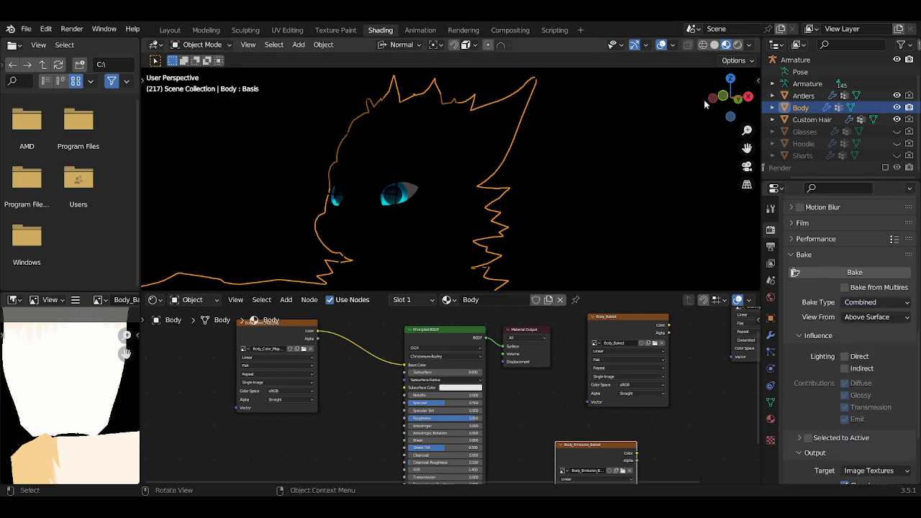
Switch the viewport to rendered shading and preview the Diffuse Direct and Diffuse Indirect passes around the eyes
{"action": "left_click", "coordinate": [738, 45]}
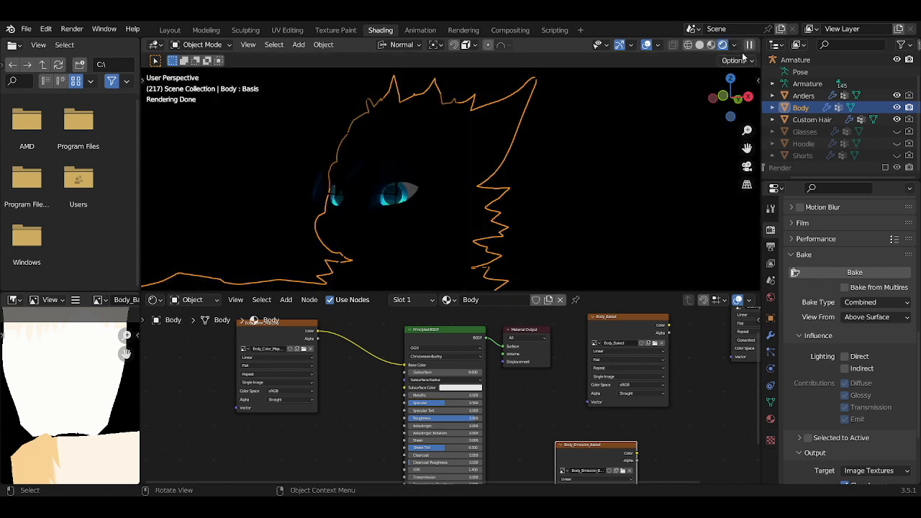
{"action": "left_click", "coordinate": [733, 45]}
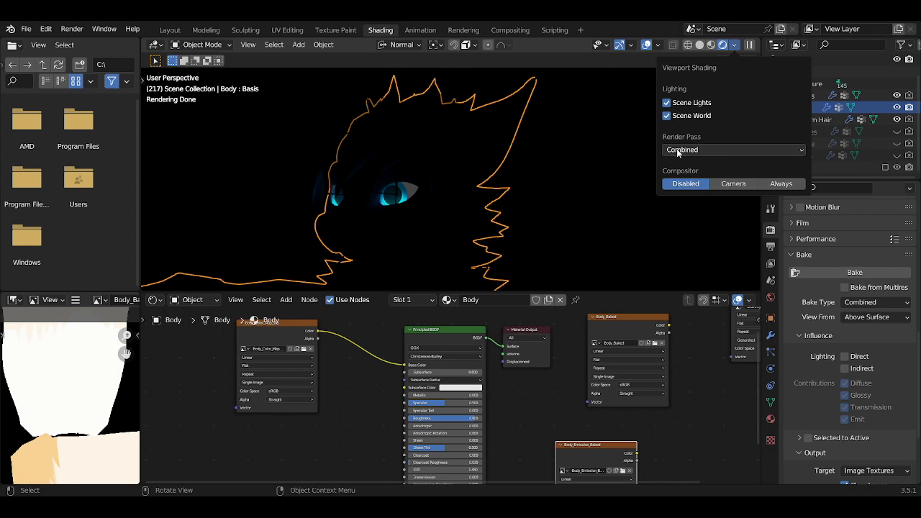
{"action": "left_click", "coordinate": [735, 46]}
{"action": "left_click", "coordinate": [695, 151]}
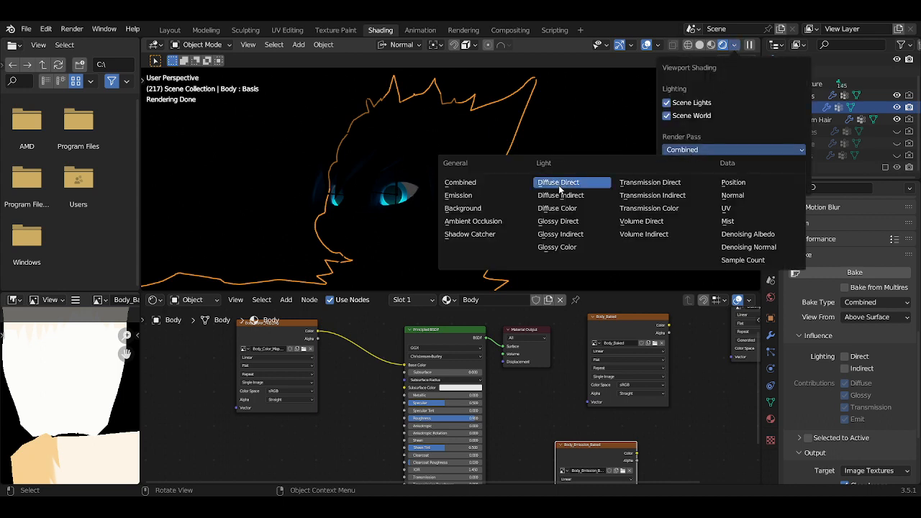
{"action": "left_click", "coordinate": [559, 184]}
{"action": "left_click", "coordinate": [698, 154]}
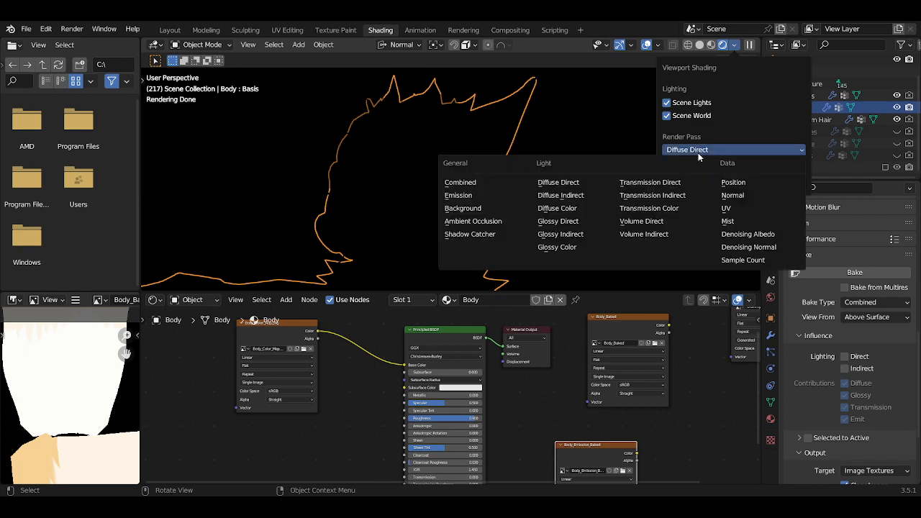
{"action": "left_click", "coordinate": [545, 200]}
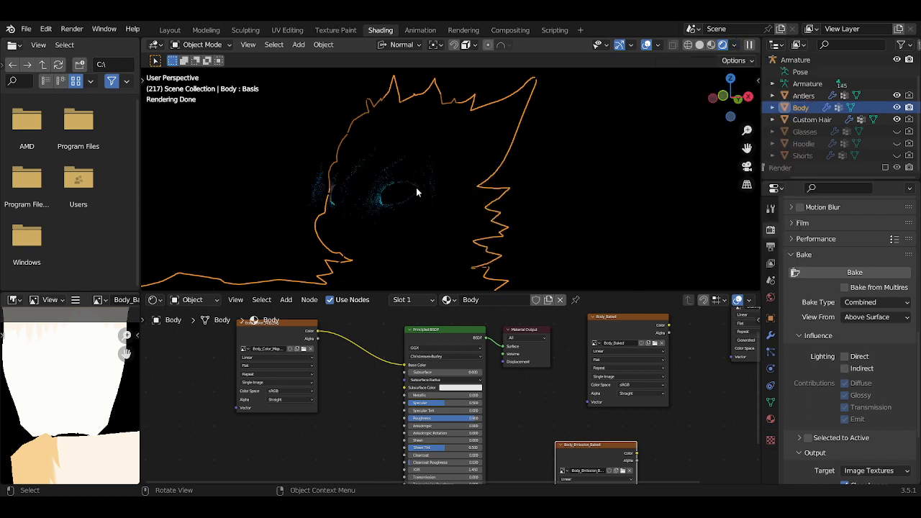
{"action": "mouse_move", "coordinate": [416, 188]}
{"action": "middle_mouse_down"}
{"action": "mouse_move", "coordinate": [396, 207]}
{"action": "mouse_move", "coordinate": [386, 192]}
{"action": "middle_mouse_up"}
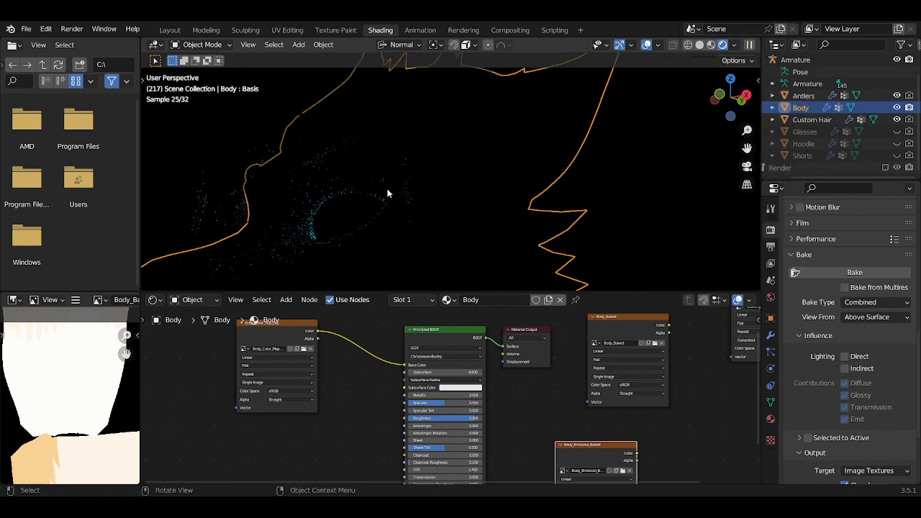
Preview the Glossy Direct, Glossy Indirect and Glossy Color render passes on the character's head
{"action": "left_click", "coordinate": [736, 45]}
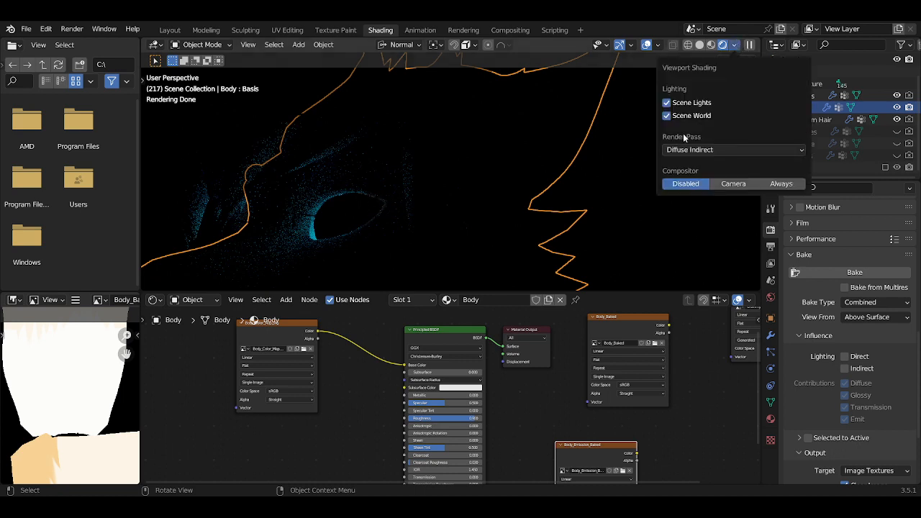
{"action": "left_click", "coordinate": [690, 150]}
{"action": "left_click", "coordinate": [583, 223]}
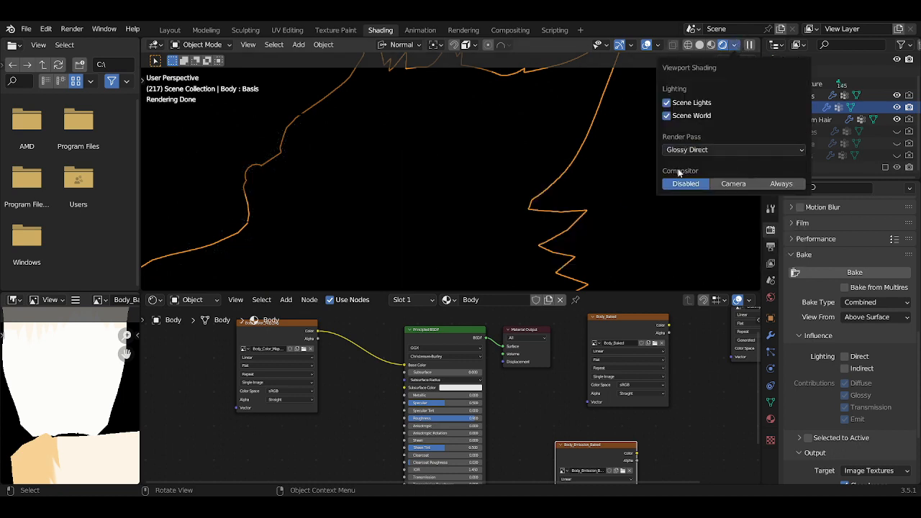
{"action": "left_click", "coordinate": [680, 150]}
{"action": "left_click", "coordinate": [592, 234]}
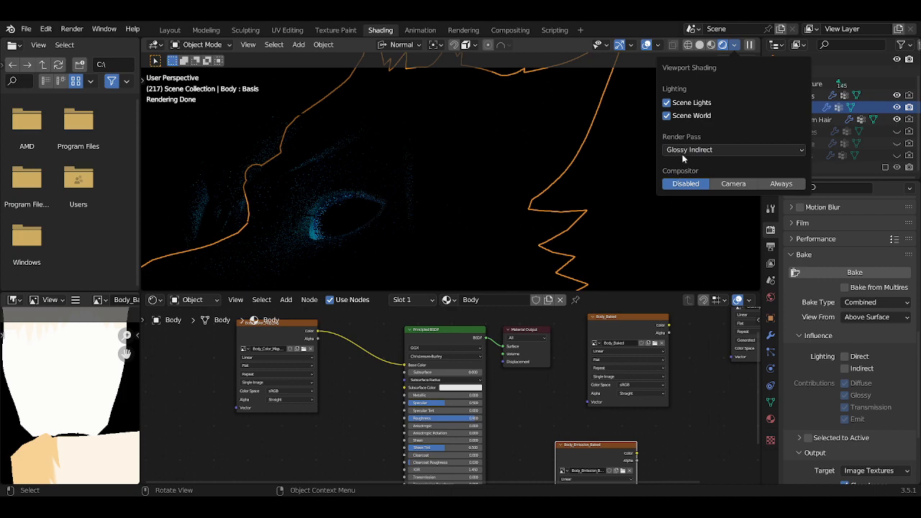
{"action": "left_click", "coordinate": [685, 150]}
{"action": "left_click", "coordinate": [584, 246]}
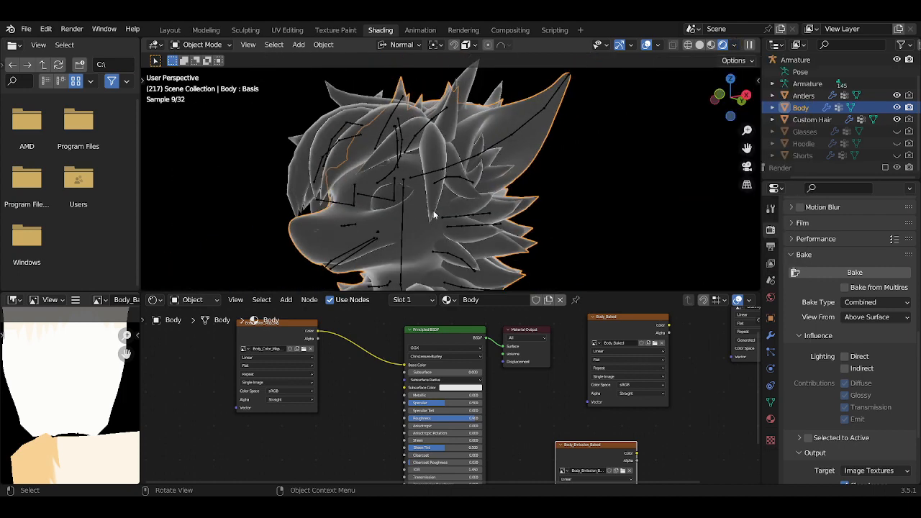
{"action": "scroll", "coordinate": [434, 215], "scroll_direction": "down", "scroll_amount": 5}
{"action": "middle_click_drag", "start_coordinate": [434, 215], "coordinate": [378, 204]}
{"action": "scroll", "coordinate": [379, 204], "scroll_direction": "up", "scroll_amount": 5}
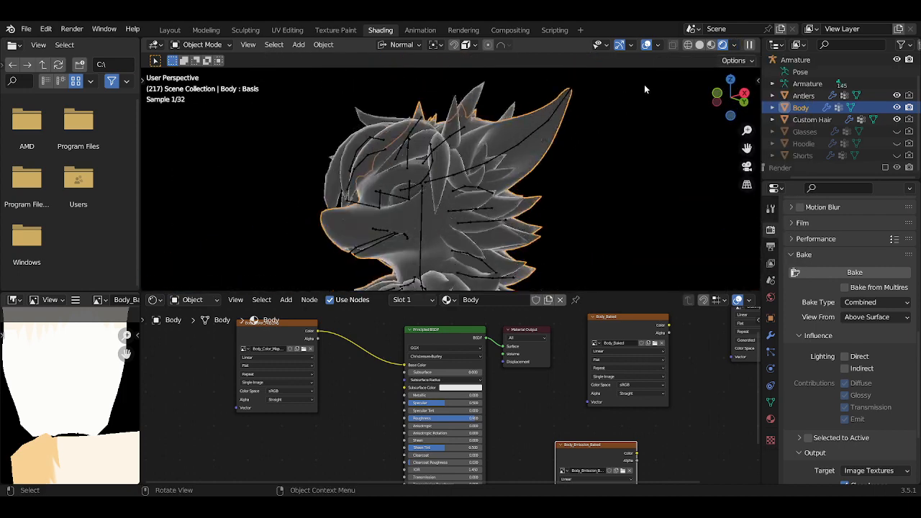
Set the viewport's render pass back to Combined
{"action": "left_click", "coordinate": [733, 48]}
{"action": "left_click", "coordinate": [709, 150]}
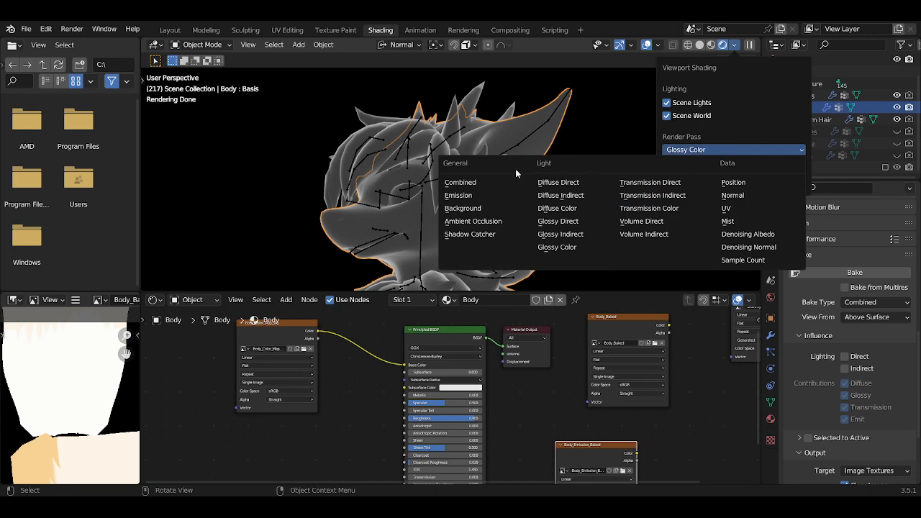
{"action": "left_click", "coordinate": [470, 182]}
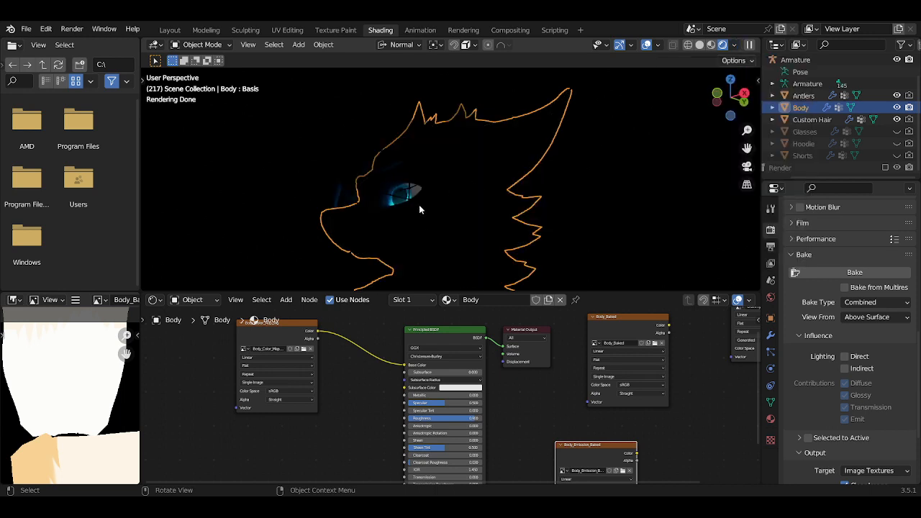
Enable both Direct and Indirect lighting for the combined bake
{"action": "left_click_drag", "start_coordinate": [845, 356], "coordinate": [844, 373]}
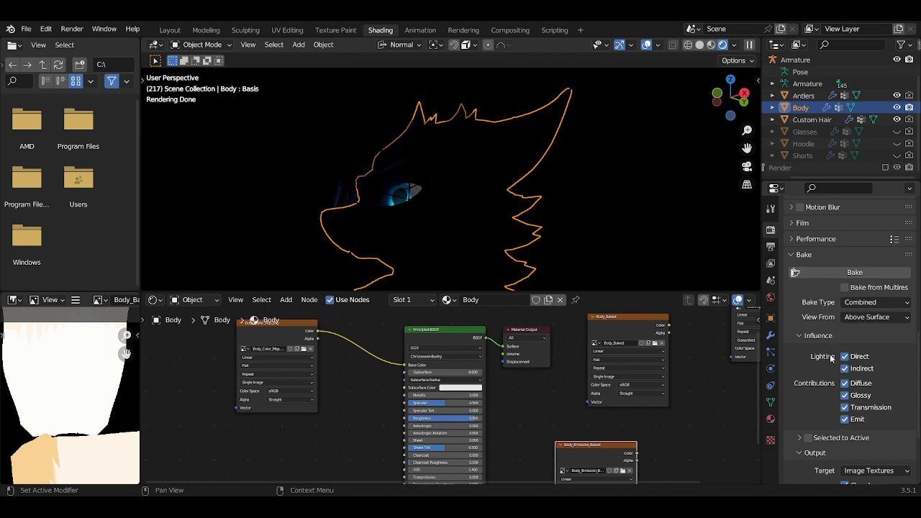
{"action": "scroll", "coordinate": [550, 439], "scroll_direction": "down", "scroll_amount": 3}
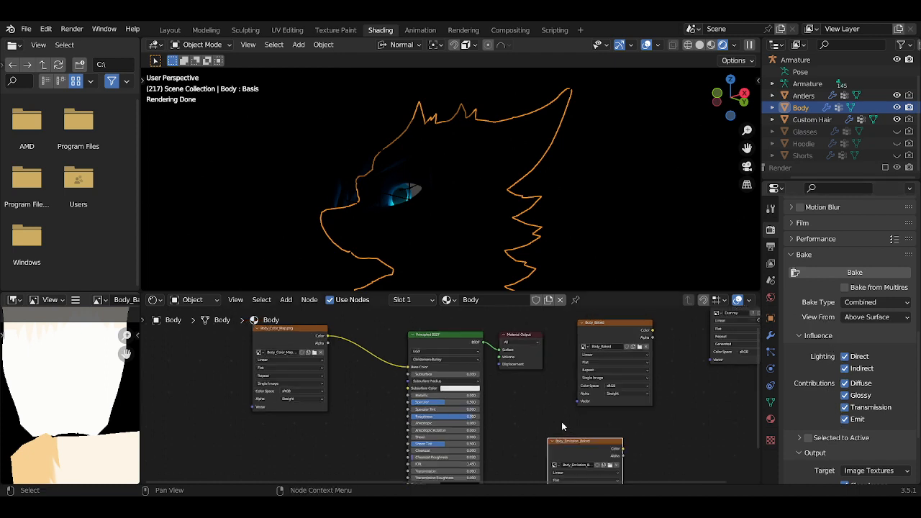
{"action": "mouse_move", "coordinate": [511, 428]}
{"action": "middle_mouse_down"}
{"action": "mouse_move", "coordinate": [499, 412]}
{"action": "mouse_move", "coordinate": [507, 426]}
{"action": "middle_mouse_up"}
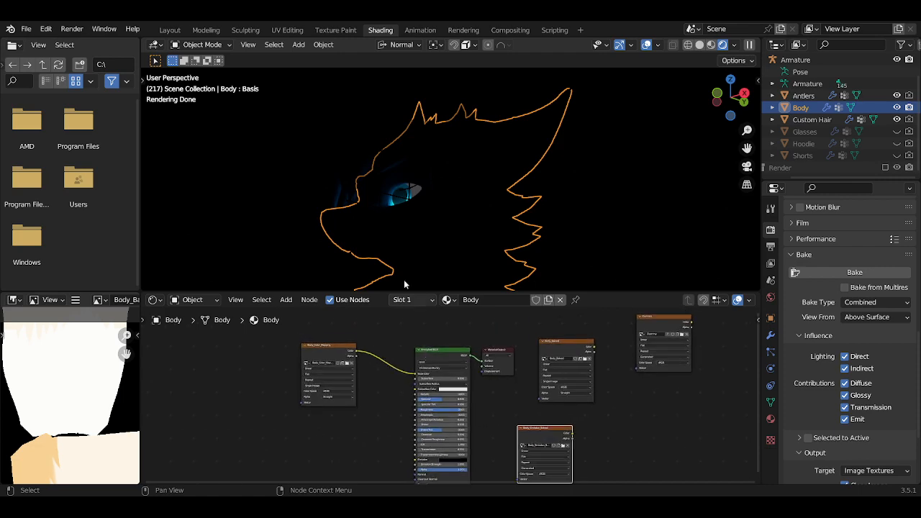
Make the Dummy image the active texture slot of the Eyes material in the Texture Paint workspace
{"action": "left_click", "coordinate": [336, 29]}
{"action": "left_click", "coordinate": [665, 172]}
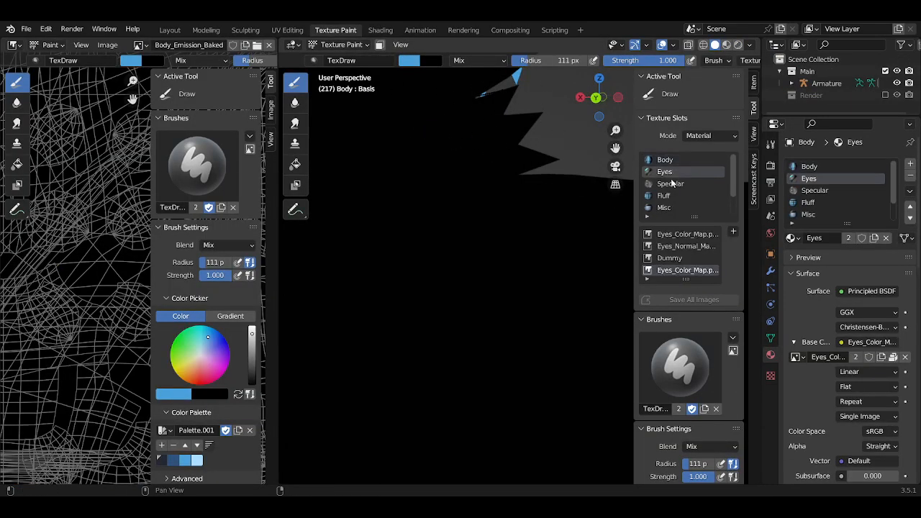
{"action": "left_click", "coordinate": [670, 257]}
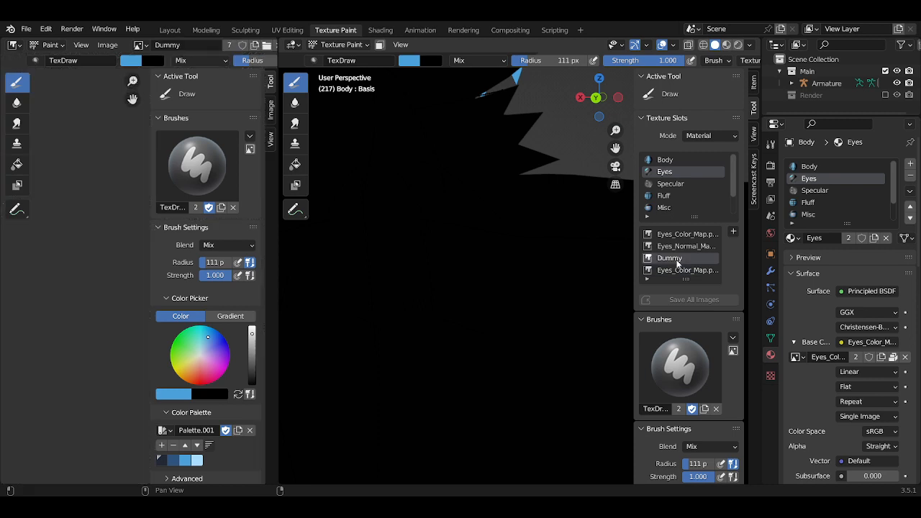
Check the active texture slots of the Specular, Fluff, Misc, Blush, Wings and Body materials
{"action": "left_click", "coordinate": [673, 185]}
{"action": "left_click", "coordinate": [670, 196]}
{"action": "left_click", "coordinate": [668, 208]}
{"action": "scroll", "coordinate": [669, 205], "scroll_direction": "down", "scroll_amount": 2}
{"action": "left_click", "coordinate": [669, 197]}
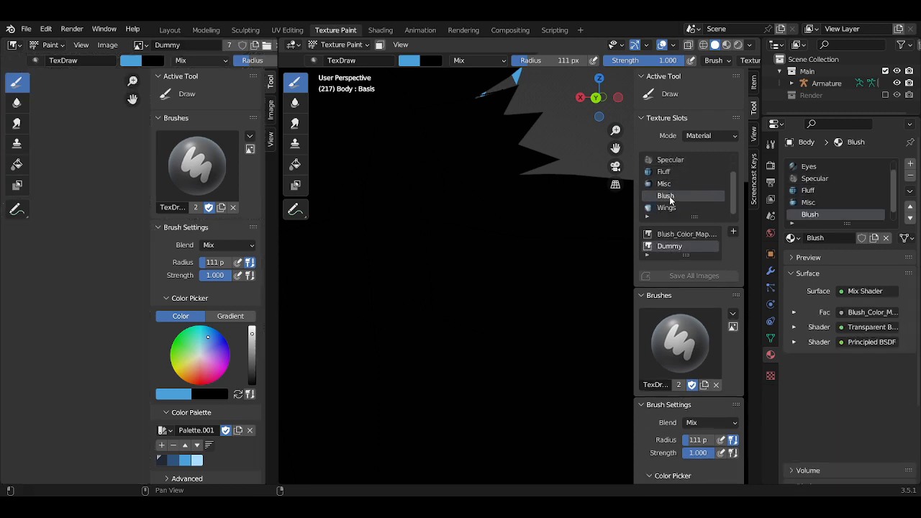
{"action": "left_click", "coordinate": [667, 207]}
{"action": "scroll", "coordinate": [675, 211], "scroll_direction": "up", "scroll_amount": 2}
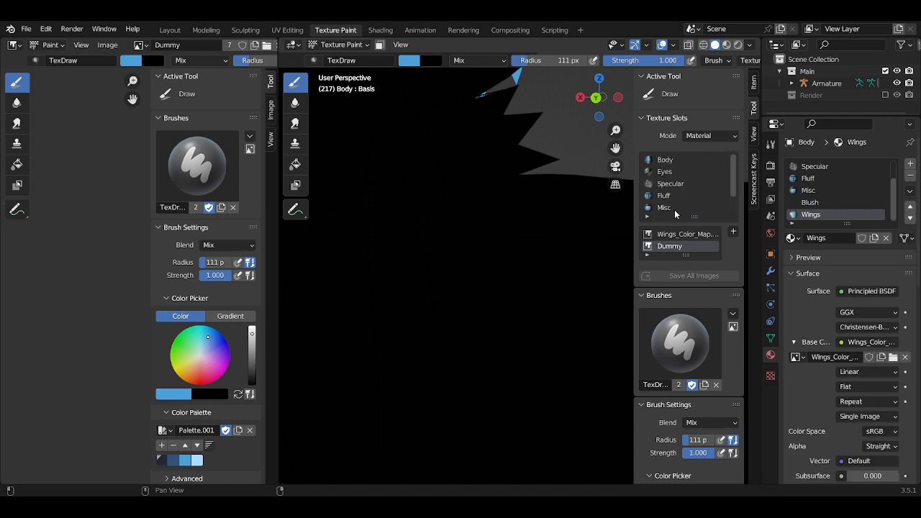
{"action": "left_click", "coordinate": [667, 160]}
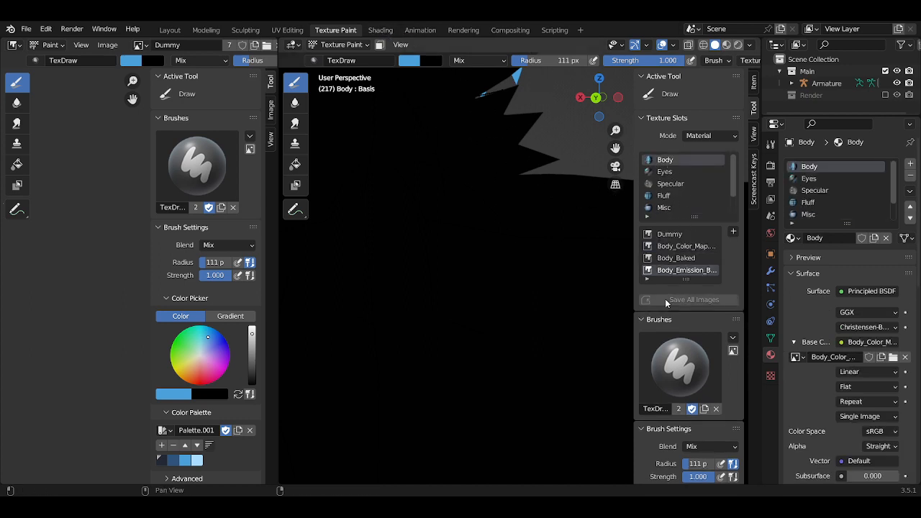
Return to the Shading workspace, bake the combined lighting, and display the Body_Emission_Baked image
{"action": "left_click", "coordinate": [371, 31]}
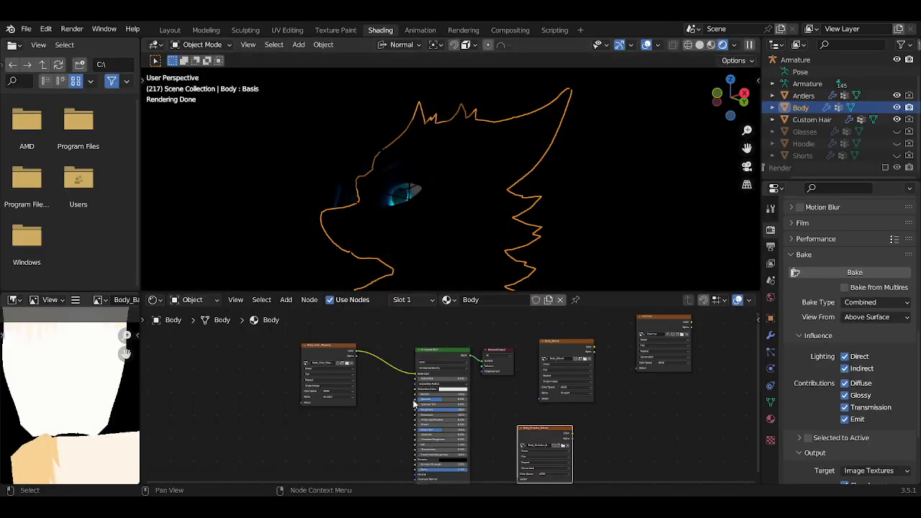
{"action": "left_click", "coordinate": [817, 273]}
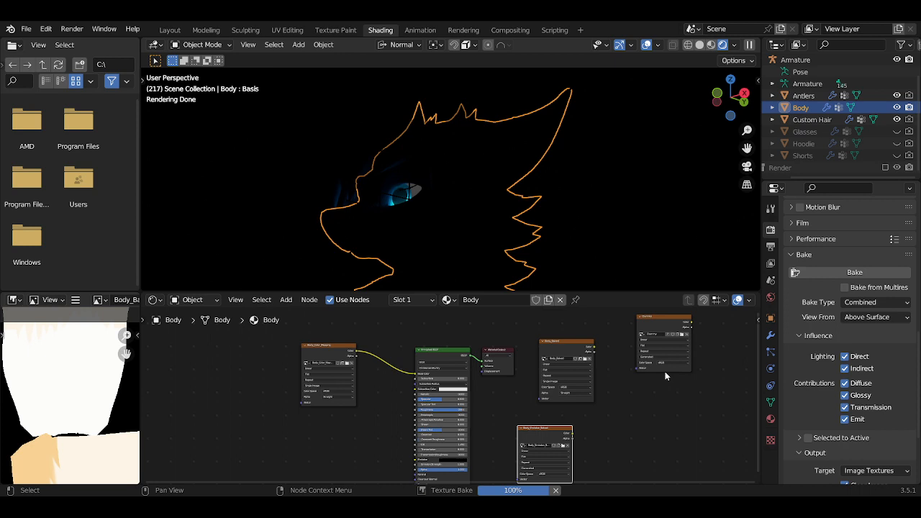
{"action": "left_click", "coordinate": [323, 352]}
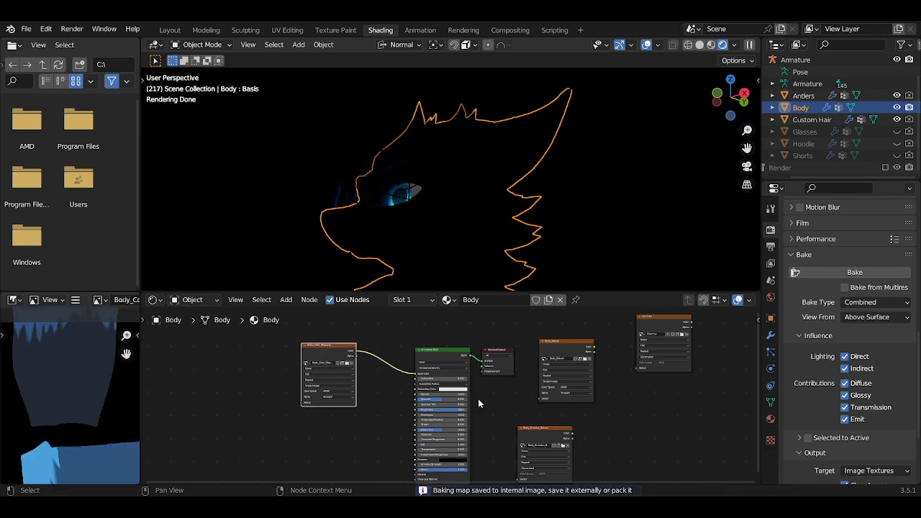
{"action": "left_click", "coordinate": [541, 440]}
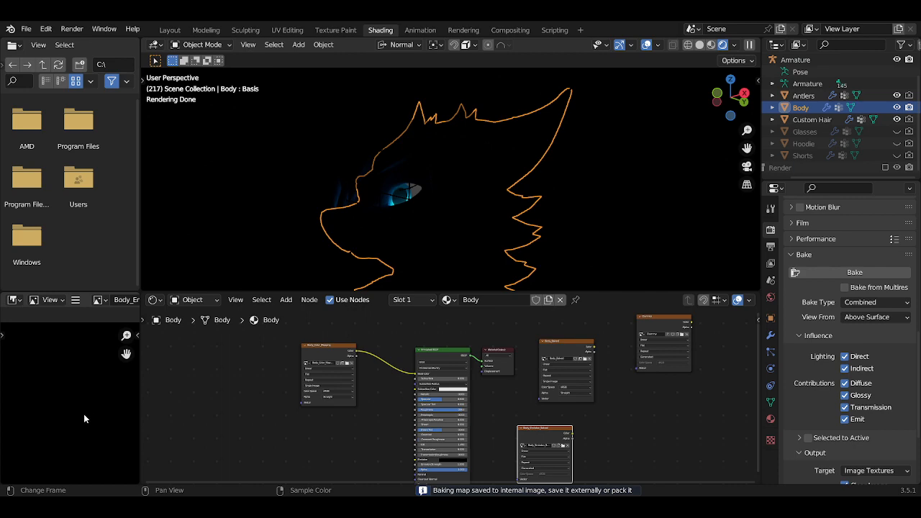
Examine the baked glow around the eyes in an enlarged view of the Body_Emission_Baked image
{"action": "key", "text": "ctrl+space"}
{"action": "middle_click_drag", "start_coordinate": [261, 307], "coordinate": [430, 334]}
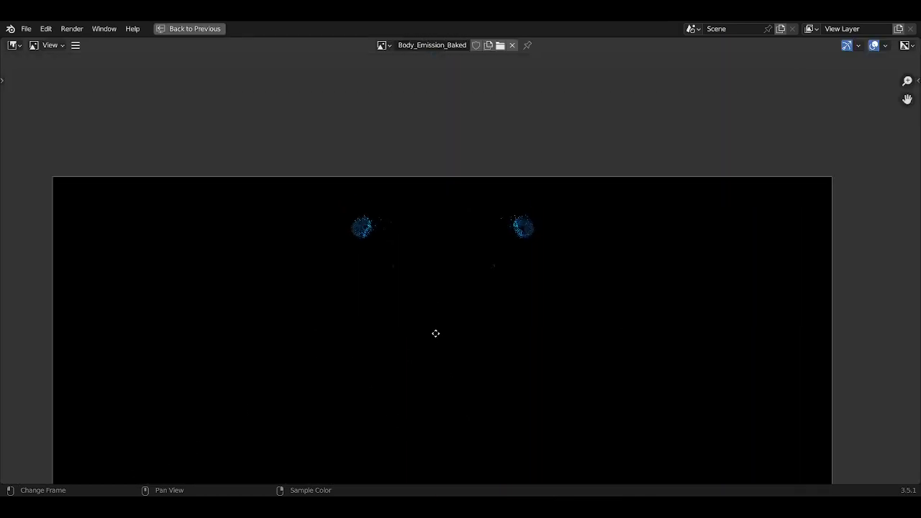
{"action": "scroll", "coordinate": [386, 259], "scroll_direction": "up", "scroll_amount": 3}
{"action": "middle_click_drag", "start_coordinate": [386, 259], "coordinate": [490, 300]}
{"action": "scroll", "coordinate": [434, 314], "scroll_direction": "up", "scroll_amount": 3}
{"action": "scroll", "coordinate": [356, 300], "scroll_direction": "up", "scroll_amount": 4}
{"action": "scroll", "coordinate": [437, 314], "scroll_direction": "up", "scroll_amount": 3}
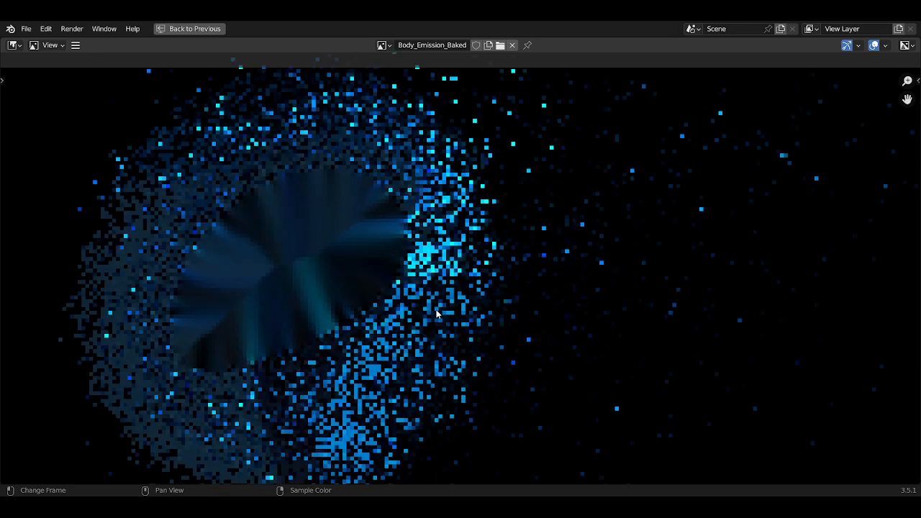
{"action": "scroll", "coordinate": [437, 314], "scroll_direction": "down", "scroll_amount": 4}
{"action": "scroll", "coordinate": [504, 285], "scroll_direction": "down", "scroll_amount": 7}
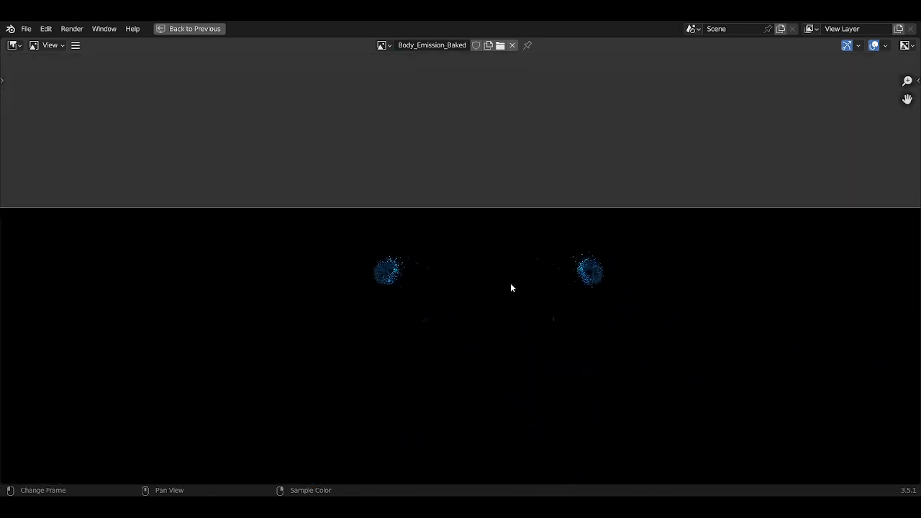
{"action": "key", "text": "ctrl+space"}
Set the render samples to 128
{"action": "scroll", "coordinate": [806, 342], "scroll_direction": "up", "scroll_amount": 10}
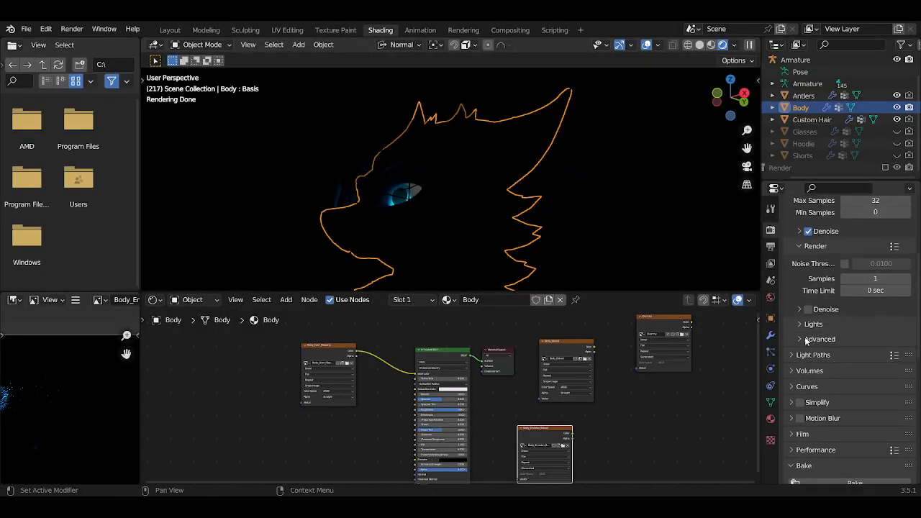
{"action": "scroll", "coordinate": [806, 341], "scroll_direction": "up", "scroll_amount": 4}
{"action": "left_click", "coordinate": [868, 374]}
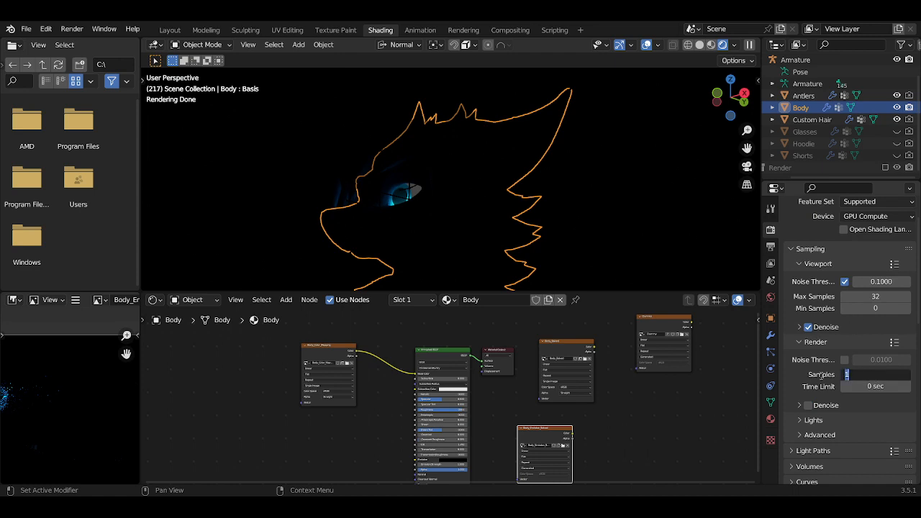
{"action": "type", "text": "128"}
{"action": "key", "text": "Return"}
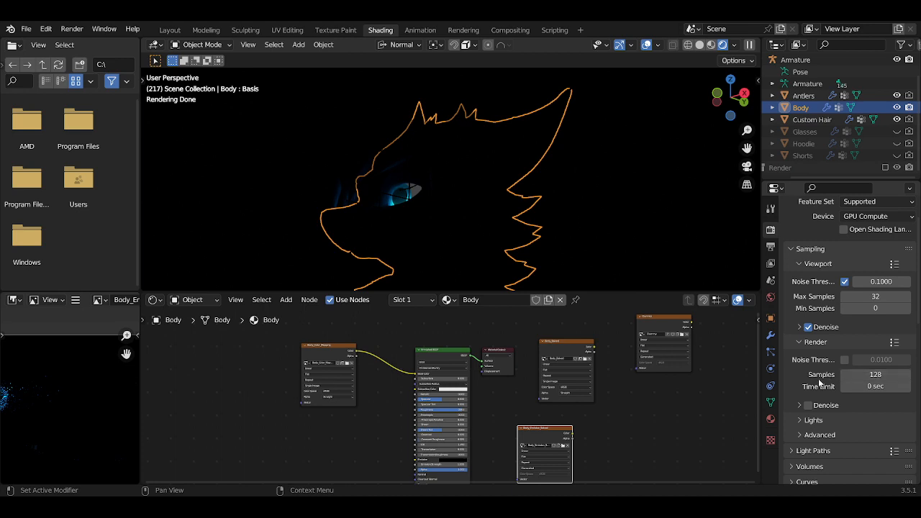
Bake the combined lighting at 128 samples and redisplay the Body_Emission_Baked image
{"action": "scroll", "coordinate": [811, 385], "scroll_direction": "down", "scroll_amount": 4}
{"action": "scroll", "coordinate": [811, 385], "scroll_direction": "down", "scroll_amount": 5}
{"action": "left_click", "coordinate": [815, 328]}
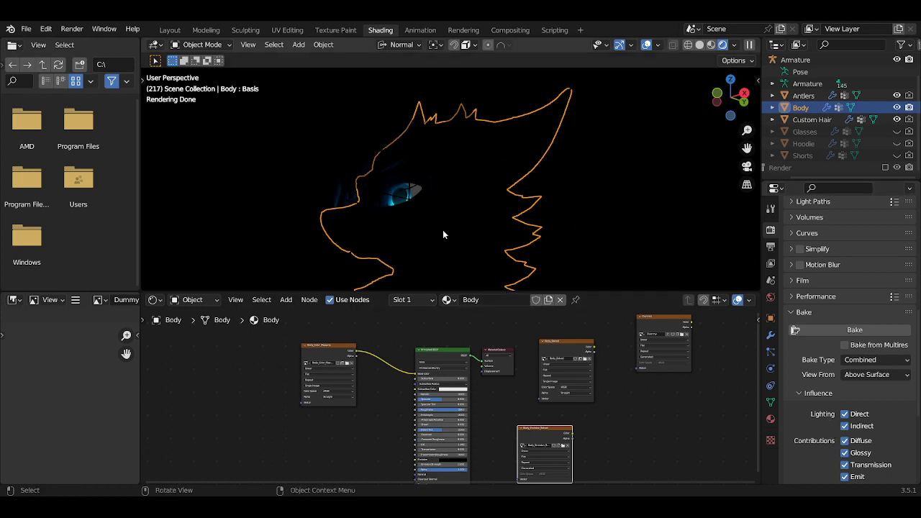
{"action": "left_click", "coordinate": [319, 354]}
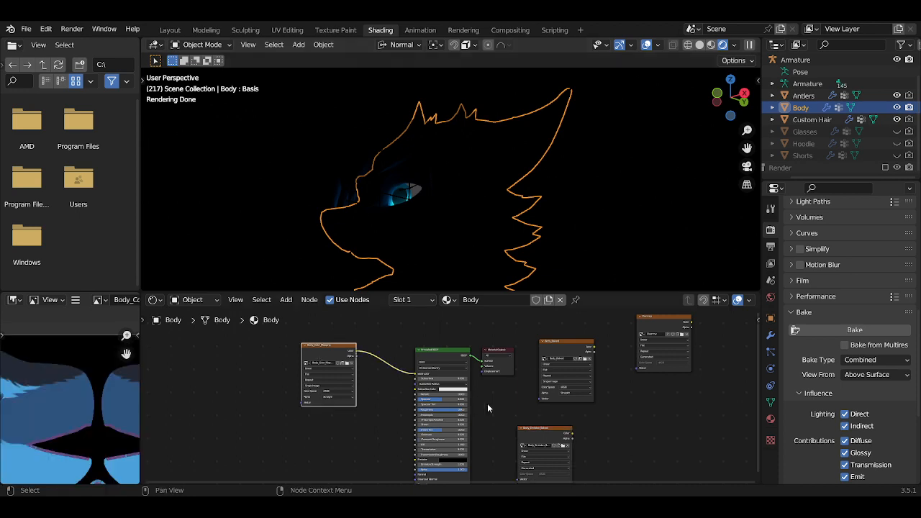
{"action": "left_click", "coordinate": [532, 430]}
Inspect the noise in the baked glow around both eyes in an enlarged view of Body_Emission_Baked
{"action": "key", "text": "ctrl+space"}
{"action": "scroll", "coordinate": [381, 314], "scroll_direction": "up", "scroll_amount": 4}
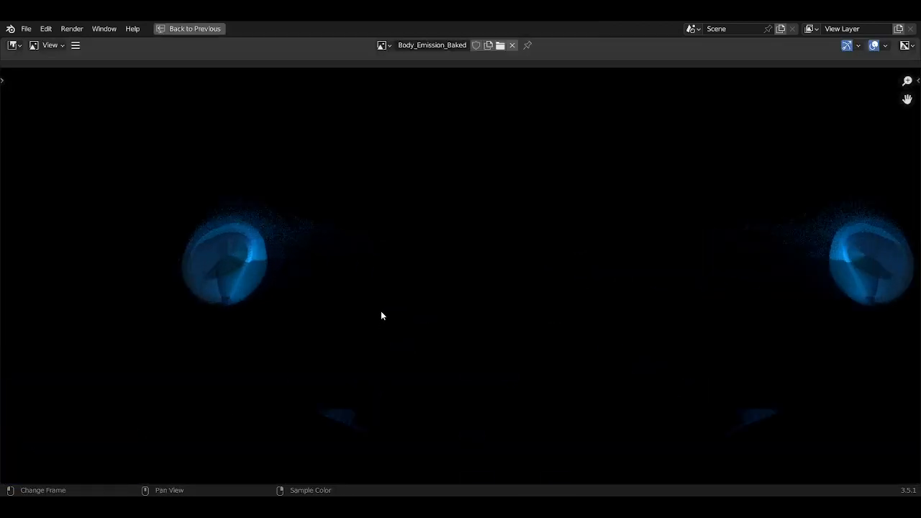
{"action": "scroll", "coordinate": [504, 334], "scroll_direction": "up", "scroll_amount": 4}
{"action": "scroll", "coordinate": [511, 308], "scroll_direction": "down", "scroll_amount": 2}
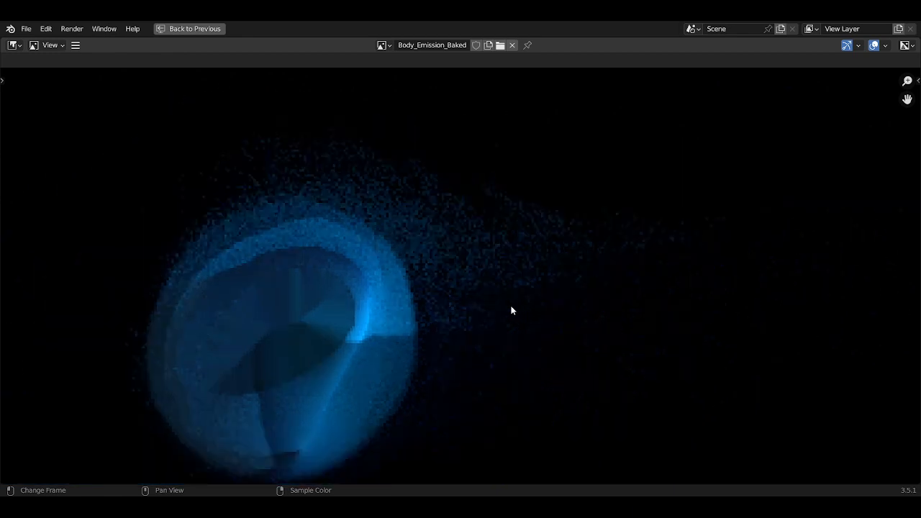
{"action": "middle_click_drag", "start_coordinate": [487, 334], "coordinate": [452, 286]}
{"action": "scroll", "coordinate": [482, 307], "scroll_direction": "down", "scroll_amount": 2}
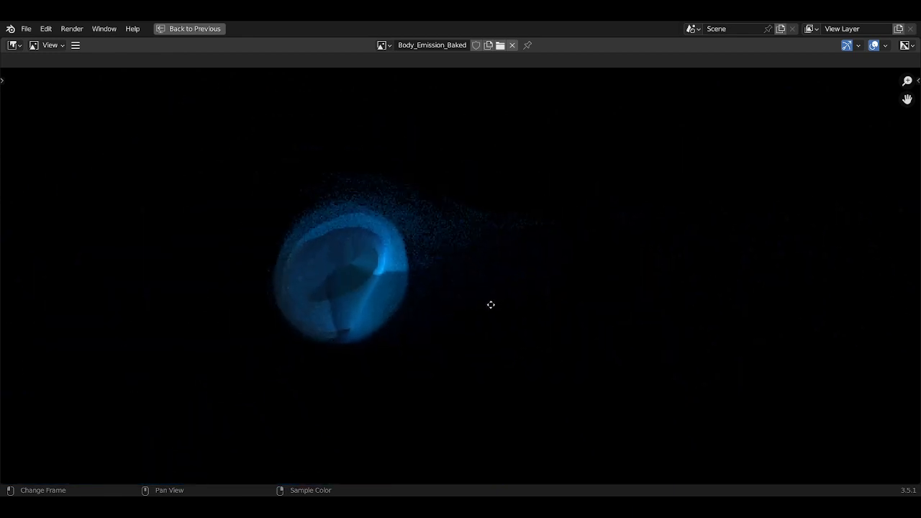
{"action": "scroll", "coordinate": [507, 300], "scroll_direction": "down", "scroll_amount": 3}
{"action": "scroll", "coordinate": [507, 301], "scroll_direction": "down", "scroll_amount": 2}
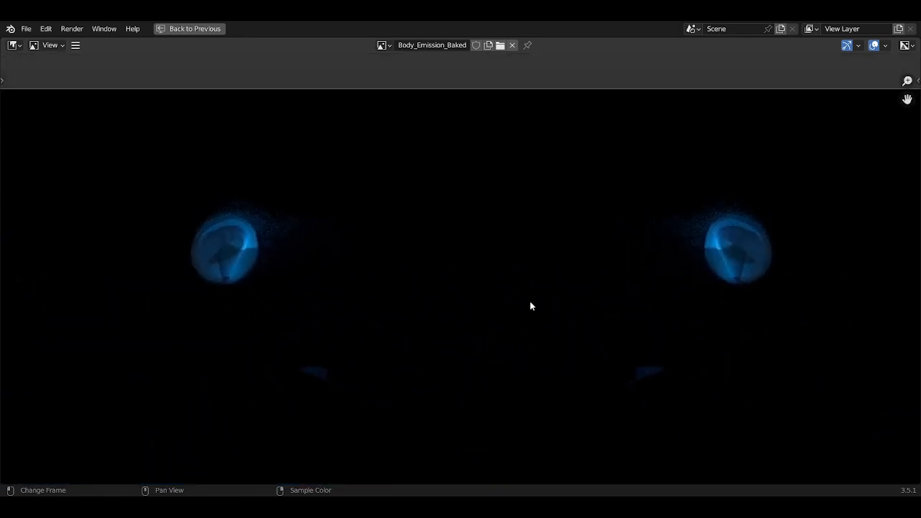
{"action": "key", "text": "ctrl+space"}
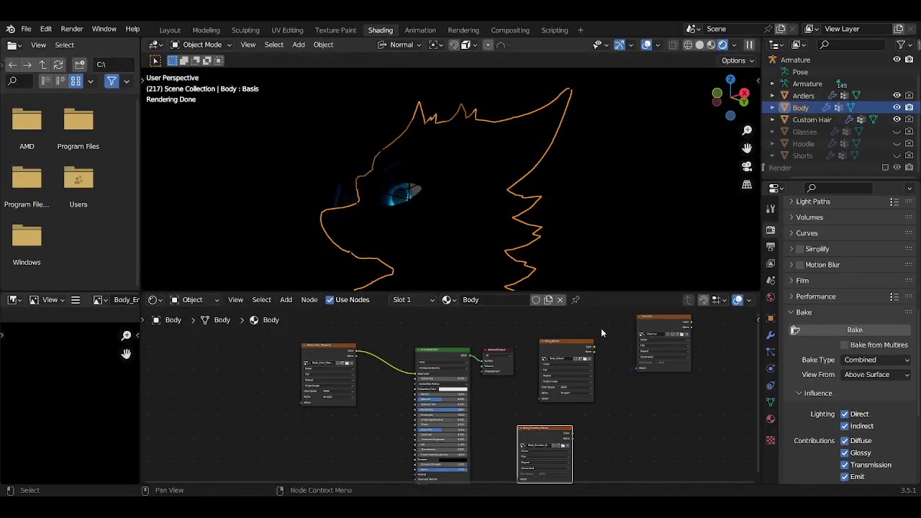
Set the render samples to 1024
{"action": "scroll", "coordinate": [838, 365], "scroll_direction": "up", "scroll_amount": 4}
{"action": "scroll", "coordinate": [838, 365], "scroll_direction": "up", "scroll_amount": 3}
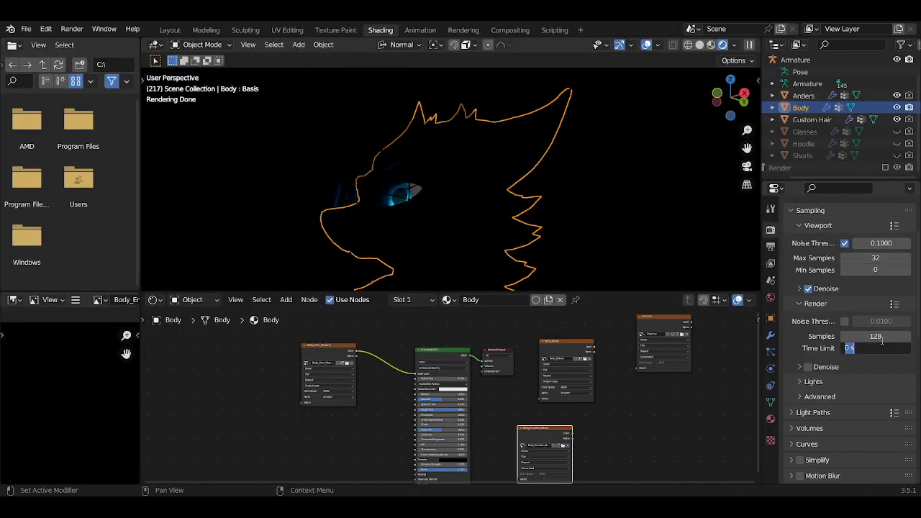
{"action": "left_click", "coordinate": [883, 337]}
{"action": "type", "text": "1"}
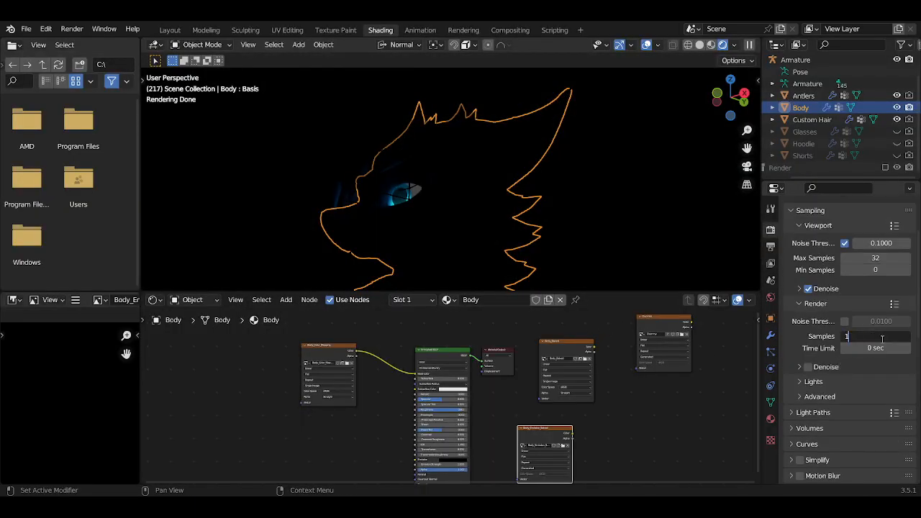
{"action": "type", "text": "024"}
{"action": "key", "text": "Return"}
Bake the combined lighting at 1024 samples and reload the Body_Emission_Baked image in the image editor
{"action": "scroll", "coordinate": [858, 376], "scroll_direction": "down", "scroll_amount": 4}
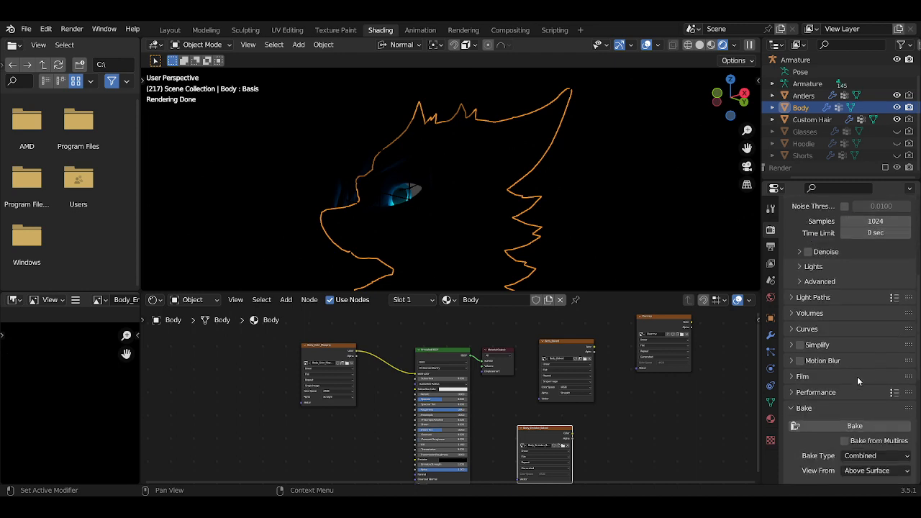
{"action": "scroll", "coordinate": [858, 377], "scroll_direction": "down", "scroll_amount": 2}
{"action": "left_click", "coordinate": [823, 367]}
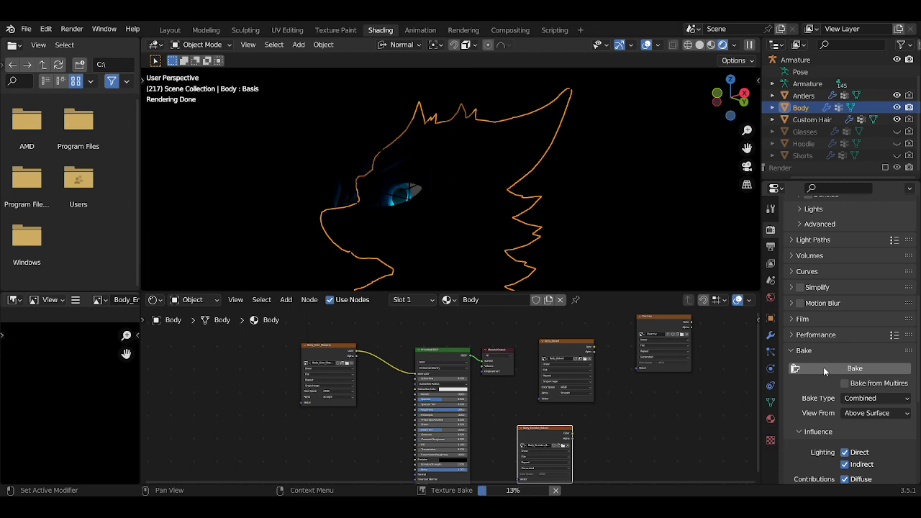
{"action": "scroll", "coordinate": [828, 367], "scroll_direction": "up", "scroll_amount": 7}
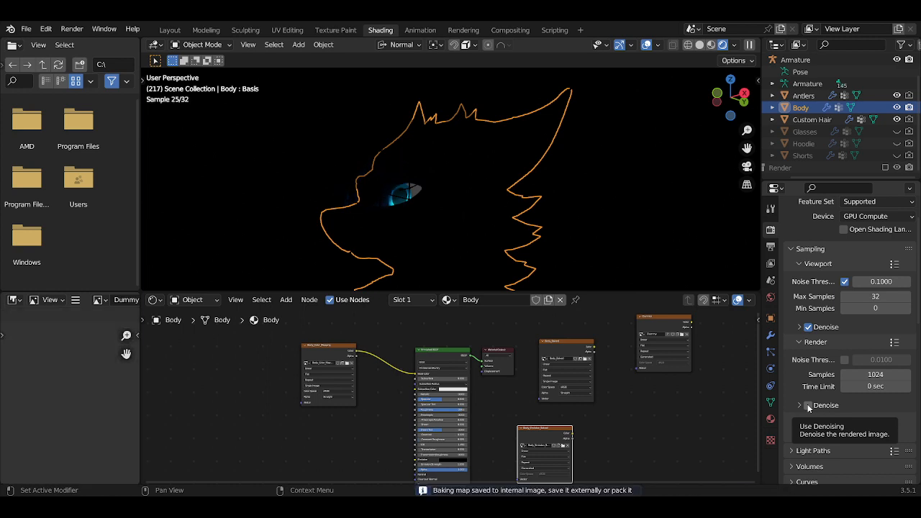
{"action": "left_click", "coordinate": [357, 368]}
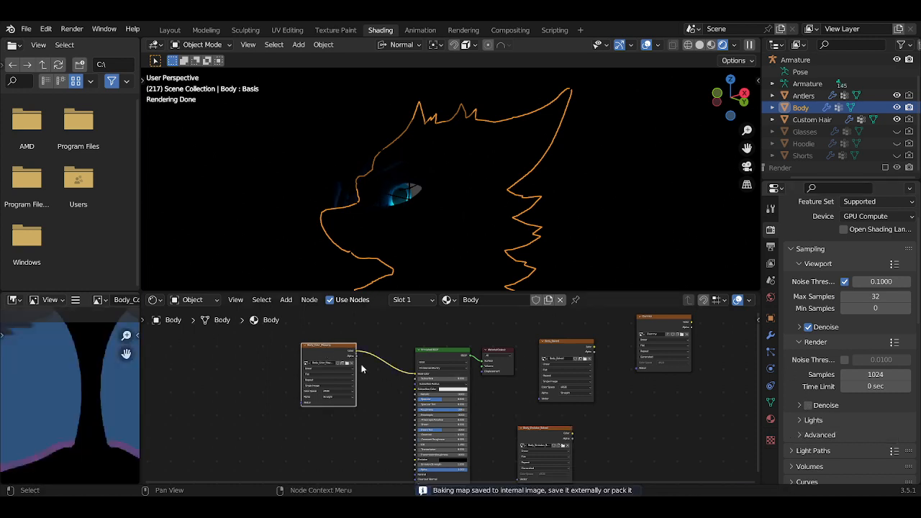
{"action": "left_click", "coordinate": [545, 445]}
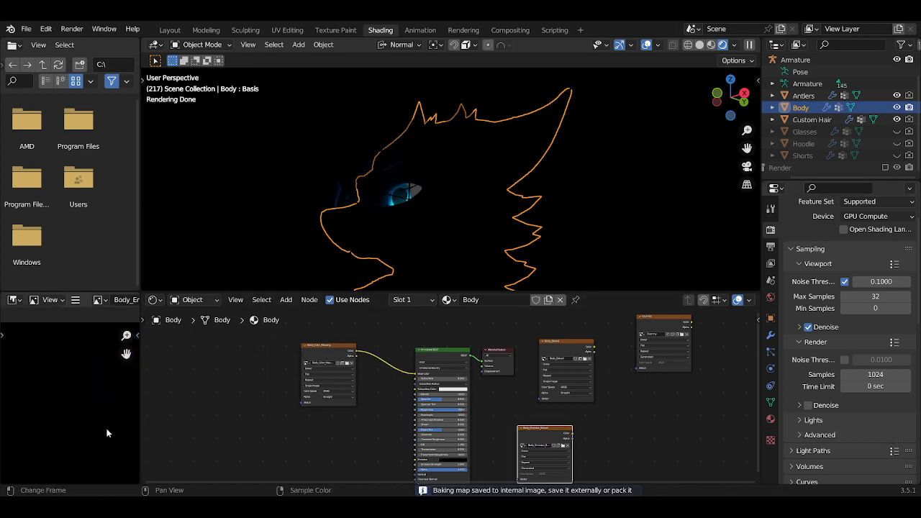
Check the smoothness of the 1024-sample eye glow in a maximized view of the baked emission image
{"action": "key", "text": "ctrl+space"}
{"action": "scroll", "coordinate": [273, 368], "scroll_direction": "up", "scroll_amount": 10}
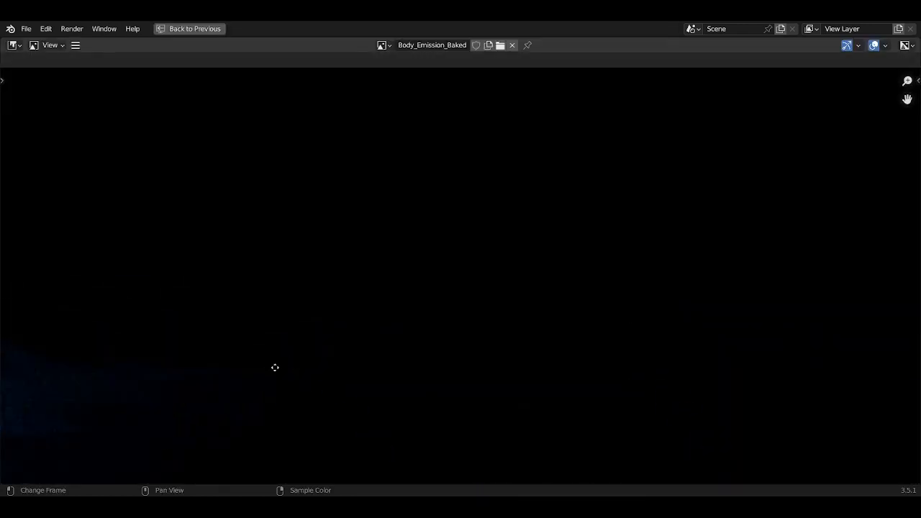
{"action": "scroll", "coordinate": [461, 356], "scroll_direction": "down", "scroll_amount": 5}
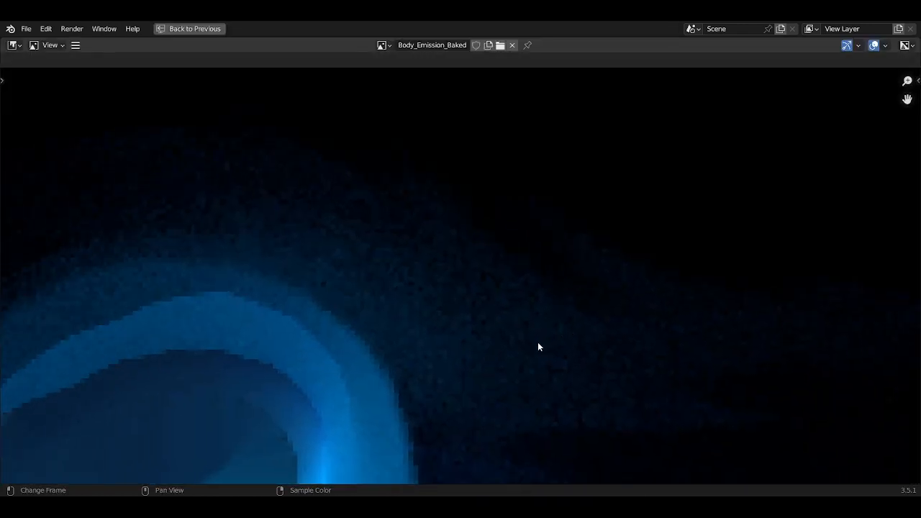
{"action": "middle_click_drag", "start_coordinate": [532, 344], "coordinate": [345, 335]}
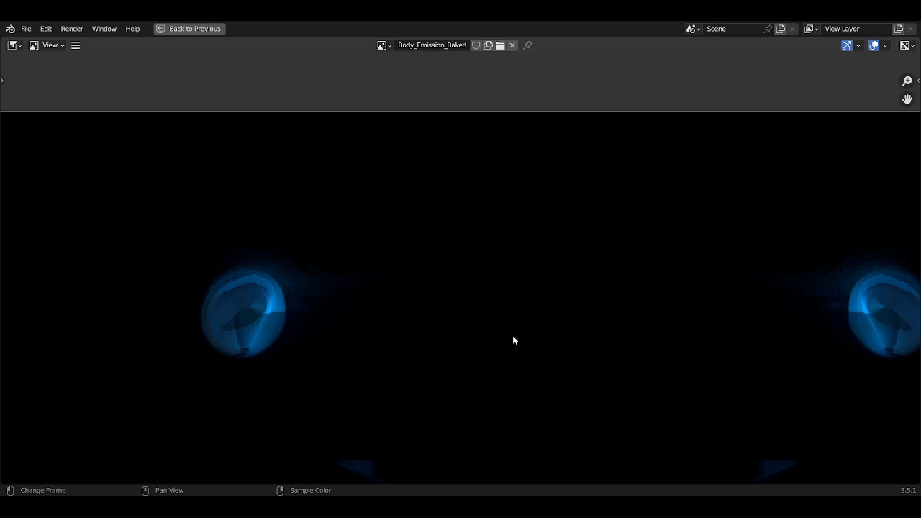
{"action": "key", "text": "ctrl+space"}
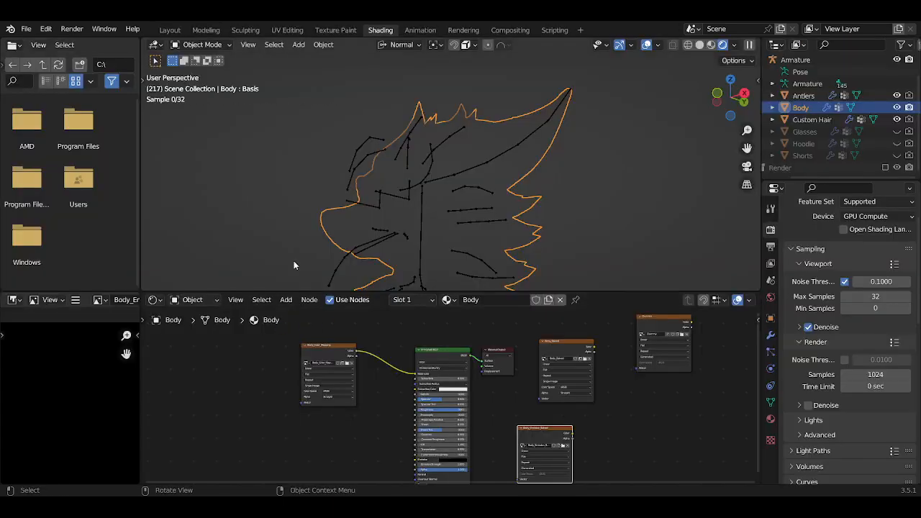
Save the Body_Emission_Baked image
{"action": "left_click", "coordinate": [76, 301]}
{"action": "mouse_move", "coordinate": [105, 326]}
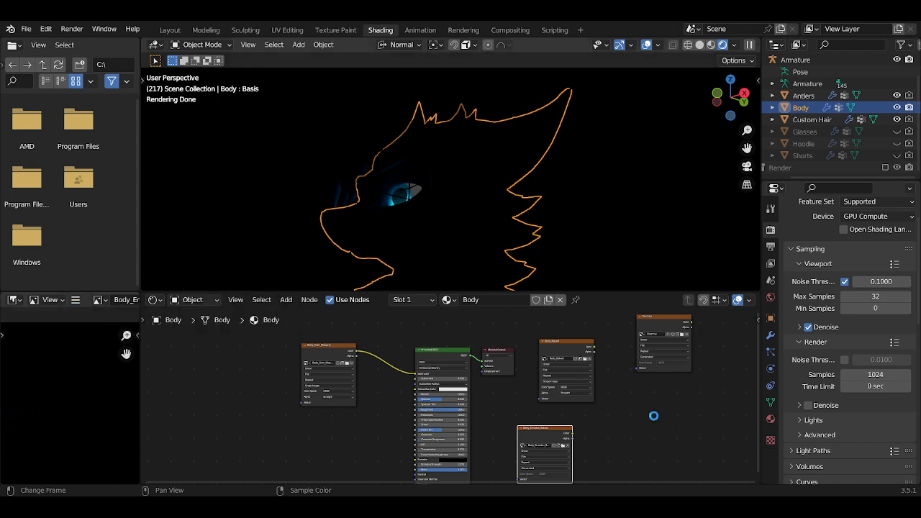
{"action": "left_click", "coordinate": [75, 300]}
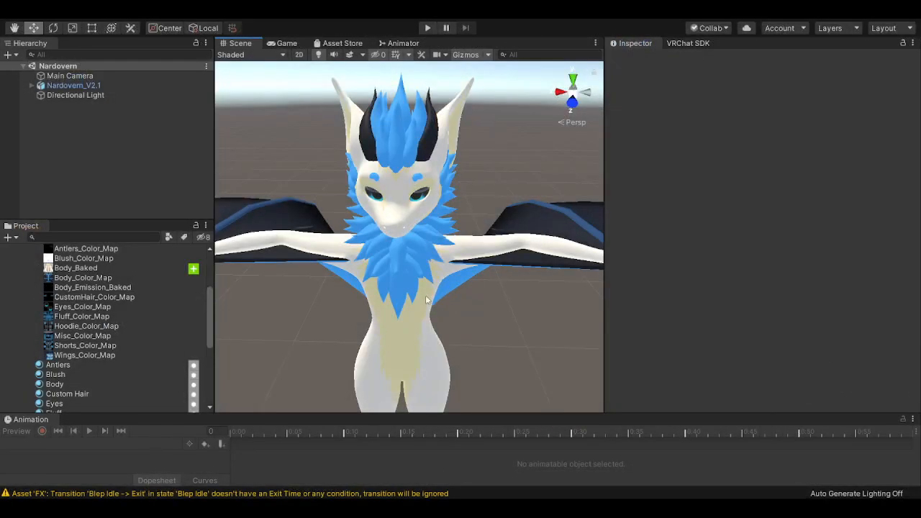
In Unity, assign Body_Color_Map as the main texture of the Body material
{"action": "left_click", "coordinate": [108, 288]}
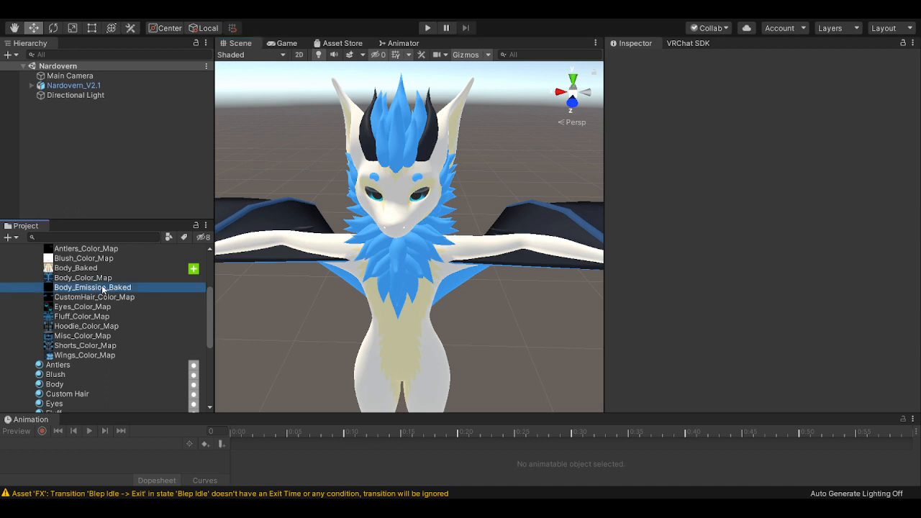
{"action": "left_click", "coordinate": [381, 308]}
{"action": "left_click", "coordinate": [380, 334]}
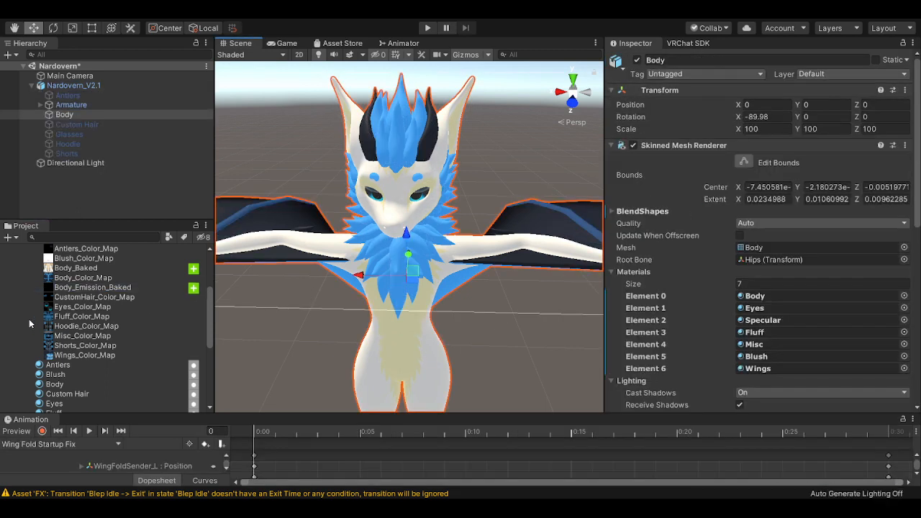
{"action": "left_click", "coordinate": [65, 375]}
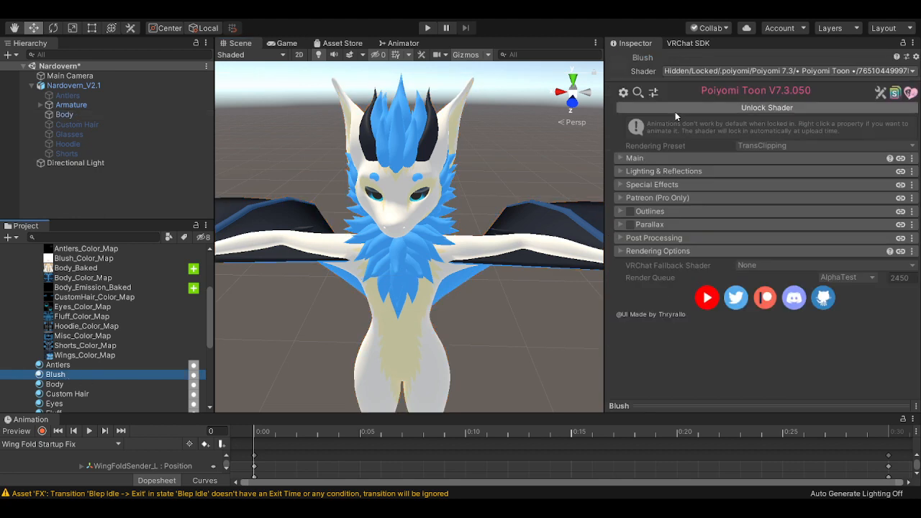
{"action": "left_click", "coordinate": [55, 385]}
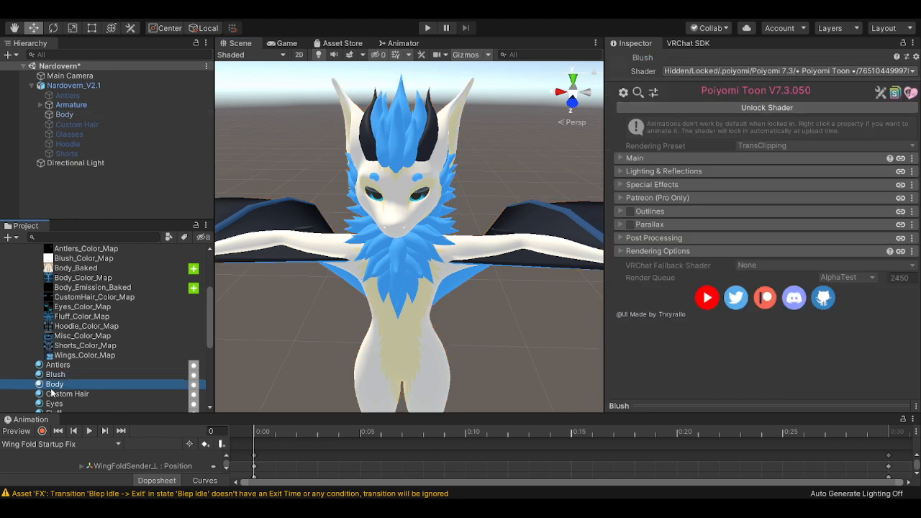
{"action": "left_click_drag", "start_coordinate": [105, 280], "coordinate": [640, 195]}
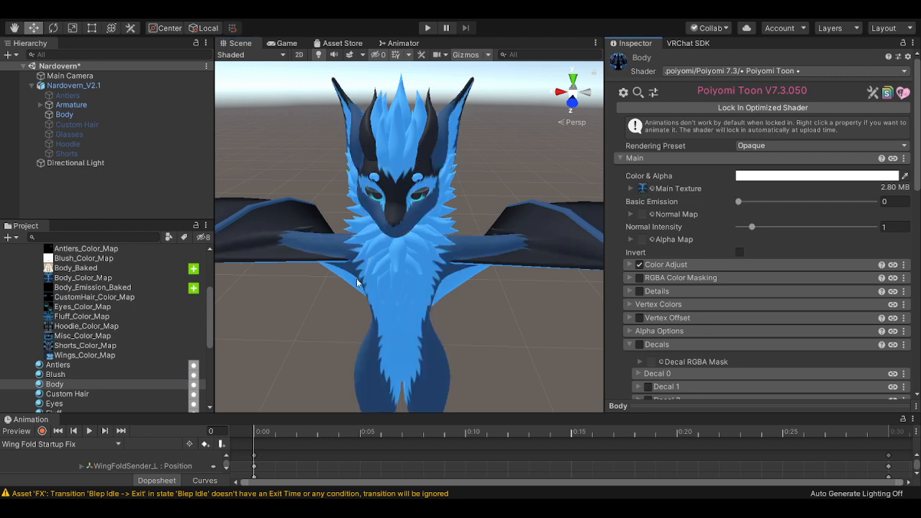
Select the Body, Fluff, Misc and Wings materials together and put them all on the unlocked Poiyomi Toon shader
{"action": "scroll", "coordinate": [77, 349], "scroll_direction": "down", "scroll_amount": 2}
{"action": "left_click", "coordinate": [72, 350]}
{"action": "scroll", "coordinate": [71, 355], "scroll_direction": "down", "scroll_amount": 2}
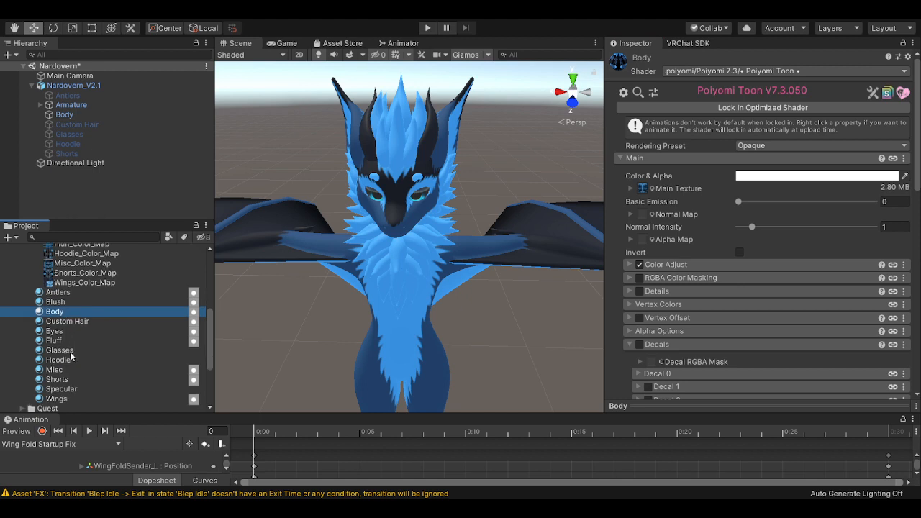
{"action": "left_click", "coordinate": [65, 400], "text": "ctrl"}
{"action": "left_click", "coordinate": [66, 371], "text": "ctrl"}
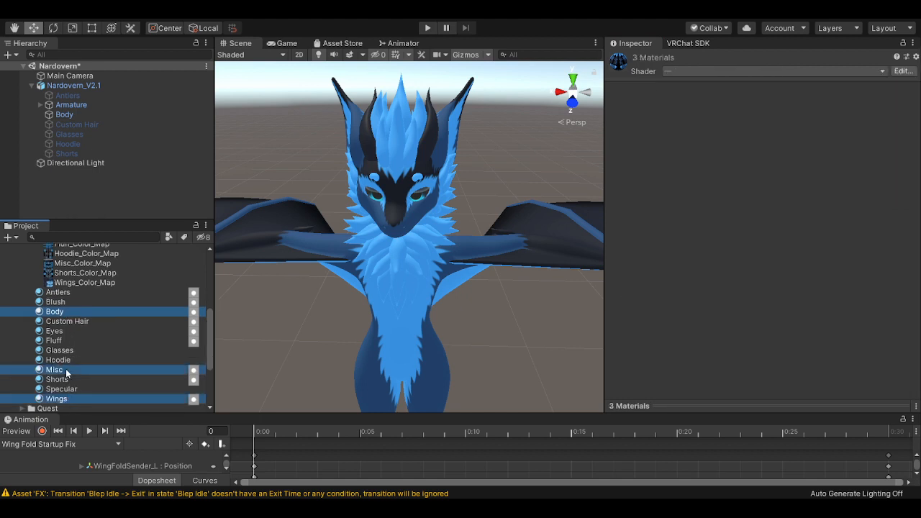
{"action": "left_click", "coordinate": [64, 341], "text": "ctrl"}
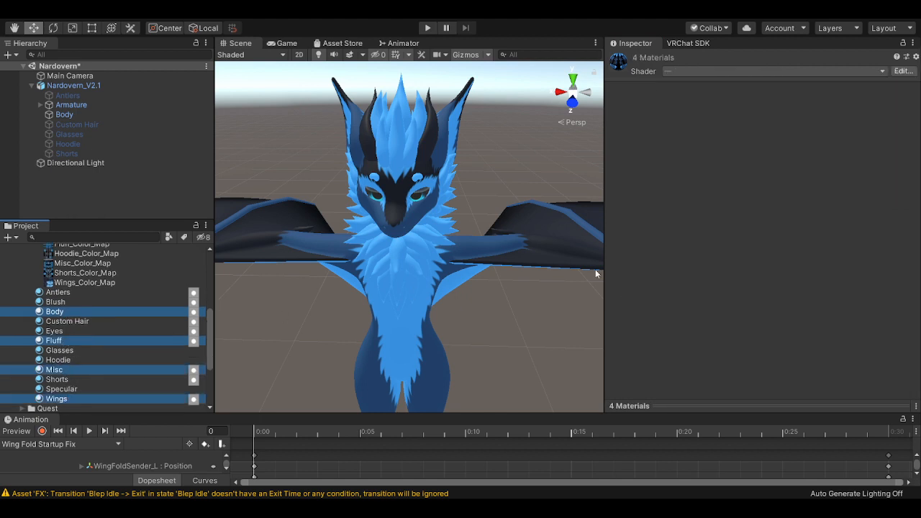
{"action": "left_click", "coordinate": [721, 113]}
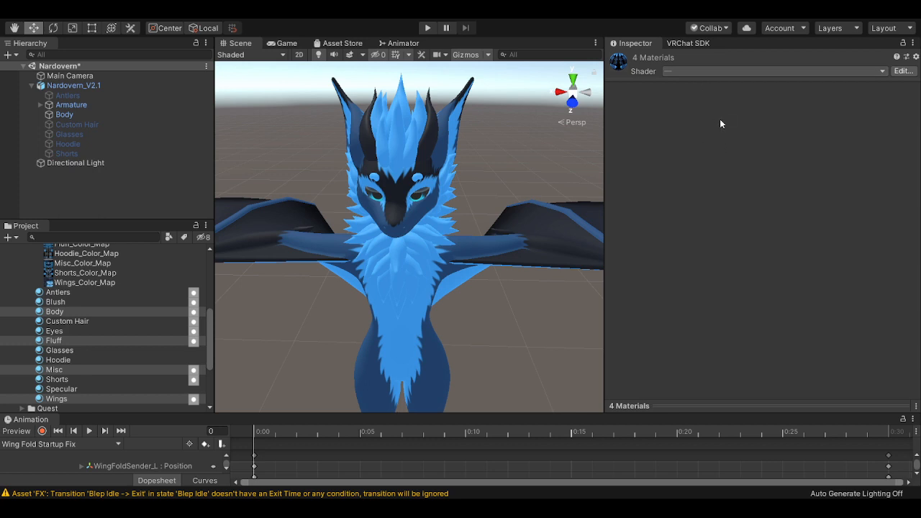
Collapse Lighting & Reflections for the four selected materials and expand the Emission settings under Special Effects
{"action": "scroll", "coordinate": [706, 224], "scroll_direction": "down", "scroll_amount": 10}
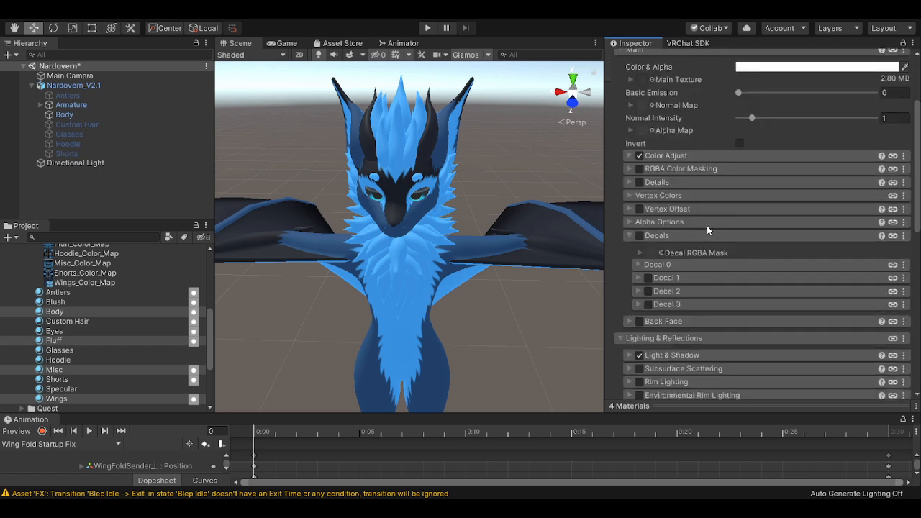
{"action": "scroll", "coordinate": [691, 224], "scroll_direction": "up", "scroll_amount": 3}
{"action": "scroll", "coordinate": [667, 210], "scroll_direction": "up", "scroll_amount": 3}
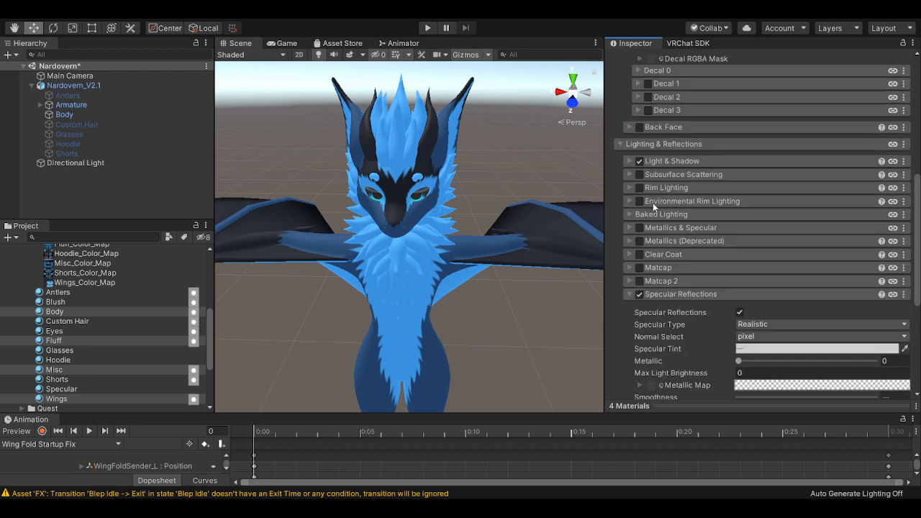
{"action": "left_click", "coordinate": [652, 203]}
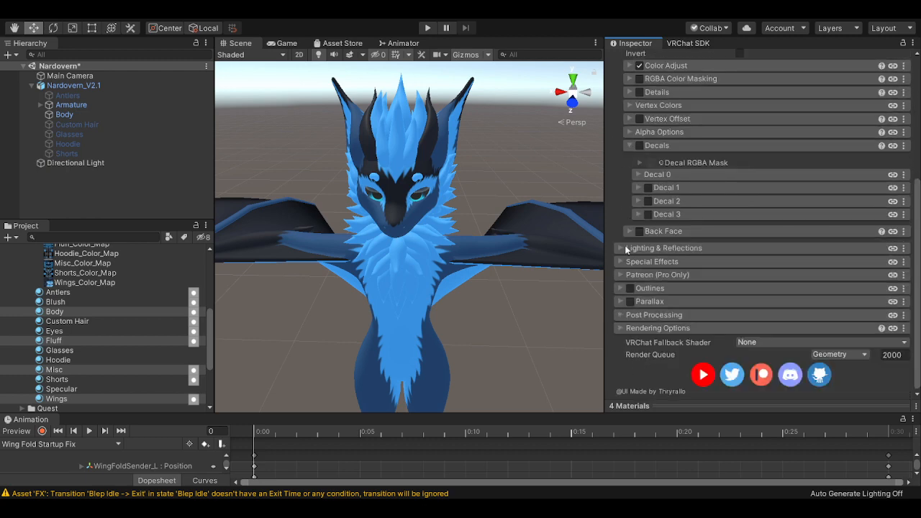
{"action": "scroll", "coordinate": [624, 166], "scroll_direction": "up", "scroll_amount": 3}
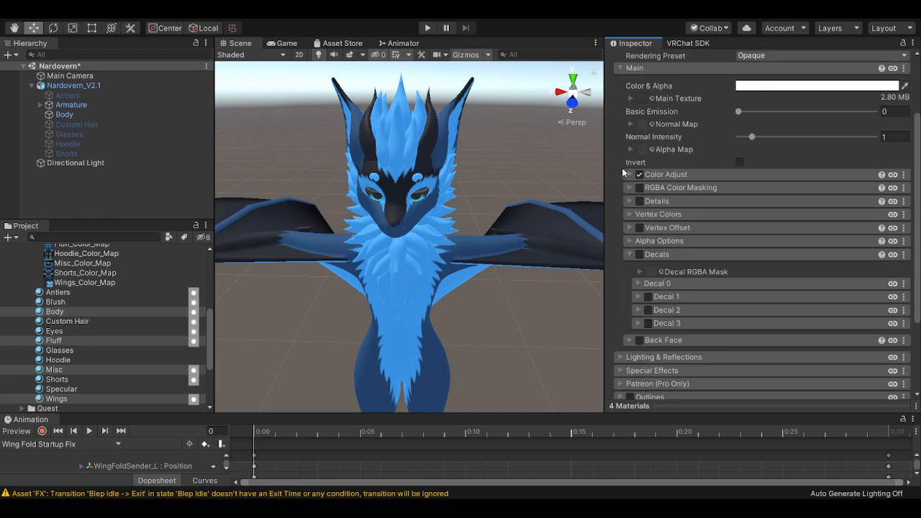
{"action": "scroll", "coordinate": [619, 222], "scroll_direction": "down", "scroll_amount": 3}
{"action": "left_click", "coordinate": [616, 262]}
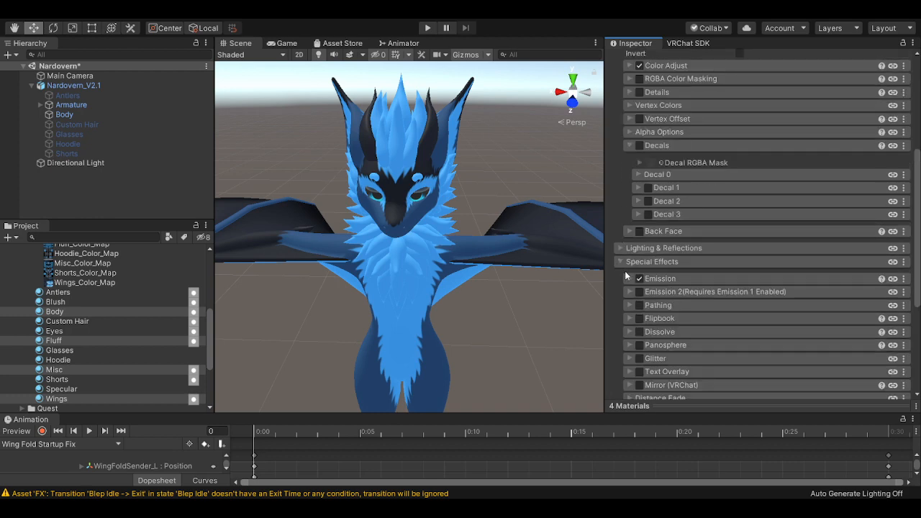
{"action": "scroll", "coordinate": [626, 215], "scroll_direction": "down", "scroll_amount": 3}
{"action": "left_click", "coordinate": [629, 170]}
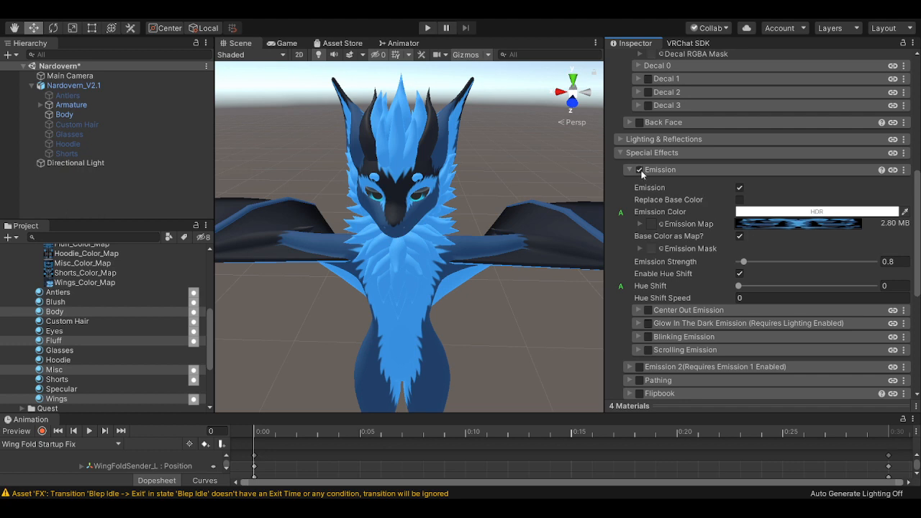
Compare the avatar with Emission on and off, leaving Emission disabled for the four selected materials
{"action": "left_click", "coordinate": [640, 169]}
{"action": "middle_click_drag", "start_coordinate": [499, 260], "coordinate": [468, 180]}
{"action": "left_click", "coordinate": [640, 169]}
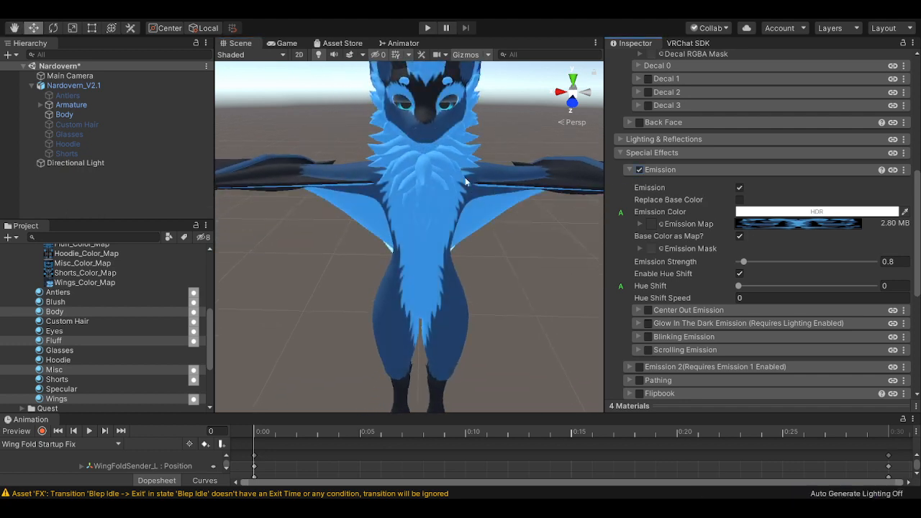
{"action": "scroll", "coordinate": [471, 200], "scroll_direction": "down", "scroll_amount": 3}
{"action": "middle_click_drag", "start_coordinate": [430, 219], "coordinate": [421, 232]}
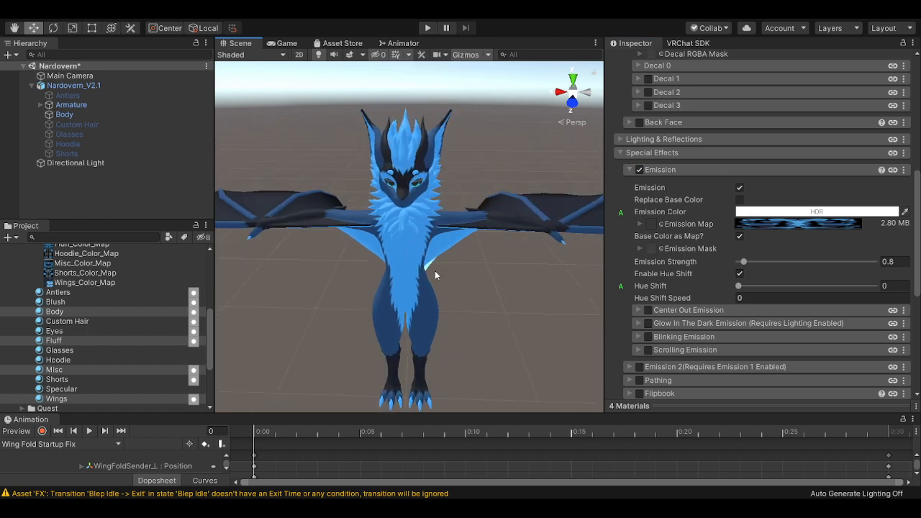
{"action": "left_click", "coordinate": [640, 171]}
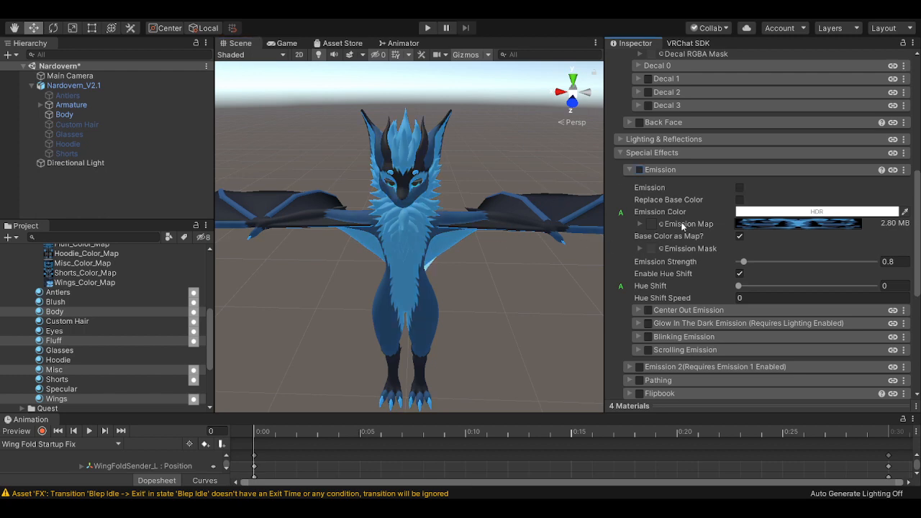
Set Min Brightness to 0 in the Light & Shadow lighting modifiers of the four selected materials
{"action": "scroll", "coordinate": [681, 222], "scroll_direction": "up", "scroll_amount": 5}
{"action": "scroll", "coordinate": [671, 239], "scroll_direction": "up", "scroll_amount": 2}
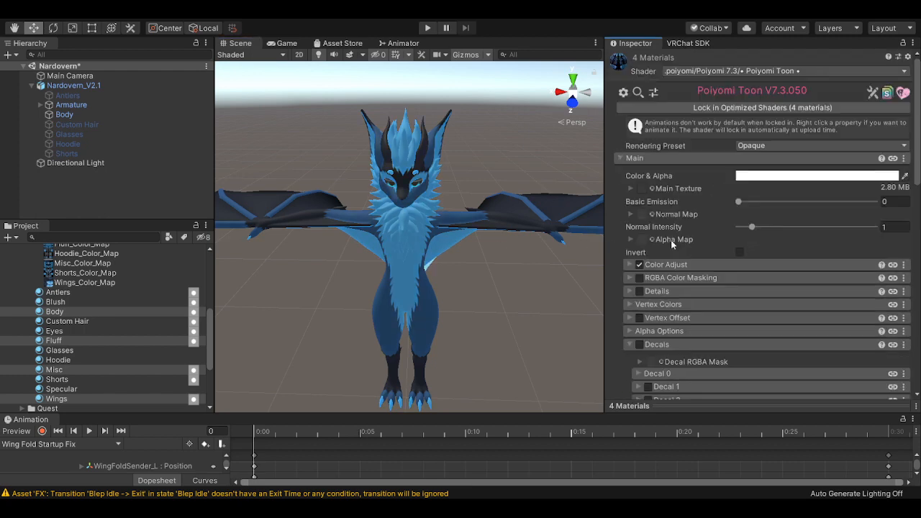
{"action": "scroll", "coordinate": [671, 240], "scroll_direction": "down", "scroll_amount": 5}
{"action": "left_click", "coordinate": [621, 229]}
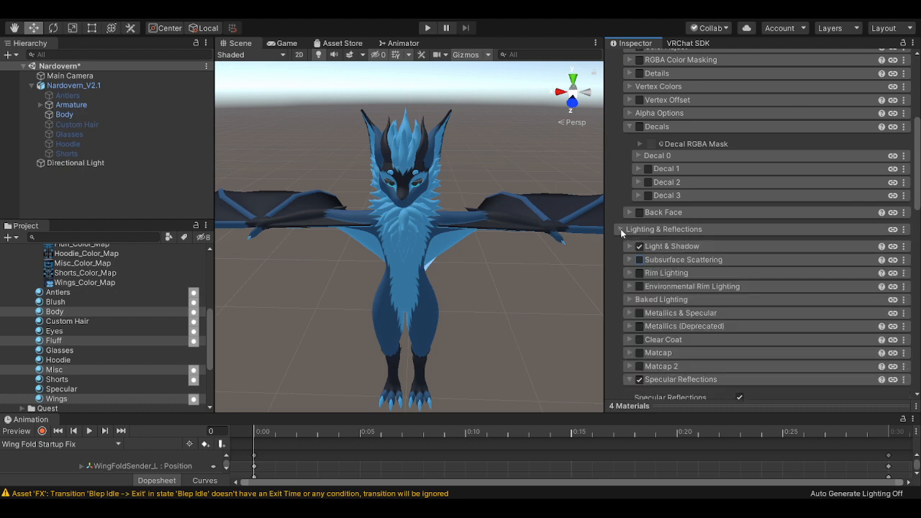
{"action": "left_click", "coordinate": [626, 246]}
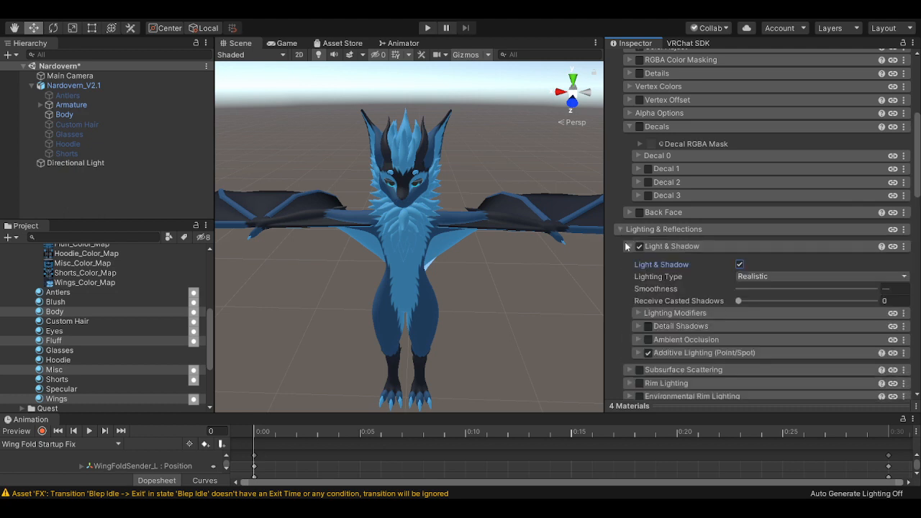
{"action": "left_click", "coordinate": [637, 313]}
{"action": "scroll", "coordinate": [659, 317], "scroll_direction": "down", "scroll_amount": 3}
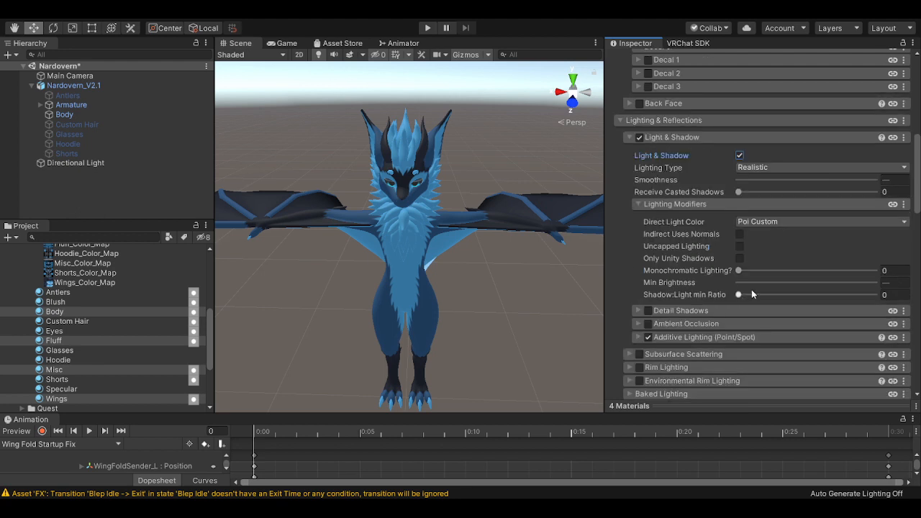
{"action": "left_click_drag", "start_coordinate": [747, 284], "coordinate": [704, 289]}
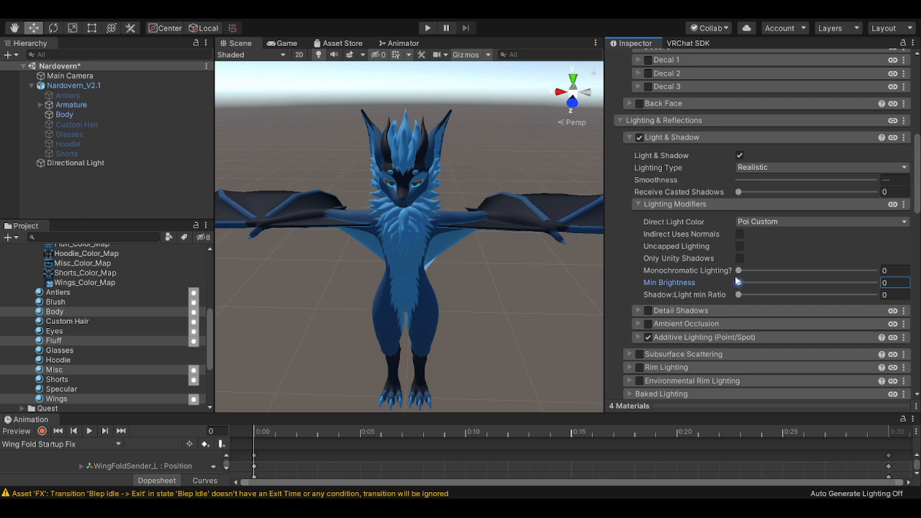
{"action": "left_click_drag", "start_coordinate": [738, 285], "coordinate": [674, 284]}
Assign Body_Emission_Baked as the Body material's emission map and set its emission strength to about 2.05
{"action": "scroll", "coordinate": [657, 276], "scroll_direction": "down", "scroll_amount": 15}
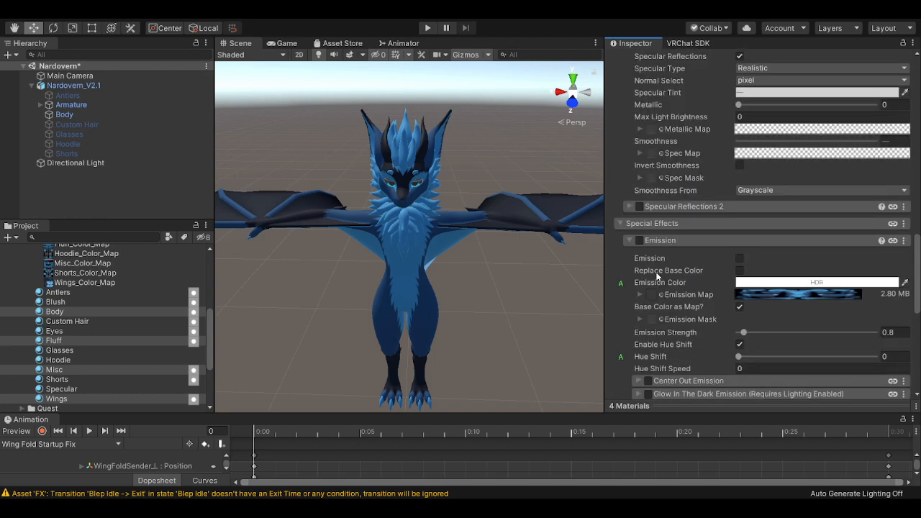
{"action": "left_click", "coordinate": [640, 295]}
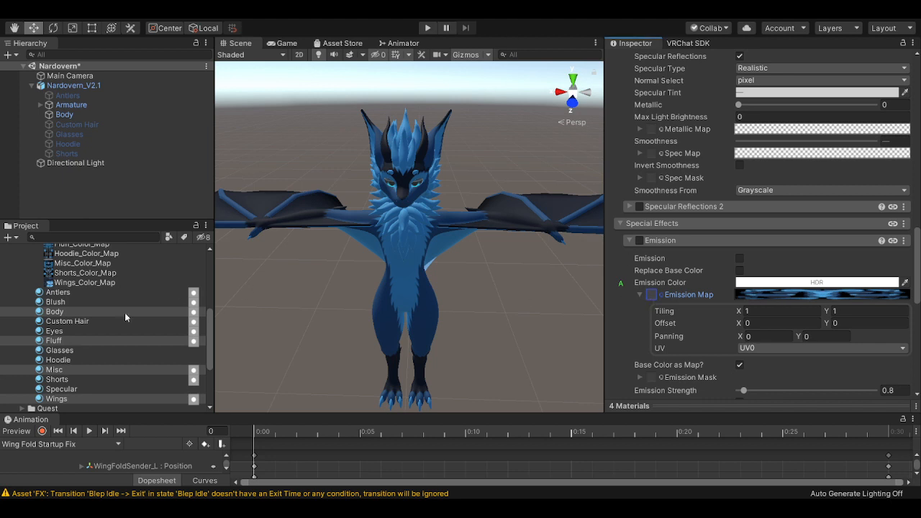
{"action": "left_click", "coordinate": [69, 314]}
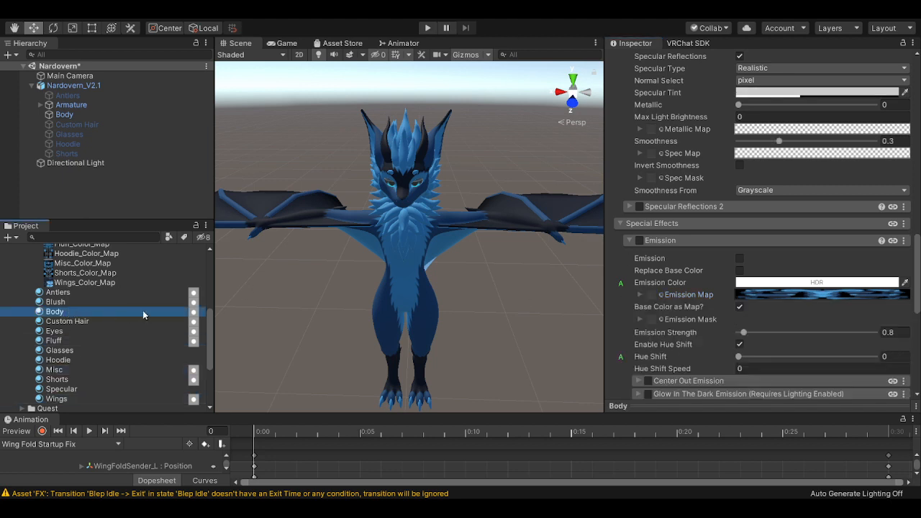
{"action": "scroll", "coordinate": [99, 291], "scroll_direction": "up", "scroll_amount": 2}
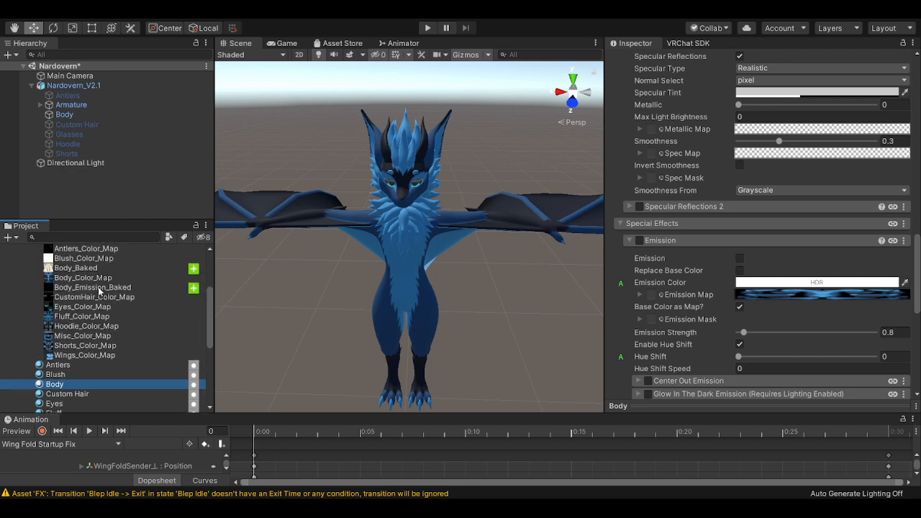
{"action": "left_click_drag", "start_coordinate": [94, 287], "coordinate": [651, 297]}
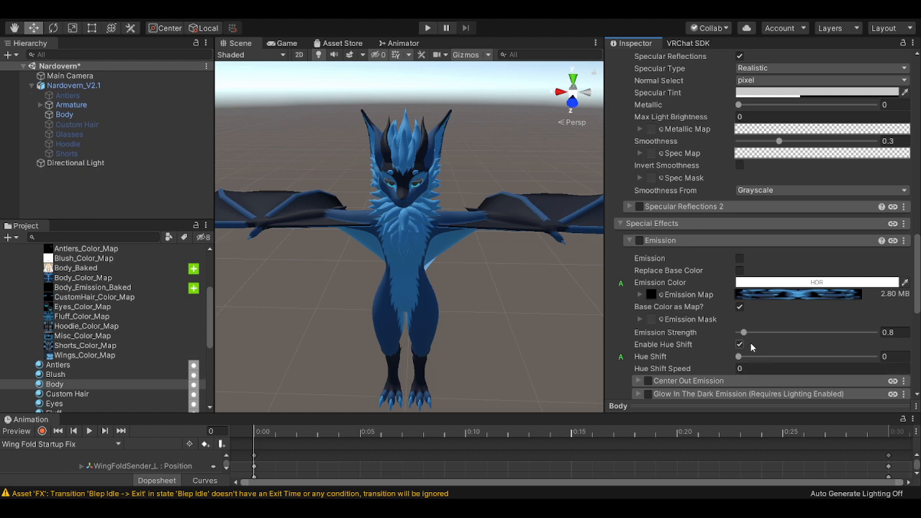
{"action": "left_click_drag", "start_coordinate": [743, 333], "coordinate": [753, 336]}
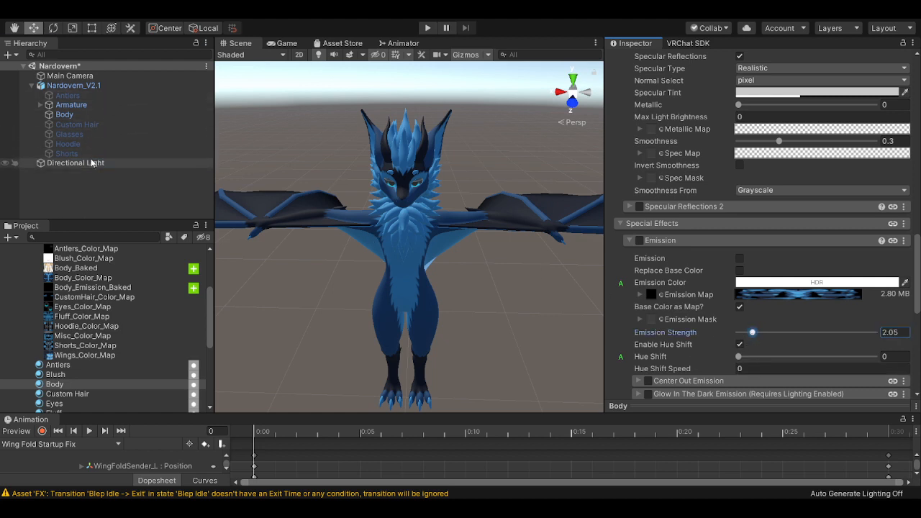
Set the Directional Light's intensity to 0 and view the avatar's eyes up close
{"action": "left_click", "coordinate": [91, 162]}
{"action": "left_click_drag", "start_coordinate": [638, 180], "coordinate": [599, 181]}
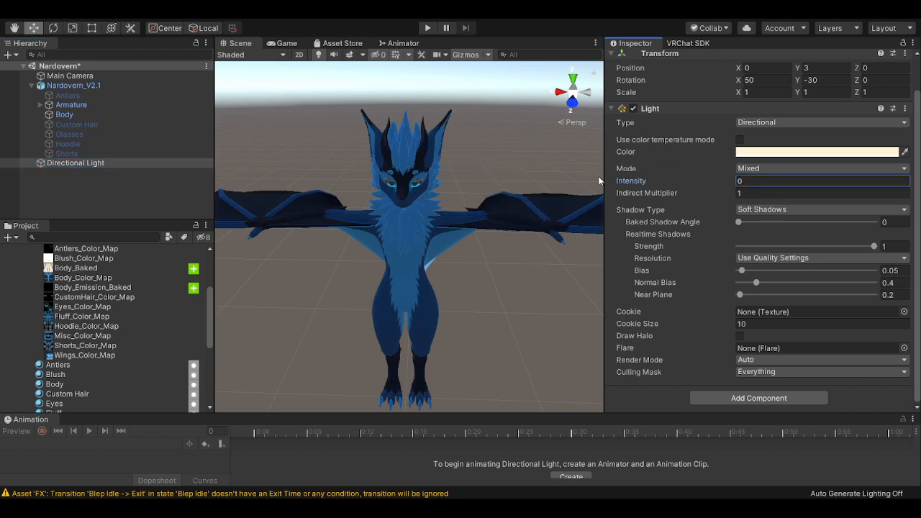
{"action": "scroll", "coordinate": [476, 177], "scroll_direction": "up", "scroll_amount": 1}
{"action": "middle_click_drag", "start_coordinate": [442, 205], "coordinate": [441, 229]}
{"action": "scroll", "coordinate": [434, 220], "scroll_direction": "up", "scroll_amount": 3}
{"action": "scroll", "coordinate": [433, 220], "scroll_direction": "up", "scroll_amount": 4}
{"action": "scroll", "coordinate": [439, 227], "scroll_direction": "up", "scroll_amount": 2}
{"action": "left_click_drag", "start_coordinate": [440, 229], "coordinate": [372, 212], "text": "alt"}
{"action": "middle_click_drag", "start_coordinate": [372, 212], "coordinate": [399, 263]}
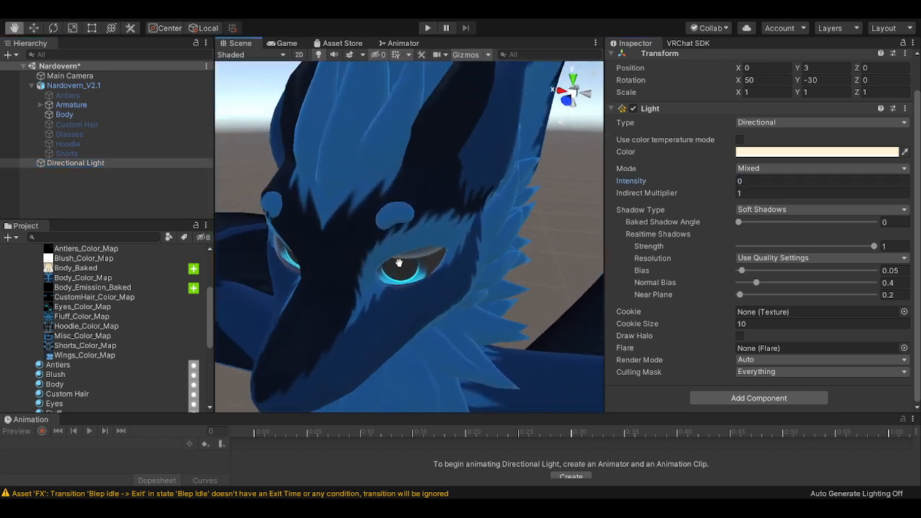
Enable Emission on the Body material
{"action": "left_click", "coordinate": [59, 377]}
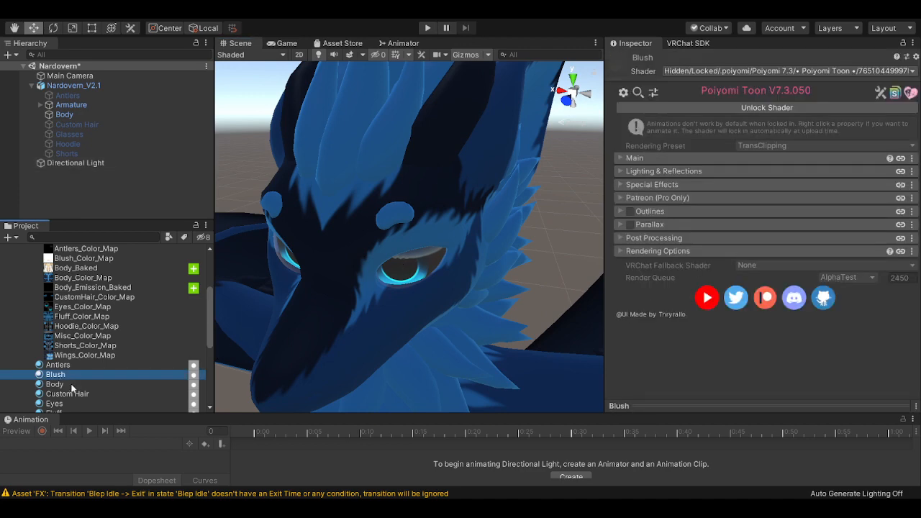
{"action": "left_click", "coordinate": [74, 387]}
{"action": "scroll", "coordinate": [716, 317], "scroll_direction": "down", "scroll_amount": 15}
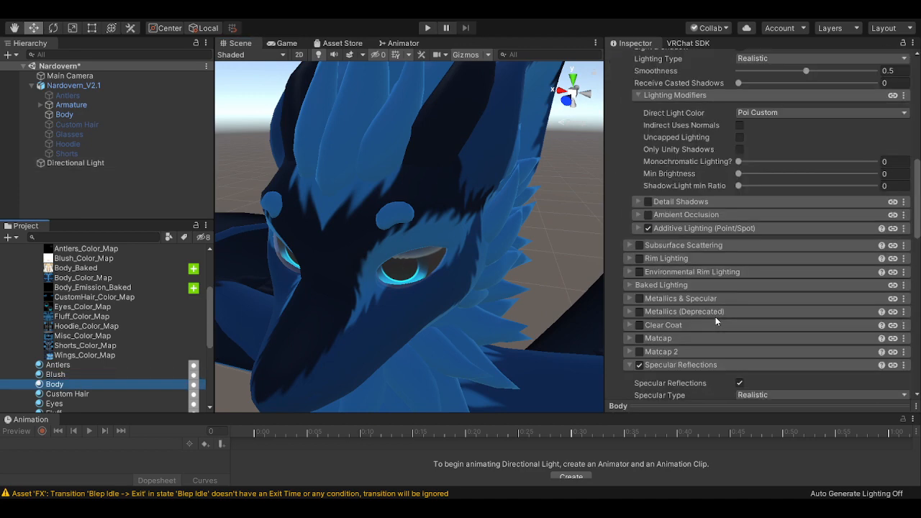
{"action": "left_click", "coordinate": [640, 242]}
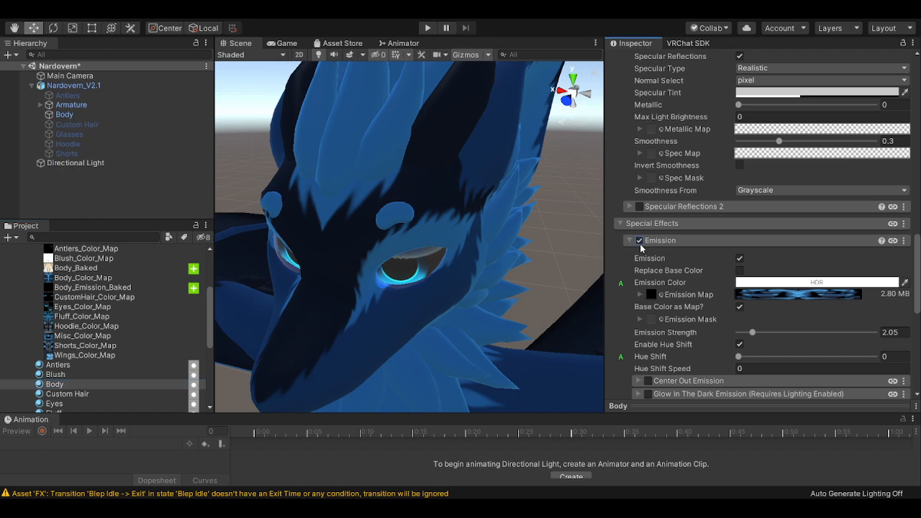
Inspect the glow around the eye and raise the Body material's emission strength to about 13.65
{"action": "left_click_drag", "start_coordinate": [439, 296], "coordinate": [359, 253], "text": "alt"}
{"action": "scroll", "coordinate": [367, 268], "scroll_direction": "down", "scroll_amount": 5}
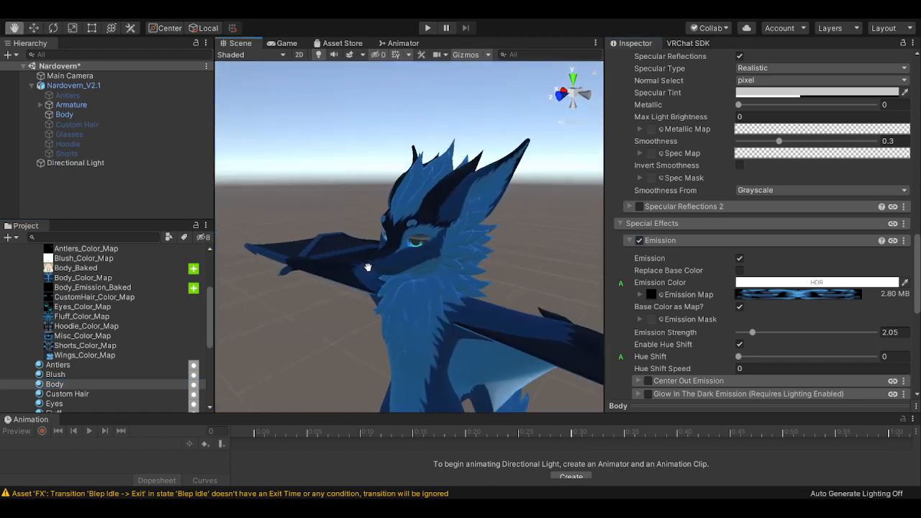
{"action": "scroll", "coordinate": [423, 270], "scroll_direction": "up", "scroll_amount": 6}
{"action": "left_click_drag", "start_coordinate": [416, 267], "coordinate": [382, 260], "text": "alt"}
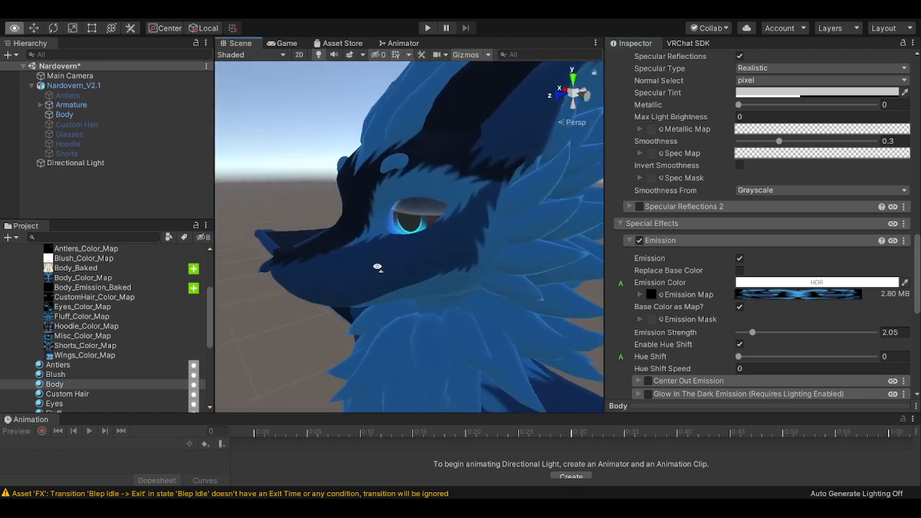
{"action": "scroll", "coordinate": [372, 259], "scroll_direction": "up", "scroll_amount": 6}
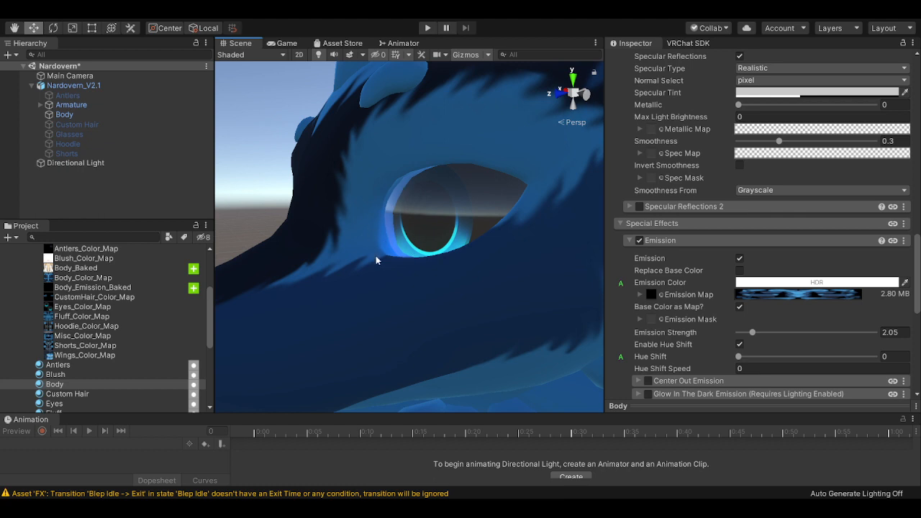
{"action": "left_click_drag", "start_coordinate": [754, 337], "coordinate": [831, 335]}
{"action": "left_click_drag", "start_coordinate": [503, 293], "coordinate": [426, 265], "text": "alt"}
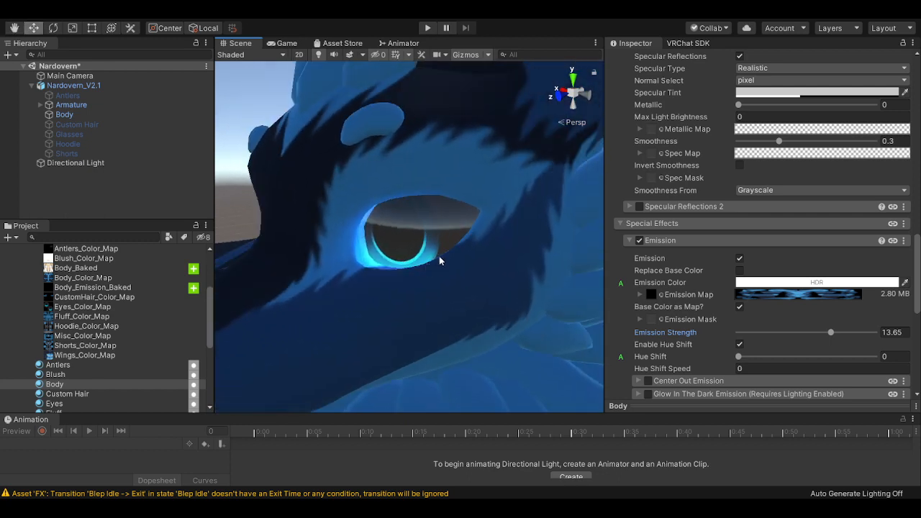
Expand the Armature through Hips, Spine, Chest, Neck and Head, and select the Eye_L bone
{"action": "left_click", "coordinate": [40, 106]}
{"action": "left_click", "coordinate": [48, 115]}
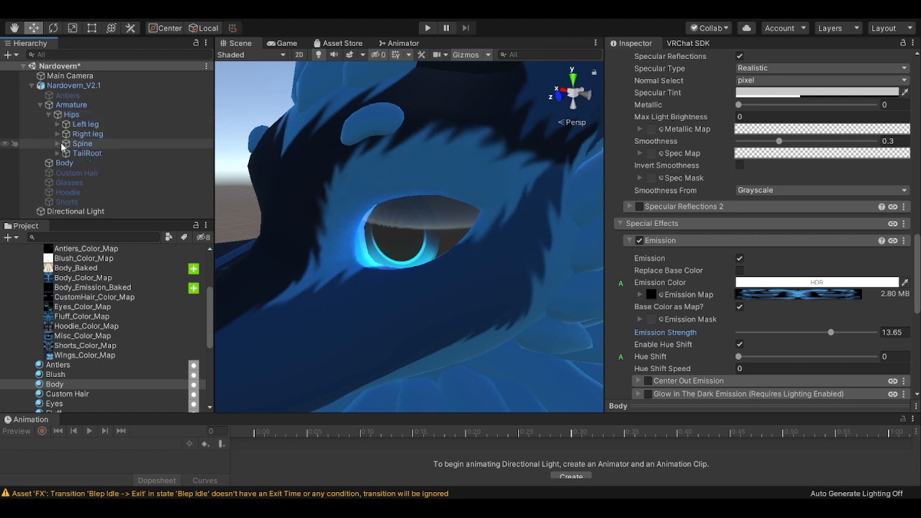
{"action": "left_click", "coordinate": [57, 144]}
{"action": "left_click", "coordinate": [66, 154]}
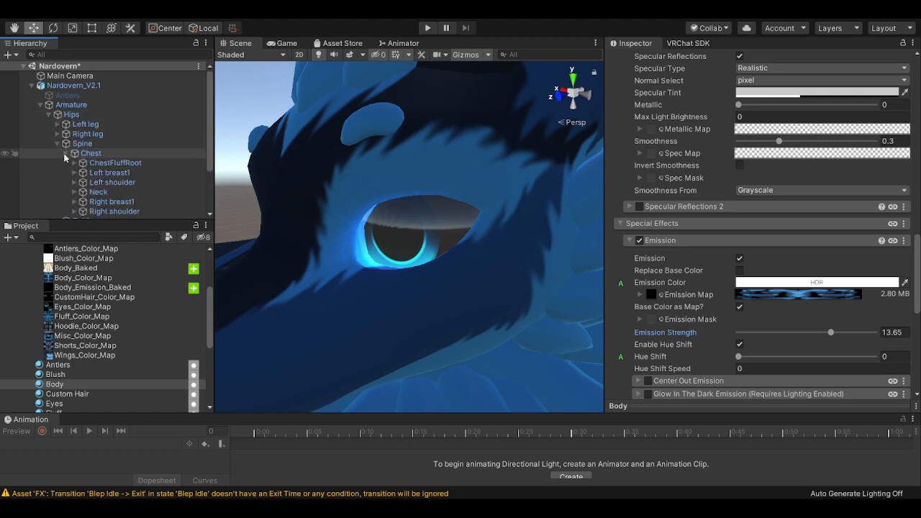
{"action": "scroll", "coordinate": [81, 171], "scroll_direction": "down", "scroll_amount": 3}
{"action": "left_click", "coordinate": [74, 155]}
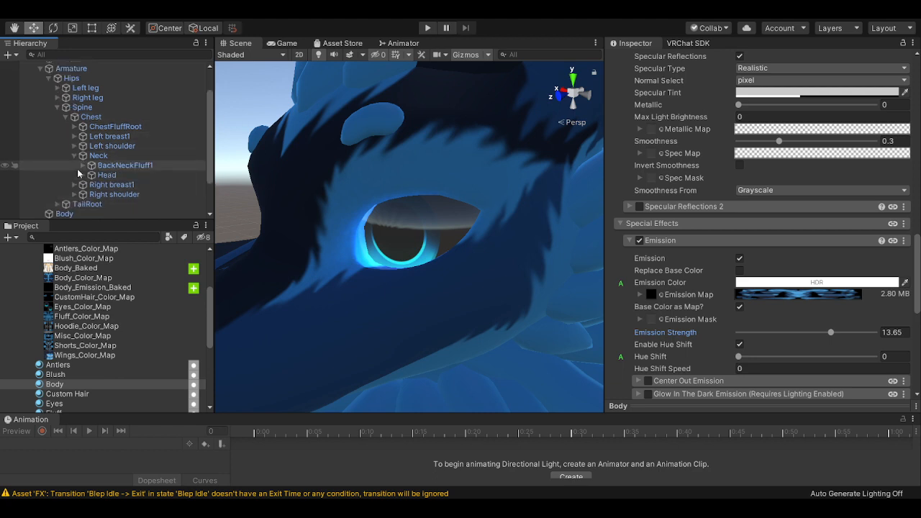
{"action": "left_click", "coordinate": [83, 174]}
{"action": "left_click", "coordinate": [103, 186]}
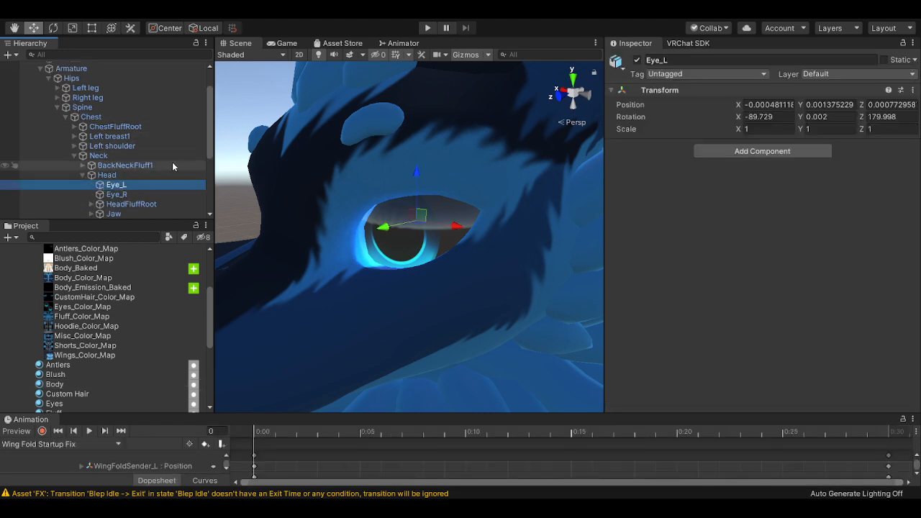
Try rotating the Eye_L bone to test the iris against the baked glow, and undo the bone changes
{"action": "key", "text": "e"}
{"action": "left_click_drag", "start_coordinate": [411, 228], "coordinate": [410, 208]}
{"action": "left_click_drag", "start_coordinate": [408, 223], "coordinate": [404, 196]}
{"action": "left_click_drag", "start_coordinate": [443, 223], "coordinate": [360, 292]}
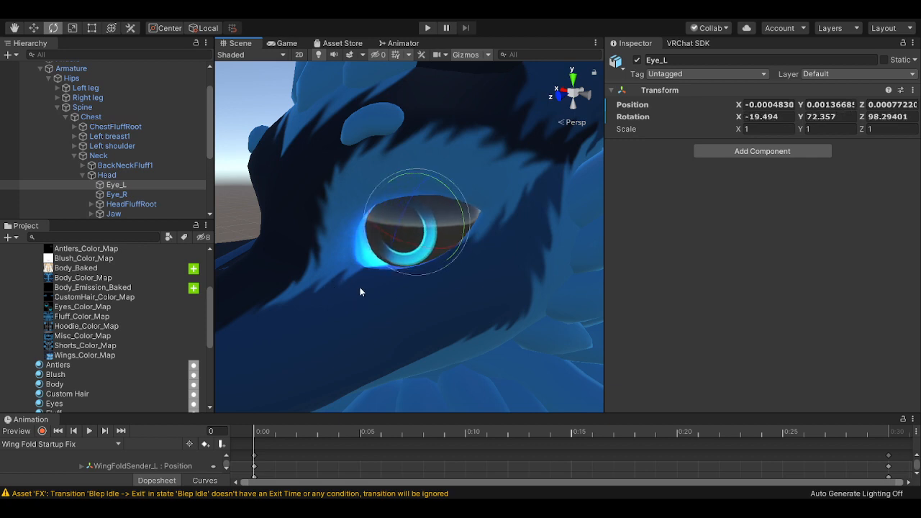
{"action": "key", "text": "ctrl+z"}
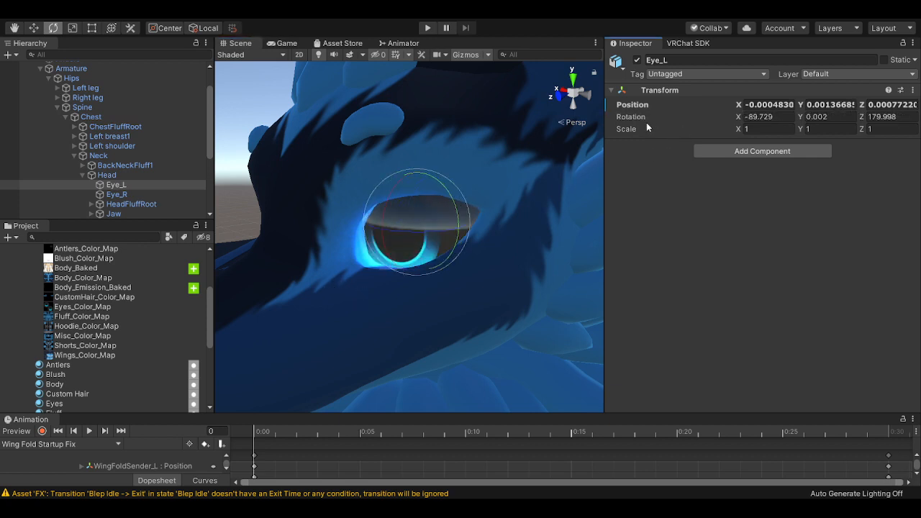
{"action": "key", "text": "ctrl+z"}
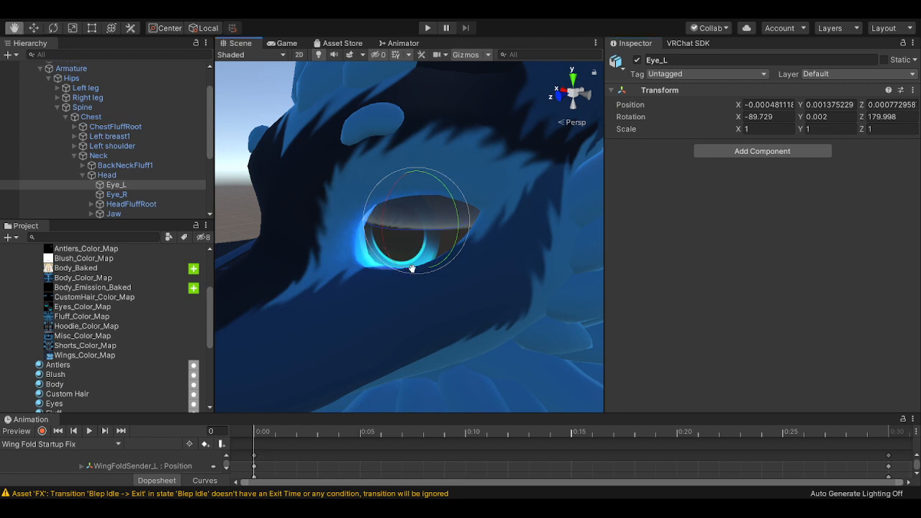
Examine the baked glow around the left eye from several angles, both close up and from farther away
{"action": "middle_click_drag", "start_coordinate": [411, 270], "coordinate": [432, 270]}
{"action": "left_click_drag", "start_coordinate": [431, 270], "coordinate": [451, 269], "text": "alt"}
{"action": "middle_click_drag", "start_coordinate": [450, 270], "coordinate": [457, 266]}
{"action": "left_click_drag", "start_coordinate": [457, 266], "coordinate": [338, 242], "text": "alt"}
{"action": "scroll", "coordinate": [367, 257], "scroll_direction": "down", "scroll_amount": 5}
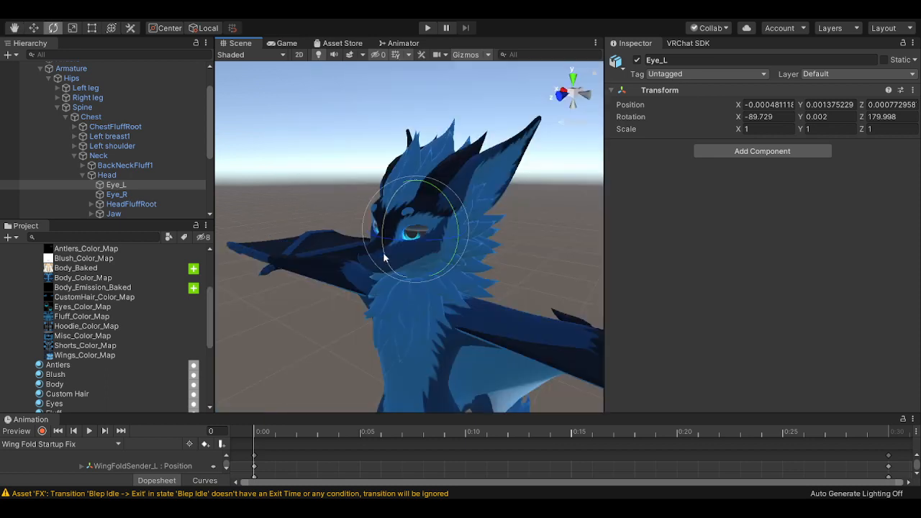
{"action": "scroll", "coordinate": [383, 258], "scroll_direction": "up", "scroll_amount": 5}
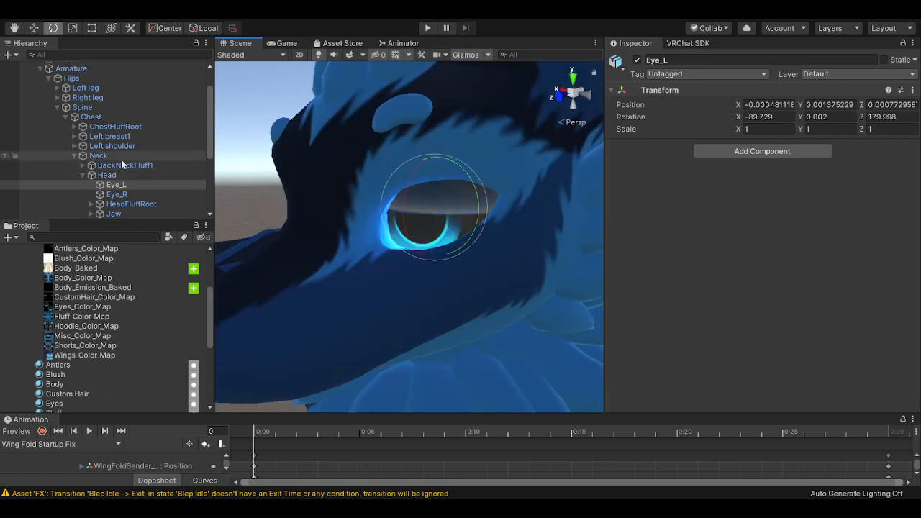
{"action": "scroll", "coordinate": [105, 135], "scroll_direction": "up", "scroll_amount": 3}
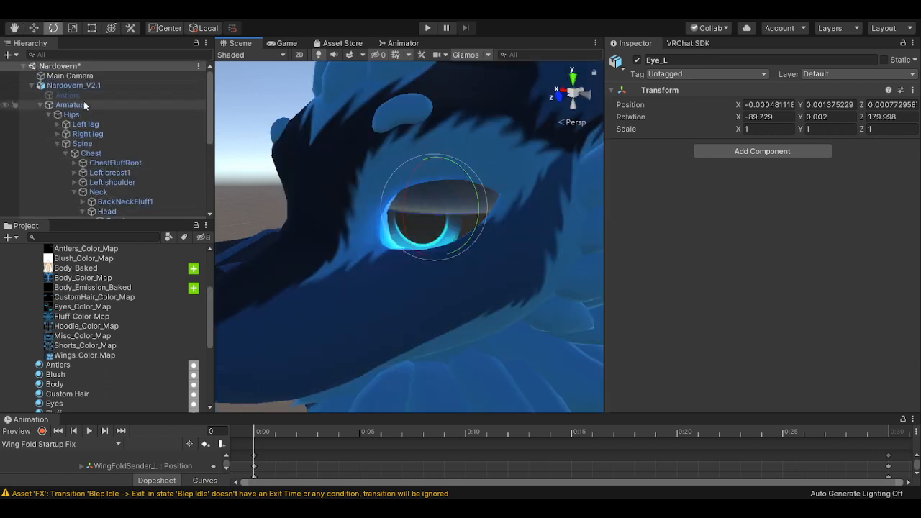
{"action": "scroll", "coordinate": [106, 130], "scroll_direction": "down", "scroll_amount": 8}
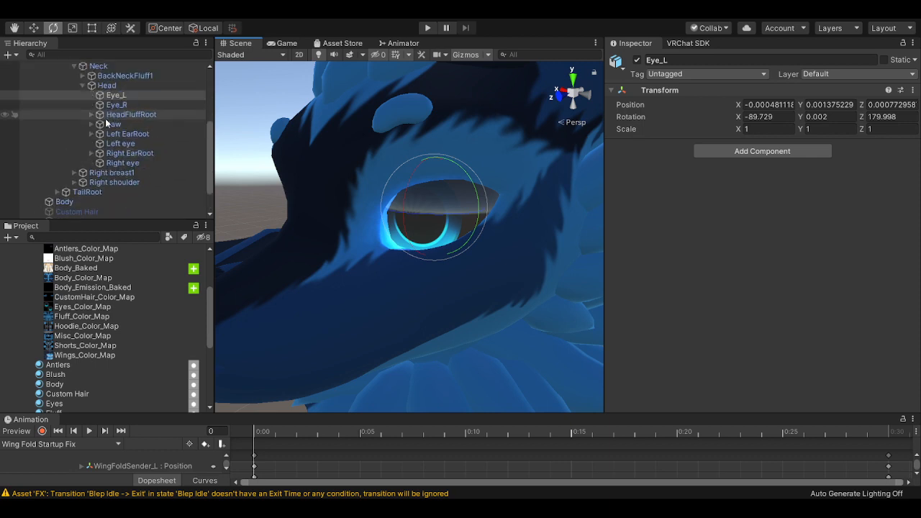
{"action": "scroll", "coordinate": [111, 167], "scroll_direction": "up", "scroll_amount": 8}
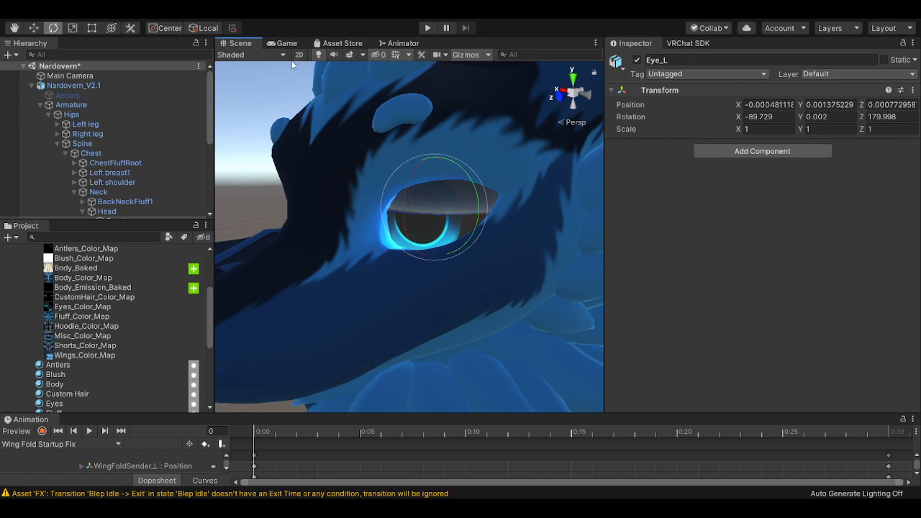
Compare the eye glow with scene lighting switched off and on, and frame the whole Nardovern_V2.1 avatar
{"action": "left_click", "coordinate": [319, 55]}
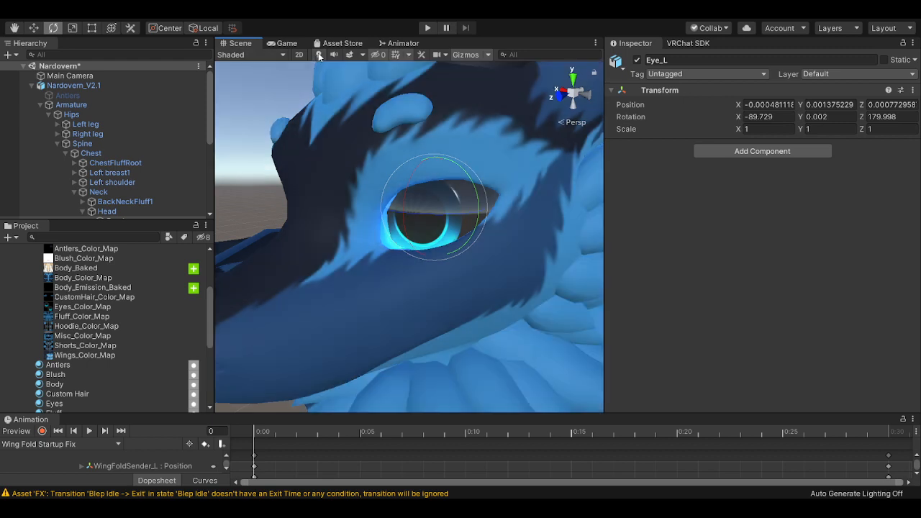
{"action": "left_click", "coordinate": [319, 56]}
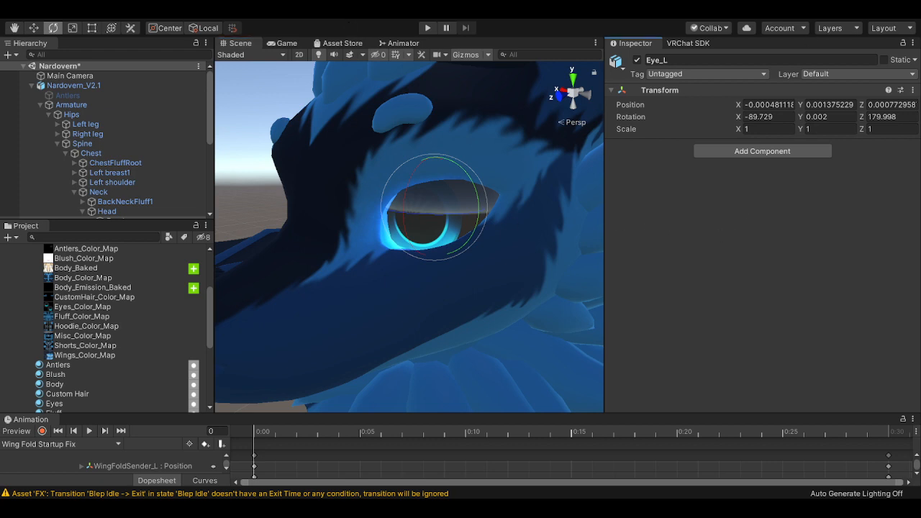
{"action": "left_click", "coordinate": [908, 474]}
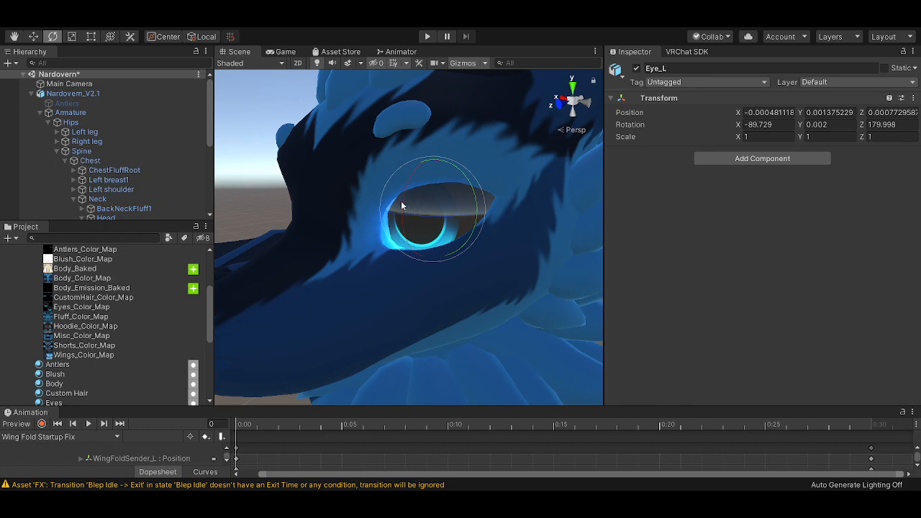
{"action": "double_click", "coordinate": [168, 92]}
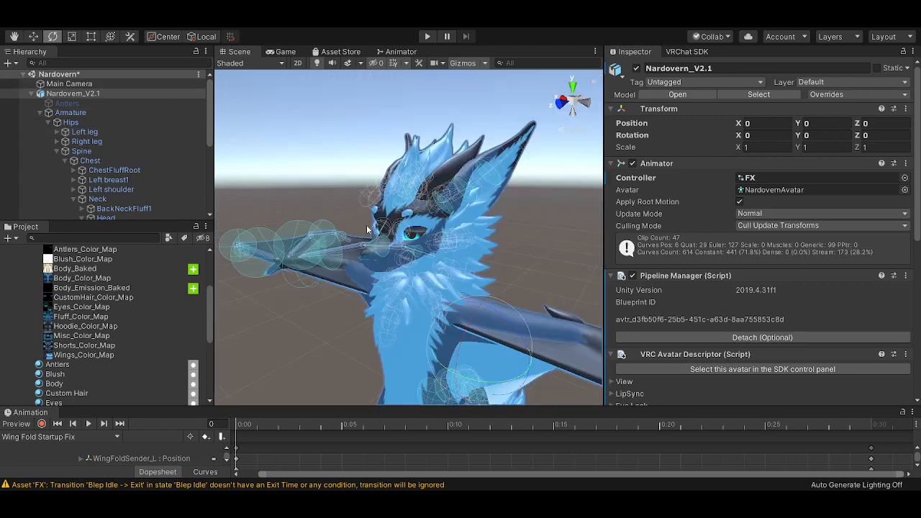
{"action": "middle_click_drag", "start_coordinate": [388, 229], "coordinate": [394, 209]}
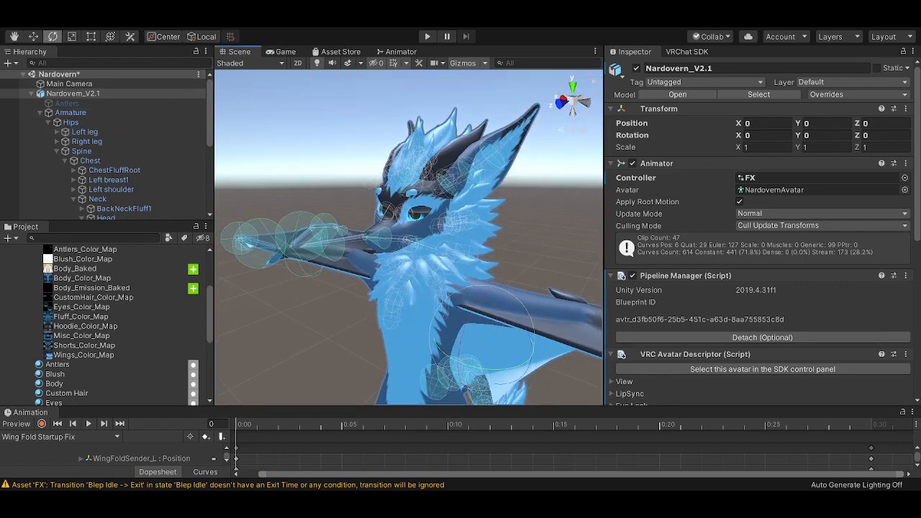
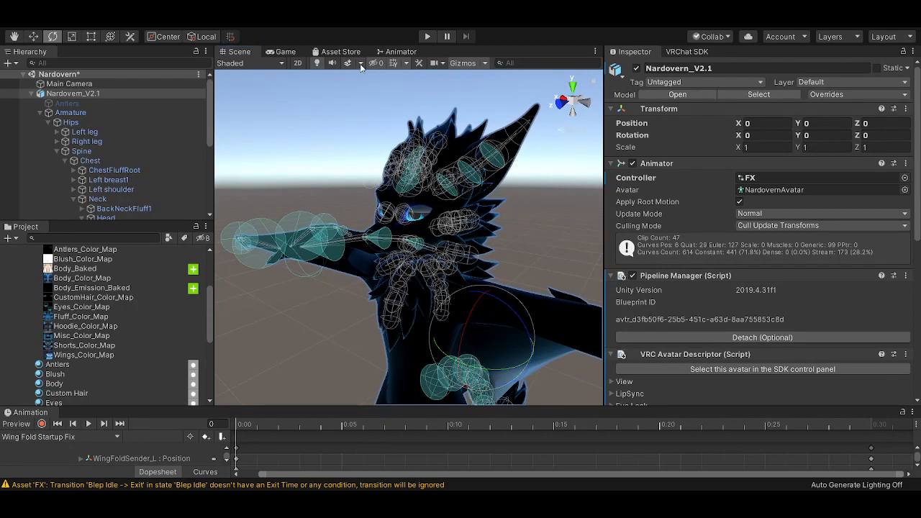
Deselect the avatar and examine the baked glow around the eye up close in the darkened scene
{"action": "left_click", "coordinate": [451, 181]}
{"action": "right_click_drag", "start_coordinate": [437, 214], "coordinate": [410, 218]}
{"action": "key", "text": "w"}
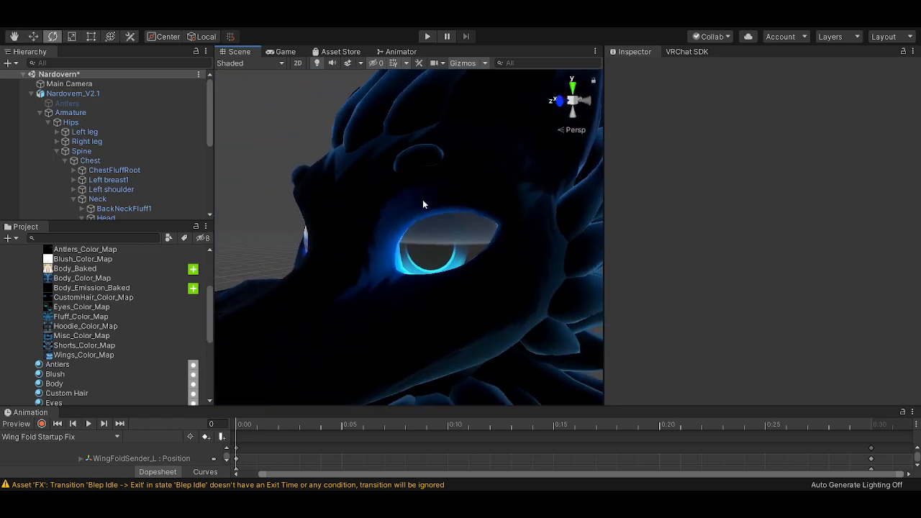
{"action": "middle_click_drag", "start_coordinate": [423, 204], "coordinate": [394, 218]}
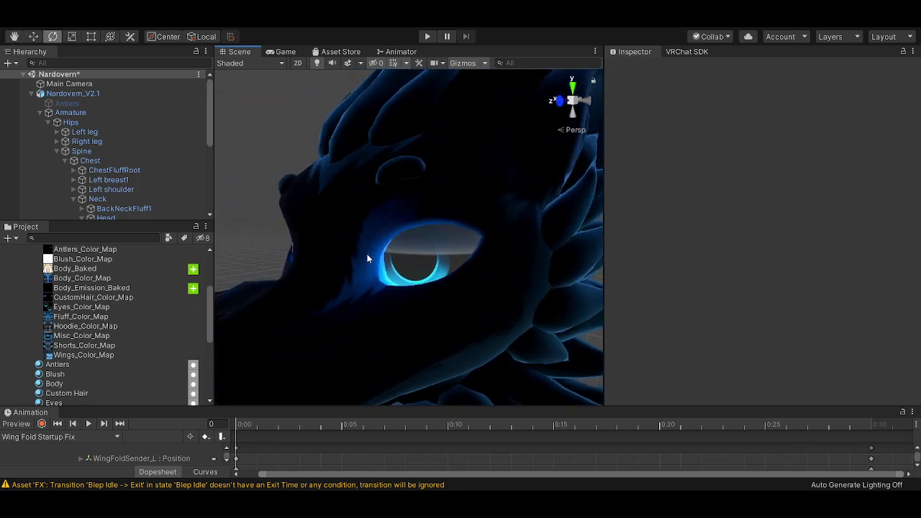
Set the Body_Emission_Baked texture's max size to 4096 and compression to High Quality, and apply the import settings
{"action": "left_click", "coordinate": [101, 288]}
{"action": "left_click", "coordinate": [666, 231]}
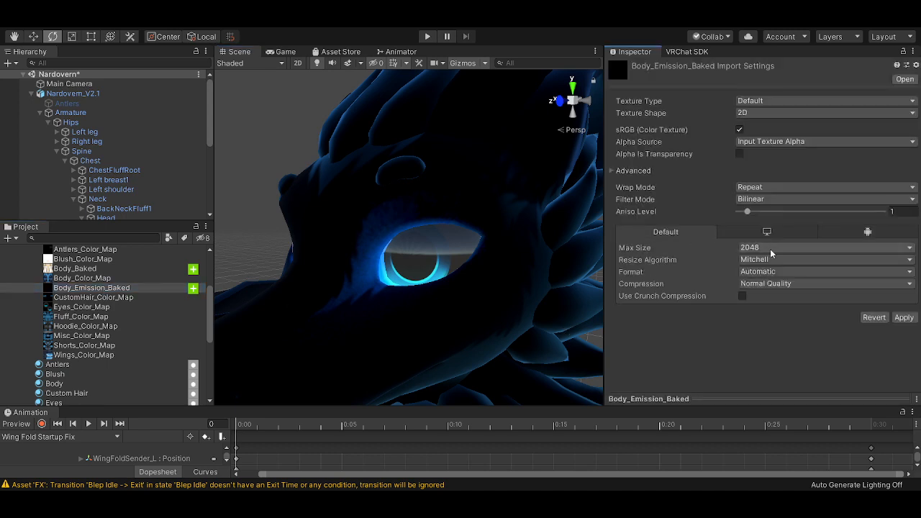
{"action": "left_click", "coordinate": [771, 358]}
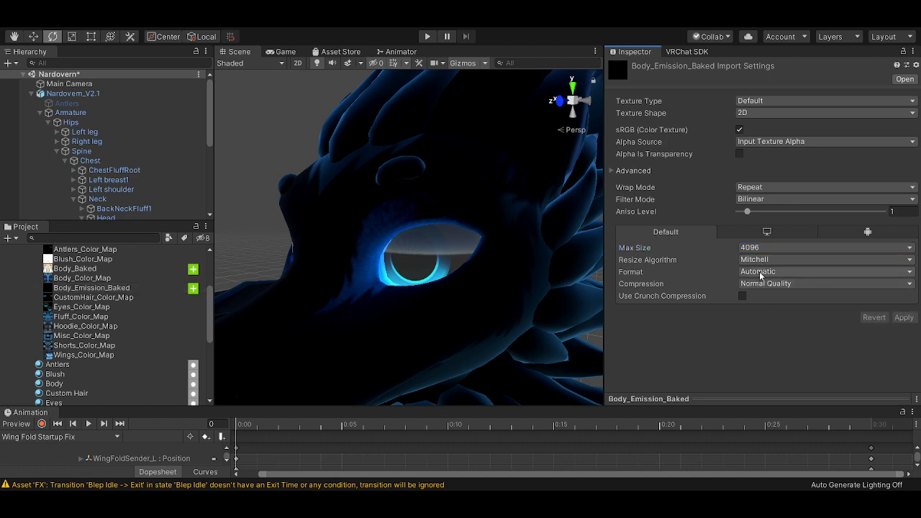
{"action": "left_click", "coordinate": [734, 347]}
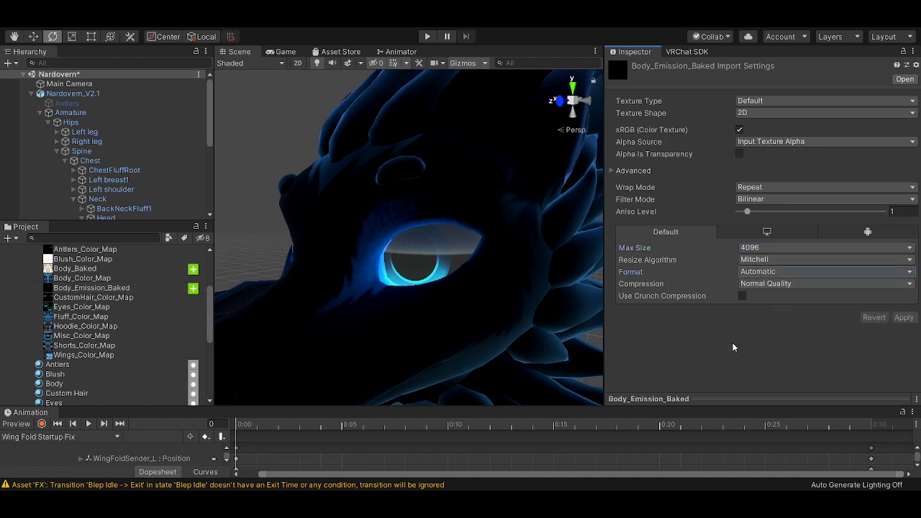
{"action": "left_click", "coordinate": [763, 283]}
{"action": "left_click", "coordinate": [772, 333]}
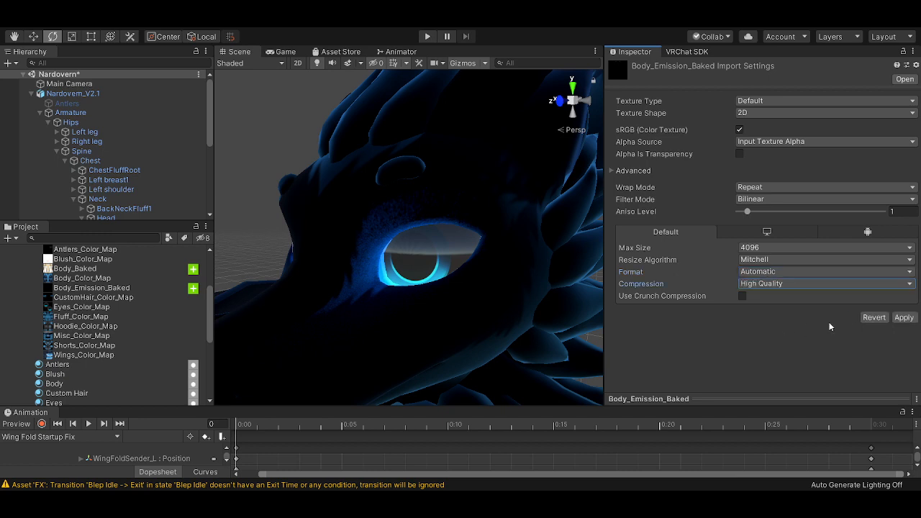
{"action": "left_click", "coordinate": [901, 318]}
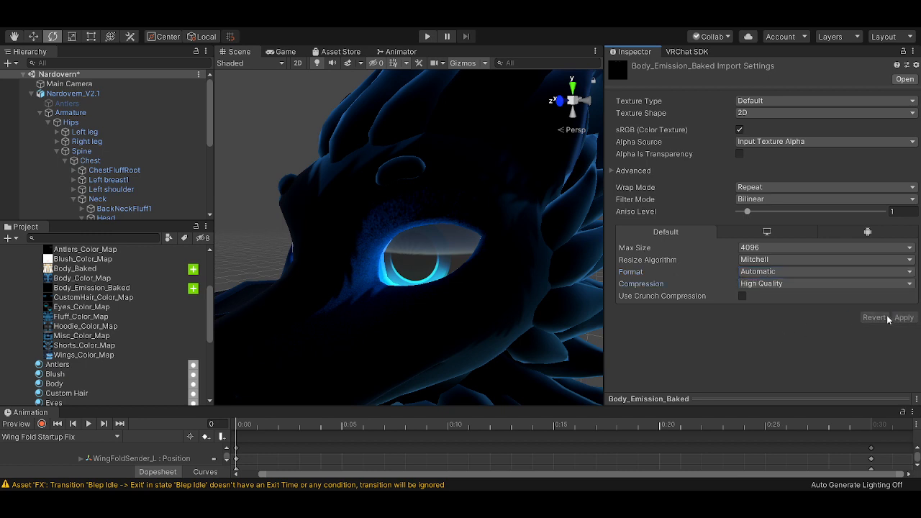
{"action": "right_click_drag", "start_coordinate": [320, 268], "coordinate": [413, 247]}
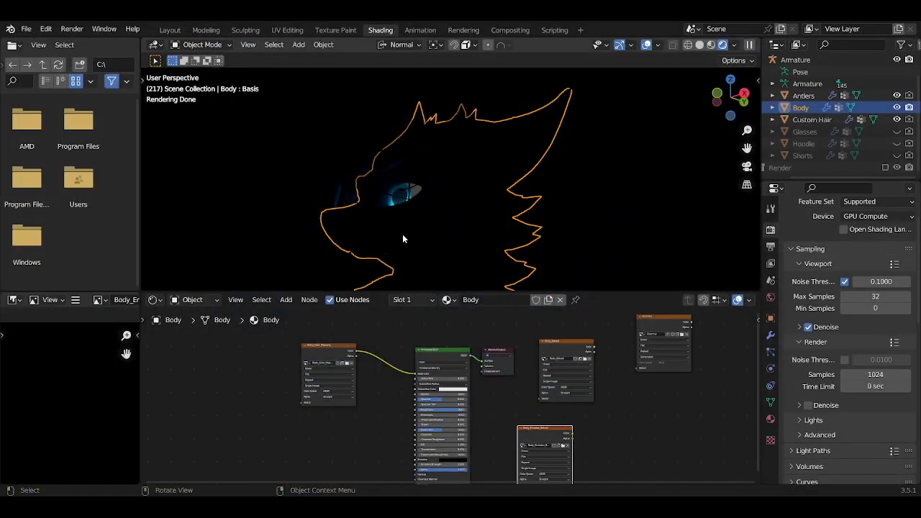
In Blender, add an Image Texture node with a new 4096 px image named Body_Emissions and connect its color to the Body material's Emission
{"action": "mouse_move", "coordinate": [403, 234]}
{"action": "middle_mouse_down"}
{"action": "mouse_move", "coordinate": [468, 257]}
{"action": "mouse_move", "coordinate": [398, 252]}
{"action": "middle_mouse_up"}
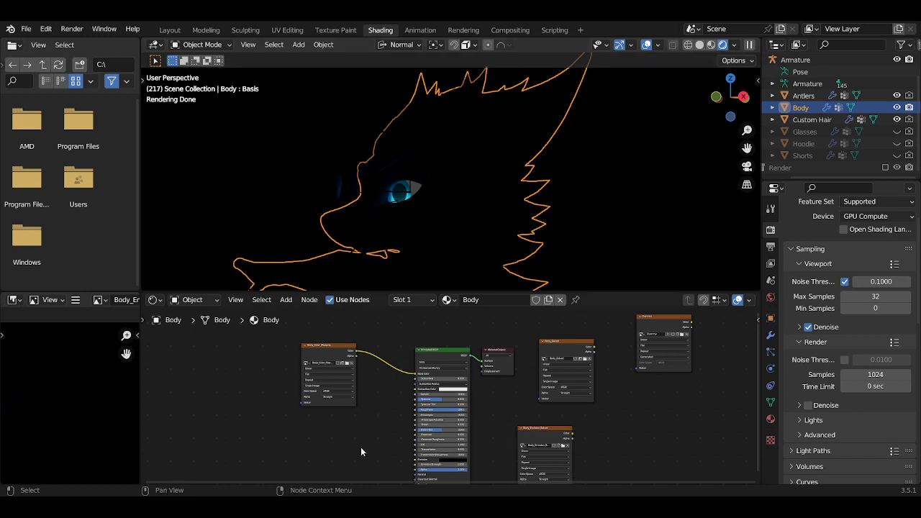
{"action": "key", "text": "shift+a"}
{"action": "mouse_move", "coordinate": [339, 411]}
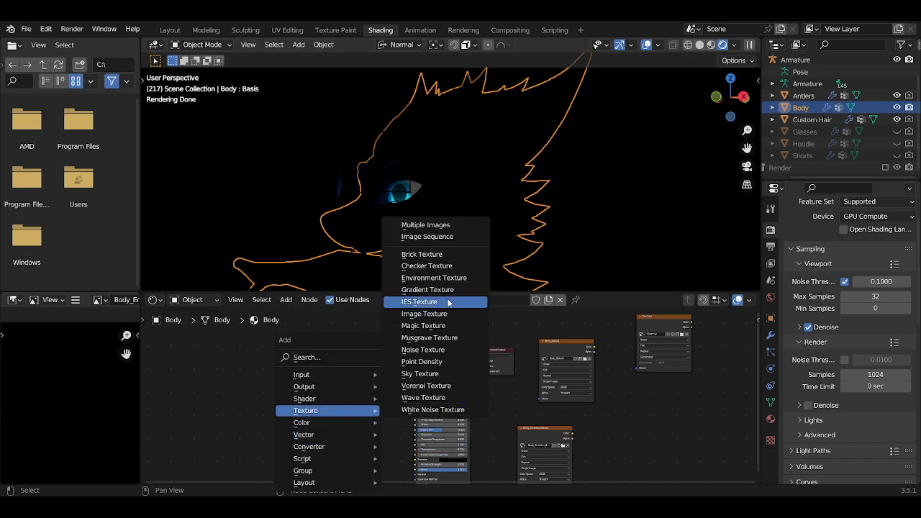
{"action": "left_click", "coordinate": [429, 314]}
{"action": "left_click", "coordinate": [301, 425]}
{"action": "scroll", "coordinate": [301, 425], "scroll_direction": "up", "scroll_amount": 3}
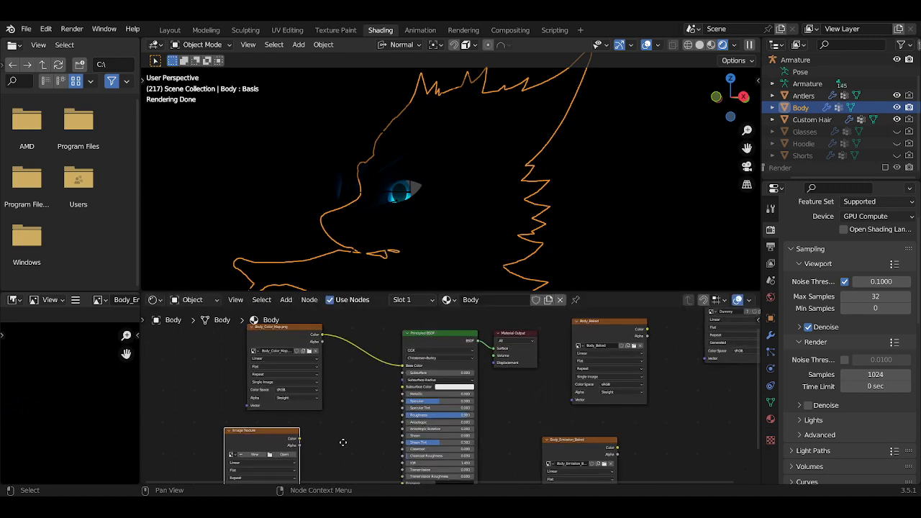
{"action": "left_click", "coordinate": [302, 445]}
{"action": "left_click", "coordinate": [324, 378]}
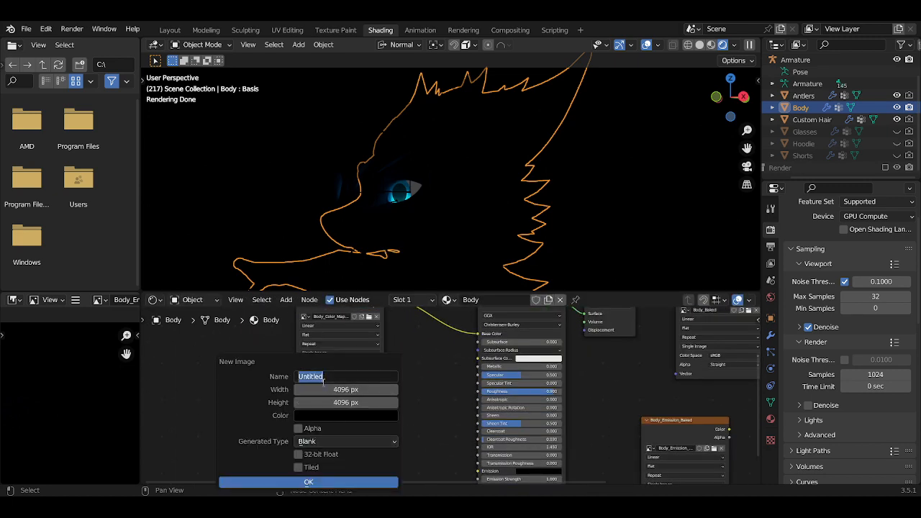
{"action": "type", "text": "Body_Emissions"}
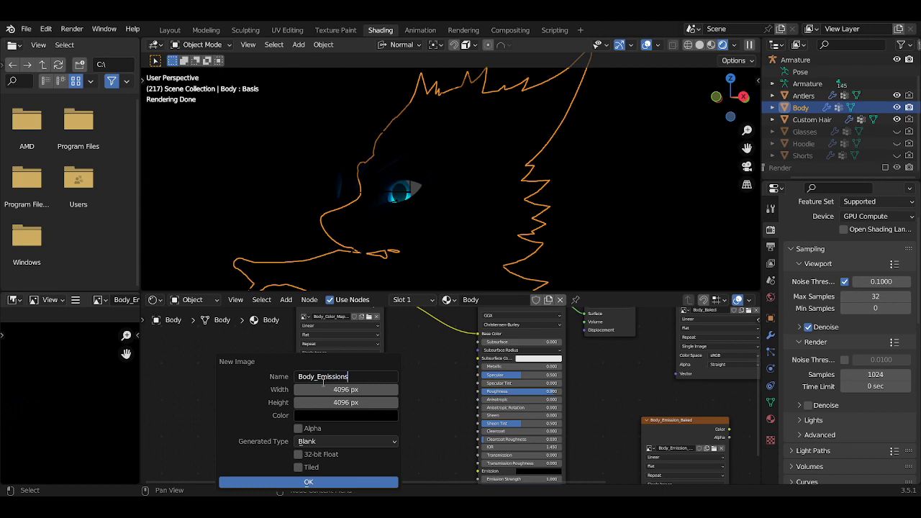
{"action": "key", "text": "Return"}
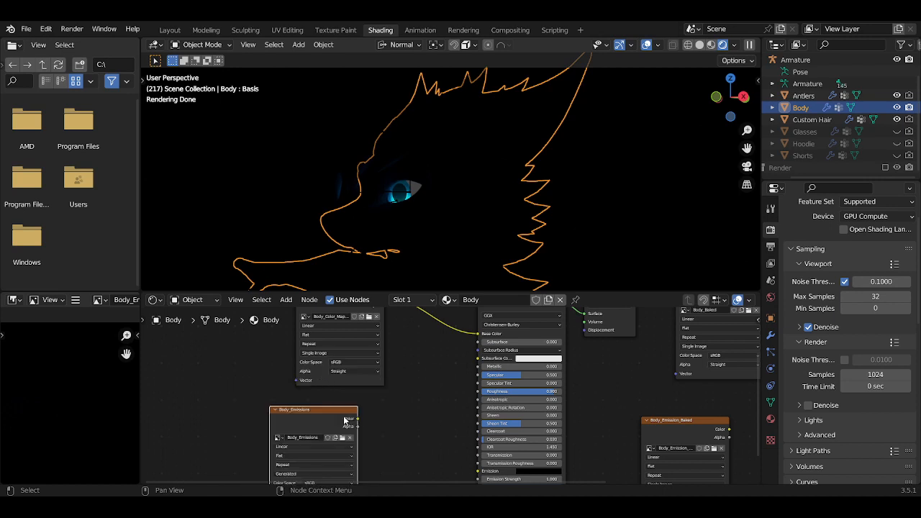
{"action": "left_click_drag", "start_coordinate": [357, 421], "coordinate": [476, 433]}
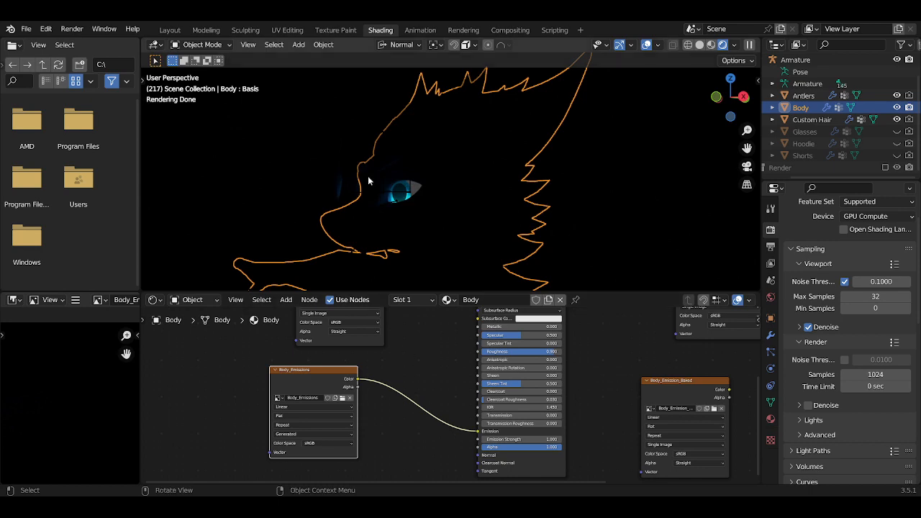
Open the Texture Paint workspace with Body_Emissions as the paint target, and maximize the 3D viewport with rendered shading
{"action": "middle_click_drag", "start_coordinate": [366, 206], "coordinate": [347, 67]}
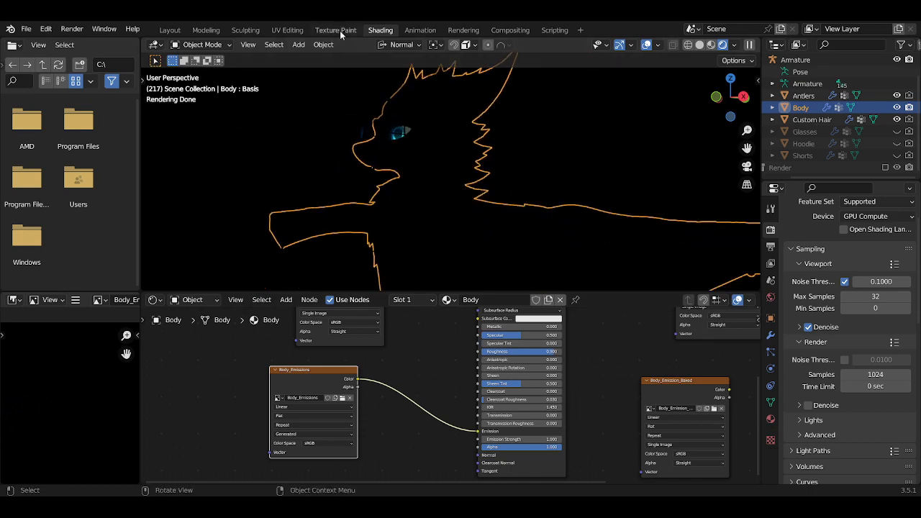
{"action": "left_click", "coordinate": [335, 29]}
{"action": "scroll", "coordinate": [503, 214], "scroll_direction": "up", "scroll_amount": 3}
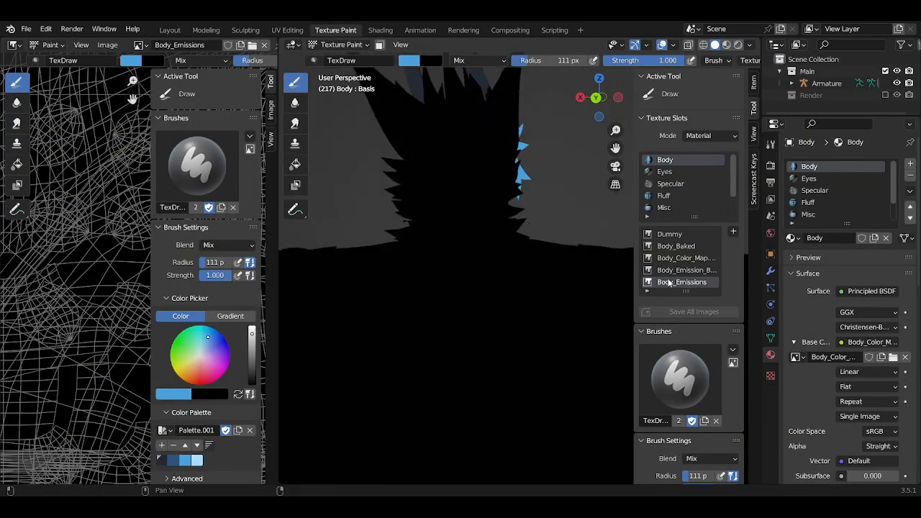
{"action": "scroll", "coordinate": [432, 237], "scroll_direction": "down", "scroll_amount": 4}
{"action": "mouse_move", "coordinate": [431, 237]}
{"action": "middle_mouse_down"}
{"action": "mouse_move", "coordinate": [401, 267]}
{"action": "mouse_move", "coordinate": [467, 267]}
{"action": "middle_mouse_up"}
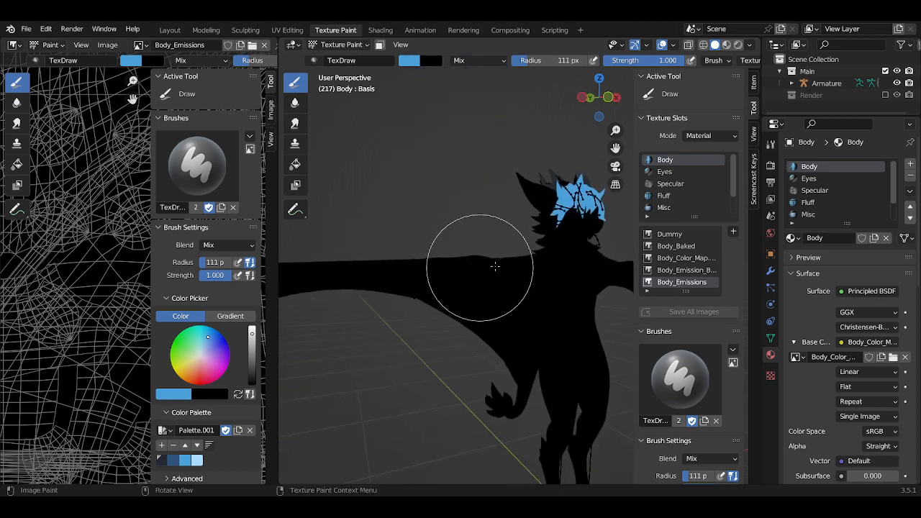
{"action": "key", "text": "ctrl+space"}
{"action": "scroll", "coordinate": [545, 309], "scroll_direction": "up", "scroll_amount": 2}
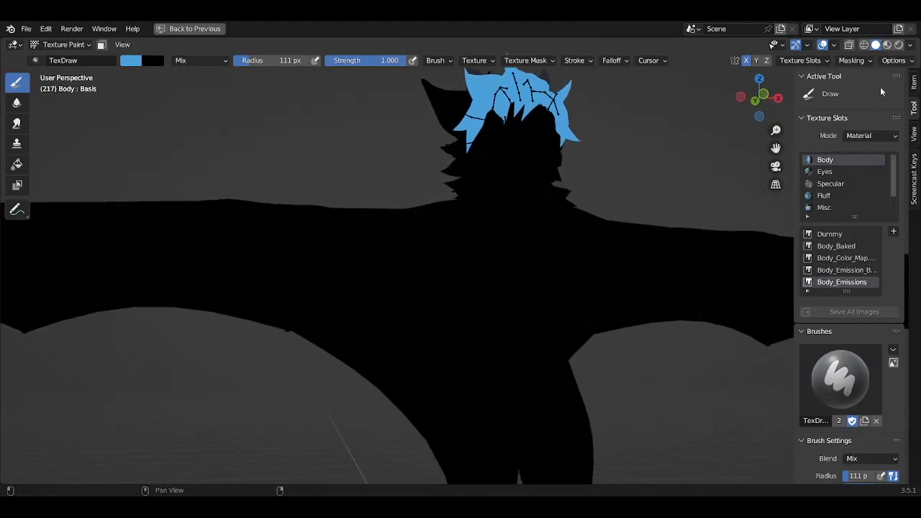
{"action": "left_click", "coordinate": [888, 45]}
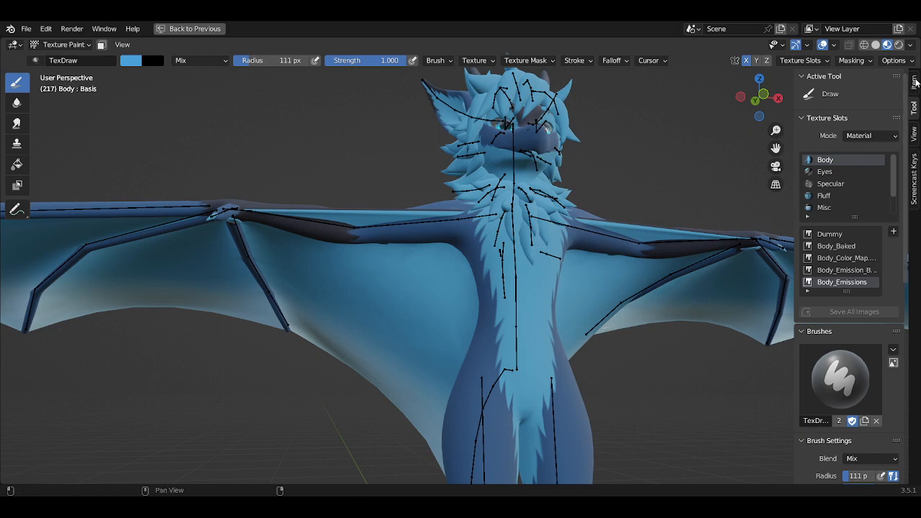
{"action": "left_click", "coordinate": [899, 45]}
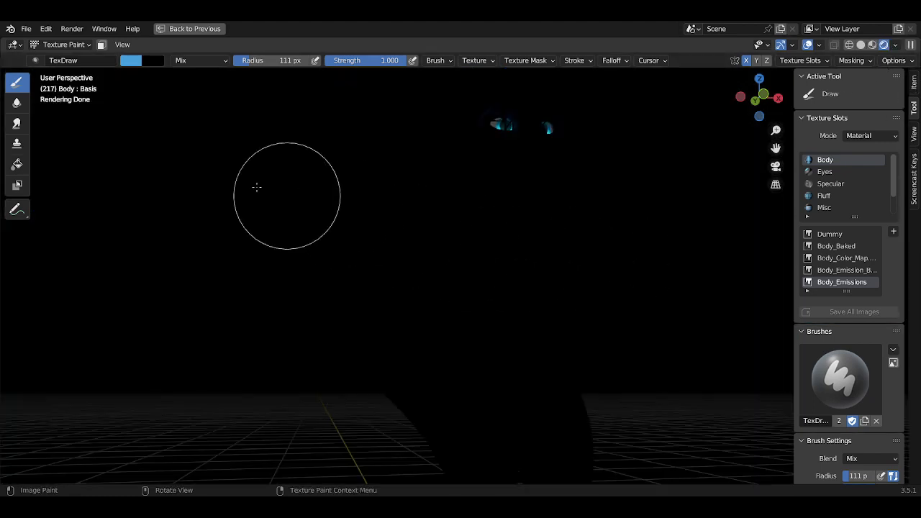
Reduce the brush radius to 25 px and paint a mirrored blue V-shaped mark on the character's chest
{"action": "key", "text": "f"}
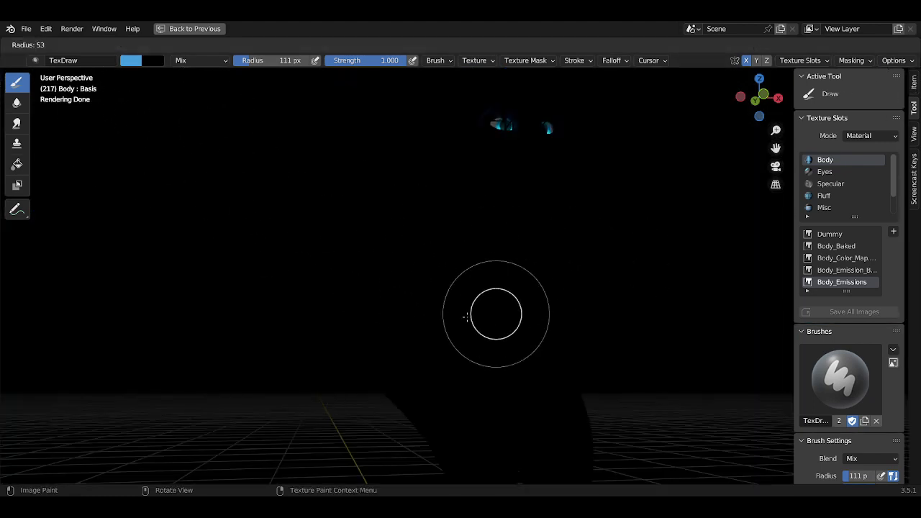
{"action": "left_click", "coordinate": [504, 309]}
{"action": "middle_click_drag", "start_coordinate": [503, 308], "coordinate": [468, 301]}
{"action": "key", "text": "f"}
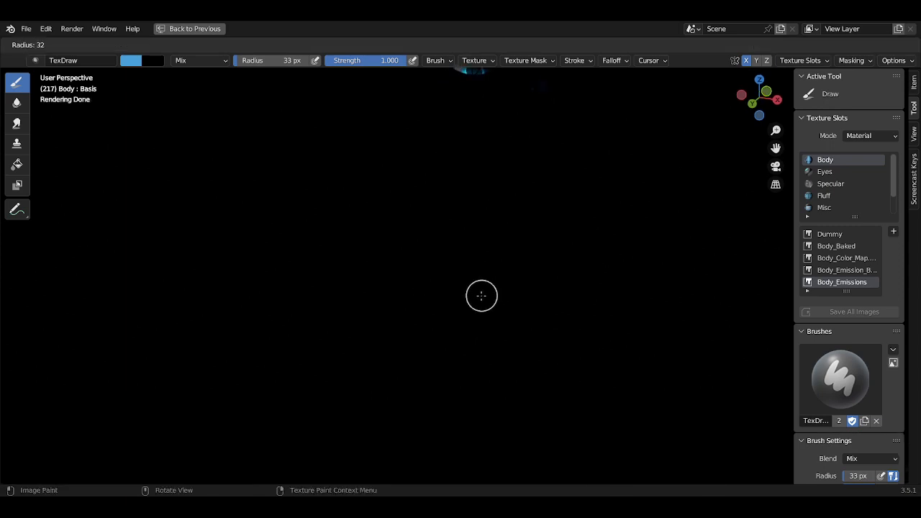
{"action": "left_click", "coordinate": [476, 297]}
{"action": "left_click", "coordinate": [501, 323]}
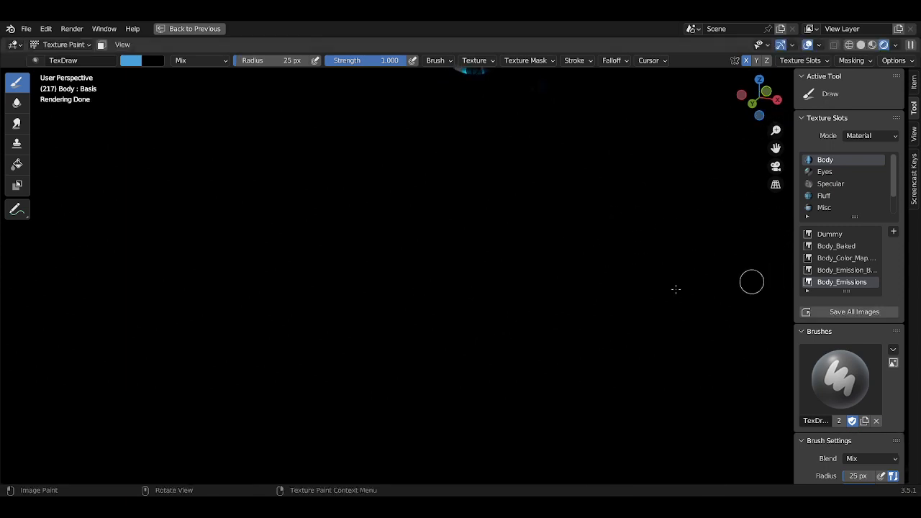
Examine the painted chest mark in material preview, solid and rendered shading
{"action": "left_click", "coordinate": [871, 46]}
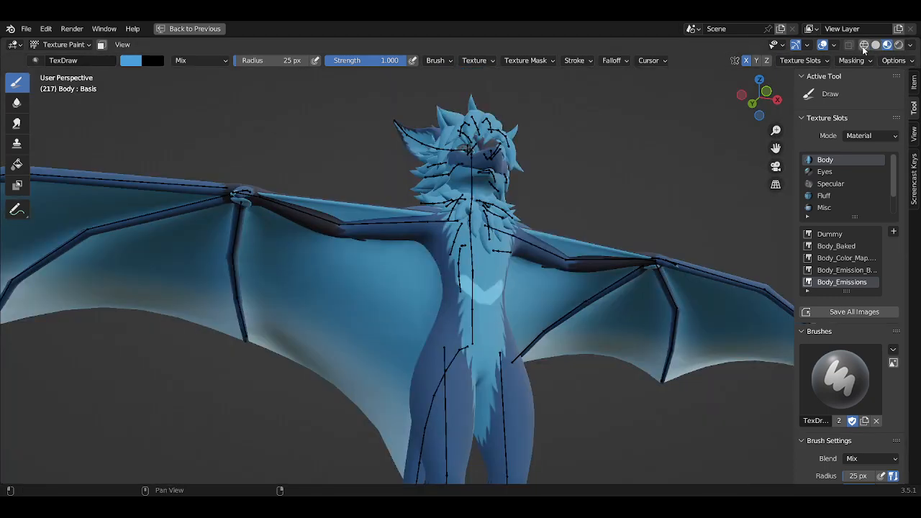
{"action": "left_click", "coordinate": [875, 46]}
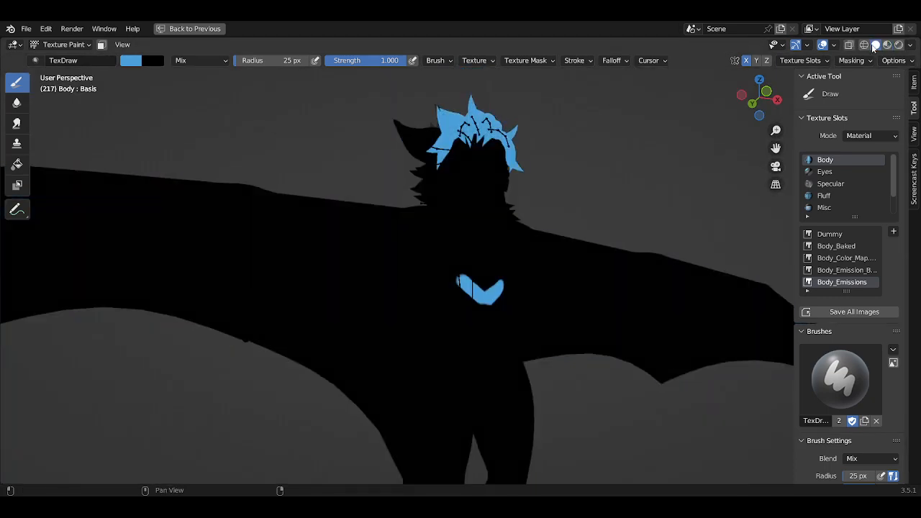
{"action": "left_click", "coordinate": [886, 45]}
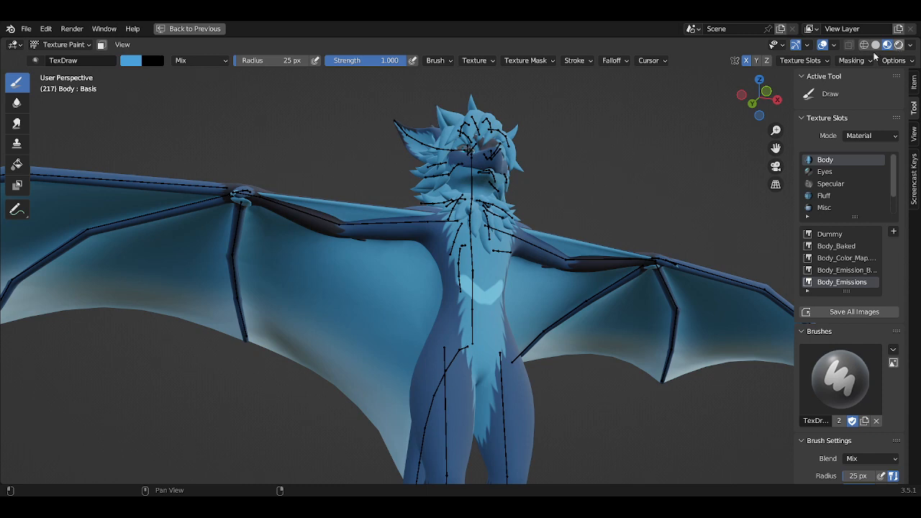
{"action": "left_click", "coordinate": [900, 45]}
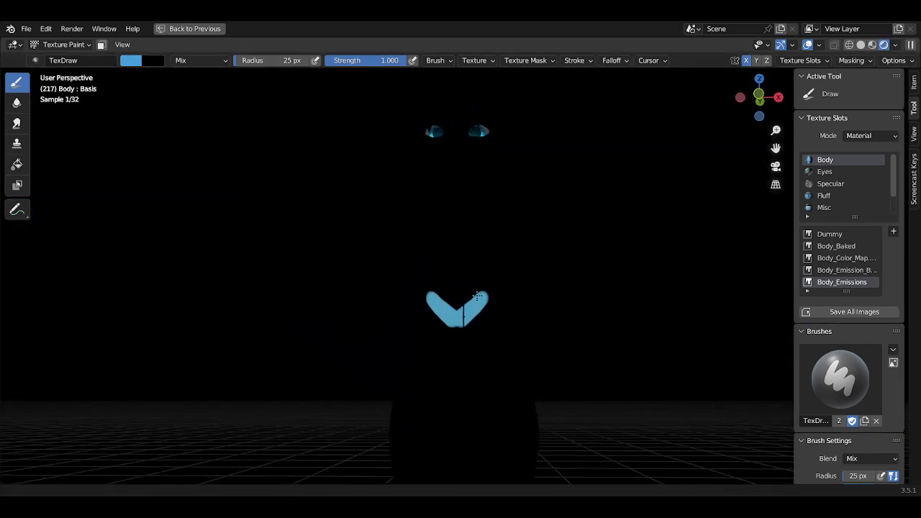
{"action": "scroll", "coordinate": [476, 296], "scroll_direction": "up", "scroll_amount": 3}
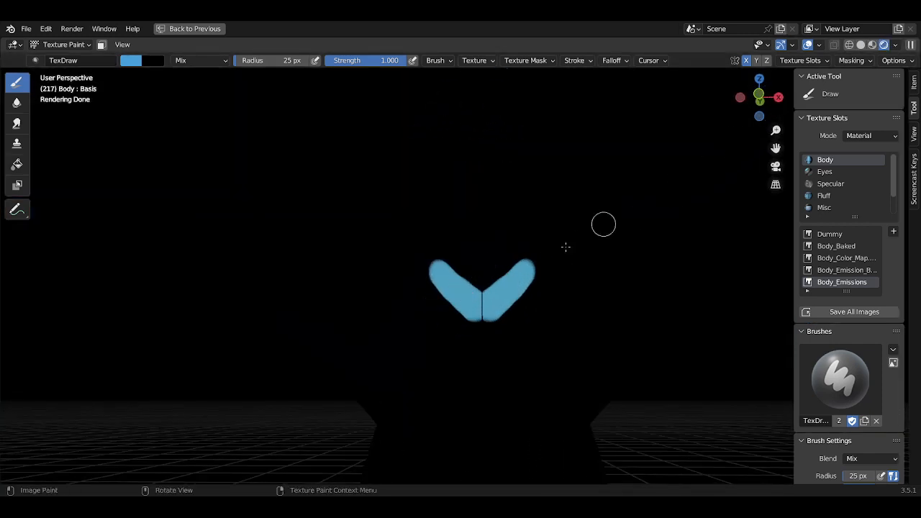
Switch the viewport to solid shading and extend the blue V-shaped chest mark into a taller patch over the chest
{"action": "middle_click_drag", "start_coordinate": [565, 247], "coordinate": [610, 222]}
{"action": "left_click", "coordinate": [871, 45]}
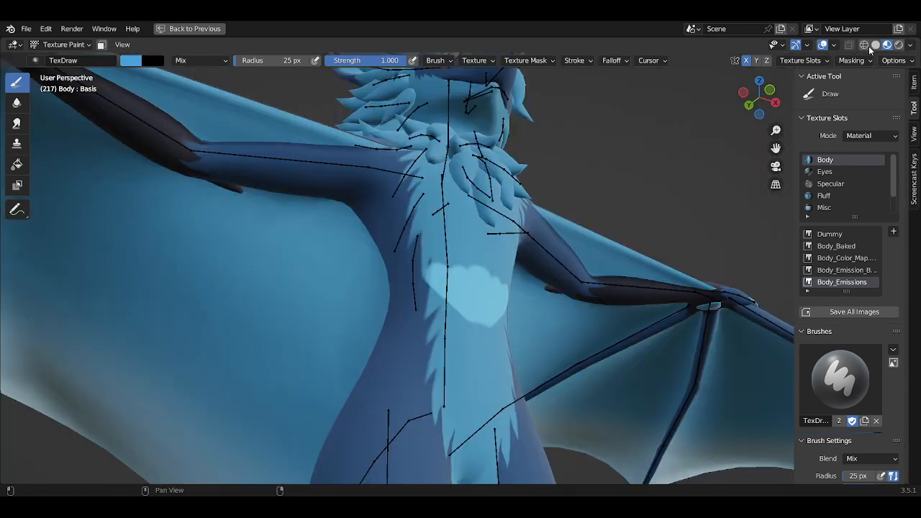
{"action": "left_click", "coordinate": [876, 45]}
{"action": "mouse_move", "coordinate": [448, 302]}
{"action": "middle_mouse_down"}
{"action": "mouse_move", "coordinate": [434, 290]}
{"action": "mouse_move", "coordinate": [494, 312]}
{"action": "mouse_move", "coordinate": [477, 313]}
{"action": "mouse_move", "coordinate": [446, 257]}
{"action": "middle_mouse_up"}
{"action": "mouse_move", "coordinate": [447, 256]}
{"action": "left_mouse_down"}
{"action": "mouse_move", "coordinate": [441, 241]}
{"action": "mouse_move", "coordinate": [463, 208]}
{"action": "mouse_move", "coordinate": [448, 220]}
{"action": "mouse_move", "coordinate": [459, 199]}
{"action": "mouse_move", "coordinate": [453, 216]}
{"action": "left_mouse_up"}
{"action": "mouse_move", "coordinate": [453, 292]}
{"action": "middle_mouse_down"}
{"action": "mouse_move", "coordinate": [467, 304]}
{"action": "mouse_move", "coordinate": [468, 327]}
{"action": "middle_mouse_up"}
{"action": "mouse_move", "coordinate": [461, 320]}
{"action": "left_mouse_down"}
{"action": "mouse_move", "coordinate": [452, 309]}
{"action": "mouse_move", "coordinate": [457, 346]}
{"action": "mouse_move", "coordinate": [469, 335]}
{"action": "mouse_move", "coordinate": [442, 380]}
{"action": "mouse_move", "coordinate": [456, 309]}
{"action": "mouse_move", "coordinate": [495, 310]}
{"action": "mouse_move", "coordinate": [448, 391]}
{"action": "mouse_move", "coordinate": [456, 324]}
{"action": "left_mouse_up"}
Increase the brush radius to 46 px and fill out a rounded blue chest patch, with mirrored marks on the outer thighs
{"action": "key", "text": "f"}
{"action": "left_click", "coordinate": [474, 336]}
{"action": "mouse_move", "coordinate": [456, 324]}
{"action": "middle_mouse_down"}
{"action": "mouse_move", "coordinate": [469, 305]}
{"action": "mouse_move", "coordinate": [483, 350]}
{"action": "mouse_move", "coordinate": [518, 296]}
{"action": "mouse_move", "coordinate": [508, 295]}
{"action": "middle_mouse_up"}
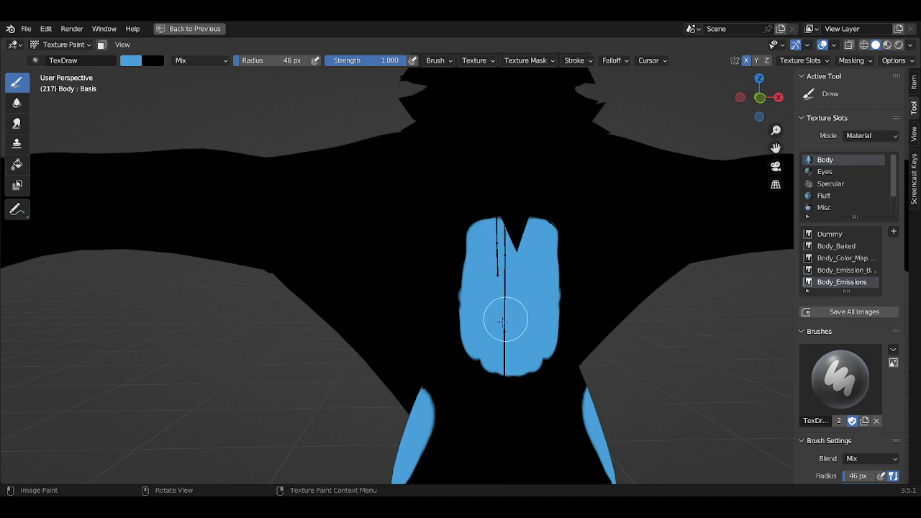
{"action": "left_click_drag", "start_coordinate": [476, 248], "coordinate": [515, 329]}
{"action": "left_click_drag", "start_coordinate": [478, 353], "coordinate": [476, 318]}
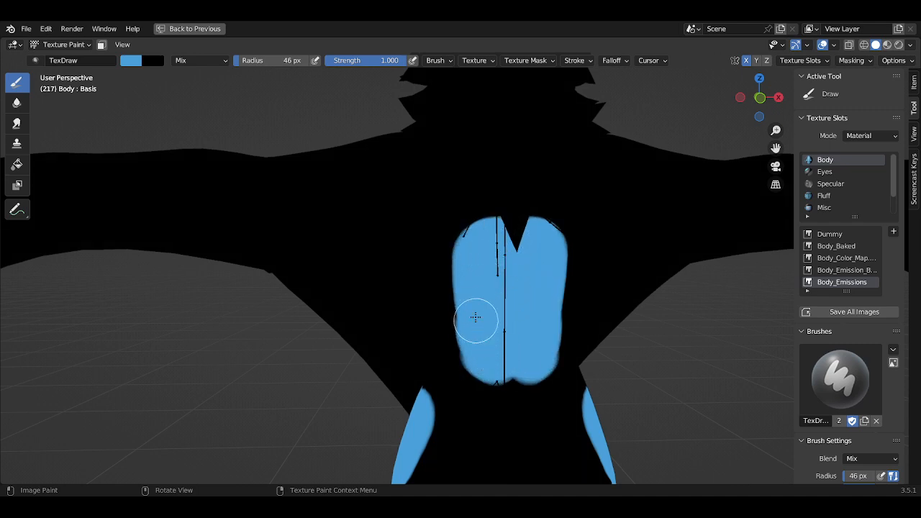
Change the solid viewport lighting from Flat to Studio, trying MatCap first
{"action": "mouse_move", "coordinate": [475, 244]}
{"action": "middle_mouse_down"}
{"action": "mouse_move", "coordinate": [483, 242]}
{"action": "mouse_move", "coordinate": [508, 325]}
{"action": "mouse_move", "coordinate": [544, 280]}
{"action": "mouse_move", "coordinate": [492, 317]}
{"action": "middle_mouse_up"}
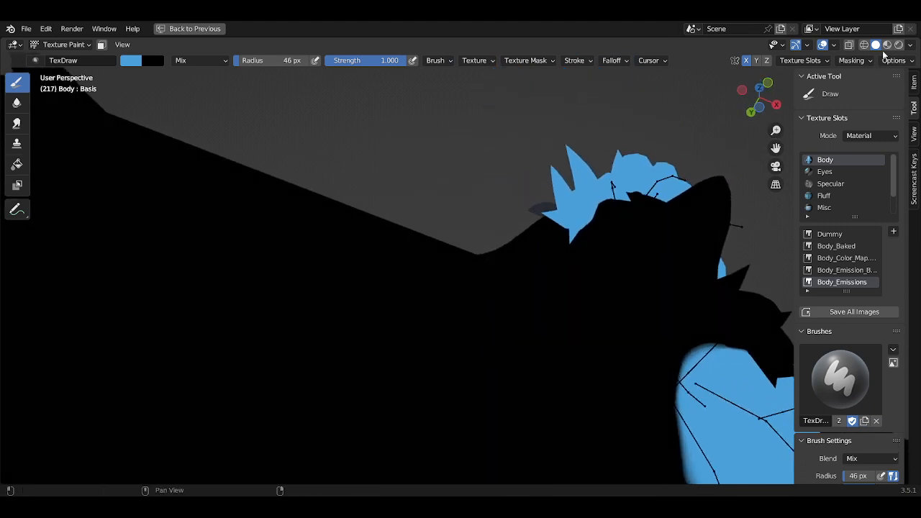
{"action": "left_click", "coordinate": [910, 46]}
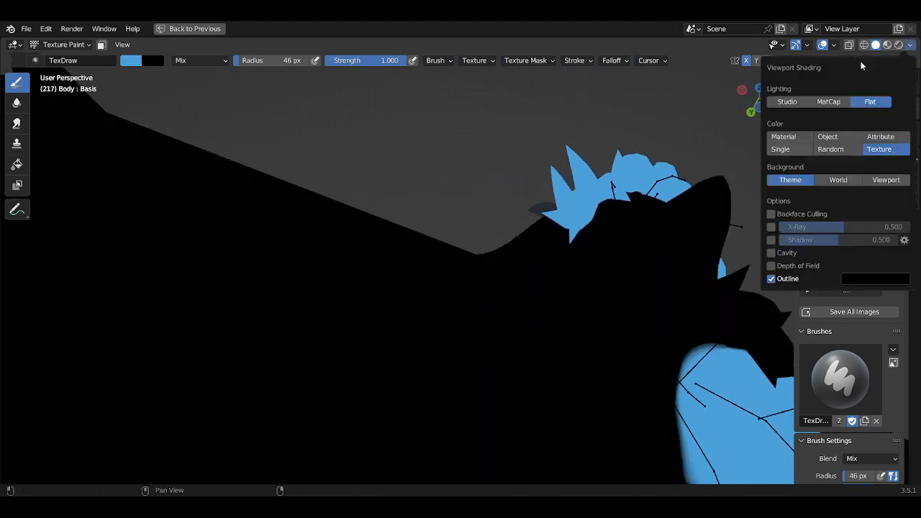
{"action": "left_click", "coordinate": [830, 102]}
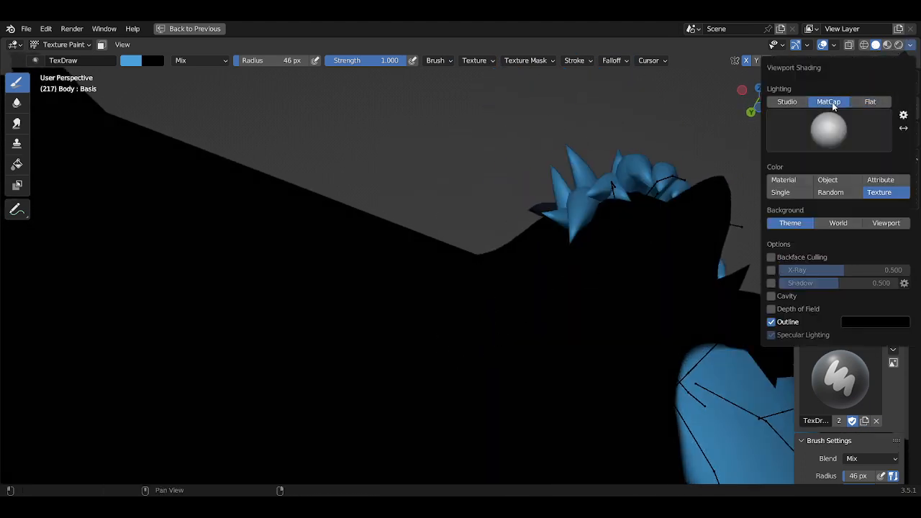
{"action": "left_click", "coordinate": [792, 104]}
Paint mirrored blue oval marks on the undersides of the upper arms and cover the nose tip in blue
{"action": "middle_click_drag", "start_coordinate": [488, 365], "coordinate": [492, 323]}
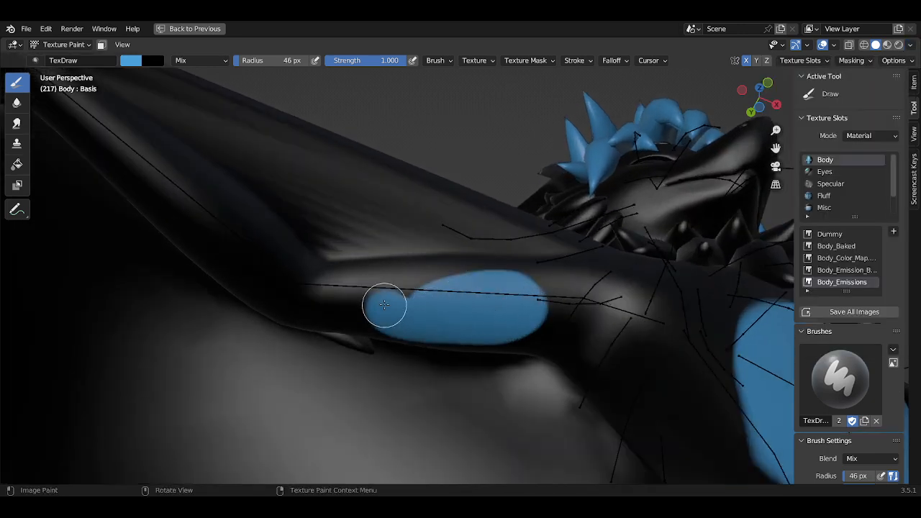
{"action": "mouse_move", "coordinate": [507, 290]}
{"action": "middle_mouse_down"}
{"action": "mouse_move", "coordinate": [501, 353]}
{"action": "mouse_move", "coordinate": [483, 321]}
{"action": "mouse_move", "coordinate": [486, 348]}
{"action": "middle_mouse_up"}
{"action": "scroll", "coordinate": [487, 348], "scroll_direction": "down", "scroll_amount": 5}
{"action": "scroll", "coordinate": [477, 295], "scroll_direction": "up", "scroll_amount": 7}
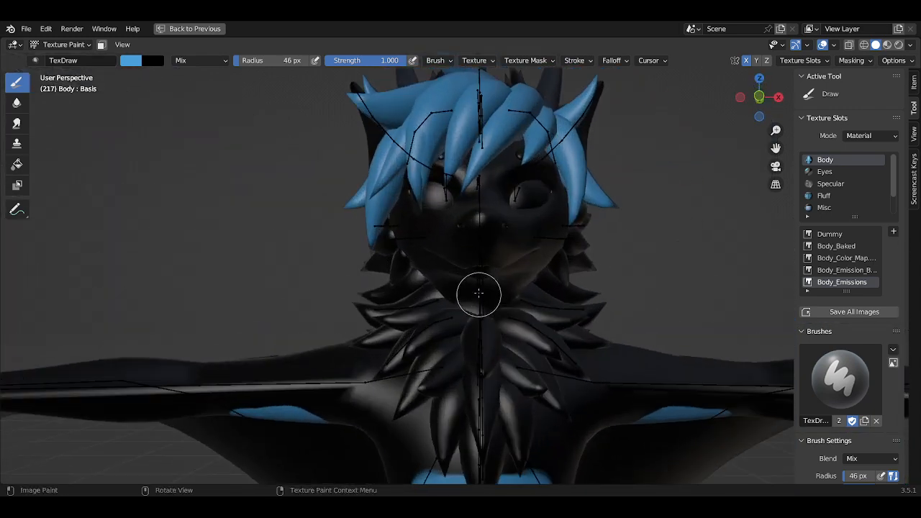
{"action": "mouse_move", "coordinate": [478, 295]}
{"action": "middle_mouse_down"}
{"action": "mouse_move", "coordinate": [497, 261]}
{"action": "mouse_move", "coordinate": [440, 247]}
{"action": "mouse_move", "coordinate": [468, 292]}
{"action": "mouse_move", "coordinate": [432, 317]}
{"action": "mouse_move", "coordinate": [431, 286]}
{"action": "mouse_move", "coordinate": [519, 300]}
{"action": "mouse_move", "coordinate": [438, 263]}
{"action": "mouse_move", "coordinate": [544, 278]}
{"action": "mouse_move", "coordinate": [564, 266]}
{"action": "middle_mouse_up"}
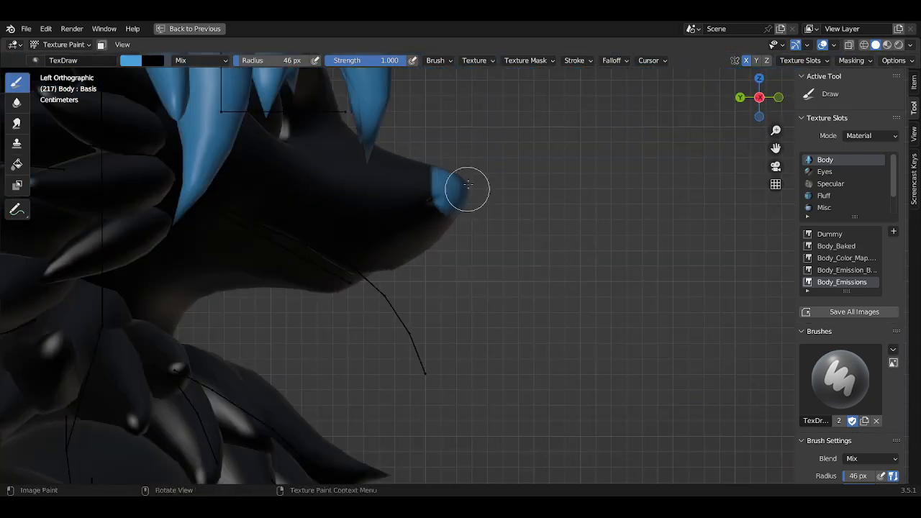
{"action": "mouse_move", "coordinate": [468, 187]}
{"action": "middle_mouse_down"}
{"action": "mouse_move", "coordinate": [353, 197]}
{"action": "mouse_move", "coordinate": [397, 185]}
{"action": "mouse_move", "coordinate": [606, 212]}
{"action": "mouse_move", "coordinate": [403, 226]}
{"action": "mouse_move", "coordinate": [457, 260]}
{"action": "mouse_move", "coordinate": [439, 244]}
{"action": "middle_mouse_up"}
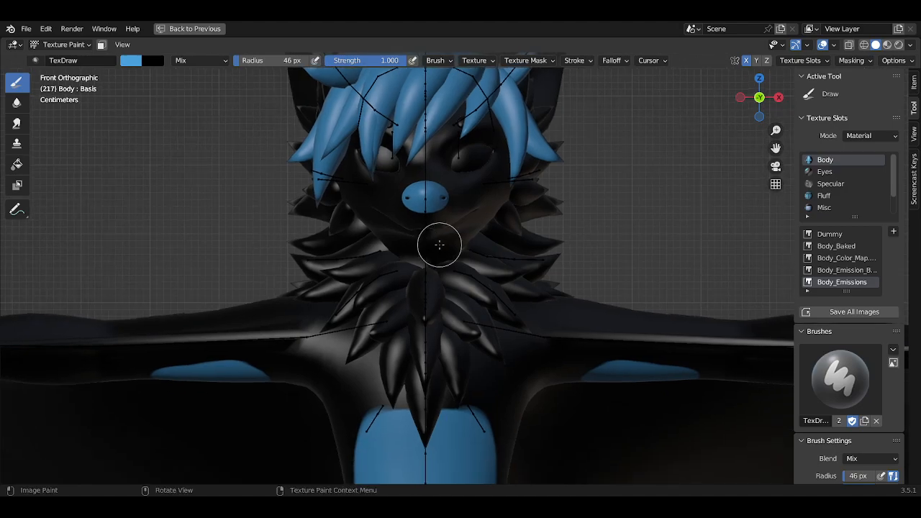
Examine the glowing nose, arm, chest and thigh marks in rendered shading from several angles
{"action": "left_click", "coordinate": [898, 45]}
{"action": "scroll", "coordinate": [576, 231], "scroll_direction": "down", "scroll_amount": 3}
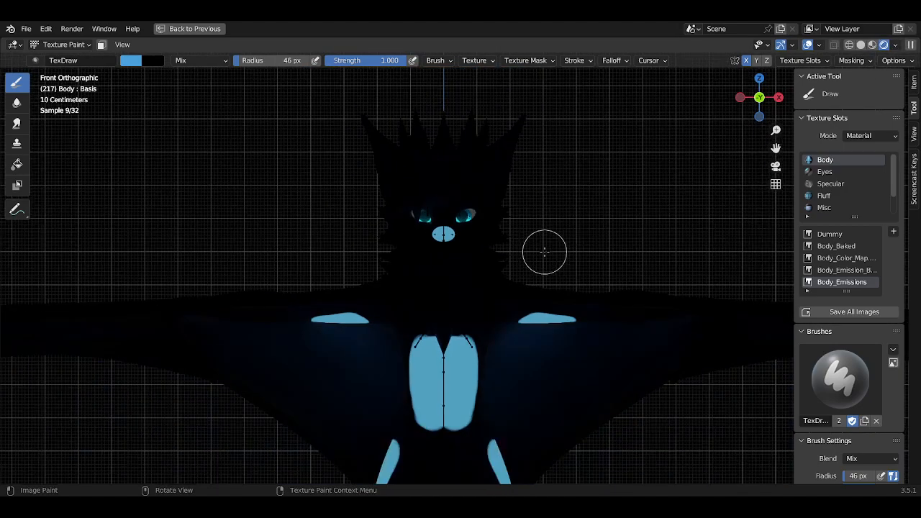
{"action": "mouse_move", "coordinate": [543, 252]}
{"action": "middle_mouse_down", "text": "alt"}
{"action": "mouse_move", "coordinate": [504, 338]}
{"action": "mouse_move", "coordinate": [453, 254]}
{"action": "mouse_move", "coordinate": [432, 271]}
{"action": "mouse_move", "coordinate": [489, 257]}
{"action": "mouse_move", "coordinate": [471, 221]}
{"action": "mouse_move", "coordinate": [466, 256]}
{"action": "middle_mouse_up", "text": "alt"}
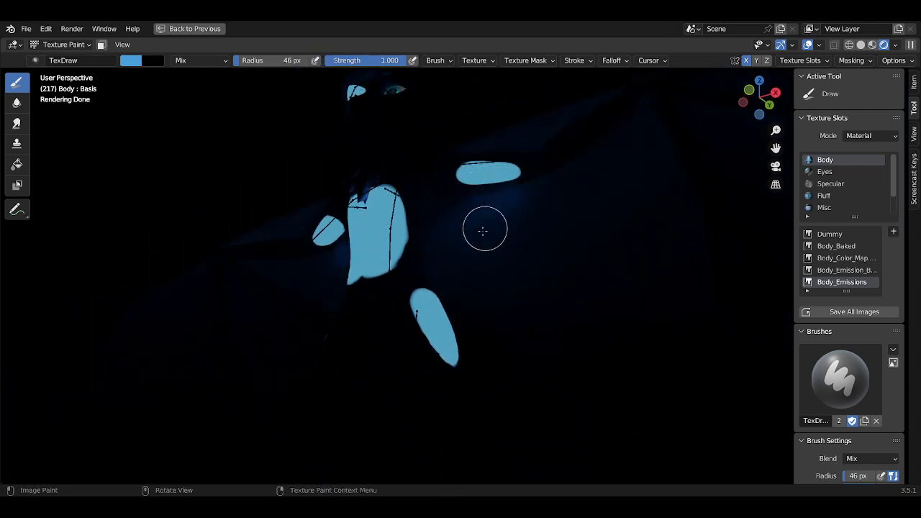
{"action": "mouse_move", "coordinate": [395, 225]}
{"action": "middle_mouse_down"}
{"action": "mouse_move", "coordinate": [425, 232]}
{"action": "mouse_move", "coordinate": [402, 339]}
{"action": "mouse_move", "coordinate": [418, 255]}
{"action": "mouse_move", "coordinate": [386, 275]}
{"action": "mouse_move", "coordinate": [414, 280]}
{"action": "mouse_move", "coordinate": [419, 259]}
{"action": "mouse_move", "coordinate": [384, 239]}
{"action": "mouse_move", "coordinate": [428, 195]}
{"action": "mouse_move", "coordinate": [416, 173]}
{"action": "mouse_move", "coordinate": [430, 228]}
{"action": "mouse_move", "coordinate": [312, 263]}
{"action": "mouse_move", "coordinate": [411, 226]}
{"action": "mouse_move", "coordinate": [483, 258]}
{"action": "mouse_move", "coordinate": [432, 245]}
{"action": "mouse_move", "coordinate": [523, 219]}
{"action": "mouse_move", "coordinate": [480, 206]}
{"action": "mouse_move", "coordinate": [504, 302]}
{"action": "mouse_move", "coordinate": [488, 243]}
{"action": "mouse_move", "coordinate": [514, 219]}
{"action": "mouse_move", "coordinate": [640, 252]}
{"action": "middle_mouse_up"}
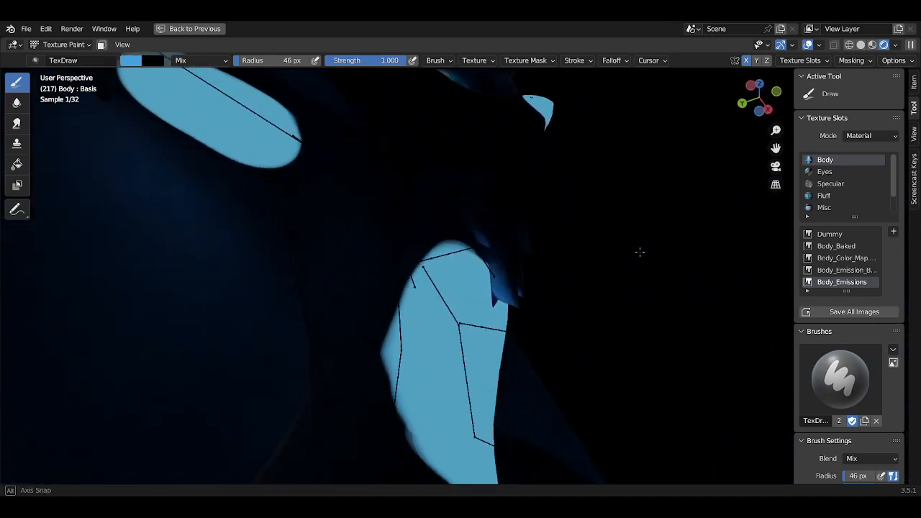
{"action": "mouse_move", "coordinate": [482, 269]}
{"action": "middle_mouse_down"}
{"action": "mouse_move", "coordinate": [442, 349]}
{"action": "mouse_move", "coordinate": [411, 325]}
{"action": "mouse_move", "coordinate": [387, 284]}
{"action": "mouse_move", "coordinate": [461, 268]}
{"action": "mouse_move", "coordinate": [377, 261]}
{"action": "middle_mouse_up"}
Restore the normal layout, go to the Shading workspace and choose the Wings material slot of the Body object
{"action": "left_click", "coordinate": [219, 29]}
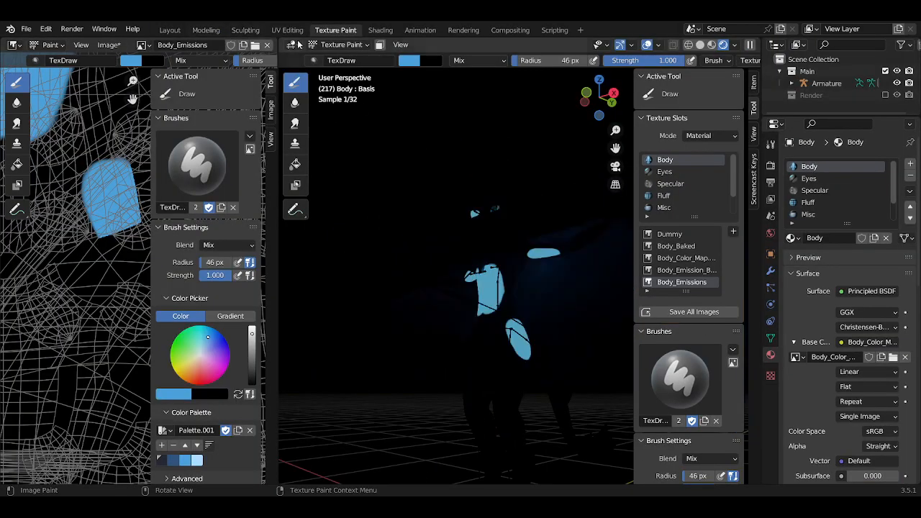
{"action": "key", "text": "ctrl+Page_Down"}
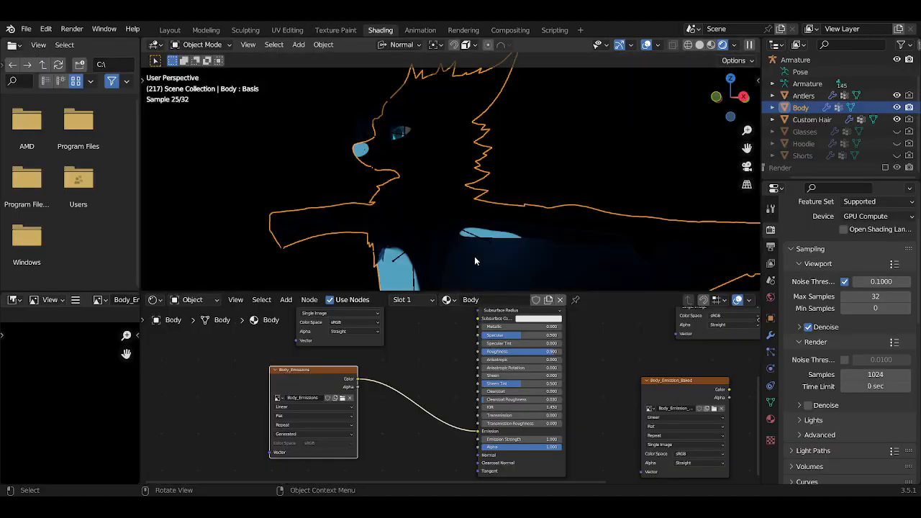
{"action": "left_click", "coordinate": [414, 300]}
{"action": "scroll", "coordinate": [376, 265], "scroll_direction": "down", "scroll_amount": 2}
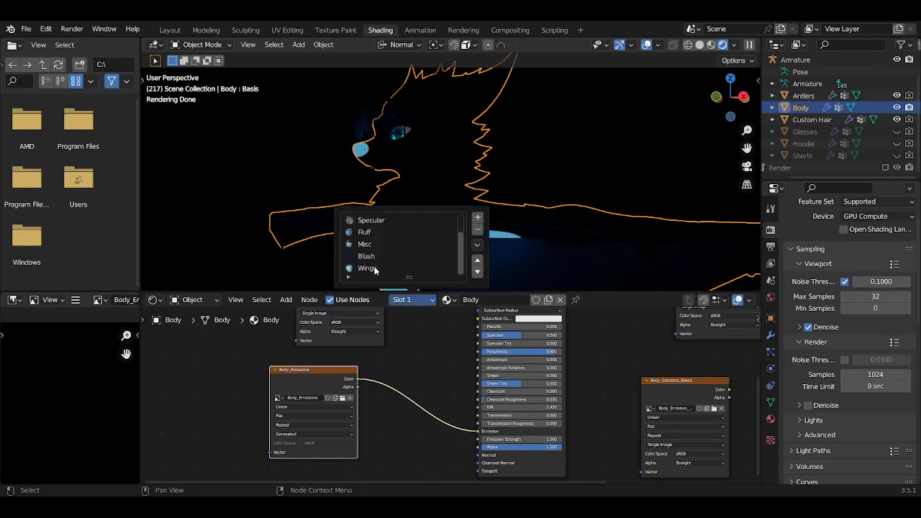
{"action": "left_click", "coordinate": [376, 268]}
Add an Image Texture node with a new 4096 px image named Wings_Emission and connect its color to the Wings material's Emission
{"action": "key", "text": "shift+a"}
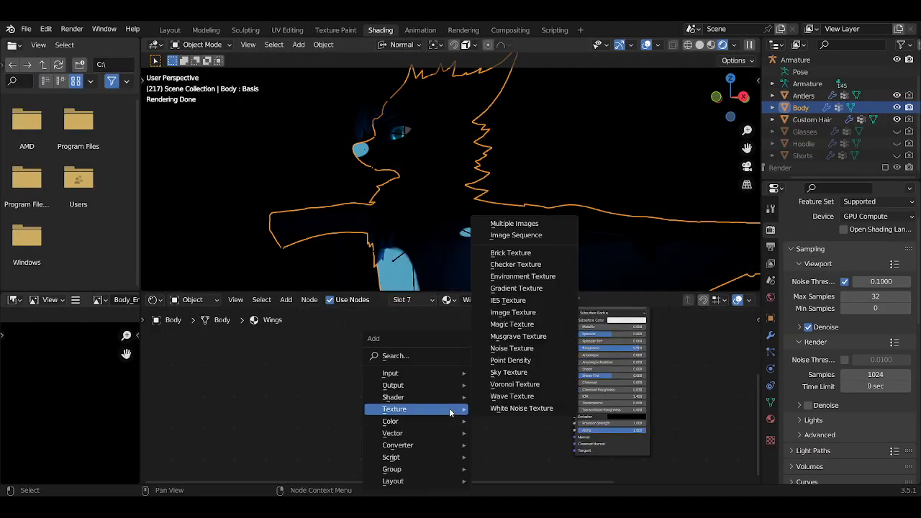
{"action": "left_click", "coordinate": [508, 317]}
{"action": "left_click", "coordinate": [458, 409]}
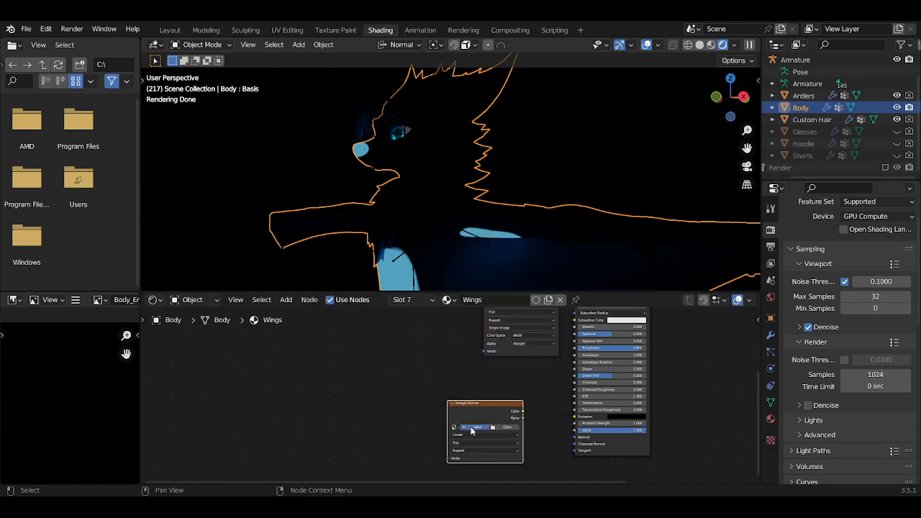
{"action": "left_click", "coordinate": [472, 427]}
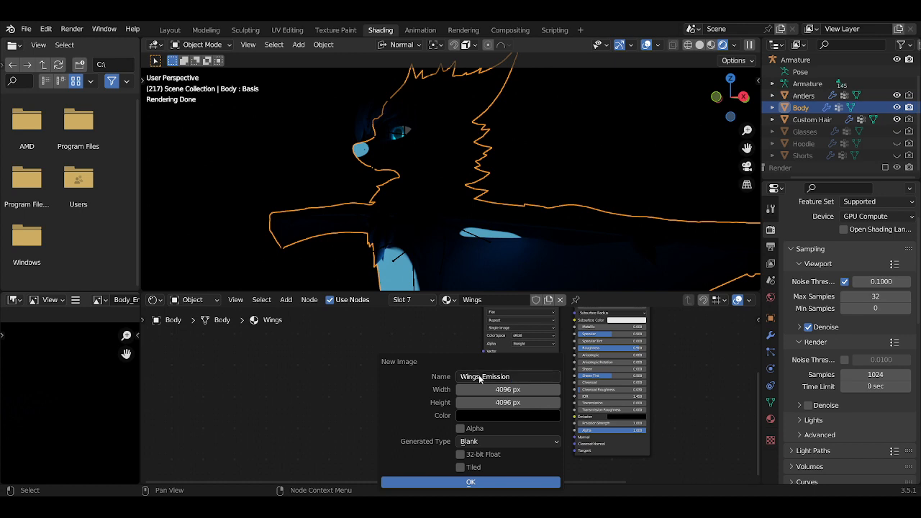
{"action": "key", "text": "Return"}
{"action": "scroll", "coordinate": [474, 402], "scroll_direction": "up", "scroll_amount": 2}
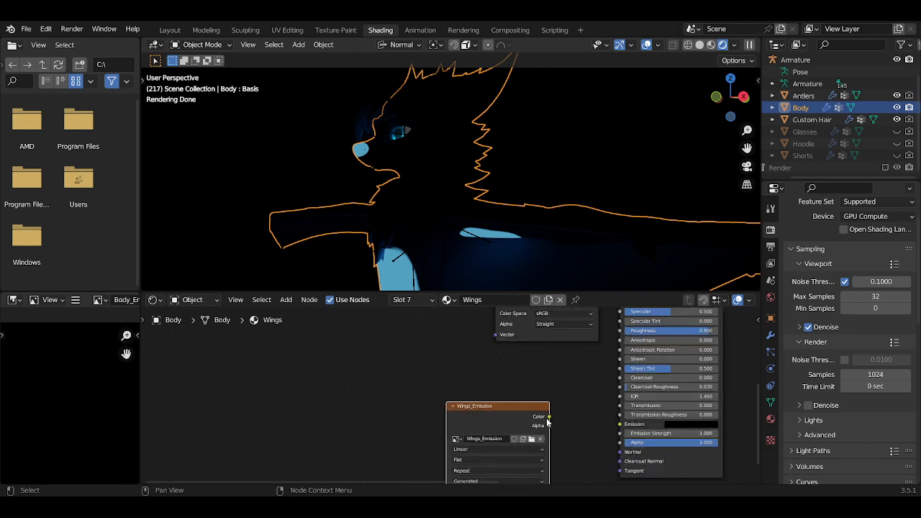
{"action": "left_click_drag", "start_coordinate": [547, 421], "coordinate": [611, 425]}
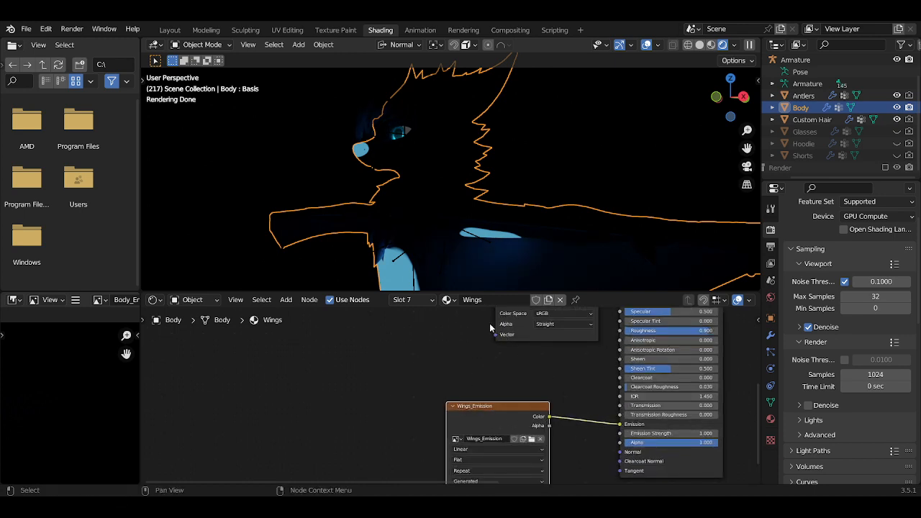
Return to the Texture Paint workspace with Wings_Emission as the paint target and show the model in solid shading
{"action": "left_click", "coordinate": [336, 30]}
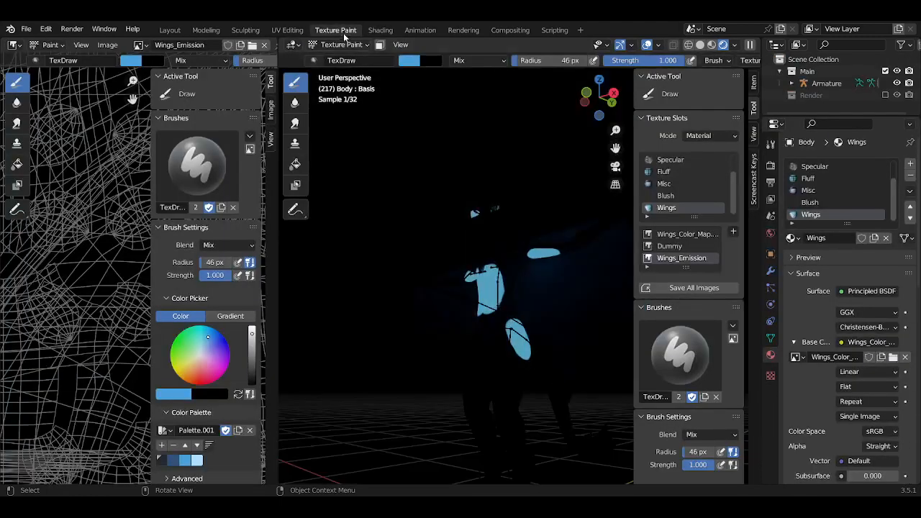
{"action": "scroll", "coordinate": [574, 249], "scroll_direction": "up", "scroll_amount": 4}
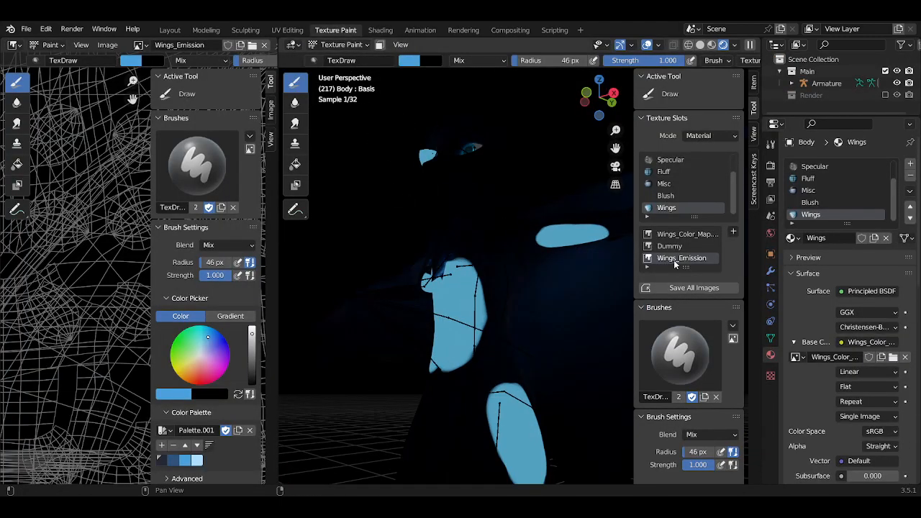
{"action": "left_click", "coordinate": [700, 44]}
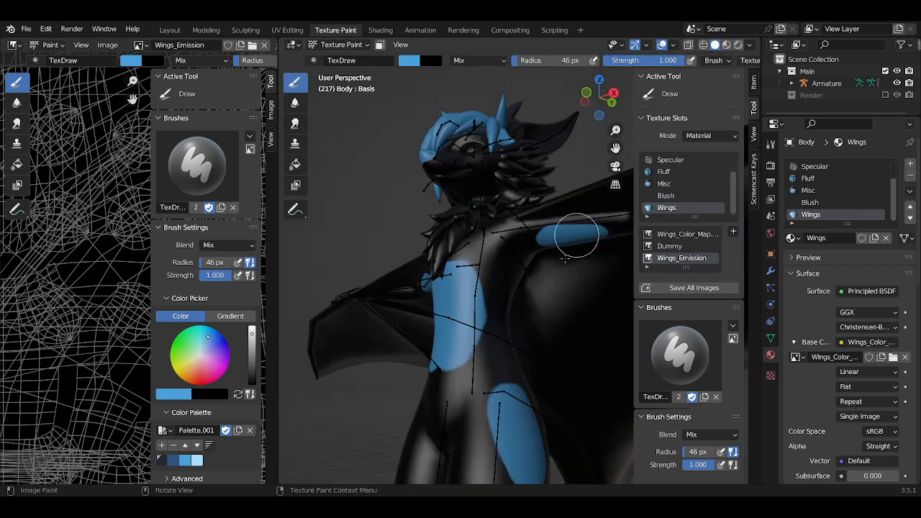
Paint a round blue patch on the inner wing membrane, then carve it into a heart shape using black
{"action": "scroll", "coordinate": [569, 241], "scroll_direction": "up", "scroll_amount": 6}
{"action": "middle_click_drag", "start_coordinate": [450, 219], "coordinate": [459, 228]}
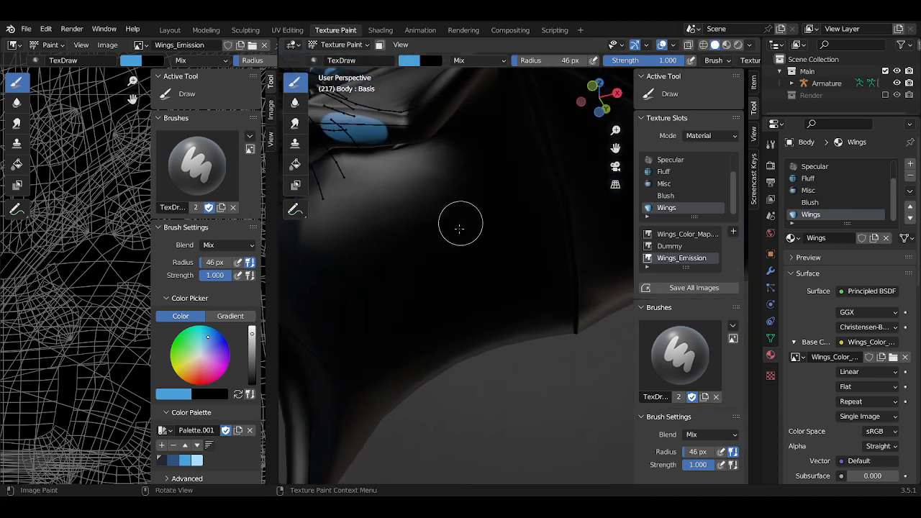
{"action": "mouse_move", "coordinate": [429, 256]}
{"action": "left_mouse_down"}
{"action": "mouse_move", "coordinate": [431, 265]}
{"action": "mouse_move", "coordinate": [415, 218]}
{"action": "mouse_move", "coordinate": [442, 205]}
{"action": "mouse_move", "coordinate": [466, 211]}
{"action": "mouse_move", "coordinate": [437, 257]}
{"action": "mouse_move", "coordinate": [502, 230]}
{"action": "left_mouse_up"}
{"action": "key", "text": "x"}
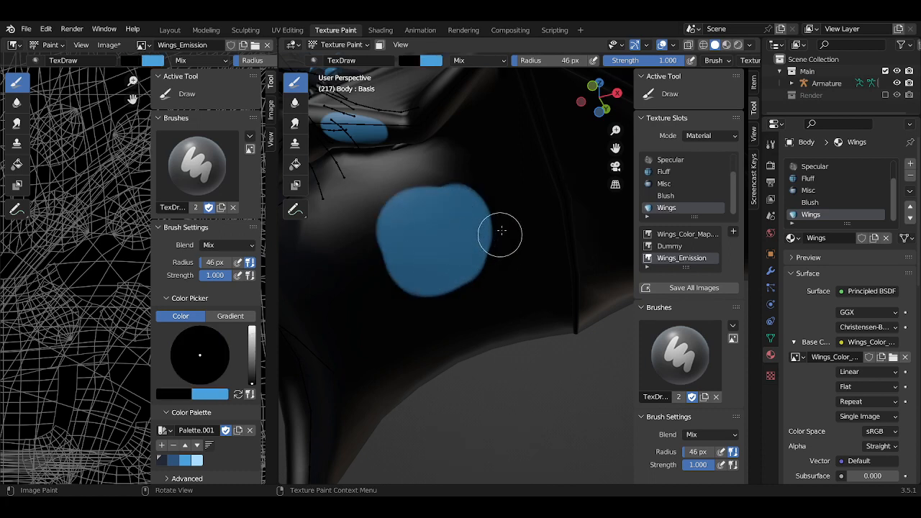
{"action": "left_click_drag", "start_coordinate": [441, 306], "coordinate": [366, 234]}
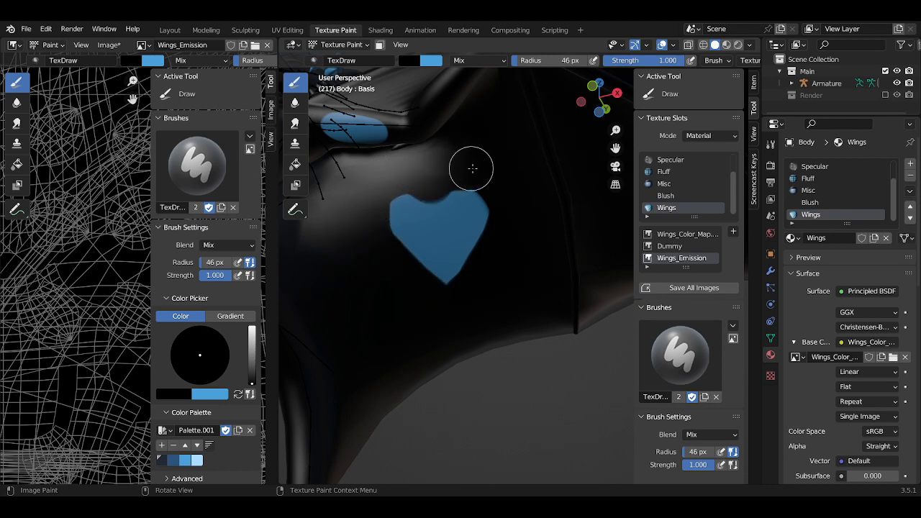
Refine the wing heart's lobes and pointed tip, alternating between blue and black paint
{"action": "scroll", "coordinate": [513, 224], "scroll_direction": "down", "scroll_amount": 5}
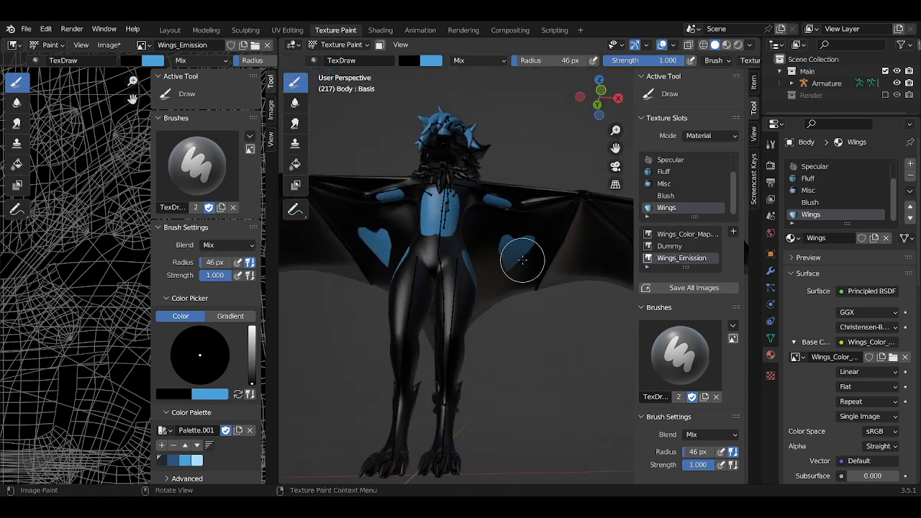
{"action": "scroll", "coordinate": [539, 267], "scroll_direction": "up", "scroll_amount": 4}
{"action": "middle_click_drag", "start_coordinate": [539, 267], "coordinate": [460, 240]}
{"action": "key", "text": "x"}
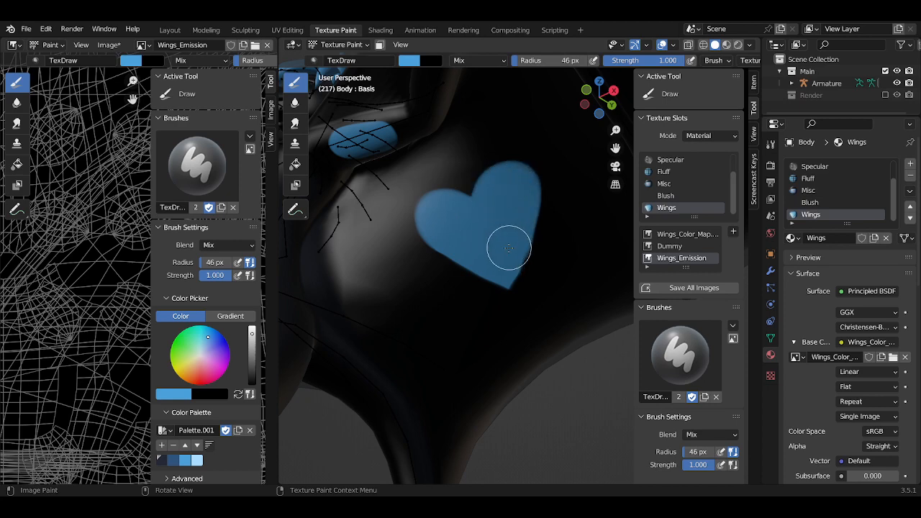
{"action": "key", "text": "x"}
{"action": "scroll", "coordinate": [511, 253], "scroll_direction": "down", "scroll_amount": 5}
{"action": "middle_click_drag", "start_coordinate": [510, 253], "coordinate": [442, 147]}
{"action": "scroll", "coordinate": [512, 270], "scroll_direction": "up", "scroll_amount": 4}
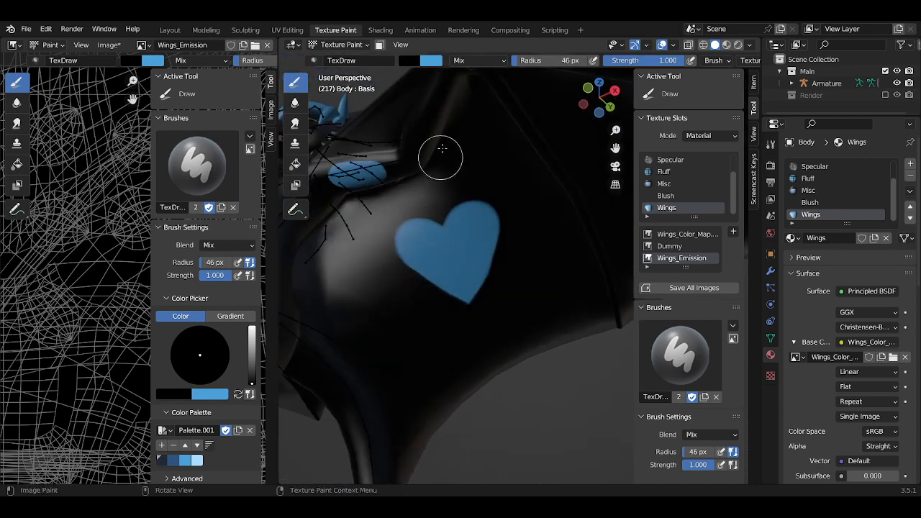
Examine the wing heart and body marks in material preview and in a maximized rendered view
{"action": "left_click", "coordinate": [727, 45]}
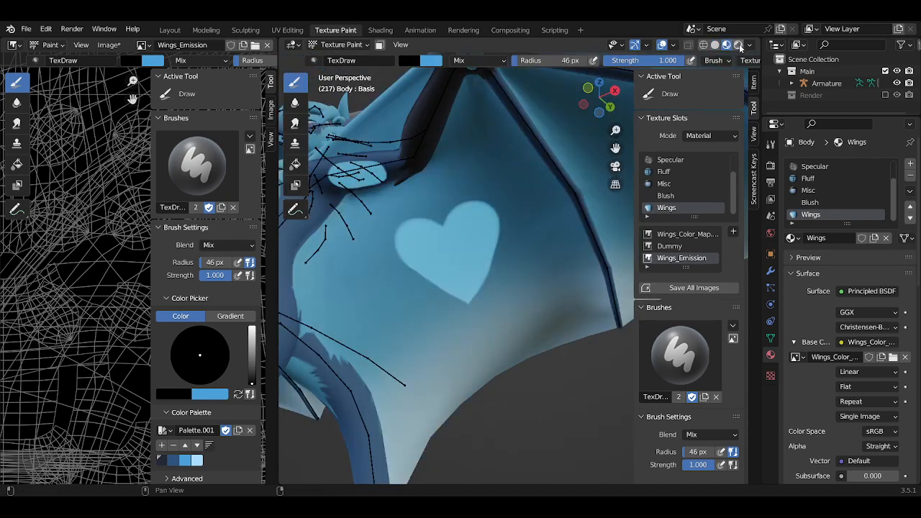
{"action": "left_click", "coordinate": [739, 44]}
{"action": "middle_click_drag", "start_coordinate": [403, 274], "coordinate": [437, 267]}
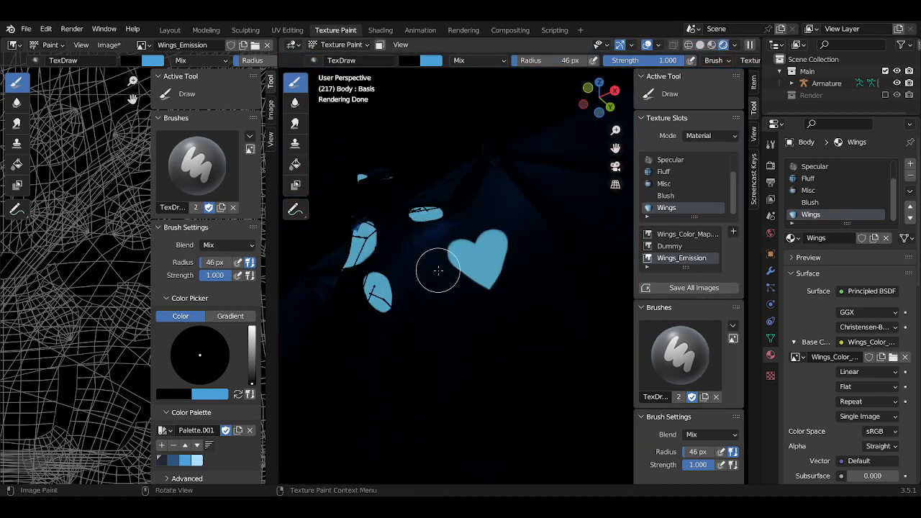
{"action": "key", "text": "ctrl+space"}
{"action": "mouse_move", "coordinate": [353, 263]}
{"action": "middle_mouse_down"}
{"action": "mouse_move", "coordinate": [499, 262]}
{"action": "mouse_move", "coordinate": [518, 312]}
{"action": "mouse_move", "coordinate": [602, 345]}
{"action": "mouse_move", "coordinate": [633, 302]}
{"action": "mouse_move", "coordinate": [422, 255]}
{"action": "mouse_move", "coordinate": [435, 223]}
{"action": "mouse_move", "coordinate": [468, 247]}
{"action": "mouse_move", "coordinate": [477, 291]}
{"action": "mouse_move", "coordinate": [531, 288]}
{"action": "mouse_move", "coordinate": [559, 262]}
{"action": "mouse_move", "coordinate": [445, 249]}
{"action": "mouse_move", "coordinate": [465, 249]}
{"action": "mouse_move", "coordinate": [465, 286]}
{"action": "mouse_move", "coordinate": [354, 278]}
{"action": "mouse_move", "coordinate": [422, 264]}
{"action": "mouse_move", "coordinate": [432, 272]}
{"action": "middle_mouse_up"}
Restore the normal layout and return to the Wings material's nodes in the Shading workspace
{"action": "left_click", "coordinate": [189, 29]}
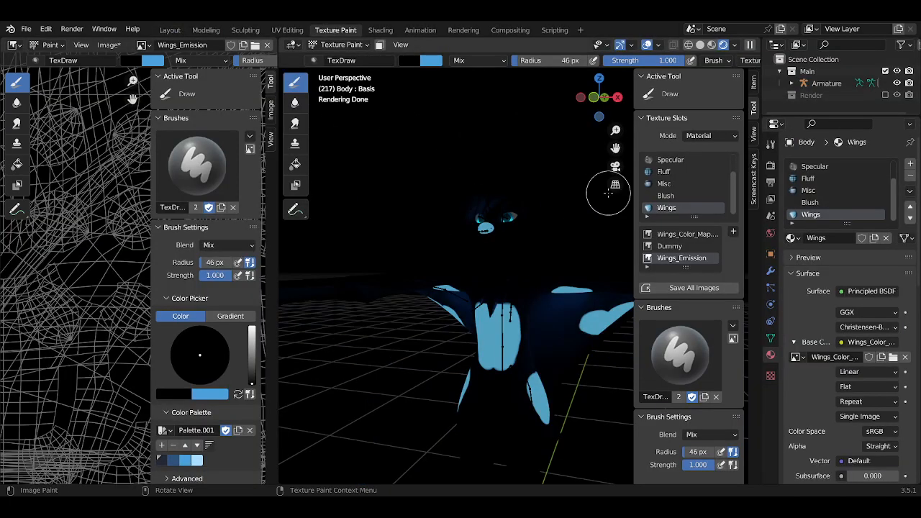
{"action": "left_click", "coordinate": [380, 31]}
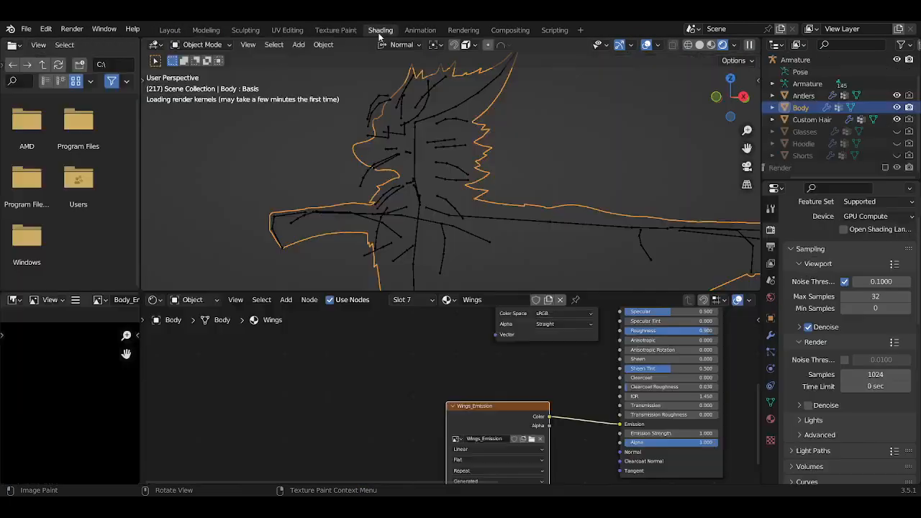
{"action": "scroll", "coordinate": [546, 386], "scroll_direction": "down", "scroll_amount": 2}
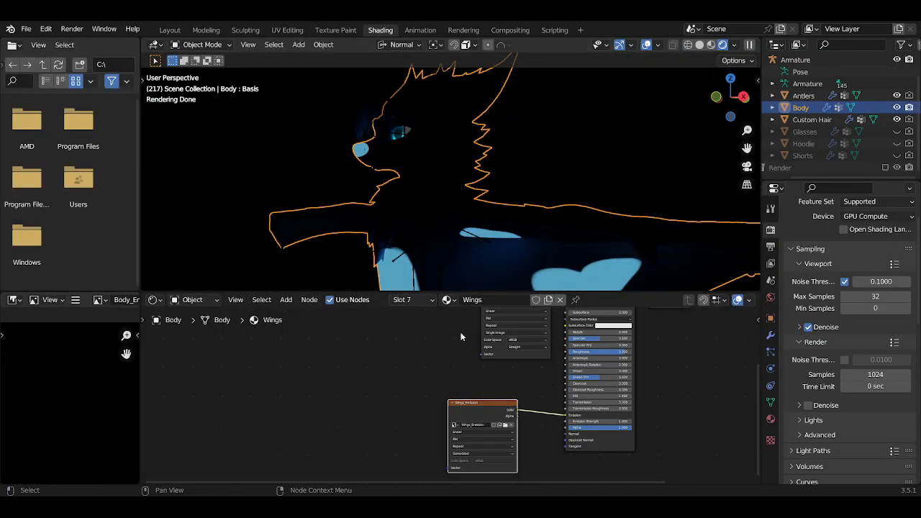
Switch to the body's Misc material and add an Image Texture node below its color map node
{"action": "left_click", "coordinate": [412, 300]}
{"action": "left_click", "coordinate": [369, 245]}
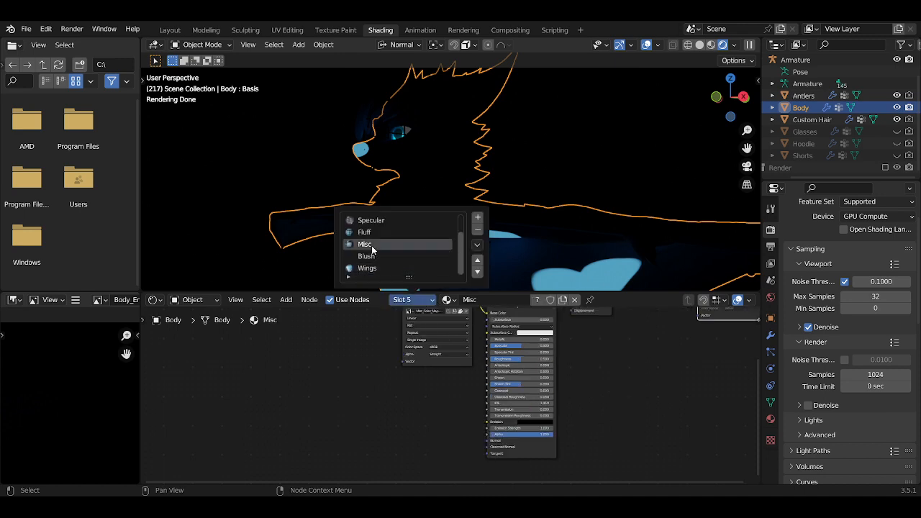
{"action": "key", "text": "shift+a"}
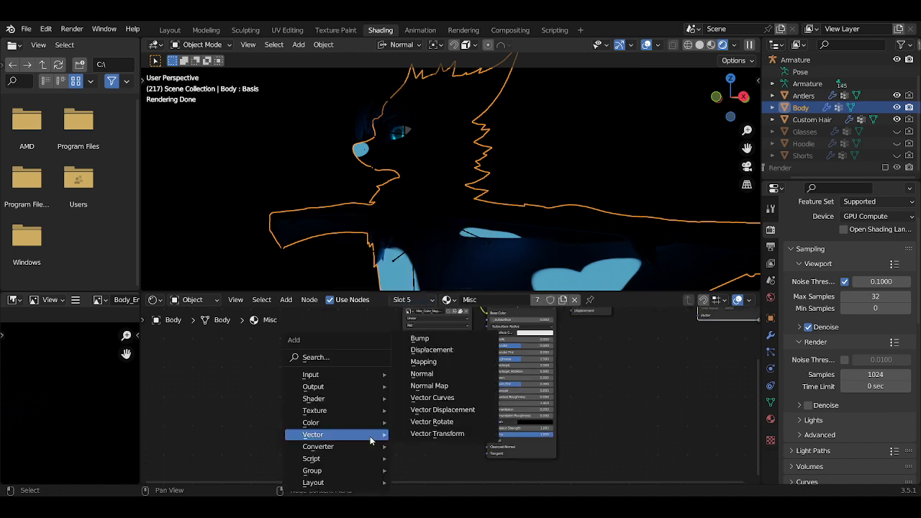
{"action": "mouse_move", "coordinate": [338, 410]}
{"action": "left_click", "coordinate": [431, 314]}
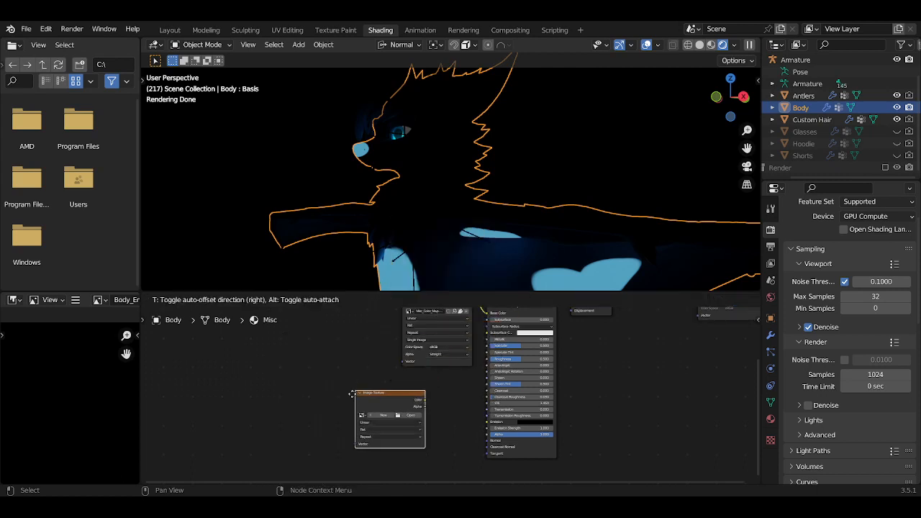
{"action": "left_click", "coordinate": [360, 425]}
Create a black 4096 × 4096 px image named Misc_Emission without alpha and connect its Color output to the shader's Emission
{"action": "left_click", "coordinate": [363, 426]}
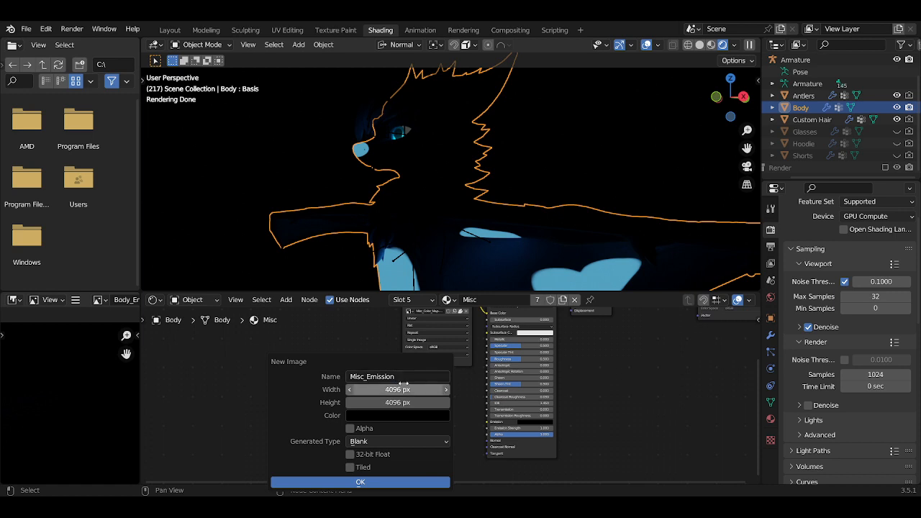
{"action": "left_click", "coordinate": [396, 485]}
{"action": "left_click_drag", "start_coordinate": [405, 411], "coordinate": [497, 431]}
{"action": "scroll", "coordinate": [447, 414], "scroll_direction": "up", "scroll_amount": 3}
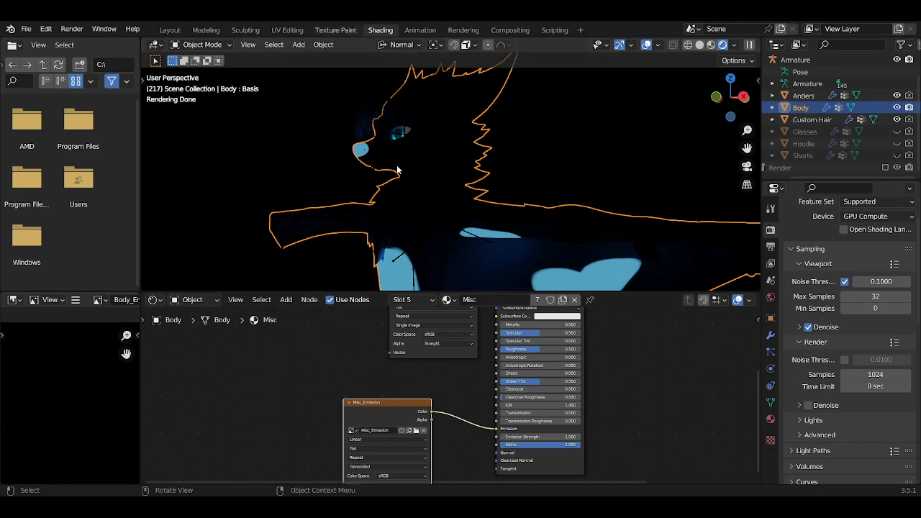
Go to the Texture Paint workspace and show the character's head in solid shading from the side
{"action": "key", "text": "ctrl+Page_Up"}
{"action": "mouse_move", "coordinate": [408, 192]}
{"action": "middle_mouse_down"}
{"action": "mouse_move", "coordinate": [426, 251]}
{"action": "mouse_move", "coordinate": [458, 251]}
{"action": "middle_mouse_up"}
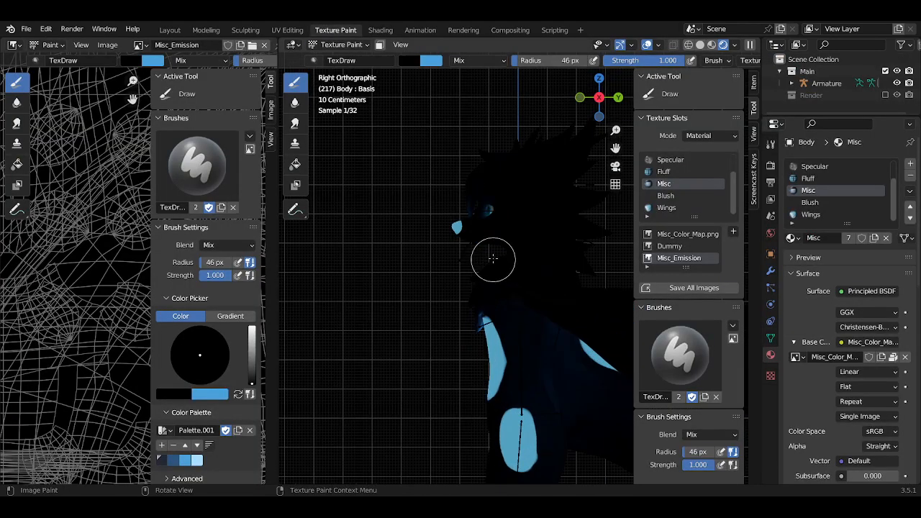
{"action": "left_click", "coordinate": [700, 44]}
{"action": "scroll", "coordinate": [483, 257], "scroll_direction": "up", "scroll_amount": 6}
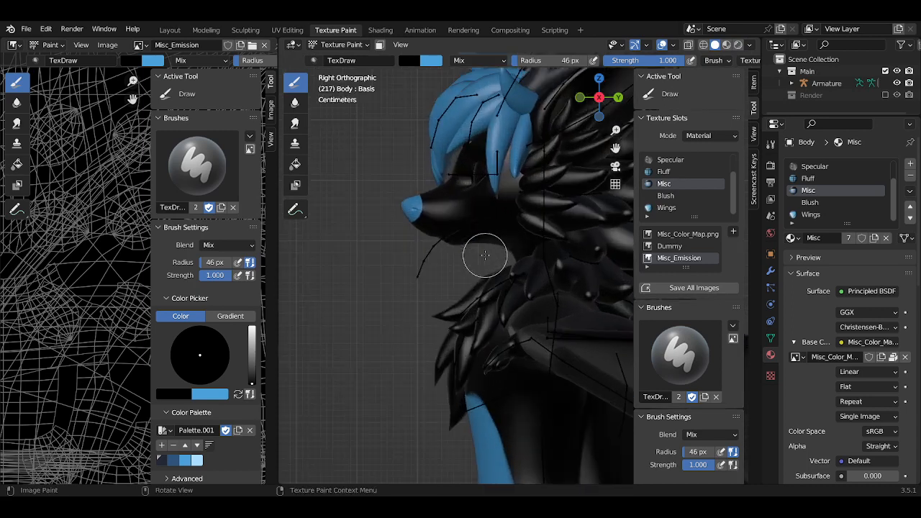
Put the armature in Pose Mode and rotate the Jaw bone about 32° downward to open the mouth
{"action": "key", "text": "ctrl+Tab"}
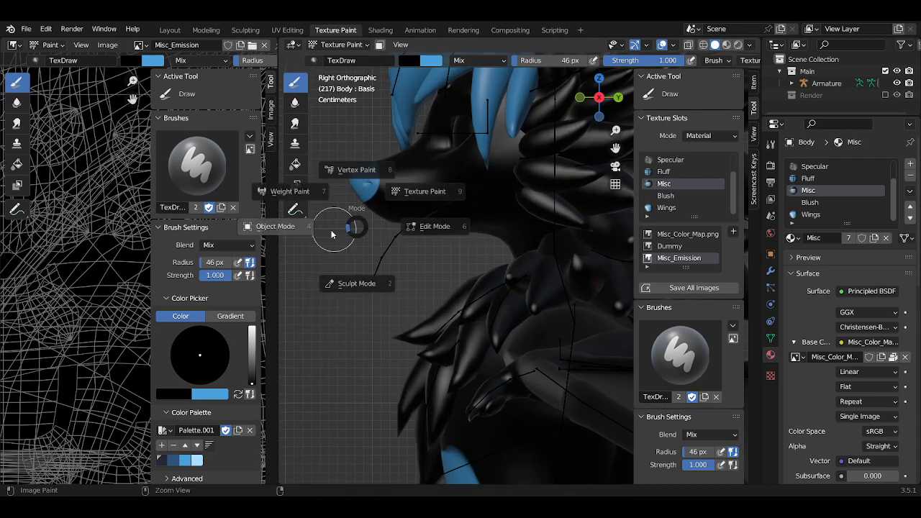
{"action": "left_click", "coordinate": [288, 224]}
{"action": "left_click", "coordinate": [437, 214]}
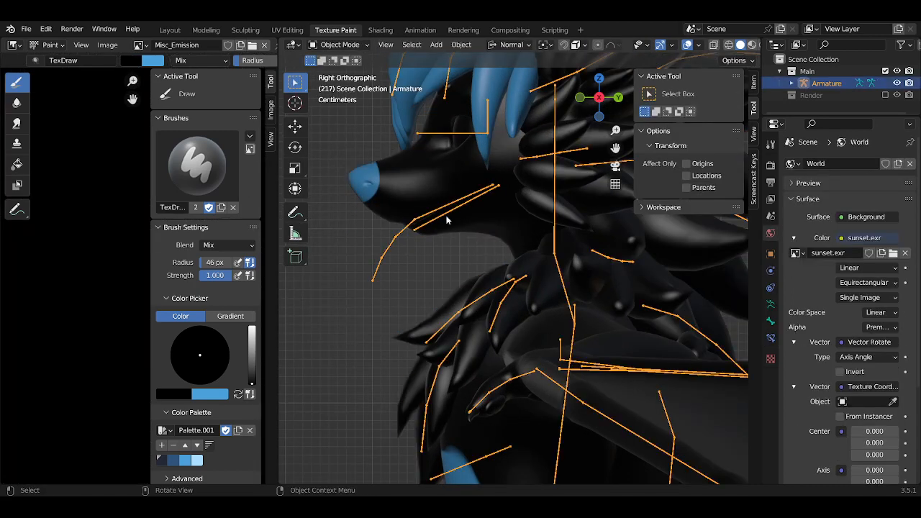
{"action": "key", "text": "ctrl+Tab"}
{"action": "left_click", "coordinate": [447, 220]}
{"action": "key", "text": "r"}
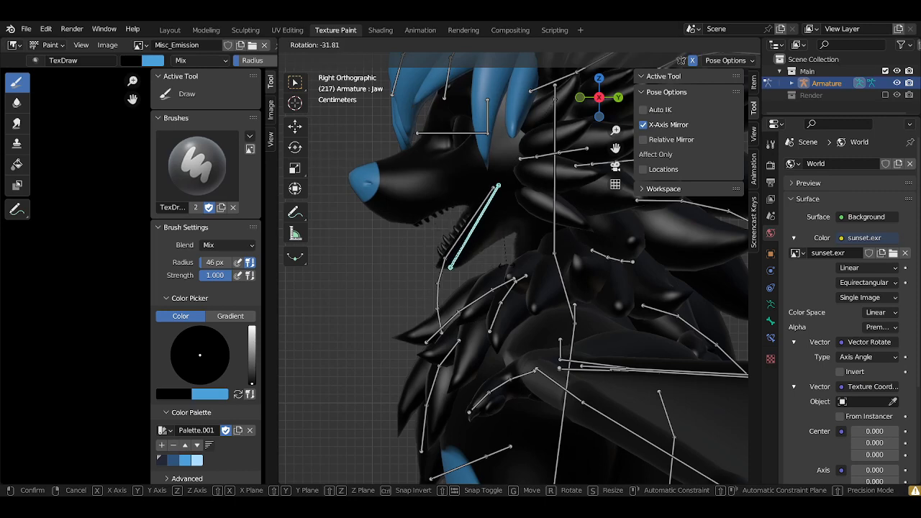
{"action": "left_click", "coordinate": [485, 238]}
Rotate the Tongue1 bone about 20° upward away from the lower jaw, then reselect the body in Object Mode
{"action": "left_click", "coordinate": [474, 226]}
{"action": "key", "text": "r"}
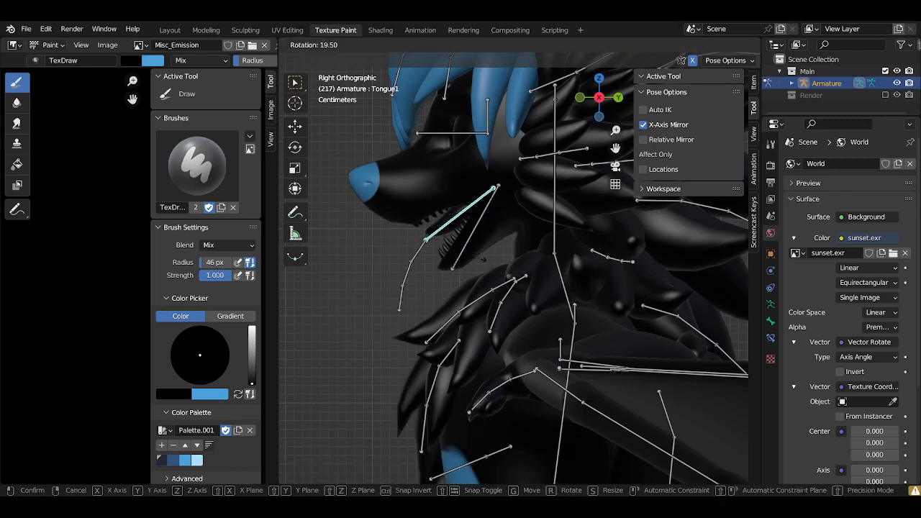
{"action": "left_click", "coordinate": [478, 258]}
{"action": "key", "text": "ctrl+Tab"}
{"action": "left_click", "coordinate": [438, 186]}
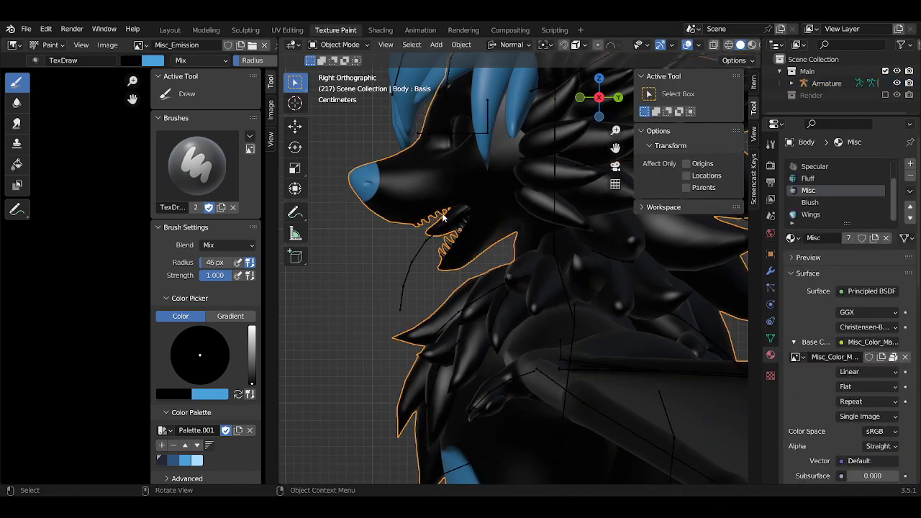
Select all the tongue's linked geometry in Edit Mode
{"action": "middle_click_drag", "start_coordinate": [444, 217], "coordinate": [494, 220]}
{"action": "scroll", "coordinate": [493, 221], "scroll_direction": "up", "scroll_amount": 3}
{"action": "scroll", "coordinate": [525, 241], "scroll_direction": "up", "scroll_amount": 3}
{"action": "key", "text": "Tab"}
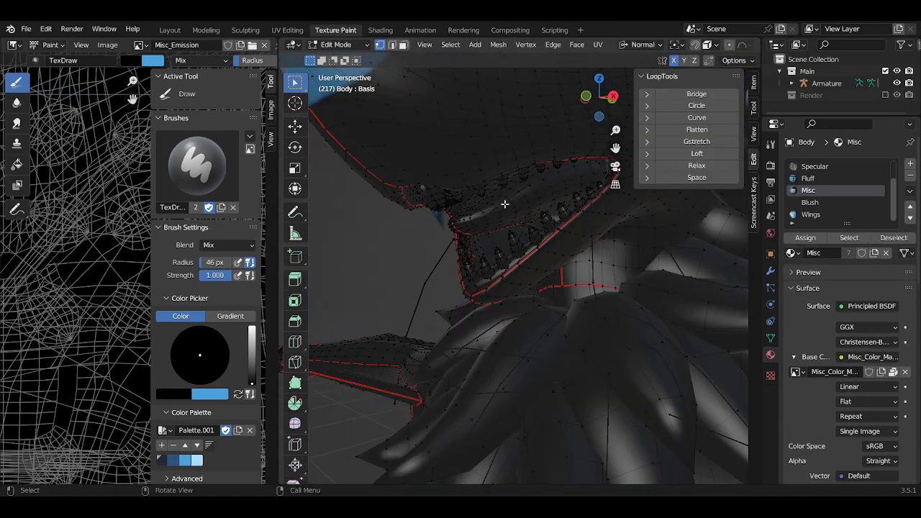
{"action": "key", "text": "l"}
{"action": "middle_click_drag", "start_coordinate": [507, 203], "coordinate": [464, 216]}
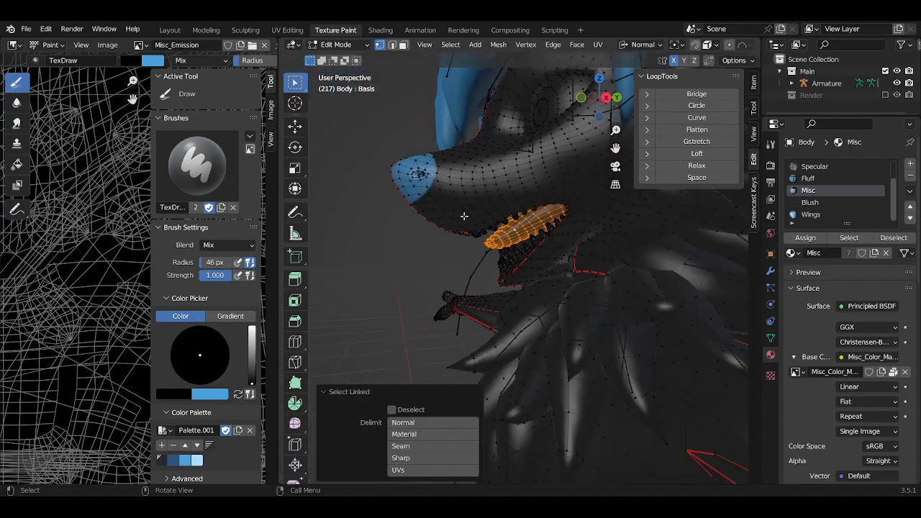
Return the body to Texture Paint mode with face selection masking enabled, seen from the side
{"action": "key", "text": "Tab"}
{"action": "key", "text": "m"}
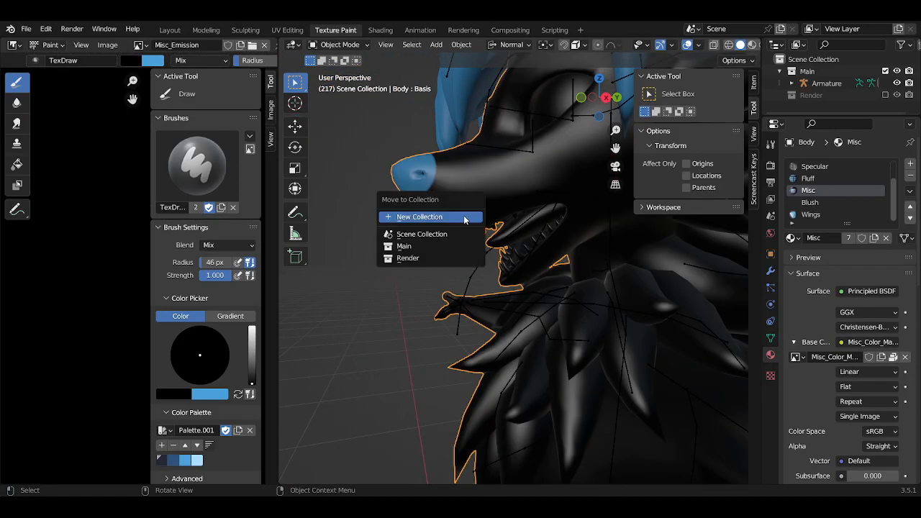
{"action": "key", "text": "Escape"}
{"action": "key", "text": "ctrl+Tab"}
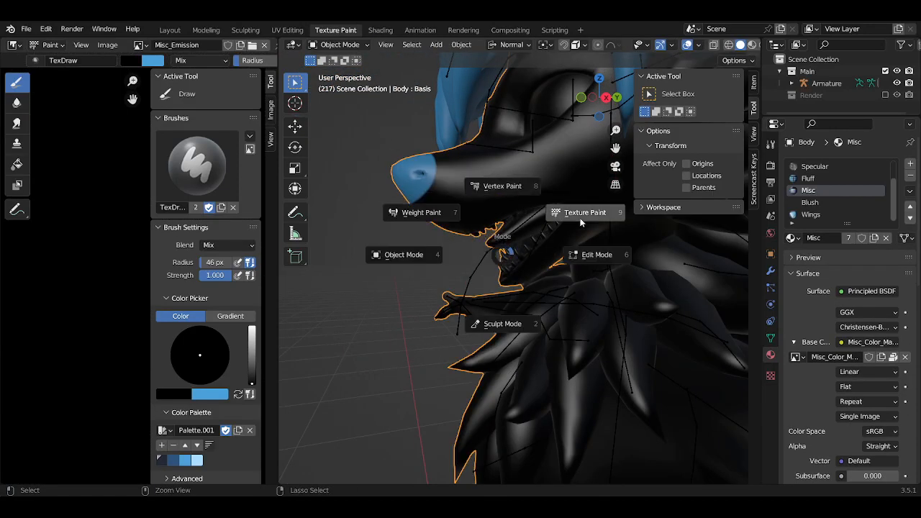
{"action": "left_click", "coordinate": [531, 224]}
{"action": "key", "text": "m"}
{"action": "key", "text": "KP_3"}
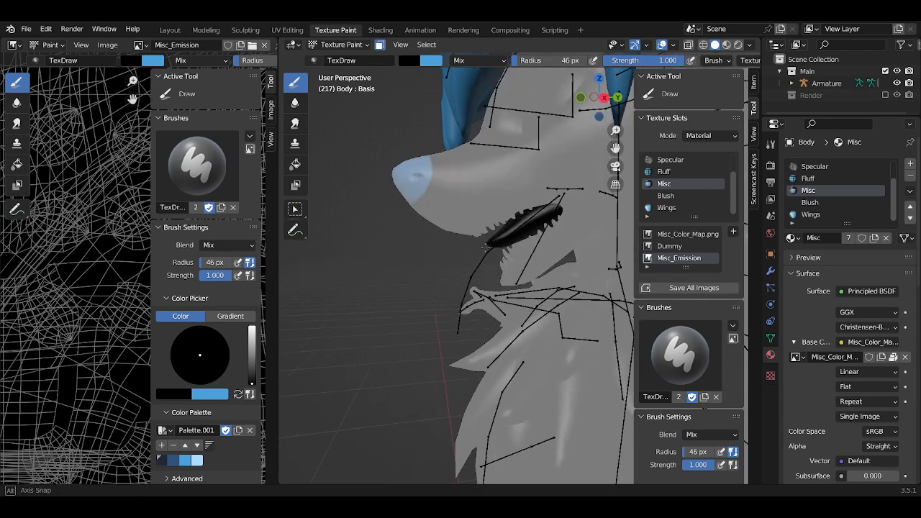
Enlarge the brush radius to 111 px, maximize the 3D view and set the brush falloff to Linear
{"action": "key", "text": "f"}
{"action": "left_click", "coordinate": [513, 261]}
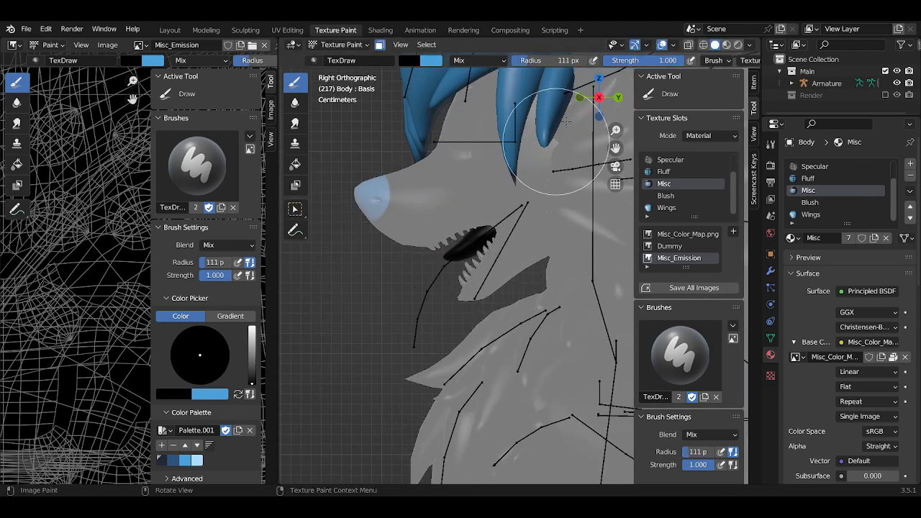
{"action": "key", "text": "ctrl+space"}
{"action": "left_click", "coordinate": [612, 60]}
{"action": "left_click", "coordinate": [612, 84]}
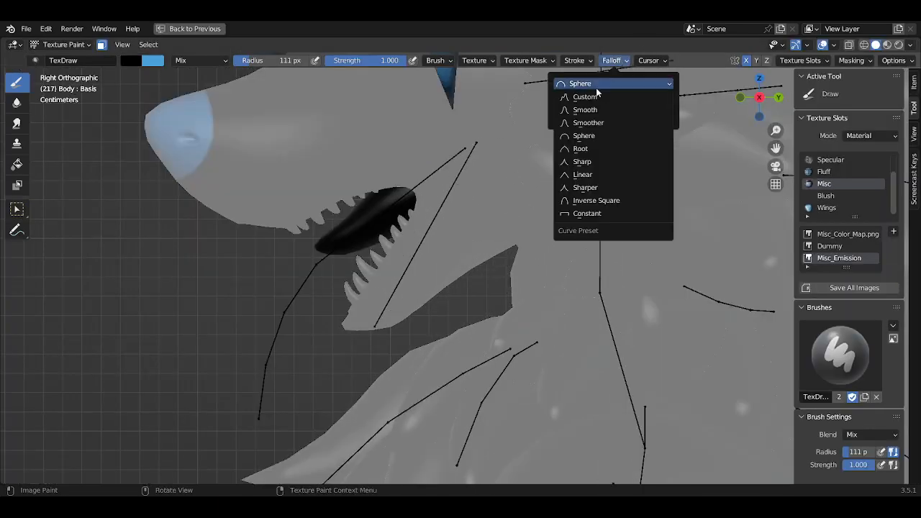
{"action": "left_click", "coordinate": [605, 176]}
Enlarge the brush radius to 260 px and paint a soft blue gradient on the tongue, starting from its tip
{"action": "key", "text": "f"}
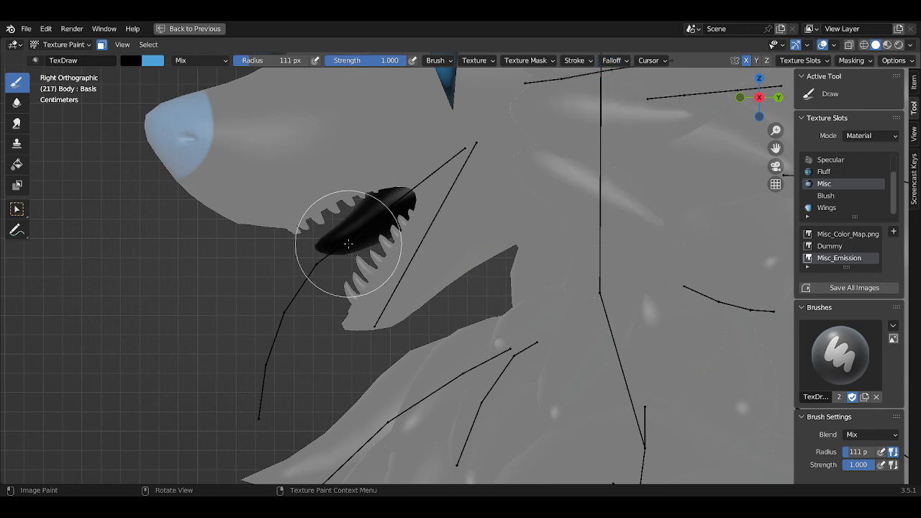
{"action": "left_click", "coordinate": [421, 231]}
{"action": "left_click", "coordinate": [892, 60]}
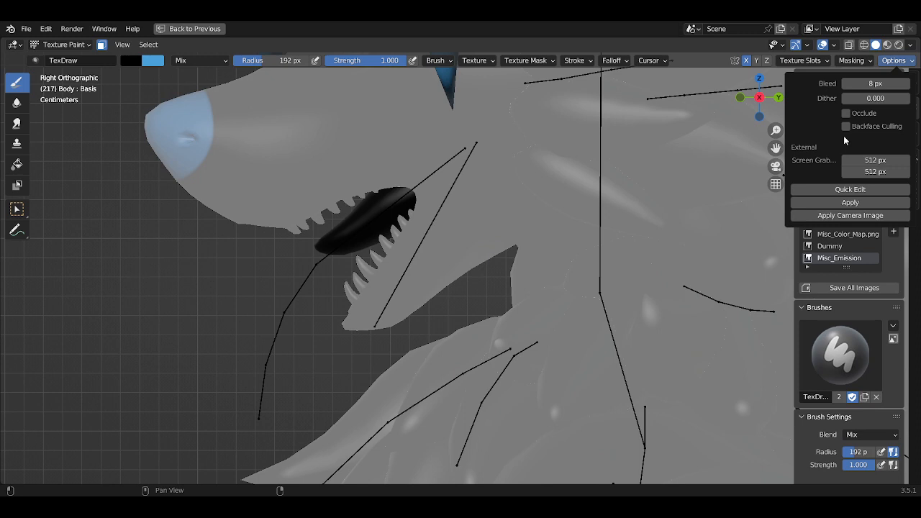
{"action": "key", "text": "f"}
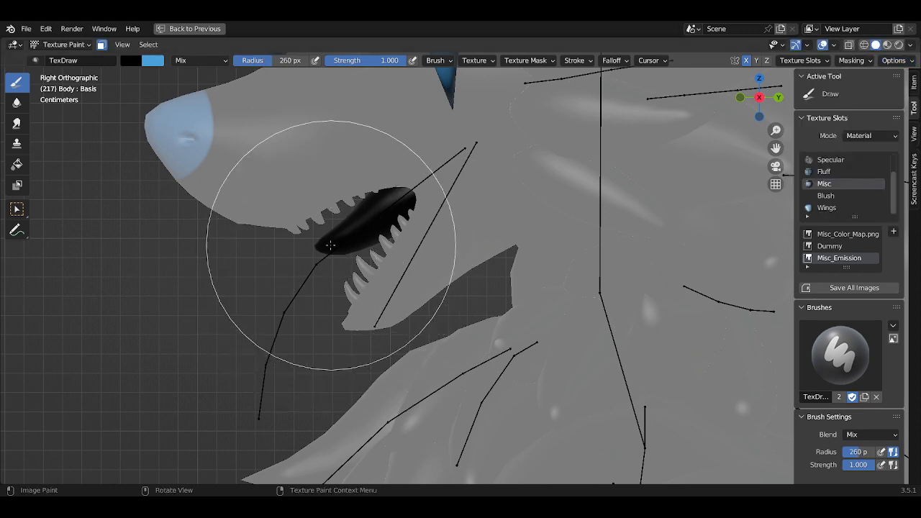
{"action": "left_click", "coordinate": [319, 247]}
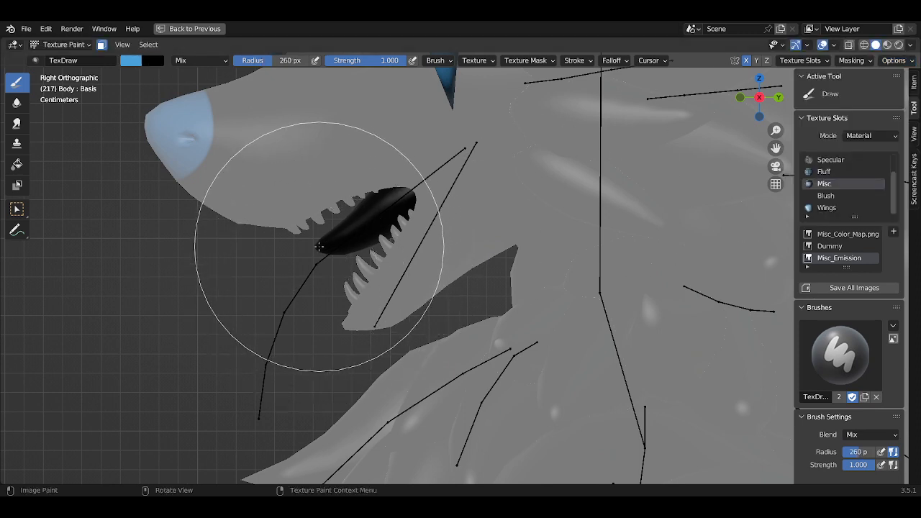
{"action": "left_click_drag", "start_coordinate": [319, 246], "coordinate": [321, 288]}
Check the painted tongue from several angles, save all images and restore the normal layout
{"action": "mouse_move", "coordinate": [324, 298]}
{"action": "middle_mouse_down"}
{"action": "mouse_move", "coordinate": [521, 198]}
{"action": "mouse_move", "coordinate": [379, 258]}
{"action": "mouse_move", "coordinate": [463, 257]}
{"action": "middle_mouse_up"}
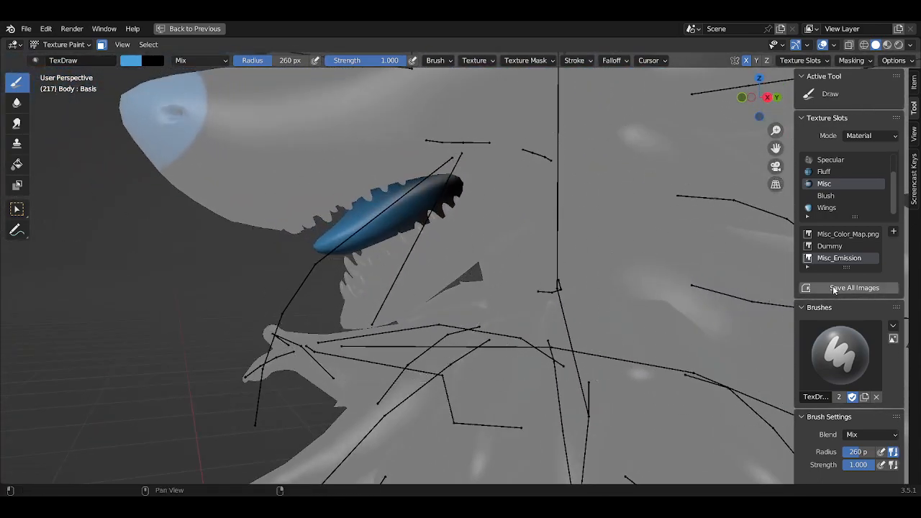
{"action": "middle_click_drag", "start_coordinate": [480, 221], "coordinate": [576, 288]}
{"action": "mouse_move", "coordinate": [442, 339]}
{"action": "middle_mouse_down"}
{"action": "mouse_move", "coordinate": [394, 205]}
{"action": "mouse_move", "coordinate": [502, 242]}
{"action": "middle_mouse_up"}
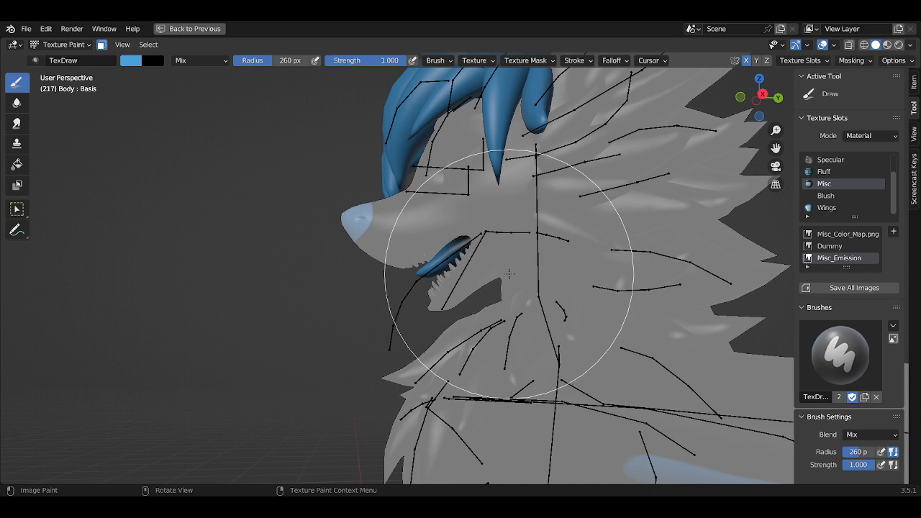
{"action": "left_click", "coordinate": [851, 288]}
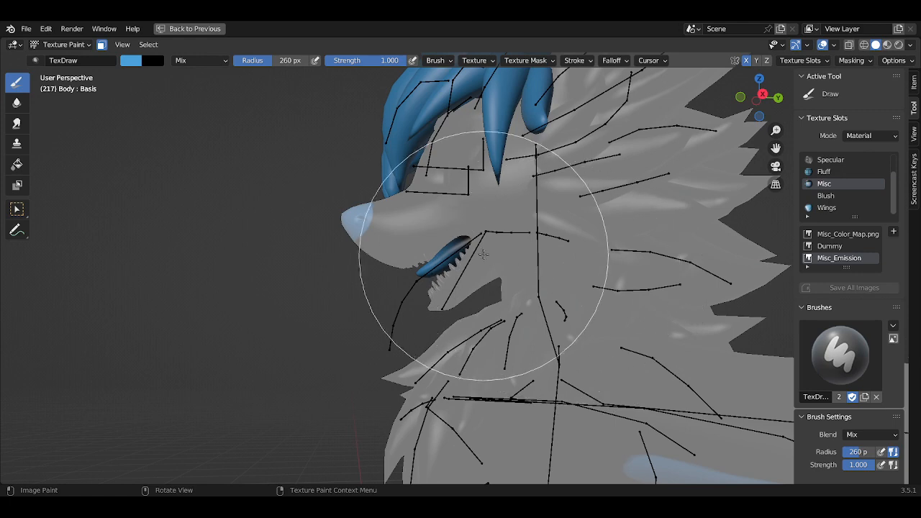
{"action": "key", "text": "ctrl+space"}
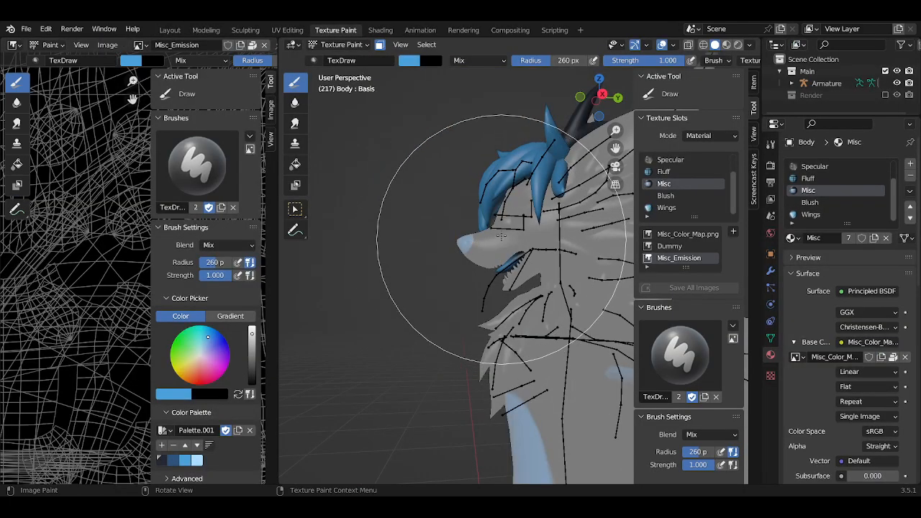
Examine the glowing tongue and the body and wing marks in rendered view in the Layout workspace
{"action": "left_click", "coordinate": [177, 30]}
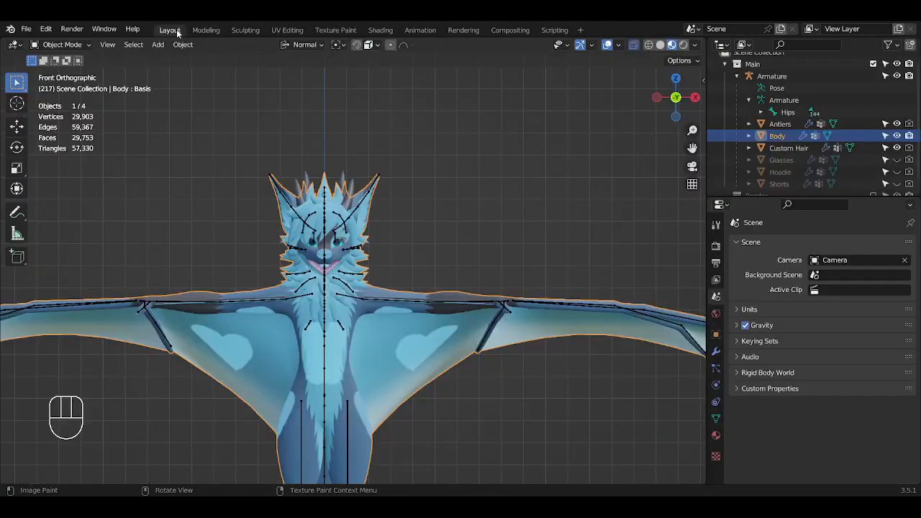
{"action": "left_click", "coordinate": [683, 45]}
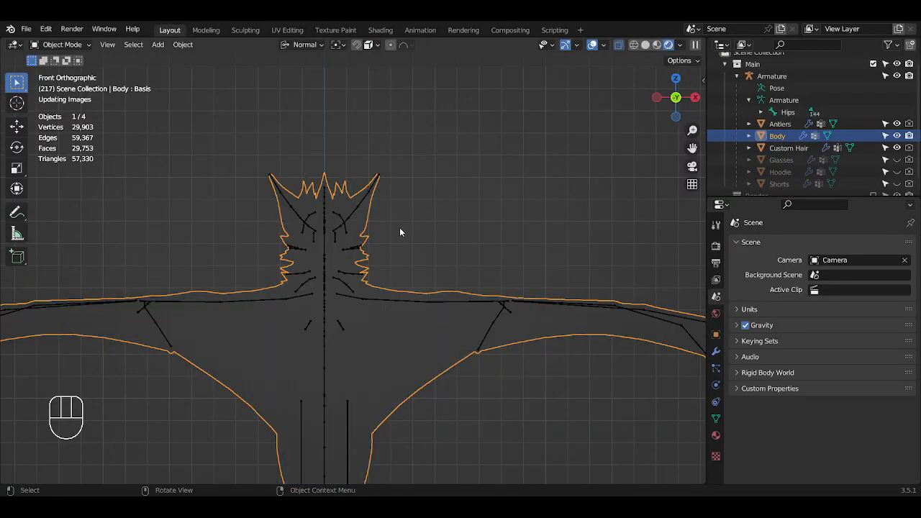
{"action": "mouse_move", "coordinate": [360, 263]}
{"action": "middle_mouse_down"}
{"action": "mouse_move", "coordinate": [388, 252]}
{"action": "mouse_move", "coordinate": [367, 265]}
{"action": "mouse_move", "coordinate": [339, 252]}
{"action": "mouse_move", "coordinate": [355, 196]}
{"action": "middle_mouse_up"}
{"action": "scroll", "coordinate": [368, 265], "scroll_direction": "up", "scroll_amount": 5}
{"action": "scroll", "coordinate": [355, 196], "scroll_direction": "up", "scroll_amount": 3}
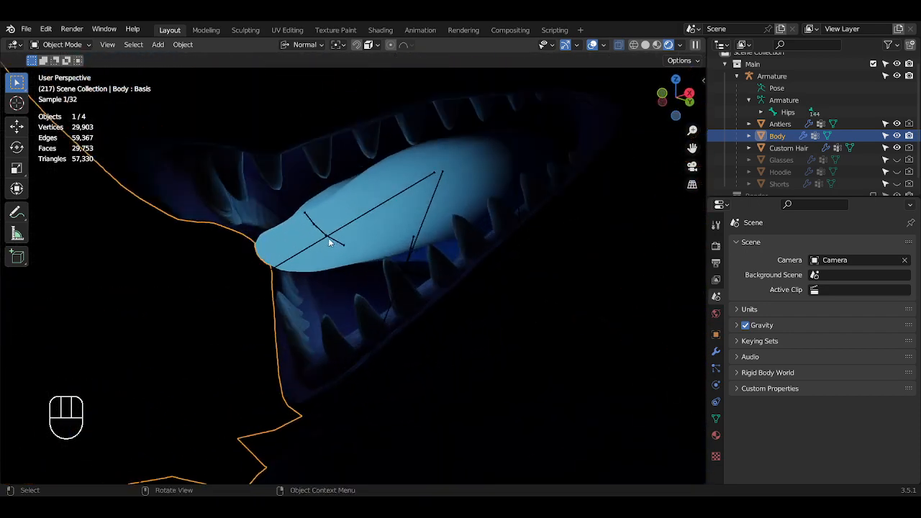
{"action": "middle_click_drag", "start_coordinate": [329, 240], "coordinate": [431, 217]}
{"action": "scroll", "coordinate": [437, 289], "scroll_direction": "down", "scroll_amount": 3}
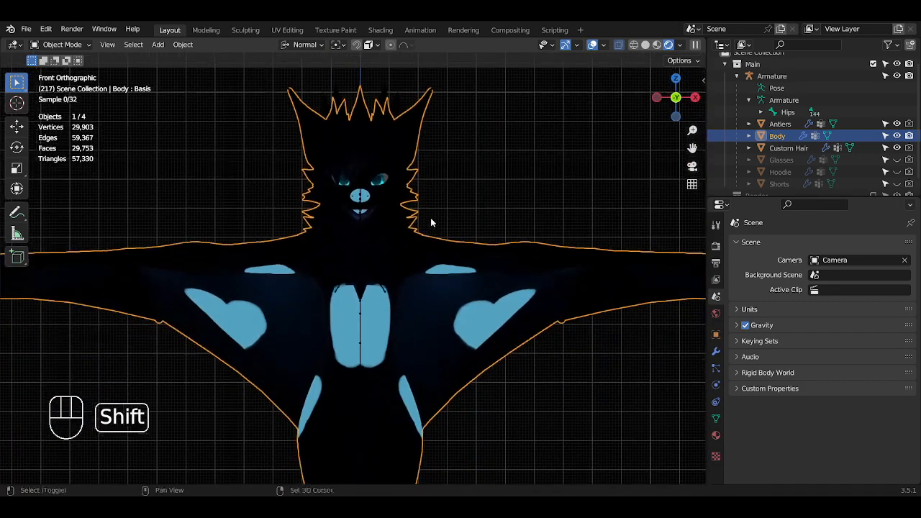
Return to the Shading workspace and add an unconnected Image Texture node beside the Misc material's Principled BSDF
{"action": "left_click", "coordinate": [339, 31]}
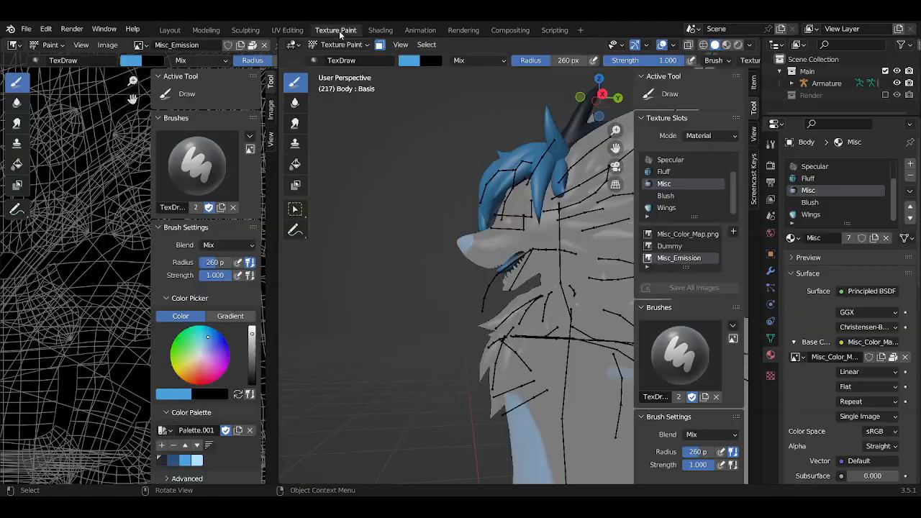
{"action": "left_click", "coordinate": [381, 31]}
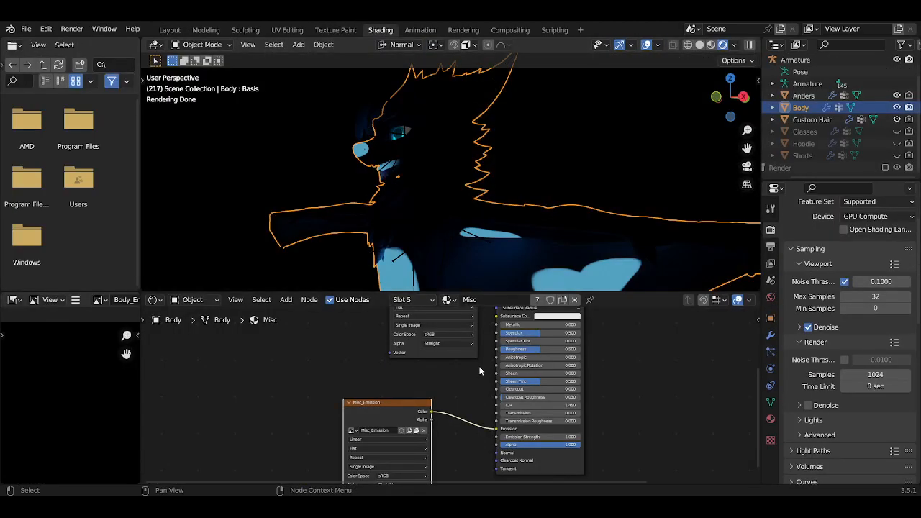
{"action": "scroll", "coordinate": [481, 370], "scroll_direction": "down", "scroll_amount": 8}
{"action": "middle_click_drag", "start_coordinate": [593, 410], "coordinate": [522, 413]}
{"action": "scroll", "coordinate": [520, 412], "scroll_direction": "up", "scroll_amount": 5}
{"action": "key", "text": "shift+a"}
{"action": "mouse_move", "coordinate": [513, 414]}
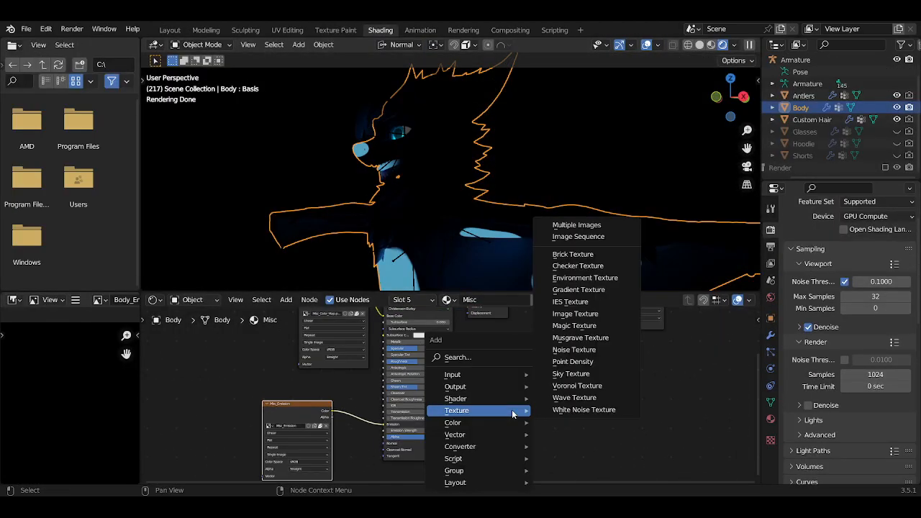
{"action": "left_click", "coordinate": [575, 313]}
{"action": "left_click", "coordinate": [503, 403]}
{"action": "scroll", "coordinate": [255, 420], "scroll_direction": "up", "scroll_amount": 2}
{"action": "scroll", "coordinate": [254, 422], "scroll_direction": "up", "scroll_amount": 3}
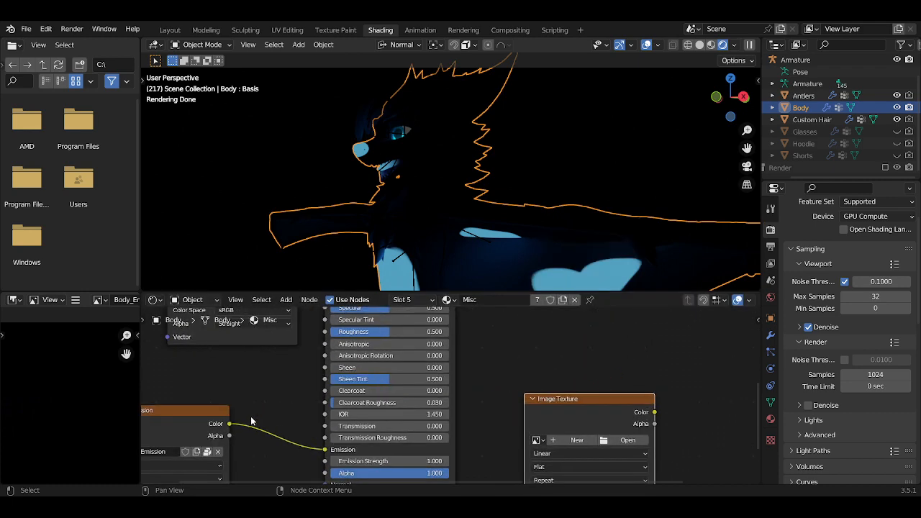
Create a blank 4096 × 4096 px image named Misc_Emission_Baked in the Misc material's unconnected Image Texture node
{"action": "middle_click_drag", "start_coordinate": [261, 434], "coordinate": [346, 389]}
{"action": "left_click", "coordinate": [656, 394]}
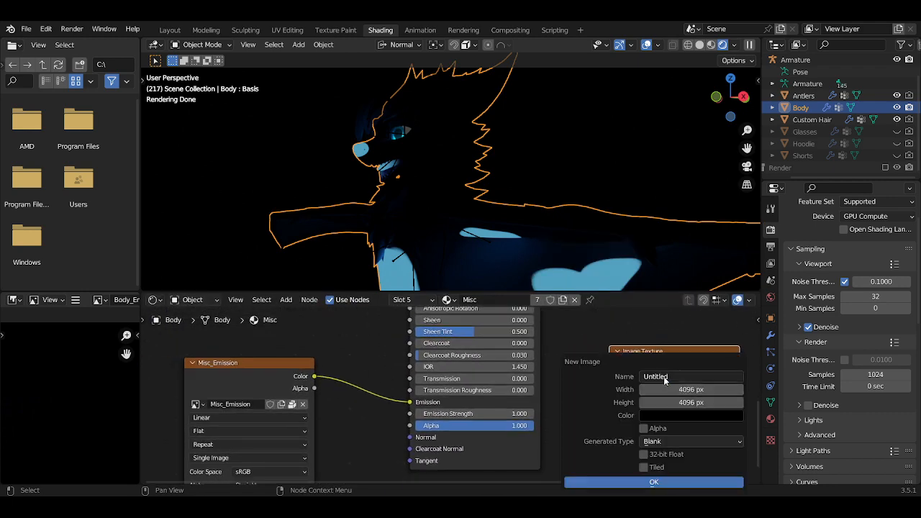
{"action": "left_click", "coordinate": [657, 377]}
{"action": "type", "text": "Misc_Emission_Baked"}
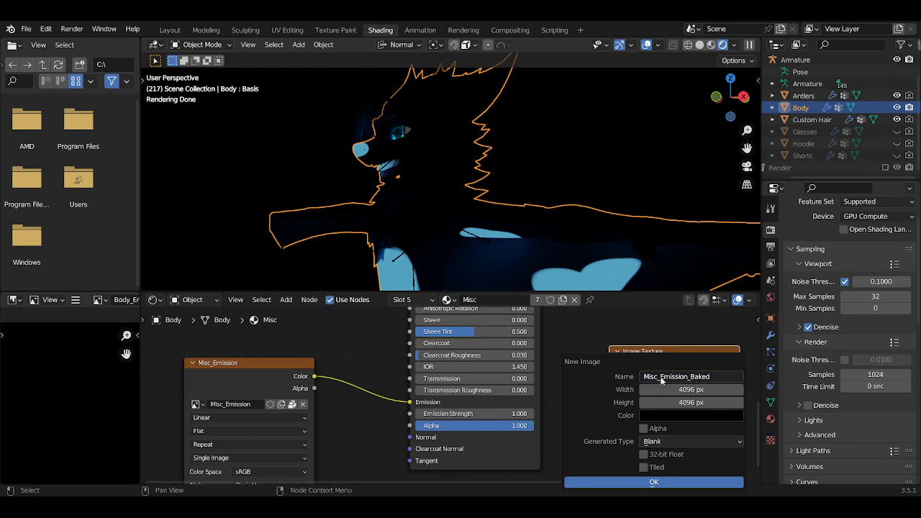
{"action": "key", "text": "Return"}
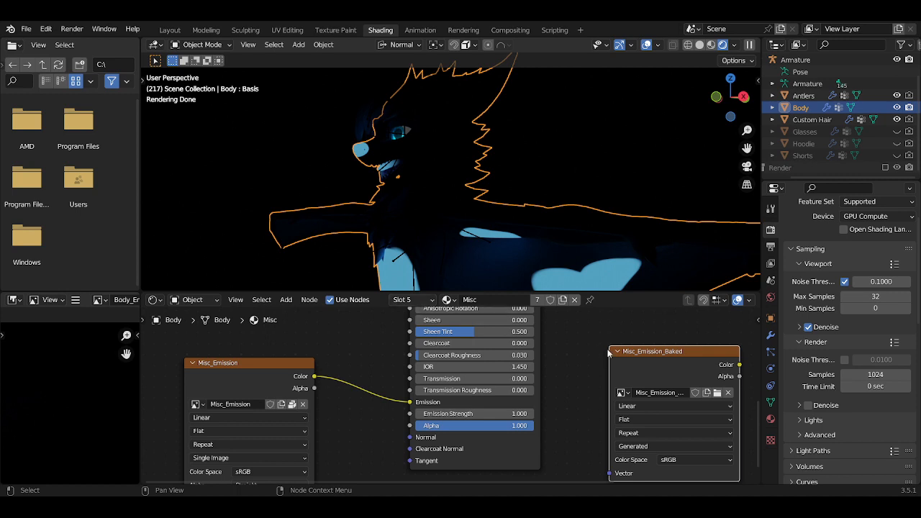
Switch to the Fluff material and add an unconnected Image Texture node beside its Principled BSDF
{"action": "left_click", "coordinate": [413, 302]}
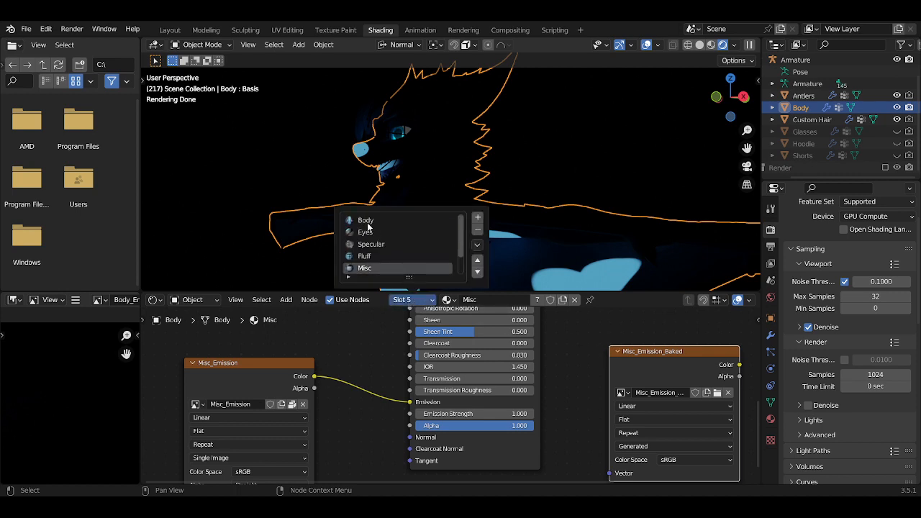
{"action": "left_click", "coordinate": [367, 223]}
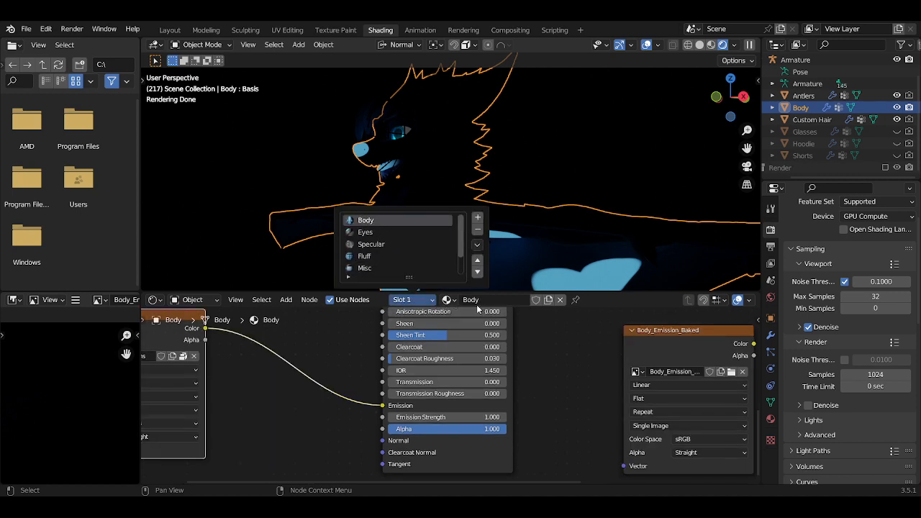
{"action": "left_click", "coordinate": [371, 261]}
{"action": "scroll", "coordinate": [605, 382], "scroll_direction": "down", "scroll_amount": 2}
{"action": "middle_click_drag", "start_coordinate": [585, 378], "coordinate": [530, 407]}
{"action": "key", "text": "shift+a"}
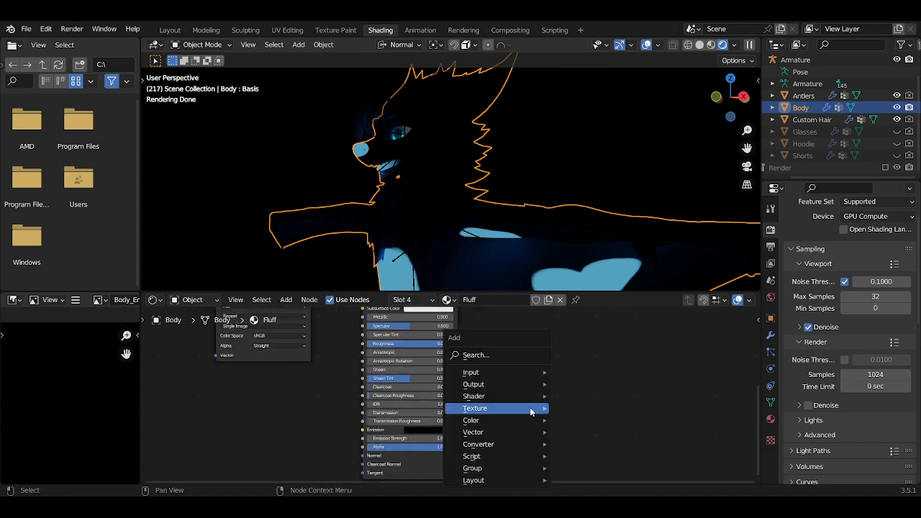
{"action": "mouse_move", "coordinate": [530, 412]}
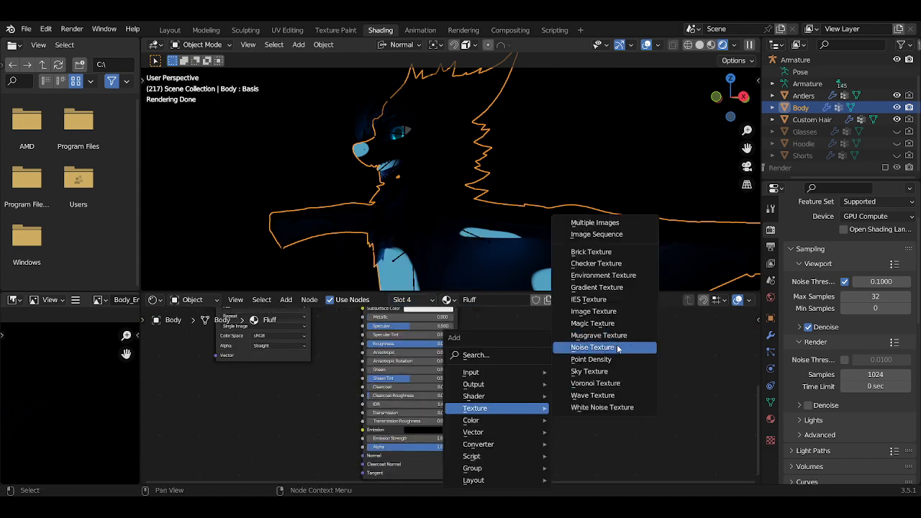
{"action": "left_click", "coordinate": [594, 311]}
{"action": "left_click", "coordinate": [576, 329]}
Create a blank 4096 × 4096 px image named Fluff_Emission_Baked in the Fluff material's new texture node
{"action": "scroll", "coordinate": [577, 329], "scroll_direction": "up", "scroll_amount": 2}
{"action": "left_click", "coordinate": [580, 375]}
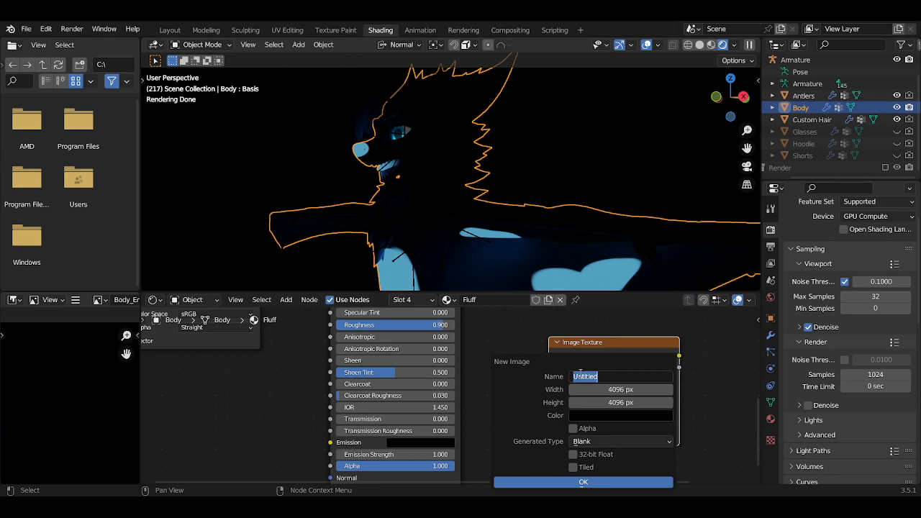
{"action": "type", "text": "F"}
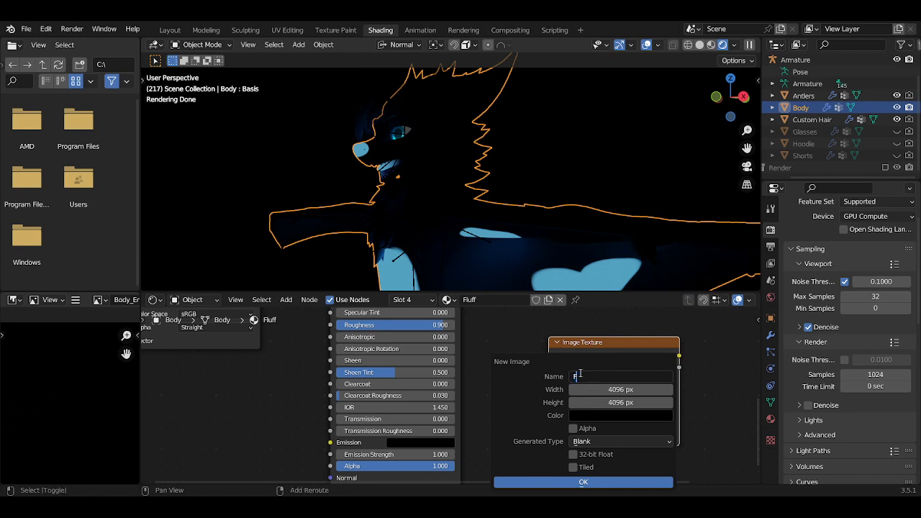
{"action": "type", "text": "luff_Emission_Baked"}
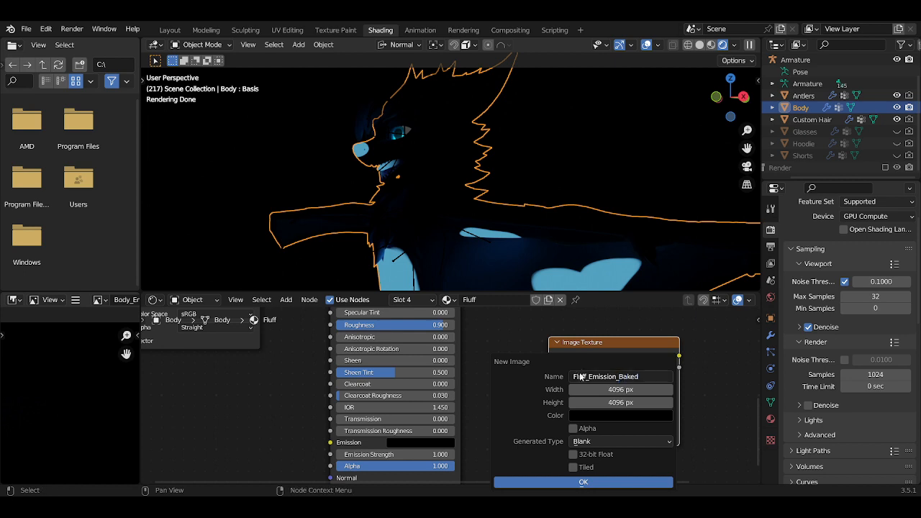
{"action": "key", "text": "Return"}
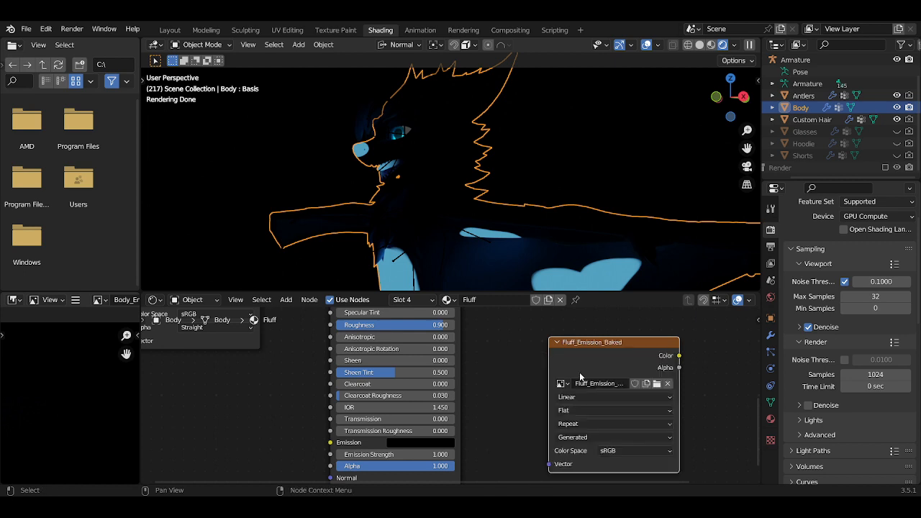
Check the Misc material's nodes and add an unconnected Image Texture node beside the Wings material's Principled BSDF
{"action": "left_click", "coordinate": [405, 299]}
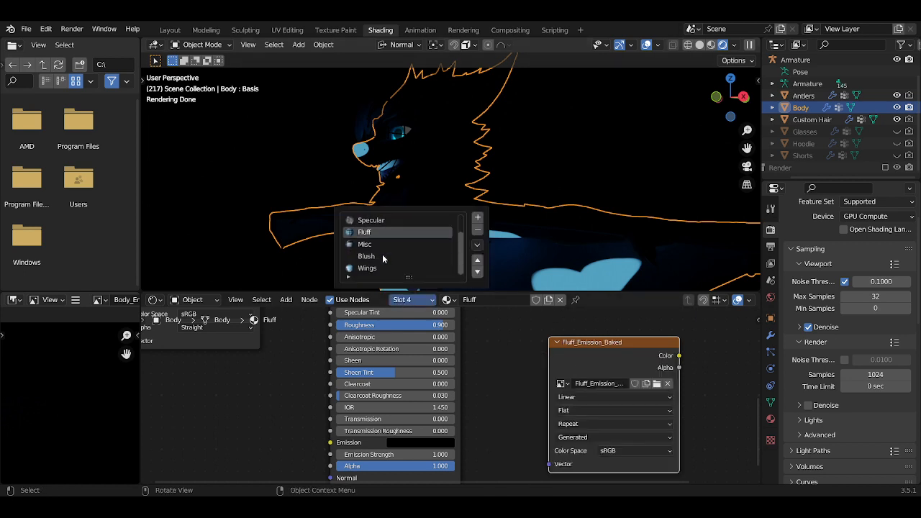
{"action": "left_click", "coordinate": [365, 245]}
{"action": "scroll", "coordinate": [485, 350], "scroll_direction": "down", "scroll_amount": 2}
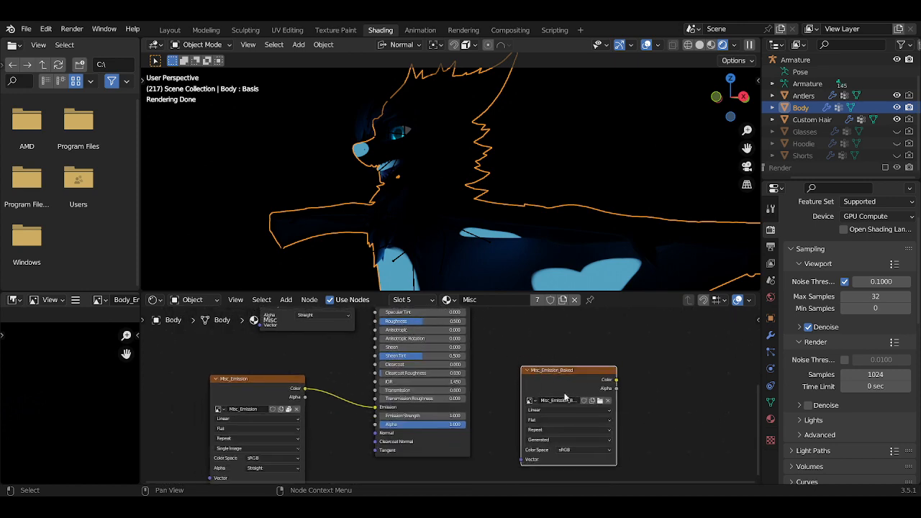
{"action": "left_click", "coordinate": [407, 300]}
{"action": "scroll", "coordinate": [378, 257], "scroll_direction": "down", "scroll_amount": 2}
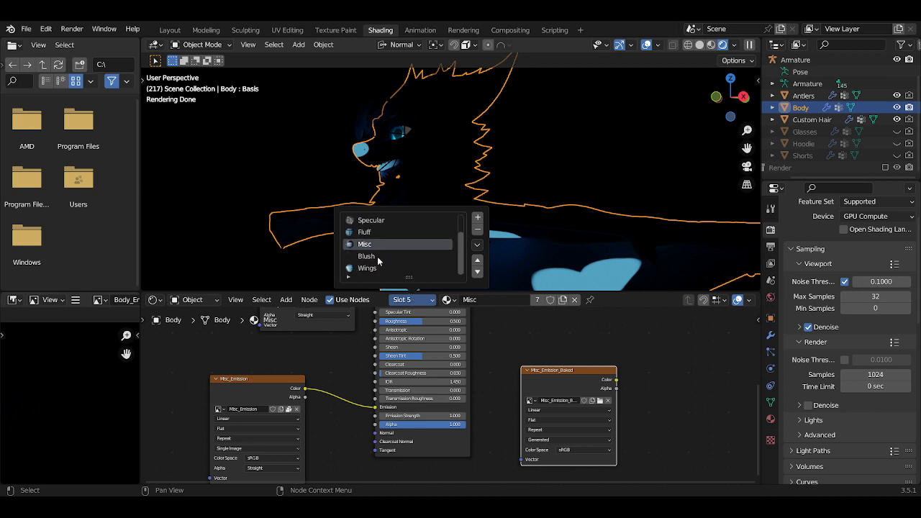
{"action": "left_click", "coordinate": [371, 268]}
{"action": "middle_click_drag", "start_coordinate": [677, 401], "coordinate": [609, 403]}
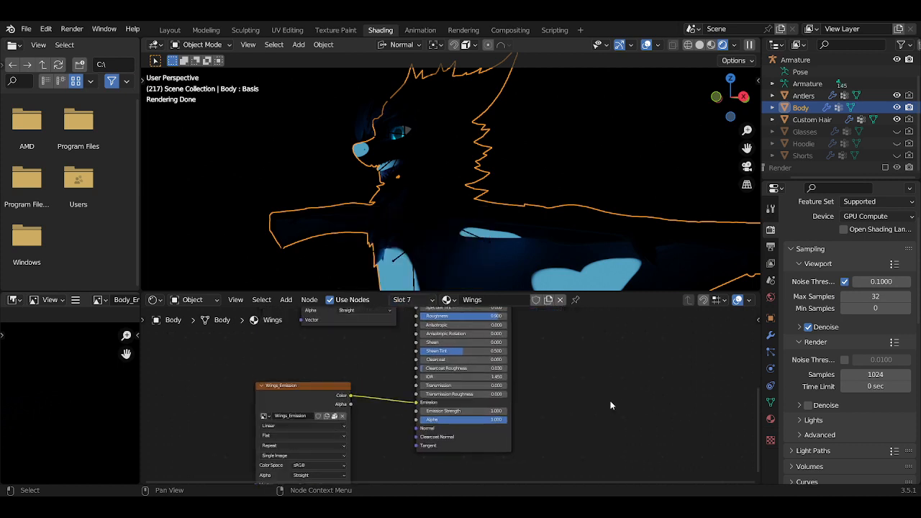
{"action": "key", "text": "shift+a"}
{"action": "mouse_move", "coordinate": [609, 401]}
{"action": "left_click", "coordinate": [681, 304]}
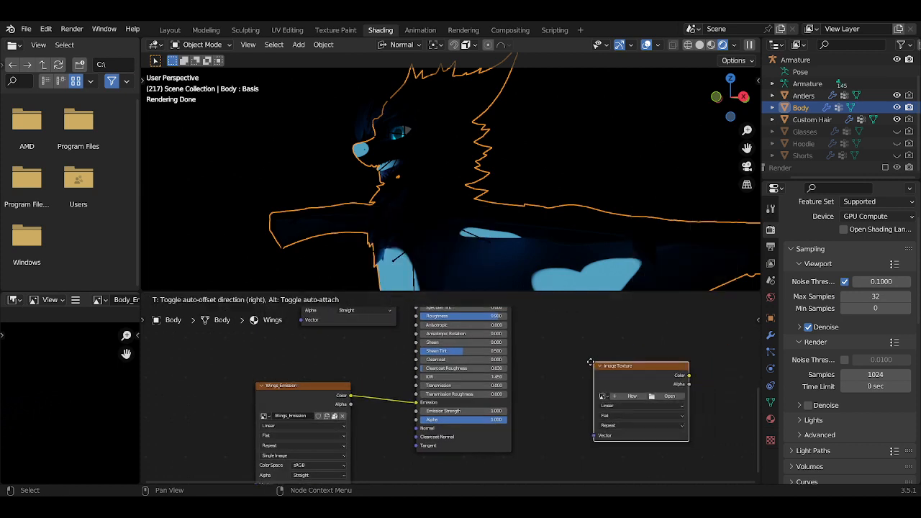
{"action": "left_click", "coordinate": [570, 357]}
Create a blank 4096 × 4096 px image named Wings_Emission_Baked in the Wings material's new texture node
{"action": "left_click", "coordinate": [601, 390]}
{"action": "left_click", "coordinate": [595, 376]}
{"action": "type", "text": "W"}
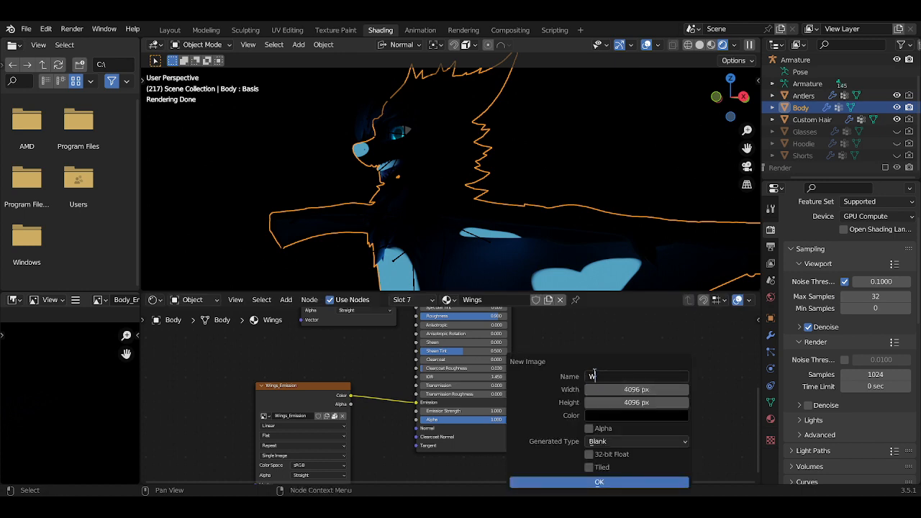
{"action": "type", "text": "ings_Emission_Baked"}
{"action": "key", "text": "Return"}
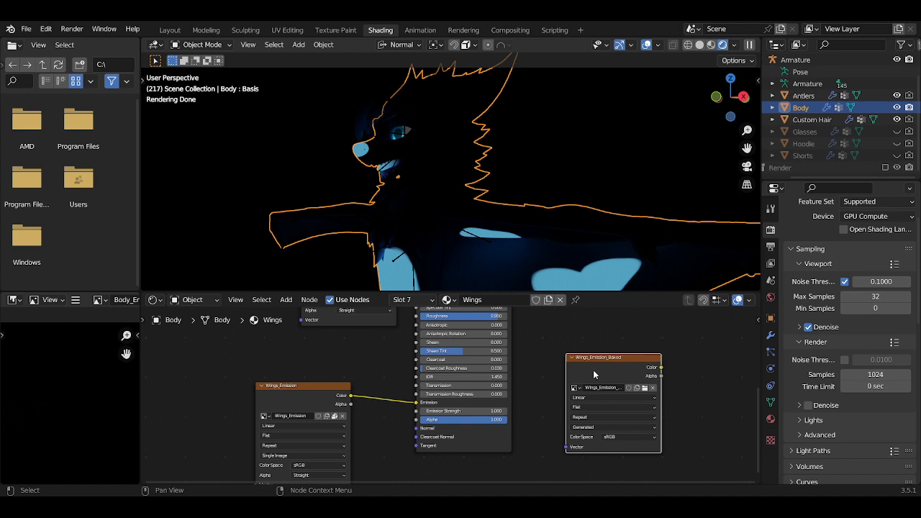
In the Texture Paint workspace, check each material's active texture slot and make Body_Emission_Baked the active one for Body
{"action": "left_click", "coordinate": [324, 31]}
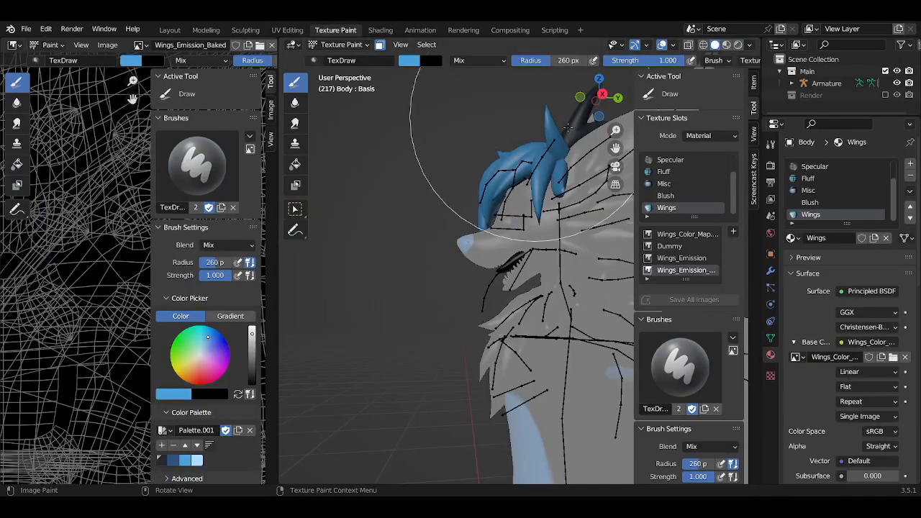
{"action": "scroll", "coordinate": [648, 227], "scroll_direction": "down", "scroll_amount": 2}
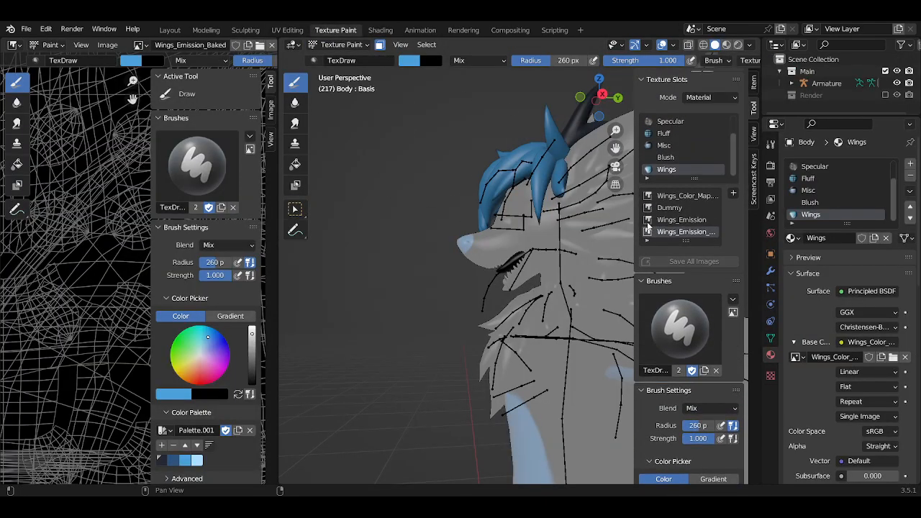
{"action": "left_click_drag", "start_coordinate": [637, 225], "coordinate": [603, 225]}
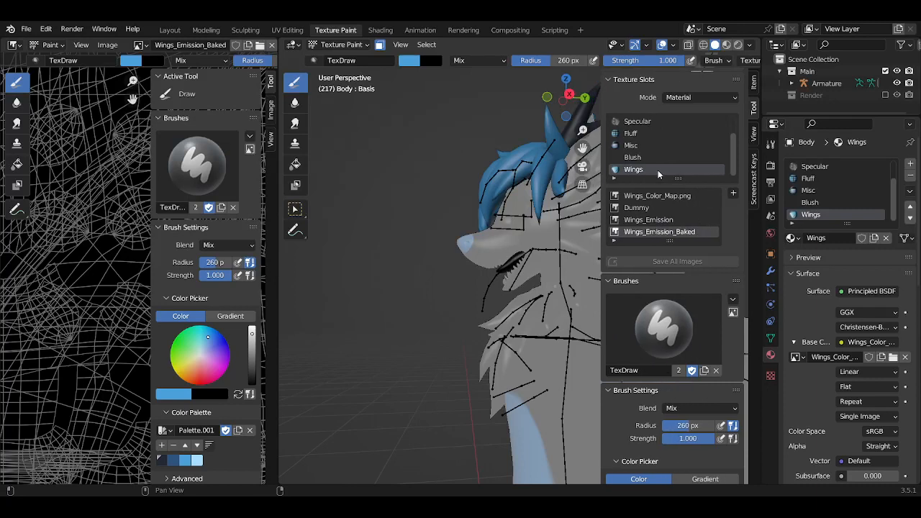
{"action": "left_click", "coordinate": [641, 149]}
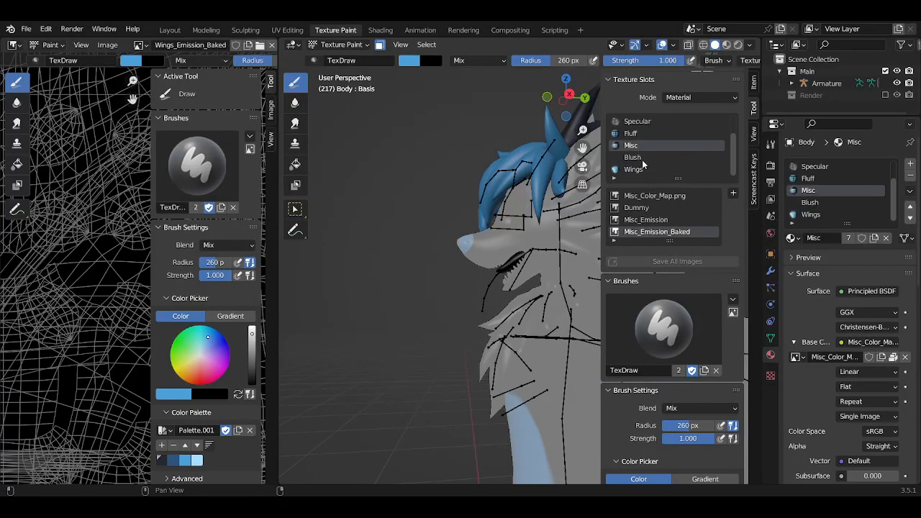
{"action": "left_click", "coordinate": [644, 160]}
{"action": "left_click", "coordinate": [634, 138]}
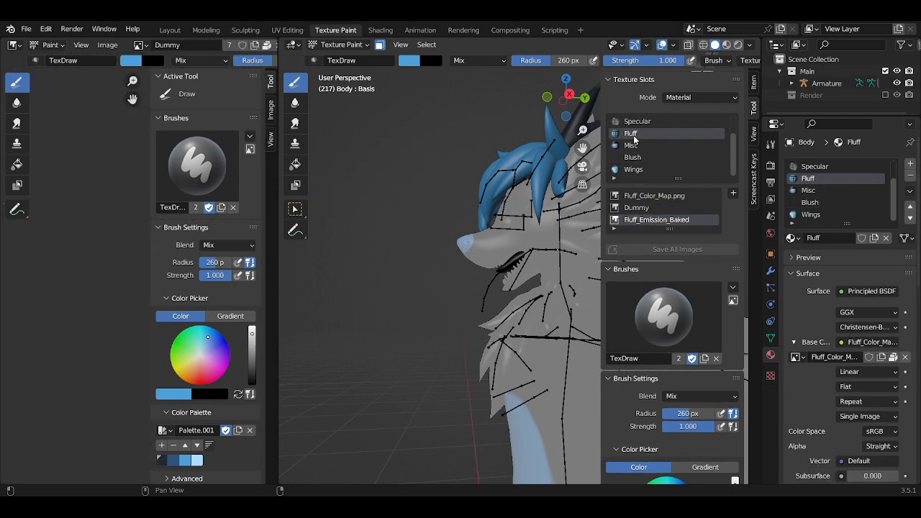
{"action": "scroll", "coordinate": [641, 151], "scroll_direction": "up", "scroll_amount": 2}
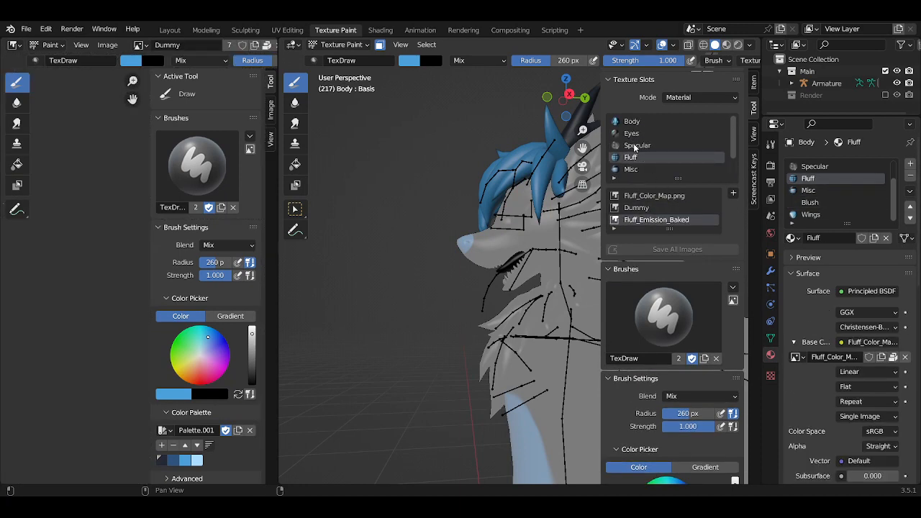
{"action": "left_click", "coordinate": [635, 146]}
{"action": "left_click", "coordinate": [633, 135]}
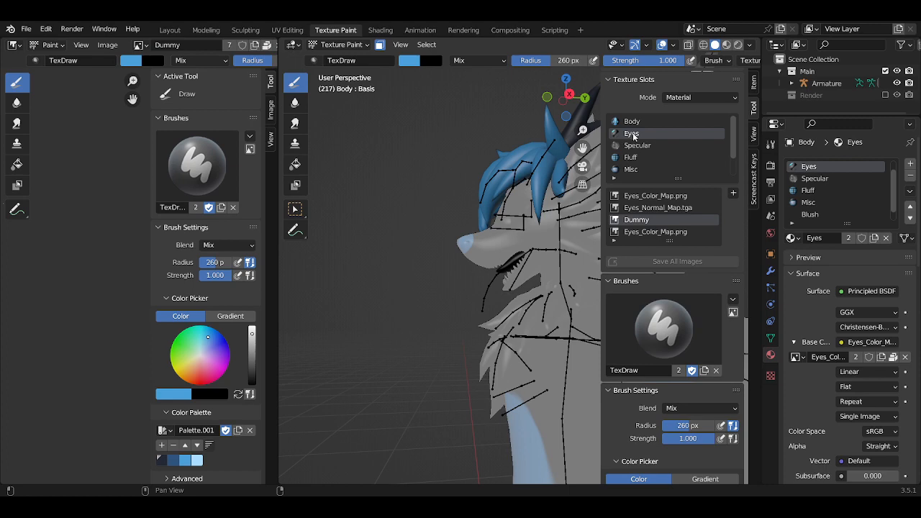
{"action": "left_click", "coordinate": [640, 122]}
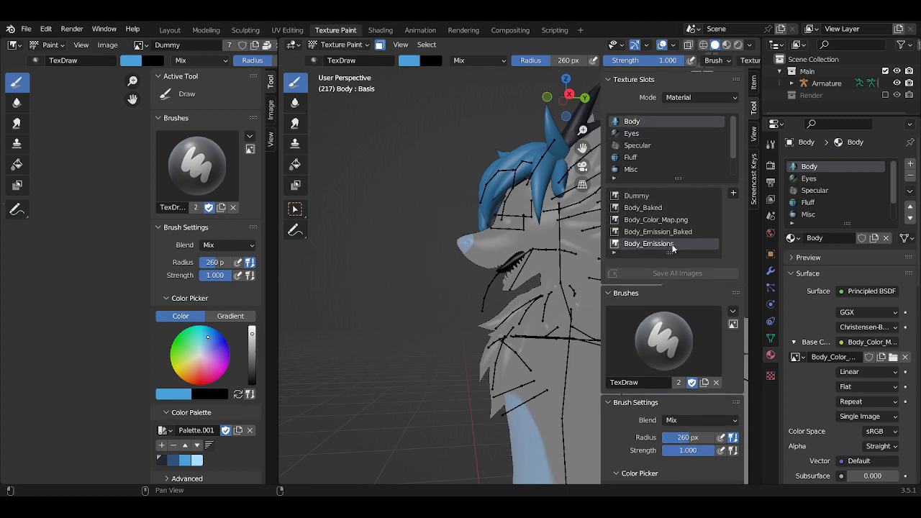
{"action": "left_click", "coordinate": [685, 234]}
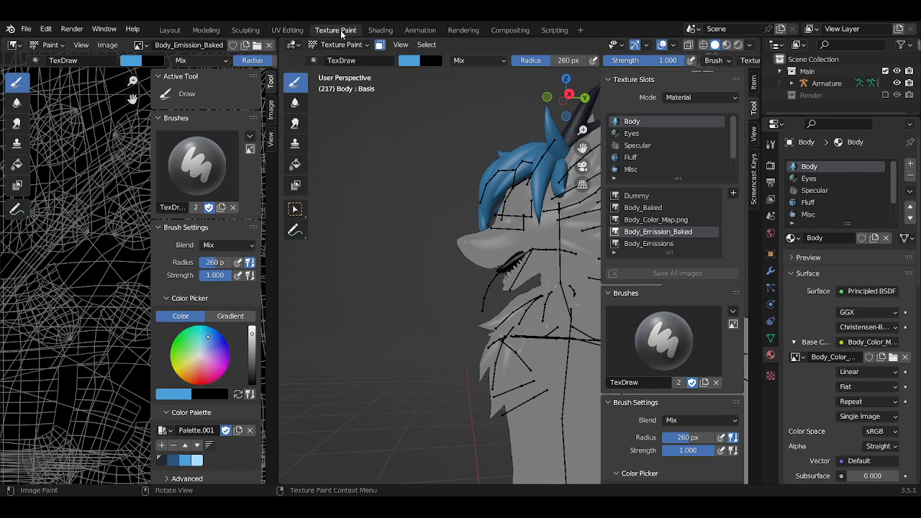
Return to the Shading workspace and compare the body's glow in rendered and material preview shading from several angles
{"action": "left_click", "coordinate": [170, 30]}
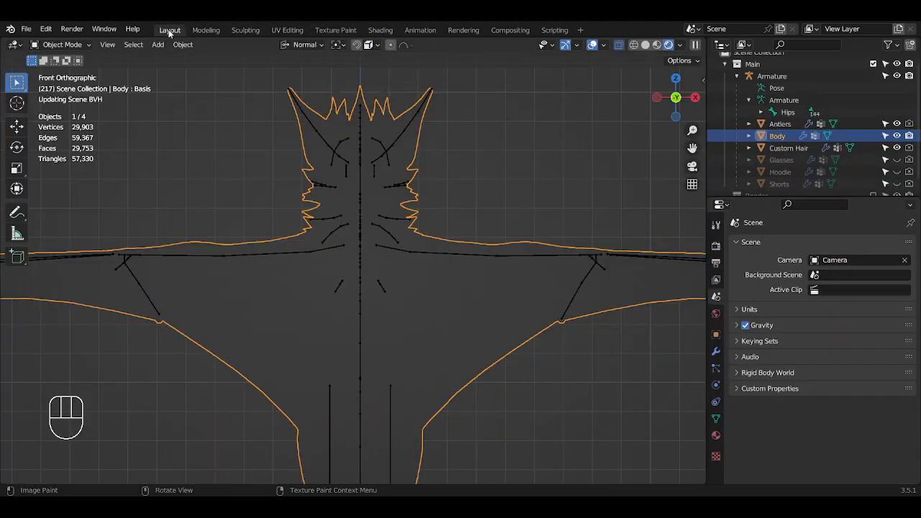
{"action": "left_click", "coordinate": [388, 28]}
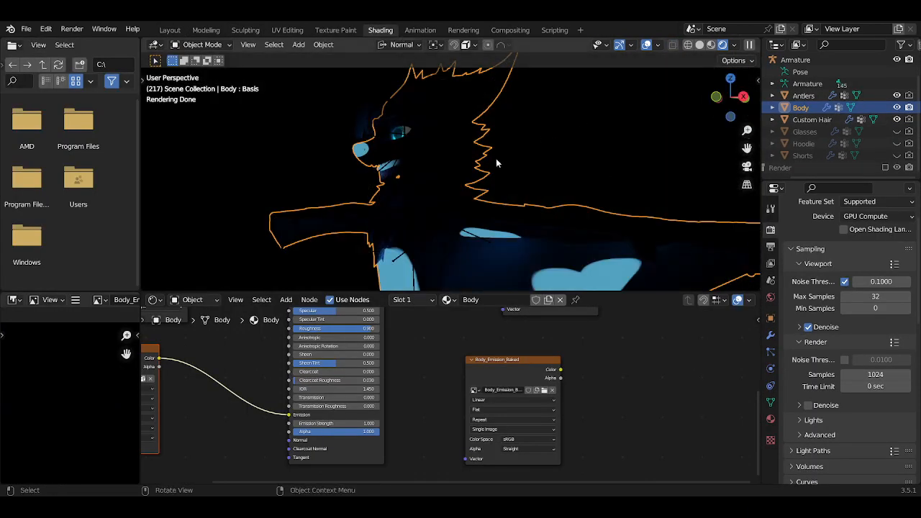
{"action": "middle_click_drag", "start_coordinate": [497, 165], "coordinate": [555, 160]}
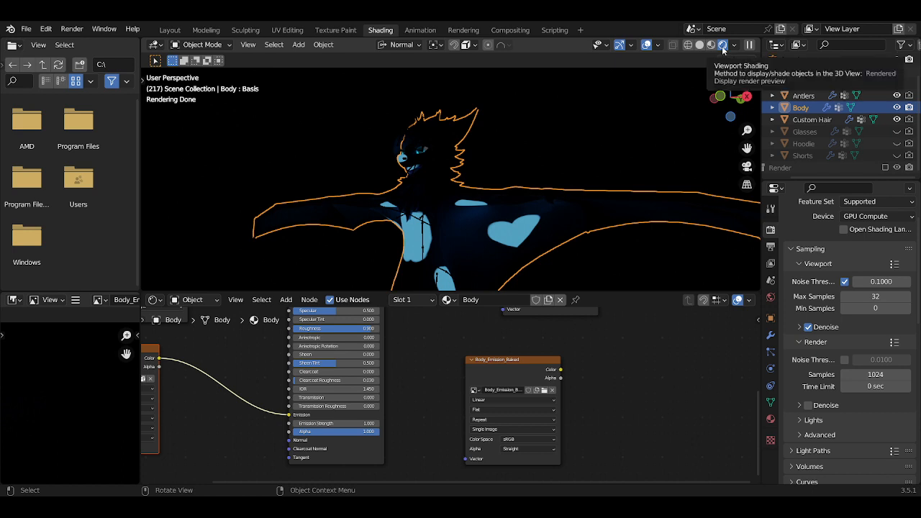
{"action": "left_click", "coordinate": [700, 45]}
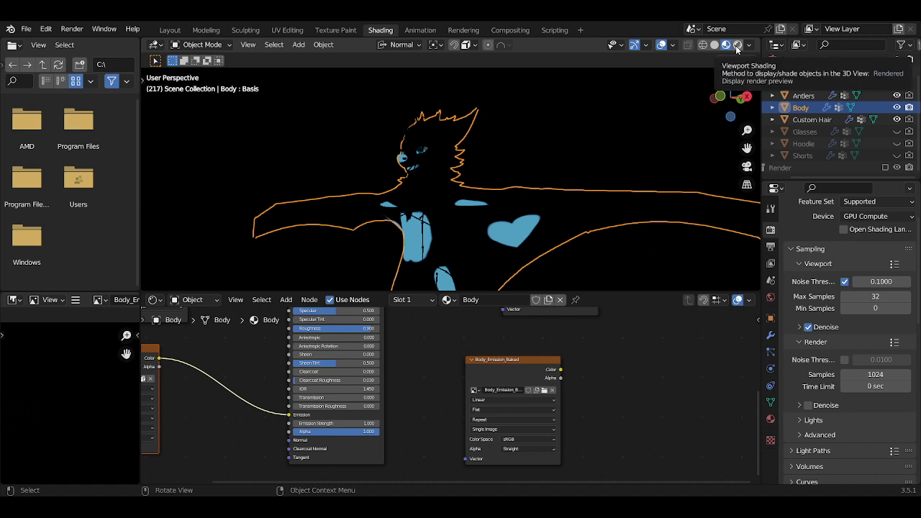
{"action": "left_click", "coordinate": [737, 45]}
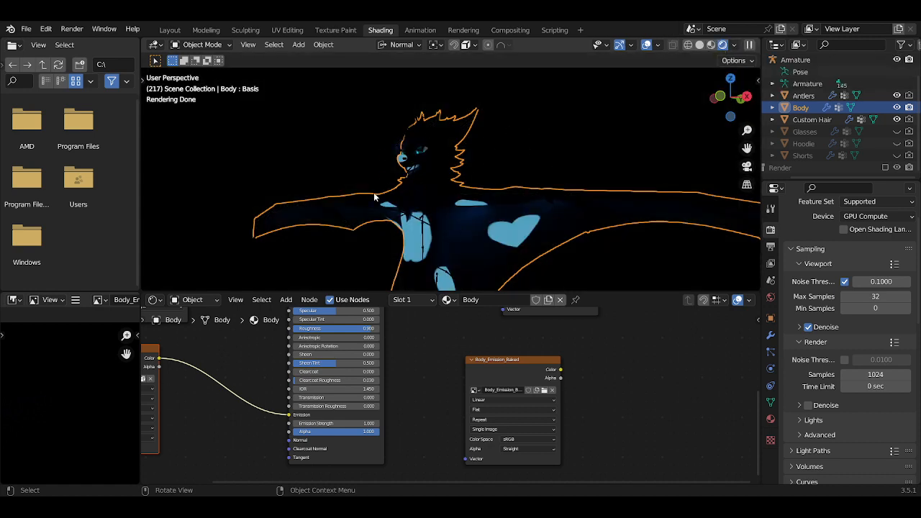
{"action": "middle_click_drag", "start_coordinate": [375, 195], "coordinate": [417, 194]}
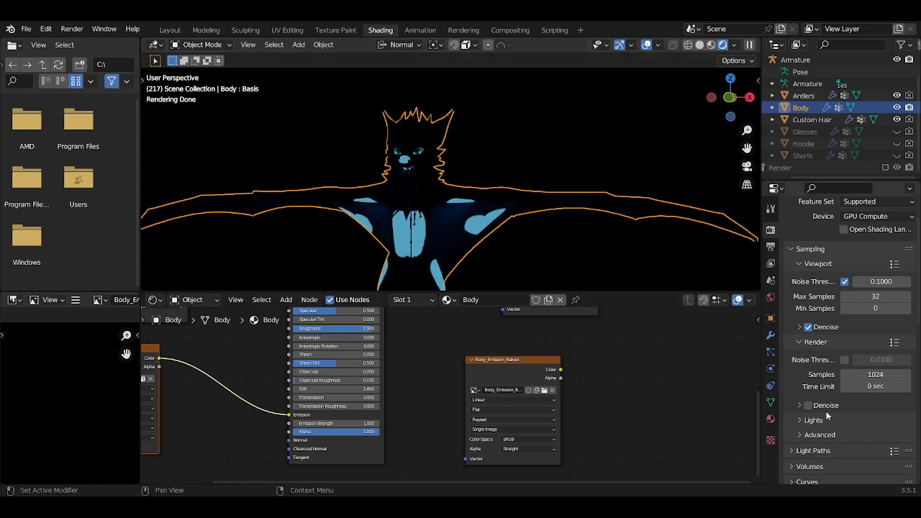
{"action": "left_click", "coordinate": [710, 46]}
{"action": "mouse_move", "coordinate": [475, 162]}
{"action": "middle_mouse_down"}
{"action": "mouse_move", "coordinate": [444, 177]}
{"action": "mouse_move", "coordinate": [455, 207]}
{"action": "middle_mouse_up"}
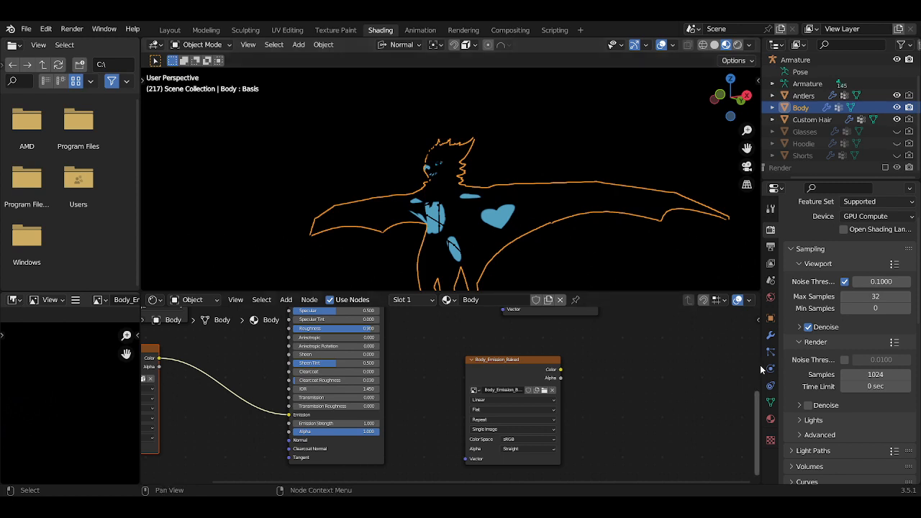
Set the Cycles render samples to 256 and bake the body's materials with the Combined bake type
{"action": "left_click", "coordinate": [893, 375]}
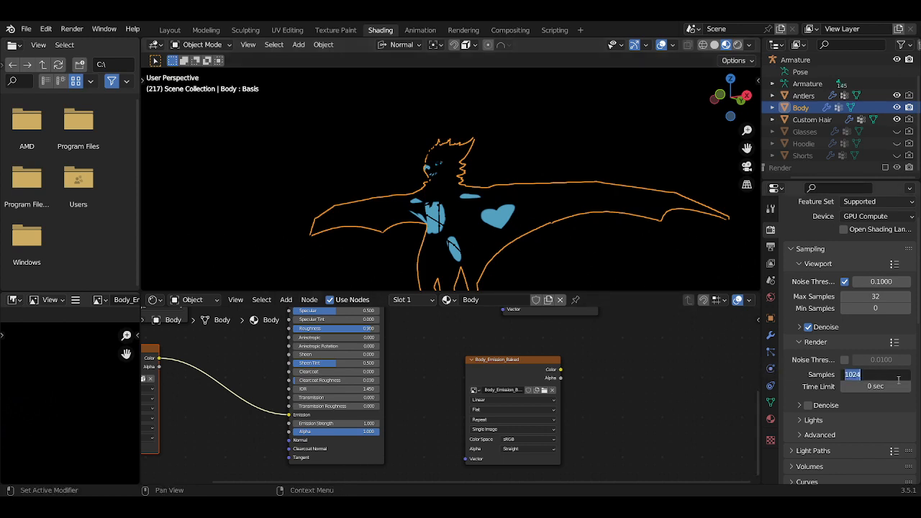
{"action": "type", "text": "256"}
{"action": "key", "text": "Return"}
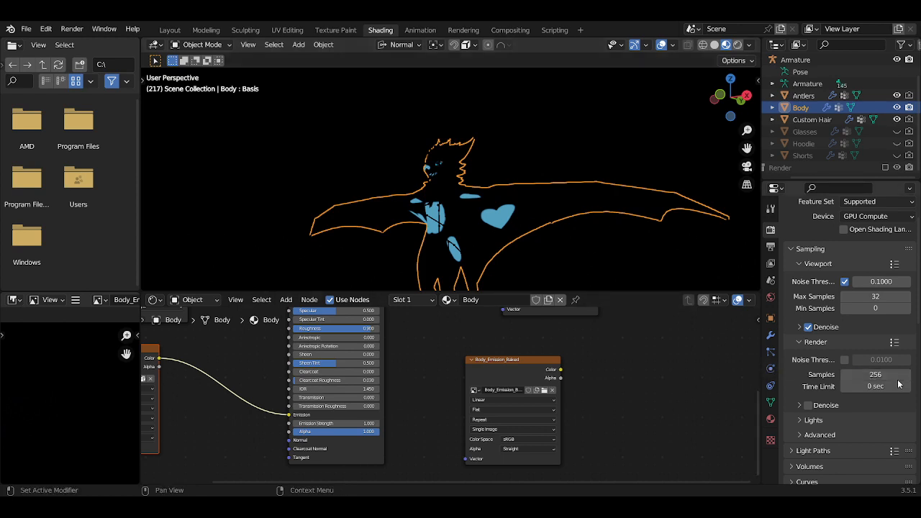
{"action": "scroll", "coordinate": [835, 397], "scroll_direction": "down", "scroll_amount": 10}
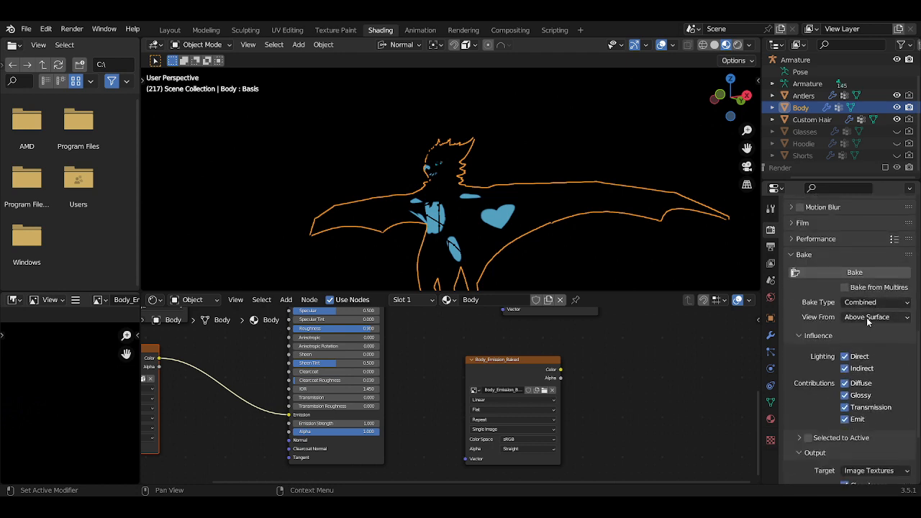
{"action": "scroll", "coordinate": [846, 412], "scroll_direction": "down", "scroll_amount": 2}
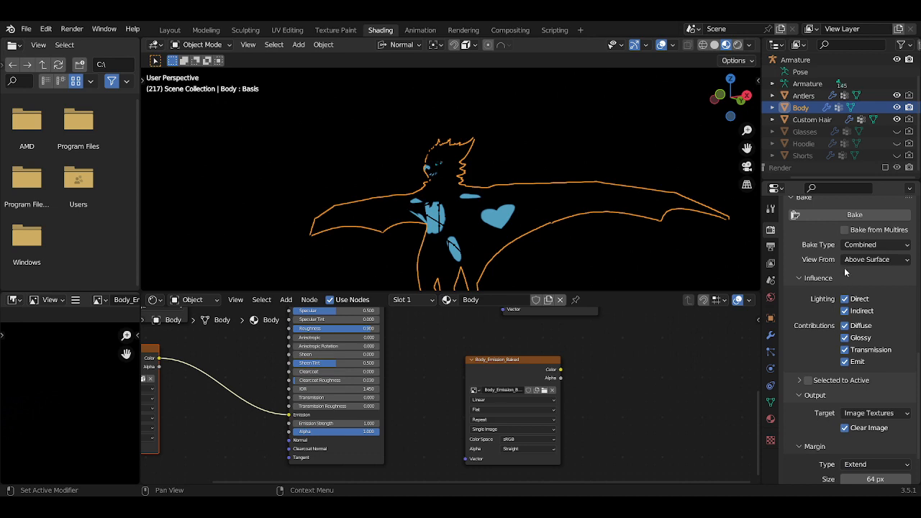
{"action": "left_click", "coordinate": [828, 215]}
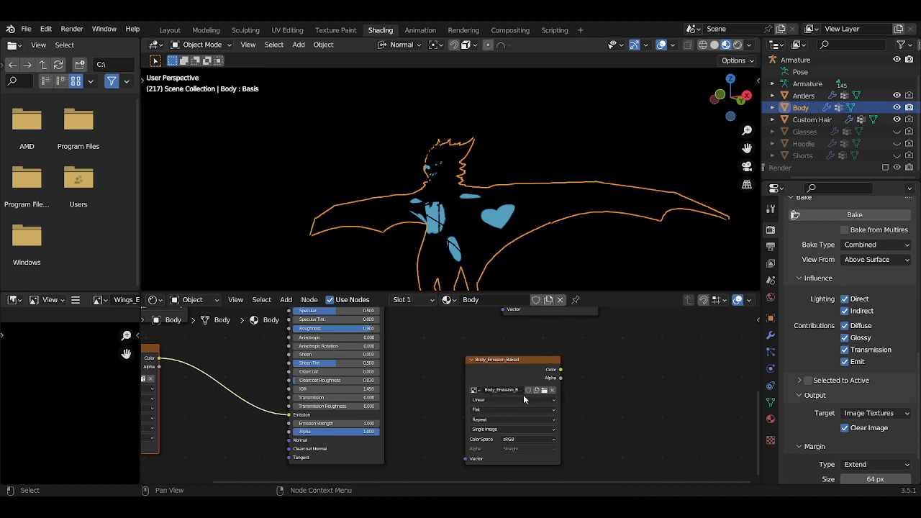
Select the Body material's Body_Emission_Baked node and inspect its baked texture in the image editor
{"action": "scroll", "coordinate": [301, 408], "scroll_direction": "down", "scroll_amount": 1}
{"action": "middle_click_drag", "start_coordinate": [301, 408], "coordinate": [336, 423]}
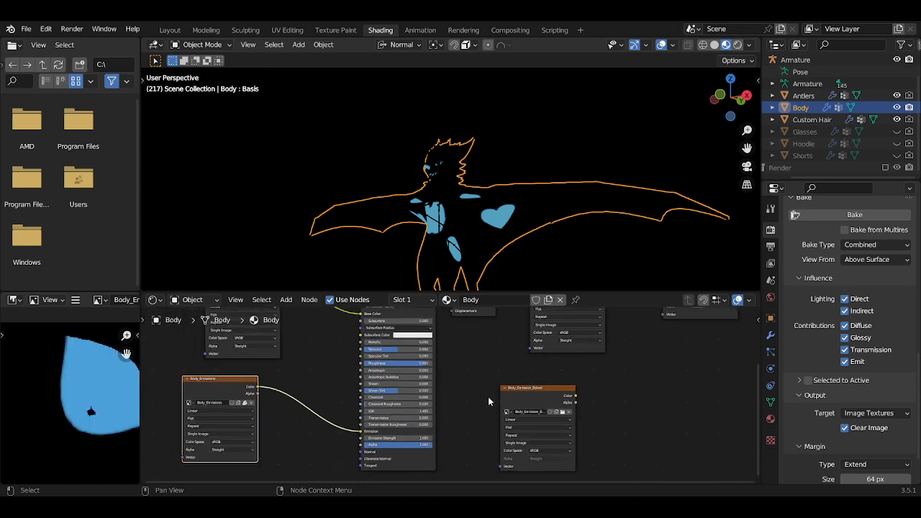
{"action": "left_click", "coordinate": [535, 395]}
{"action": "scroll", "coordinate": [91, 414], "scroll_direction": "down", "scroll_amount": 3}
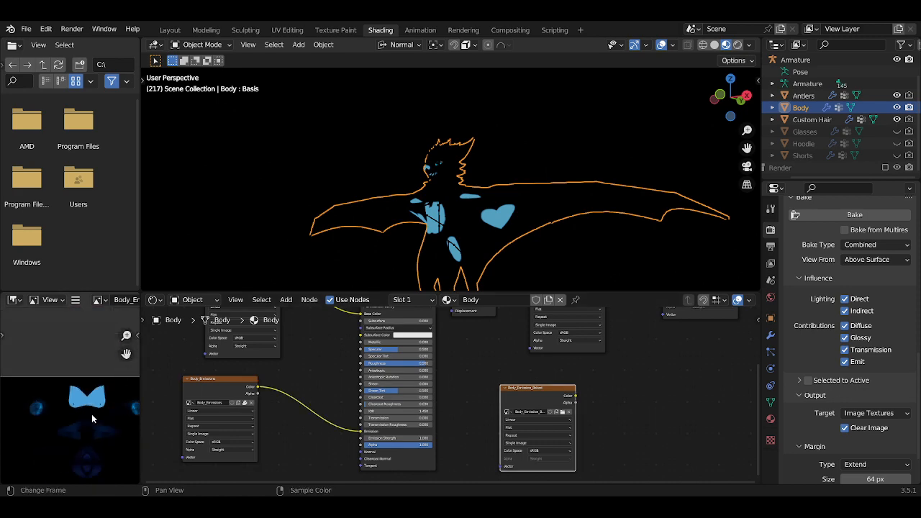
{"action": "scroll", "coordinate": [87, 414], "scroll_direction": "down", "scroll_amount": 2, "text": "shift"}
{"action": "scroll", "coordinate": [82, 418], "scroll_direction": "down", "scroll_amount": 2, "text": "shift"}
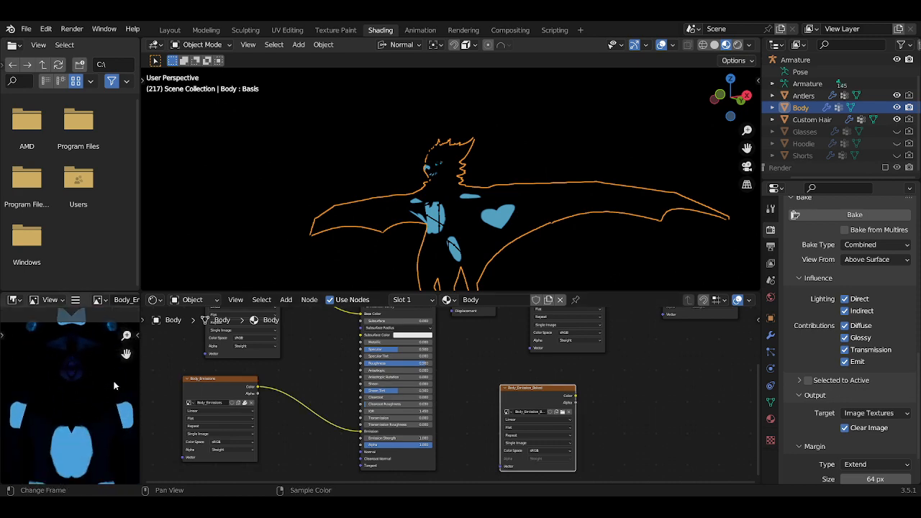
Save all images from the Texture Paint workspace, then return to Shading and save the Body_Emission_Baked image
{"action": "left_click", "coordinate": [334, 31]}
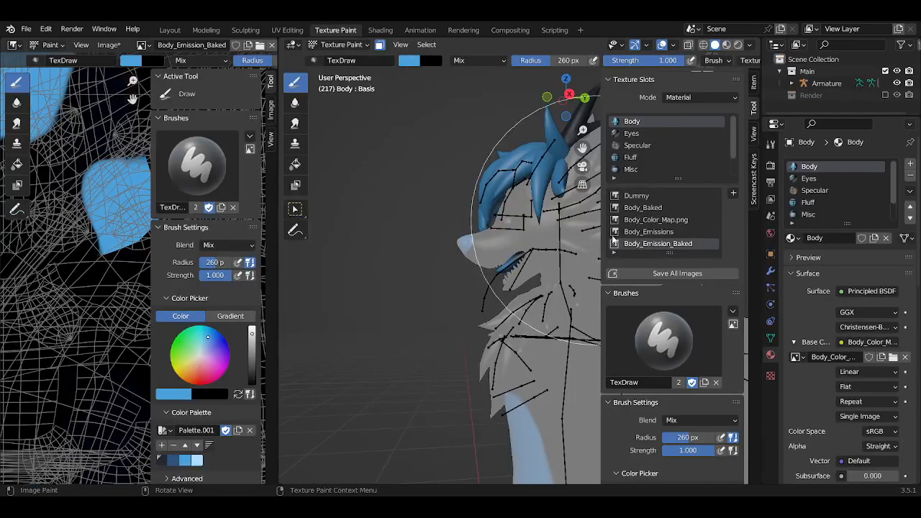
{"action": "left_click", "coordinate": [677, 274]}
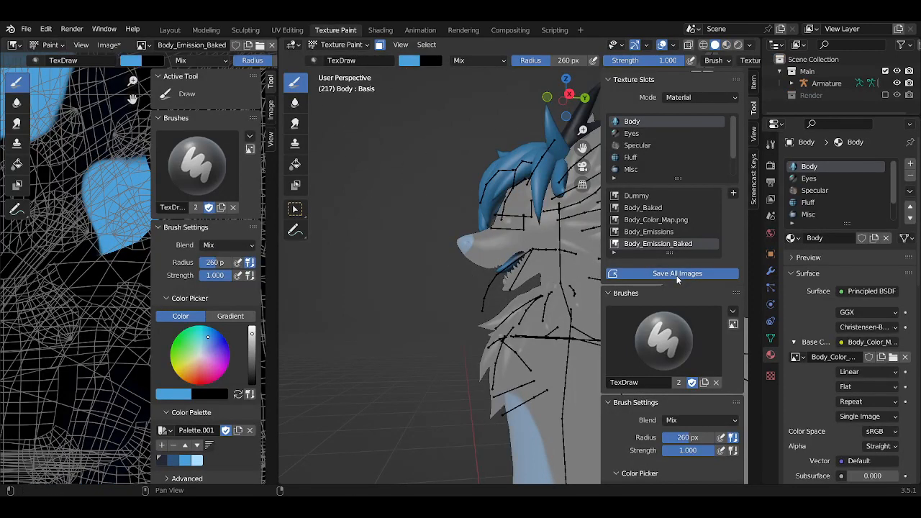
{"action": "left_click", "coordinate": [378, 31]}
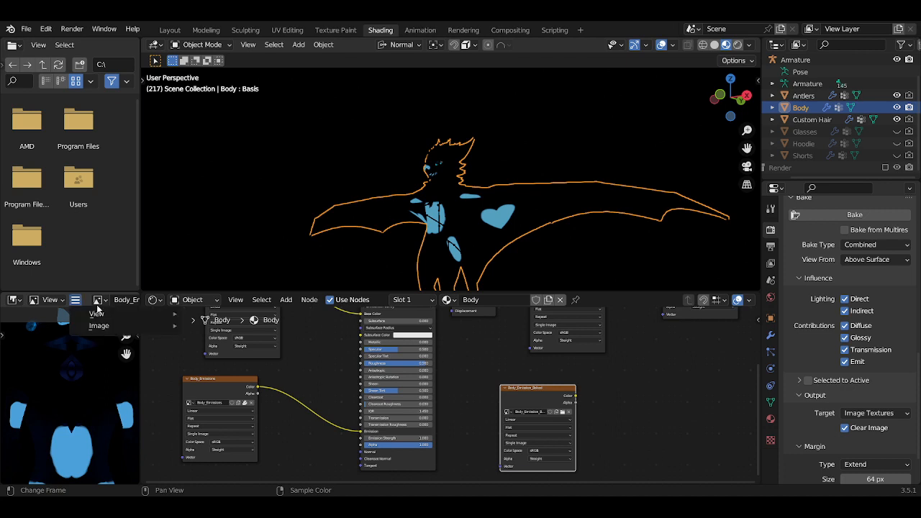
{"action": "left_click", "coordinate": [75, 302]}
{"action": "left_click", "coordinate": [79, 301]}
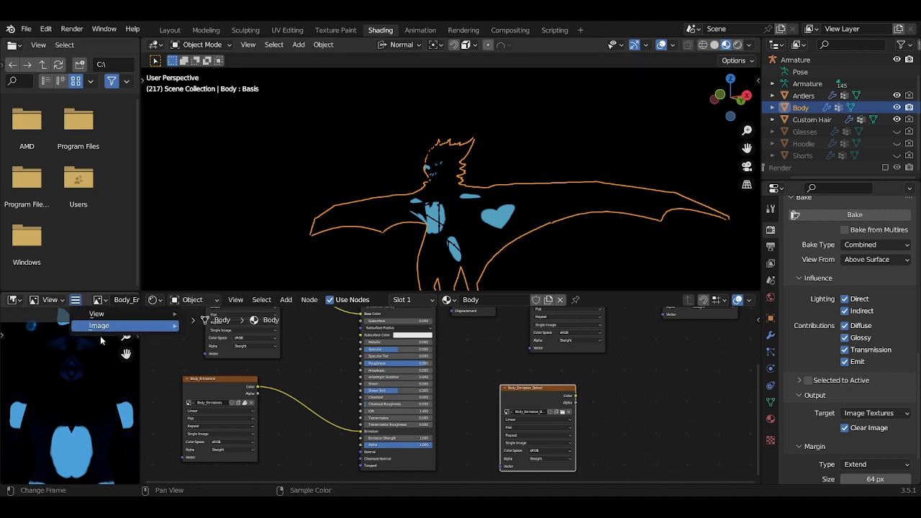
{"action": "mouse_move", "coordinate": [93, 324]}
{"action": "left_click", "coordinate": [234, 217]}
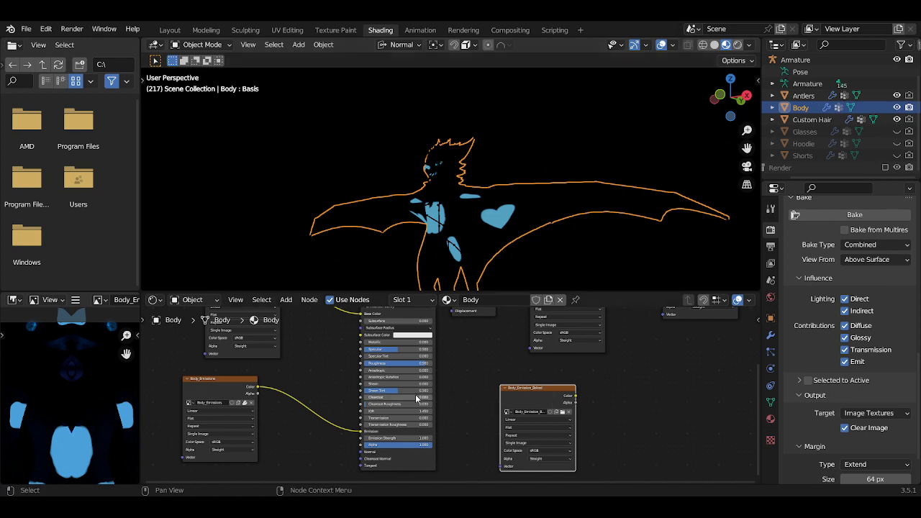
Select the Fluff material's Fluff_Emission_Baked texture node and save its baked image
{"action": "left_click", "coordinate": [403, 301]}
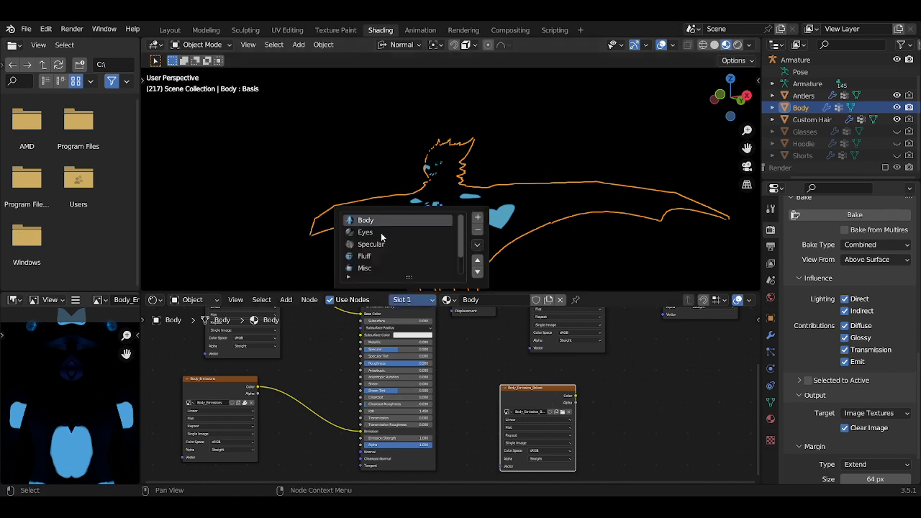
{"action": "left_click", "coordinate": [367, 258]}
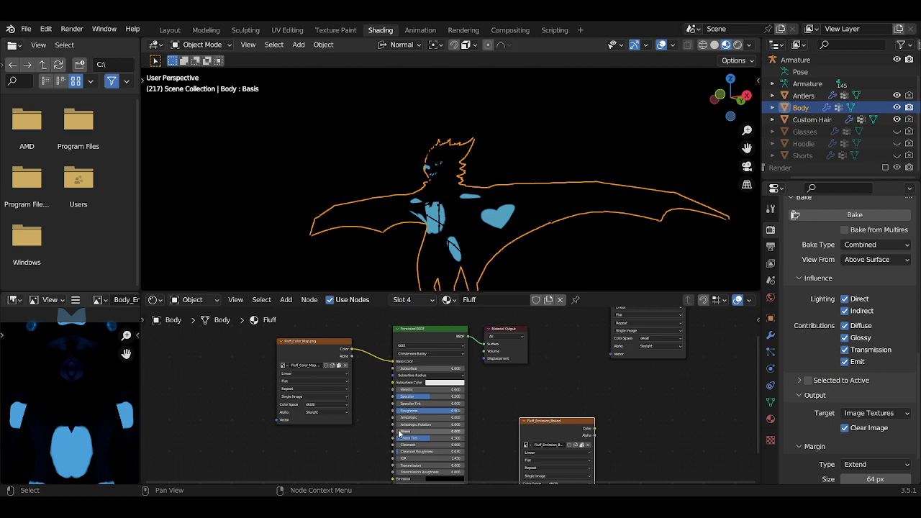
{"action": "left_click", "coordinate": [330, 351]}
{"action": "left_click", "coordinate": [540, 426]}
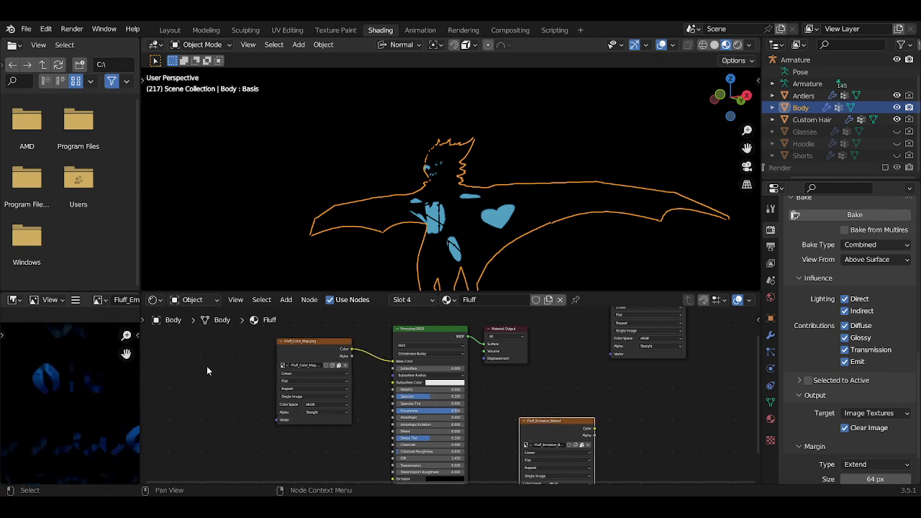
{"action": "left_click", "coordinate": [76, 300]}
{"action": "mouse_move", "coordinate": [98, 325]}
{"action": "mouse_move", "coordinate": [239, 272]}
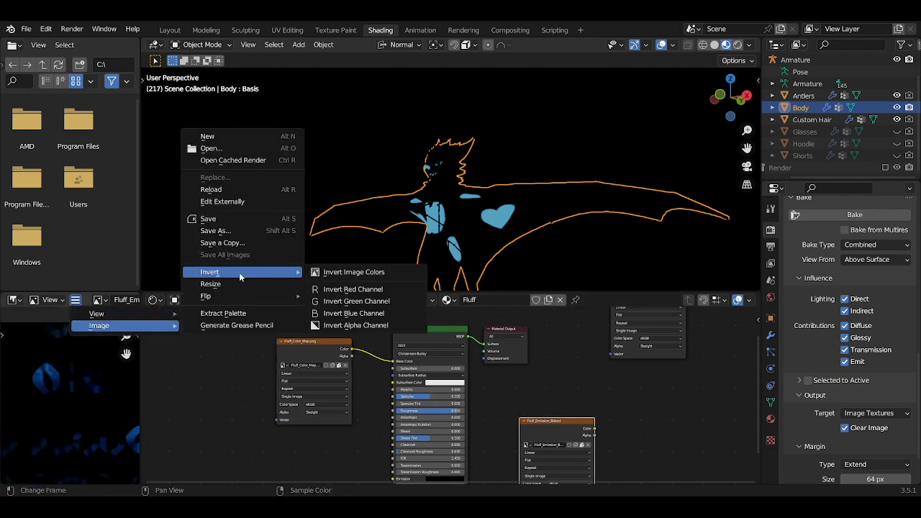
{"action": "left_click", "coordinate": [232, 220]}
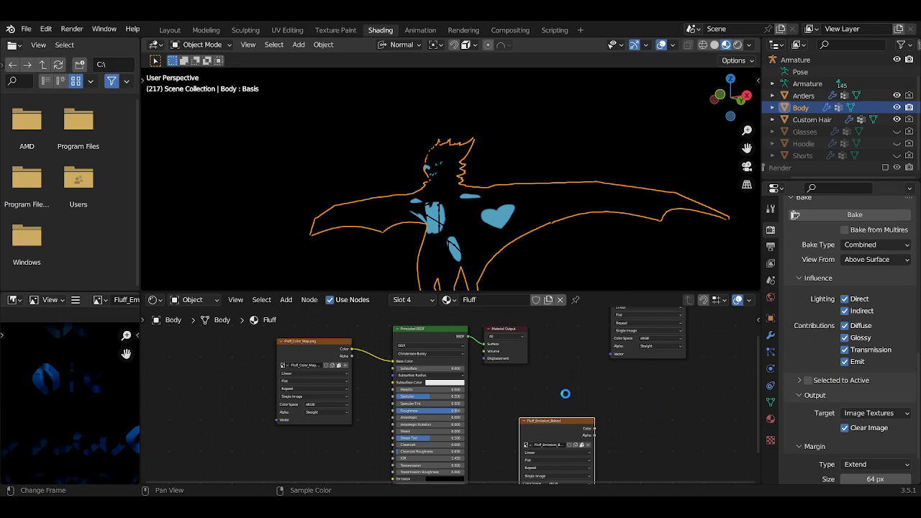
Switch to the Misc material and save its Misc_Emission_Baked image
{"action": "left_click", "coordinate": [407, 299]}
{"action": "left_click", "coordinate": [381, 266]}
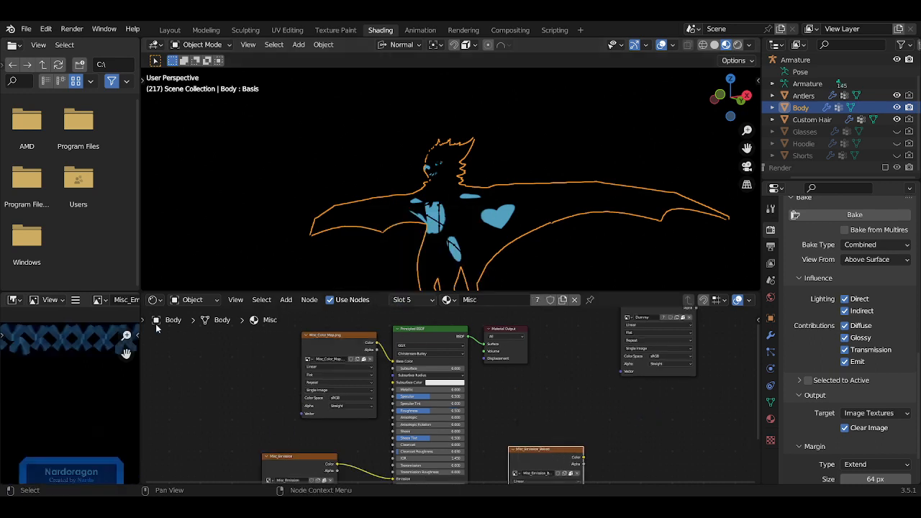
{"action": "left_click", "coordinate": [75, 300]}
{"action": "mouse_move", "coordinate": [103, 330]}
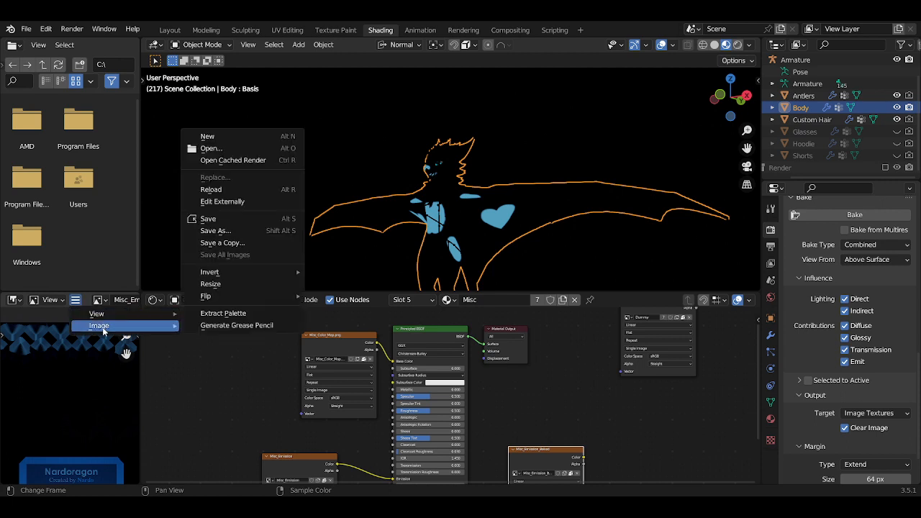
{"action": "left_click", "coordinate": [228, 232]}
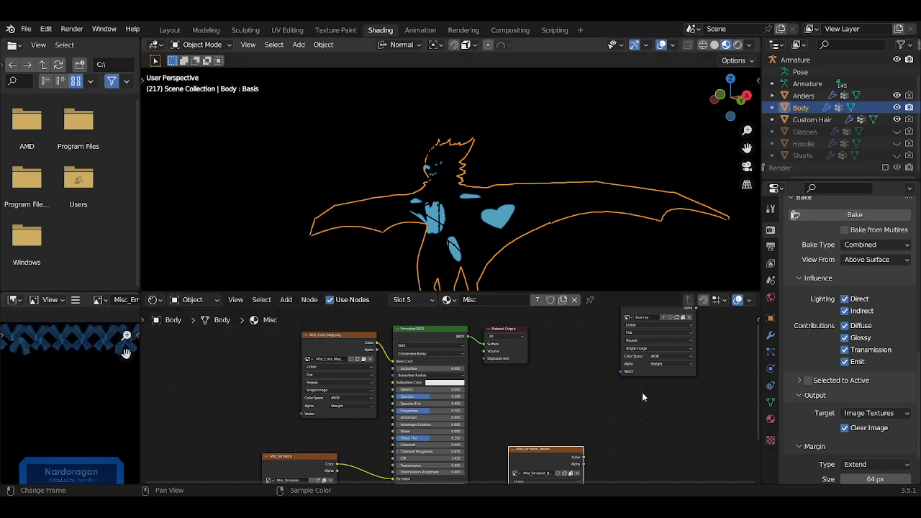
Select the Wings material's Wings_Emission_Baked texture node and save its baked image
{"action": "left_click", "coordinate": [412, 299]}
{"action": "scroll", "coordinate": [396, 252], "scroll_direction": "down", "scroll_amount": 2}
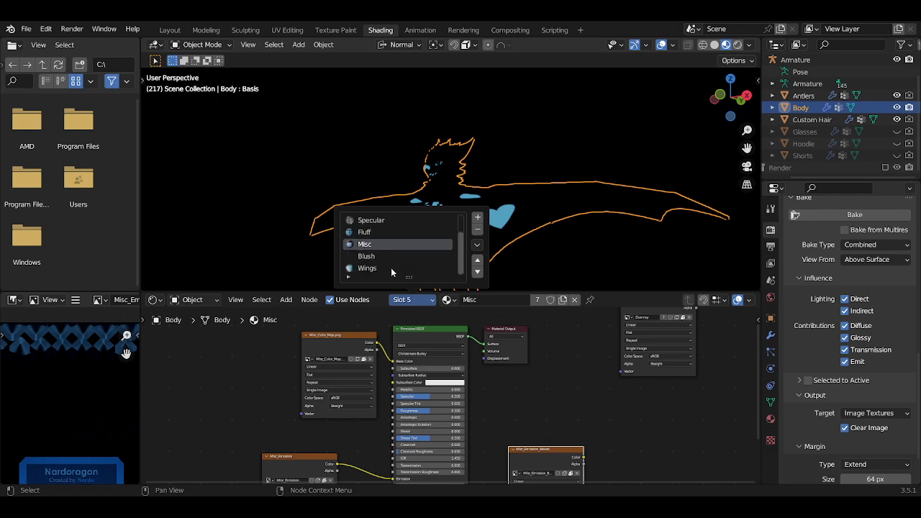
{"action": "left_click", "coordinate": [371, 268]}
{"action": "left_click", "coordinate": [605, 436]}
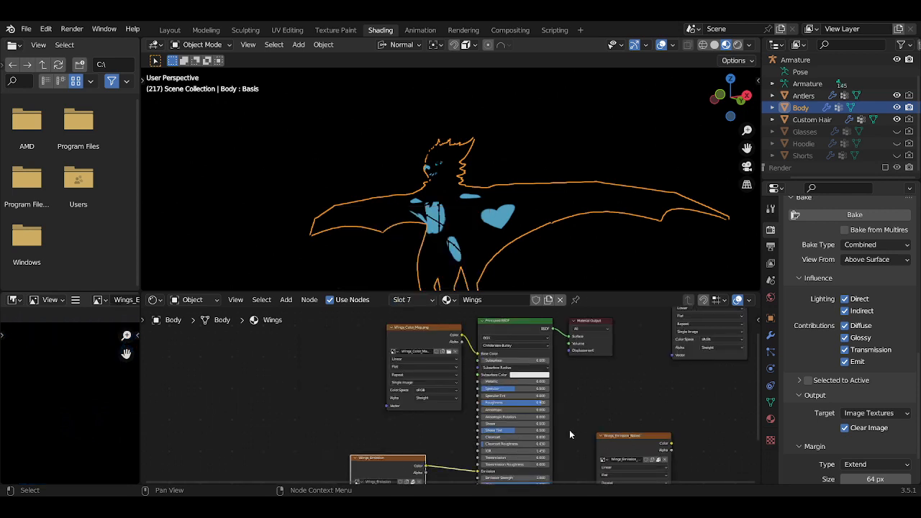
{"action": "left_click", "coordinate": [75, 300]}
{"action": "mouse_move", "coordinate": [110, 326]}
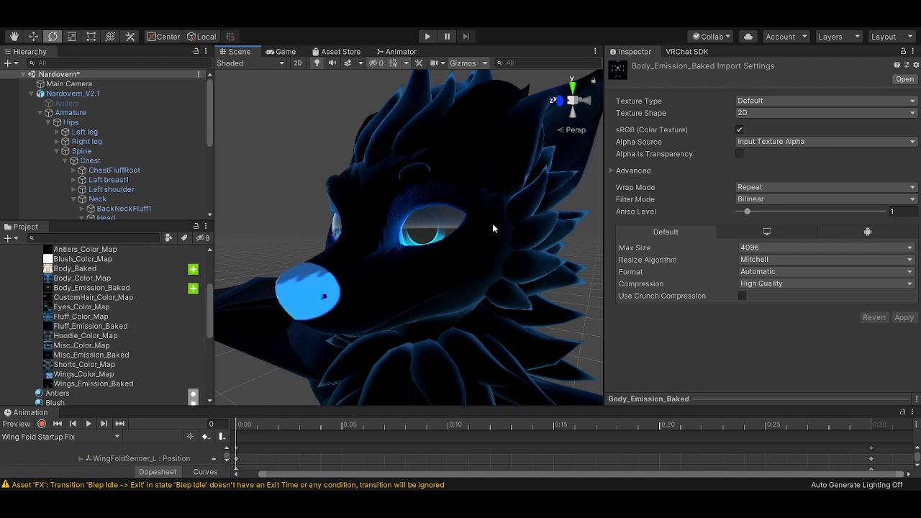
In Unity, open the Body material's emission settings and set the emission strength to 6.49
{"action": "scroll", "coordinate": [112, 309], "scroll_direction": "down", "scroll_amount": 4}
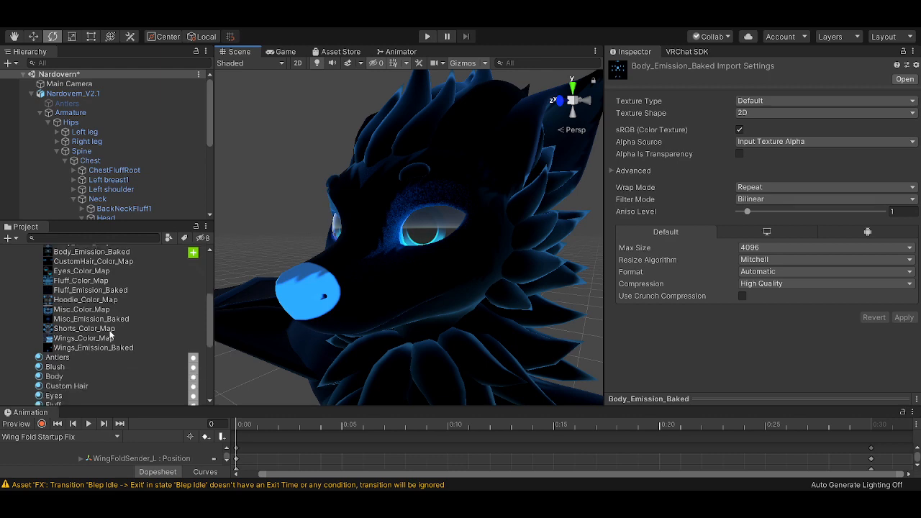
{"action": "left_click", "coordinate": [55, 340]}
{"action": "scroll", "coordinate": [710, 225], "scroll_direction": "down", "scroll_amount": 10}
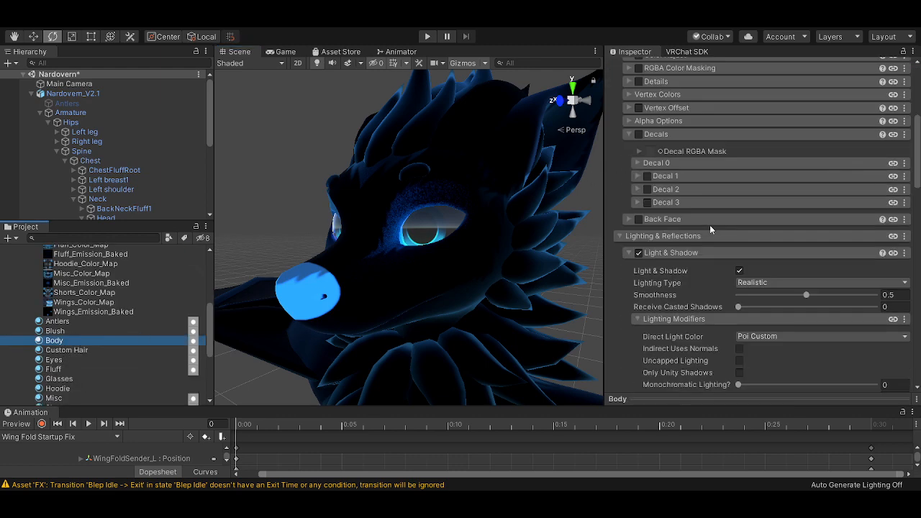
{"action": "scroll", "coordinate": [710, 225], "scroll_direction": "down", "scroll_amount": 10}
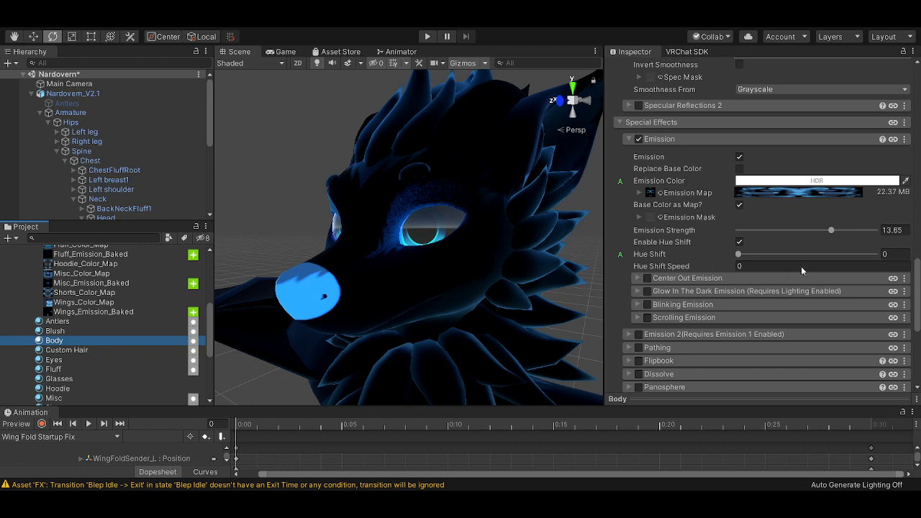
{"action": "left_click_drag", "start_coordinate": [832, 231], "coordinate": [782, 232]}
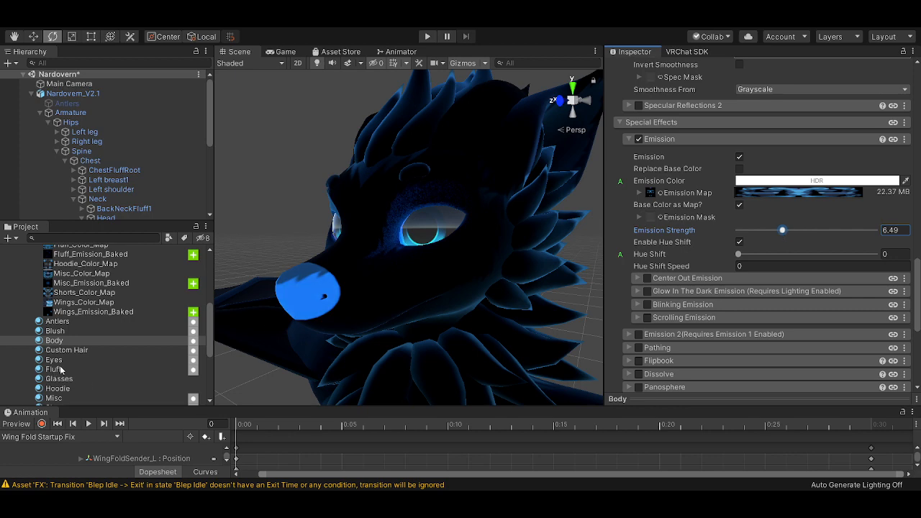
Enable emission on the Fluff material and assign Fluff_Emission_Baked as its emission map
{"action": "left_click", "coordinate": [69, 371]}
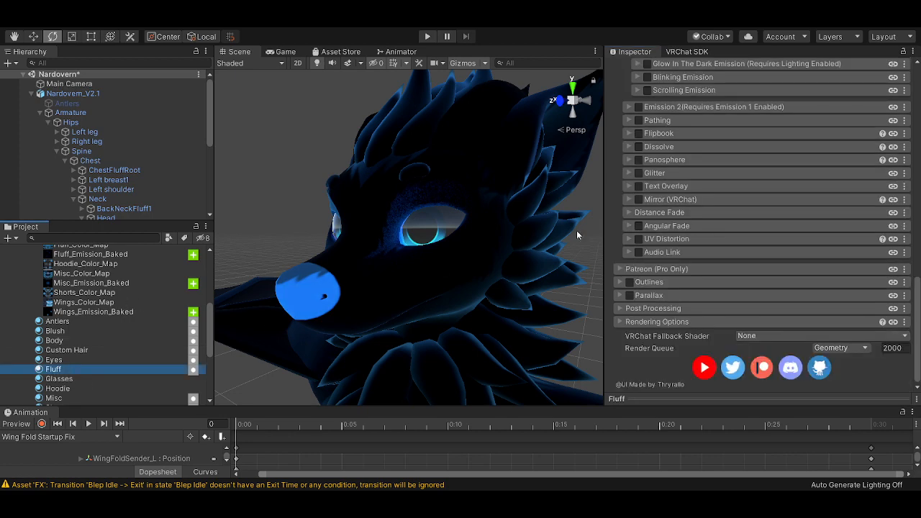
{"action": "scroll", "coordinate": [629, 219], "scroll_direction": "up", "scroll_amount": 8}
{"action": "left_click", "coordinate": [638, 128]}
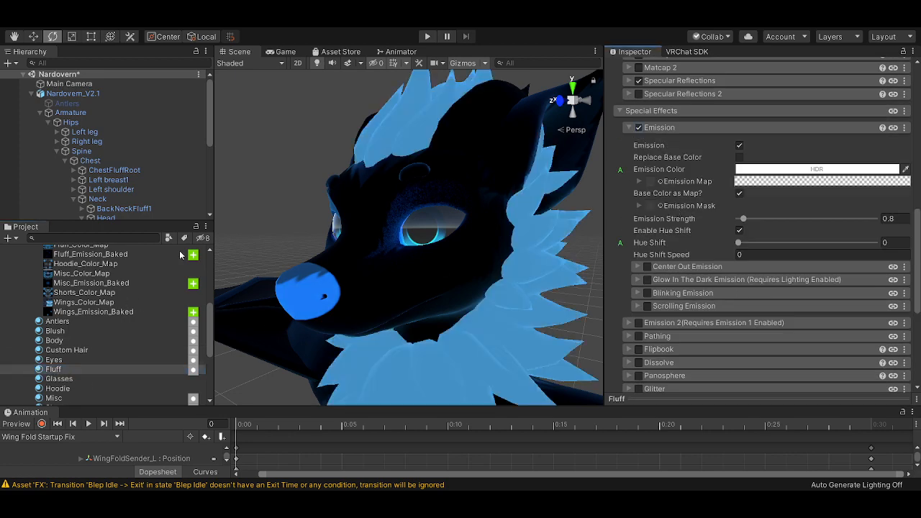
{"action": "scroll", "coordinate": [94, 293], "scroll_direction": "up", "scroll_amount": 2}
{"action": "left_click_drag", "start_coordinate": [111, 300], "coordinate": [652, 181]}
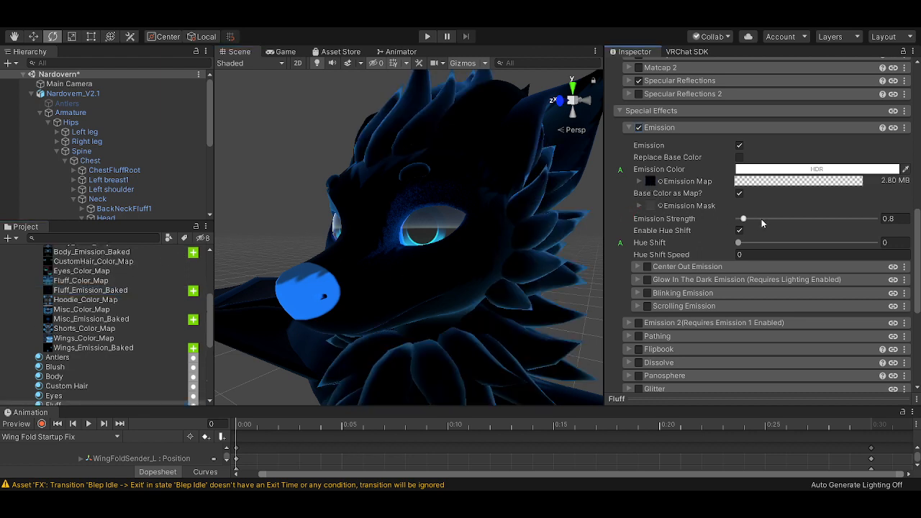
Try an emission strength of 16.59 on the Fluff material, then set it to 6.59
{"action": "left_click_drag", "start_coordinate": [746, 219], "coordinate": [852, 221]}
{"action": "middle_click_drag", "start_coordinate": [432, 301], "coordinate": [433, 274]}
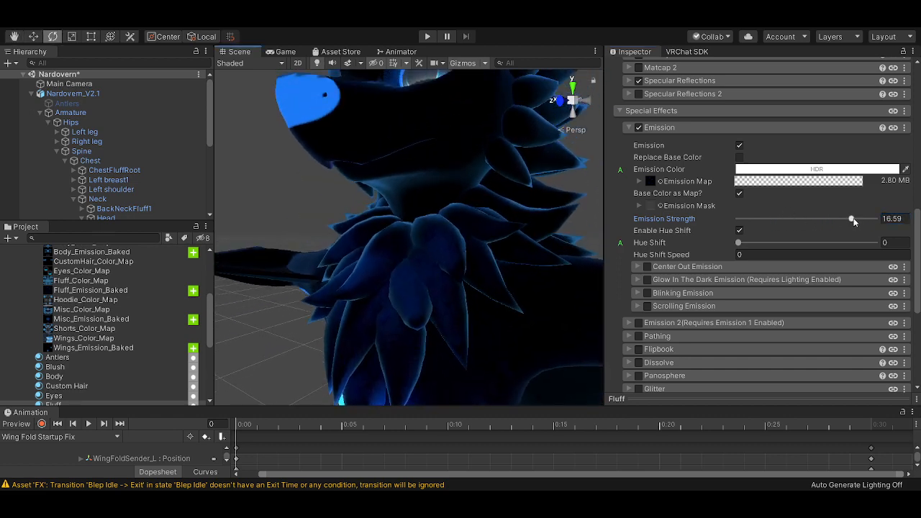
{"action": "left_click_drag", "start_coordinate": [852, 219], "coordinate": [784, 219]}
Assign Misc_Emission_Baked as the Misc material's emission map and clear its emission mask
{"action": "scroll", "coordinate": [101, 368], "scroll_direction": "down", "scroll_amount": 4}
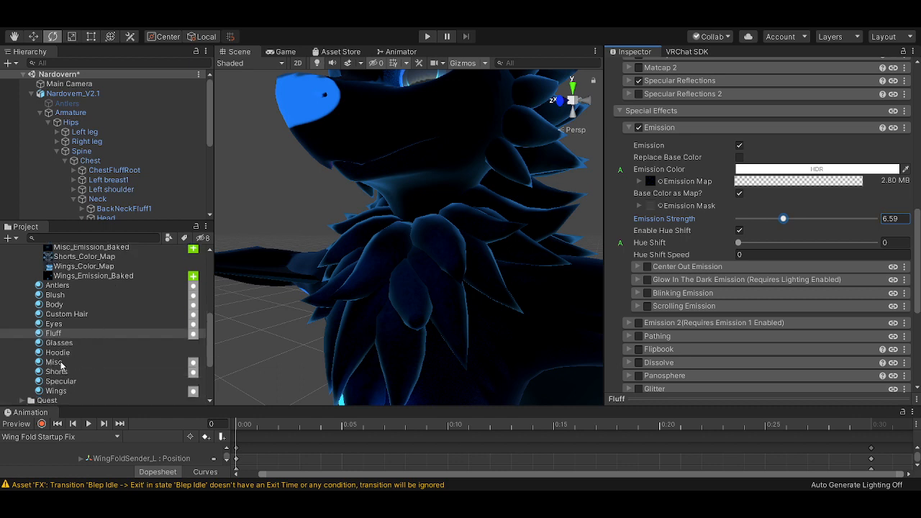
{"action": "left_click", "coordinate": [62, 363]}
{"action": "scroll", "coordinate": [112, 321], "scroll_direction": "up", "scroll_amount": 6}
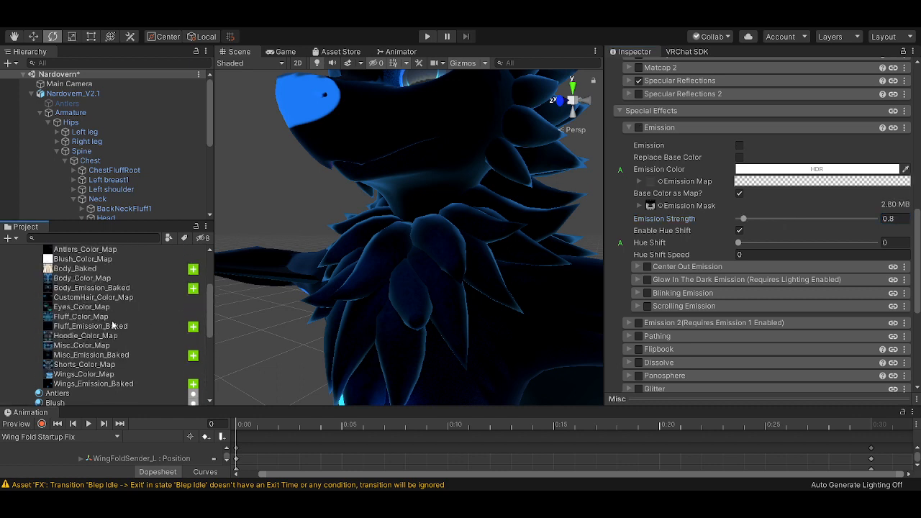
{"action": "left_click_drag", "start_coordinate": [88, 357], "coordinate": [654, 183]}
{"action": "left_click", "coordinate": [650, 207]}
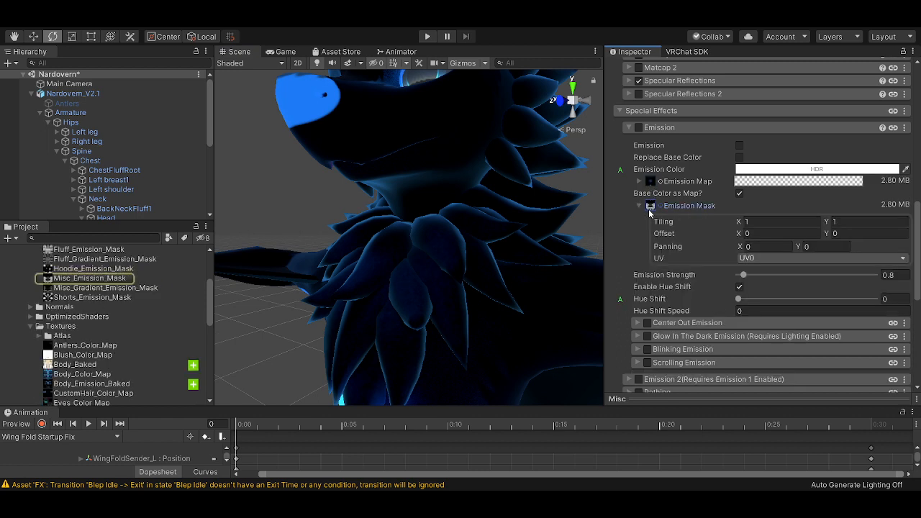
{"action": "key", "text": "Delete"}
Reopen the Fluff material and review its emission settings against a full-body view of the character
{"action": "scroll", "coordinate": [113, 369], "scroll_direction": "down", "scroll_amount": 5}
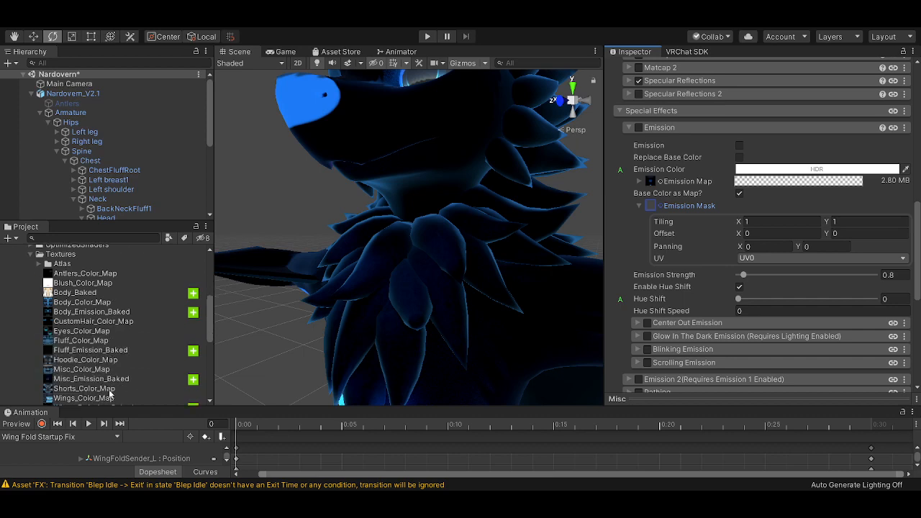
{"action": "left_click", "coordinate": [83, 308]}
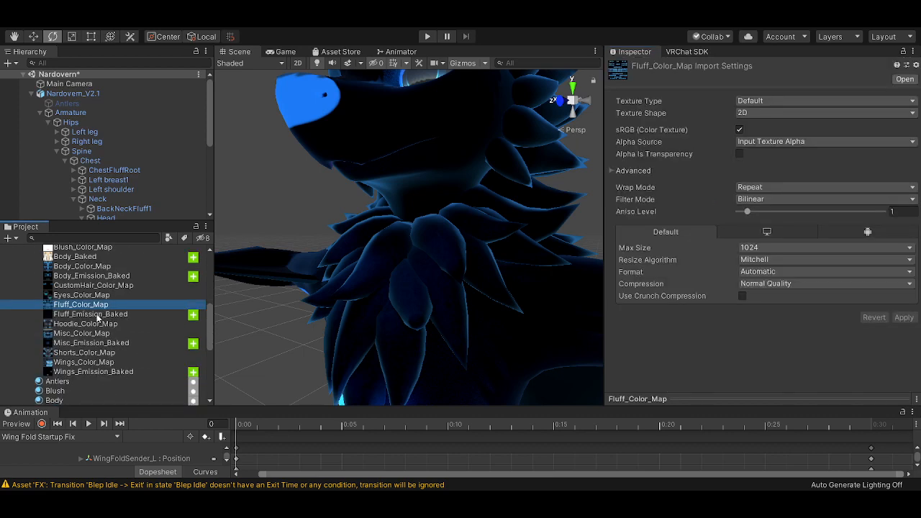
{"action": "scroll", "coordinate": [86, 360], "scroll_direction": "down", "scroll_amount": 3}
{"action": "left_click", "coordinate": [59, 358]}
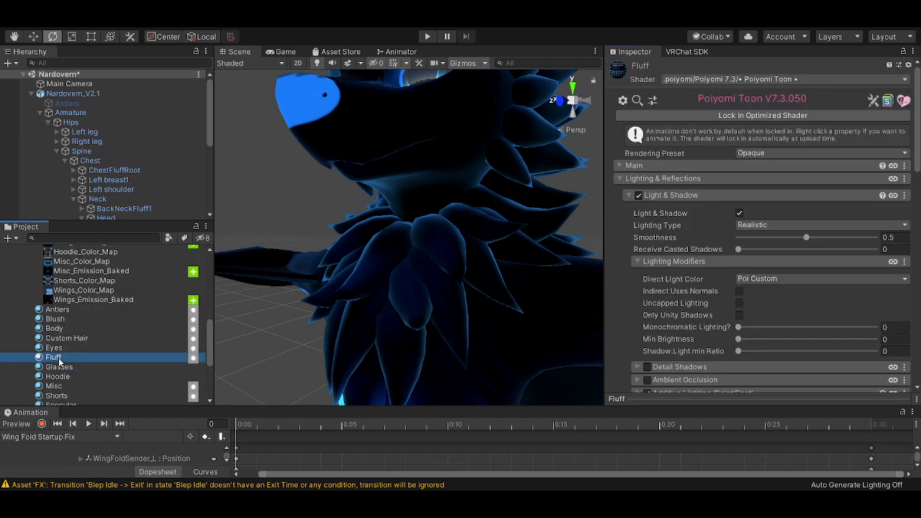
{"action": "scroll", "coordinate": [432, 252], "scroll_direction": "down", "scroll_amount": 10}
{"action": "scroll", "coordinate": [654, 306], "scroll_direction": "down", "scroll_amount": 10}
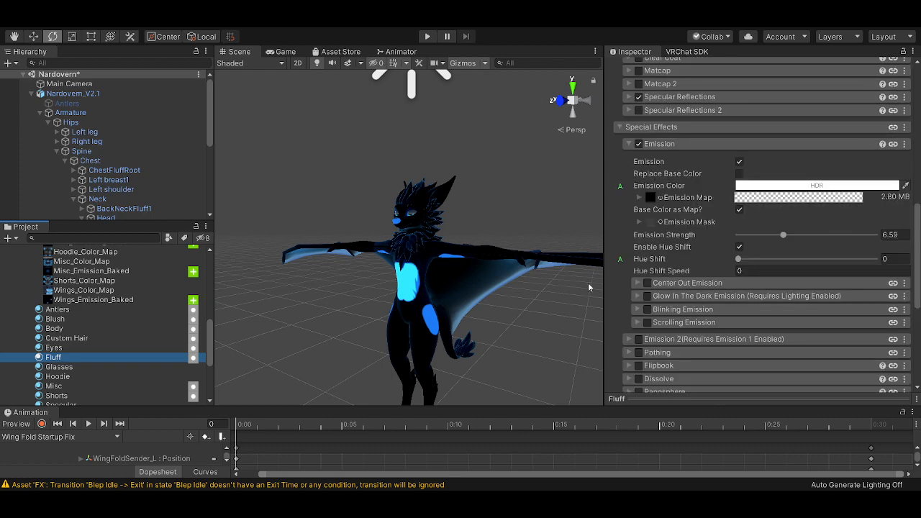
{"action": "scroll", "coordinate": [83, 360], "scroll_direction": "down", "scroll_amount": 2}
Assign Wings_Emission_Baked as the Wings material's emission map
{"action": "left_click", "coordinate": [58, 380]}
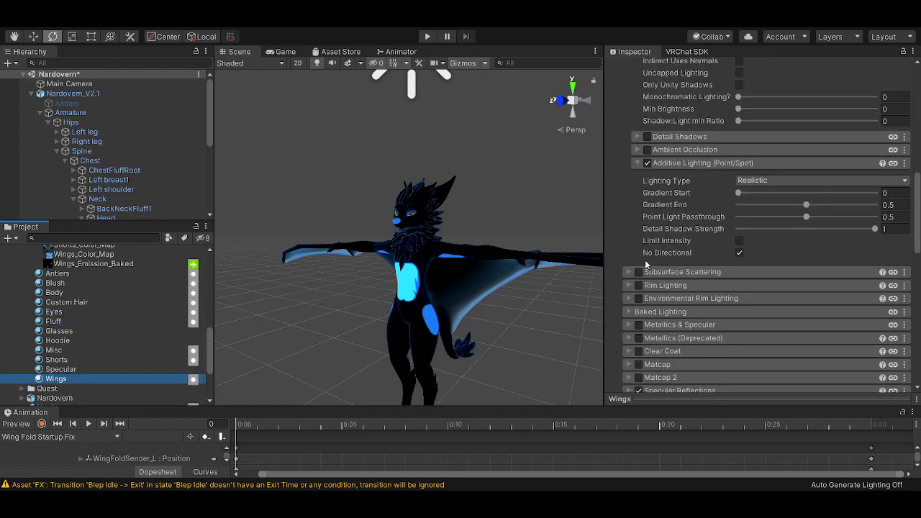
{"action": "scroll", "coordinate": [676, 267], "scroll_direction": "up", "scroll_amount": 3}
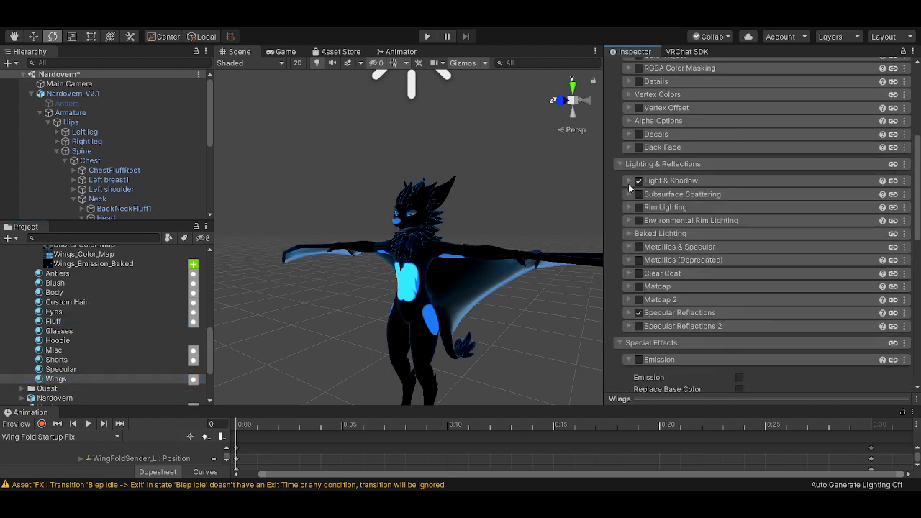
{"action": "scroll", "coordinate": [659, 234], "scroll_direction": "down", "scroll_amount": 8}
{"action": "scroll", "coordinate": [149, 325], "scroll_direction": "up", "scroll_amount": 2}
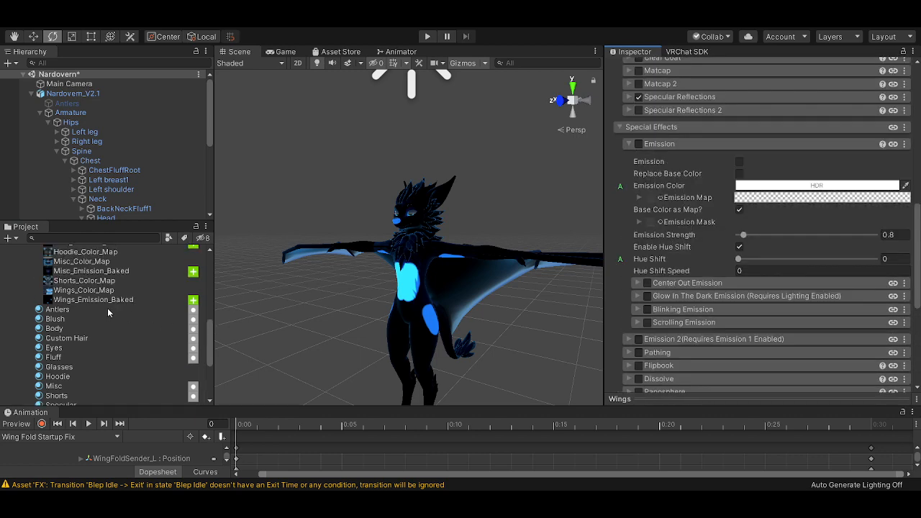
{"action": "left_click_drag", "start_coordinate": [108, 300], "coordinate": [653, 199]}
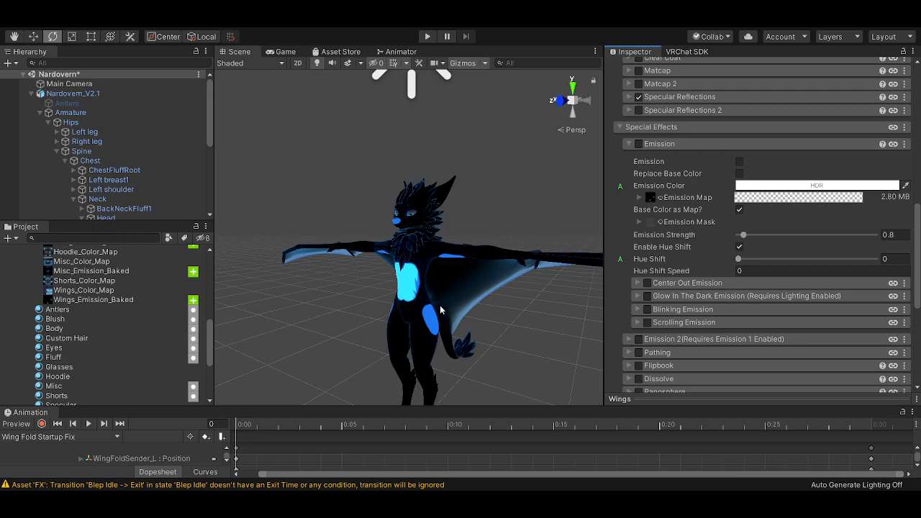
Set the Wings material's emission strength to 3.7, enable its emission, and inspect the glow around the wings and chest
{"action": "left_click_drag", "start_coordinate": [453, 339], "coordinate": [501, 270], "text": "alt"}
{"action": "left_click_drag", "start_coordinate": [751, 238], "coordinate": [753, 236]}
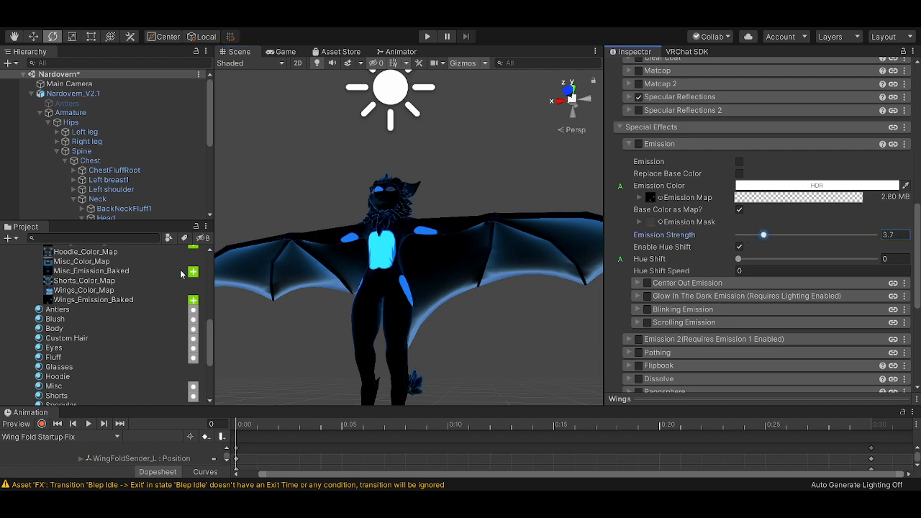
{"action": "scroll", "coordinate": [422, 301], "scroll_direction": "down", "scroll_amount": 3}
{"action": "left_click", "coordinate": [640, 147]}
{"action": "left_click", "coordinate": [639, 144]}
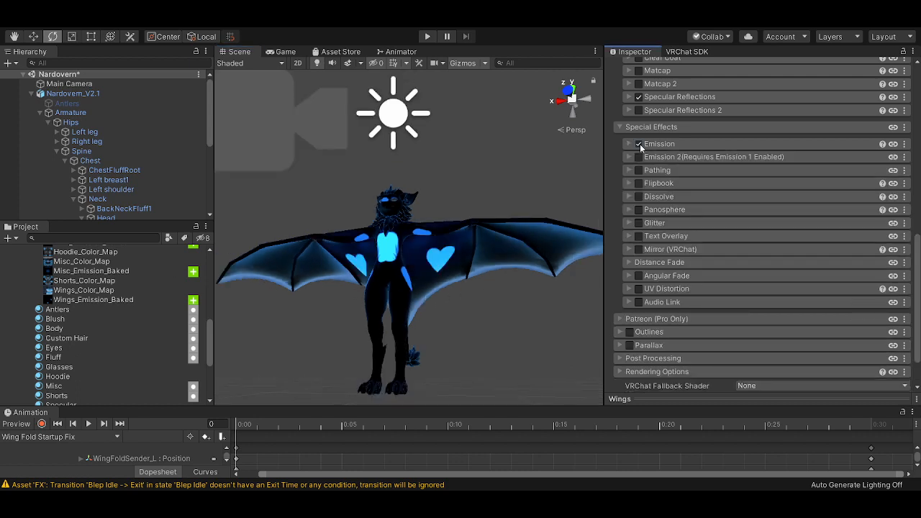
{"action": "left_click", "coordinate": [629, 147]}
{"action": "scroll", "coordinate": [316, 302], "scroll_direction": "up", "scroll_amount": 10}
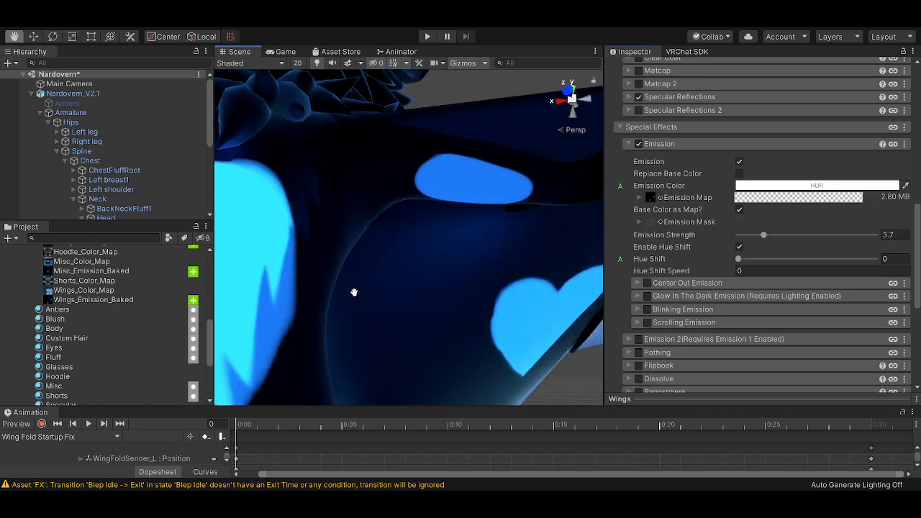
{"action": "left_click_drag", "start_coordinate": [369, 235], "coordinate": [401, 261], "text": "alt"}
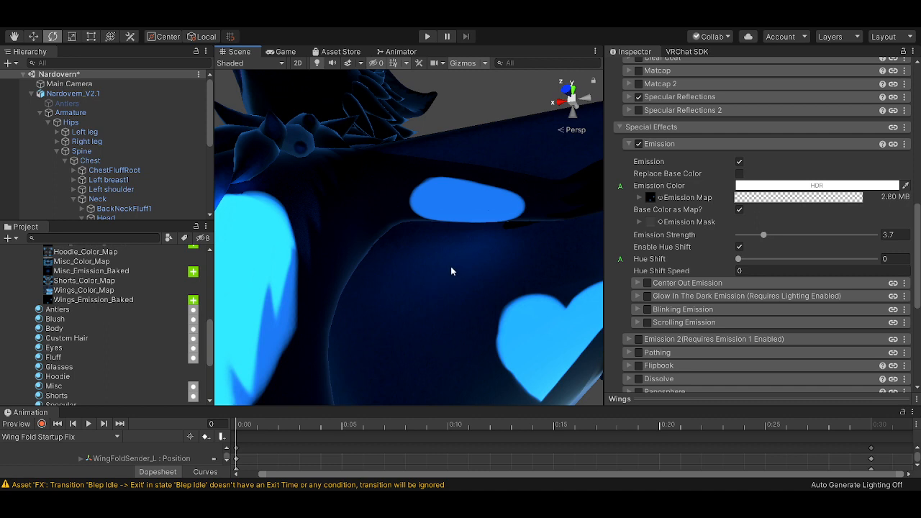
{"action": "left_click_drag", "start_coordinate": [401, 270], "coordinate": [389, 298], "text": "alt"}
{"action": "scroll", "coordinate": [90, 288], "scroll_direction": "up", "scroll_amount": 5}
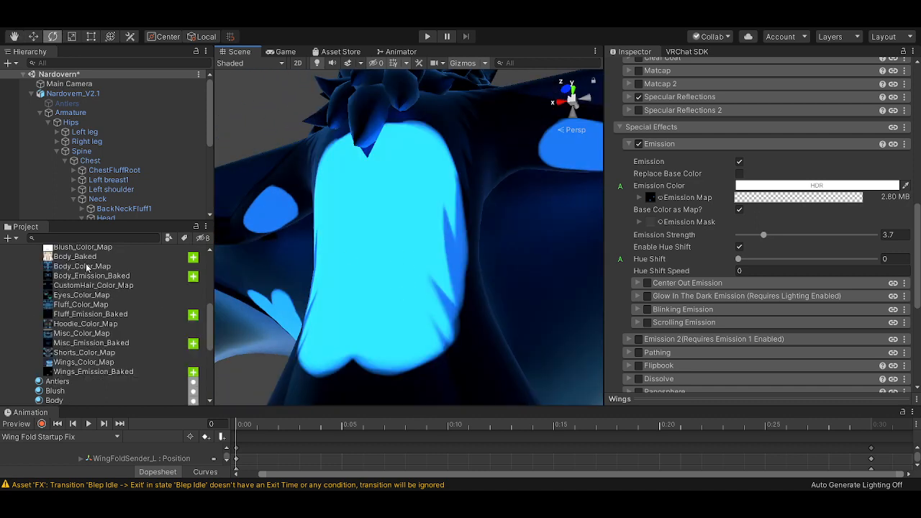
Select the Body material and set its Emission Strength to 5.17
{"action": "scroll", "coordinate": [78, 310], "scroll_direction": "down", "scroll_amount": 5}
{"action": "left_click", "coordinate": [61, 391]}
{"action": "left_click", "coordinate": [57, 400]}
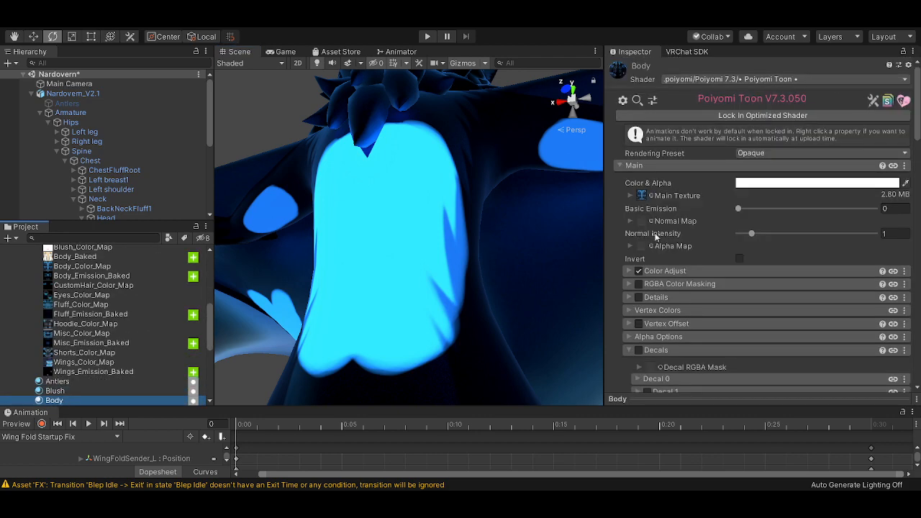
{"action": "scroll", "coordinate": [670, 247], "scroll_direction": "down", "scroll_amount": 15}
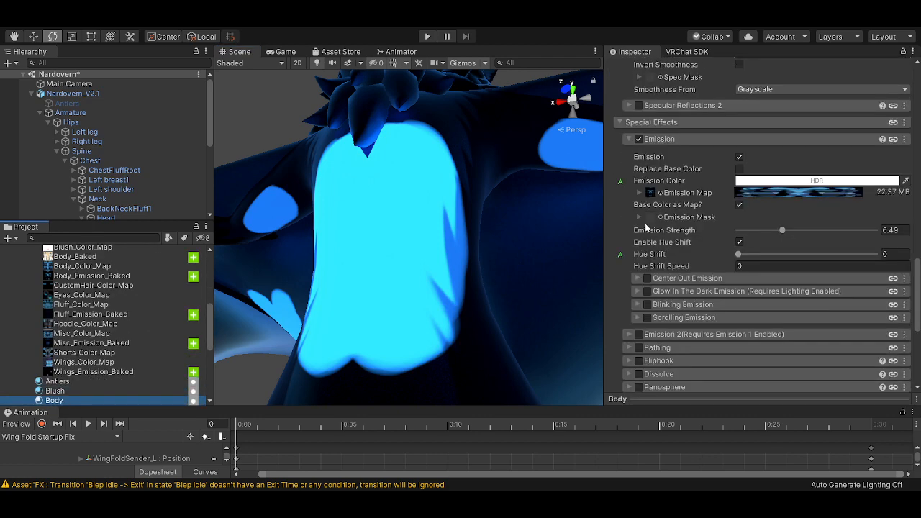
{"action": "mouse_move", "coordinate": [785, 234]}
{"action": "left_mouse_down"}
{"action": "mouse_move", "coordinate": [749, 234]}
{"action": "mouse_move", "coordinate": [838, 234]}
{"action": "mouse_move", "coordinate": [773, 234]}
{"action": "left_mouse_up"}
{"action": "left_click_drag", "start_coordinate": [426, 268], "coordinate": [485, 272], "text": "alt"}
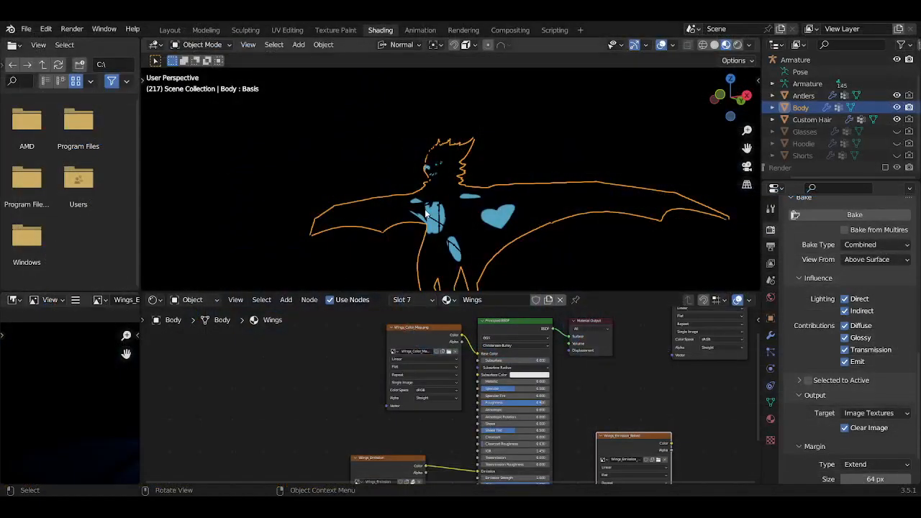
Switch to Blender, check the Wings texture nodes, and display the Body material's Body_Emission_Baked image
{"action": "left_click", "coordinate": [443, 356]}
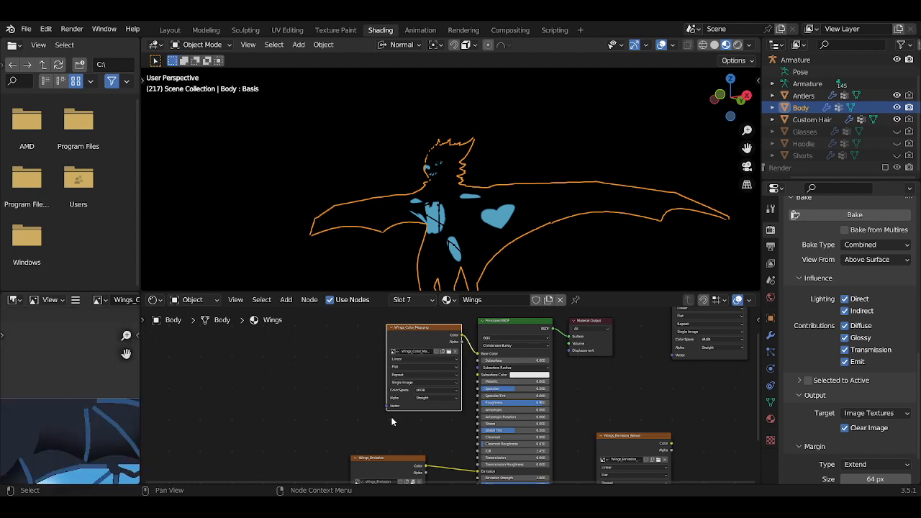
{"action": "left_click", "coordinate": [383, 465]}
{"action": "left_click", "coordinate": [448, 300]}
{"action": "scroll", "coordinate": [407, 252], "scroll_direction": "up", "scroll_amount": 2}
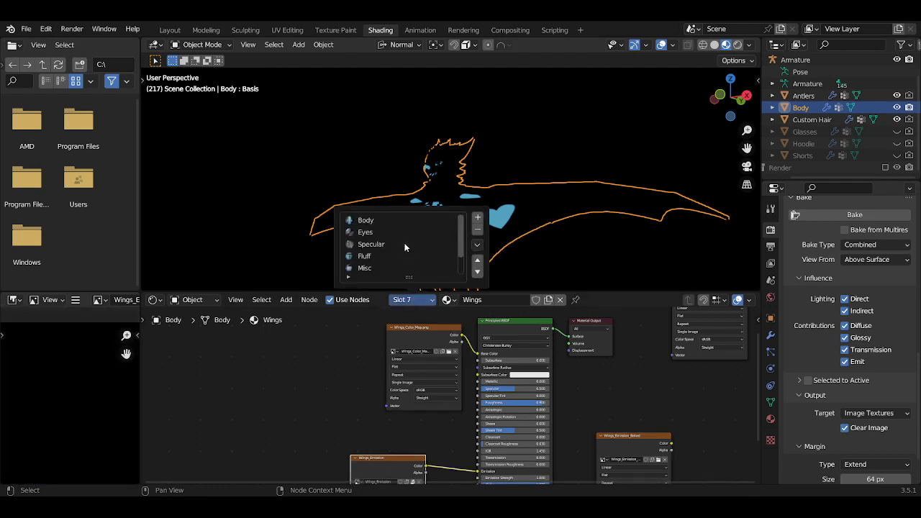
{"action": "left_click", "coordinate": [380, 216]}
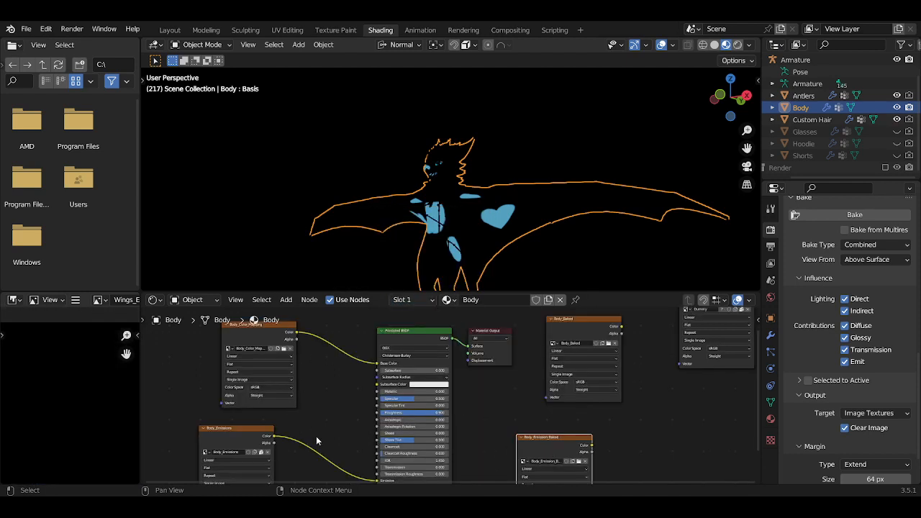
{"action": "left_click", "coordinate": [262, 438]}
{"action": "left_click", "coordinate": [519, 448]}
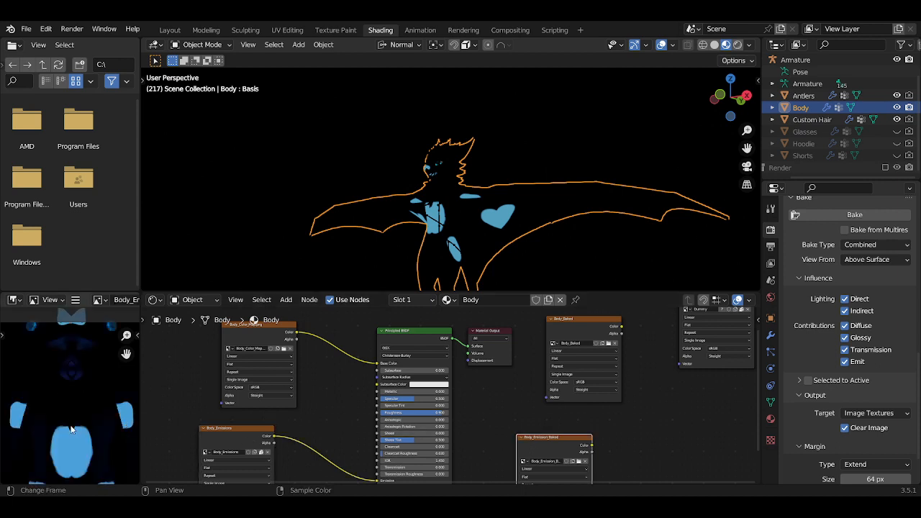
Examine the Body_Emission_Baked image enlarged, especially the chest patch and its notch, and restore the normal layout
{"action": "key", "text": "ctrl+space"}
{"action": "scroll", "coordinate": [380, 354], "scroll_direction": "up", "scroll_amount": 7}
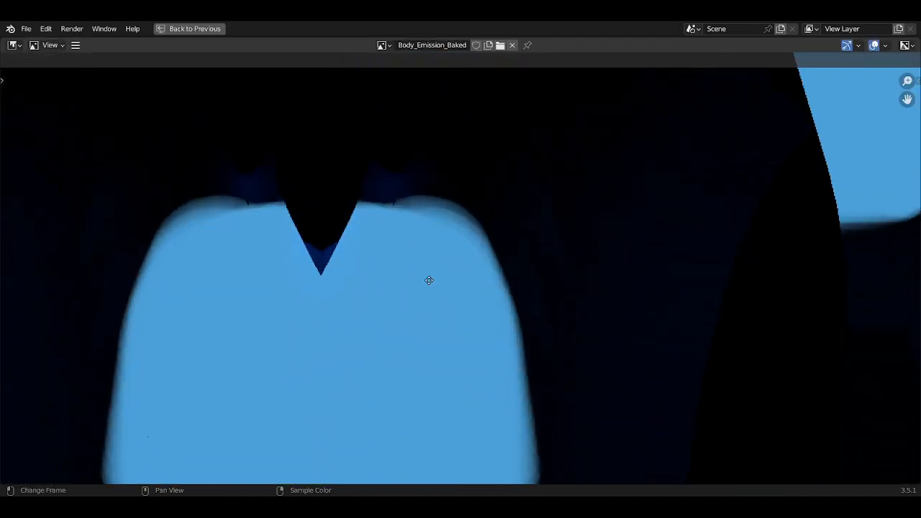
{"action": "scroll", "coordinate": [429, 280], "scroll_direction": "down", "scroll_amount": 2}
{"action": "middle_click_drag", "start_coordinate": [455, 257], "coordinate": [586, 337]}
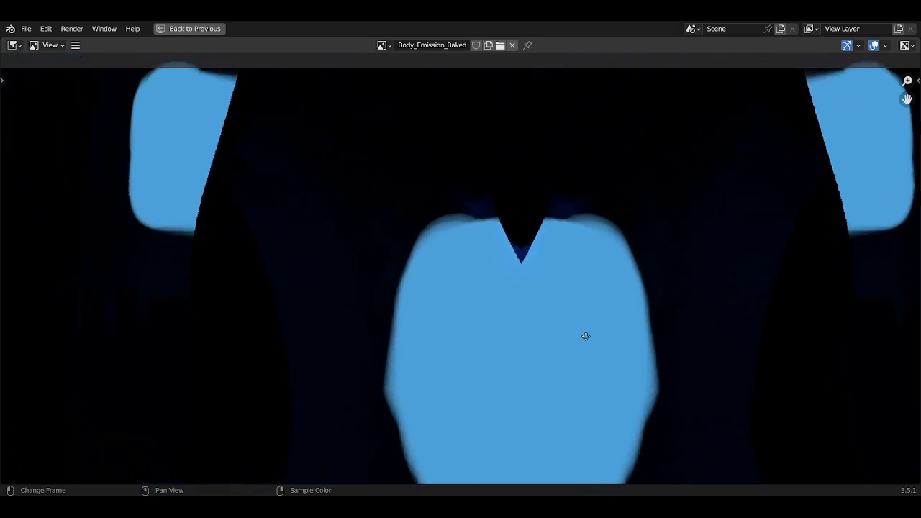
{"action": "scroll", "coordinate": [548, 324], "scroll_direction": "down", "scroll_amount": 5}
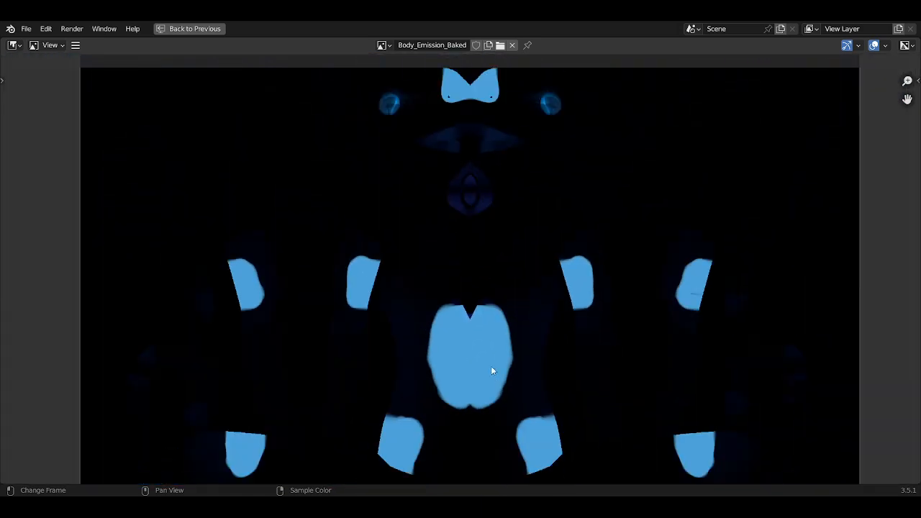
{"action": "key", "text": "ctrl+space"}
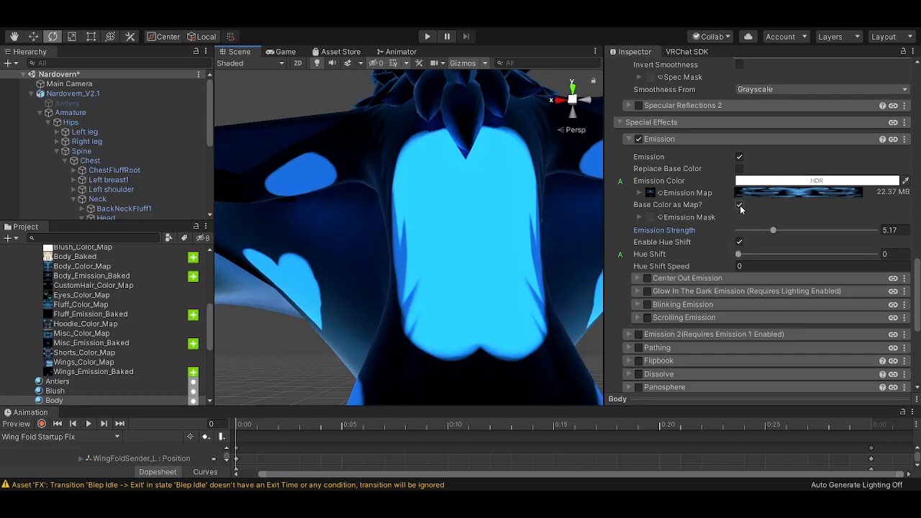
Back in Unity, compare the Body material's glow with Base Color as Map on and off, leaving it off
{"action": "left_click", "coordinate": [739, 206]}
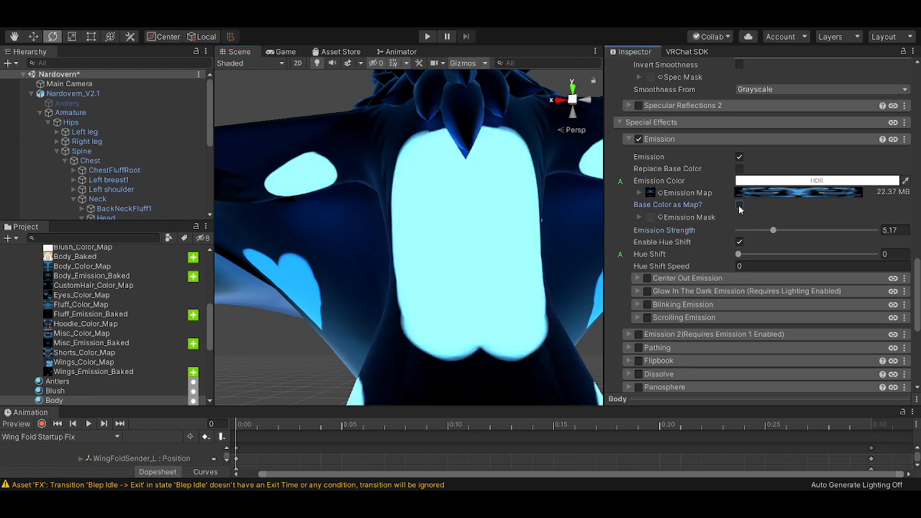
{"action": "left_click", "coordinate": [739, 207]}
{"action": "left_click", "coordinate": [739, 206]}
Turn off Base Color as Map for the Body, Fluff, Misc and Wings materials together
{"action": "scroll", "coordinate": [90, 353], "scroll_direction": "down", "scroll_amount": 4}
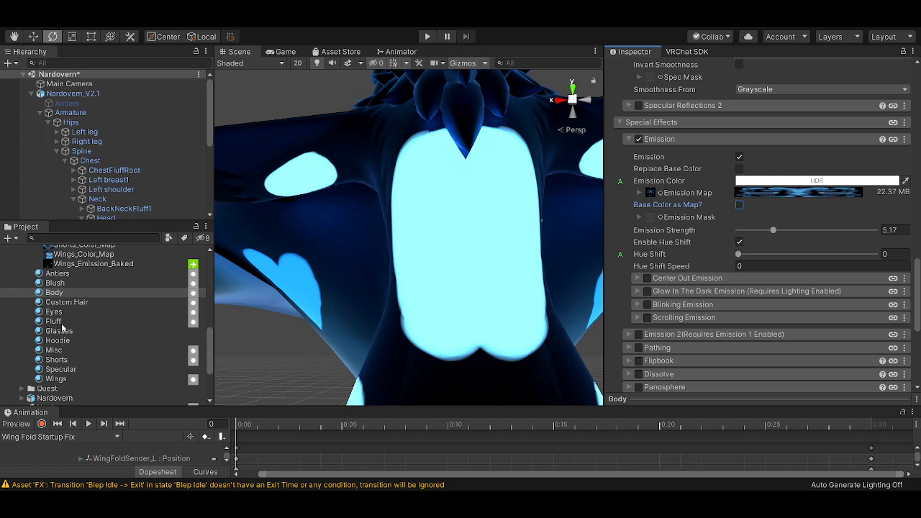
{"action": "left_click", "coordinate": [61, 322], "text": "ctrl"}
{"action": "left_click", "coordinate": [61, 350], "text": "ctrl"}
{"action": "left_click", "coordinate": [56, 379], "text": "ctrl"}
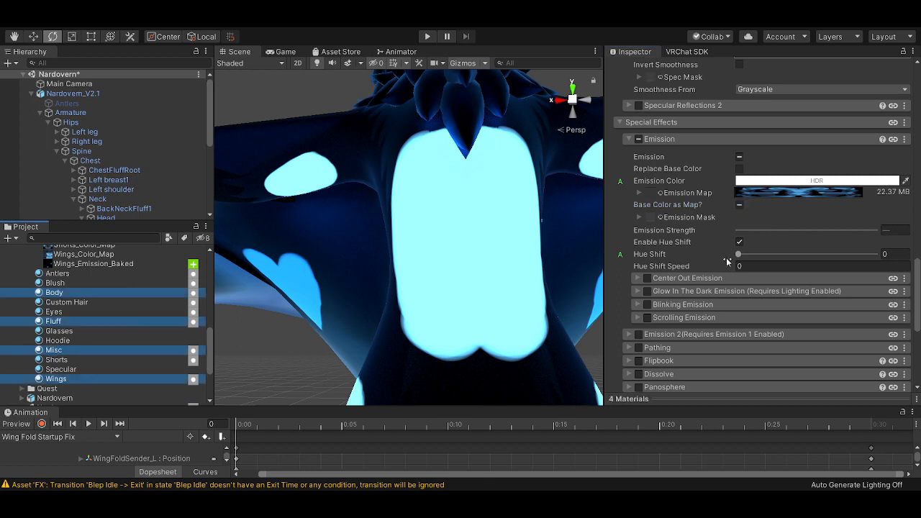
{"action": "left_click", "coordinate": [739, 207]}
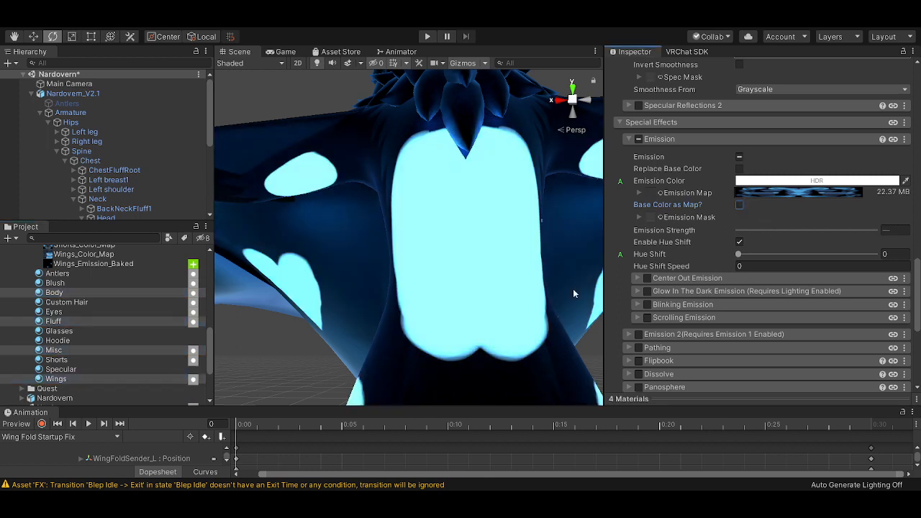
Examine the avatar's glowing markings from several angles and distances, around the body and the head
{"action": "scroll", "coordinate": [573, 294], "scroll_direction": "down", "scroll_amount": 8}
{"action": "left_click_drag", "start_coordinate": [482, 247], "coordinate": [288, 278], "text": "alt"}
{"action": "scroll", "coordinate": [380, 251], "scroll_direction": "up", "scroll_amount": 6}
{"action": "scroll", "coordinate": [395, 270], "scroll_direction": "down", "scroll_amount": 6}
{"action": "scroll", "coordinate": [467, 279], "scroll_direction": "up", "scroll_amount": 5}
{"action": "scroll", "coordinate": [461, 337], "scroll_direction": "down", "scroll_amount": 5}
{"action": "scroll", "coordinate": [476, 269], "scroll_direction": "up", "scroll_amount": 4}
{"action": "scroll", "coordinate": [387, 354], "scroll_direction": "down", "scroll_amount": 3}
{"action": "scroll", "coordinate": [282, 310], "scroll_direction": "up", "scroll_amount": 3}
Rotate the Jaw bone under Head to an X rotation of about 148 so the mouth opens
{"action": "scroll", "coordinate": [116, 180], "scroll_direction": "down", "scroll_amount": 5}
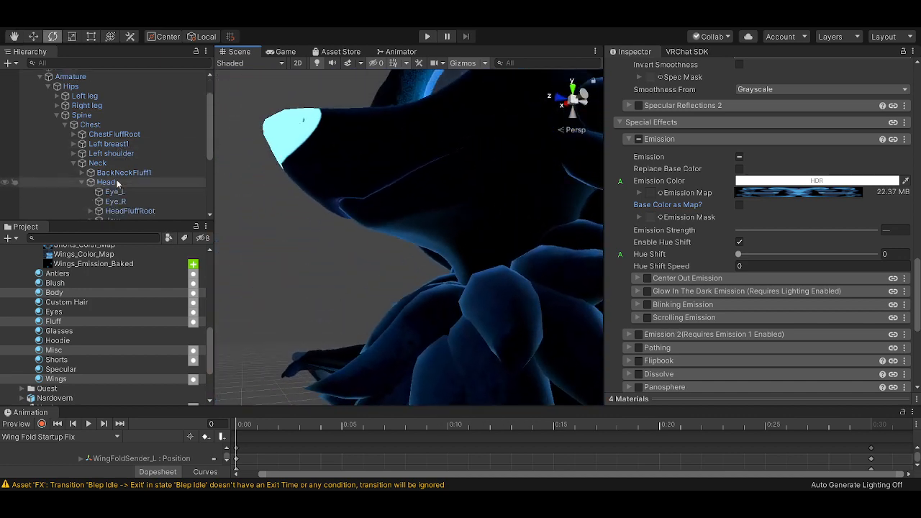
{"action": "left_click", "coordinate": [112, 148]}
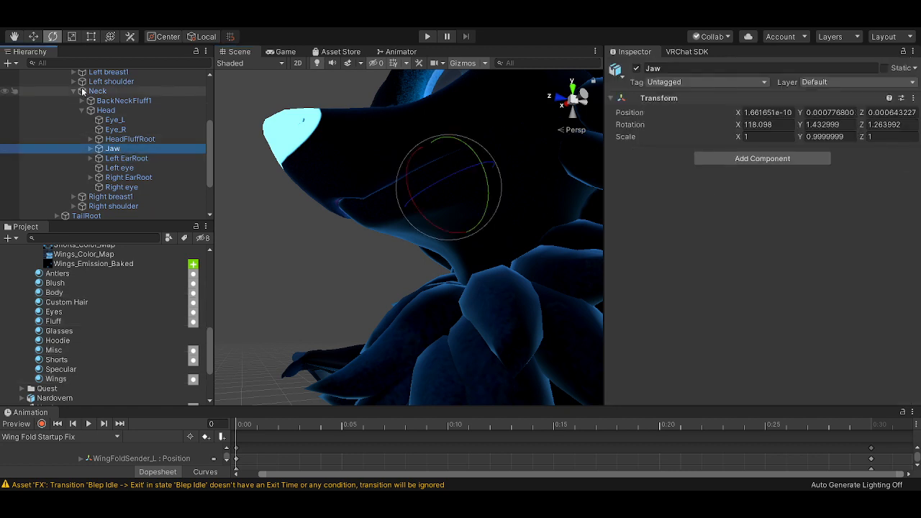
{"action": "mouse_move", "coordinate": [411, 183]}
{"action": "left_mouse_down"}
{"action": "mouse_move", "coordinate": [427, 220]}
{"action": "mouse_move", "coordinate": [432, 208]}
{"action": "mouse_move", "coordinate": [420, 193]}
{"action": "left_mouse_up"}
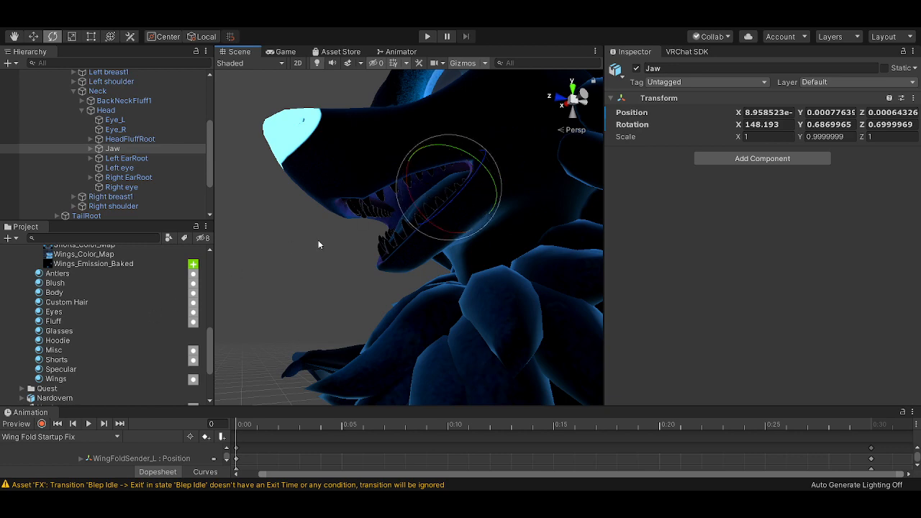
{"action": "left_click_drag", "start_coordinate": [450, 248], "coordinate": [511, 229], "text": "alt"}
{"action": "scroll", "coordinate": [511, 229], "scroll_direction": "down", "scroll_amount": 5}
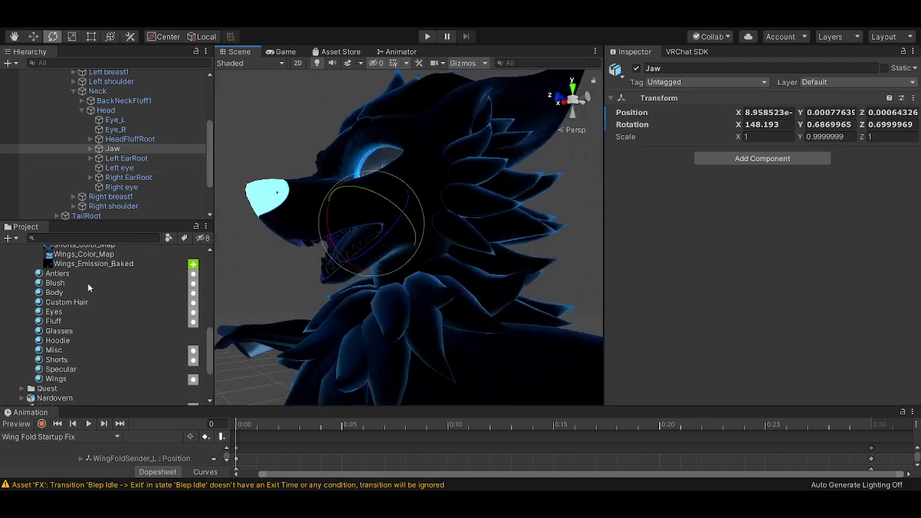
Enable Emission on the Misc material
{"action": "left_click", "coordinate": [65, 323]}
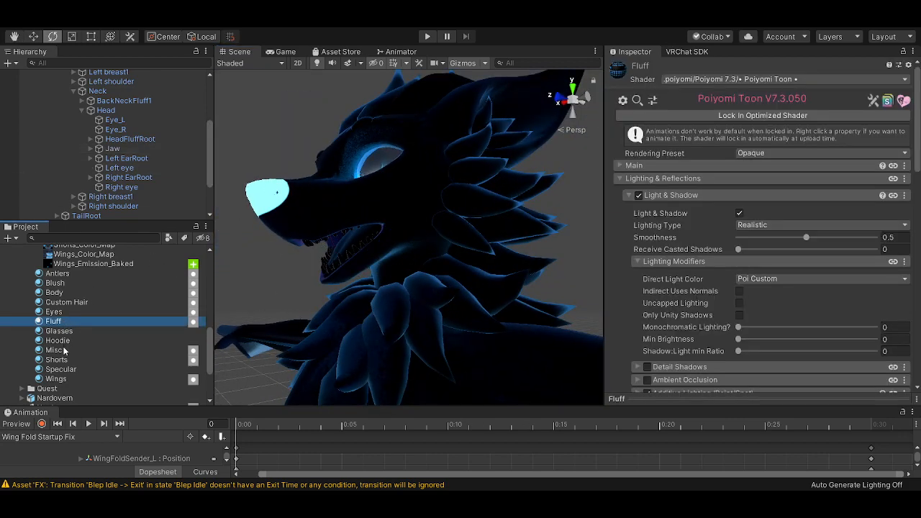
{"action": "left_click", "coordinate": [64, 350]}
{"action": "scroll", "coordinate": [756, 228], "scroll_direction": "down", "scroll_amount": 15}
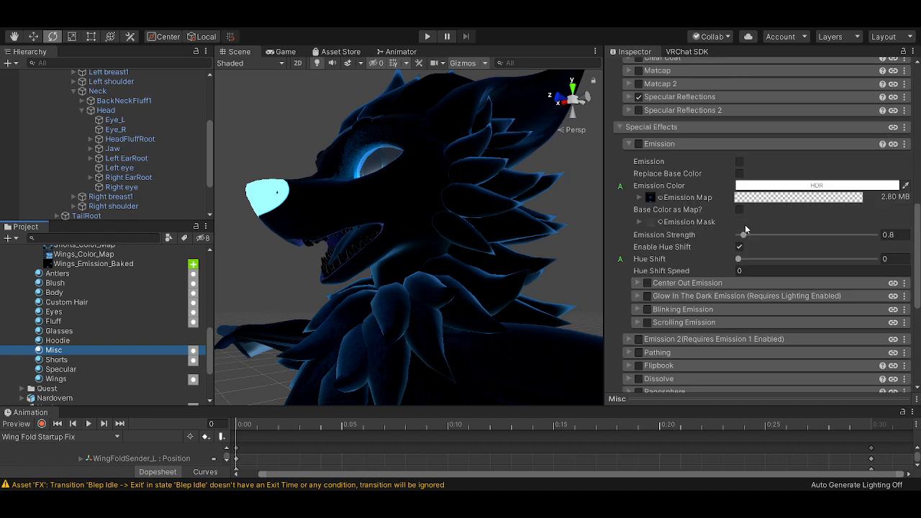
{"action": "left_click", "coordinate": [639, 144]}
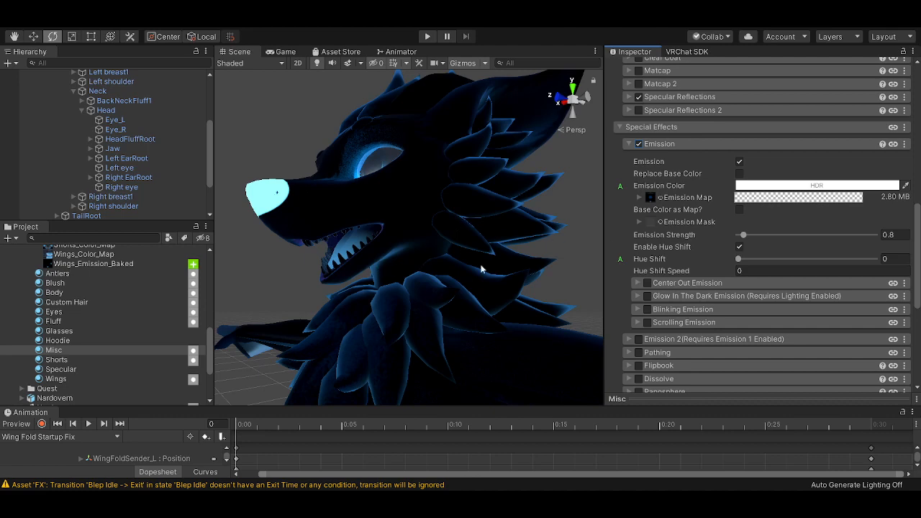
Set the Misc material's Emission Strength to 3.33, judging the glow inside the mouth
{"action": "left_click_drag", "start_coordinate": [744, 239], "coordinate": [772, 237]}
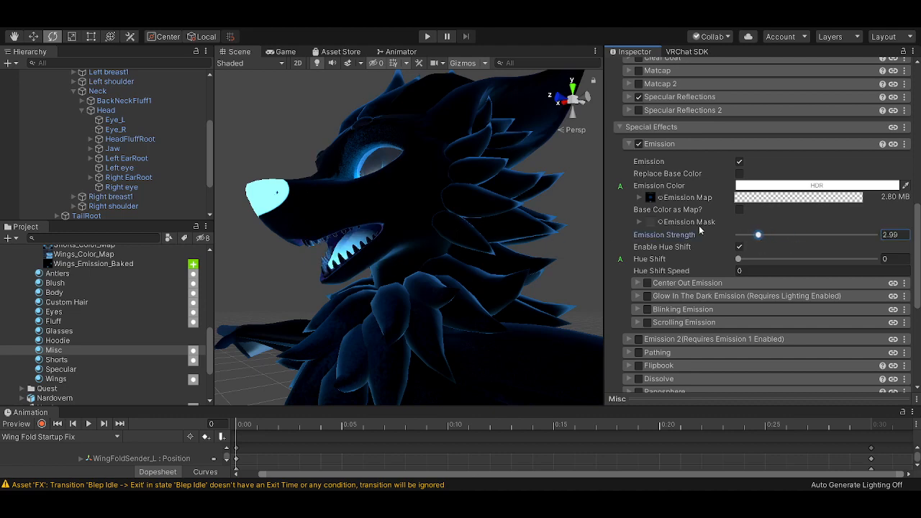
{"action": "right_click_drag", "start_coordinate": [317, 259], "coordinate": [309, 239]}
{"action": "key", "text": "w"}
{"action": "mouse_move", "coordinate": [758, 235]}
{"action": "left_mouse_down"}
{"action": "mouse_move", "coordinate": [740, 235]}
{"action": "mouse_move", "coordinate": [761, 234]}
{"action": "left_mouse_up"}
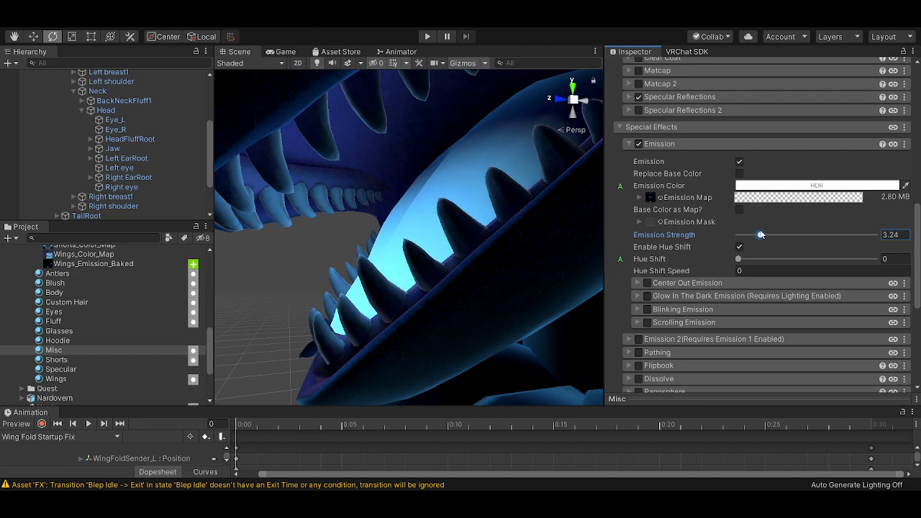
{"action": "right_click_drag", "start_coordinate": [411, 264], "coordinate": [606, 288]}
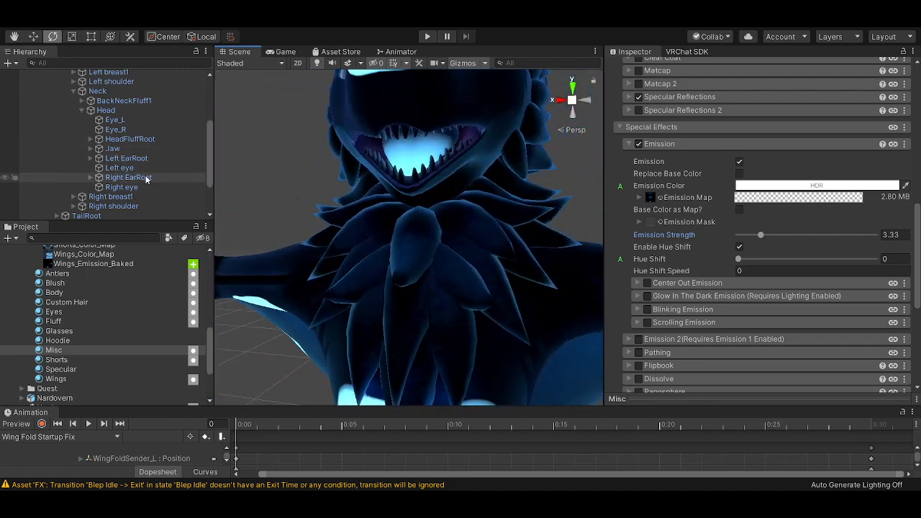
Try to move the ChestFluffRoot bone with the Move tool
{"action": "scroll", "coordinate": [140, 151], "scroll_direction": "up", "scroll_amount": 2}
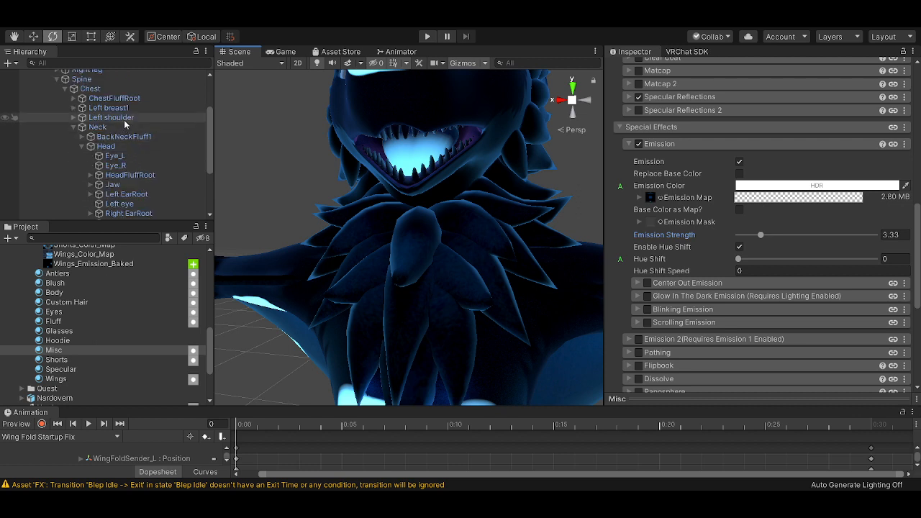
{"action": "left_click", "coordinate": [74, 127]}
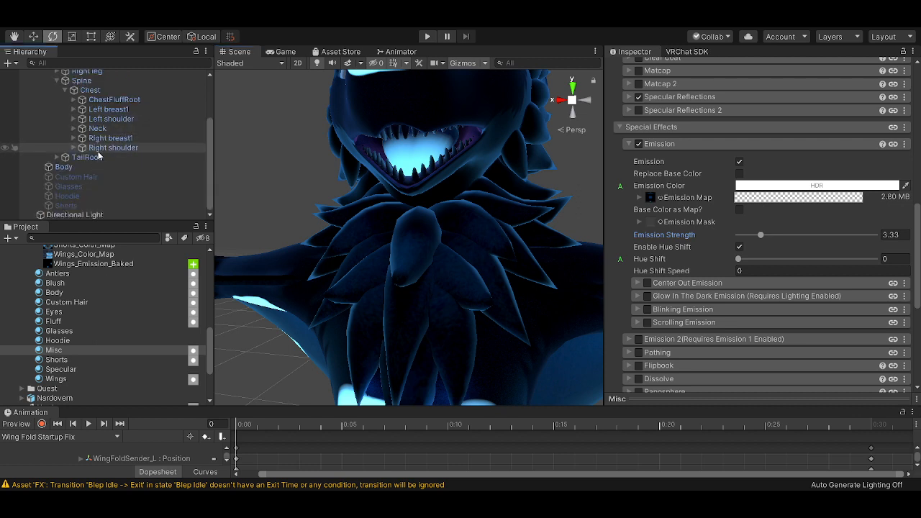
{"action": "left_click", "coordinate": [101, 99]}
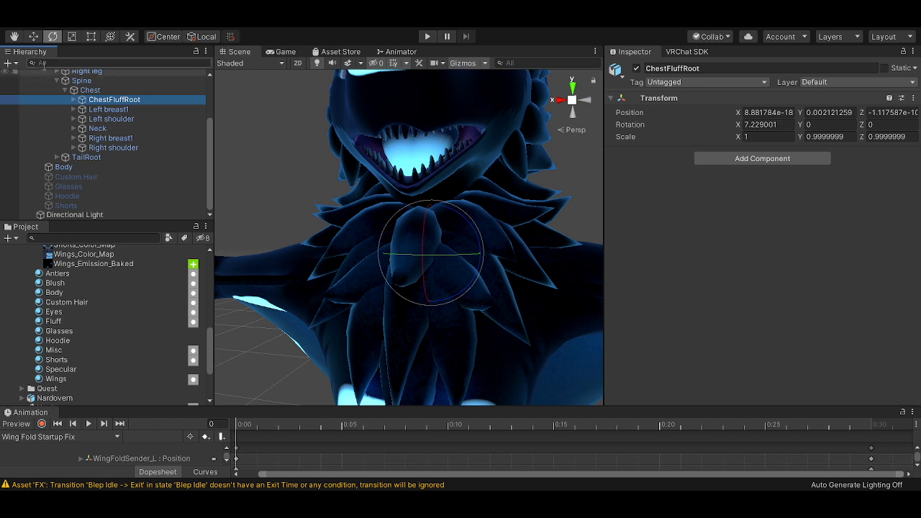
{"action": "left_click", "coordinate": [39, 37]}
{"action": "mouse_move", "coordinate": [436, 251]}
{"action": "left_mouse_down"}
{"action": "mouse_move", "coordinate": [434, 240]}
{"action": "mouse_move", "coordinate": [469, 287]}
{"action": "mouse_move", "coordinate": [529, 217]}
{"action": "mouse_move", "coordinate": [492, 205]}
{"action": "mouse_move", "coordinate": [372, 249]}
{"action": "mouse_move", "coordinate": [461, 235]}
{"action": "mouse_move", "coordinate": [434, 246]}
{"action": "left_mouse_up"}
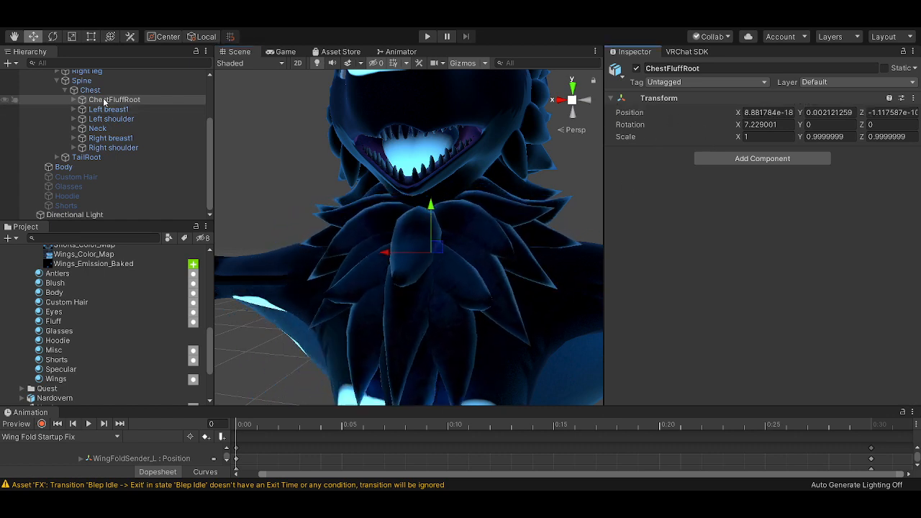
Move the BotChestFluff1 bone off the chest to about X 0.002533, Y 0.000959, Z 0.000434, exposing the emission patch
{"action": "left_click", "coordinate": [73, 100]}
{"action": "left_click", "coordinate": [116, 109]}
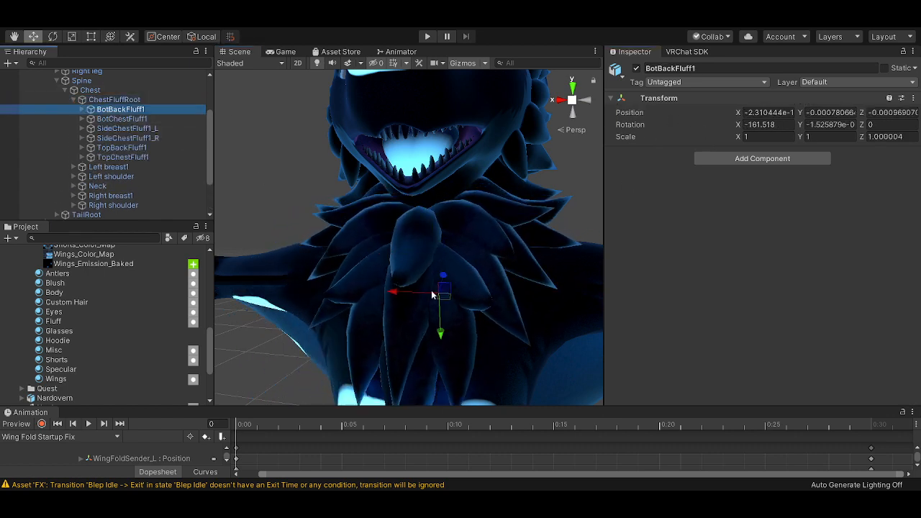
{"action": "left_click_drag", "start_coordinate": [445, 291], "coordinate": [268, 189]}
{"action": "left_click", "coordinate": [107, 121]}
{"action": "middle_click_drag", "start_coordinate": [424, 288], "coordinate": [419, 263]}
{"action": "left_click_drag", "start_coordinate": [433, 258], "coordinate": [409, 235], "text": "alt"}
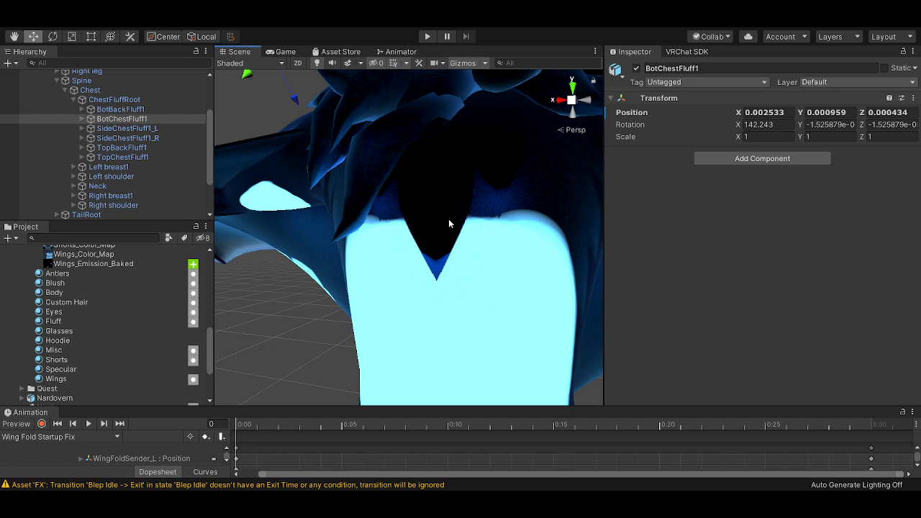
Select the avatar's Body mesh and expand its BlendShapes down to the viseme entries
{"action": "scroll", "coordinate": [449, 222], "scroll_direction": "down", "scroll_amount": 5}
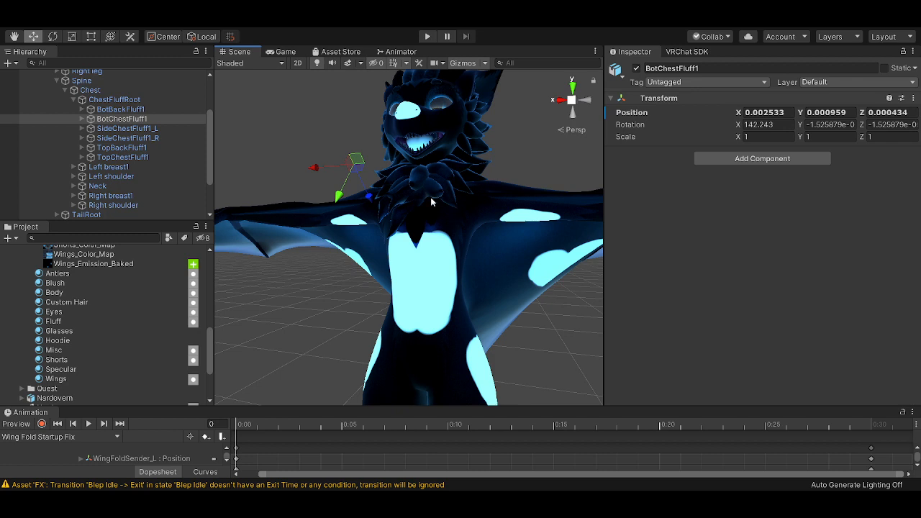
{"action": "scroll", "coordinate": [450, 198], "scroll_direction": "down", "scroll_amount": 3}
{"action": "scroll", "coordinate": [459, 225], "scroll_direction": "up", "scroll_amount": 5}
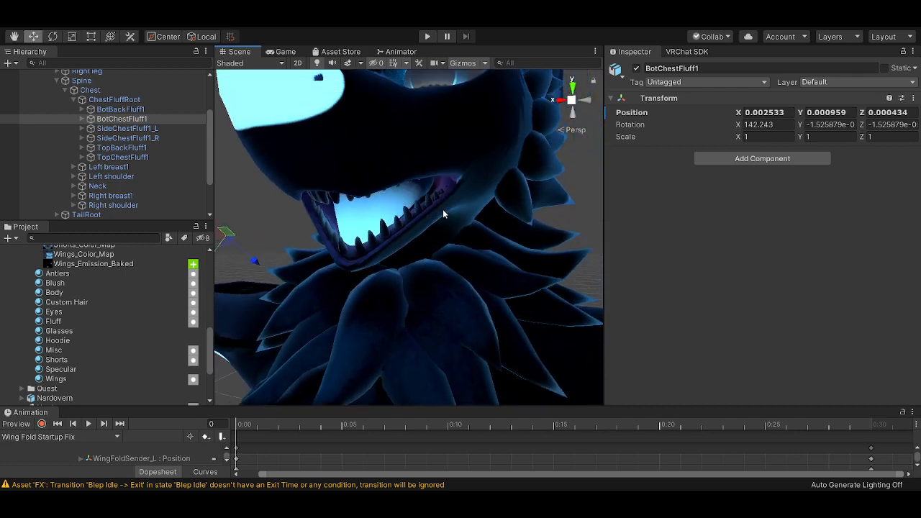
{"action": "left_click", "coordinate": [436, 161]}
{"action": "left_click", "coordinate": [416, 162]}
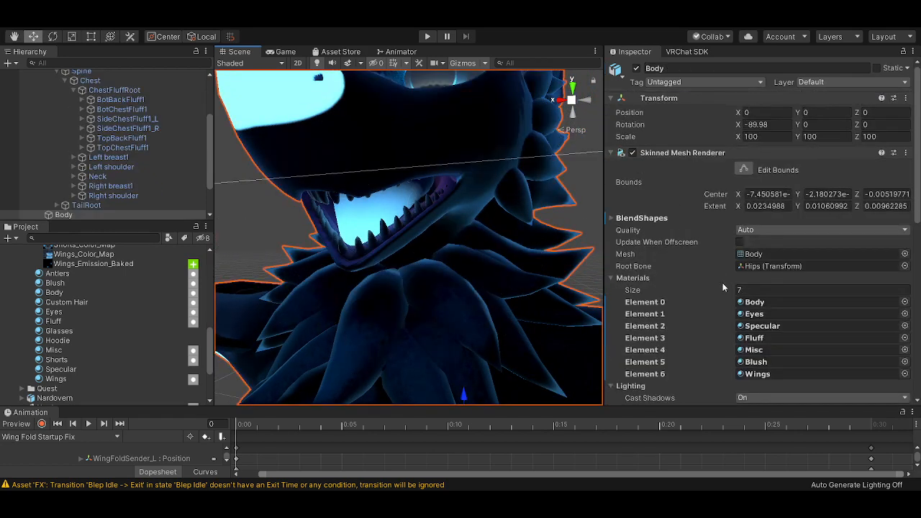
{"action": "left_click", "coordinate": [612, 218]}
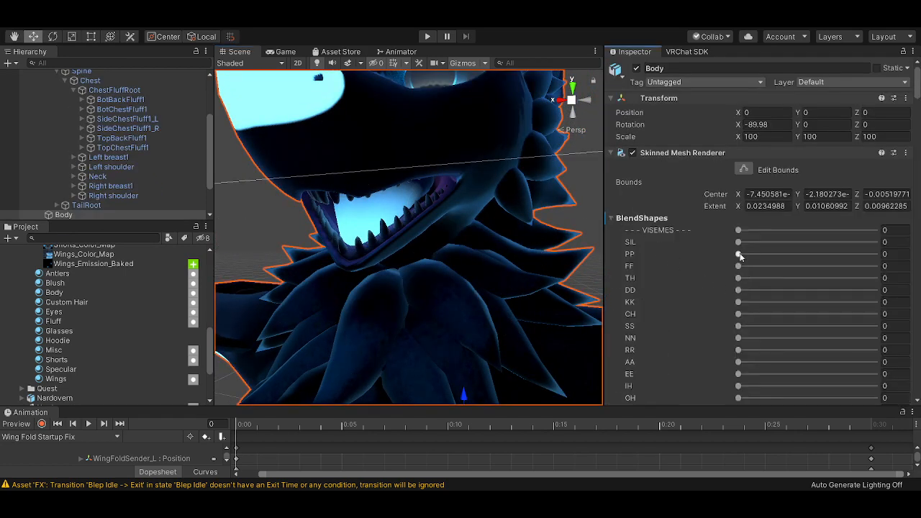
{"action": "scroll", "coordinate": [732, 278], "scroll_direction": "down", "scroll_amount": 3}
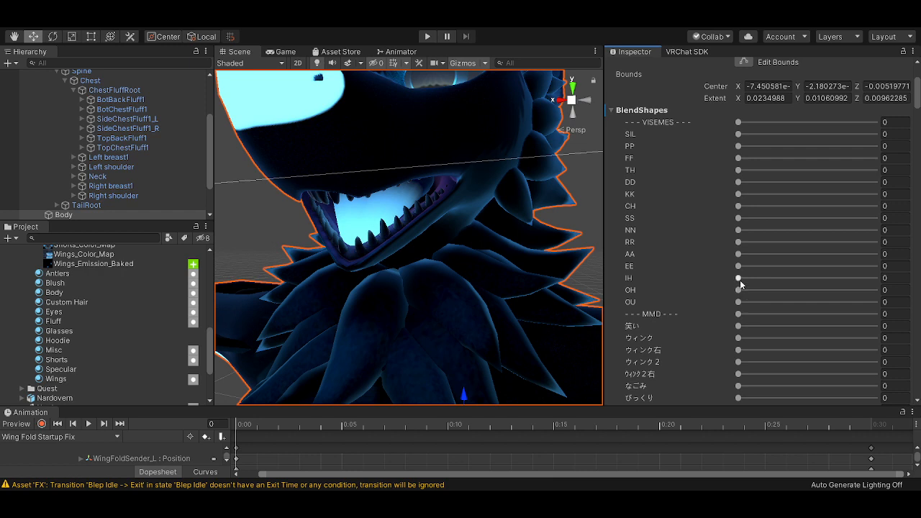
Try the IH, NN, KK, TH and PP blendshapes, reset each to 0, and set OU to 100 to open the mouth
{"action": "left_click_drag", "start_coordinate": [739, 278], "coordinate": [704, 277]}
{"action": "mouse_move", "coordinate": [738, 232]}
{"action": "left_mouse_down"}
{"action": "mouse_move", "coordinate": [903, 237]}
{"action": "mouse_move", "coordinate": [733, 230]}
{"action": "left_mouse_up"}
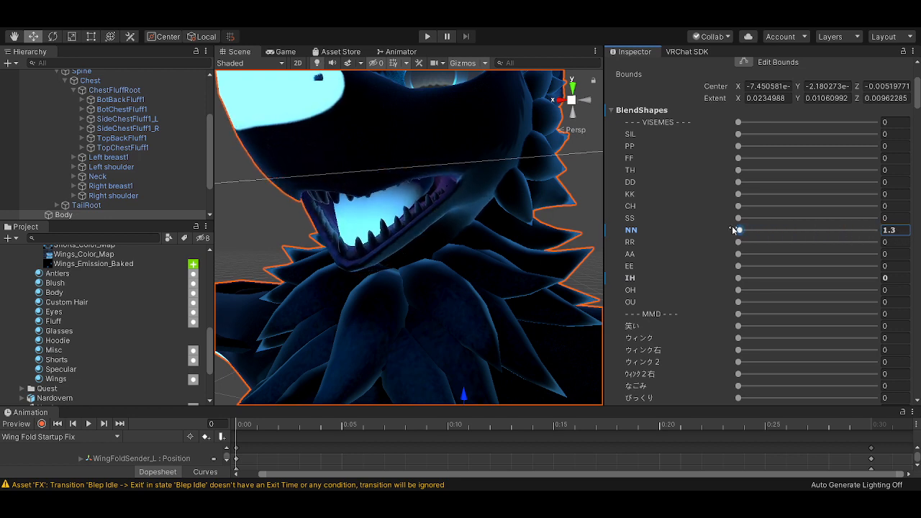
{"action": "left_click_drag", "start_coordinate": [739, 194], "coordinate": [726, 165]}
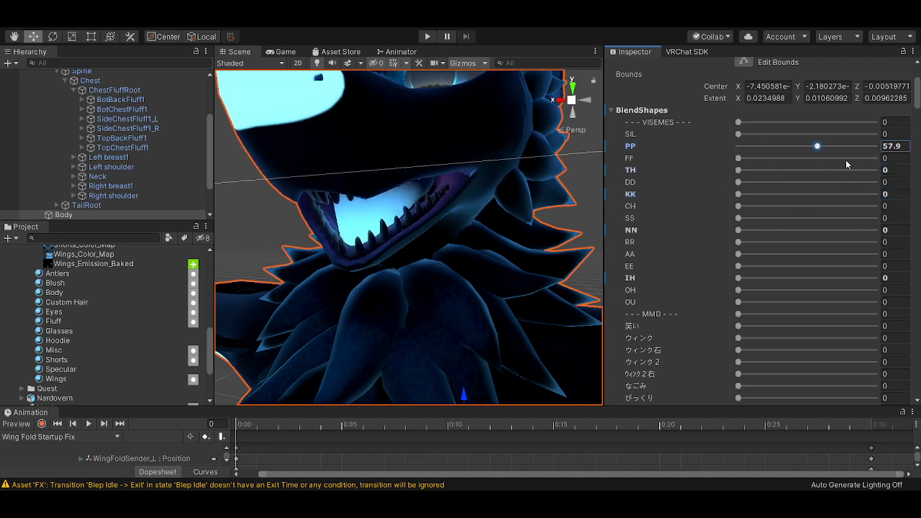
{"action": "left_click_drag", "start_coordinate": [885, 173], "coordinate": [730, 162]}
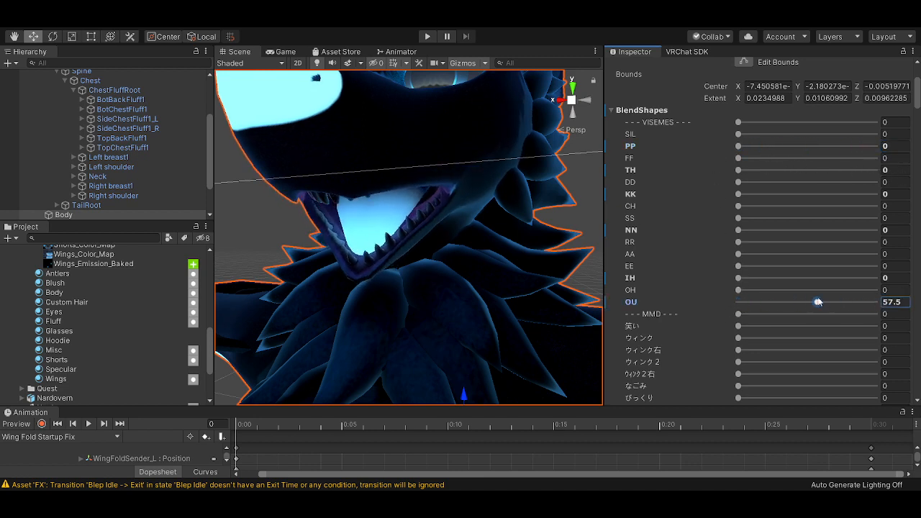
{"action": "left_click_drag", "start_coordinate": [815, 295], "coordinate": [761, 301]}
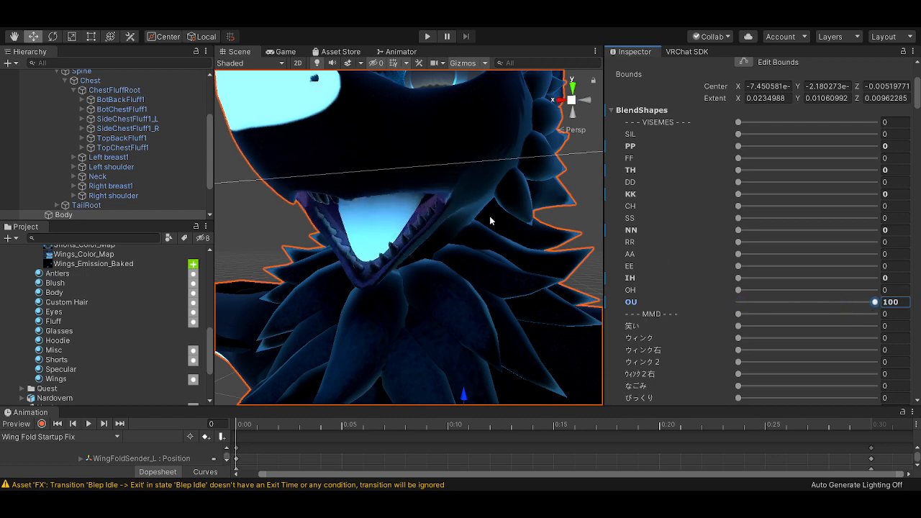
{"action": "right_click_drag", "start_coordinate": [425, 169], "coordinate": [579, 319]}
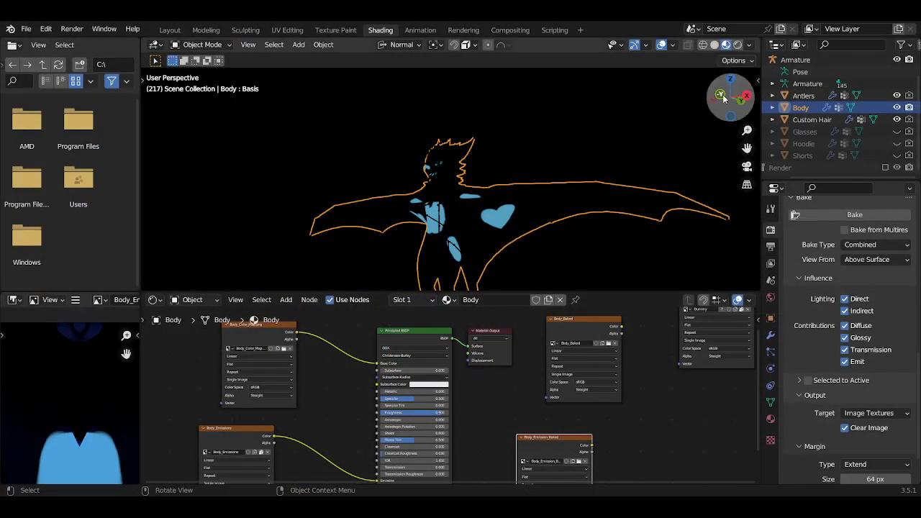
In Blender, turn off Scene World for the viewport shading and show the model from the front in a maximized 3D viewport
{"action": "left_click", "coordinate": [750, 44]}
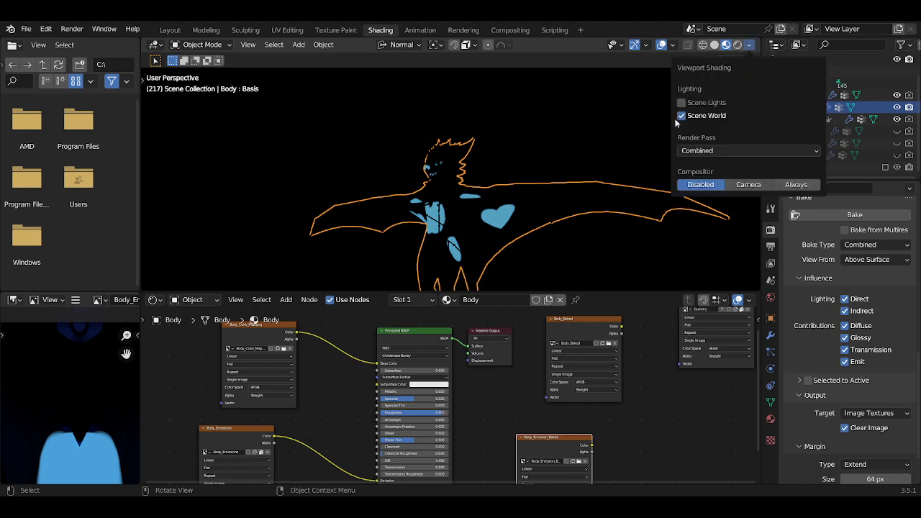
{"action": "left_click", "coordinate": [679, 113]}
{"action": "key", "text": "KP_1"}
{"action": "key", "text": "ctrl+space"}
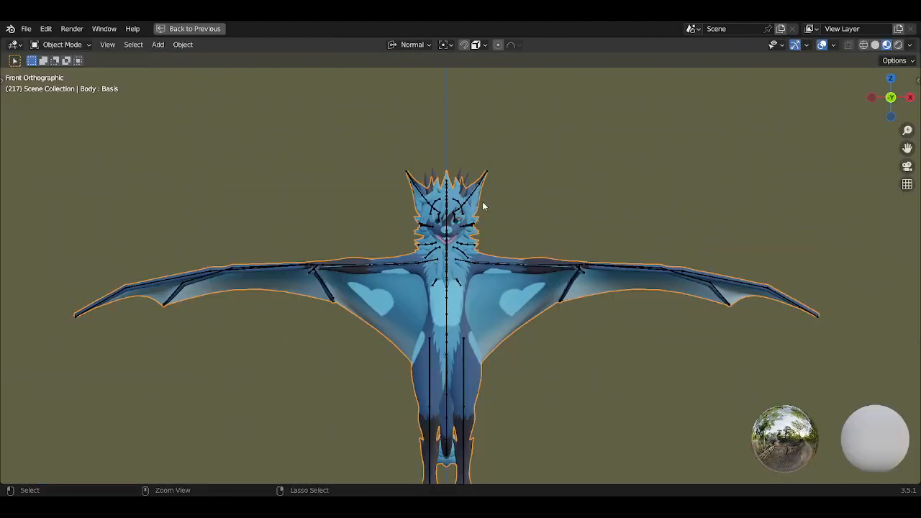
Select the armature, enter Pose Mode and rotate the Left leg bone outward by about 14° to spread both legs
{"action": "scroll", "coordinate": [485, 226], "scroll_direction": "up", "scroll_amount": 2}
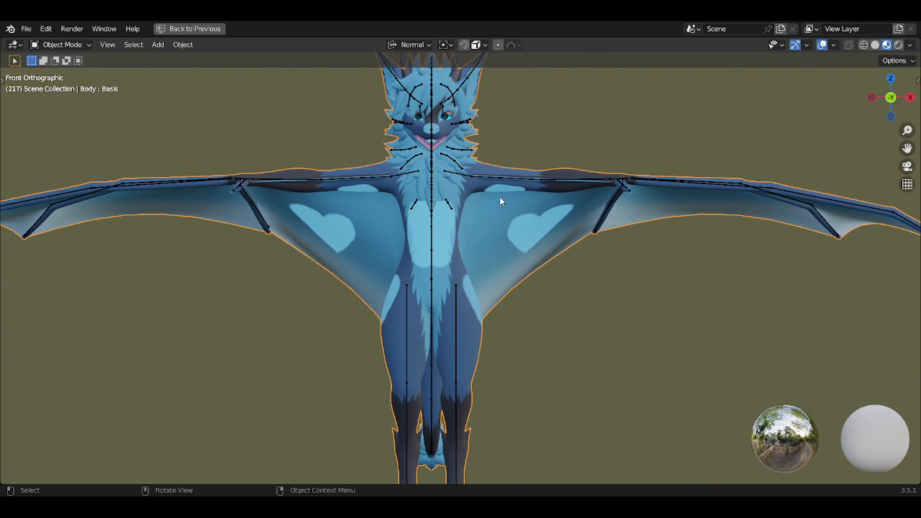
{"action": "left_click", "coordinate": [501, 175]}
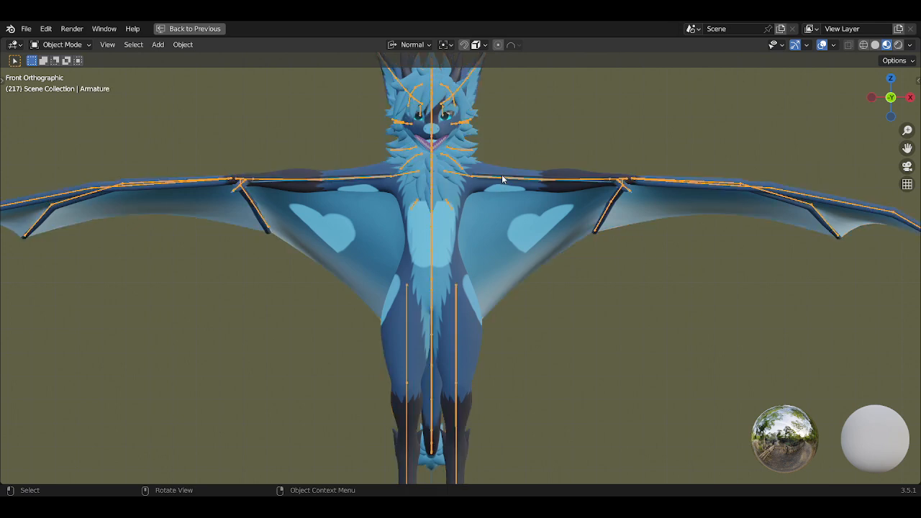
{"action": "scroll", "coordinate": [462, 346], "scroll_direction": "down", "scroll_amount": 2}
{"action": "scroll", "coordinate": [437, 273], "scroll_direction": "up", "scroll_amount": 3}
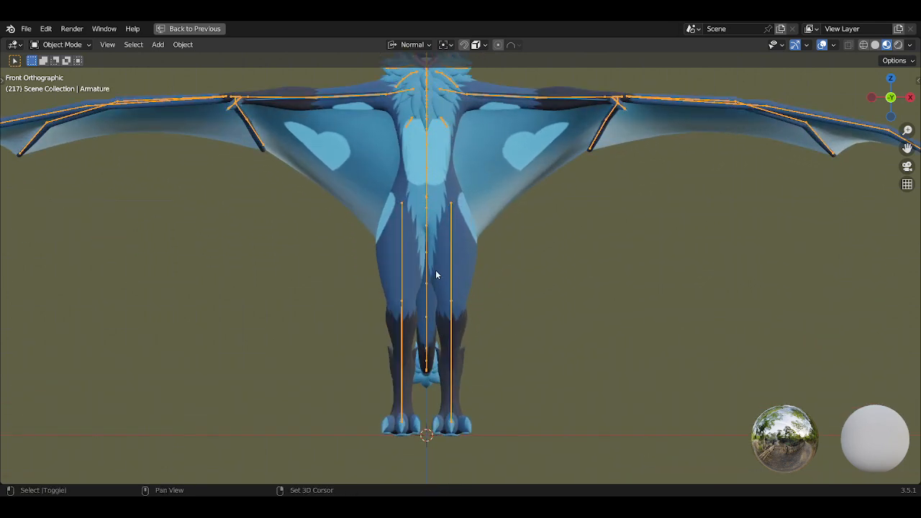
{"action": "key", "text": "ctrl+Tab"}
{"action": "left_click", "coordinate": [459, 281]}
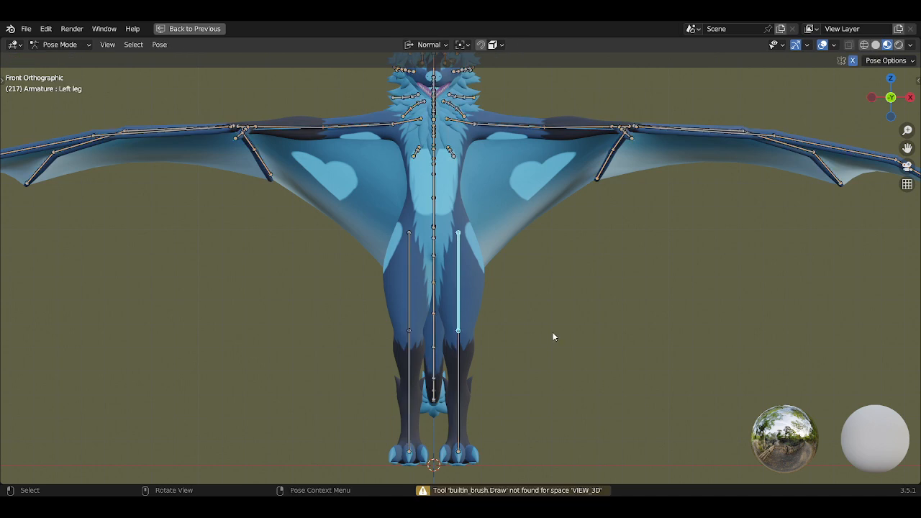
{"action": "key", "text": "r"}
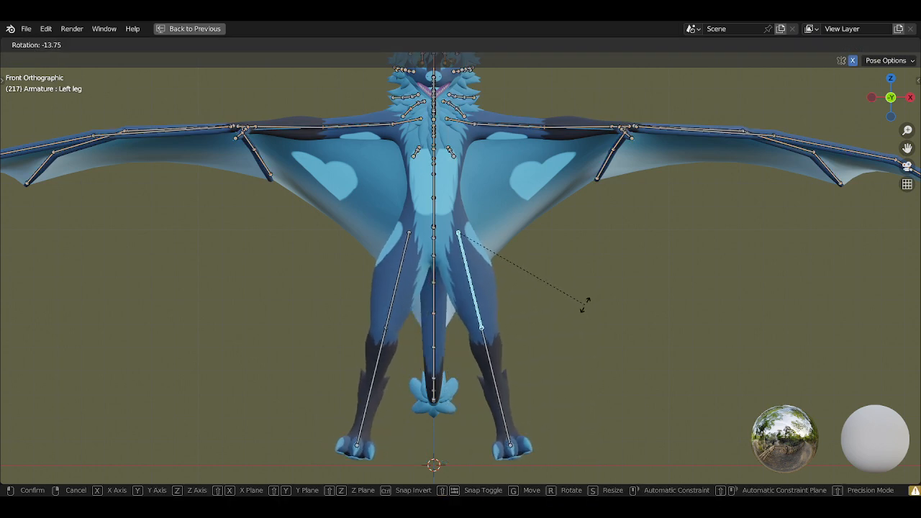
{"action": "left_click", "coordinate": [512, 363]}
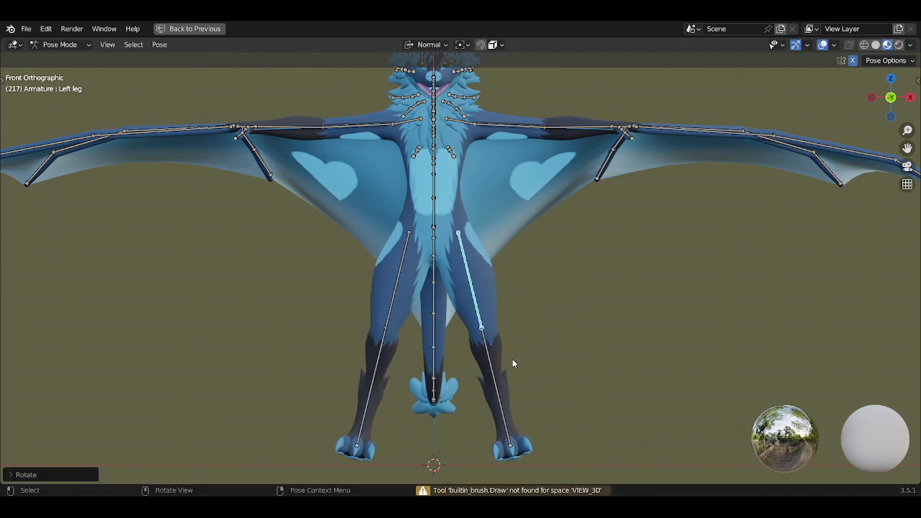
Rotate the Left arm bone freely so the wing membranes face the front, and fine-tune its tilt
{"action": "left_click", "coordinate": [500, 136]}
{"action": "key", "text": "r"}
{"action": "key", "text": "r"}
{"action": "left_click", "coordinate": [504, 117]}
{"action": "key", "text": "r"}
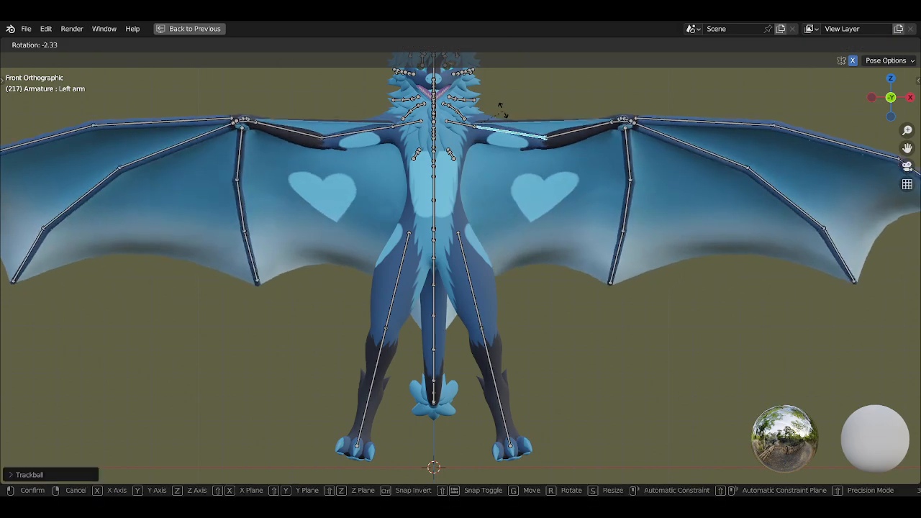
{"action": "left_click", "coordinate": [503, 121]}
Swing both arms forward by rotating the Left arm bone while looking at the model from above
{"action": "middle_click_drag", "start_coordinate": [504, 123], "coordinate": [663, 233]}
{"action": "key", "text": "r"}
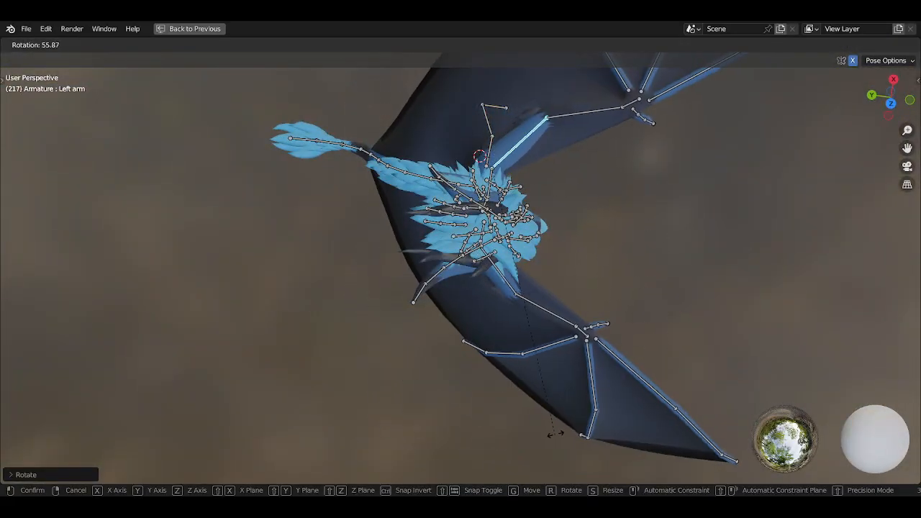
{"action": "left_click", "coordinate": [578, 389]}
Lower the Left arm bone by about 22° in the front view and freely rotate it to turn the wing membranes forward
{"action": "middle_click_drag", "start_coordinate": [577, 389], "coordinate": [551, 209]}
{"action": "key", "text": "KP_1"}
{"action": "middle_click_drag", "start_coordinate": [619, 281], "coordinate": [523, 205], "text": "shift"}
{"action": "key", "text": "r"}
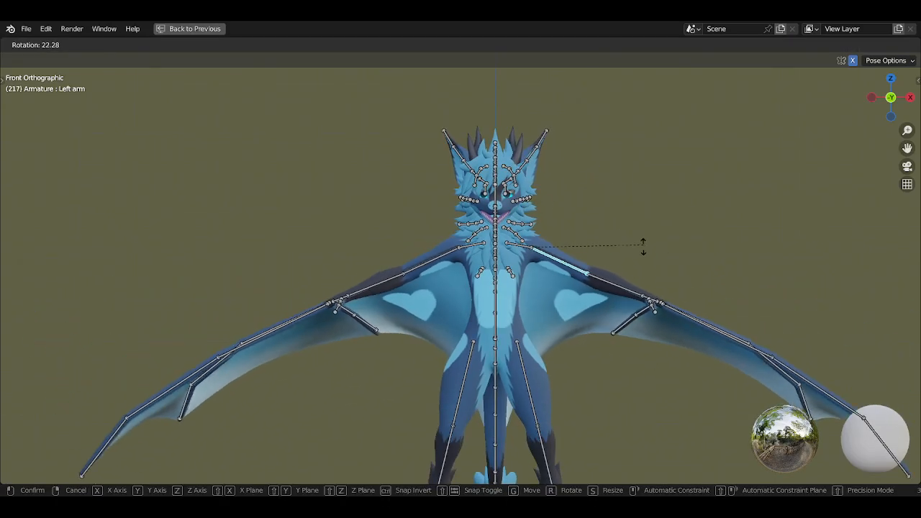
{"action": "left_click", "coordinate": [643, 249]}
{"action": "key", "text": "r"}
{"action": "key", "text": "r"}
{"action": "left_click", "coordinate": [643, 209]}
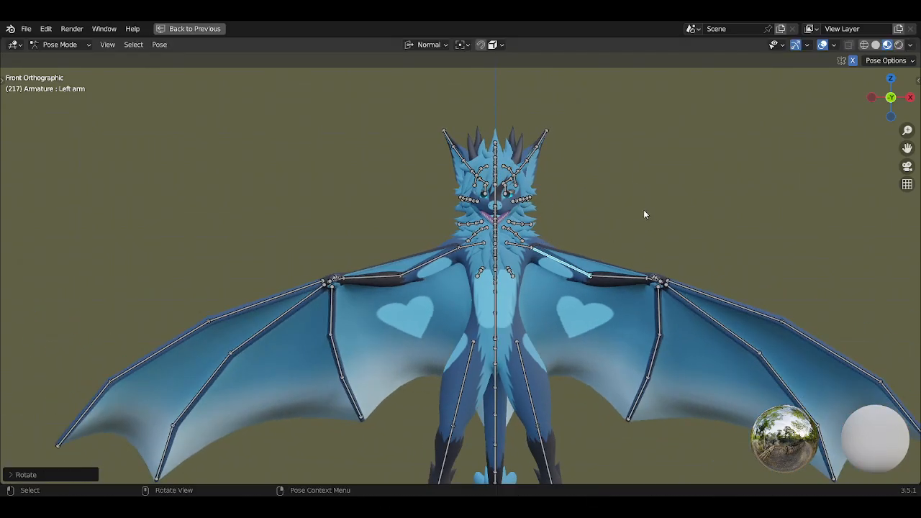
Return to Object Mode, select the Body mesh, restore the full layout and show its Shape Keys in an enlarged list
{"action": "middle_click_drag", "start_coordinate": [644, 209], "coordinate": [472, 258]}
{"action": "scroll", "coordinate": [549, 230], "scroll_direction": "up", "scroll_amount": 2}
{"action": "middle_click_drag", "start_coordinate": [597, 216], "coordinate": [492, 225]}
{"action": "scroll", "coordinate": [512, 230], "scroll_direction": "up", "scroll_amount": 2}
{"action": "key", "text": "ctrl+Tab"}
{"action": "left_click", "coordinate": [448, 153]}
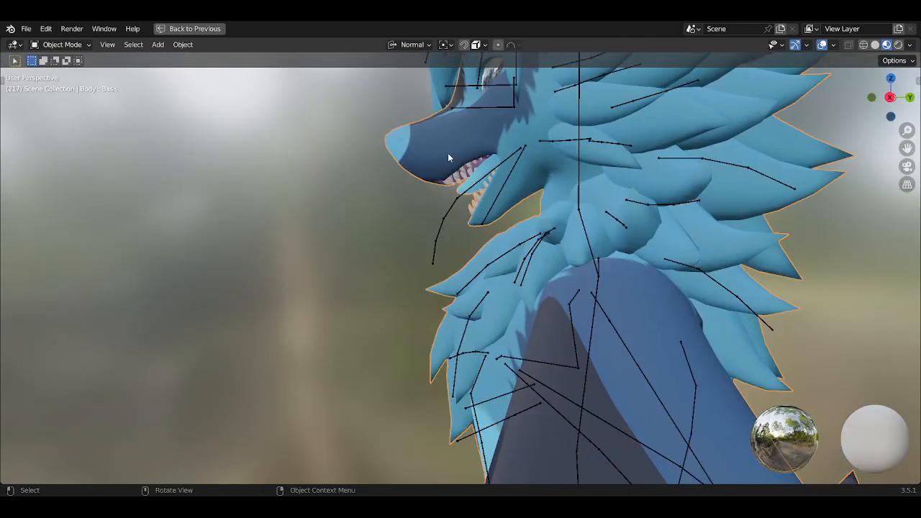
{"action": "key", "text": "ctrl+space"}
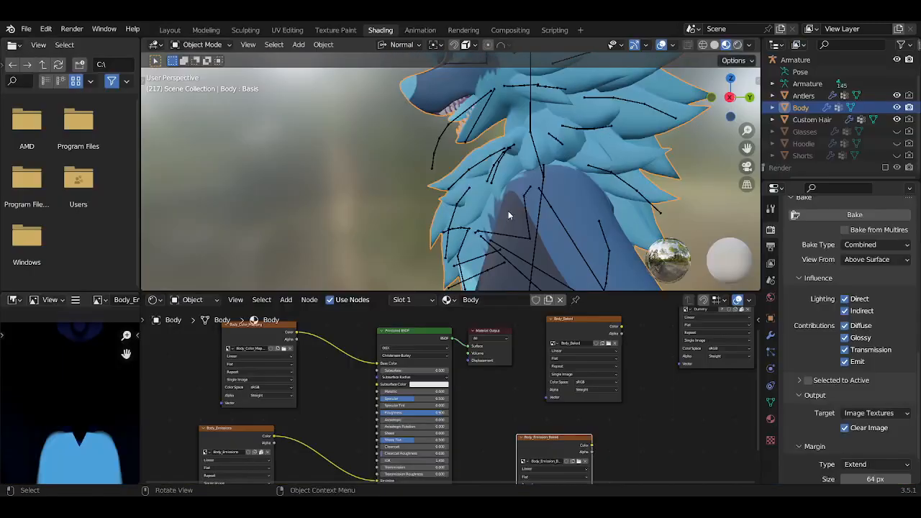
{"action": "left_click", "coordinate": [771, 402]}
{"action": "left_click_drag", "start_coordinate": [849, 303], "coordinate": [849, 386]}
{"action": "scroll", "coordinate": [489, 185], "scroll_direction": "up", "scroll_amount": 4}
{"action": "scroll", "coordinate": [489, 186], "scroll_direction": "up", "scroll_amount": 1}
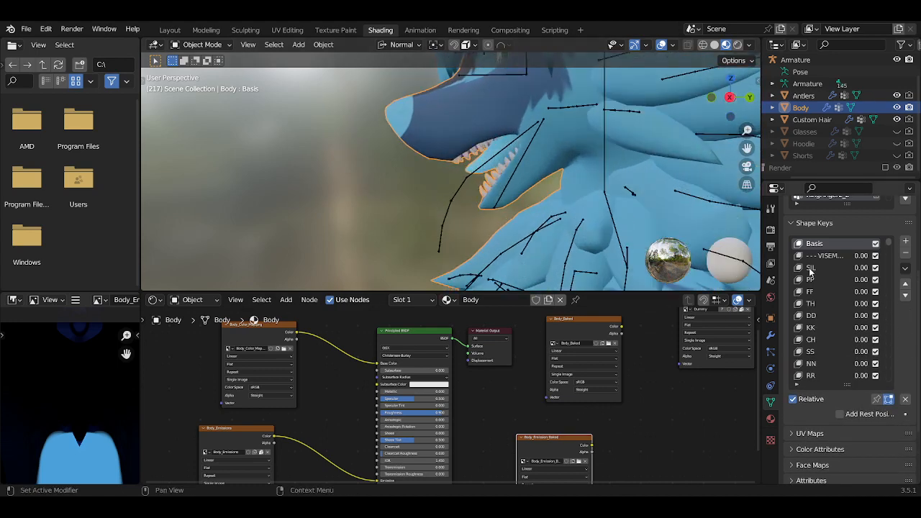
Try out the viseme shape keys, reset FF to 0 and set SS to 1.00 to shape the open mouth
{"action": "left_click", "coordinate": [812, 268]}
{"action": "left_click_drag", "start_coordinate": [866, 288], "coordinate": [853, 329]}
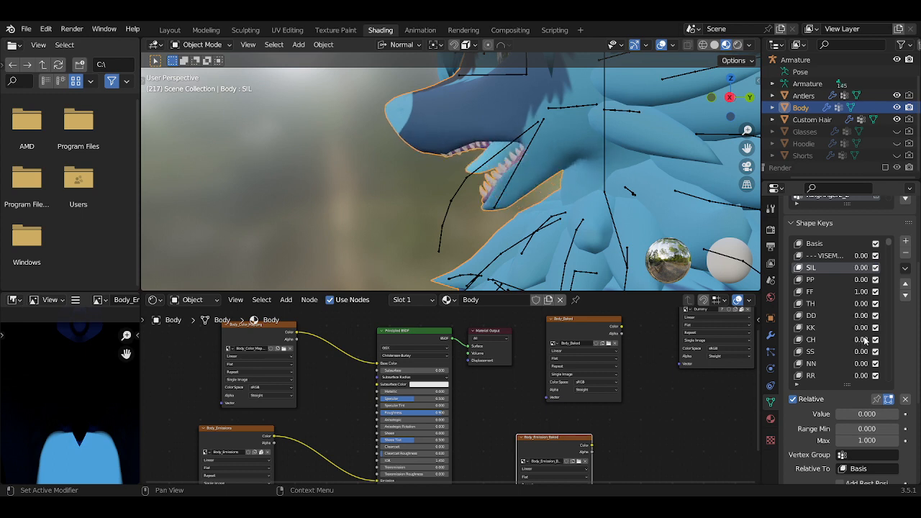
{"action": "left_click_drag", "start_coordinate": [863, 298], "coordinate": [853, 300]}
{"action": "left_click_drag", "start_coordinate": [861, 351], "coordinate": [892, 351]}
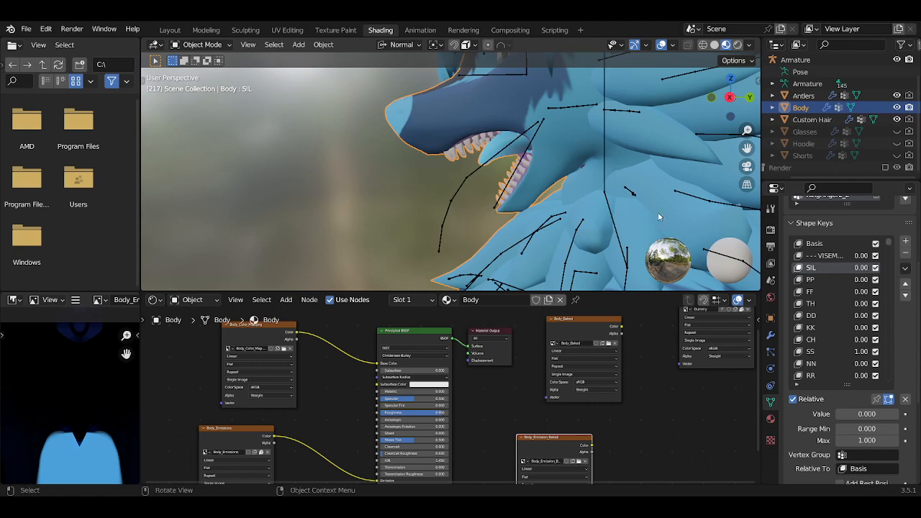
Select the armature in Pose Mode and rotate the Jaw bone to close the mouth slightly
{"action": "left_click", "coordinate": [530, 146]}
{"action": "key", "text": "ctrl+Tab"}
{"action": "left_click", "coordinate": [530, 147]}
{"action": "key", "text": "r"}
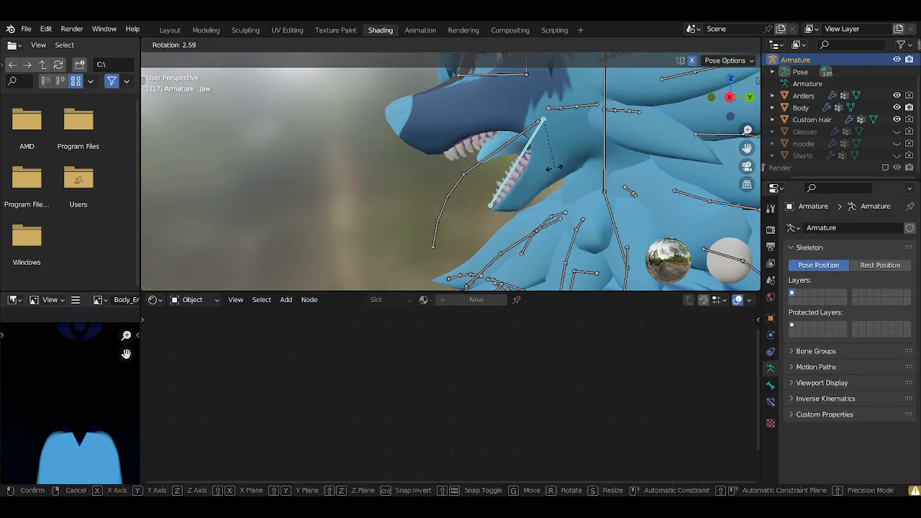
{"action": "left_click", "coordinate": [547, 170]}
Rotate the Tongue1 bone to fit inside the mouth, refining the Jaw bone's rotation along with it
{"action": "key", "text": "r"}
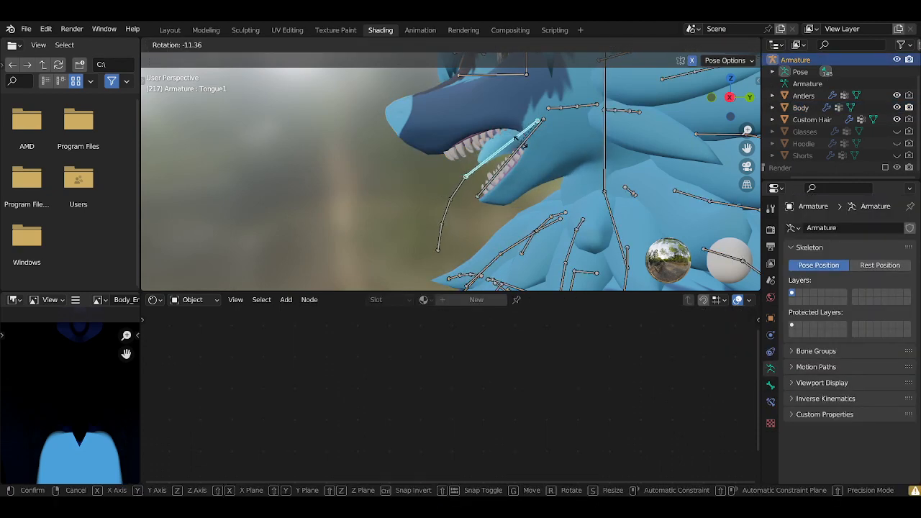
{"action": "left_click", "coordinate": [523, 155]}
{"action": "left_click", "coordinate": [522, 155]}
{"action": "key", "text": "r"}
{"action": "left_click", "coordinate": [525, 164]}
{"action": "key", "text": "r"}
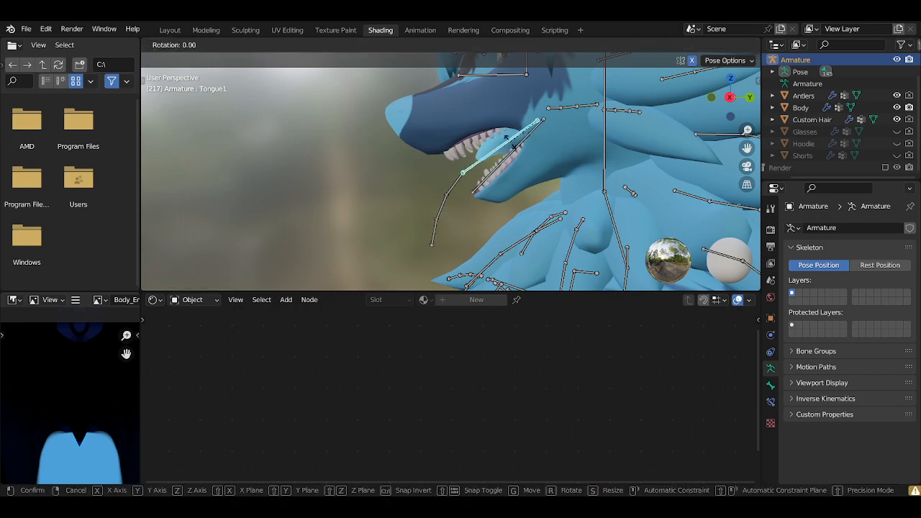
{"action": "left_click", "coordinate": [527, 176]}
{"action": "left_click", "coordinate": [410, 186]}
Return to Object Mode and check the pose of the face and chest from the front in a maximized viewport
{"action": "middle_click_drag", "start_coordinate": [409, 186], "coordinate": [507, 169]}
{"action": "scroll", "coordinate": [507, 169], "scroll_direction": "down", "scroll_amount": 2}
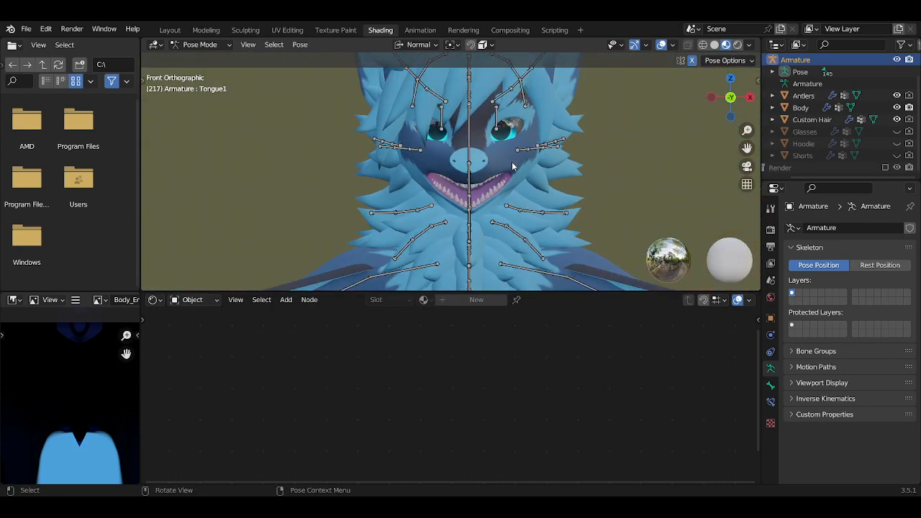
{"action": "scroll", "coordinate": [512, 161], "scroll_direction": "down", "scroll_amount": 4}
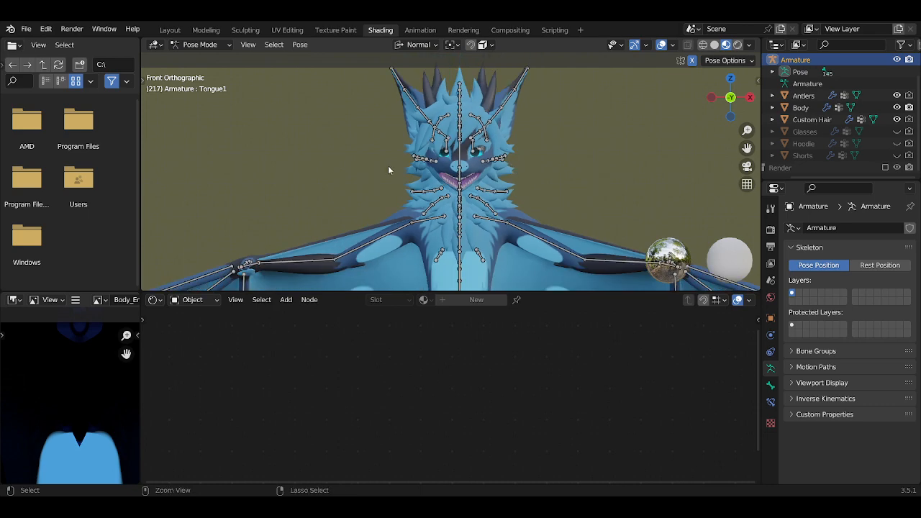
{"action": "key", "text": "ctrl+Tab"}
{"action": "scroll", "coordinate": [431, 171], "scroll_direction": "up", "scroll_amount": 2}
{"action": "key", "text": "ctrl+space"}
{"action": "scroll", "coordinate": [463, 197], "scroll_direction": "up", "scroll_amount": 3}
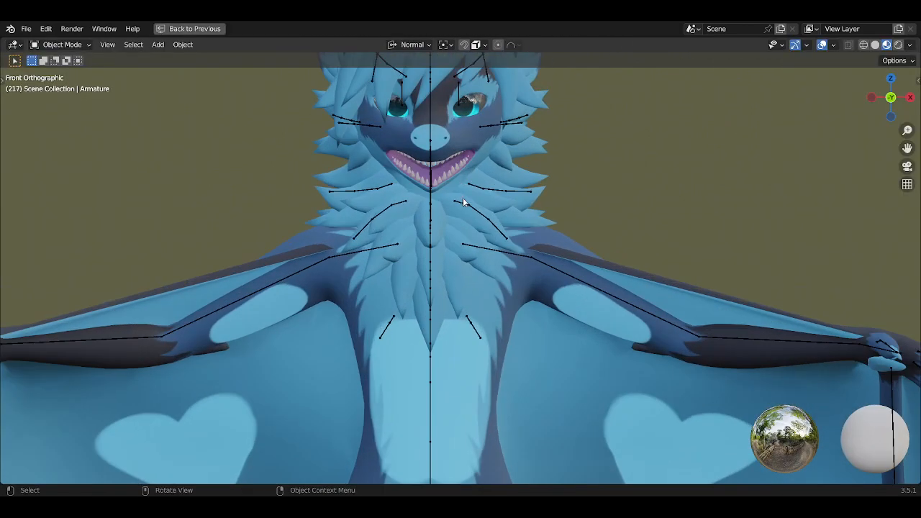
Add a shape key named Baking to the end of the Body mesh's shape key list and set its value to 1.000
{"action": "left_click", "coordinate": [434, 230]}
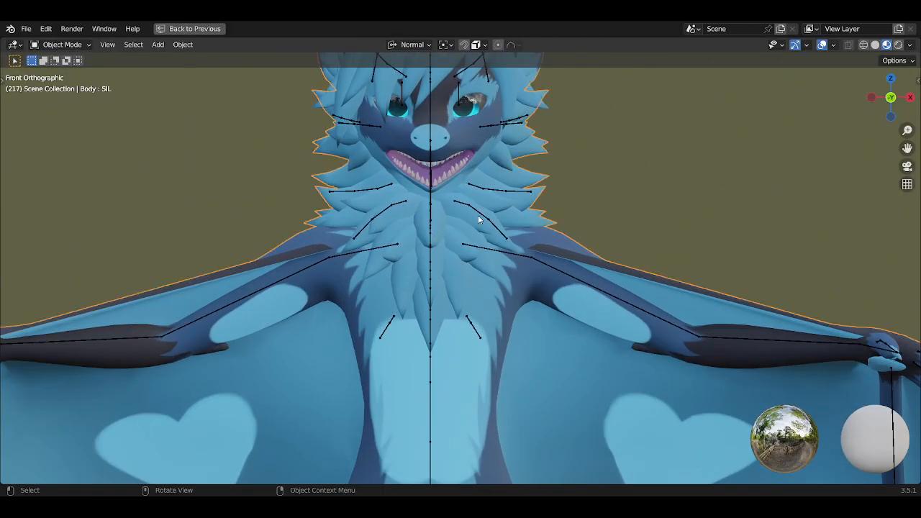
{"action": "key", "text": "ctrl+space"}
{"action": "scroll", "coordinate": [900, 386], "scroll_direction": "down", "scroll_amount": 4}
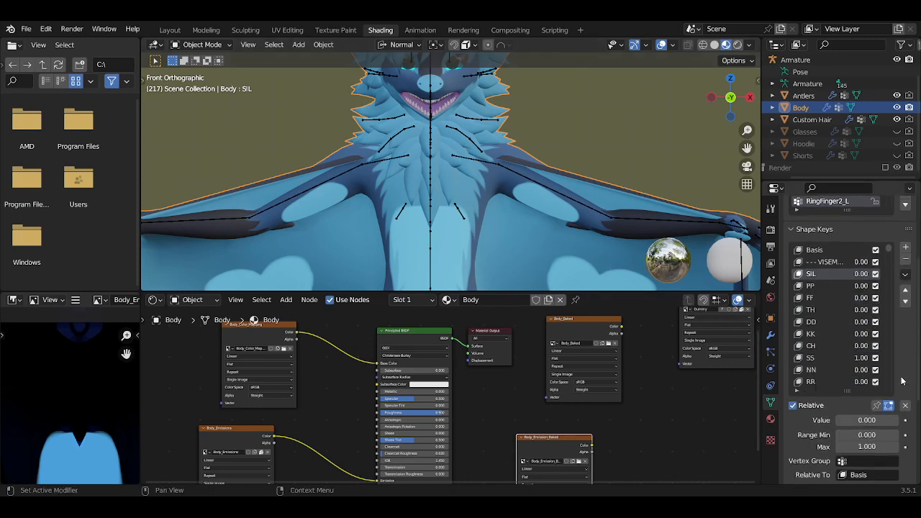
{"action": "scroll", "coordinate": [898, 249], "scroll_direction": "down", "scroll_amount": 15}
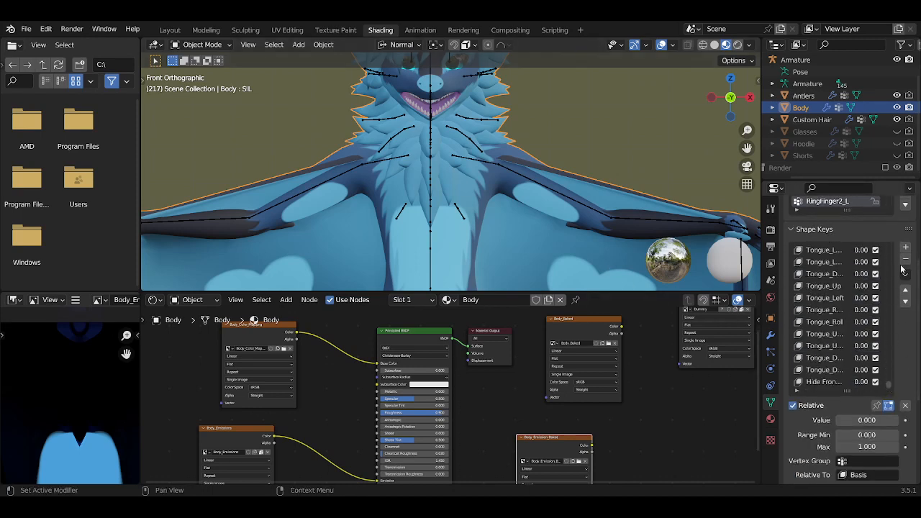
{"action": "left_click", "coordinate": [905, 249]}
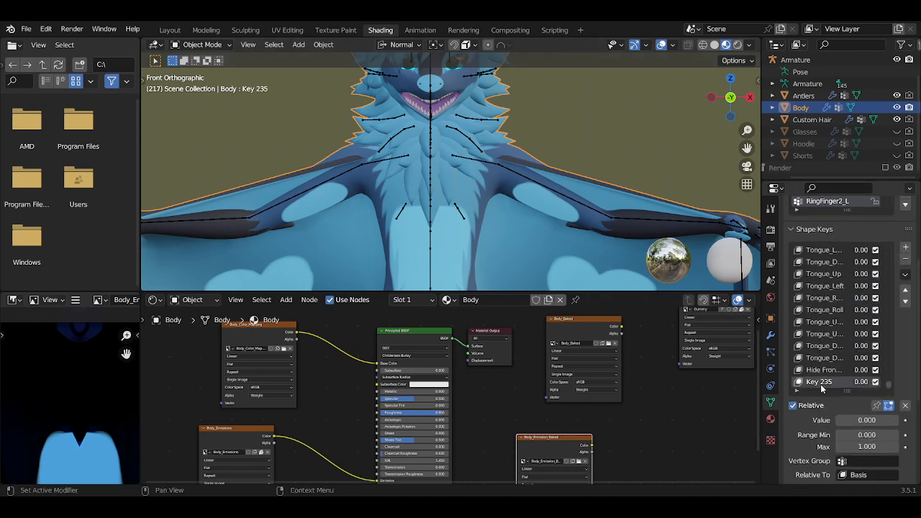
{"action": "key", "text": "F2"}
{"action": "key", "text": "Escape"}
{"action": "type", "text": "Baking"}
{"action": "left_click_drag", "start_coordinate": [859, 383], "coordinate": [889, 383]}
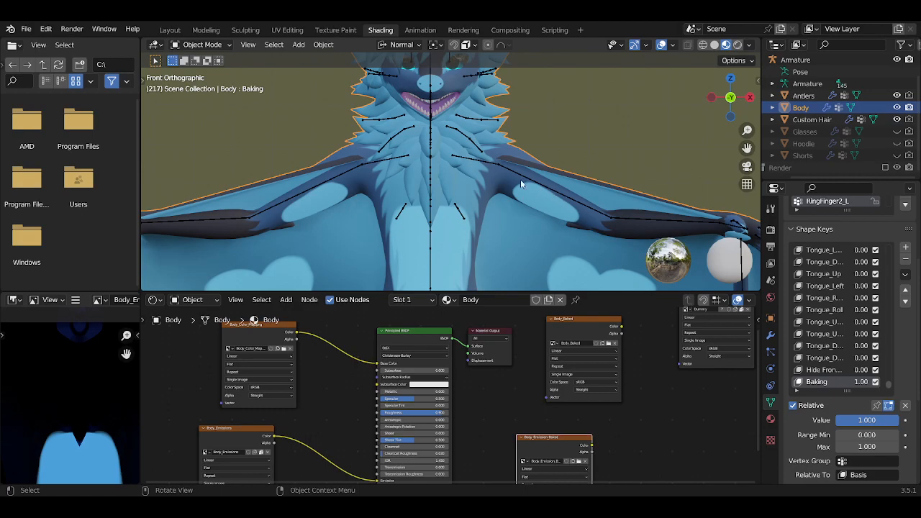
Enter Edit Mode on the Baking shape key and select the linked fur tufts across the chest and collar
{"action": "key", "text": "Tab"}
{"action": "middle_click_drag", "start_coordinate": [520, 184], "coordinate": [518, 223]}
{"action": "key", "text": "ctrl+space"}
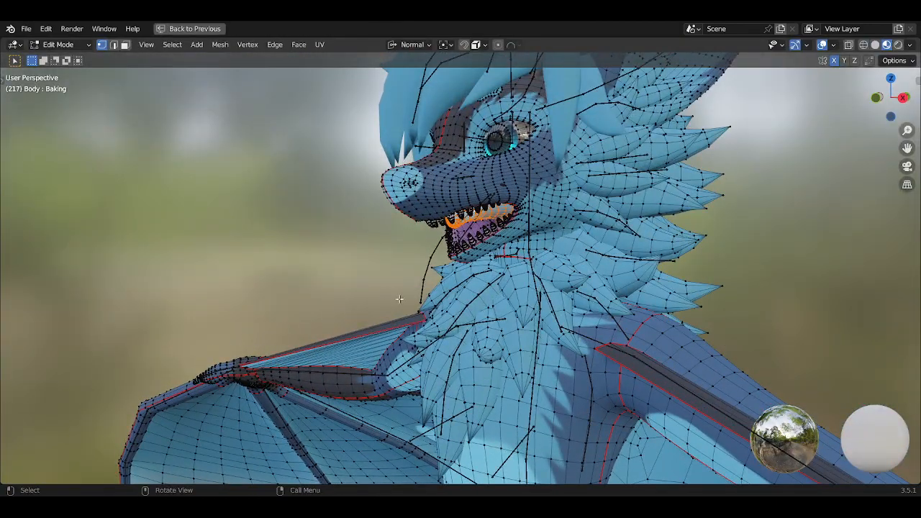
{"action": "middle_click_drag", "start_coordinate": [400, 300], "coordinate": [413, 287]}
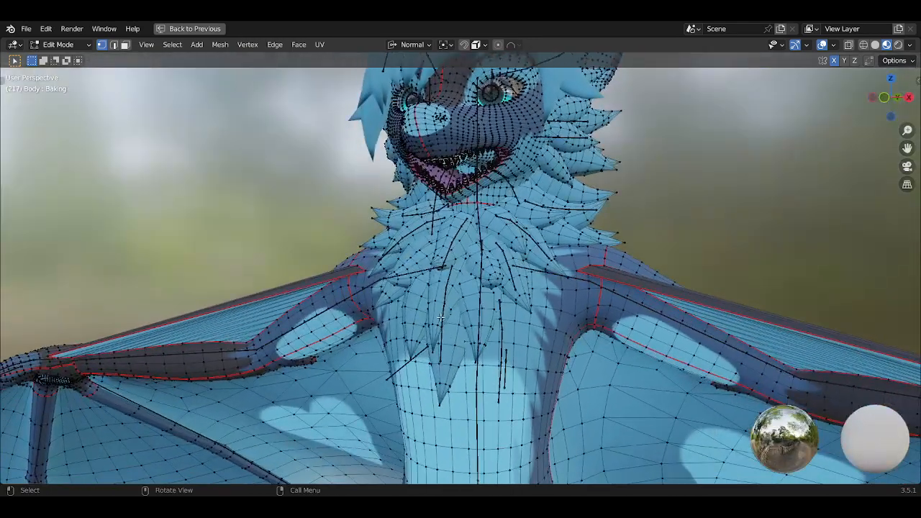
{"action": "key", "text": "l"}
{"action": "key", "text": "l"}
{"action": "key", "text": "l"}
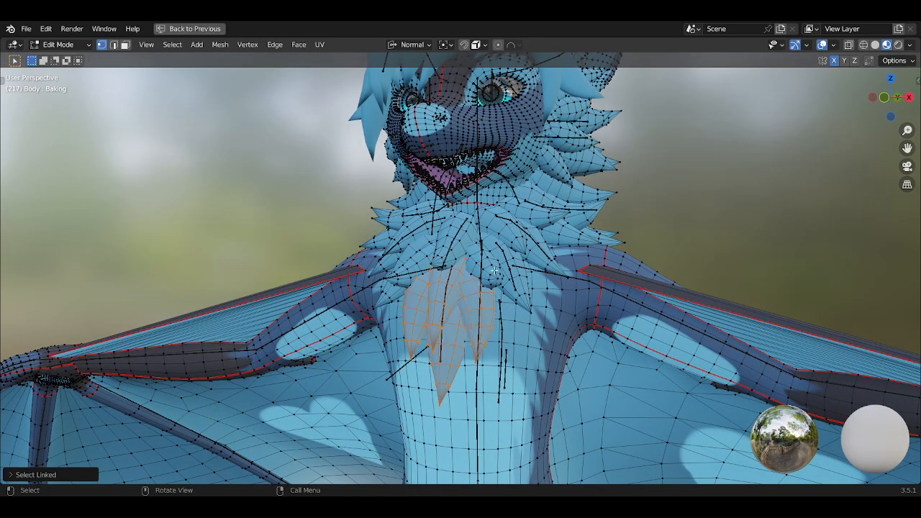
{"action": "key", "text": "l"}
{"action": "middle_click_drag", "start_coordinate": [433, 266], "coordinate": [517, 272]}
{"action": "key", "text": "l"}
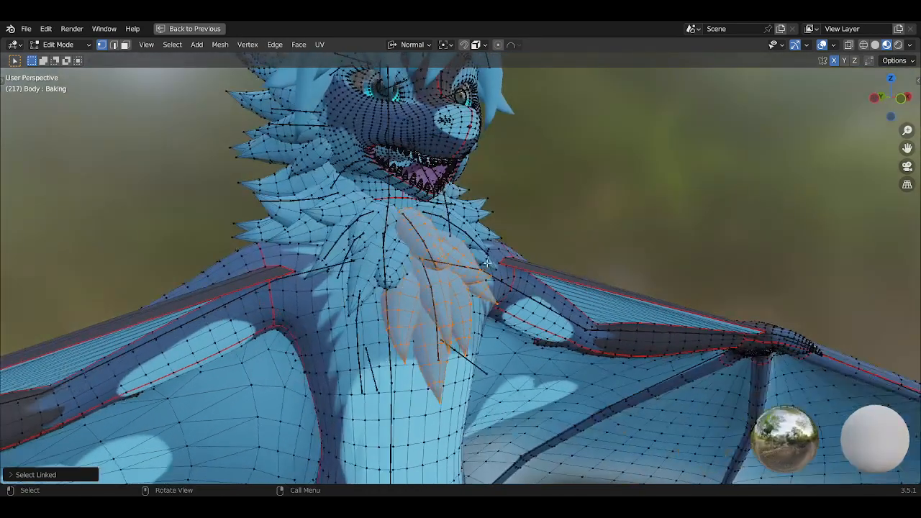
{"action": "key", "text": "l"}
{"action": "key", "text": "l"}
{"action": "key", "text": "l"}
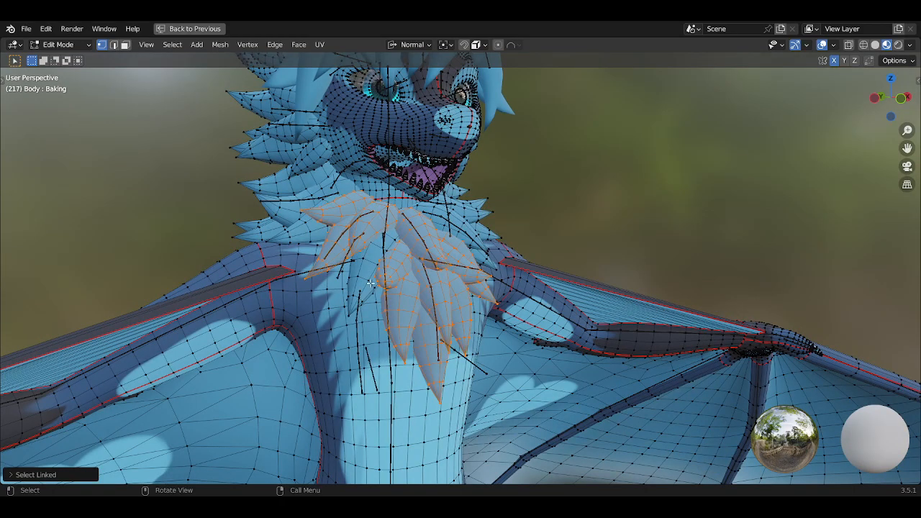
{"action": "key", "text": "l"}
{"action": "middle_click_drag", "start_coordinate": [387, 248], "coordinate": [447, 243]}
{"action": "key", "text": "l"}
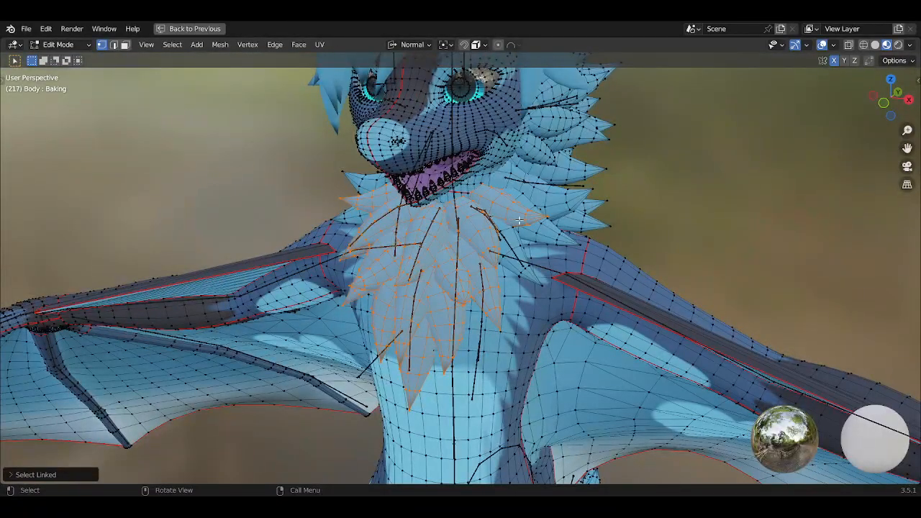
Add the linked fur tufts above the left shoulder and along the left side of the neck to the selection
{"action": "middle_click_drag", "start_coordinate": [531, 225], "coordinate": [604, 216]}
{"action": "key", "text": "l"}
{"action": "key", "text": "l"}
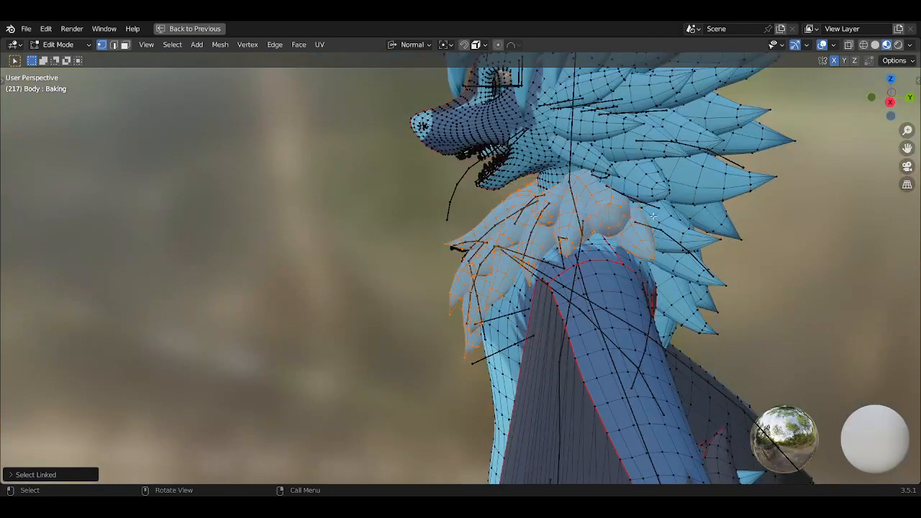
{"action": "key", "text": "l"}
{"action": "key", "text": "l"}
{"action": "middle_click_drag", "start_coordinate": [680, 252], "coordinate": [702, 317]}
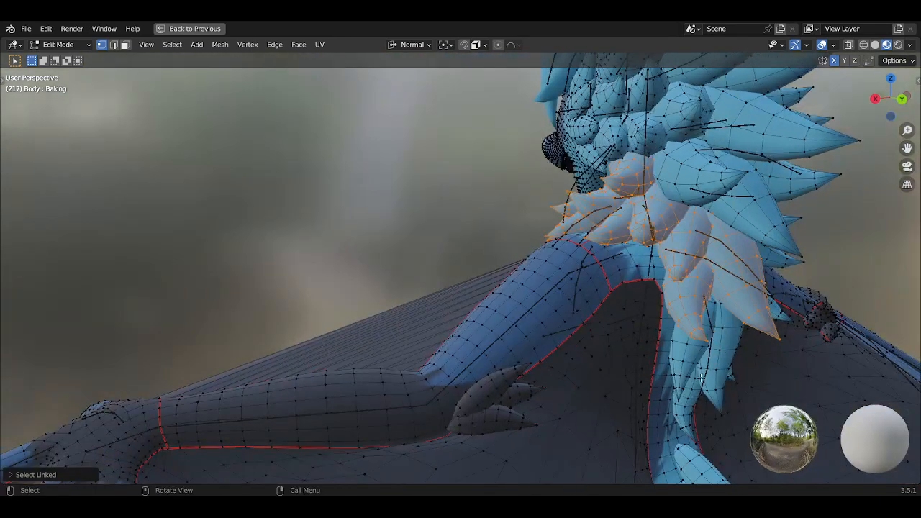
Extend the linked selection to the fur tufts on the back of the neck and the left cheek
{"action": "key", "text": "l"}
{"action": "key", "text": "l"}
{"action": "key", "text": "l"}
{"action": "middle_click_drag", "start_coordinate": [669, 165], "coordinate": [565, 193]}
{"action": "key", "text": "l"}
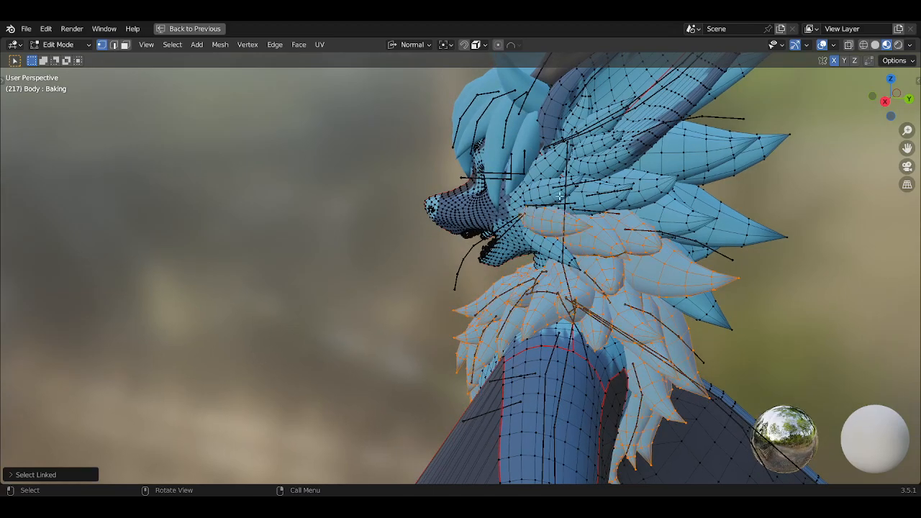
{"action": "key", "text": "l"}
{"action": "key", "text": "l"}
{"action": "key", "text": "l"}
{"action": "key", "text": "l"}
{"action": "key", "text": "l"}
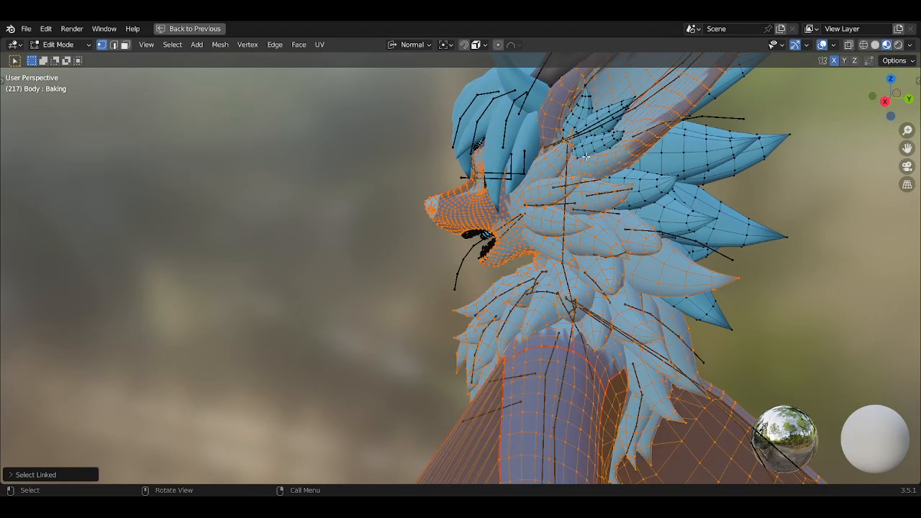
{"action": "key", "text": "Tab"}
{"action": "left_click", "coordinate": [494, 125]}
{"action": "key", "text": "alt+a"}
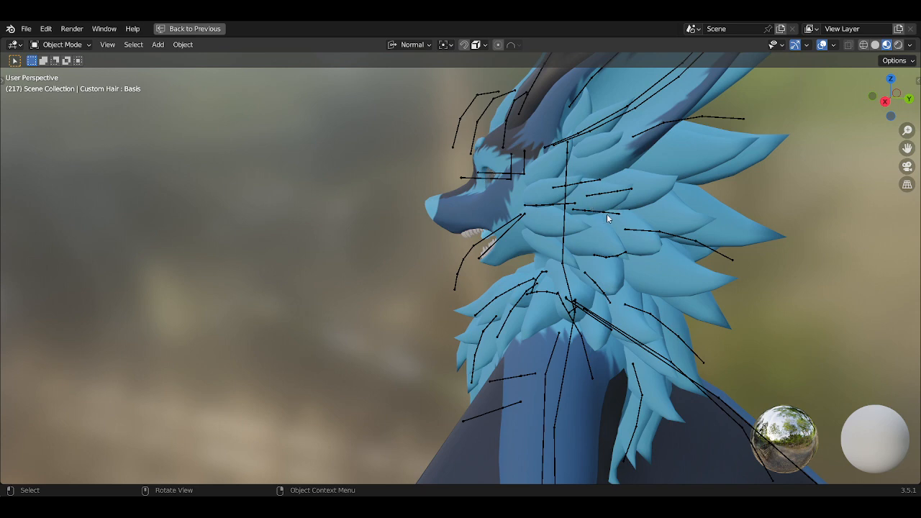
{"action": "middle_click_drag", "start_coordinate": [608, 218], "coordinate": [577, 212], "text": "shift"}
{"action": "scroll", "coordinate": [576, 206], "scroll_direction": "down", "scroll_amount": 1}
{"action": "left_click", "coordinate": [538, 213]}
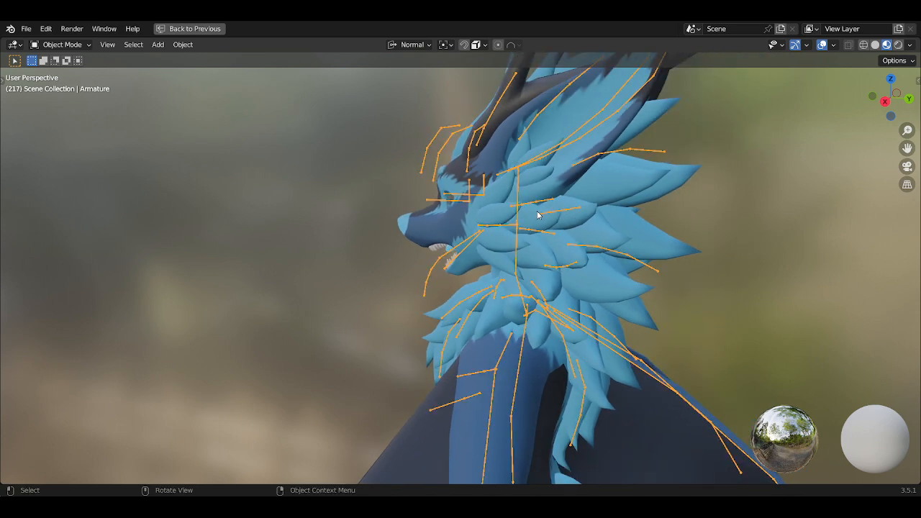
{"action": "left_click", "coordinate": [500, 219]}
{"action": "key", "text": "Tab"}
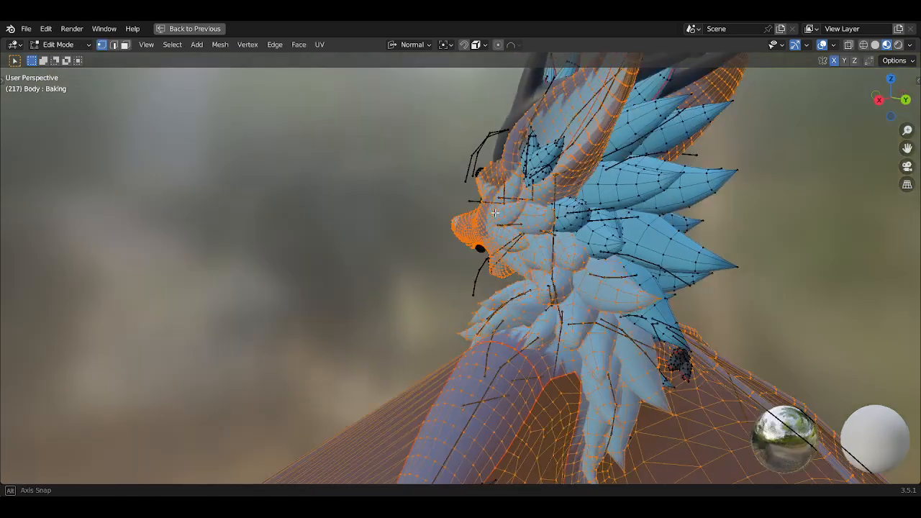
Add the fur tufts behind the left ear and down the nape to the selection, and deselect the main body skin
{"action": "key", "text": "l"}
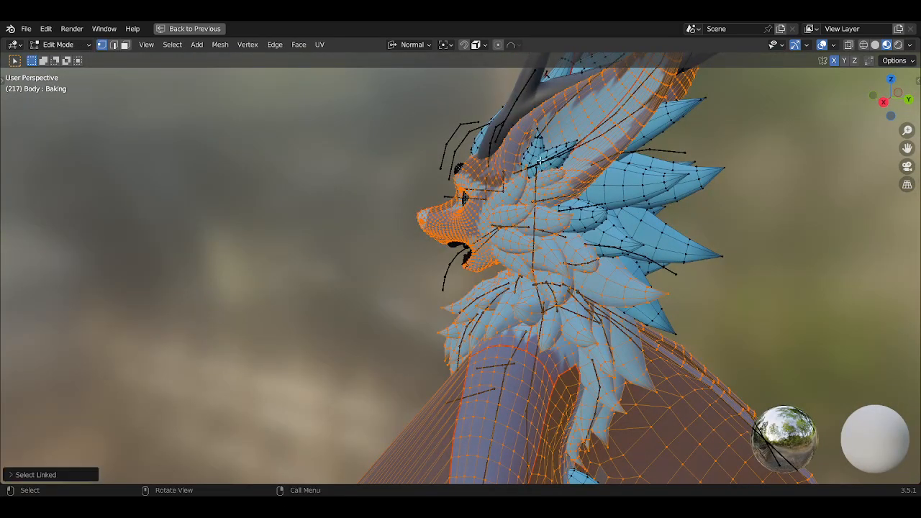
{"action": "middle_click_drag", "start_coordinate": [591, 211], "coordinate": [713, 166]}
{"action": "key", "text": "l"}
{"action": "key", "text": "l"}
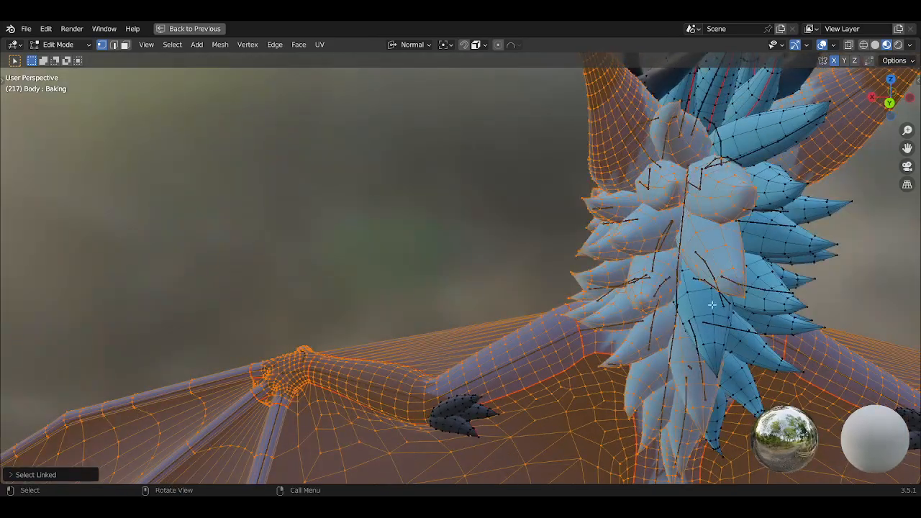
{"action": "key", "text": "l"}
{"action": "middle_click_drag", "start_coordinate": [734, 270], "coordinate": [689, 320]}
{"action": "key", "text": "shift+l"}
Add the linked fur tufts on the right cheek and the right side of the neck to the selection
{"action": "scroll", "coordinate": [689, 320], "scroll_direction": "down", "scroll_amount": 3}
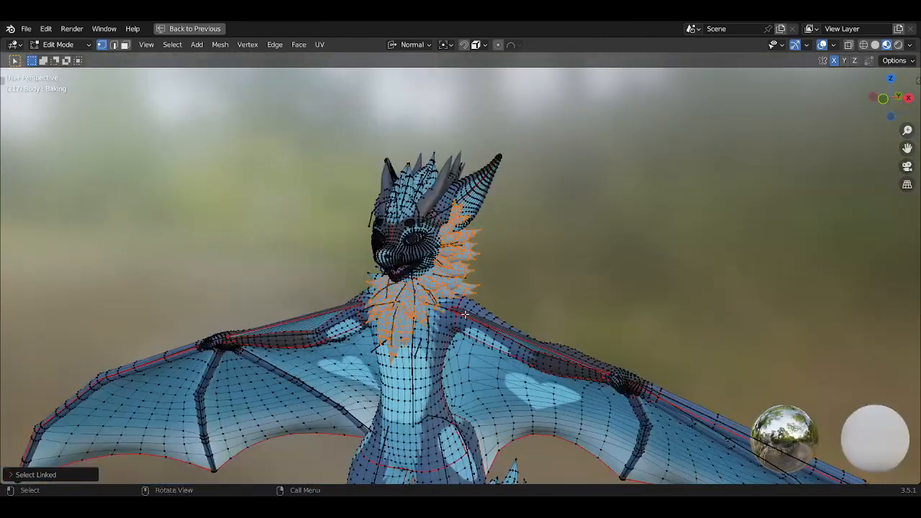
{"action": "middle_click_drag", "start_coordinate": [465, 315], "coordinate": [520, 303]}
{"action": "scroll", "coordinate": [479, 310], "scroll_direction": "up", "scroll_amount": 3}
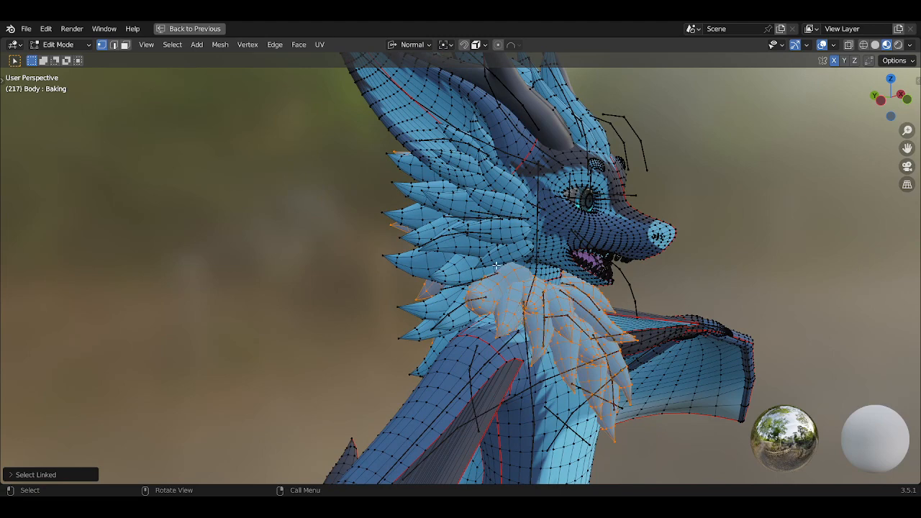
{"action": "key", "text": "l"}
{"action": "key", "text": "l"}
{"action": "key", "text": "l"}
{"action": "key", "text": "l"}
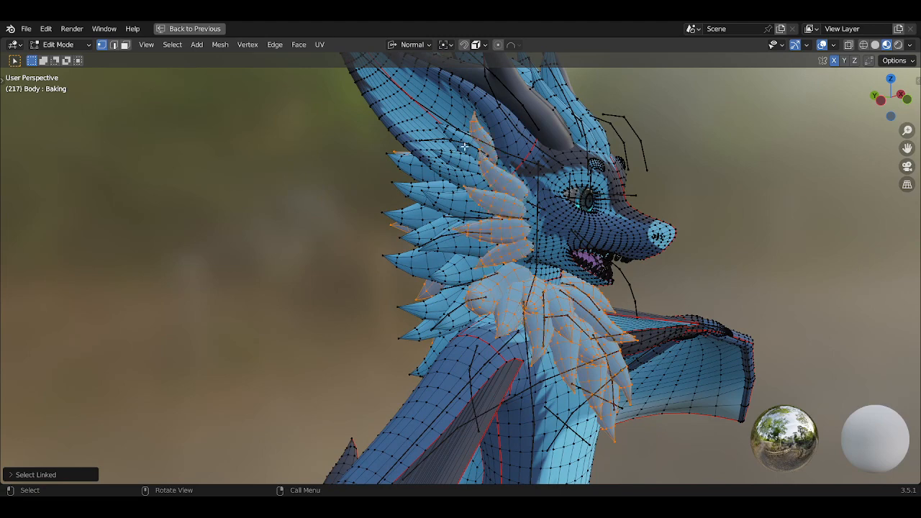
{"action": "key", "text": "l"}
{"action": "key", "text": "l"}
{"action": "key", "text": "l"}
{"action": "key", "text": "l"}
Add the remaining fur tufts on the right side and back of the head and neck to the selection
{"action": "middle_click_drag", "start_coordinate": [454, 324], "coordinate": [536, 333]}
{"action": "key", "text": "l"}
{"action": "key", "text": "l"}
{"action": "key", "text": "l"}
{"action": "key", "text": "l"}
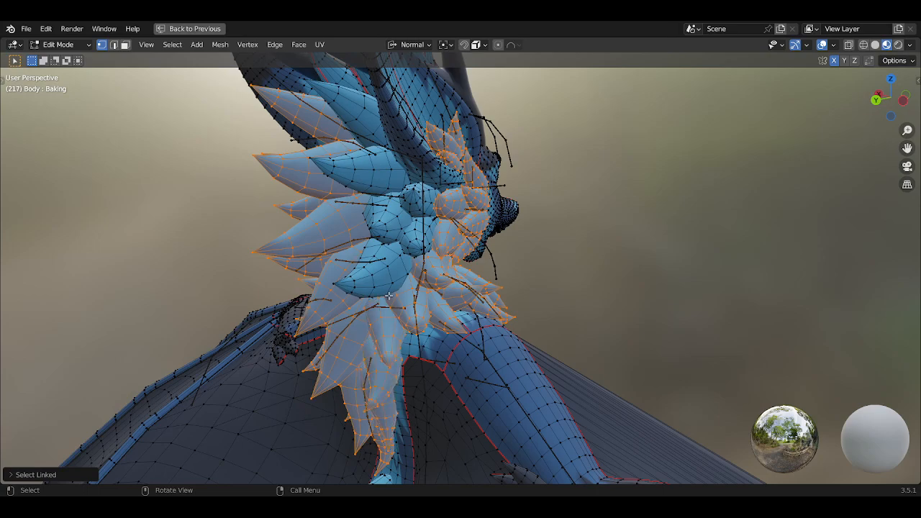
{"action": "key", "text": "l"}
{"action": "key", "text": "l"}
{"action": "key", "text": "l"}
{"action": "key", "text": "l"}
{"action": "middle_click_drag", "start_coordinate": [357, 120], "coordinate": [514, 235]}
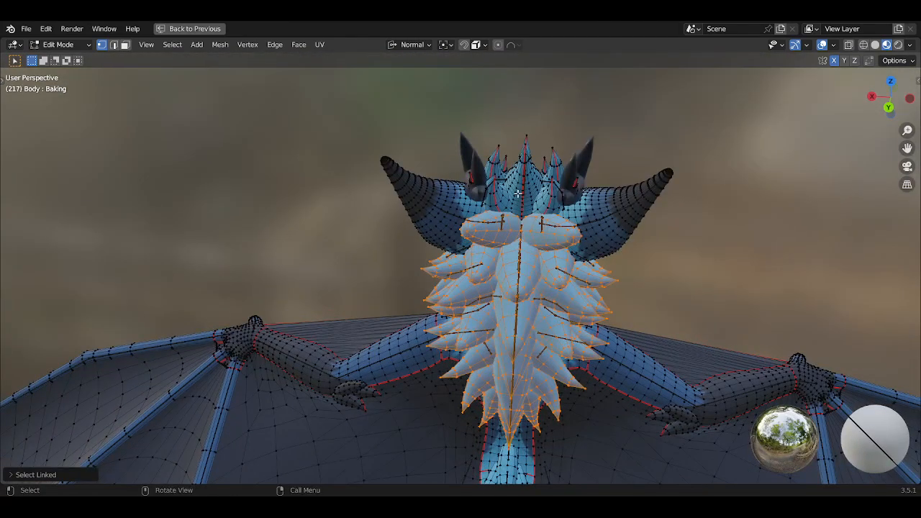
Add the hair tufts on top of the head to the selection, and check the antler and ear bases up close
{"action": "key", "text": "l"}
{"action": "middle_click_drag", "start_coordinate": [538, 197], "coordinate": [500, 237]}
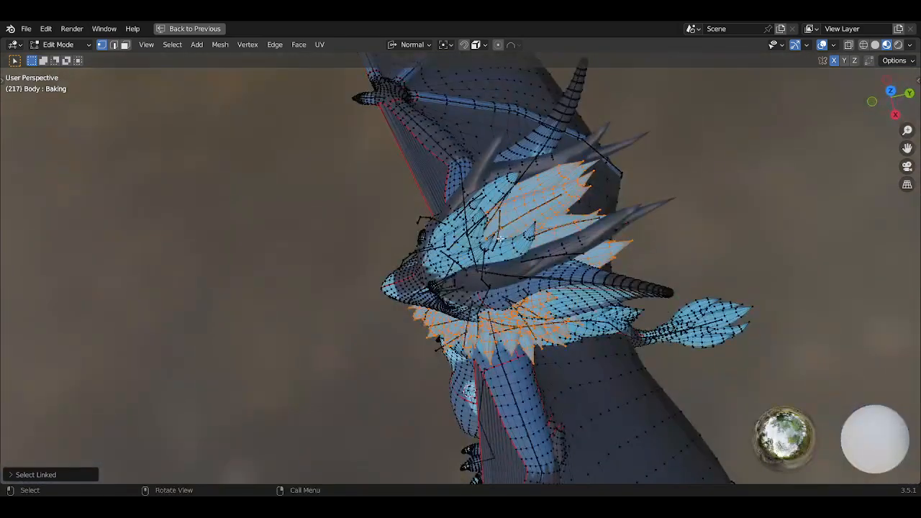
{"action": "key", "text": "l"}
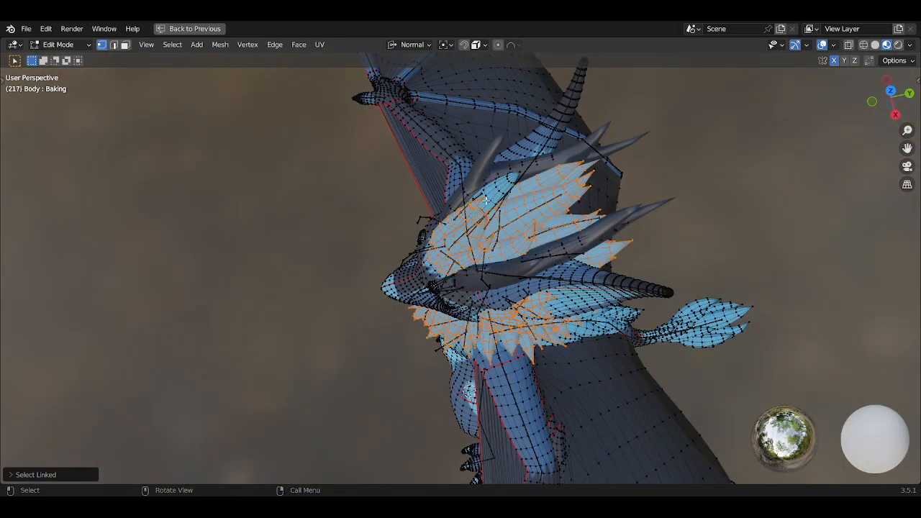
{"action": "middle_click_drag", "start_coordinate": [502, 189], "coordinate": [493, 207]}
{"action": "middle_click_drag", "start_coordinate": [579, 153], "coordinate": [512, 294]}
{"action": "scroll", "coordinate": [570, 246], "scroll_direction": "up", "scroll_amount": 5}
{"action": "scroll", "coordinate": [570, 246], "scroll_direction": "up", "scroll_amount": 3}
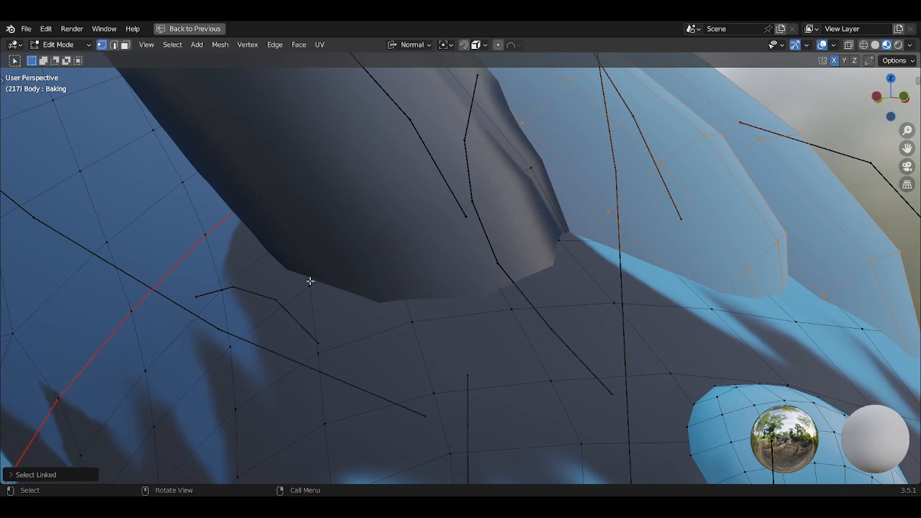
{"action": "middle_click_drag", "start_coordinate": [335, 280], "coordinate": [598, 293]}
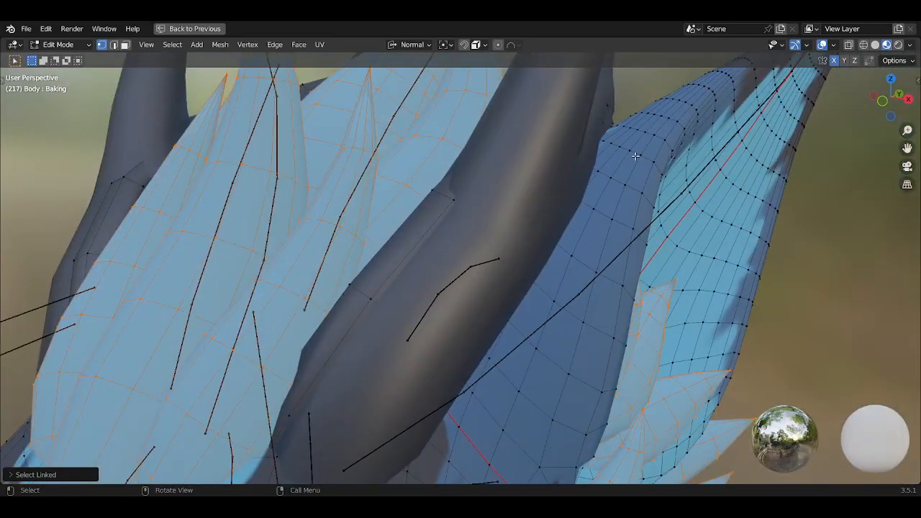
{"action": "middle_click_drag", "start_coordinate": [636, 156], "coordinate": [574, 263]}
{"action": "scroll", "coordinate": [542, 248], "scroll_direction": "down", "scroll_amount": 3}
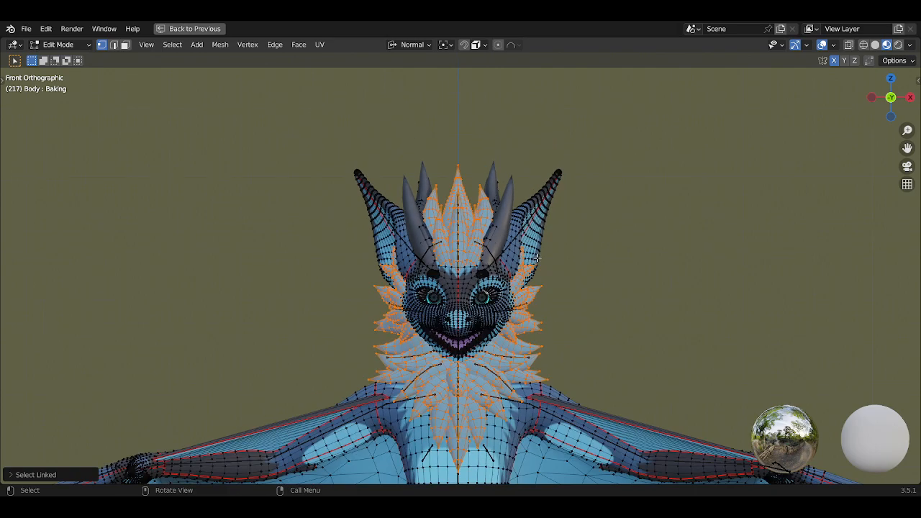
Switch the armature to Pose Mode and rotate the Left EarRoot bone as seen from above, swinging the ears toward the antlers
{"action": "key", "text": "Tab"}
{"action": "left_click", "coordinate": [507, 251]}
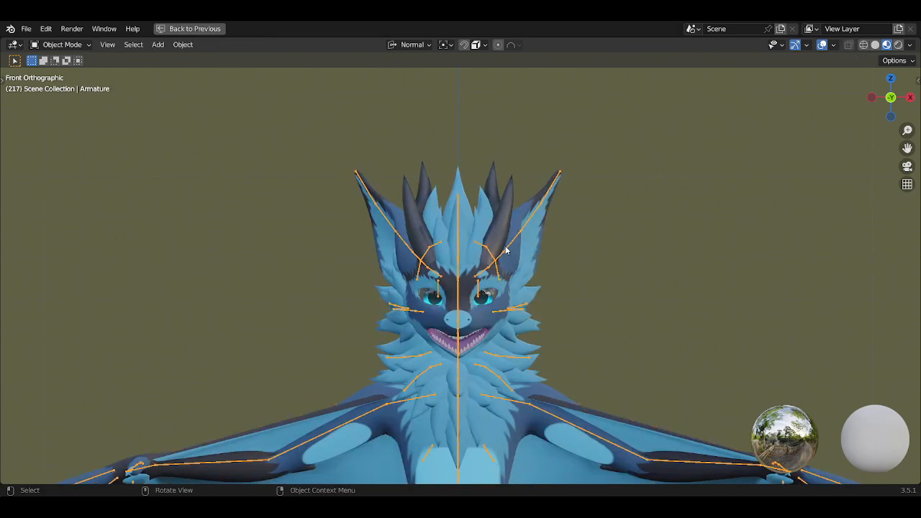
{"action": "key", "text": "ctrl+Tab"}
{"action": "middle_click_drag", "start_coordinate": [518, 251], "coordinate": [554, 302]}
{"action": "key", "text": "r"}
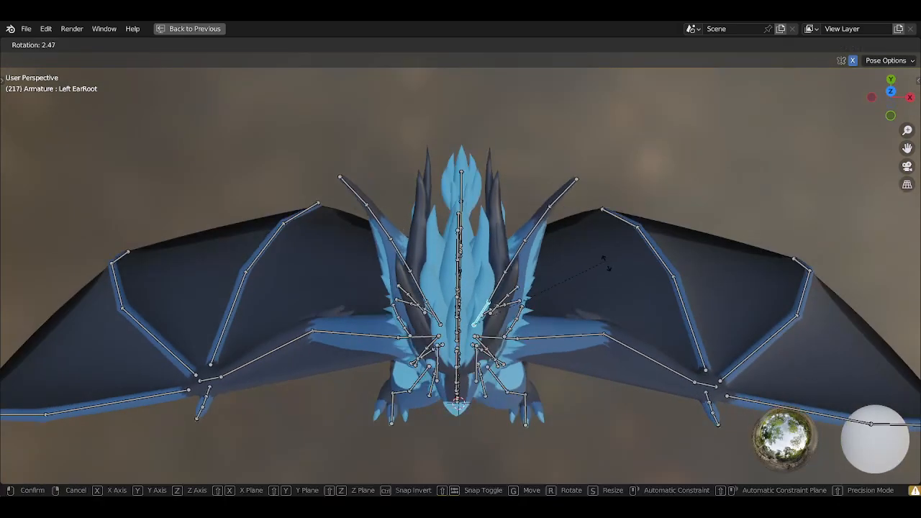
{"action": "key", "text": "z"}
{"action": "left_click", "coordinate": [560, 280]}
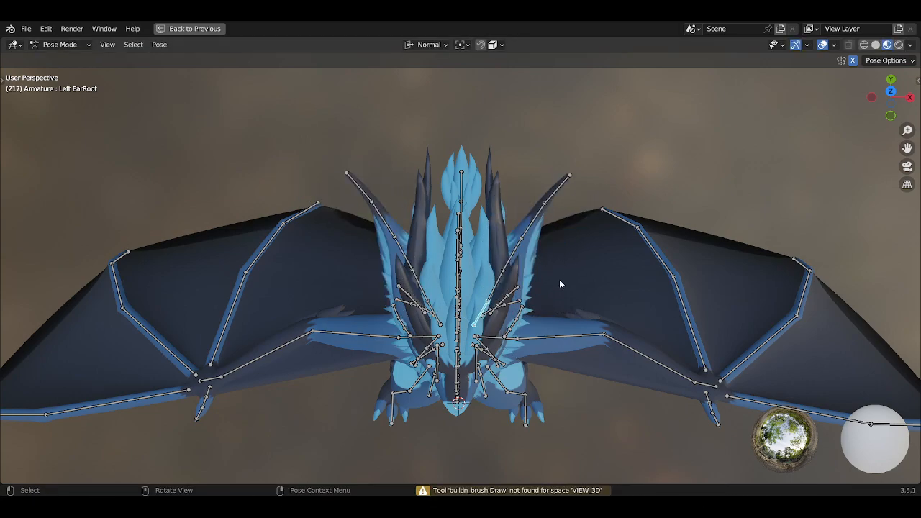
{"action": "key", "text": "r"}
{"action": "left_click", "coordinate": [554, 274]}
Rotate the Left EarRoot bone further as seen from the side, and inspect the ear and antler base up close
{"action": "middle_click_drag", "start_coordinate": [555, 273], "coordinate": [435, 222]}
{"action": "key", "text": "KP_3"}
{"action": "key", "text": "r"}
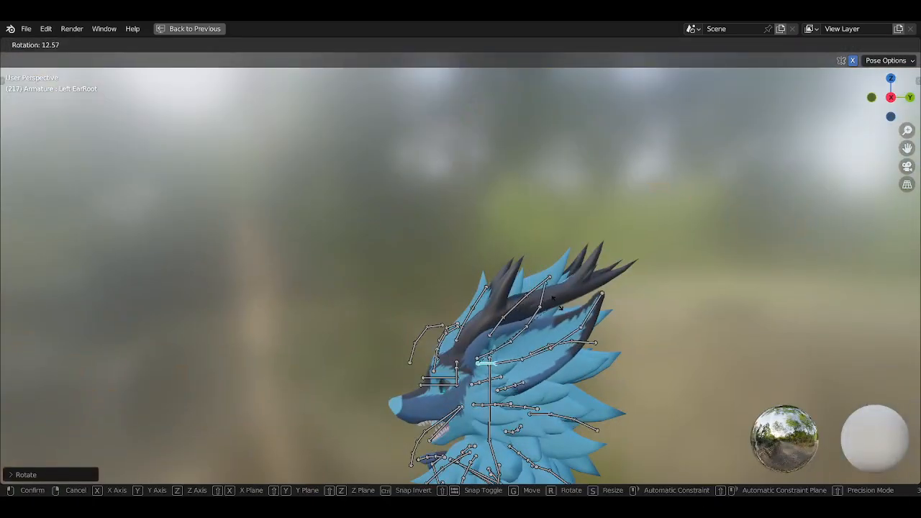
{"action": "left_click", "coordinate": [545, 289]}
{"action": "middle_click_drag", "start_coordinate": [544, 289], "coordinate": [455, 258]}
{"action": "scroll", "coordinate": [504, 305], "scroll_direction": "up", "scroll_amount": 5}
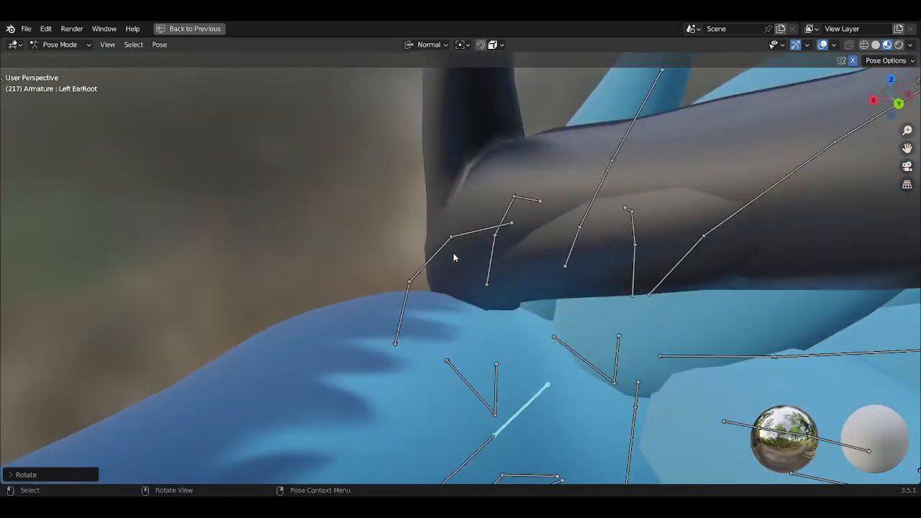
Rotate the Left EarRoot bone freely with Trackball to shift the ear base away from the antler base
{"action": "key", "text": "r"}
{"action": "key", "text": "r"}
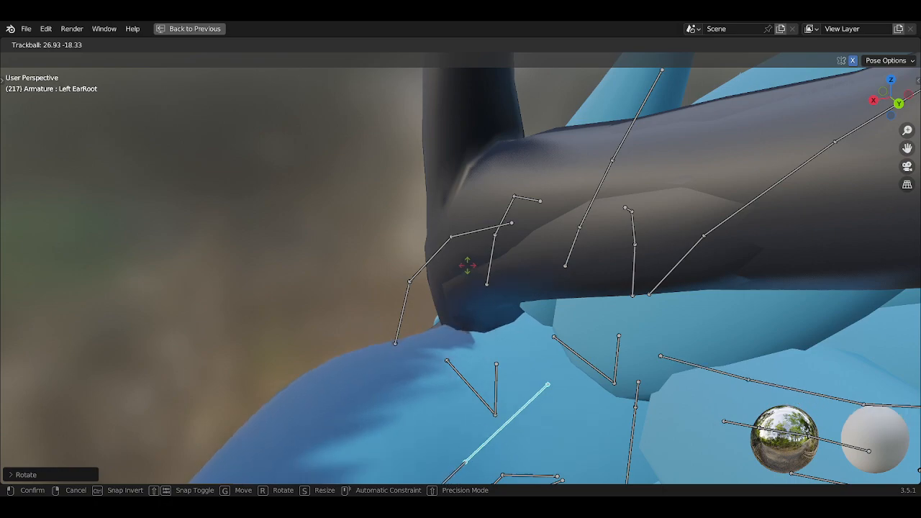
{"action": "middle_click_drag", "start_coordinate": [454, 285], "coordinate": [547, 280]}
{"action": "scroll", "coordinate": [547, 279], "scroll_direction": "up", "scroll_amount": 6}
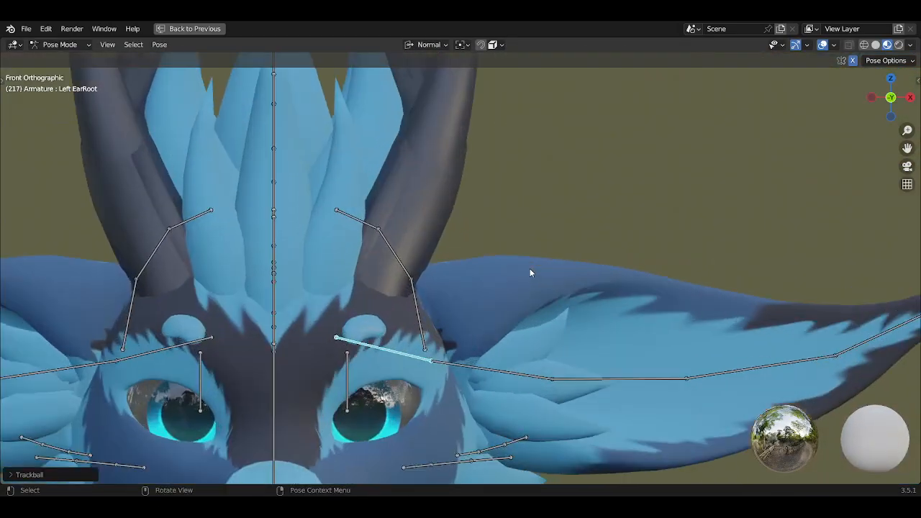
Rotate the Left EarRoot bone in the front view so that the ears angle upward
{"action": "middle_click_drag", "start_coordinate": [442, 175], "coordinate": [537, 340]}
{"action": "scroll", "coordinate": [547, 307], "scroll_direction": "down", "scroll_amount": 2}
{"action": "scroll", "coordinate": [548, 311], "scroll_direction": "down", "scroll_amount": 1}
{"action": "key", "text": "r"}
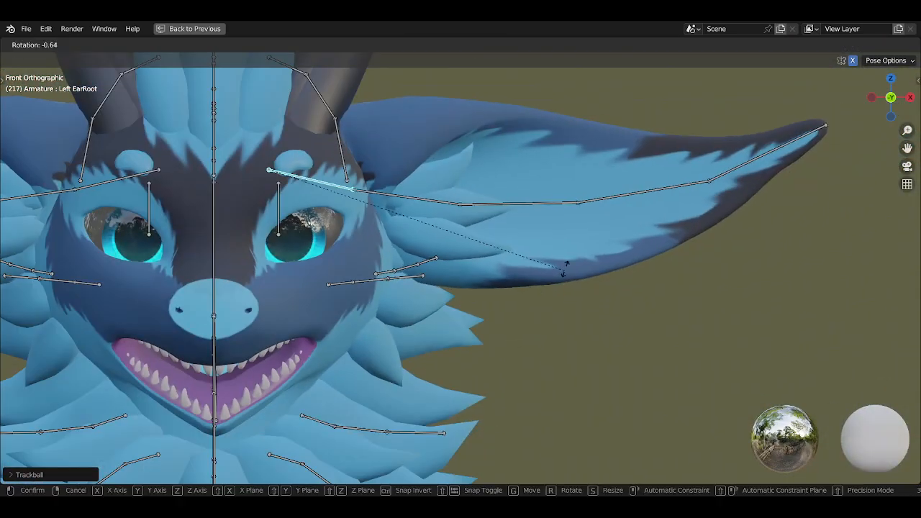
{"action": "left_click", "coordinate": [547, 199]}
{"action": "middle_click_drag", "start_coordinate": [548, 199], "coordinate": [488, 186]}
{"action": "key", "text": "r"}
{"action": "left_click", "coordinate": [439, 215]}
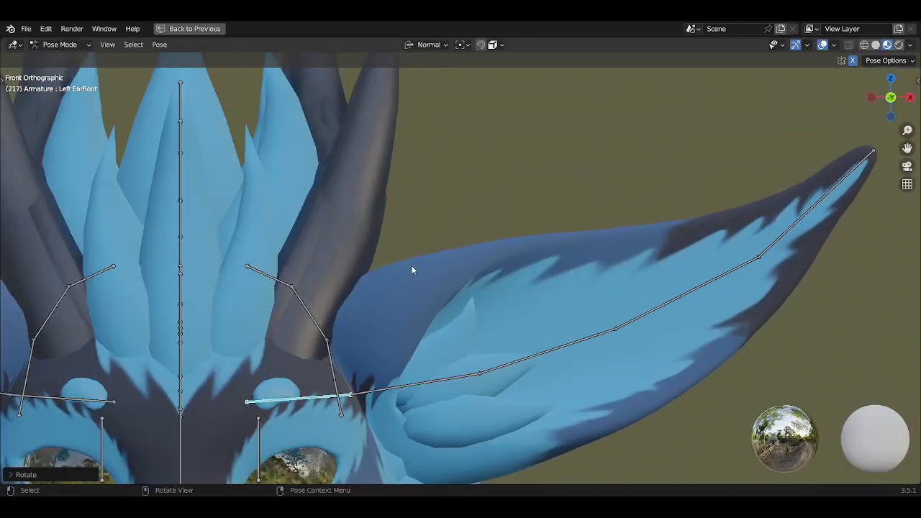
Fine-tune the Left EarRoot bone with another Trackball rotation as seen from an angle
{"action": "middle_click_drag", "start_coordinate": [412, 266], "coordinate": [520, 287]}
{"action": "key", "text": "r"}
{"action": "key", "text": "r"}
{"action": "left_click", "coordinate": [354, 274]}
Leave Pose Mode and edit the Body mesh with its Baking shape key active
{"action": "key", "text": "ctrl+Tab"}
{"action": "left_click", "coordinate": [286, 322]}
{"action": "key", "text": "Tab"}
{"action": "key", "text": "ctrl+space"}
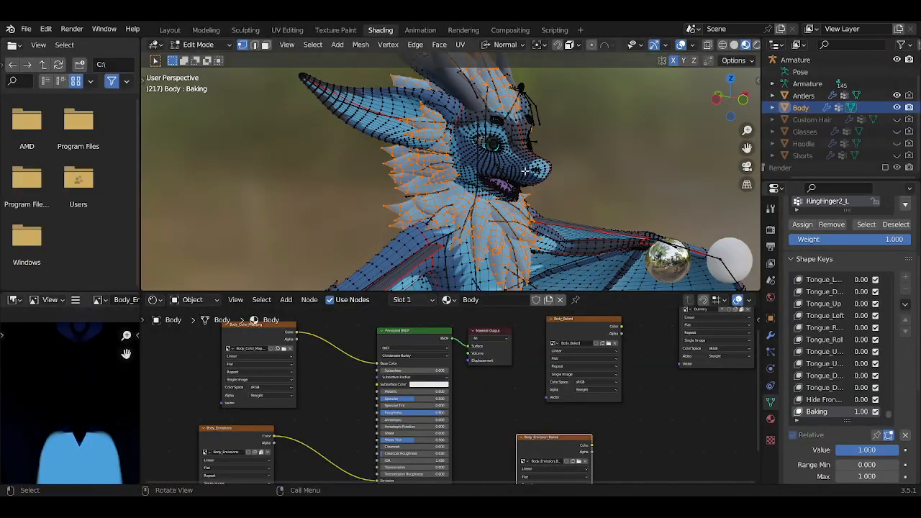
{"action": "key", "text": "ctrl+space"}
Set the pivot to Bounding Box Center and scale the selected fur tufts up, spreading them outward from the head and neck
{"action": "middle_click_drag", "start_coordinate": [526, 171], "coordinate": [577, 196]}
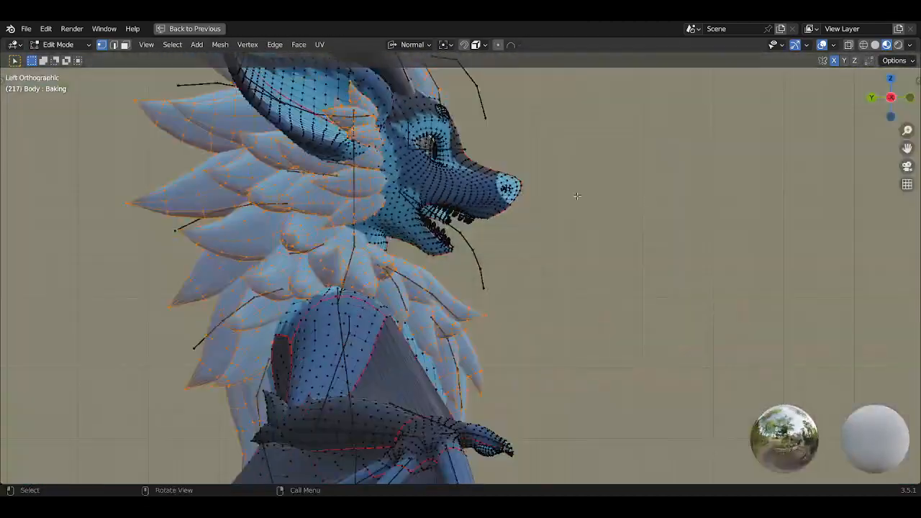
{"action": "scroll", "coordinate": [590, 229], "scroll_direction": "down", "scroll_amount": 3}
{"action": "middle_click_drag", "start_coordinate": [509, 246], "coordinate": [561, 239], "text": "shift"}
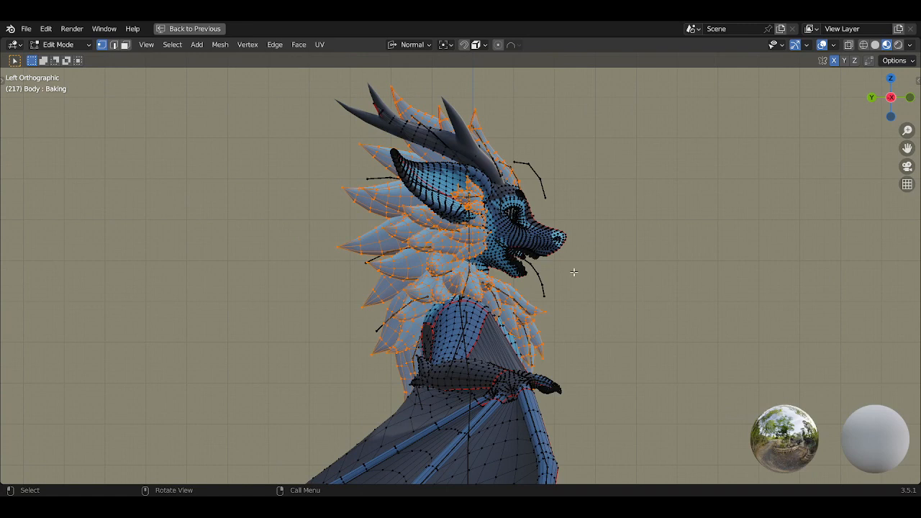
{"action": "key", "text": "period"}
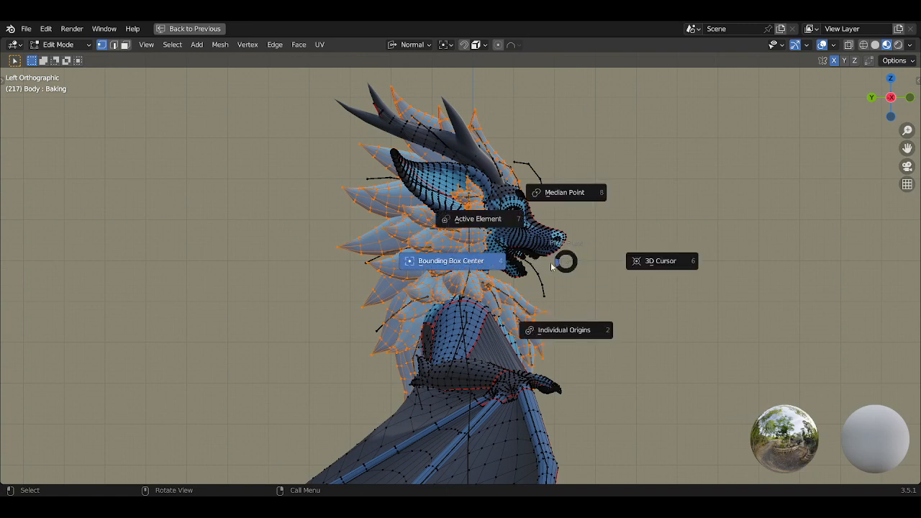
{"action": "left_click", "coordinate": [455, 265]}
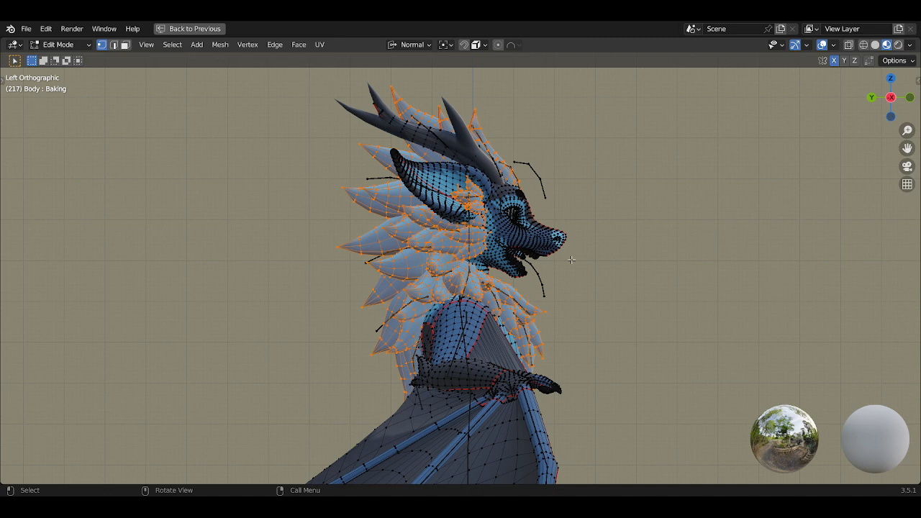
{"action": "key", "text": "s"}
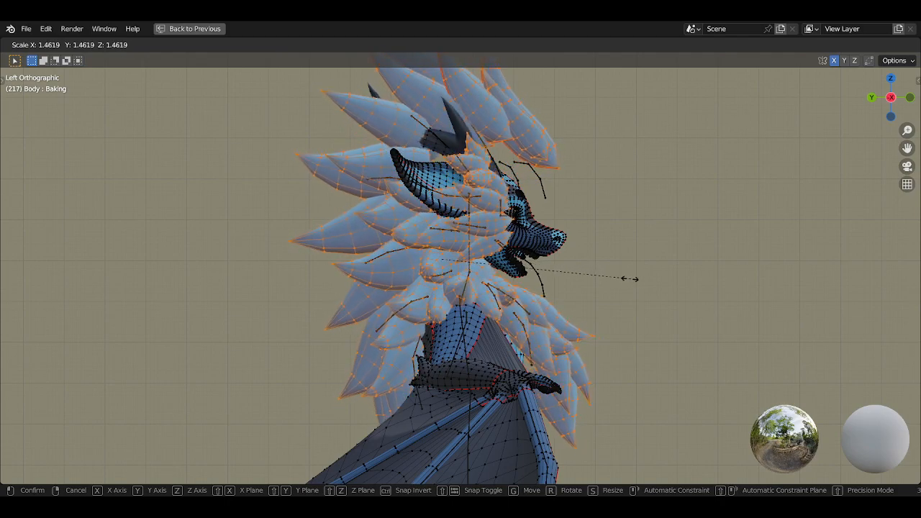
{"action": "left_click", "coordinate": [608, 273]}
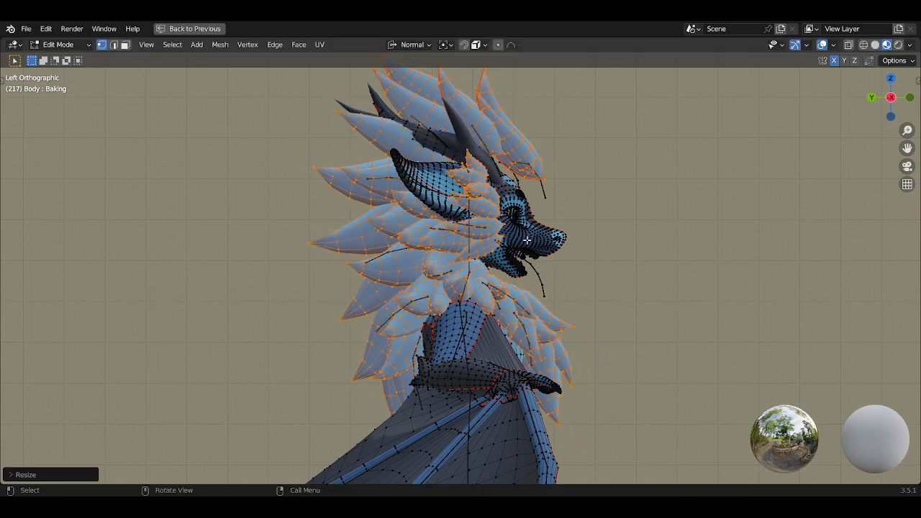
Set the pivot to Individual Origins, scale each fur tuft down about its own center, and inspect the gaps between them
{"action": "middle_click_drag", "start_coordinate": [607, 274], "coordinate": [505, 244]}
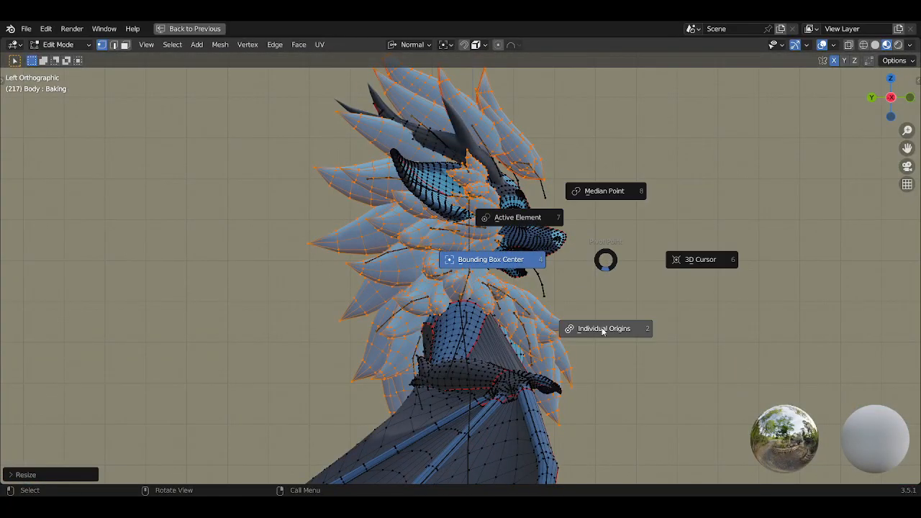
{"action": "left_click", "coordinate": [603, 331]}
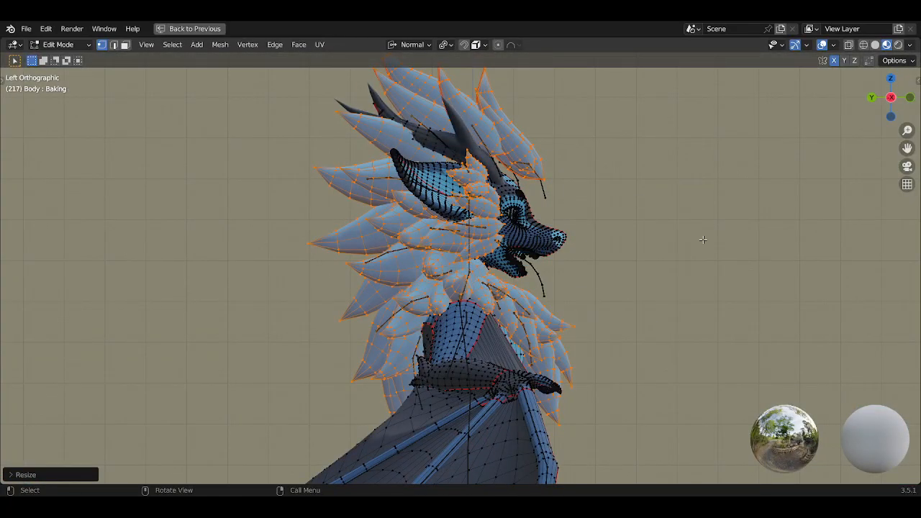
{"action": "key", "text": "s"}
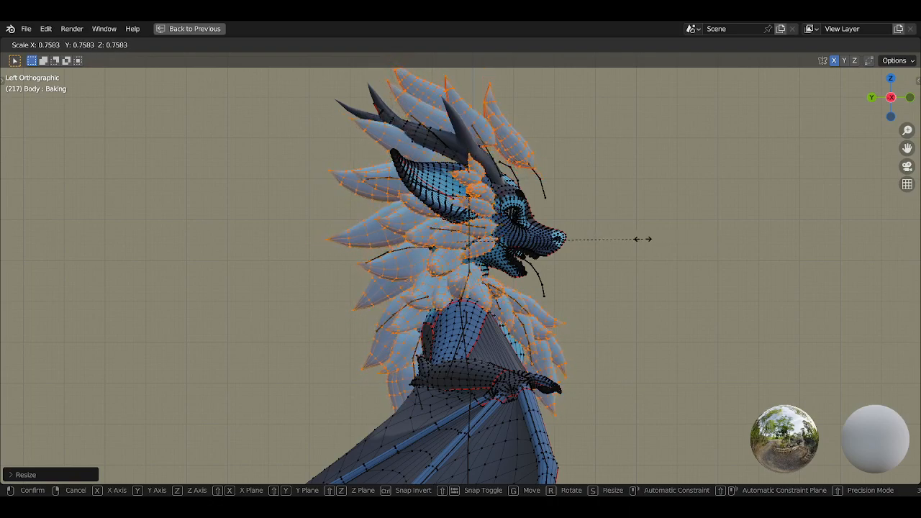
{"action": "left_click", "coordinate": [584, 240]}
{"action": "middle_click_drag", "start_coordinate": [585, 240], "coordinate": [582, 291]}
{"action": "scroll", "coordinate": [518, 249], "scroll_direction": "up", "scroll_amount": 4}
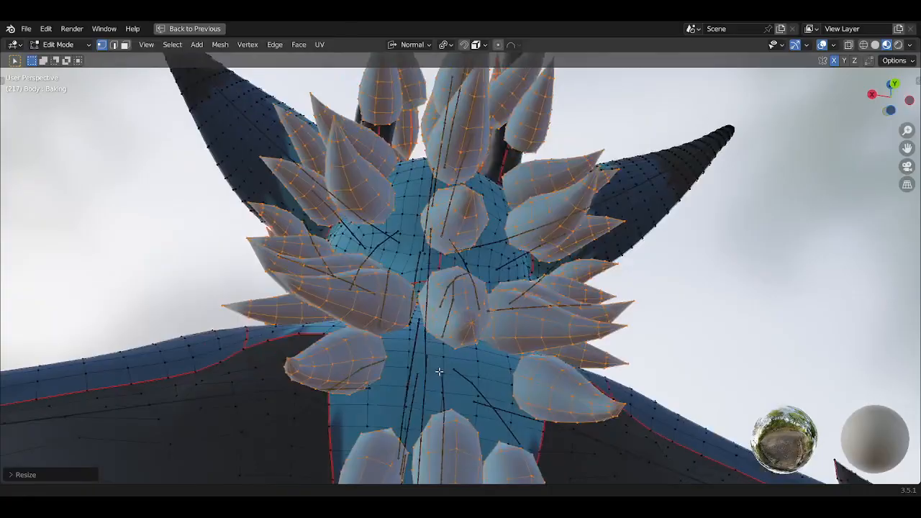
{"action": "middle_click_drag", "start_coordinate": [440, 371], "coordinate": [480, 328]}
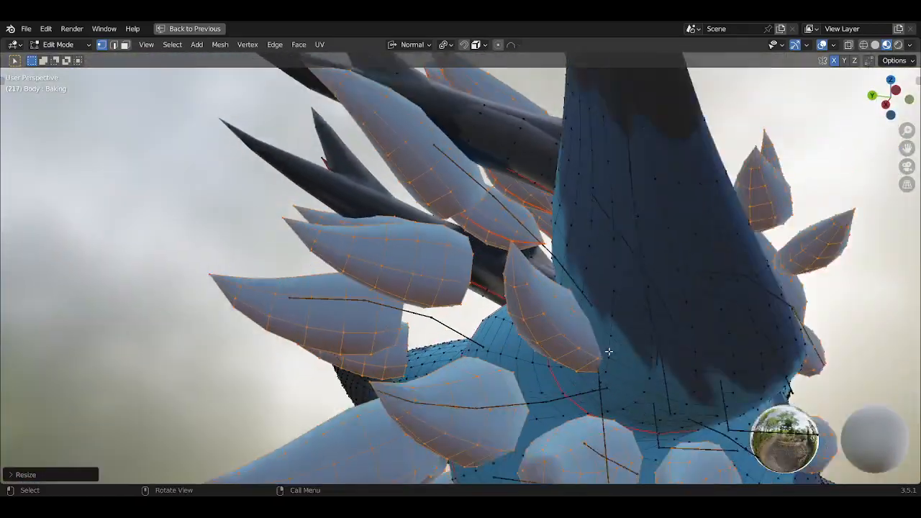
{"action": "middle_click_drag", "start_coordinate": [609, 352], "coordinate": [457, 348]}
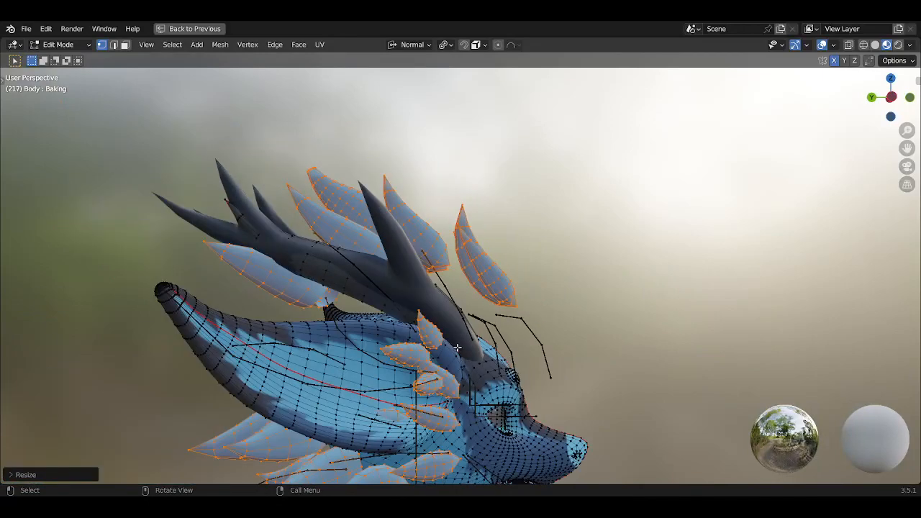
Set the pivot back to Bounding Box Center and scale the fur tufts to about 0.9 as seen from the side
{"action": "key", "text": "ctrl+KP_3"}
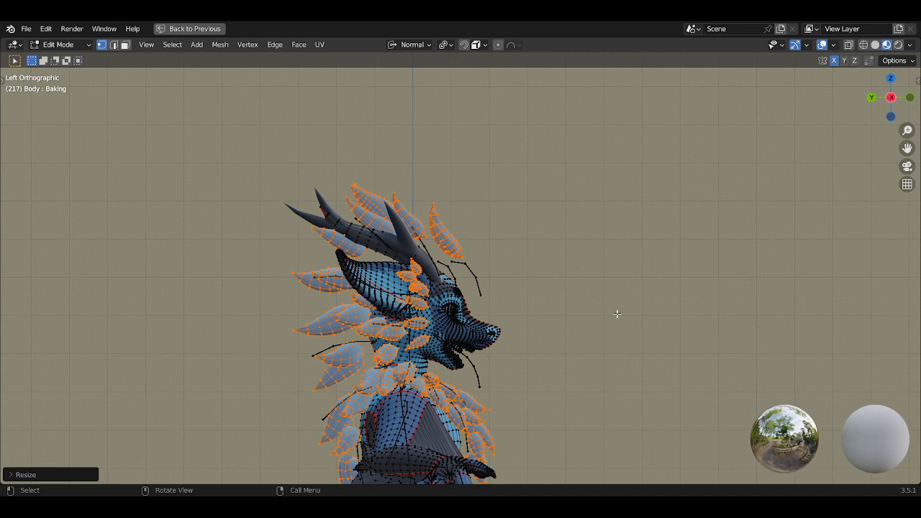
{"action": "key", "text": "period"}
{"action": "left_click", "coordinate": [553, 317]}
{"action": "key", "text": "s"}
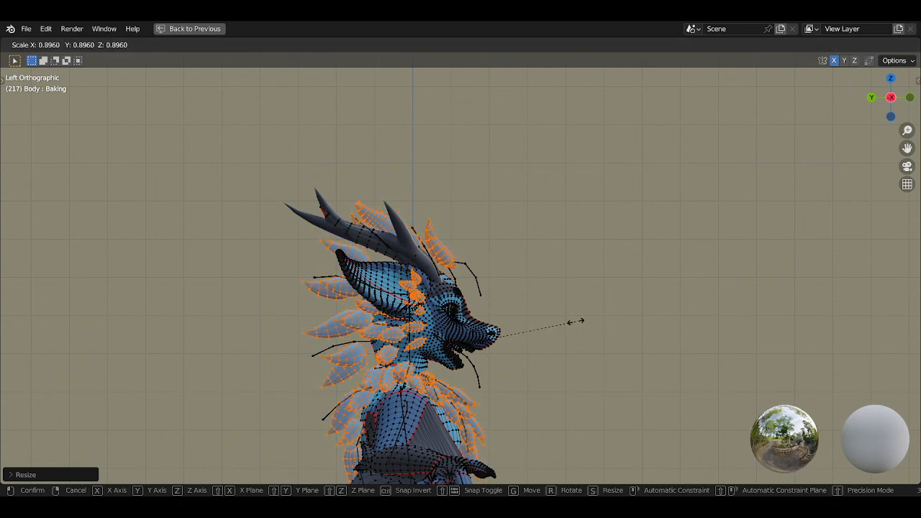
{"action": "left_click", "coordinate": [576, 322]}
Clear the selection, pick the single fur tuft on the side of the upper chest, and move it clear of its neighbours
{"action": "scroll", "coordinate": [460, 315], "scroll_direction": "up", "scroll_amount": 6}
{"action": "middle_click_drag", "start_coordinate": [497, 316], "coordinate": [414, 226], "text": "shift"}
{"action": "middle_click_drag", "start_coordinate": [461, 317], "coordinate": [330, 177]}
{"action": "scroll", "coordinate": [434, 290], "scroll_direction": "up", "scroll_amount": 2}
{"action": "middle_click_drag", "start_coordinate": [432, 261], "coordinate": [382, 259]}
{"action": "key", "text": "alt+a"}
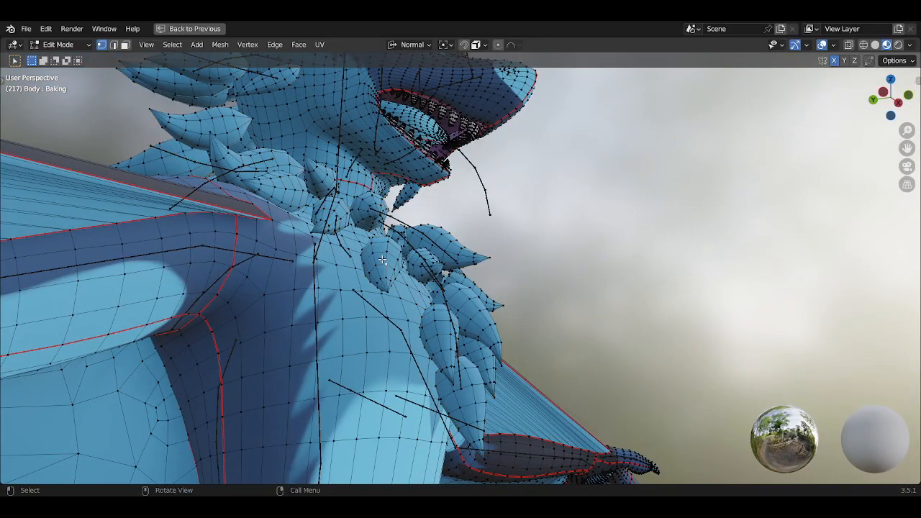
{"action": "key", "text": "g"}
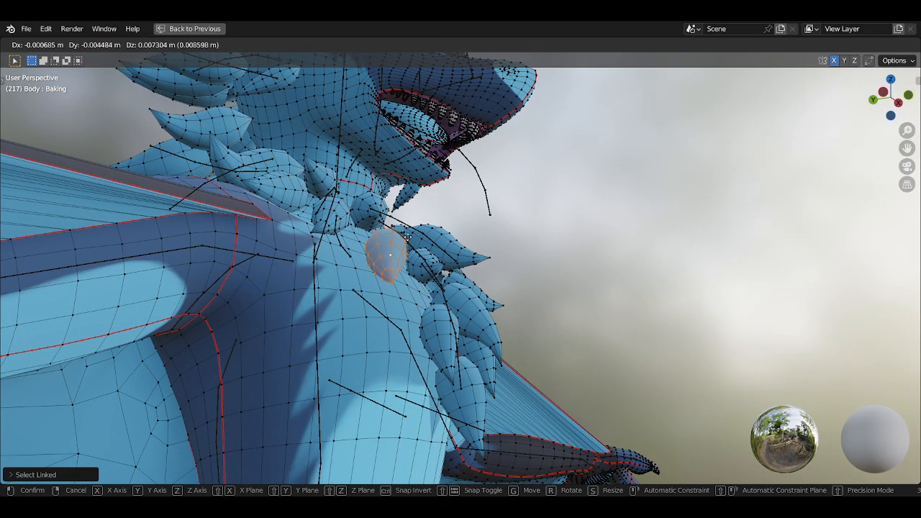
{"action": "left_click", "coordinate": [408, 237]}
{"action": "middle_click_drag", "start_coordinate": [408, 236], "coordinate": [369, 249]}
{"action": "key", "text": "g"}
{"action": "left_click", "coordinate": [370, 252]}
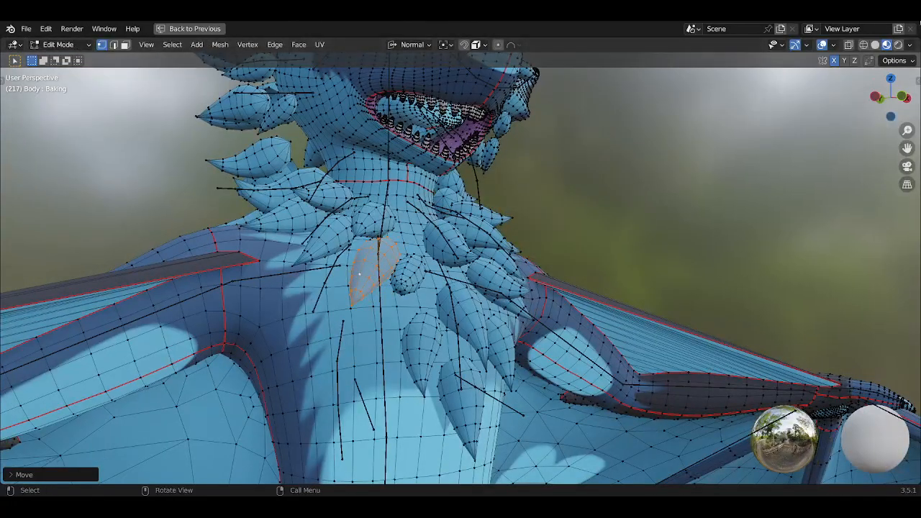
Try moving the chest tuft with Topology Mirror enabled, and restore the option
{"action": "left_click", "coordinate": [894, 61]}
{"action": "left_click", "coordinate": [831, 145]}
{"action": "key", "text": "g"}
{"action": "right_click", "coordinate": [530, 242]}
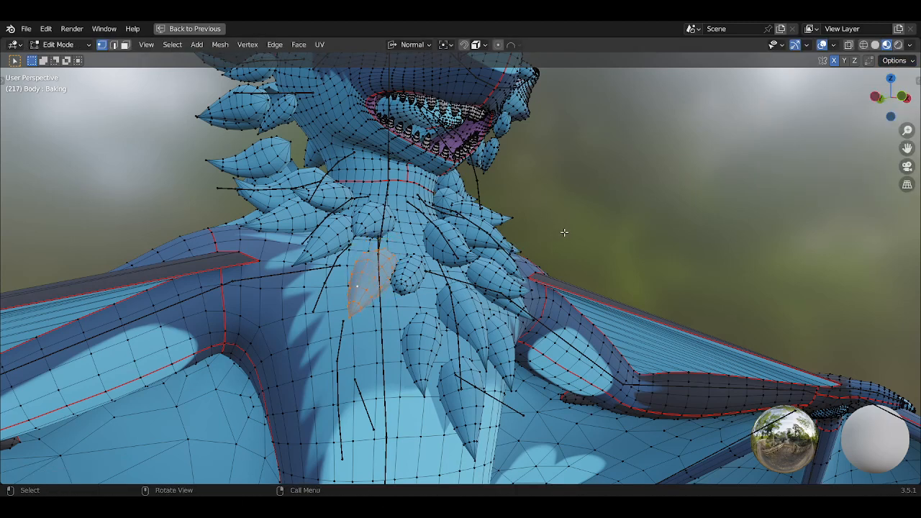
{"action": "left_click", "coordinate": [894, 61]}
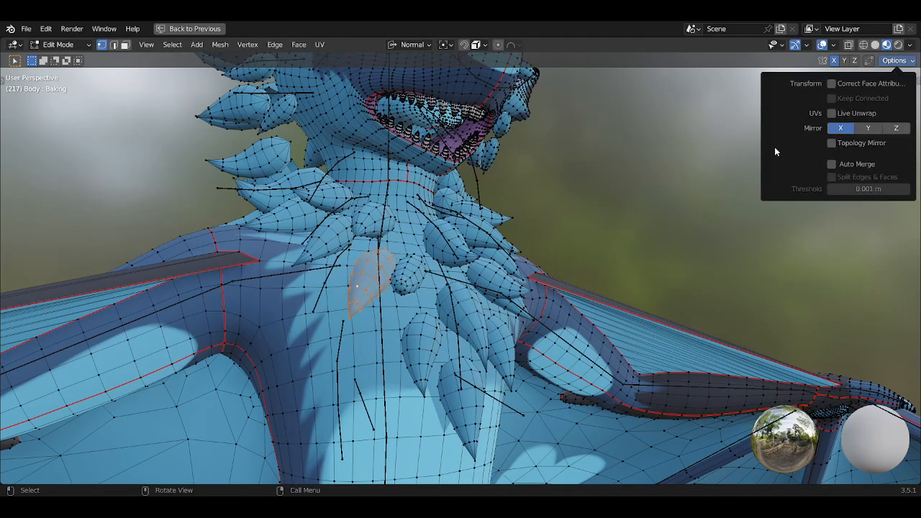
{"action": "key", "text": "g"}
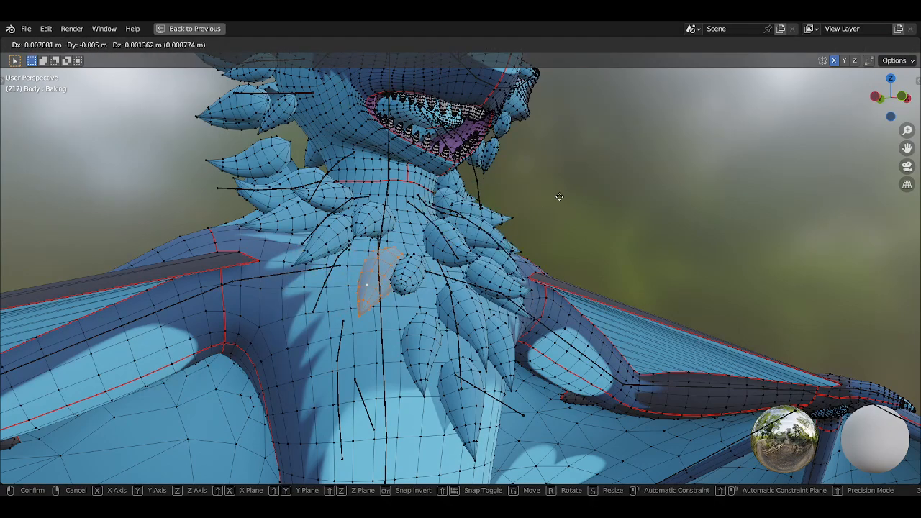
{"action": "right_click", "coordinate": [559, 197]}
Reposition the fur tufts at the front of the lower neck and above the shoulder to separate them from each other
{"action": "scroll", "coordinate": [476, 247], "scroll_direction": "up", "scroll_amount": 4}
{"action": "middle_click_drag", "start_coordinate": [454, 270], "coordinate": [566, 245]}
{"action": "key", "text": "g"}
{"action": "left_click", "coordinate": [511, 241]}
{"action": "key", "text": "g"}
{"action": "left_click", "coordinate": [530, 220]}
{"action": "left_click", "coordinate": [457, 235]}
{"action": "key", "text": "g"}
{"action": "left_click", "coordinate": [459, 237]}
{"action": "key", "text": "g"}
{"action": "left_click", "coordinate": [449, 253]}
{"action": "key", "text": "g"}
{"action": "left_click", "coordinate": [516, 303]}
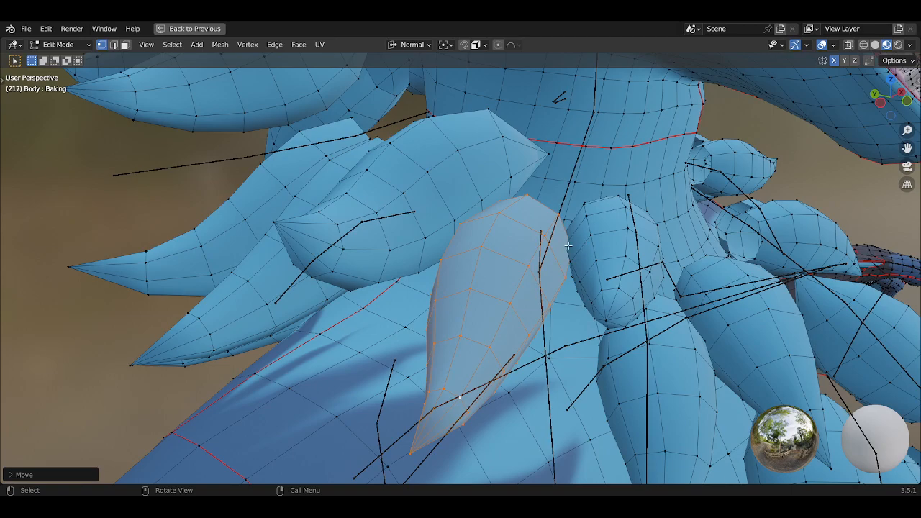
Move the tuft on the side of the neck away from the surrounding fur as seen from the side
{"action": "middle_click_drag", "start_coordinate": [566, 251], "coordinate": [504, 272]}
{"action": "key", "text": "g"}
{"action": "left_click", "coordinate": [460, 244]}
{"action": "key", "text": "g"}
{"action": "left_click", "coordinate": [533, 268]}
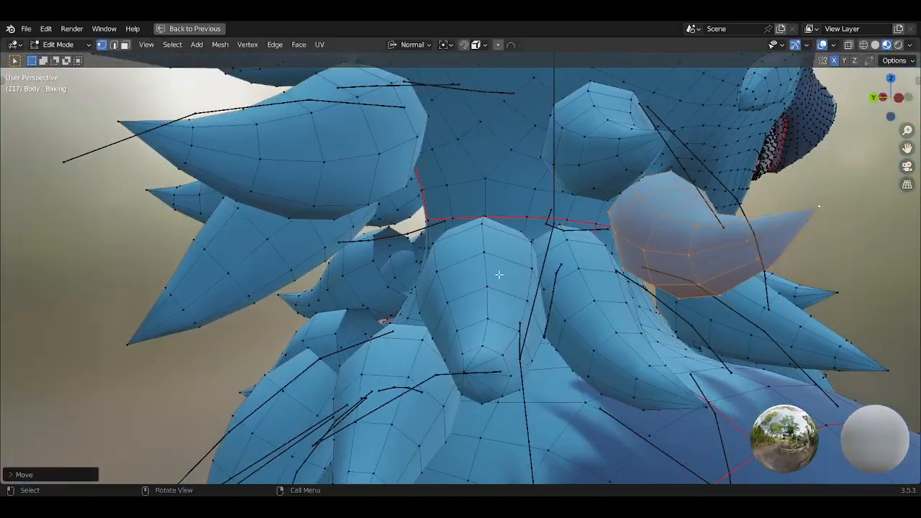
Move the individual tufts at the rear side of the neck and above the wing base apart from their neighbours
{"action": "left_click", "coordinate": [498, 275]}
{"action": "key", "text": "g"}
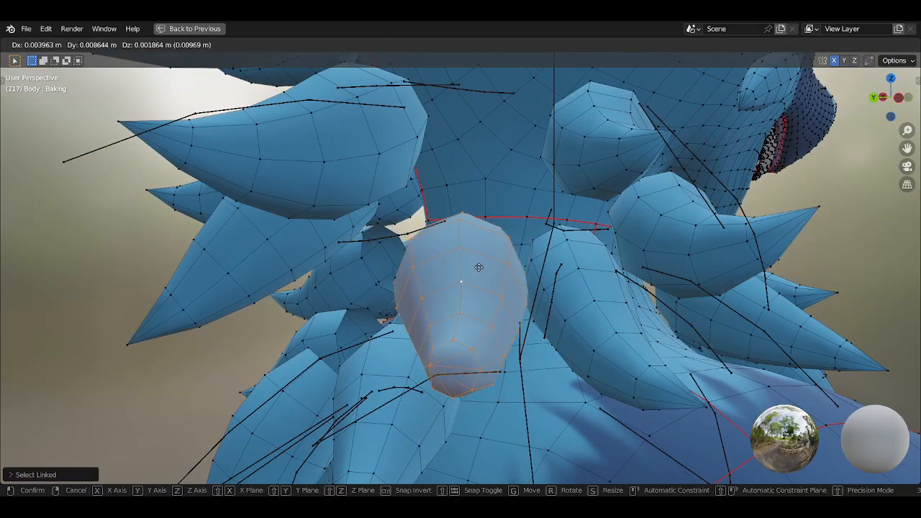
{"action": "left_click", "coordinate": [467, 260]}
{"action": "middle_click_drag", "start_coordinate": [467, 260], "coordinate": [338, 361]}
{"action": "left_click", "coordinate": [475, 303]}
{"action": "key", "text": "g"}
{"action": "left_click", "coordinate": [471, 310]}
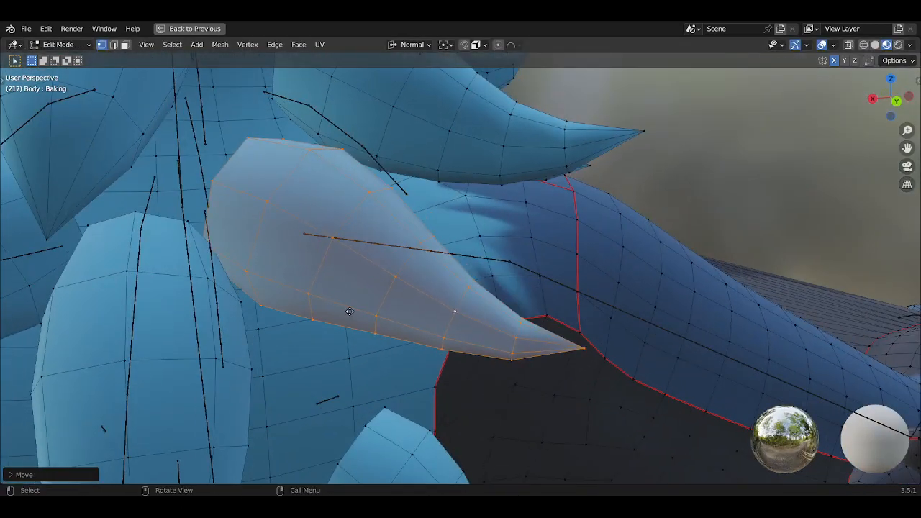
Raise the center tuft between the wings on the back by about 0.04 m, and adjust its position from behind
{"action": "middle_click_drag", "start_coordinate": [354, 313], "coordinate": [448, 308]}
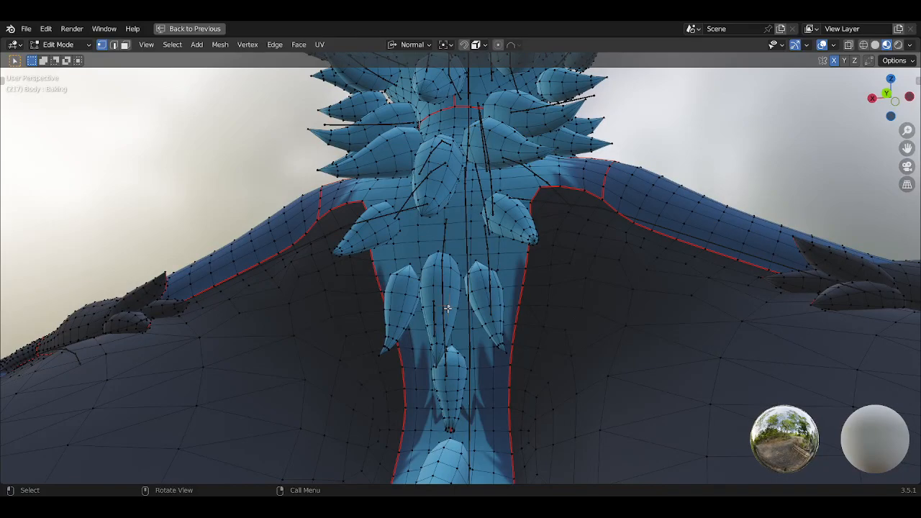
{"action": "middle_click_drag", "start_coordinate": [394, 324], "coordinate": [552, 331]}
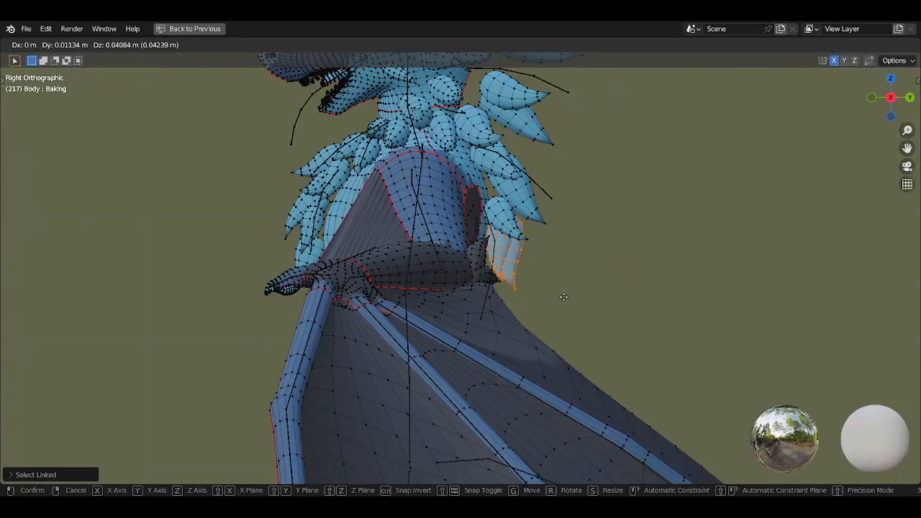
{"action": "left_click", "coordinate": [564, 298]}
{"action": "middle_click_drag", "start_coordinate": [563, 297], "coordinate": [356, 254]}
{"action": "scroll", "coordinate": [476, 255], "scroll_direction": "up", "scroll_amount": 5}
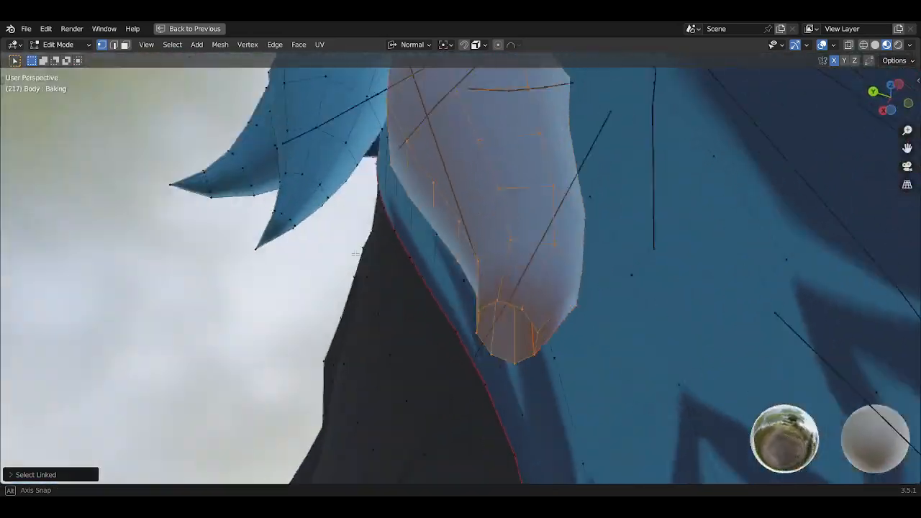
{"action": "middle_click_drag", "start_coordinate": [414, 259], "coordinate": [342, 416]}
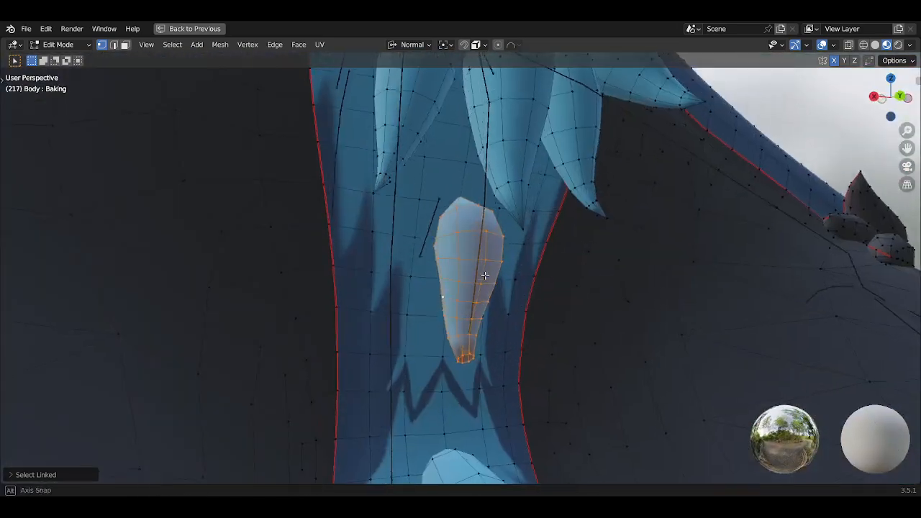
{"action": "middle_click_drag", "start_coordinate": [485, 276], "coordinate": [475, 259], "text": "alt"}
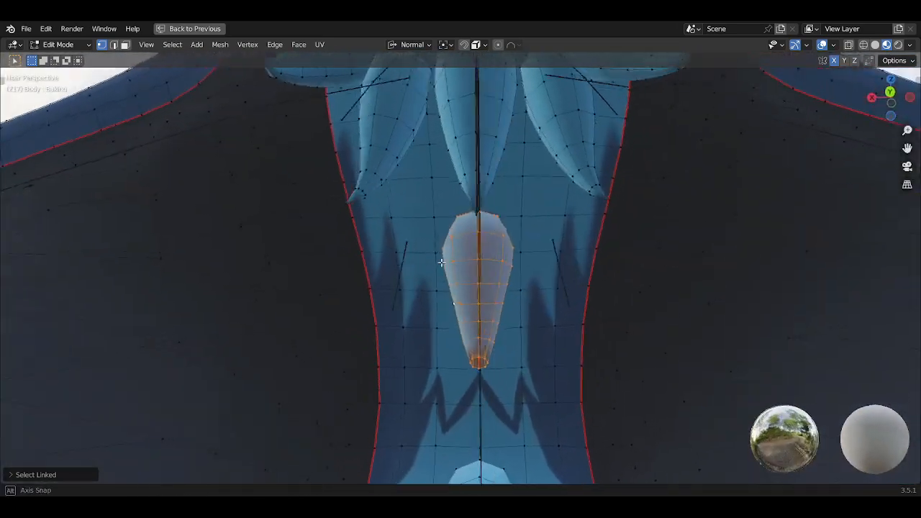
{"action": "key", "text": "g"}
{"action": "left_click", "coordinate": [455, 237]}
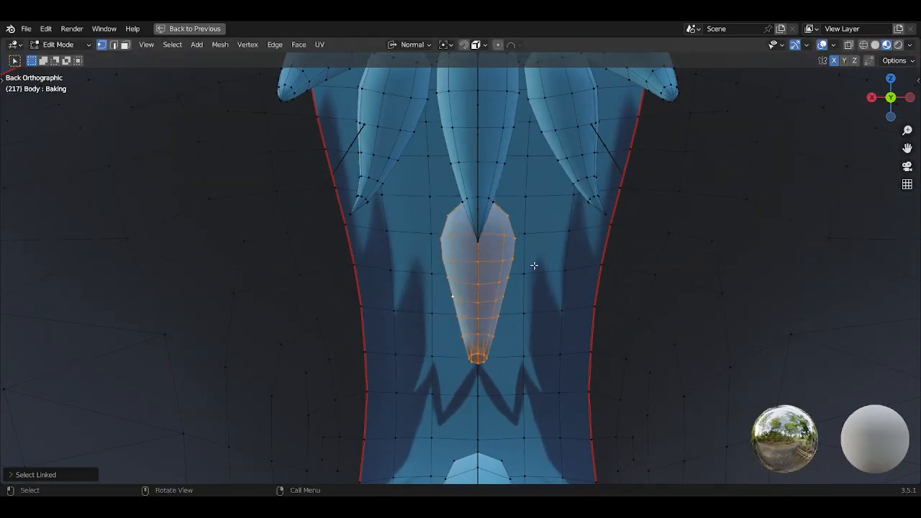
Move the lower center tuft on the back about -0.05 m along its normal Z, and shift it along normal Z again from the side
{"action": "key", "text": "g"}
{"action": "key", "text": "z"}
{"action": "key", "text": "z"}
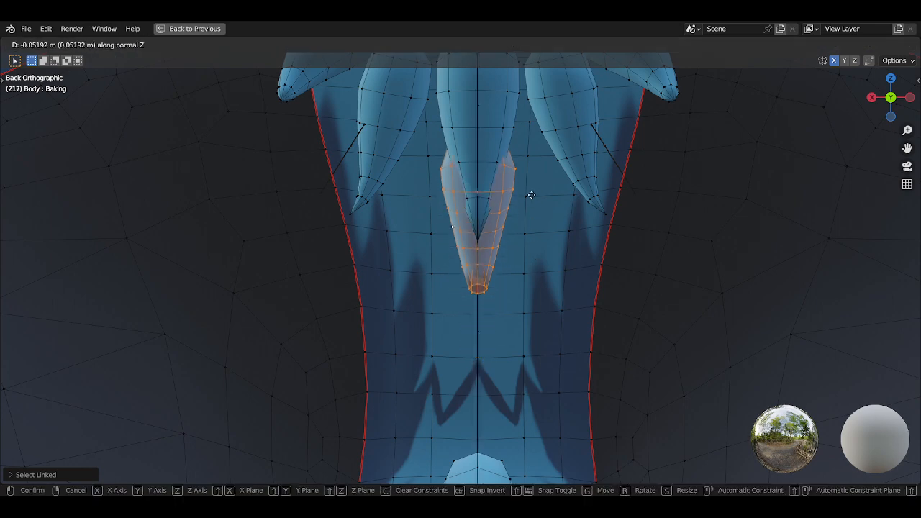
{"action": "left_click", "coordinate": [532, 194]}
{"action": "middle_click_drag", "start_coordinate": [532, 194], "coordinate": [400, 218]}
{"action": "key", "text": "g"}
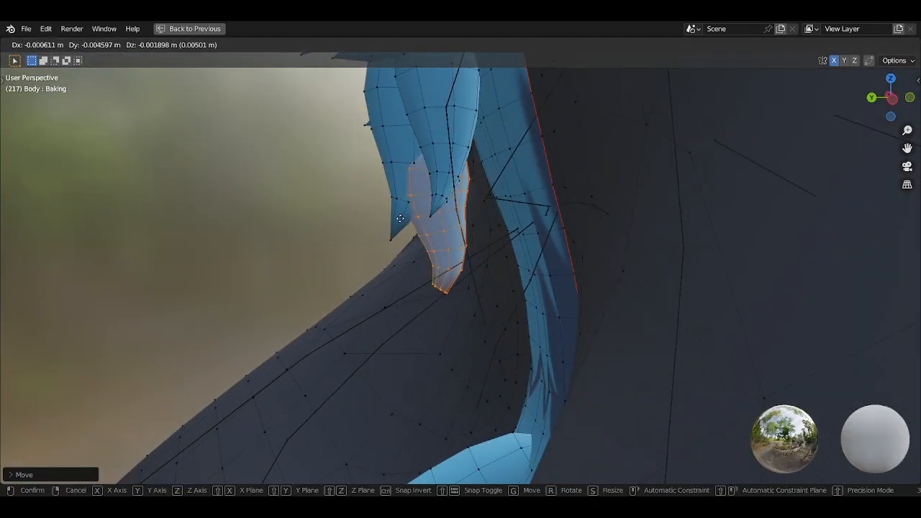
{"action": "key", "text": "z"}
{"action": "key", "text": "z"}
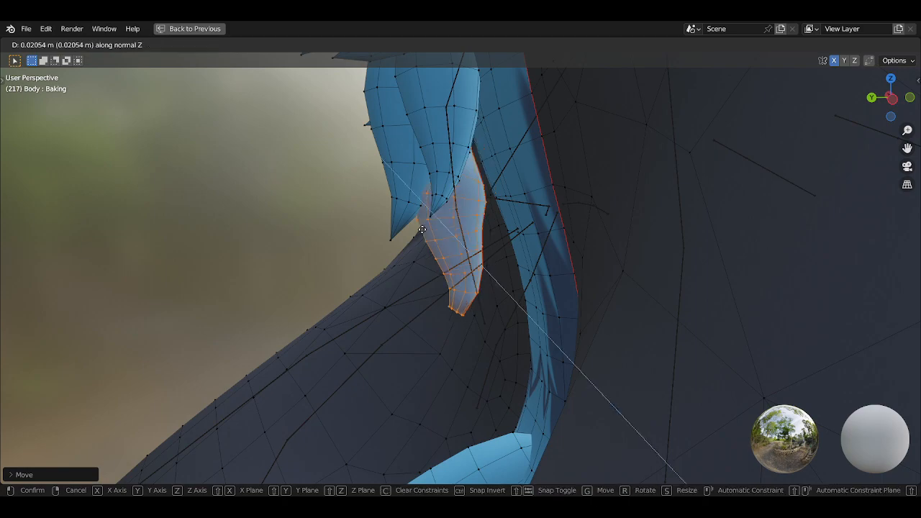
{"action": "left_click", "coordinate": [432, 238]}
Select the linked meshes of the tufts on the lower back and the upper part of the tail
{"action": "middle_click_drag", "start_coordinate": [432, 238], "coordinate": [491, 277]}
{"action": "scroll", "coordinate": [484, 271], "scroll_direction": "up", "scroll_amount": 2}
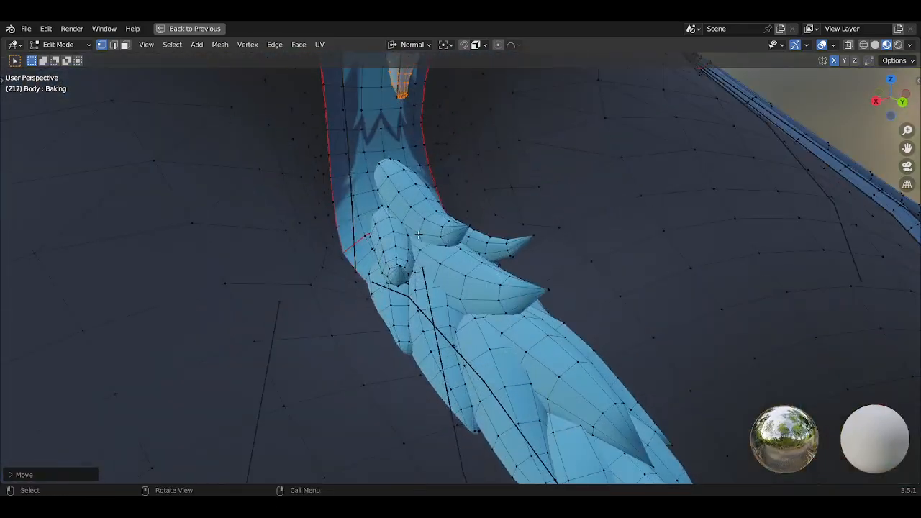
{"action": "left_click", "coordinate": [428, 225]}
{"action": "scroll", "coordinate": [423, 227], "scroll_direction": "down", "scroll_amount": 1}
{"action": "key", "text": "l"}
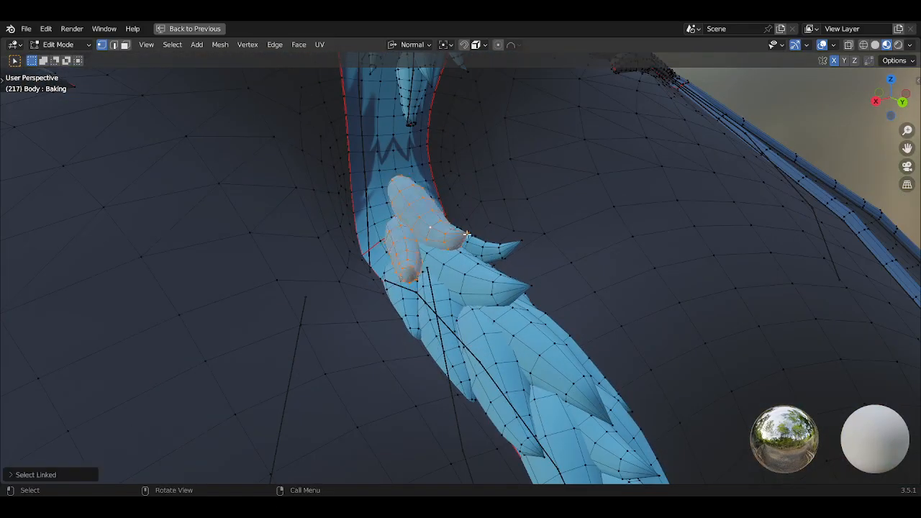
{"action": "middle_click_drag", "start_coordinate": [410, 303], "coordinate": [380, 319]}
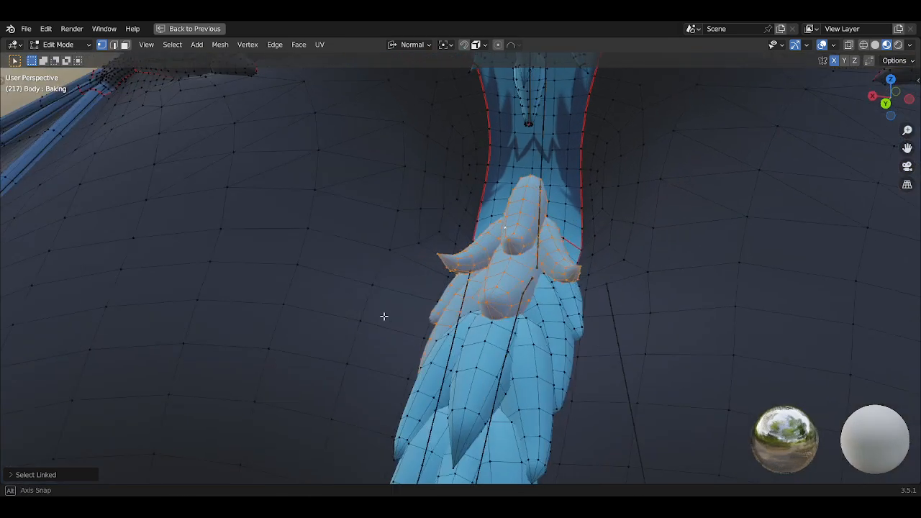
{"action": "scroll", "coordinate": [486, 364], "scroll_direction": "down", "scroll_amount": 3}
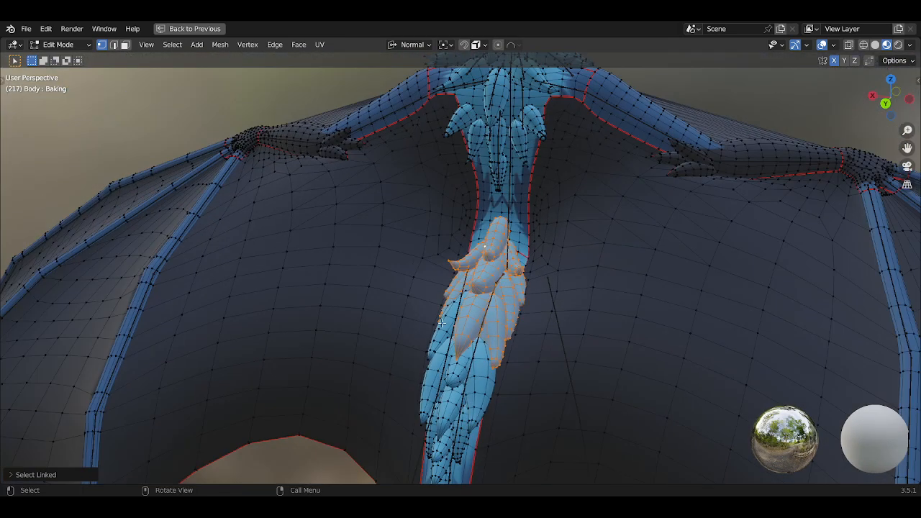
{"action": "key", "text": "l"}
{"action": "key", "text": "l"}
Add the remaining tufts farther down the tail base to the selection, leaving the body mesh unselected
{"action": "scroll", "coordinate": [442, 331], "scroll_direction": "down", "scroll_amount": 2}
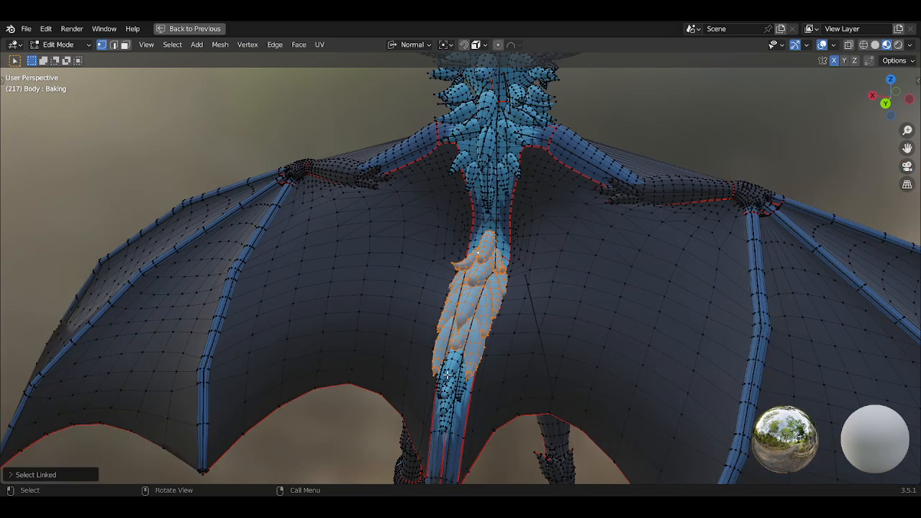
{"action": "key", "text": "l"}
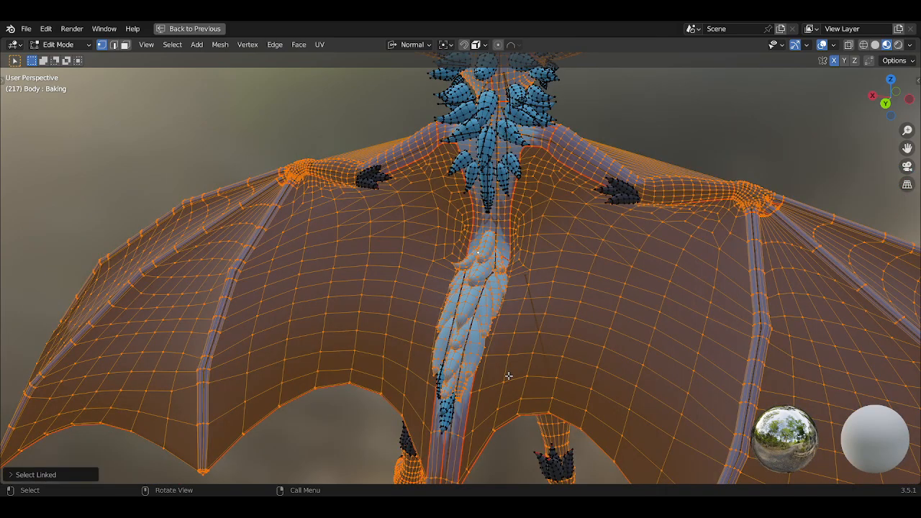
{"action": "key", "text": "ctrl+z"}
{"action": "middle_click_drag", "start_coordinate": [508, 376], "coordinate": [504, 367]}
{"action": "scroll", "coordinate": [476, 291], "scroll_direction": "up", "scroll_amount": 4}
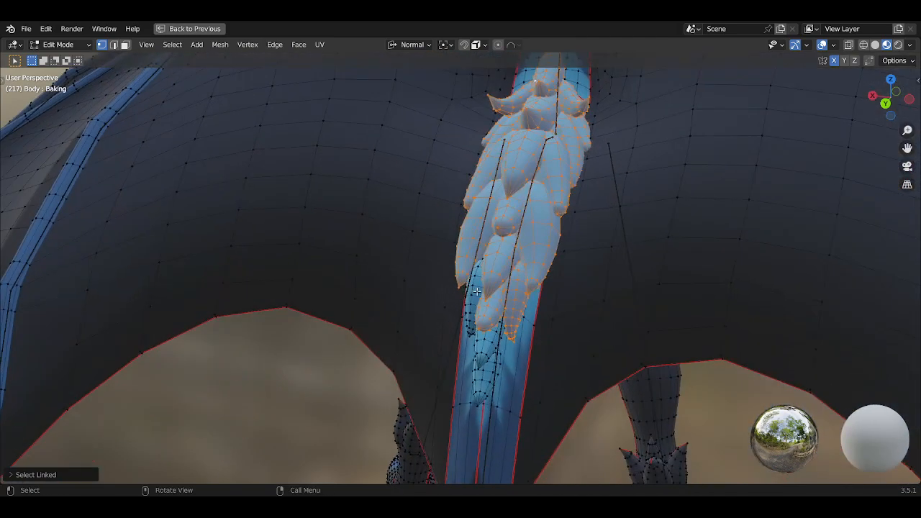
{"action": "key", "text": "l"}
{"action": "middle_click_drag", "start_coordinate": [488, 335], "coordinate": [467, 298], "text": "shift"}
{"action": "scroll", "coordinate": [467, 298], "scroll_direction": "up", "scroll_amount": 3}
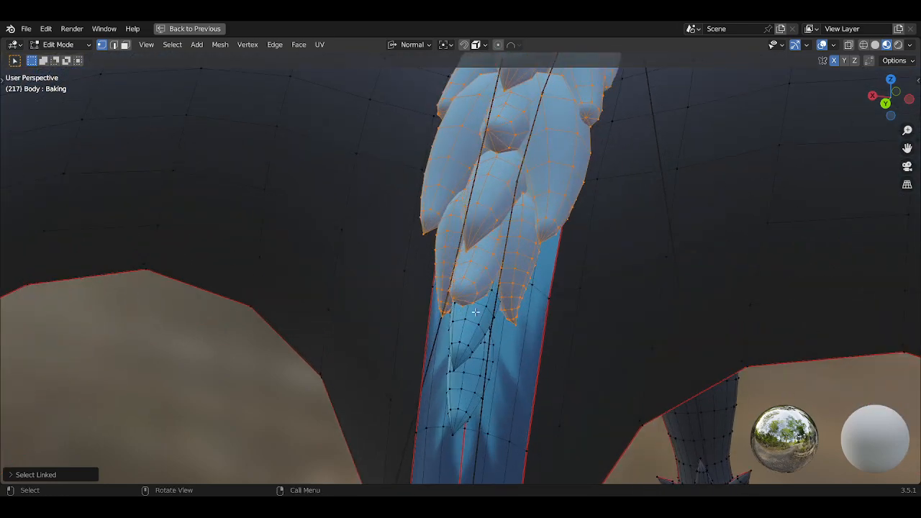
{"action": "key", "text": "l"}
{"action": "key", "text": "l"}
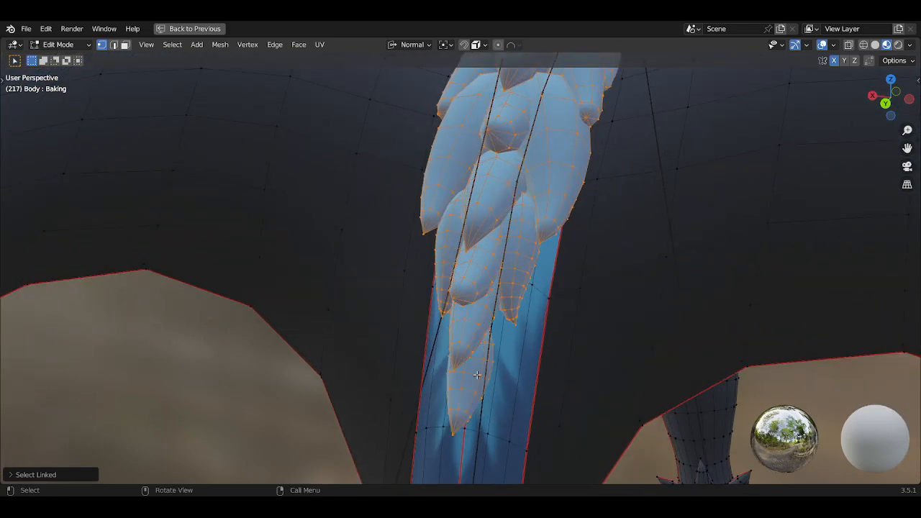
Scale up the selected lower back and tail base tufts around the Bounding Box Center to spread them apart
{"action": "scroll", "coordinate": [483, 308], "scroll_direction": "down", "scroll_amount": 4}
{"action": "middle_click_drag", "start_coordinate": [485, 306], "coordinate": [461, 322]}
{"action": "key", "text": "period"}
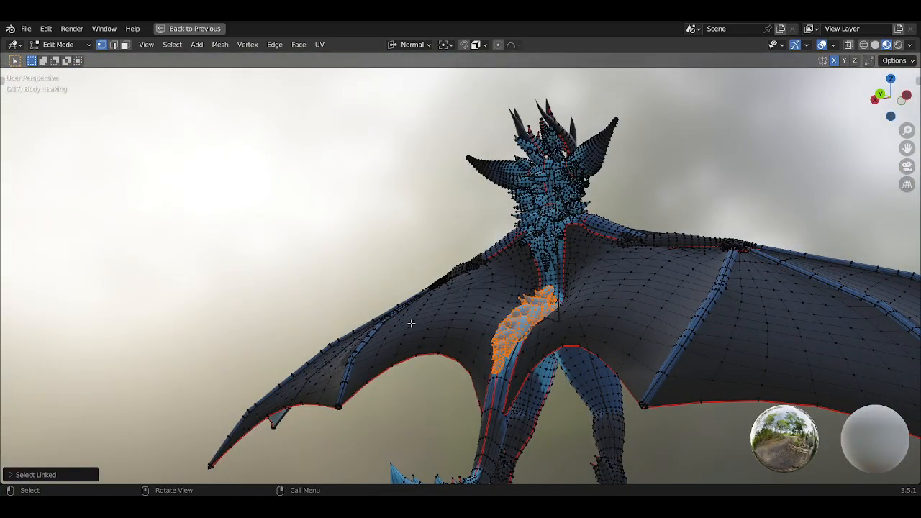
{"action": "key", "text": "KP_3"}
{"action": "scroll", "coordinate": [547, 351], "scroll_direction": "up", "scroll_amount": 6}
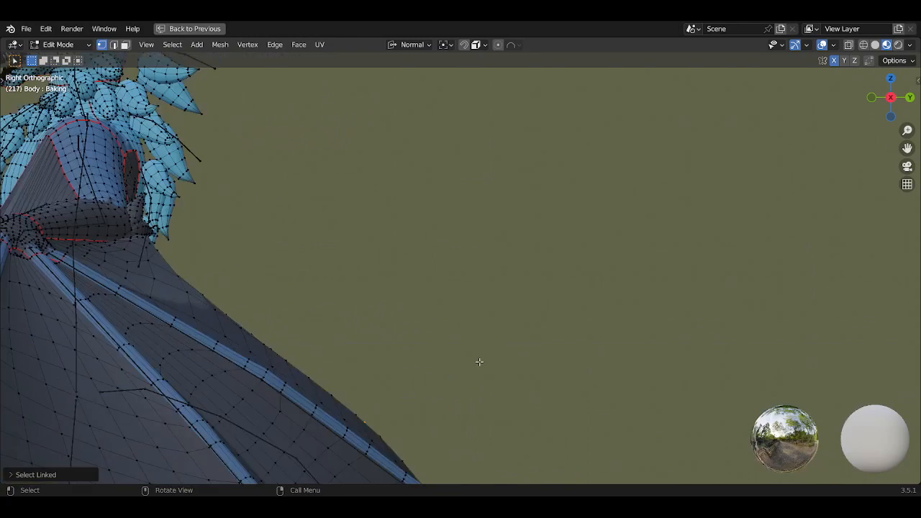
{"action": "key", "text": "s"}
{"action": "left_click", "coordinate": [551, 339]}
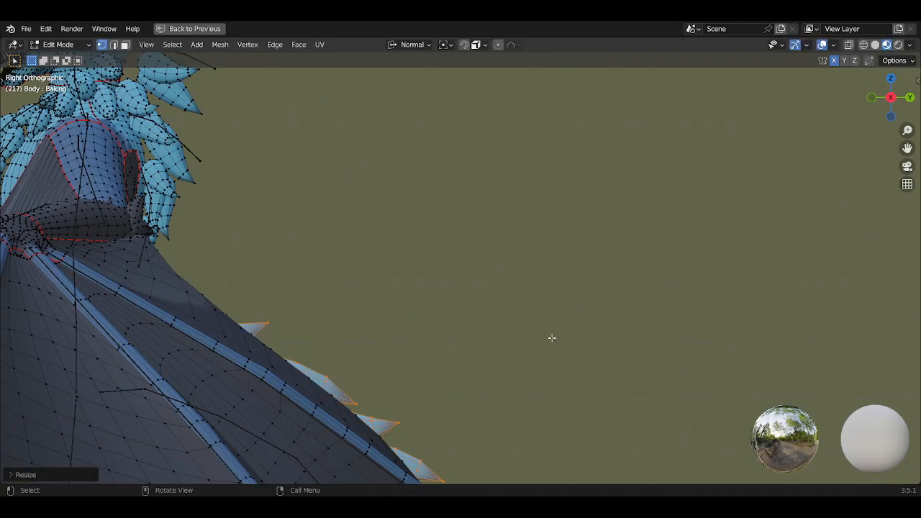
Set the pivot point to Individual Origins and scale each selected tuft down to about 0.7
{"action": "key", "text": "period"}
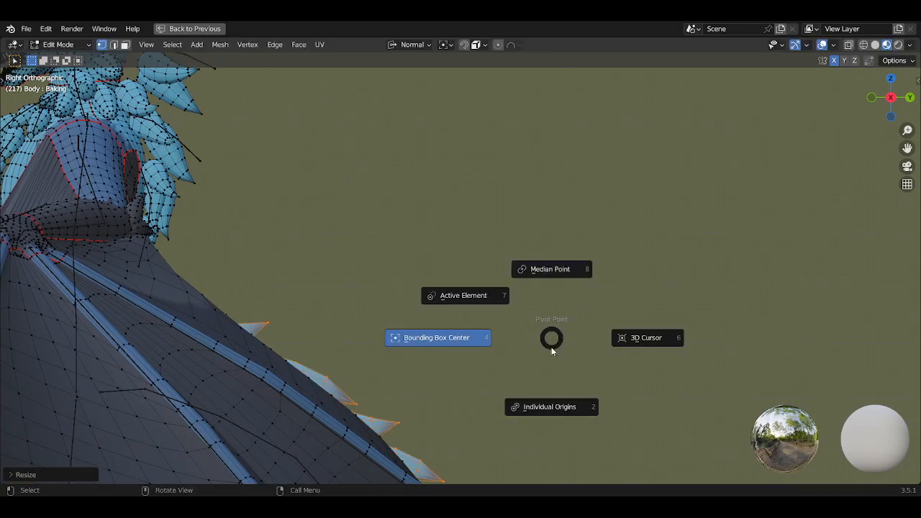
{"action": "left_click", "coordinate": [552, 403]}
{"action": "key", "text": "s"}
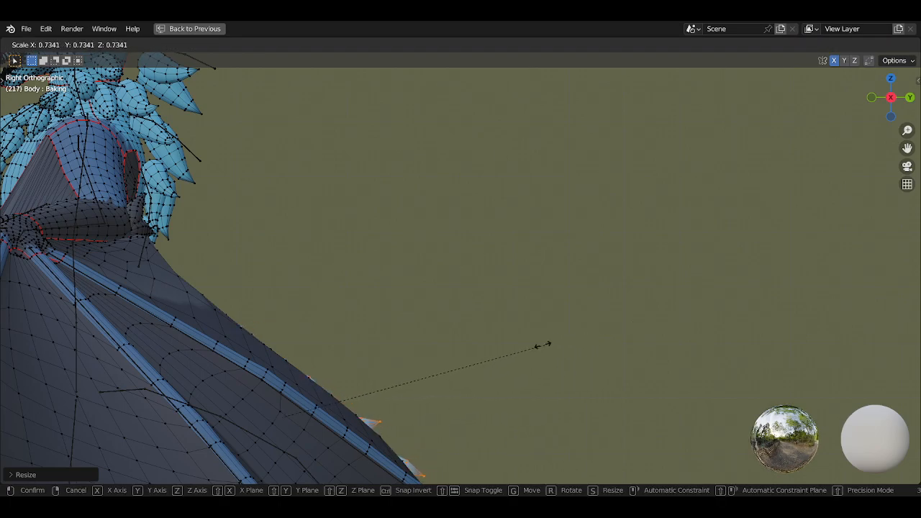
{"action": "left_click", "coordinate": [532, 347]}
Enable X-ray and move the selected tail base tufts away from the back in the right side view
{"action": "middle_click_drag", "start_coordinate": [465, 372], "coordinate": [212, 334]}
{"action": "key", "text": "g"}
{"action": "right_click", "coordinate": [212, 335]}
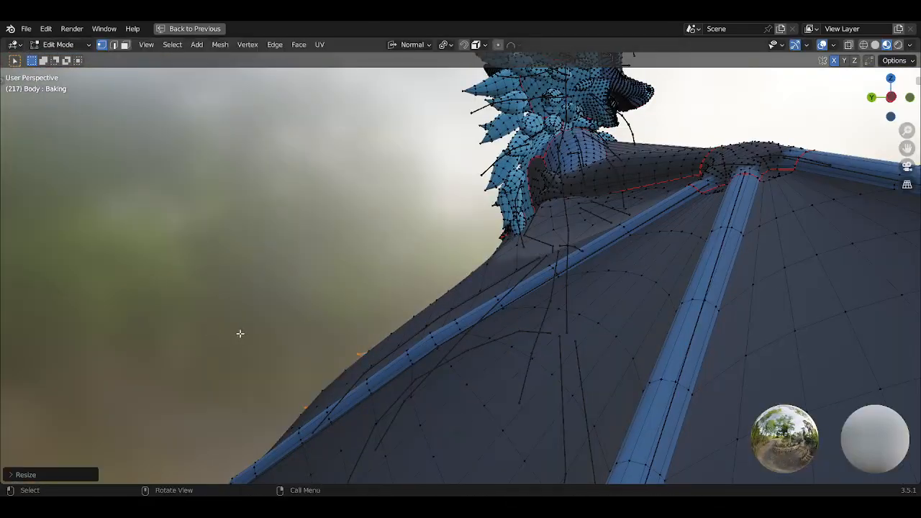
{"action": "scroll", "coordinate": [281, 327], "scroll_direction": "down", "scroll_amount": 2}
{"action": "middle_click_drag", "start_coordinate": [281, 327], "coordinate": [592, 323], "text": "alt"}
{"action": "key", "text": "alt+z"}
{"action": "key", "text": "g"}
{"action": "left_click", "coordinate": [323, 331]}
{"action": "key", "text": "g"}
{"action": "left_click", "coordinate": [610, 325]}
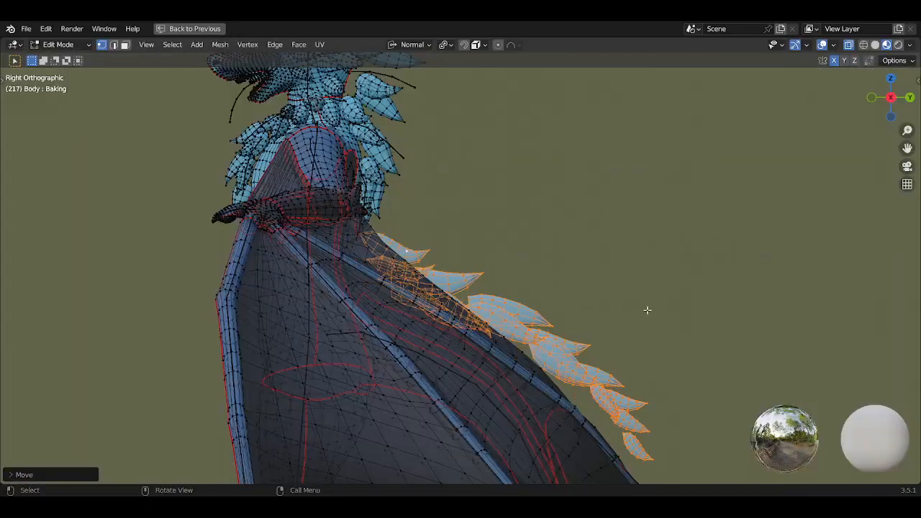
Lasso-select the tufts at the tail tip and extend the selection to their entire linked meshes
{"action": "scroll", "coordinate": [640, 317], "scroll_direction": "down", "scroll_amount": 3}
{"action": "middle_click_drag", "start_coordinate": [587, 358], "coordinate": [439, 257], "text": "shift"}
{"action": "middle_click_drag", "start_coordinate": [489, 328], "coordinate": [448, 278], "text": "shift"}
{"action": "scroll", "coordinate": [406, 319], "scroll_direction": "up", "scroll_amount": 2}
{"action": "scroll", "coordinate": [406, 319], "scroll_direction": "up", "scroll_amount": 2}
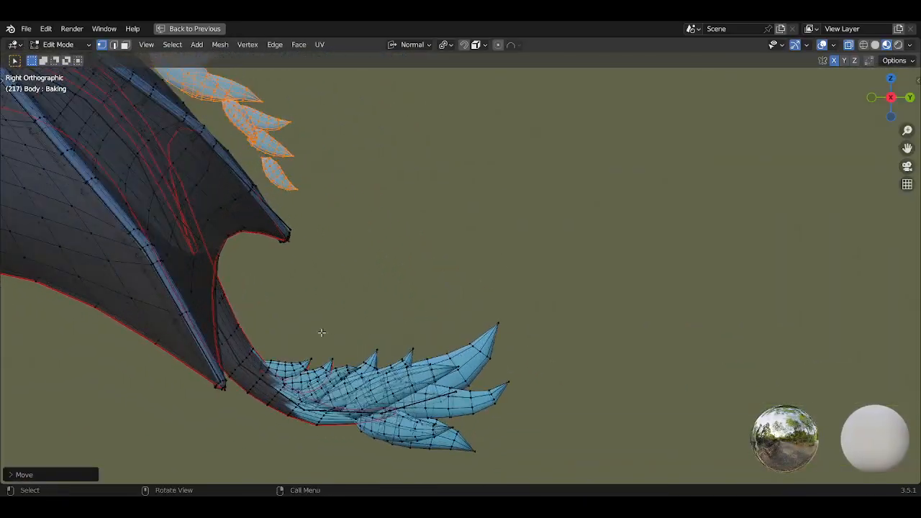
{"action": "mouse_move", "coordinate": [290, 330]}
{"action": "left_mouse_down"}
{"action": "mouse_move", "coordinate": [285, 351]}
{"action": "mouse_move", "coordinate": [323, 285]}
{"action": "left_mouse_up"}
{"action": "key", "text": "w"}
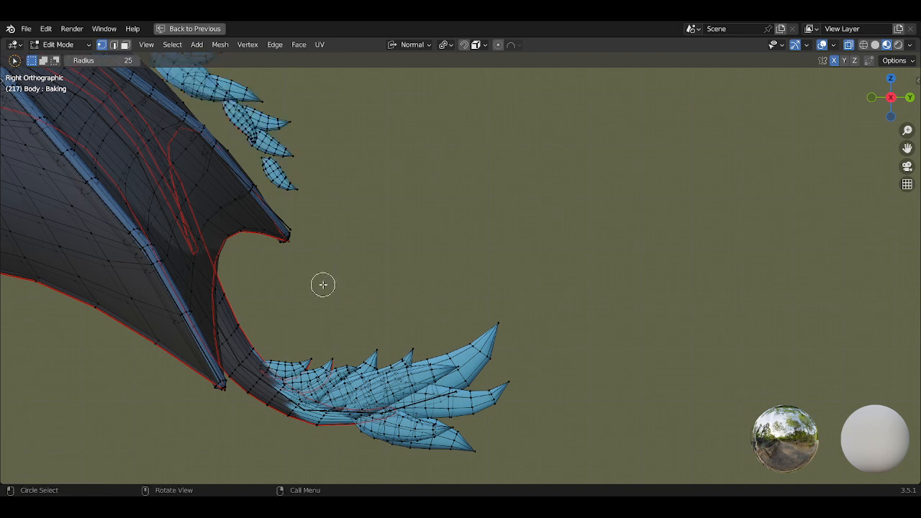
{"action": "key", "text": "w"}
{"action": "mouse_move", "coordinate": [285, 329]}
{"action": "left_mouse_down"}
{"action": "mouse_move", "coordinate": [285, 347]}
{"action": "mouse_move", "coordinate": [353, 387]}
{"action": "left_mouse_up"}
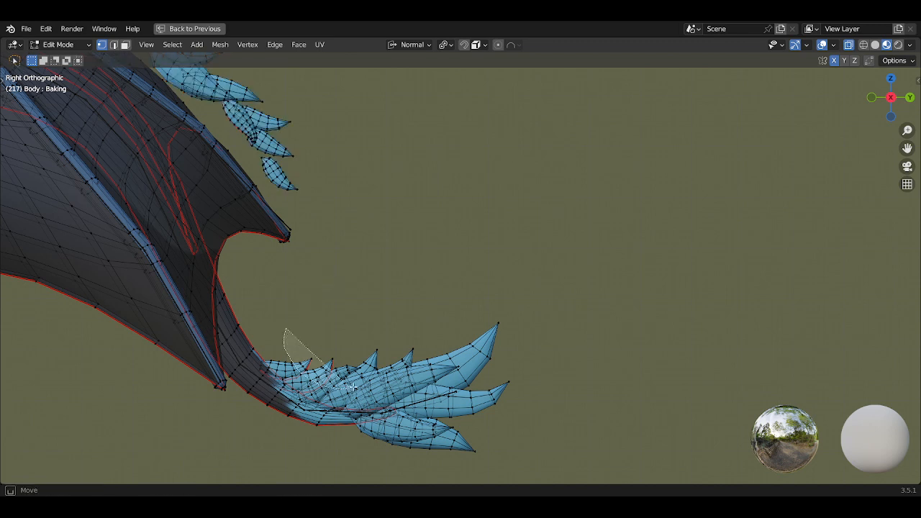
{"action": "mouse_move", "coordinate": [428, 419]}
{"action": "left_mouse_down"}
{"action": "mouse_move", "coordinate": [551, 263]}
{"action": "mouse_move", "coordinate": [377, 239]}
{"action": "left_mouse_up"}
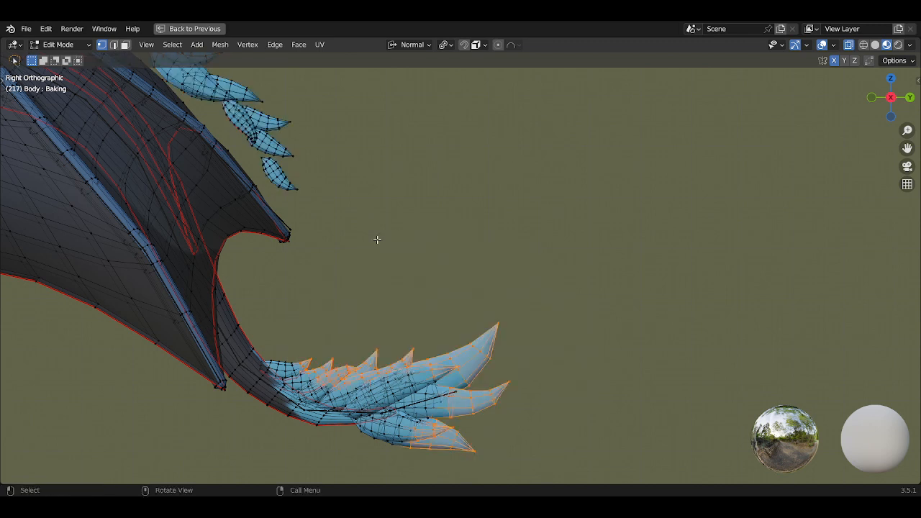
{"action": "key", "text": "ctrl+l"}
{"action": "middle_click_drag", "start_coordinate": [358, 293], "coordinate": [360, 432]}
{"action": "key", "text": "KP_3"}
{"action": "scroll", "coordinate": [402, 336], "scroll_direction": "down", "scroll_amount": 2, "text": "shift"}
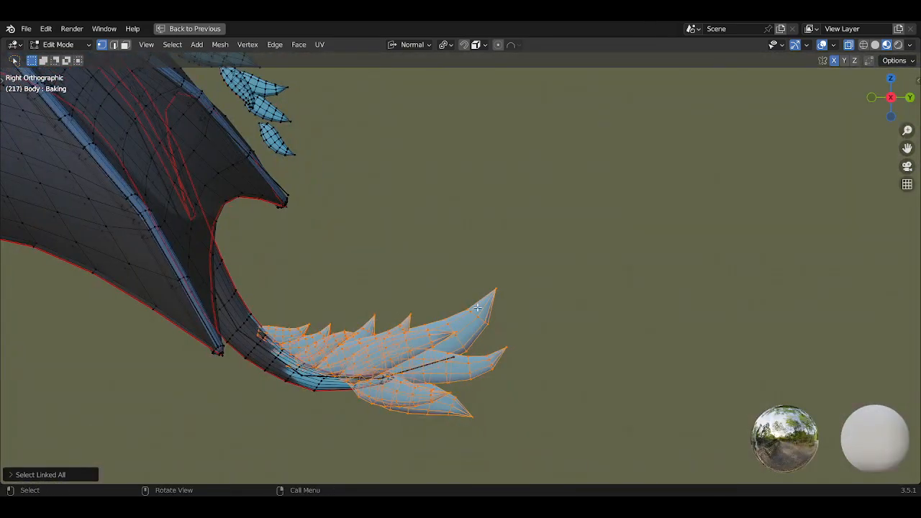
Set the pivot point to Bounding Box Center and scale up the tail tip tufts as a group to spread them apart
{"action": "key", "text": "s"}
{"action": "key", "text": "Escape"}
{"action": "key", "text": "period"}
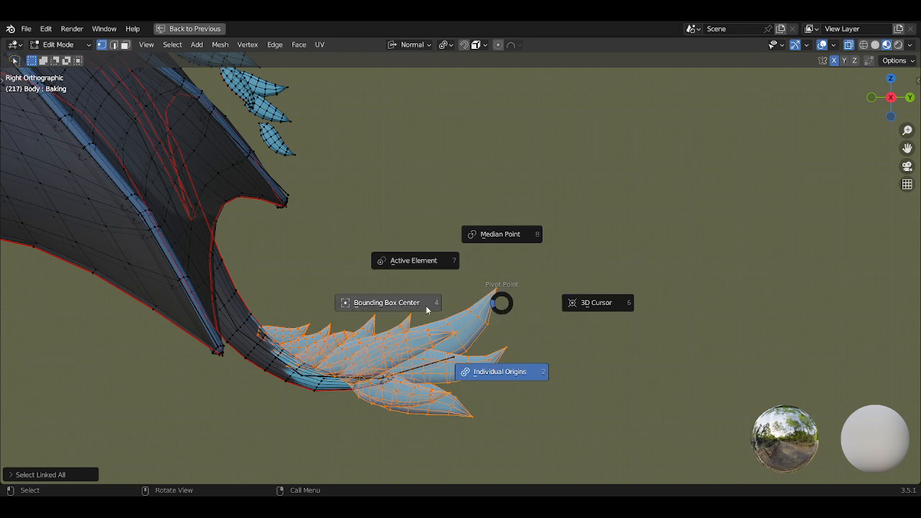
{"action": "left_click", "coordinate": [502, 316]}
{"action": "key", "text": "s"}
{"action": "left_click", "coordinate": [471, 293]}
{"action": "key", "text": "s"}
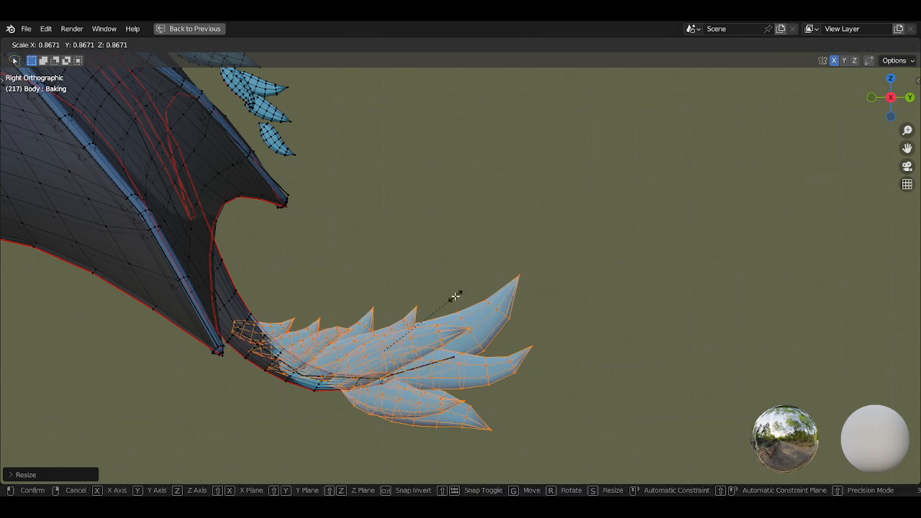
{"action": "left_click", "coordinate": [454, 294]}
Shrink each tail tip tuft around its Individual Origins and move the group about 0.05 m away from the tail
{"action": "key", "text": "period"}
{"action": "left_click", "coordinate": [451, 348]}
{"action": "key", "text": "s"}
{"action": "left_click", "coordinate": [463, 313]}
{"action": "key", "text": "g"}
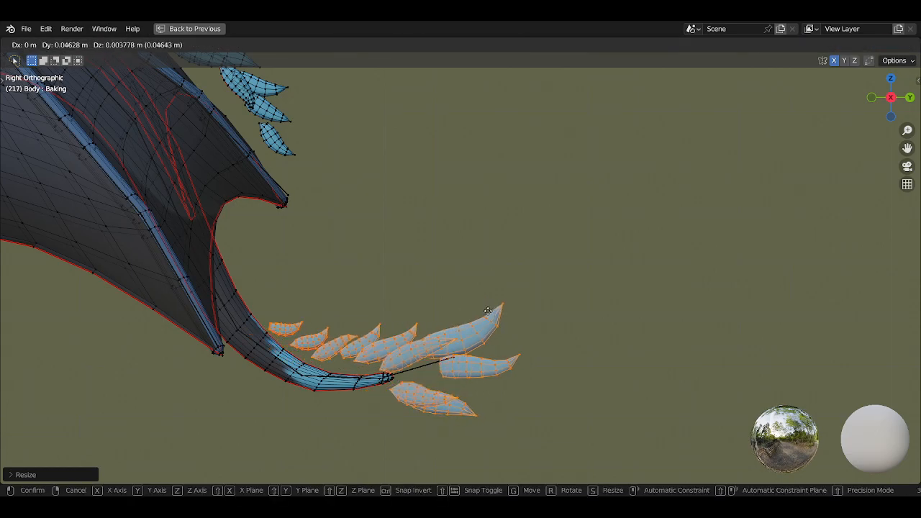
{"action": "left_click", "coordinate": [492, 309]}
Select the small tuft at the lower base of the ear and move it outward and down, clear of the ear
{"action": "middle_click_drag", "start_coordinate": [492, 309], "coordinate": [577, 243]}
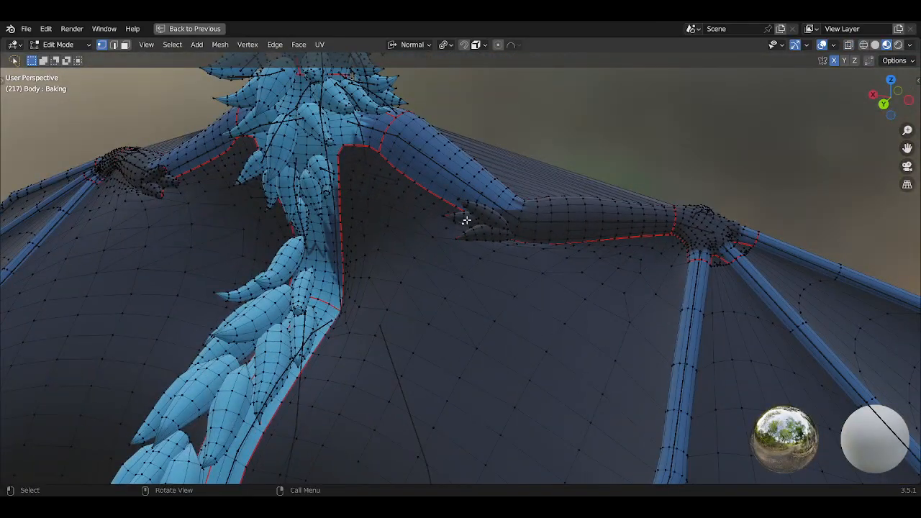
{"action": "middle_click_drag", "start_coordinate": [463, 211], "coordinate": [547, 291]}
{"action": "scroll", "coordinate": [447, 315], "scroll_direction": "down", "scroll_amount": 5}
{"action": "middle_click_drag", "start_coordinate": [547, 291], "coordinate": [472, 323], "text": "alt"}
{"action": "scroll", "coordinate": [472, 323], "scroll_direction": "up", "scroll_amount": 8}
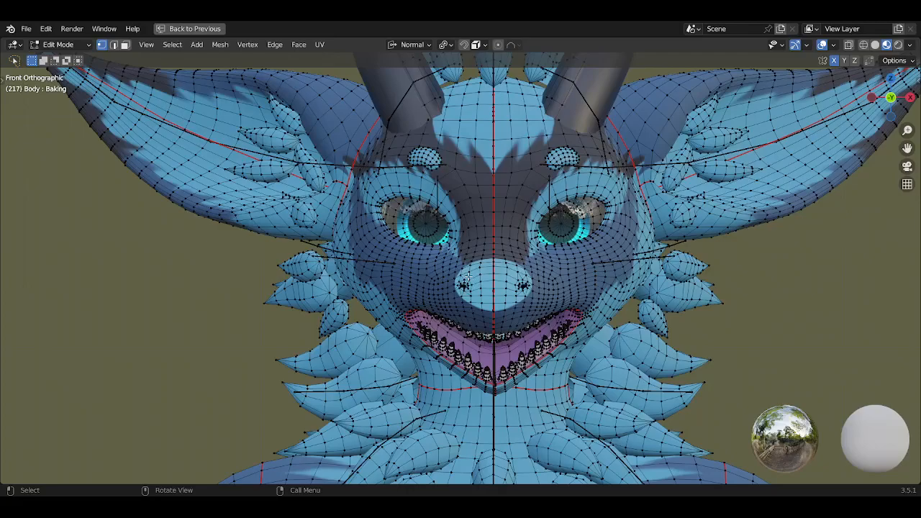
{"action": "middle_click_drag", "start_coordinate": [469, 276], "coordinate": [349, 271]}
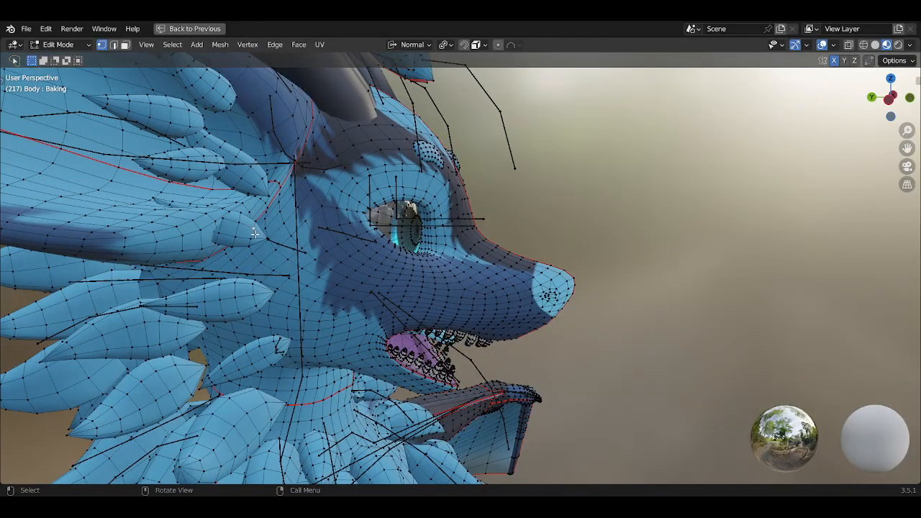
{"action": "key", "text": "l"}
{"action": "middle_click_drag", "start_coordinate": [254, 233], "coordinate": [252, 228]}
{"action": "key", "text": "g"}
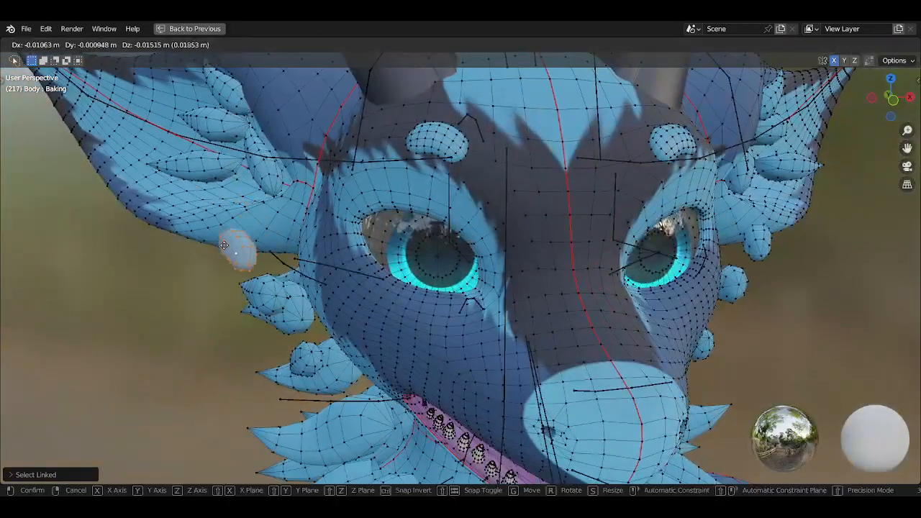
{"action": "left_click", "coordinate": [209, 259]}
Rotate and reposition the tufts inside the ear to separate them from each other and the ear surface
{"action": "middle_click_drag", "start_coordinate": [209, 259], "coordinate": [234, 221]}
{"action": "key", "text": "r"}
{"action": "left_click", "coordinate": [341, 193]}
{"action": "key", "text": "g"}
{"action": "left_click", "coordinate": [342, 191]}
{"action": "key", "text": "g"}
{"action": "left_click", "coordinate": [230, 195]}
{"action": "key", "text": "g"}
{"action": "left_click", "coordinate": [234, 198]}
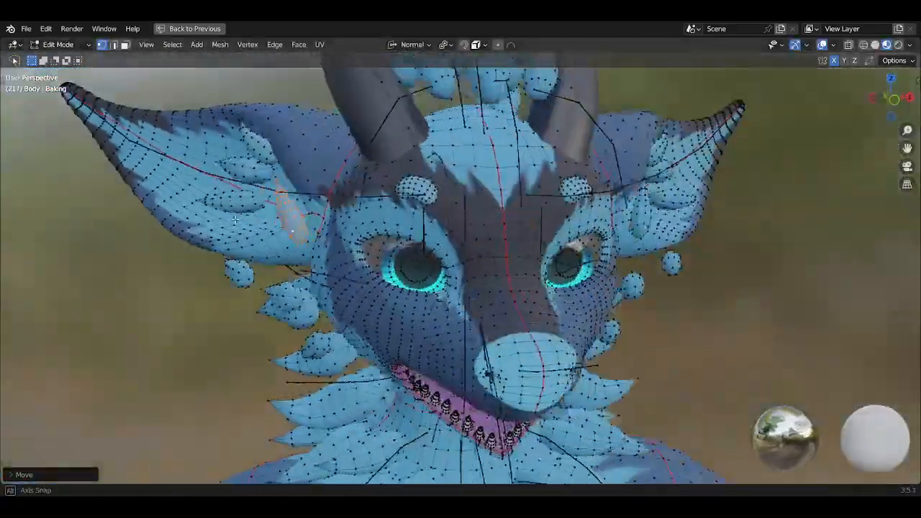
Return the Body to Object Mode, view the whole avatar from the front, and restore the full workspace layout
{"action": "scroll", "coordinate": [234, 221], "scroll_direction": "down", "scroll_amount": 8}
{"action": "key", "text": "Tab"}
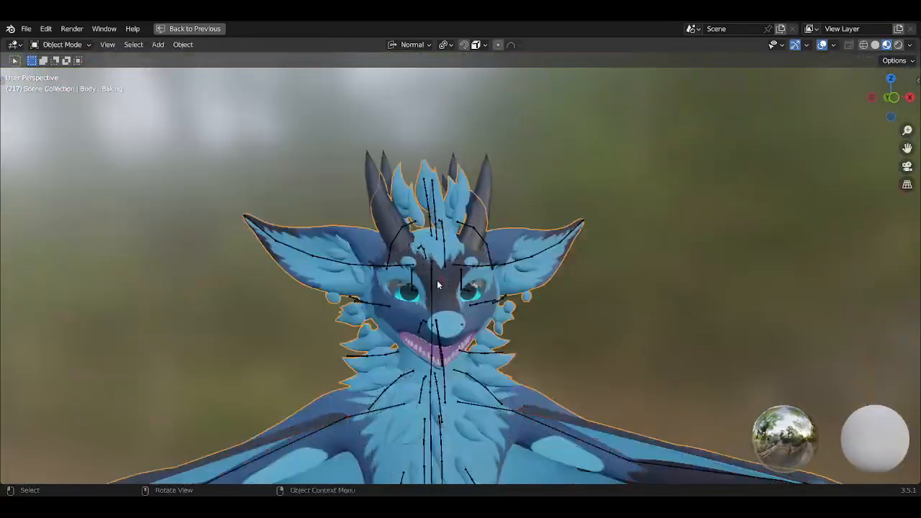
{"action": "key", "text": "KP_1"}
{"action": "scroll", "coordinate": [438, 285], "scroll_direction": "down", "scroll_amount": 5}
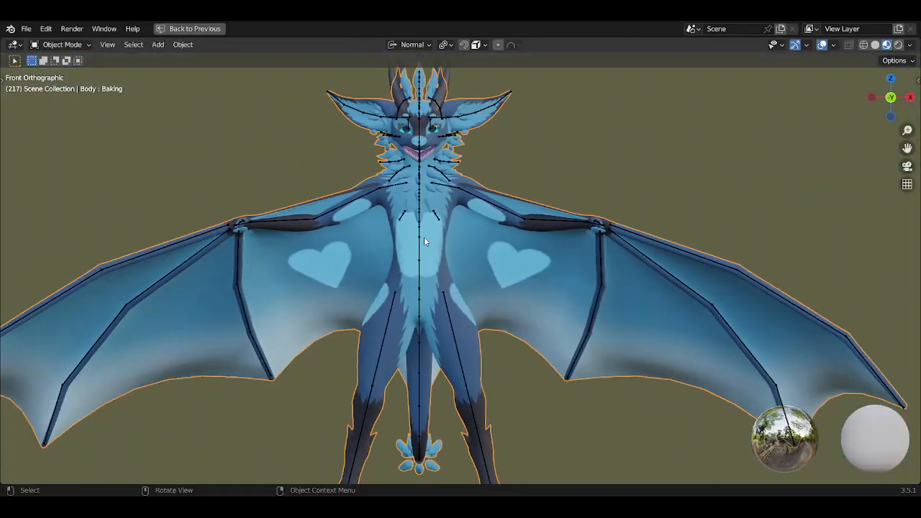
{"action": "key", "text": "ctrl+space"}
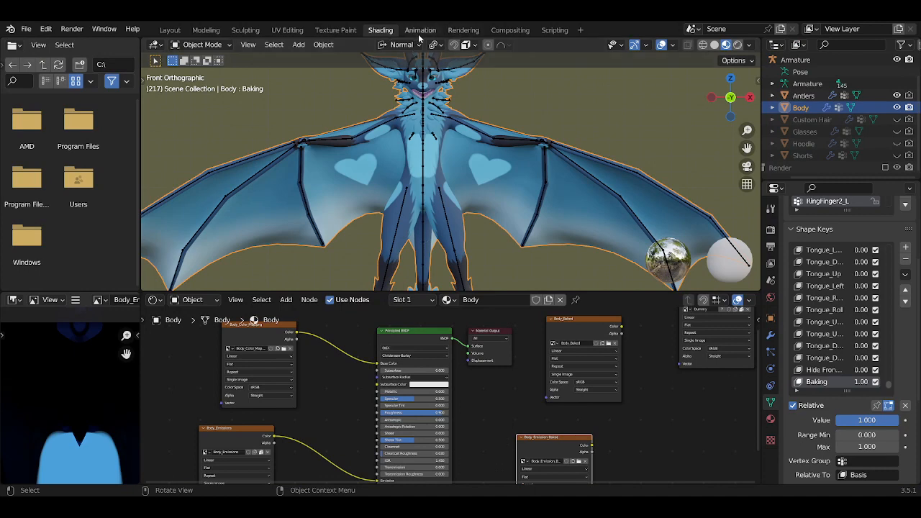
Switch to the Texture Paint workspace and go through the Body's material slots to select Wings
{"action": "left_click", "coordinate": [336, 30]}
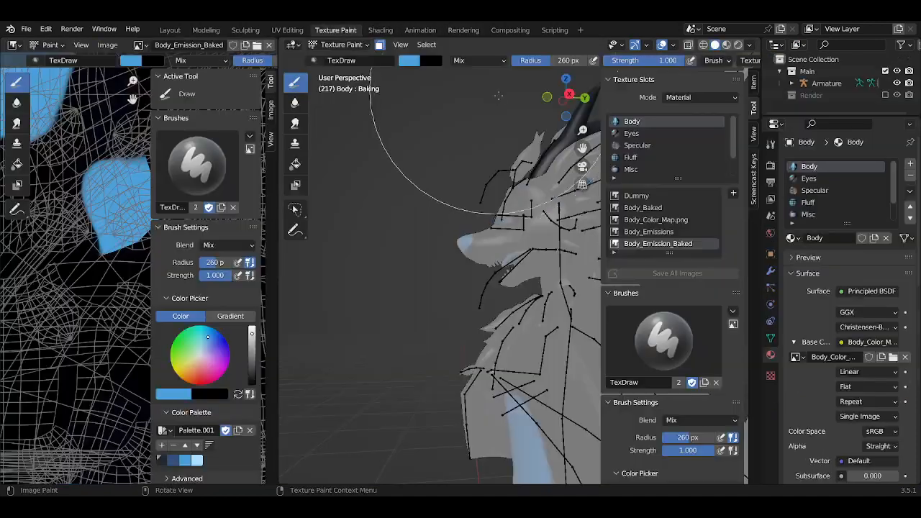
{"action": "left_click", "coordinate": [634, 134]}
{"action": "left_click", "coordinate": [635, 147]}
{"action": "left_click", "coordinate": [634, 158]}
{"action": "scroll", "coordinate": [636, 165], "scroll_direction": "down", "scroll_amount": 1}
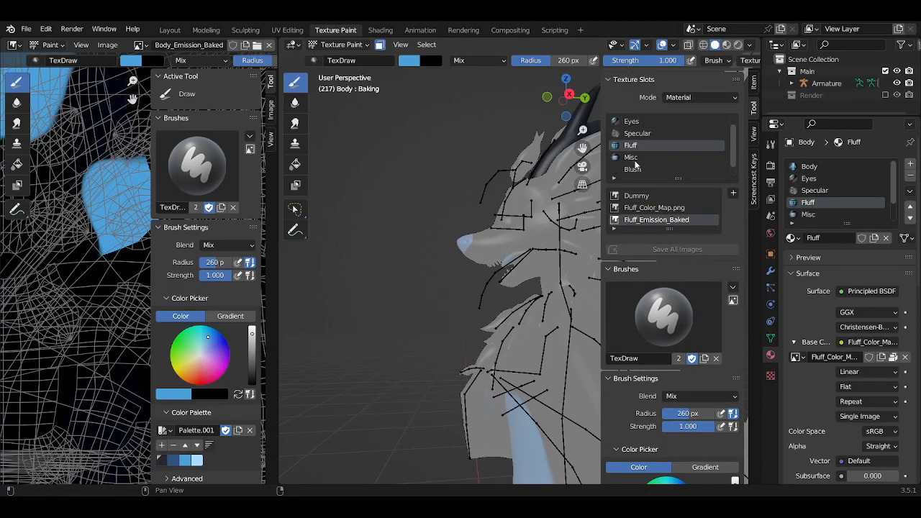
{"action": "left_click", "coordinate": [635, 158]}
{"action": "scroll", "coordinate": [635, 158], "scroll_direction": "down", "scroll_amount": 1}
{"action": "left_click", "coordinate": [634, 157]}
{"action": "left_click", "coordinate": [635, 169]}
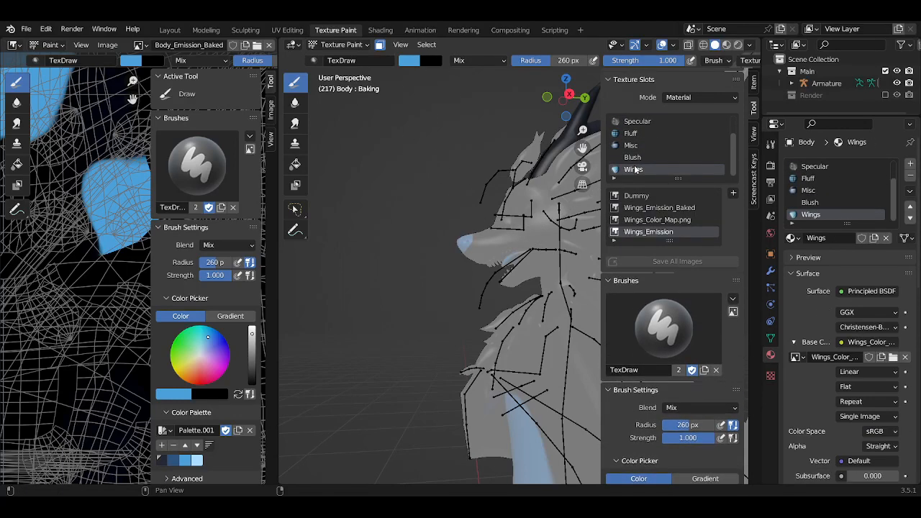
Compare the Wings_Emission and Wings_Emission_Baked texture slots, and make Wings_Emission_Baked the active image
{"action": "scroll", "coordinate": [701, 193], "scroll_direction": "down", "scroll_amount": 3}
{"action": "scroll", "coordinate": [706, 195], "scroll_direction": "up", "scroll_amount": 1}
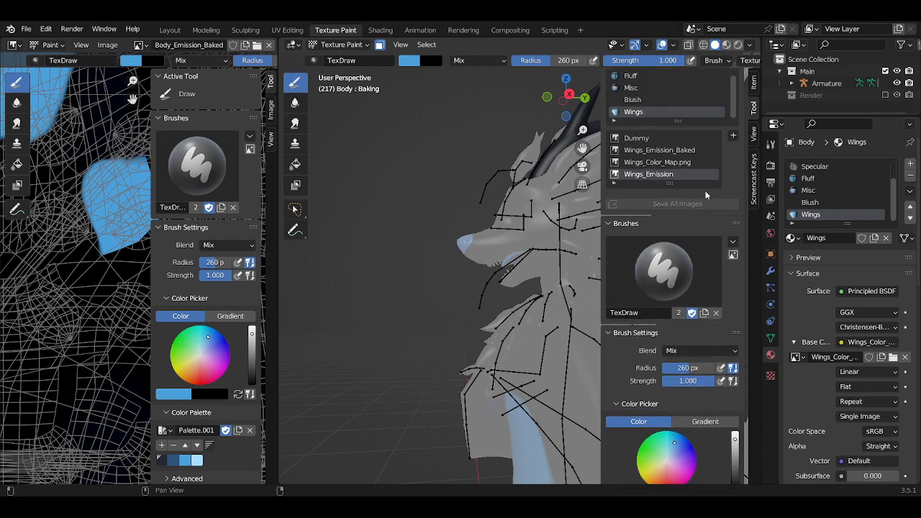
{"action": "left_click", "coordinate": [687, 149]}
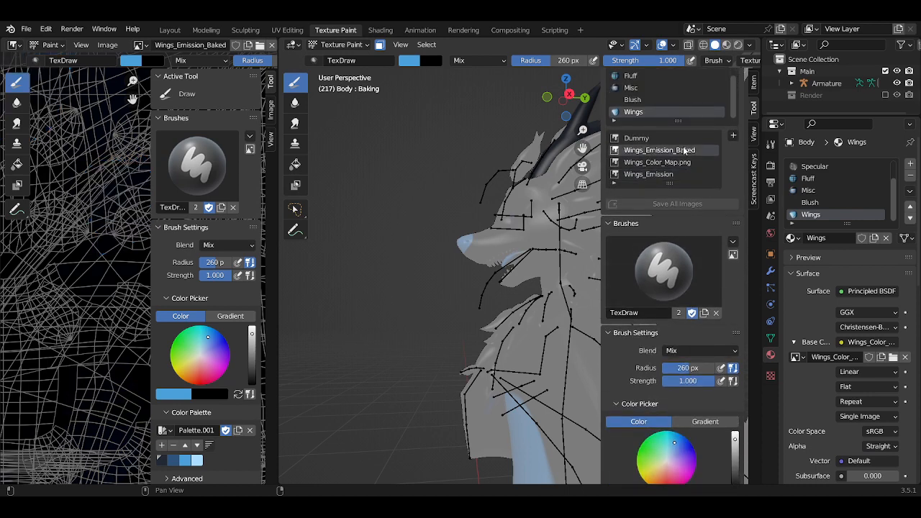
{"action": "left_click", "coordinate": [661, 176]}
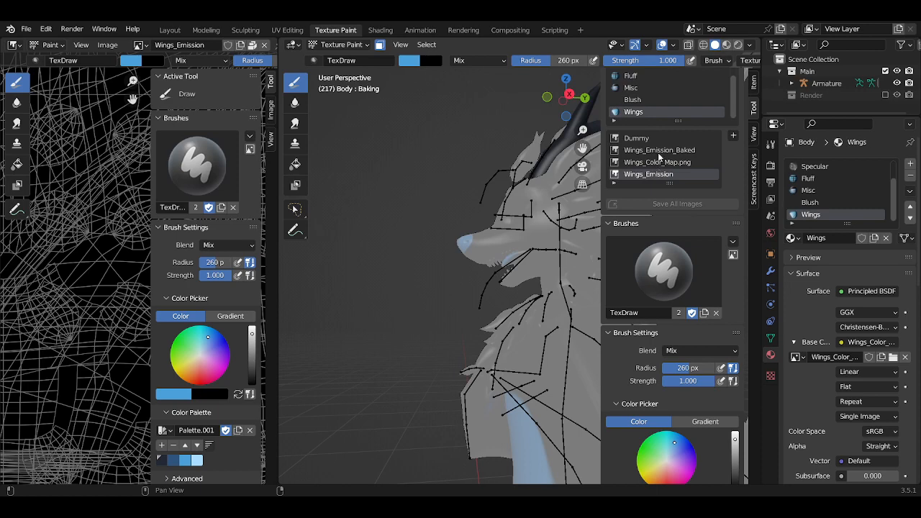
{"action": "left_click", "coordinate": [659, 154]}
{"action": "left_click", "coordinate": [651, 175]}
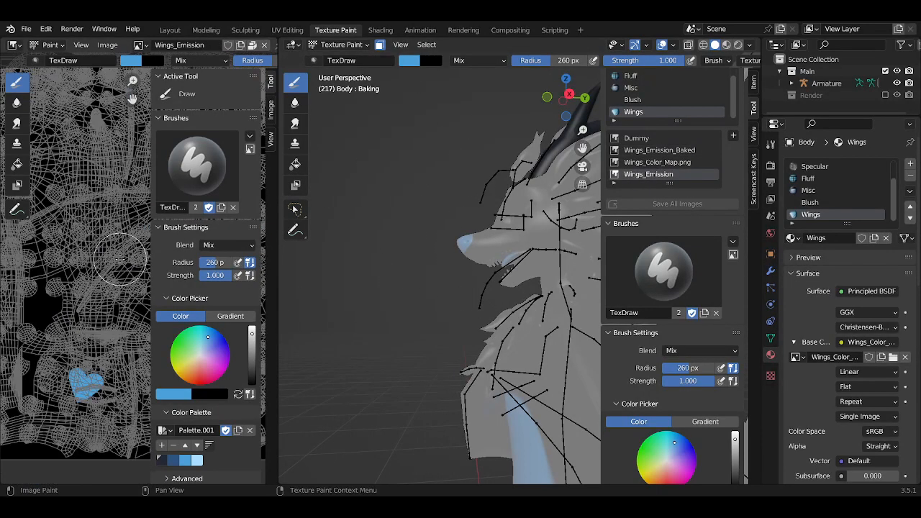
{"action": "left_click", "coordinate": [659, 153]}
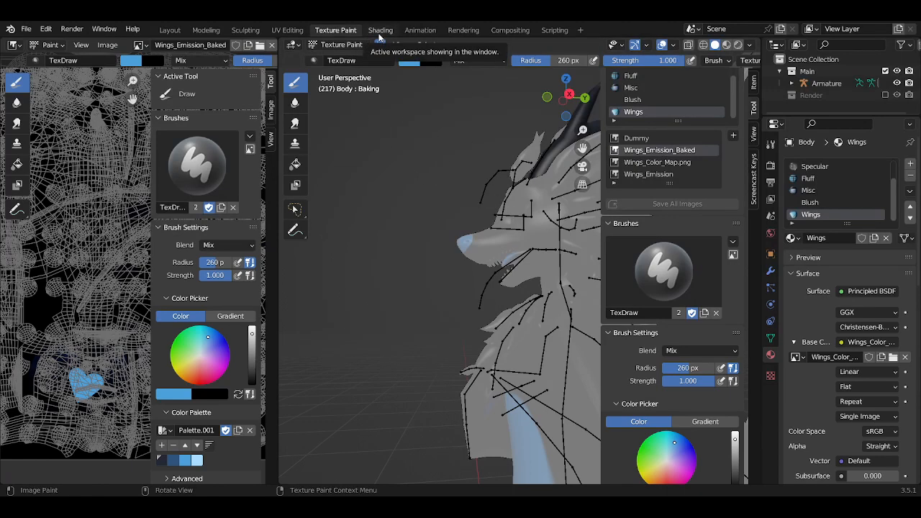
Return to the Shading workspace and start a Combined bake from Above Surface for the Body
{"action": "left_click", "coordinate": [379, 30]}
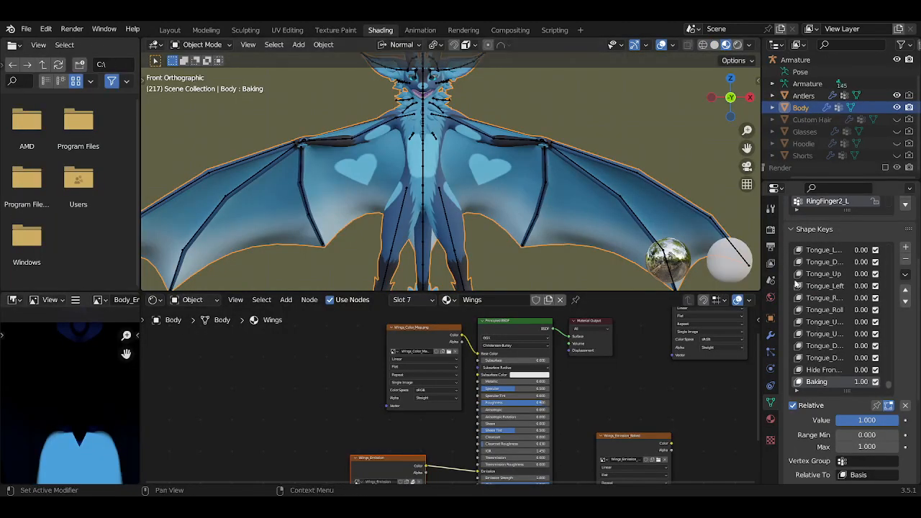
{"action": "left_click", "coordinate": [771, 232]}
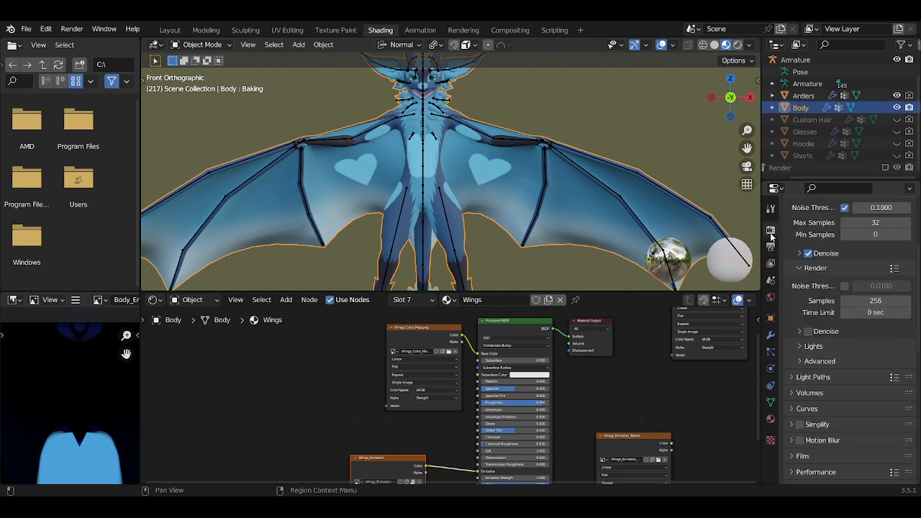
{"action": "scroll", "coordinate": [825, 328], "scroll_direction": "down", "scroll_amount": 6}
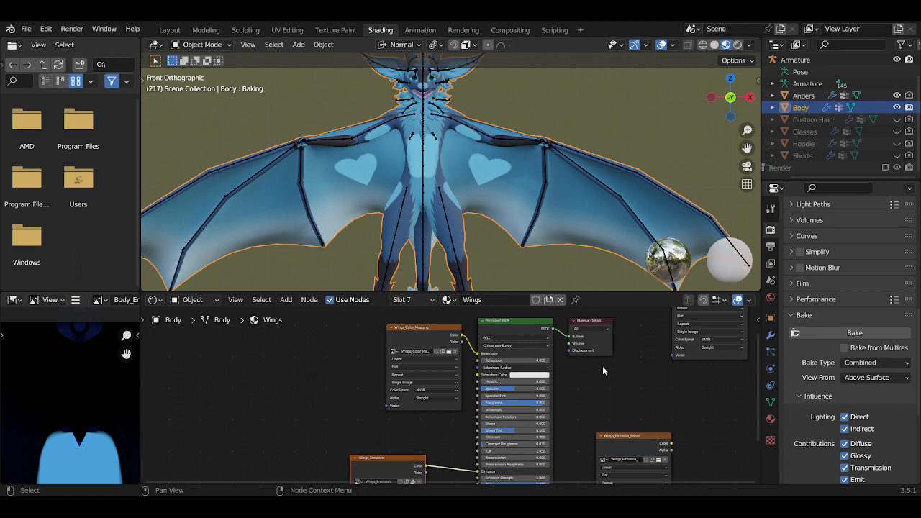
{"action": "scroll", "coordinate": [807, 373], "scroll_direction": "down", "scroll_amount": 2}
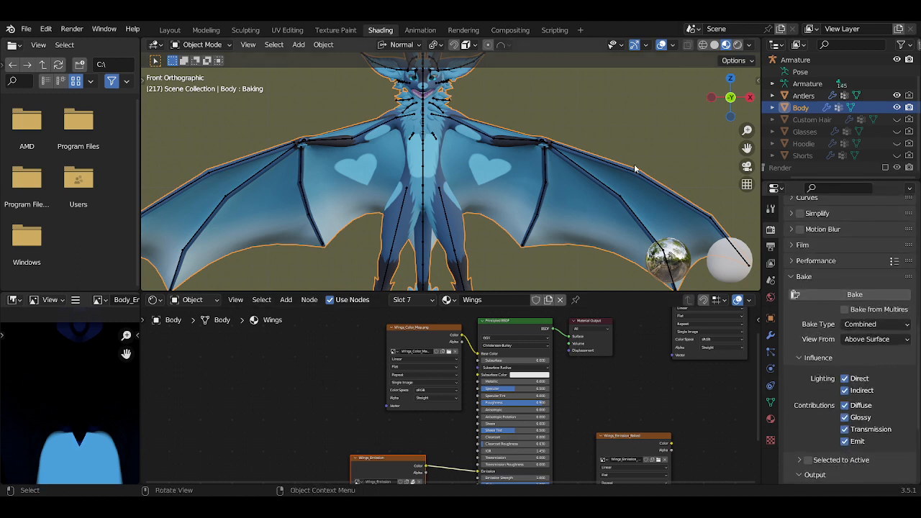
{"action": "scroll", "coordinate": [628, 134], "scroll_direction": "down", "scroll_amount": 3}
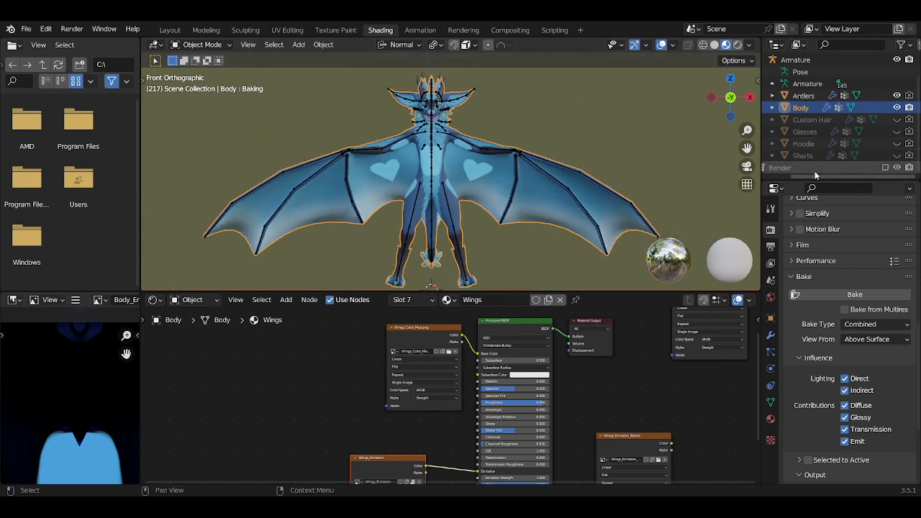
{"action": "left_click", "coordinate": [831, 295]}
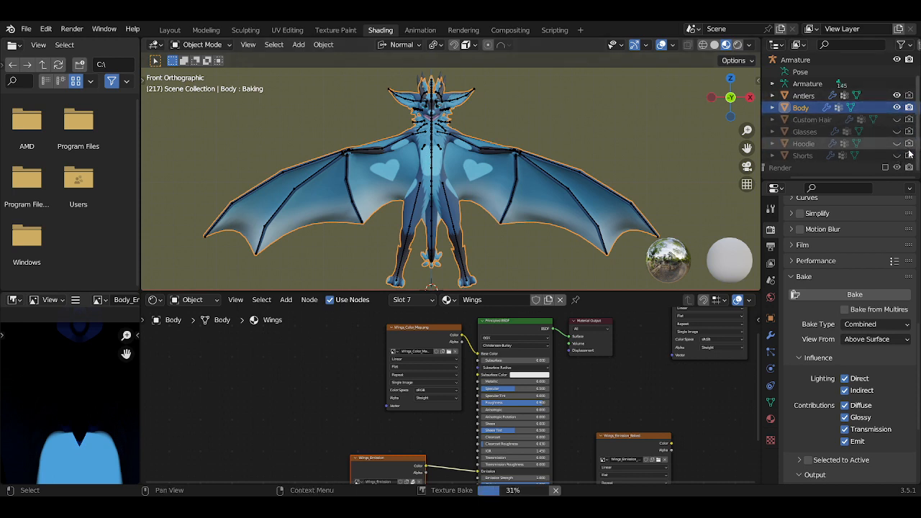
Toggle the viewport visibility of the hair, glasses, hoodie and shorts on and off, keeping Antlers and Body shown
{"action": "left_click_drag", "start_coordinate": [898, 96], "coordinate": [898, 157]}
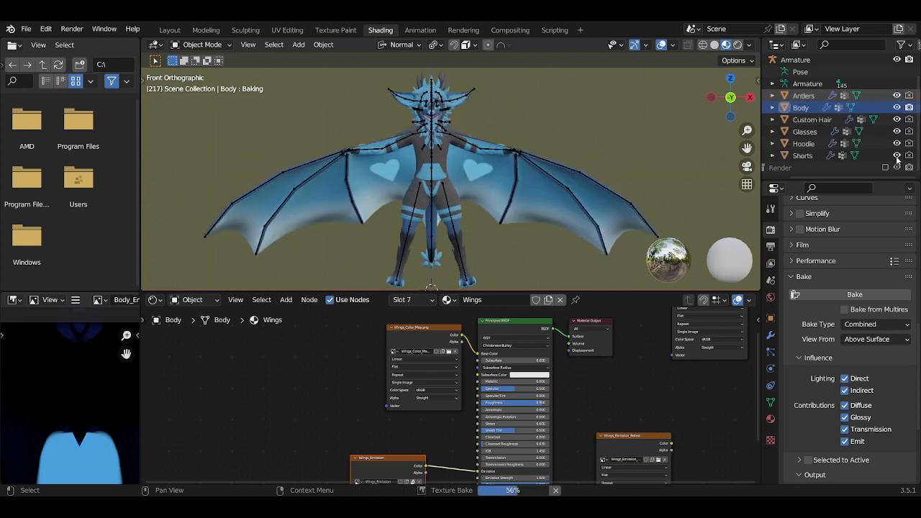
{"action": "left_click_drag", "start_coordinate": [899, 96], "coordinate": [897, 107]}
{"action": "left_click", "coordinate": [897, 107]}
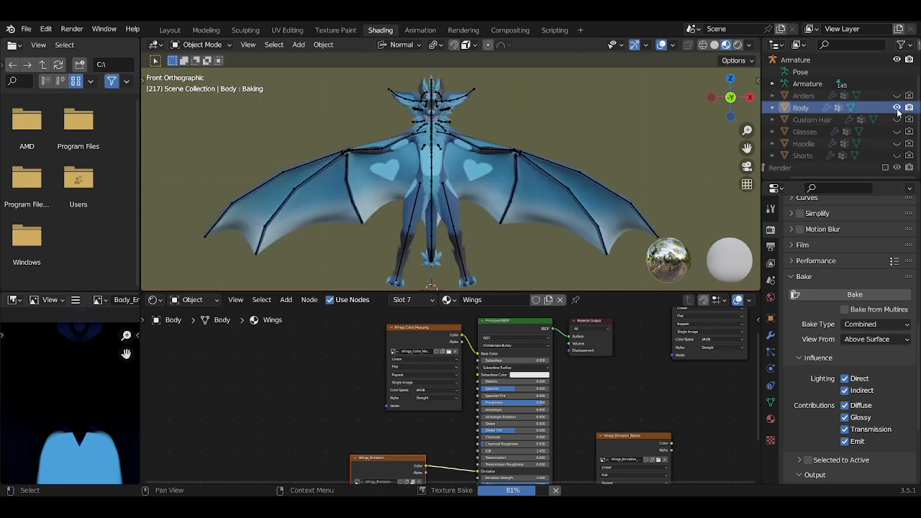
{"action": "left_click", "coordinate": [897, 95]}
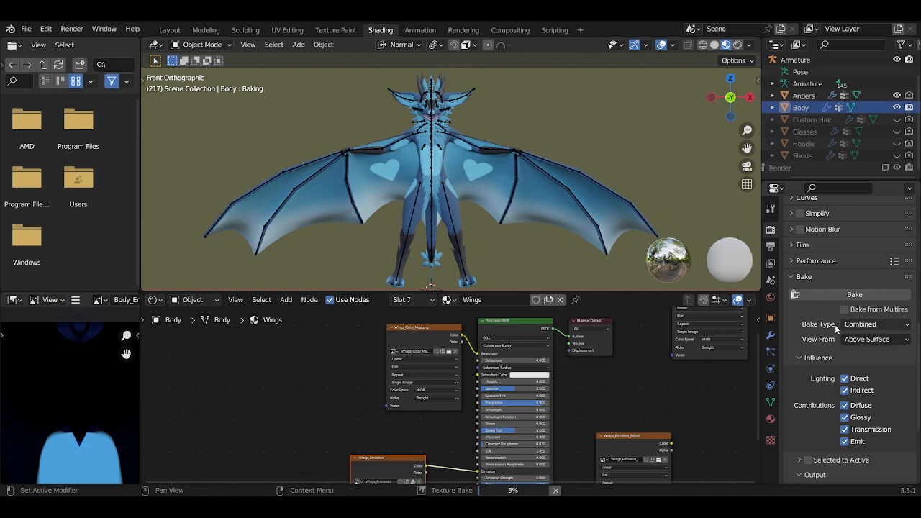
Hide the Antlers in the viewport and check the avatar's head and body without them
{"action": "mouse_move", "coordinate": [487, 149]}
{"action": "middle_mouse_down"}
{"action": "mouse_move", "coordinate": [475, 211]}
{"action": "mouse_move", "coordinate": [461, 180]}
{"action": "mouse_move", "coordinate": [503, 197]}
{"action": "mouse_move", "coordinate": [551, 181]}
{"action": "mouse_move", "coordinate": [483, 163]}
{"action": "middle_mouse_up"}
{"action": "scroll", "coordinate": [458, 173], "scroll_direction": "up", "scroll_amount": 5}
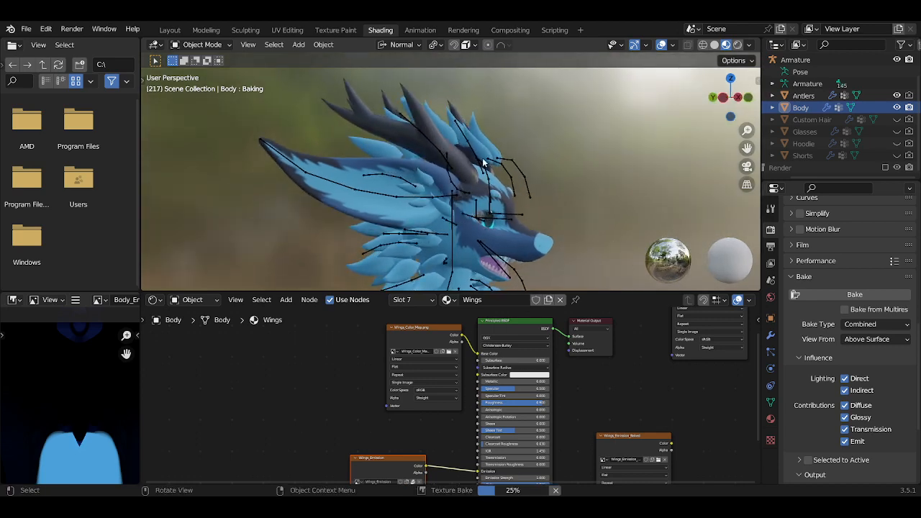
{"action": "left_click", "coordinate": [897, 95]}
{"action": "mouse_move", "coordinate": [539, 189]}
{"action": "middle_mouse_down"}
{"action": "mouse_move", "coordinate": [464, 200]}
{"action": "mouse_move", "coordinate": [532, 191]}
{"action": "middle_mouse_up"}
{"action": "mouse_move", "coordinate": [450, 184]}
{"action": "middle_mouse_down"}
{"action": "mouse_move", "coordinate": [461, 173]}
{"action": "mouse_move", "coordinate": [468, 217]}
{"action": "mouse_move", "coordinate": [445, 180]}
{"action": "middle_mouse_up"}
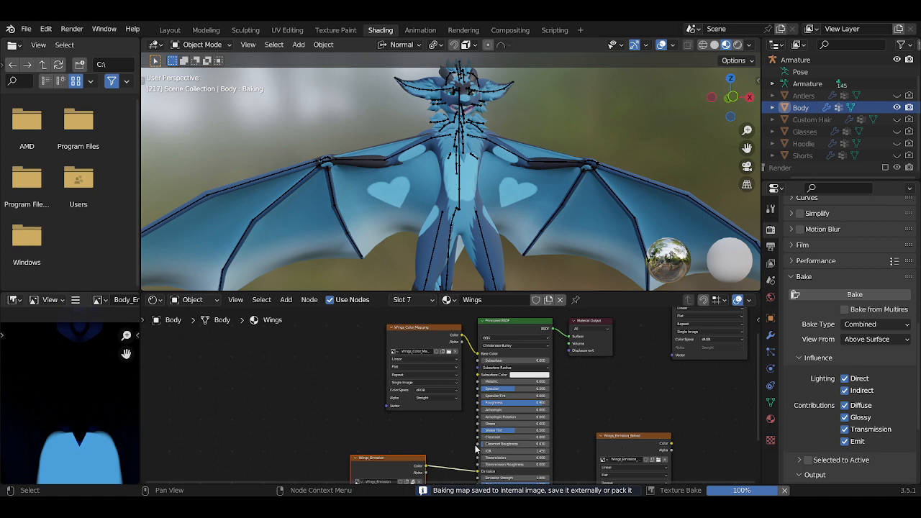
Go back to the Texture Paint workspace and save all baked images
{"action": "middle_click_drag", "start_coordinate": [444, 441], "coordinate": [421, 426]}
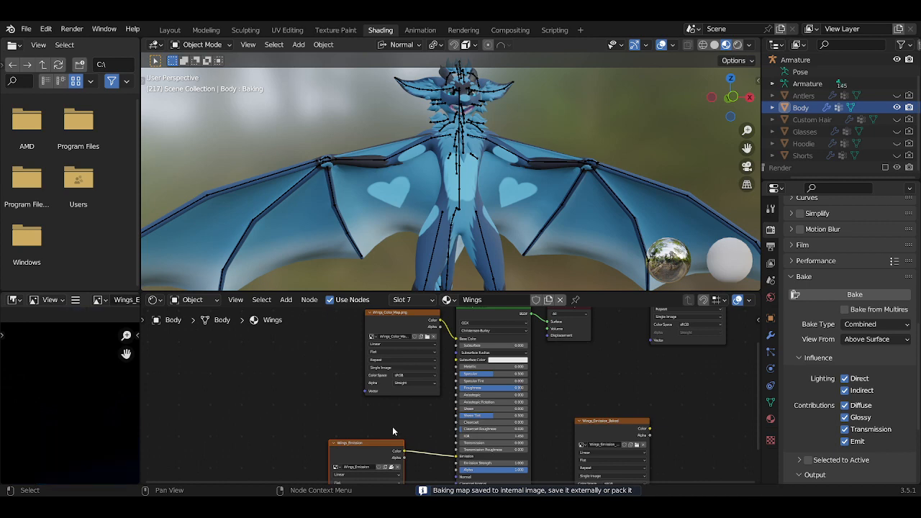
{"action": "left_click", "coordinate": [347, 30]}
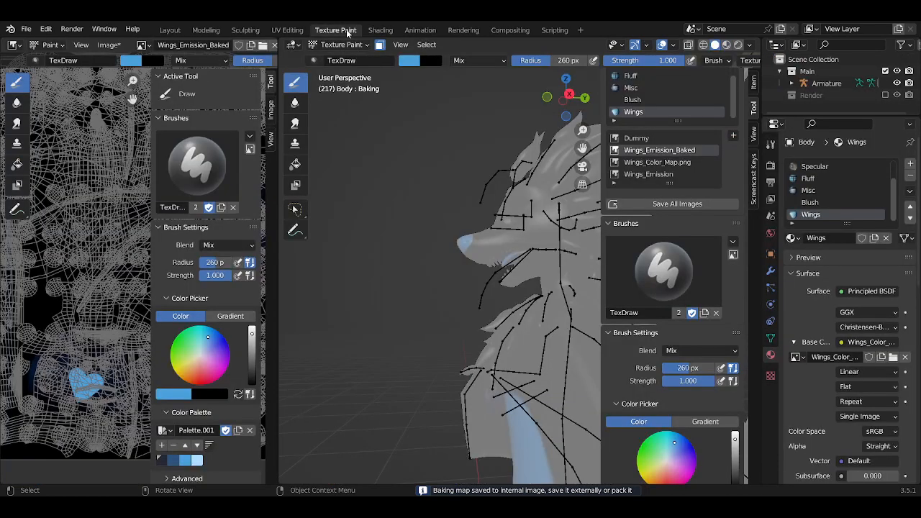
{"action": "left_click", "coordinate": [704, 206]}
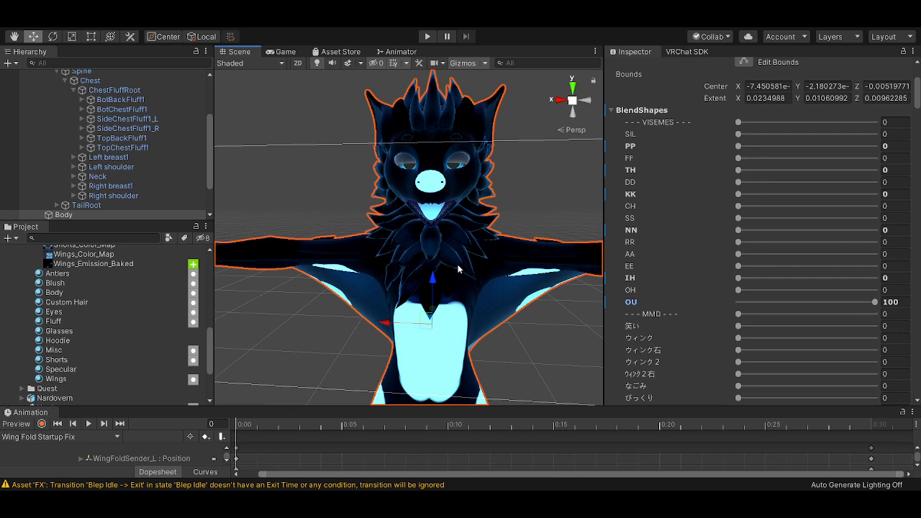
Switch to Unity and examine the baked emission on the avatar's chest around the bottom chest fluff, close up and from a distance
{"action": "scroll", "coordinate": [447, 321], "scroll_direction": "down", "scroll_amount": 5}
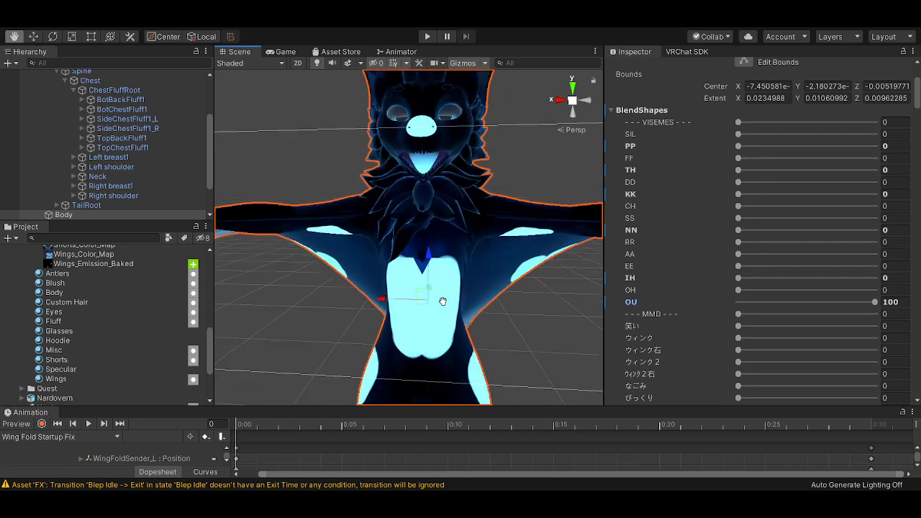
{"action": "scroll", "coordinate": [441, 304], "scroll_direction": "down", "scroll_amount": 2}
{"action": "scroll", "coordinate": [452, 297], "scroll_direction": "up", "scroll_amount": 10}
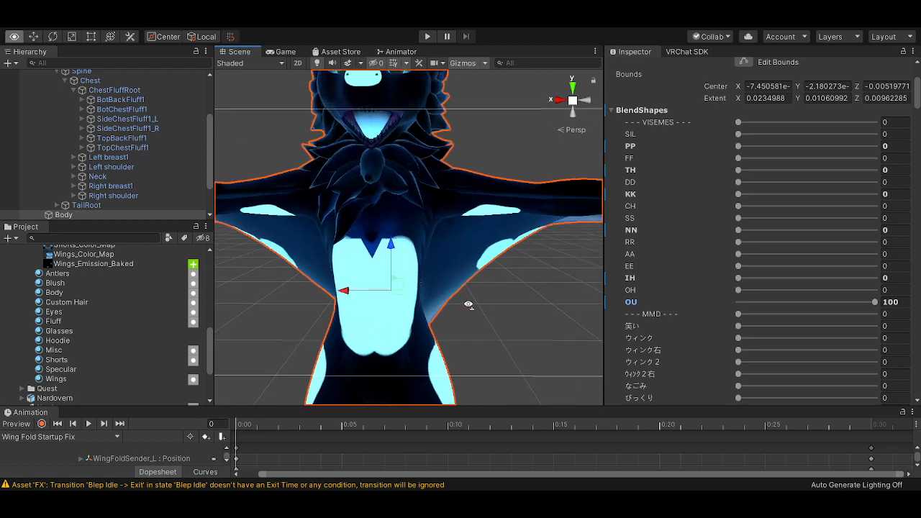
{"action": "scroll", "coordinate": [415, 295], "scroll_direction": "down", "scroll_amount": 5}
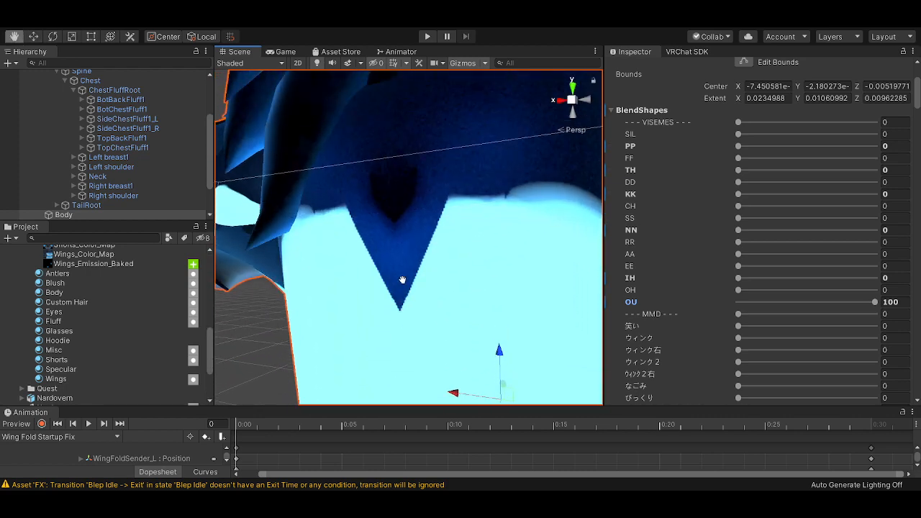
{"action": "key", "text": "w"}
{"action": "key", "text": "f"}
{"action": "scroll", "coordinate": [409, 255], "scroll_direction": "down", "scroll_amount": 5}
{"action": "scroll", "coordinate": [410, 255], "scroll_direction": "up", "scroll_amount": 2}
{"action": "scroll", "coordinate": [389, 248], "scroll_direction": "down", "scroll_amount": 2}
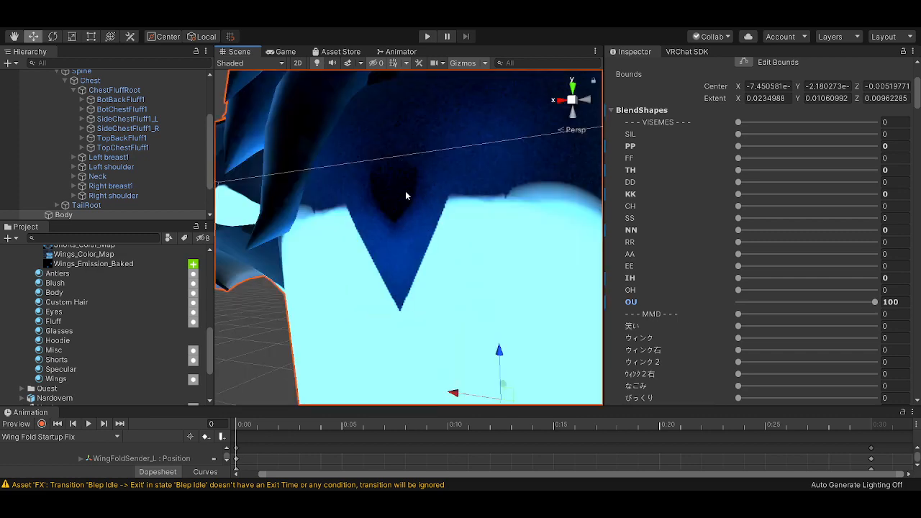
{"action": "scroll", "coordinate": [407, 202], "scroll_direction": "down", "scroll_amount": 5}
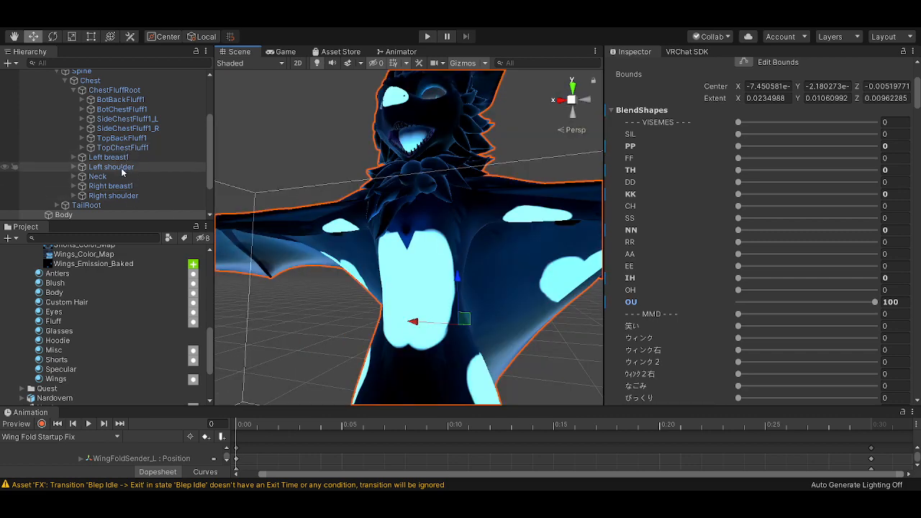
Revert the overridden positions of the BotBackFluff1 and BotChestFluff1 bones to their prefab values
{"action": "left_click", "coordinate": [140, 100]}
{"action": "left_click", "coordinate": [144, 109]}
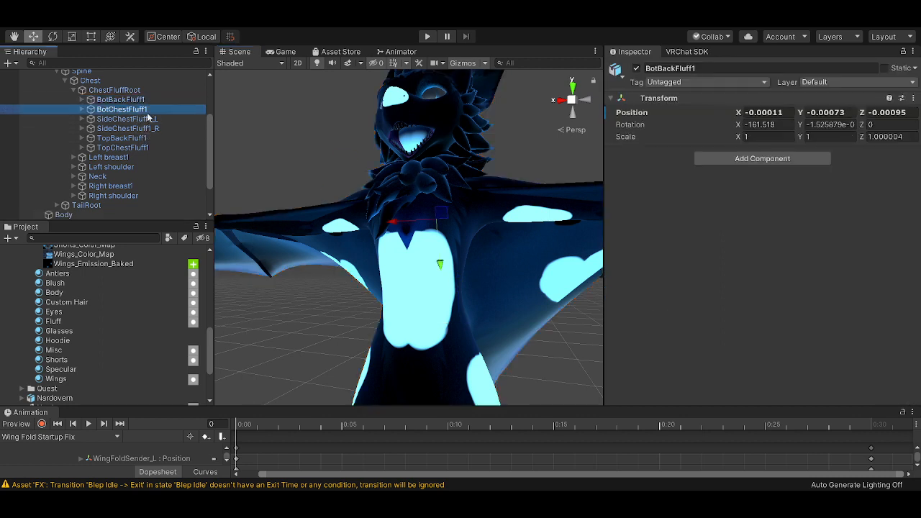
{"action": "left_click", "coordinate": [147, 103]}
{"action": "right_click", "coordinate": [634, 115]}
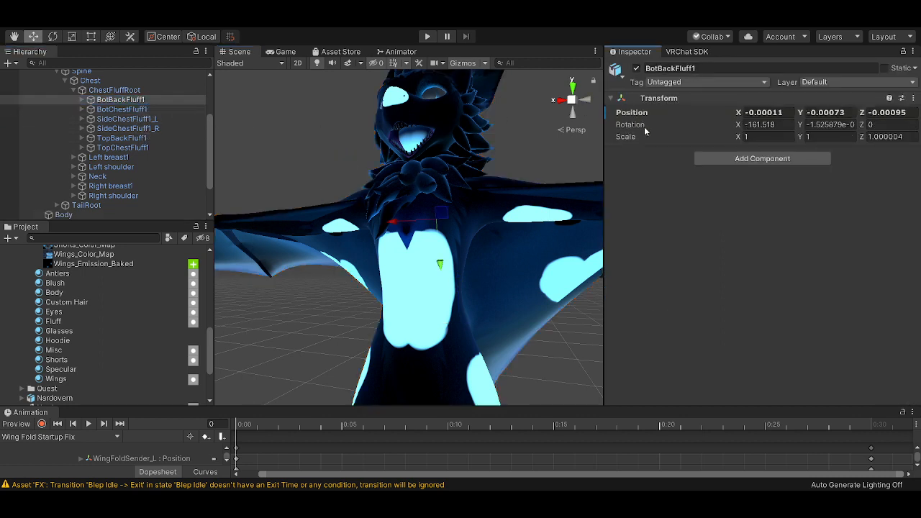
{"action": "left_click", "coordinate": [643, 131]}
{"action": "left_click", "coordinate": [122, 109]}
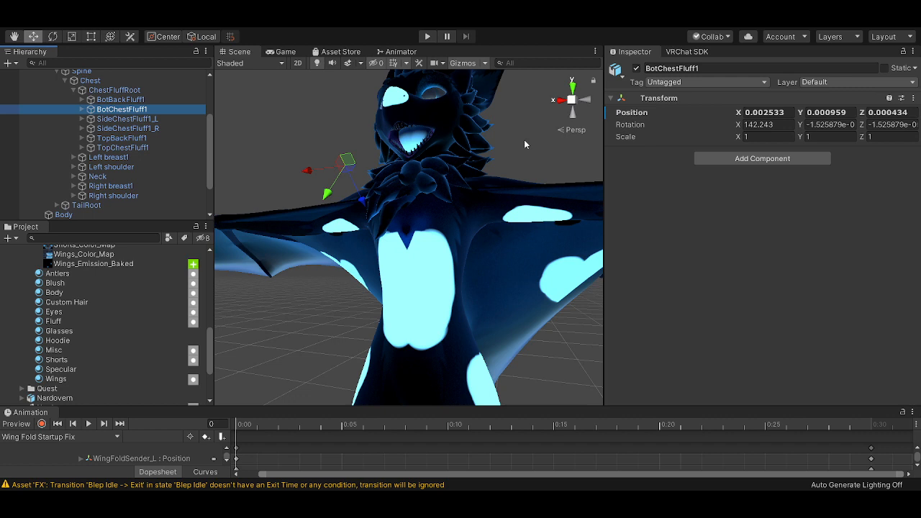
{"action": "right_click", "coordinate": [646, 115]}
{"action": "left_click", "coordinate": [658, 136]}
Check the transforms of the SideChestFluff1_L, SideChestFluff1_R and TopChestFluff1 bones and inspect the chest fluff in the scene
{"action": "left_click", "coordinate": [126, 119]}
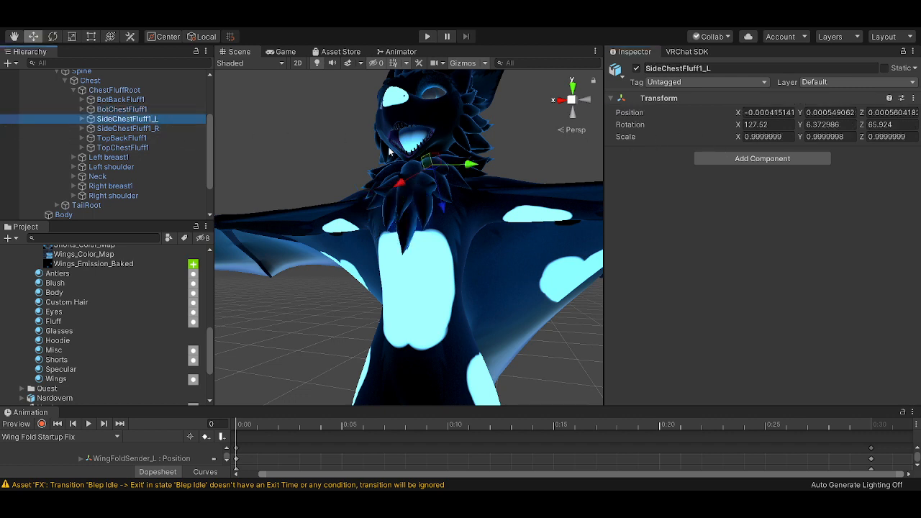
{"action": "left_click", "coordinate": [148, 128]}
{"action": "left_click", "coordinate": [142, 147]}
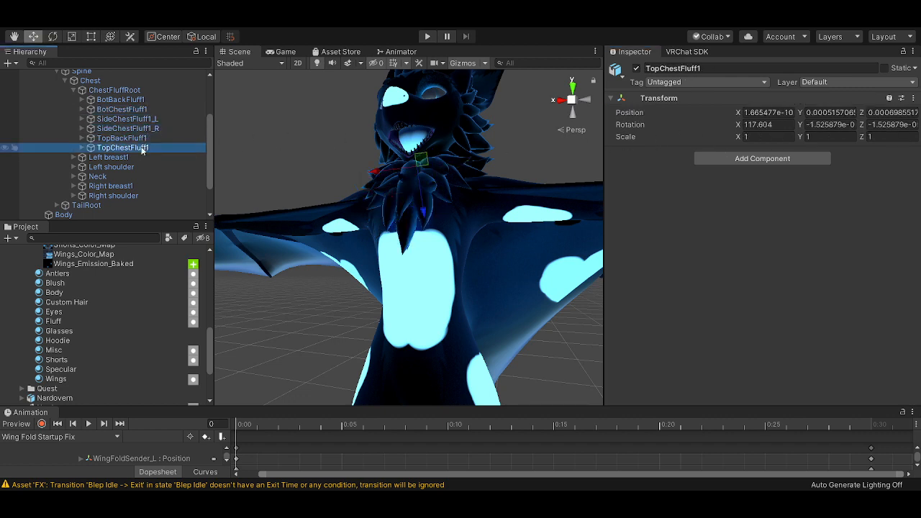
{"action": "scroll", "coordinate": [448, 265], "scroll_direction": "down", "scroll_amount": 8}
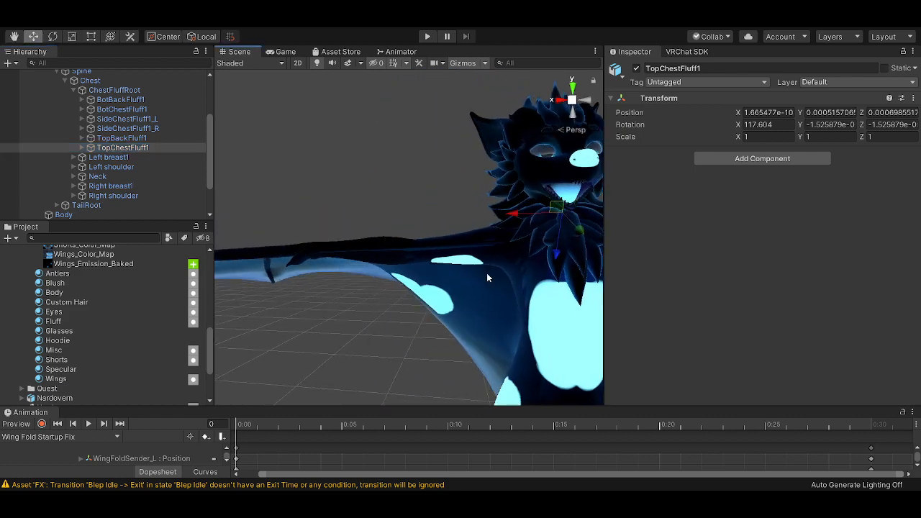
{"action": "scroll", "coordinate": [448, 265], "scroll_direction": "down", "scroll_amount": 8}
Try rotating the BotChestFluff1 bone and revert its rotation to the prefab value
{"action": "left_click", "coordinate": [126, 119]}
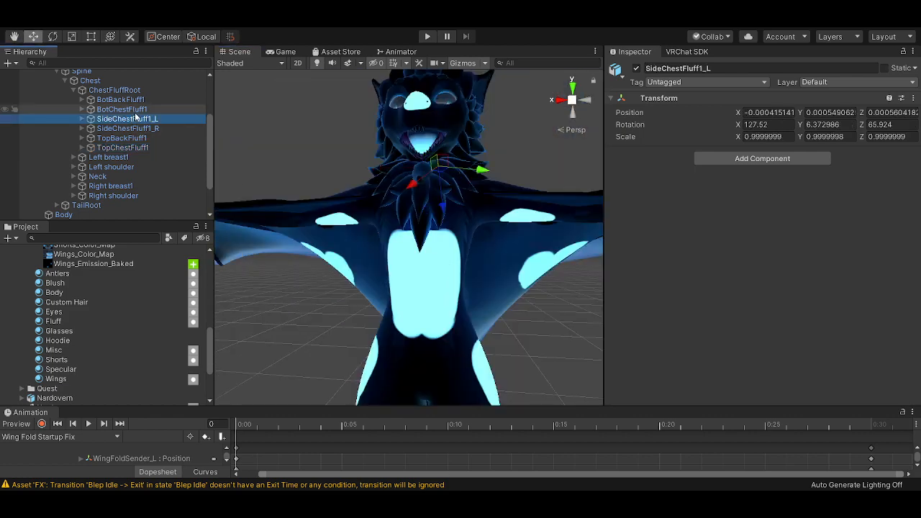
{"action": "left_click", "coordinate": [121, 109]}
{"action": "left_click", "coordinate": [52, 36]}
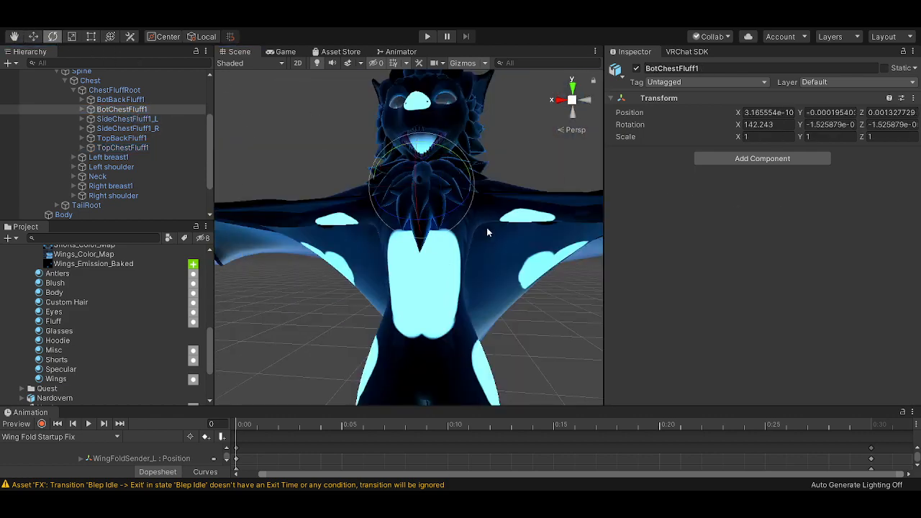
{"action": "mouse_move", "coordinate": [464, 213]}
{"action": "left_mouse_down"}
{"action": "mouse_move", "coordinate": [452, 189]}
{"action": "mouse_move", "coordinate": [459, 183]}
{"action": "mouse_move", "coordinate": [434, 174]}
{"action": "mouse_move", "coordinate": [477, 165]}
{"action": "mouse_move", "coordinate": [480, 192]}
{"action": "mouse_move", "coordinate": [447, 193]}
{"action": "mouse_move", "coordinate": [475, 200]}
{"action": "left_mouse_up"}
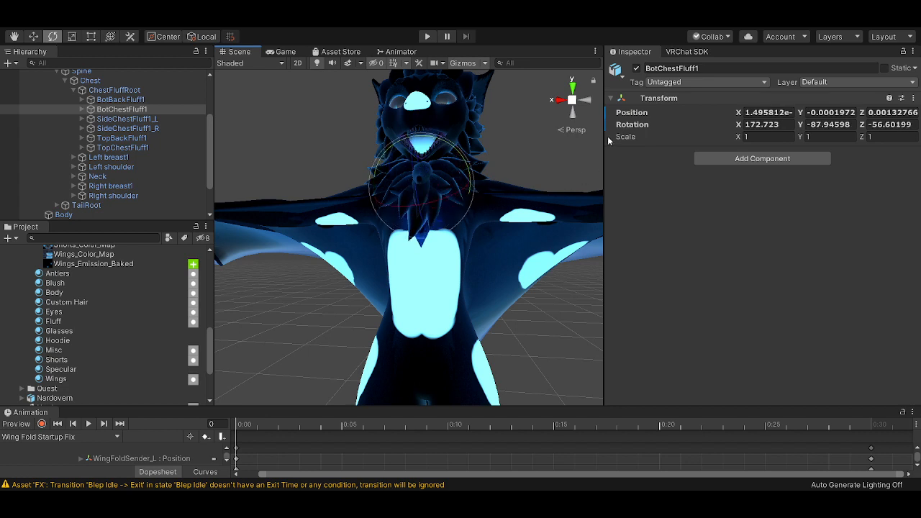
{"action": "right_click", "coordinate": [632, 125]}
{"action": "left_click", "coordinate": [643, 146]}
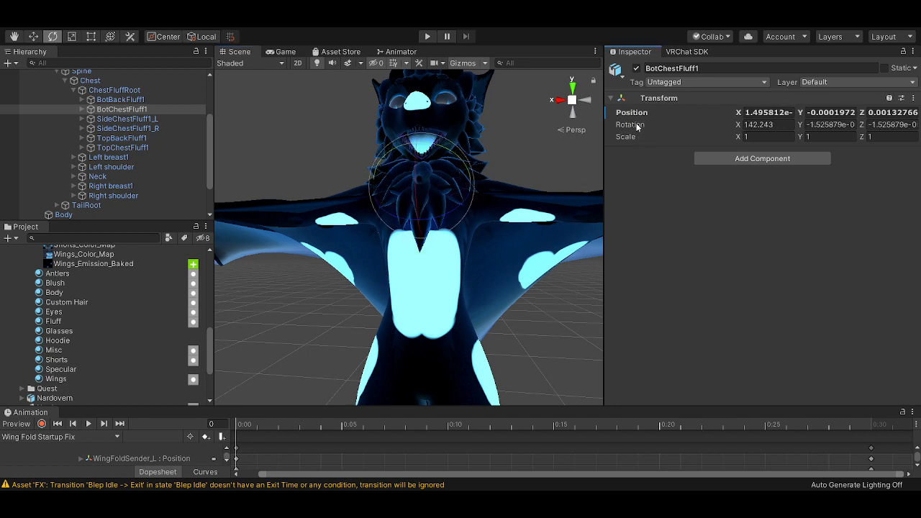
Examine the chest fluff up close, and inspect the whole Nardovern_V2.1 avatar from the front and from behind
{"action": "key", "text": "f"}
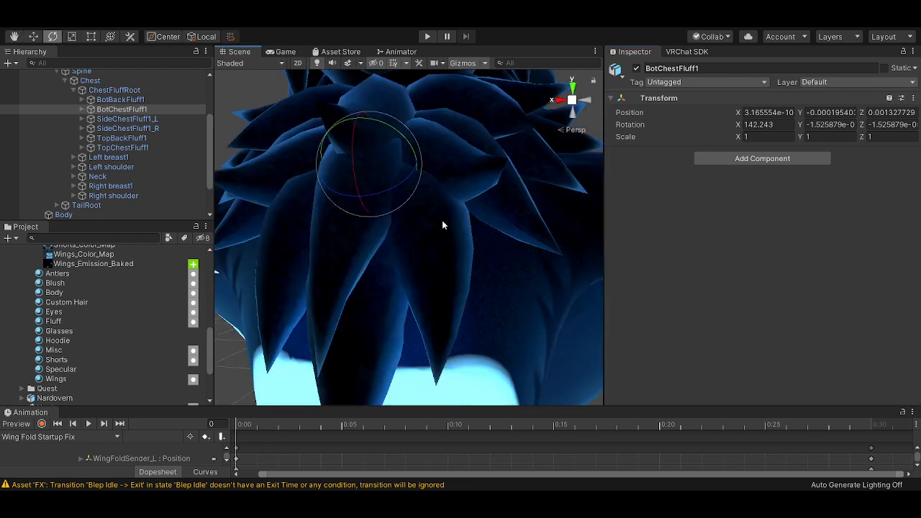
{"action": "middle_click_drag", "start_coordinate": [412, 136], "coordinate": [434, 240]}
{"action": "middle_click_drag", "start_coordinate": [303, 234], "coordinate": [507, 284]}
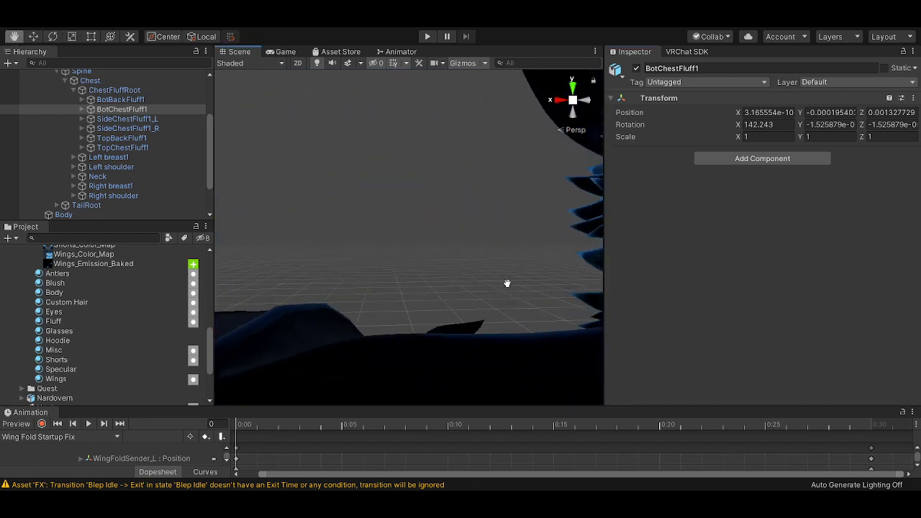
{"action": "left_click_drag", "start_coordinate": [507, 284], "coordinate": [461, 238], "text": "alt"}
{"action": "left_click", "coordinate": [547, 279]}
{"action": "key", "text": "f"}
{"action": "scroll", "coordinate": [417, 231], "scroll_direction": "up", "scroll_amount": 6}
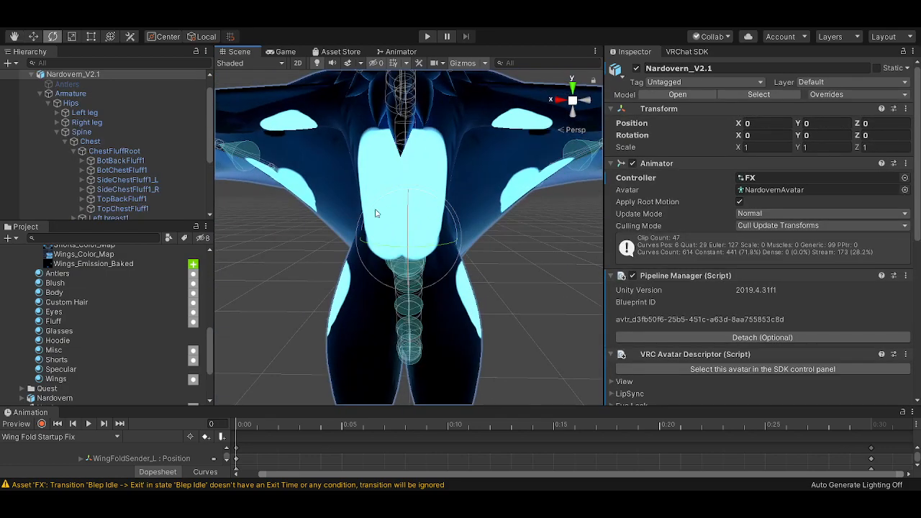
{"action": "scroll", "coordinate": [375, 213], "scroll_direction": "down", "scroll_amount": 5}
{"action": "left_click_drag", "start_coordinate": [375, 213], "coordinate": [755, 288], "text": "alt"}
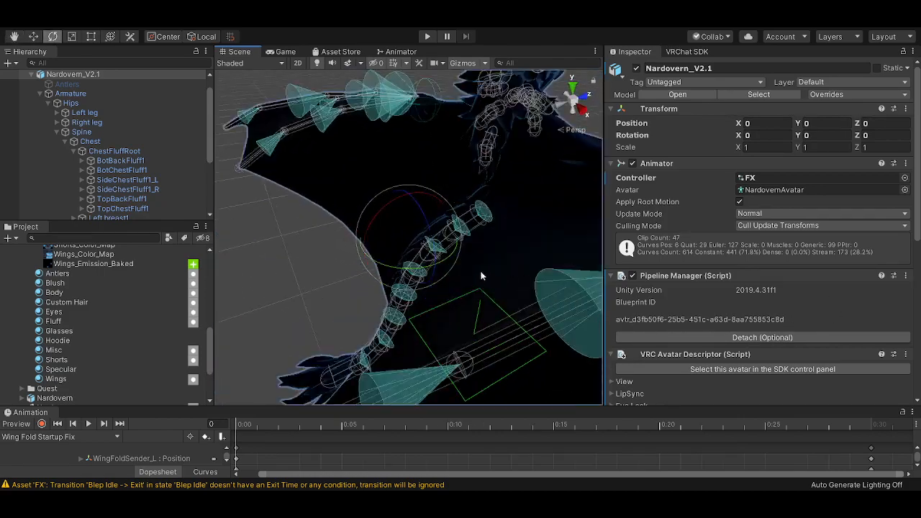
{"action": "left_click_drag", "start_coordinate": [482, 275], "coordinate": [572, 372], "text": "alt"}
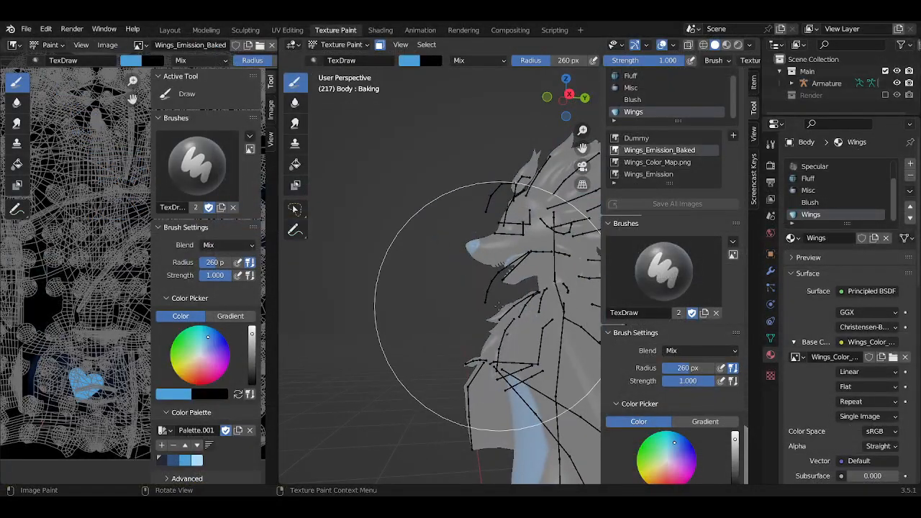
Switch to Blender, open the Shading workspace and bring the body's front into view
{"action": "left_click", "coordinate": [381, 29]}
{"action": "mouse_move", "coordinate": [460, 234]}
{"action": "middle_mouse_down", "text": "alt"}
{"action": "mouse_move", "coordinate": [457, 201]}
{"action": "mouse_move", "coordinate": [447, 221]}
{"action": "middle_mouse_up", "text": "alt"}
{"action": "scroll", "coordinate": [447, 221], "scroll_direction": "up", "scroll_amount": 5}
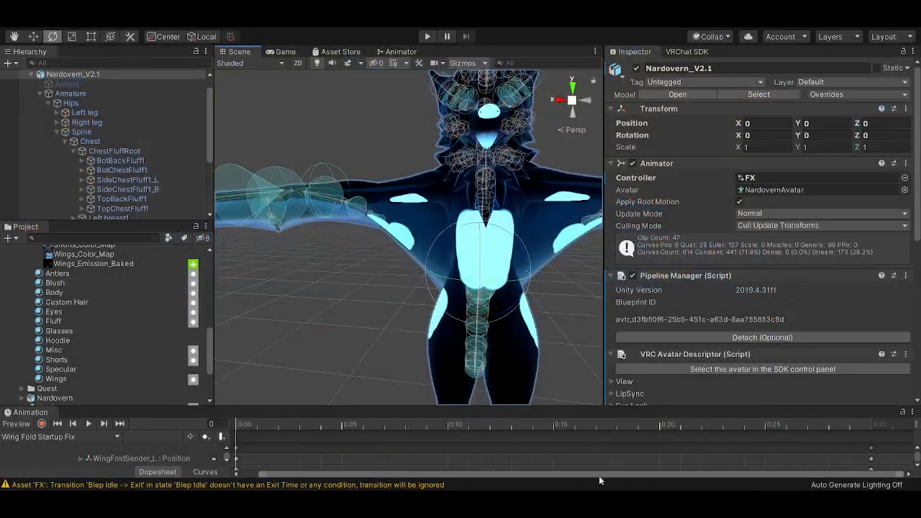
Back in Unity, set the Body material's emission Hue Shift to 0.456 and examine the glow around the chest fluff
{"action": "left_click", "coordinate": [61, 291]}
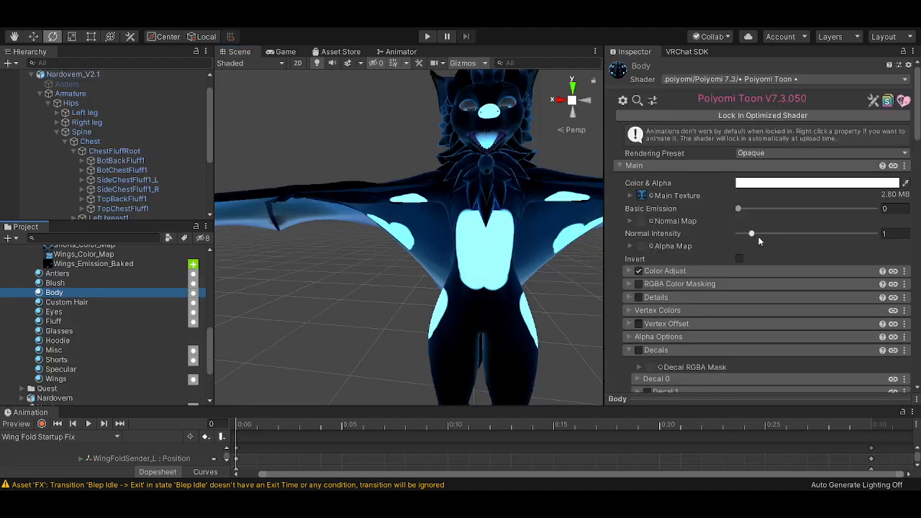
{"action": "scroll", "coordinate": [713, 231], "scroll_direction": "down", "scroll_amount": 10}
{"action": "scroll", "coordinate": [668, 258], "scroll_direction": "down", "scroll_amount": 5}
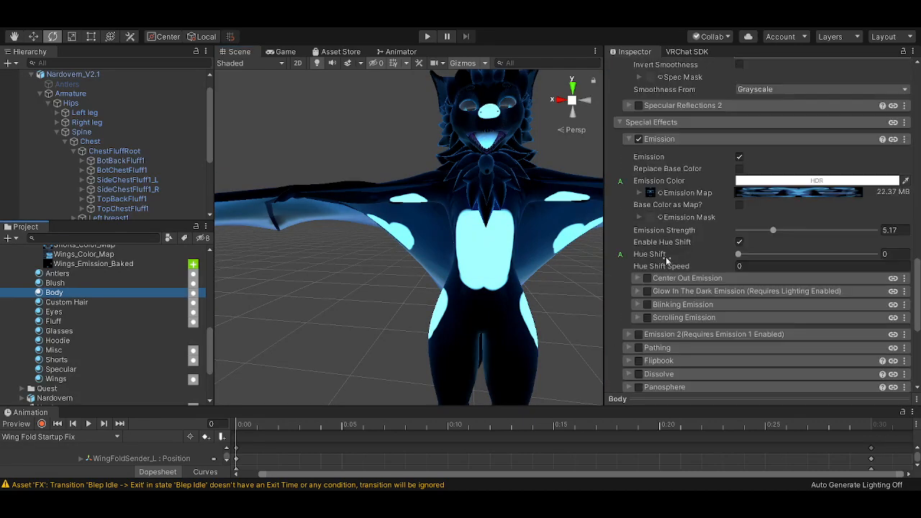
{"action": "left_click_drag", "start_coordinate": [737, 255], "coordinate": [801, 254]}
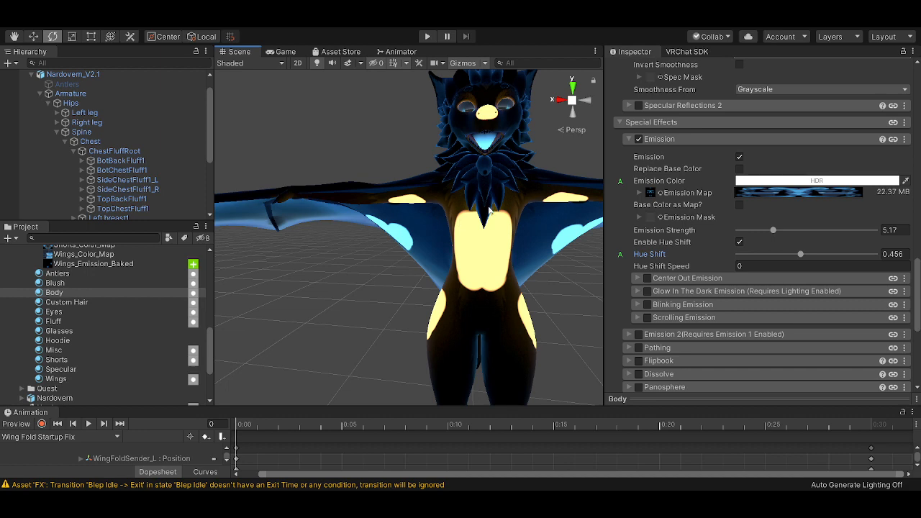
{"action": "key", "text": "alt"}
{"action": "left_click_drag", "start_coordinate": [496, 231], "coordinate": [483, 244], "text": "alt"}
{"action": "scroll", "coordinate": [391, 229], "scroll_direction": "up", "scroll_amount": 5}
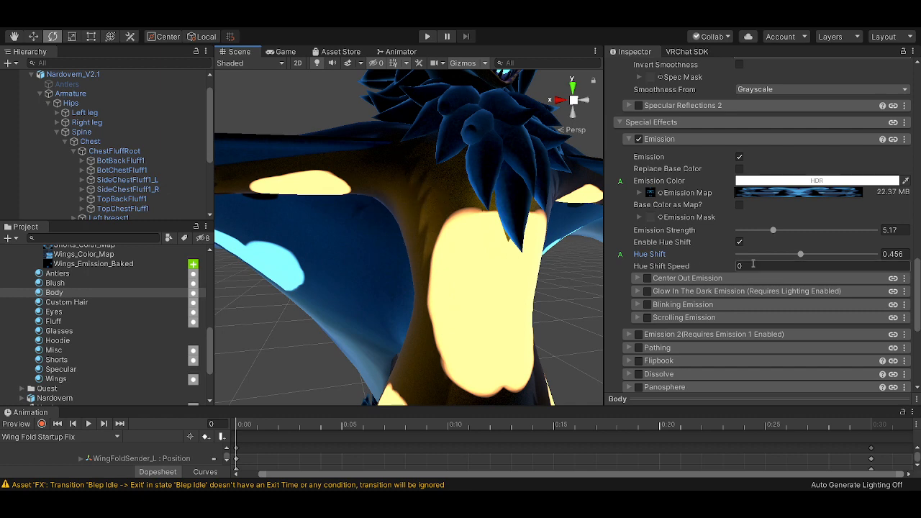
Set the Body material's emission Hue Shift back to 0 and inspect the chest fluff again
{"action": "left_click_drag", "start_coordinate": [802, 256], "coordinate": [728, 258]}
{"action": "left_click_drag", "start_coordinate": [419, 187], "coordinate": [504, 275], "text": "alt"}
{"action": "middle_click_drag", "start_coordinate": [504, 279], "coordinate": [436, 248]}
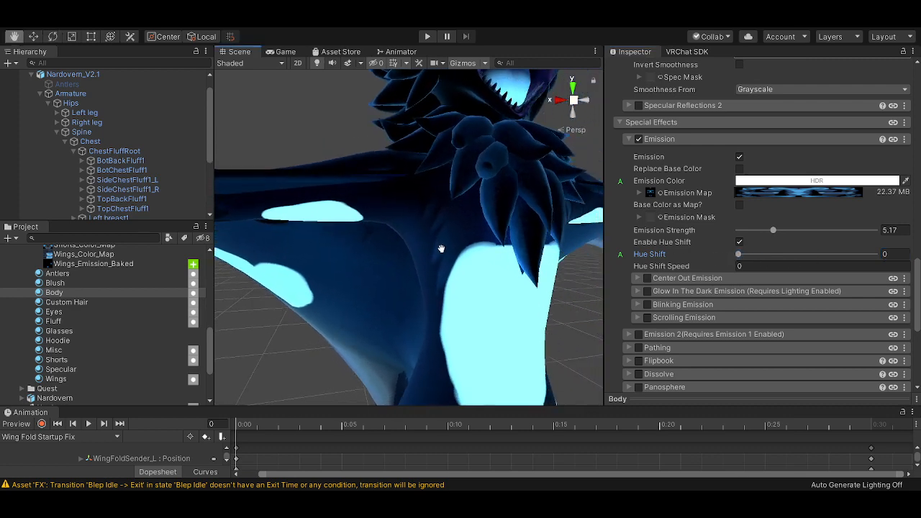
{"action": "scroll", "coordinate": [434, 248], "scroll_direction": "down", "scroll_amount": 6}
{"action": "scroll", "coordinate": [434, 249], "scroll_direction": "up", "scroll_amount": 6}
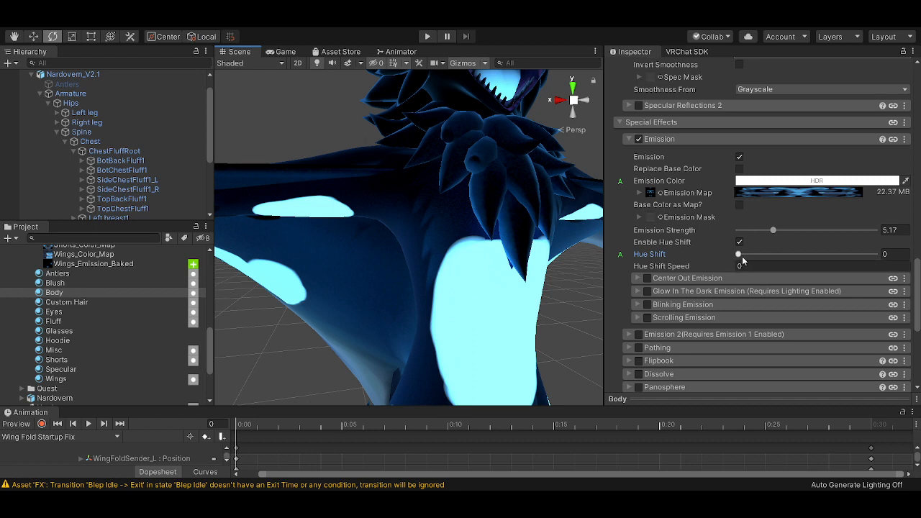
{"action": "left_click_drag", "start_coordinate": [738, 254], "coordinate": [707, 258]}
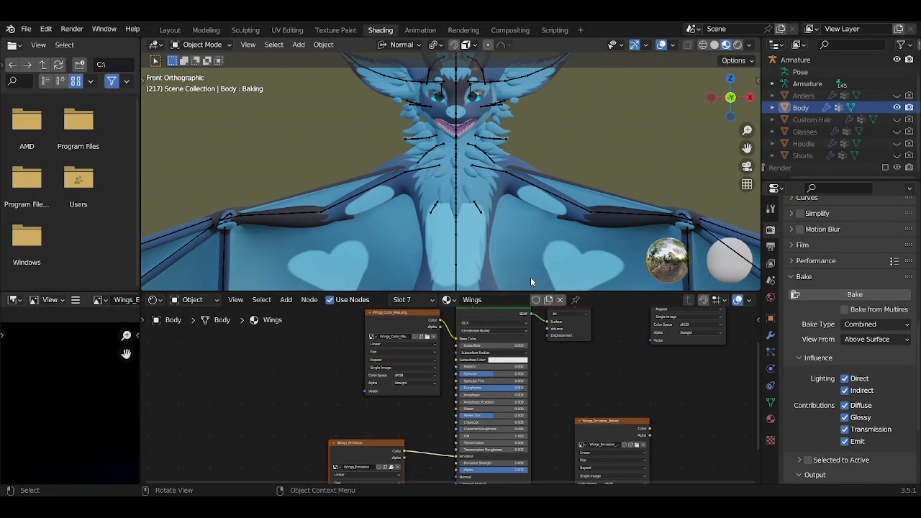
In Blender, maximize the shader editor and move the Wings_Color_Map, Wings_Emission and Material Output nodes away from the Principled BSDF
{"action": "scroll", "coordinate": [439, 384], "scroll_direction": "down", "scroll_amount": 3}
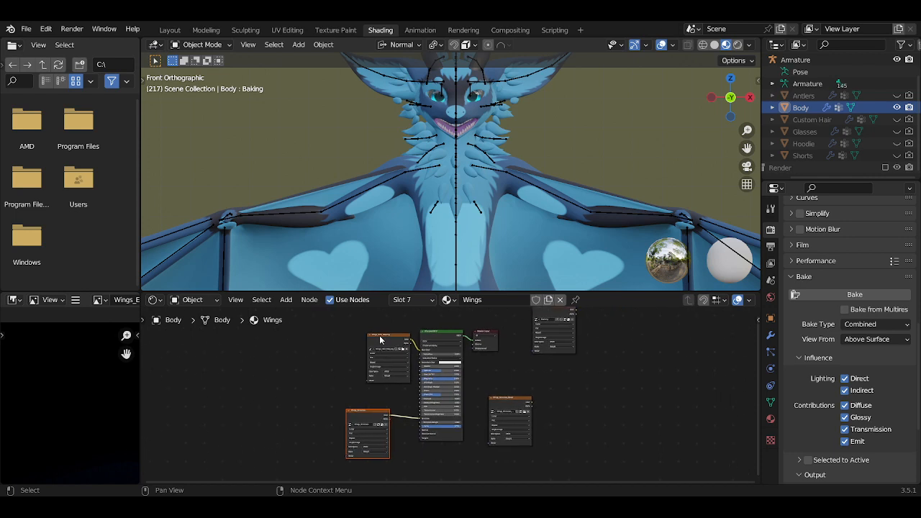
{"action": "left_click_drag", "start_coordinate": [381, 340], "coordinate": [353, 335]}
{"action": "left_click", "coordinate": [357, 422]}
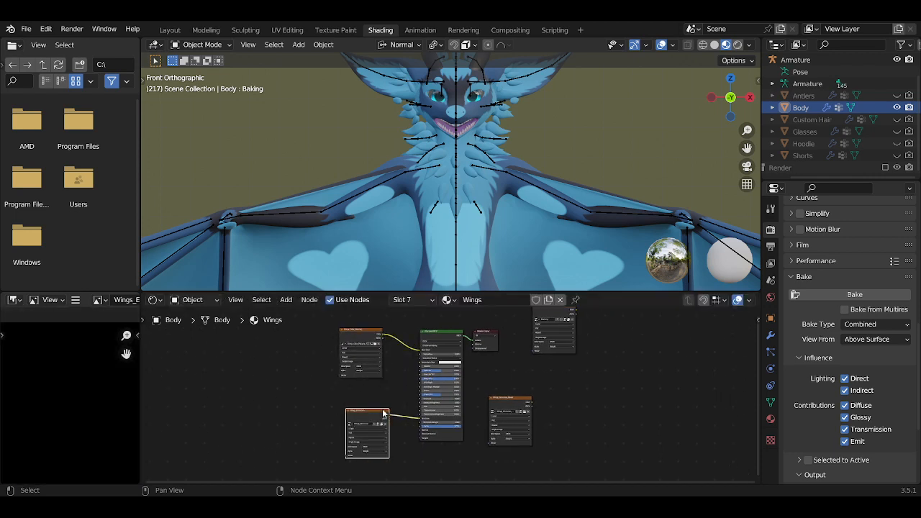
{"action": "left_click_drag", "start_coordinate": [384, 413], "coordinate": [363, 415]}
{"action": "middle_click_drag", "start_coordinate": [396, 405], "coordinate": [409, 416]}
{"action": "left_click_drag", "start_coordinate": [452, 359], "coordinate": [443, 358]}
{"action": "key", "text": "ctrl+space"}
{"action": "scroll", "coordinate": [505, 288], "scroll_direction": "down", "scroll_amount": 1}
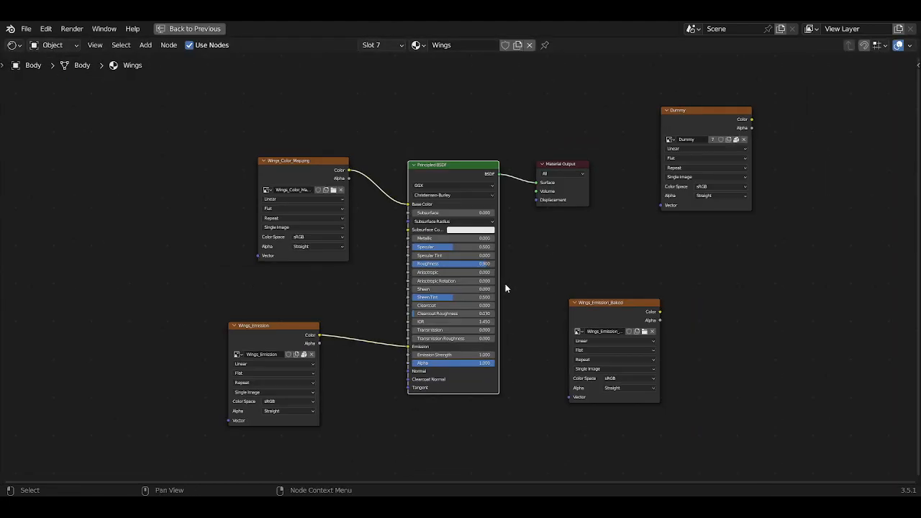
{"action": "middle_click_drag", "start_coordinate": [506, 288], "coordinate": [547, 347]}
{"action": "left_click_drag", "start_coordinate": [383, 252], "coordinate": [346, 246]}
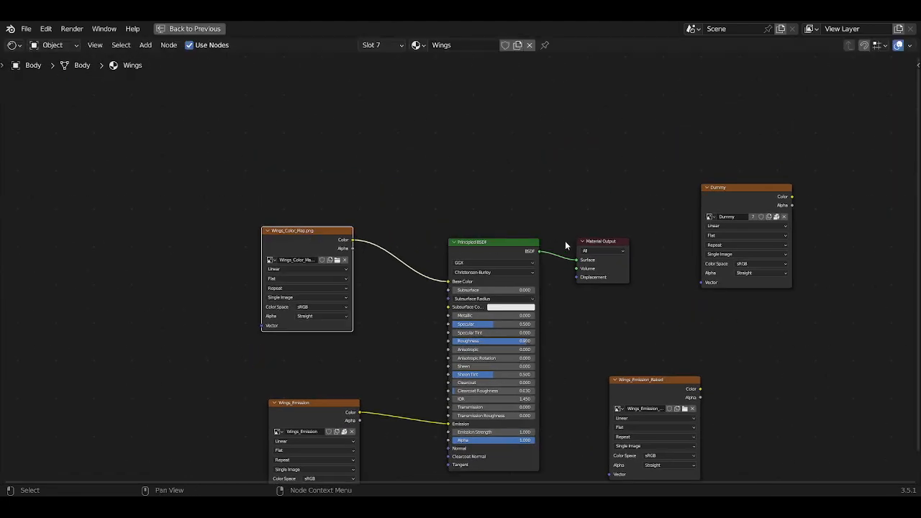
{"action": "left_click_drag", "start_coordinate": [591, 242], "coordinate": [625, 230]}
{"action": "key", "text": "shift+a"}
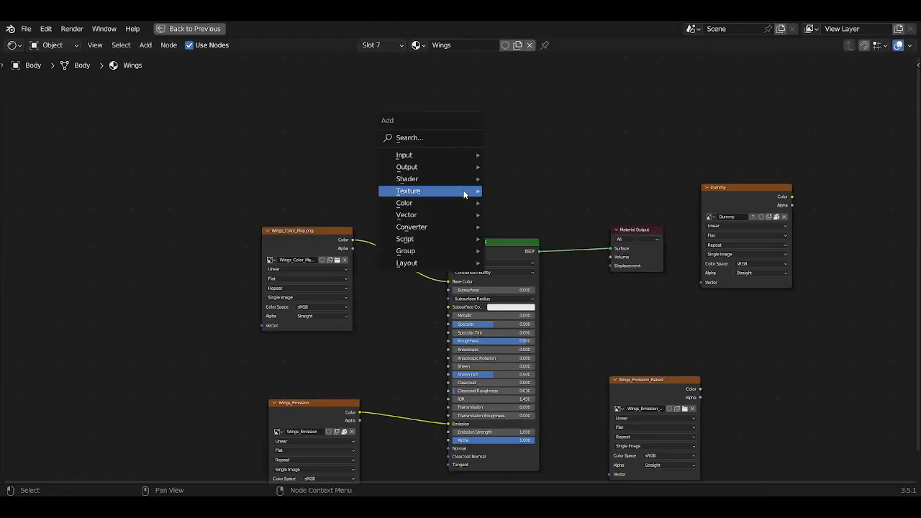
{"action": "mouse_move", "coordinate": [443, 251]}
{"action": "left_click", "coordinate": [527, 252]}
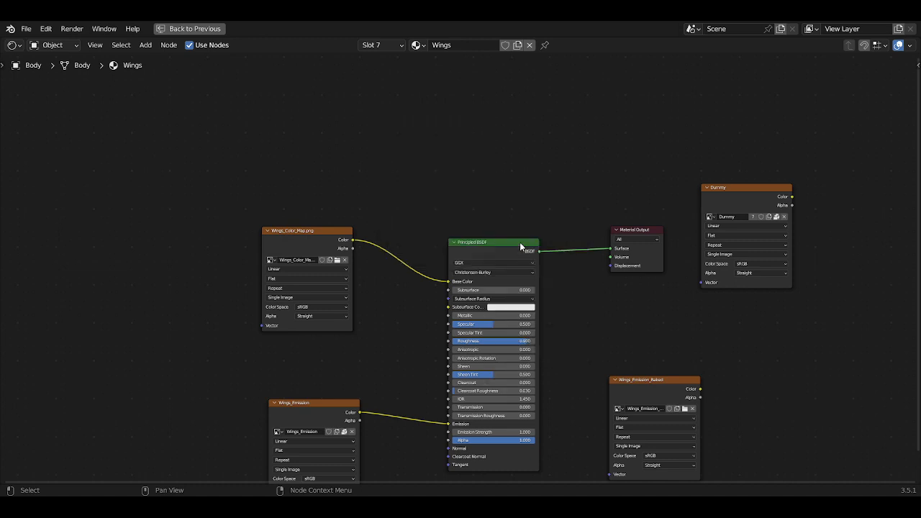
Put the Wings material's Principled BSDF node into a new node group
{"action": "left_click_drag", "start_coordinate": [414, 213], "coordinate": [566, 479]}
{"action": "scroll", "coordinate": [564, 293], "scroll_direction": "down", "scroll_amount": 3}
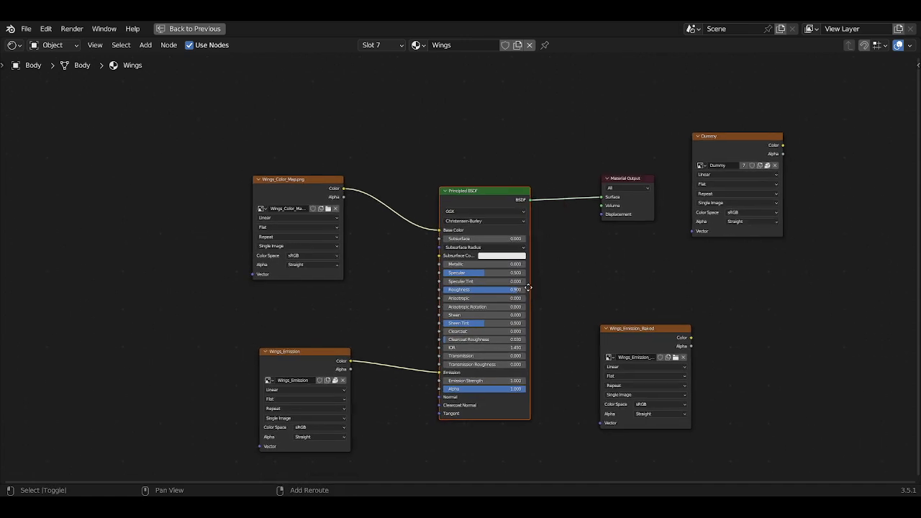
{"action": "key", "text": "ctrl+g"}
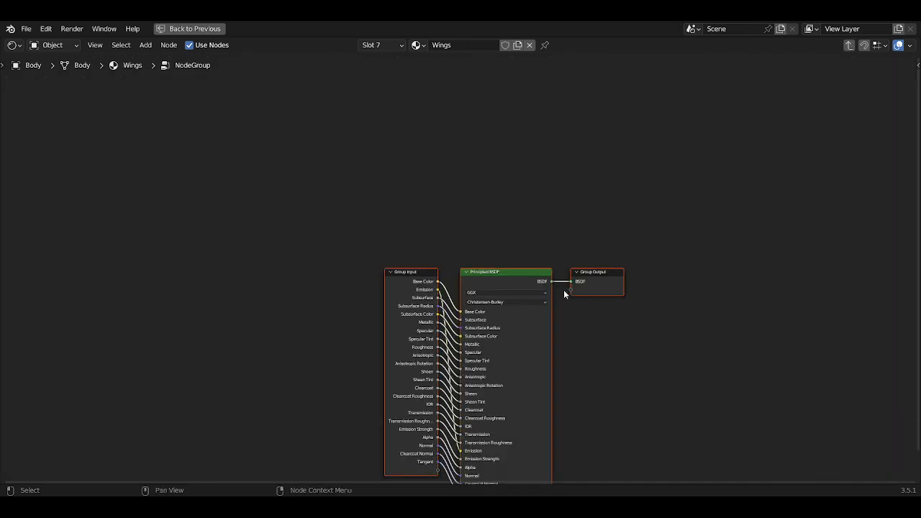
Remove all of the node group's inputs except Base Color and Emission
{"action": "key", "text": "n"}
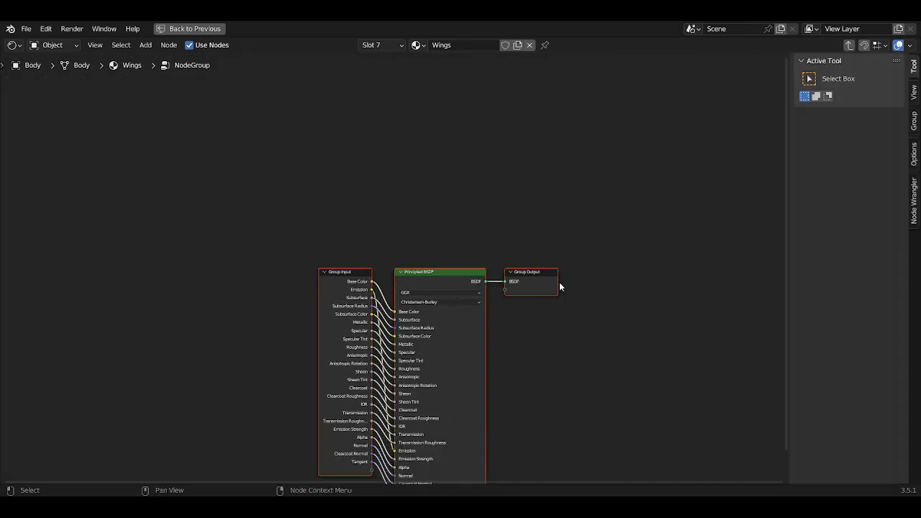
{"action": "left_click", "coordinate": [350, 290]}
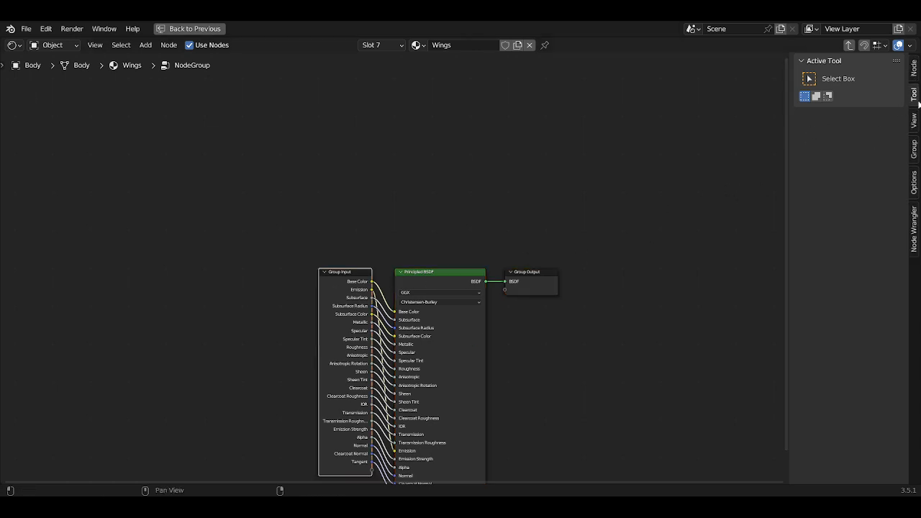
{"action": "left_click", "coordinate": [915, 149]}
{"action": "left_click", "coordinate": [837, 92]}
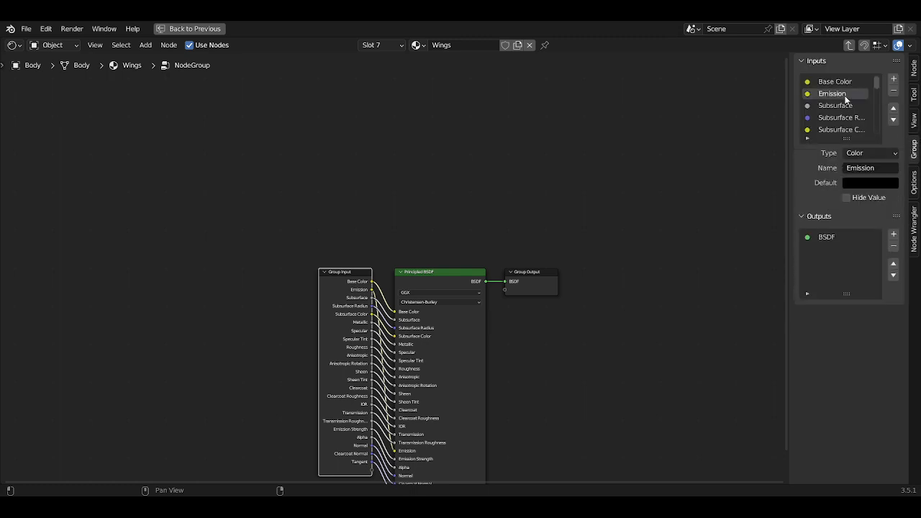
{"action": "left_click", "coordinate": [838, 105]}
{"action": "left_click", "coordinate": [836, 81]}
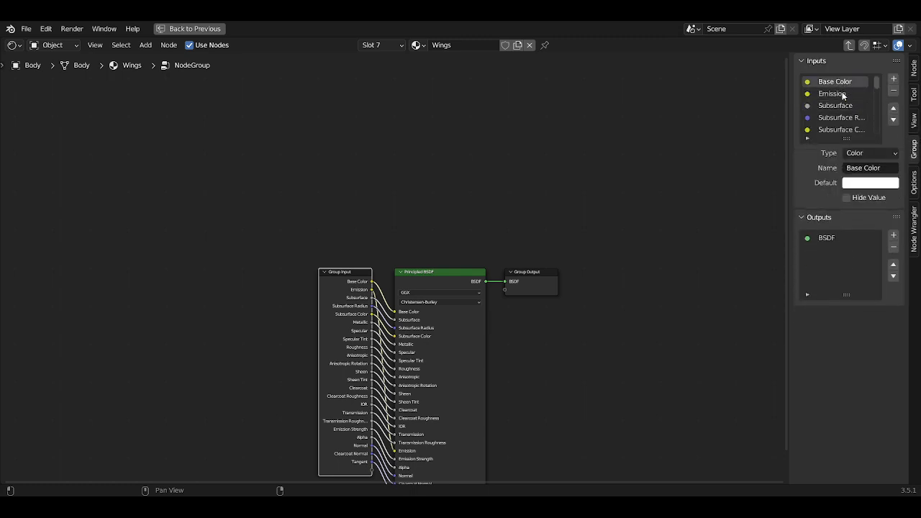
{"action": "left_click", "coordinate": [839, 94]}
{"action": "left_click", "coordinate": [842, 106]}
{"action": "left_click", "coordinate": [894, 94]}
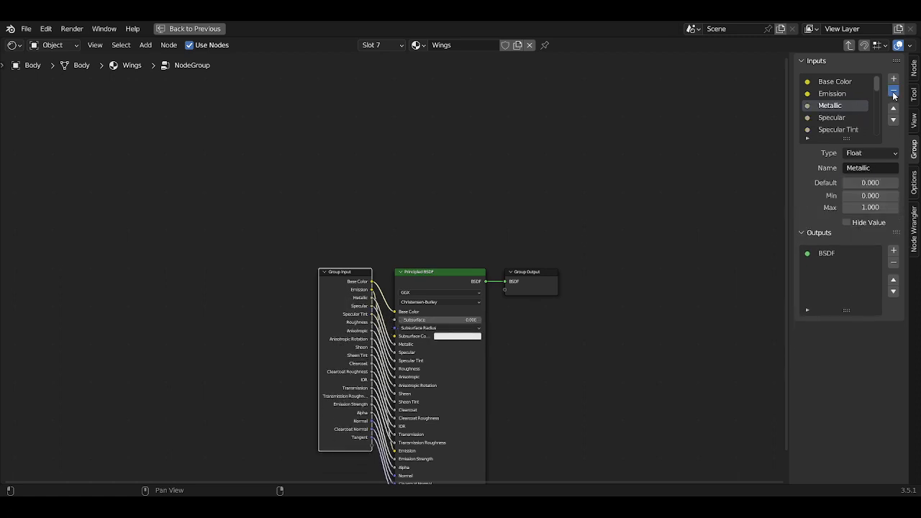
{"action": "left_click", "coordinate": [894, 93]}
{"action": "left_click", "coordinate": [894, 94]}
{"action": "left_click", "coordinate": [894, 95]}
{"action": "left_click", "coordinate": [894, 94]}
{"action": "left_click", "coordinate": [894, 94]}
{"action": "left_click", "coordinate": [894, 94]}
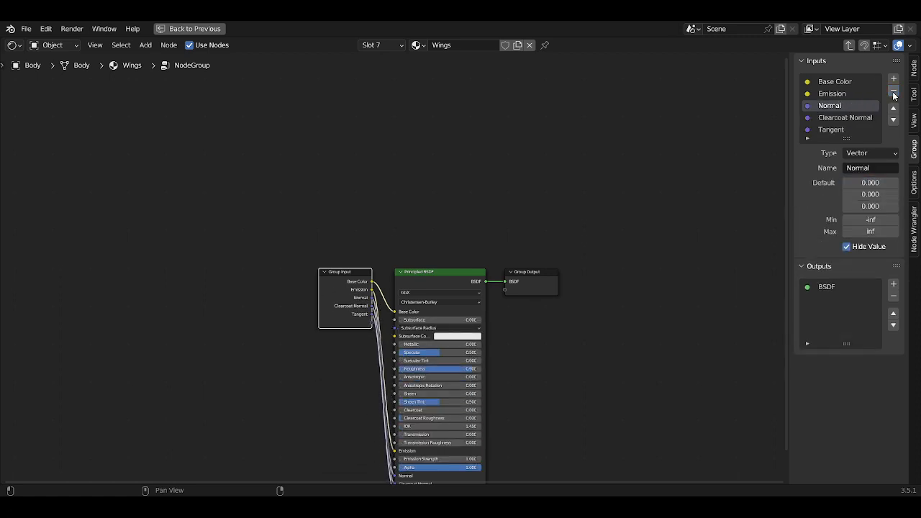
{"action": "left_click", "coordinate": [894, 95]}
{"action": "left_click", "coordinate": [894, 95]}
{"action": "left_click", "coordinate": [894, 94]}
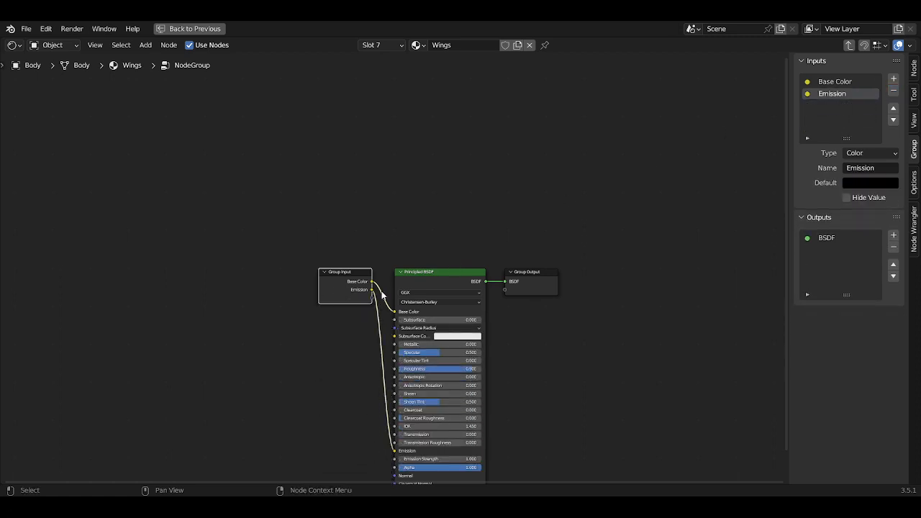
Space the Group Input and Group Output nodes away from the Principled BSDF, leave the group and reposition its node
{"action": "left_click_drag", "start_coordinate": [335, 283], "coordinate": [286, 311]}
{"action": "left_click_drag", "start_coordinate": [539, 283], "coordinate": [573, 287]}
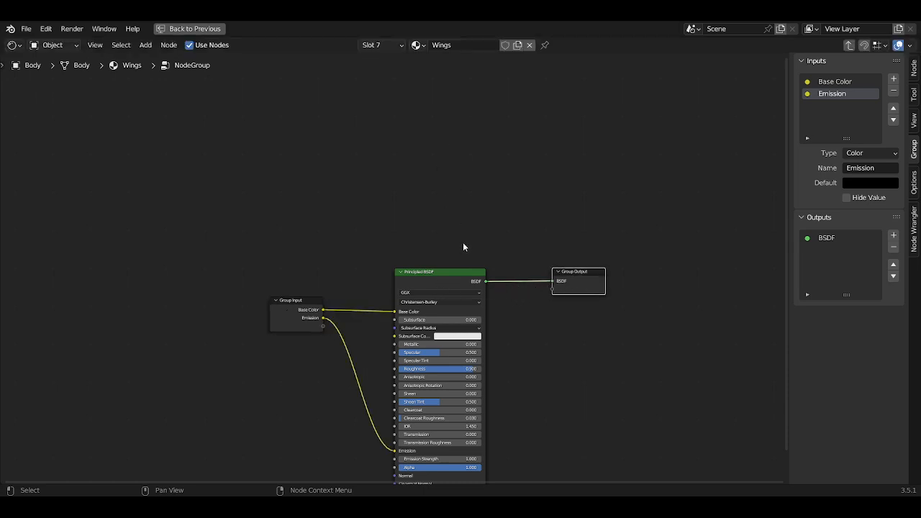
{"action": "left_click", "coordinate": [849, 46]}
{"action": "left_click_drag", "start_coordinate": [382, 191], "coordinate": [407, 198]}
{"action": "scroll", "coordinate": [414, 216], "scroll_direction": "up", "scroll_amount": 3}
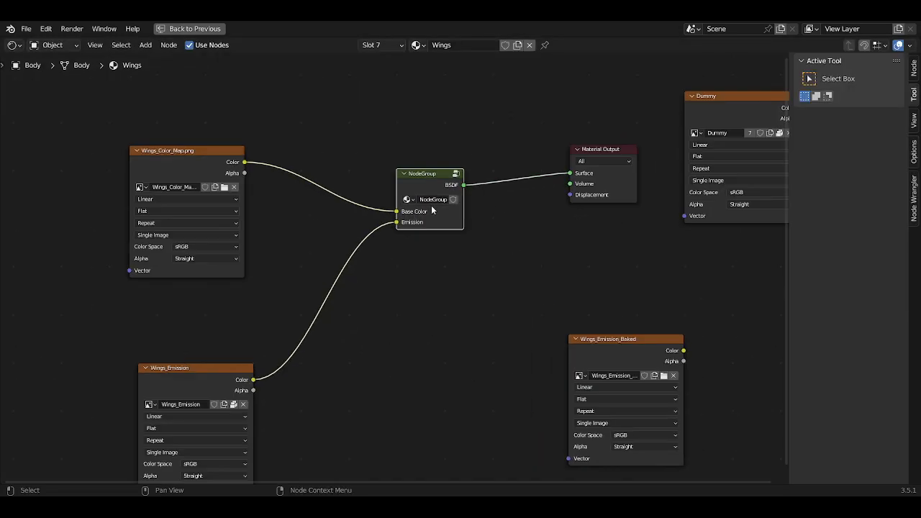
Rename the node group to "Shading" and place it between the image textures and the Material Output
{"action": "double_click", "coordinate": [434, 201]}
{"action": "type", "text": "Shading"}
{"action": "key", "text": "Return"}
{"action": "left_click_drag", "start_coordinate": [431, 180], "coordinate": [433, 190]}
{"action": "scroll", "coordinate": [433, 191], "scroll_direction": "down", "scroll_amount": 4}
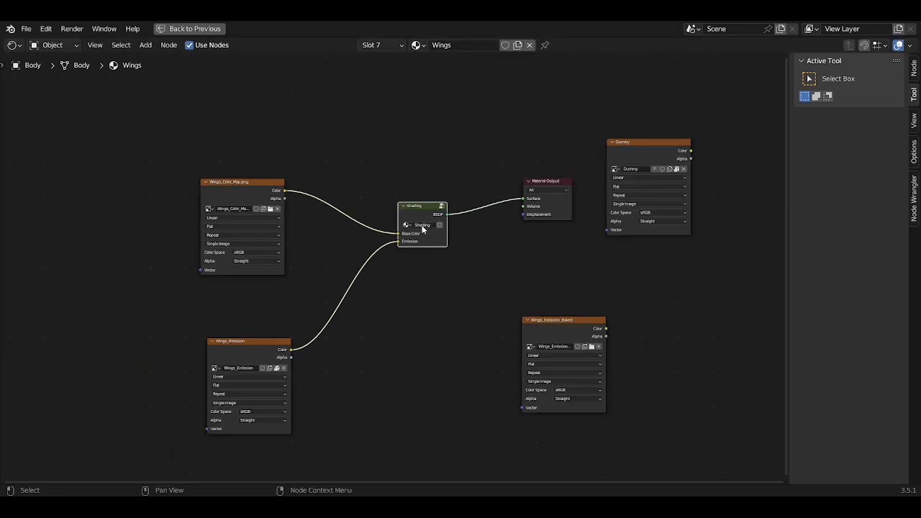
Switch to the Misc material and spread its image textures and Material Output away from the Principled BSDF
{"action": "left_click", "coordinate": [382, 45]}
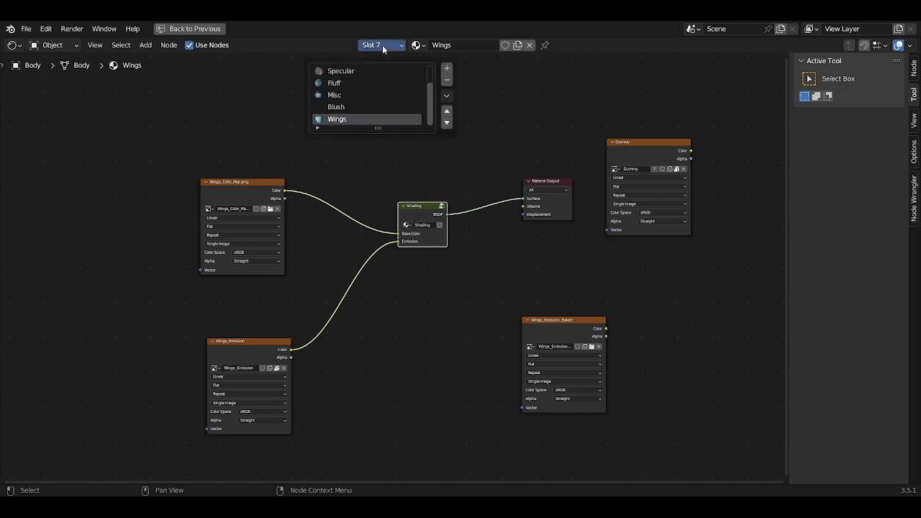
{"action": "left_click", "coordinate": [336, 95]}
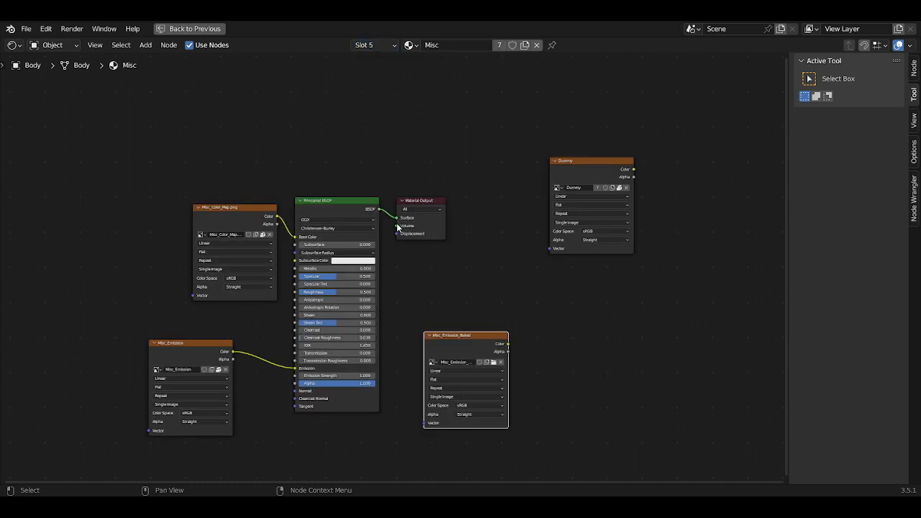
{"action": "left_click_drag", "start_coordinate": [258, 206], "coordinate": [161, 188]}
{"action": "left_click_drag", "start_coordinate": [411, 204], "coordinate": [444, 189]}
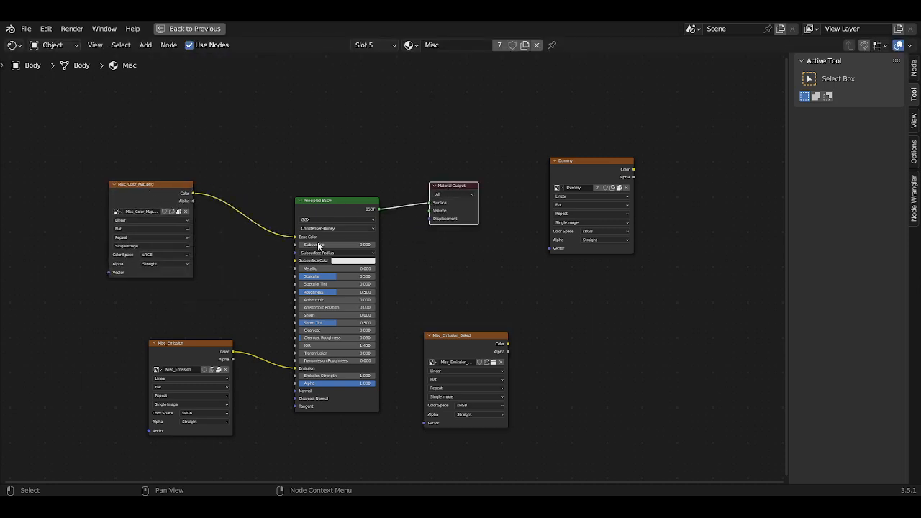
{"action": "left_click_drag", "start_coordinate": [190, 362], "coordinate": [147, 364]}
Replace Misc's Principled BSDF with the Shading group, linking Misc_Color_Map to Base Color, Misc_Emission to Emission, and BSDF to Surface
{"action": "left_click", "coordinate": [343, 211]}
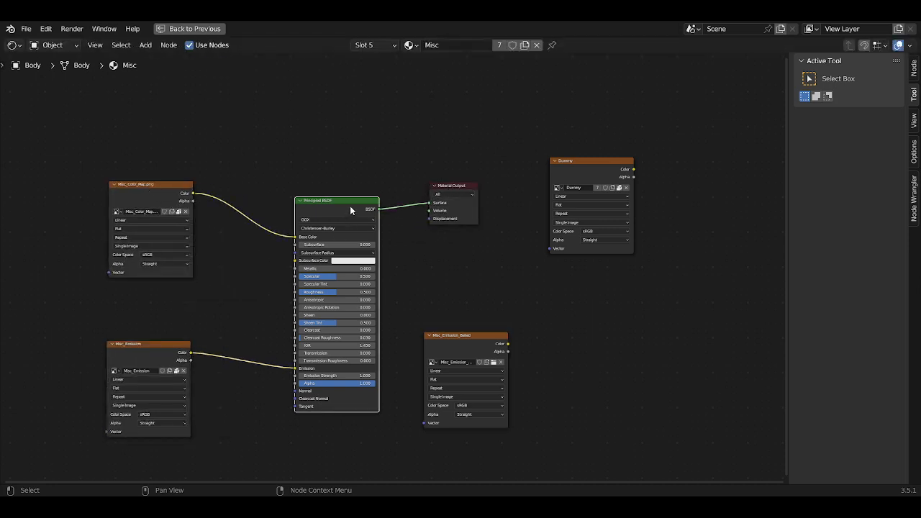
{"action": "key", "text": "x"}
{"action": "key", "text": "ctrl+v"}
{"action": "left_click_drag", "start_coordinate": [321, 216], "coordinate": [319, 229]}
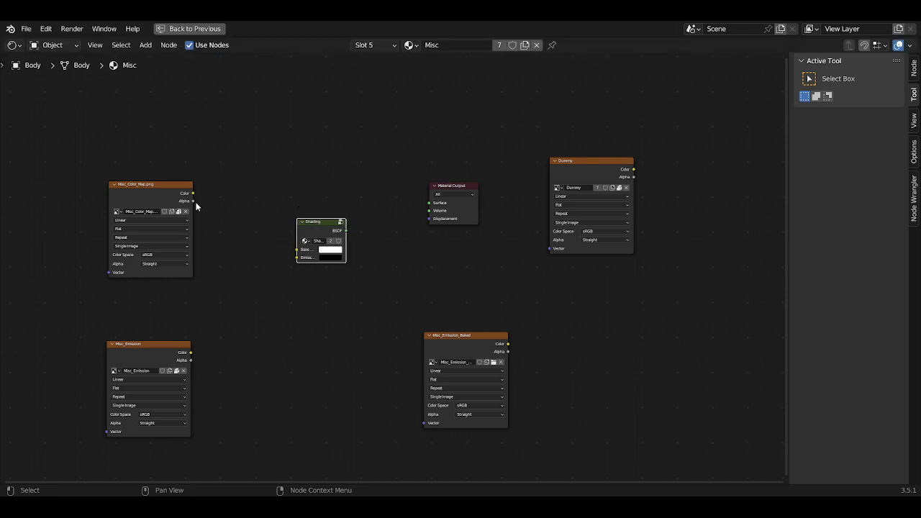
{"action": "left_click_drag", "start_coordinate": [193, 193], "coordinate": [296, 250]}
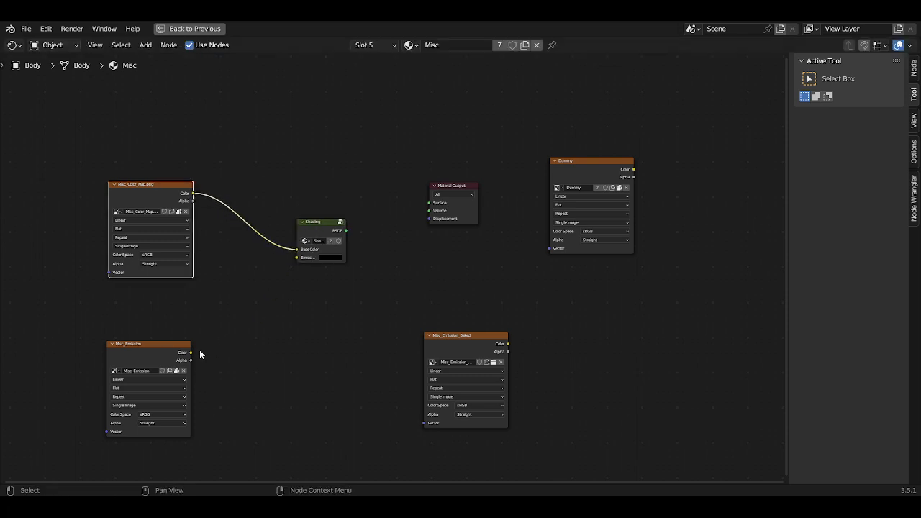
{"action": "left_click_drag", "start_coordinate": [191, 353], "coordinate": [296, 258]}
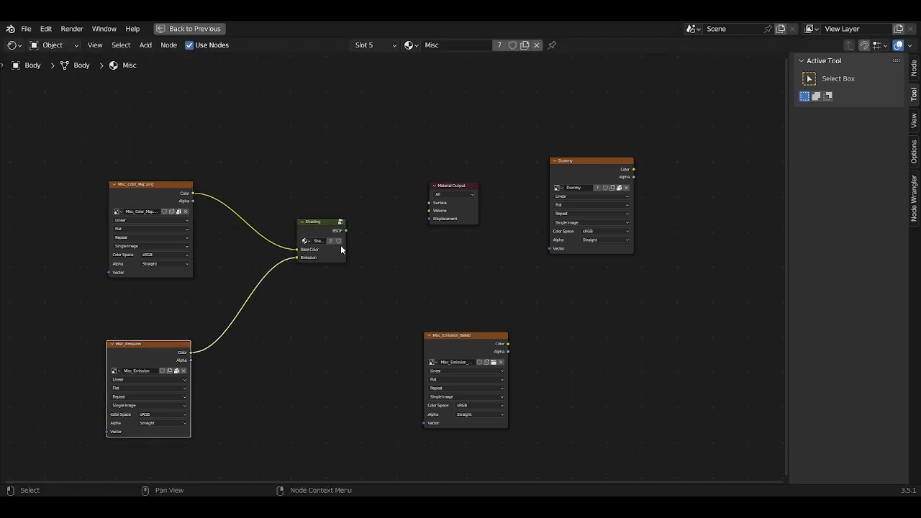
{"action": "left_click_drag", "start_coordinate": [347, 231], "coordinate": [429, 203]}
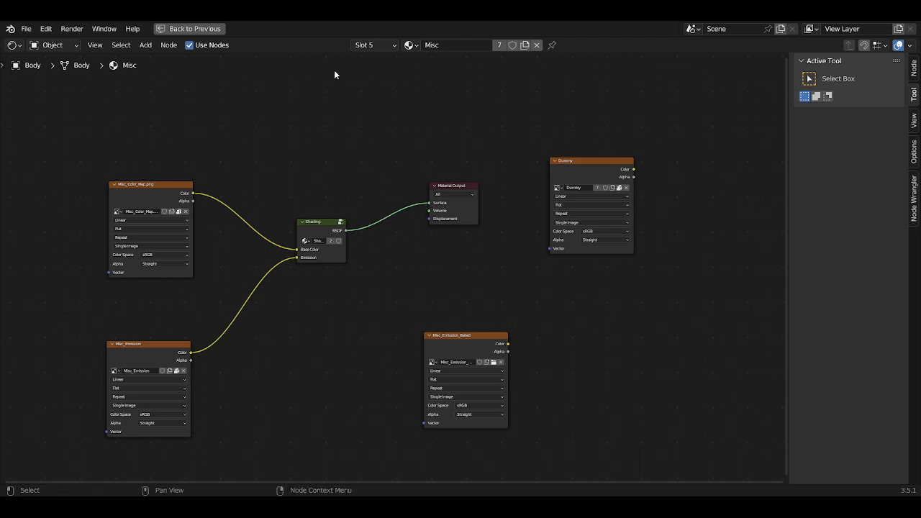
Replace the Fluff material's Principled BSDF with the Shading node group
{"action": "left_click", "coordinate": [369, 45]}
{"action": "scroll", "coordinate": [333, 95], "scroll_direction": "up", "scroll_amount": 2}
{"action": "left_click", "coordinate": [327, 107]}
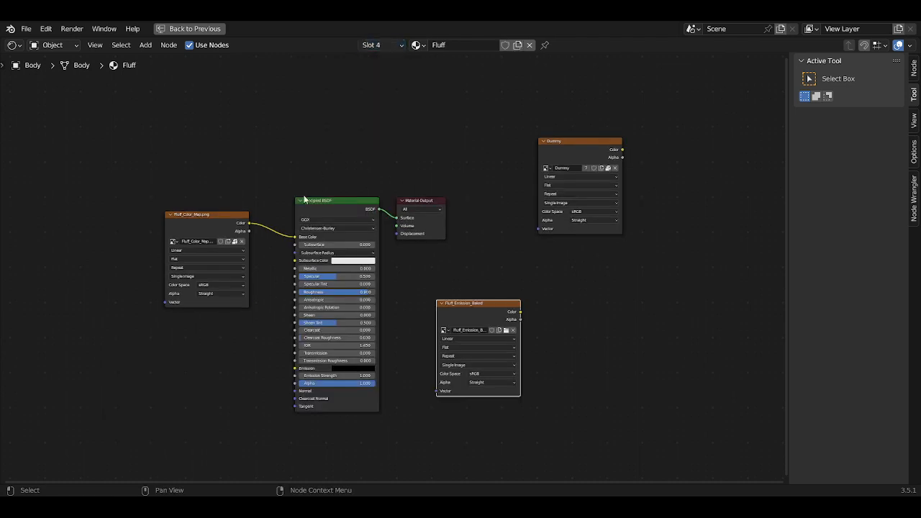
{"action": "left_click", "coordinate": [331, 202]}
{"action": "key", "text": "x"}
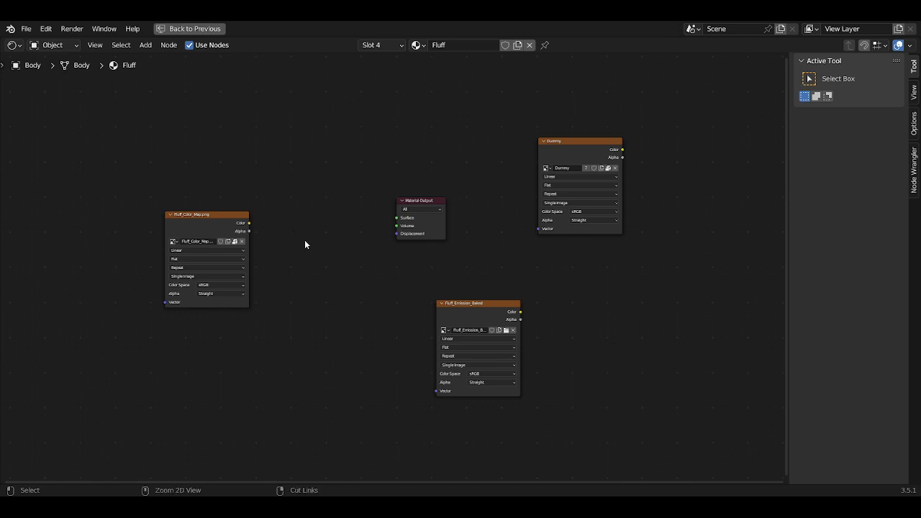
{"action": "key", "text": "ctrl+v"}
{"action": "key", "text": "shift+a"}
{"action": "mouse_move", "coordinate": [348, 254]}
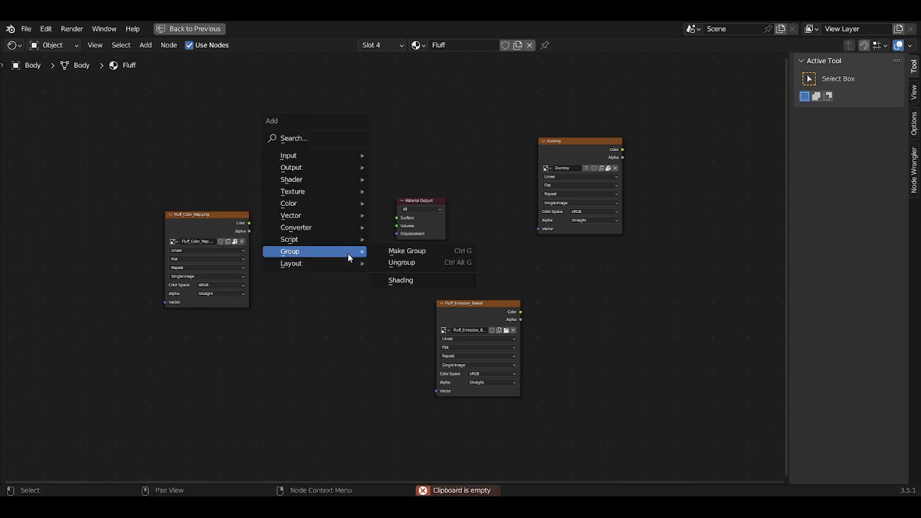
{"action": "left_click", "coordinate": [416, 280]}
{"action": "left_click", "coordinate": [283, 233]}
Link Fluff_Color_Map to the Shading group's Base Color and the group's BSDF output to the Material Output's Surface
{"action": "scroll", "coordinate": [250, 225], "scroll_direction": "up", "scroll_amount": 1}
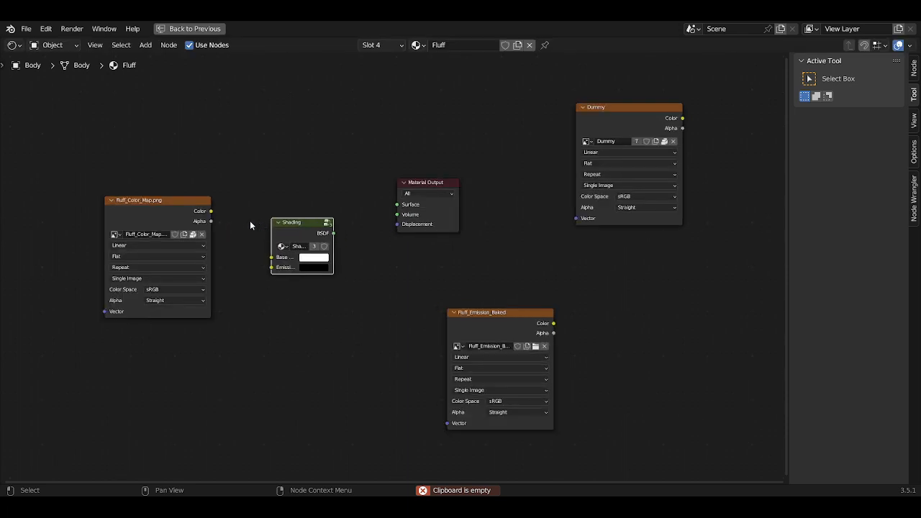
{"action": "mouse_move", "coordinate": [211, 214]}
{"action": "left_mouse_down"}
{"action": "mouse_move", "coordinate": [263, 260]}
{"action": "mouse_move", "coordinate": [281, 257]}
{"action": "left_mouse_up"}
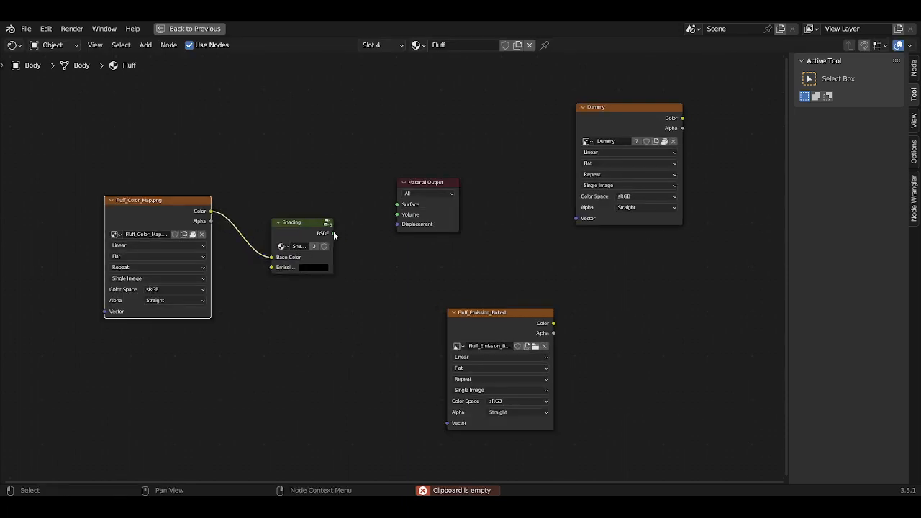
{"action": "left_click_drag", "start_coordinate": [333, 234], "coordinate": [397, 206]}
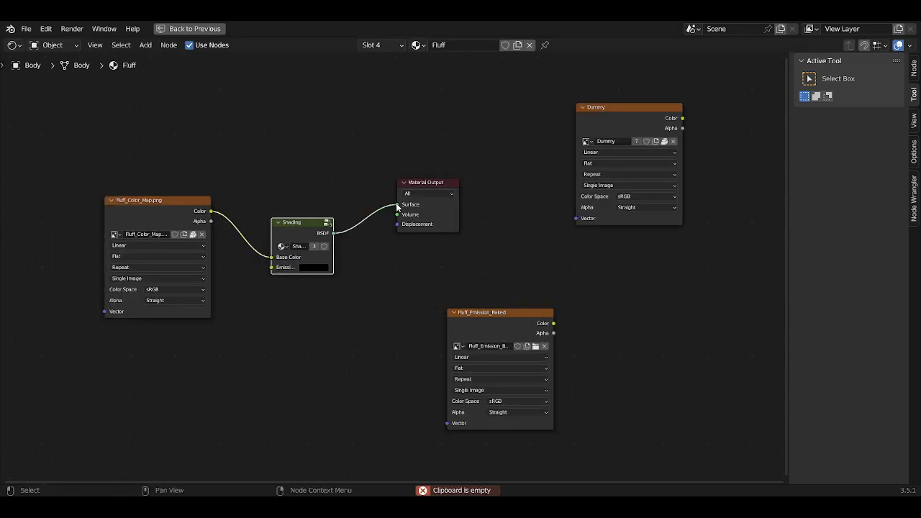
Replace the Body material's Principled BSDF with the Shading node group
{"action": "left_click", "coordinate": [382, 46]}
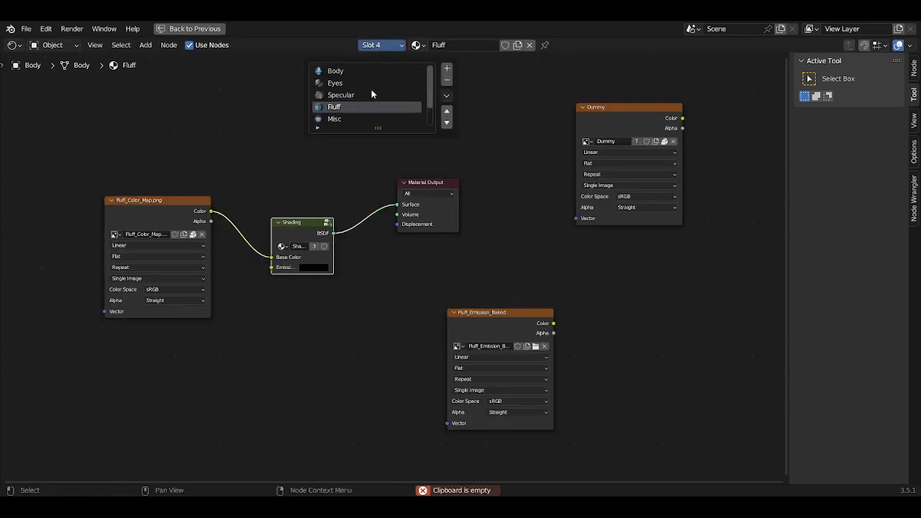
{"action": "left_click", "coordinate": [339, 72]}
{"action": "key", "text": "x"}
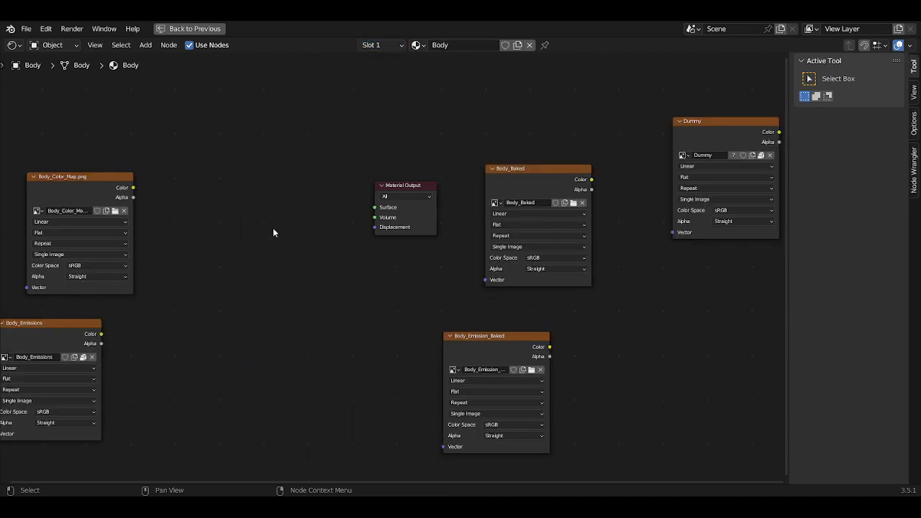
{"action": "key", "text": "shift+a"}
{"action": "left_click", "coordinate": [326, 263]}
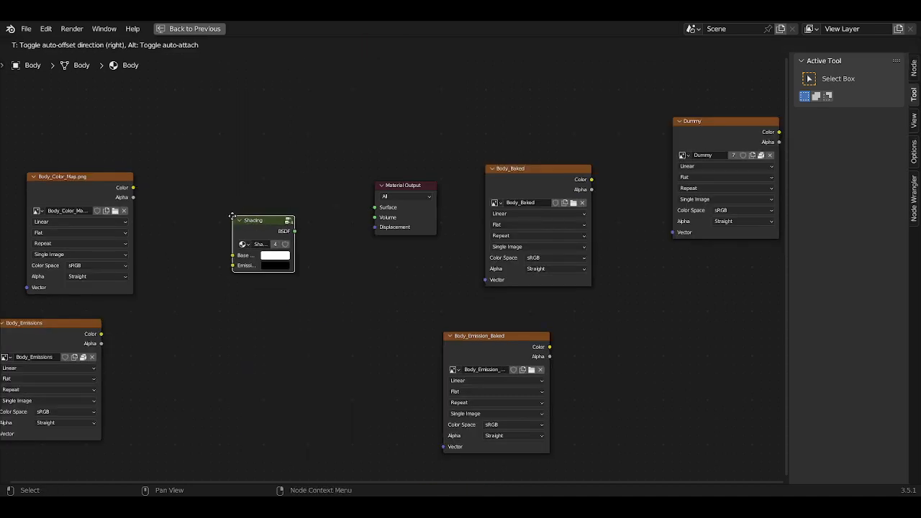
{"action": "left_click", "coordinate": [262, 241]}
Link Body_Color_Map to the Shading group's Base Color, Body_Emissions to Emission, and the group's BSDF output to Surface
{"action": "left_click_drag", "start_coordinate": [134, 188], "coordinate": [231, 255]}
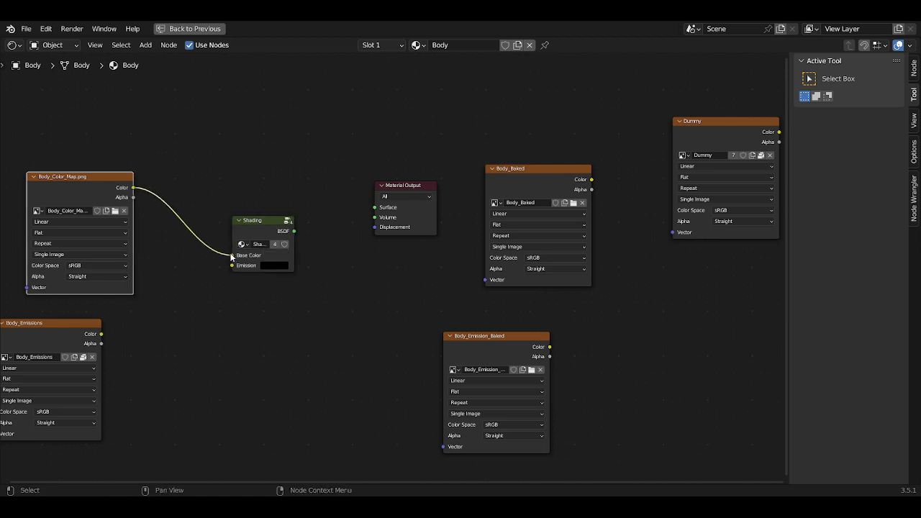
{"action": "left_click_drag", "start_coordinate": [102, 334], "coordinate": [236, 268]}
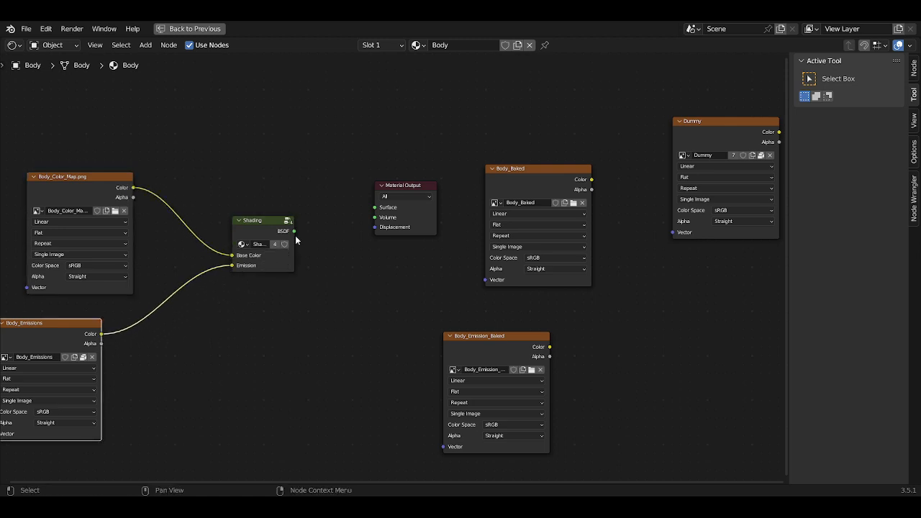
{"action": "left_click_drag", "start_coordinate": [295, 231], "coordinate": [375, 207]}
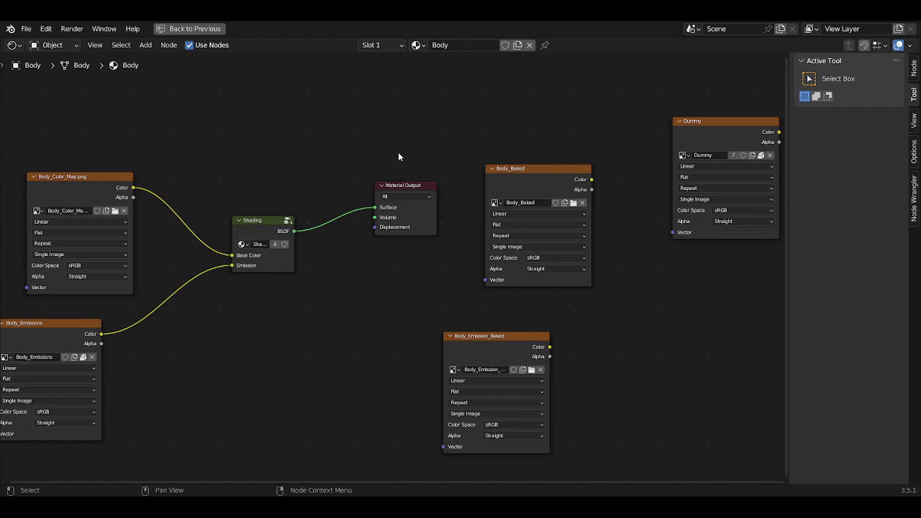
Restore the full workspace layout and enter the Body material's Shading group for editing
{"action": "left_click", "coordinate": [379, 45]}
{"action": "key", "text": "ctrl+space"}
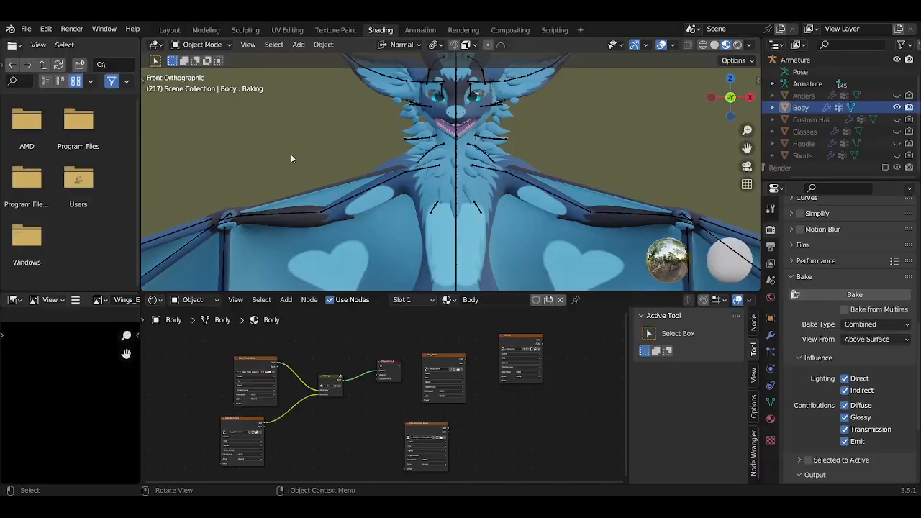
{"action": "left_click", "coordinate": [326, 382]}
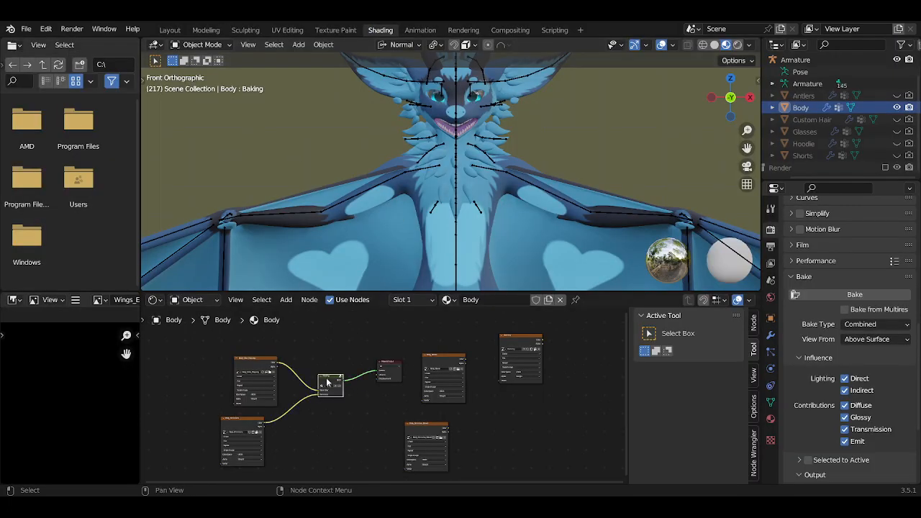
{"action": "key", "text": "Tab"}
{"action": "scroll", "coordinate": [345, 375], "scroll_direction": "up", "scroll_amount": 5}
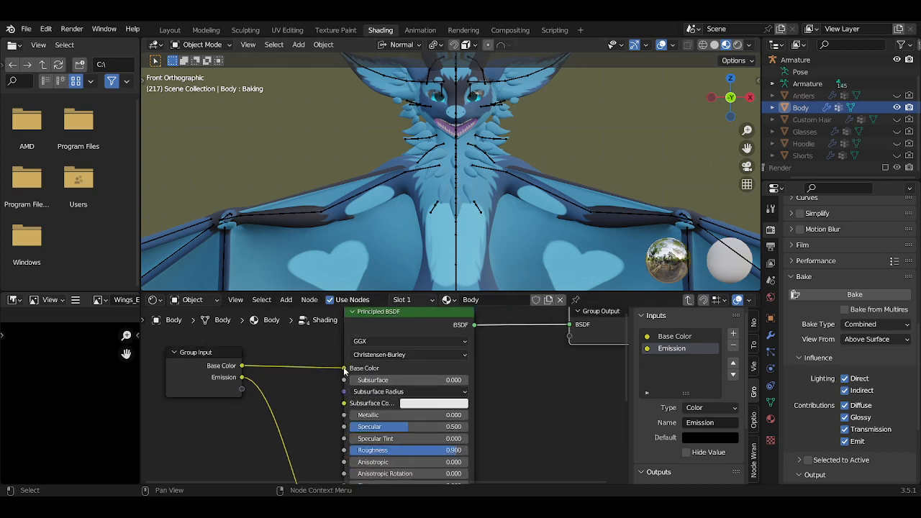
Disconnect the group's Base Color input from the Principled BSDF and view the whole avatar
{"action": "left_click_drag", "start_coordinate": [343, 367], "coordinate": [321, 372]}
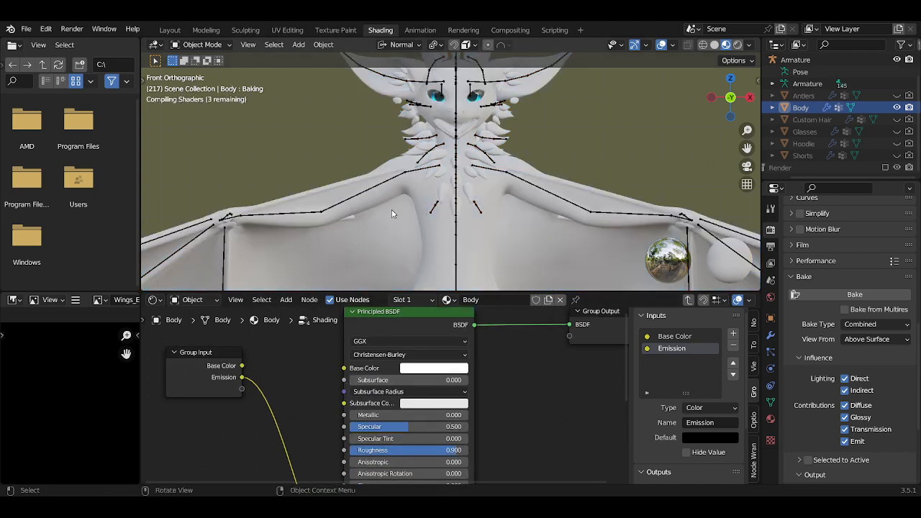
{"action": "scroll", "coordinate": [425, 218], "scroll_direction": "down", "scroll_amount": 2}
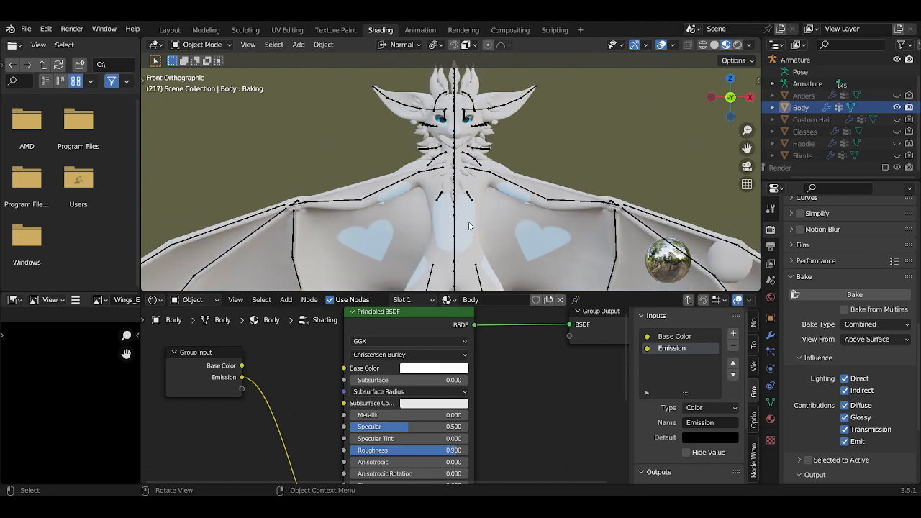
{"action": "middle_click_drag", "start_coordinate": [469, 227], "coordinate": [416, 173]}
{"action": "scroll", "coordinate": [447, 177], "scroll_direction": "down", "scroll_amount": 2}
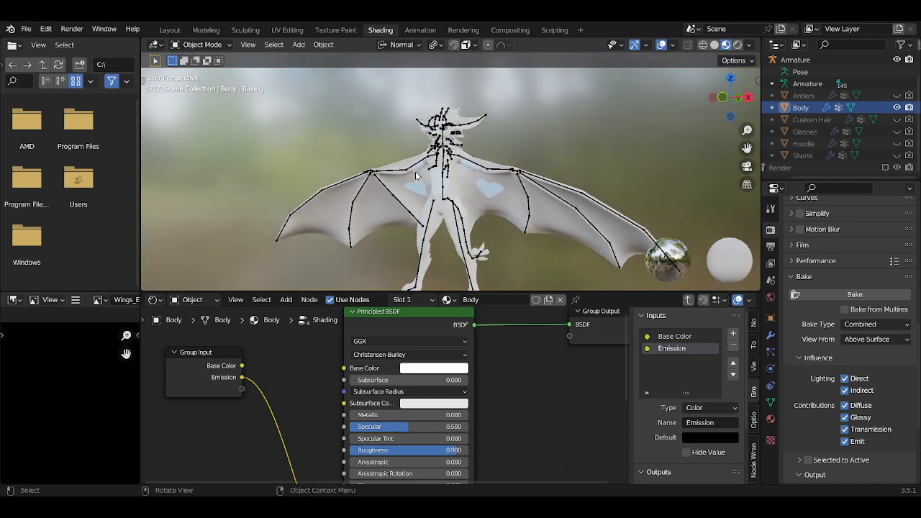
Switch the viewport to rendered shading and examine the emissive glow on the avatar's chest, wings and face
{"action": "left_click", "coordinate": [734, 46]}
{"action": "scroll", "coordinate": [489, 167], "scroll_direction": "up", "scroll_amount": 5}
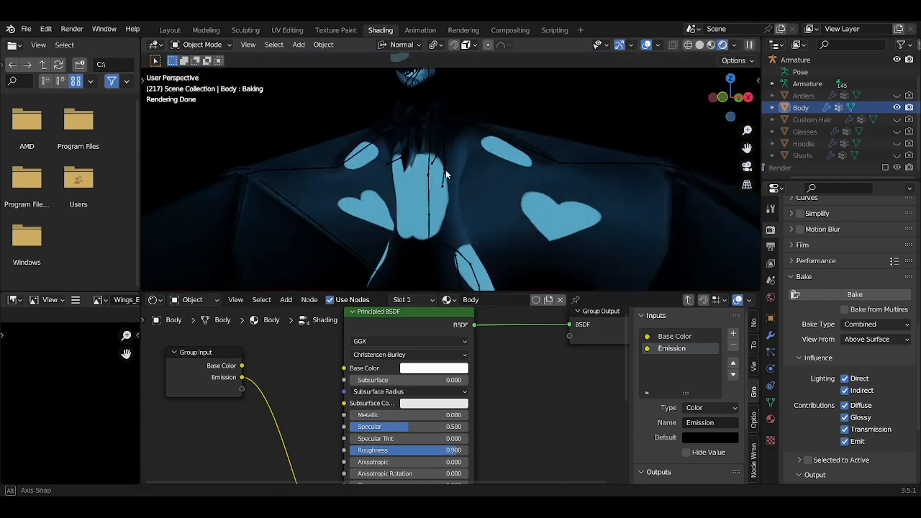
{"action": "scroll", "coordinate": [446, 170], "scroll_direction": "up", "scroll_amount": 2}
{"action": "middle_click_drag", "start_coordinate": [448, 165], "coordinate": [541, 162]}
{"action": "scroll", "coordinate": [464, 184], "scroll_direction": "down", "scroll_amount": 5}
{"action": "scroll", "coordinate": [484, 185], "scroll_direction": "up", "scroll_amount": 4}
{"action": "scroll", "coordinate": [537, 167], "scroll_direction": "down", "scroll_amount": 4}
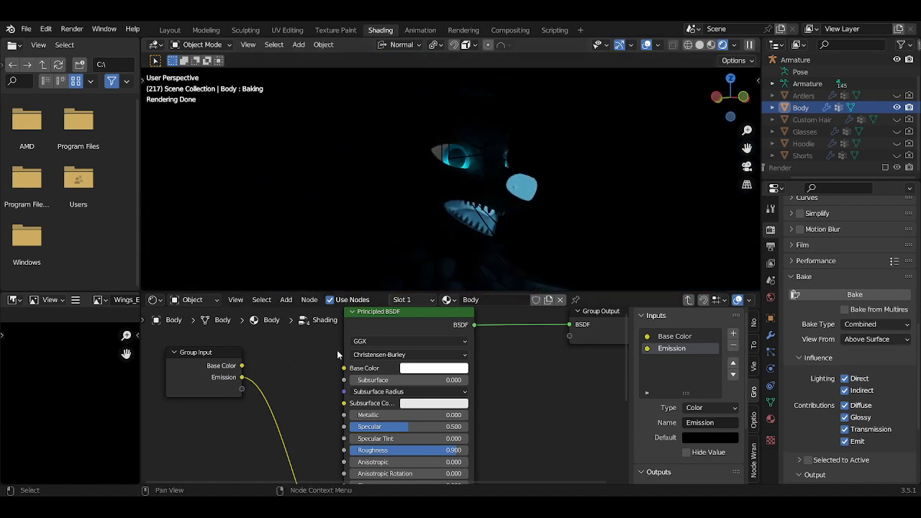
Reconnect the group's Base Color to the Principled BSDF to compare the glow, and disconnect it again
{"action": "left_click_drag", "start_coordinate": [238, 369], "coordinate": [344, 368]}
{"action": "scroll", "coordinate": [414, 236], "scroll_direction": "up", "scroll_amount": 8}
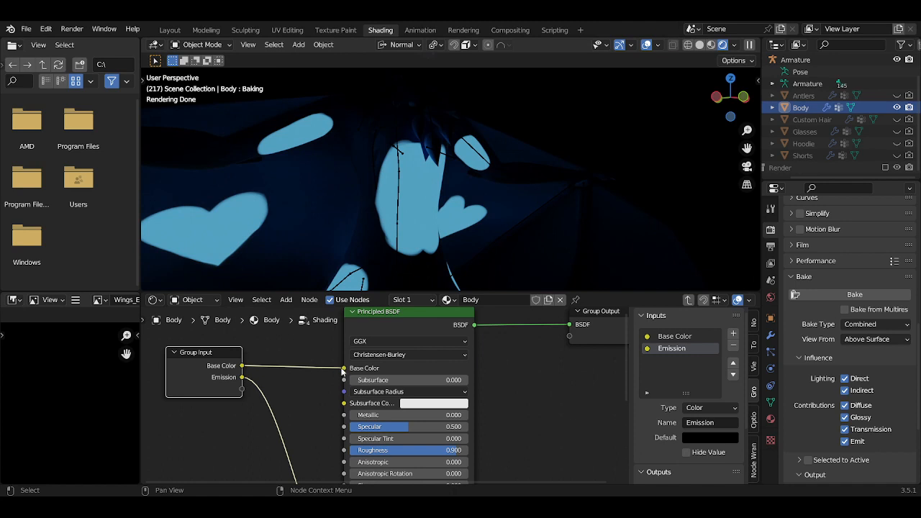
{"action": "left_click_drag", "start_coordinate": [343, 370], "coordinate": [301, 366]}
{"action": "middle_click_drag", "start_coordinate": [305, 218], "coordinate": [375, 216]}
Try a black Base Color on the Principled BSDF, compare the glow on the avatar, and return the color to white
{"action": "left_click", "coordinate": [421, 369]}
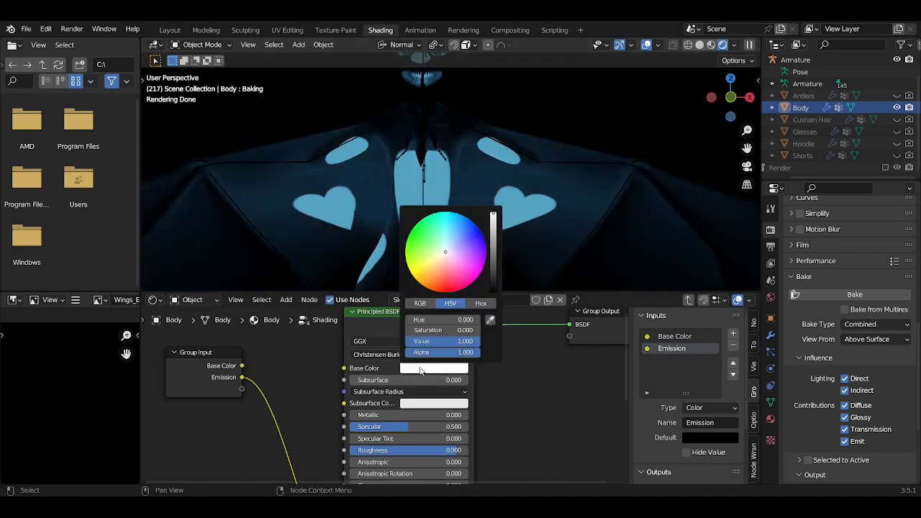
{"action": "left_click_drag", "start_coordinate": [494, 220], "coordinate": [493, 290]}
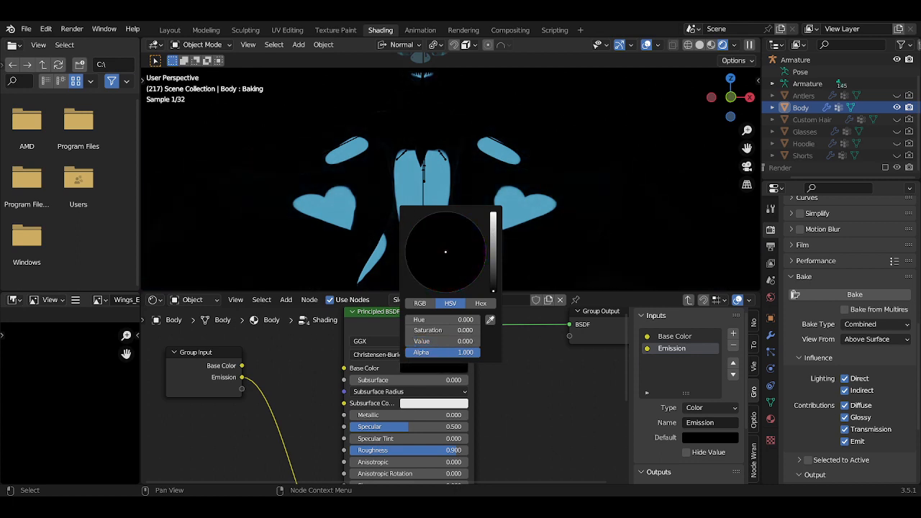
{"action": "middle_click_drag", "start_coordinate": [364, 182], "coordinate": [448, 190]}
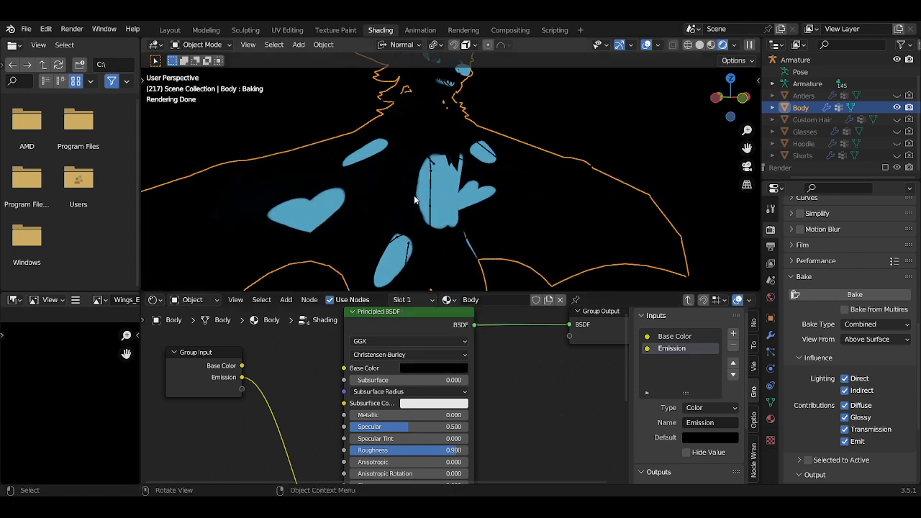
{"action": "left_click", "coordinate": [429, 370]}
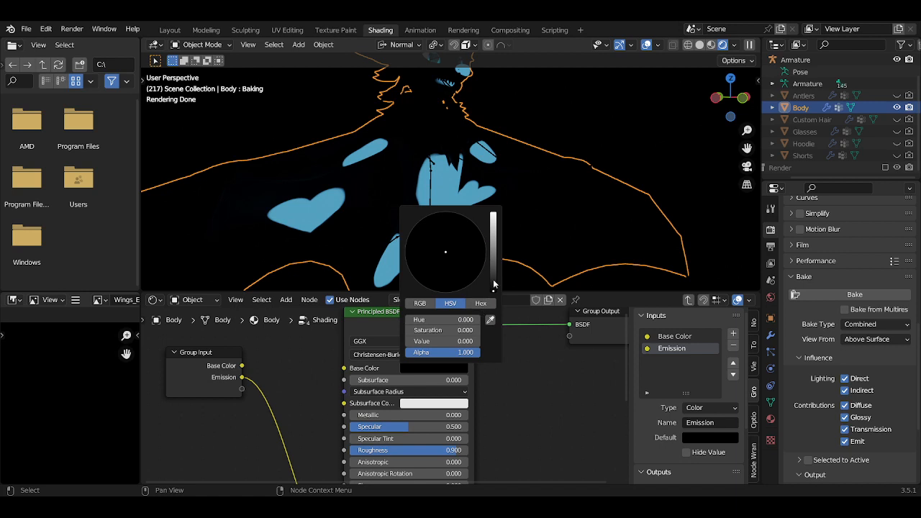
{"action": "left_click_drag", "start_coordinate": [493, 285], "coordinate": [494, 214]}
{"action": "middle_click_drag", "start_coordinate": [397, 187], "coordinate": [364, 188]}
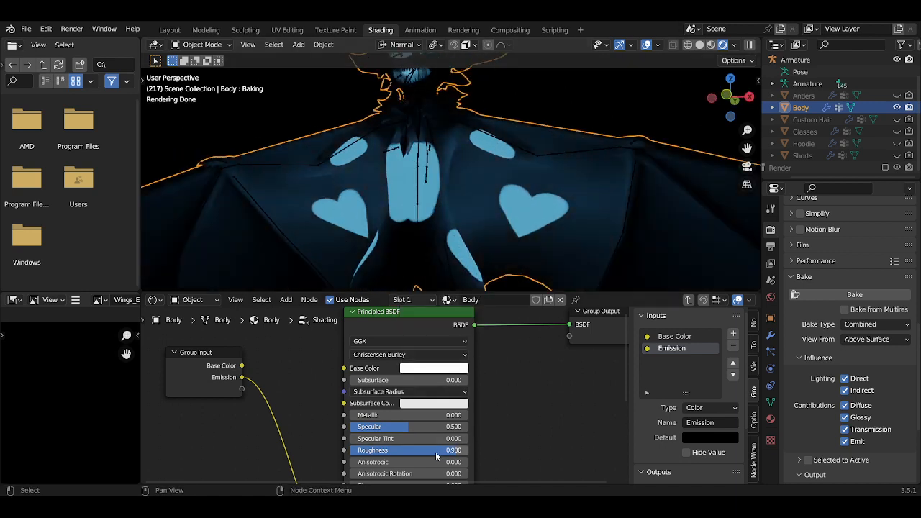
Lower the Principled BSDF's Roughness to 0.085
{"action": "left_click_drag", "start_coordinate": [436, 452], "coordinate": [363, 449]}
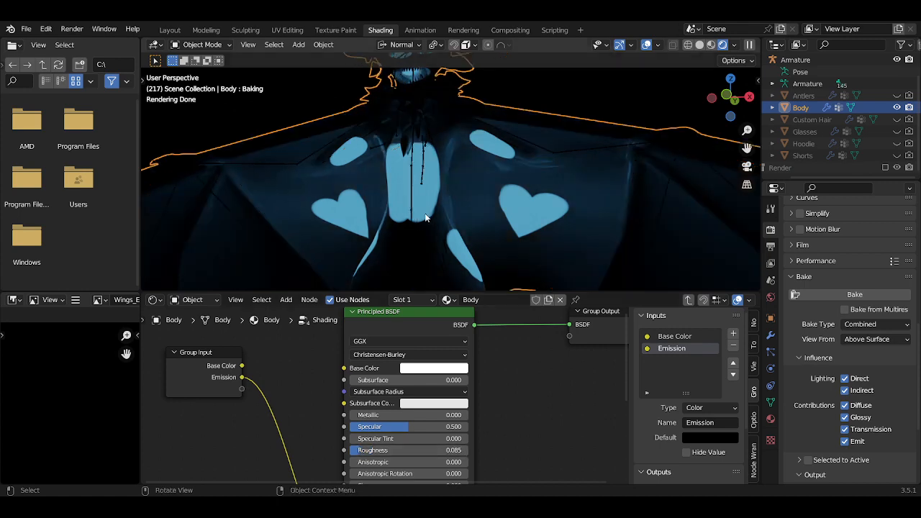
Raise the Principled BSDF's Roughness to 0.140 after checking the glow on the chest and wings
{"action": "middle_click_drag", "start_coordinate": [425, 217], "coordinate": [468, 157]}
{"action": "middle_click_drag", "start_coordinate": [472, 172], "coordinate": [415, 180]}
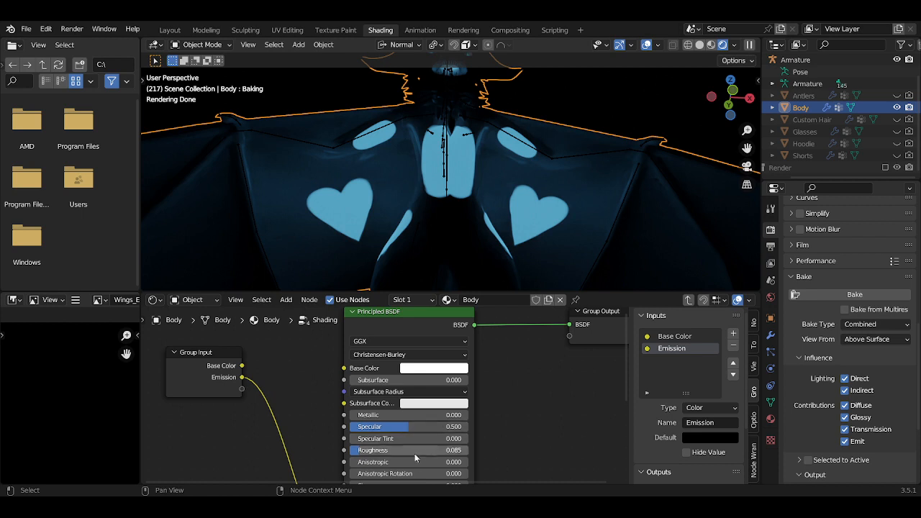
{"action": "left_click_drag", "start_coordinate": [414, 451], "coordinate": [423, 450]}
{"action": "scroll", "coordinate": [482, 417], "scroll_direction": "down", "scroll_amount": 2}
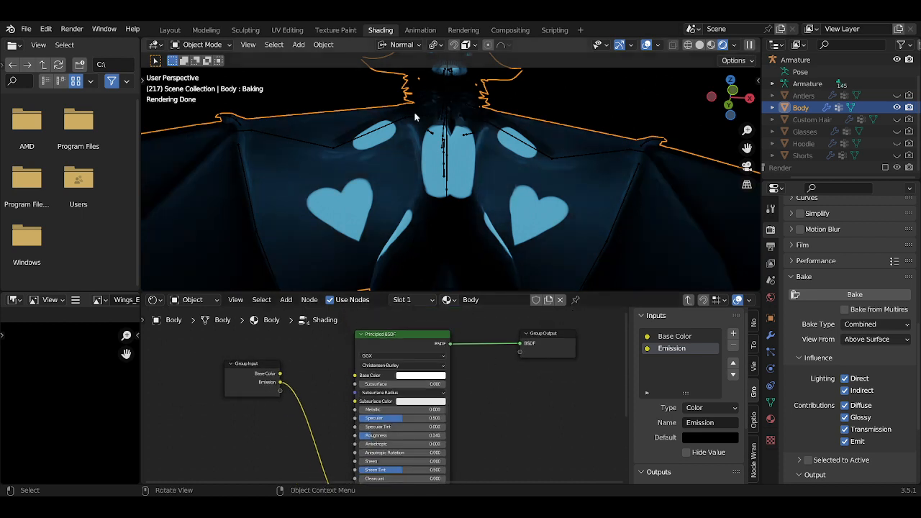
Make Body_Emission_Baked the active paint texture of the Body material as its bake target
{"action": "left_click", "coordinate": [334, 30]}
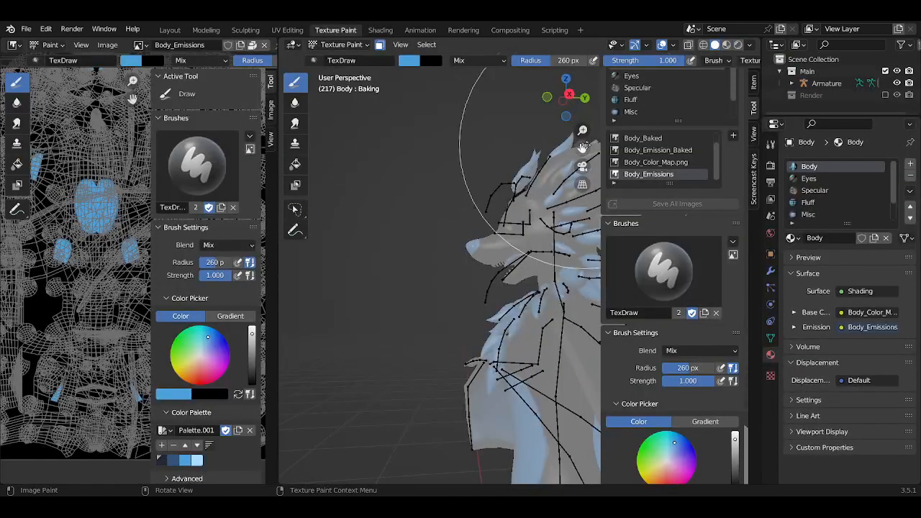
{"action": "left_click", "coordinate": [657, 163]}
{"action": "left_click", "coordinate": [660, 175]}
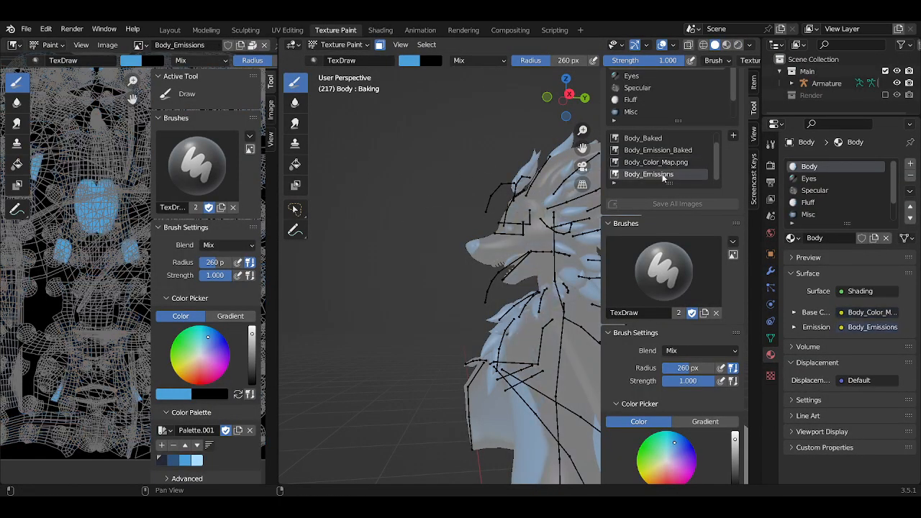
{"action": "left_click", "coordinate": [673, 150]}
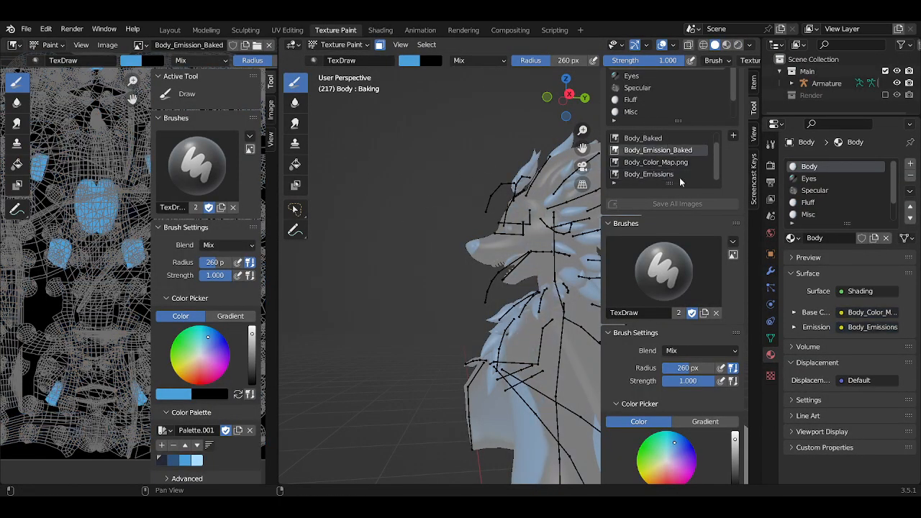
Make Fluff_Emission_Baked and Misc_Emission_Baked the active textures of the Fluff and Misc materials
{"action": "scroll", "coordinate": [724, 193], "scroll_direction": "up", "scroll_amount": 1}
{"action": "left_click", "coordinate": [638, 96]}
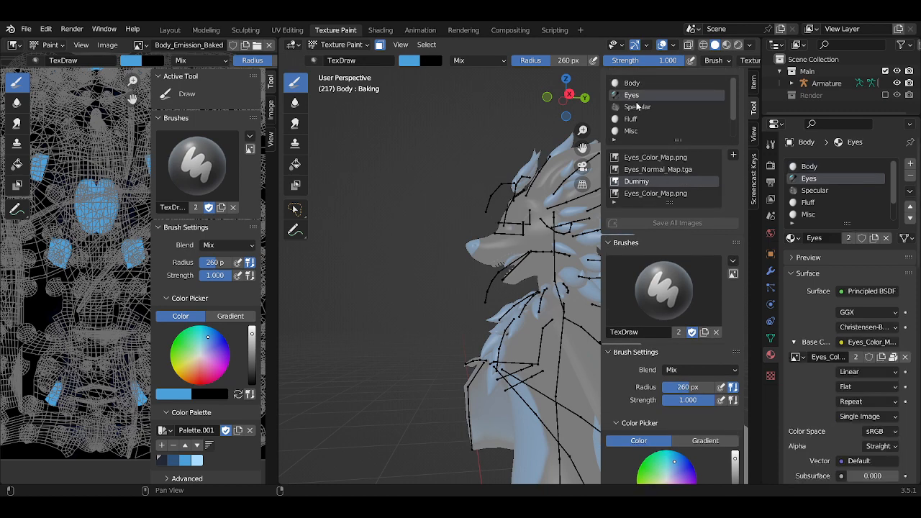
{"action": "left_click", "coordinate": [638, 107]}
{"action": "left_click", "coordinate": [640, 119]}
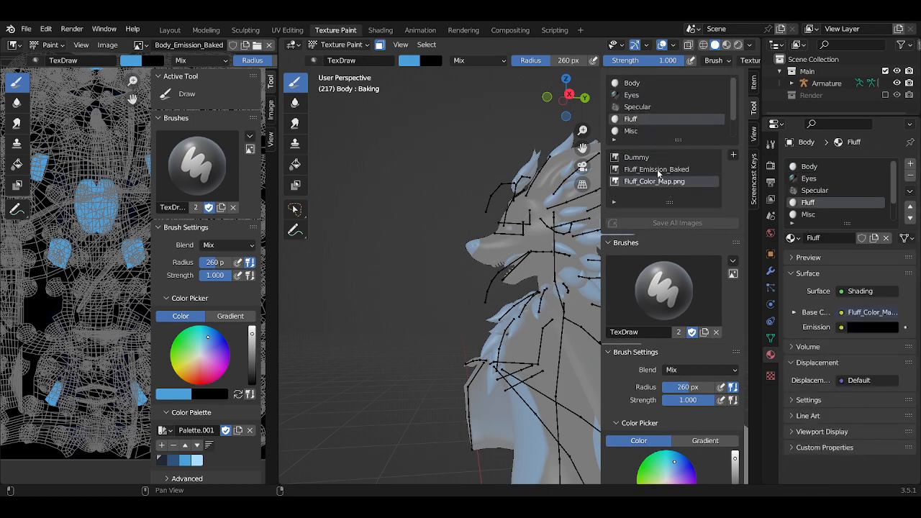
{"action": "left_click", "coordinate": [656, 170]}
{"action": "left_click", "coordinate": [631, 131]}
{"action": "left_click", "coordinate": [666, 171]}
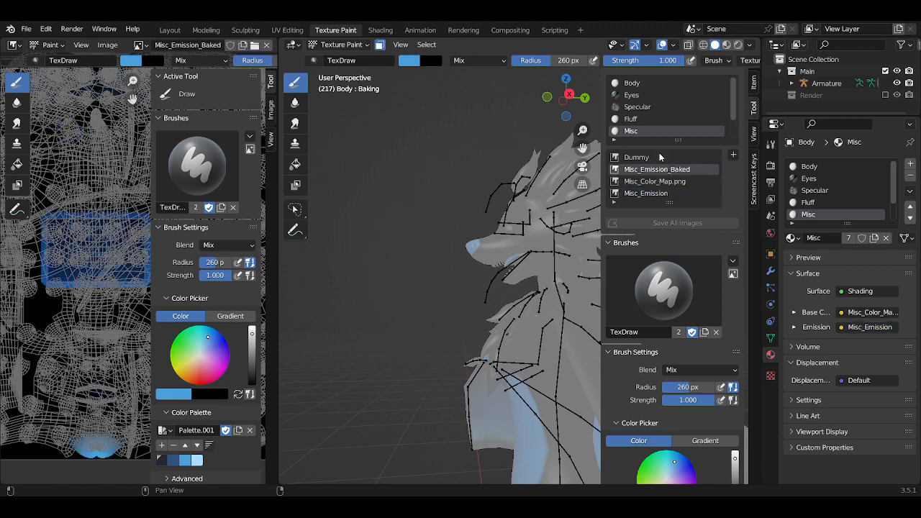
Make Wings_Emission_Baked the active texture of the Wings material
{"action": "scroll", "coordinate": [634, 123], "scroll_direction": "down", "scroll_amount": 2}
{"action": "left_click", "coordinate": [634, 131]}
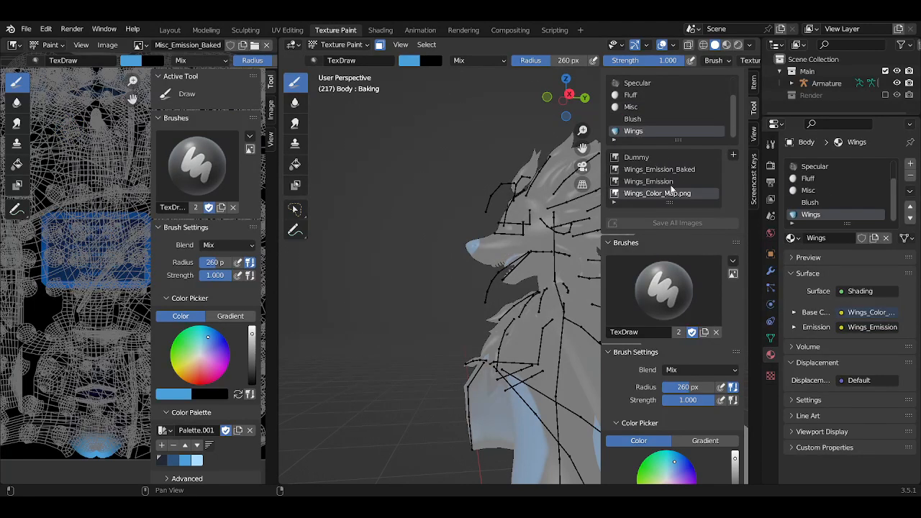
{"action": "left_click", "coordinate": [673, 171]}
{"action": "scroll", "coordinate": [666, 182], "scroll_direction": "down", "scroll_amount": 2}
{"action": "scroll", "coordinate": [666, 180], "scroll_direction": "up", "scroll_amount": 3}
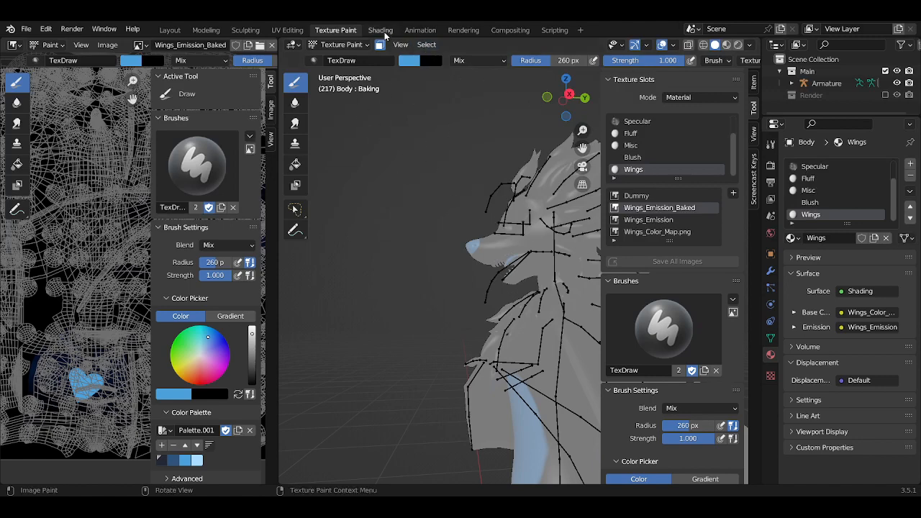
Return the shading viewport to material preview and bake the Combined pass of the Body object into the baked emission textures
{"action": "left_click", "coordinate": [381, 30]}
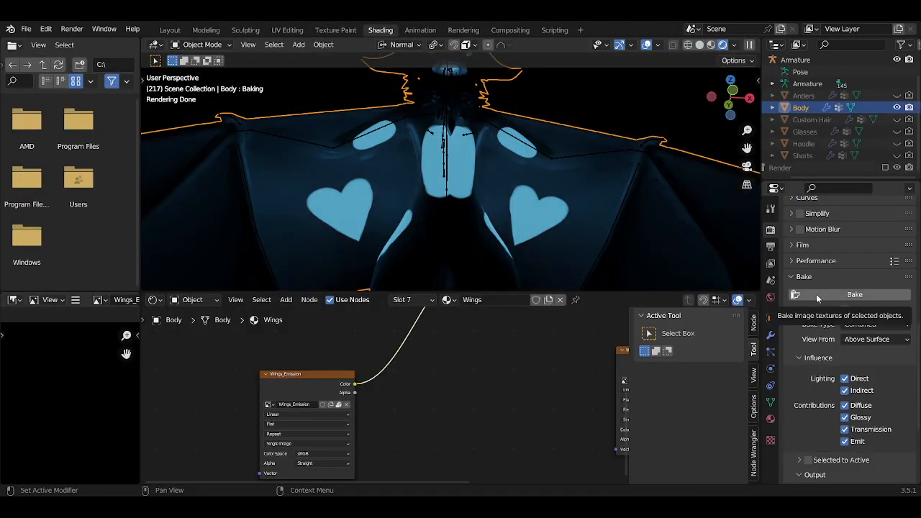
{"action": "left_click", "coordinate": [711, 45]}
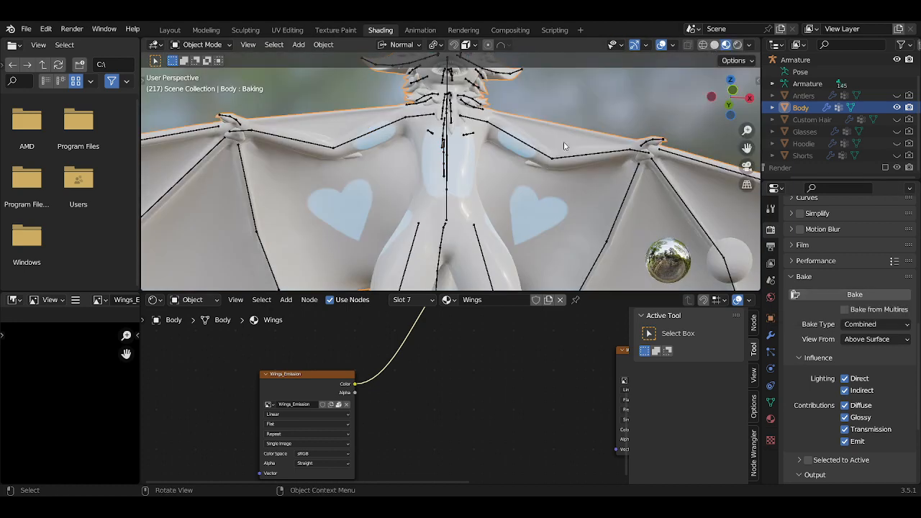
{"action": "scroll", "coordinate": [565, 146], "scroll_direction": "down", "scroll_amount": 3}
{"action": "left_click", "coordinate": [834, 295]}
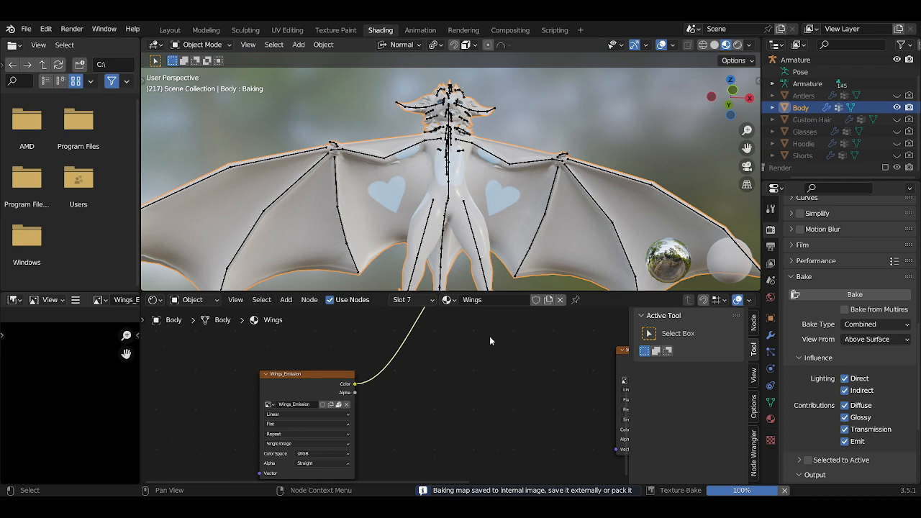
{"action": "left_click", "coordinate": [334, 31]}
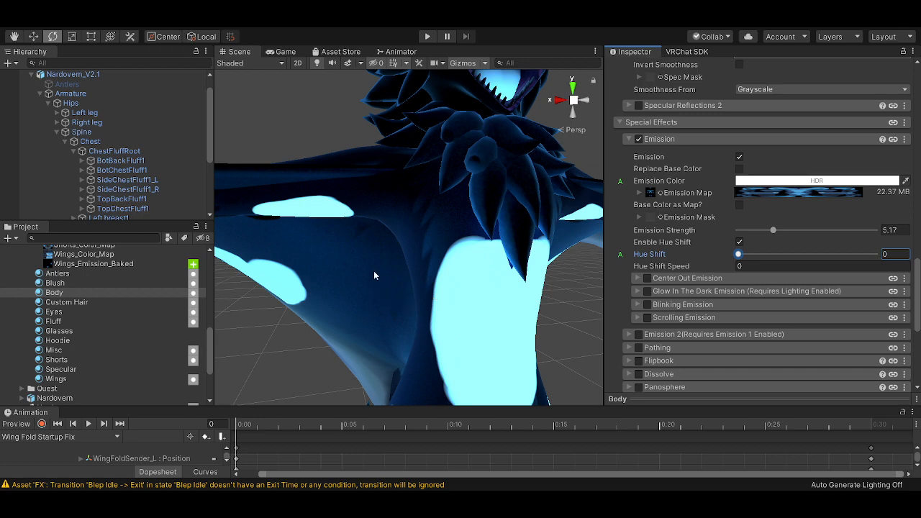
Examine the baked emission on the avatar's body and wings from the front and side in Unity
{"action": "left_click_drag", "start_coordinate": [406, 292], "coordinate": [372, 296], "text": "alt"}
{"action": "scroll", "coordinate": [445, 240], "scroll_direction": "down", "scroll_amount": 6}
{"action": "left_click_drag", "start_coordinate": [445, 240], "coordinate": [493, 256], "text": "alt"}
{"action": "middle_click_drag", "start_coordinate": [368, 291], "coordinate": [478, 261]}
{"action": "left_click_drag", "start_coordinate": [477, 262], "coordinate": [405, 293], "text": "alt"}
{"action": "scroll", "coordinate": [471, 290], "scroll_direction": "down", "scroll_amount": 5}
{"action": "scroll", "coordinate": [489, 302], "scroll_direction": "up", "scroll_amount": 3}
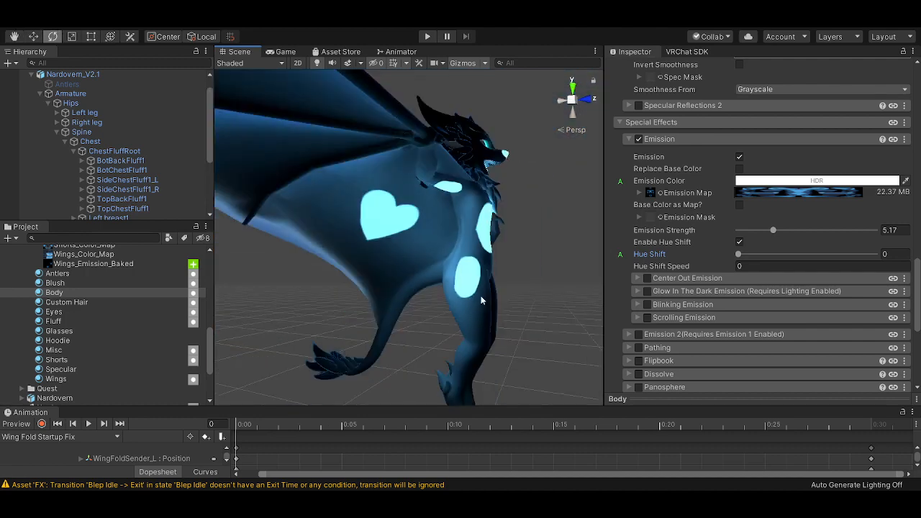
Examine the baked glow up close around the avatar's waist, thigh, tail and wing for unwanted reflections
{"action": "left_click_drag", "start_coordinate": [484, 301], "coordinate": [409, 274], "text": "alt"}
{"action": "scroll", "coordinate": [409, 274], "scroll_direction": "up", "scroll_amount": 3}
{"action": "scroll", "coordinate": [408, 274], "scroll_direction": "up", "scroll_amount": 4}
{"action": "middle_click_drag", "start_coordinate": [408, 274], "coordinate": [440, 247]}
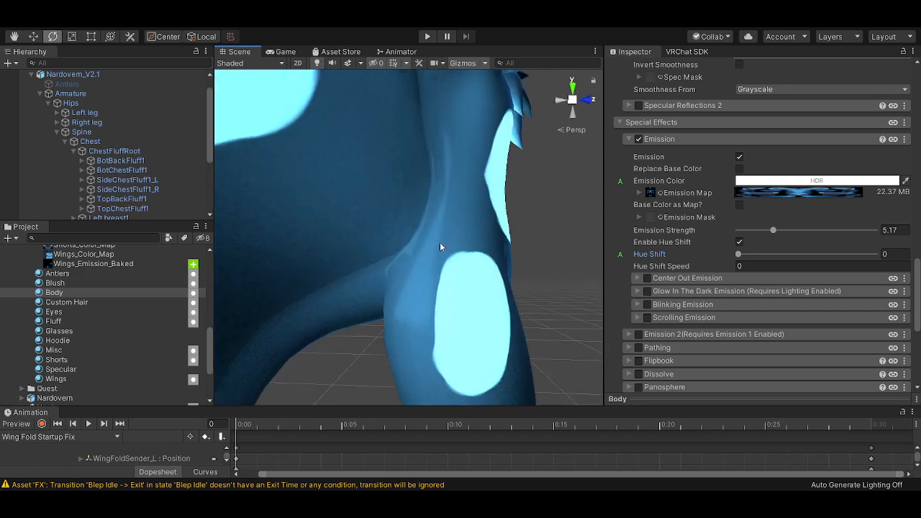
{"action": "left_click_drag", "start_coordinate": [440, 247], "coordinate": [472, 228], "text": "alt"}
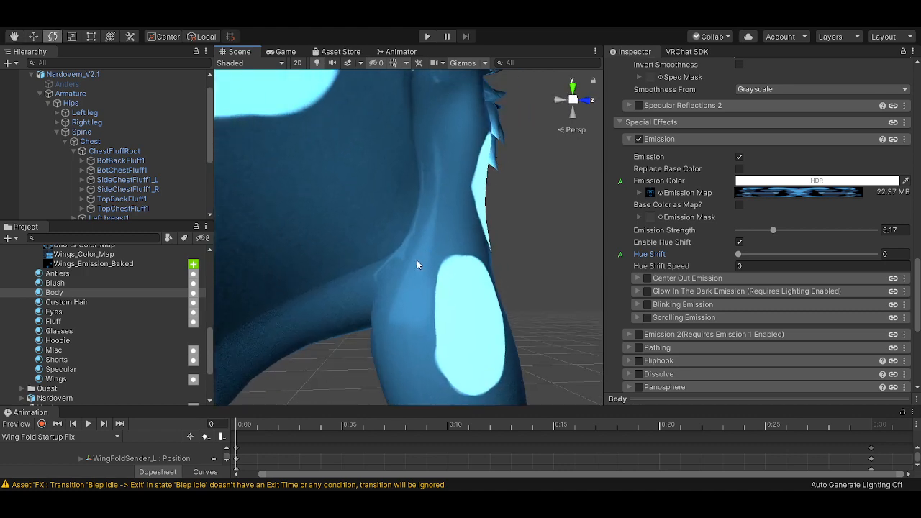
{"action": "scroll", "coordinate": [399, 307], "scroll_direction": "down", "scroll_amount": 4}
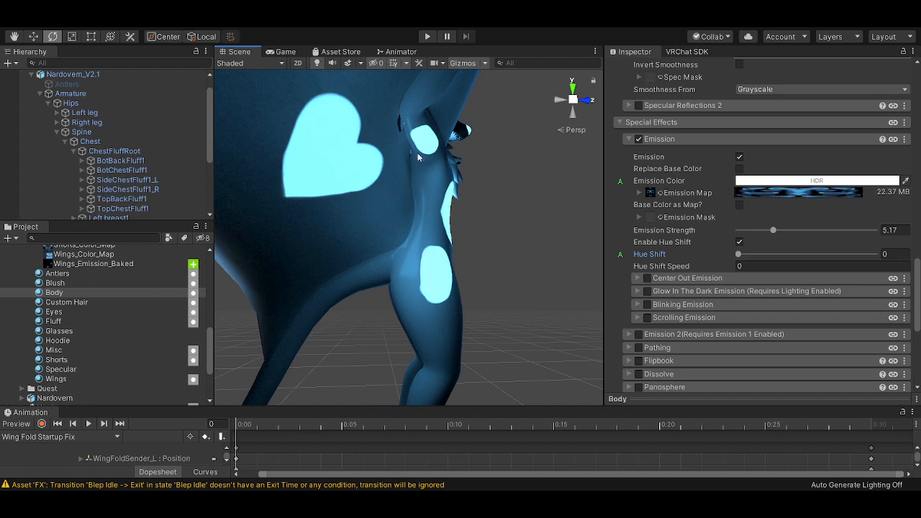
{"action": "scroll", "coordinate": [407, 229], "scroll_direction": "down", "scroll_amount": 4}
{"action": "scroll", "coordinate": [407, 230], "scroll_direction": "up", "scroll_amount": 7}
{"action": "left_click_drag", "start_coordinate": [407, 231], "coordinate": [526, 327], "text": "alt"}
{"action": "left_click_drag", "start_coordinate": [589, 168], "coordinate": [241, 269], "text": "alt"}
{"action": "scroll", "coordinate": [446, 265], "scroll_direction": "down", "scroll_amount": 5}
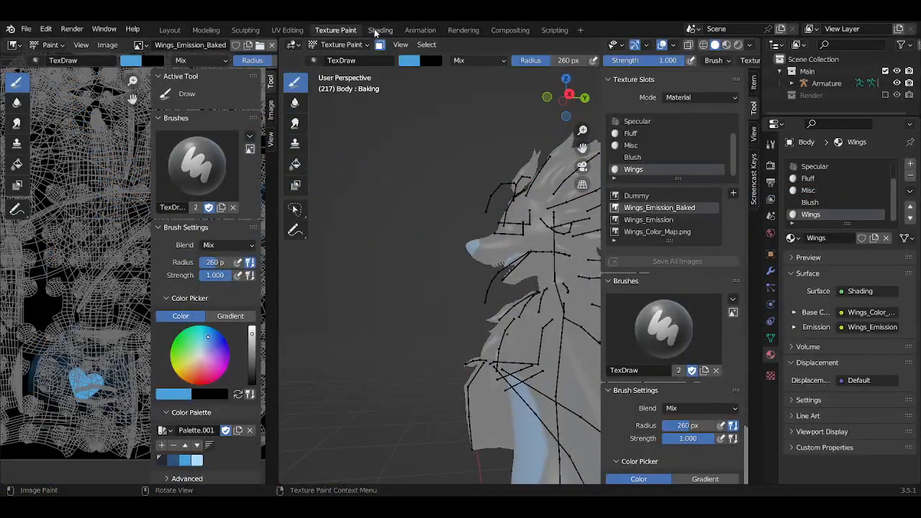
Back in Blender, open the Wings material's Shading group and set the Principled BSDF's Roughness to 0.500
{"action": "left_click", "coordinate": [381, 29]}
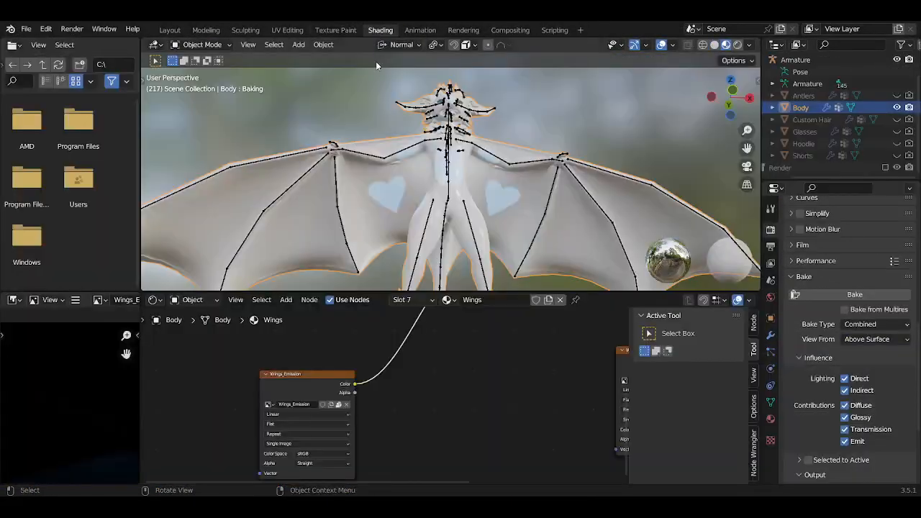
{"action": "scroll", "coordinate": [447, 388], "scroll_direction": "down", "scroll_amount": 4}
{"action": "middle_click_drag", "start_coordinate": [458, 357], "coordinate": [441, 455]}
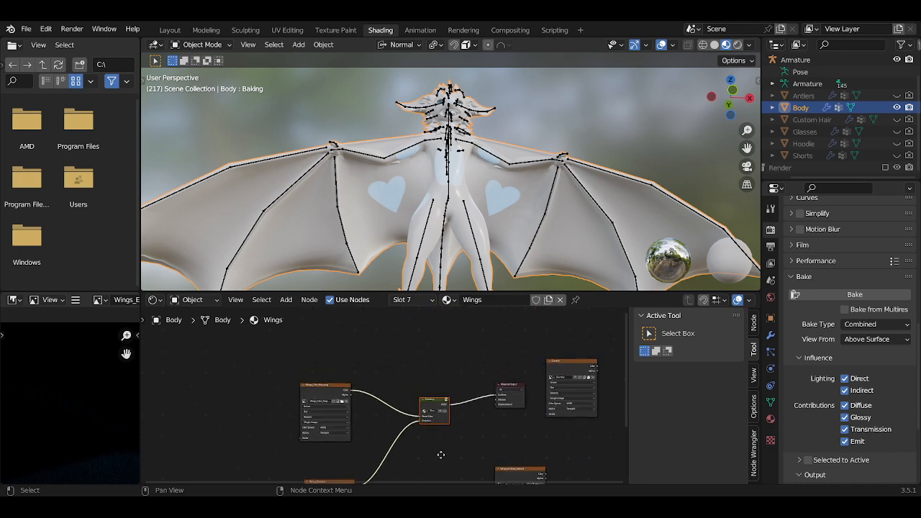
{"action": "left_click", "coordinate": [435, 411]}
{"action": "key", "text": "Tab"}
{"action": "scroll", "coordinate": [437, 406], "scroll_direction": "up", "scroll_amount": 1}
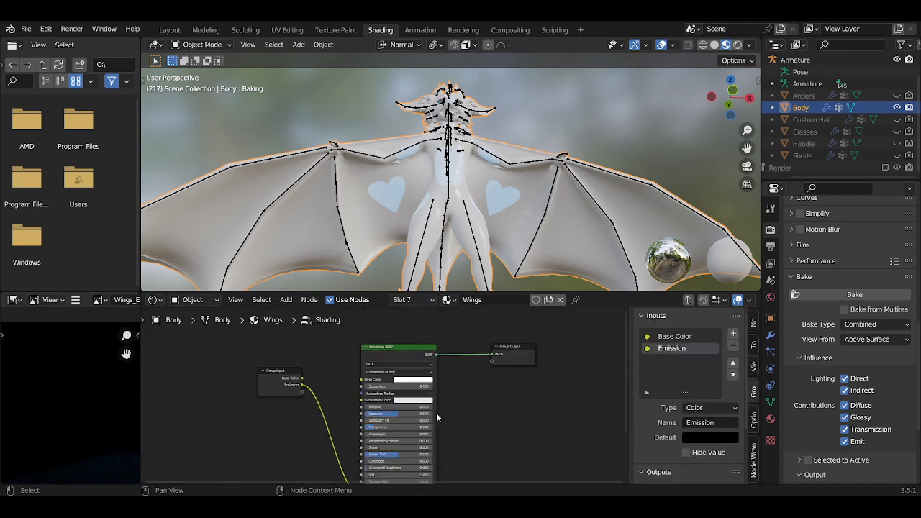
{"action": "scroll", "coordinate": [437, 413], "scroll_direction": "up", "scroll_amount": 4}
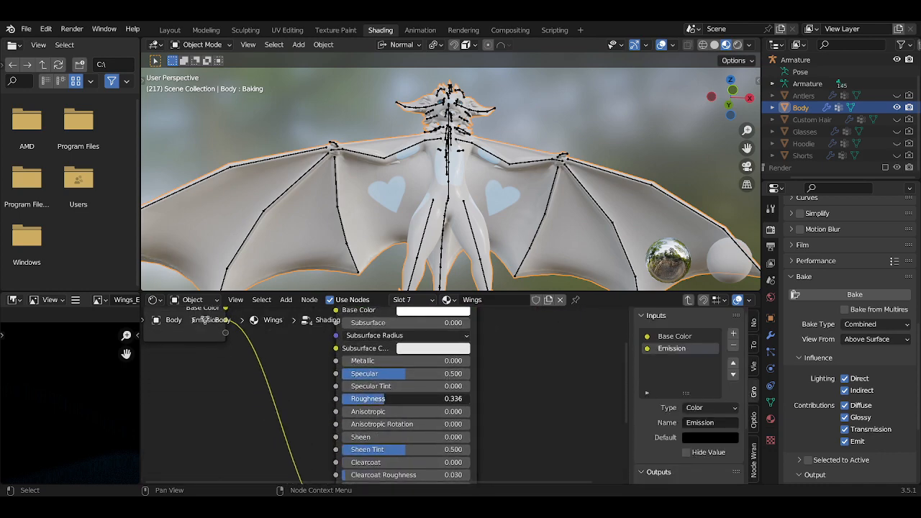
{"action": "left_click_drag", "start_coordinate": [392, 399], "coordinate": [406, 399]}
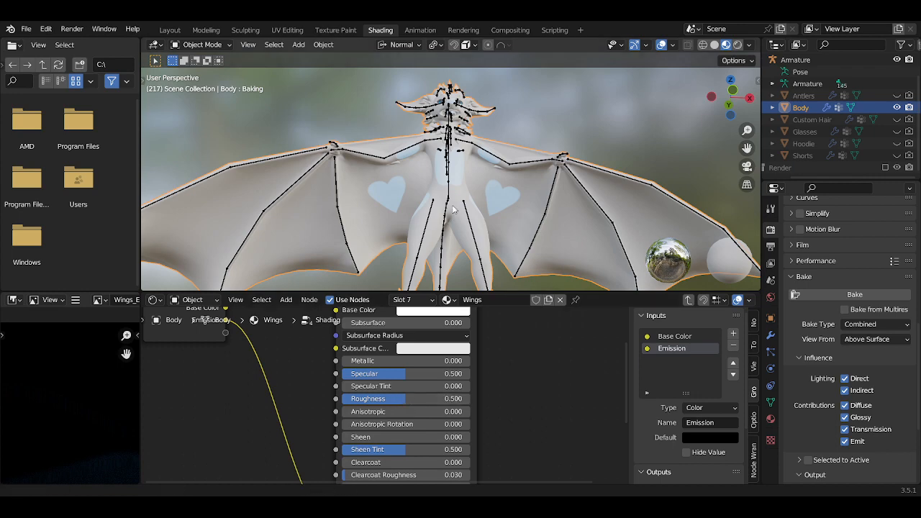
Switch the viewport to rendered shading and examine the emissive glow around the avatar's waist and thigh
{"action": "middle_click_drag", "start_coordinate": [468, 216], "coordinate": [508, 212]}
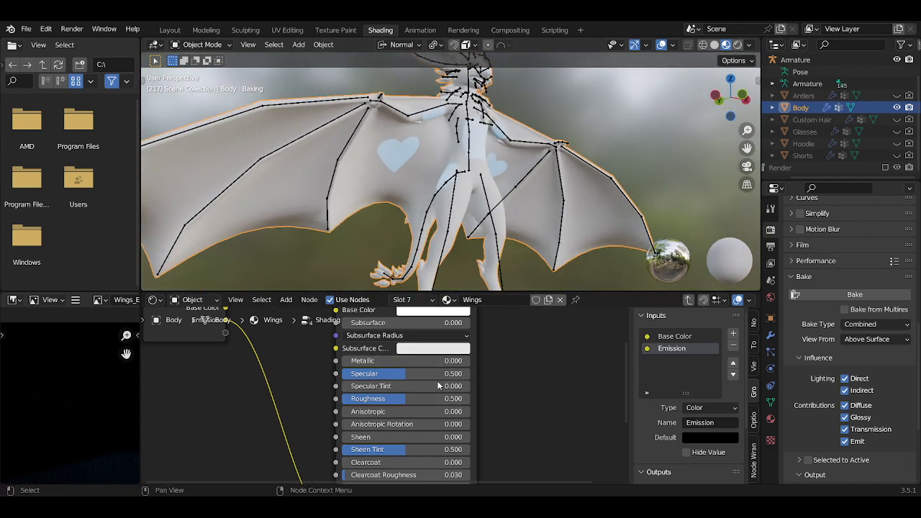
{"action": "key", "text": "Home"}
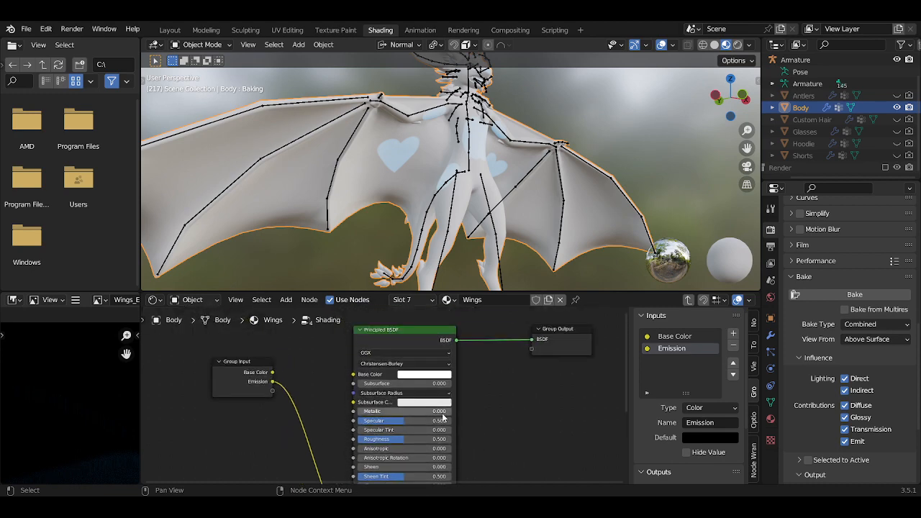
{"action": "left_click", "coordinate": [737, 44]}
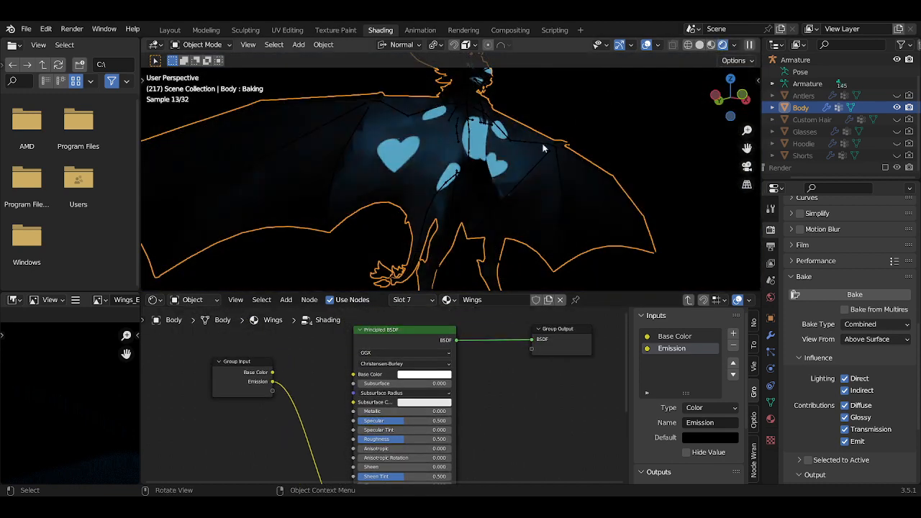
{"action": "scroll", "coordinate": [449, 179], "scroll_direction": "up", "scroll_amount": 4}
{"action": "scroll", "coordinate": [448, 178], "scroll_direction": "up", "scroll_amount": 2}
{"action": "middle_click_drag", "start_coordinate": [449, 179], "coordinate": [494, 212]}
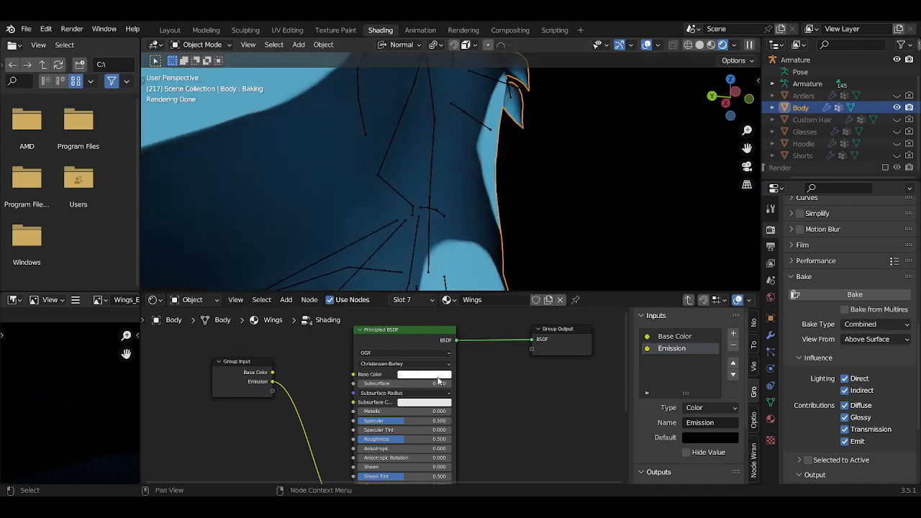
Compare the glow with a Roughness of 0.264, set Roughness to 0.507 and check the avatar from the front
{"action": "left_click_drag", "start_coordinate": [400, 439], "coordinate": [384, 442]}
{"action": "middle_click_drag", "start_coordinate": [410, 277], "coordinate": [432, 280]}
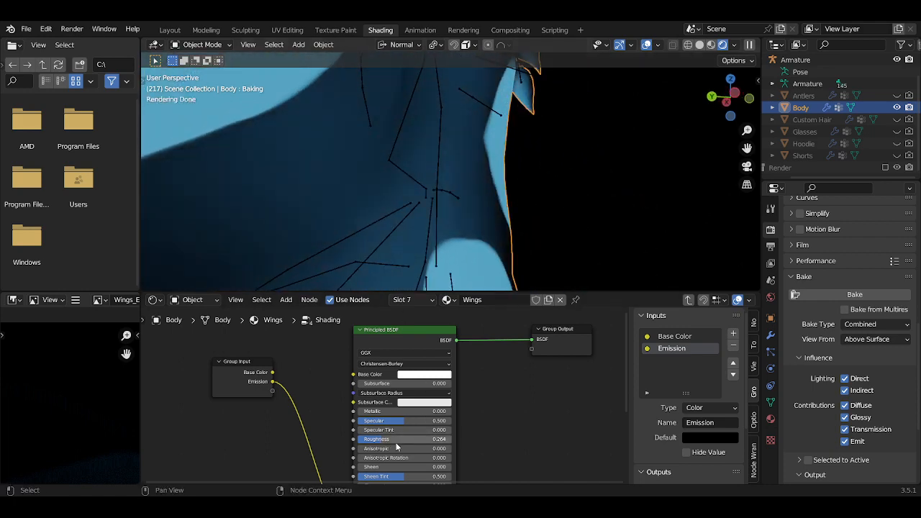
{"action": "left_click_drag", "start_coordinate": [389, 441], "coordinate": [401, 440]}
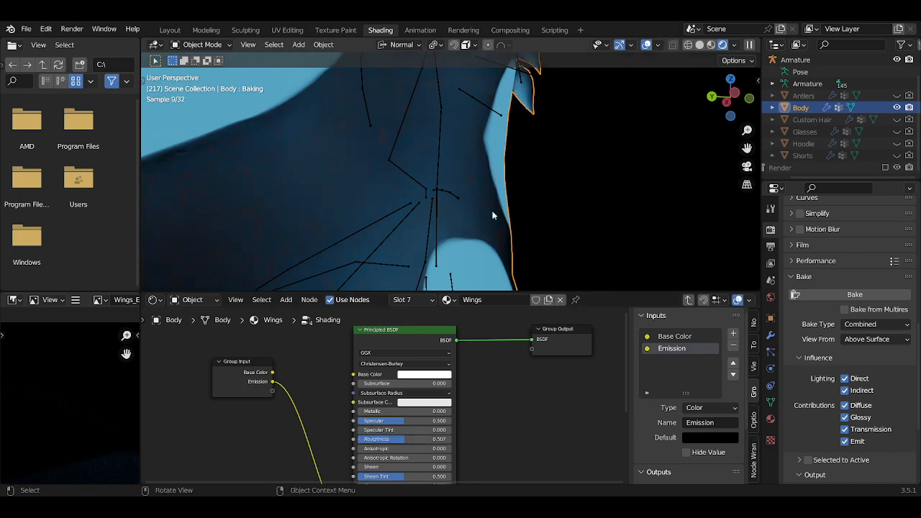
{"action": "middle_click_drag", "start_coordinate": [494, 211], "coordinate": [351, 187]}
{"action": "scroll", "coordinate": [369, 184], "scroll_direction": "down", "scroll_amount": 3}
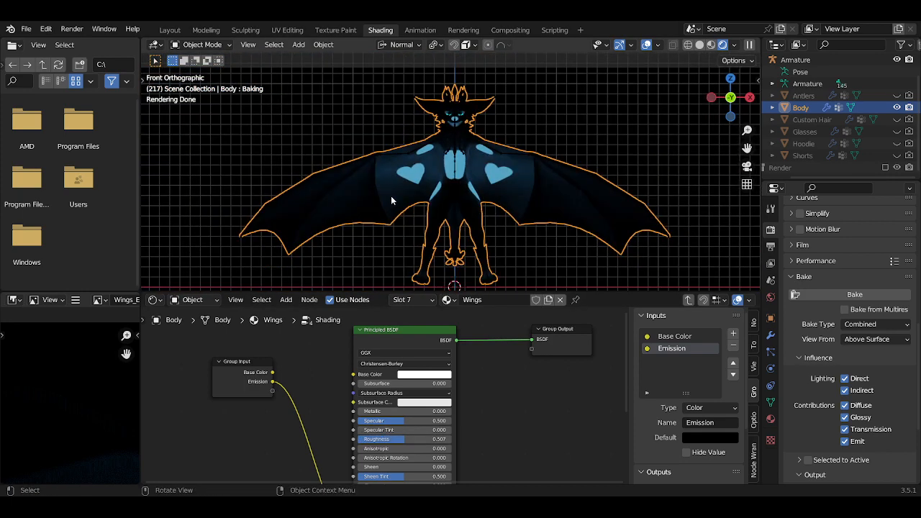
{"action": "scroll", "coordinate": [403, 190], "scroll_direction": "up", "scroll_amount": 3}
Select the armature and create a new action for it in the Action Editor
{"action": "left_click", "coordinate": [457, 164]}
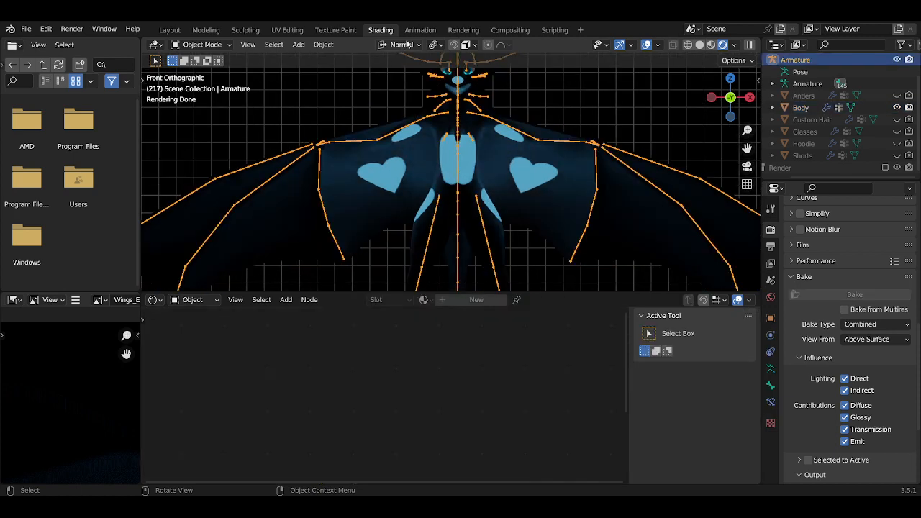
{"action": "left_click", "coordinate": [411, 30]}
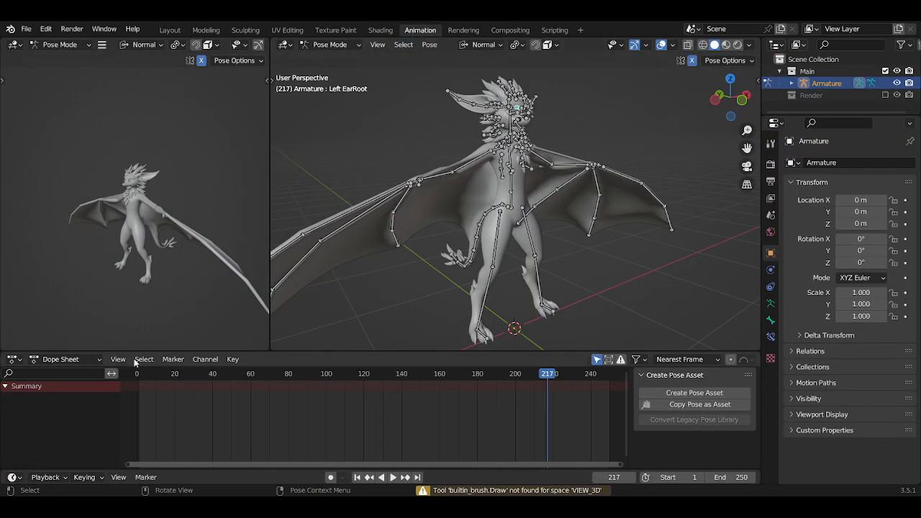
{"action": "left_click", "coordinate": [64, 360]}
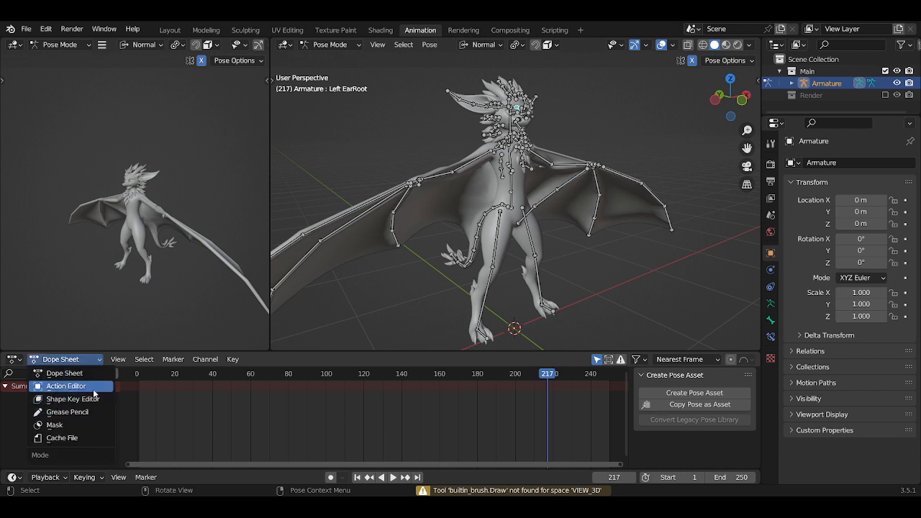
{"action": "left_click", "coordinate": [92, 389]}
{"action": "left_click", "coordinate": [395, 358]}
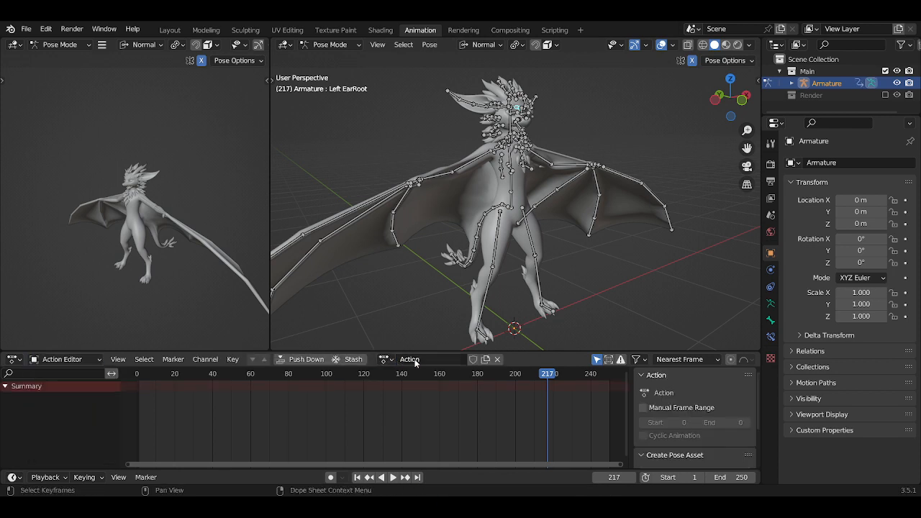
Create a pose asset from all of the armature's bones and name its action Baking
{"action": "scroll", "coordinate": [651, 409], "scroll_direction": "down", "scroll_amount": 3}
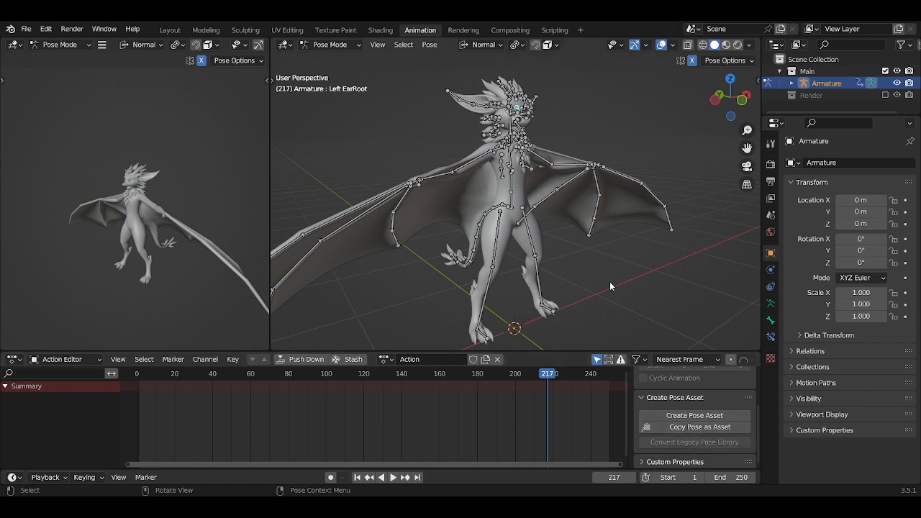
{"action": "key", "text": "a"}
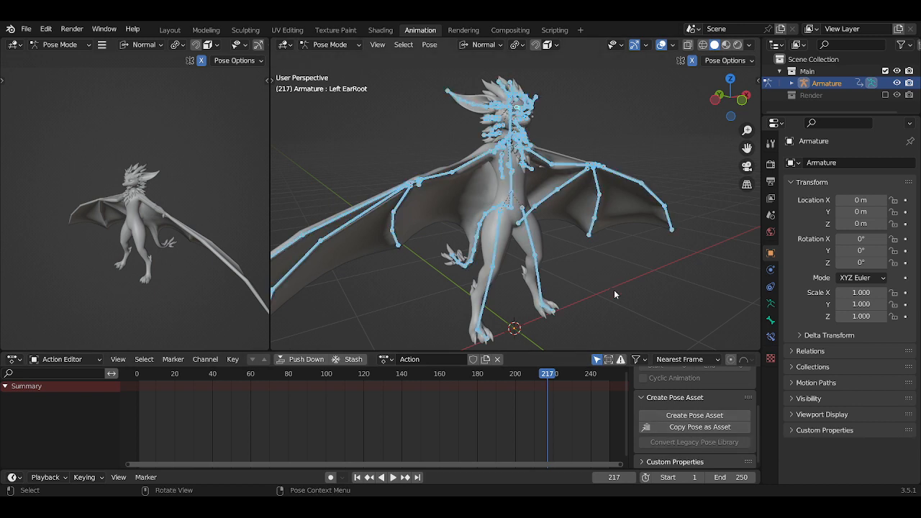
{"action": "left_click", "coordinate": [688, 416]}
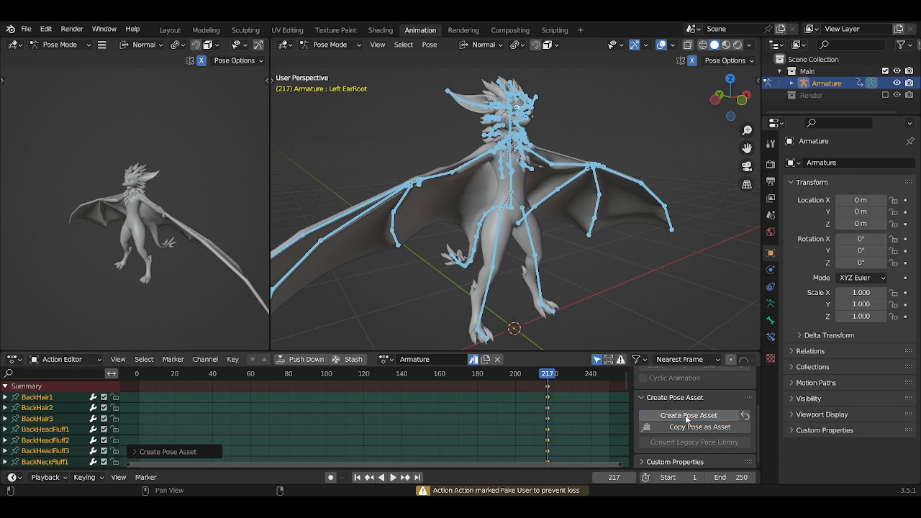
{"action": "left_click", "coordinate": [450, 359]}
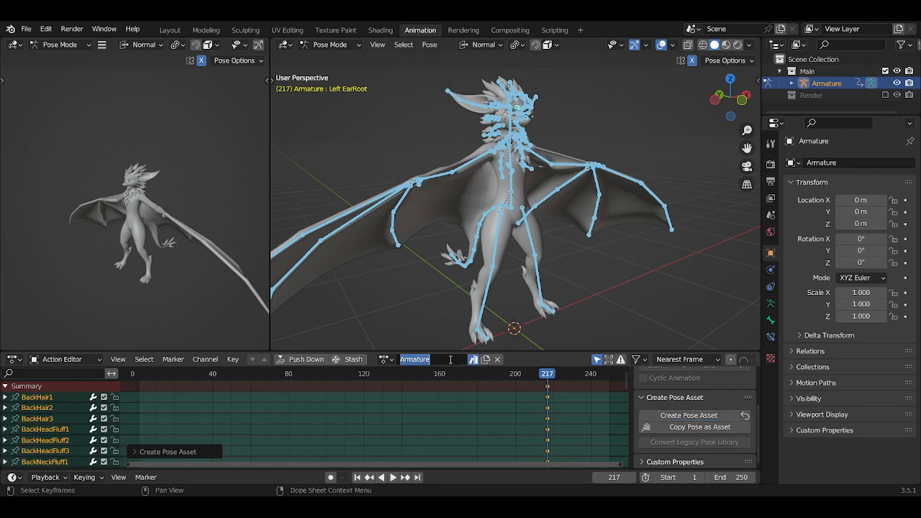
{"action": "type", "text": "Baking"}
{"action": "key", "text": "Return"}
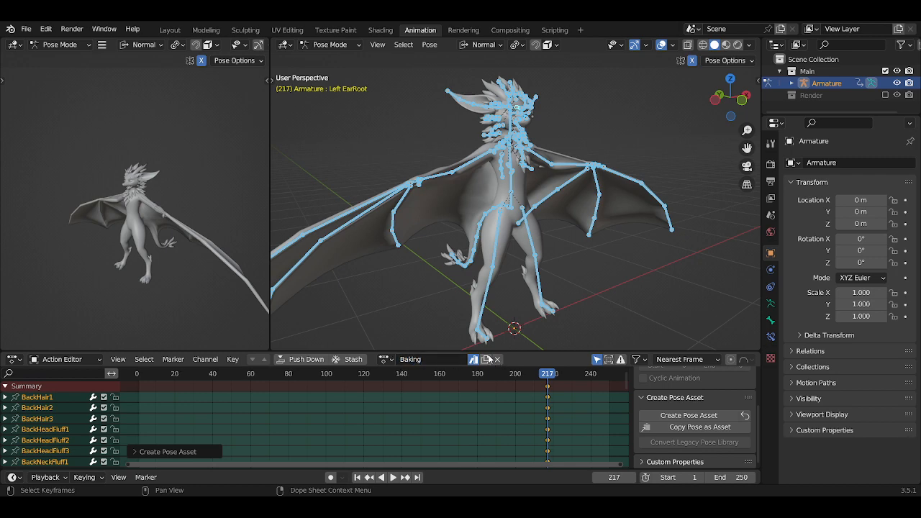
Show the Pose Library beside the 3D view and apply the Baking pose to the armature
{"action": "middle_click_drag", "start_coordinate": [405, 163], "coordinate": [442, 230]}
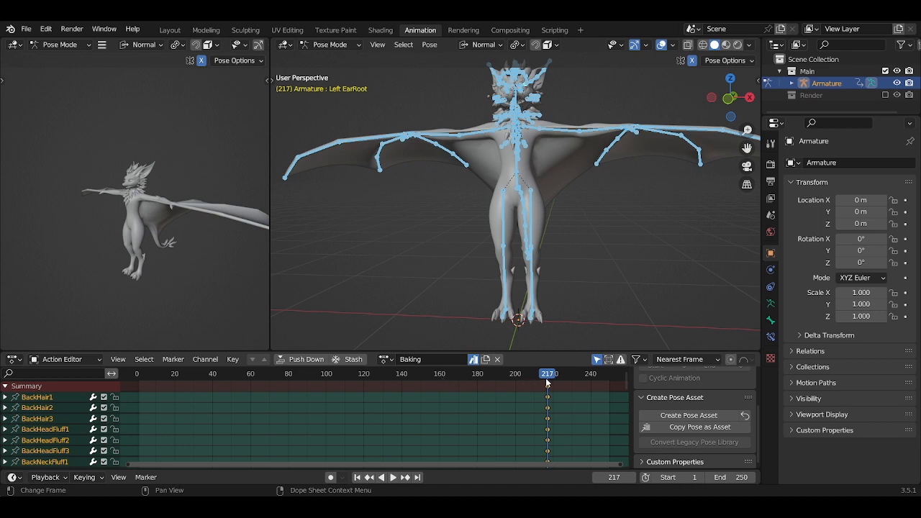
{"action": "key", "text": "n"}
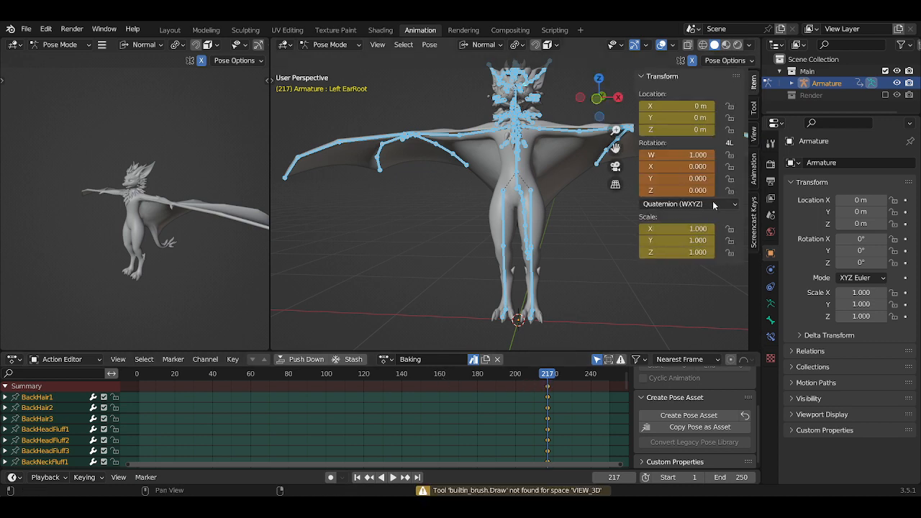
{"action": "left_click", "coordinate": [755, 181]}
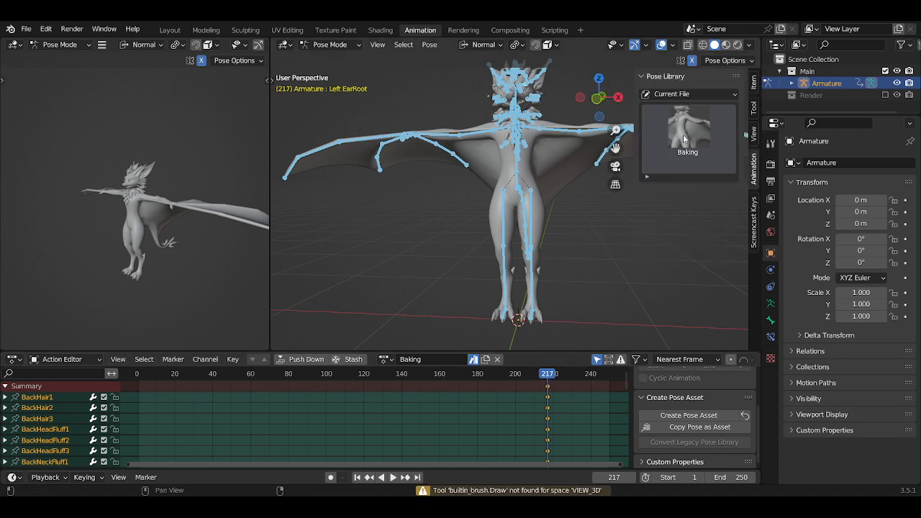
{"action": "left_click_drag", "start_coordinate": [680, 132], "coordinate": [519, 150]}
{"action": "scroll", "coordinate": [515, 187], "scroll_direction": "up", "scroll_amount": 2}
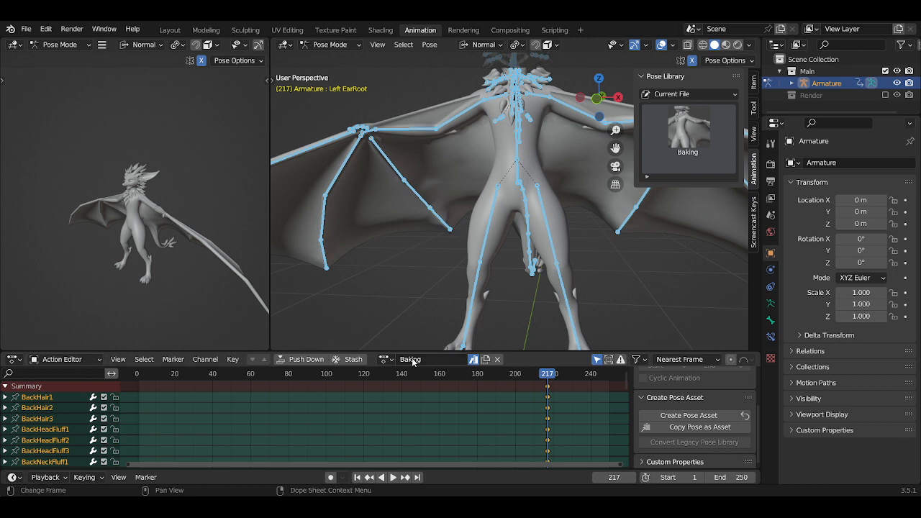
In the Layout workspace, switch to material preview shading and clear the rotation of all armature bones in Pose Mode
{"action": "left_click", "coordinate": [170, 30]}
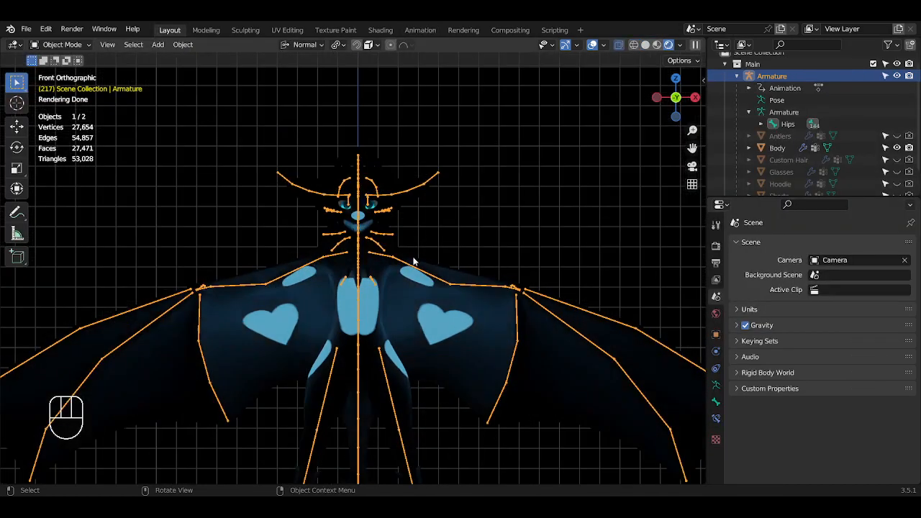
{"action": "left_click", "coordinate": [657, 45]}
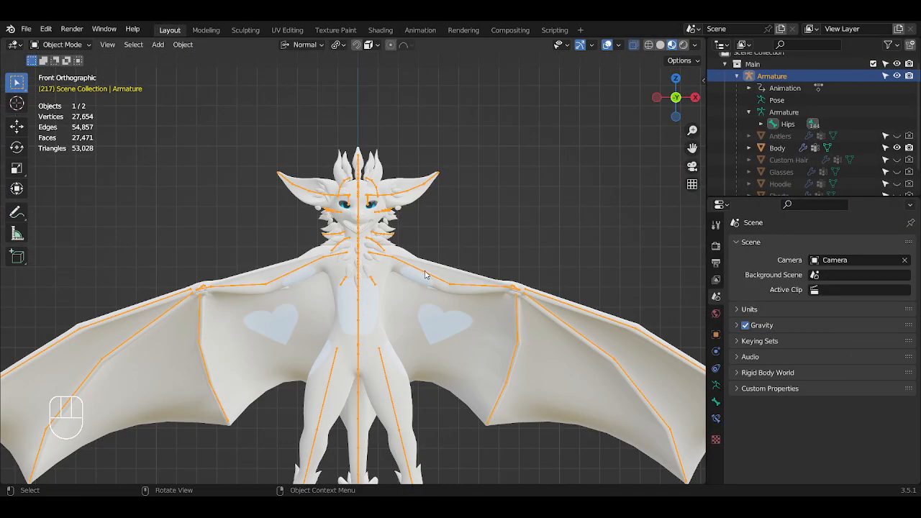
{"action": "key", "text": "ctrl+Tab"}
{"action": "key", "text": "a"}
{"action": "key", "text": "alt+r"}
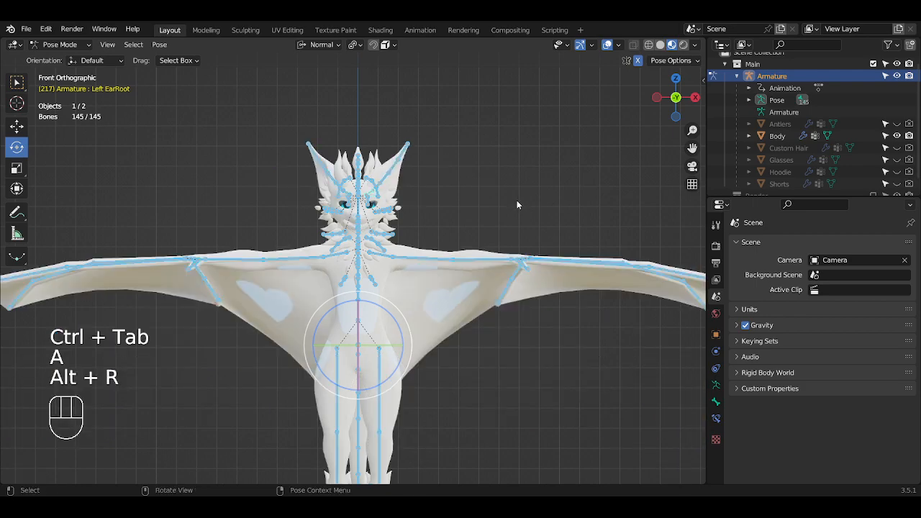
Deselect the bones and switch the armature into Edit Mode and back to check whether the cleared pose holds
{"action": "left_click", "coordinate": [517, 201]}
{"action": "middle_click_drag", "start_coordinate": [506, 192], "coordinate": [453, 198]}
{"action": "scroll", "coordinate": [503, 220], "scroll_direction": "down", "scroll_amount": 3}
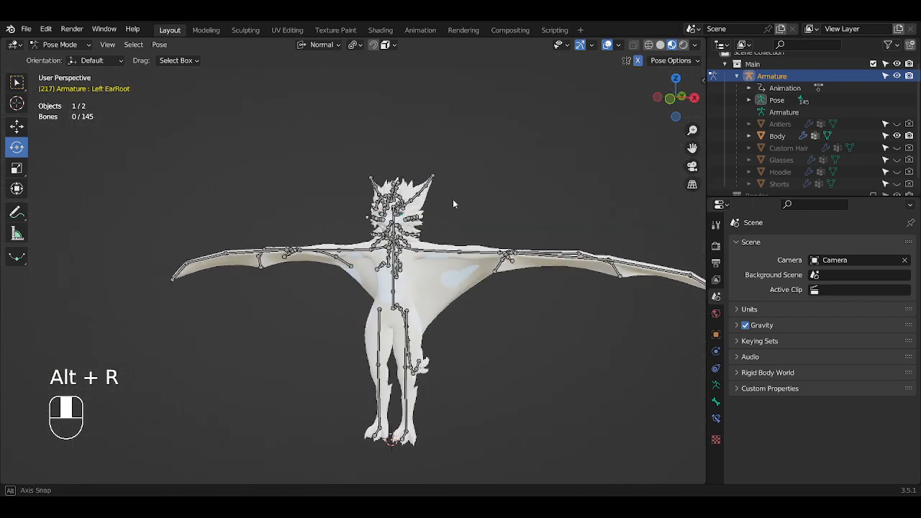
{"action": "scroll", "coordinate": [457, 203], "scroll_direction": "up", "scroll_amount": 2}
{"action": "key", "text": "Tab"}
{"action": "key", "text": "Tab"}
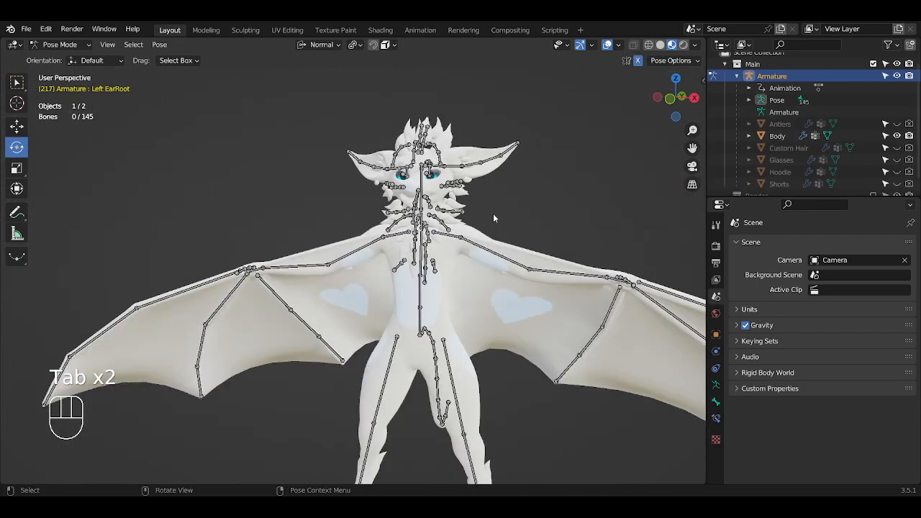
Clear the rotation of all bones once more and recheck the pose by entering and leaving Edit Mode
{"action": "scroll", "coordinate": [534, 215], "scroll_direction": "down", "scroll_amount": 3}
{"action": "scroll", "coordinate": [534, 215], "scroll_direction": "up", "scroll_amount": 4}
{"action": "middle_click_drag", "start_coordinate": [433, 228], "coordinate": [446, 190]}
{"action": "key", "text": "a"}
{"action": "key", "text": "alt+r"}
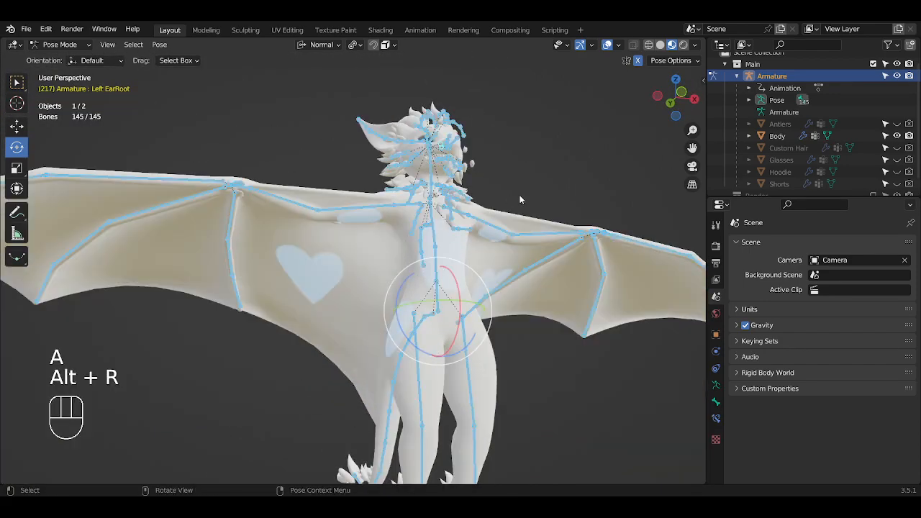
{"action": "key", "text": "Tab"}
{"action": "key", "text": "Tab"}
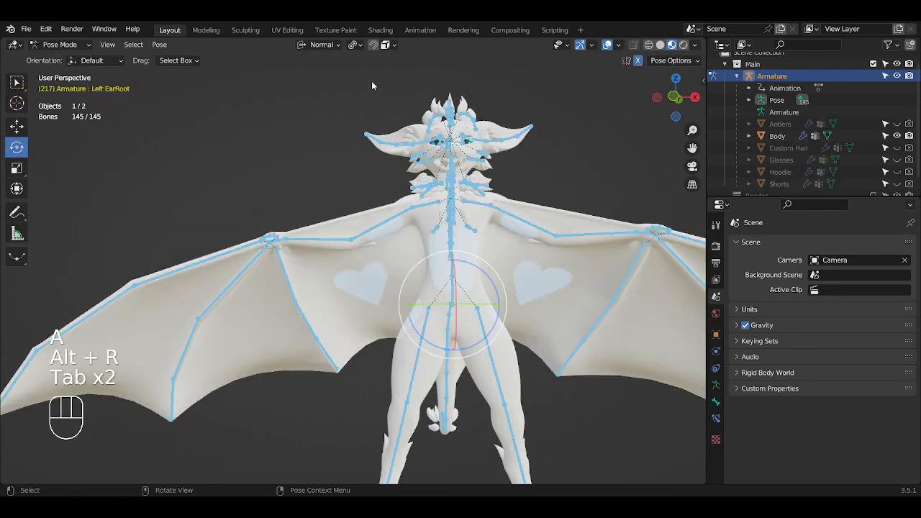
Unlink the Baking action from the armature, return to the Layout workspace and clear the rotation of all bones
{"action": "left_click", "coordinate": [420, 29]}
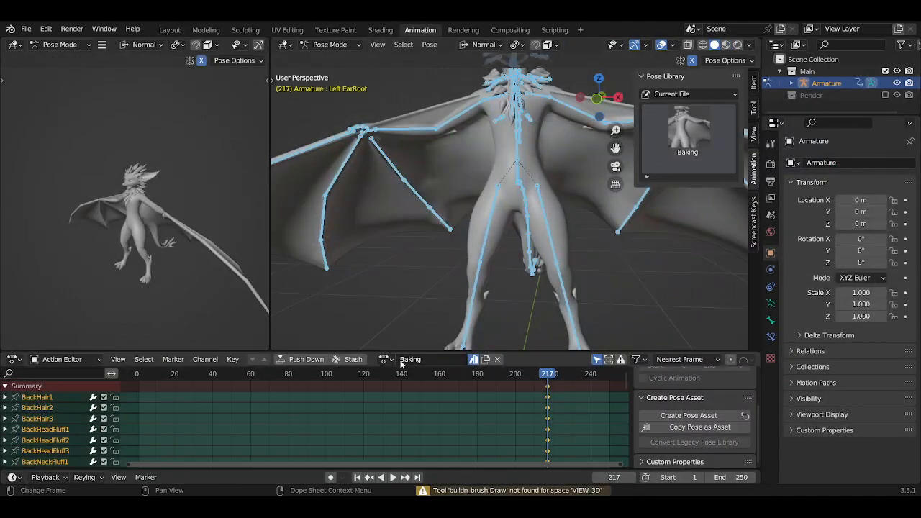
{"action": "left_click", "coordinate": [498, 359]}
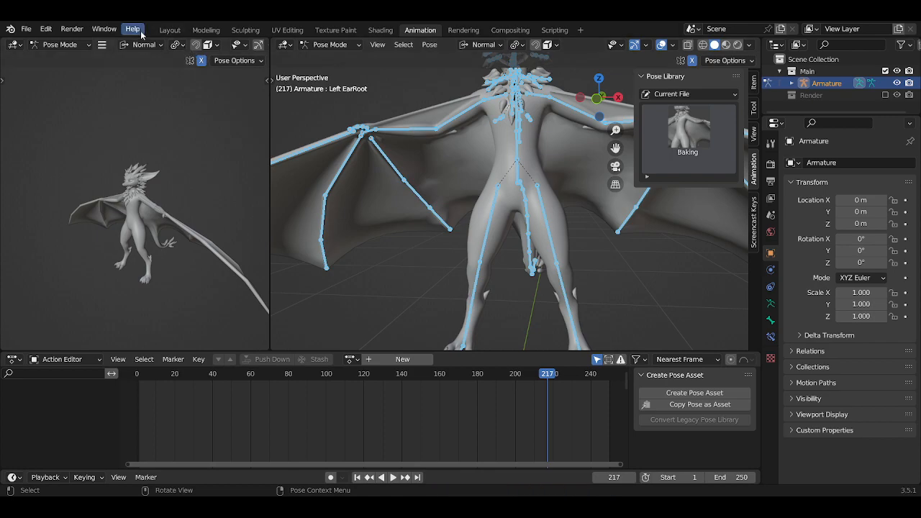
{"action": "left_click", "coordinate": [170, 30]}
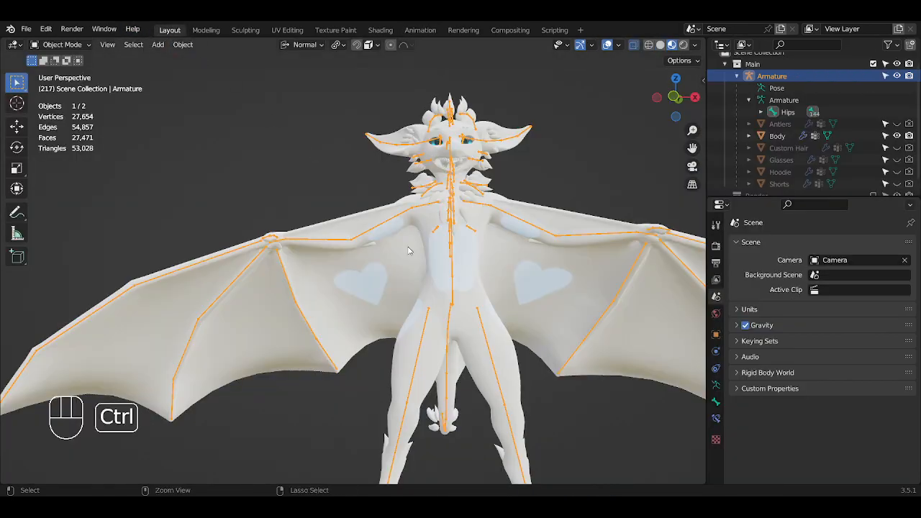
{"action": "key", "text": "ctrl+Tab"}
{"action": "key", "text": "alt+r"}
{"action": "key", "text": "Tab"}
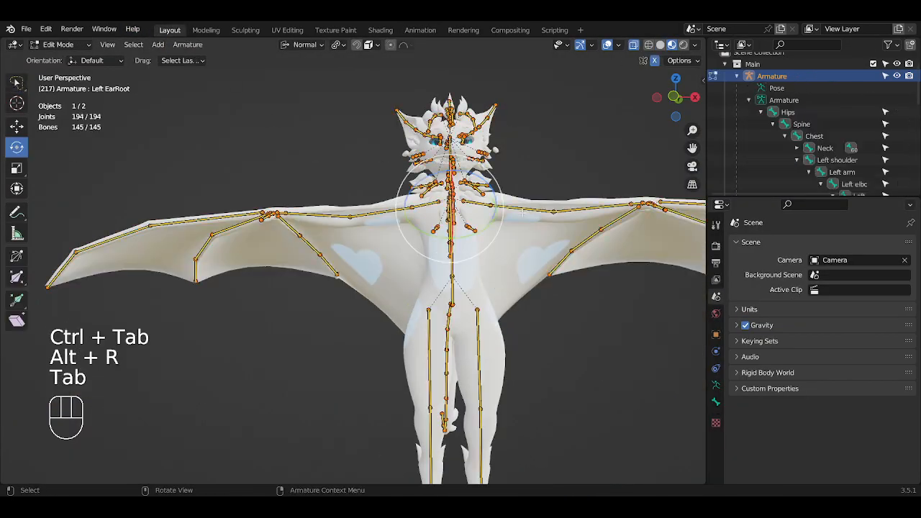
Alternate the armature between Edit Mode and Pose Mode to check its pose with no action linked
{"action": "key", "text": "Tab"}
{"action": "key", "text": "Tab"}
{"action": "middle_click_drag", "start_coordinate": [445, 240], "coordinate": [389, 249]}
{"action": "key", "text": "Tab"}
{"action": "key", "text": "Tab"}
{"action": "key", "text": "Tab"}
{"action": "key", "text": "Tab"}
{"action": "key", "text": "Tab"}
{"action": "key", "text": "Tab"}
{"action": "scroll", "coordinate": [432, 248], "scroll_direction": "up", "scroll_amount": 3}
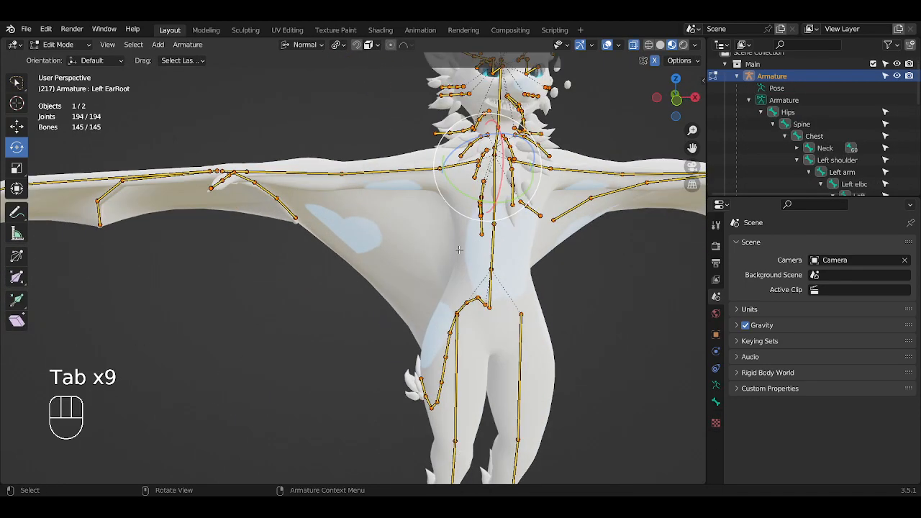
Take the armature out of Edit Mode into Object Mode and deselect it
{"action": "middle_click_drag", "start_coordinate": [621, 225], "coordinate": [460, 253], "text": "shift"}
{"action": "middle_click_drag", "start_coordinate": [460, 254], "coordinate": [476, 237], "text": "alt"}
{"action": "left_click", "coordinate": [504, 168]}
{"action": "scroll", "coordinate": [498, 171], "scroll_direction": "down", "scroll_amount": 3}
{"action": "key", "text": "Tab"}
{"action": "key", "text": "ctrl+Tab"}
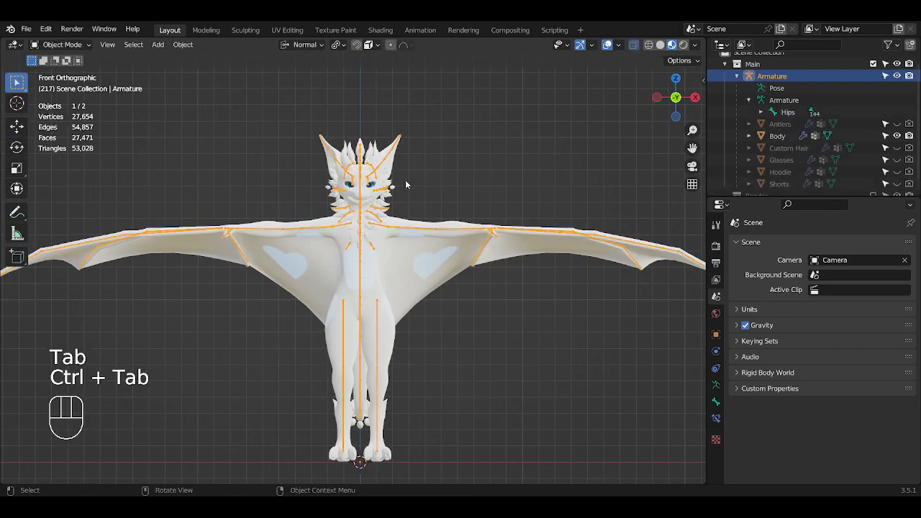
{"action": "scroll", "coordinate": [405, 180], "scroll_direction": "up", "scroll_amount": 3}
{"action": "middle_click_drag", "start_coordinate": [406, 180], "coordinate": [310, 230]}
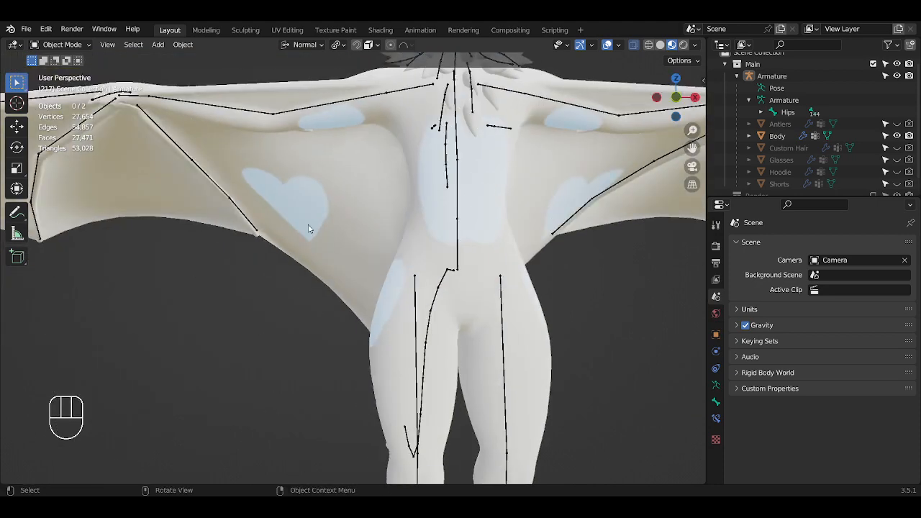
{"action": "scroll", "coordinate": [311, 231], "scroll_direction": "down", "scroll_amount": 3}
{"action": "middle_click_drag", "start_coordinate": [432, 241], "coordinate": [354, 258]}
{"action": "middle_click_drag", "start_coordinate": [439, 210], "coordinate": [324, 198], "text": "shift"}
{"action": "middle_click_drag", "start_coordinate": [324, 198], "coordinate": [409, 179]}
{"action": "scroll", "coordinate": [394, 183], "scroll_direction": "down", "scroll_amount": 2}
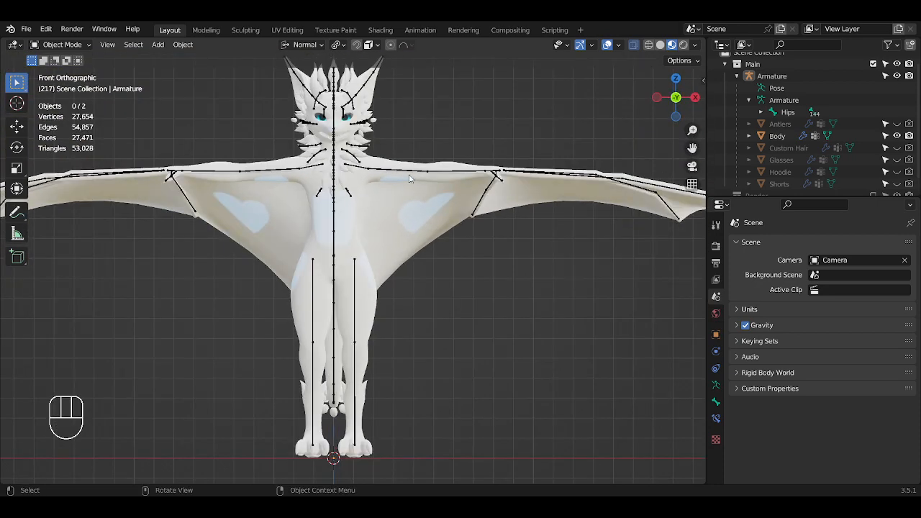
{"action": "scroll", "coordinate": [404, 180], "scroll_direction": "down", "scroll_amount": 3}
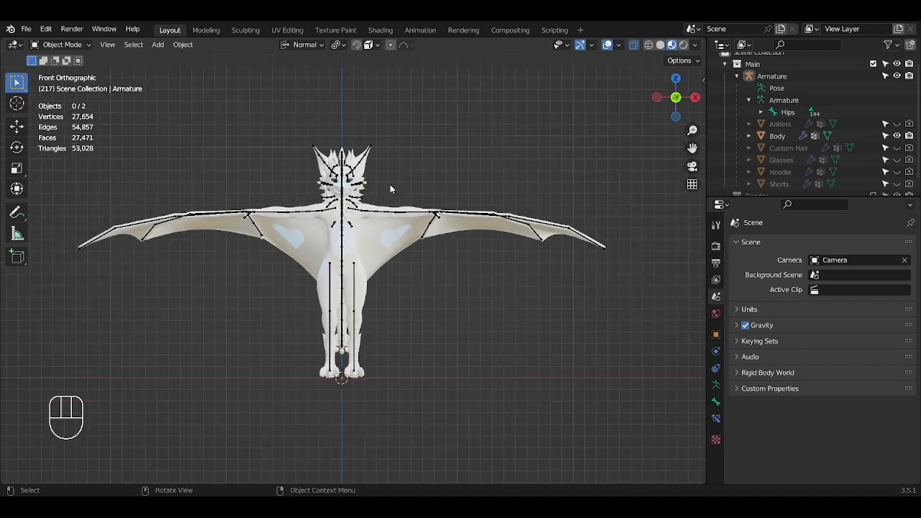
{"action": "scroll", "coordinate": [390, 184], "scroll_direction": "up", "scroll_amount": 3}
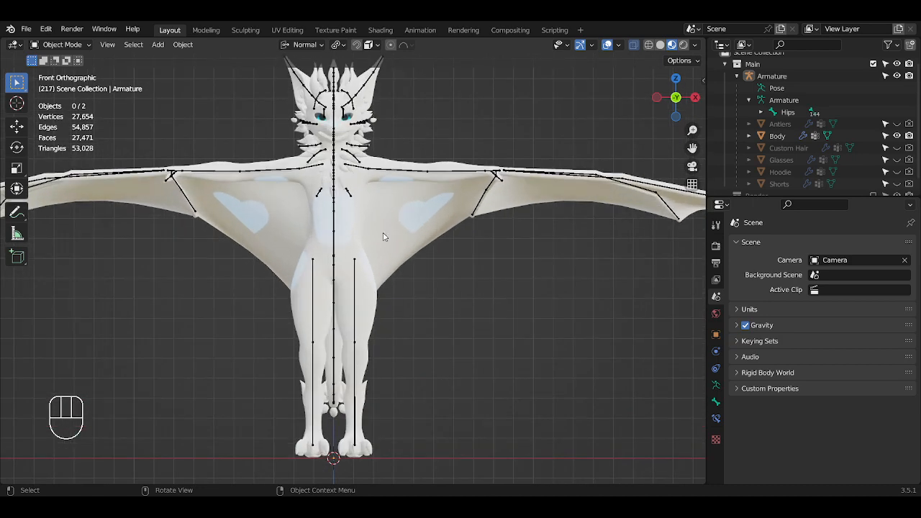
{"action": "scroll", "coordinate": [383, 237], "scroll_direction": "up", "scroll_amount": 1}
{"action": "scroll", "coordinate": [387, 244], "scroll_direction": "down", "scroll_amount": 3}
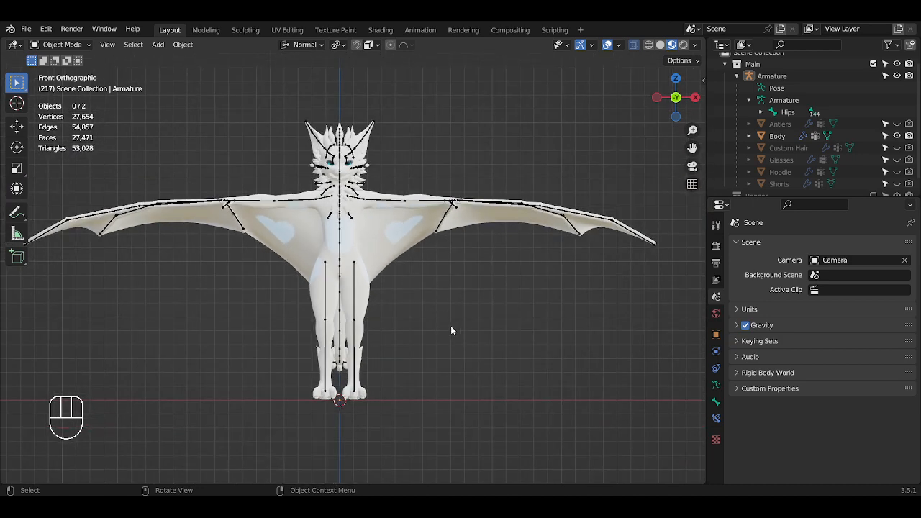
{"action": "middle_click_drag", "start_coordinate": [383, 303], "coordinate": [441, 302], "text": "shift"}
{"action": "scroll", "coordinate": [441, 303], "scroll_direction": "down", "scroll_amount": 1}
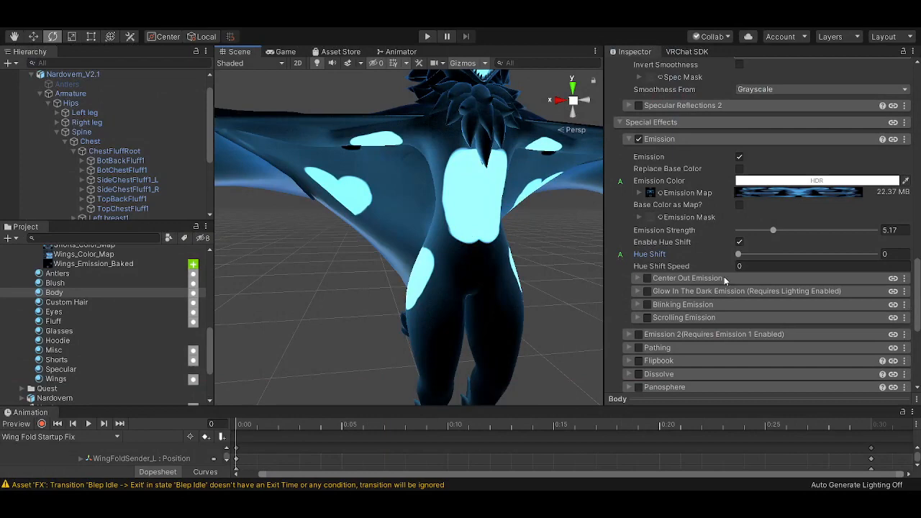
Switch to Unity and collapse the Decals section of the Body material's Poiyomi Toon shader
{"action": "scroll", "coordinate": [722, 277], "scroll_direction": "up", "scroll_amount": 15}
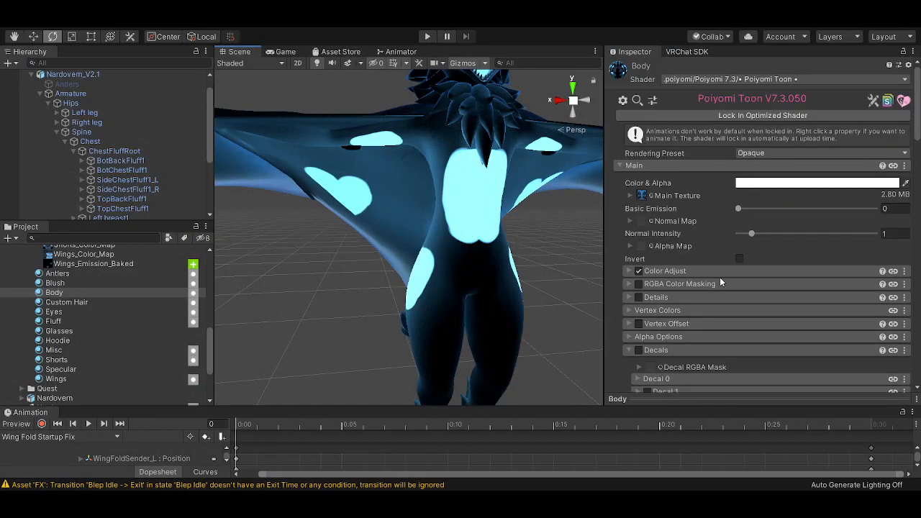
{"action": "scroll", "coordinate": [700, 273], "scroll_direction": "down", "scroll_amount": 15}
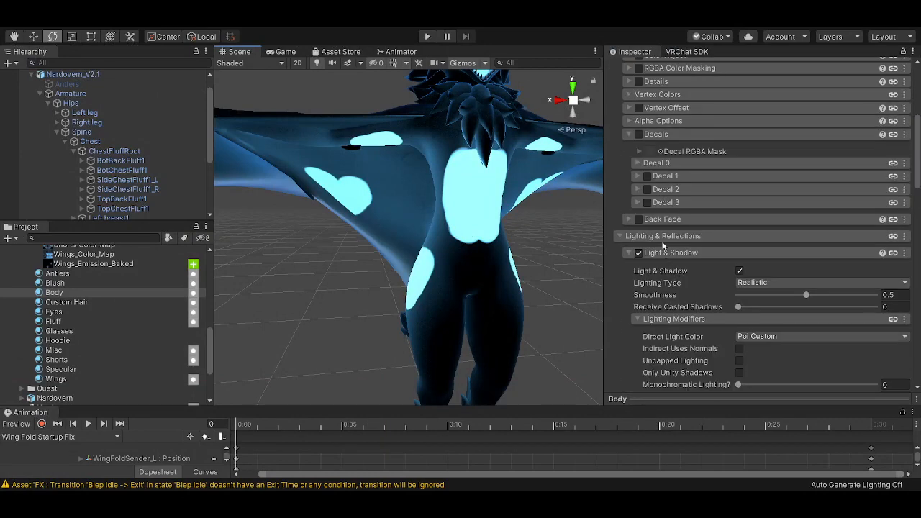
{"action": "scroll", "coordinate": [648, 249], "scroll_direction": "up", "scroll_amount": 5}
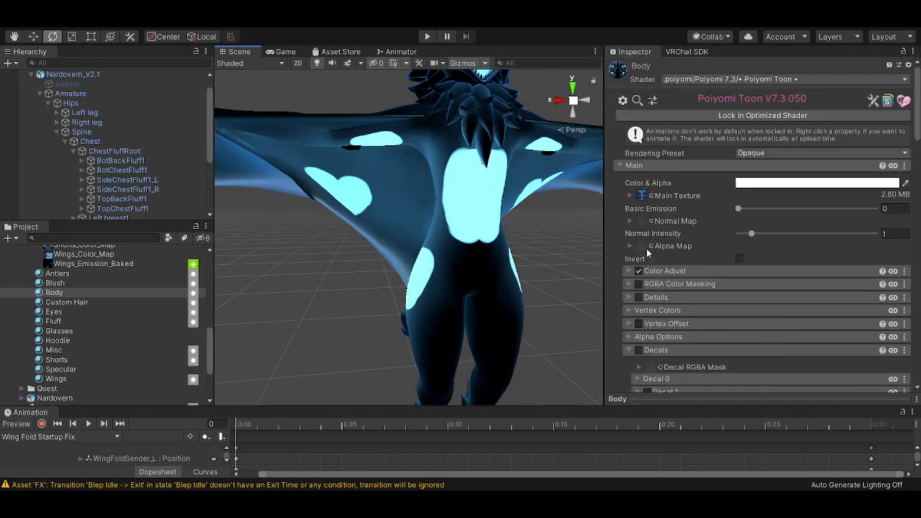
{"action": "left_click", "coordinate": [628, 350]}
Enable the first Matcap on the Body material and expand its settings
{"action": "scroll", "coordinate": [627, 345], "scroll_direction": "down", "scroll_amount": 5}
{"action": "scroll", "coordinate": [630, 331], "scroll_direction": "down", "scroll_amount": 3}
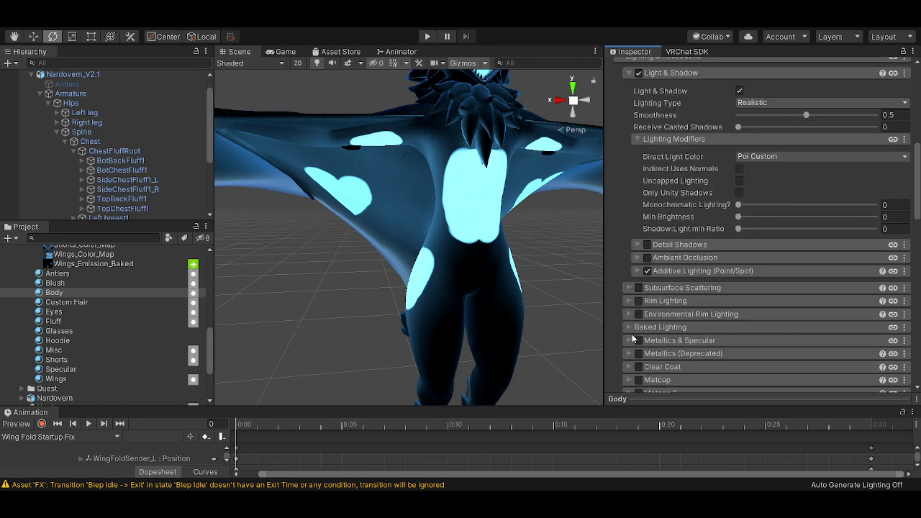
{"action": "left_click", "coordinate": [639, 380]}
{"action": "scroll", "coordinate": [645, 356], "scroll_direction": "down", "scroll_amount": 3}
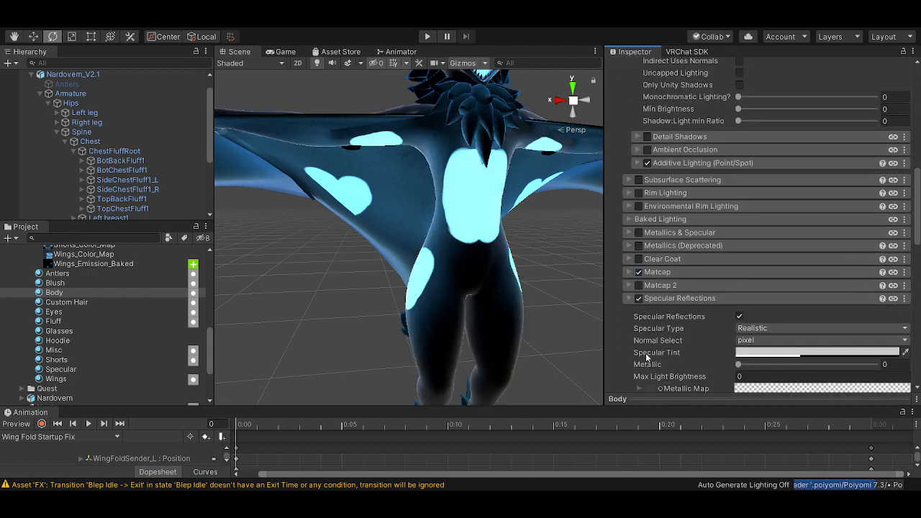
{"action": "left_click", "coordinate": [628, 272]}
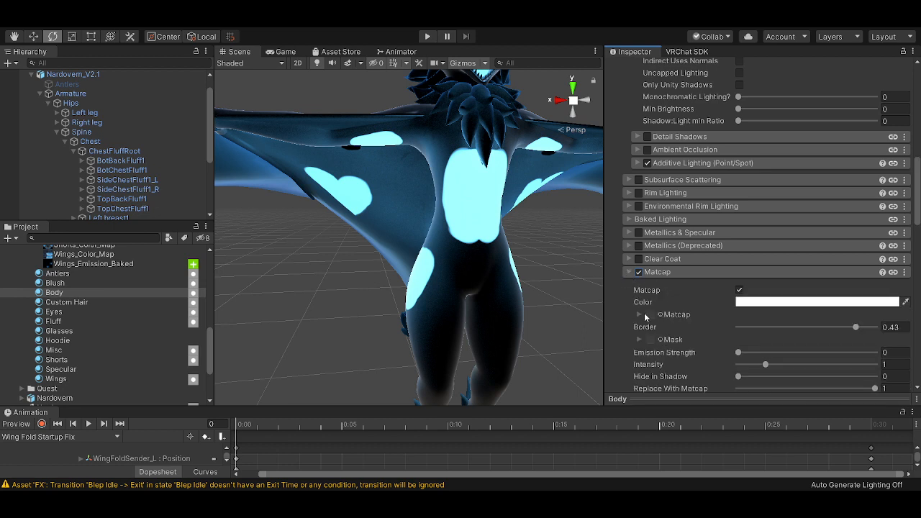
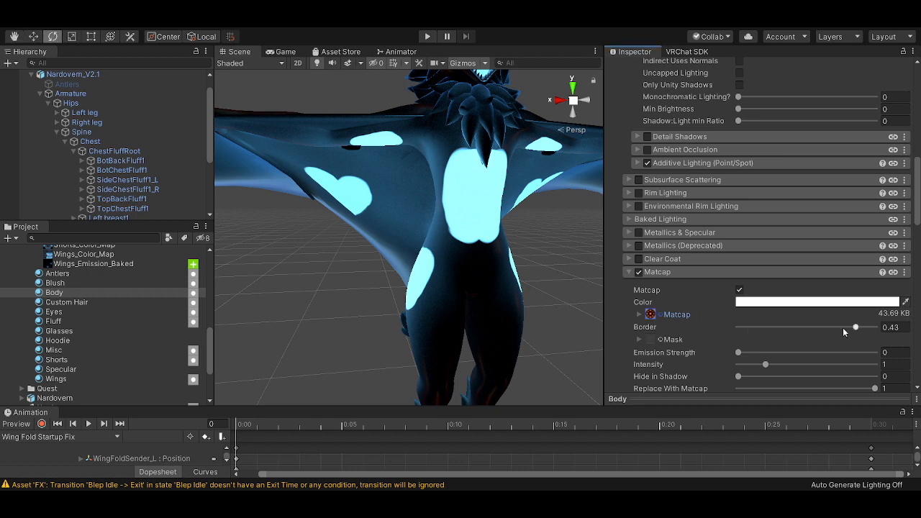
Set the Matcap's Emission Strength to about 2.45 and inspect the avatar's body from the front
{"action": "scroll", "coordinate": [763, 351], "scroll_direction": "down", "scroll_amount": 4}
{"action": "left_click_drag", "start_coordinate": [738, 245], "coordinate": [755, 245]}
{"action": "left_click_drag", "start_coordinate": [434, 256], "coordinate": [641, 237], "text": "alt"}
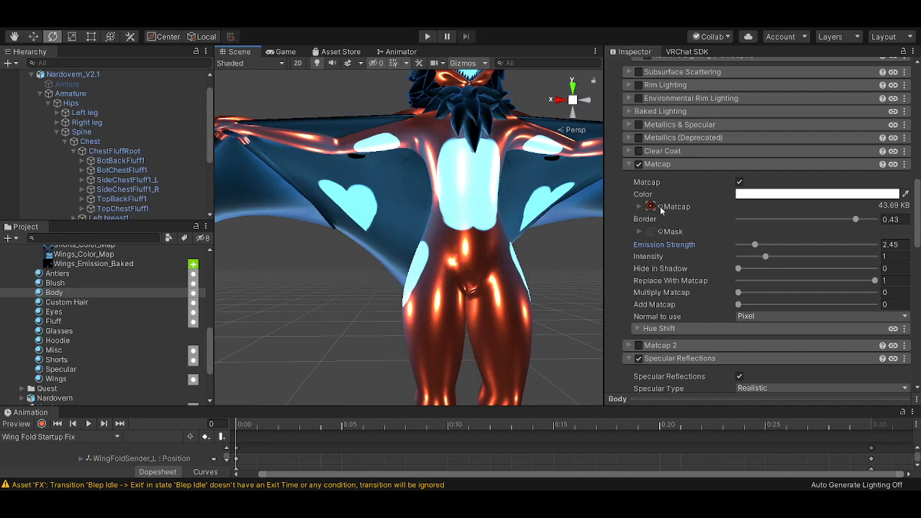
Replace the Matcap texture on the Body material with T_Matcap_MC (25)
{"action": "left_click", "coordinate": [660, 207]}
{"action": "left_click", "coordinate": [232, 203]}
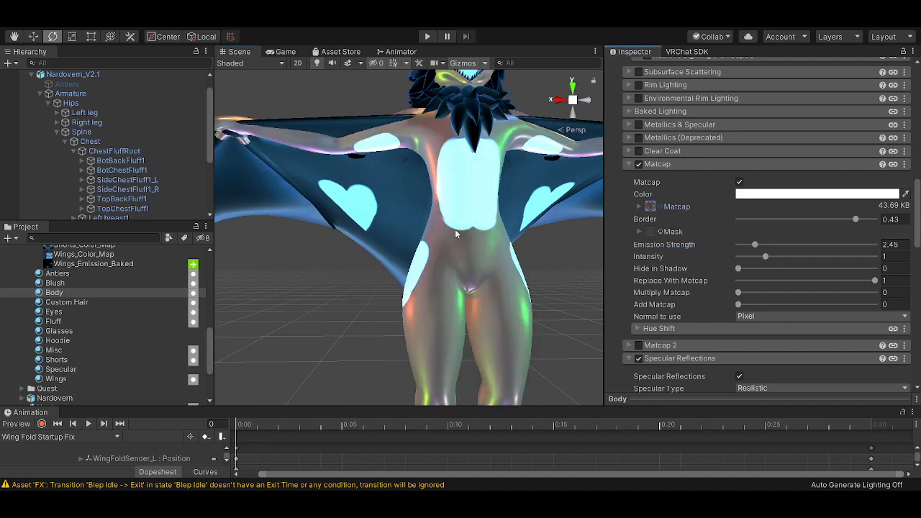
{"action": "left_click_drag", "start_coordinate": [455, 229], "coordinate": [473, 211], "text": "alt"}
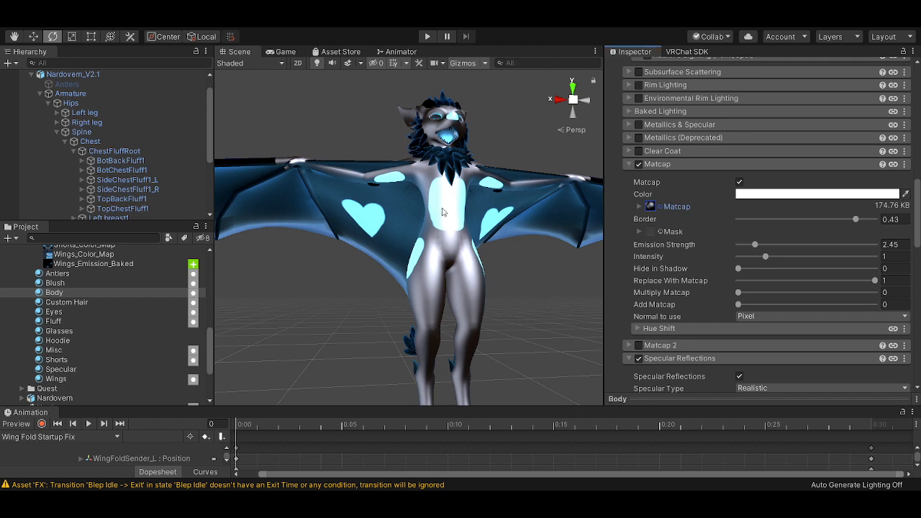
Set the Matcap's Emission Strength to about 1.22 and clear its assigned texture
{"action": "left_click_drag", "start_coordinate": [756, 245], "coordinate": [744, 253]}
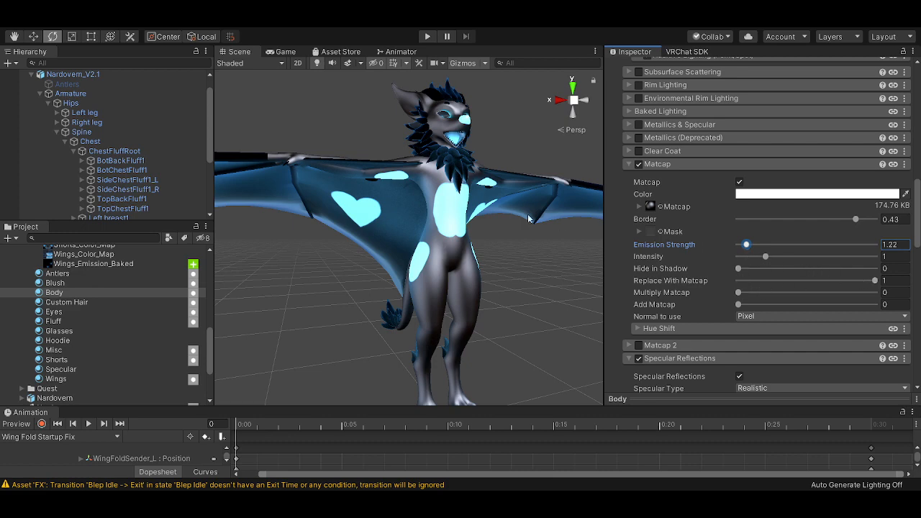
{"action": "left_click_drag", "start_coordinate": [486, 218], "coordinate": [513, 282], "text": "alt"}
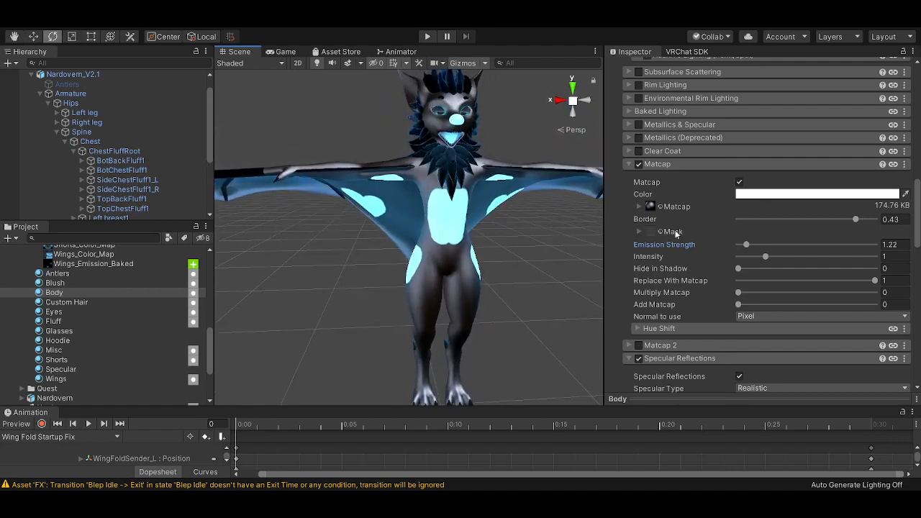
{"action": "left_click", "coordinate": [649, 206]}
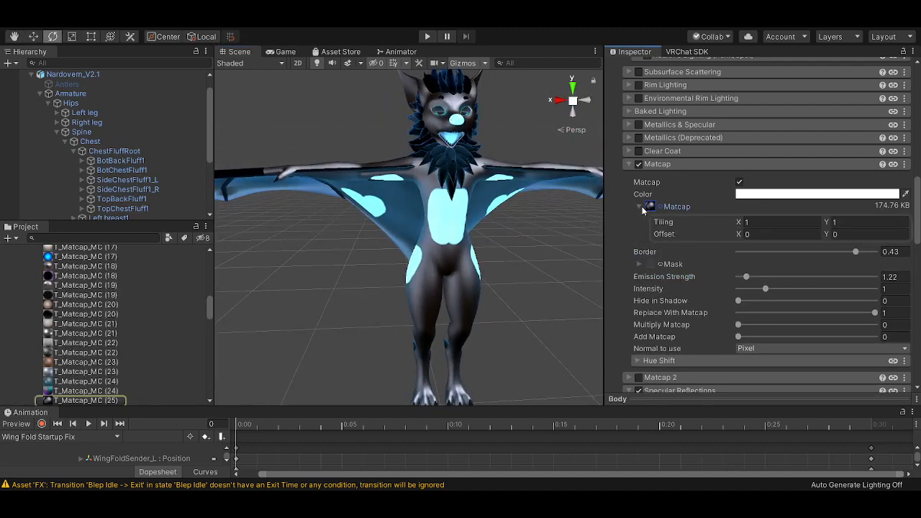
{"action": "key", "text": "Delete"}
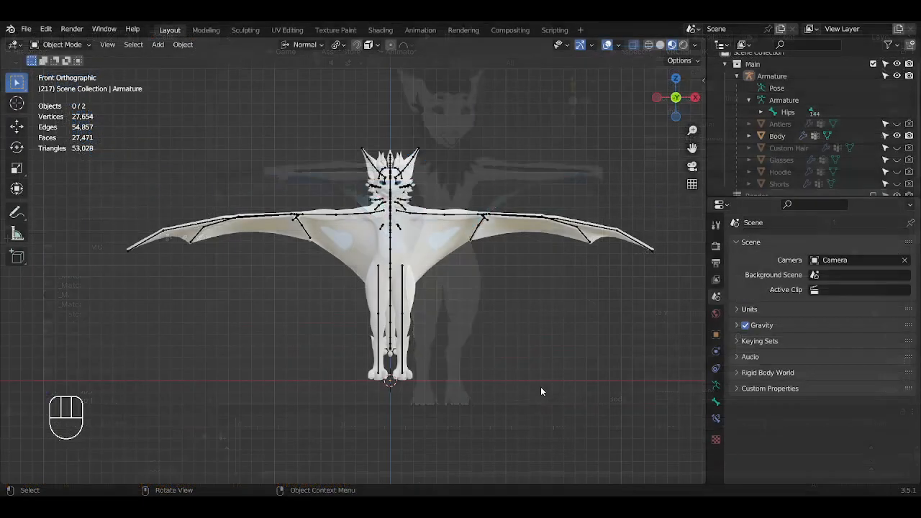
Switch to Blender and add an ico sphere with 5 subdivisions at the world origin
{"action": "scroll", "coordinate": [535, 388], "scroll_direction": "up", "scroll_amount": 5}
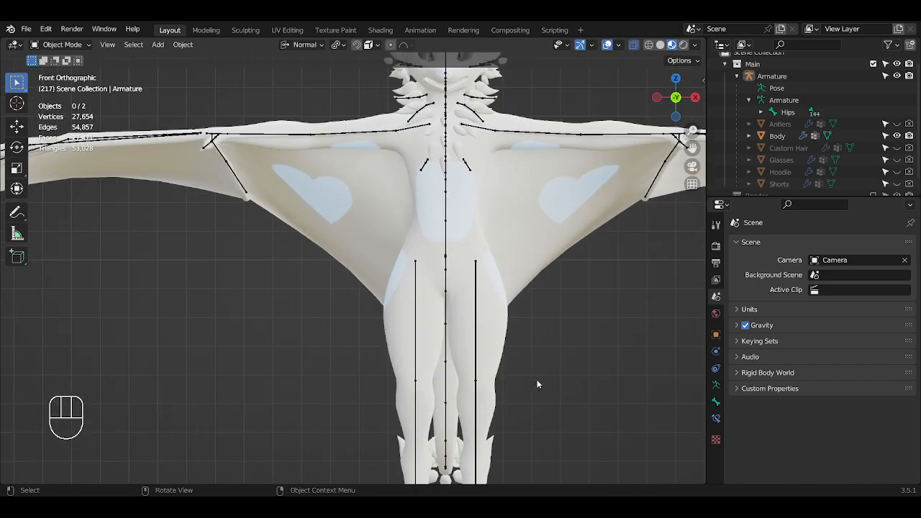
{"action": "mouse_move", "coordinate": [536, 388]}
{"action": "middle_mouse_down"}
{"action": "mouse_move", "coordinate": [412, 362]}
{"action": "mouse_move", "coordinate": [597, 408]}
{"action": "mouse_move", "coordinate": [535, 373]}
{"action": "middle_mouse_up"}
{"action": "scroll", "coordinate": [488, 379], "scroll_direction": "down", "scroll_amount": 4}
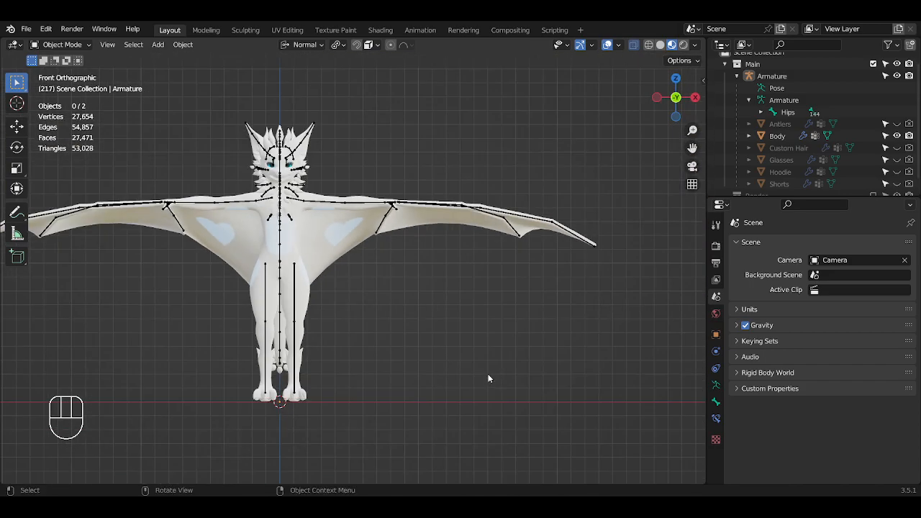
{"action": "key", "text": "shift+a"}
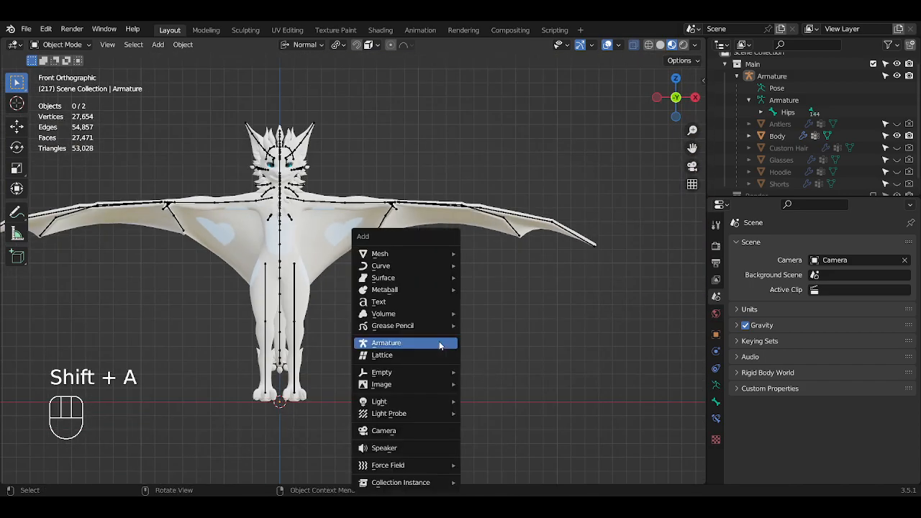
{"action": "mouse_move", "coordinate": [415, 257]}
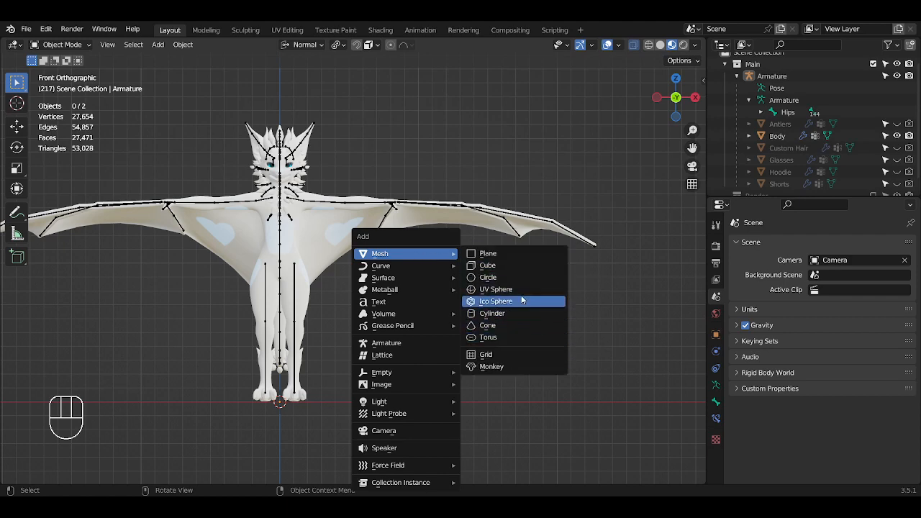
{"action": "left_click", "coordinate": [523, 300]}
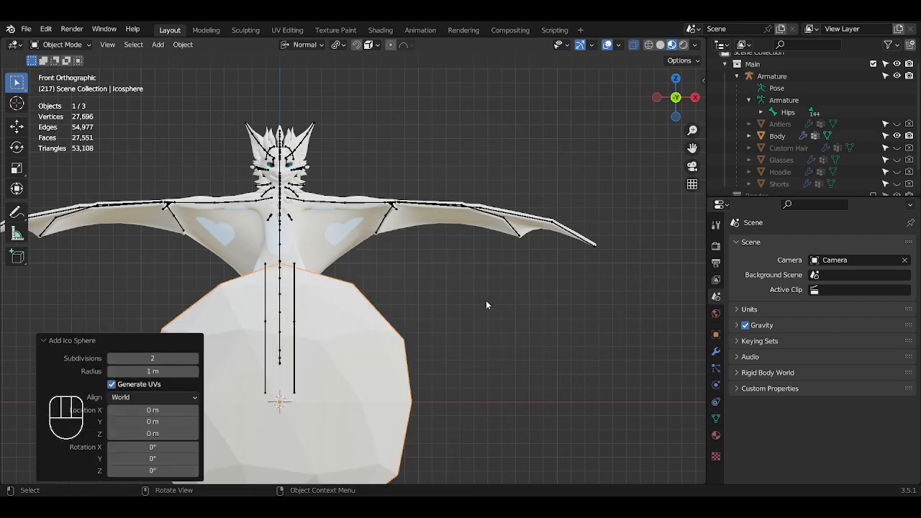
{"action": "left_click_drag", "start_coordinate": [152, 358], "coordinate": [417, 241]}
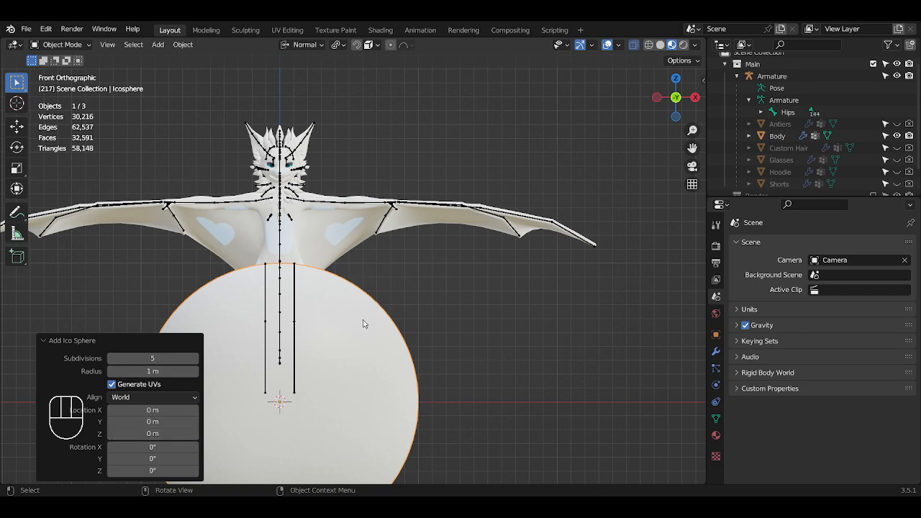
Deselect the ico sphere and add a 2 m mesh plane at the world origin
{"action": "scroll", "coordinate": [362, 327], "scroll_direction": "down", "scroll_amount": 2}
{"action": "middle_click_drag", "start_coordinate": [431, 350], "coordinate": [485, 332], "text": "shift"}
{"action": "left_click", "coordinate": [484, 332]}
{"action": "key", "text": "shift+a"}
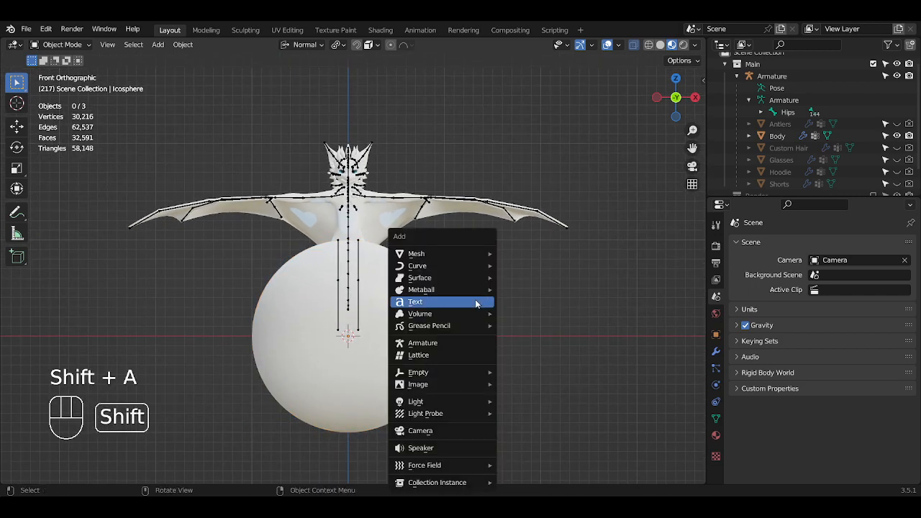
{"action": "mouse_move", "coordinate": [449, 252]}
{"action": "left_click", "coordinate": [545, 253]}
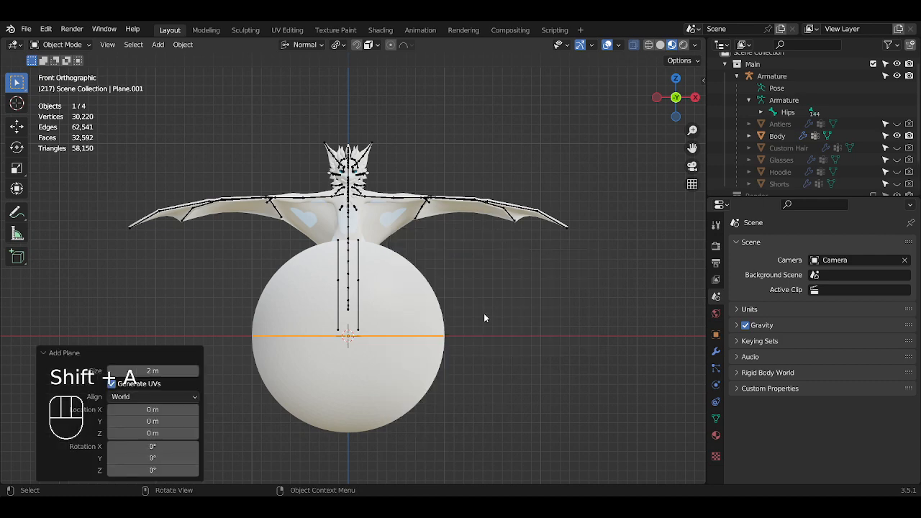
Rotate the plane 90° about the X axis so it stands upright
{"action": "middle_click_drag", "start_coordinate": [477, 317], "coordinate": [406, 295]}
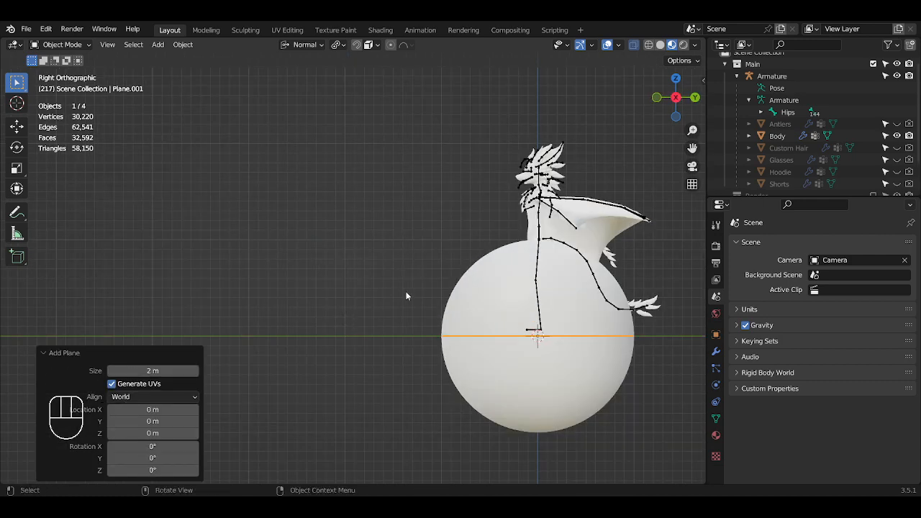
{"action": "type", "text": "rx"}
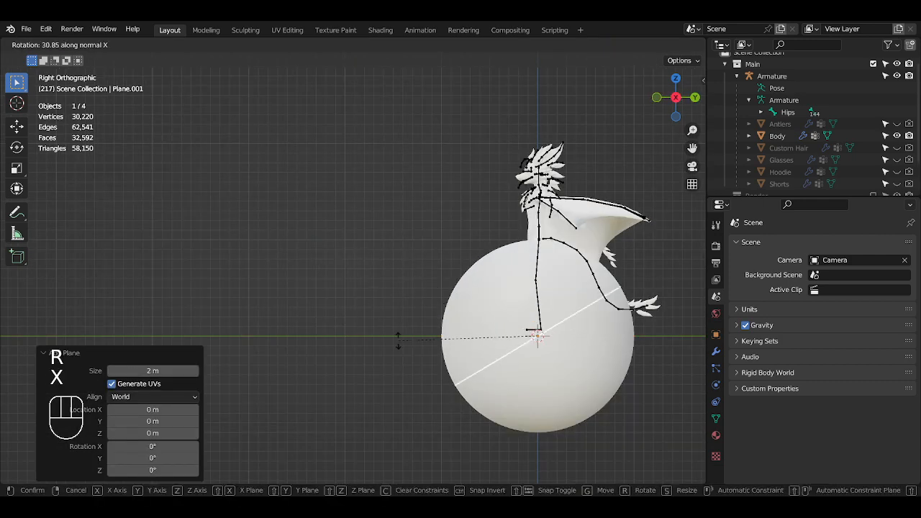
{"action": "type", "text": "90"}
{"action": "left_click", "coordinate": [451, 335]}
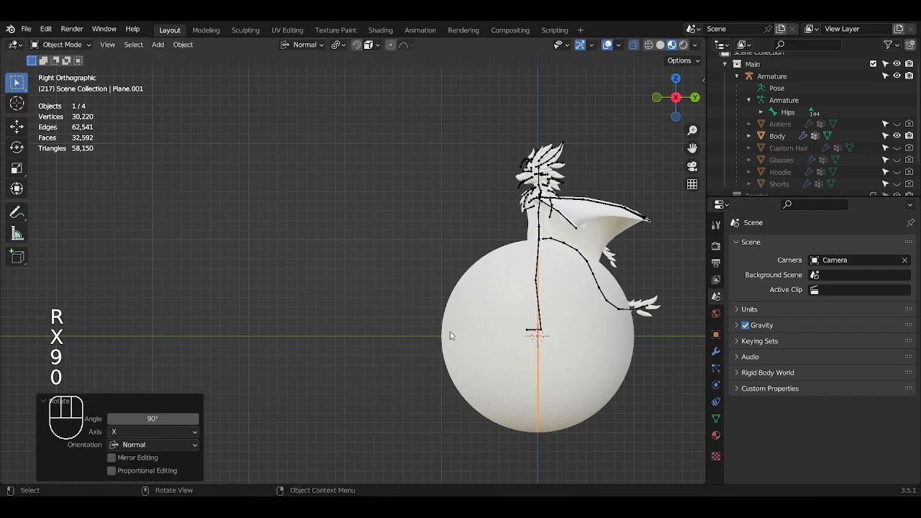
Move the upright plane about 1.01 m along its local Z axis so it sits behind the ico sphere
{"action": "middle_click_drag", "start_coordinate": [451, 336], "coordinate": [298, 302]}
{"action": "scroll", "coordinate": [319, 311], "scroll_direction": "up", "scroll_amount": 2}
{"action": "key", "text": "g"}
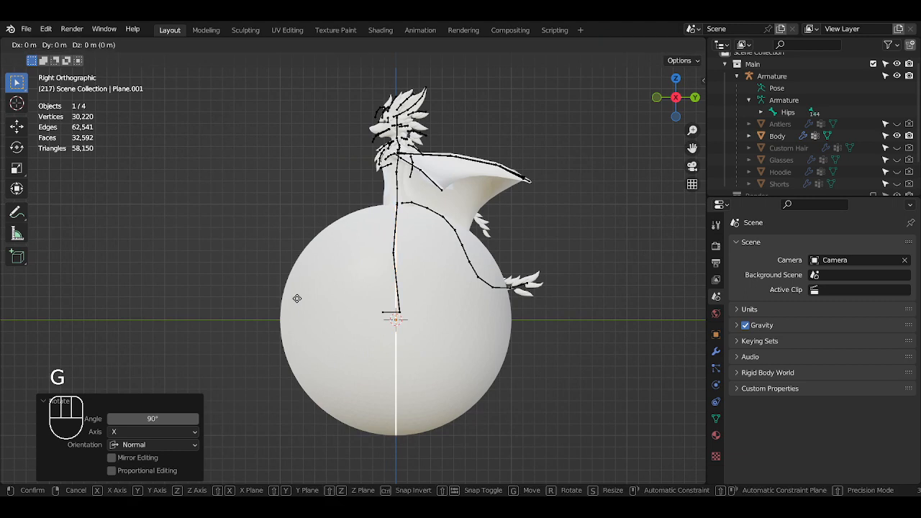
{"action": "key", "text": "y"}
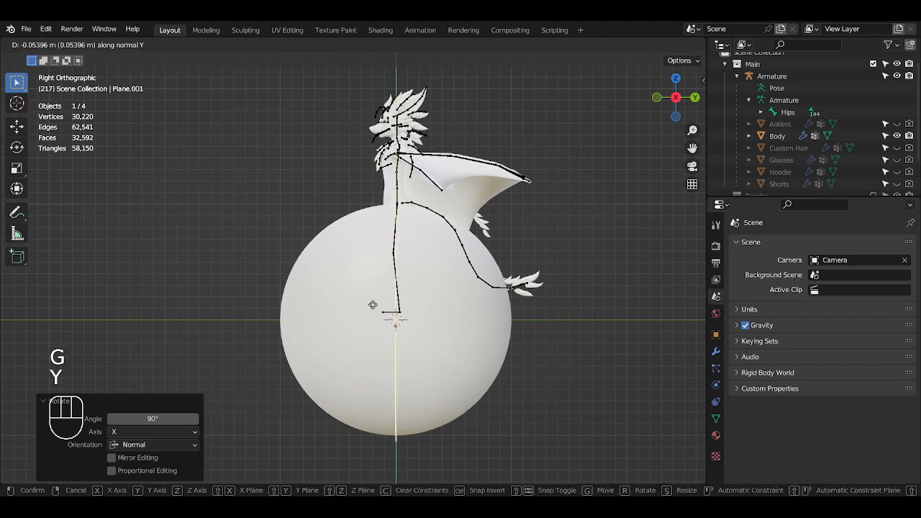
{"action": "key", "text": "z"}
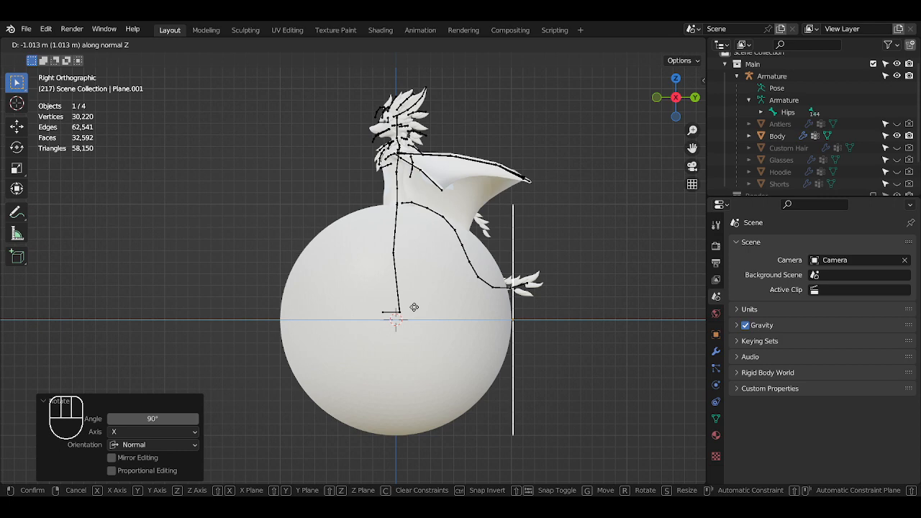
{"action": "left_click", "coordinate": [414, 307]}
{"action": "key", "text": "KP_1"}
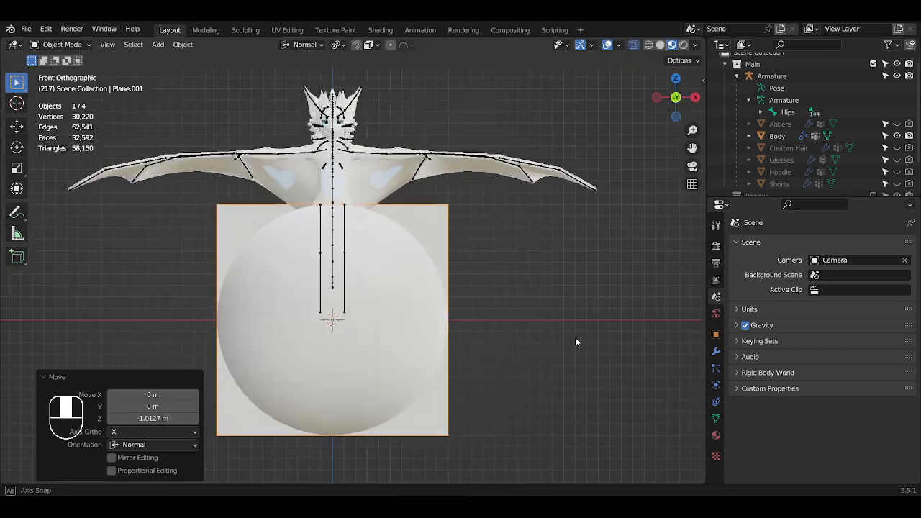
Deselect the plane, then add a camera at the world origin with its lens type set to Orthographic
{"action": "left_click", "coordinate": [511, 333]}
{"action": "scroll", "coordinate": [522, 316], "scroll_direction": "down", "scroll_amount": 4}
{"action": "scroll", "coordinate": [510, 297], "scroll_direction": "up", "scroll_amount": 3}
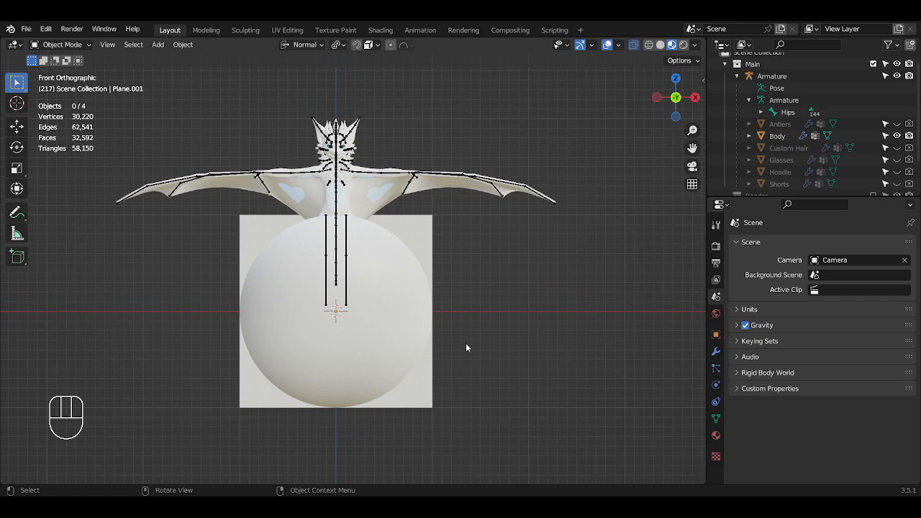
{"action": "key", "text": "shift+a"}
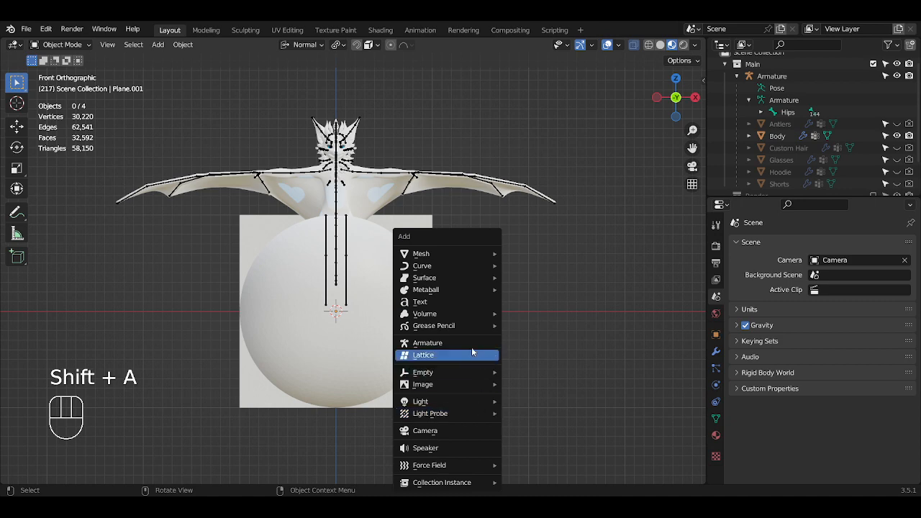
{"action": "left_click", "coordinate": [457, 431]}
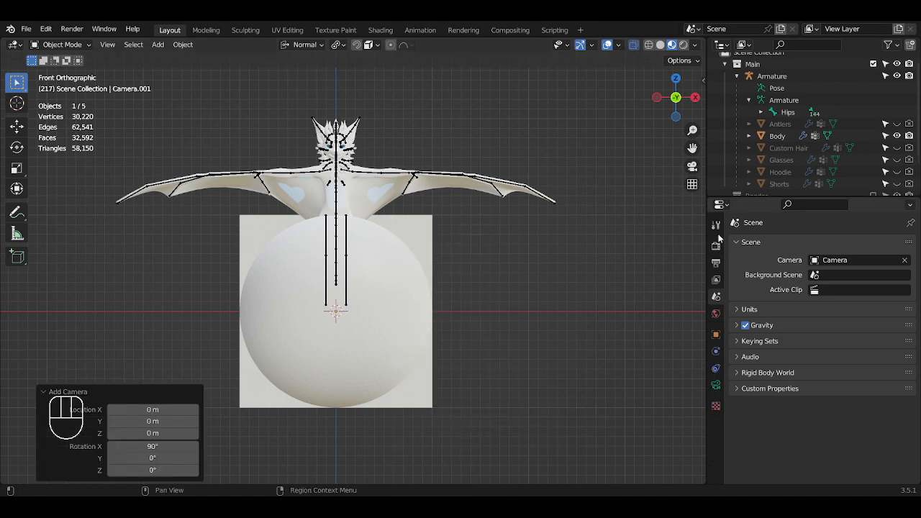
{"action": "scroll", "coordinate": [799, 162], "scroll_direction": "down", "scroll_amount": 3}
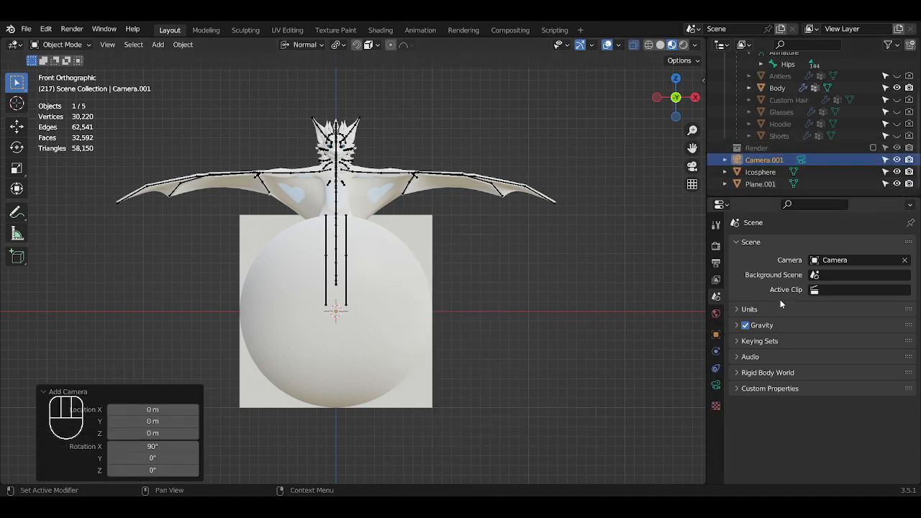
{"action": "left_click", "coordinate": [801, 159]}
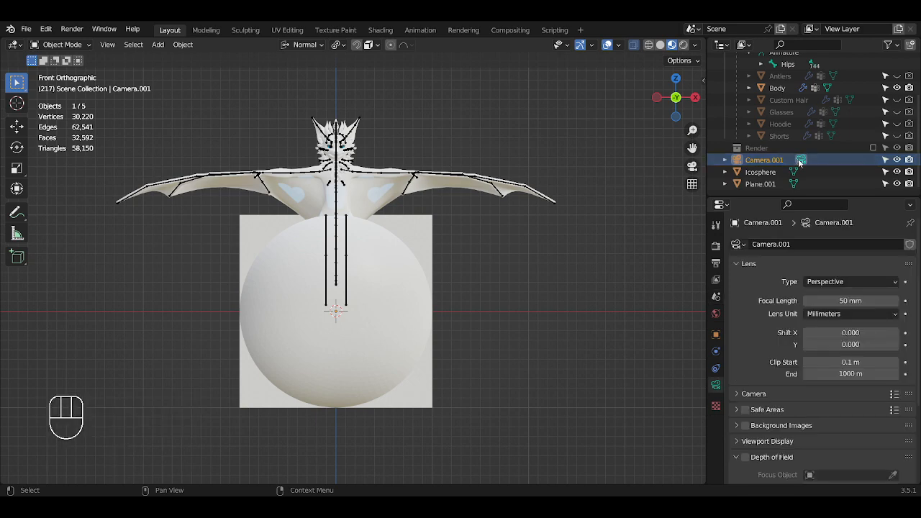
{"action": "left_click", "coordinate": [829, 282]}
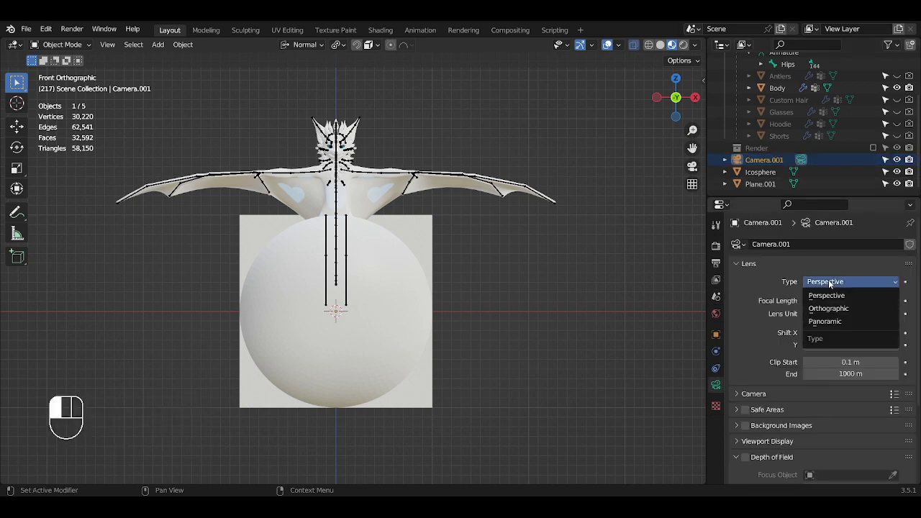
{"action": "left_click", "coordinate": [857, 310]}
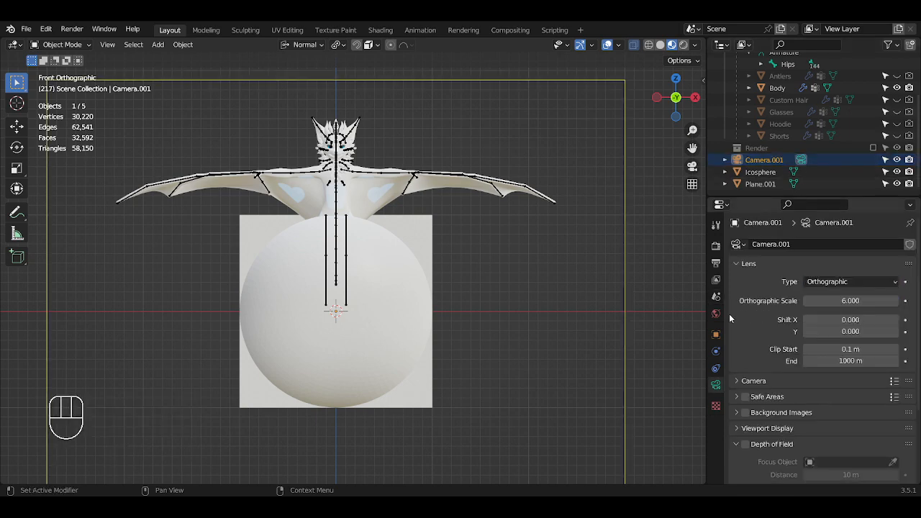
Set the render output resolution to 2048 × 2048 px
{"action": "scroll", "coordinate": [556, 302], "scroll_direction": "down", "scroll_amount": 2}
{"action": "scroll", "coordinate": [556, 303], "scroll_direction": "up", "scroll_amount": 1}
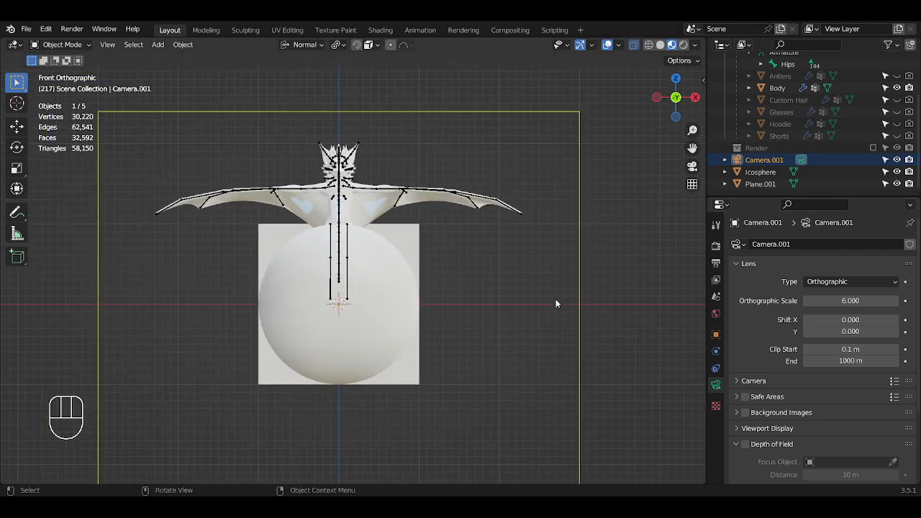
{"action": "scroll", "coordinate": [555, 304], "scroll_direction": "down", "scroll_amount": 1}
{"action": "left_click", "coordinate": [718, 264]}
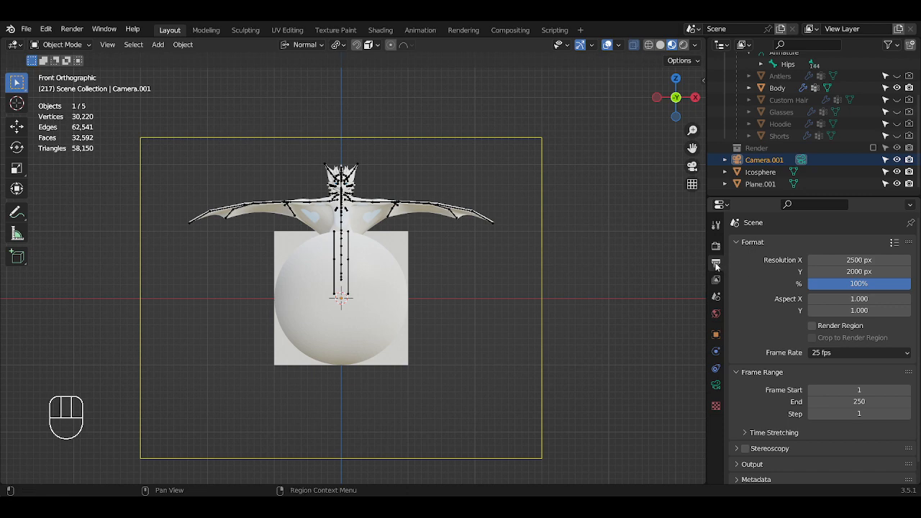
{"action": "left_click", "coordinate": [854, 260]}
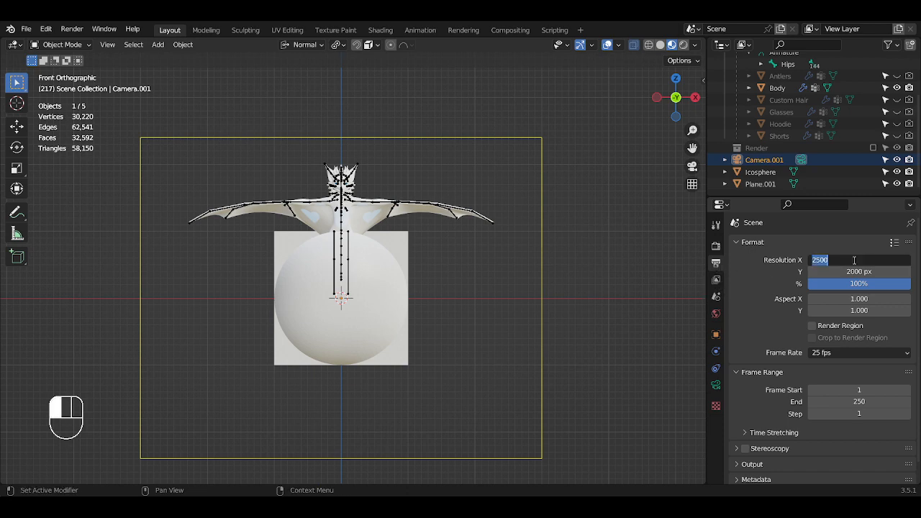
{"action": "type", "text": "2048"}
{"action": "key", "text": "Tab"}
{"action": "type", "text": "2048"}
{"action": "key", "text": "Return"}
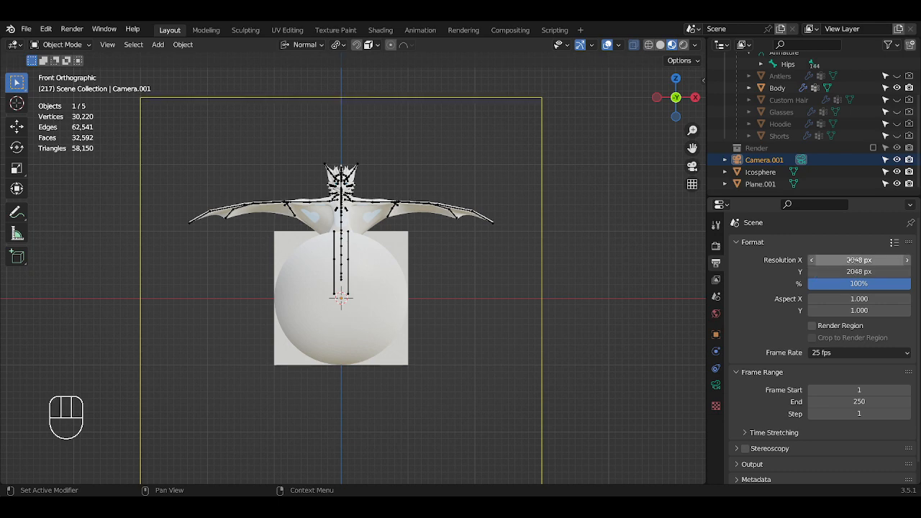
{"action": "scroll", "coordinate": [581, 323], "scroll_direction": "down", "scroll_amount": 1}
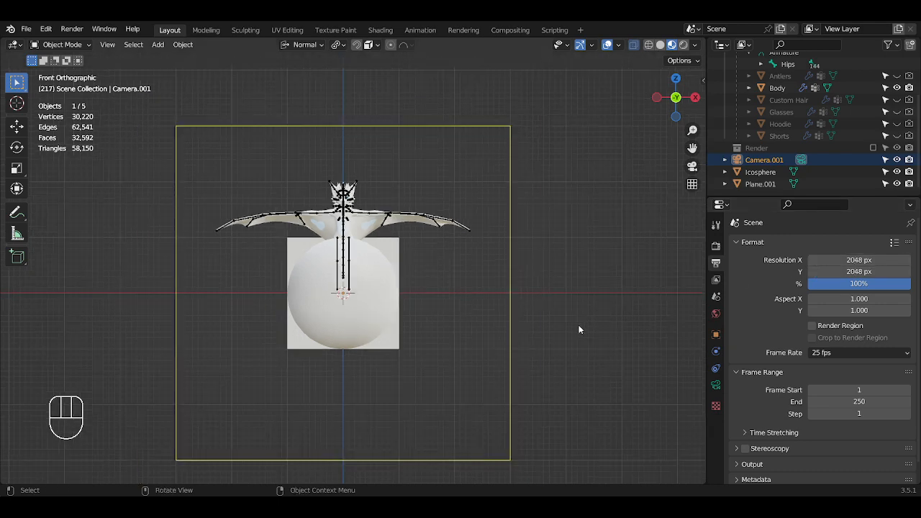
Set the new camera's Orthographic Scale to 2 so its frame matches the plane
{"action": "left_click", "coordinate": [802, 160]}
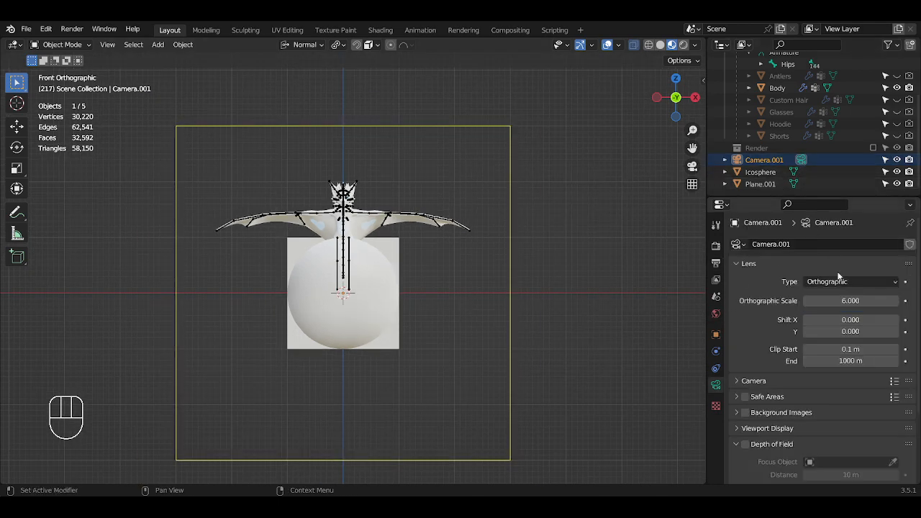
{"action": "left_click_drag", "start_coordinate": [837, 301], "coordinate": [790, 301]}
{"action": "left_click", "coordinate": [837, 301]}
{"action": "type", "text": "2"}
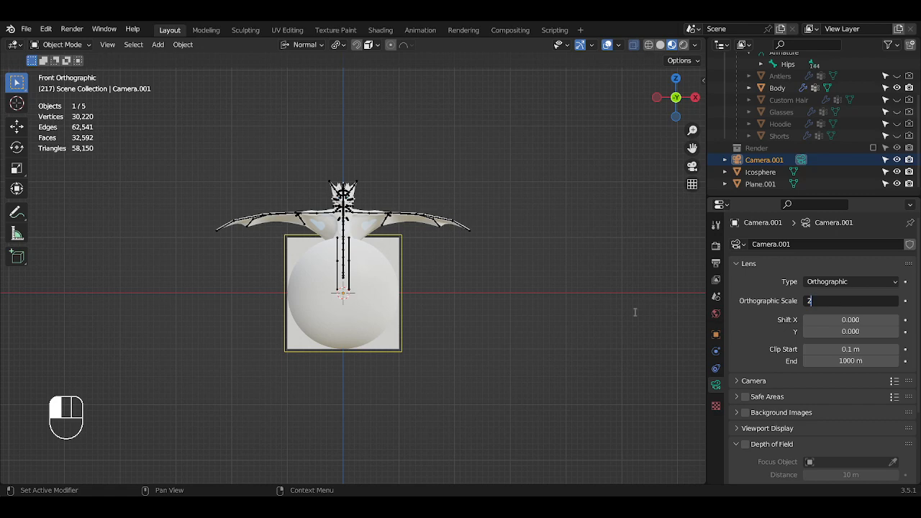
{"action": "key", "text": "Return"}
{"action": "scroll", "coordinate": [474, 304], "scroll_direction": "up", "scroll_amount": 8}
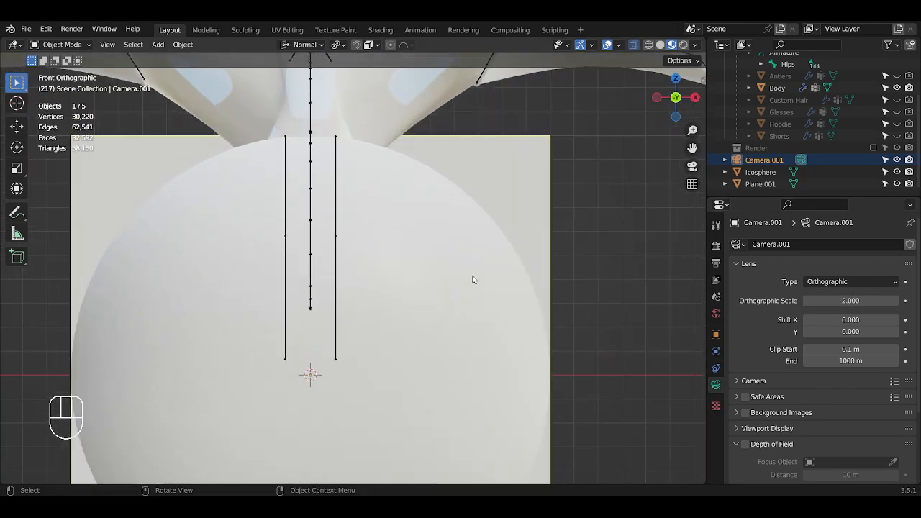
{"action": "scroll", "coordinate": [472, 279], "scroll_direction": "down", "scroll_amount": 4}
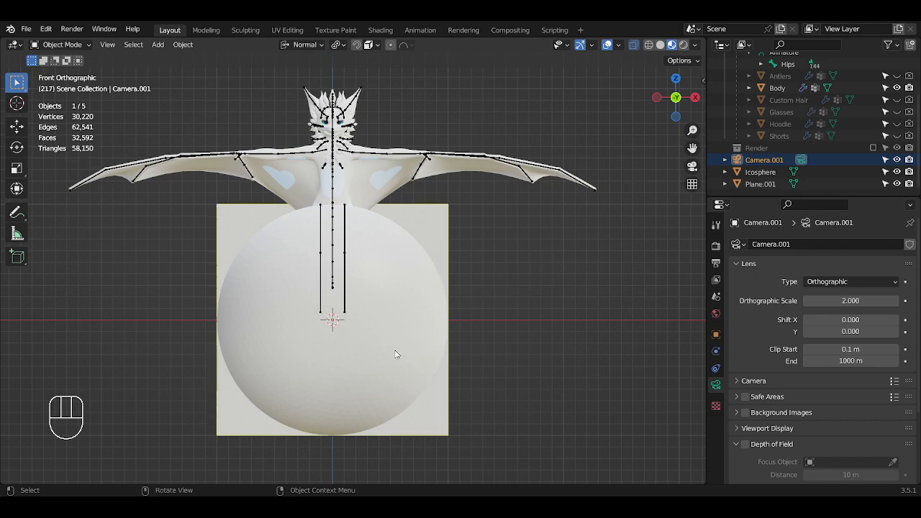
Give the plane a new material with a fully black base color
{"action": "left_click", "coordinate": [435, 411]}
{"action": "left_click", "coordinate": [716, 436]}
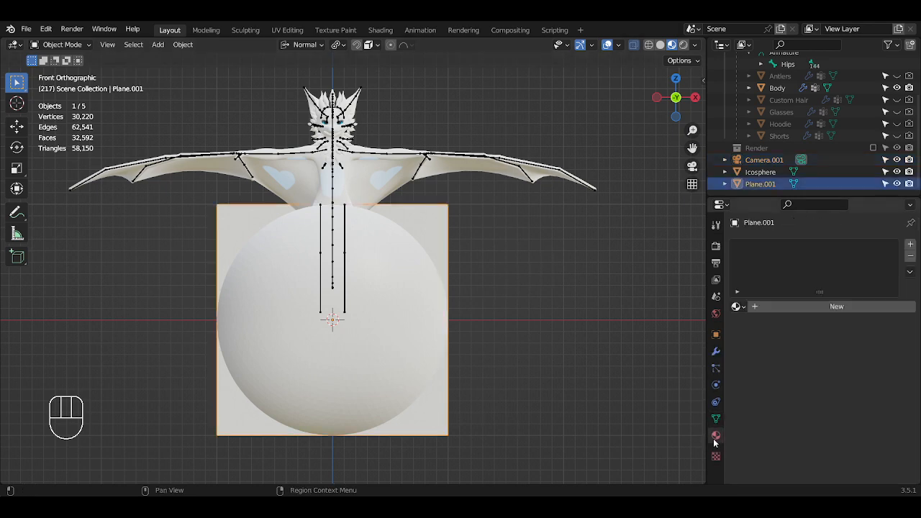
{"action": "left_click", "coordinate": [789, 309]}
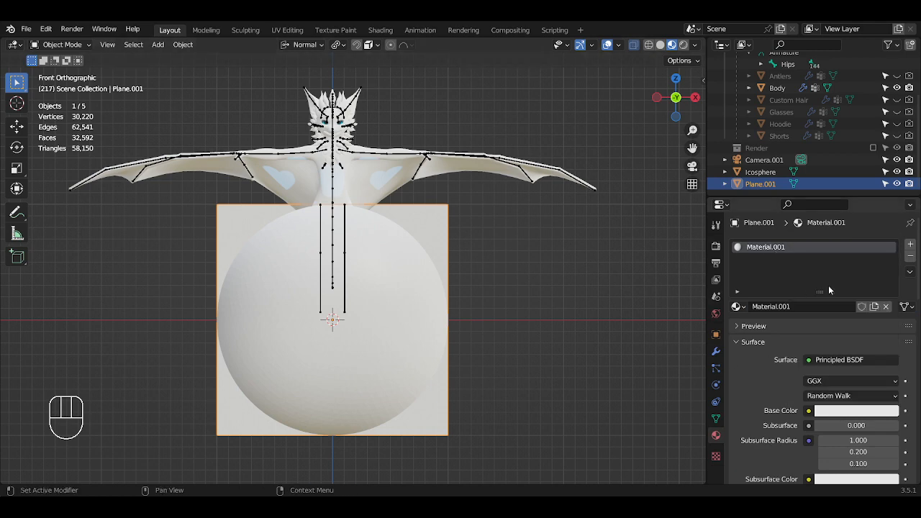
{"action": "left_click", "coordinate": [828, 411]}
{"action": "left_click_drag", "start_coordinate": [891, 285], "coordinate": [892, 327]}
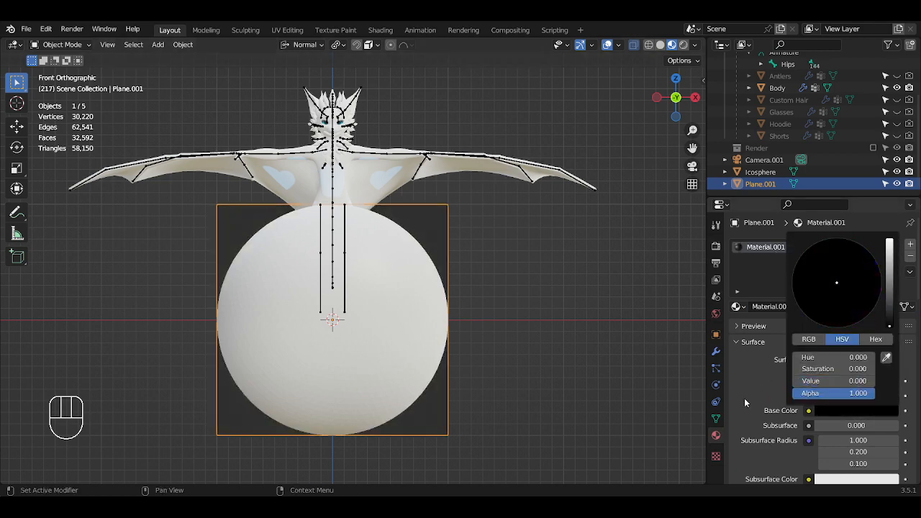
Set the plane material's Specular, Sheen Tint, Clearcoat Roughness and Emission Strength to 0, and its Roughness to 1
{"action": "scroll", "coordinate": [792, 382], "scroll_direction": "down", "scroll_amount": 5}
{"action": "scroll", "coordinate": [799, 378], "scroll_direction": "down", "scroll_amount": 4}
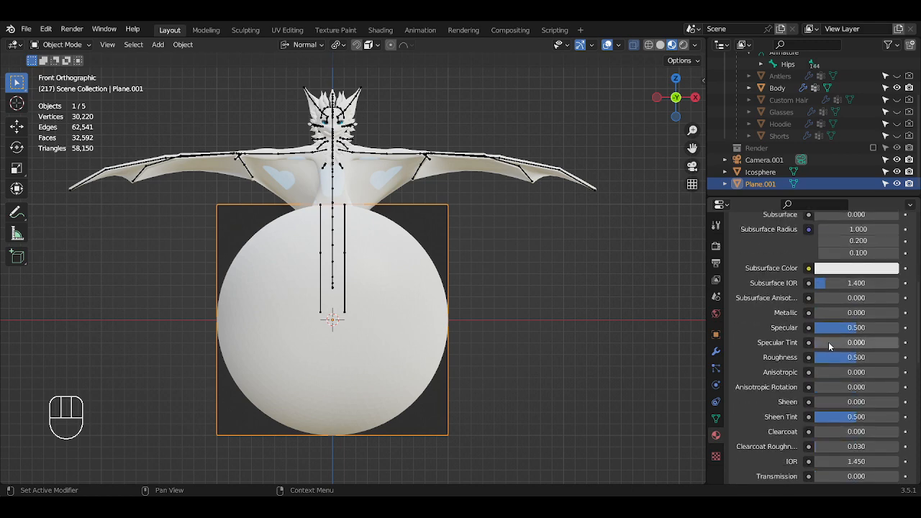
{"action": "left_click_drag", "start_coordinate": [828, 329], "coordinate": [792, 329]}
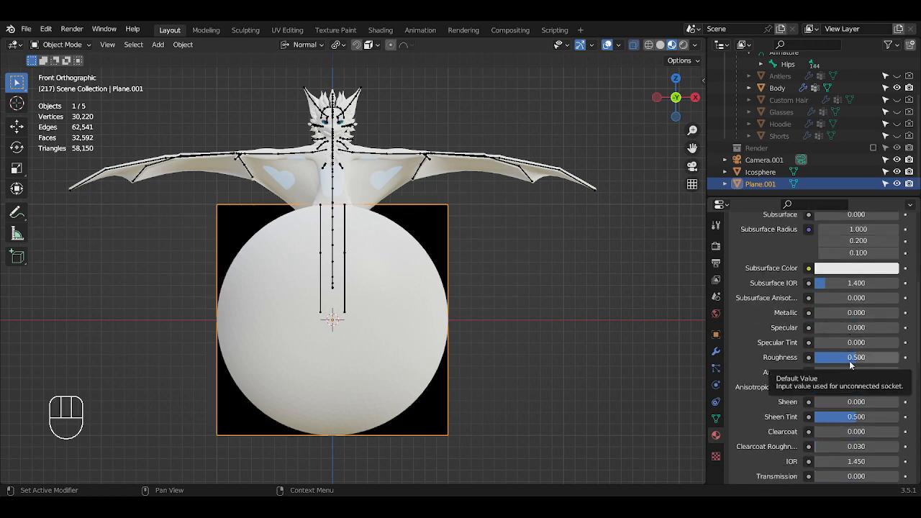
{"action": "left_click_drag", "start_coordinate": [849, 360], "coordinate": [901, 360]}
{"action": "scroll", "coordinate": [852, 386], "scroll_direction": "down", "scroll_amount": 2}
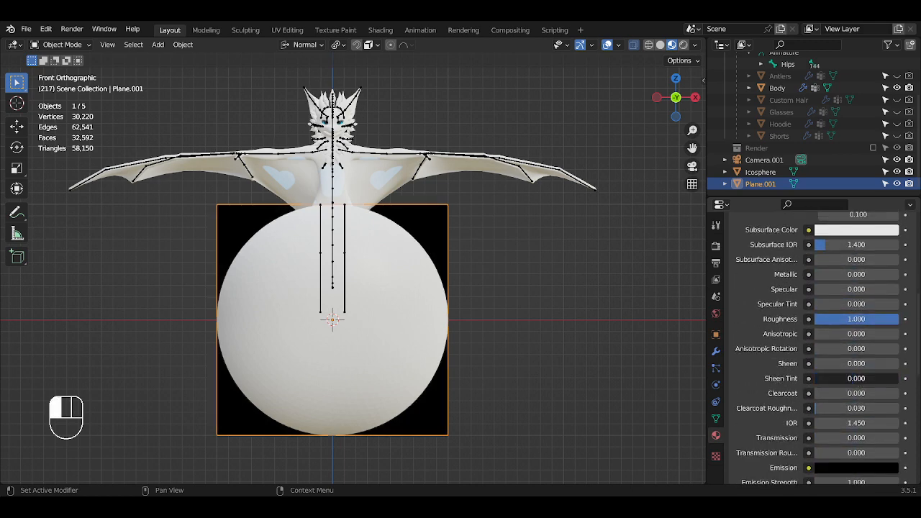
{"action": "left_click_drag", "start_coordinate": [852, 378], "coordinate": [813, 379]}
{"action": "left_click_drag", "start_coordinate": [835, 409], "coordinate": [820, 406]}
{"action": "scroll", "coordinate": [876, 357], "scroll_direction": "down", "scroll_amount": 3}
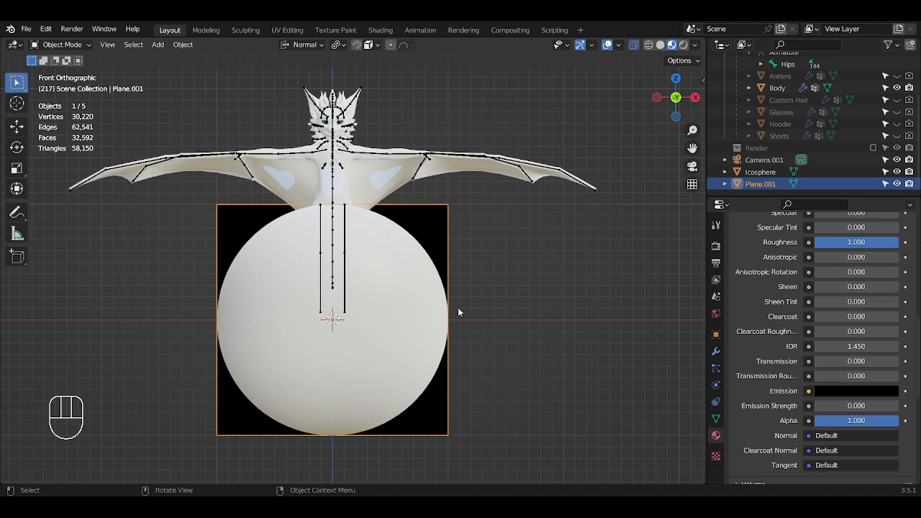
Give the ico sphere a new material and lower its Roughness to about 0.127
{"action": "left_click", "coordinate": [413, 314]}
{"action": "left_click", "coordinate": [798, 308]}
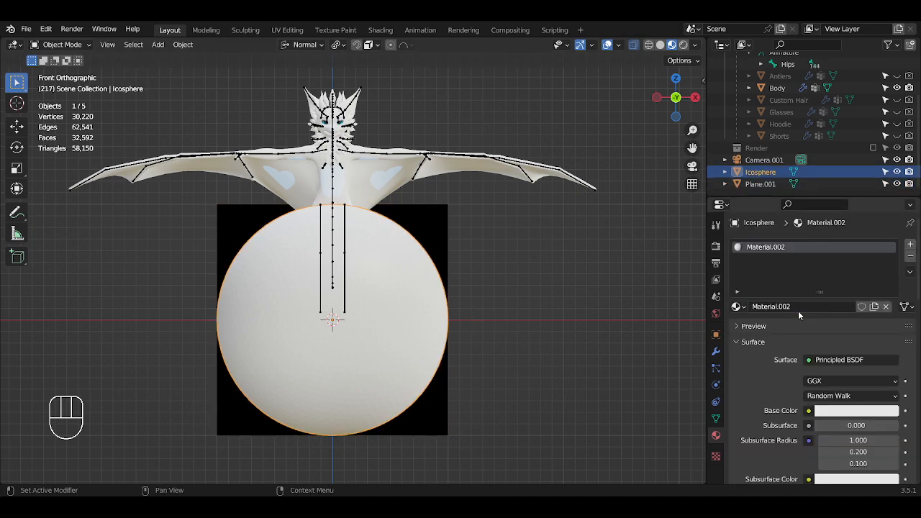
{"action": "scroll", "coordinate": [810, 439], "scroll_direction": "down", "scroll_amount": 5}
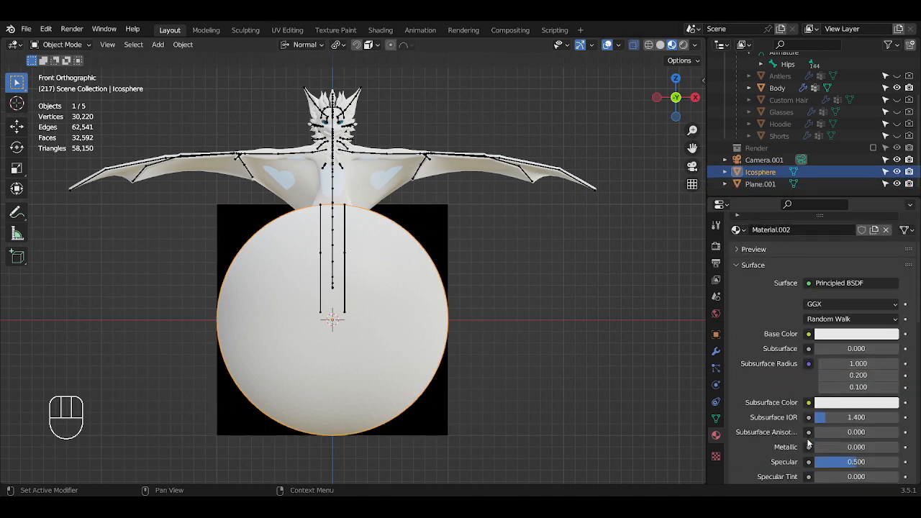
{"action": "scroll", "coordinate": [808, 437], "scroll_direction": "down", "scroll_amount": 2}
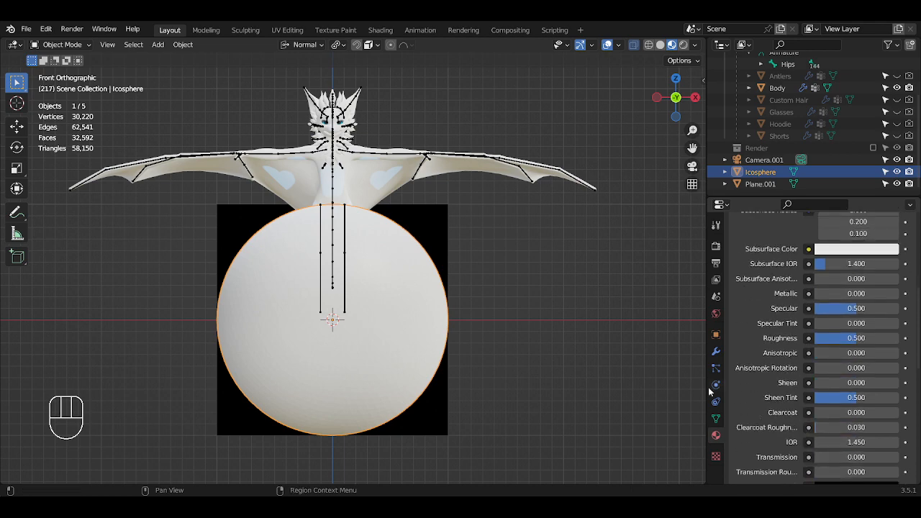
{"action": "scroll", "coordinate": [806, 370], "scroll_direction": "down", "scroll_amount": 2}
{"action": "scroll", "coordinate": [812, 380], "scroll_direction": "down", "scroll_amount": 1}
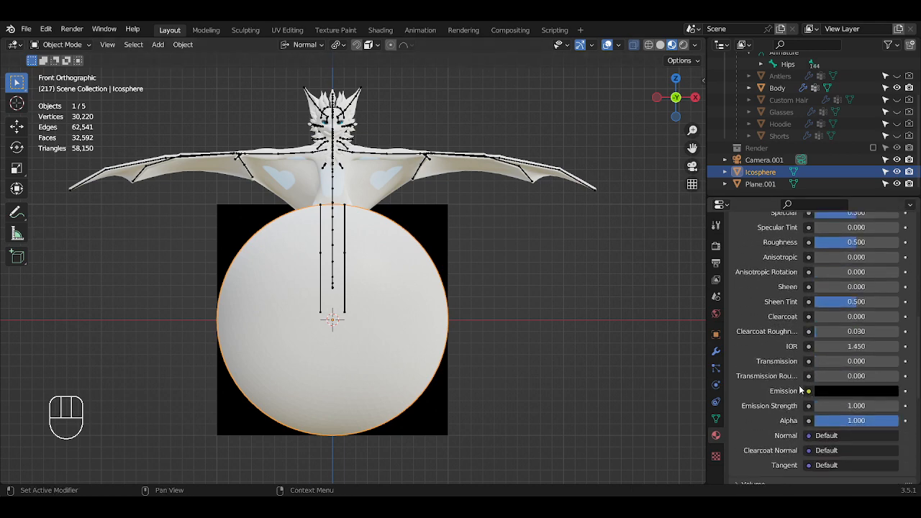
{"action": "scroll", "coordinate": [800, 388], "scroll_direction": "up", "scroll_amount": 4}
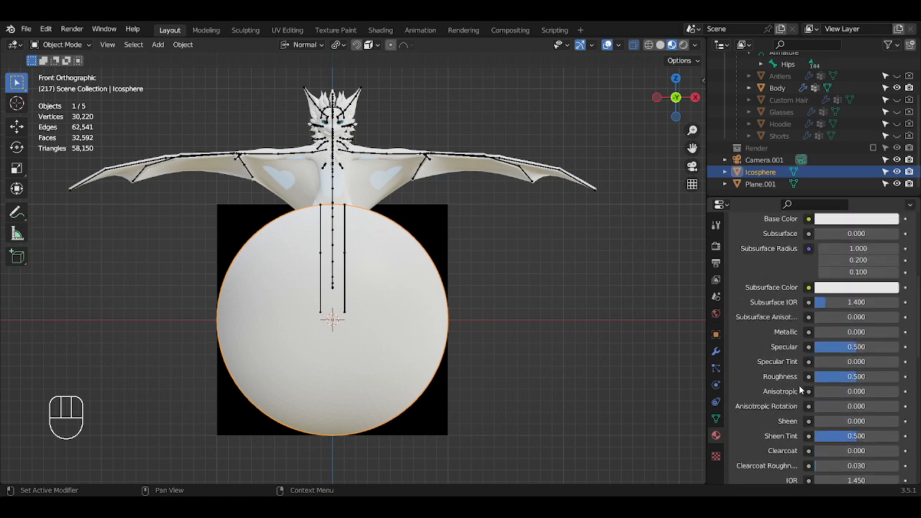
{"action": "scroll", "coordinate": [799, 385], "scroll_direction": "up", "scroll_amount": 3}
{"action": "scroll", "coordinate": [799, 385], "scroll_direction": "down", "scroll_amount": 2}
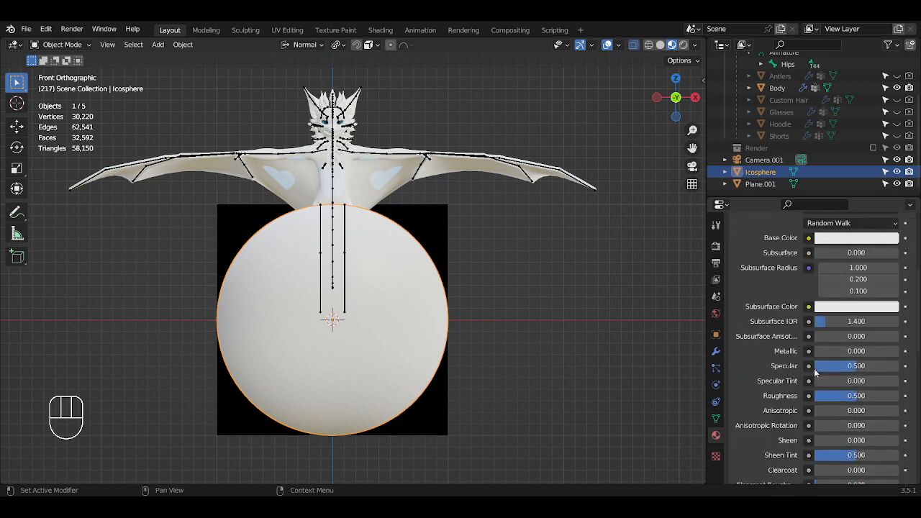
{"action": "left_click_drag", "start_coordinate": [835, 397], "coordinate": [809, 398]}
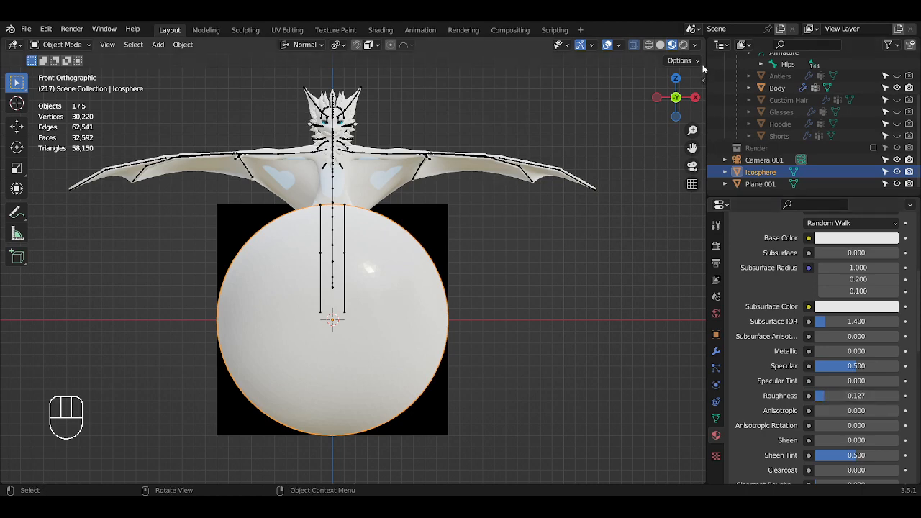
Switch the viewport to Rendered shading
{"action": "left_click", "coordinate": [684, 45]}
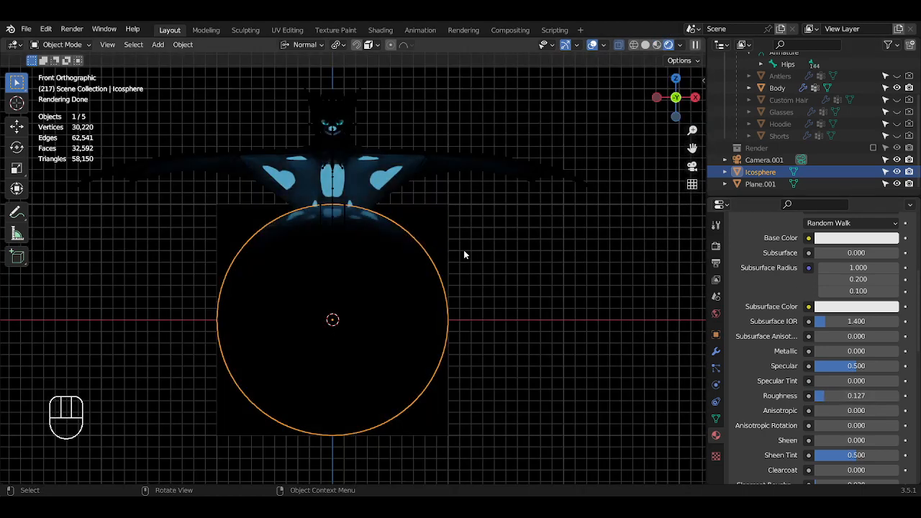
{"action": "scroll", "coordinate": [425, 245], "scroll_direction": "up", "scroll_amount": 2}
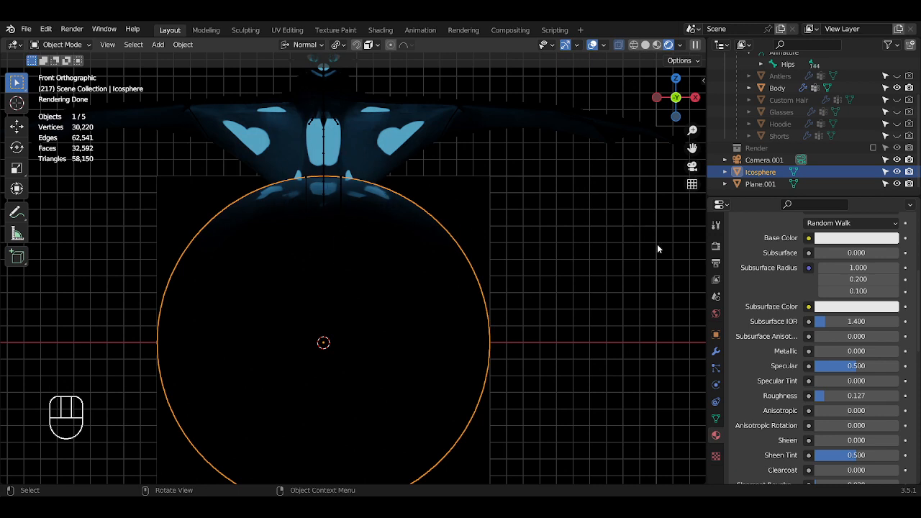
{"action": "scroll", "coordinate": [816, 338], "scroll_direction": "down", "scroll_amount": 3}
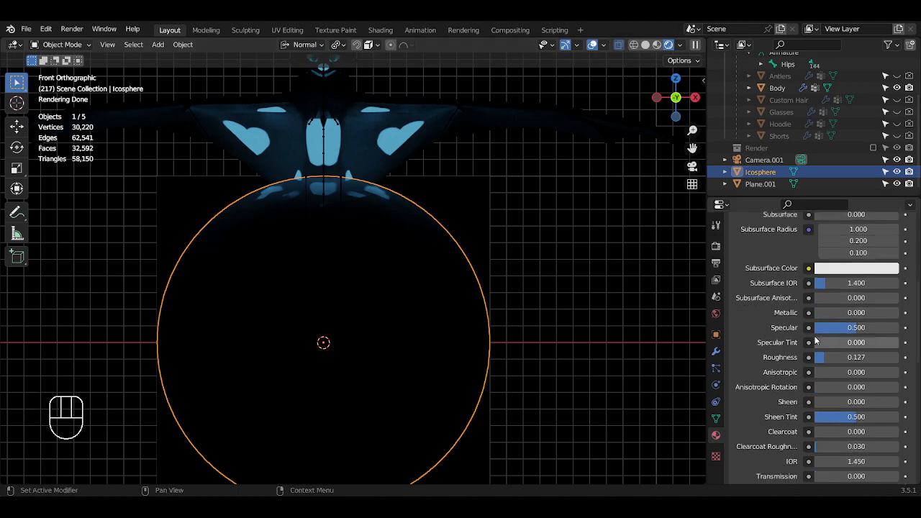
{"action": "scroll", "coordinate": [816, 337], "scroll_direction": "down", "scroll_amount": 9}
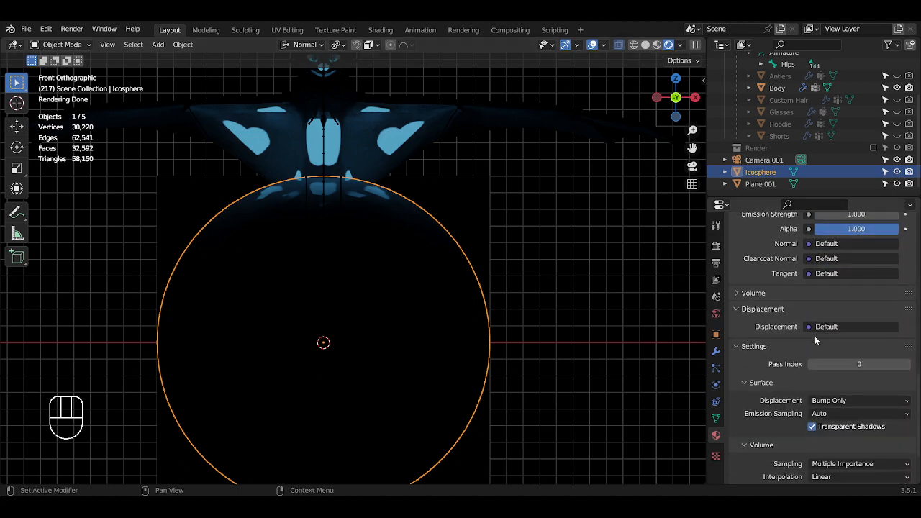
{"action": "scroll", "coordinate": [815, 336], "scroll_direction": "up", "scroll_amount": 12}
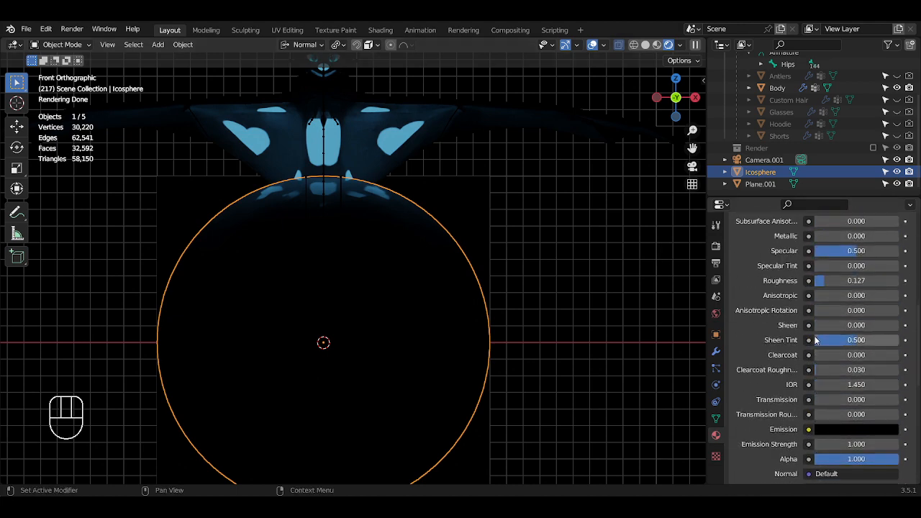
Add an Arrows empty to the scene
{"action": "left_click", "coordinate": [754, 150]}
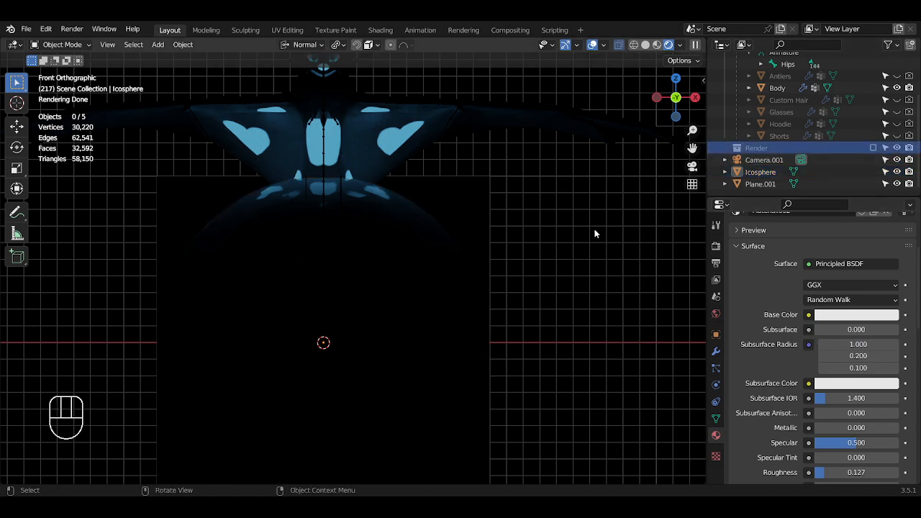
{"action": "key", "text": "shift+a"}
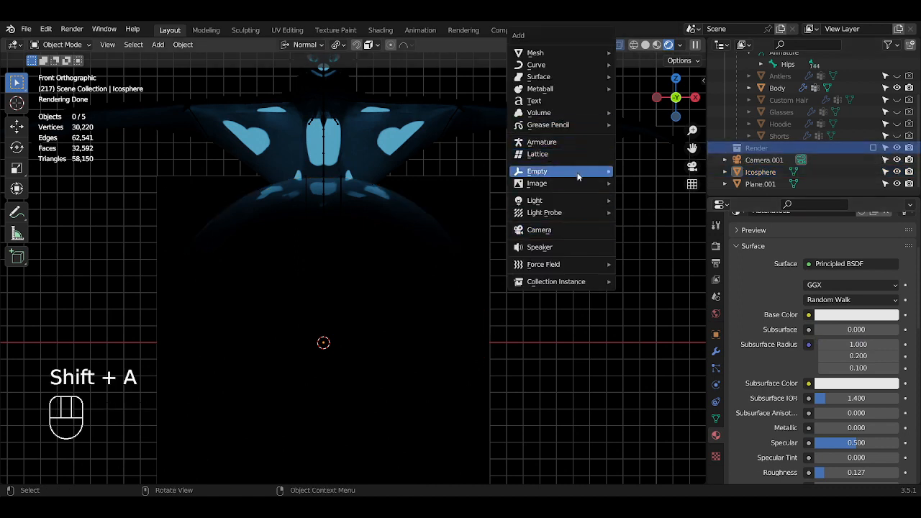
{"action": "mouse_move", "coordinate": [578, 177]}
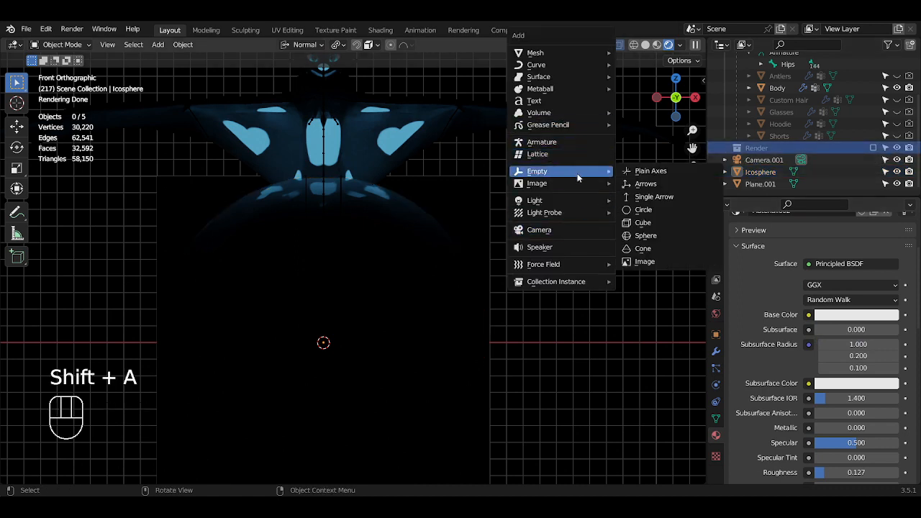
{"action": "left_click", "coordinate": [671, 185]}
Parent the camera, ico sphere and plane to the empty as Object parenting
{"action": "left_click", "coordinate": [765, 160]}
{"action": "scroll", "coordinate": [765, 177], "scroll_direction": "down", "scroll_amount": 1}
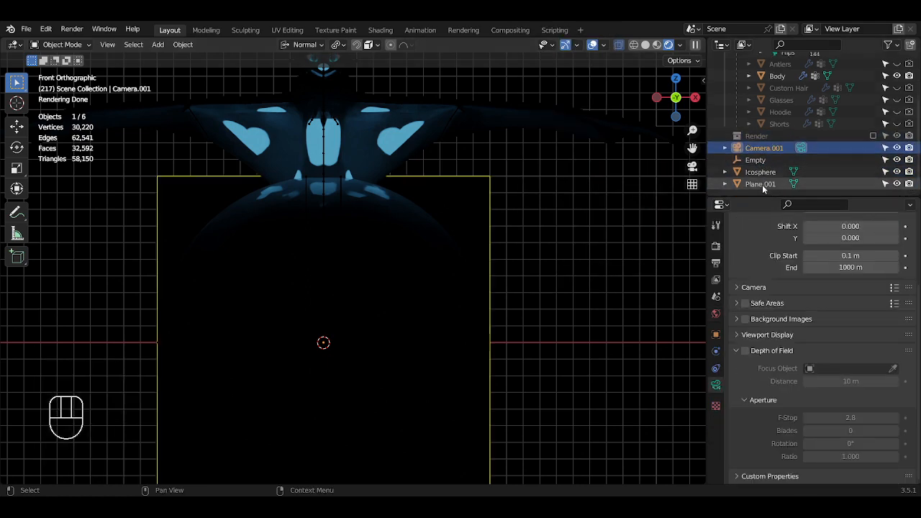
{"action": "left_click", "coordinate": [760, 172], "text": "ctrl"}
{"action": "left_click", "coordinate": [760, 184], "text": "ctrl"}
{"action": "left_click", "coordinate": [758, 161], "text": "ctrl"}
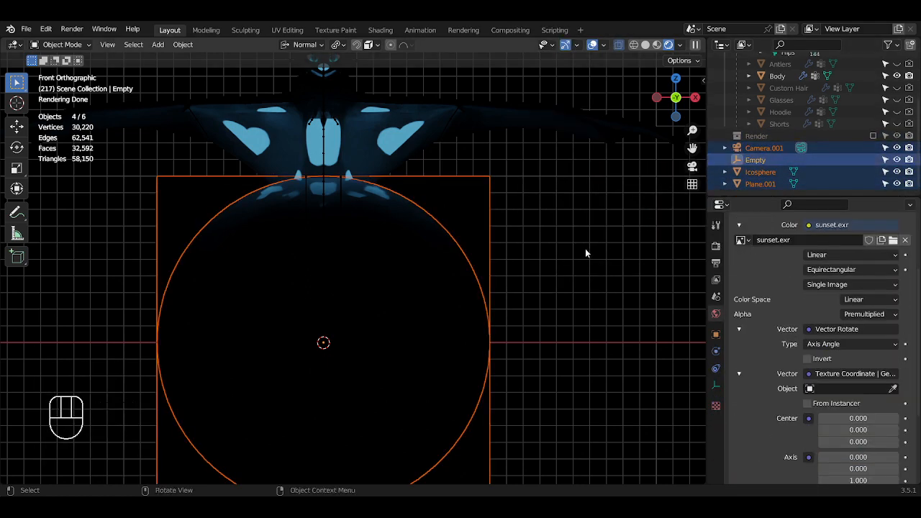
{"action": "key", "text": "ctrl+p"}
{"action": "left_click", "coordinate": [584, 250]}
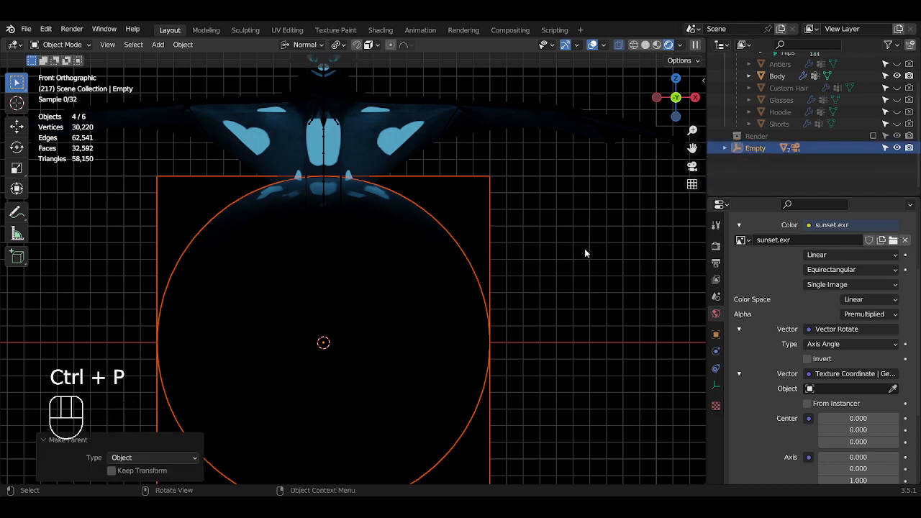
Try moving the empty to check whether the parented camera, ico sphere and plane follow it
{"action": "left_click", "coordinate": [755, 148]}
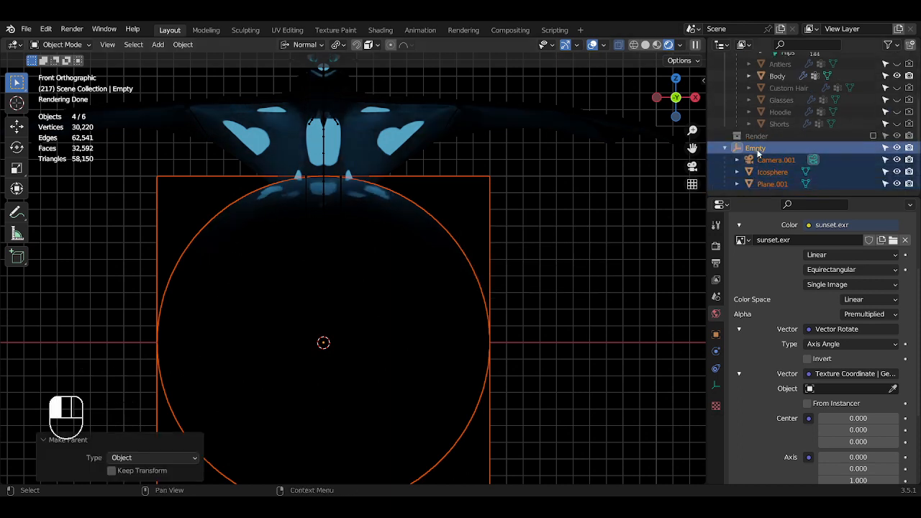
{"action": "key", "text": "g"}
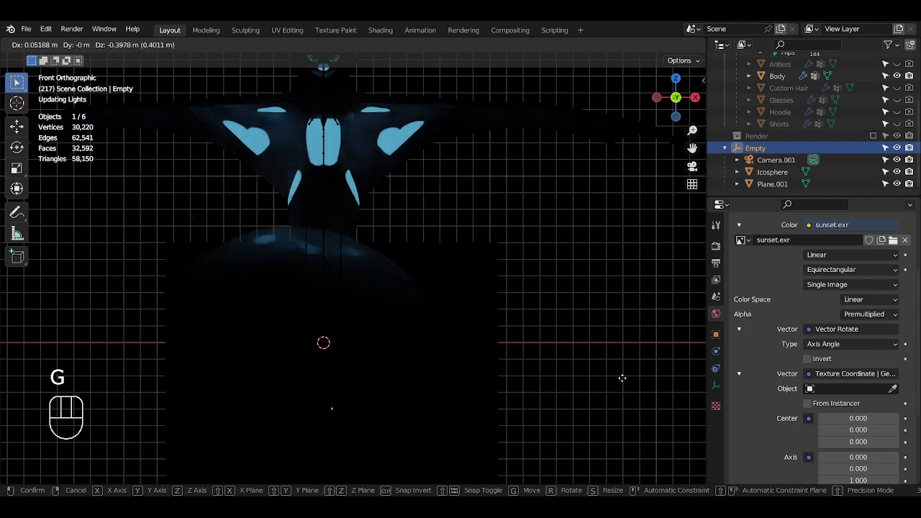
{"action": "left_click", "coordinate": [626, 381]}
{"action": "scroll", "coordinate": [547, 317], "scroll_direction": "down", "scroll_amount": 3}
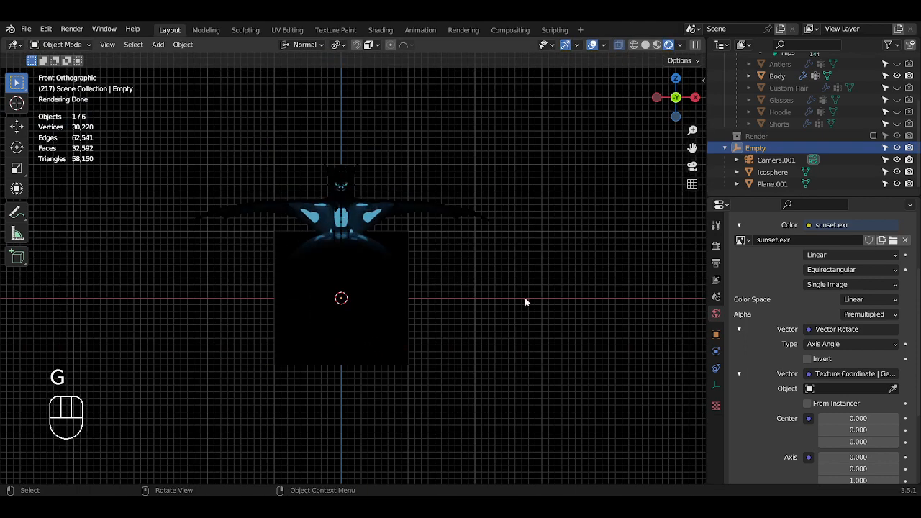
{"action": "scroll", "coordinate": [504, 292], "scroll_direction": "up", "scroll_amount": 1}
{"action": "scroll", "coordinate": [749, 89], "scroll_direction": "up", "scroll_amount": 5}
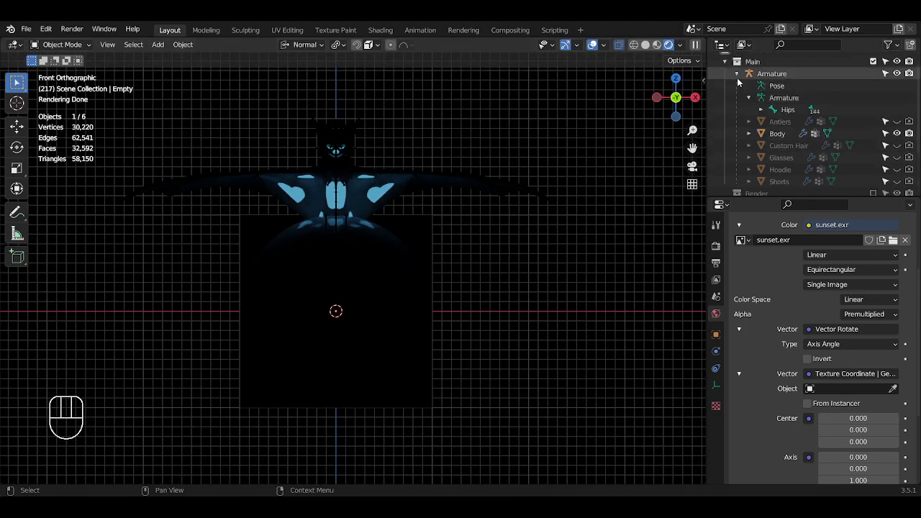
{"action": "left_click", "coordinate": [737, 83]}
{"action": "left_click", "coordinate": [763, 83]}
{"action": "left_click", "coordinate": [737, 82]}
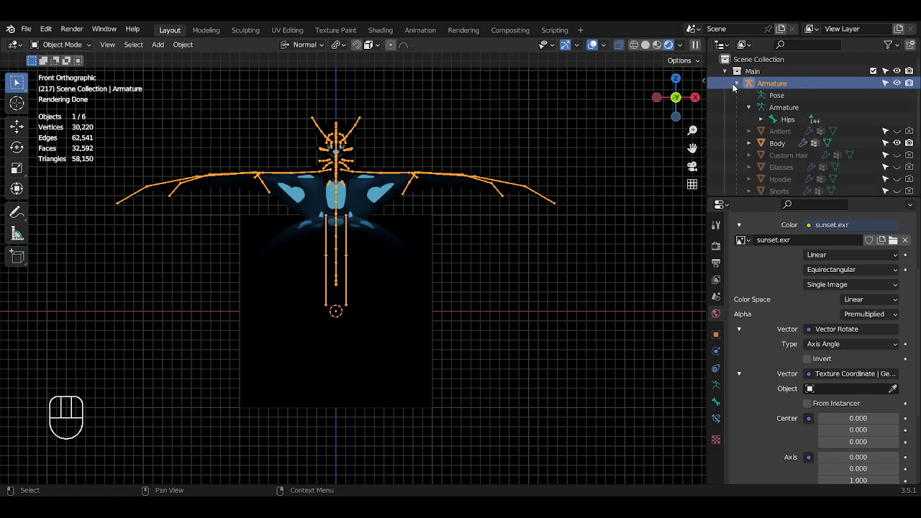
{"action": "scroll", "coordinate": [759, 133], "scroll_direction": "down", "scroll_amount": 2}
{"action": "left_click", "coordinate": [770, 150], "text": "shift"}
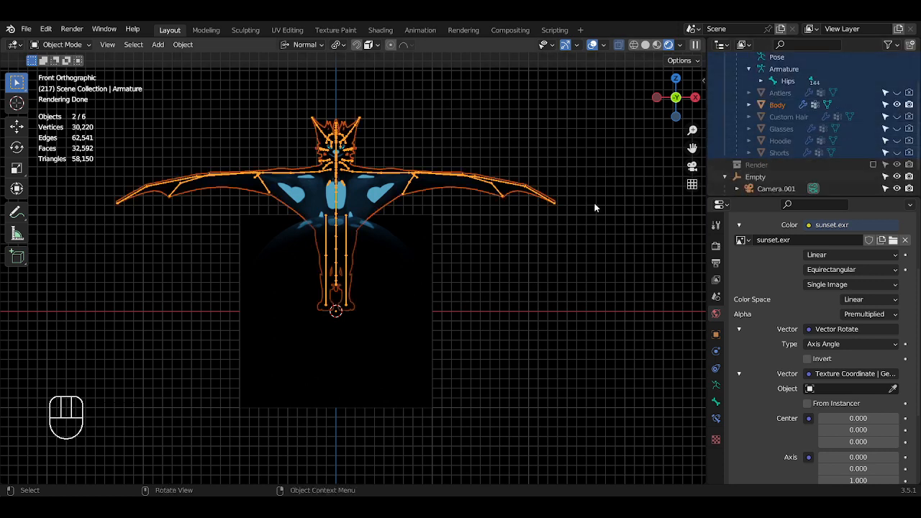
{"action": "scroll", "coordinate": [530, 285], "scroll_direction": "down", "scroll_amount": 2}
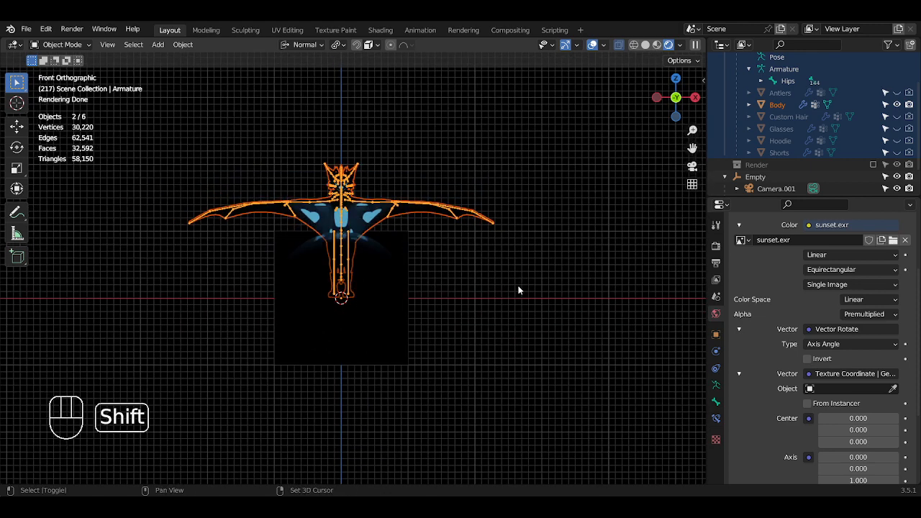
{"action": "key", "text": "shift+d"}
{"action": "key", "text": "x"}
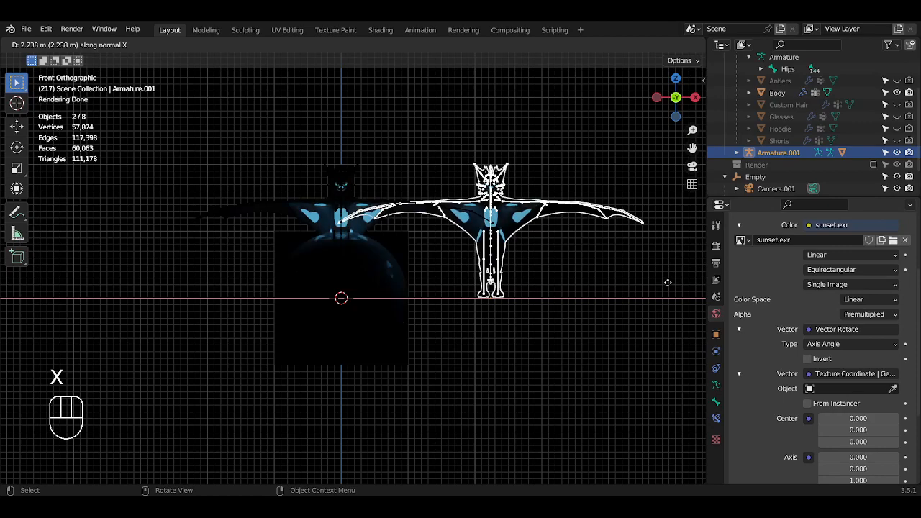
{"action": "right_click", "coordinate": [660, 286]}
{"action": "key", "text": "ctrl+z"}
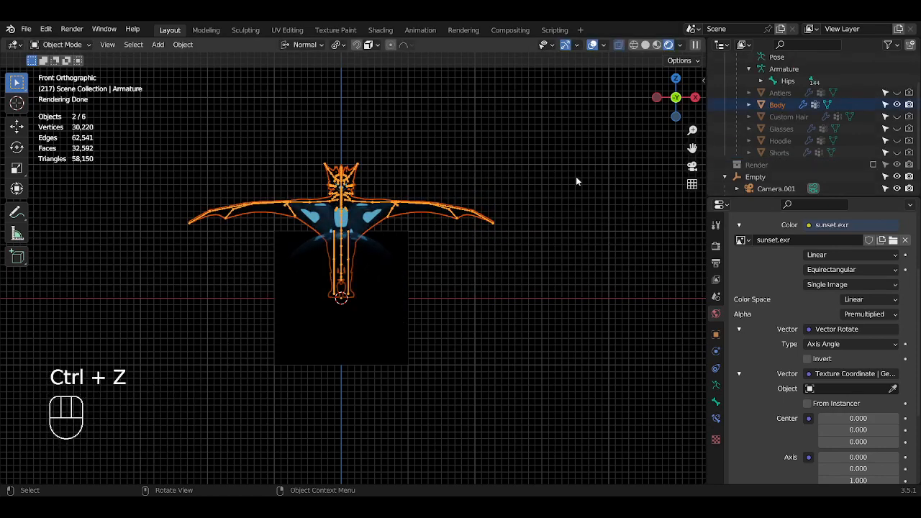
Put the character's armature in Pose Mode and raise both arms by rotating the left arm bone about -61° with mirroring
{"action": "scroll", "coordinate": [475, 177], "scroll_direction": "up", "scroll_amount": 2}
{"action": "left_click", "coordinate": [373, 175]}
{"action": "left_click", "coordinate": [372, 174]}
{"action": "left_click", "coordinate": [370, 174]}
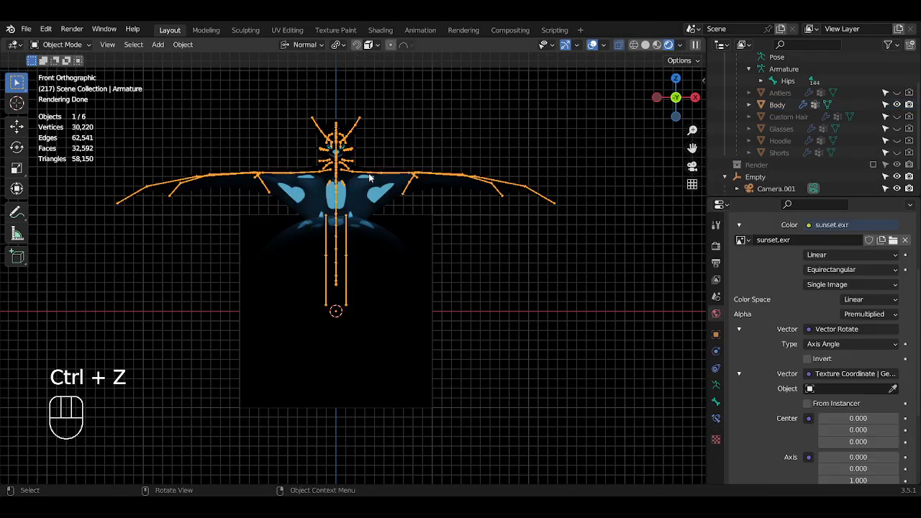
{"action": "key", "text": "ctrl+Tab"}
{"action": "left_click", "coordinate": [424, 171]}
{"action": "key", "text": "r"}
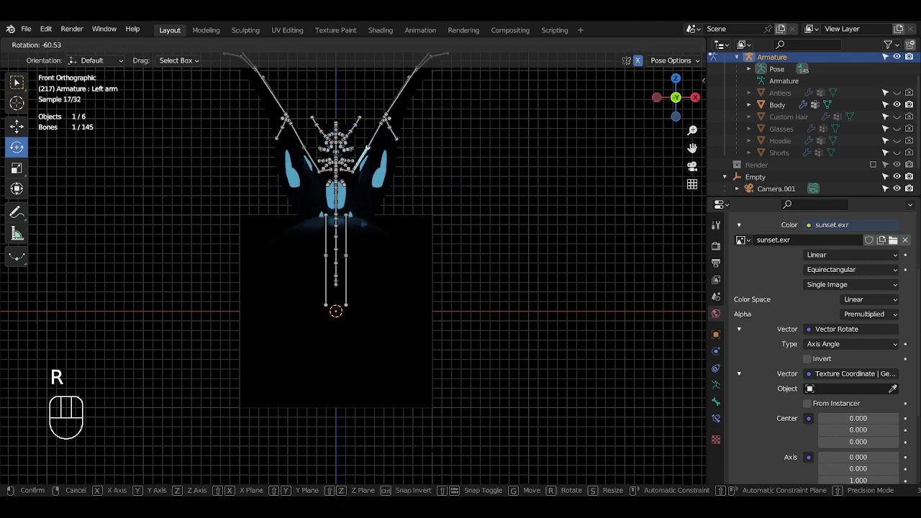
{"action": "left_click", "coordinate": [440, 443]}
Rotate the raised arms a further -1.8° and return the armature to Object Mode
{"action": "middle_click_drag", "start_coordinate": [454, 398], "coordinate": [506, 435], "text": "shift"}
{"action": "scroll", "coordinate": [505, 395], "scroll_direction": "up", "scroll_amount": 3}
{"action": "scroll", "coordinate": [603, 351], "scroll_direction": "down", "scroll_amount": 3}
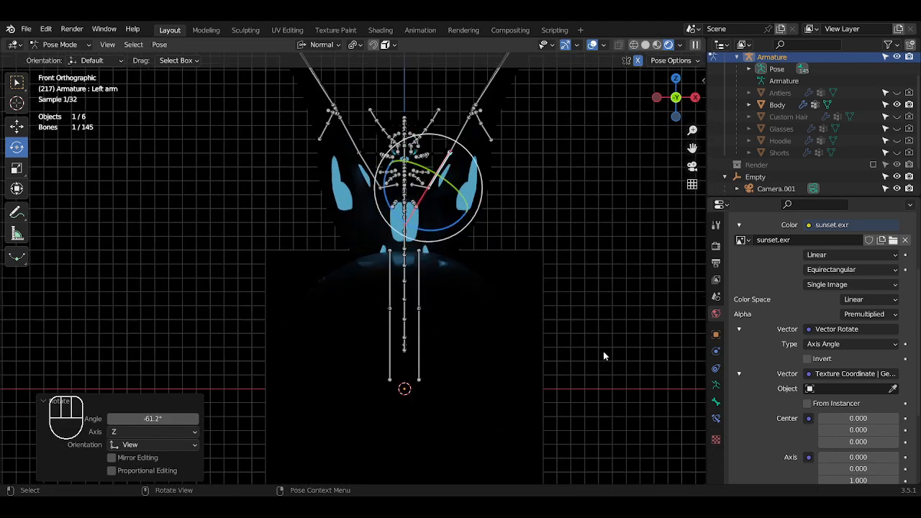
{"action": "key", "text": "r"}
{"action": "left_click", "coordinate": [574, 321]}
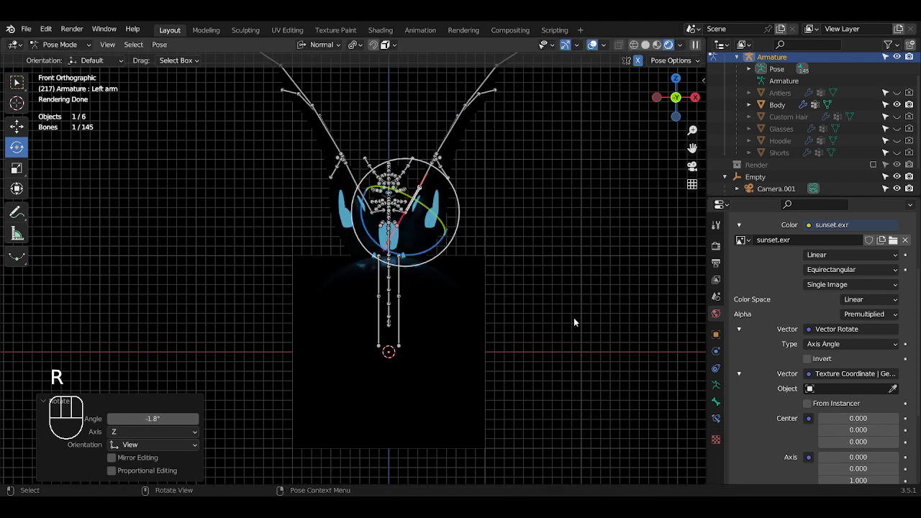
{"action": "left_click", "coordinate": [574, 316]}
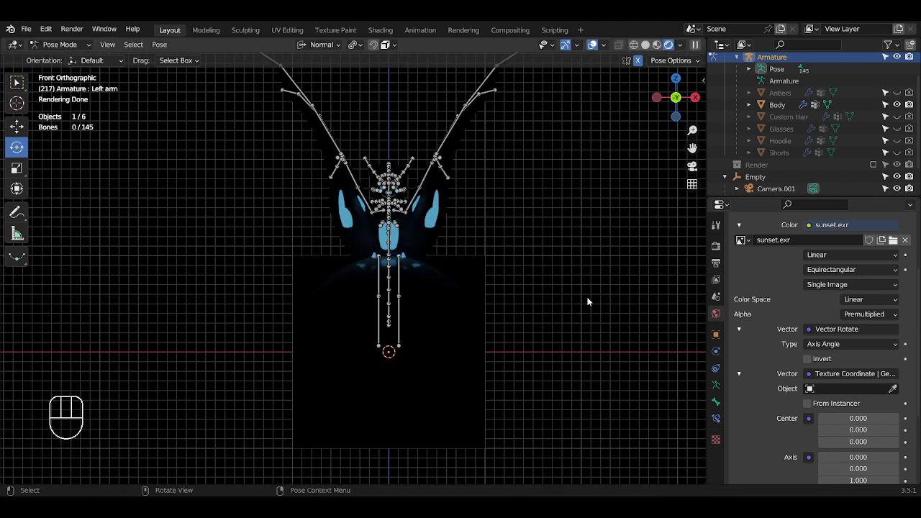
{"action": "key", "text": "ctrl+Tab"}
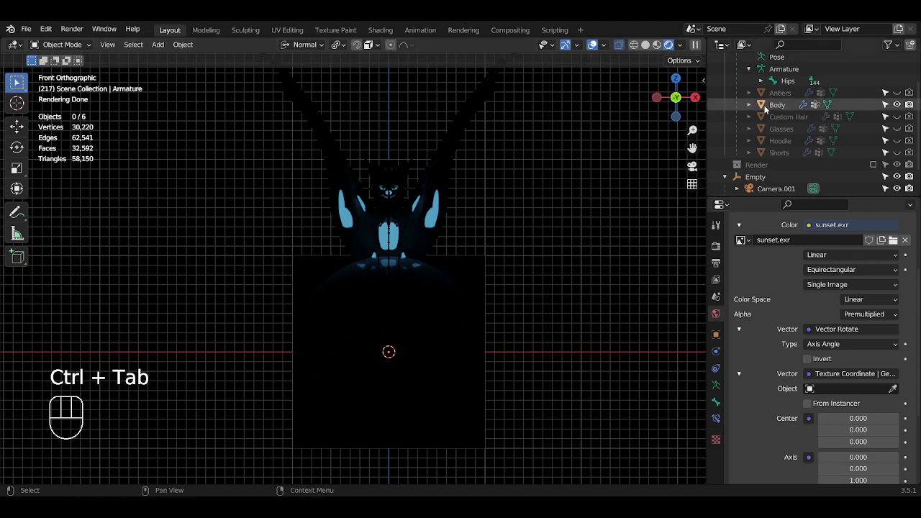
Duplicate the armature together with its body mesh and place the copy about 1.6 m along the X axis
{"action": "scroll", "coordinate": [767, 90], "scroll_direction": "up", "scroll_amount": 2}
{"action": "left_click", "coordinate": [770, 84]}
{"action": "scroll", "coordinate": [769, 90], "scroll_direction": "down", "scroll_amount": 2}
{"action": "left_click", "coordinate": [778, 105], "text": "shift"}
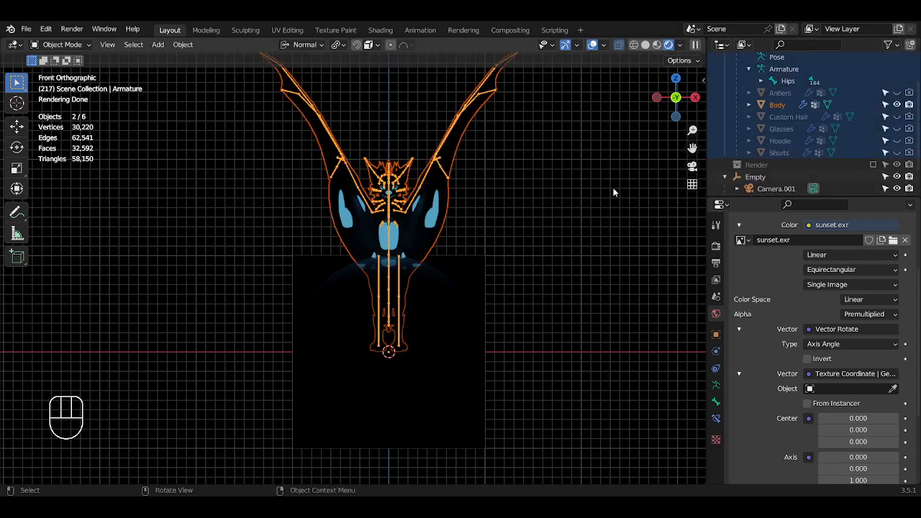
{"action": "scroll", "coordinate": [603, 234], "scroll_direction": "down", "scroll_amount": 2}
{"action": "key", "text": "shift+d"}
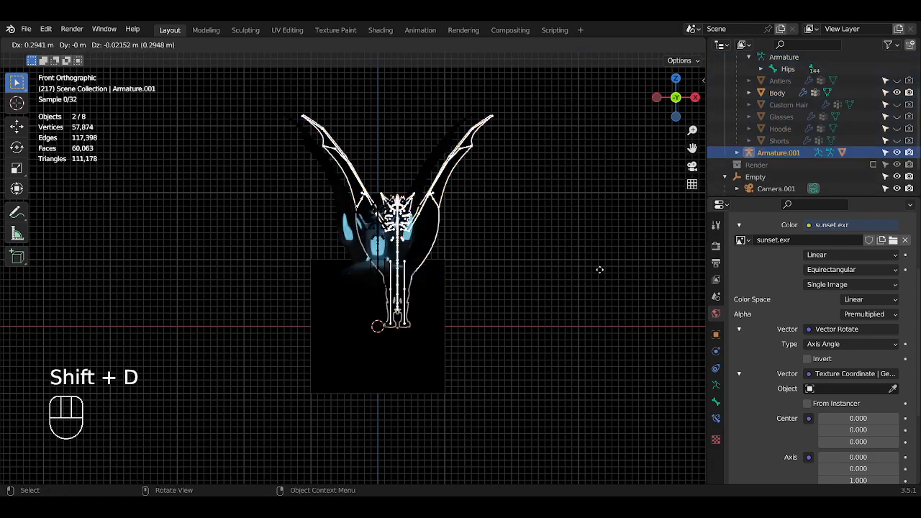
{"action": "key", "text": "x"}
{"action": "left_click", "coordinate": [672, 273]}
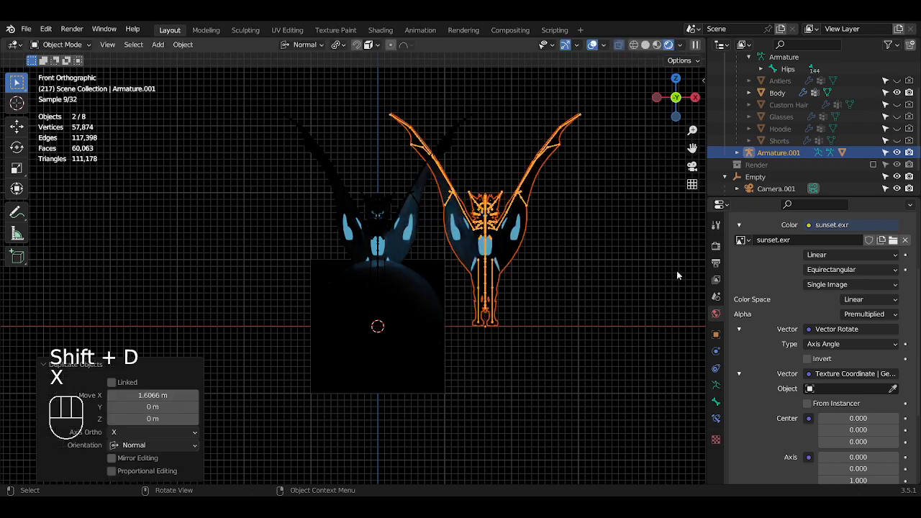
Move the original armature about -1.64 m along the X axis, to the opposite side of the sphere from its copy
{"action": "left_click", "coordinate": [772, 71]}
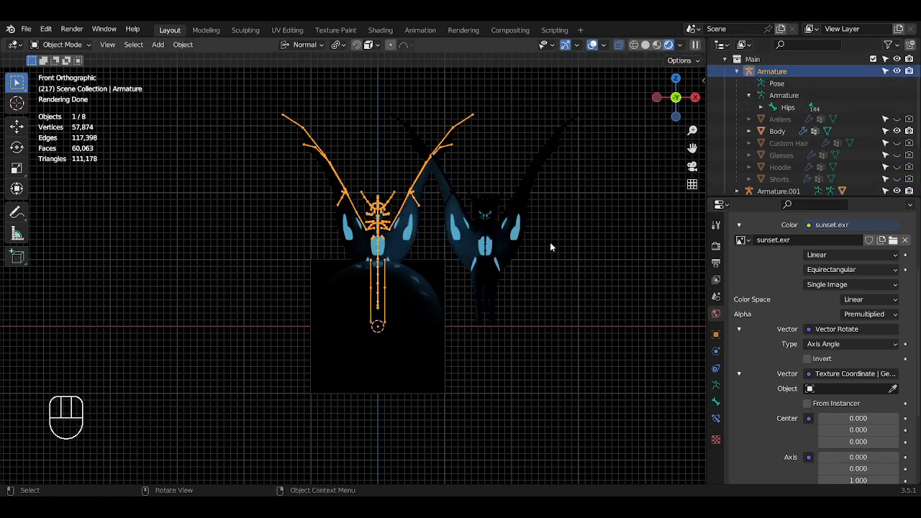
{"action": "key", "text": "g"}
{"action": "key", "text": "x"}
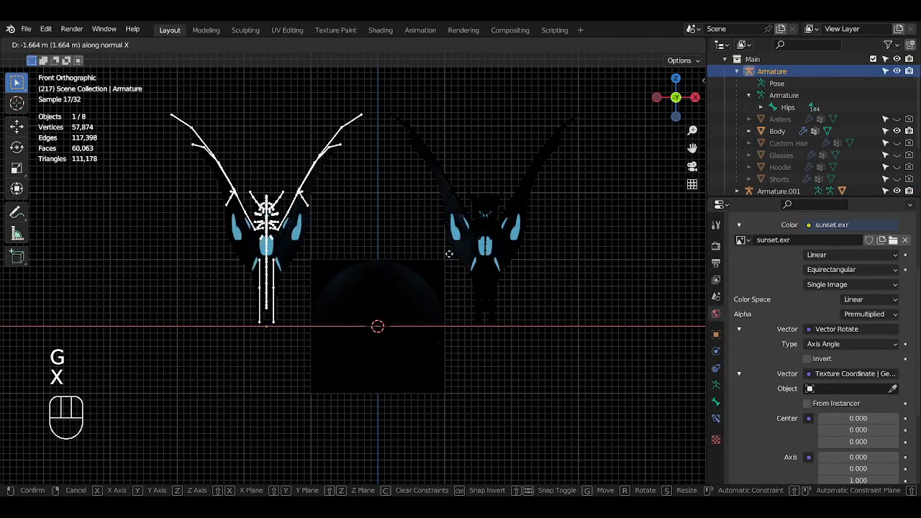
{"action": "left_click", "coordinate": [452, 254]}
Raise the empty with its camera, sphere and plane about 1.1 m along the Z axis, between the two characters
{"action": "scroll", "coordinate": [768, 159], "scroll_direction": "down", "scroll_amount": 4}
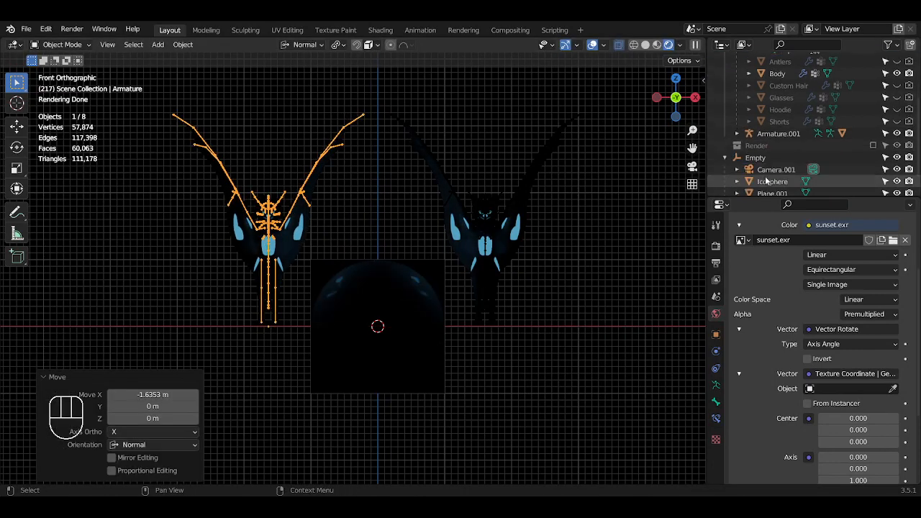
{"action": "left_click", "coordinate": [756, 148]}
{"action": "scroll", "coordinate": [486, 299], "scroll_direction": "up", "scroll_amount": 3}
{"action": "key", "text": "g"}
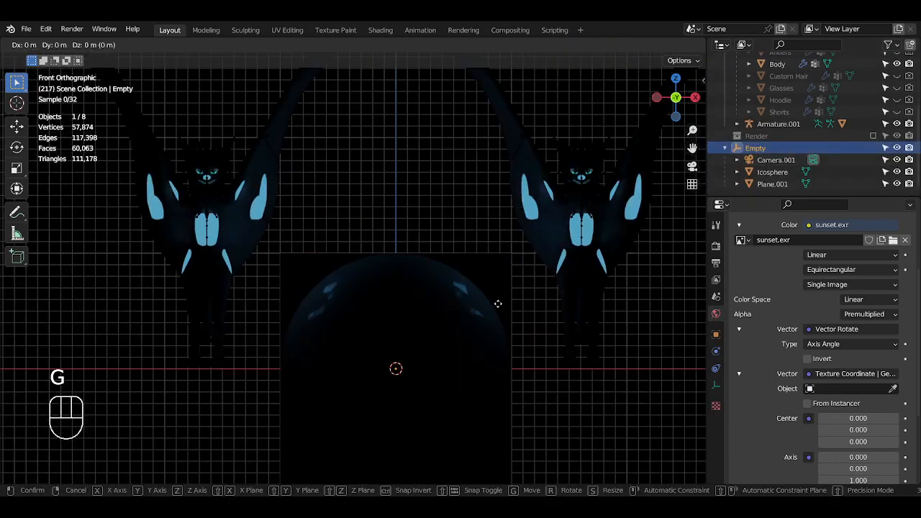
{"action": "key", "text": "z"}
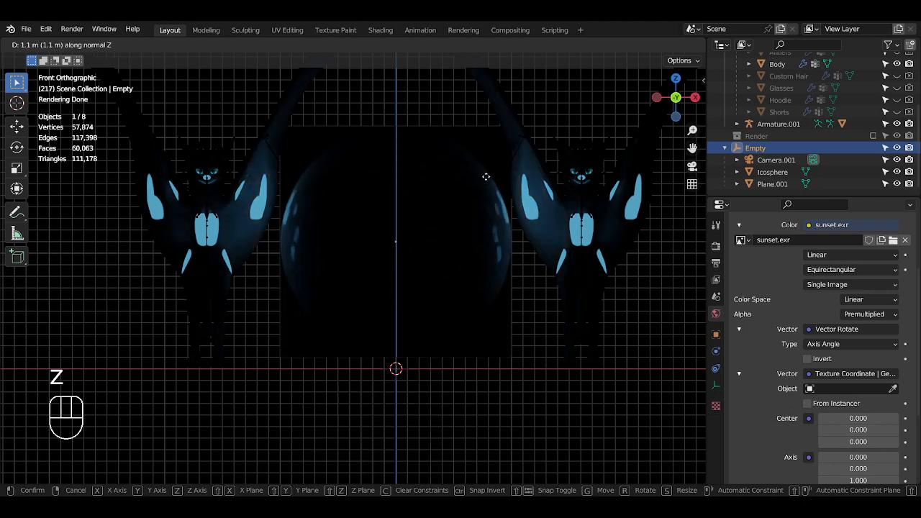
{"action": "left_click", "coordinate": [486, 177]}
{"action": "scroll", "coordinate": [509, 229], "scroll_direction": "up", "scroll_amount": 5}
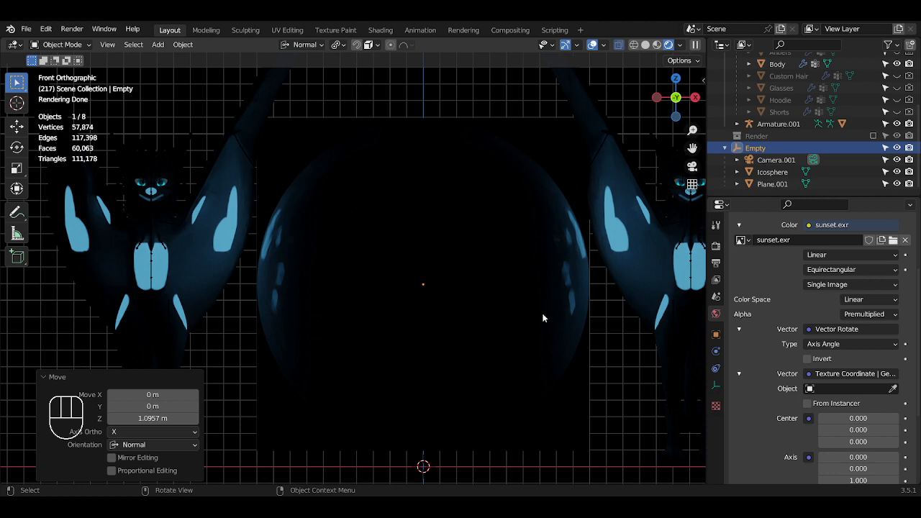
{"action": "left_click", "coordinate": [624, 376]}
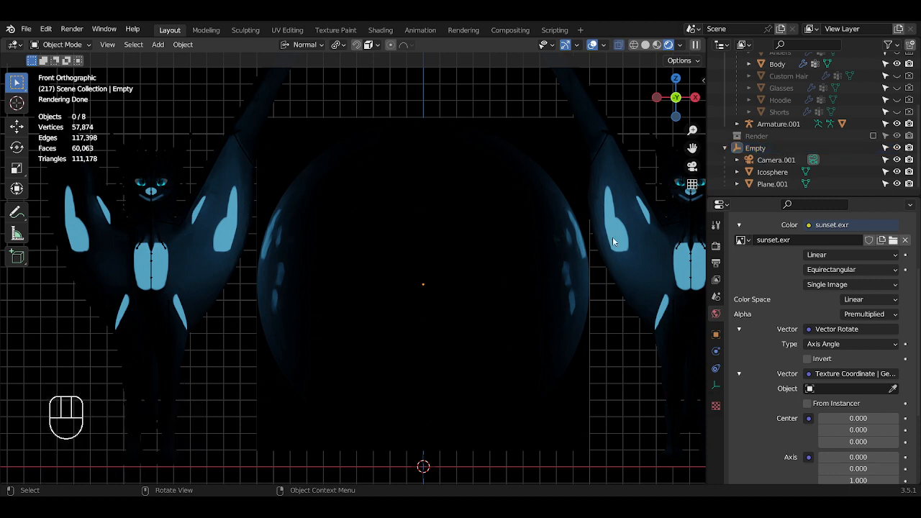
Switch the viewport to Material Preview shading and start a test render of the scene
{"action": "left_click", "coordinate": [657, 45]}
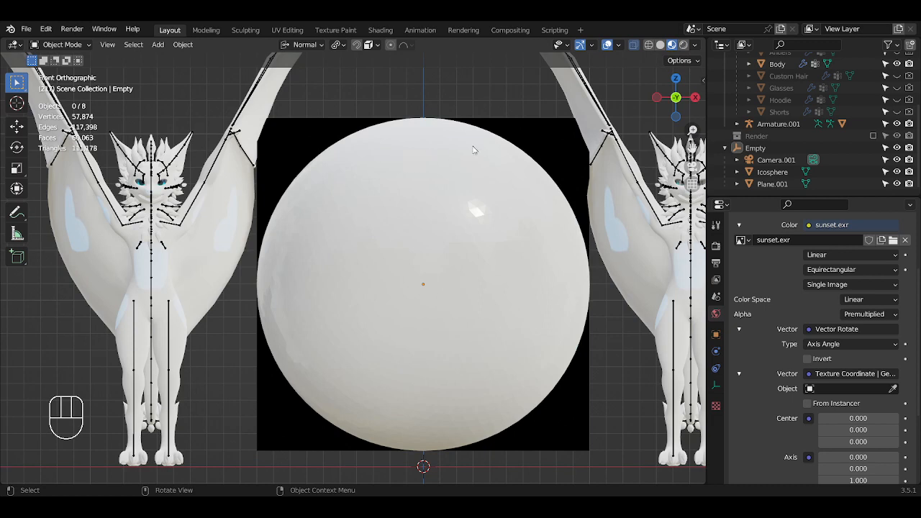
{"action": "key", "text": "F12"}
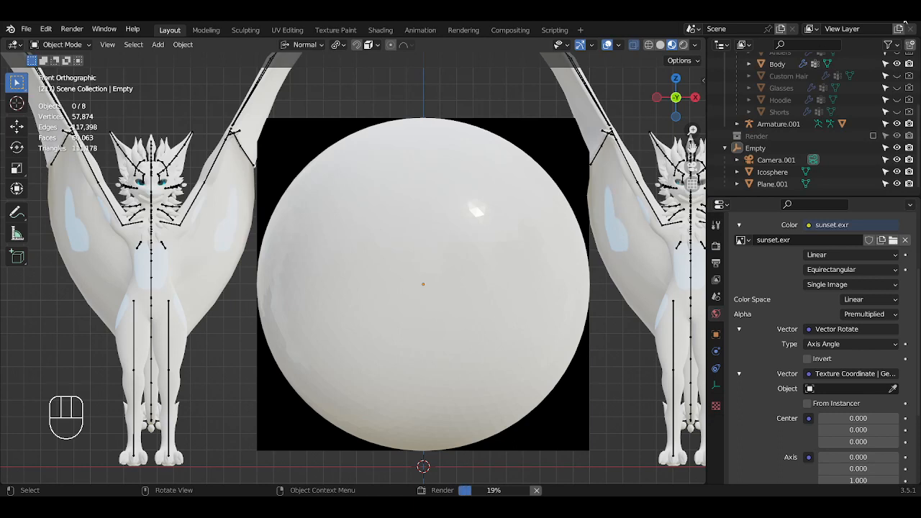
{"action": "key", "text": "Escape"}
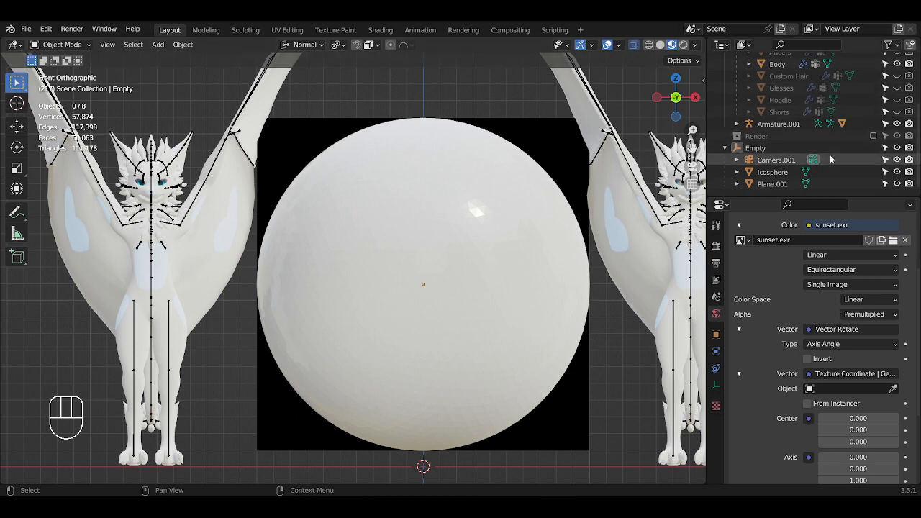
Enable denoising for the final render in the Cycles sampling settings
{"action": "scroll", "coordinate": [830, 157], "scroll_direction": "up", "scroll_amount": 5}
{"action": "scroll", "coordinate": [830, 158], "scroll_direction": "up", "scroll_amount": 1}
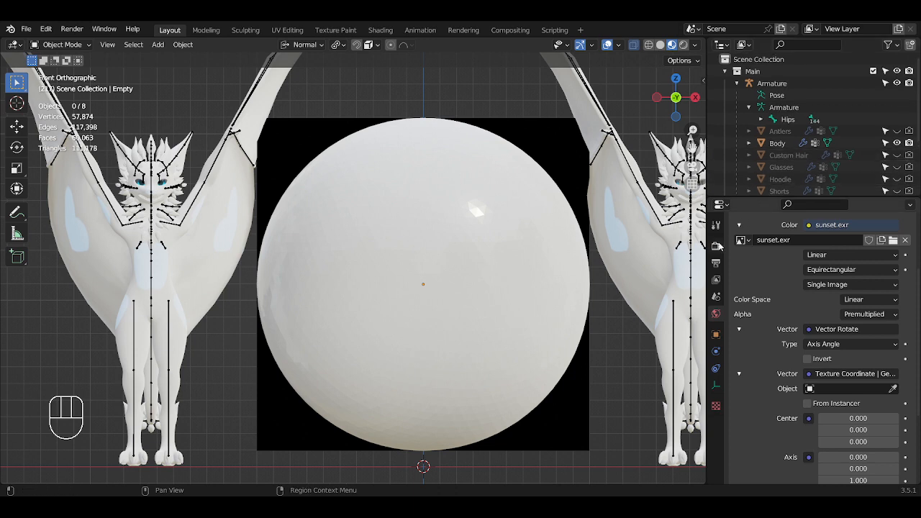
{"action": "left_click", "coordinate": [716, 246]}
{"action": "left_click", "coordinate": [716, 264]}
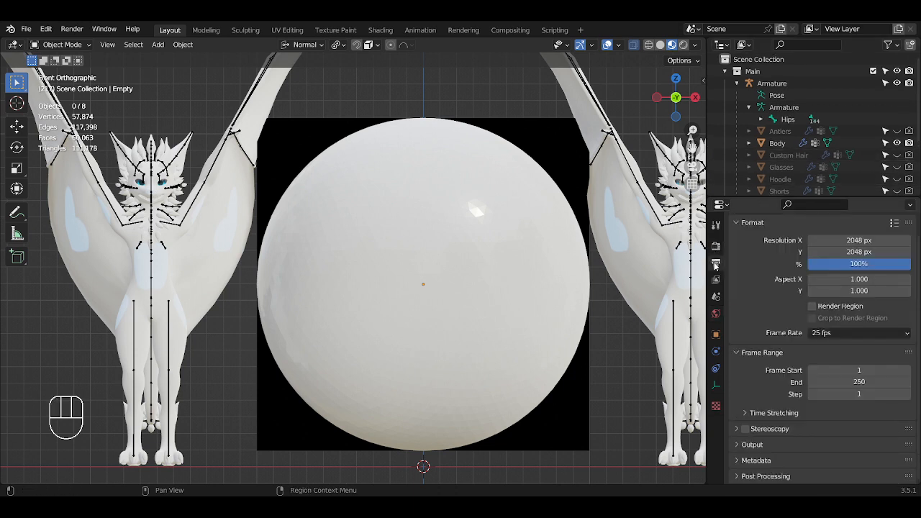
{"action": "left_click", "coordinate": [716, 248]}
{"action": "scroll", "coordinate": [754, 329], "scroll_direction": "down", "scroll_amount": 4}
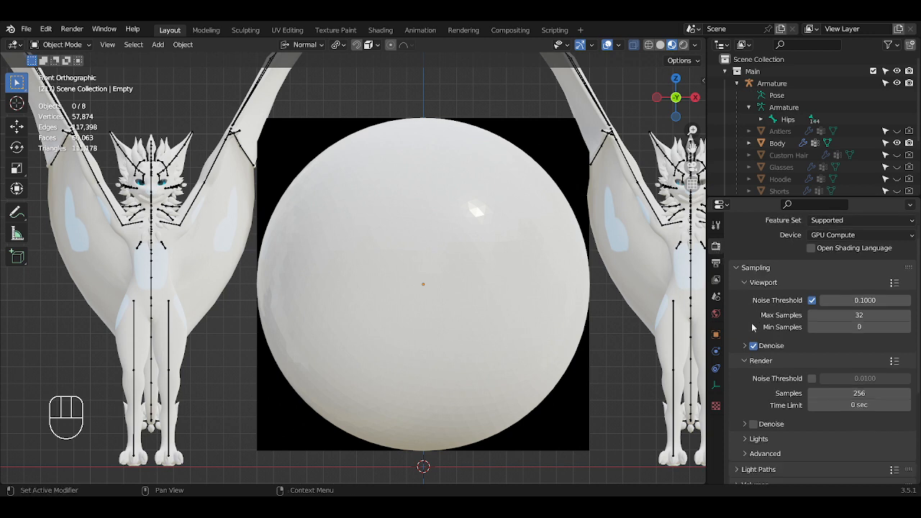
{"action": "scroll", "coordinate": [754, 328], "scroll_direction": "up", "scroll_amount": 2}
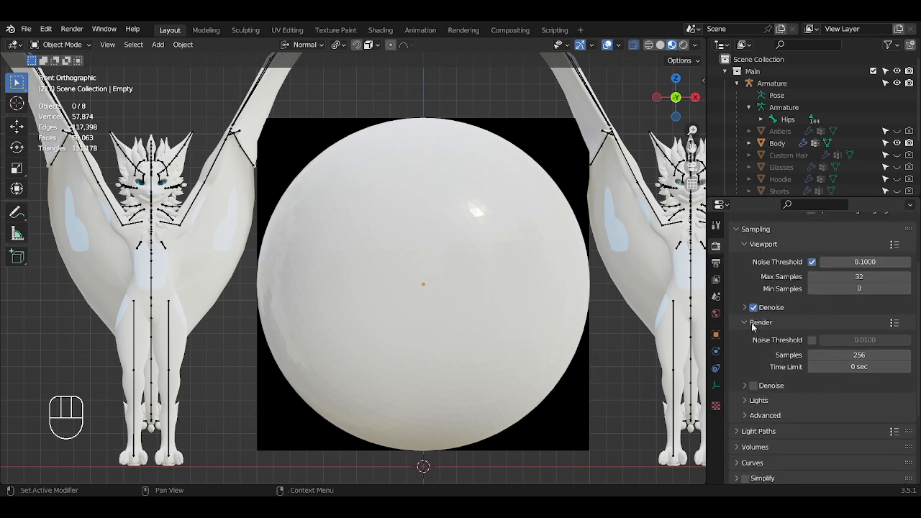
{"action": "left_click", "coordinate": [753, 386]}
{"action": "scroll", "coordinate": [802, 371], "scroll_direction": "down", "scroll_amount": 4}
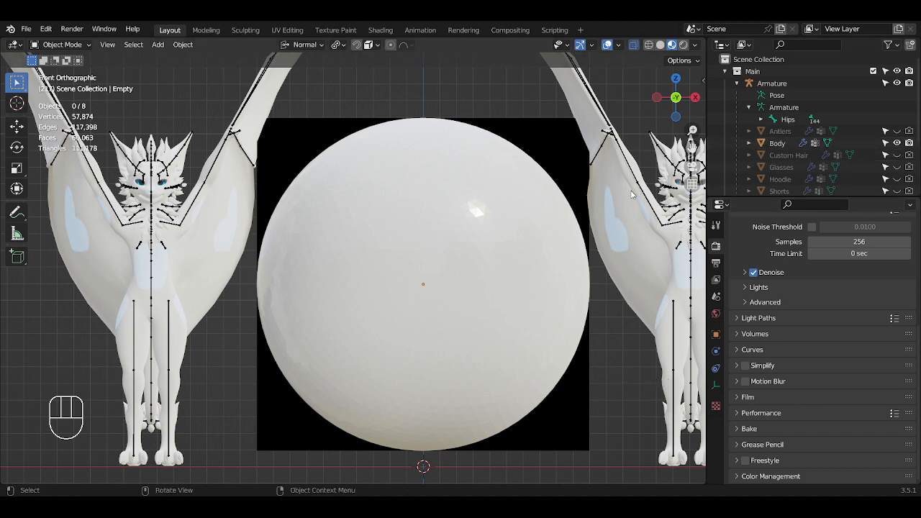
Render the scene with denoising and examine the whole rendered frame
{"action": "scroll", "coordinate": [786, 133], "scroll_direction": "down", "scroll_amount": 4}
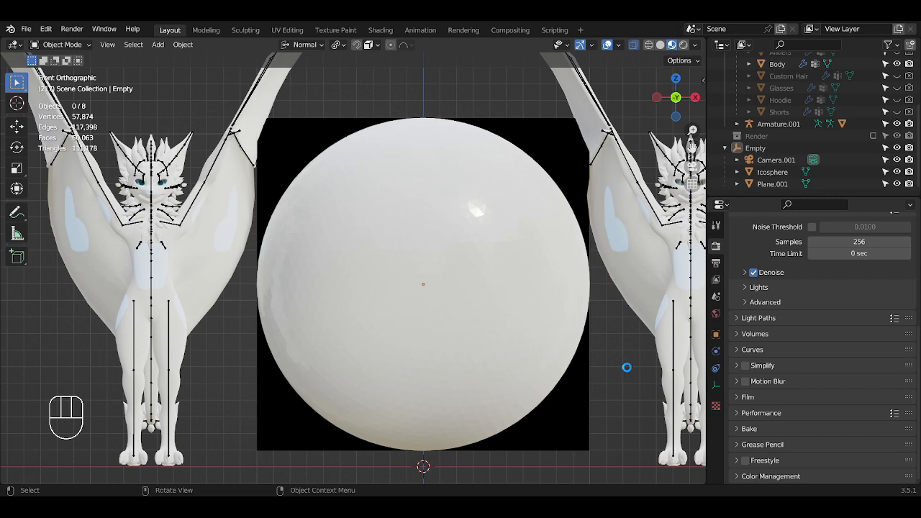
{"action": "key", "text": "F12"}
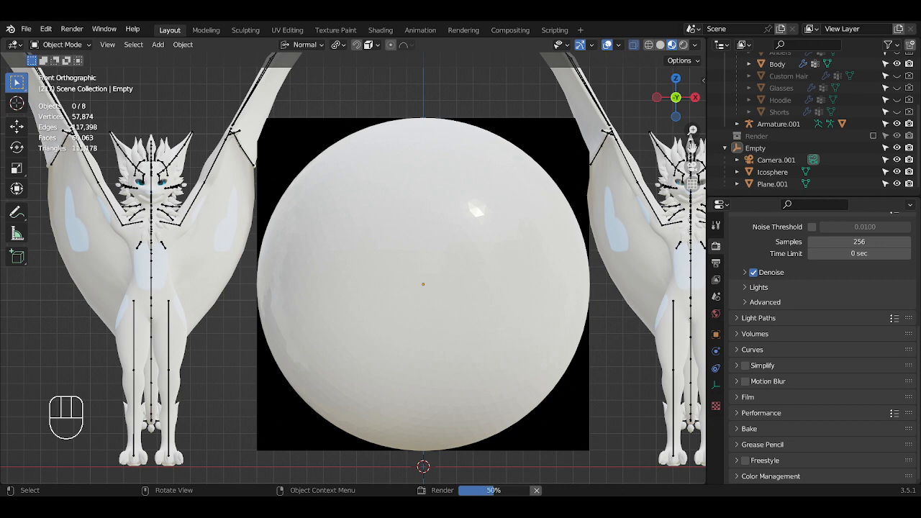
{"action": "key", "text": "alt+Tab"}
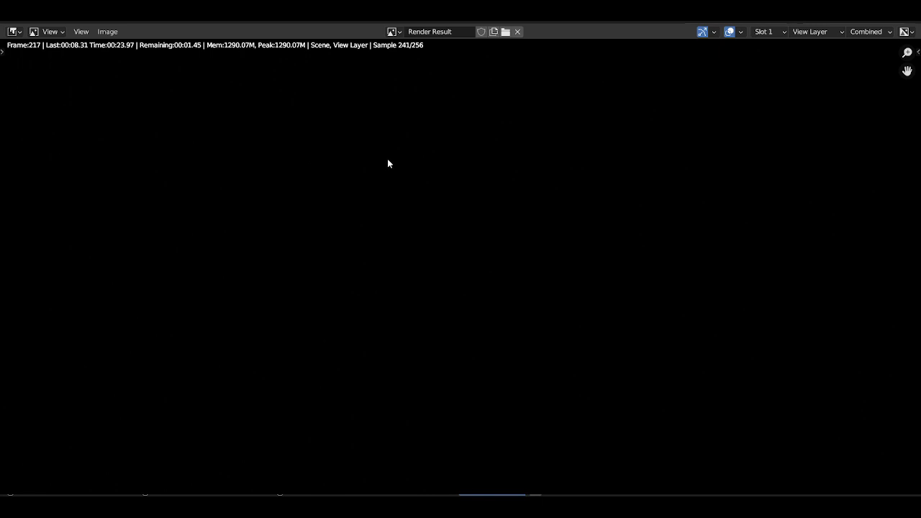
{"action": "scroll", "coordinate": [389, 155], "scroll_direction": "down", "scroll_amount": 4}
{"action": "scroll", "coordinate": [389, 156], "scroll_direction": "up", "scroll_amount": 2}
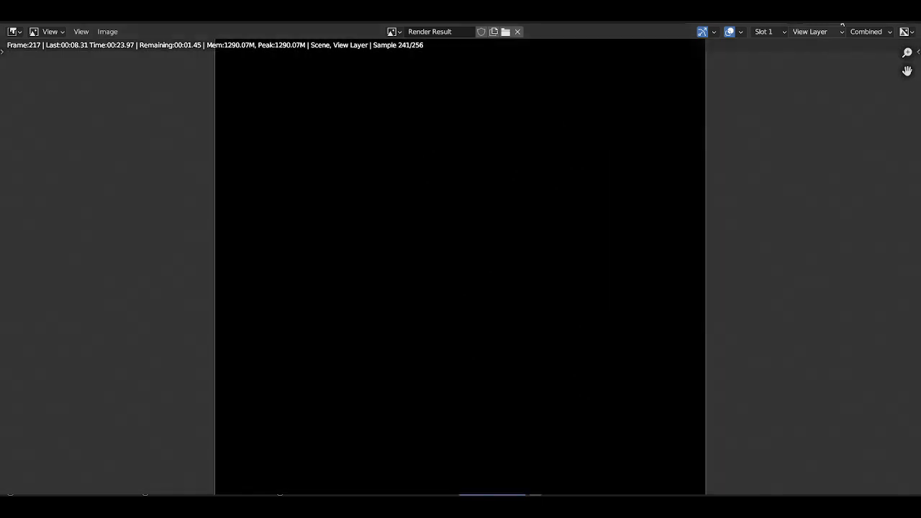
{"action": "key", "text": "Escape"}
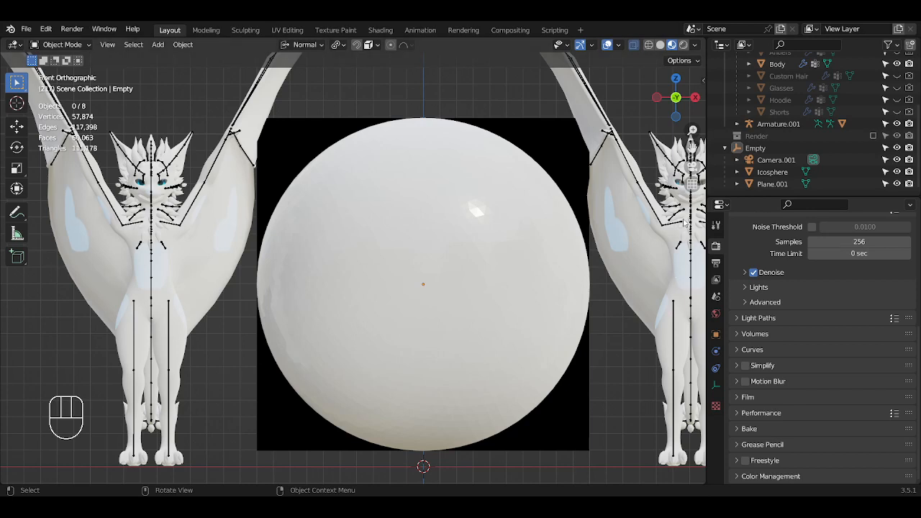
Move Camera.001 about 2.83 m along its local Z axis, out of the sphere to a spot in front of it
{"action": "left_click", "coordinate": [778, 159]}
{"action": "left_click", "coordinate": [813, 159]}
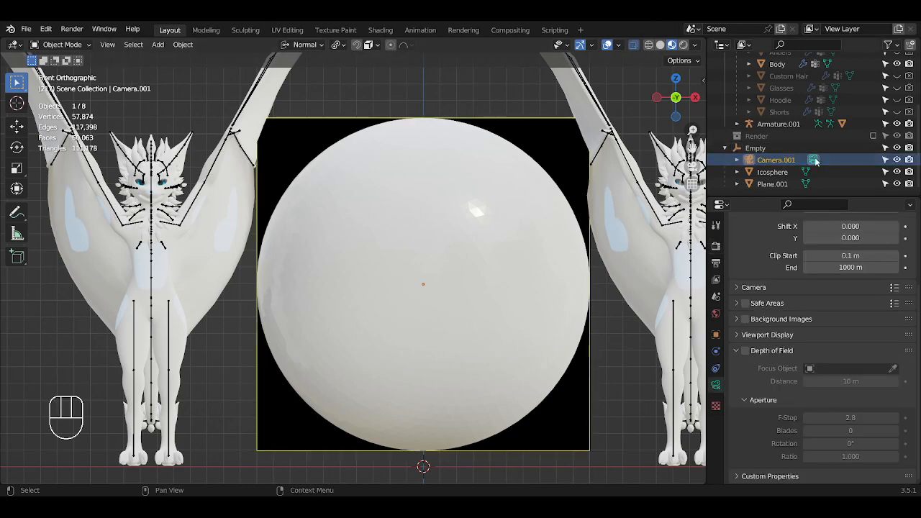
{"action": "scroll", "coordinate": [790, 302], "scroll_direction": "up", "scroll_amount": 2}
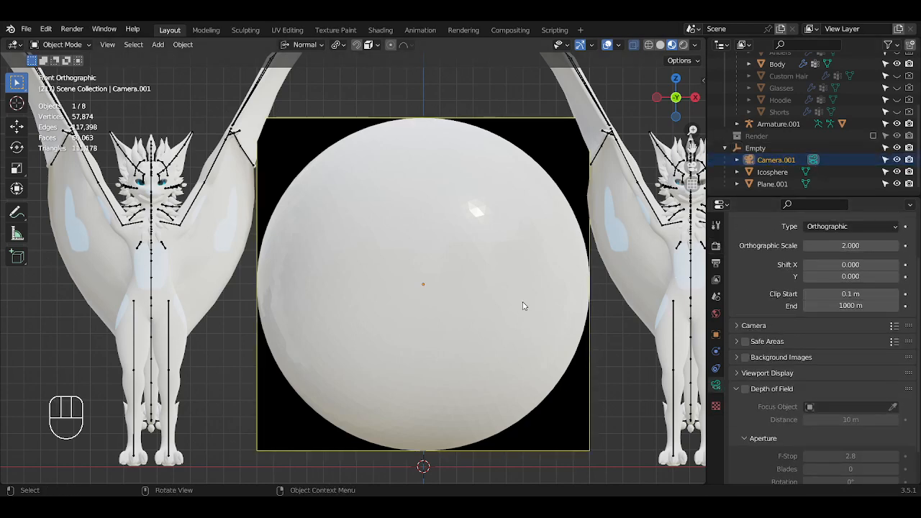
{"action": "middle_click_drag", "start_coordinate": [530, 314], "coordinate": [369, 310], "text": "alt"}
{"action": "scroll", "coordinate": [432, 302], "scroll_direction": "down", "scroll_amount": 5}
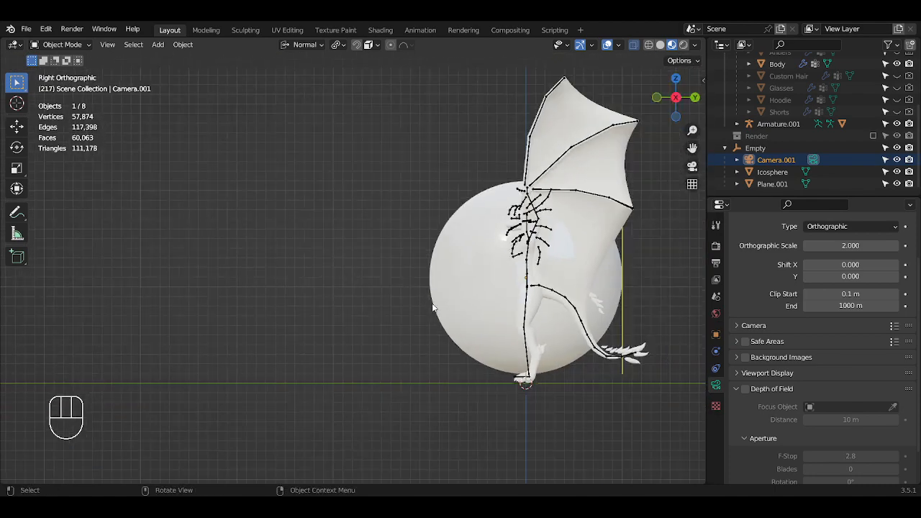
{"action": "left_click", "coordinate": [773, 171]}
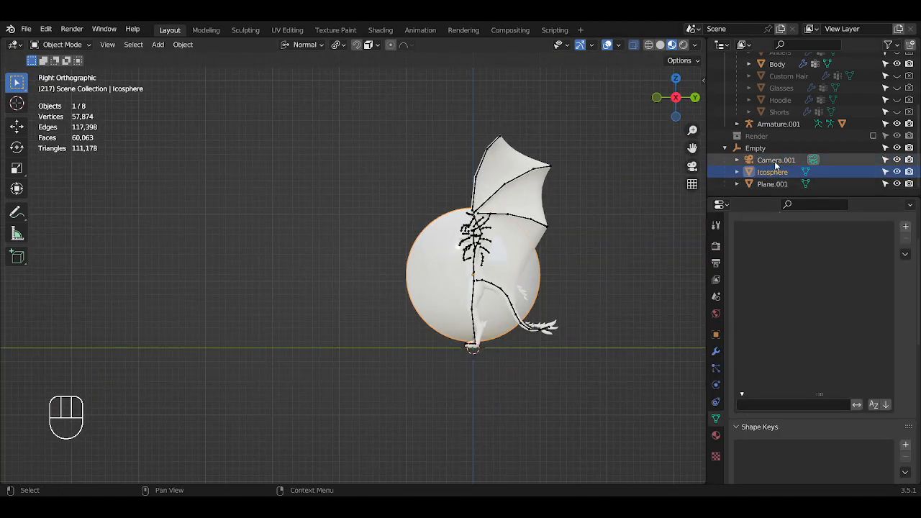
{"action": "left_click", "coordinate": [775, 161]}
{"action": "key", "text": "g"}
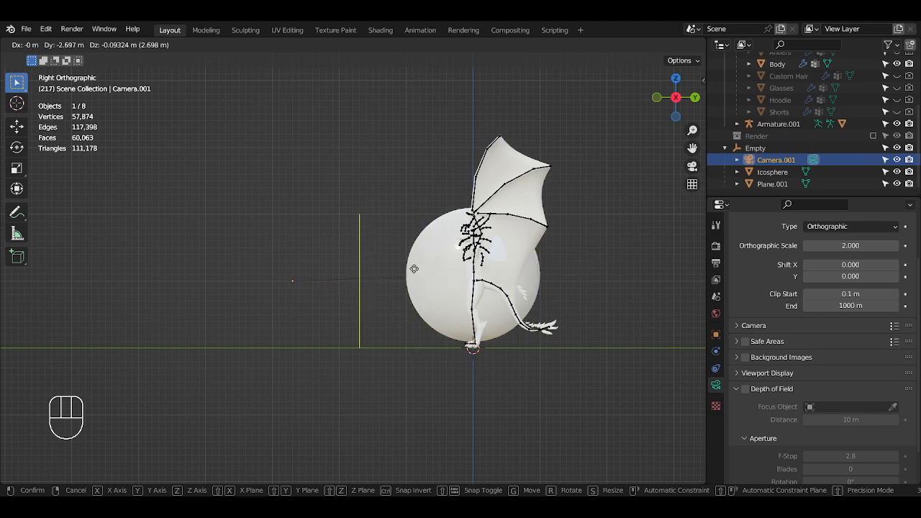
{"action": "key", "text": "y"}
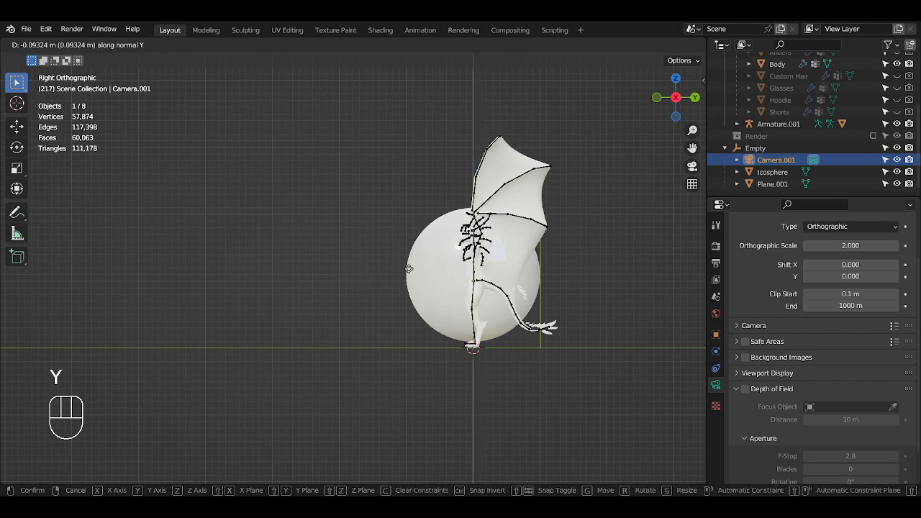
{"action": "key", "text": "z"}
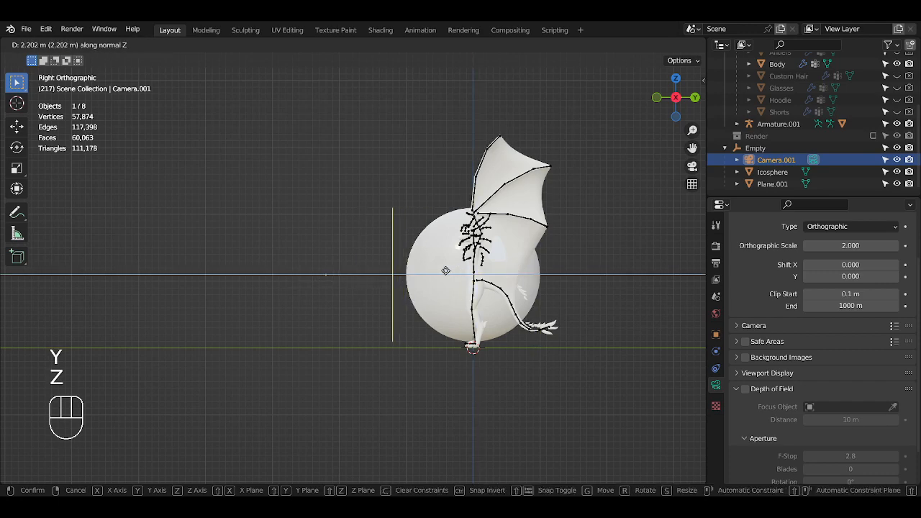
{"action": "left_click", "coordinate": [406, 274]}
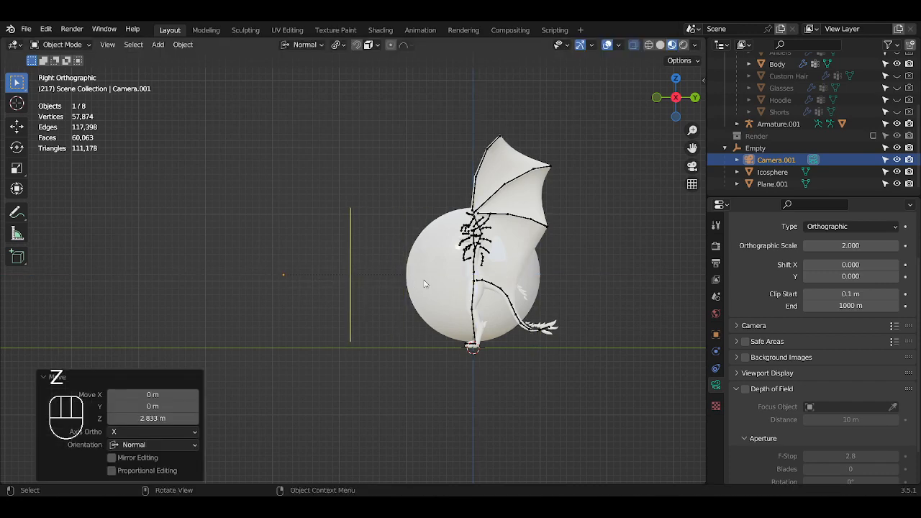
Return to the front view and render the scene from the repositioned camera
{"action": "middle_click_drag", "start_coordinate": [491, 267], "coordinate": [607, 267]}
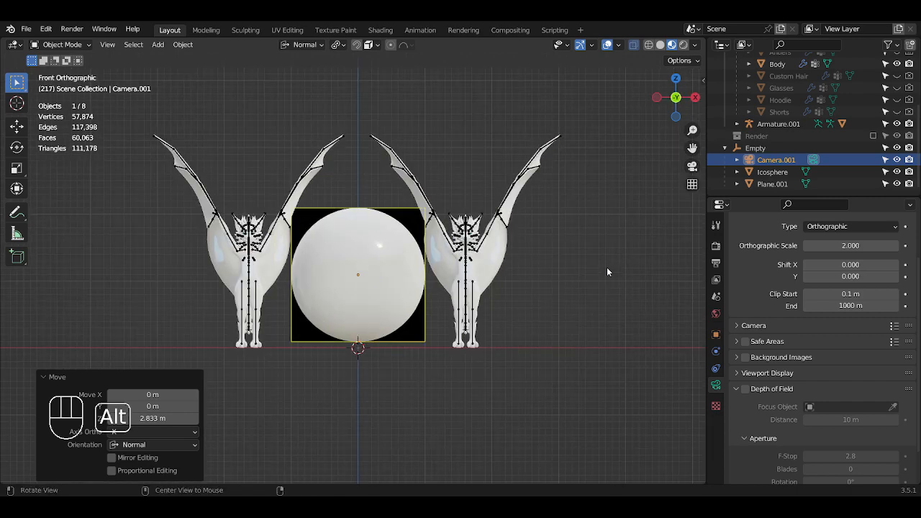
{"action": "left_click", "coordinate": [533, 288]}
{"action": "key", "text": "F12"}
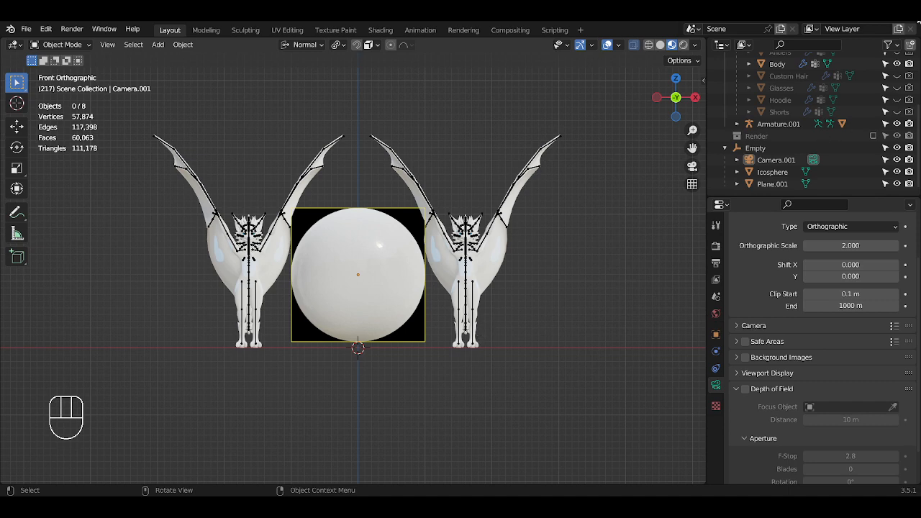
Apply smooth shading to the icosphere and render the scene again
{"action": "scroll", "coordinate": [369, 335], "scroll_direction": "up", "scroll_amount": 5}
{"action": "left_click", "coordinate": [439, 278]}
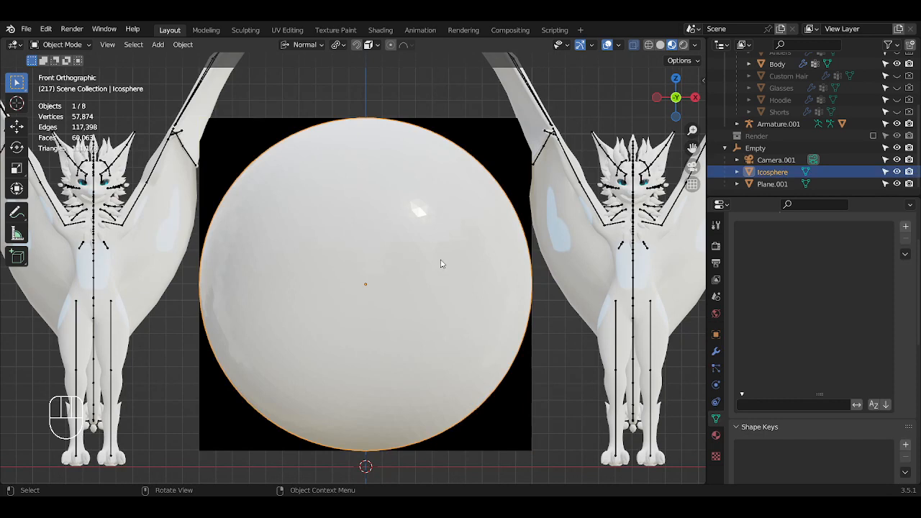
{"action": "left_click", "coordinate": [183, 44]}
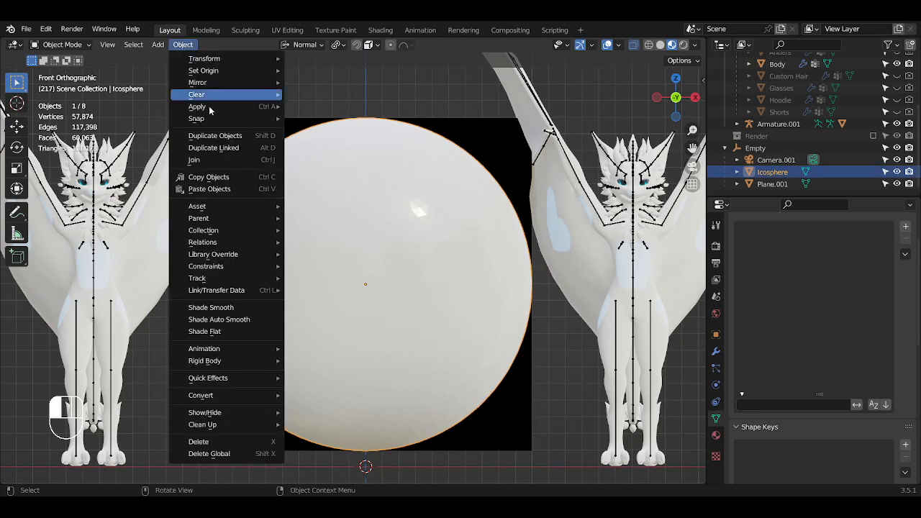
{"action": "left_click", "coordinate": [251, 312]}
{"action": "left_click", "coordinate": [413, 65]}
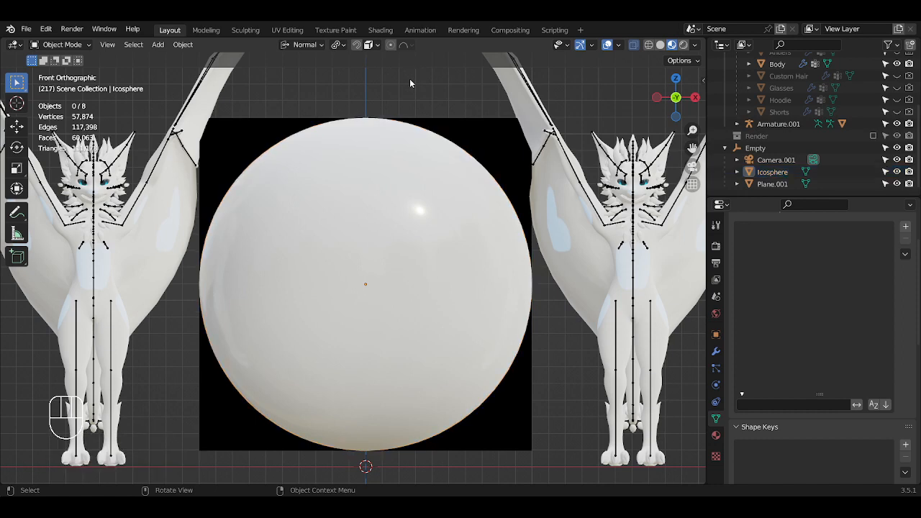
{"action": "key", "text": "F12"}
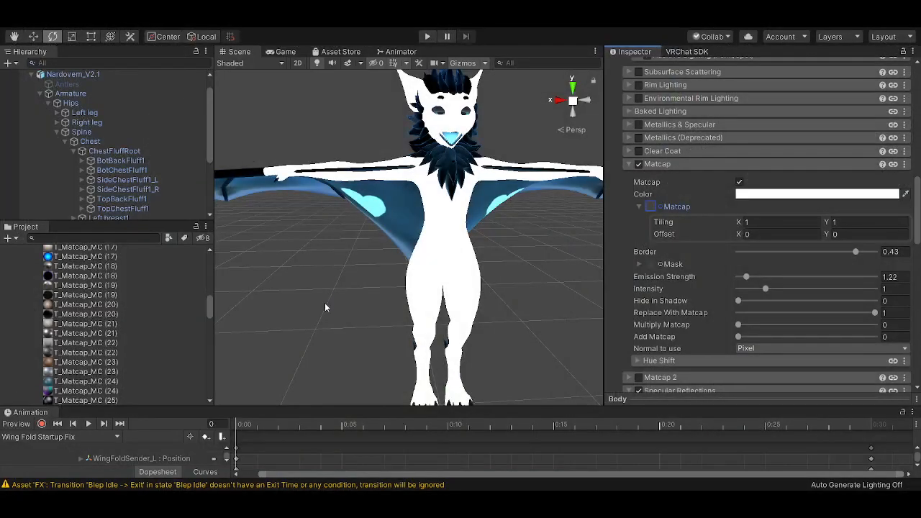
Switch to Unity, collapse the _PoiyomiShaders folder and select the Matcap texture among the Dragon textures
{"action": "scroll", "coordinate": [122, 314], "scroll_direction": "up", "scroll_amount": 10}
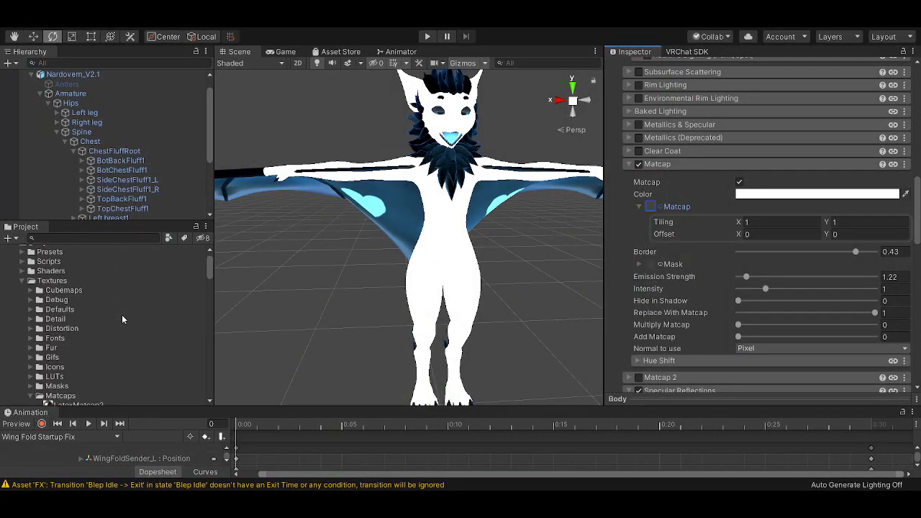
{"action": "scroll", "coordinate": [20, 285], "scroll_direction": "up", "scroll_amount": 1}
{"action": "left_click", "coordinate": [10, 265]}
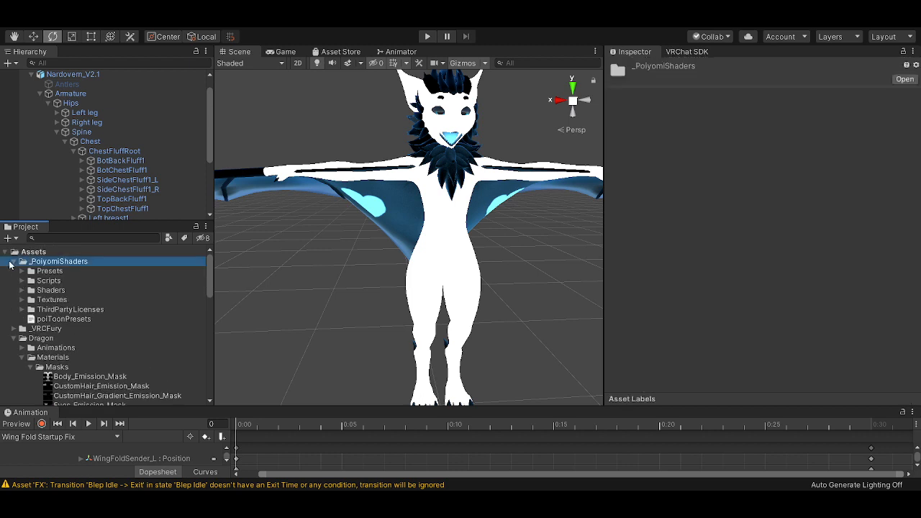
{"action": "left_click", "coordinate": [13, 264]}
{"action": "scroll", "coordinate": [78, 312], "scroll_direction": "down", "scroll_amount": 5}
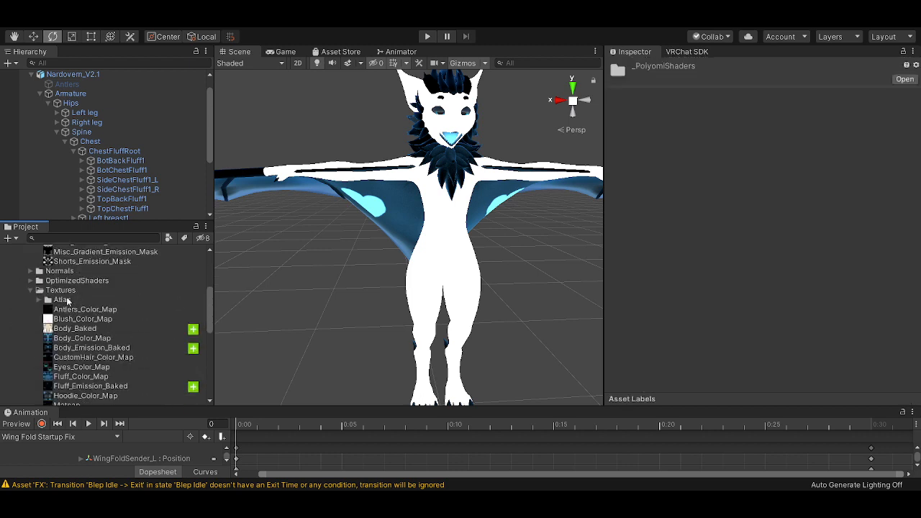
{"action": "scroll", "coordinate": [72, 302], "scroll_direction": "down", "scroll_amount": 3}
{"action": "left_click", "coordinate": [75, 336]}
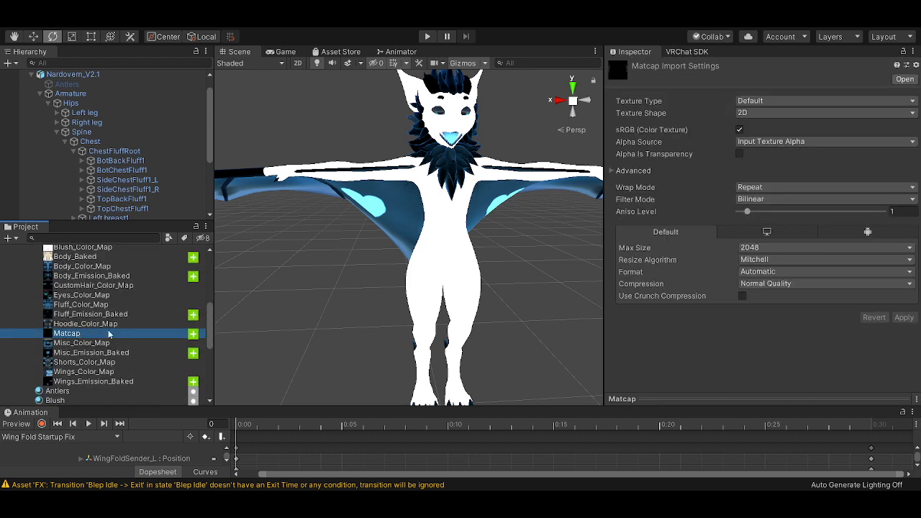
Select the Body, Wings, Misc and Fluff materials together in the project files
{"action": "scroll", "coordinate": [108, 330], "scroll_direction": "down", "scroll_amount": 3}
{"action": "left_click", "coordinate": [56, 303]}
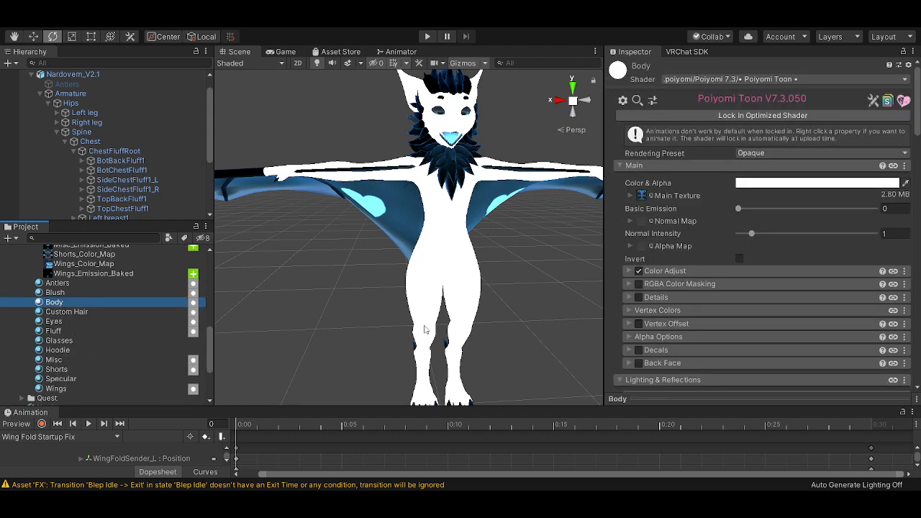
{"action": "scroll", "coordinate": [675, 324], "scroll_direction": "down", "scroll_amount": 10}
{"action": "scroll", "coordinate": [676, 321], "scroll_direction": "up", "scroll_amount": 3}
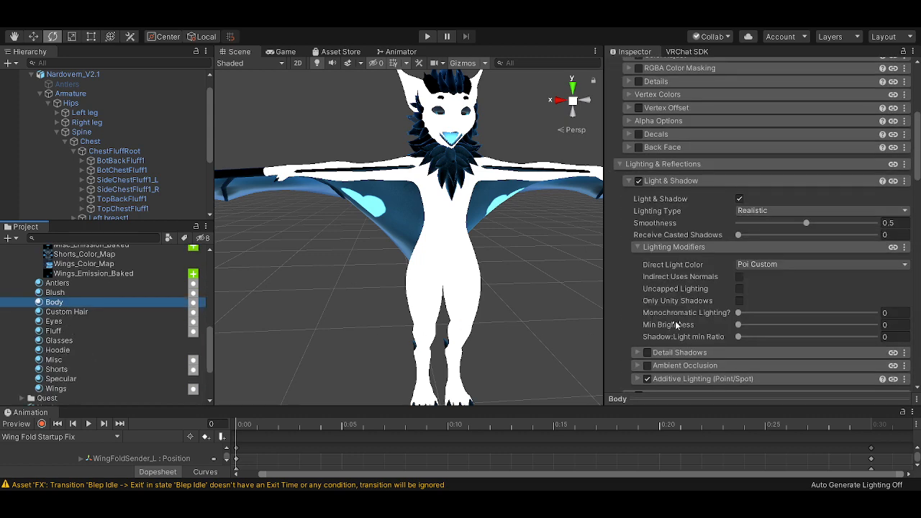
{"action": "scroll", "coordinate": [676, 321], "scroll_direction": "down", "scroll_amount": 3}
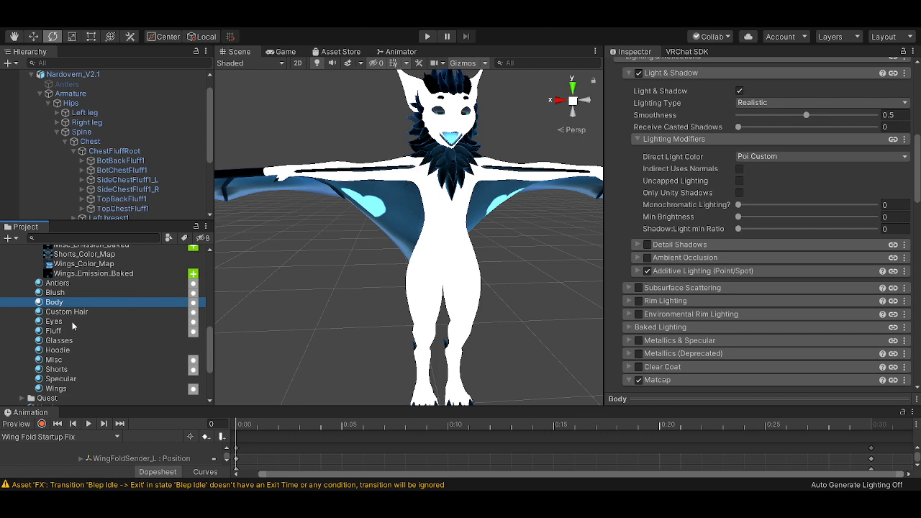
{"action": "left_click", "coordinate": [65, 388], "text": "ctrl"}
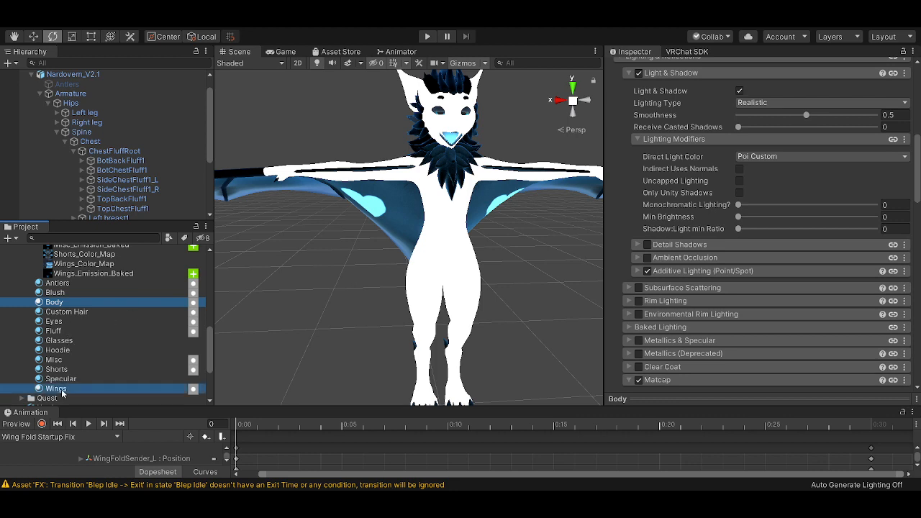
{"action": "left_click", "coordinate": [57, 360], "text": "ctrl"}
{"action": "left_click", "coordinate": [61, 331], "text": "ctrl"}
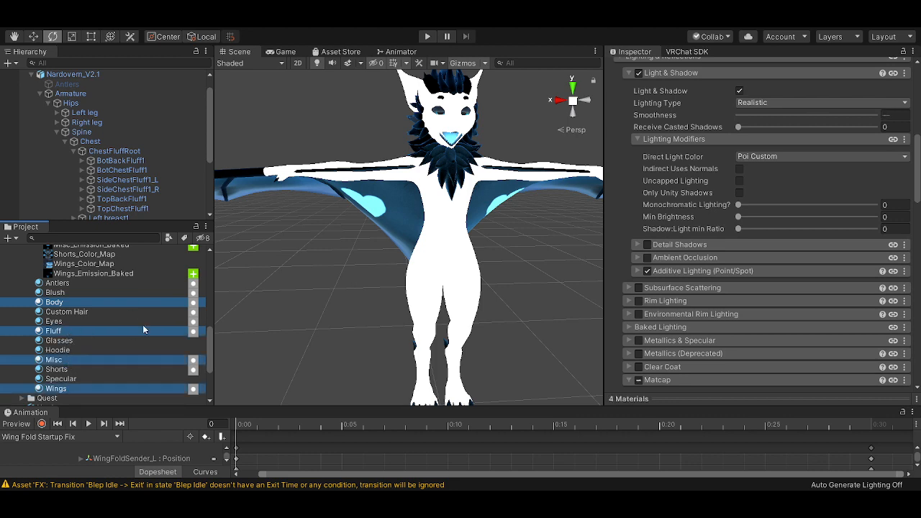
Collapse the Light & Shadow settings and enable Matcap for all four selected materials
{"action": "scroll", "coordinate": [758, 287], "scroll_direction": "up", "scroll_amount": 3}
{"action": "scroll", "coordinate": [758, 288], "scroll_direction": "up", "scroll_amount": 3}
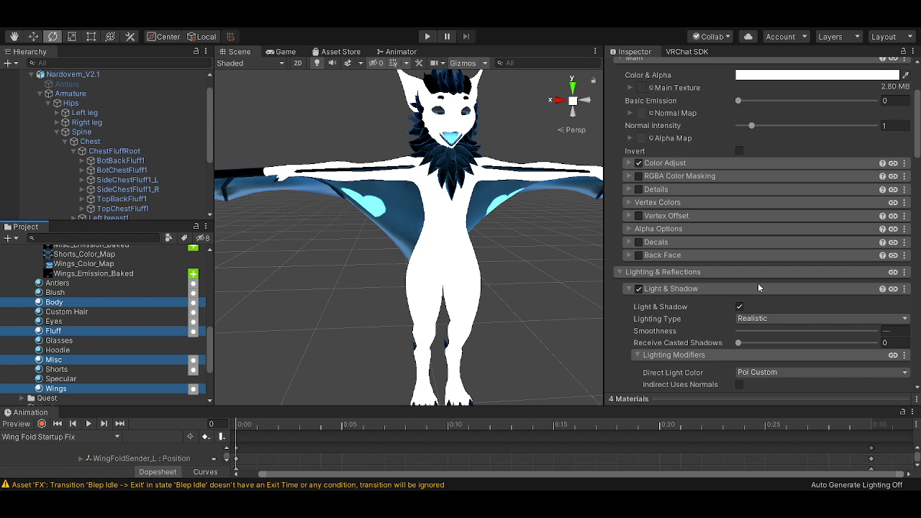
{"action": "left_click", "coordinate": [620, 274]}
{"action": "left_click", "coordinate": [620, 275]}
{"action": "left_click", "coordinate": [627, 288]}
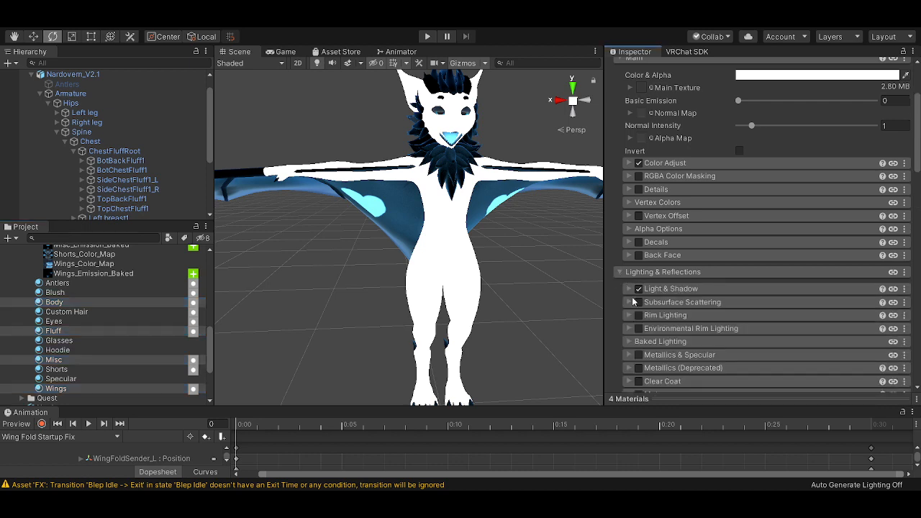
{"action": "scroll", "coordinate": [633, 301], "scroll_direction": "down", "scroll_amount": 3}
{"action": "left_click", "coordinate": [638, 286]}
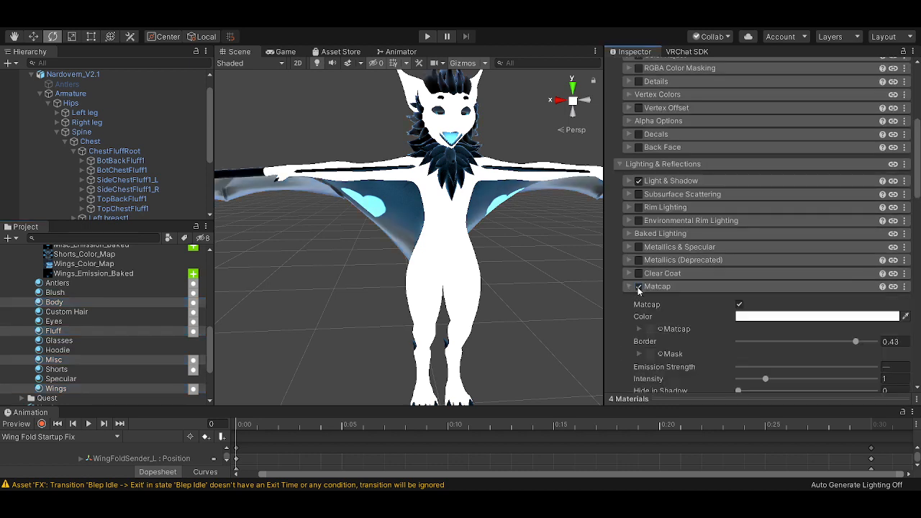
Assign the Matcap texture to the selected materials' Matcap slot and inspect the avatar's torso up close
{"action": "scroll", "coordinate": [133, 302], "scroll_direction": "up", "scroll_amount": 2}
{"action": "mouse_move", "coordinate": [68, 262]}
{"action": "left_mouse_down"}
{"action": "mouse_move", "coordinate": [661, 326]}
{"action": "mouse_move", "coordinate": [642, 327]}
{"action": "left_mouse_up"}
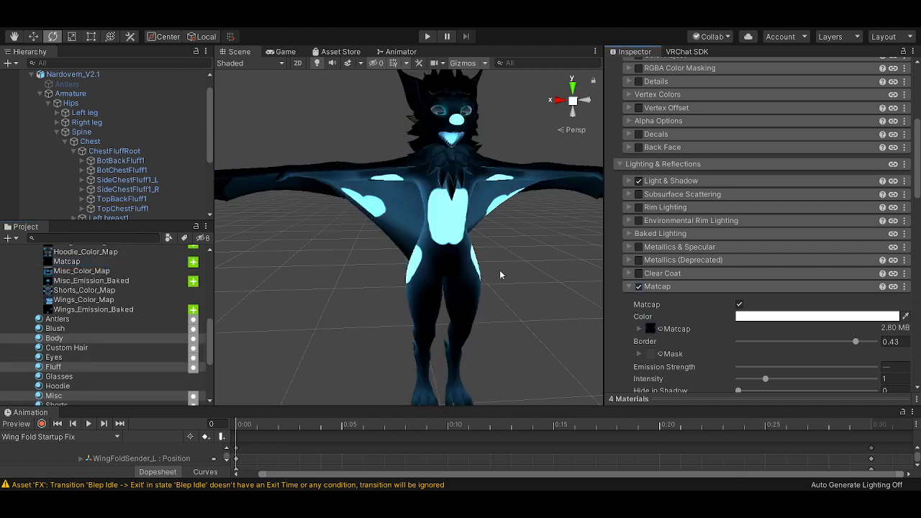
{"action": "middle_click_drag", "start_coordinate": [472, 248], "coordinate": [392, 275]}
{"action": "scroll", "coordinate": [392, 281], "scroll_direction": "up", "scroll_amount": 3}
{"action": "left_click_drag", "start_coordinate": [391, 290], "coordinate": [333, 253], "text": "alt"}
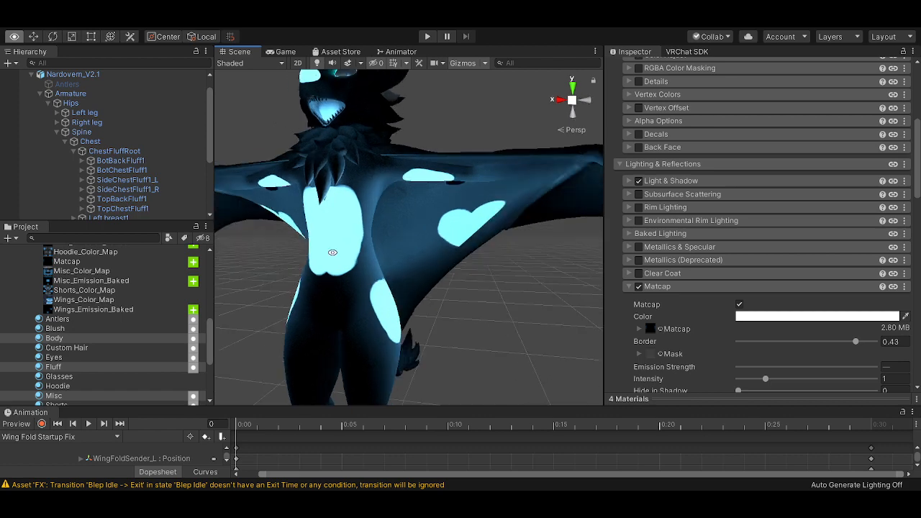
{"action": "scroll", "coordinate": [332, 253], "scroll_direction": "up", "scroll_amount": 6}
Set the matcap Border to 0.5 and inspect the reflections on the avatar from another angle
{"action": "left_click", "coordinate": [897, 333]}
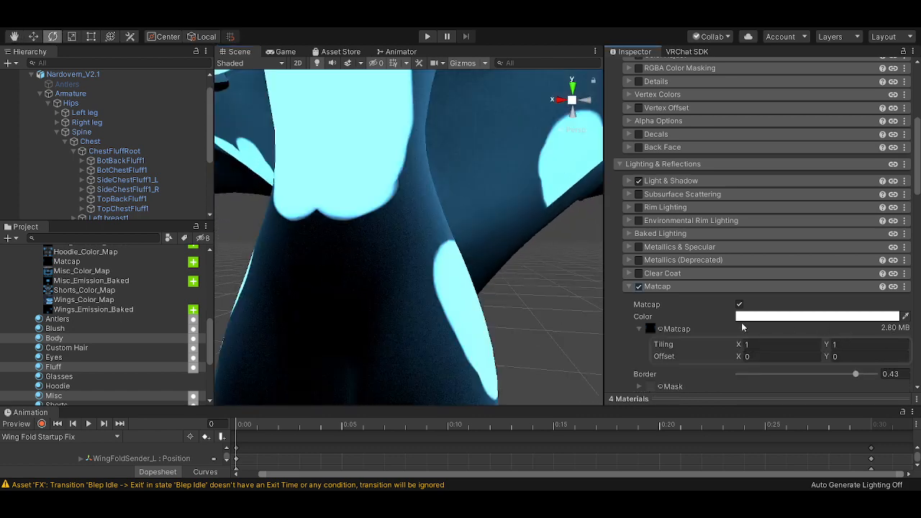
{"action": "left_click", "coordinate": [637, 329]}
{"action": "left_click", "coordinate": [890, 342]}
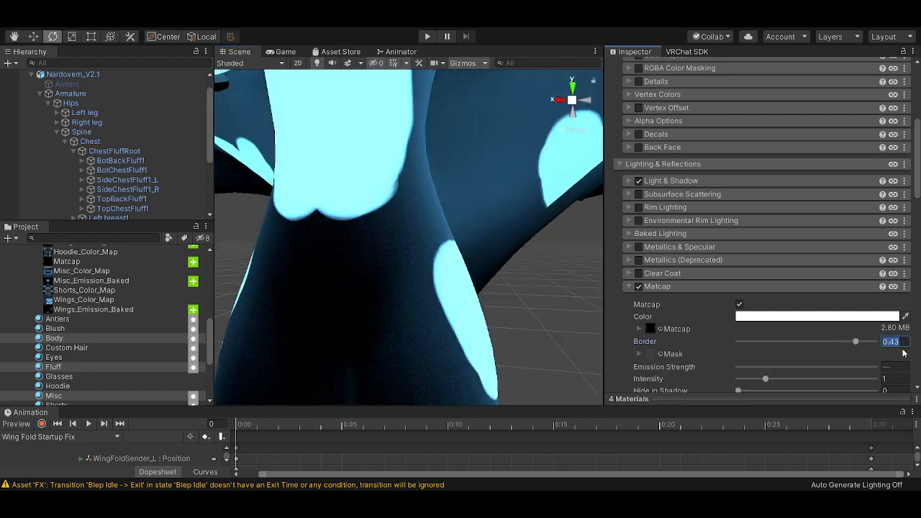
{"action": "type", "text": "0.5"}
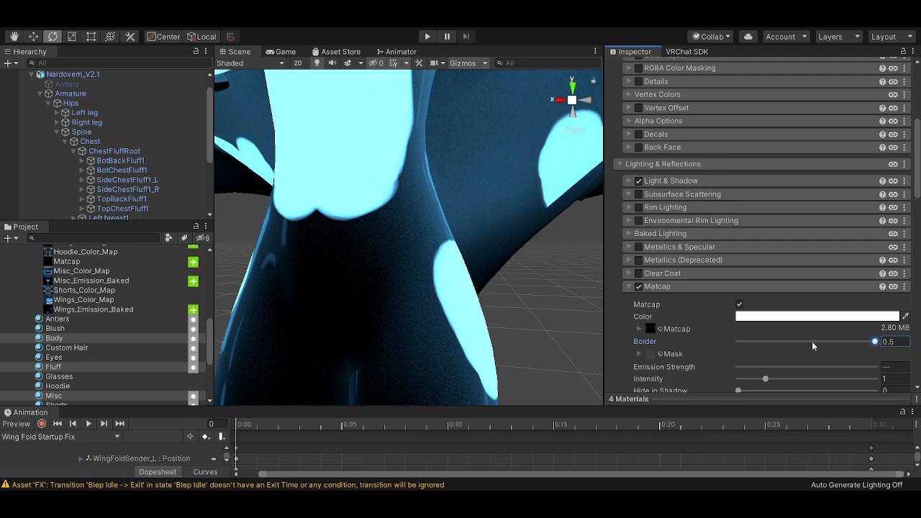
{"action": "scroll", "coordinate": [432, 255], "scroll_direction": "down", "scroll_amount": 6}
{"action": "left_click_drag", "start_coordinate": [388, 246], "coordinate": [291, 140], "text": "alt"}
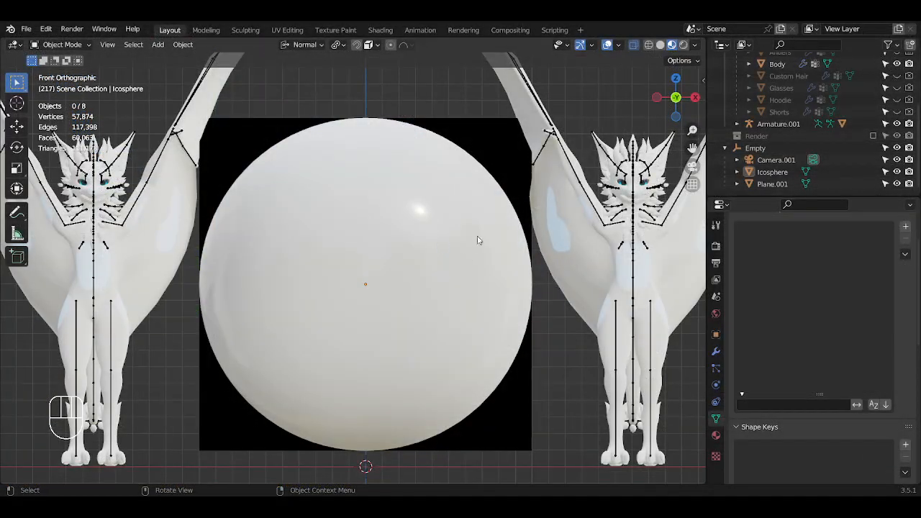
Switch to Blender and, from the right view, move the Empty about 0.91 m along Y, shifting the sphere behind the characters
{"action": "middle_click_drag", "start_coordinate": [369, 227], "coordinate": [369, 228]}
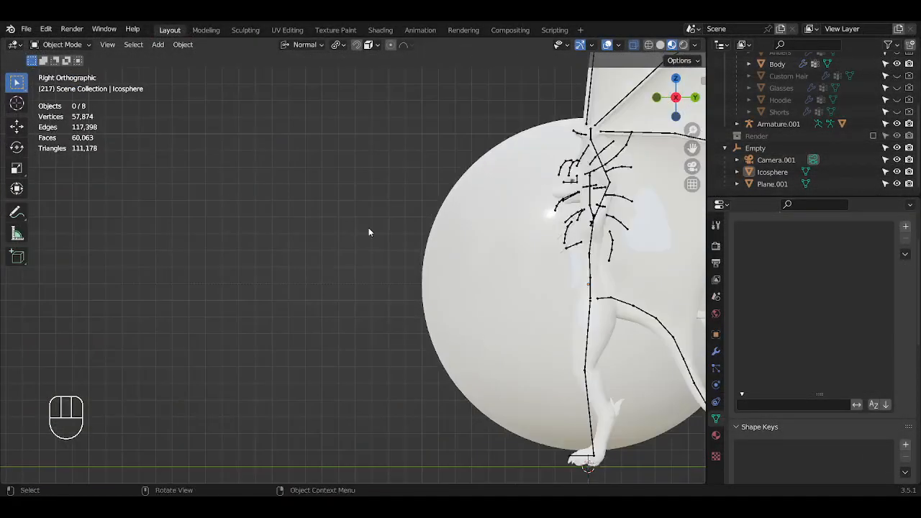
{"action": "scroll", "coordinate": [369, 227], "scroll_direction": "down", "scroll_amount": 2}
{"action": "left_click", "coordinate": [782, 146]}
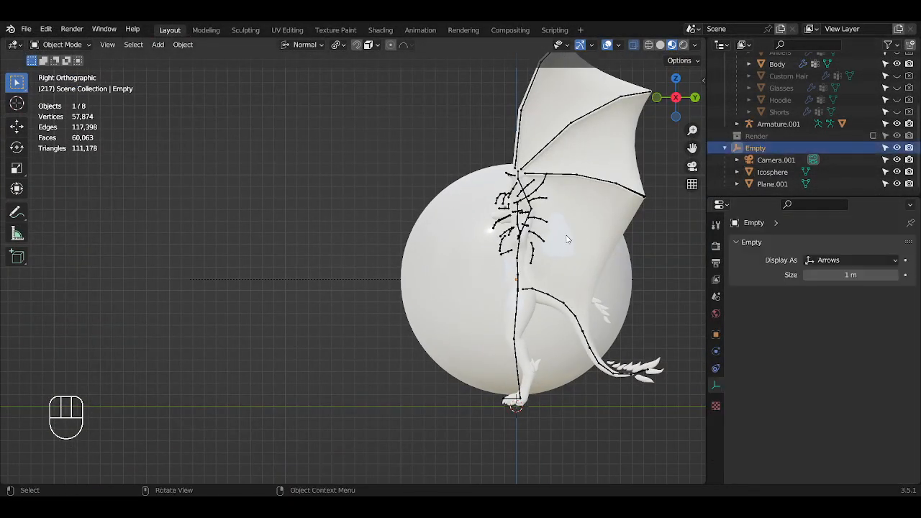
{"action": "key", "text": "g"}
{"action": "key", "text": "z"}
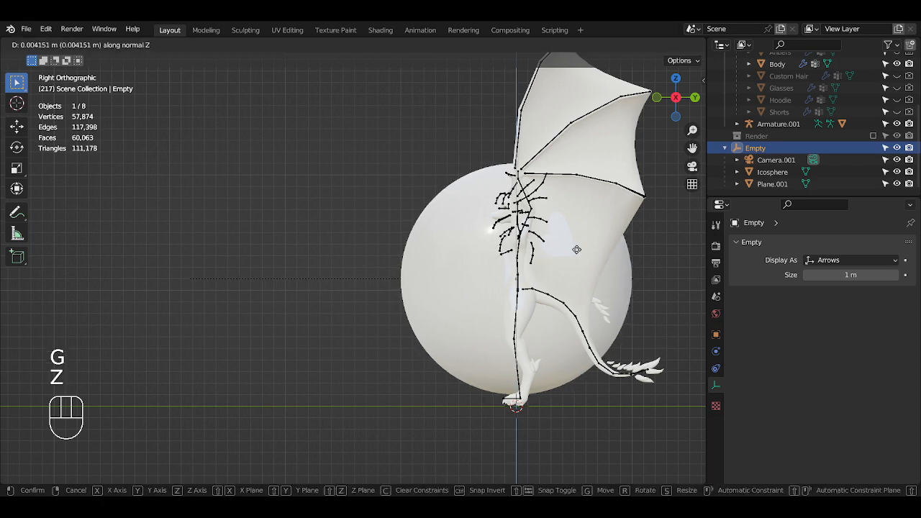
{"action": "key", "text": "y"}
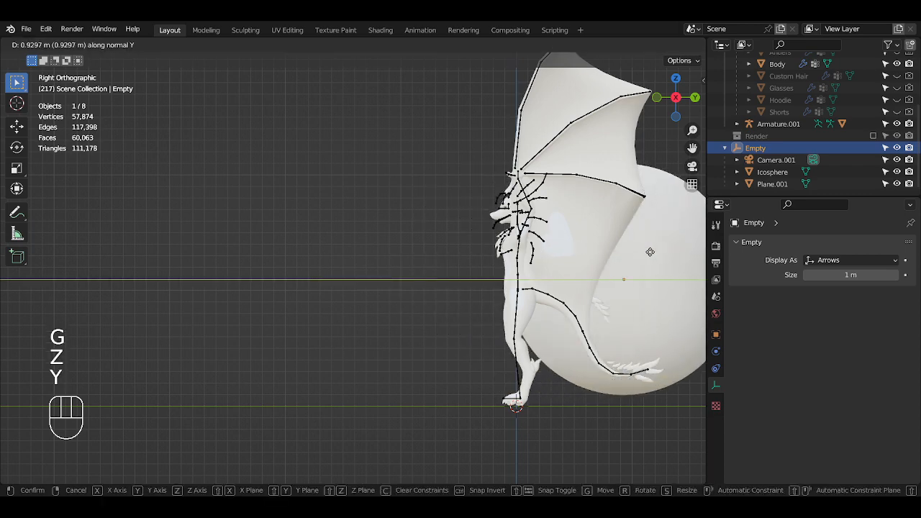
{"action": "left_click", "coordinate": [649, 255]}
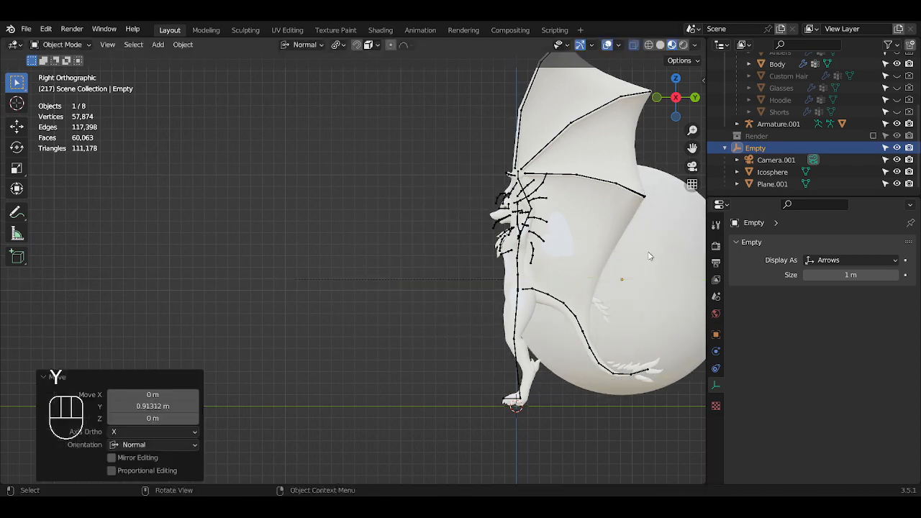
Preview the moved sphere's reflections from the front in Rendered viewport shading
{"action": "left_click", "coordinate": [683, 45]}
{"action": "mouse_move", "coordinate": [558, 257]}
{"action": "middle_mouse_down"}
{"action": "mouse_move", "coordinate": [539, 252]}
{"action": "mouse_move", "coordinate": [548, 260]}
{"action": "middle_mouse_up"}
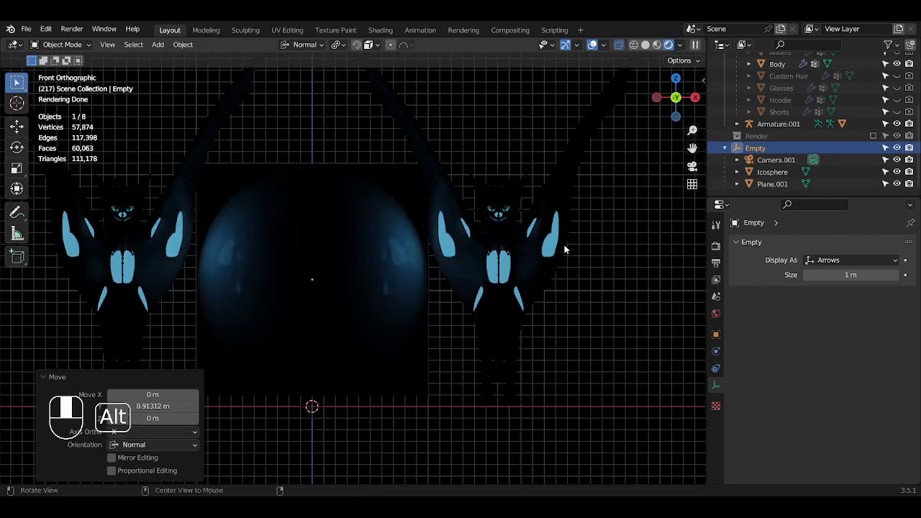
{"action": "scroll", "coordinate": [440, 229], "scroll_direction": "up", "scroll_amount": 2}
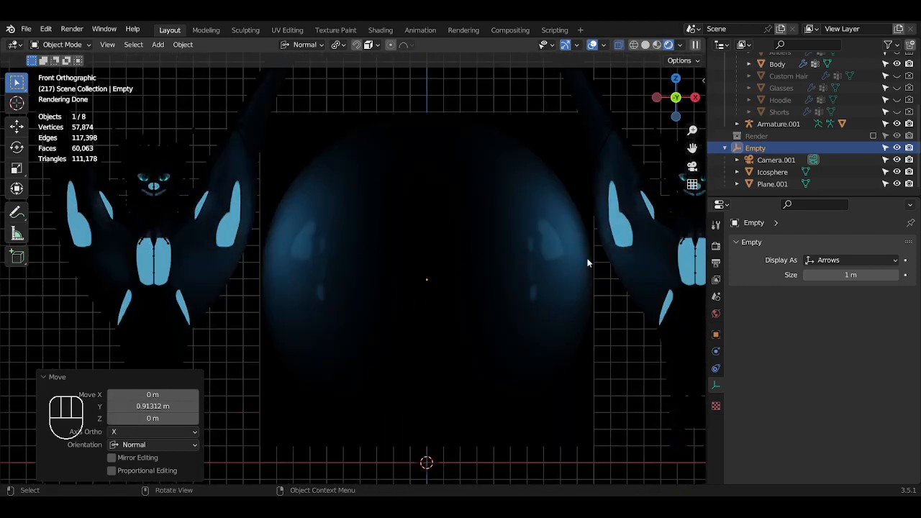
Set the icosphere material's Specular to 1.000 and its Roughness to 0.169
{"action": "left_click", "coordinate": [502, 253]}
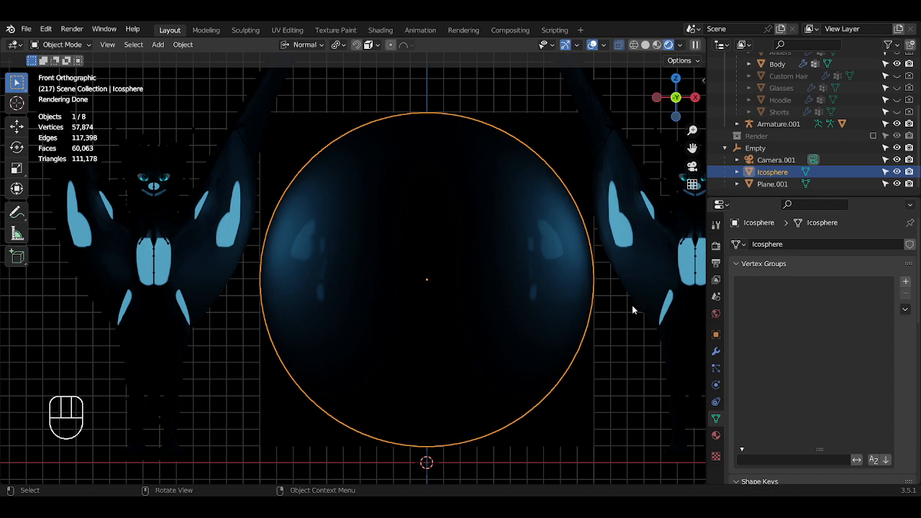
{"action": "left_click", "coordinate": [716, 439]}
{"action": "scroll", "coordinate": [777, 366], "scroll_direction": "down", "scroll_amount": 3}
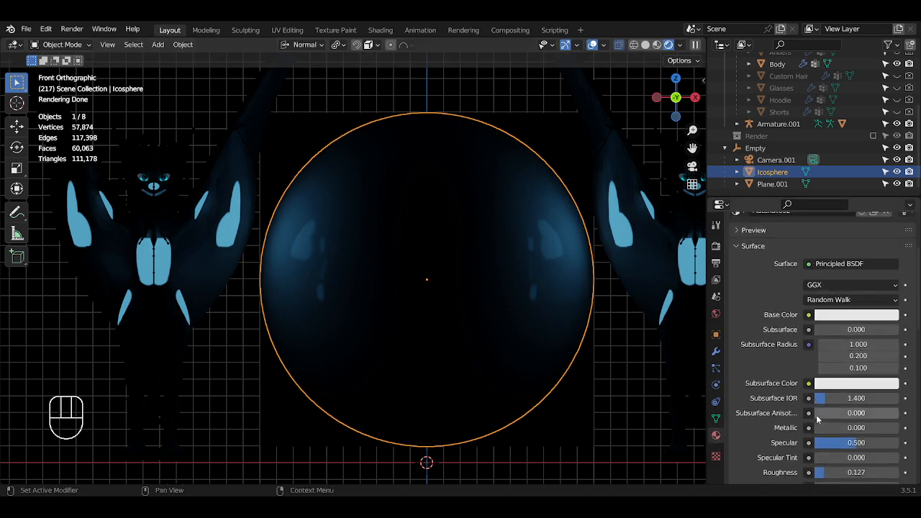
{"action": "left_click_drag", "start_coordinate": [846, 444], "coordinate": [899, 444]}
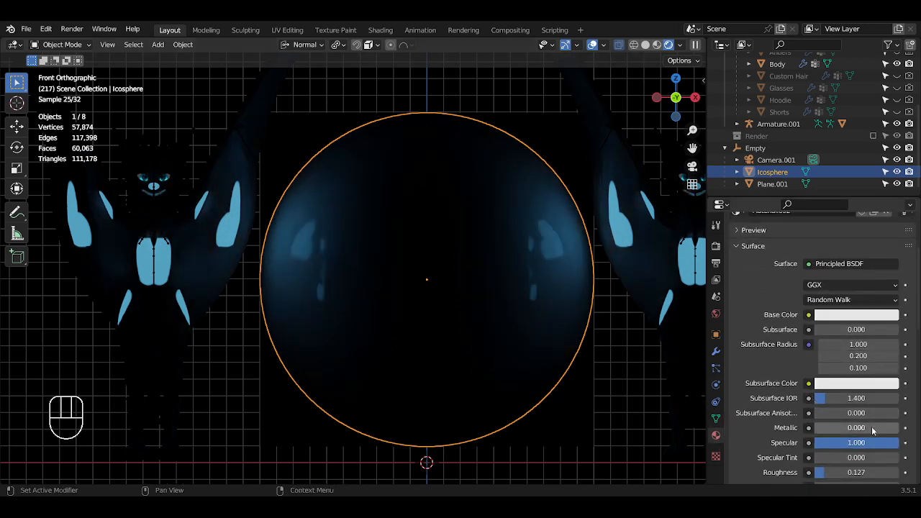
{"action": "scroll", "coordinate": [770, 411], "scroll_direction": "down", "scroll_amount": 1}
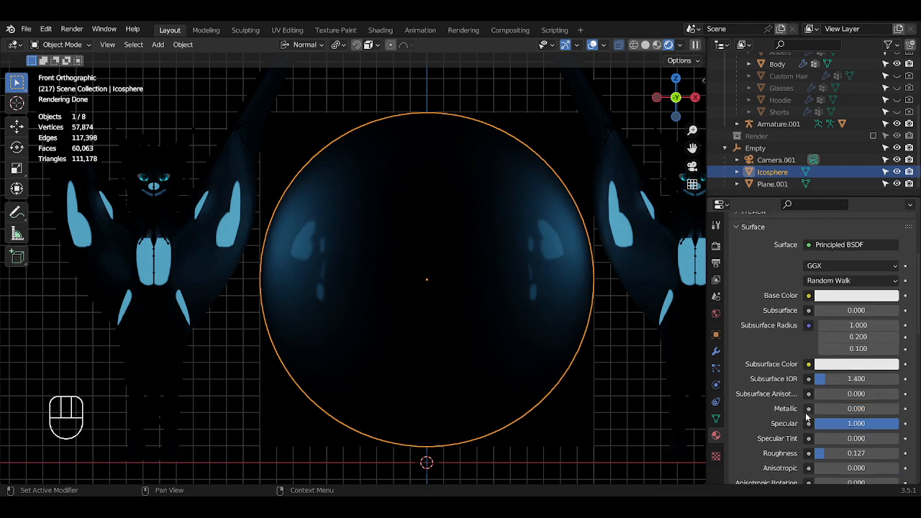
{"action": "scroll", "coordinate": [812, 421], "scroll_direction": "down", "scroll_amount": 1}
{"action": "mouse_move", "coordinate": [825, 437]}
{"action": "left_mouse_down"}
{"action": "mouse_move", "coordinate": [857, 435]}
{"action": "mouse_move", "coordinate": [814, 435]}
{"action": "mouse_move", "coordinate": [828, 435]}
{"action": "left_mouse_up"}
{"action": "scroll", "coordinate": [763, 400], "scroll_direction": "down", "scroll_amount": 5}
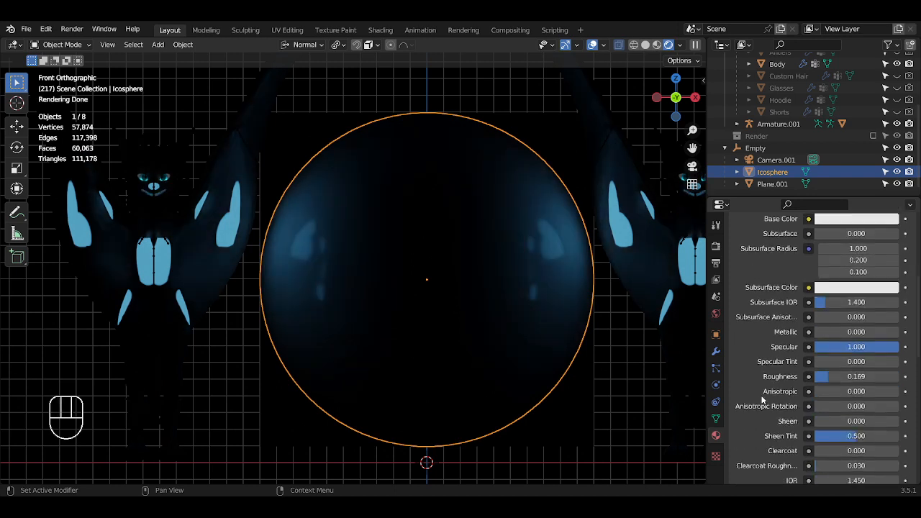
{"action": "scroll", "coordinate": [763, 399], "scroll_direction": "down", "scroll_amount": 5}
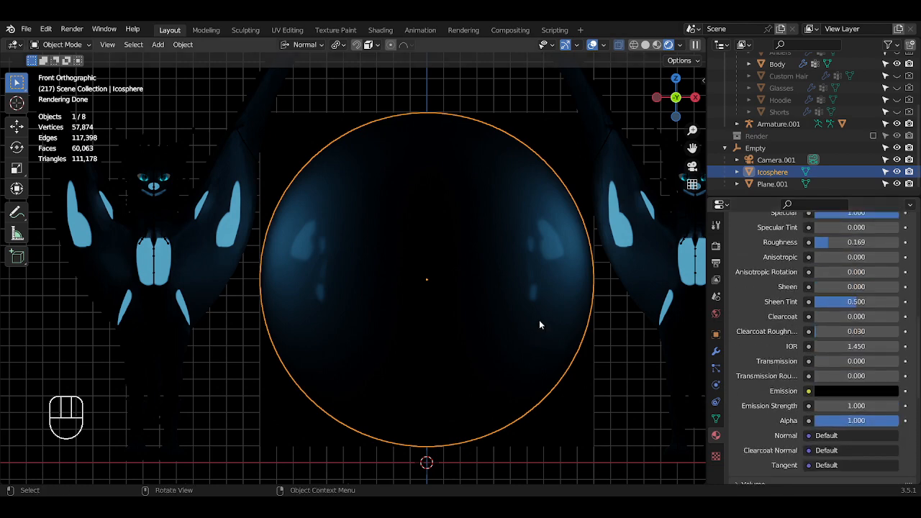
Return the viewport to Material Preview shading and render the scene with the updated sphere
{"action": "left_click", "coordinate": [655, 45]}
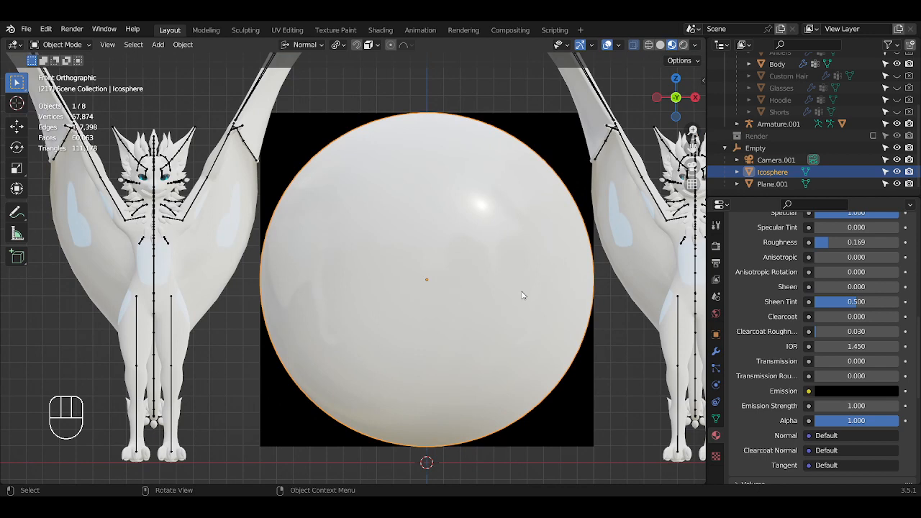
{"action": "key", "text": "F12"}
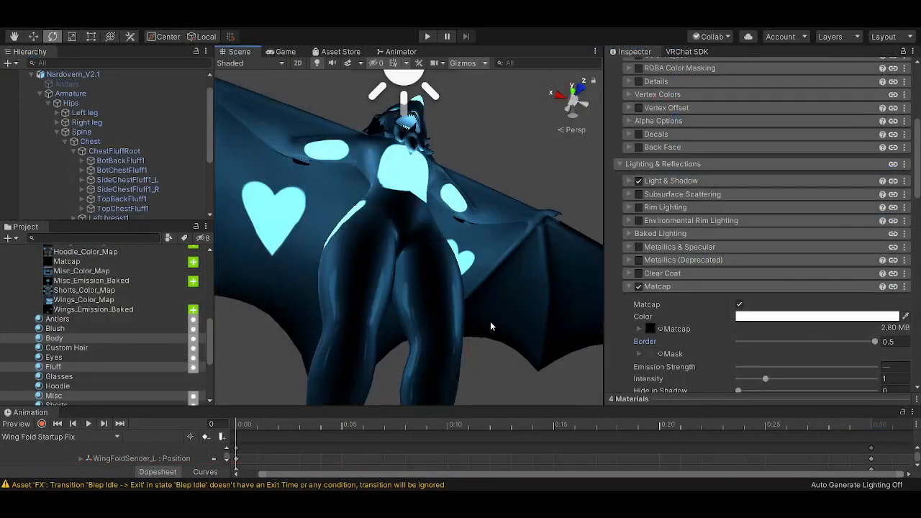
Switch to Unity and examine the updated matcap on the avatar from several angles
{"action": "left_click_drag", "start_coordinate": [426, 276], "coordinate": [417, 244], "text": "alt"}
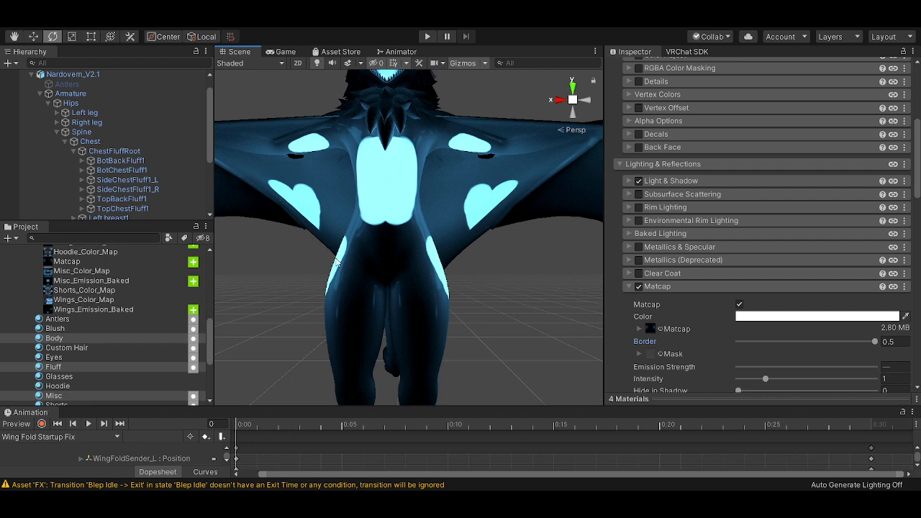
{"action": "left_click_drag", "start_coordinate": [351, 288], "coordinate": [403, 257], "text": "alt"}
{"action": "scroll", "coordinate": [490, 322], "scroll_direction": "down", "scroll_amount": 5}
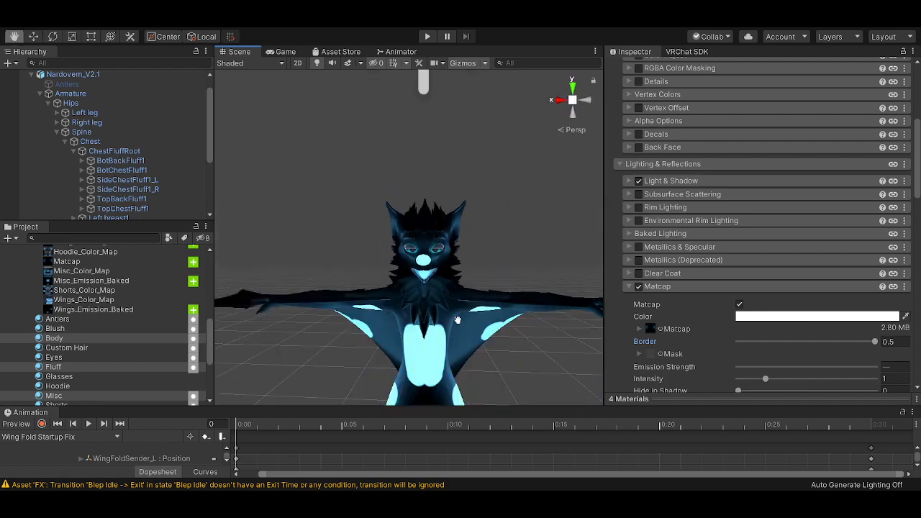
Set the matcap Emission Strength of the selected materials to about 4.03 and check the avatar from the front and side
{"action": "scroll", "coordinate": [698, 355], "scroll_direction": "down", "scroll_amount": 3}
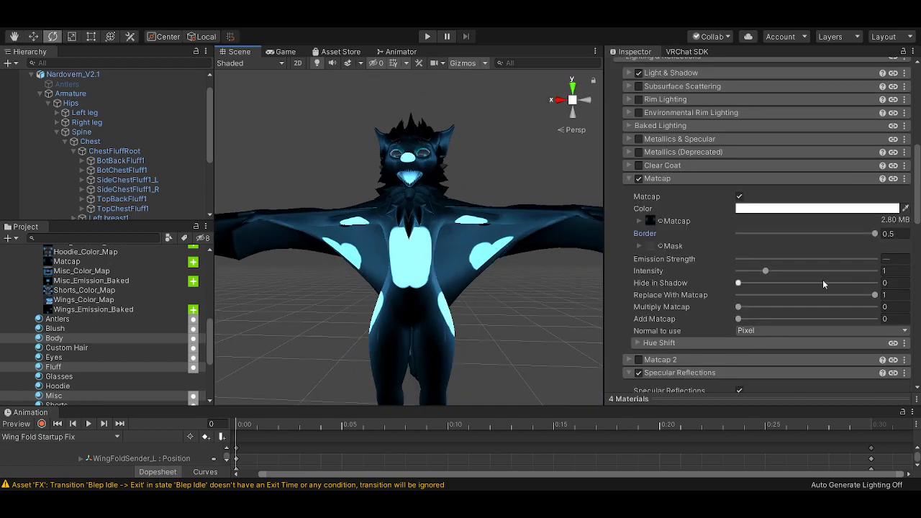
{"action": "left_click_drag", "start_coordinate": [810, 259], "coordinate": [847, 259]}
{"action": "left_click_drag", "start_coordinate": [590, 353], "coordinate": [547, 351], "text": "alt"}
{"action": "left_click_drag", "start_coordinate": [847, 259], "coordinate": [766, 261]}
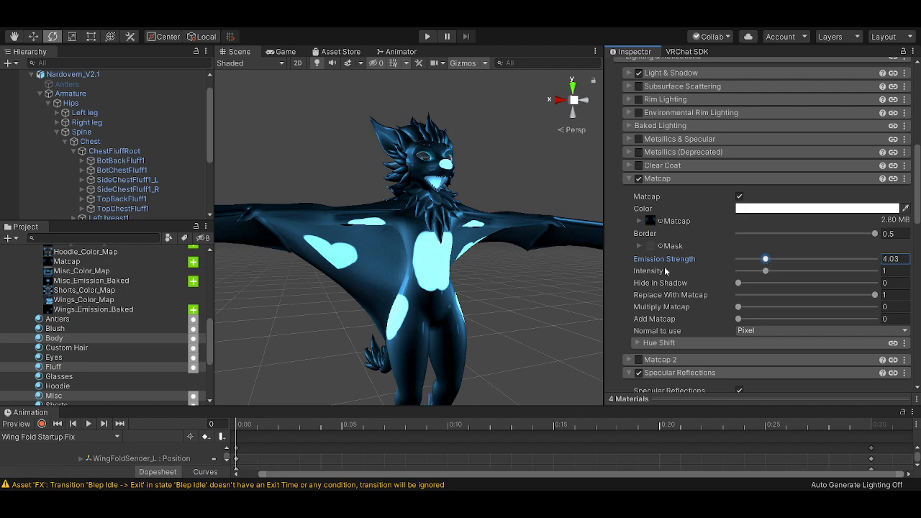
{"action": "left_click_drag", "start_coordinate": [501, 293], "coordinate": [376, 296], "text": "alt"}
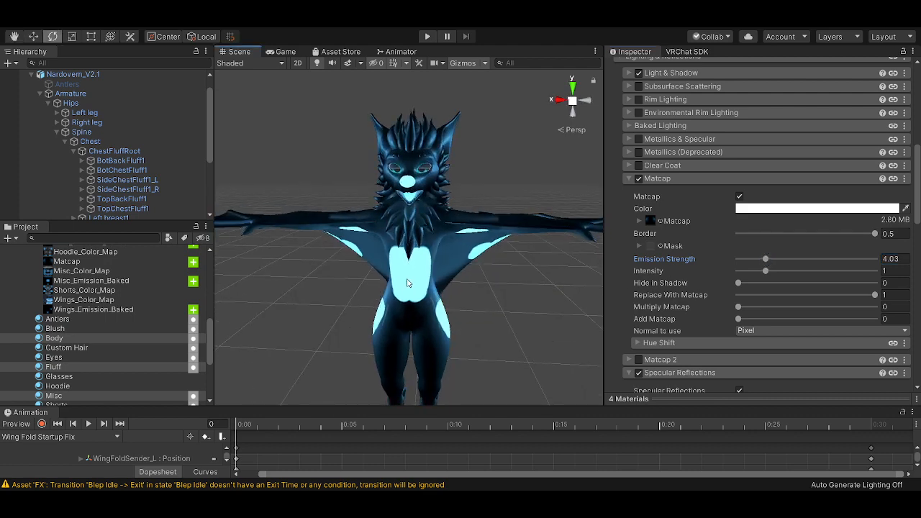
{"action": "middle_click_drag", "start_coordinate": [431, 248], "coordinate": [426, 276]}
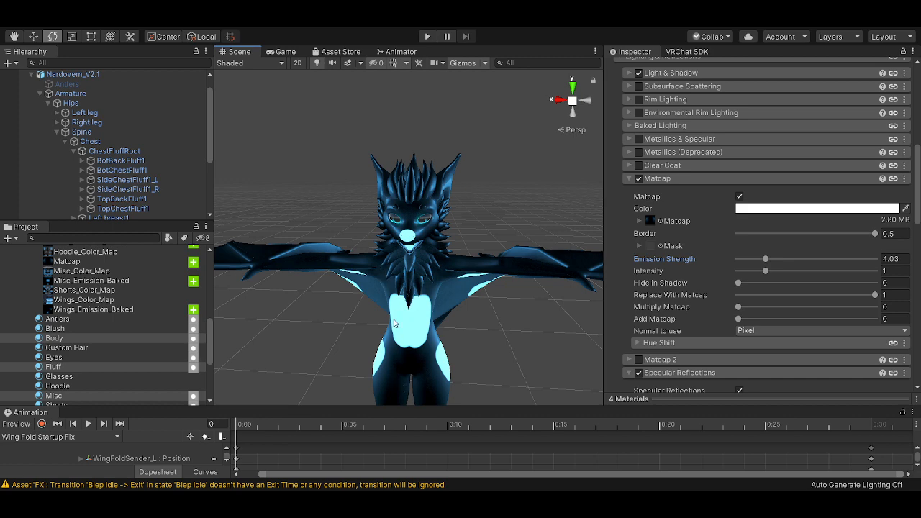
Inspect the matcap shading on the avatar's head and chest up close
{"action": "scroll", "coordinate": [391, 274], "scroll_direction": "up", "scroll_amount": 5}
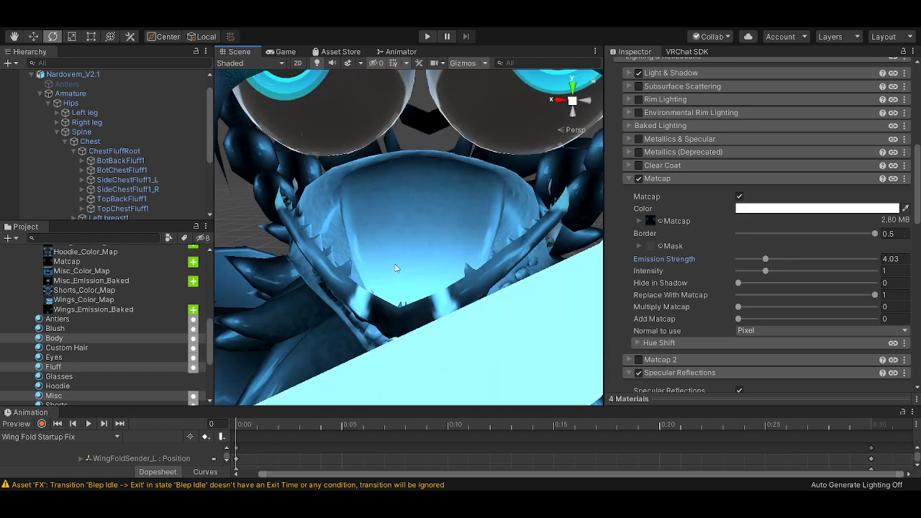
{"action": "scroll", "coordinate": [396, 268], "scroll_direction": "down", "scroll_amount": 3}
{"action": "left_click_drag", "start_coordinate": [415, 246], "coordinate": [439, 209], "text": "alt"}
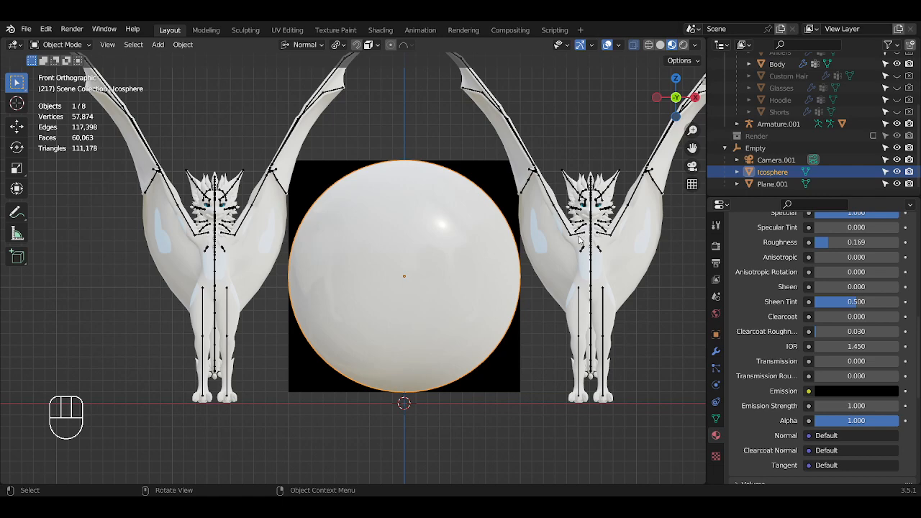
Switch to Blender's Shading workspace and open the Shading node group of the Wings material on Body.001
{"action": "left_click", "coordinate": [539, 238]}
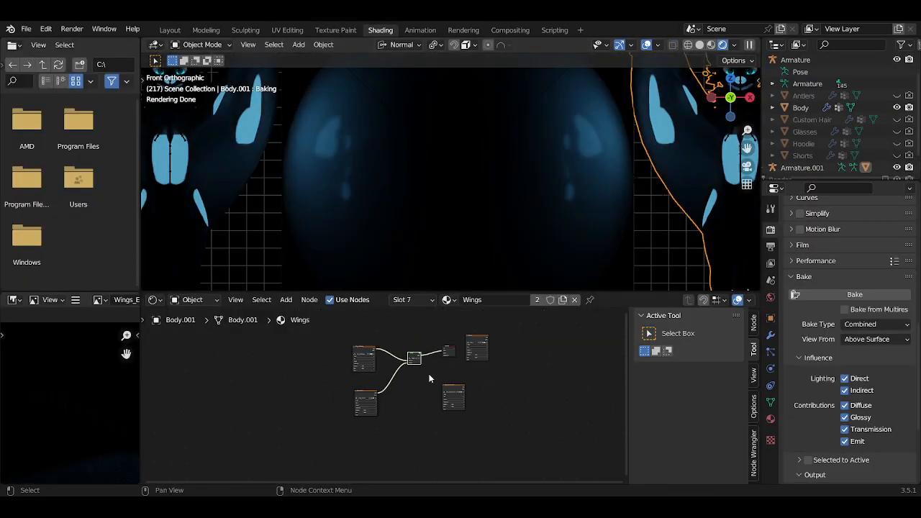
{"action": "scroll", "coordinate": [341, 415], "scroll_direction": "up", "scroll_amount": 5}
{"action": "middle_click_drag", "start_coordinate": [349, 397], "coordinate": [385, 454]}
{"action": "scroll", "coordinate": [356, 421], "scroll_direction": "up", "scroll_amount": 9}
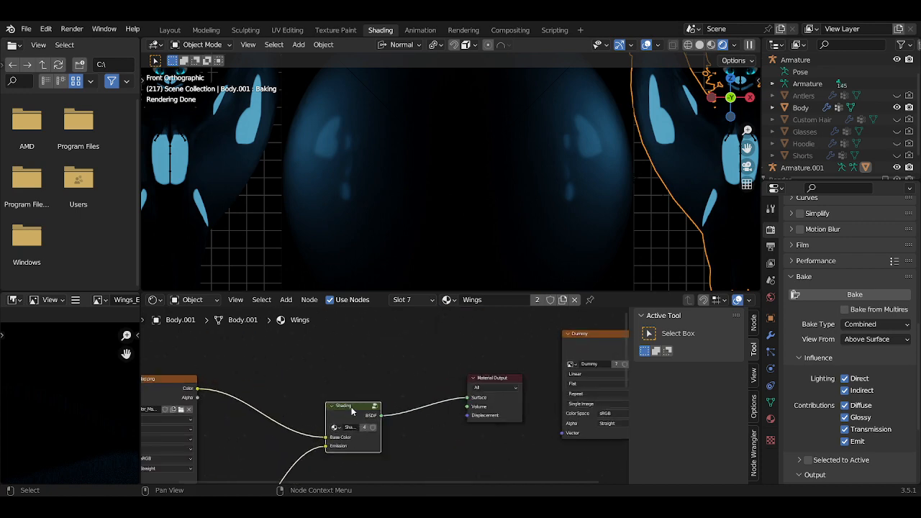
{"action": "key", "text": "Tab"}
{"action": "scroll", "coordinate": [447, 169], "scroll_direction": "down", "scroll_amount": 6}
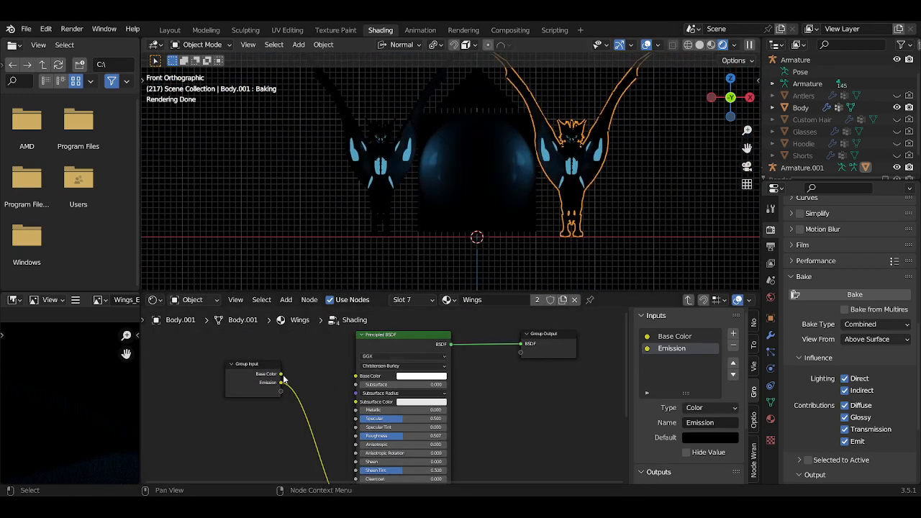
Try linking the group's Base Color input to the Principled BSDF's Base Color, check the viewport, and disconnect it
{"action": "left_click_drag", "start_coordinate": [281, 374], "coordinate": [356, 376]}
{"action": "scroll", "coordinate": [408, 202], "scroll_direction": "up", "scroll_amount": 3}
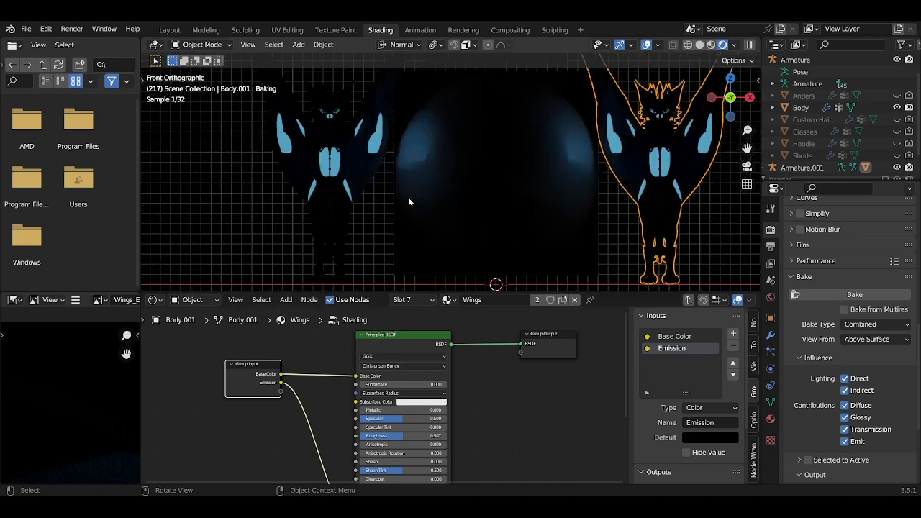
{"action": "scroll", "coordinate": [410, 200], "scroll_direction": "up", "scroll_amount": 2}
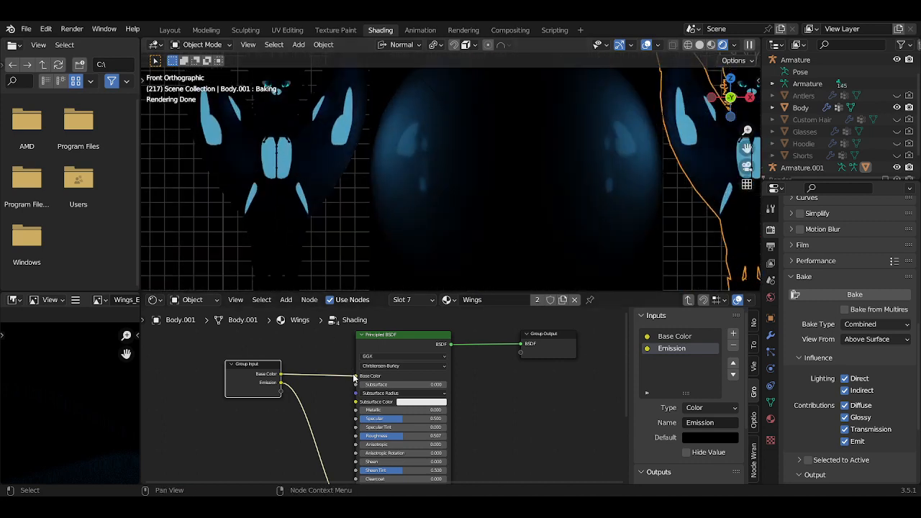
{"action": "left_click_drag", "start_coordinate": [355, 377], "coordinate": [330, 373]}
Move the Group Input node farther away from the Principled BSDF
{"action": "scroll", "coordinate": [330, 373], "scroll_direction": "down", "scroll_amount": 1}
{"action": "left_click_drag", "start_coordinate": [260, 371], "coordinate": [165, 376]}
{"action": "left_click", "coordinate": [282, 383]}
{"action": "key", "text": "shift+a"}
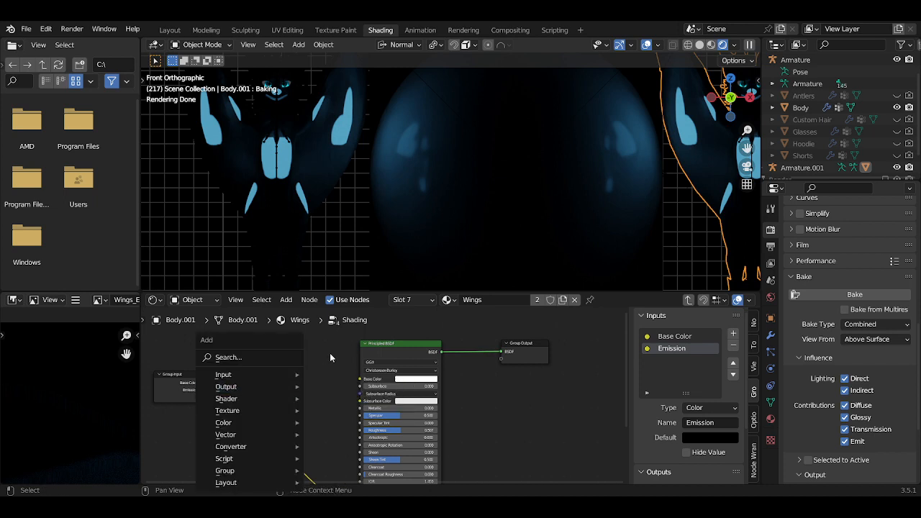
{"action": "key", "text": "Escape"}
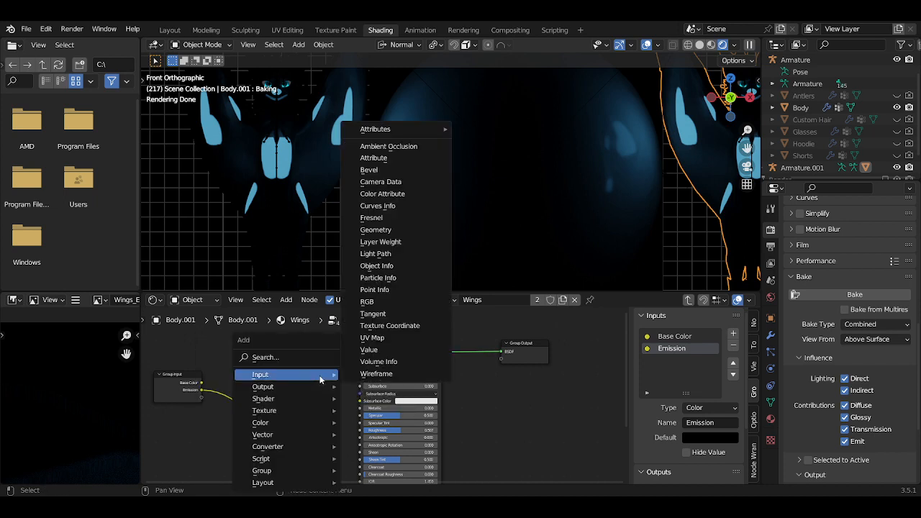
{"action": "mouse_move", "coordinate": [294, 408]}
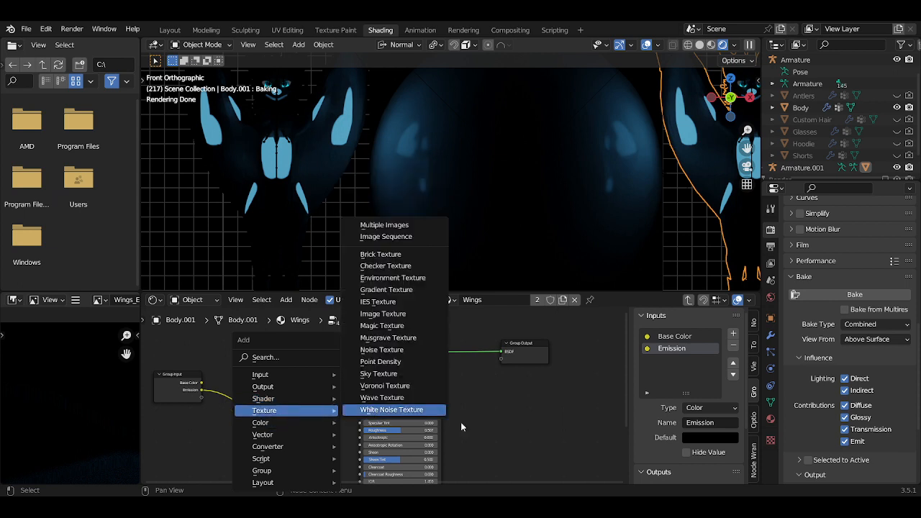
{"action": "middle_click_drag", "start_coordinate": [417, 404], "coordinate": [429, 387]}
Switch to the Body material slot and open its Shading node group for editing
{"action": "left_click", "coordinate": [401, 301]}
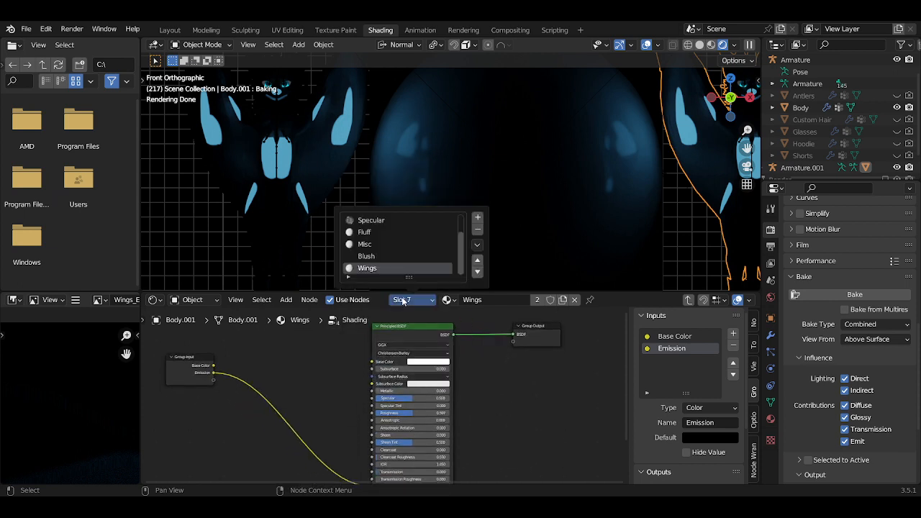
{"action": "scroll", "coordinate": [385, 234], "scroll_direction": "up", "scroll_amount": 2}
{"action": "left_click", "coordinate": [376, 221]}
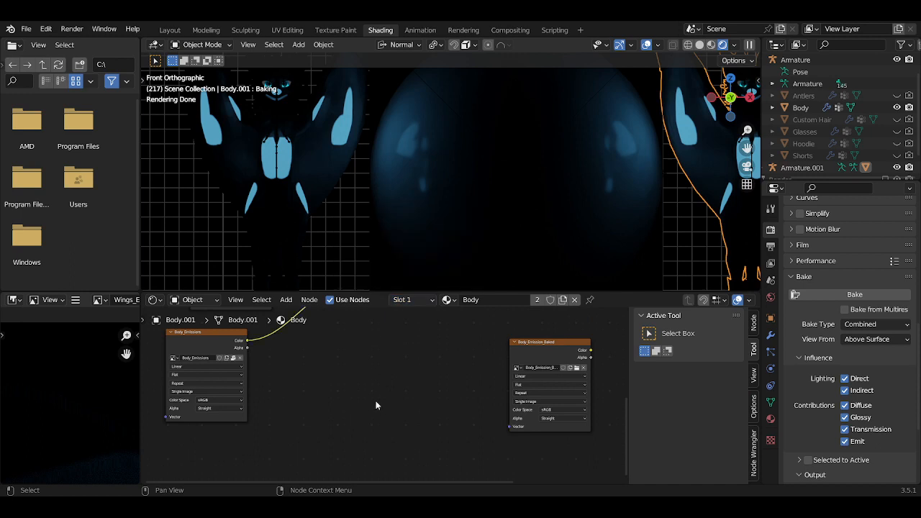
{"action": "middle_click_drag", "start_coordinate": [421, 419], "coordinate": [416, 392]}
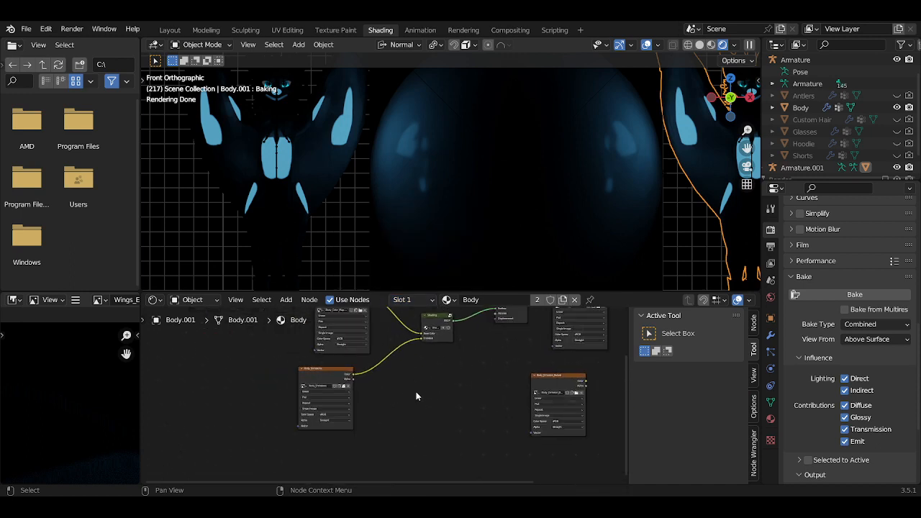
{"action": "scroll", "coordinate": [430, 387], "scroll_direction": "up", "scroll_amount": 2}
{"action": "key", "text": "Home"}
{"action": "left_click", "coordinate": [436, 351]}
{"action": "key", "text": "Tab"}
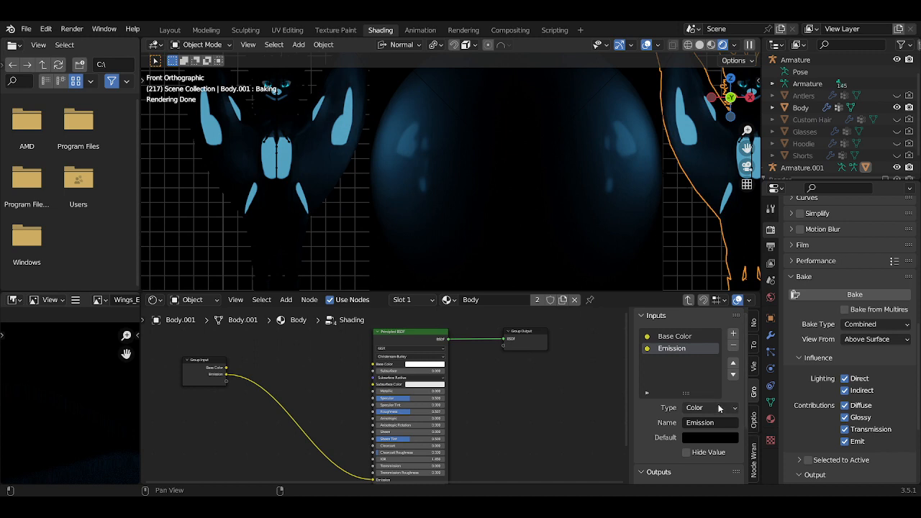
Add a Vector input named Normal Map to the Shading node group and exit the group
{"action": "left_click", "coordinate": [733, 334]}
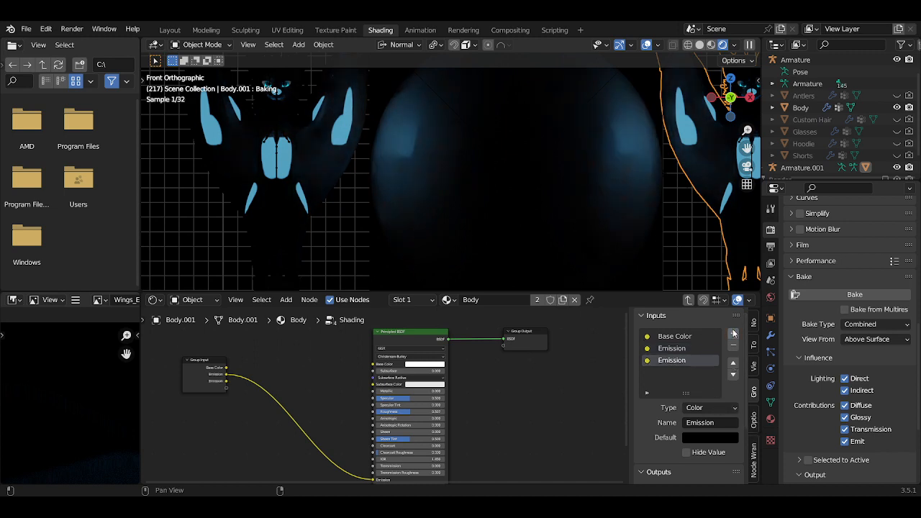
{"action": "left_click", "coordinate": [711, 412]}
{"action": "left_click", "coordinate": [712, 420]}
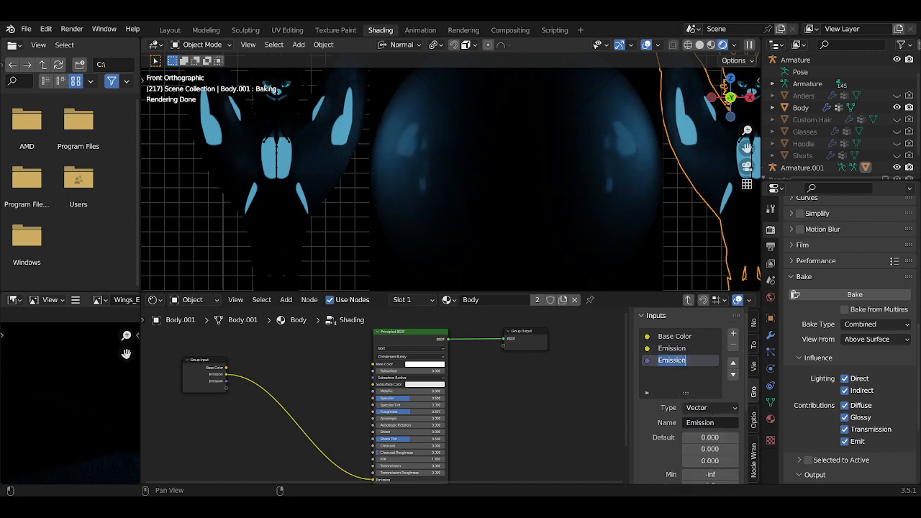
{"action": "left_click", "coordinate": [676, 360]}
{"action": "type", "text": "Normal Map"}
{"action": "key", "text": "Return"}
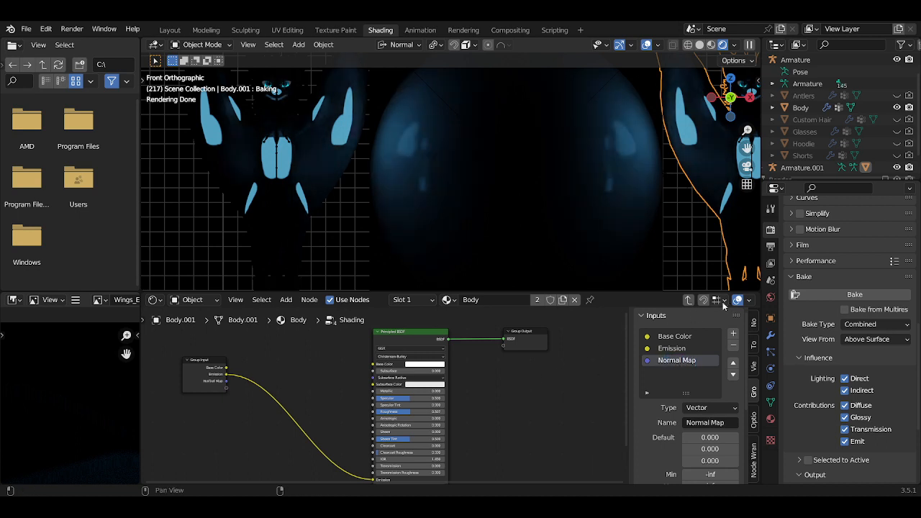
{"action": "left_click", "coordinate": [688, 300]}
Add an Image Texture node to the Body material with a new 4096 × 4096 px image named Body_Bump
{"action": "scroll", "coordinate": [387, 432], "scroll_direction": "up", "scroll_amount": 1}
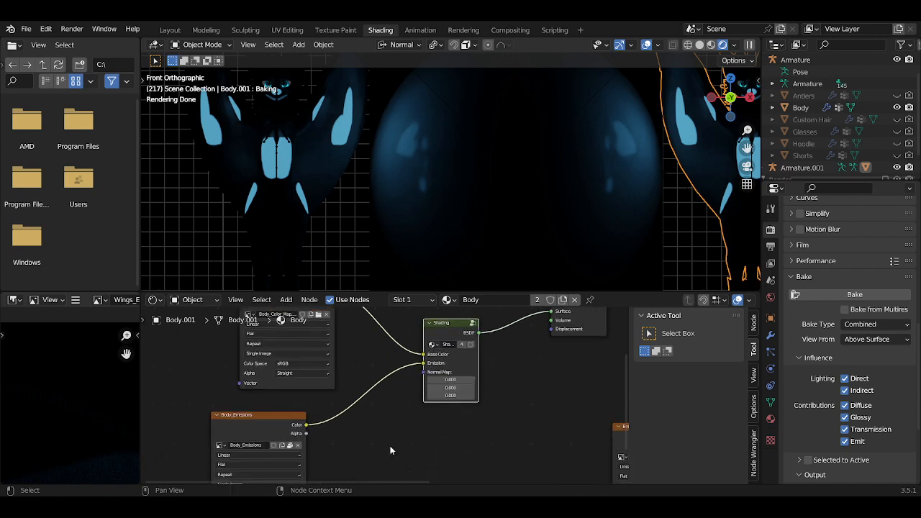
{"action": "key", "text": "shift+a"}
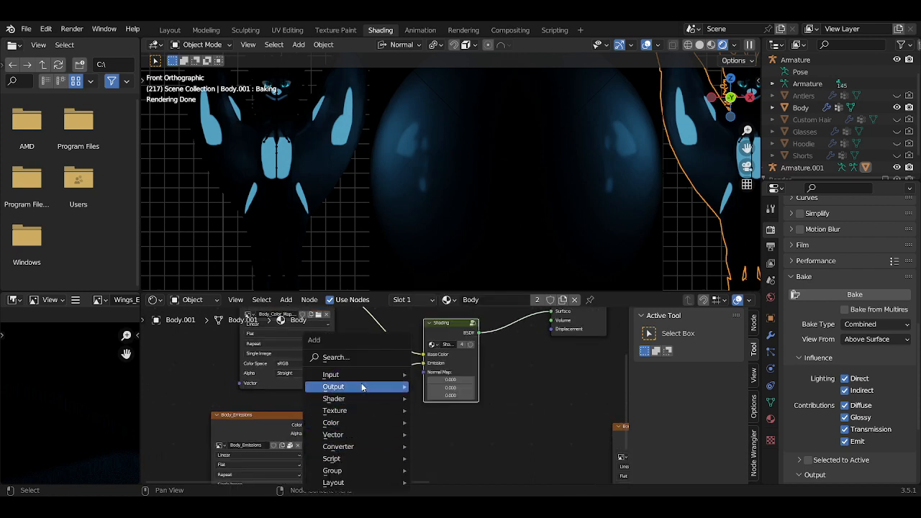
{"action": "mouse_move", "coordinate": [355, 423]}
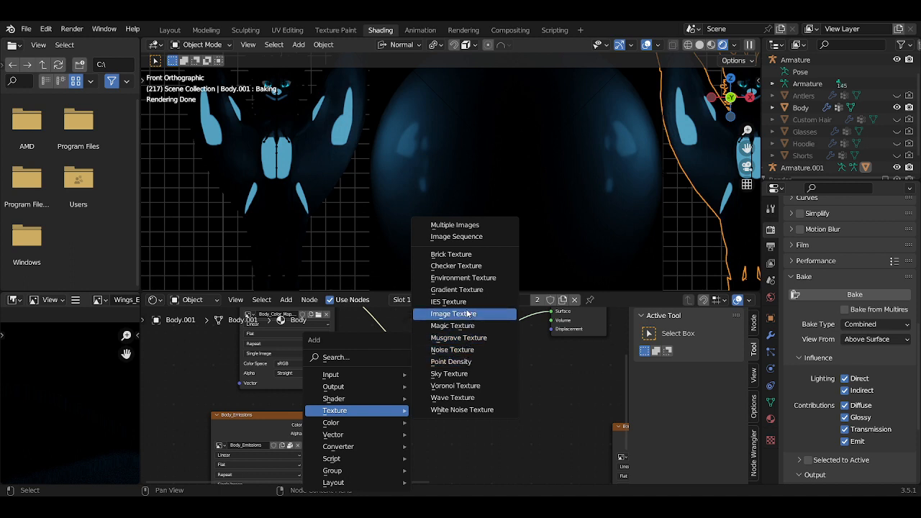
{"action": "left_click", "coordinate": [455, 313]}
{"action": "left_click", "coordinate": [358, 433]}
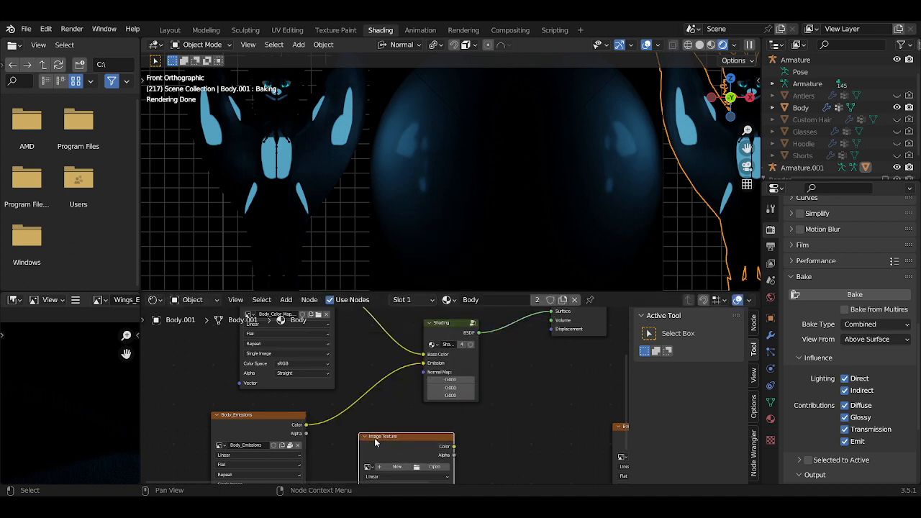
{"action": "left_click", "coordinate": [399, 468]}
{"action": "left_click", "coordinate": [420, 377]}
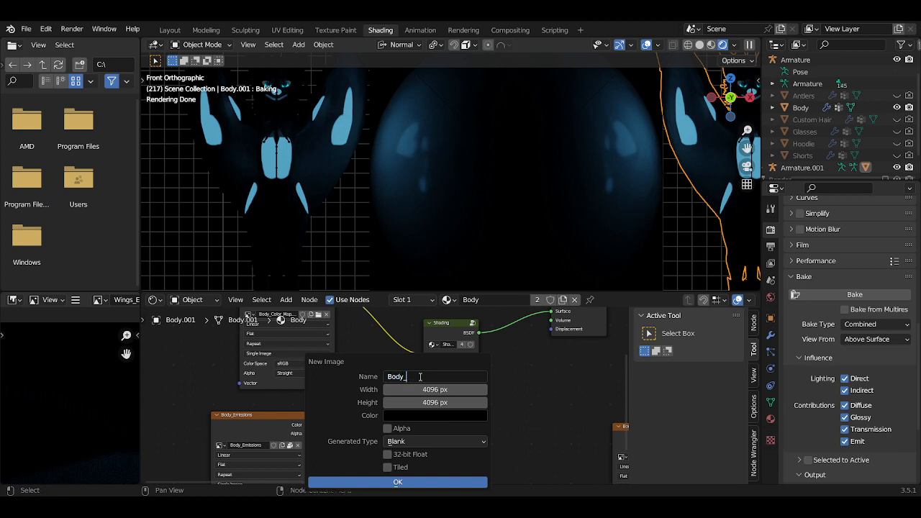
{"action": "type", "text": "Body_Bumpo"}
{"action": "left_click", "coordinate": [417, 483]}
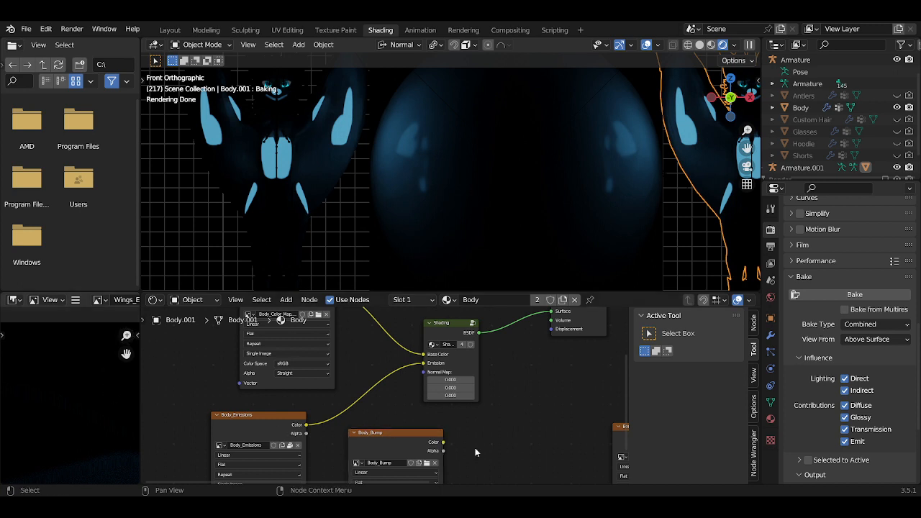
Add a Bump node, feed Body_Bump's Color into its Height, and link its Normal output to the Shading group's Normal Map
{"action": "key", "text": "shift+a"}
{"action": "mouse_move", "coordinate": [451, 438]}
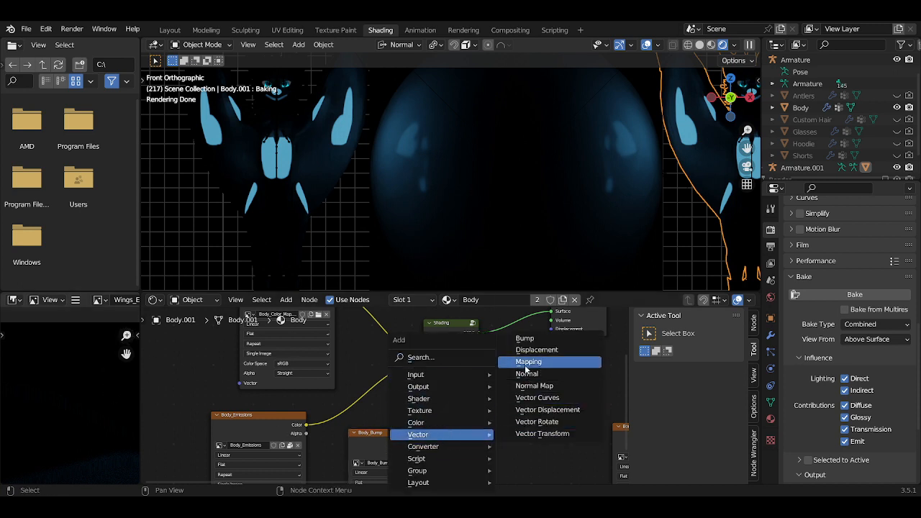
{"action": "left_click", "coordinate": [525, 339]}
{"action": "left_click", "coordinate": [456, 439]}
{"action": "left_click_drag", "start_coordinate": [450, 445], "coordinate": [465, 410]}
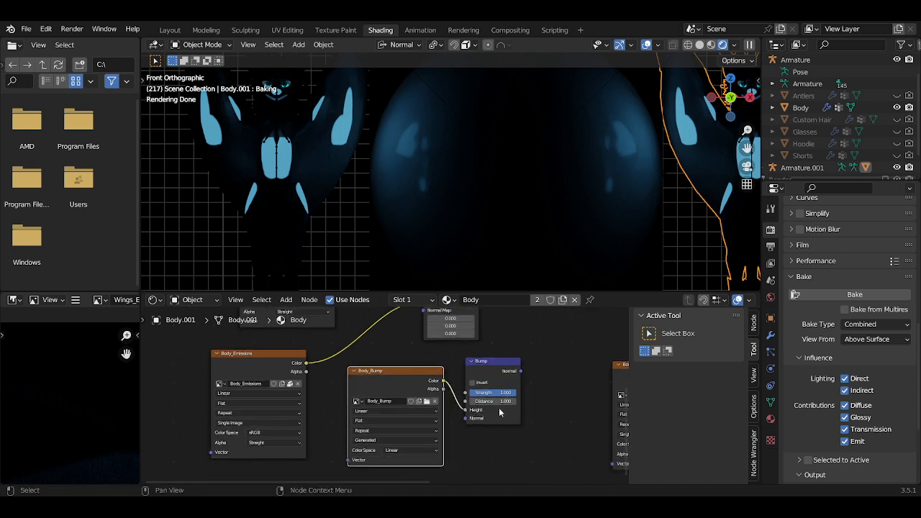
{"action": "mouse_move", "coordinate": [520, 370]}
{"action": "left_mouse_down"}
{"action": "mouse_move", "coordinate": [431, 324]}
{"action": "mouse_move", "coordinate": [428, 375]}
{"action": "mouse_move", "coordinate": [423, 368]}
{"action": "left_mouse_up"}
{"action": "left_click_drag", "start_coordinate": [489, 424], "coordinate": [479, 424]}
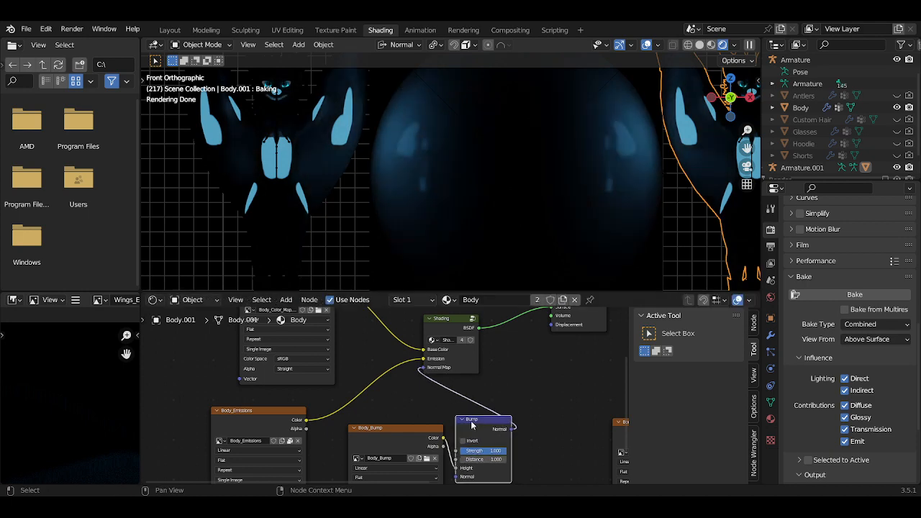
Select the Body_Bump image node and open the Texture Paint workspace with the avatar seen from the front
{"action": "left_click", "coordinate": [405, 433]}
{"action": "left_click", "coordinate": [333, 31]}
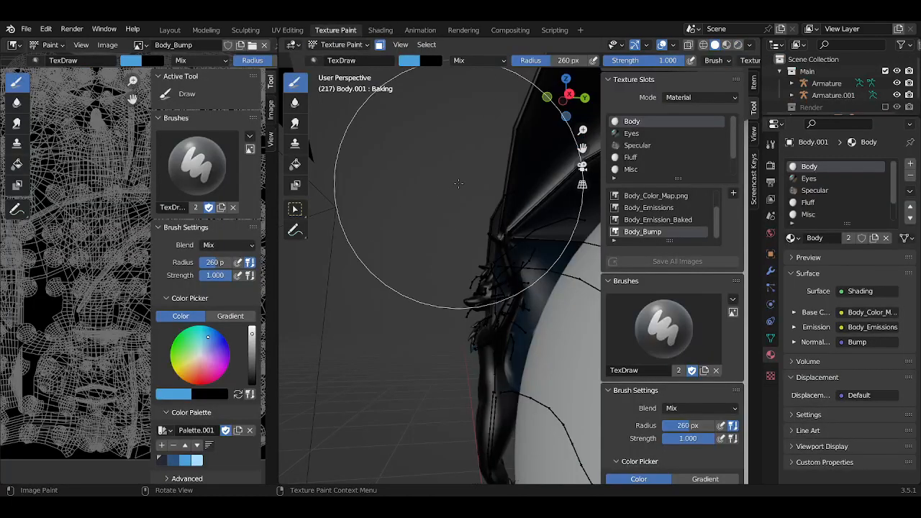
{"action": "middle_click_drag", "start_coordinate": [454, 262], "coordinate": [521, 242]}
{"action": "scroll", "coordinate": [401, 257], "scroll_direction": "down", "scroll_amount": 5}
{"action": "scroll", "coordinate": [530, 283], "scroll_direction": "up", "scroll_amount": 4}
{"action": "scroll", "coordinate": [510, 234], "scroll_direction": "up", "scroll_amount": 2}
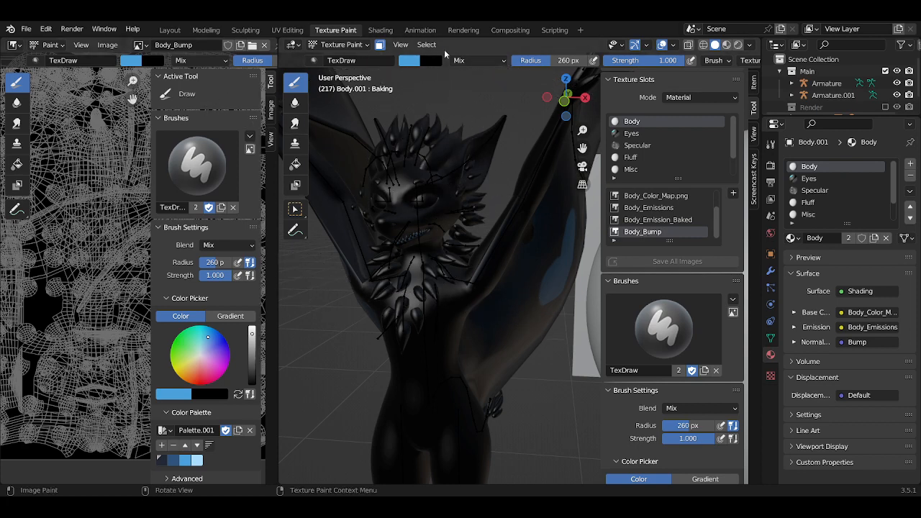
Fill the whole Body_Bump image with neutral grey, using hue 0, saturation 0 and value 0.5
{"action": "left_click", "coordinate": [17, 163]}
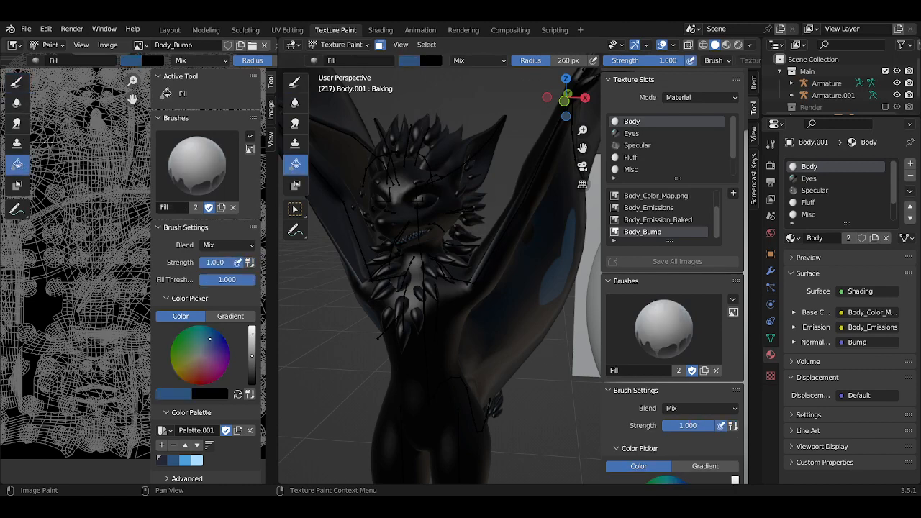
{"action": "left_click", "coordinate": [131, 60]}
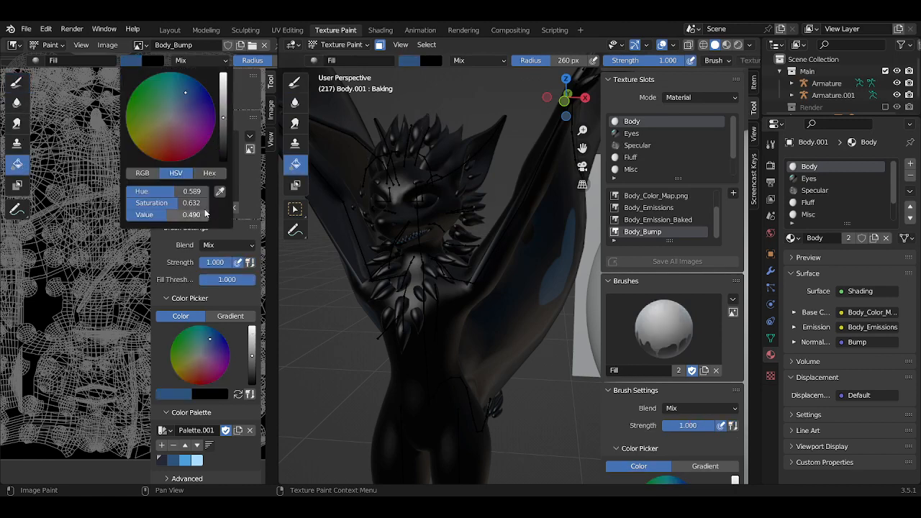
{"action": "left_click", "coordinate": [193, 202]}
{"action": "type", "text": "0"}
{"action": "key", "text": "Return"}
{"action": "left_click", "coordinate": [193, 192]}
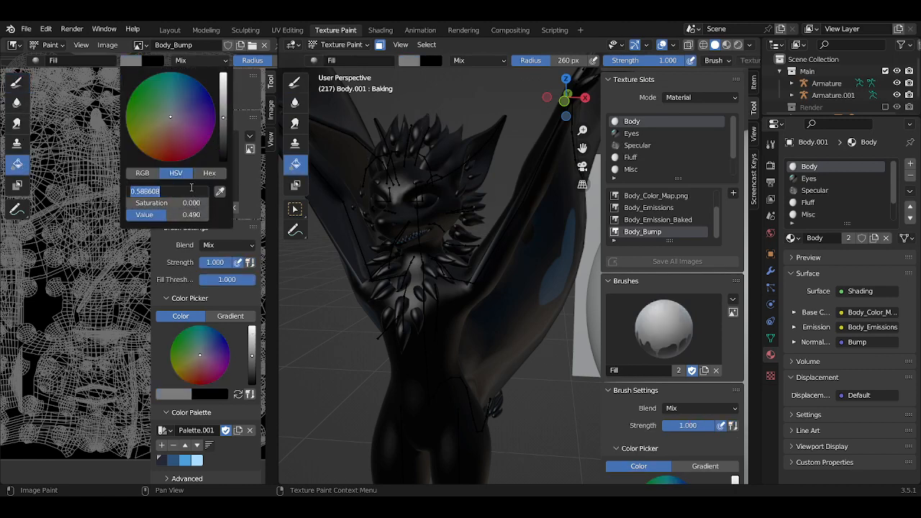
{"action": "type", "text": "0"}
{"action": "key", "text": "Return"}
{"action": "left_click", "coordinate": [189, 213]}
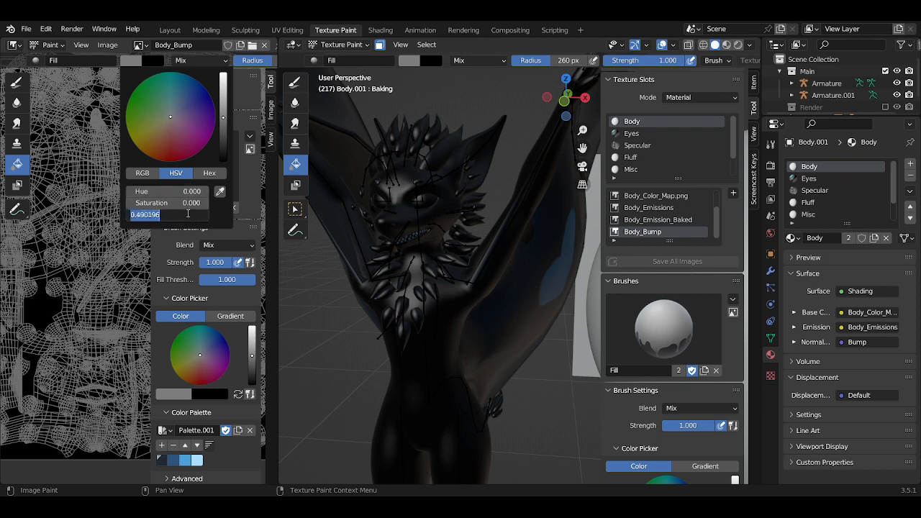
{"action": "type", "text": ".5"}
{"action": "key", "text": "Return"}
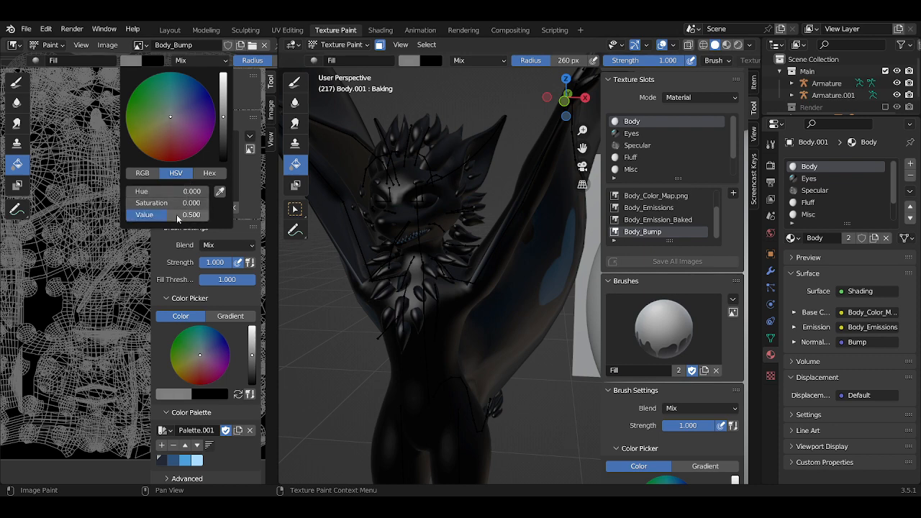
{"action": "left_click", "coordinate": [66, 260]}
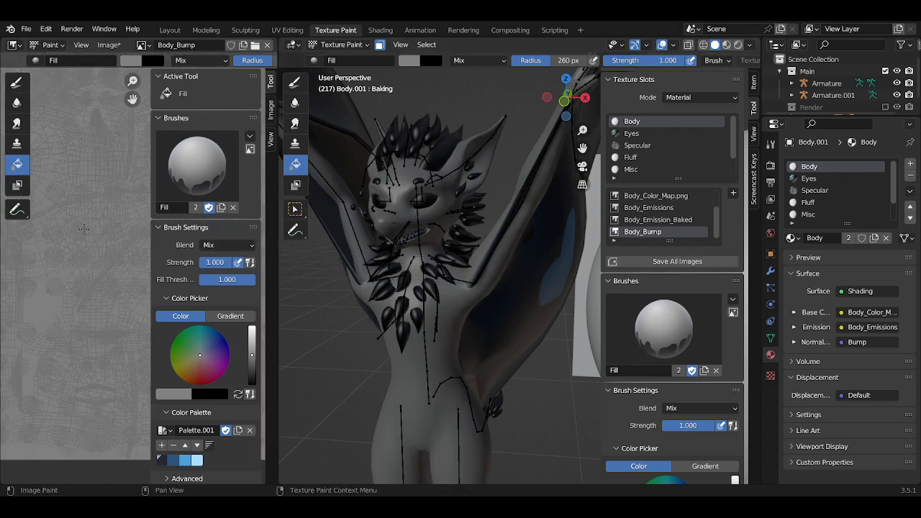
Activate the Draw brush, reset its colour to white, and show the avatar in Material Preview shading
{"action": "left_click", "coordinate": [23, 85]}
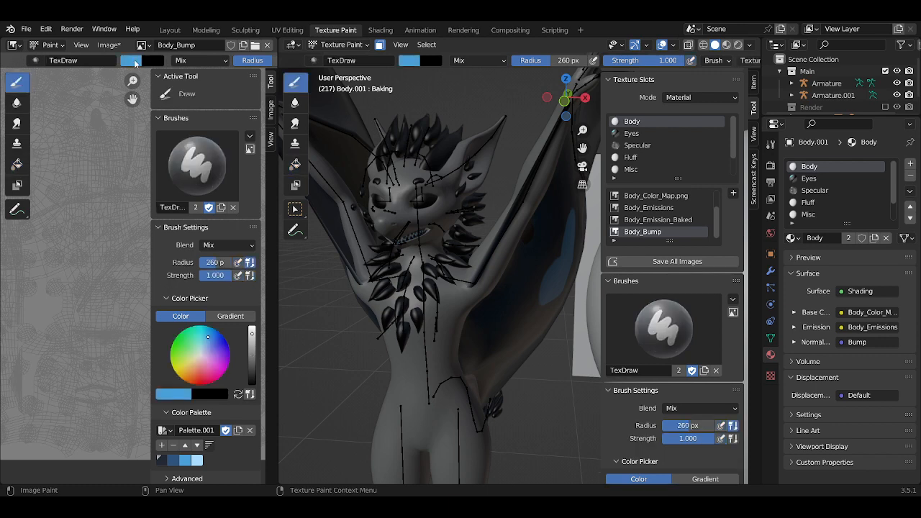
{"action": "left_click", "coordinate": [133, 61]}
{"action": "key", "text": "BackSpace"}
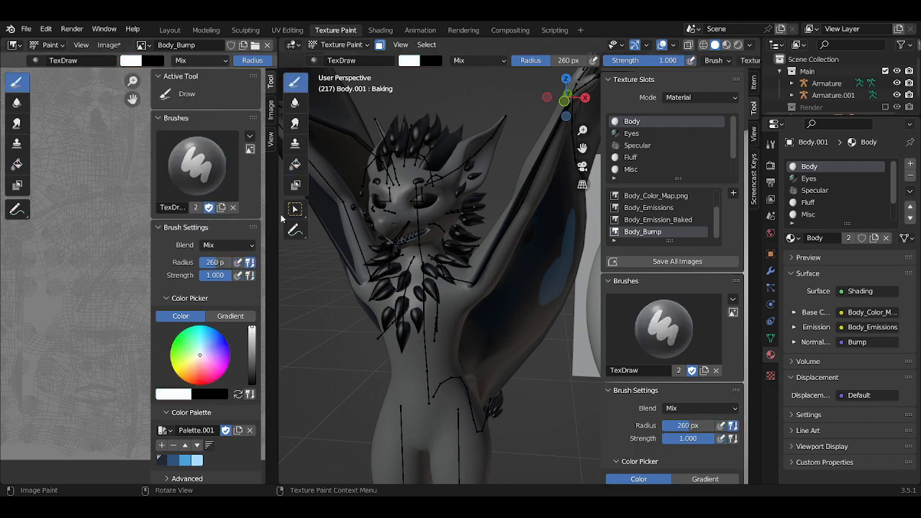
{"action": "left_click", "coordinate": [725, 46]}
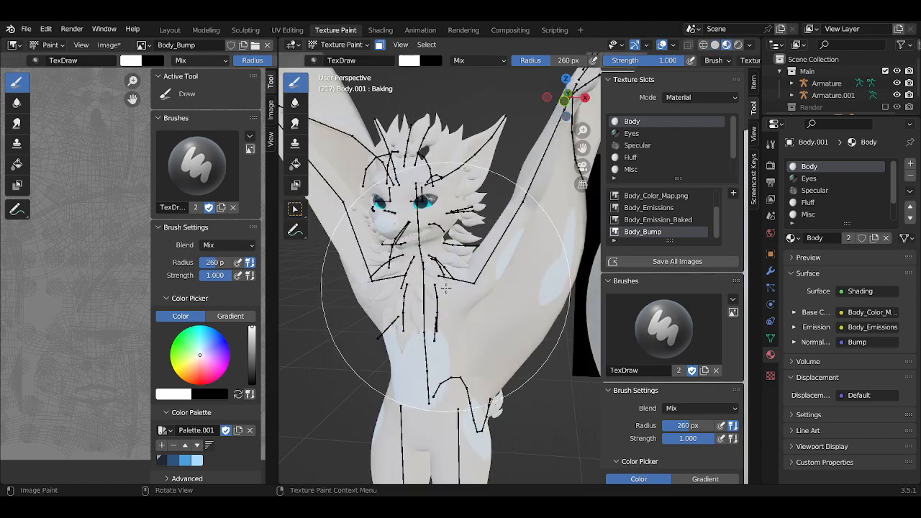
{"action": "scroll", "coordinate": [446, 270], "scroll_direction": "up", "scroll_amount": 4}
{"action": "middle_click_drag", "start_coordinate": [447, 270], "coordinate": [479, 268]}
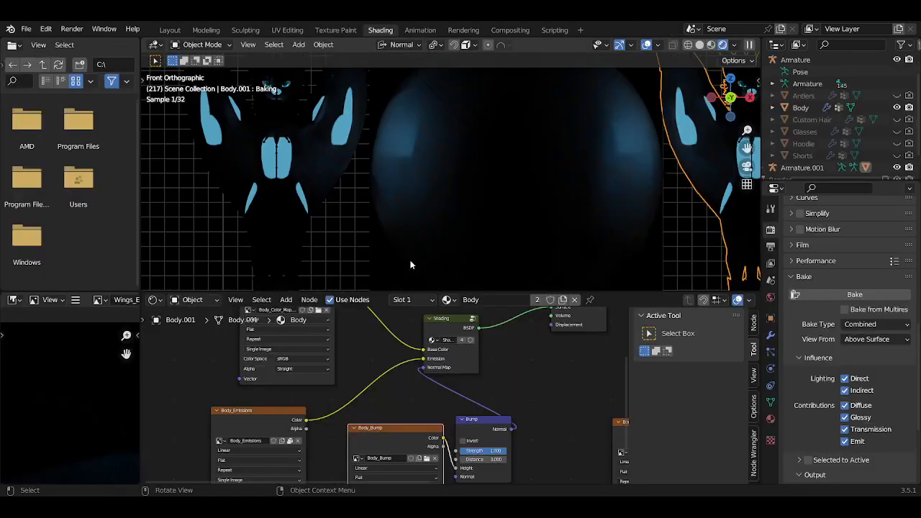
Inside the Shading group, link Group Input's Normal Map to the Principled BSDF's Normal and its Base Color to Base Color
{"action": "middle_click_drag", "start_coordinate": [420, 348], "coordinate": [405, 371]}
{"action": "key", "text": "Tab"}
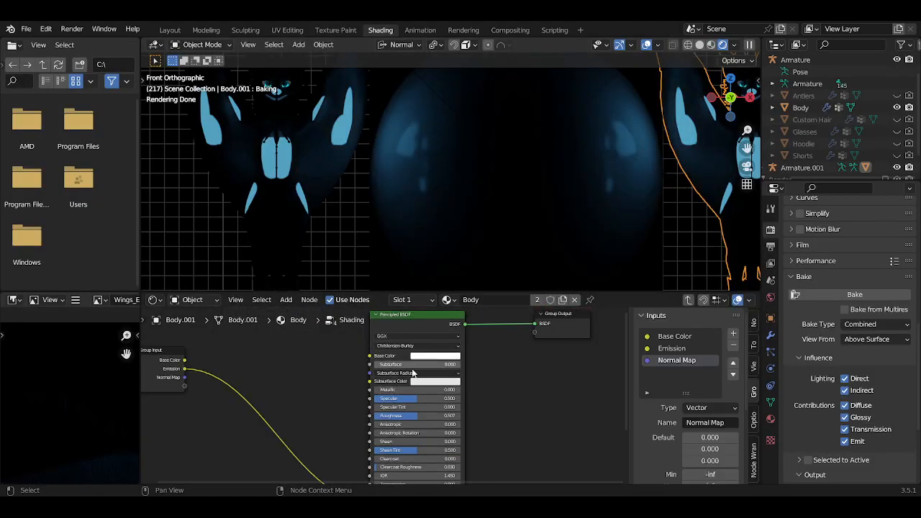
{"action": "scroll", "coordinate": [427, 360], "scroll_direction": "down", "scroll_amount": 2}
{"action": "left_click_drag", "start_coordinate": [249, 353], "coordinate": [279, 370]}
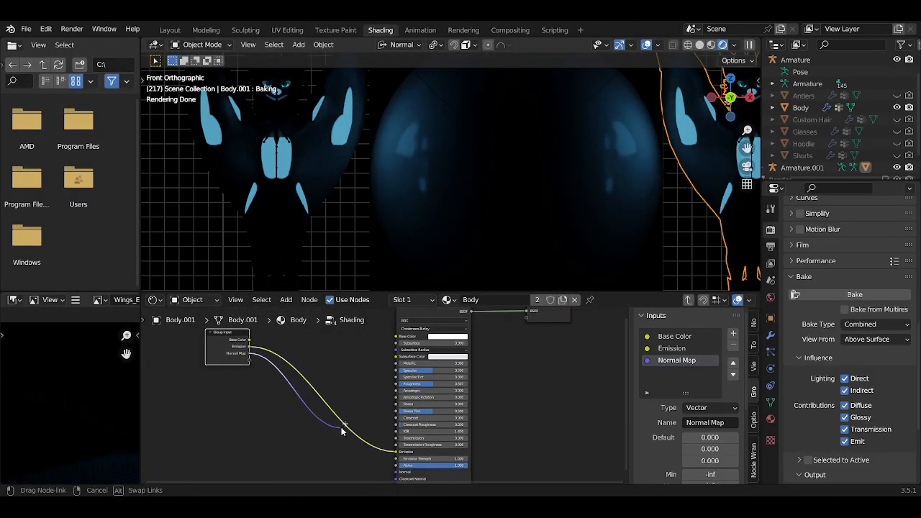
{"action": "left_click_drag", "start_coordinate": [375, 451], "coordinate": [395, 472]}
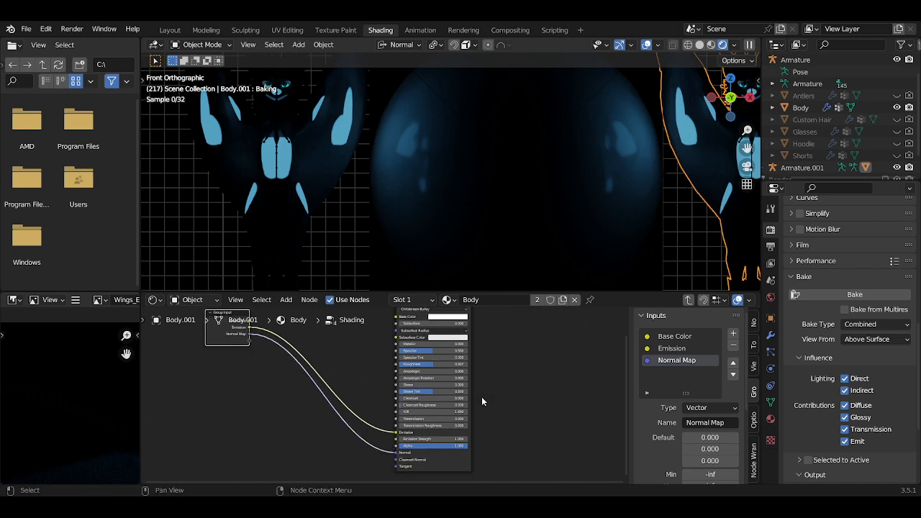
{"action": "middle_click_drag", "start_coordinate": [481, 411], "coordinate": [498, 446]}
{"action": "left_click_drag", "start_coordinate": [254, 375], "coordinate": [260, 373]}
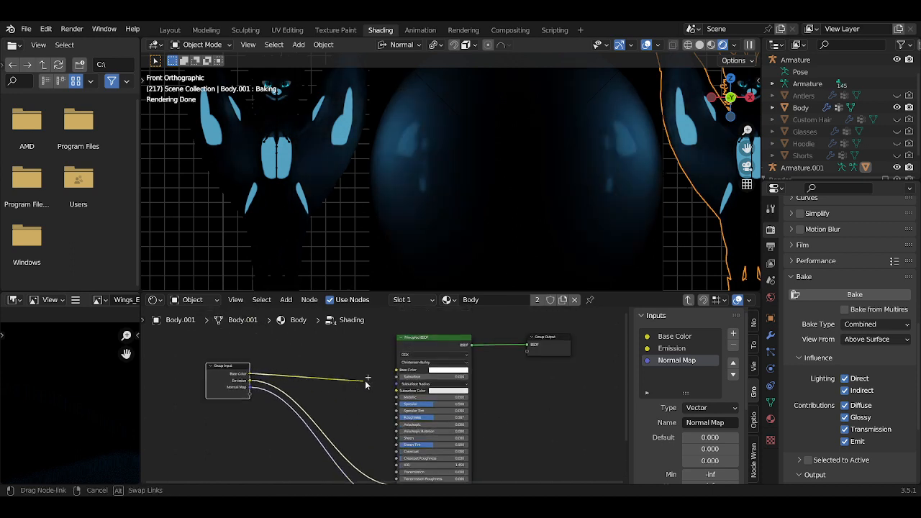
{"action": "left_click_drag", "start_coordinate": [367, 381], "coordinate": [396, 370]}
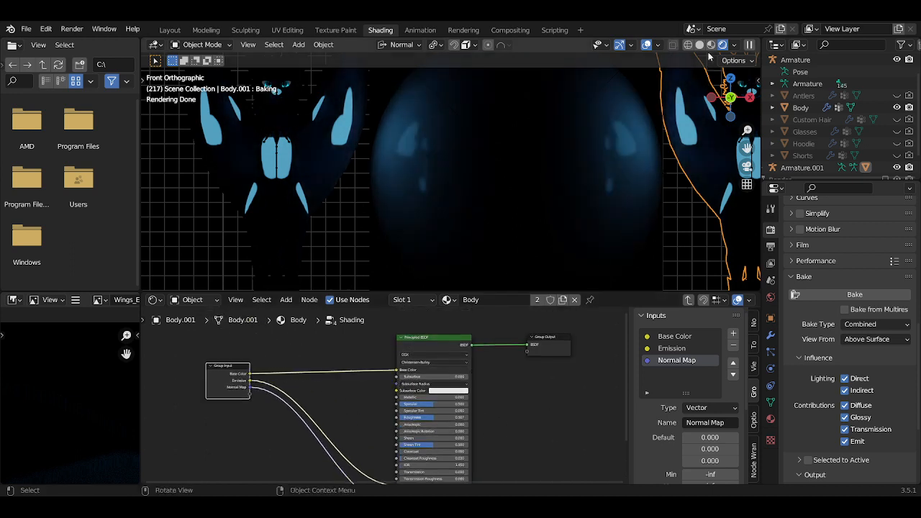
Return to the Texture Paint workspace, focus on the avatar's waist, and reduce the brush radius to 91 px
{"action": "left_click", "coordinate": [314, 29]}
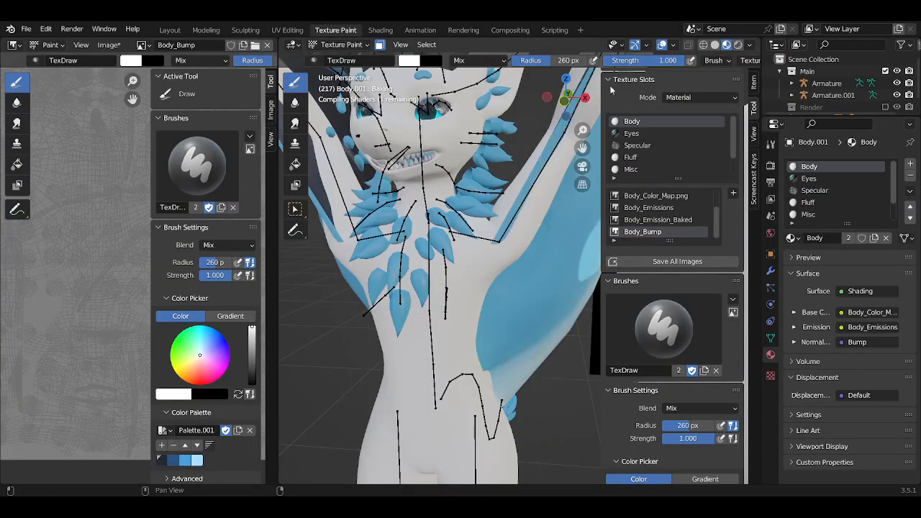
{"action": "scroll", "coordinate": [455, 308], "scroll_direction": "up", "scroll_amount": 8}
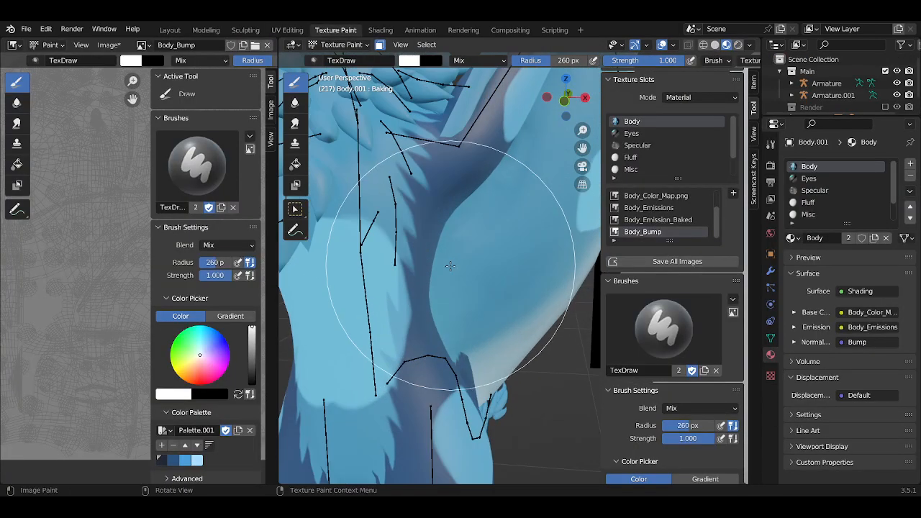
{"action": "key", "text": "f"}
{"action": "left_click", "coordinate": [389, 303]}
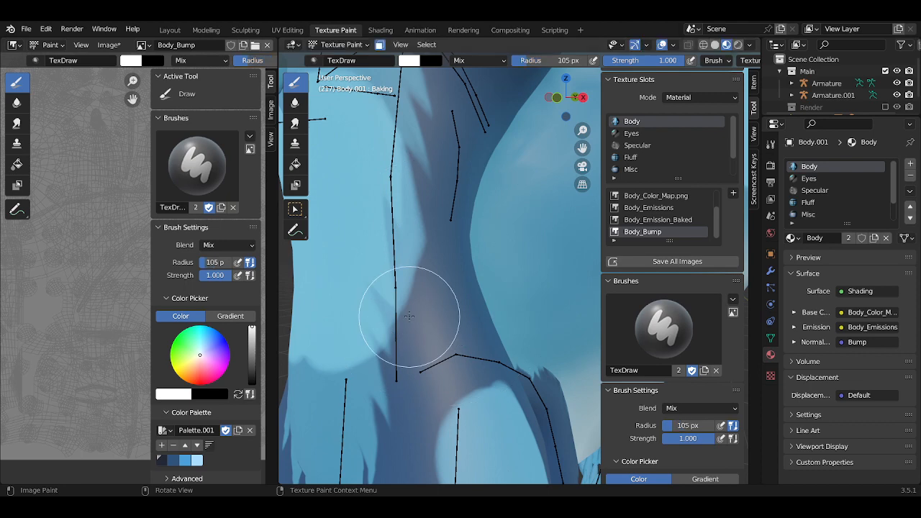
{"action": "middle_click_drag", "start_coordinate": [460, 325], "coordinate": [442, 329]}
{"action": "key", "text": "f"}
{"action": "left_click", "coordinate": [442, 324]}
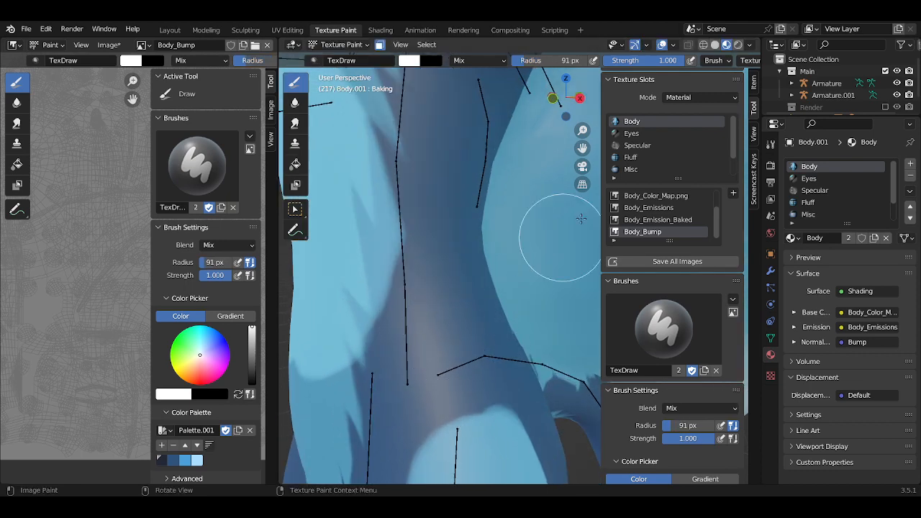
Compare the waist in Solid and Material Preview shading, and set the brush radius to 62 px
{"action": "left_click", "coordinate": [715, 45]}
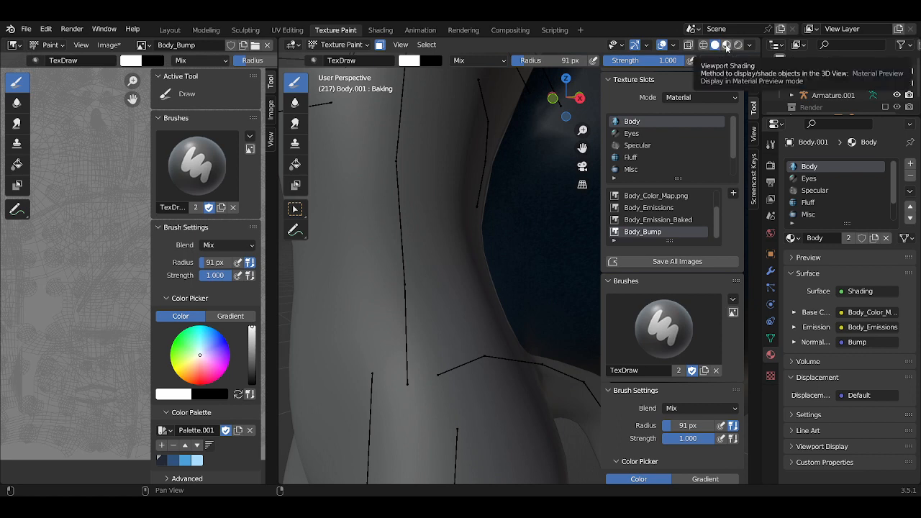
{"action": "left_click", "coordinate": [727, 45]}
{"action": "scroll", "coordinate": [468, 247], "scroll_direction": "down", "scroll_amount": 3}
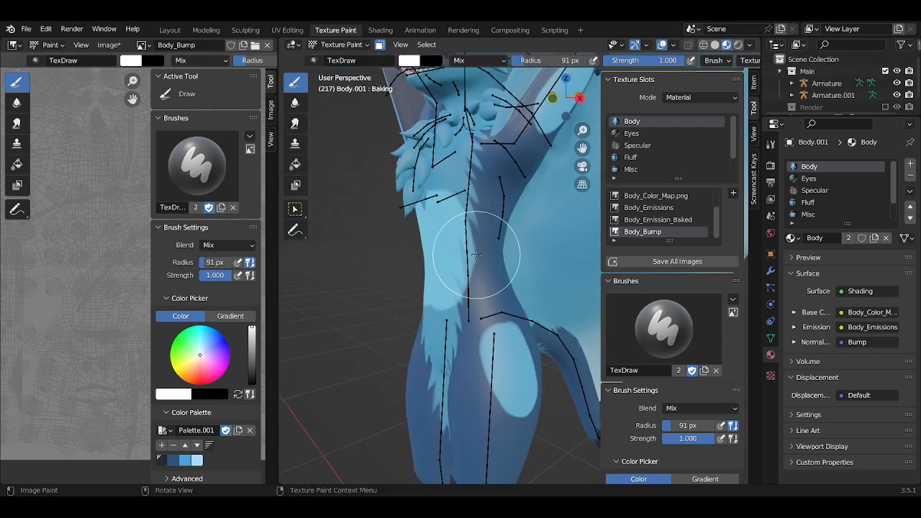
{"action": "scroll", "coordinate": [473, 267], "scroll_direction": "up", "scroll_amount": 3}
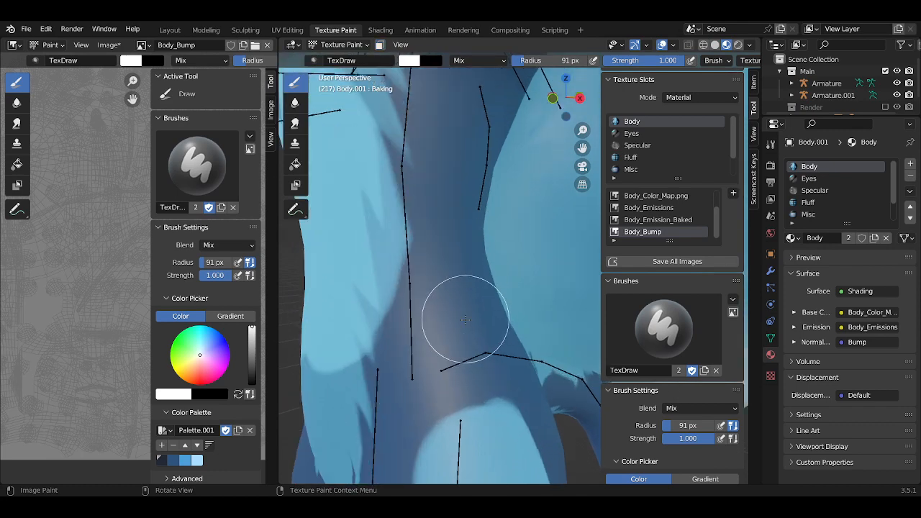
{"action": "key", "text": "f"}
{"action": "left_click", "coordinate": [452, 308]}
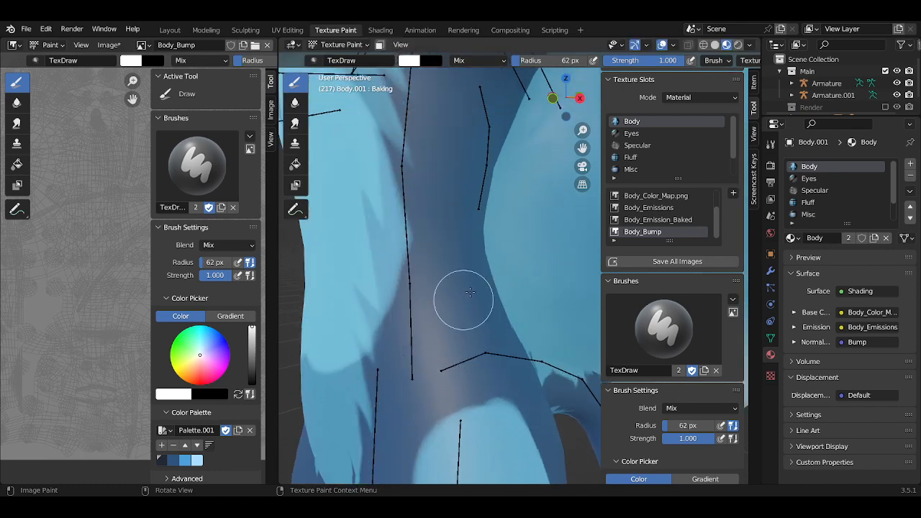
{"action": "left_click", "coordinate": [715, 45]}
{"action": "left_click", "coordinate": [727, 45]}
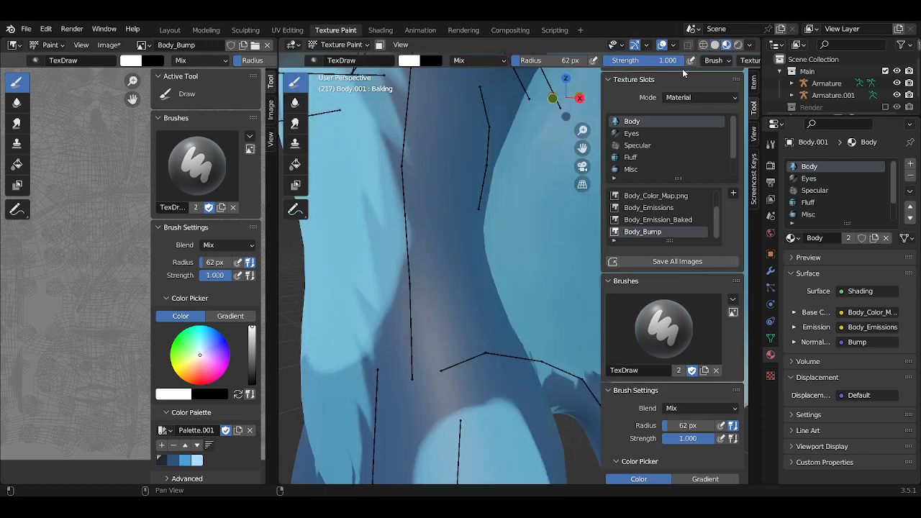
Reselect Body_Bump as the paint slot and show the maximized 3D viewport in Solid shading
{"action": "left_click", "coordinate": [635, 221]}
{"action": "left_click", "coordinate": [638, 233]}
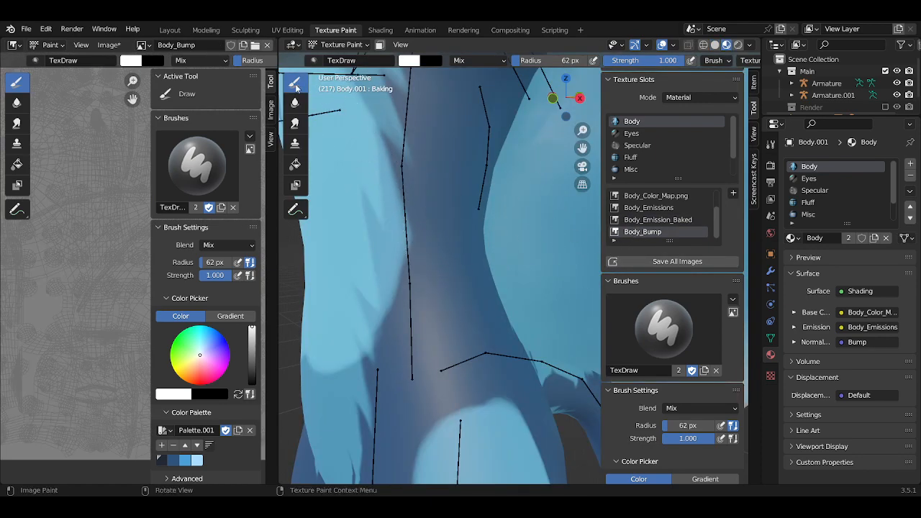
{"action": "key", "text": "ctrl+space"}
{"action": "middle_click_drag", "start_coordinate": [485, 294], "coordinate": [539, 281]}
{"action": "left_click", "coordinate": [875, 44]}
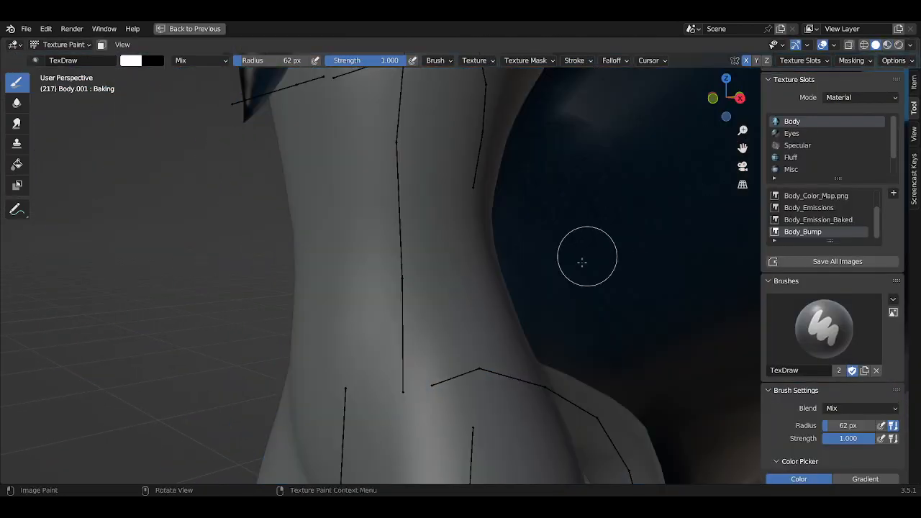
{"action": "mouse_move", "coordinate": [582, 262]}
{"action": "middle_mouse_down"}
{"action": "mouse_move", "coordinate": [518, 280]}
{"action": "mouse_move", "coordinate": [482, 247]}
{"action": "mouse_move", "coordinate": [461, 283]}
{"action": "middle_mouse_up"}
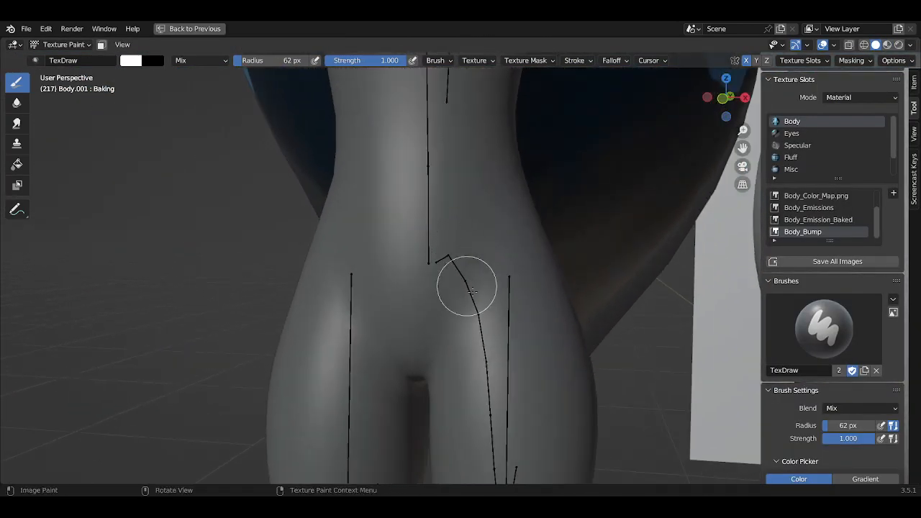
{"action": "middle_click_drag", "start_coordinate": [506, 247], "coordinate": [420, 264]}
{"action": "key", "text": "x"}
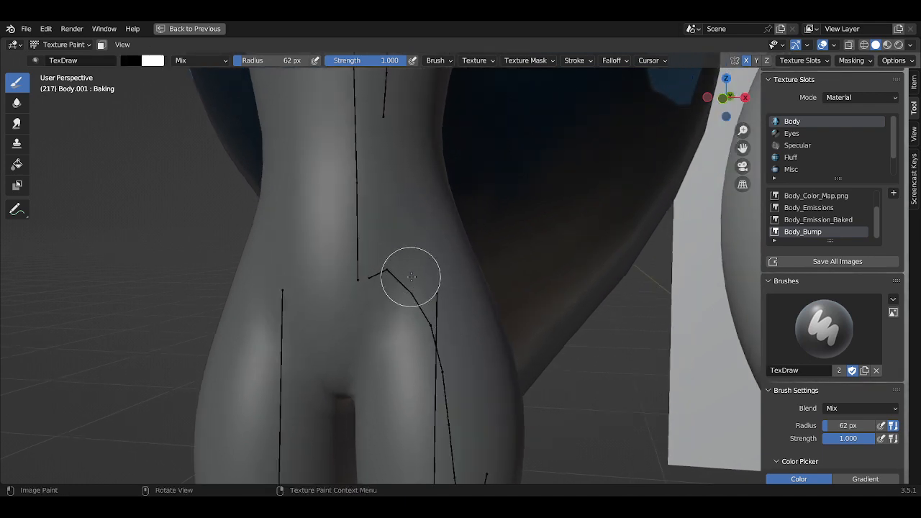
{"action": "key", "text": "x"}
{"action": "scroll", "coordinate": [846, 331], "scroll_direction": "down", "scroll_amount": 4}
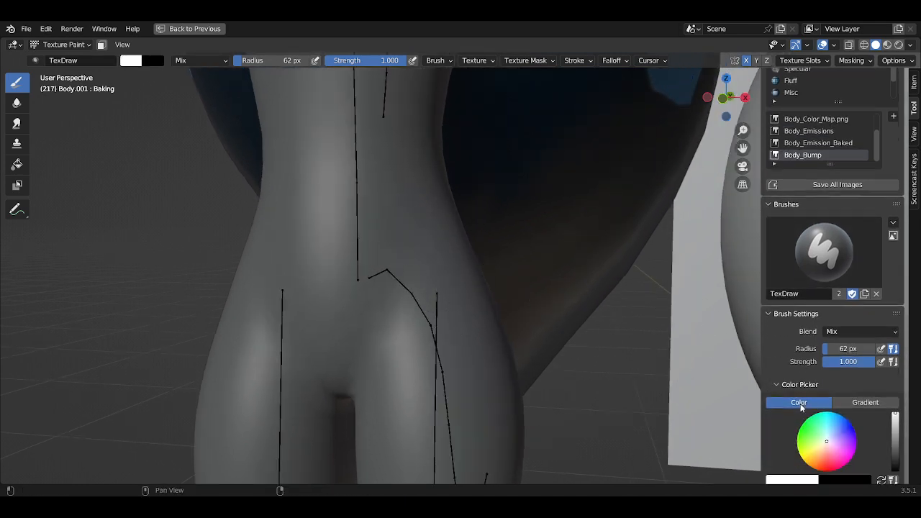
{"action": "middle_click_drag", "start_coordinate": [718, 353], "coordinate": [418, 216]}
{"action": "scroll", "coordinate": [465, 228], "scroll_direction": "down", "scroll_amount": 4}
{"action": "scroll", "coordinate": [440, 291], "scroll_direction": "up", "scroll_amount": 3}
{"action": "scroll", "coordinate": [441, 290], "scroll_direction": "up", "scroll_amount": 2}
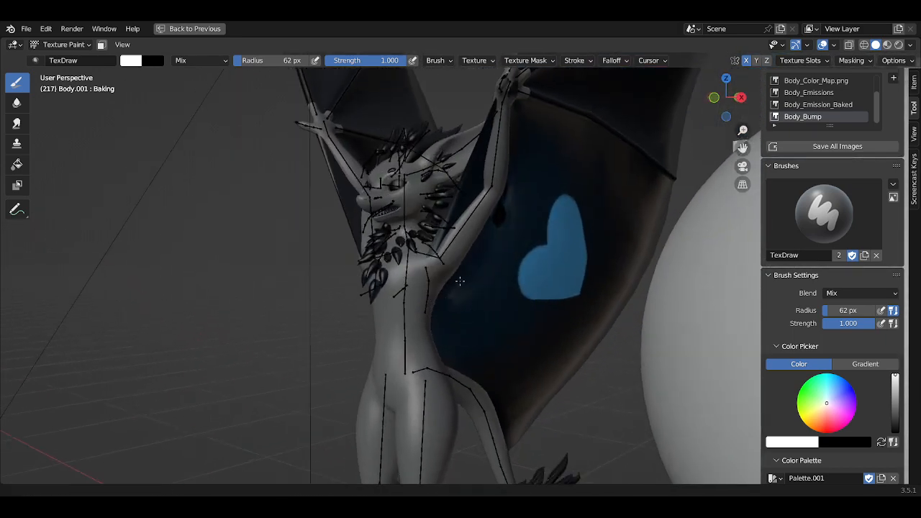
{"action": "middle_click_drag", "start_coordinate": [440, 291], "coordinate": [480, 247], "text": "shift"}
Display the Body_Emissions texture on the body for comparison, and make Body_Bump the active paint slot again
{"action": "left_click", "coordinate": [827, 96]}
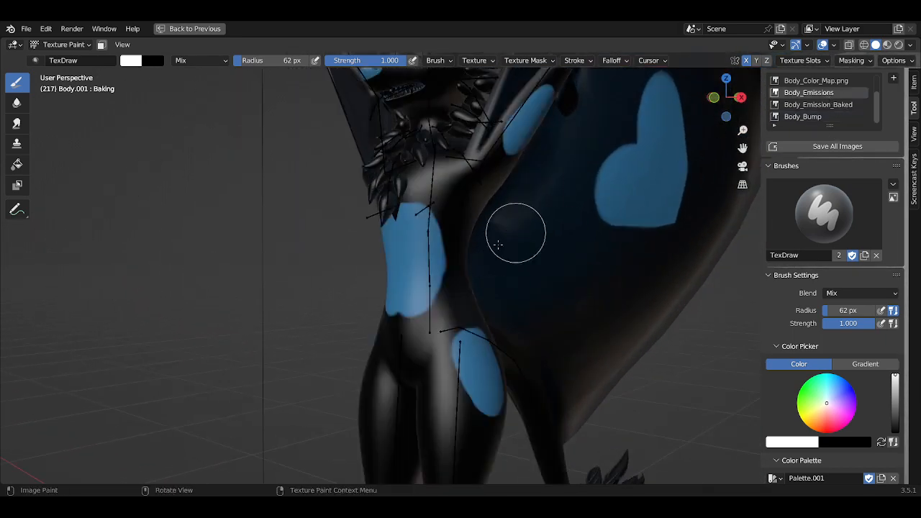
{"action": "scroll", "coordinate": [493, 237], "scroll_direction": "up", "scroll_amount": 4}
{"action": "left_click", "coordinate": [814, 118]}
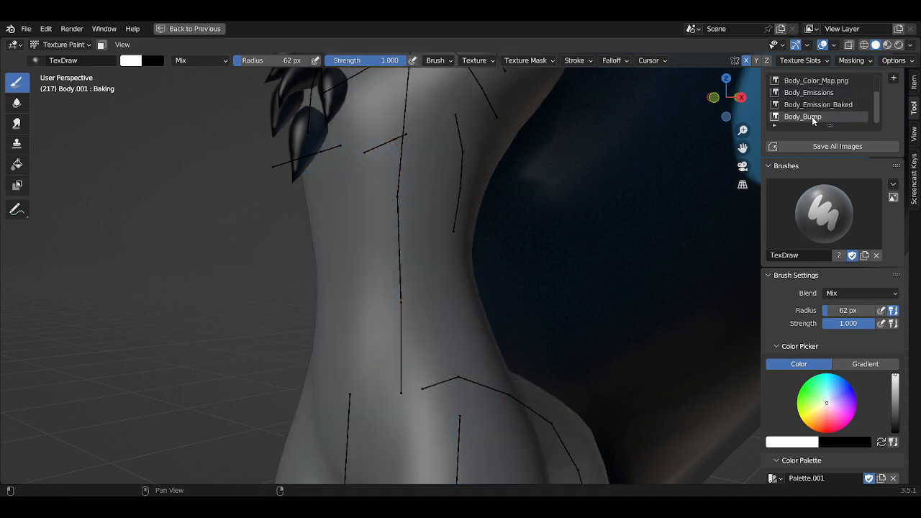
Check the paint options and the Draw brush's colour, palette and falloff settings
{"action": "left_click", "coordinate": [891, 61]}
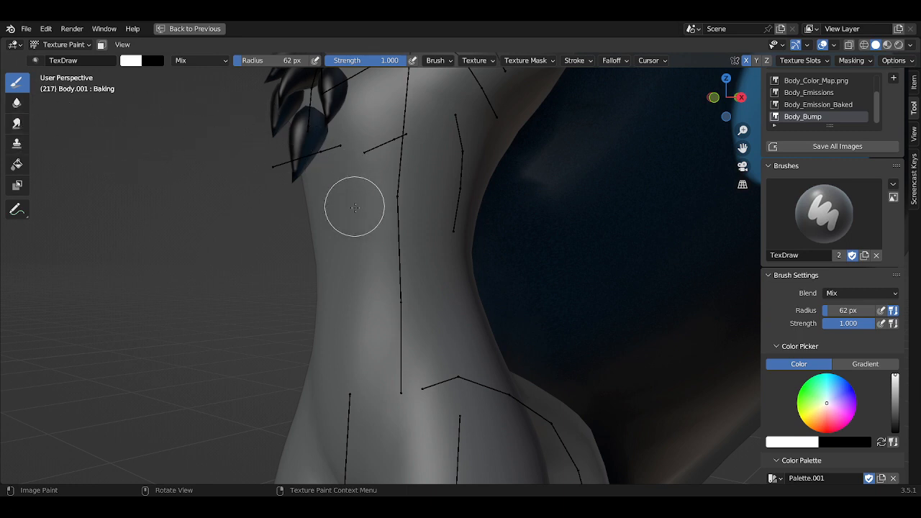
{"action": "scroll", "coordinate": [801, 421], "scroll_direction": "down", "scroll_amount": 6}
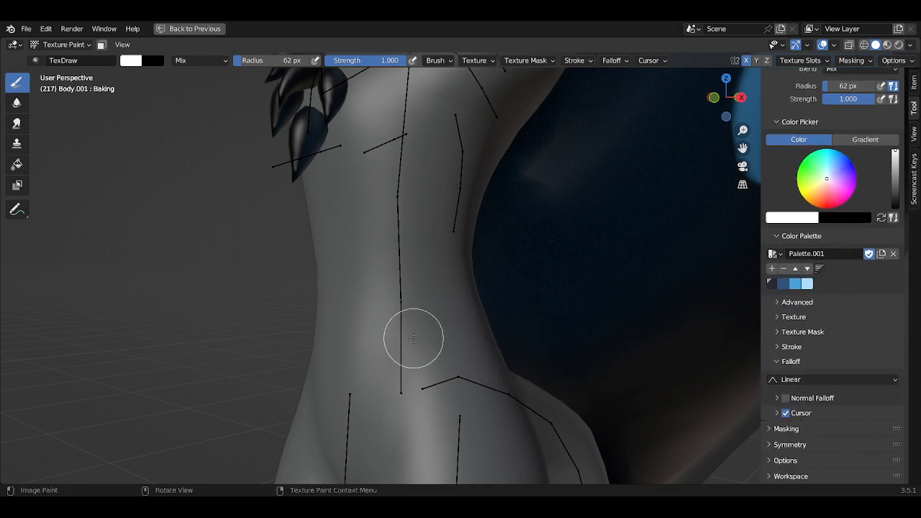
{"action": "scroll", "coordinate": [383, 317], "scroll_direction": "down", "scroll_amount": 3}
{"action": "middle_click_drag", "start_coordinate": [432, 282], "coordinate": [482, 269]}
{"action": "scroll", "coordinate": [455, 255], "scroll_direction": "down", "scroll_amount": 5}
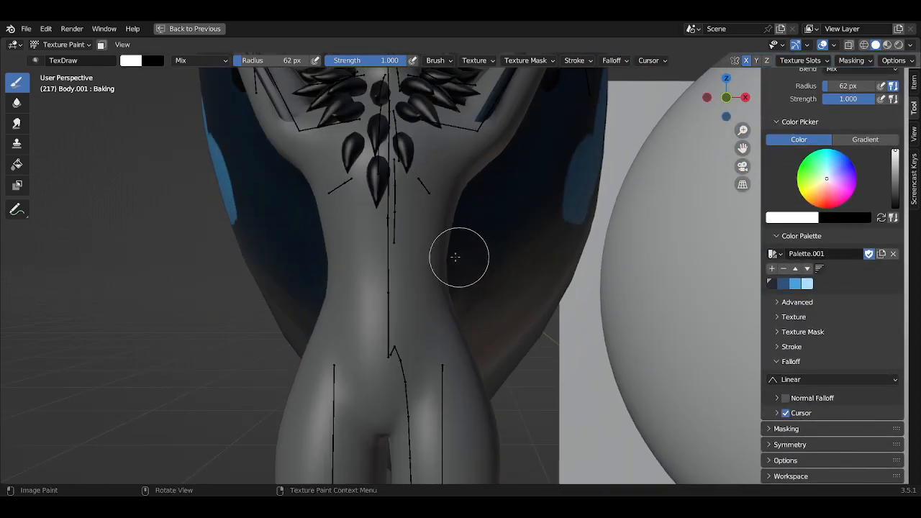
Toggle the face selection paint mask on and off, and reselect Texture Paint mode for the body
{"action": "left_click", "coordinate": [103, 45]}
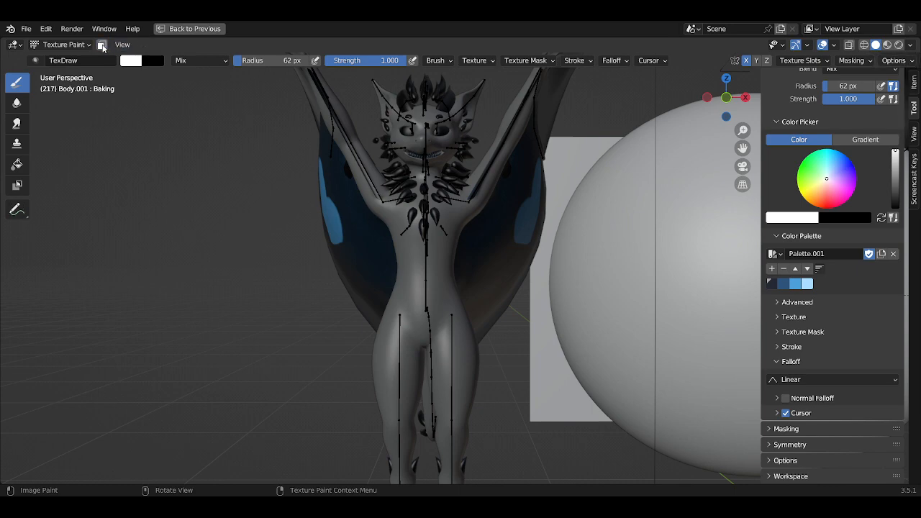
{"action": "left_click", "coordinate": [102, 44]}
{"action": "scroll", "coordinate": [422, 274], "scroll_direction": "up", "scroll_amount": 4}
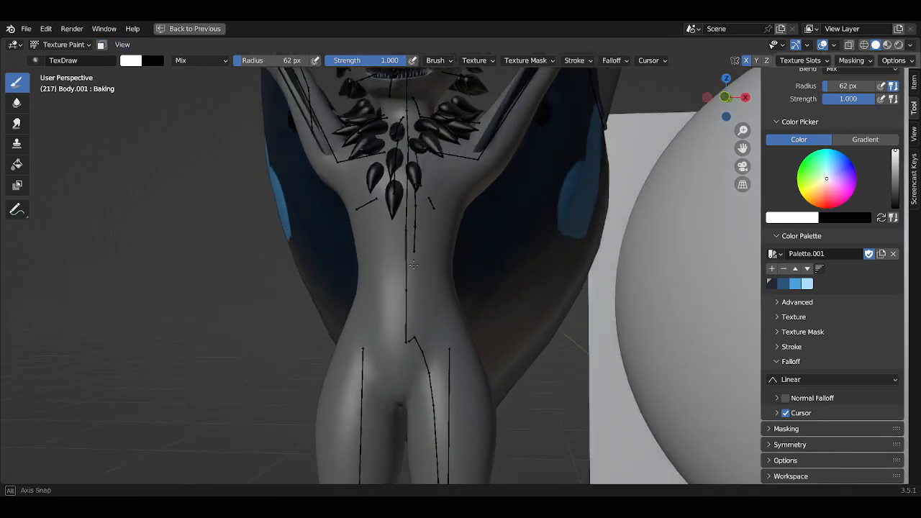
{"action": "key", "text": "ctrl+Tab"}
{"action": "left_click", "coordinate": [508, 255]}
{"action": "middle_click_drag", "start_coordinate": [468, 275], "coordinate": [424, 269]}
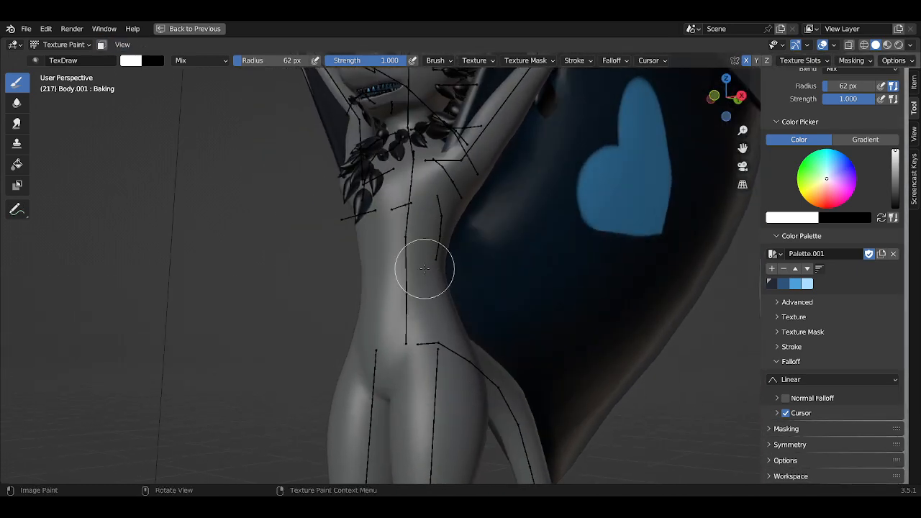
{"action": "scroll", "coordinate": [842, 315], "scroll_direction": "up", "scroll_amount": 10}
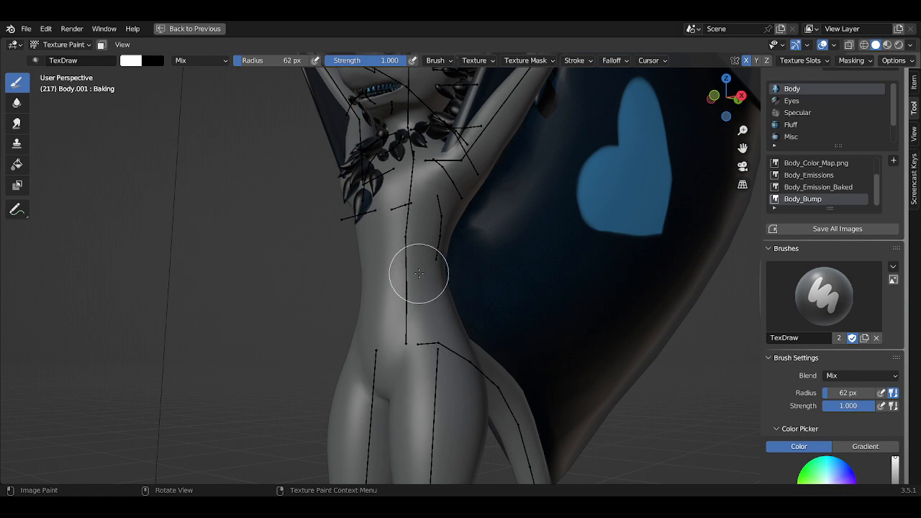
{"action": "scroll", "coordinate": [442, 269], "scroll_direction": "up", "scroll_amount": 5}
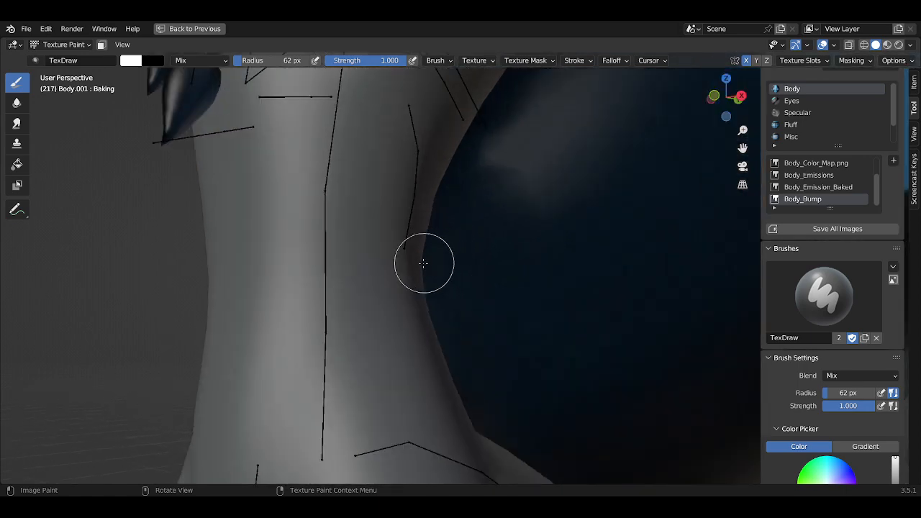
{"action": "mouse_move", "coordinate": [424, 264]}
{"action": "middle_mouse_down"}
{"action": "mouse_move", "coordinate": [389, 250]}
{"action": "mouse_move", "coordinate": [438, 264]}
{"action": "middle_mouse_up"}
{"action": "scroll", "coordinate": [417, 274], "scroll_direction": "up", "scroll_amount": 2}
{"action": "scroll", "coordinate": [435, 274], "scroll_direction": "down", "scroll_amount": 3}
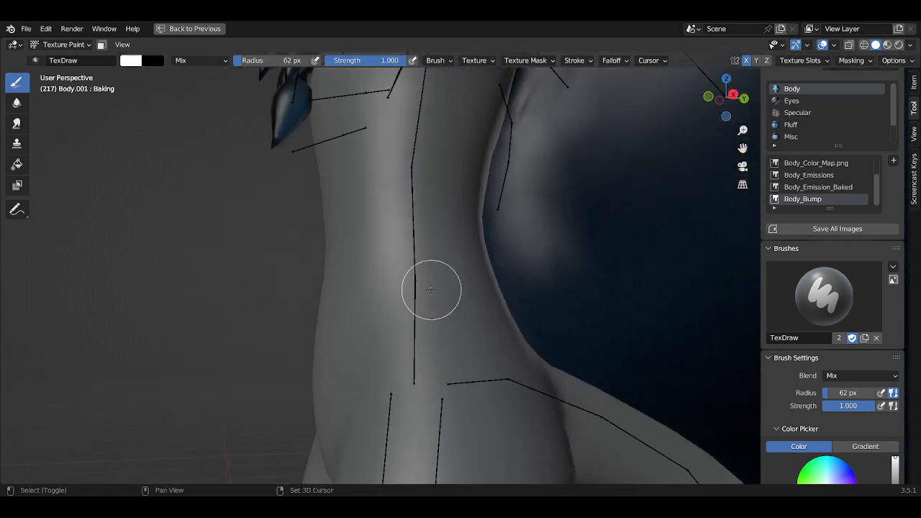
Look over the body and review the Draw brush's falloff, masking and paint options
{"action": "middle_click_drag", "start_coordinate": [432, 338], "coordinate": [457, 267], "text": "shift"}
{"action": "scroll", "coordinate": [473, 290], "scroll_direction": "up", "scroll_amount": 2}
{"action": "middle_click_drag", "start_coordinate": [468, 352], "coordinate": [472, 292], "text": "shift"}
{"action": "scroll", "coordinate": [463, 272], "scroll_direction": "down", "scroll_amount": 2}
{"action": "scroll", "coordinate": [827, 401], "scroll_direction": "down", "scroll_amount": 5}
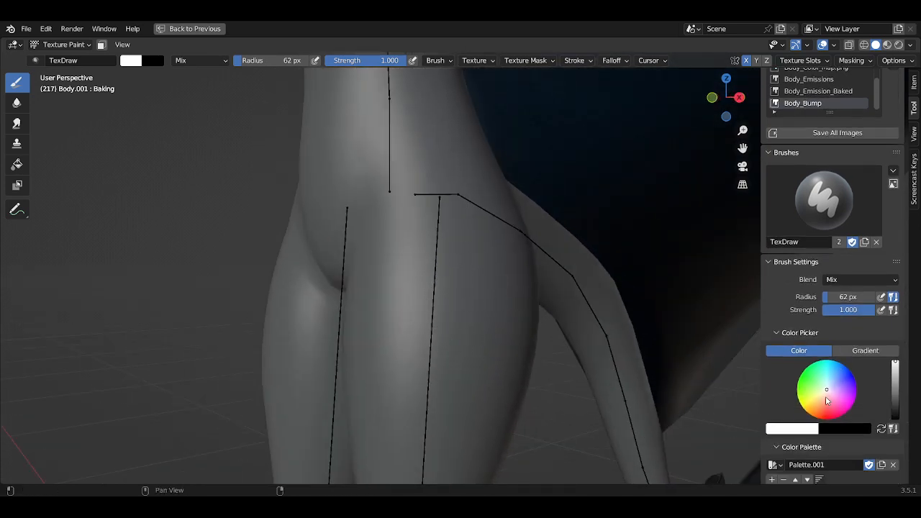
{"action": "scroll", "coordinate": [827, 401], "scroll_direction": "down", "scroll_amount": 4}
{"action": "middle_click_drag", "start_coordinate": [331, 256], "coordinate": [453, 329]}
{"action": "scroll", "coordinate": [814, 345], "scroll_direction": "down", "scroll_amount": 5}
{"action": "left_click", "coordinate": [791, 379]}
{"action": "scroll", "coordinate": [813, 345], "scroll_direction": "down", "scroll_amount": 1}
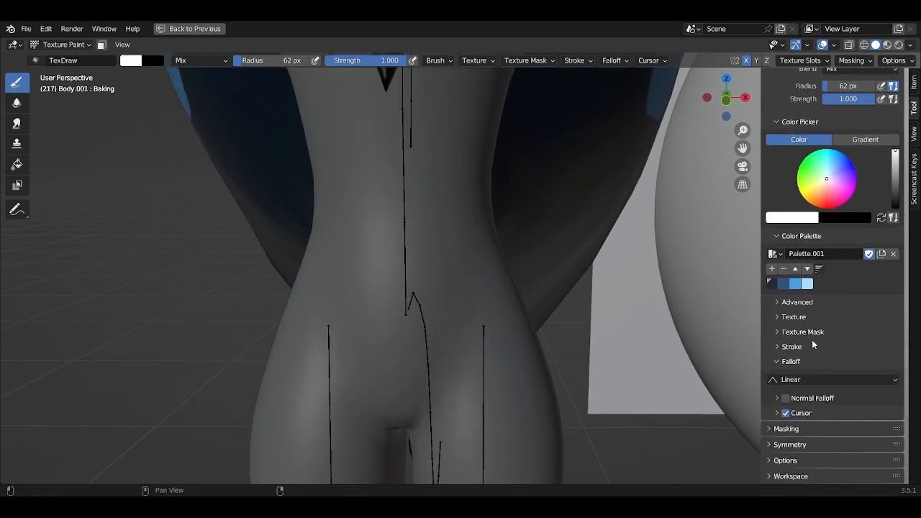
{"action": "left_click", "coordinate": [784, 459]}
{"action": "scroll", "coordinate": [807, 432], "scroll_direction": "down", "scroll_amount": 3}
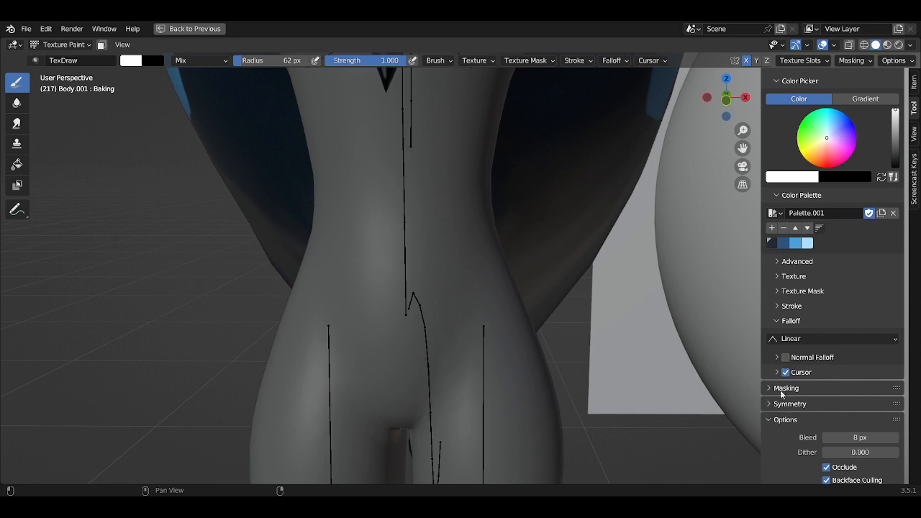
{"action": "left_click", "coordinate": [781, 390]}
{"action": "scroll", "coordinate": [779, 389], "scroll_direction": "up", "scroll_amount": 7}
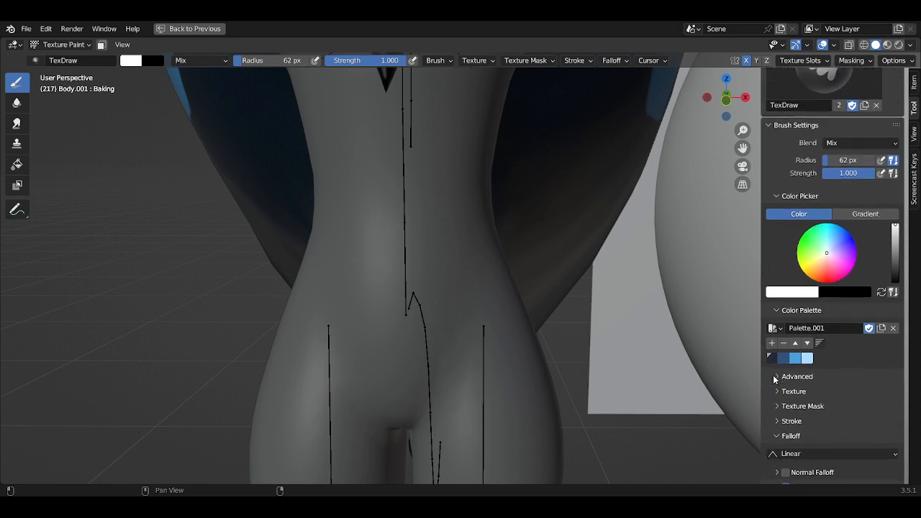
{"action": "scroll", "coordinate": [790, 309], "scroll_direction": "up", "scroll_amount": 6}
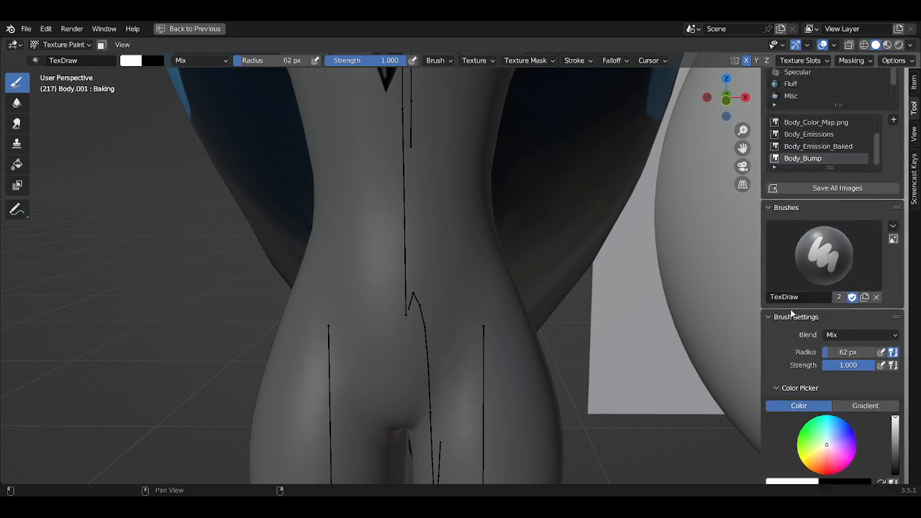
{"action": "scroll", "coordinate": [790, 309], "scroll_direction": "up", "scroll_amount": 1}
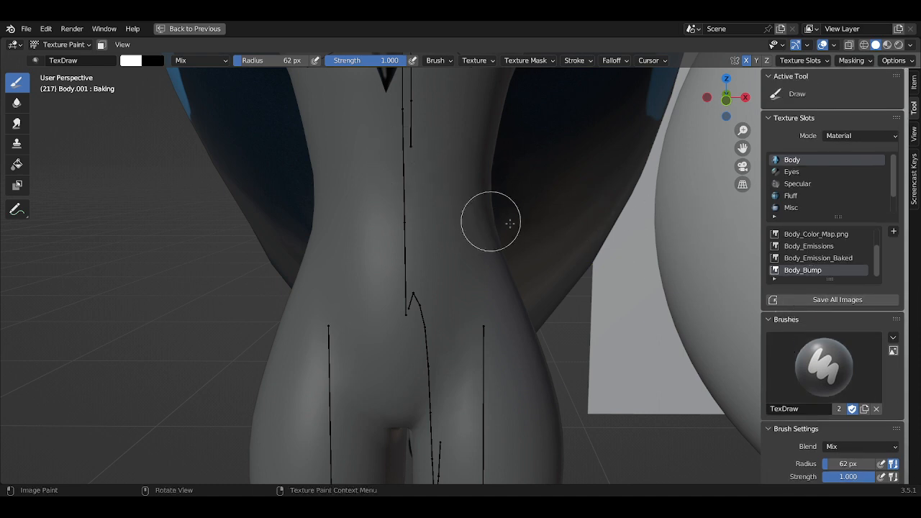
Display the Body_Emissions and Body_Color_Map.png textures on the body for comparison, and return to the Body_Bump slot
{"action": "left_click", "coordinate": [828, 247]}
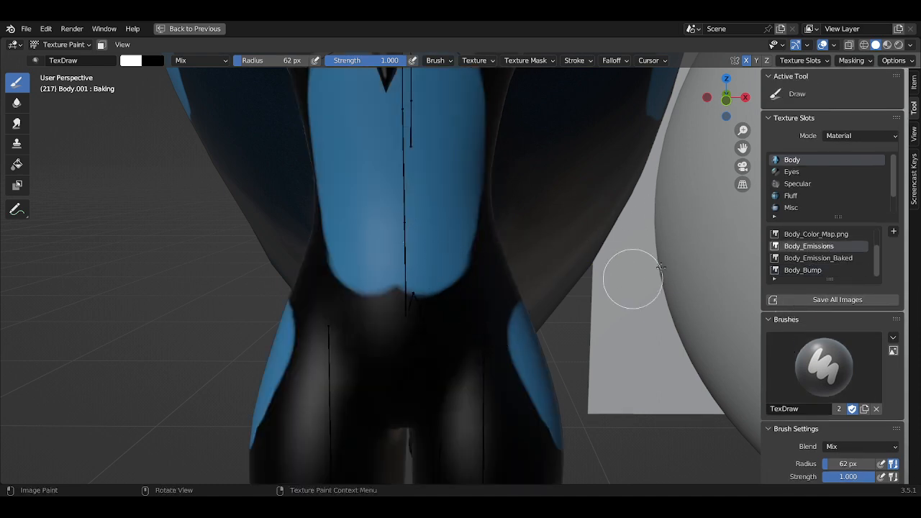
{"action": "left_click", "coordinate": [828, 235]}
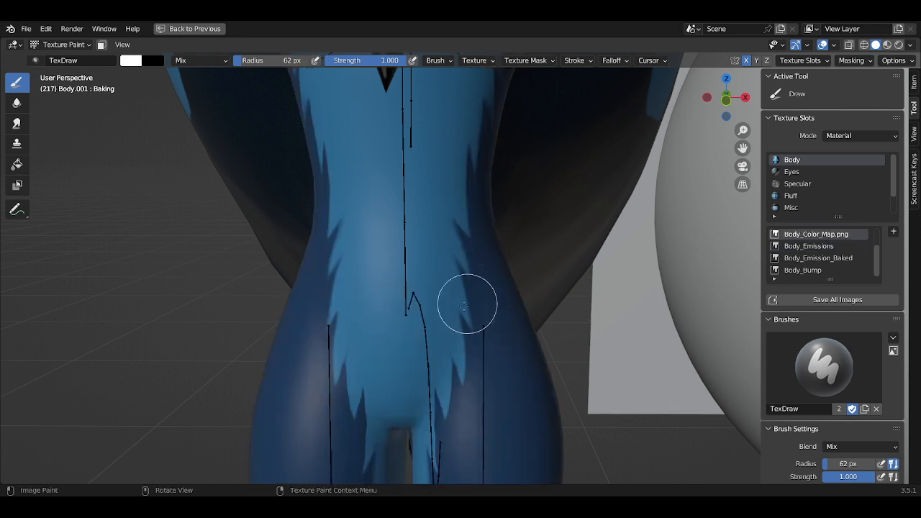
{"action": "left_click", "coordinate": [807, 270]}
{"action": "middle_click_drag", "start_coordinate": [521, 253], "coordinate": [446, 241]}
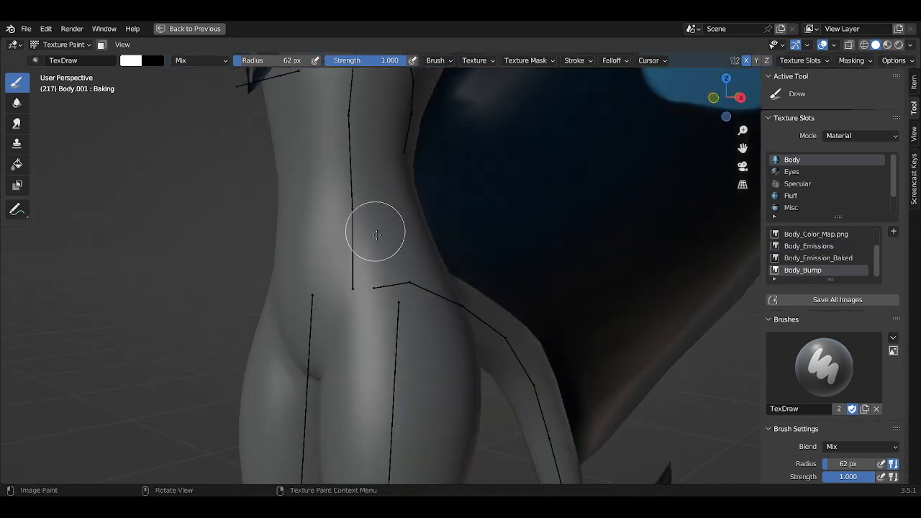
Try to fill the body's bump texture with black using the Fill tool, and undo the fill back in the Draw tool
{"action": "left_click", "coordinate": [17, 124]}
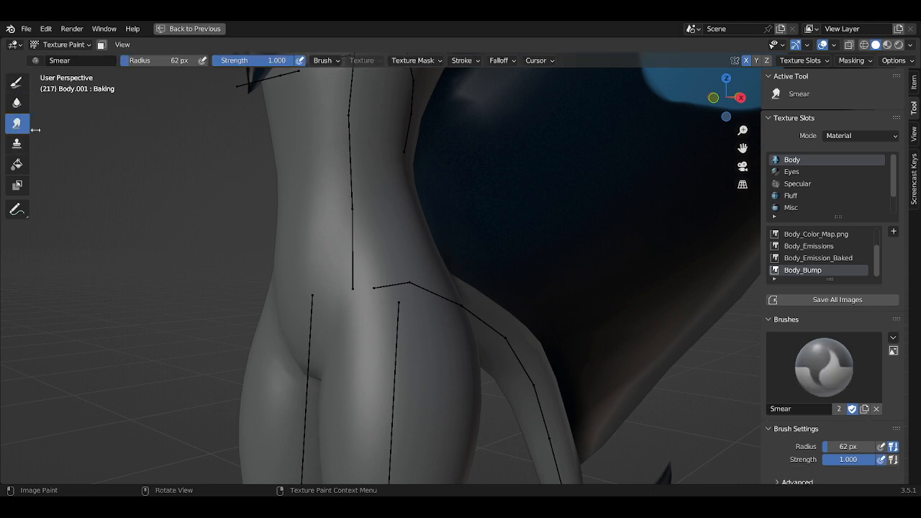
{"action": "left_click", "coordinate": [16, 165]}
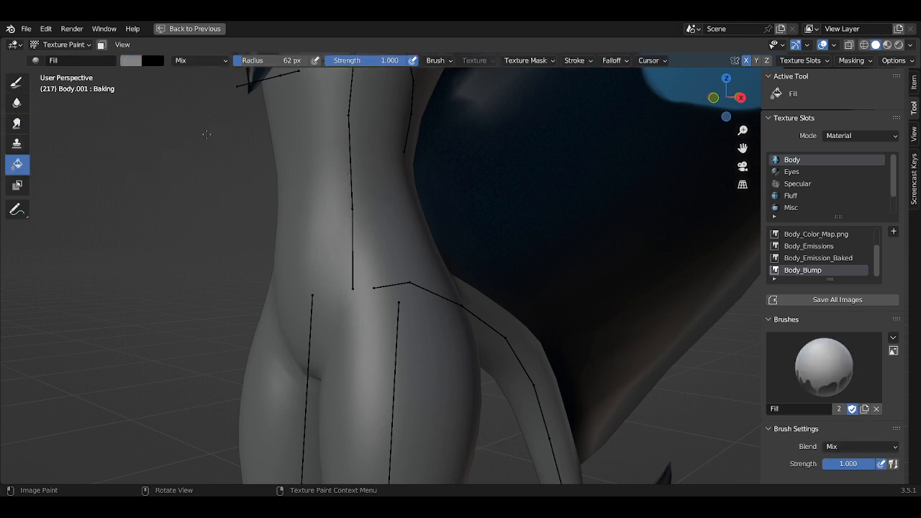
{"action": "middle_click_drag", "start_coordinate": [388, 231], "coordinate": [430, 278]}
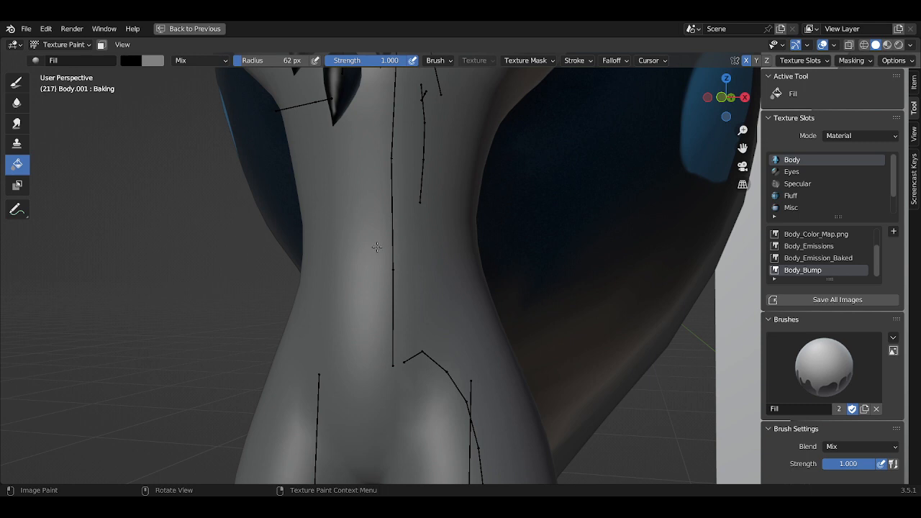
{"action": "left_click", "coordinate": [243, 174]}
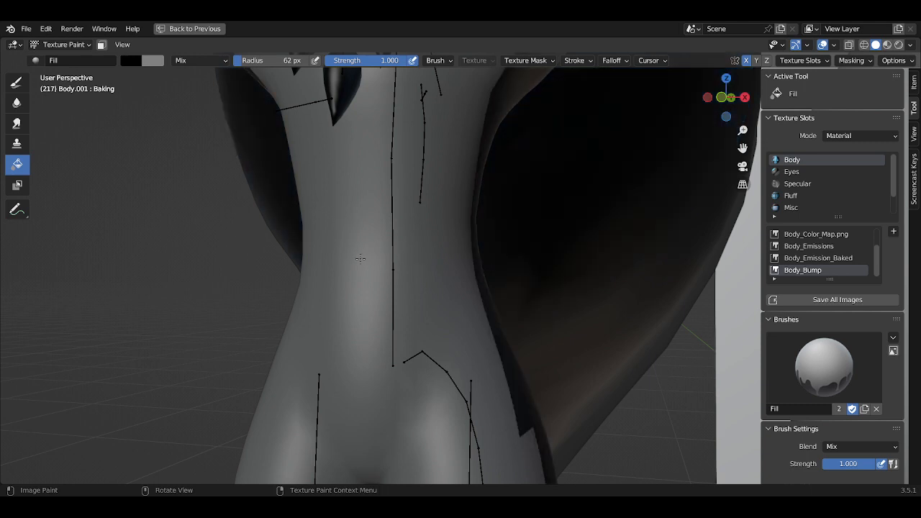
{"action": "key", "text": "x"}
{"action": "middle_click_drag", "start_coordinate": [421, 262], "coordinate": [498, 274]}
{"action": "scroll", "coordinate": [475, 272], "scroll_direction": "up", "scroll_amount": 3}
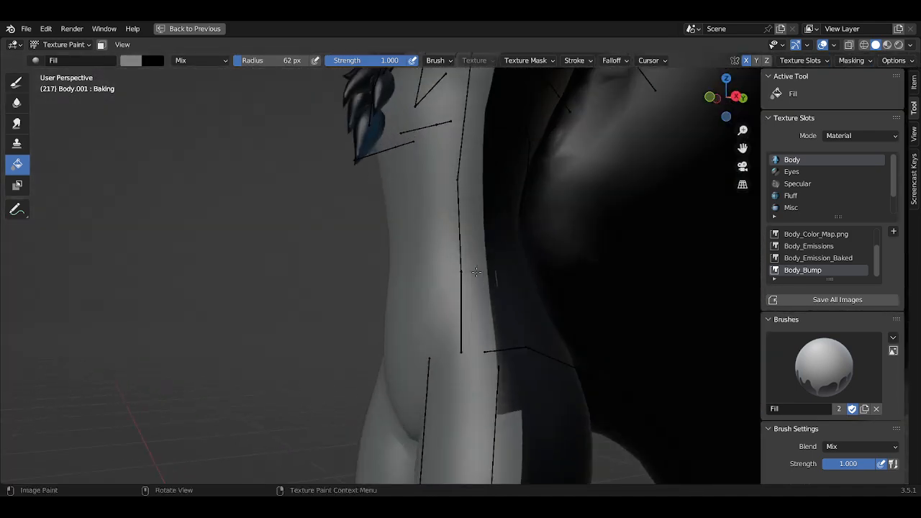
{"action": "key", "text": "shift+space"}
{"action": "key", "text": "1"}
{"action": "key", "text": "ctrl+z"}
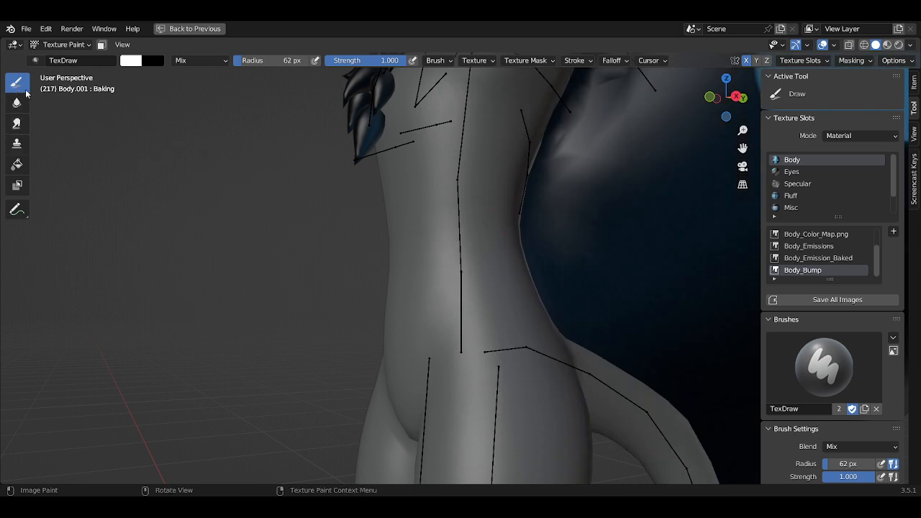
Maximize the image editor showing Body_Bump and paint broad freehand white strokes across the UV islands, with the Draw brush at 151 px radius
{"action": "key", "text": "x"}
{"action": "mouse_move", "coordinate": [476, 326]}
{"action": "middle_mouse_down"}
{"action": "mouse_move", "coordinate": [471, 306]}
{"action": "mouse_move", "coordinate": [446, 284]}
{"action": "middle_mouse_up"}
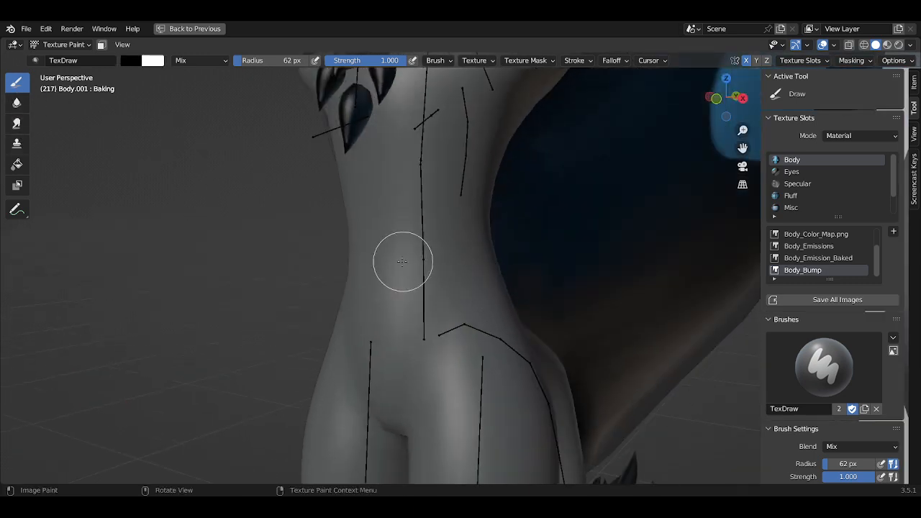
{"action": "key", "text": "x"}
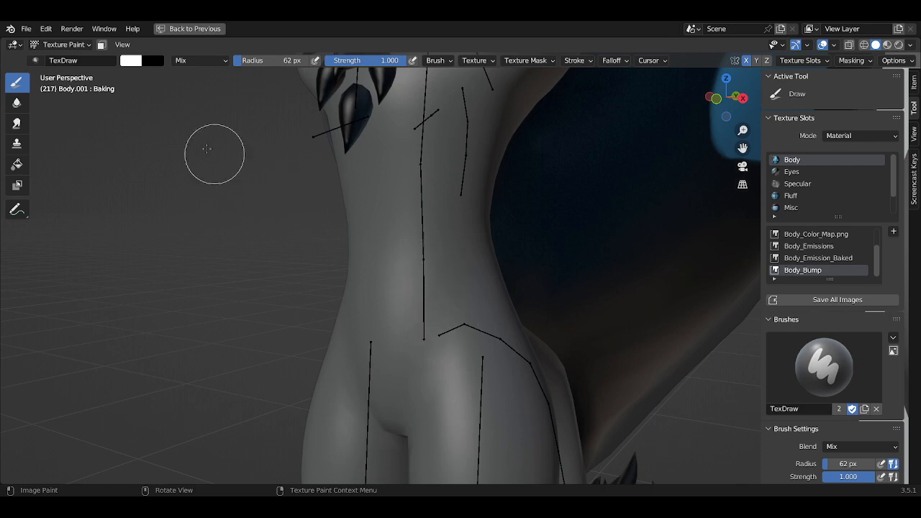
{"action": "left_click", "coordinate": [175, 29]}
{"action": "key", "text": "ctrl+space"}
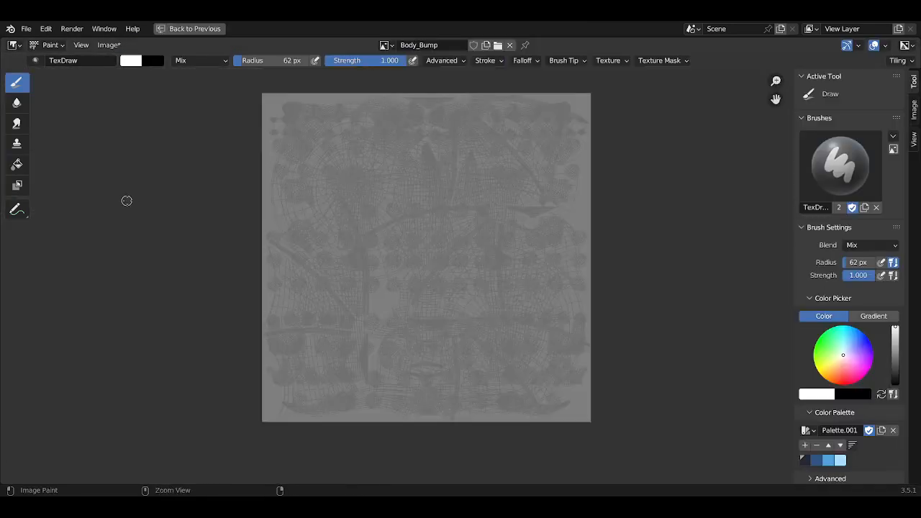
{"action": "scroll", "coordinate": [409, 255], "scroll_direction": "up", "scroll_amount": 3}
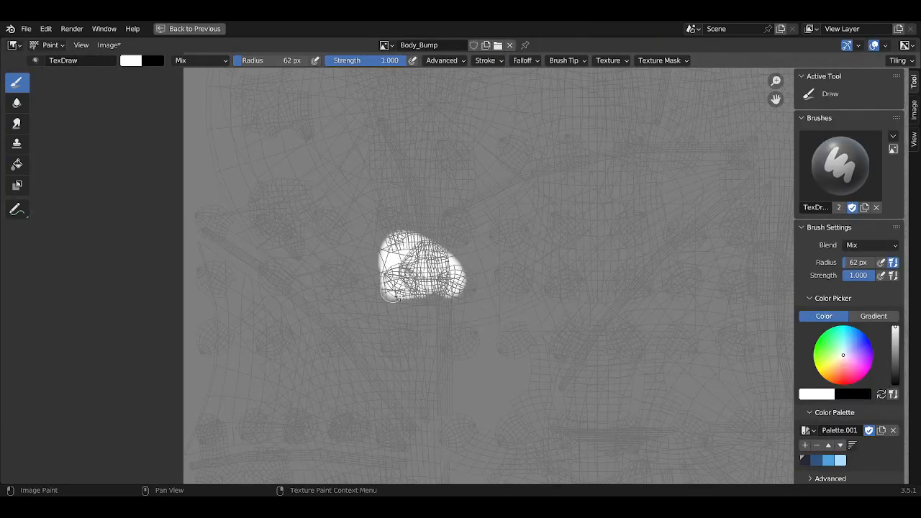
{"action": "mouse_move", "coordinate": [449, 247]}
{"action": "left_mouse_down"}
{"action": "mouse_move", "coordinate": [403, 217]}
{"action": "mouse_move", "coordinate": [350, 252]}
{"action": "mouse_move", "coordinate": [347, 293]}
{"action": "left_mouse_up"}
{"action": "scroll", "coordinate": [469, 277], "scroll_direction": "down", "scroll_amount": 3}
{"action": "mouse_move", "coordinate": [464, 295]}
{"action": "left_mouse_down"}
{"action": "mouse_move", "coordinate": [476, 330]}
{"action": "mouse_move", "coordinate": [658, 241]}
{"action": "mouse_move", "coordinate": [465, 123]}
{"action": "mouse_move", "coordinate": [504, 403]}
{"action": "mouse_move", "coordinate": [552, 352]}
{"action": "left_mouse_up"}
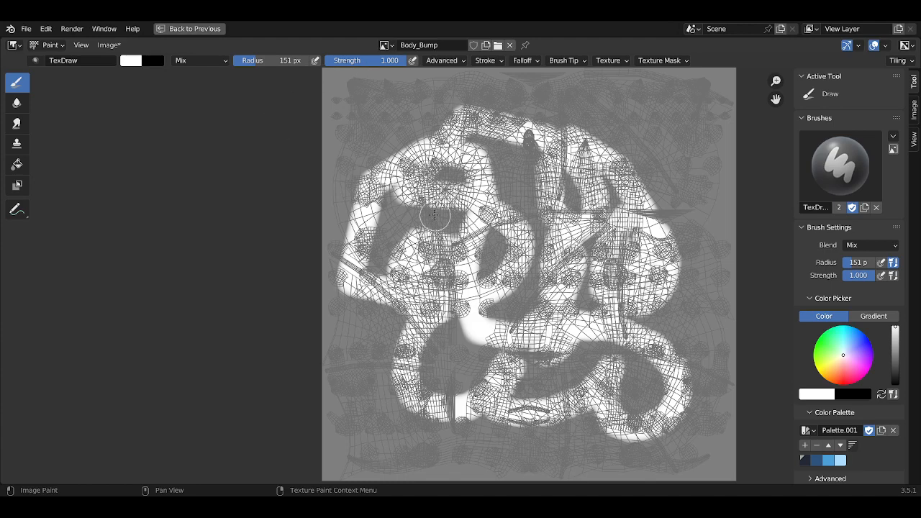
Restore the split layout and examine the painted bump on the body in Material Preview shading
{"action": "key", "text": "ctrl+space"}
{"action": "scroll", "coordinate": [452, 195], "scroll_direction": "up", "scroll_amount": 4}
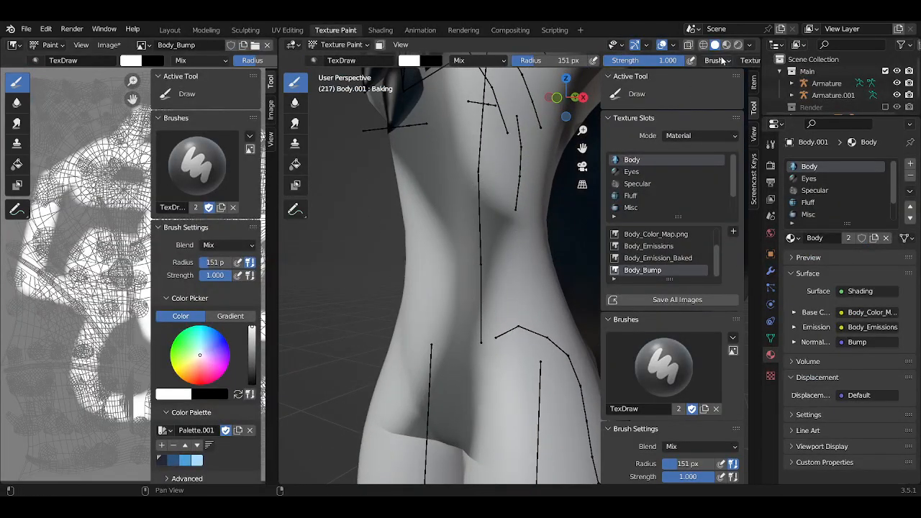
{"action": "left_click", "coordinate": [727, 45]}
{"action": "mouse_move", "coordinate": [504, 205]}
{"action": "middle_mouse_down"}
{"action": "mouse_move", "coordinate": [479, 243]}
{"action": "mouse_move", "coordinate": [406, 301]}
{"action": "mouse_move", "coordinate": [391, 264]}
{"action": "mouse_move", "coordinate": [519, 257]}
{"action": "mouse_move", "coordinate": [456, 211]}
{"action": "mouse_move", "coordinate": [492, 232]}
{"action": "mouse_move", "coordinate": [434, 218]}
{"action": "mouse_move", "coordinate": [377, 448]}
{"action": "mouse_move", "coordinate": [525, 208]}
{"action": "mouse_move", "coordinate": [585, 193]}
{"action": "mouse_move", "coordinate": [388, 332]}
{"action": "mouse_move", "coordinate": [281, 267]}
{"action": "mouse_move", "coordinate": [489, 216]}
{"action": "mouse_move", "coordinate": [425, 251]}
{"action": "mouse_move", "coordinate": [339, 36]}
{"action": "middle_mouse_up"}
{"action": "key", "text": "ctrl+space"}
{"action": "left_click", "coordinate": [204, 29]}
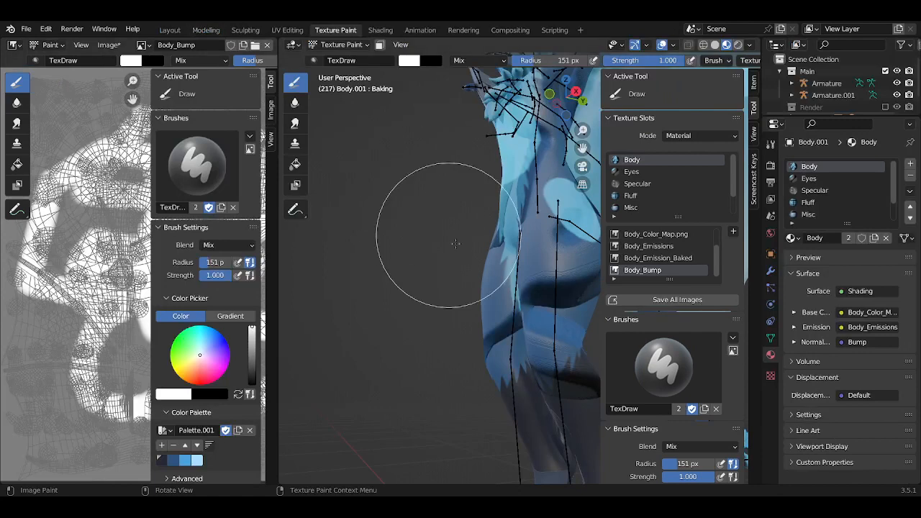
{"action": "middle_click_drag", "start_coordinate": [456, 244], "coordinate": [466, 241]}
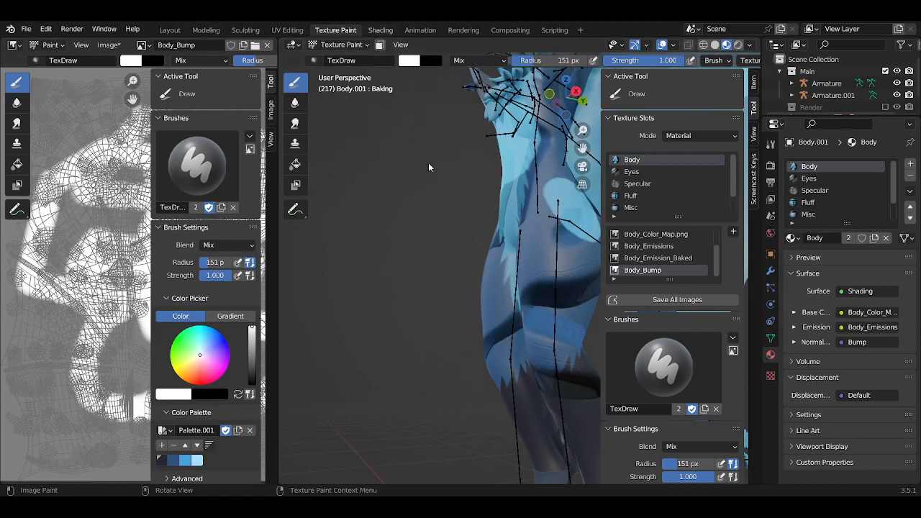
In the Shading workspace, leave the Shading node group and set the Bump node's Distance to 0.010
{"action": "key", "text": "ctrl+Page_Down"}
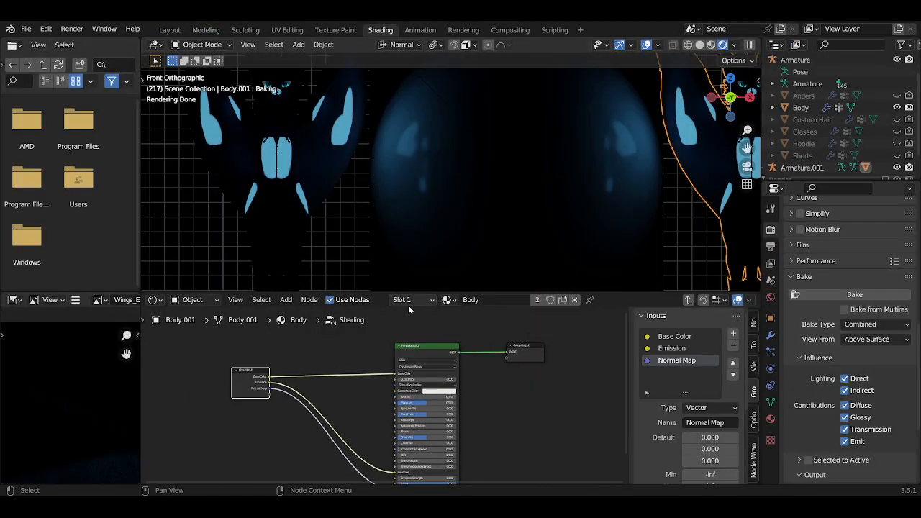
{"action": "left_click", "coordinate": [689, 301]}
{"action": "scroll", "coordinate": [407, 371], "scroll_direction": "up", "scroll_amount": 5}
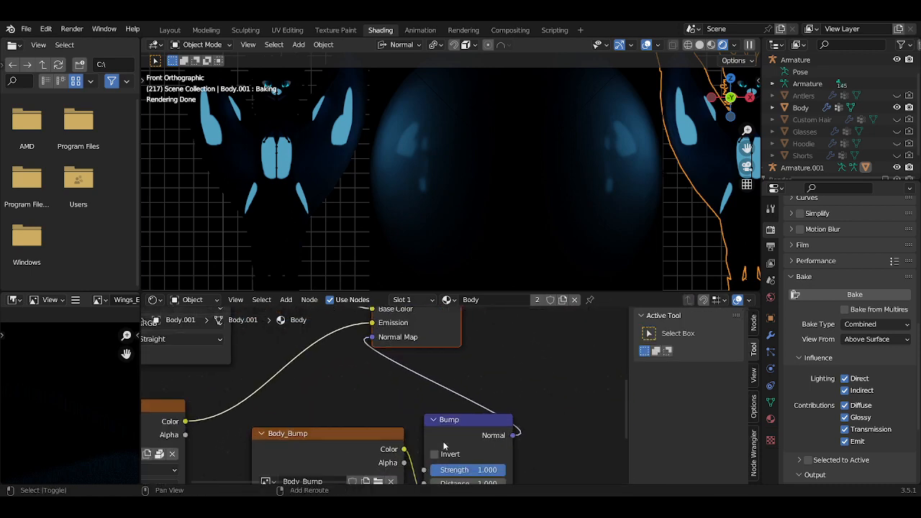
{"action": "scroll", "coordinate": [407, 371], "scroll_direction": "up", "scroll_amount": 2}
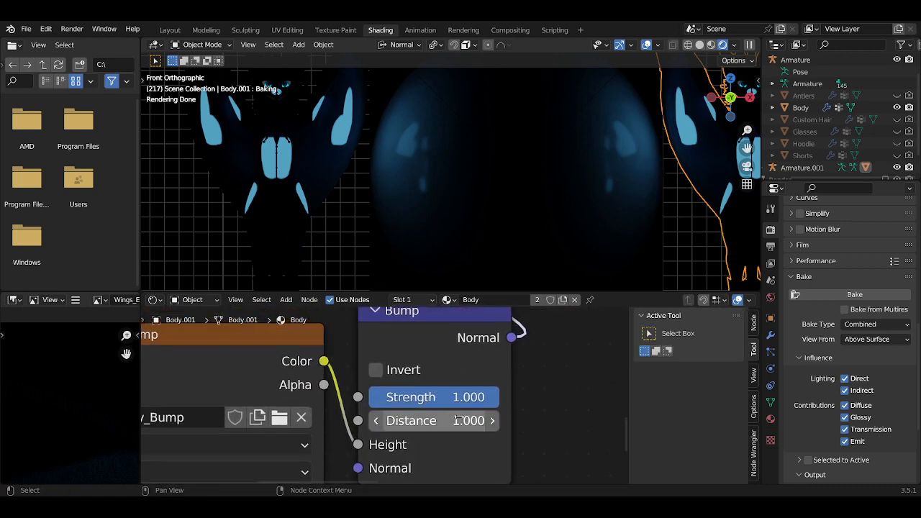
{"action": "left_click_drag", "start_coordinate": [447, 420], "coordinate": [410, 421]}
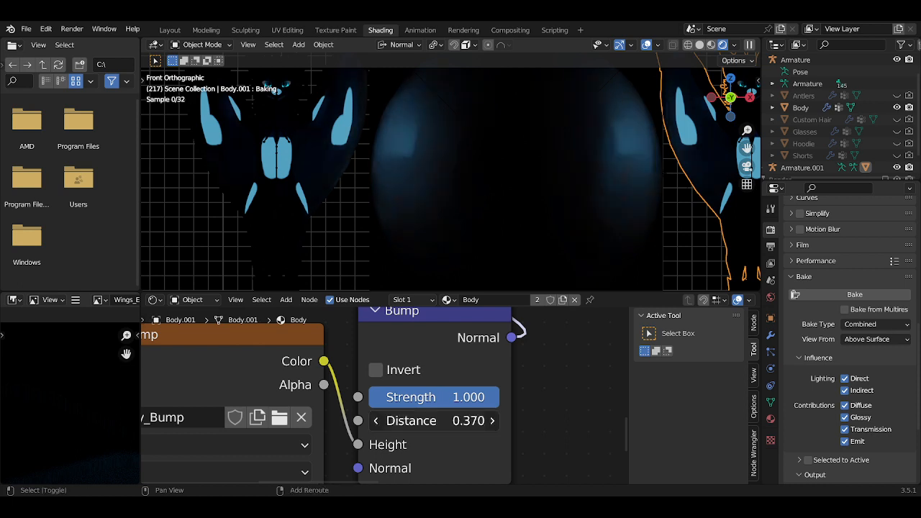
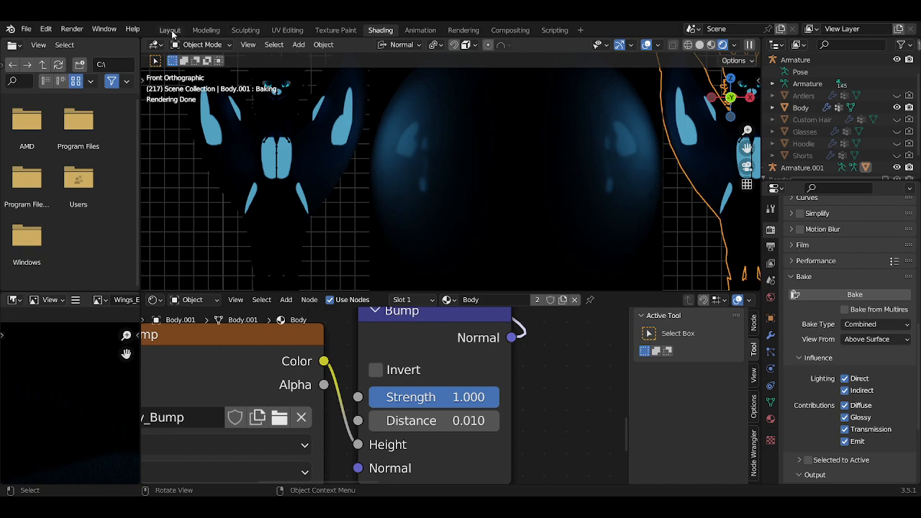
Go to the Layout workspace, examine the avatar's bump shading and select the Body mesh
{"action": "left_click", "coordinate": [171, 31]}
{"action": "scroll", "coordinate": [278, 281], "scroll_direction": "up", "scroll_amount": 2}
{"action": "middle_click_drag", "start_coordinate": [209, 326], "coordinate": [371, 341], "text": "shift"}
{"action": "scroll", "coordinate": [435, 336], "scroll_direction": "up", "scroll_amount": 5}
{"action": "middle_click_drag", "start_coordinate": [371, 342], "coordinate": [366, 270], "text": "shift"}
{"action": "scroll", "coordinate": [403, 282], "scroll_direction": "up", "scroll_amount": 4}
{"action": "middle_click_drag", "start_coordinate": [418, 286], "coordinate": [401, 316]}
{"action": "left_click", "coordinate": [400, 315]}
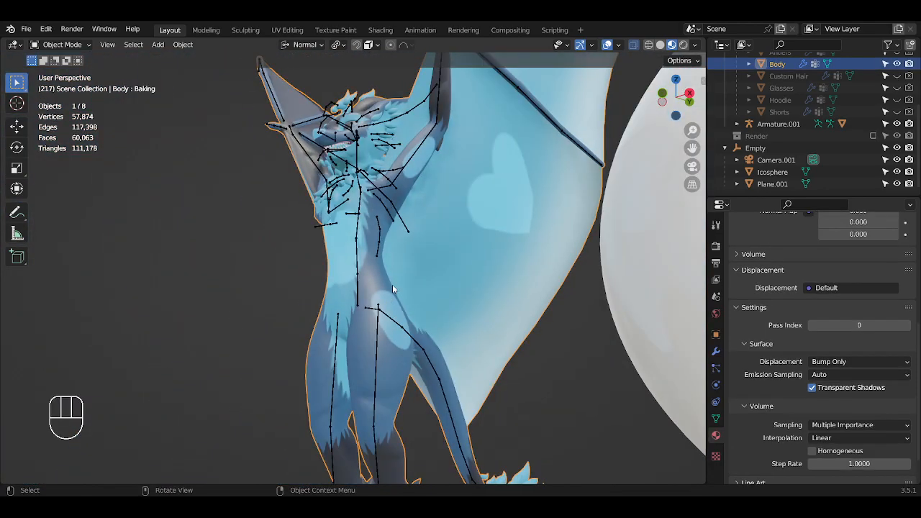
Return to texture painting on the body with the face selection mask off, and make the Body material's Body_Bump the paint slot
{"action": "left_click", "coordinate": [334, 29]}
{"action": "mouse_move", "coordinate": [401, 113]}
{"action": "middle_mouse_down"}
{"action": "mouse_move", "coordinate": [453, 288]}
{"action": "mouse_move", "coordinate": [482, 302]}
{"action": "mouse_move", "coordinate": [500, 273]}
{"action": "middle_mouse_up"}
{"action": "key", "text": "ctrl+Tab"}
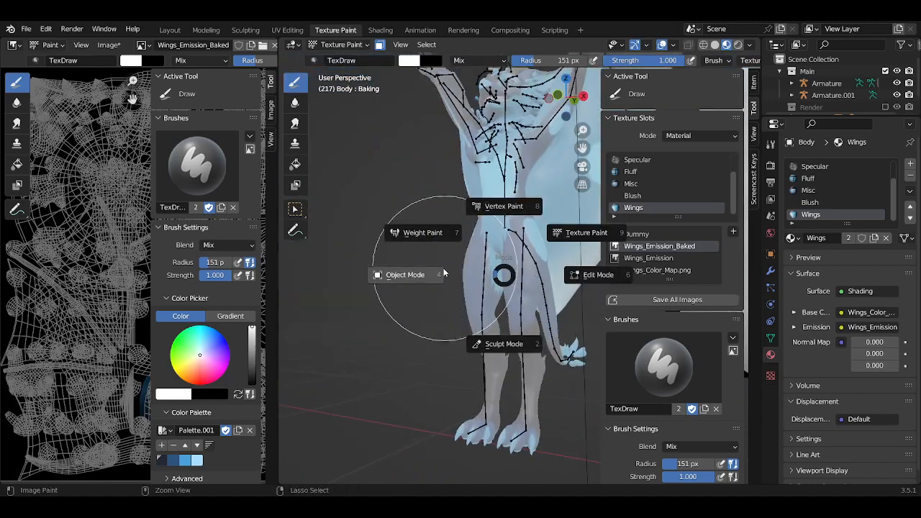
{"action": "scroll", "coordinate": [564, 245], "scroll_direction": "up", "scroll_amount": 6}
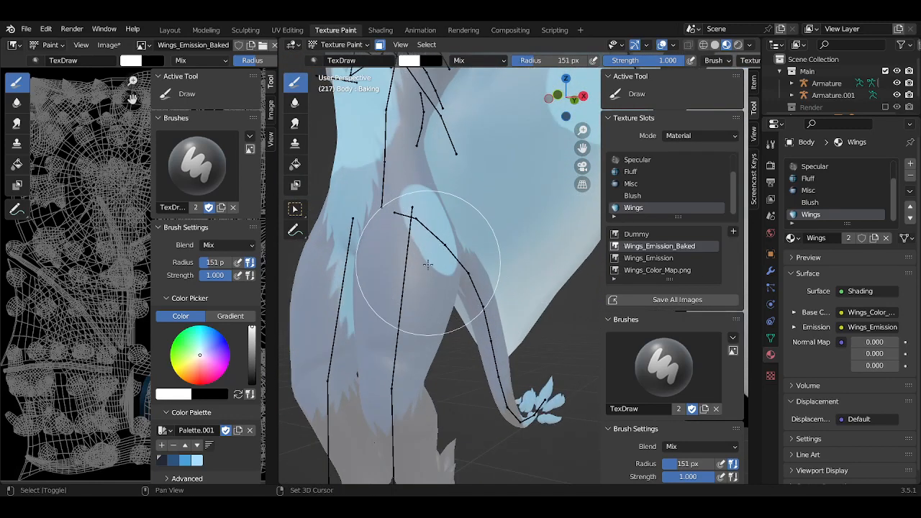
{"action": "scroll", "coordinate": [465, 263], "scroll_direction": "up", "scroll_amount": 3, "text": "shift"}
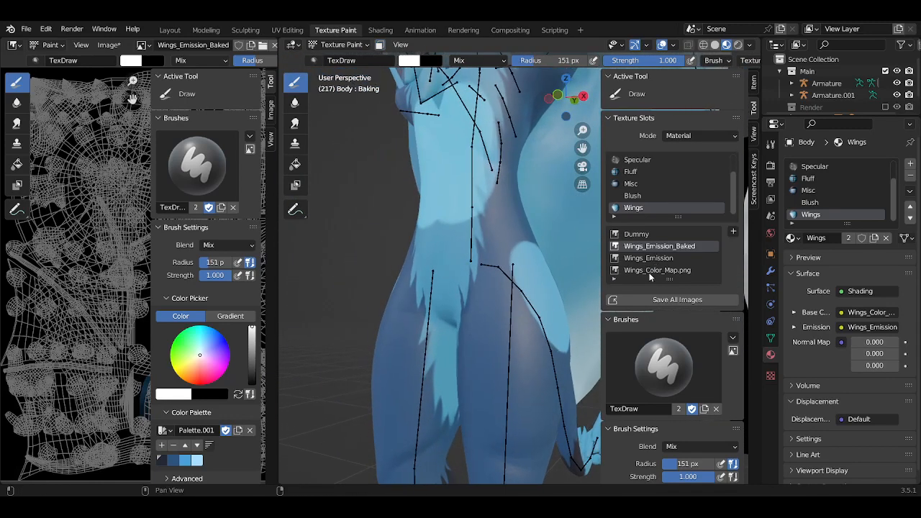
{"action": "scroll", "coordinate": [631, 160], "scroll_direction": "up", "scroll_amount": 2}
{"action": "left_click", "coordinate": [632, 159]}
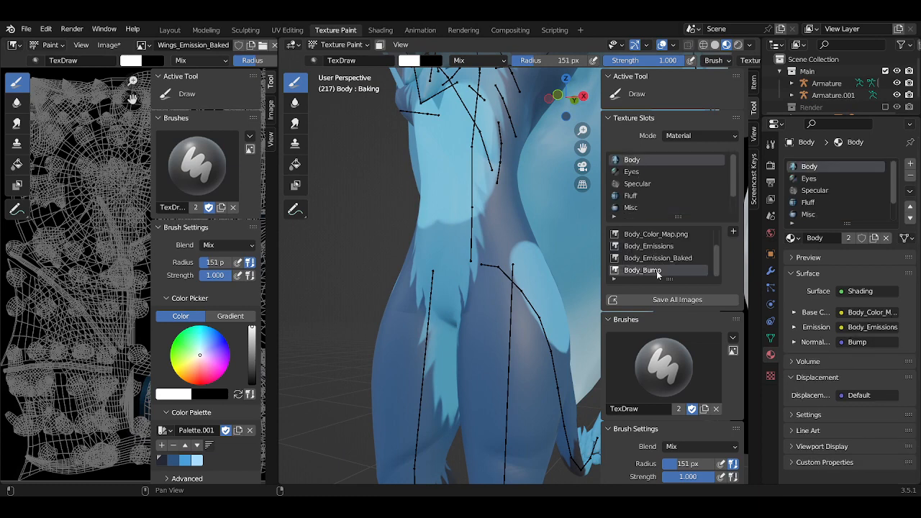
{"action": "left_click", "coordinate": [643, 270]}
Set the Draw brush radius to 66 px and dab white onto the body's lower belly
{"action": "scroll", "coordinate": [519, 240], "scroll_direction": "up", "scroll_amount": 3}
{"action": "key", "text": "f"}
{"action": "left_click", "coordinate": [437, 252]}
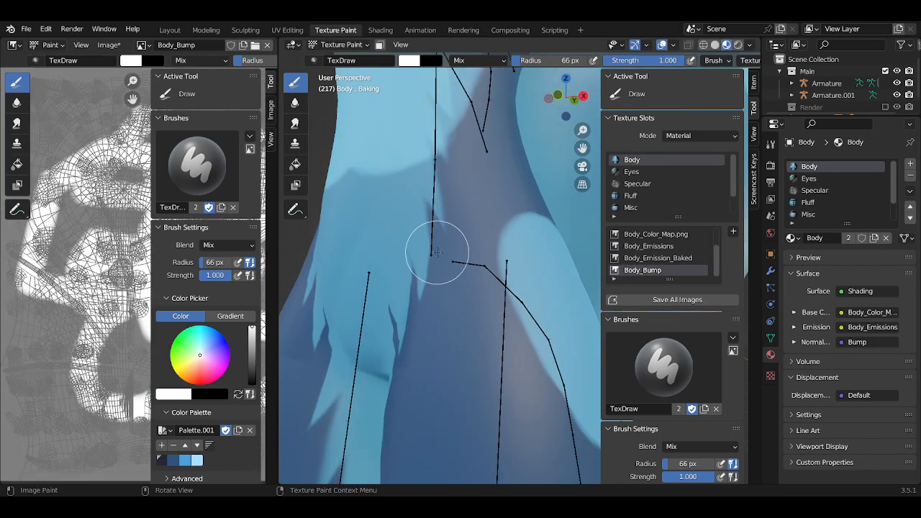
Show the avatar in solid shading, frame the hips and thighs, and choose the Fill tool for Body_Bump
{"action": "left_click", "coordinate": [714, 45]}
{"action": "mouse_move", "coordinate": [408, 216]}
{"action": "middle_mouse_down"}
{"action": "mouse_move", "coordinate": [458, 245]}
{"action": "mouse_move", "coordinate": [439, 232]}
{"action": "middle_mouse_up"}
{"action": "left_click", "coordinate": [295, 165]}
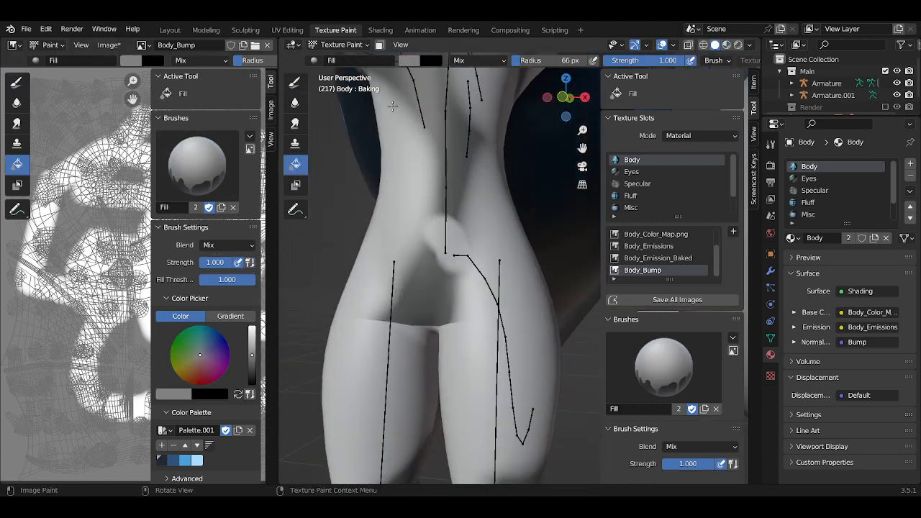
Try to fill the body's Body_Bump texture with mid grey, and undo the fill
{"action": "left_click", "coordinate": [475, 271]}
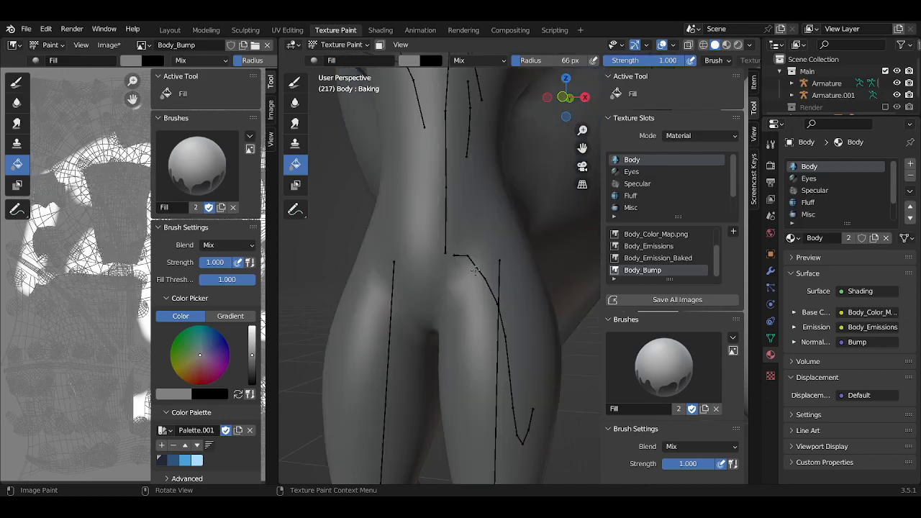
{"action": "scroll", "coordinate": [475, 270], "scroll_direction": "down", "scroll_amount": 3}
{"action": "key", "text": "ctrl+z"}
{"action": "scroll", "coordinate": [475, 265], "scroll_direction": "up", "scroll_amount": 3}
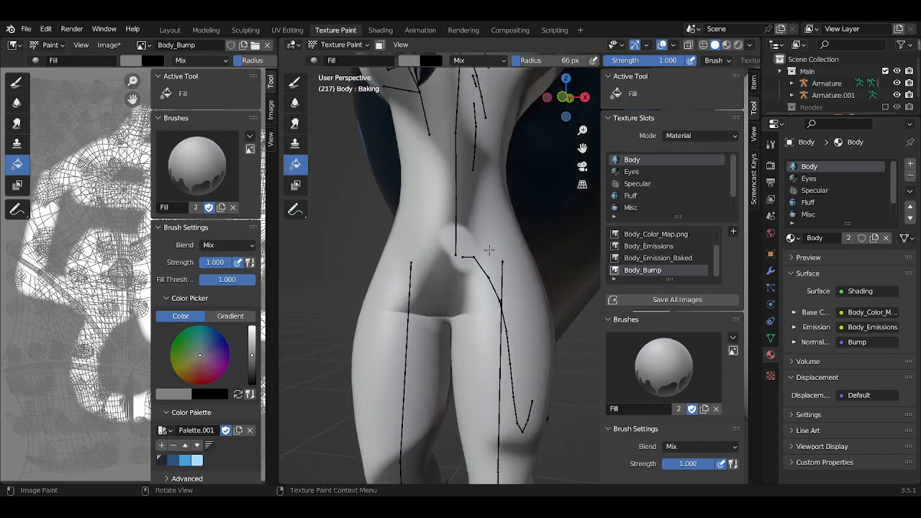
Select all faces assigned to the Body material, and fill them with mid grey in Texture Paint using face selection masking
{"action": "key", "text": "Tab"}
{"action": "scroll", "coordinate": [525, 275], "scroll_direction": "down", "scroll_amount": 2}
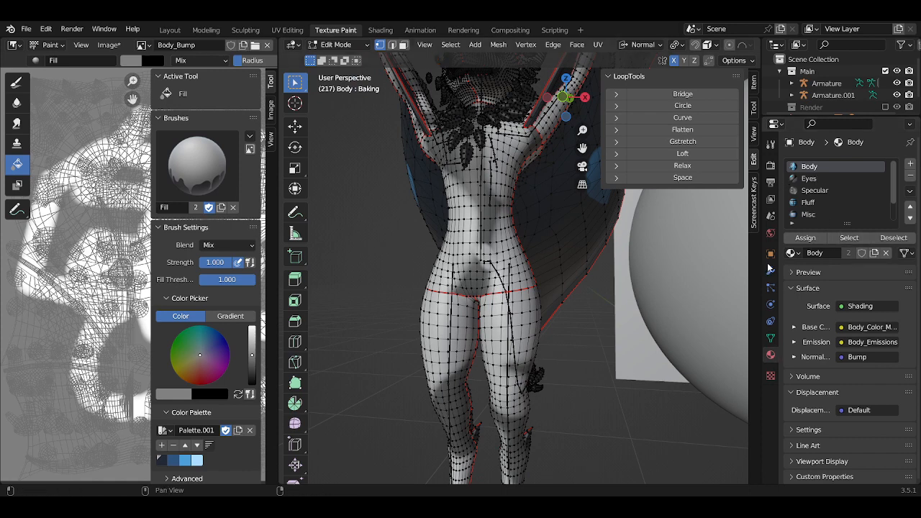
{"action": "left_click", "coordinate": [840, 241]}
{"action": "key", "text": "Tab"}
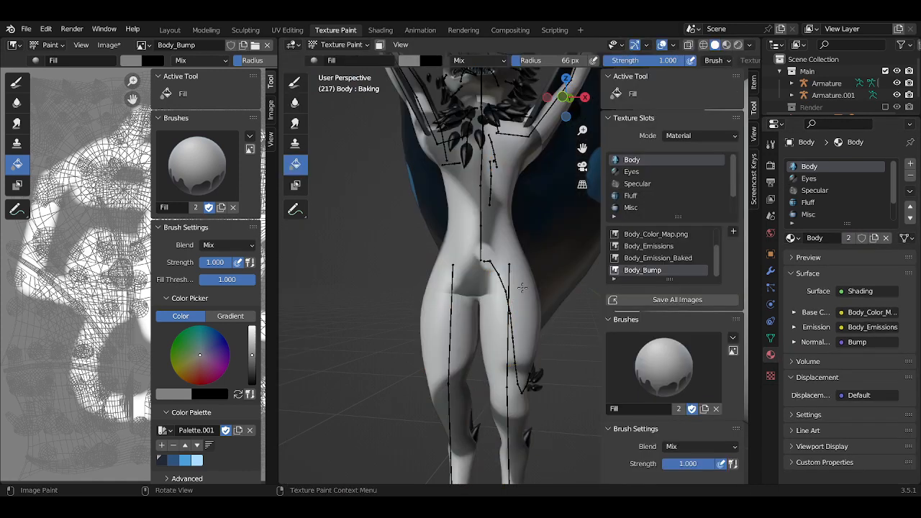
{"action": "scroll", "coordinate": [522, 288], "scroll_direction": "up", "scroll_amount": 4}
{"action": "left_click", "coordinate": [506, 246]}
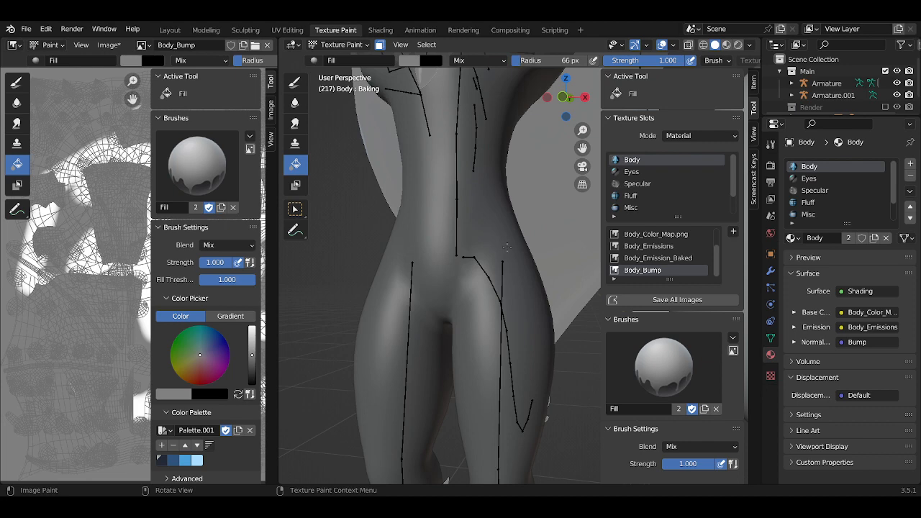
Choose the Draw brush, show the avatar in material preview, and set the brush strength to 0.476
{"action": "middle_click_drag", "start_coordinate": [507, 248], "coordinate": [455, 251]}
{"action": "left_click", "coordinate": [298, 88]}
{"action": "mouse_move", "coordinate": [562, 285]}
{"action": "middle_mouse_down"}
{"action": "mouse_move", "coordinate": [497, 296]}
{"action": "mouse_move", "coordinate": [544, 291]}
{"action": "middle_mouse_up"}
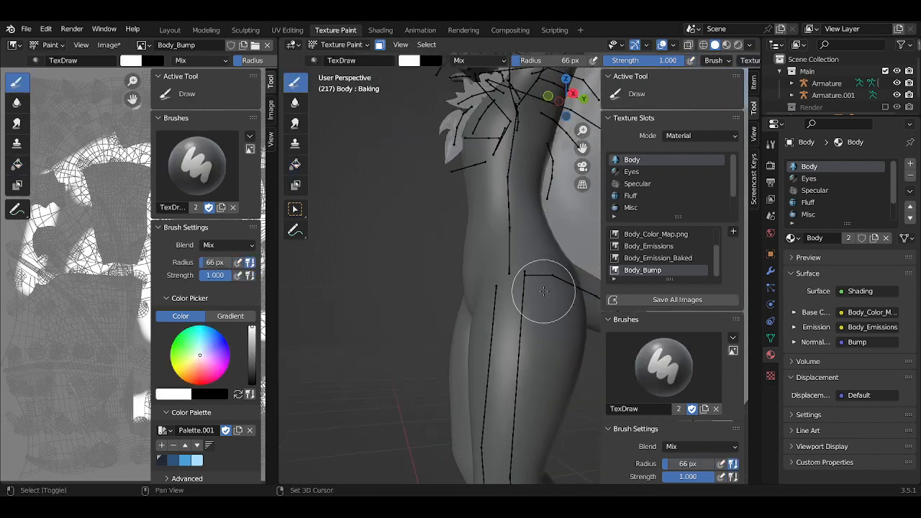
{"action": "scroll", "coordinate": [543, 291], "scroll_direction": "up", "scroll_amount": 4}
{"action": "left_click", "coordinate": [726, 45]}
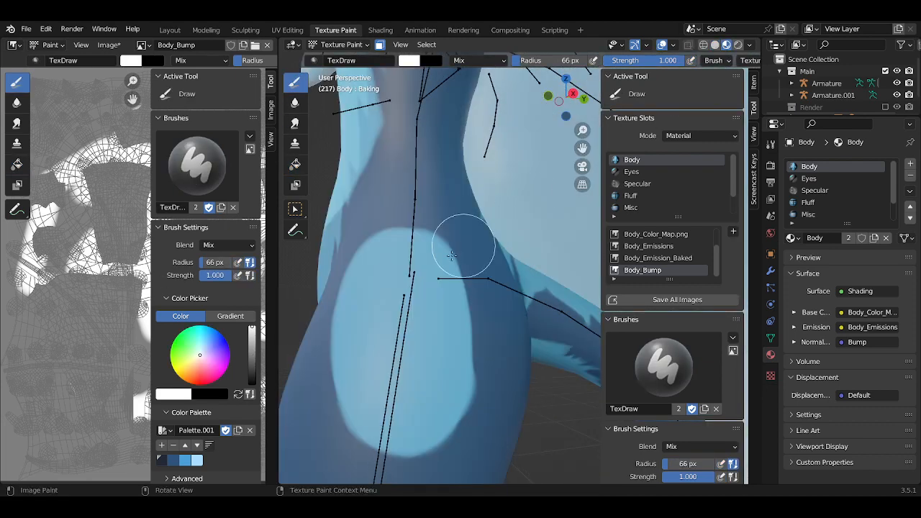
{"action": "mouse_move", "coordinate": [463, 257]}
{"action": "middle_mouse_down"}
{"action": "mouse_move", "coordinate": [473, 305]}
{"action": "mouse_move", "coordinate": [448, 302]}
{"action": "mouse_move", "coordinate": [476, 308]}
{"action": "mouse_move", "coordinate": [431, 313]}
{"action": "middle_mouse_up"}
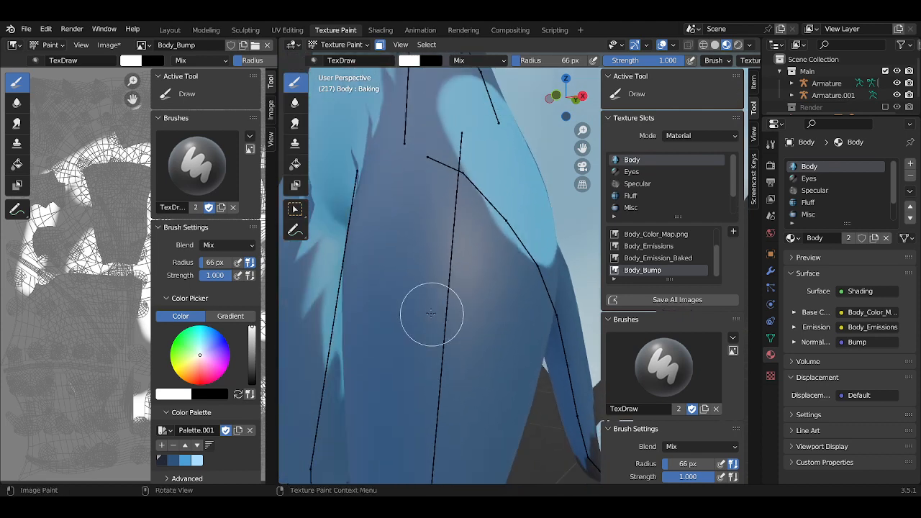
{"action": "middle_click_drag", "start_coordinate": [431, 238], "coordinate": [434, 252]}
{"action": "key", "text": "shift+f"}
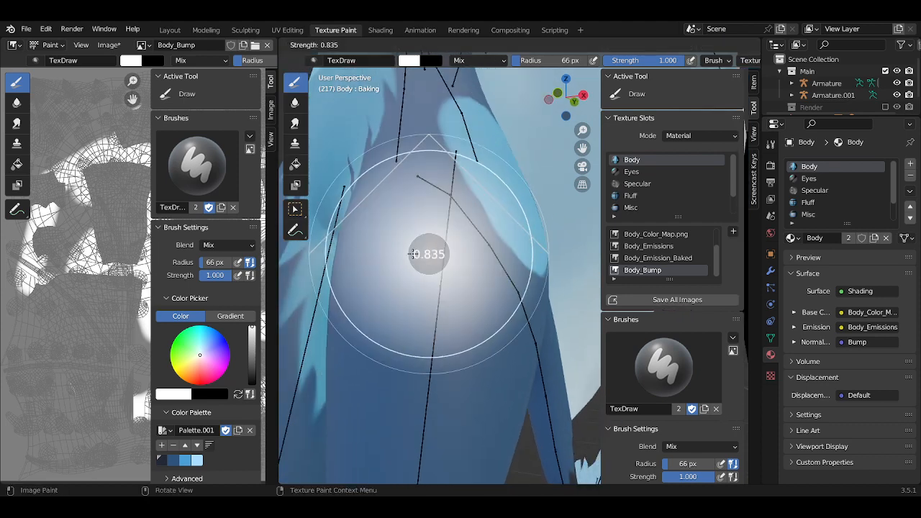
{"action": "left_click", "coordinate": [410, 247]}
Paint soft curved muscle contours across the front and outer side of the avatar's thigh on Body_Bump
{"action": "middle_click_drag", "start_coordinate": [412, 227], "coordinate": [432, 309]}
{"action": "mouse_move", "coordinate": [473, 361]}
{"action": "middle_mouse_down"}
{"action": "mouse_move", "coordinate": [471, 318]}
{"action": "mouse_move", "coordinate": [456, 335]}
{"action": "mouse_move", "coordinate": [510, 333]}
{"action": "mouse_move", "coordinate": [466, 254]}
{"action": "middle_mouse_up"}
{"action": "middle_click_drag", "start_coordinate": [480, 299], "coordinate": [395, 359]}
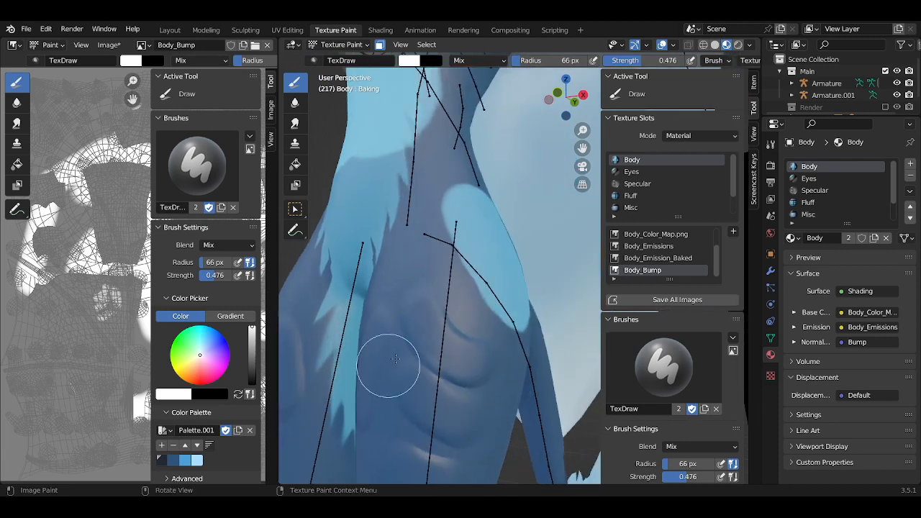
{"action": "mouse_move", "coordinate": [481, 299]}
{"action": "middle_mouse_down"}
{"action": "mouse_move", "coordinate": [422, 318]}
{"action": "mouse_move", "coordinate": [405, 301]}
{"action": "middle_mouse_up"}
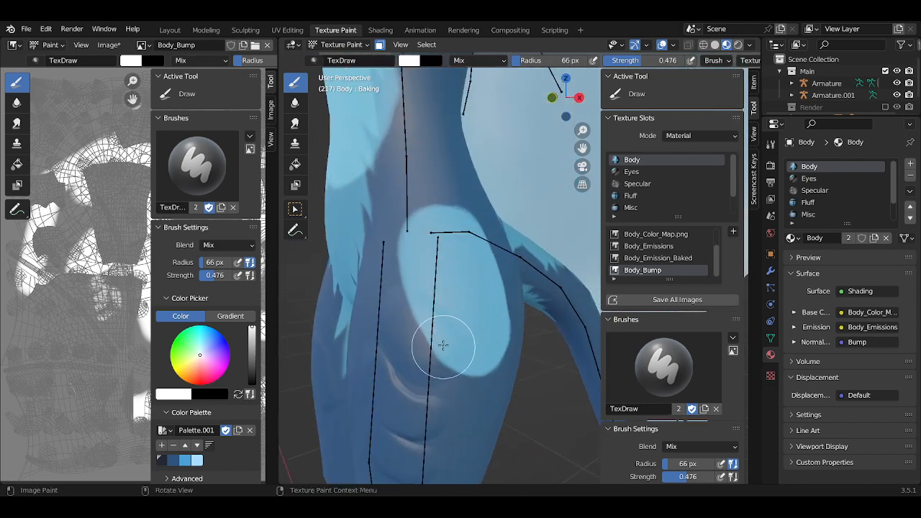
{"action": "middle_click_drag", "start_coordinate": [444, 346], "coordinate": [480, 332]}
{"action": "mouse_move", "coordinate": [413, 352]}
{"action": "middle_mouse_down"}
{"action": "mouse_move", "coordinate": [443, 325]}
{"action": "mouse_move", "coordinate": [438, 432]}
{"action": "mouse_move", "coordinate": [442, 309]}
{"action": "middle_mouse_up"}
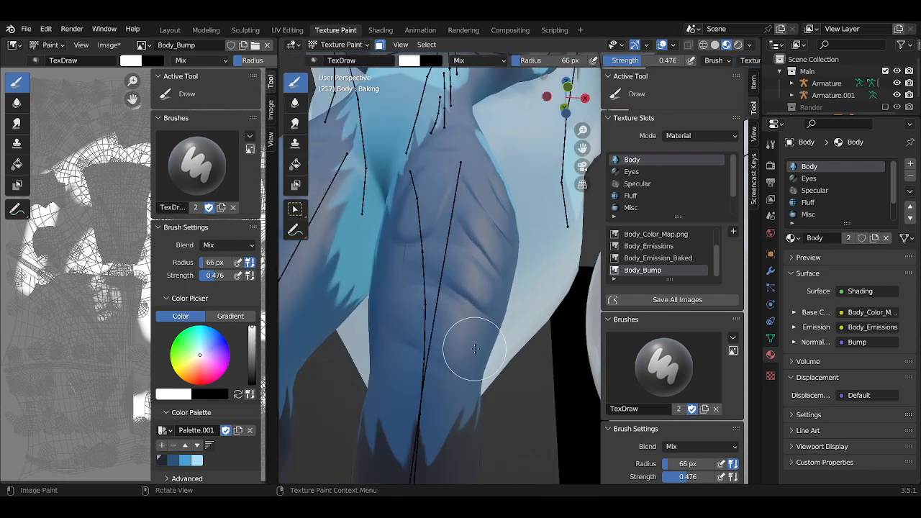
{"action": "mouse_move", "coordinate": [475, 349]}
{"action": "middle_mouse_down"}
{"action": "mouse_move", "coordinate": [473, 319]}
{"action": "mouse_move", "coordinate": [450, 386]}
{"action": "middle_mouse_up"}
{"action": "mouse_move", "coordinate": [468, 330]}
{"action": "middle_mouse_down"}
{"action": "mouse_move", "coordinate": [477, 331]}
{"action": "mouse_move", "coordinate": [473, 344]}
{"action": "middle_mouse_up"}
Set the Draw brush strength to 1.000 and paint stronger muscle contours around the thigh
{"action": "key", "text": "shift+f"}
{"action": "left_click", "coordinate": [444, 381]}
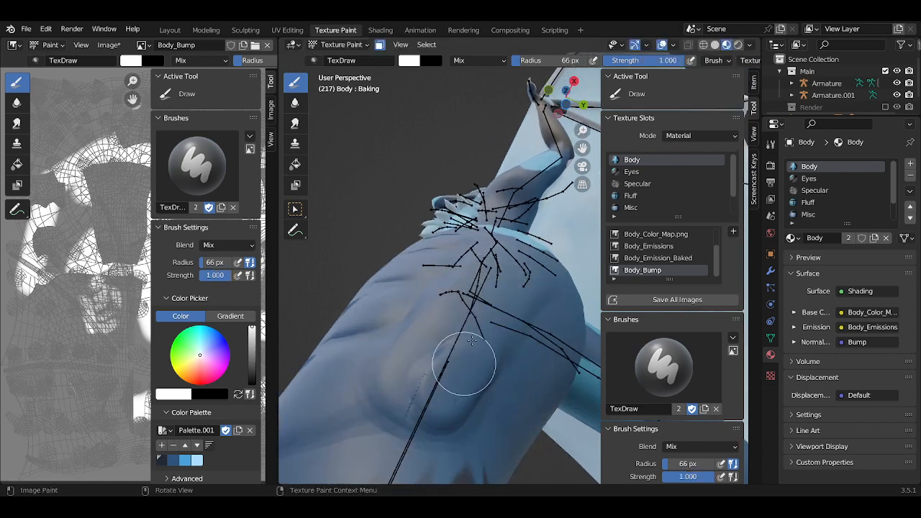
{"action": "middle_click_drag", "start_coordinate": [426, 357], "coordinate": [406, 386]}
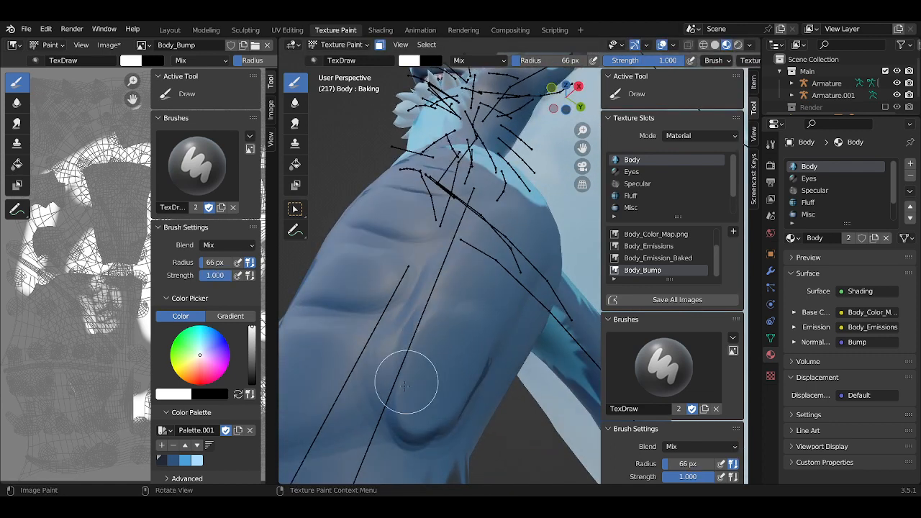
{"action": "middle_click_drag", "start_coordinate": [445, 276], "coordinate": [493, 339]}
{"action": "scroll", "coordinate": [444, 358], "scroll_direction": "down", "scroll_amount": 4}
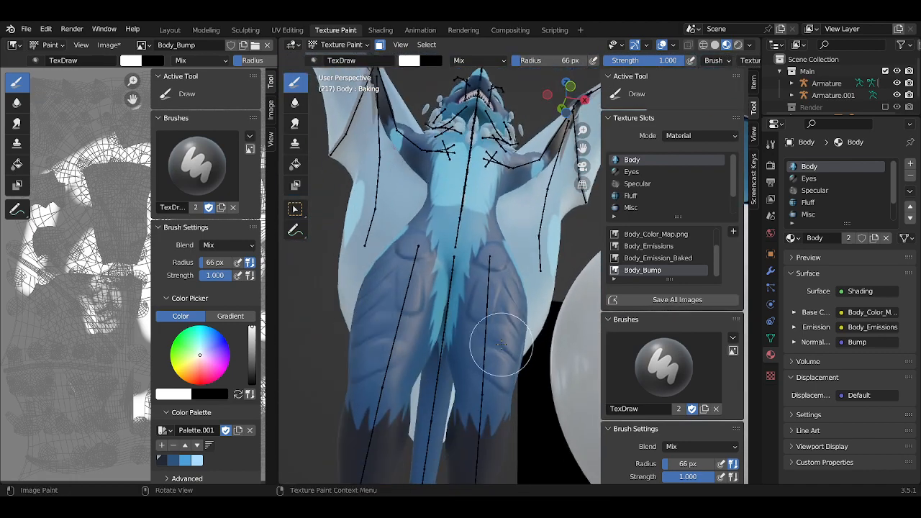
{"action": "scroll", "coordinate": [497, 344], "scroll_direction": "up", "scroll_amount": 1}
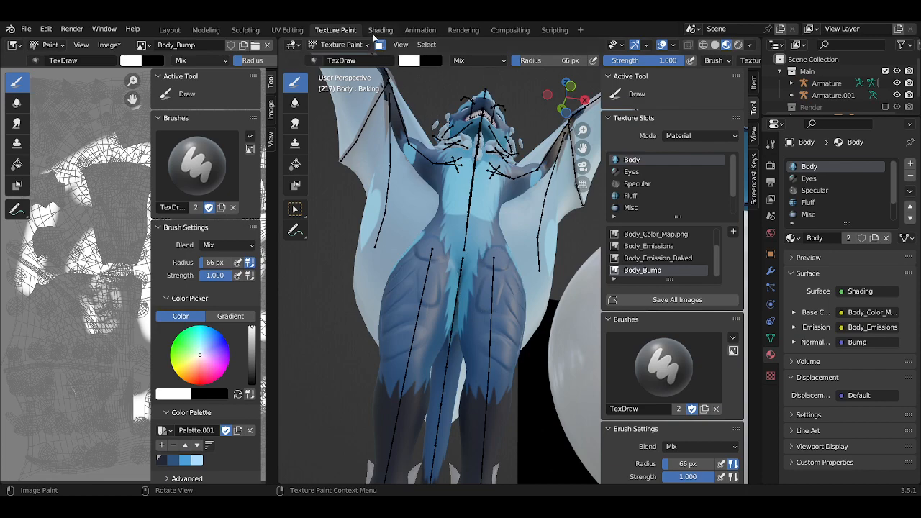
In the Shading workspace, move the Empty with Camera.001, Icosphere and Plane.001 into a new Matcap collection and exclude it from the view layer
{"action": "left_click", "coordinate": [376, 30]}
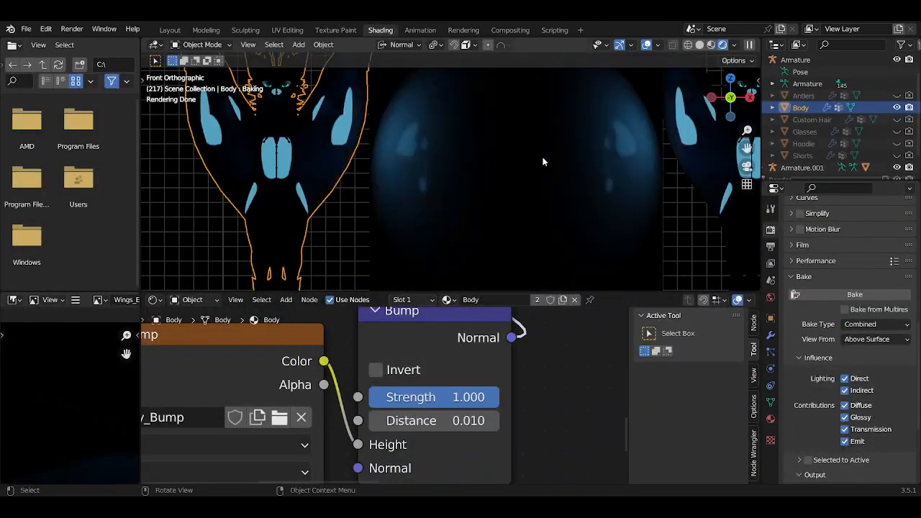
{"action": "scroll", "coordinate": [525, 187], "scroll_direction": "down", "scroll_amount": 1}
{"action": "scroll", "coordinate": [806, 170], "scroll_direction": "down", "scroll_amount": 2}
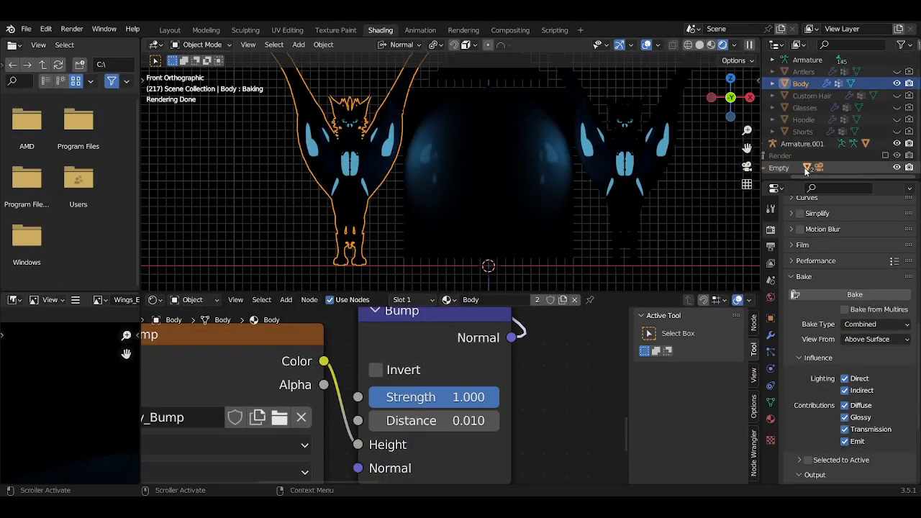
{"action": "left_click", "coordinate": [781, 169]}
{"action": "key", "text": "m"}
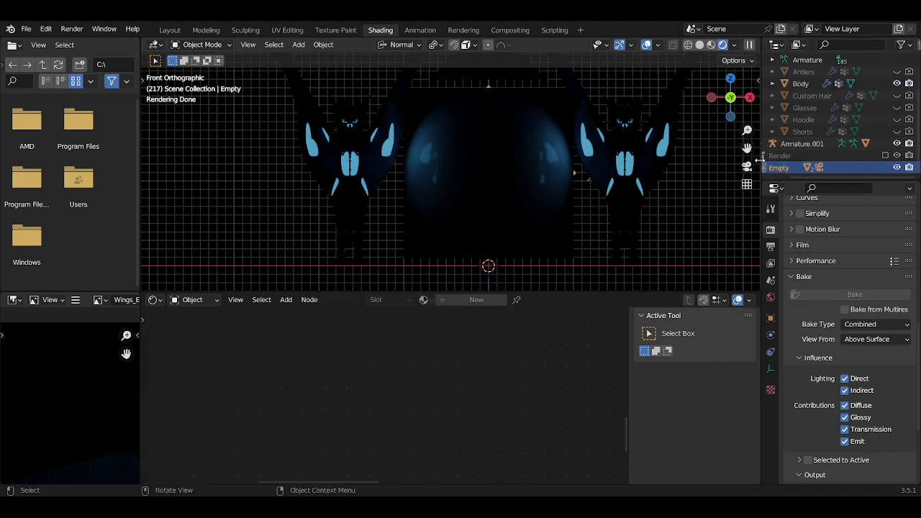
{"action": "left_click_drag", "start_coordinate": [760, 160], "coordinate": [736, 161]}
{"action": "left_click", "coordinate": [749, 168]}
{"action": "scroll", "coordinate": [750, 170], "scroll_direction": "down", "scroll_amount": 2}
{"action": "left_click", "coordinate": [784, 172], "text": "shift"}
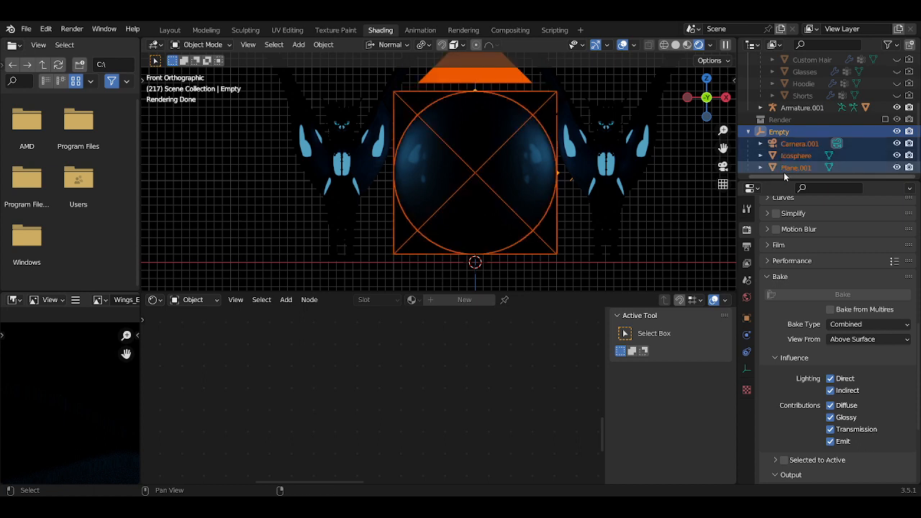
{"action": "key", "text": "m"}
{"action": "left_click", "coordinate": [778, 160]}
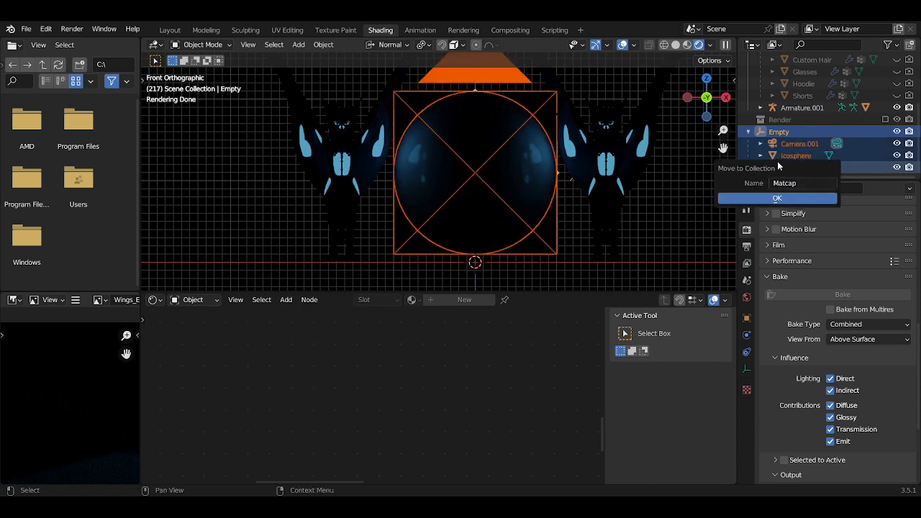
{"action": "key", "text": "Return"}
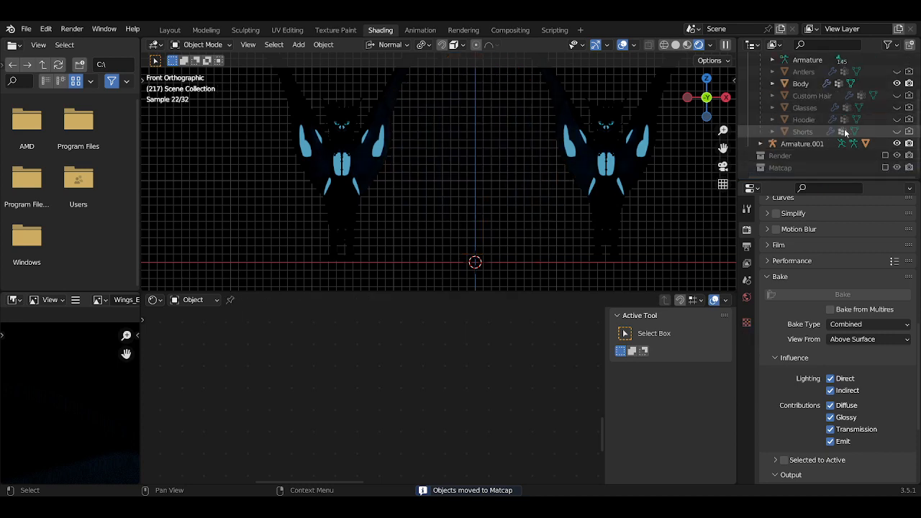
Delete the duplicate Armature.001 together with its body mesh
{"action": "scroll", "coordinate": [667, 183], "scroll_direction": "down", "scroll_amount": 2}
{"action": "left_click", "coordinate": [803, 144]}
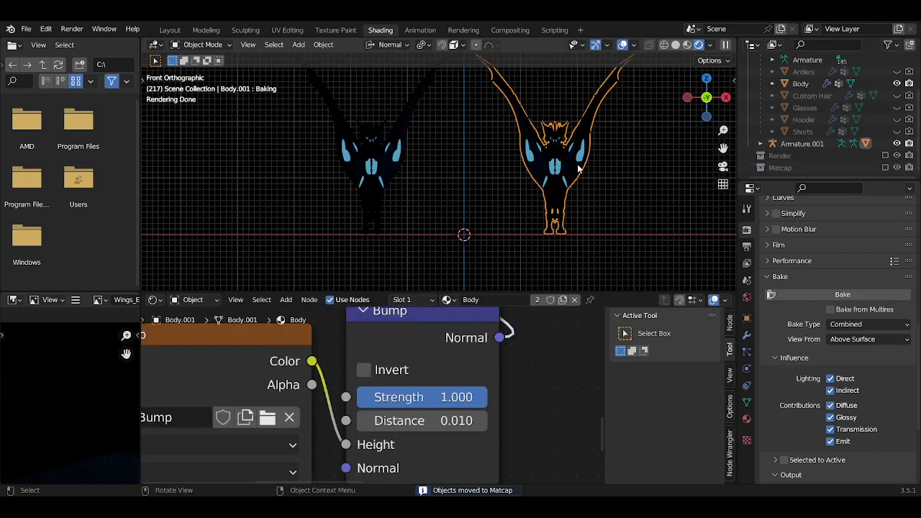
{"action": "right_click", "coordinate": [810, 147]}
{"action": "left_click", "coordinate": [742, 184]}
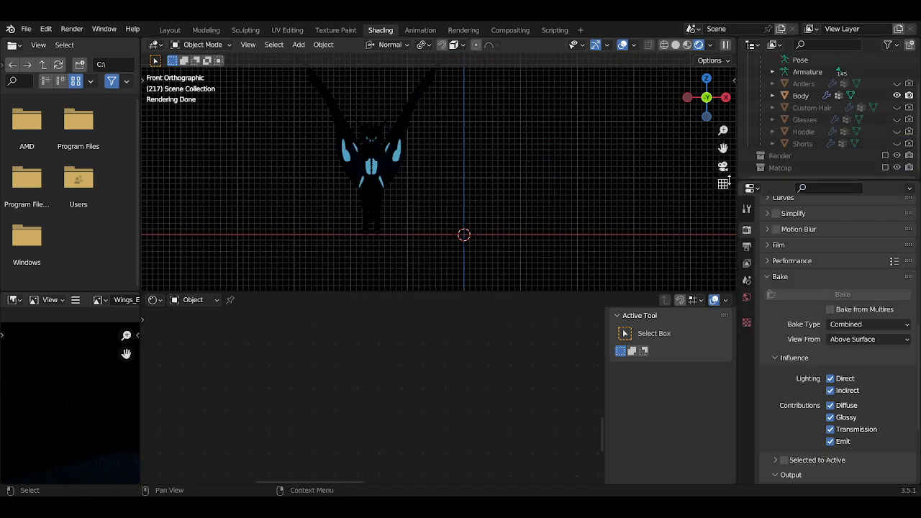
Clear the main Armature's location and the rotation of all its pose bones, and return to Object Mode
{"action": "scroll", "coordinate": [807, 98], "scroll_direction": "up", "scroll_amount": 2}
{"action": "left_click", "coordinate": [797, 84]}
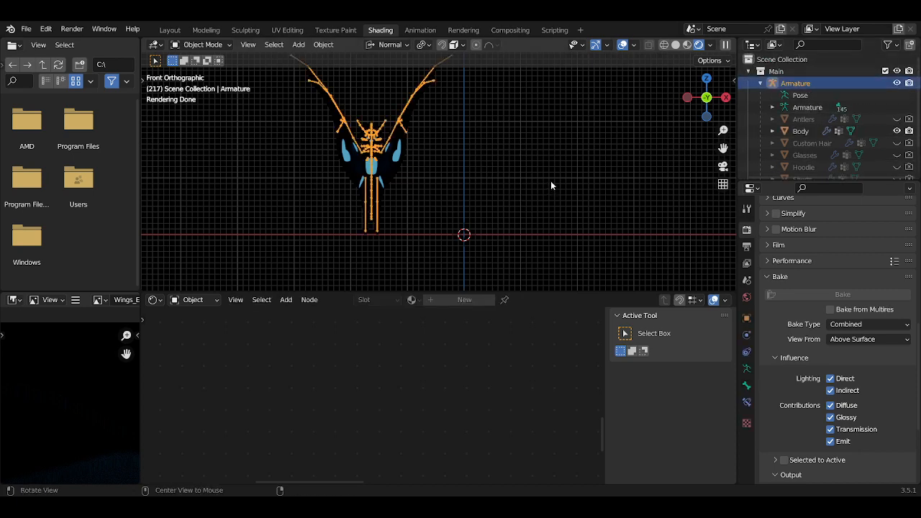
{"action": "key", "text": "alt+g"}
{"action": "middle_click_drag", "start_coordinate": [550, 179], "coordinate": [541, 251], "text": "shift"}
{"action": "scroll", "coordinate": [535, 245], "scroll_direction": "up", "scroll_amount": 2}
{"action": "key", "text": "ctrl+Tab"}
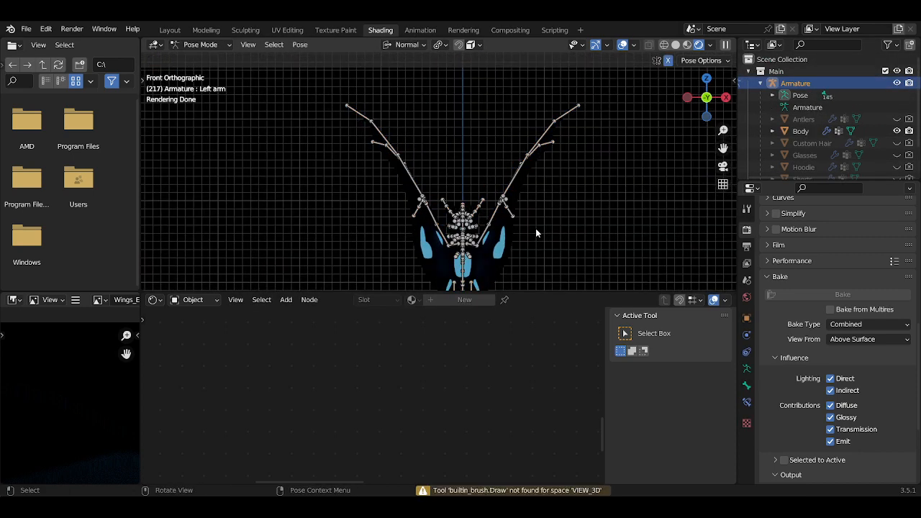
{"action": "key", "text": "a"}
{"action": "key", "text": "alt+r"}
{"action": "key", "text": "ctrl+Tab"}
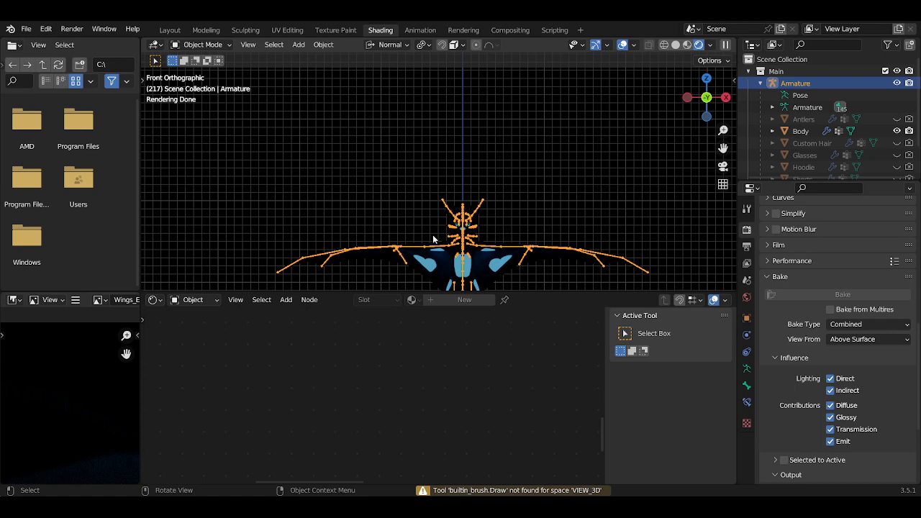
In the Animation workspace, assign the Baking action to the Armature
{"action": "left_click", "coordinate": [419, 30]}
{"action": "scroll", "coordinate": [463, 209], "scroll_direction": "down", "scroll_amount": 2}
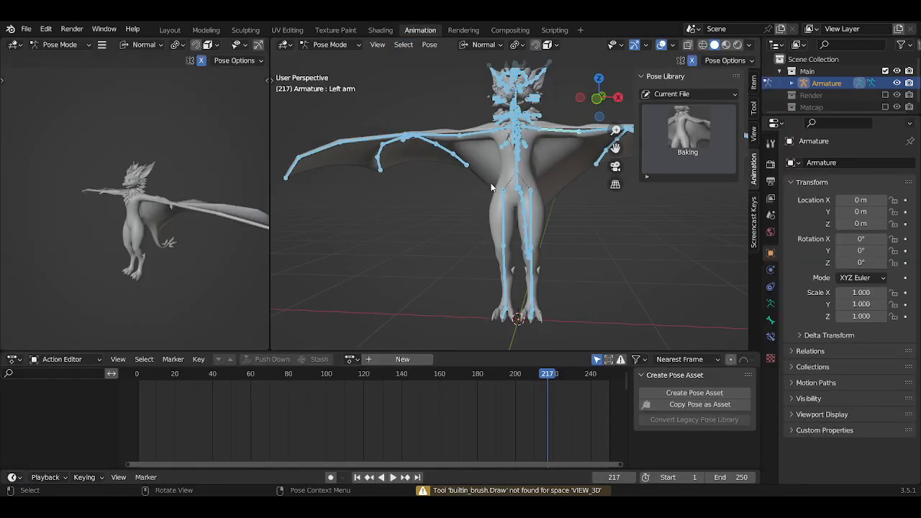
{"action": "left_click", "coordinate": [355, 360]}
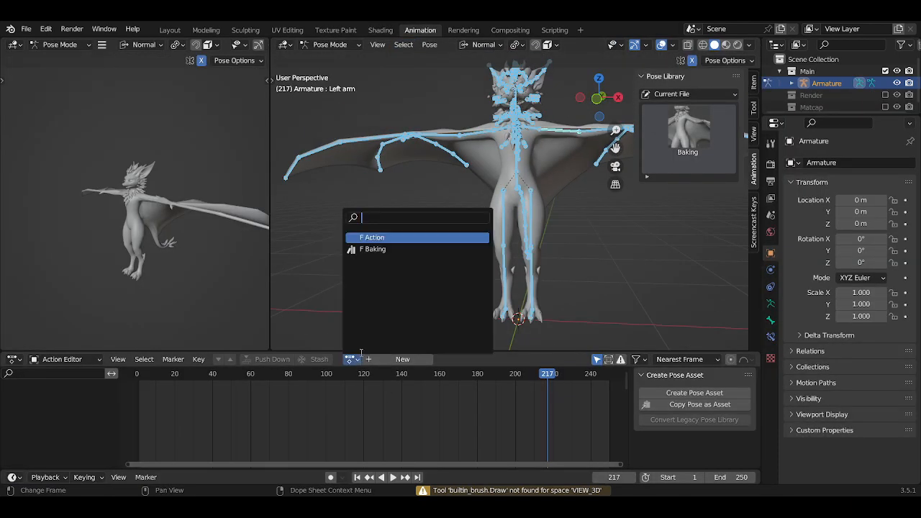
{"action": "left_click", "coordinate": [389, 249]}
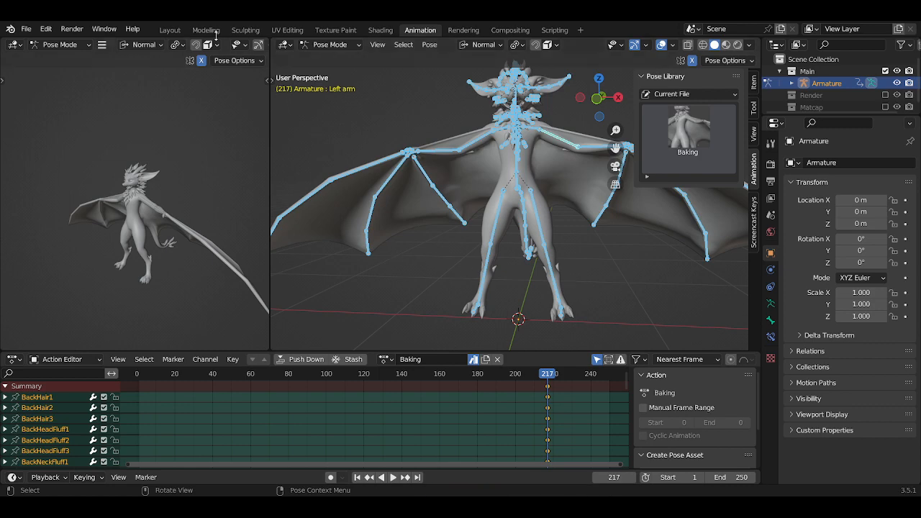
Return to the Layout workspace and examine the painted bump contours on the avatar's thighs
{"action": "left_click", "coordinate": [172, 29]}
{"action": "middle_click_drag", "start_coordinate": [504, 288], "coordinate": [429, 324]}
{"action": "scroll", "coordinate": [454, 317], "scroll_direction": "up", "scroll_amount": 3}
{"action": "left_click", "coordinate": [475, 253]}
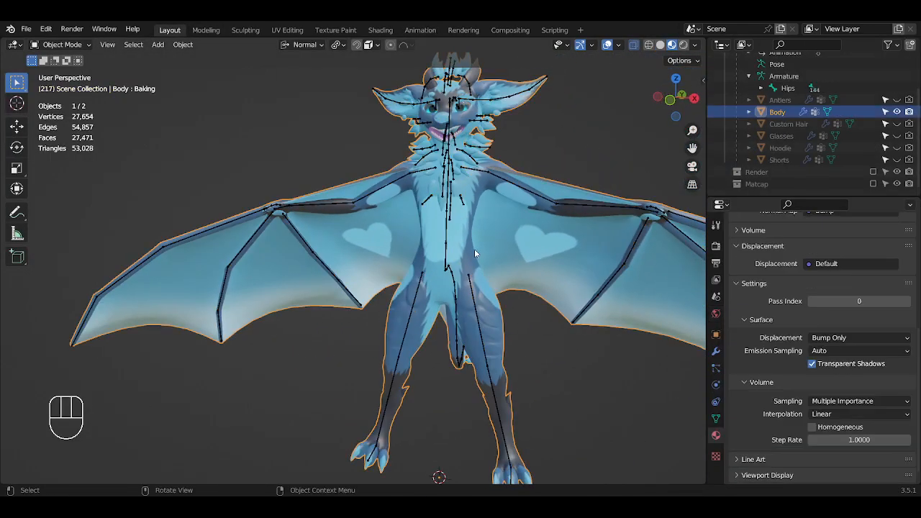
{"action": "left_click", "coordinate": [539, 151]}
{"action": "middle_click_drag", "start_coordinate": [540, 152], "coordinate": [512, 204]}
{"action": "scroll", "coordinate": [436, 203], "scroll_direction": "up", "scroll_amount": 3}
{"action": "middle_click_drag", "start_coordinate": [472, 273], "coordinate": [557, 228], "text": "shift"}
{"action": "scroll", "coordinate": [505, 249], "scroll_direction": "up", "scroll_amount": 2}
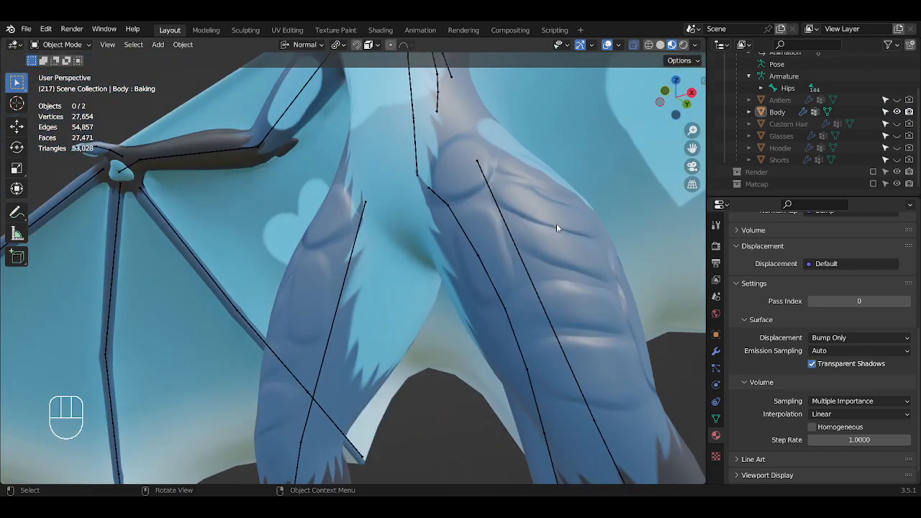
In the Shading workspace, open the Body material's Shading node group and disconnect Base Color from the Principled BSDF
{"action": "left_click", "coordinate": [382, 31]}
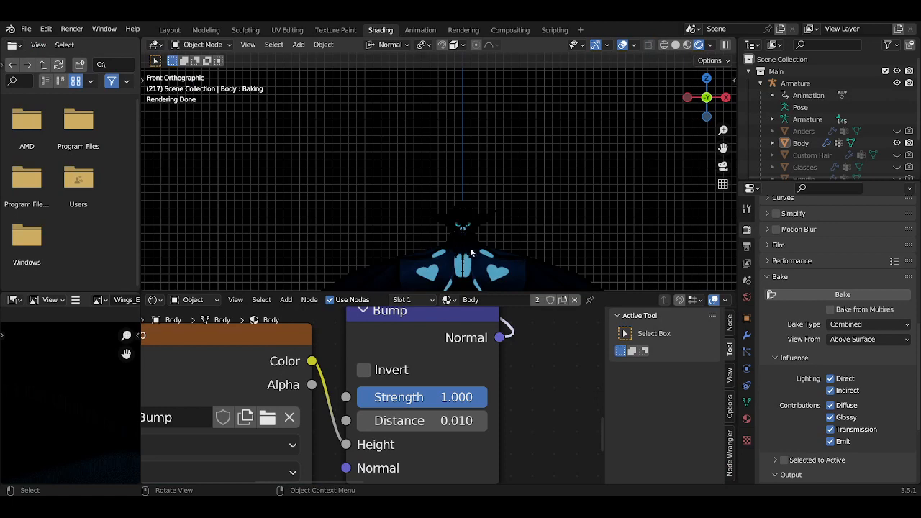
{"action": "scroll", "coordinate": [441, 399], "scroll_direction": "down", "scroll_amount": 8}
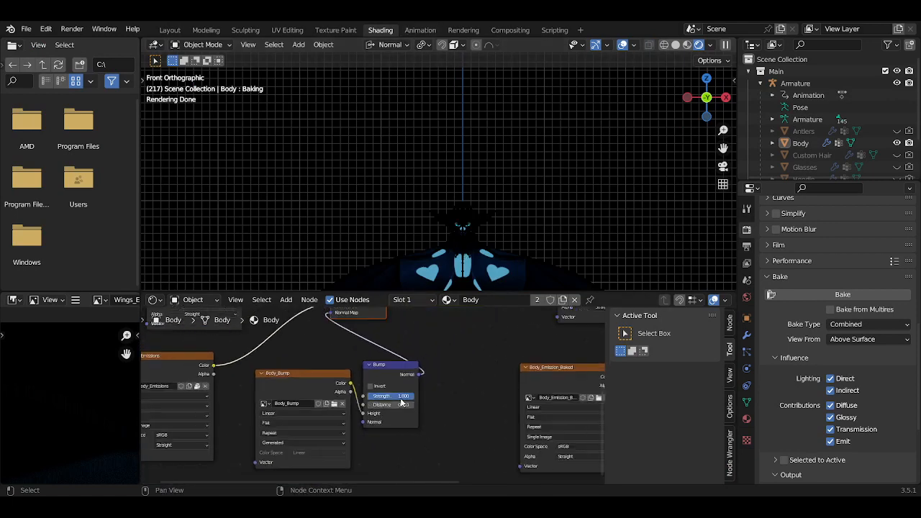
{"action": "left_click", "coordinate": [427, 351]}
{"action": "key", "text": "Tab"}
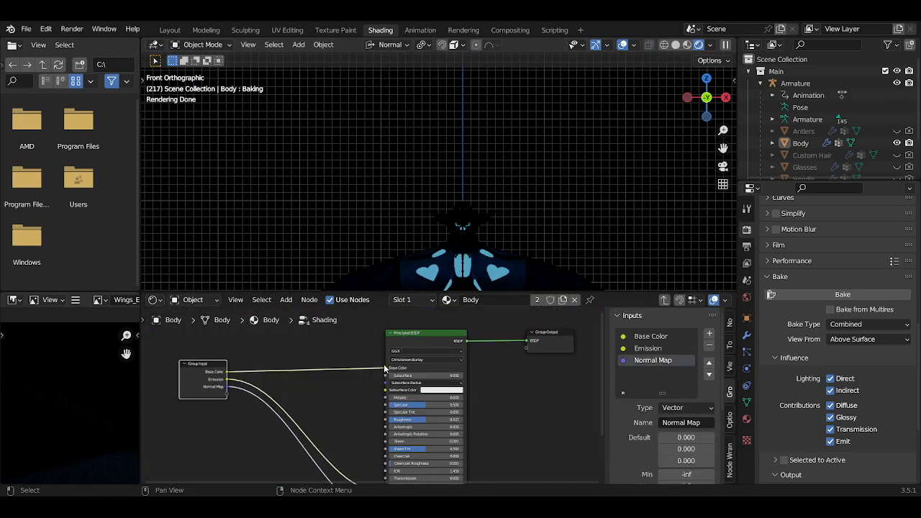
{"action": "left_click_drag", "start_coordinate": [386, 368], "coordinate": [361, 368]}
Select the Body mesh with the viewport in Material Preview and start a Combined bake viewed from Above Surface
{"action": "middle_click_drag", "start_coordinate": [403, 244], "coordinate": [361, 172], "text": "shift"}
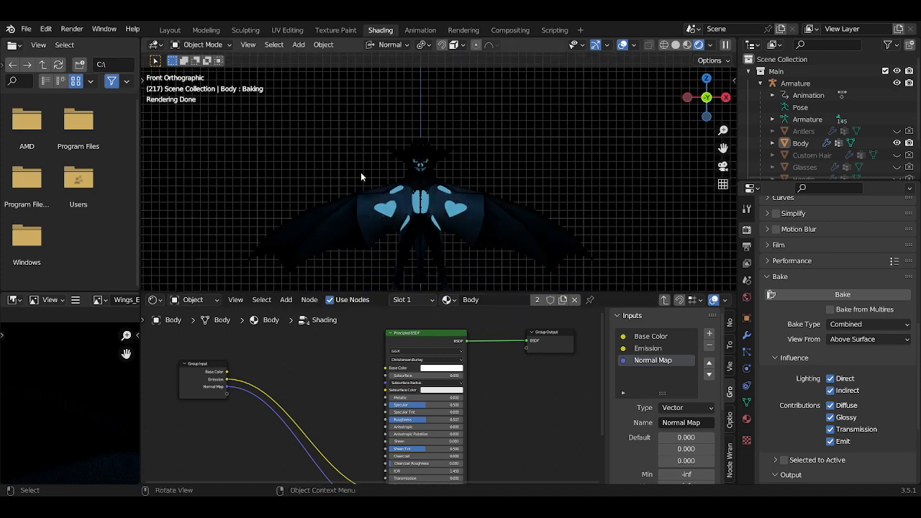
{"action": "left_click", "coordinate": [422, 30]}
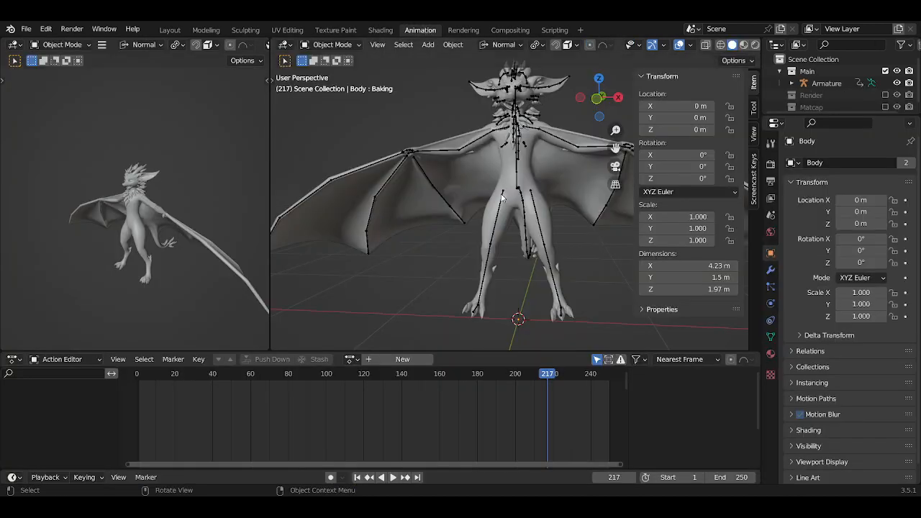
{"action": "left_click", "coordinate": [374, 30]}
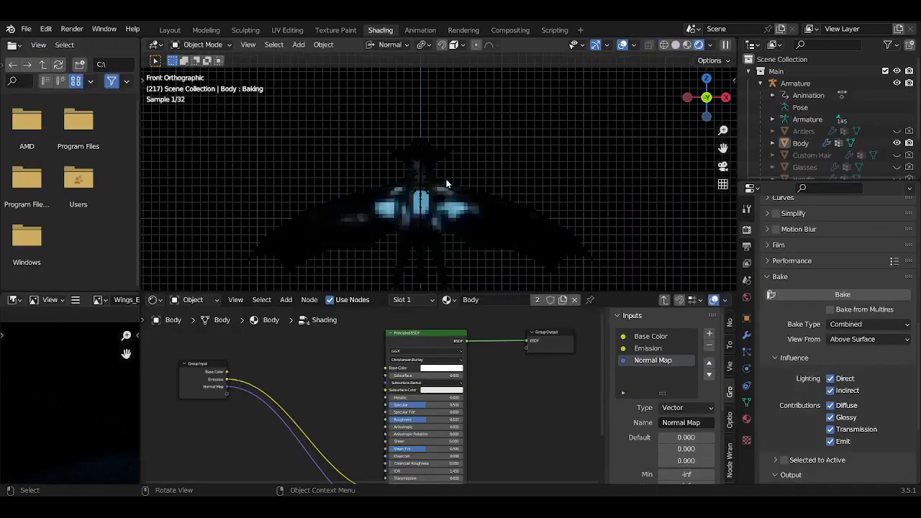
{"action": "left_click", "coordinate": [385, 228]}
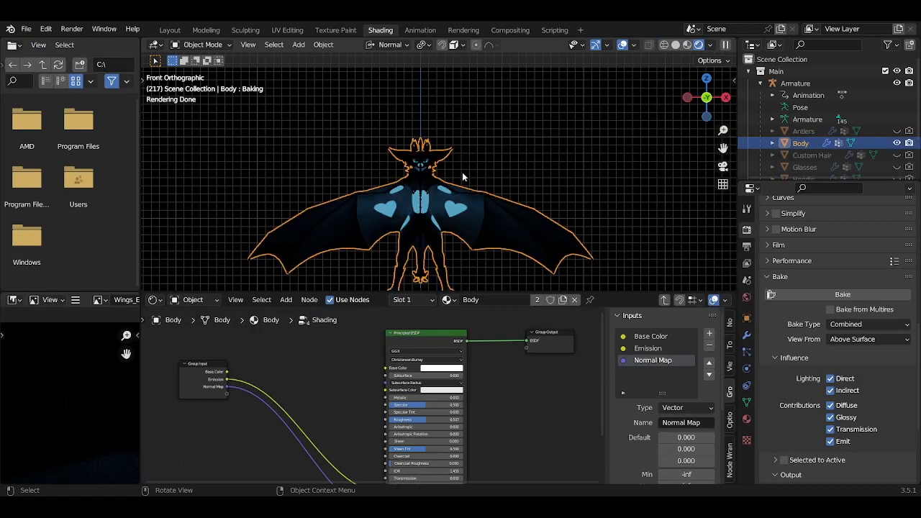
{"action": "left_click", "coordinate": [684, 46]}
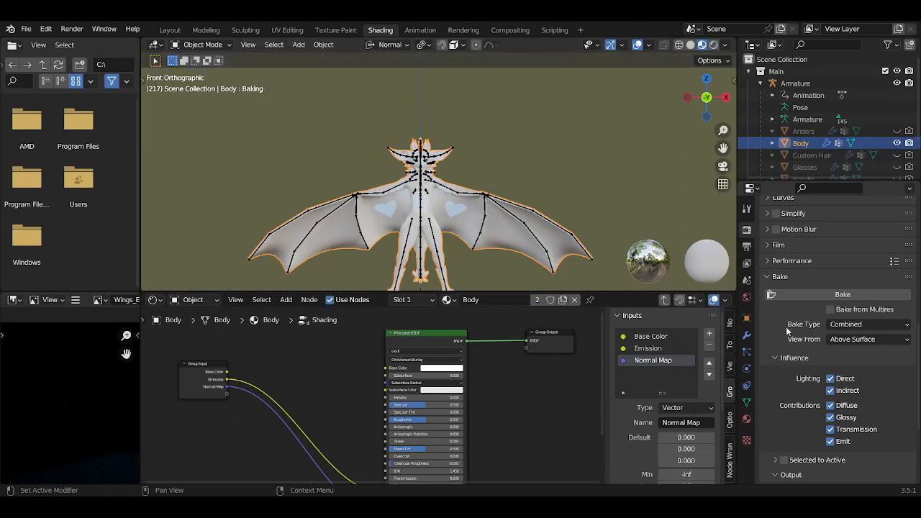
{"action": "left_click", "coordinate": [798, 294]}
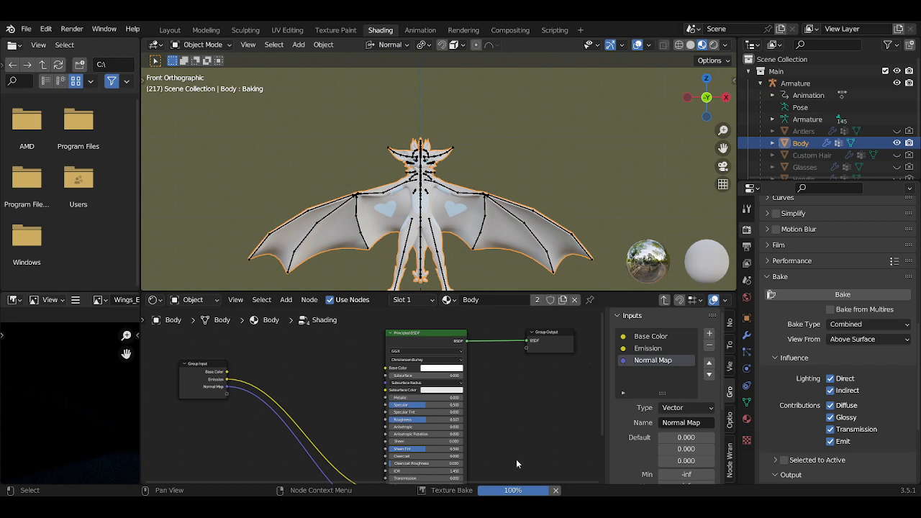
{"action": "scroll", "coordinate": [501, 451], "scroll_direction": "down", "scroll_amount": 1}
{"action": "middle_click_drag", "start_coordinate": [502, 450], "coordinate": [469, 412]}
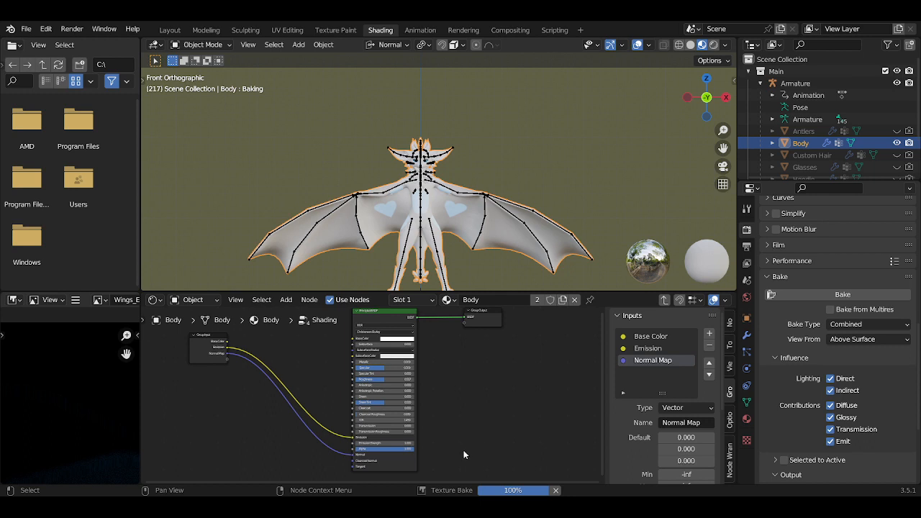
{"action": "middle_click_drag", "start_coordinate": [430, 416], "coordinate": [522, 459]}
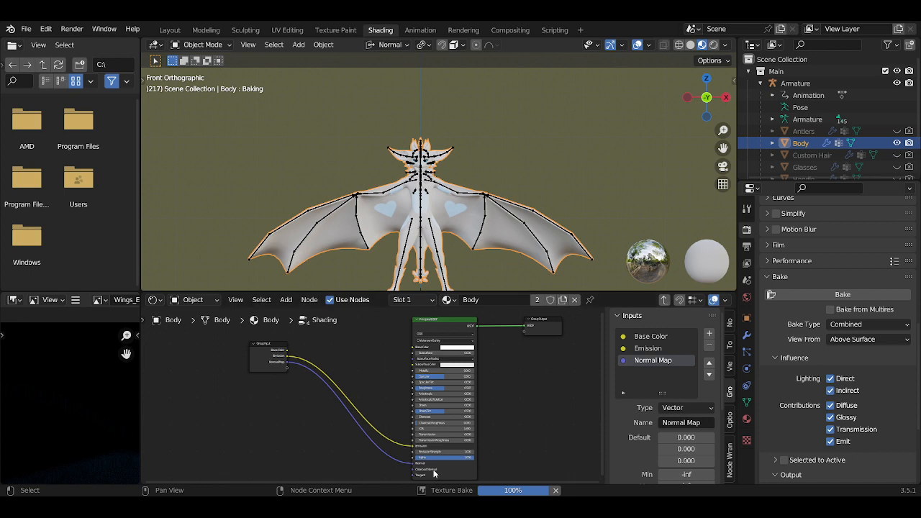
{"action": "middle_click_drag", "start_coordinate": [547, 399], "coordinate": [464, 393]}
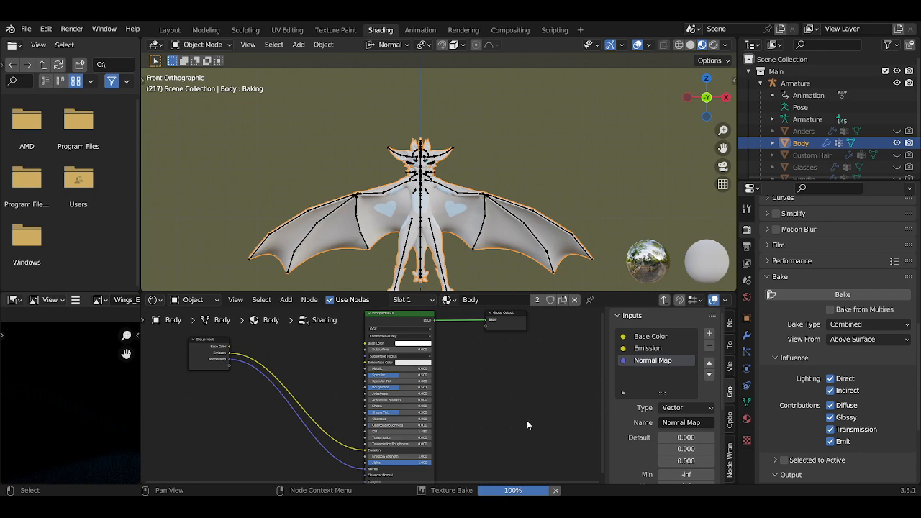
{"action": "scroll", "coordinate": [526, 419], "scroll_direction": "down", "scroll_amount": 1}
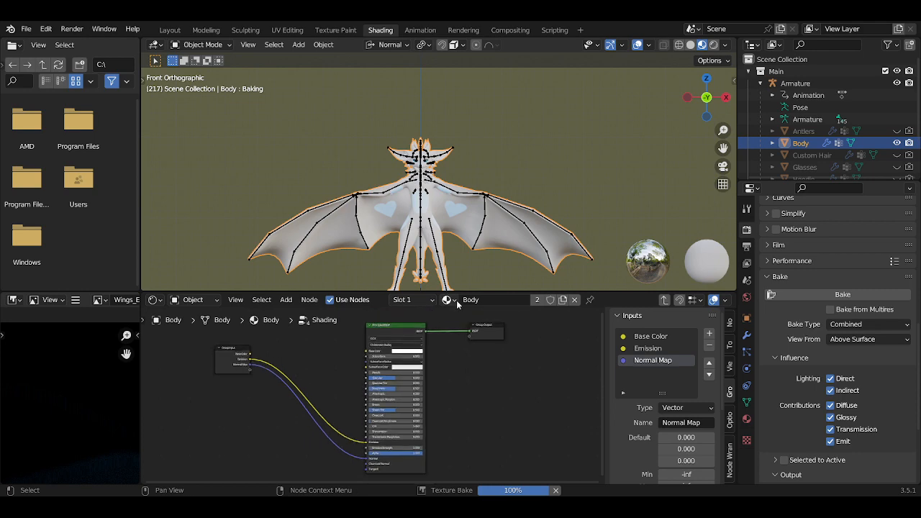
Check the Body material's texture slots in the Texture Paint workspace and cancel the running texture bake
{"action": "left_click", "coordinate": [344, 31]}
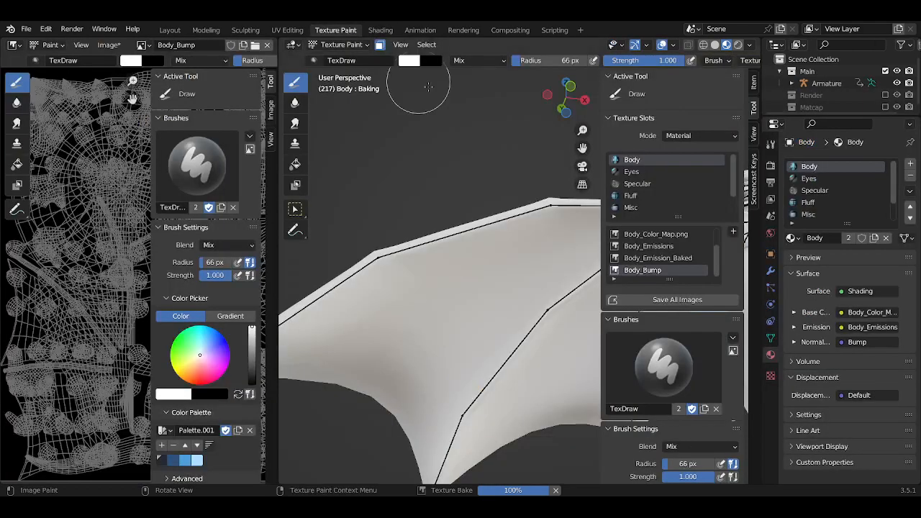
{"action": "left_click", "coordinate": [636, 174]}
{"action": "left_click", "coordinate": [636, 163]}
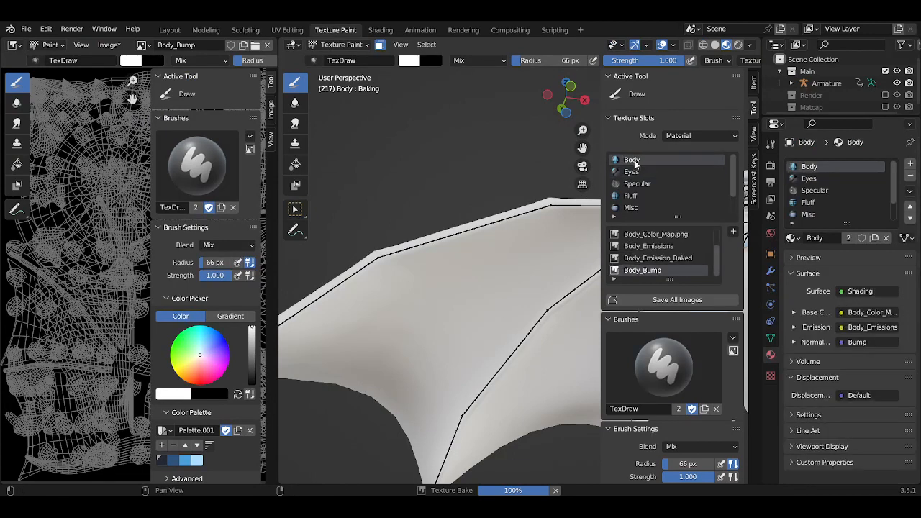
{"action": "scroll", "coordinate": [625, 154], "scroll_direction": "down", "scroll_amount": 1}
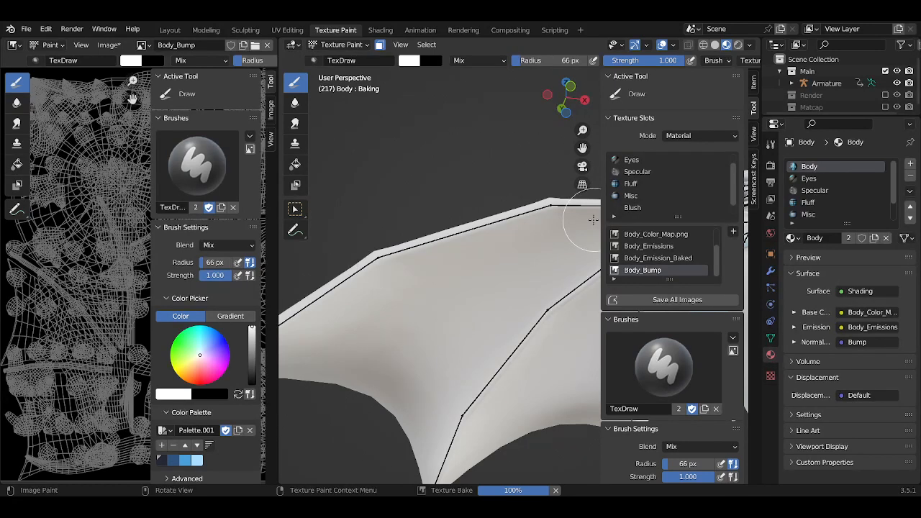
{"action": "left_click", "coordinate": [554, 491]}
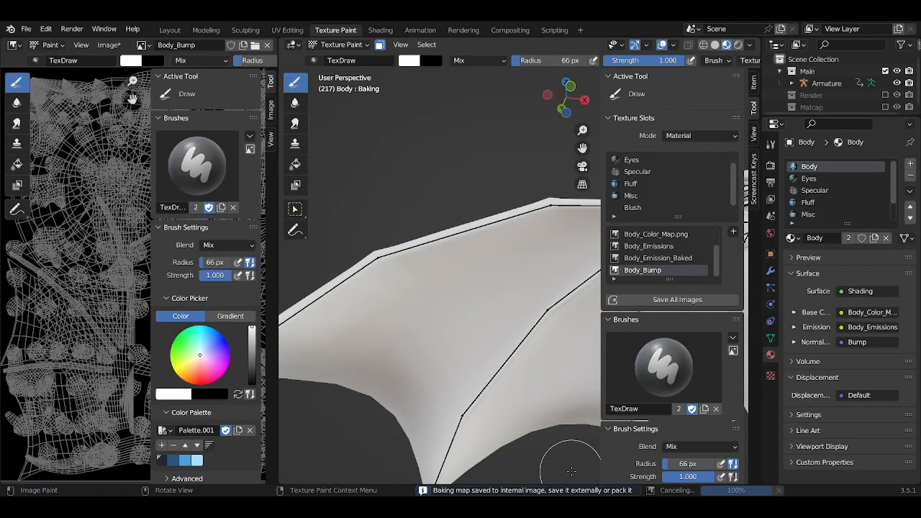
Compare the Body_Emission_Baked and Body_Bump images, and reload Body_Bump from its saved file
{"action": "scroll", "coordinate": [68, 359], "scroll_direction": "down", "scroll_amount": 4}
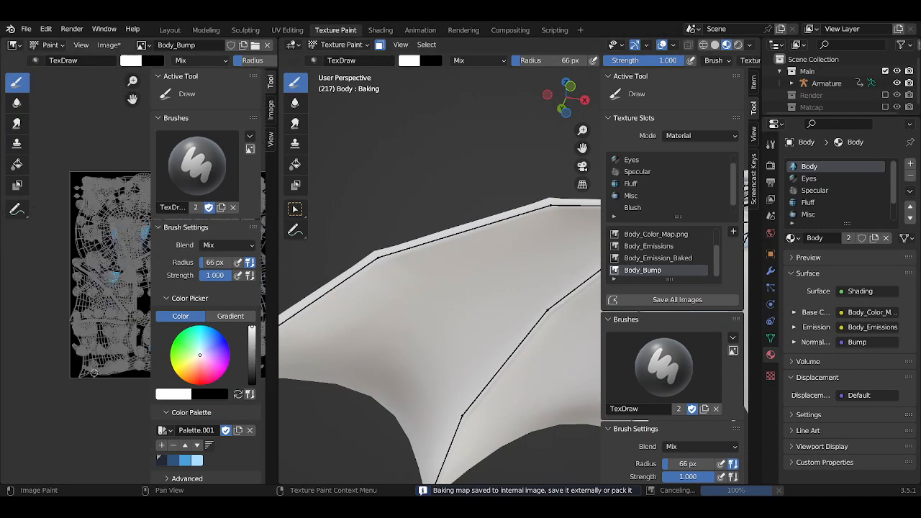
{"action": "middle_click_drag", "start_coordinate": [68, 359], "coordinate": [52, 355]}
{"action": "left_click", "coordinate": [658, 258]}
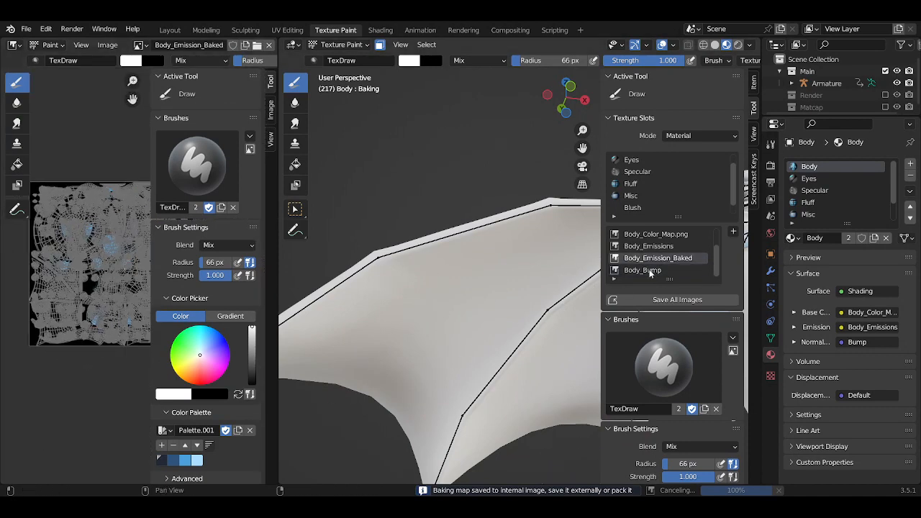
{"action": "left_click", "coordinate": [650, 272]}
{"action": "left_click", "coordinate": [108, 44]}
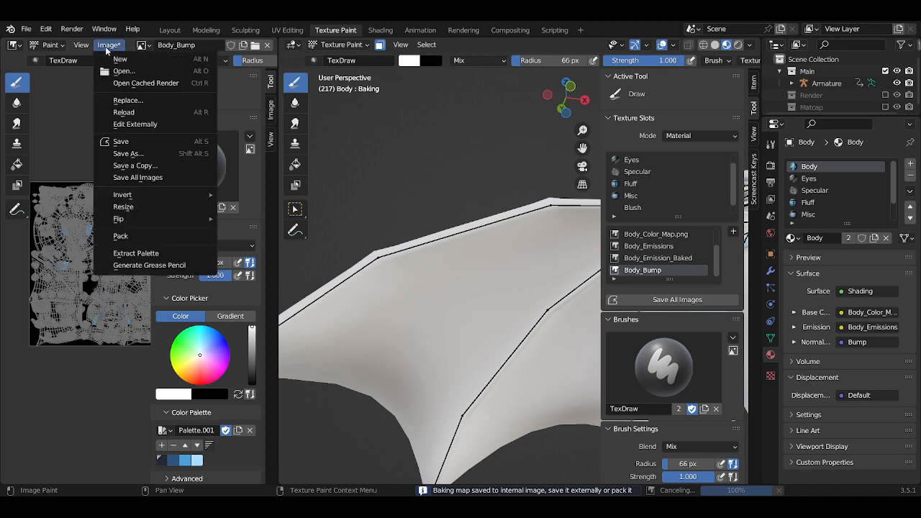
{"action": "left_click", "coordinate": [145, 111]}
{"action": "scroll", "coordinate": [110, 242], "scroll_direction": "up", "scroll_amount": 5}
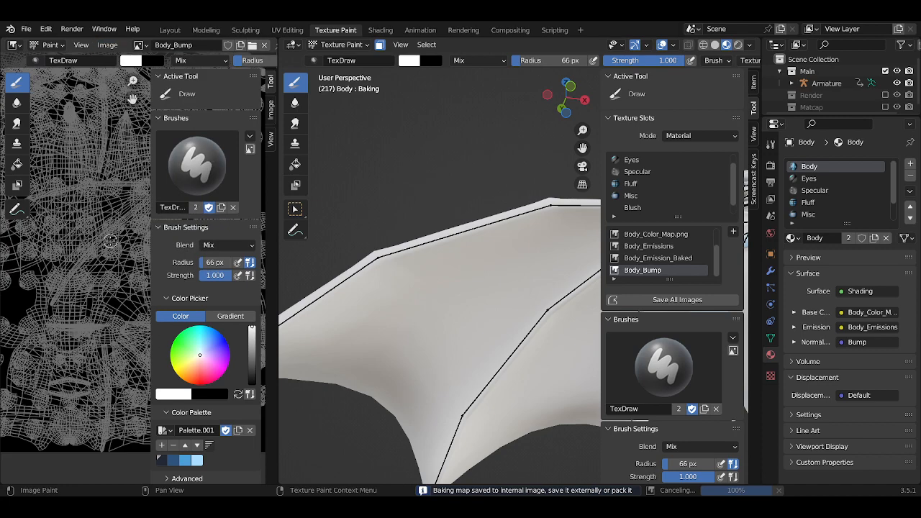
Select the Fluff material's texture slot to show its images
{"action": "scroll", "coordinate": [640, 175], "scroll_direction": "up", "scroll_amount": 1}
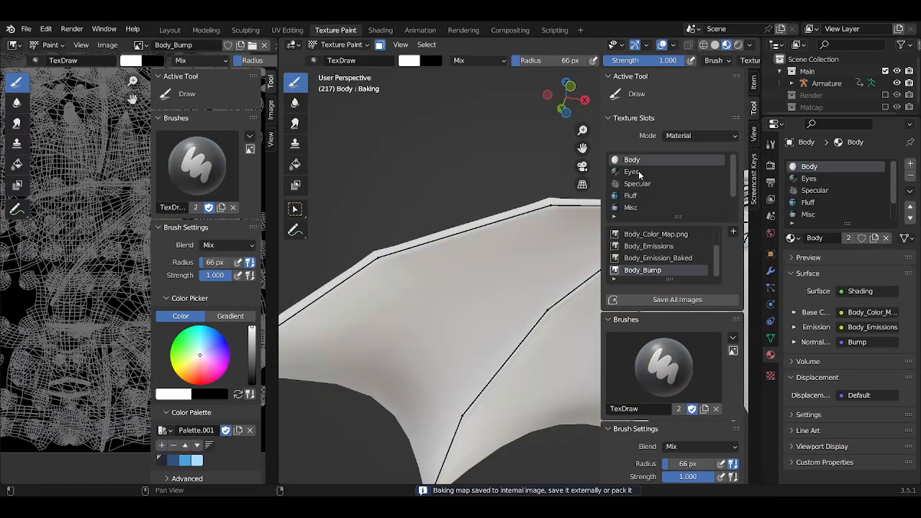
{"action": "left_click", "coordinate": [632, 196]}
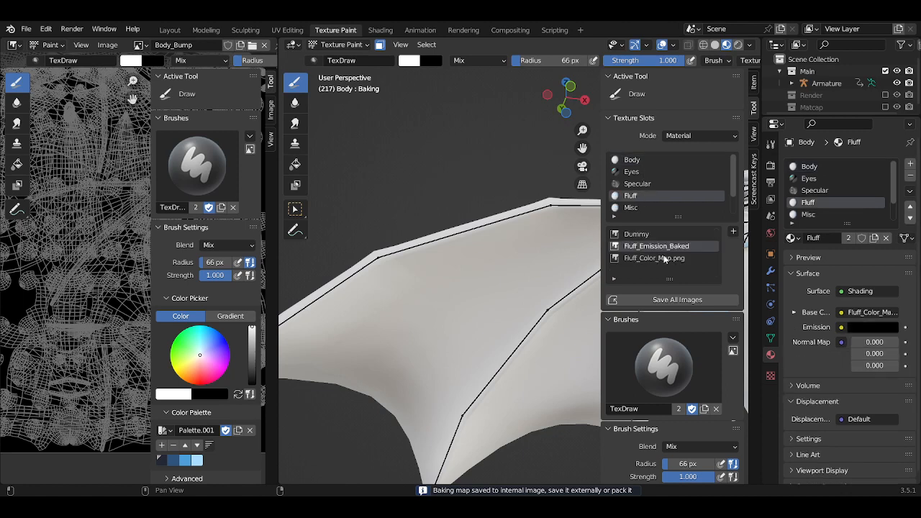
Review the texture slots of the Misc and Wings materials
{"action": "scroll", "coordinate": [644, 210], "scroll_direction": "down", "scroll_amount": 1}
{"action": "left_click", "coordinate": [633, 196]}
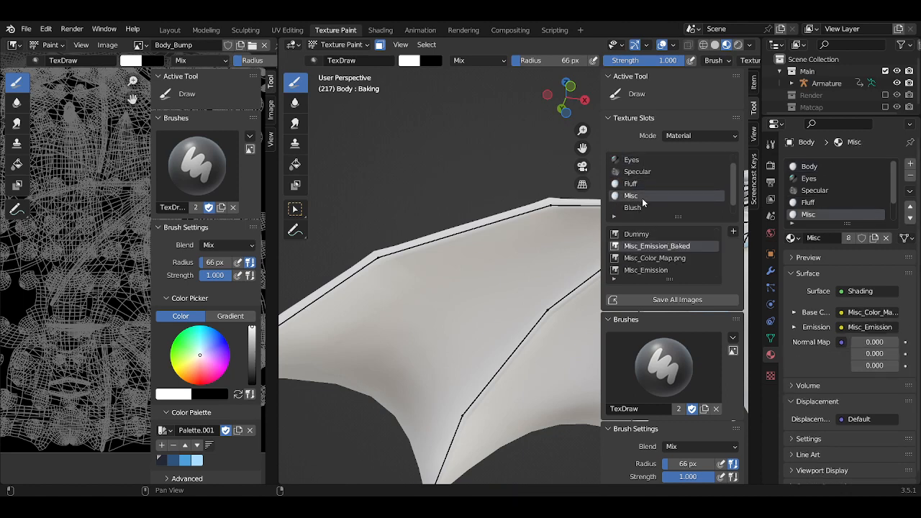
{"action": "scroll", "coordinate": [644, 202], "scroll_direction": "down", "scroll_amount": 1}
{"action": "left_click", "coordinate": [634, 207]}
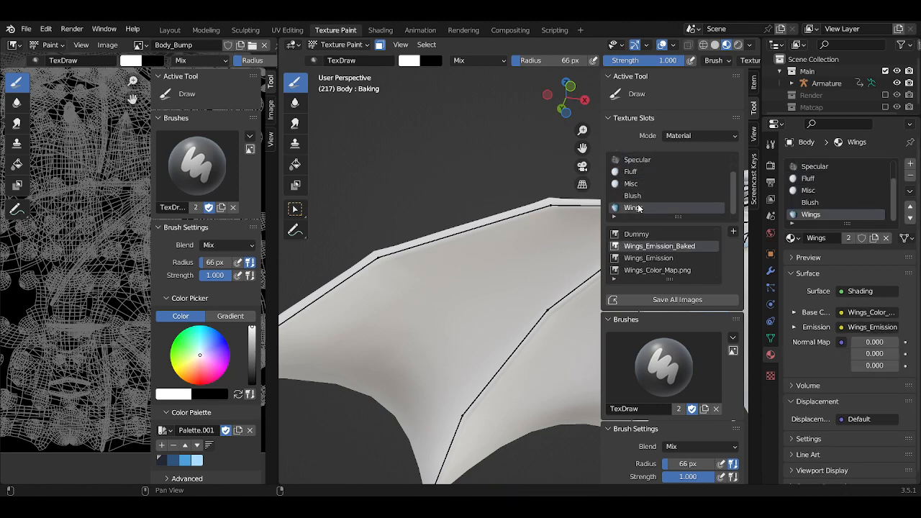
Fill the Body material's Body_Bump texture with mid-grey using the Fill tool
{"action": "scroll", "coordinate": [650, 204], "scroll_direction": "up", "scroll_amount": 2}
{"action": "left_click", "coordinate": [631, 160]}
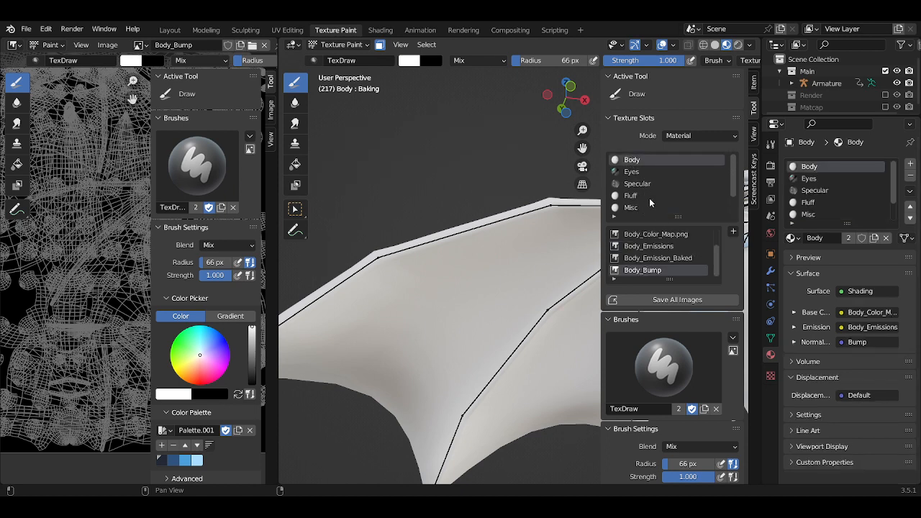
{"action": "left_click", "coordinate": [663, 258]}
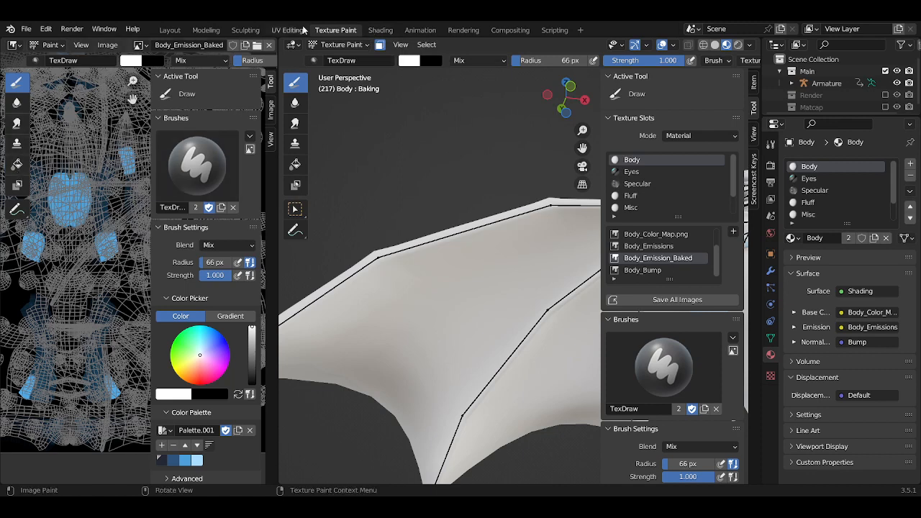
{"action": "left_click", "coordinate": [643, 270]}
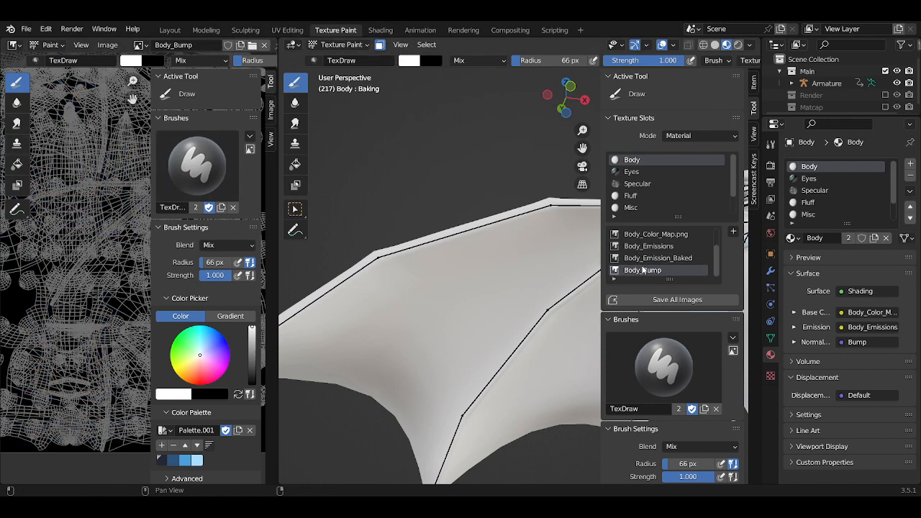
{"action": "left_click", "coordinate": [17, 164]}
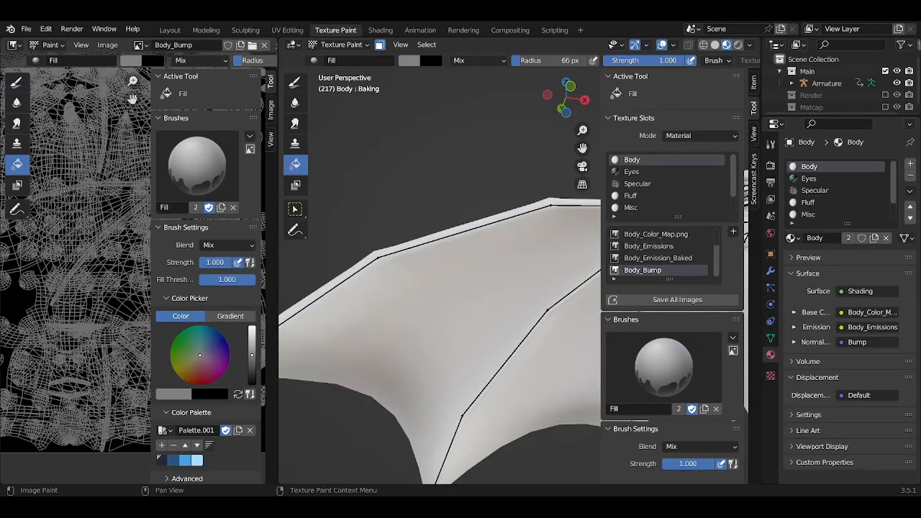
{"action": "left_click", "coordinate": [99, 229]}
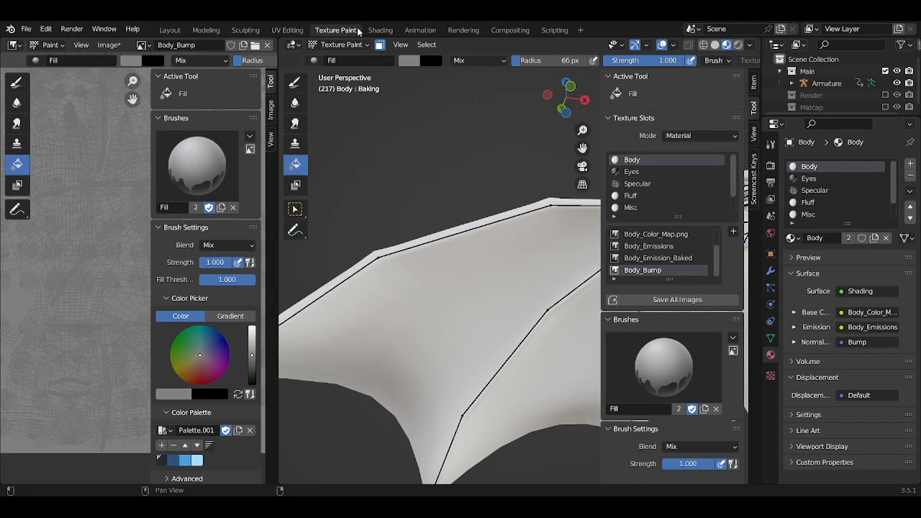
{"action": "left_click", "coordinate": [380, 30]}
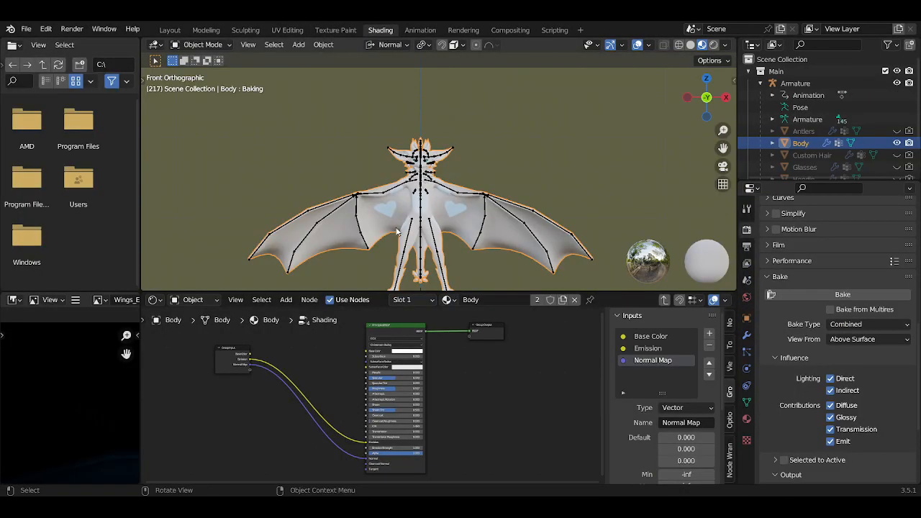
{"action": "scroll", "coordinate": [396, 231], "scroll_direction": "up", "scroll_amount": 4}
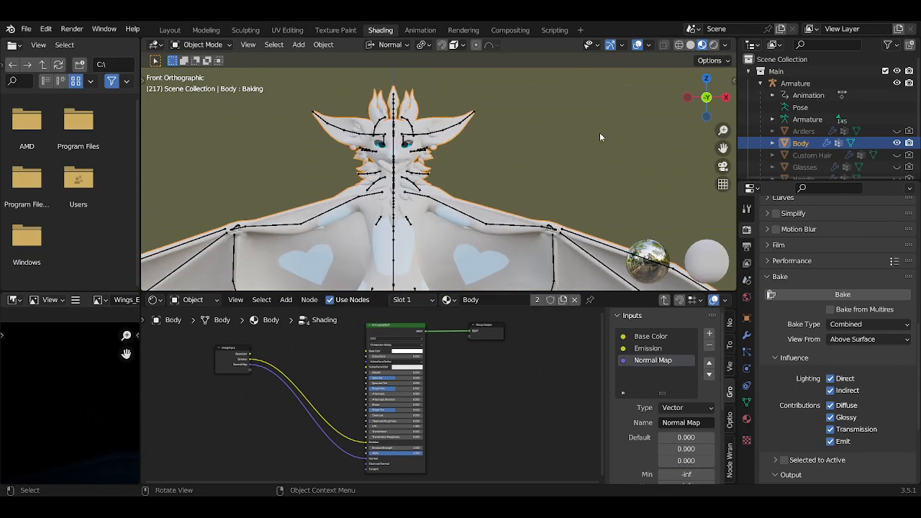
{"action": "scroll", "coordinate": [522, 207], "scroll_direction": "up", "scroll_amount": 2}
{"action": "left_click", "coordinate": [336, 30]}
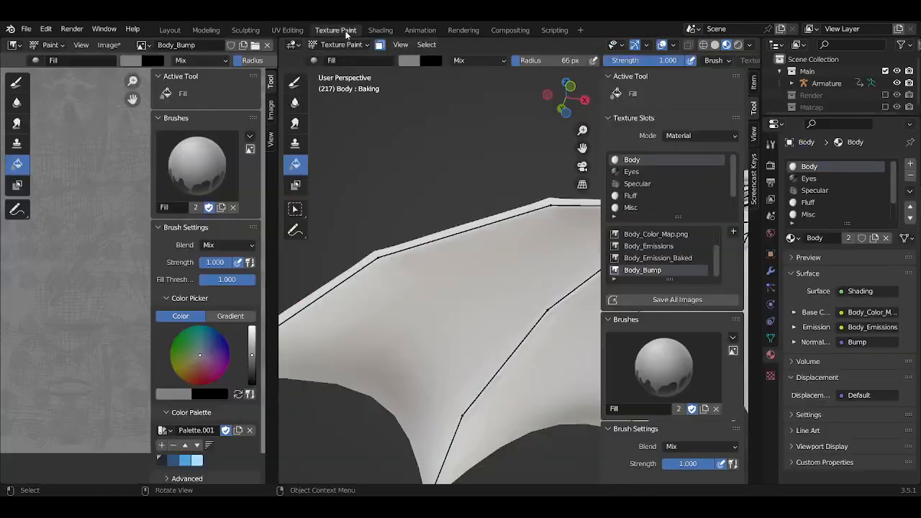
Set the Draw brush radius to 35 px and paint a white test stroke on the character's upper thigh
{"action": "scroll", "coordinate": [486, 272], "scroll_direction": "down", "scroll_amount": 6}
{"action": "scroll", "coordinate": [489, 266], "scroll_direction": "up", "scroll_amount": 1}
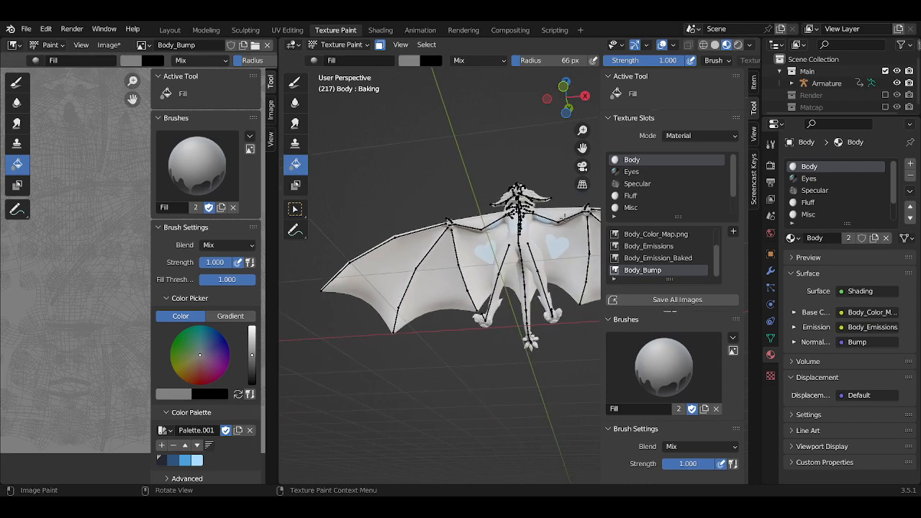
{"action": "middle_click_drag", "start_coordinate": [489, 266], "coordinate": [539, 270]}
{"action": "scroll", "coordinate": [539, 270], "scroll_direction": "up", "scroll_amount": 5}
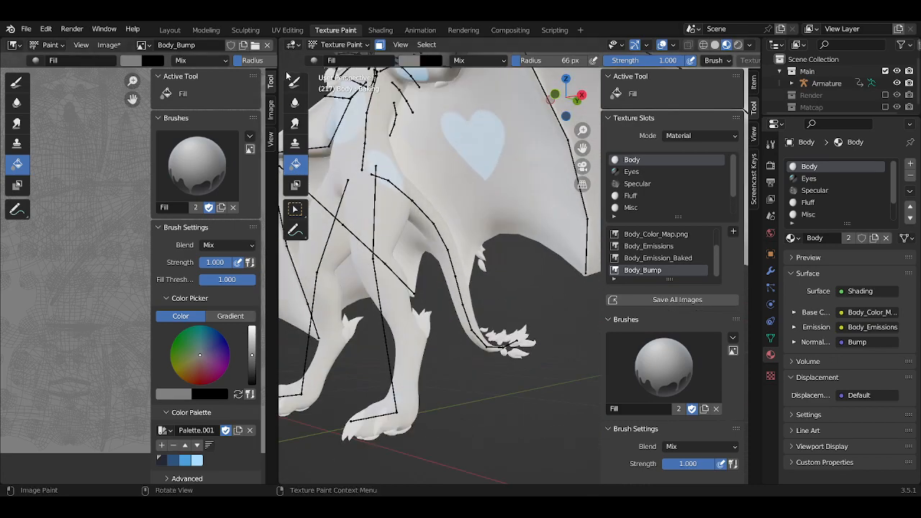
{"action": "left_click", "coordinate": [294, 82]}
{"action": "scroll", "coordinate": [425, 209], "scroll_direction": "up", "scroll_amount": 6}
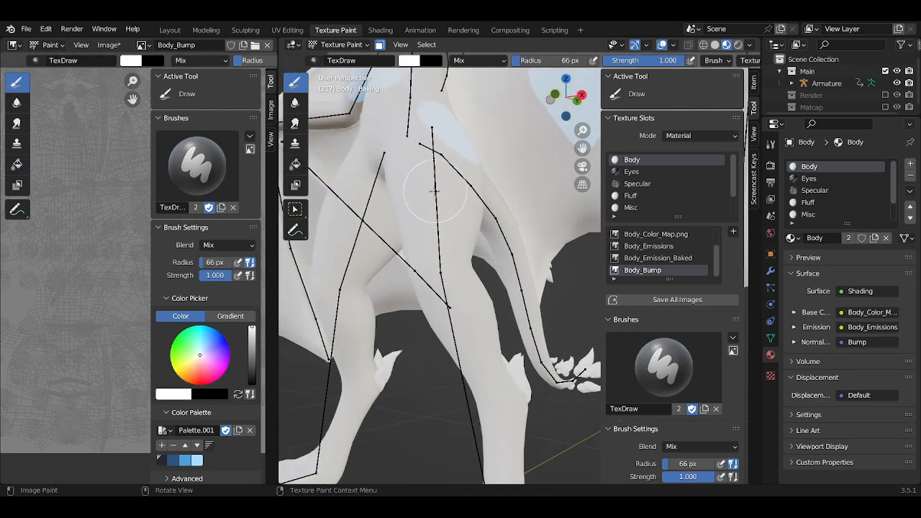
{"action": "key", "text": "f"}
{"action": "left_click", "coordinate": [414, 199]}
{"action": "scroll", "coordinate": [469, 241], "scroll_direction": "down", "scroll_amount": 2}
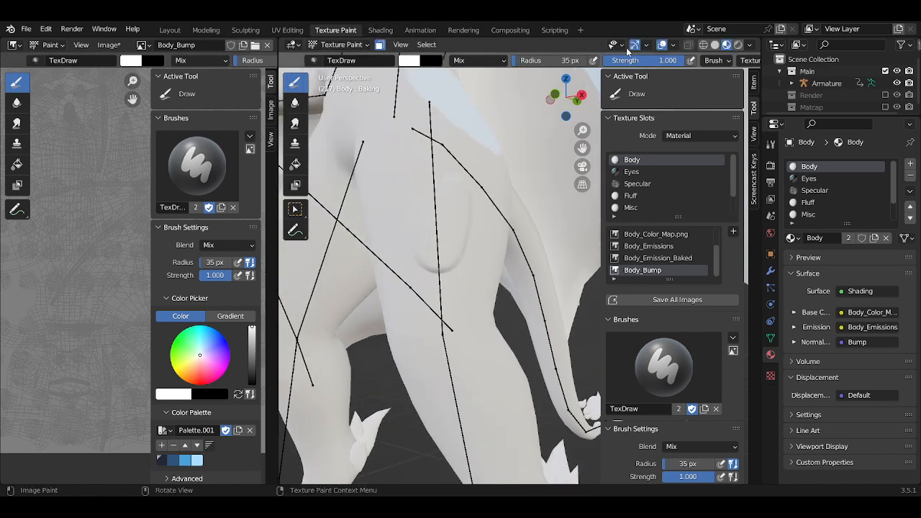
Connect the Group Input's Base Color to the Principled BSDF's Base Color inside the Shading node group
{"action": "left_click", "coordinate": [379, 30]}
{"action": "scroll", "coordinate": [298, 376], "scroll_direction": "up", "scroll_amount": 5}
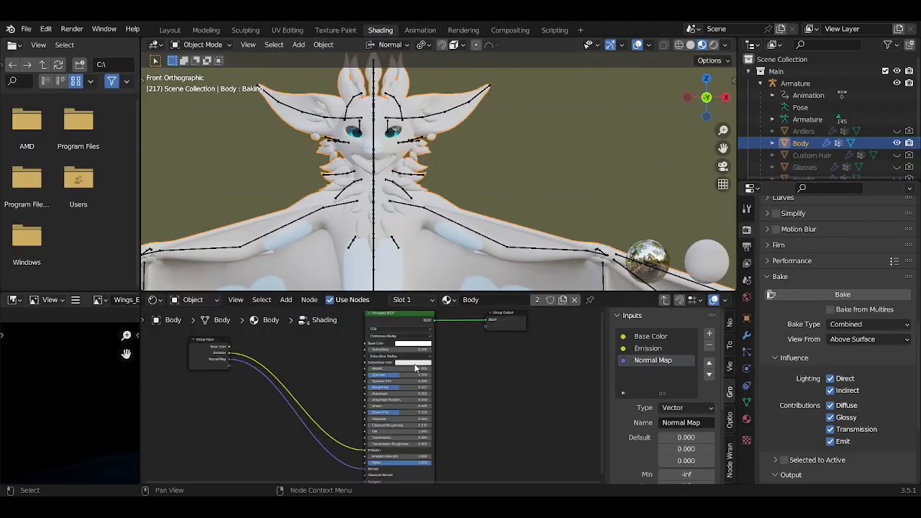
{"action": "left_click_drag", "start_coordinate": [224, 379], "coordinate": [425, 374]}
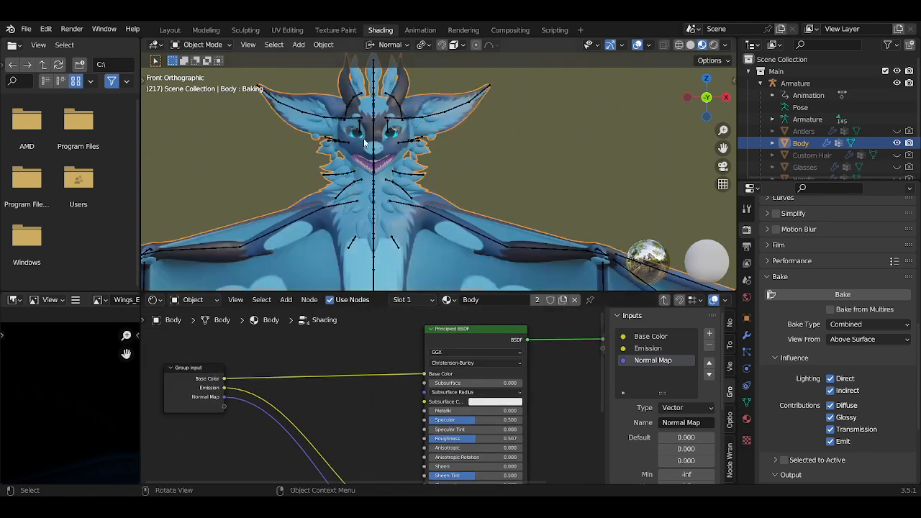
Paint overlapping rounded scale shapes on both thighs in the Body_Bump texture
{"action": "left_click", "coordinate": [324, 33]}
{"action": "mouse_move", "coordinate": [406, 221]}
{"action": "middle_mouse_down"}
{"action": "mouse_move", "coordinate": [434, 245]}
{"action": "mouse_move", "coordinate": [454, 288]}
{"action": "mouse_move", "coordinate": [431, 269]}
{"action": "mouse_move", "coordinate": [404, 278]}
{"action": "mouse_move", "coordinate": [395, 292]}
{"action": "mouse_move", "coordinate": [438, 294]}
{"action": "mouse_move", "coordinate": [376, 290]}
{"action": "mouse_move", "coordinate": [400, 275]}
{"action": "middle_mouse_up"}
{"action": "middle_click_drag", "start_coordinate": [349, 288], "coordinate": [360, 267]}
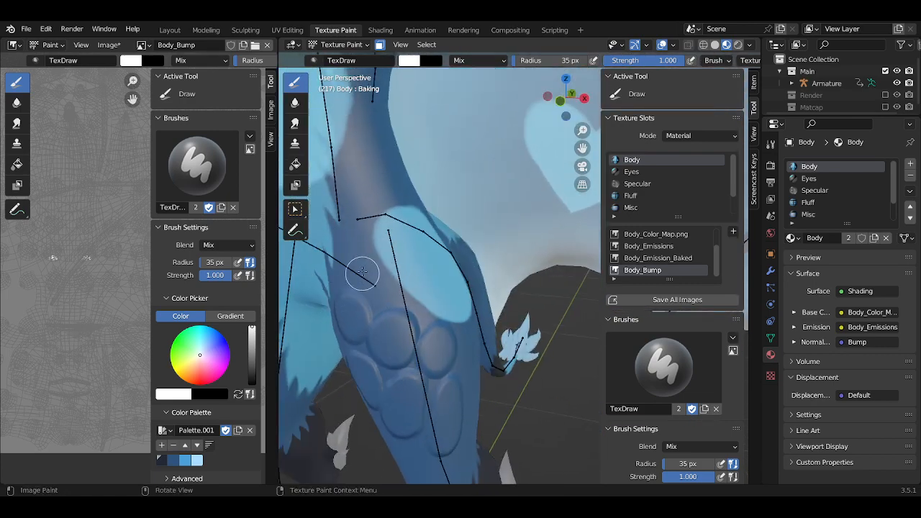
{"action": "middle_click_drag", "start_coordinate": [415, 296], "coordinate": [497, 264]}
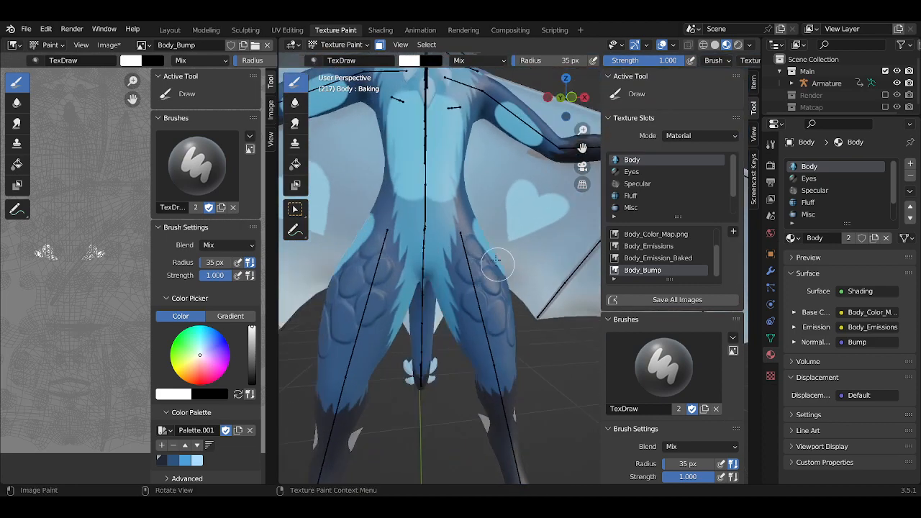
Leave the Shading node group and show the Body material's Body_Bump and Bump nodes
{"action": "left_click", "coordinate": [377, 30]}
{"action": "scroll", "coordinate": [376, 402], "scroll_direction": "down", "scroll_amount": 3}
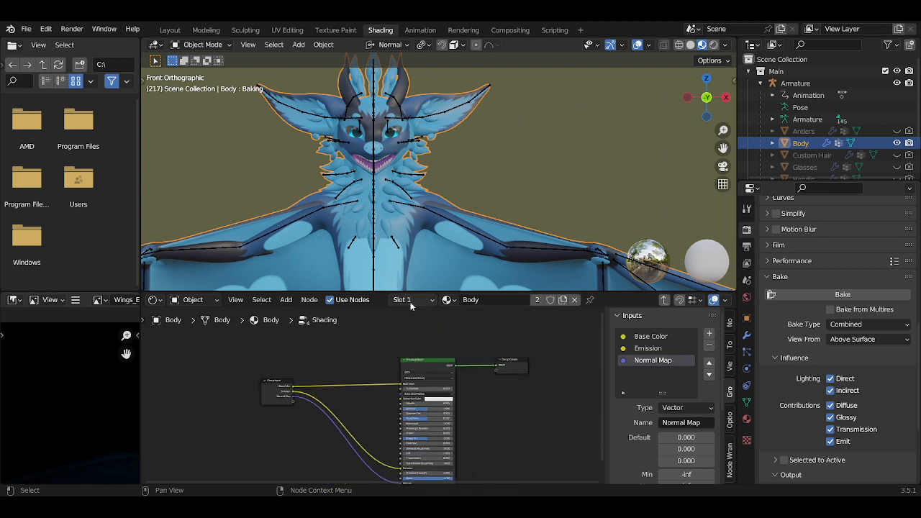
{"action": "left_click", "coordinate": [665, 300]}
{"action": "scroll", "coordinate": [386, 403], "scroll_direction": "up", "scroll_amount": 5}
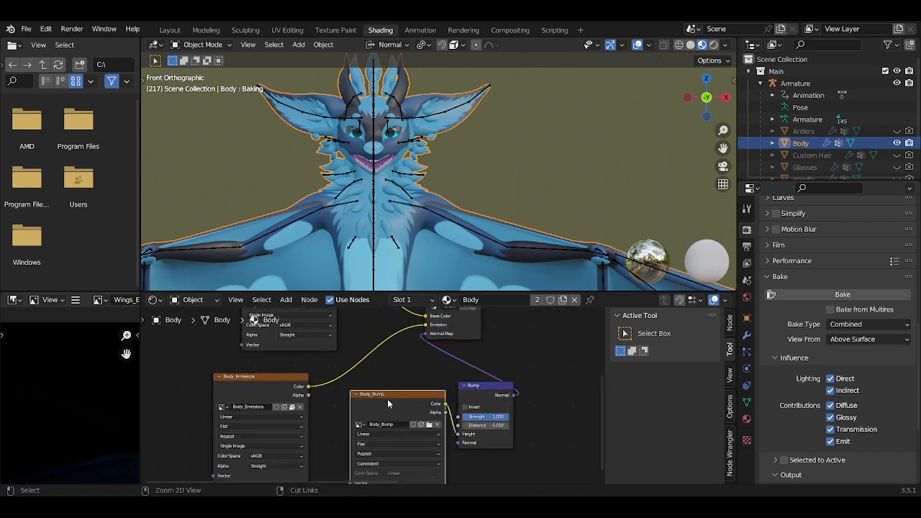
Add a Voronoi Texture node to the Body material below the Bump node
{"action": "key", "text": "ctrl+space"}
{"action": "scroll", "coordinate": [401, 396], "scroll_direction": "down", "scroll_amount": 3}
{"action": "middle_click_drag", "start_coordinate": [531, 397], "coordinate": [468, 389]}
{"action": "scroll", "coordinate": [479, 401], "scroll_direction": "up", "scroll_amount": 2}
{"action": "key", "text": "shift+a"}
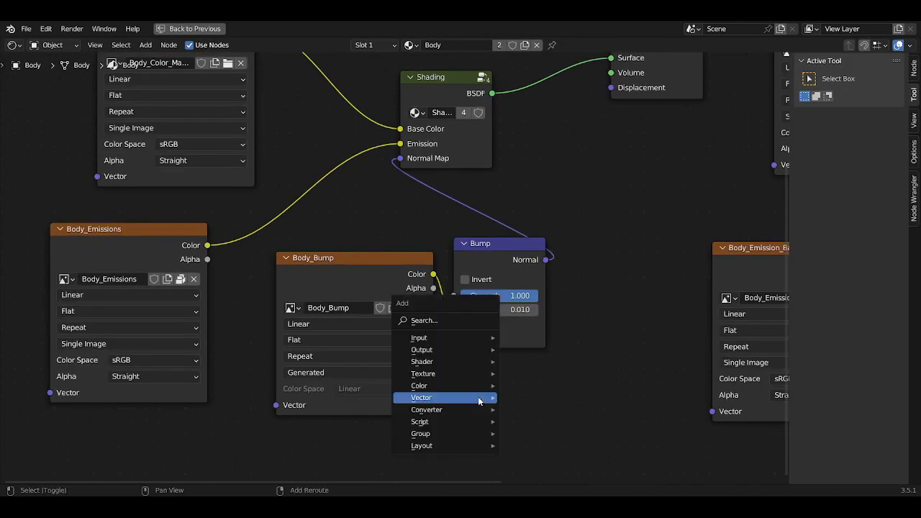
{"action": "mouse_move", "coordinate": [463, 338]}
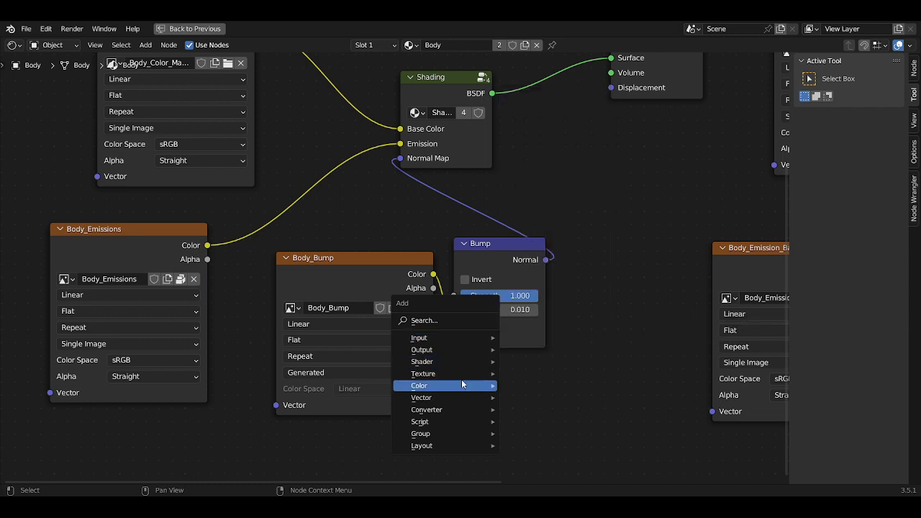
{"action": "mouse_move", "coordinate": [462, 375]}
{"action": "left_click", "coordinate": [543, 349]}
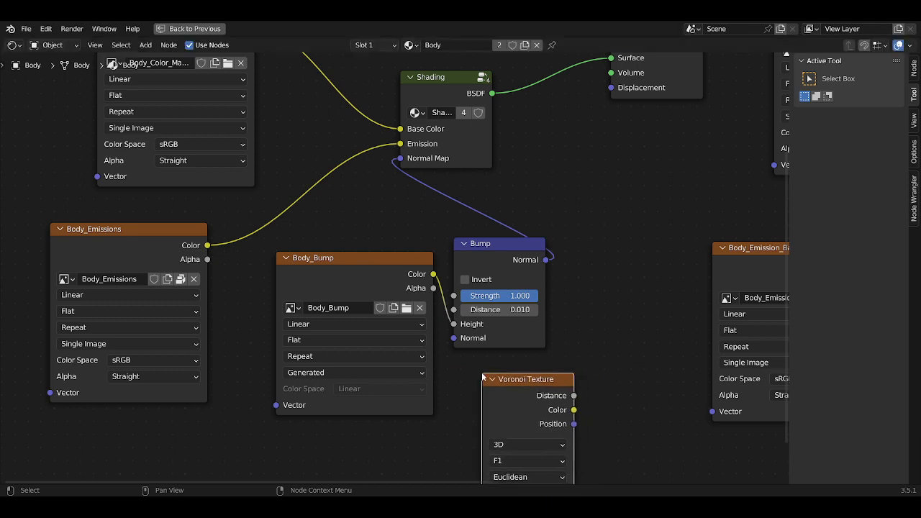
{"action": "left_click", "coordinate": [489, 376]}
Move the Body_Bump node below the Body_Emissions node and shift the Voronoi Texture node closer to it
{"action": "left_click", "coordinate": [386, 281]}
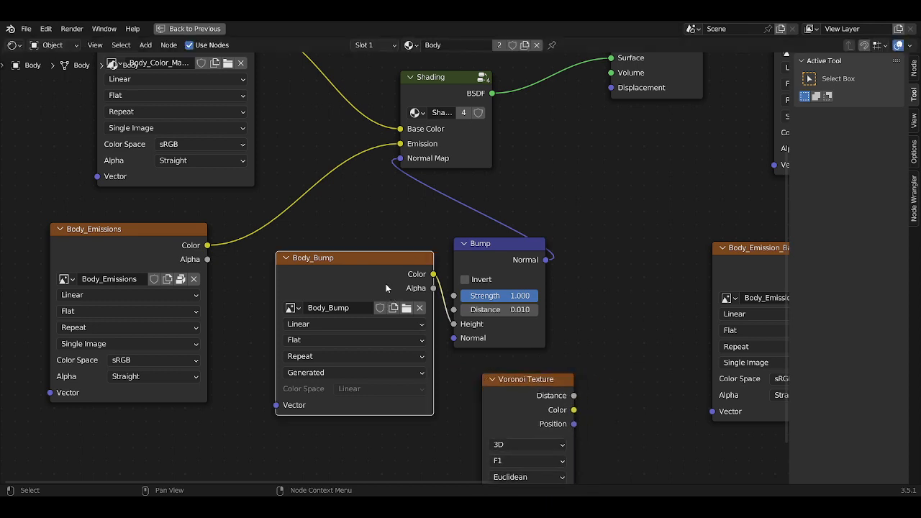
{"action": "left_click_drag", "start_coordinate": [385, 288], "coordinate": [170, 458]}
{"action": "mouse_move", "coordinate": [555, 389]}
{"action": "left_mouse_down"}
{"action": "mouse_move", "coordinate": [444, 398]}
{"action": "mouse_move", "coordinate": [461, 385]}
{"action": "left_mouse_up"}
{"action": "key", "text": "ctrl+space"}
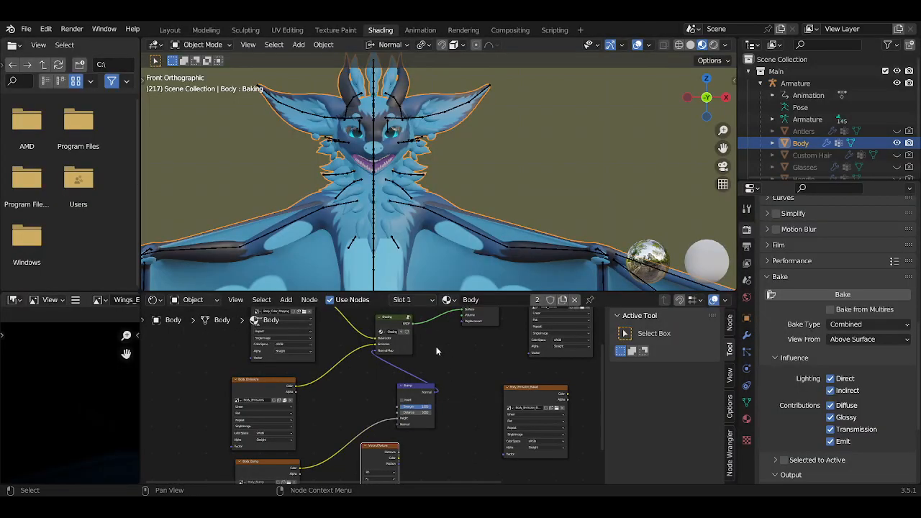
Preview the Voronoi Texture node's Distance output on the character's body
{"action": "scroll", "coordinate": [414, 223], "scroll_direction": "up", "scroll_amount": 8}
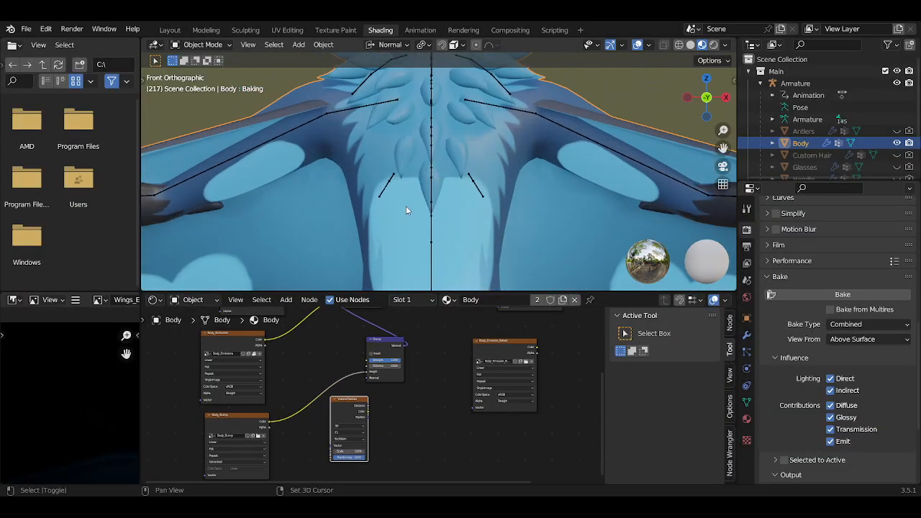
{"action": "scroll", "coordinate": [380, 416], "scroll_direction": "up", "scroll_amount": 1}
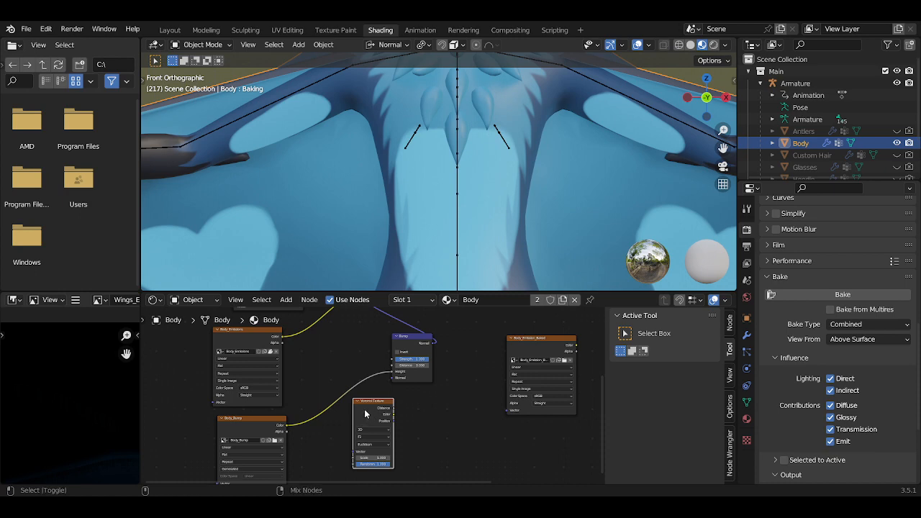
{"action": "middle_click_drag", "start_coordinate": [432, 216], "coordinate": [463, 190]}
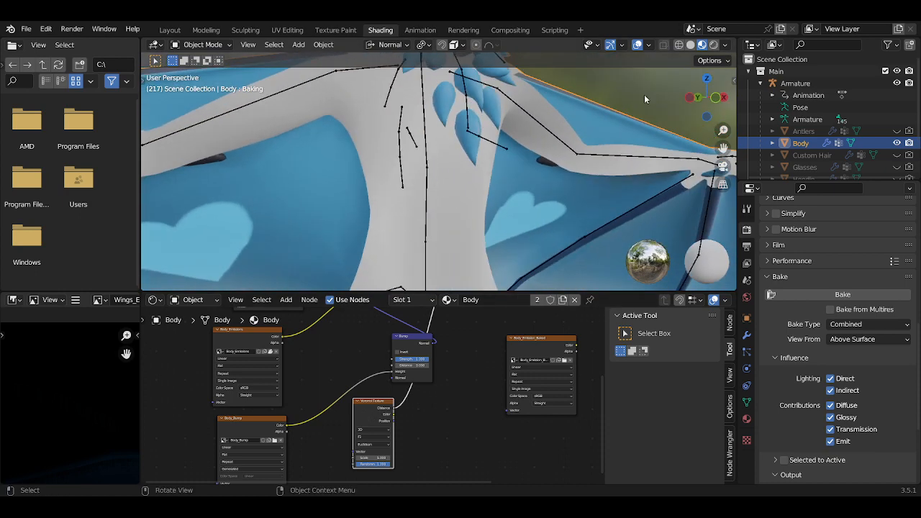
{"action": "scroll", "coordinate": [445, 190], "scroll_direction": "up", "scroll_amount": 7}
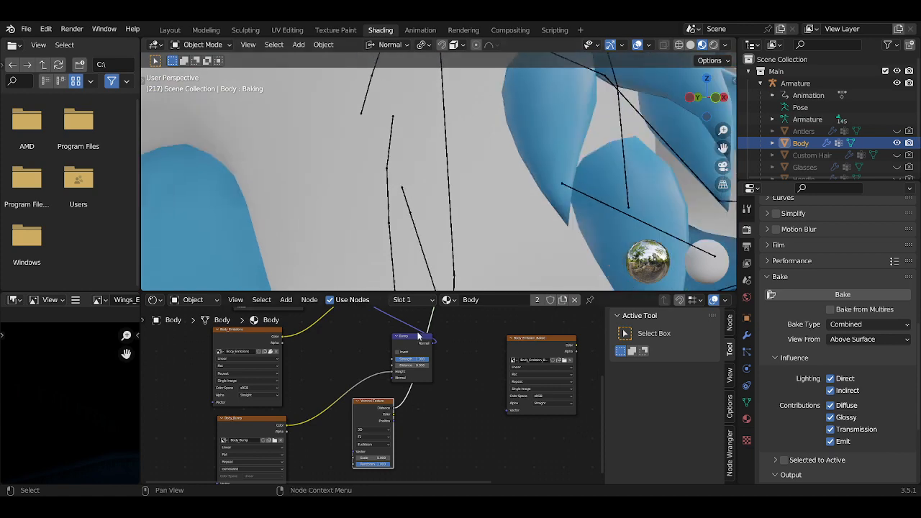
{"action": "scroll", "coordinate": [393, 386], "scroll_direction": "up", "scroll_amount": 4}
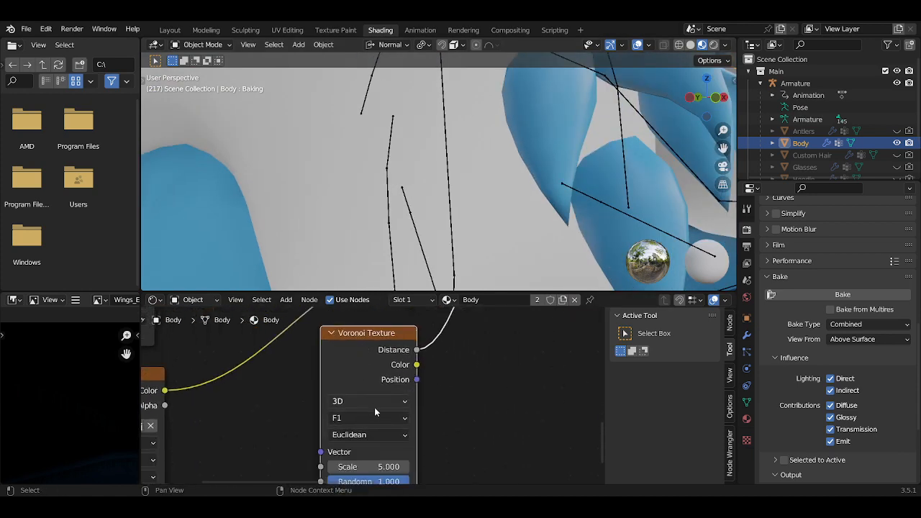
{"action": "scroll", "coordinate": [377, 229], "scroll_direction": "down", "scroll_amount": 6}
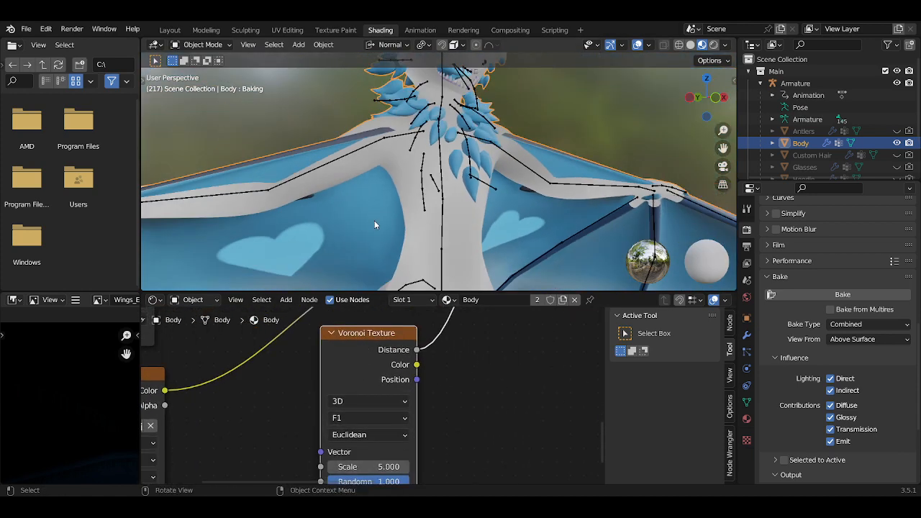
{"action": "middle_click_drag", "start_coordinate": [372, 220], "coordinate": [404, 237]}
{"action": "scroll", "coordinate": [338, 389], "scroll_direction": "down", "scroll_amount": 1}
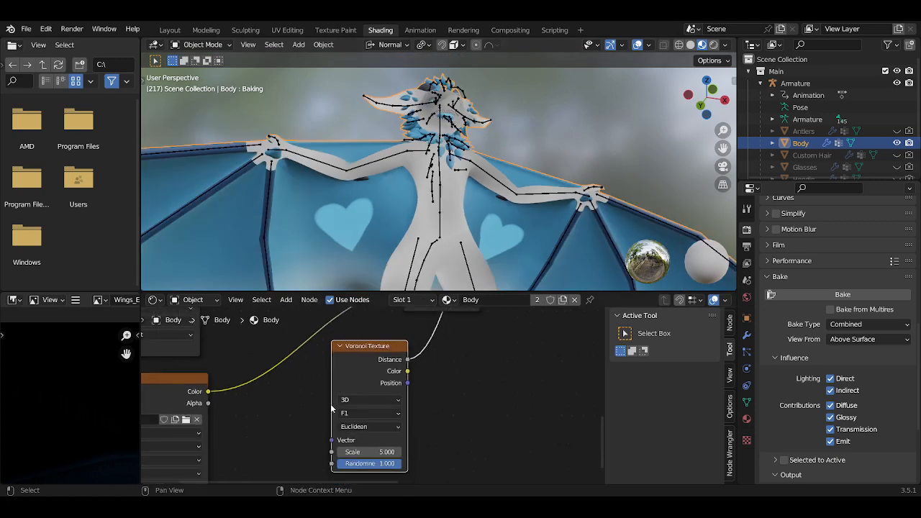
Try a Voronoi Texture scale of 60.9 on the body and raise it to 401
{"action": "left_click_drag", "start_coordinate": [367, 452], "coordinate": [445, 452]}
{"action": "scroll", "coordinate": [362, 207], "scroll_direction": "up", "scroll_amount": 5}
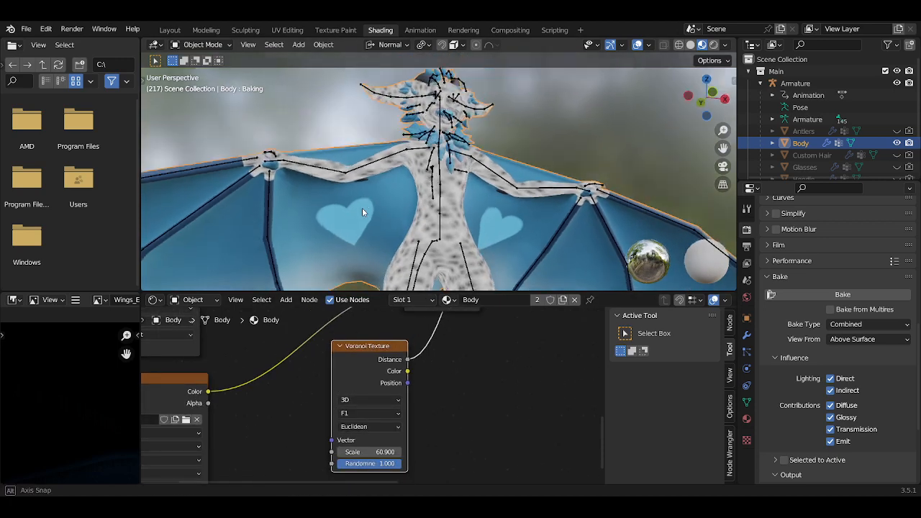
{"action": "scroll", "coordinate": [354, 389], "scroll_direction": "up", "scroll_amount": 1}
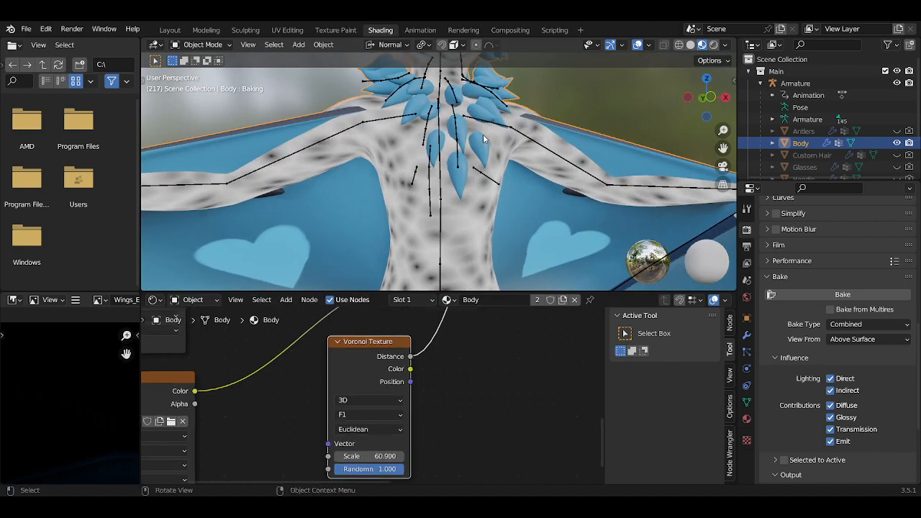
{"action": "scroll", "coordinate": [483, 134], "scroll_direction": "up", "scroll_amount": 2}
{"action": "left_click_drag", "start_coordinate": [367, 457], "coordinate": [763, 456]}
{"action": "middle_click_drag", "start_coordinate": [403, 202], "coordinate": [432, 189]}
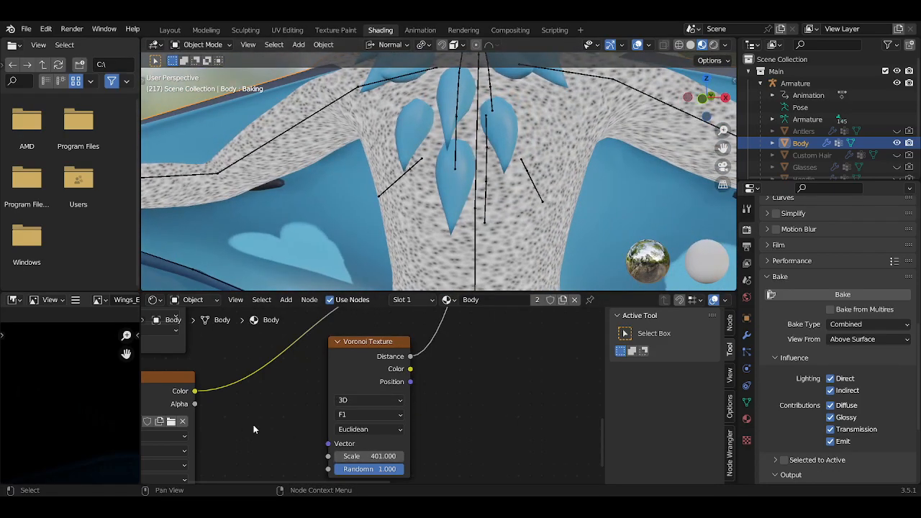
Add a Texture Coordinate node beside the Voronoi Texture node and connect its Generated output to the Vector input
{"action": "key", "text": "shift+a"}
{"action": "mouse_move", "coordinate": [245, 373]}
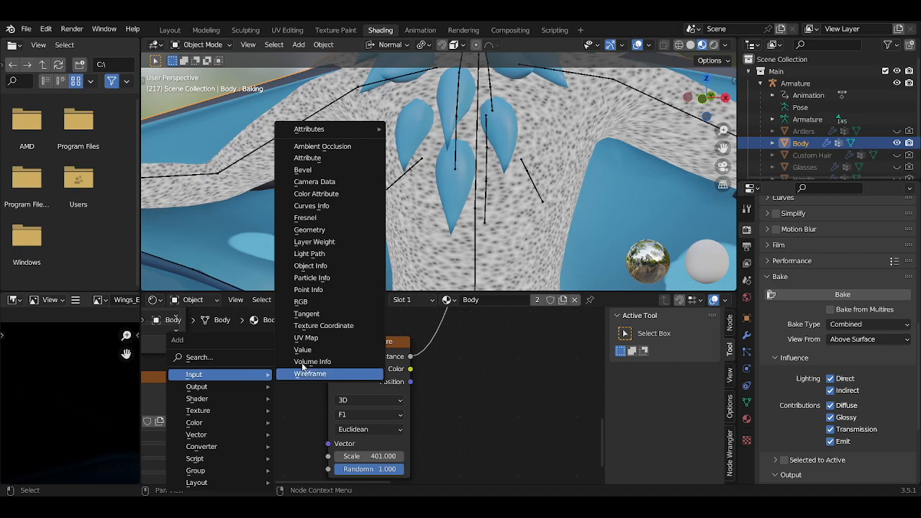
{"action": "left_click", "coordinate": [341, 327]}
{"action": "left_click", "coordinate": [250, 409]}
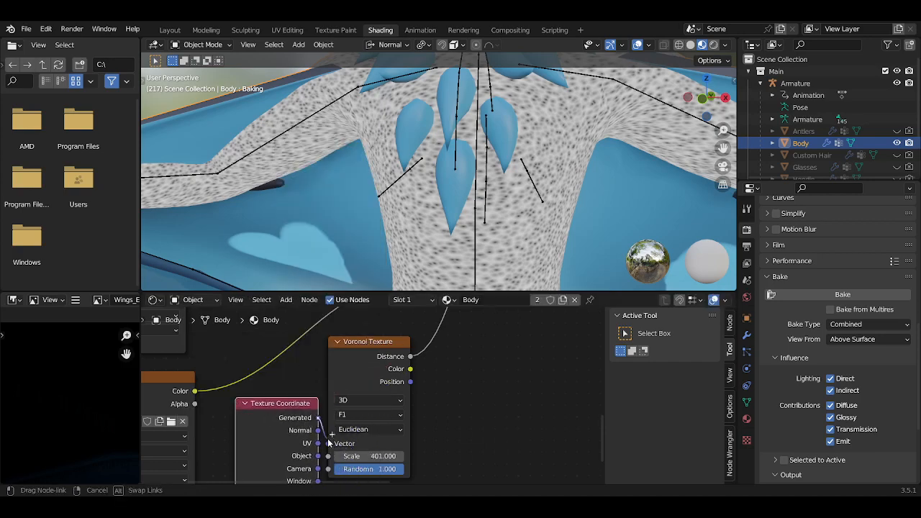
{"action": "middle_click_drag", "start_coordinate": [468, 245], "coordinate": [372, 262]}
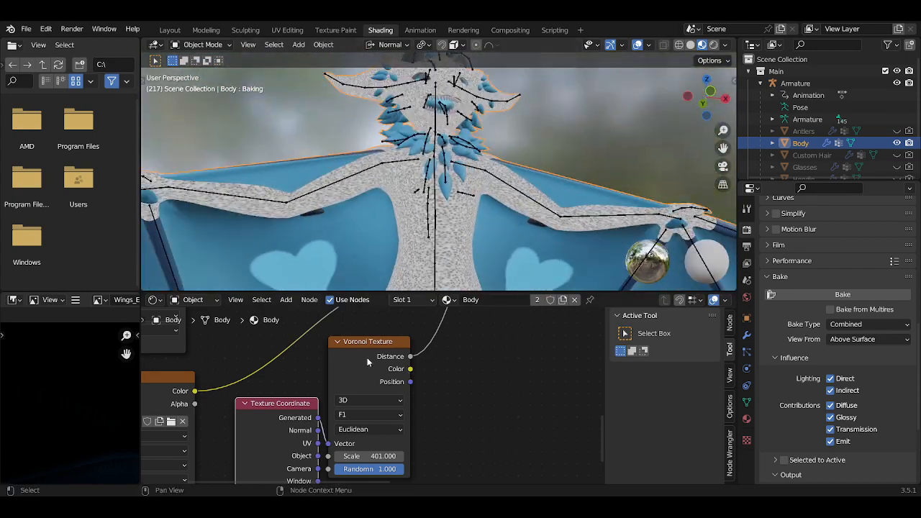
Disconnect the Texture Coordinate node from the Voronoi Texture node and delete it
{"action": "left_click_drag", "start_coordinate": [367, 358], "coordinate": [392, 379]}
{"action": "left_click_drag", "start_coordinate": [352, 461], "coordinate": [340, 440]}
{"action": "left_click", "coordinate": [293, 419]}
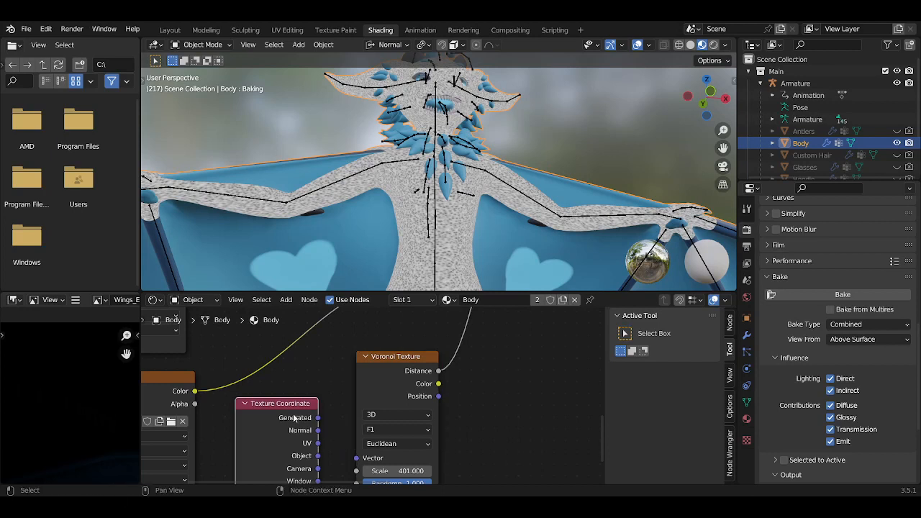
{"action": "key", "text": "x"}
Set the Voronoi Texture's feature output to Smooth F1 and check the pattern on the body up close
{"action": "middle_click_drag", "start_coordinate": [446, 437], "coordinate": [428, 416]}
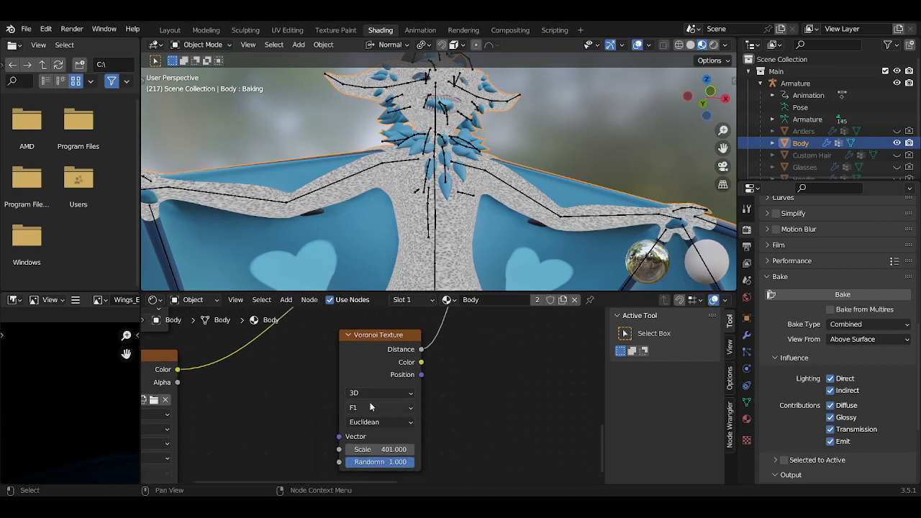
{"action": "left_click", "coordinate": [370, 406]}
{"action": "left_click", "coordinate": [389, 370]}
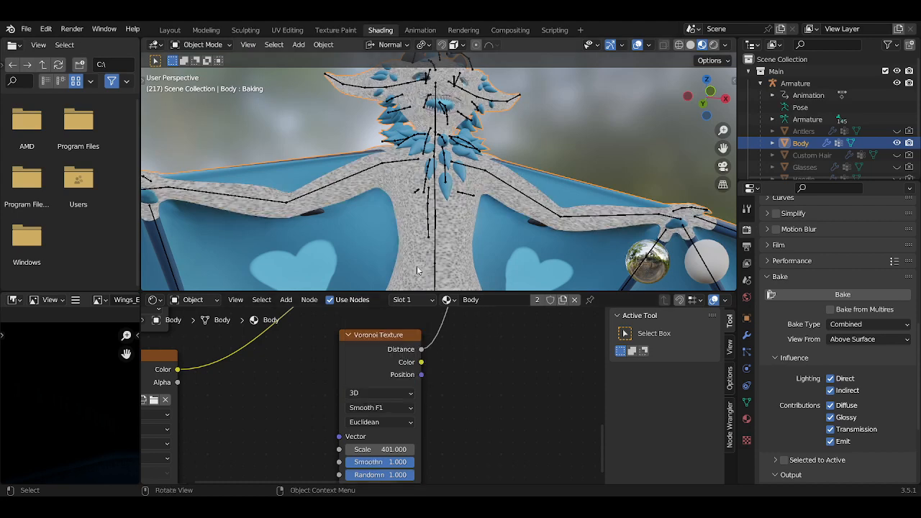
{"action": "scroll", "coordinate": [417, 265], "scroll_direction": "up", "scroll_amount": 8}
{"action": "scroll", "coordinate": [449, 395], "scroll_direction": "down", "scroll_amount": 2}
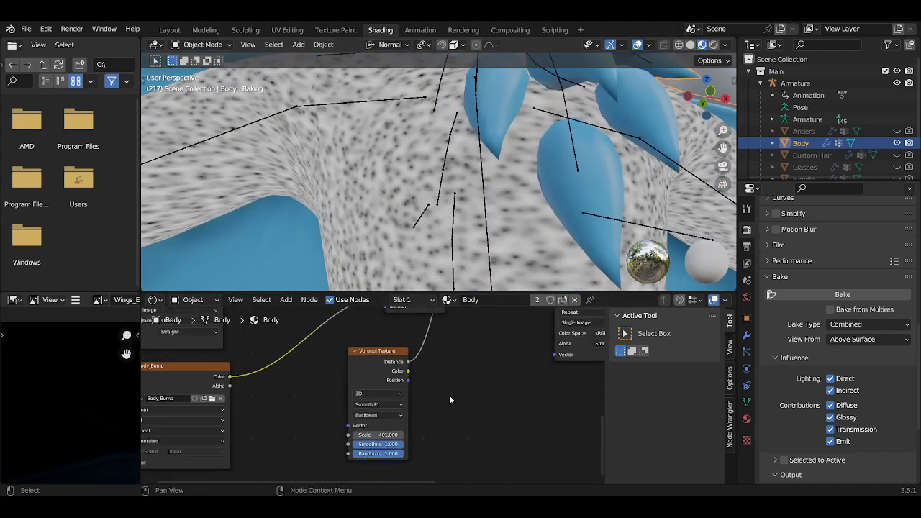
Insert a ColorRamp node on the Voronoi Texture's Distance output and spread the two nodes apart
{"action": "middle_click_drag", "start_coordinate": [449, 400], "coordinate": [421, 432]}
{"action": "key", "text": "shift+a"}
{"action": "mouse_move", "coordinate": [423, 422]}
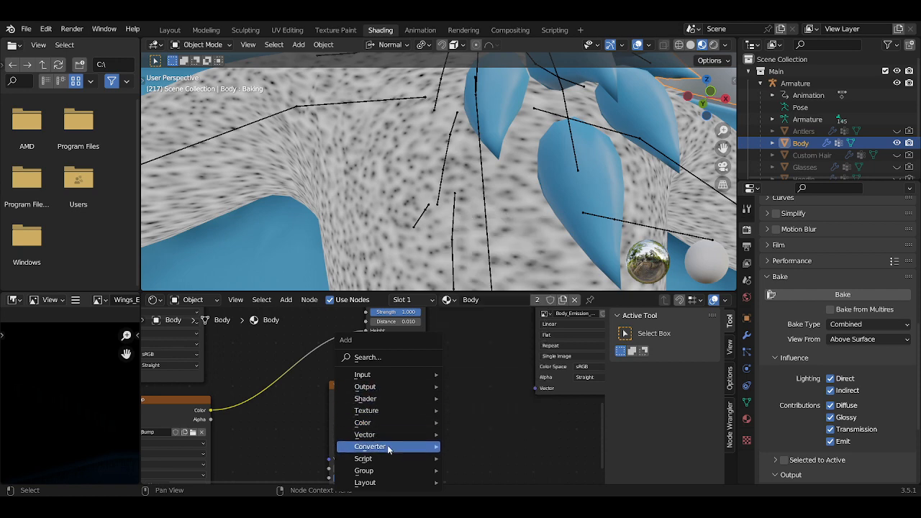
{"action": "mouse_move", "coordinate": [389, 449]}
{"action": "left_click", "coordinate": [475, 316]}
{"action": "left_click", "coordinate": [405, 371]}
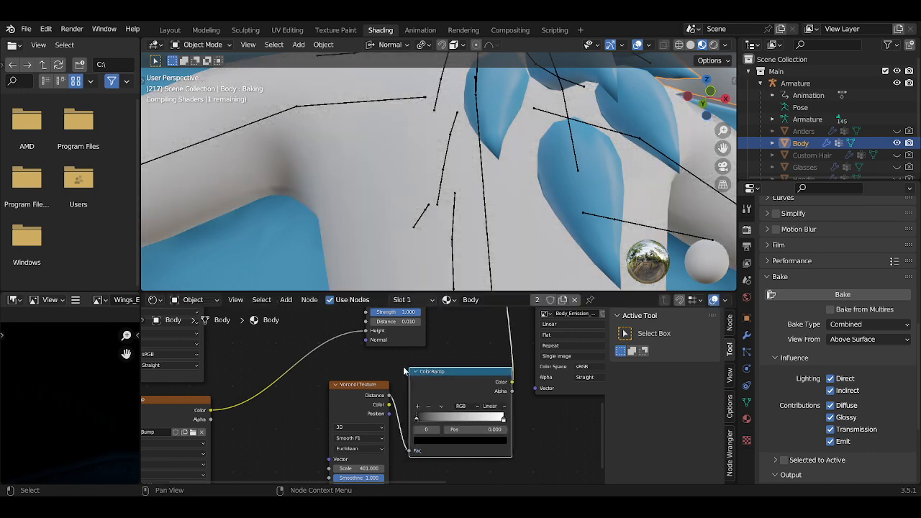
{"action": "left_click_drag", "start_coordinate": [352, 389], "coordinate": [291, 400]}
{"action": "left_click_drag", "start_coordinate": [479, 372], "coordinate": [427, 392]}
Move the ColorRamp's black stop to position 0.233
{"action": "mouse_move", "coordinate": [457, 431]}
{"action": "left_mouse_down"}
{"action": "mouse_move", "coordinate": [405, 429]}
{"action": "mouse_move", "coordinate": [467, 431]}
{"action": "left_mouse_up"}
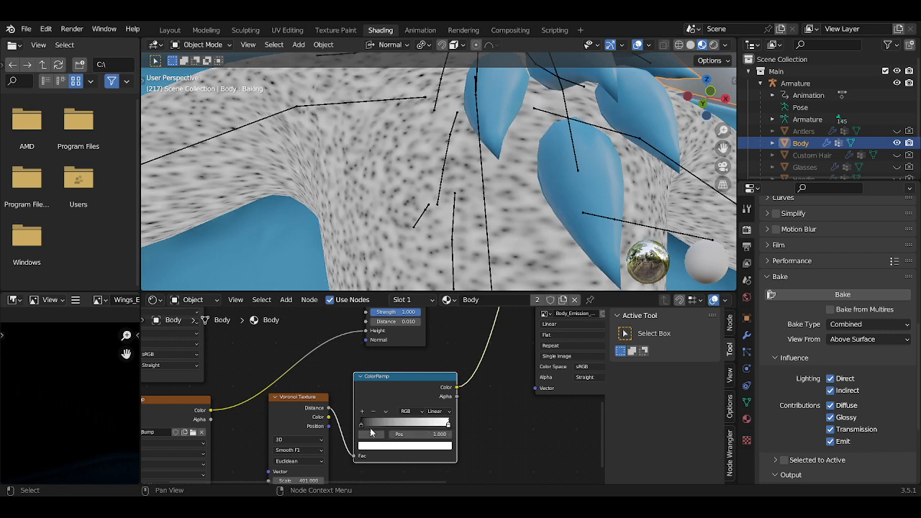
{"action": "left_click_drag", "start_coordinate": [362, 426], "coordinate": [398, 426]}
{"action": "middle_click_drag", "start_coordinate": [368, 426], "coordinate": [393, 413]}
{"action": "scroll", "coordinate": [322, 432], "scroll_direction": "up", "scroll_amount": 1}
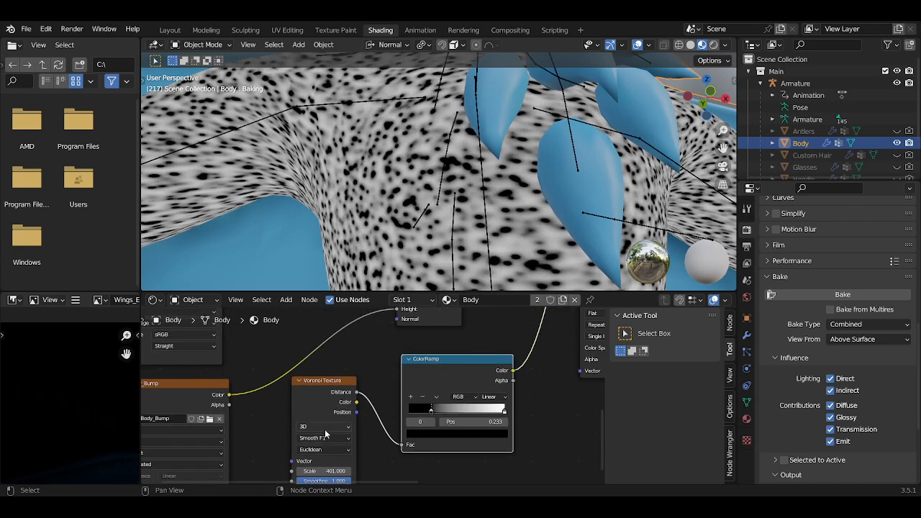
Switch the Voronoi Texture's dimensions to 4D
{"action": "left_click", "coordinate": [321, 428]}
{"action": "left_click", "coordinate": [321, 467]}
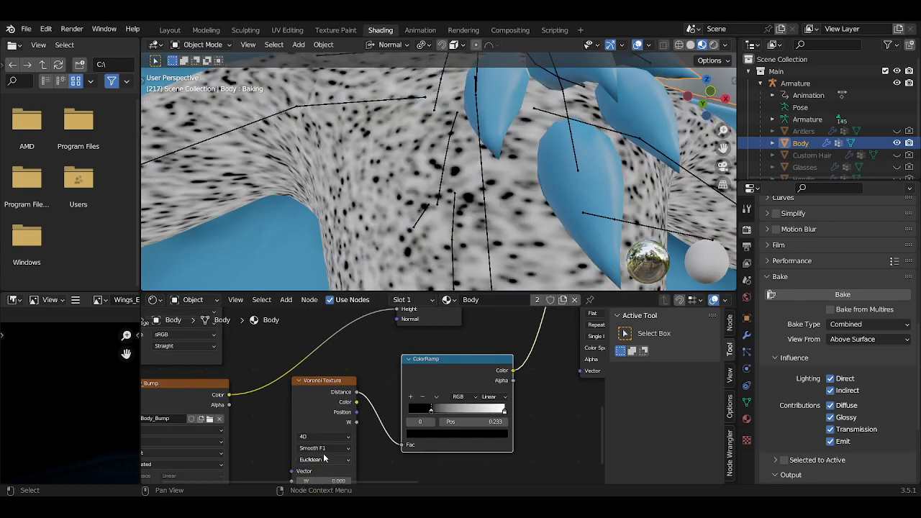
{"action": "scroll", "coordinate": [338, 334], "scroll_direction": "up", "scroll_amount": 2}
{"action": "middle_click_drag", "start_coordinate": [335, 461], "coordinate": [349, 411]}
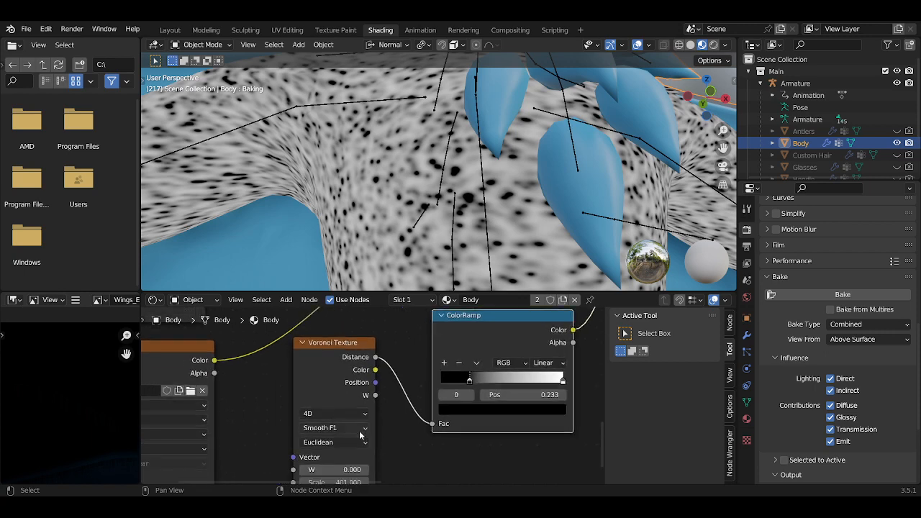
Try the Chebychev, Manhattan and Minkowski distance metrics on the Voronoi Texture, and return it to Euclidean
{"action": "left_click", "coordinate": [348, 442]}
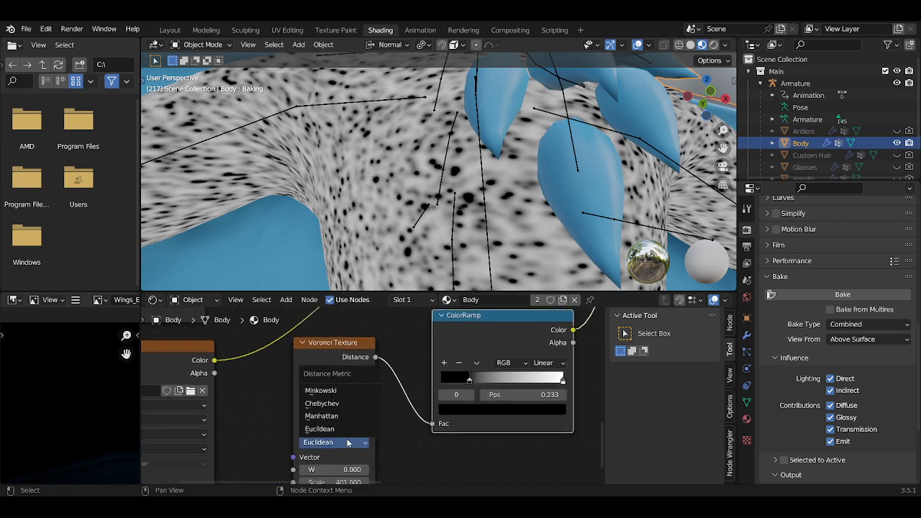
{"action": "left_click", "coordinate": [337, 402]}
{"action": "left_click", "coordinate": [344, 440]}
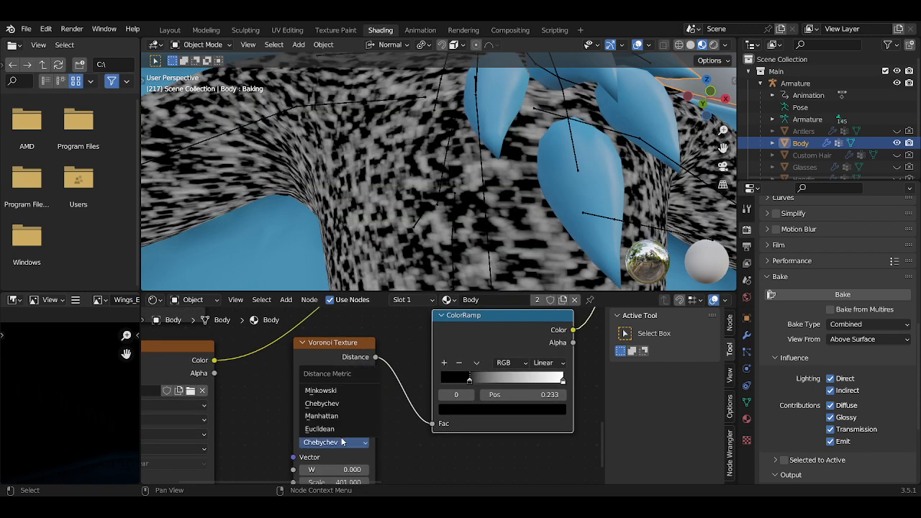
{"action": "left_click", "coordinate": [343, 414]}
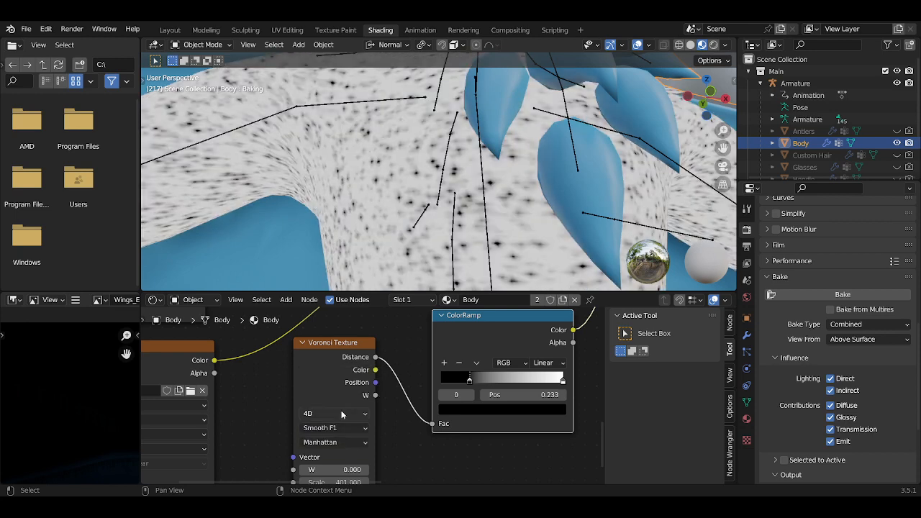
{"action": "left_click", "coordinate": [347, 442]}
{"action": "left_click", "coordinate": [340, 403]}
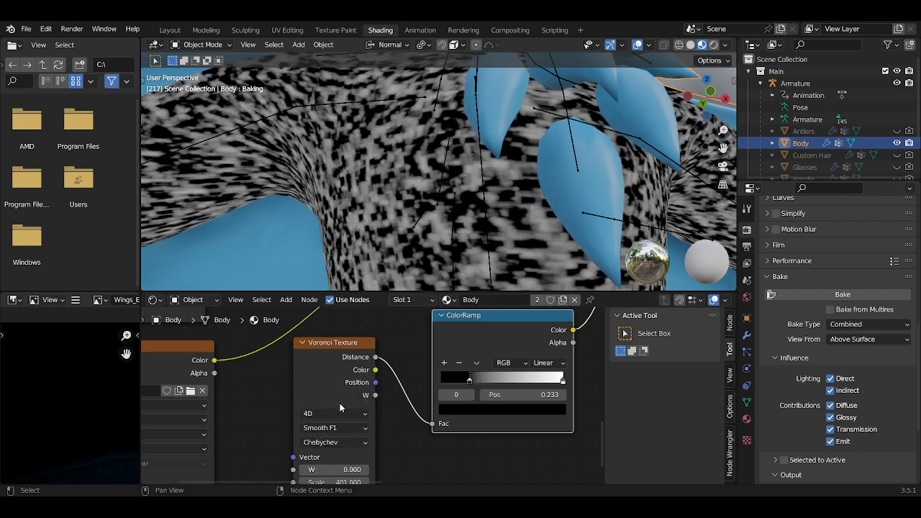
{"action": "left_click", "coordinate": [346, 440]}
{"action": "left_click", "coordinate": [331, 392]}
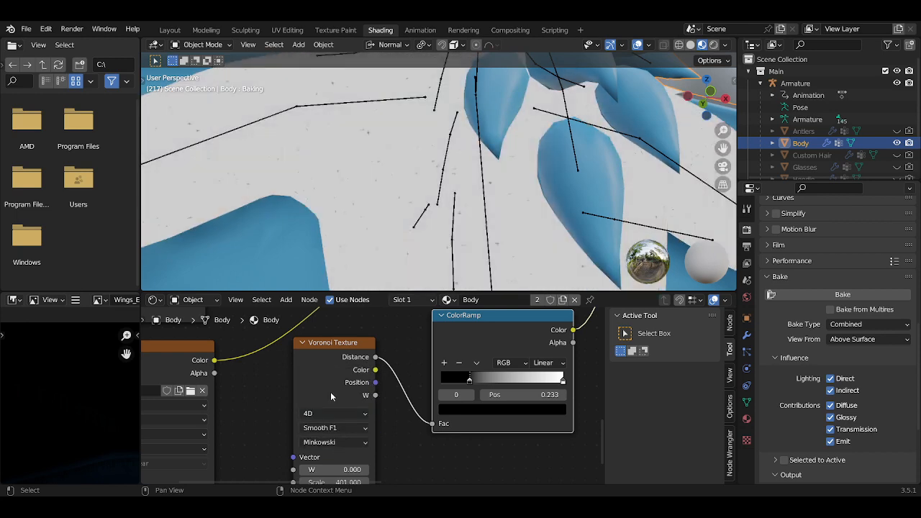
{"action": "left_click", "coordinate": [336, 442]}
{"action": "left_click", "coordinate": [341, 435]}
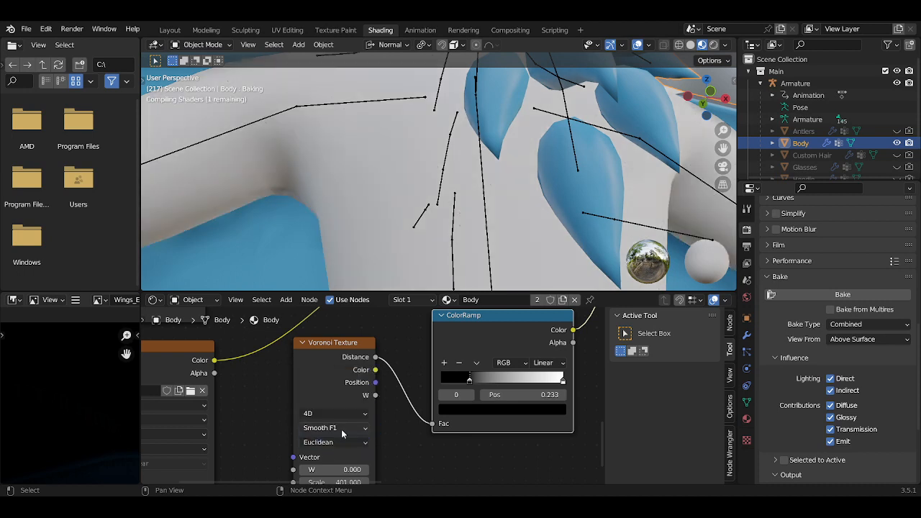
Try the F2 feature output on the Voronoi Texture and inspect the body's surface
{"action": "left_click", "coordinate": [340, 429]}
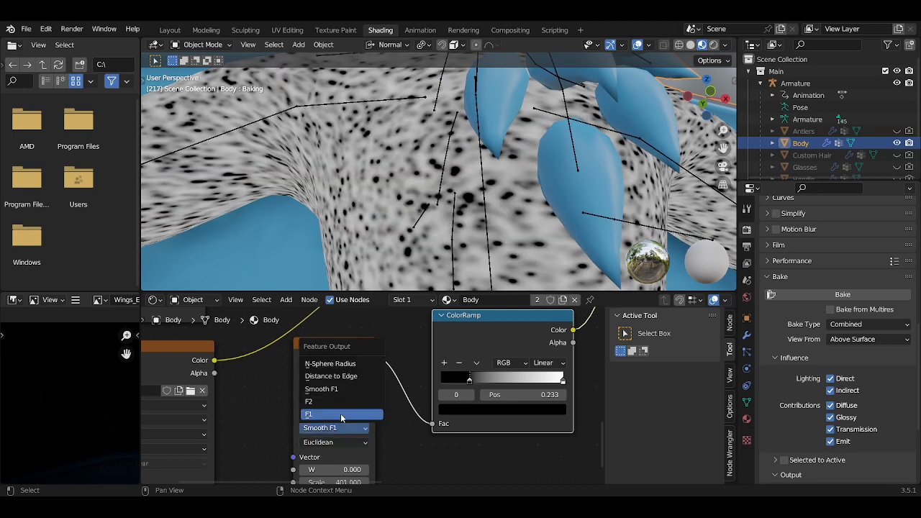
{"action": "left_click", "coordinate": [337, 401]}
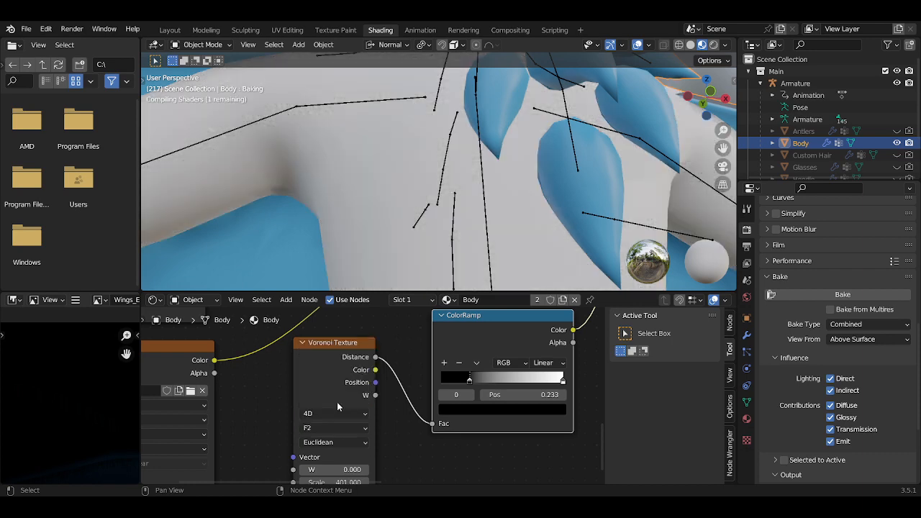
{"action": "middle_click_drag", "start_coordinate": [360, 244], "coordinate": [385, 262]}
Set the Voronoi Texture's dimensions back to 3D
{"action": "left_click", "coordinate": [330, 415]}
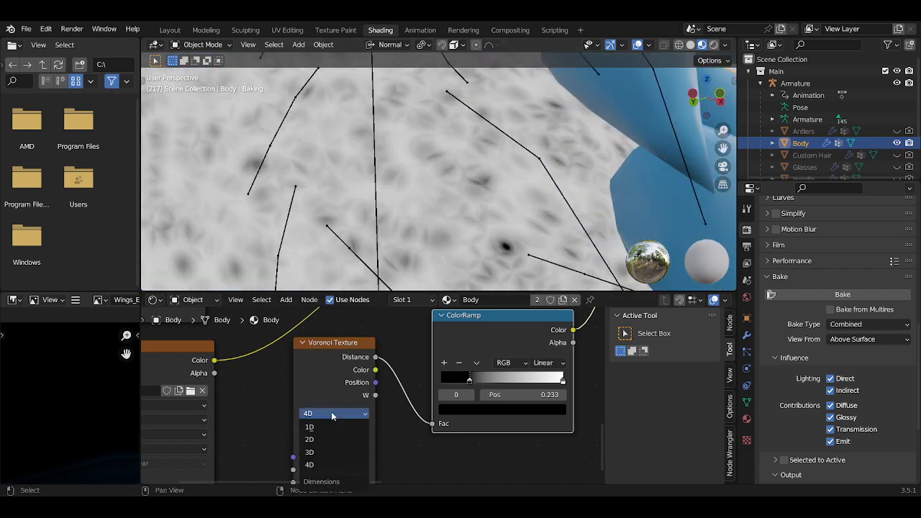
{"action": "left_click", "coordinate": [330, 452]}
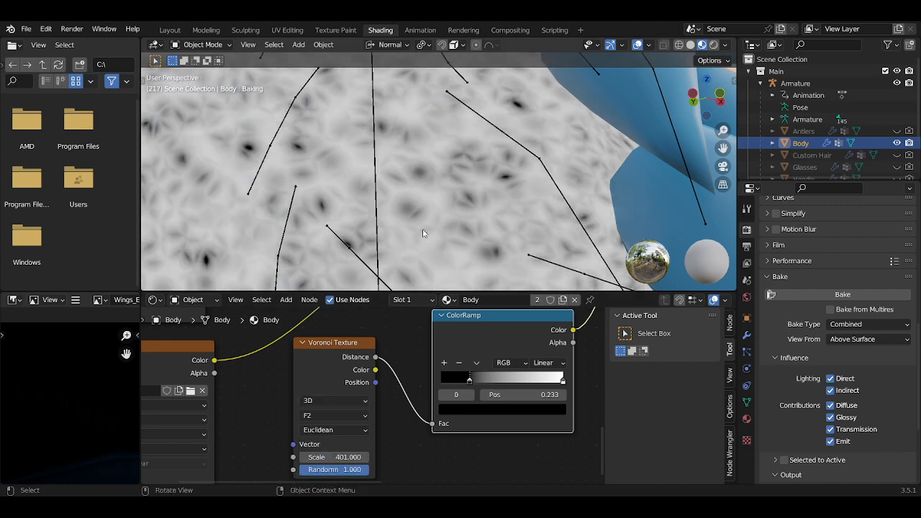
{"action": "scroll", "coordinate": [424, 234], "scroll_direction": "down", "scroll_amount": 1}
{"action": "middle_click_drag", "start_coordinate": [423, 233], "coordinate": [443, 236]}
Try the ColorRamp's black stop at 0.465 with the white stop at 0.996, and return the black stop to 0
{"action": "left_click_drag", "start_coordinate": [470, 383], "coordinate": [497, 382]}
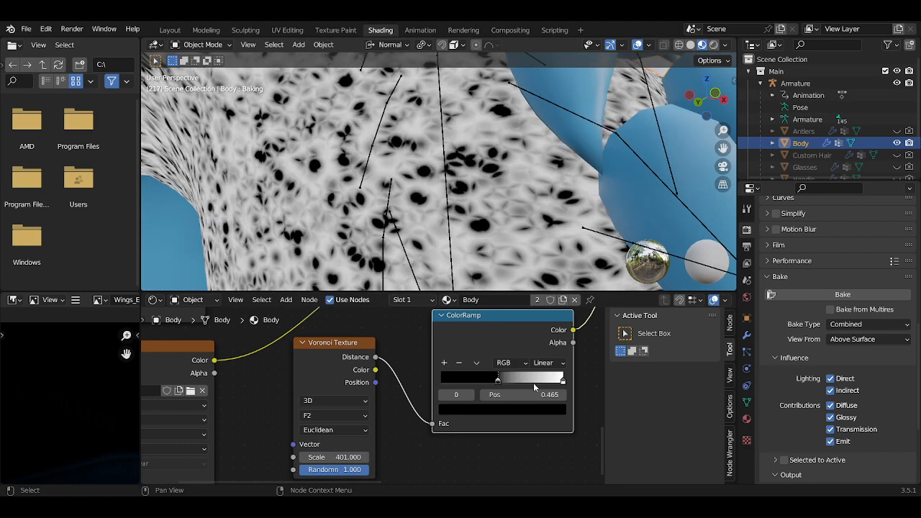
{"action": "mouse_move", "coordinate": [563, 383]}
{"action": "left_mouse_down"}
{"action": "mouse_move", "coordinate": [535, 383]}
{"action": "mouse_move", "coordinate": [573, 383]}
{"action": "left_mouse_up"}
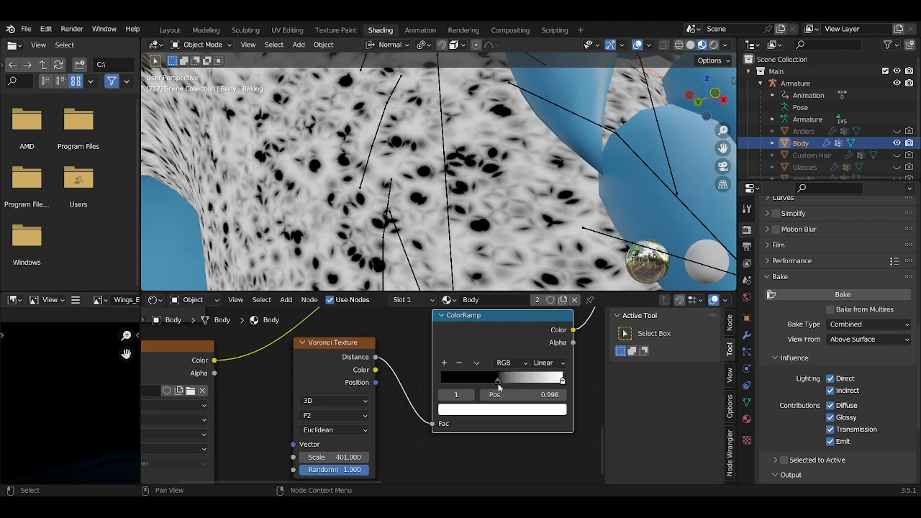
{"action": "left_click_drag", "start_coordinate": [497, 383], "coordinate": [441, 382]}
Compare the Smooth F1 feature output on the Voronoi Texture and settle on F1
{"action": "left_click", "coordinate": [335, 415]}
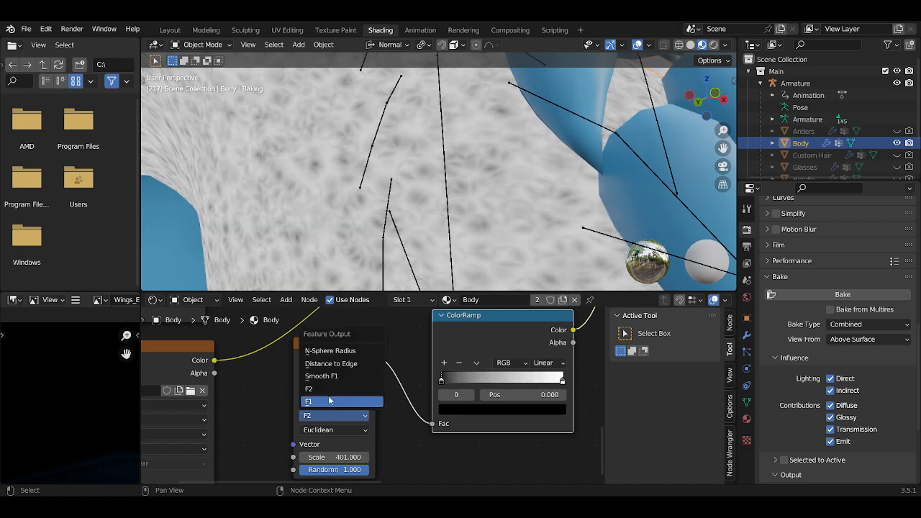
{"action": "left_click", "coordinate": [330, 377]}
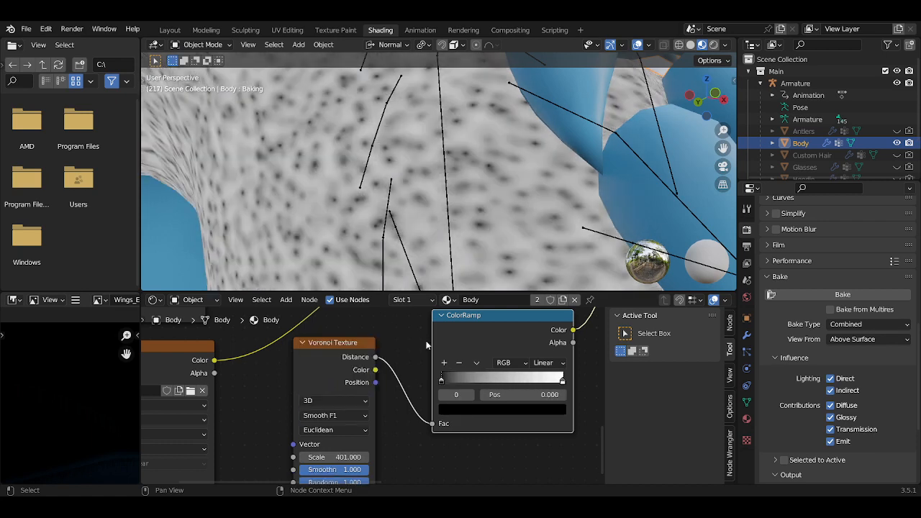
{"action": "left_click", "coordinate": [335, 416]}
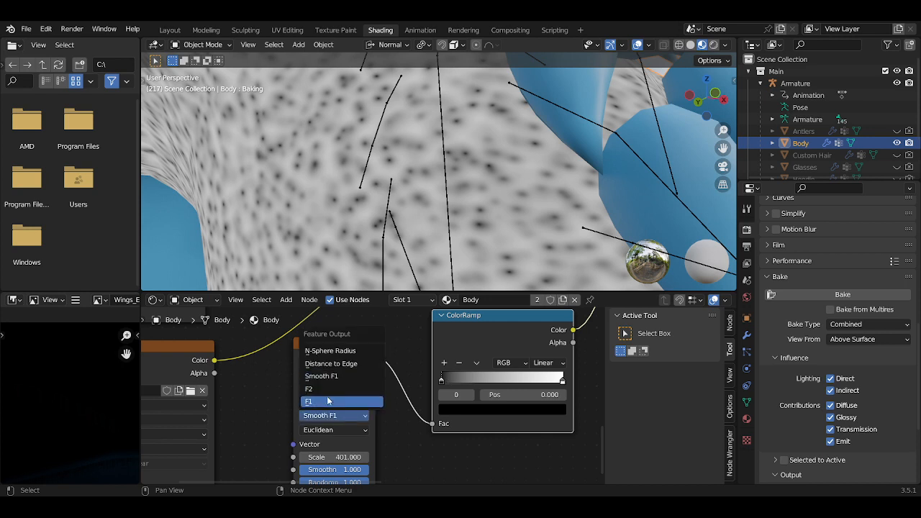
{"action": "left_click", "coordinate": [327, 397]}
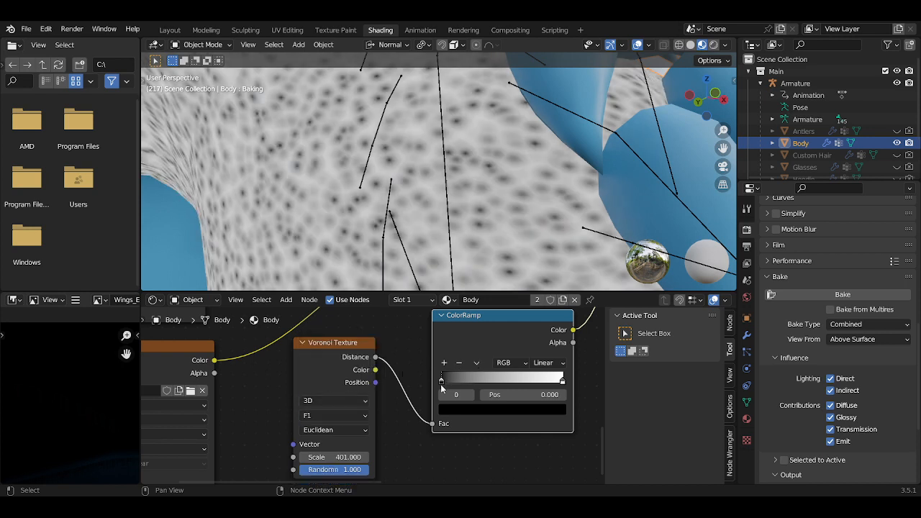
Move the ColorRamp's black stop to 0.113 and its white stop to 1.000
{"action": "mouse_move", "coordinate": [446, 385]}
{"action": "left_mouse_down"}
{"action": "mouse_move", "coordinate": [477, 383]}
{"action": "mouse_move", "coordinate": [457, 385]}
{"action": "left_mouse_up"}
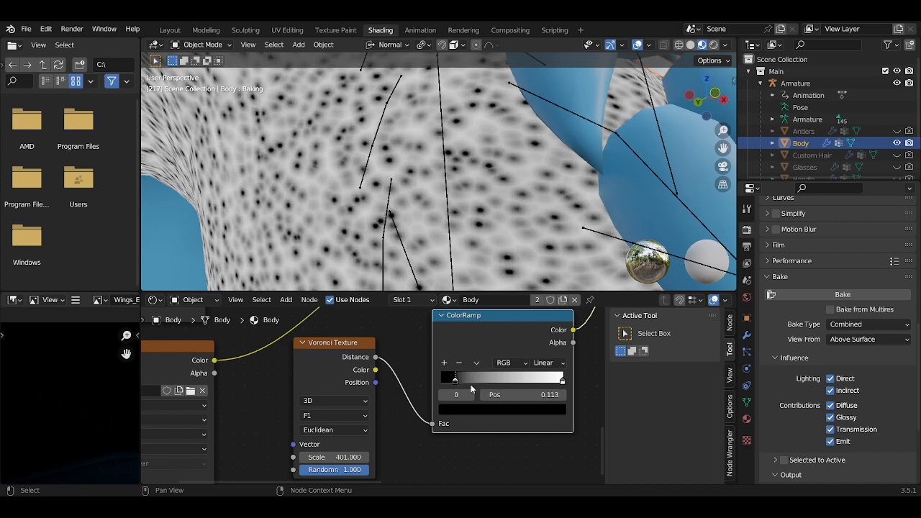
{"action": "left_click_drag", "start_coordinate": [566, 387], "coordinate": [553, 384]}
{"action": "left_click_drag", "start_coordinate": [521, 382], "coordinate": [566, 383]}
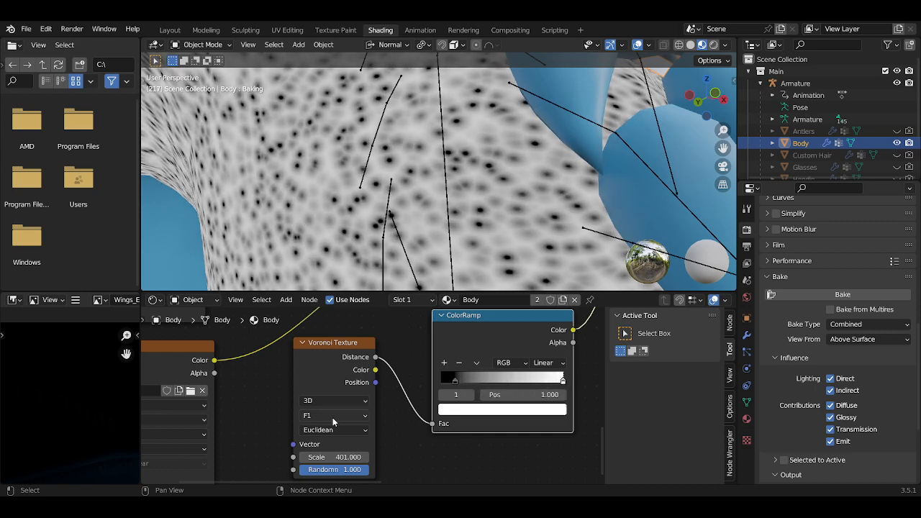
Set the Voronoi Texture's scale to 428 and move the ColorRamp's black stop to 0.455
{"action": "left_click_drag", "start_coordinate": [333, 457], "coordinate": [357, 458]}
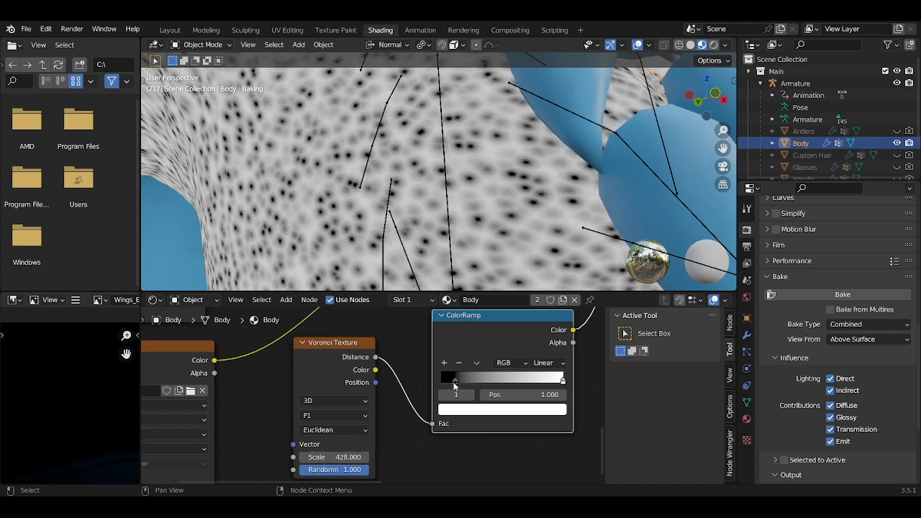
{"action": "left_click_drag", "start_coordinate": [454, 384], "coordinate": [484, 384]}
{"action": "left_click_drag", "start_coordinate": [563, 383], "coordinate": [565, 384]}
{"action": "left_click", "coordinate": [485, 382]}
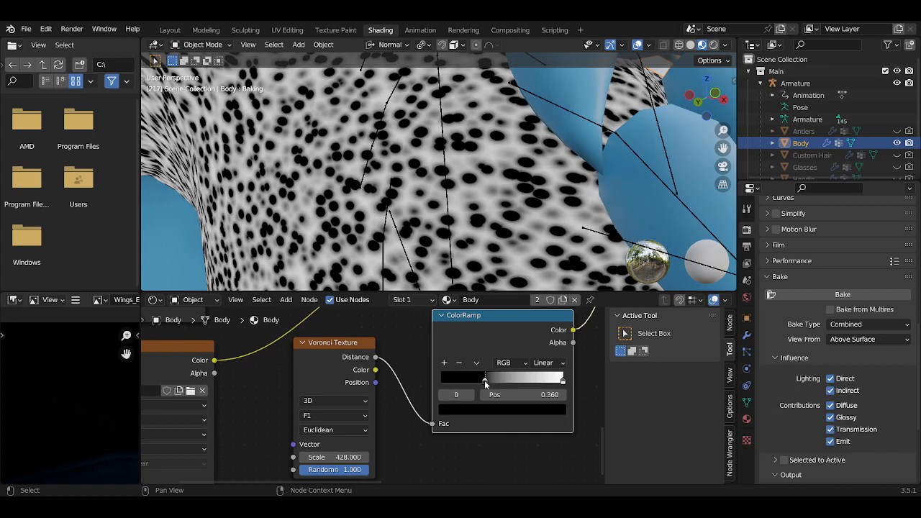
{"action": "mouse_move", "coordinate": [485, 384]}
{"action": "left_mouse_down"}
{"action": "mouse_move", "coordinate": [512, 383]}
{"action": "mouse_move", "coordinate": [497, 383]}
{"action": "left_mouse_up"}
{"action": "scroll", "coordinate": [393, 219], "scroll_direction": "down", "scroll_amount": 7}
{"action": "middle_click_drag", "start_coordinate": [392, 220], "coordinate": [371, 220]}
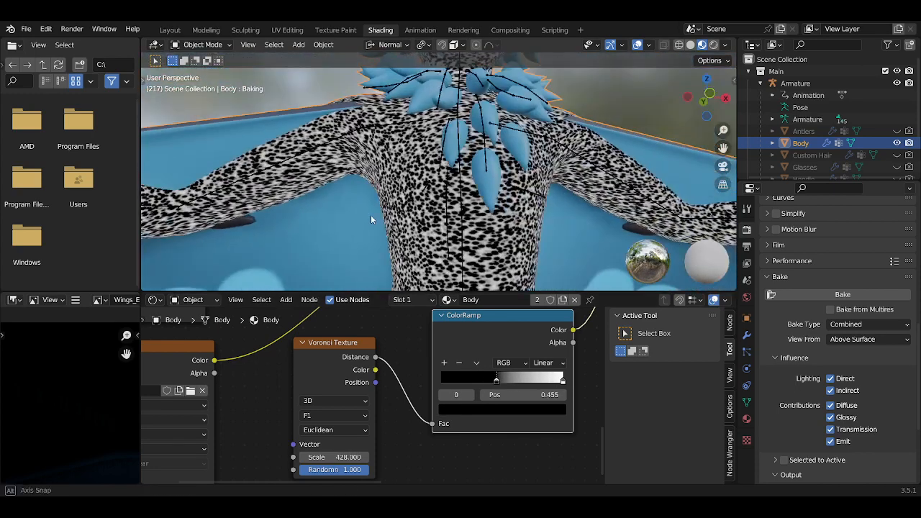
Move the ColorRamp node closer to the Voronoi Texture node
{"action": "scroll", "coordinate": [429, 339], "scroll_direction": "up", "scroll_amount": 2}
{"action": "left_click_drag", "start_coordinate": [471, 333], "coordinate": [426, 356]}
{"action": "scroll", "coordinate": [454, 353], "scroll_direction": "down", "scroll_amount": 4}
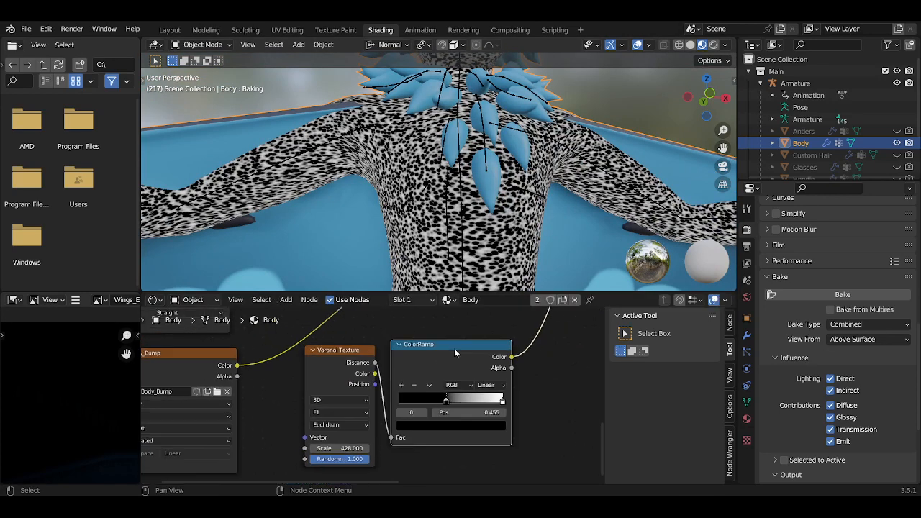
Duplicate the ColorRamp into the link after the original and move the copy's black stop to 0.000
{"action": "middle_click_drag", "start_coordinate": [454, 349], "coordinate": [412, 385]}
{"action": "key", "text": "shift+d"}
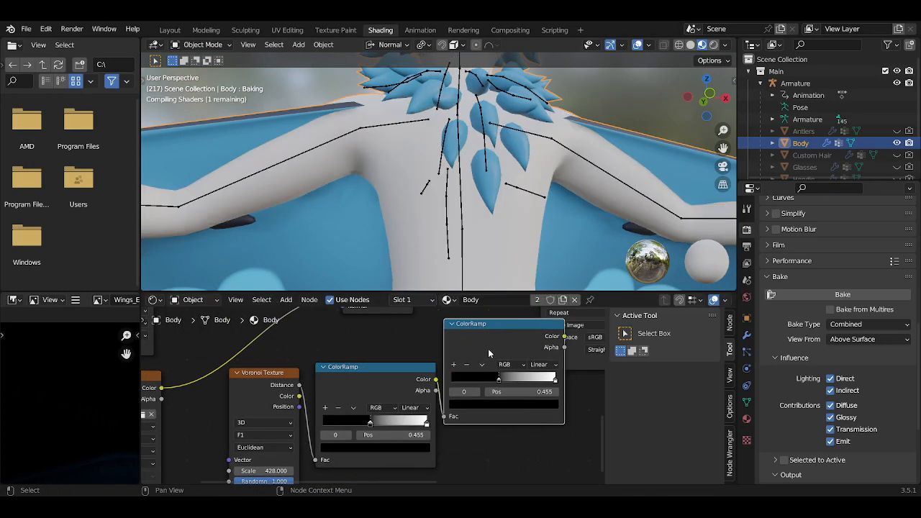
{"action": "left_click", "coordinate": [519, 353]}
{"action": "scroll", "coordinate": [504, 360], "scroll_direction": "up", "scroll_amount": 1}
{"action": "left_click_drag", "start_coordinate": [465, 396], "coordinate": [388, 393]}
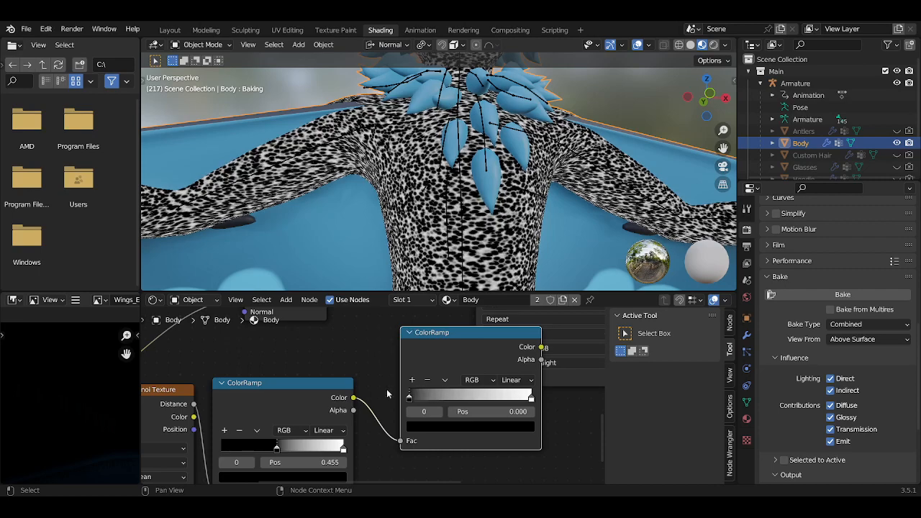
Reverse the second ColorRamp's gradient by moving its black stop to 1.000 and its white stop to 0.000
{"action": "scroll", "coordinate": [401, 235], "scroll_direction": "up", "scroll_amount": 4}
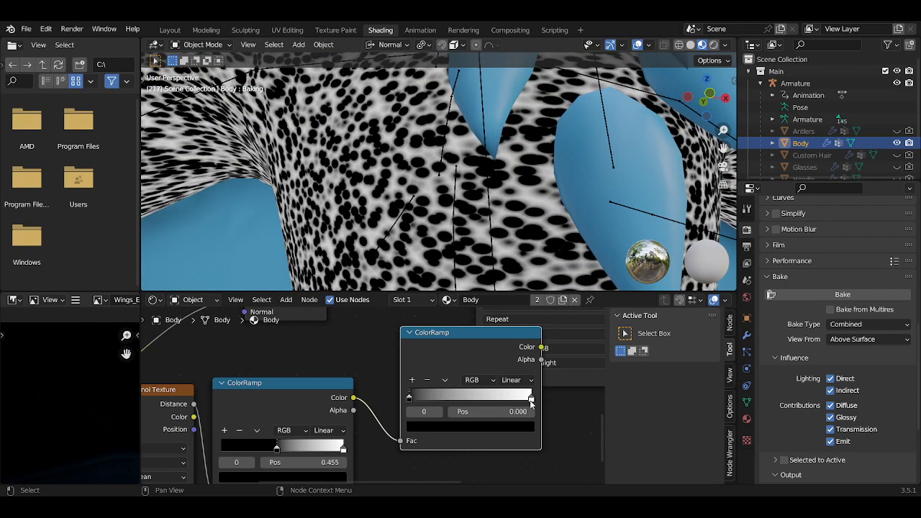
{"action": "mouse_move", "coordinate": [531, 398]}
{"action": "left_mouse_down"}
{"action": "mouse_move", "coordinate": [446, 398]}
{"action": "mouse_move", "coordinate": [545, 400]}
{"action": "left_mouse_up"}
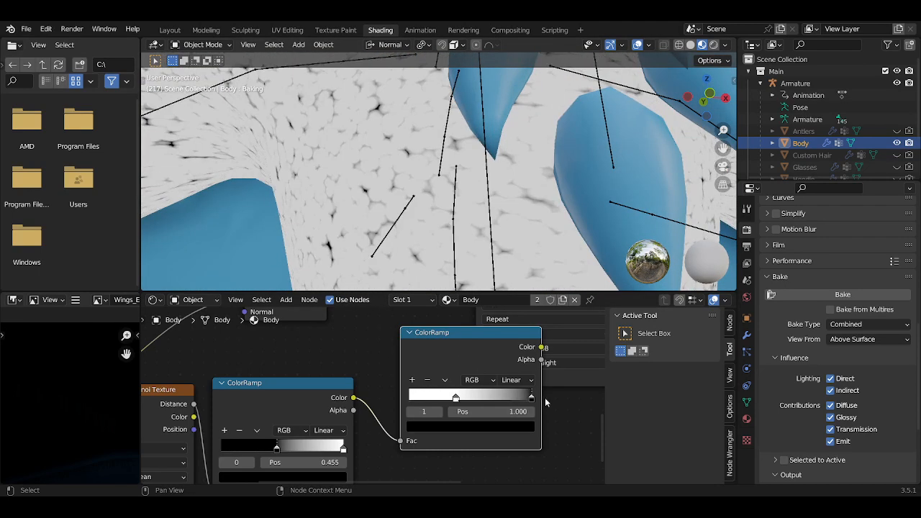
{"action": "left_click_drag", "start_coordinate": [459, 400], "coordinate": [382, 395]}
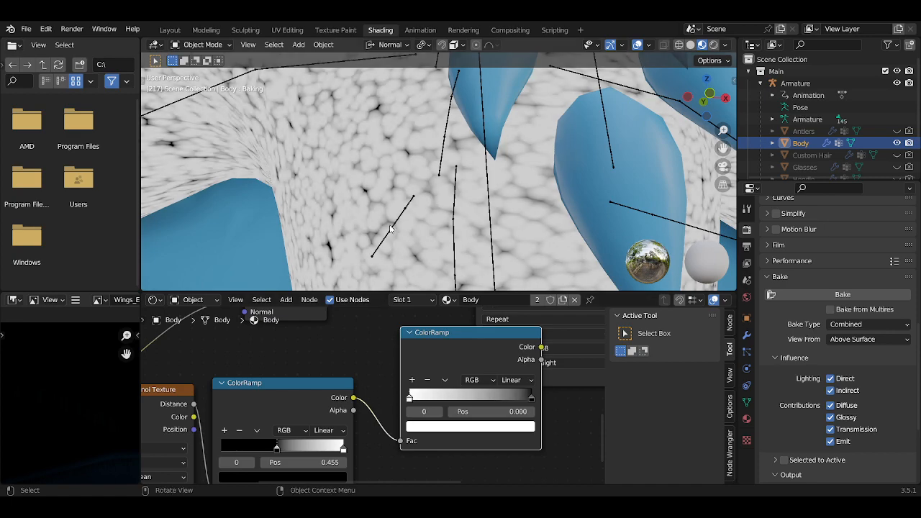
{"action": "middle_click_drag", "start_coordinate": [410, 248], "coordinate": [453, 288]}
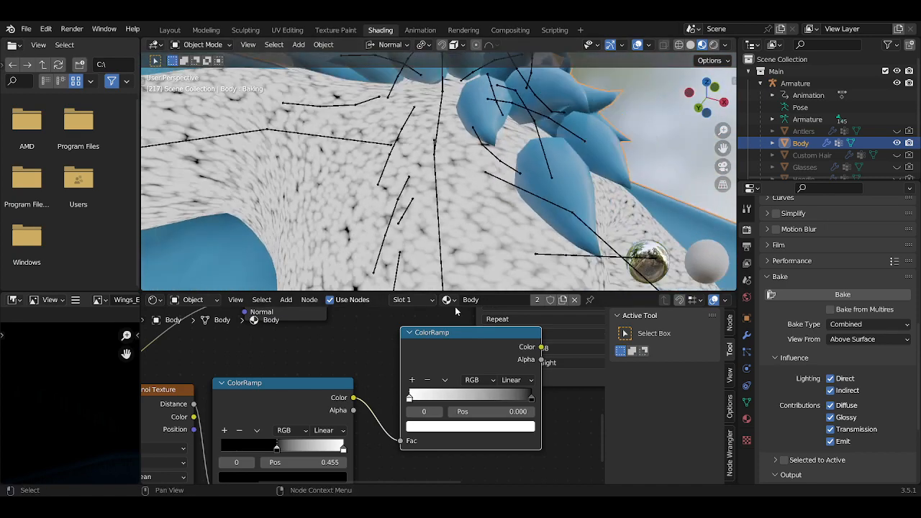
Lighten the second ColorRamp's black stop to grey by setting its HSV value to 0.5
{"action": "scroll", "coordinate": [437, 357], "scroll_direction": "down", "scroll_amount": 1}
{"action": "scroll", "coordinate": [436, 358], "scroll_direction": "up", "scroll_amount": 1}
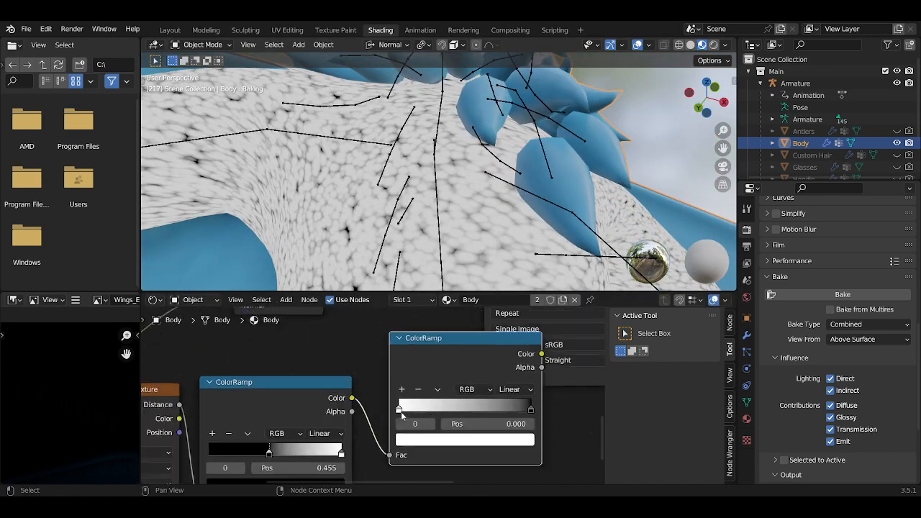
{"action": "left_click", "coordinate": [531, 410]}
{"action": "left_click", "coordinate": [491, 438]}
{"action": "left_click", "coordinate": [469, 409]}
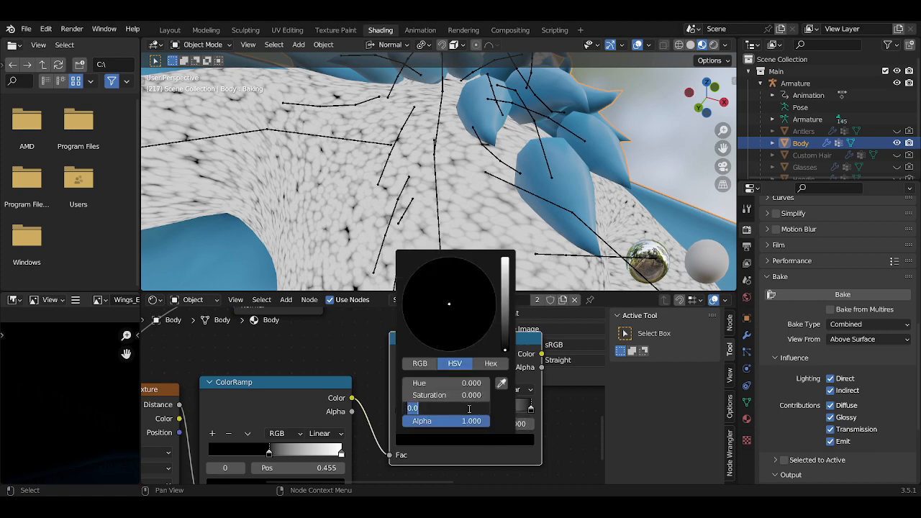
{"action": "type", "text": "0.5"}
{"action": "key", "text": "Return"}
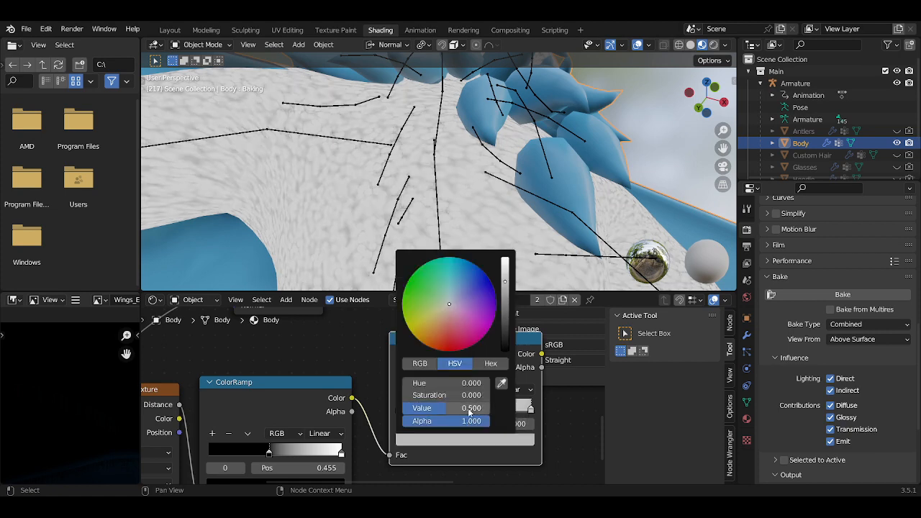
{"action": "left_click_drag", "start_coordinate": [466, 355], "coordinate": [415, 411]}
Connect the second ColorRamp's Color output to the Height input of the Bump node
{"action": "scroll", "coordinate": [446, 378], "scroll_direction": "down", "scroll_amount": 2}
{"action": "middle_click_drag", "start_coordinate": [464, 415], "coordinate": [461, 422]}
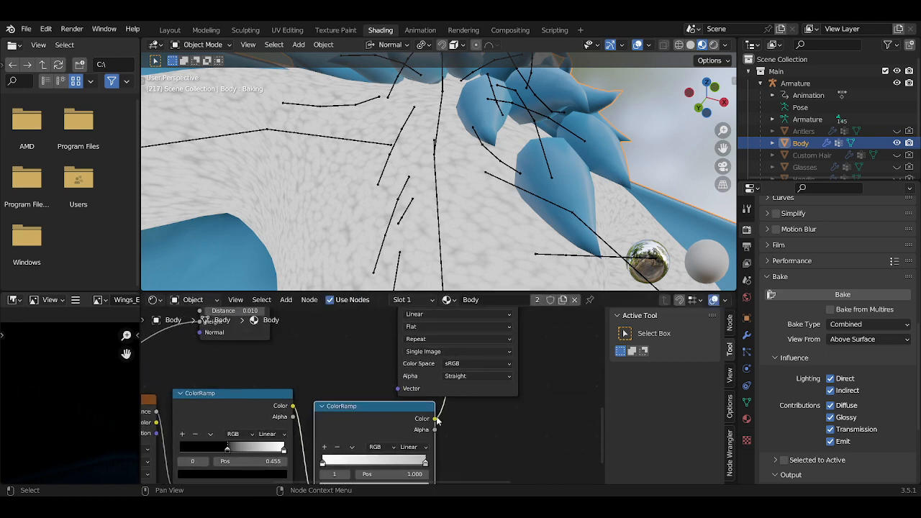
{"action": "left_click_drag", "start_coordinate": [435, 421], "coordinate": [475, 427]}
{"action": "right_click", "coordinate": [475, 427]}
{"action": "scroll", "coordinate": [463, 418], "scroll_direction": "down", "scroll_amount": 1}
{"action": "middle_click_drag", "start_coordinate": [463, 417], "coordinate": [523, 454]}
{"action": "left_click_drag", "start_coordinate": [504, 451], "coordinate": [285, 360]}
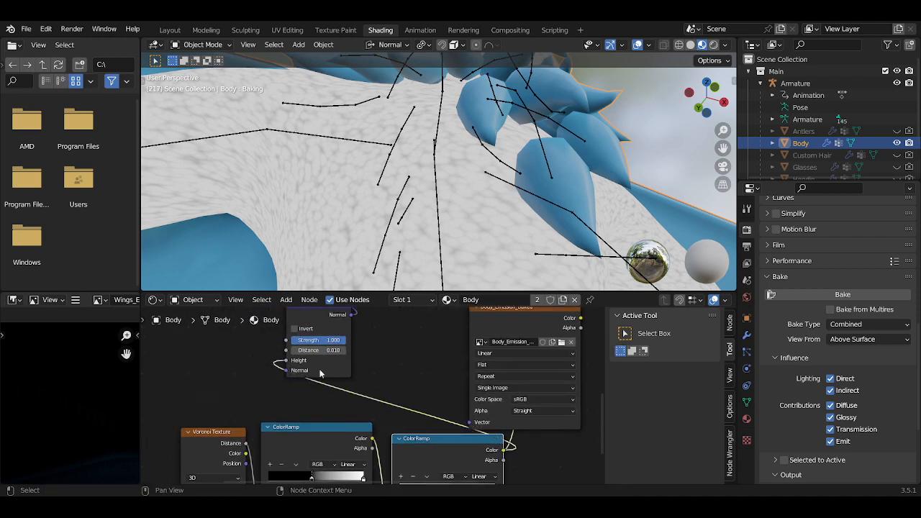
Preview the Shading group node's output on the body and examine the scale bumps up close in a maximized viewport
{"action": "scroll", "coordinate": [469, 351], "scroll_direction": "down", "scroll_amount": 3}
{"action": "middle_click_drag", "start_coordinate": [470, 352], "coordinate": [318, 369]}
{"action": "left_click", "coordinate": [318, 369], "text": "ctrl+shift"}
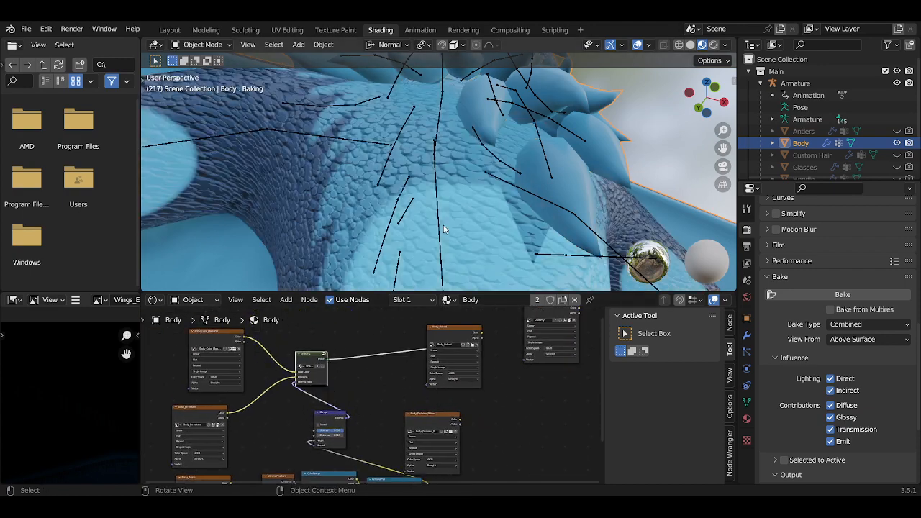
{"action": "mouse_move", "coordinate": [443, 225]}
{"action": "middle_mouse_down"}
{"action": "mouse_move", "coordinate": [427, 242]}
{"action": "mouse_move", "coordinate": [493, 244]}
{"action": "mouse_move", "coordinate": [324, 230]}
{"action": "mouse_move", "coordinate": [379, 163]}
{"action": "mouse_move", "coordinate": [437, 243]}
{"action": "mouse_move", "coordinate": [457, 249]}
{"action": "mouse_move", "coordinate": [386, 157]}
{"action": "mouse_move", "coordinate": [385, 120]}
{"action": "mouse_move", "coordinate": [407, 336]}
{"action": "mouse_move", "coordinate": [422, 211]}
{"action": "mouse_move", "coordinate": [456, 227]}
{"action": "mouse_move", "coordinate": [455, 177]}
{"action": "mouse_move", "coordinate": [394, 257]}
{"action": "mouse_move", "coordinate": [417, 260]}
{"action": "mouse_move", "coordinate": [432, 319]}
{"action": "middle_mouse_up"}
{"action": "key", "text": "ctrl+space"}
{"action": "scroll", "coordinate": [401, 309], "scroll_direction": "up", "scroll_amount": 5}
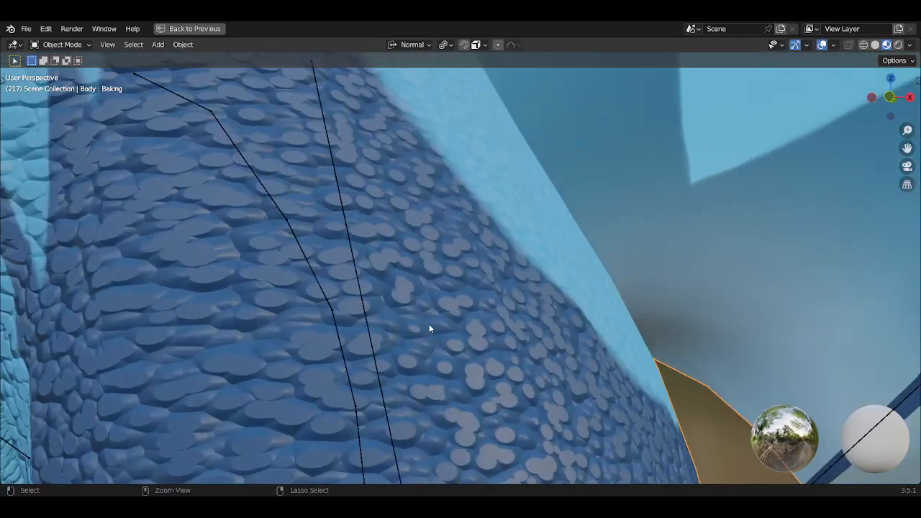
Restore the full layout, move the first ColorRamp's black stop nearer the start, and set its white stop to 0.949
{"action": "key", "text": "ctrl+space"}
{"action": "middle_click_drag", "start_coordinate": [370, 432], "coordinate": [424, 395], "text": "shift"}
{"action": "scroll", "coordinate": [403, 432], "scroll_direction": "up", "scroll_amount": 3}
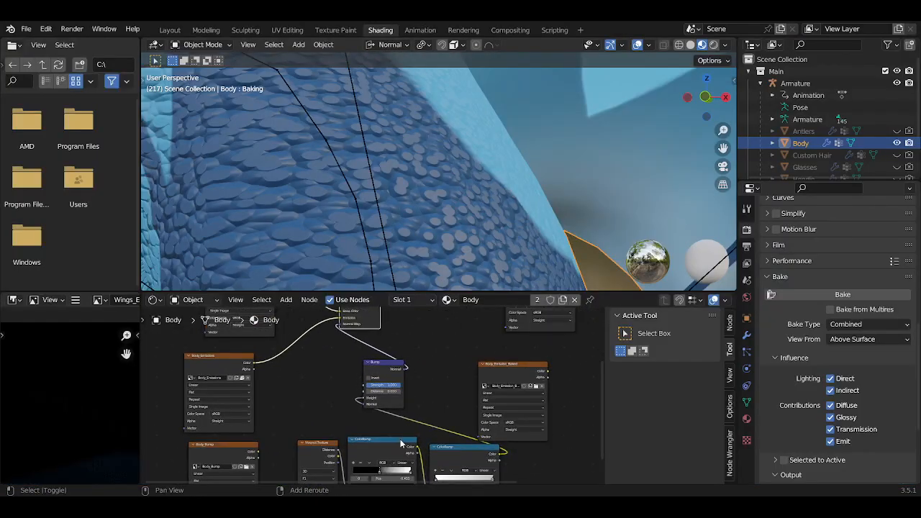
{"action": "middle_click_drag", "start_coordinate": [401, 442], "coordinate": [425, 369], "text": "shift"}
{"action": "scroll", "coordinate": [417, 389], "scroll_direction": "up", "scroll_amount": 3}
{"action": "scroll", "coordinate": [416, 389], "scroll_direction": "up", "scroll_amount": 4}
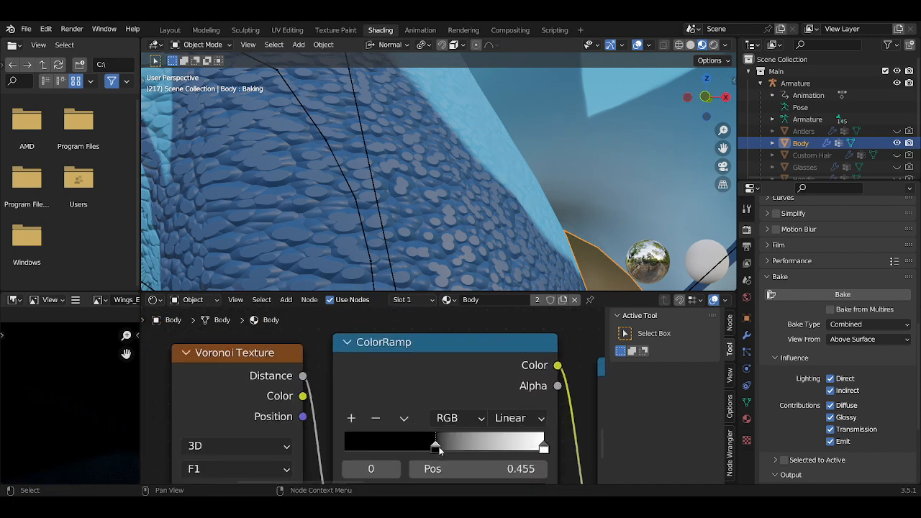
{"action": "left_click_drag", "start_coordinate": [439, 450], "coordinate": [370, 454]}
{"action": "mouse_move", "coordinate": [527, 458]}
{"action": "left_mouse_down"}
{"action": "mouse_move", "coordinate": [506, 462]}
{"action": "mouse_move", "coordinate": [527, 464]}
{"action": "mouse_move", "coordinate": [532, 446]}
{"action": "mouse_move", "coordinate": [471, 447]}
{"action": "mouse_move", "coordinate": [525, 446]}
{"action": "left_mouse_up"}
Set the first ColorRamp's interpolation to Ease, with the black stop at 0.000 and the white stop at 1.000
{"action": "left_click", "coordinate": [509, 417]}
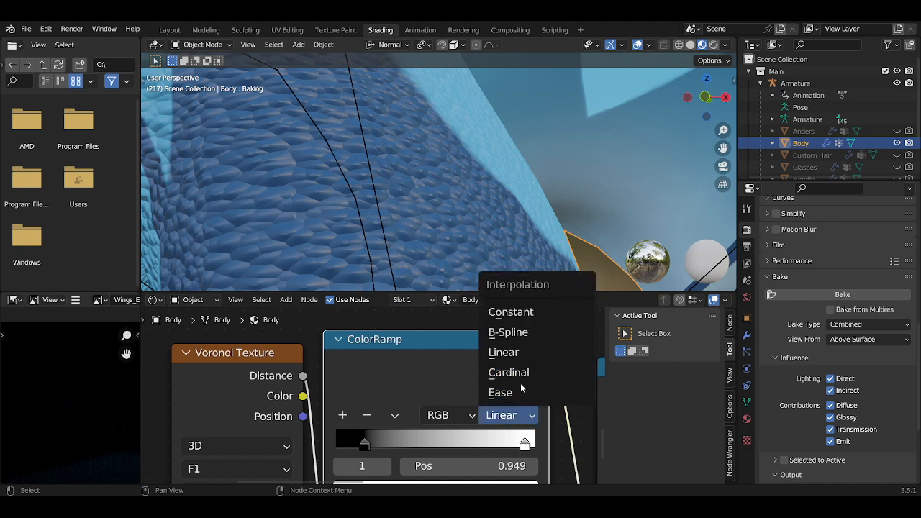
{"action": "left_click", "coordinate": [520, 391]}
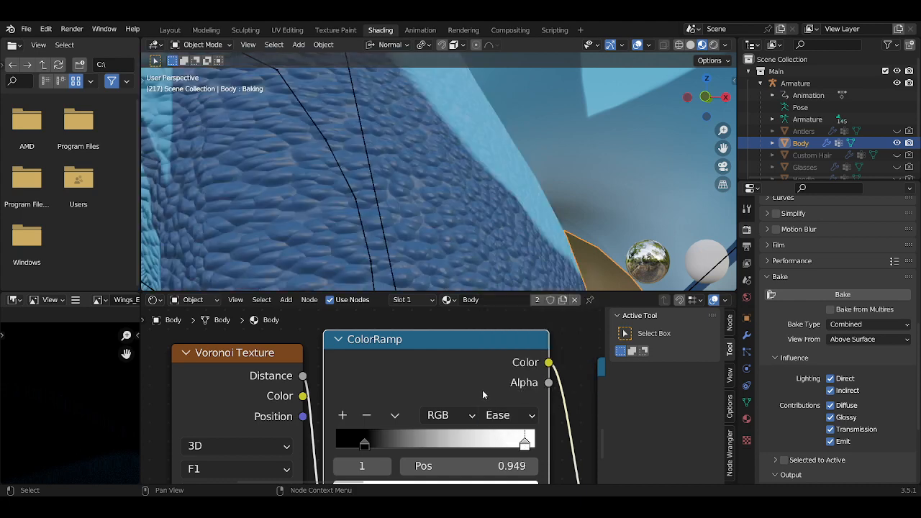
{"action": "left_click_drag", "start_coordinate": [368, 447], "coordinate": [334, 452]}
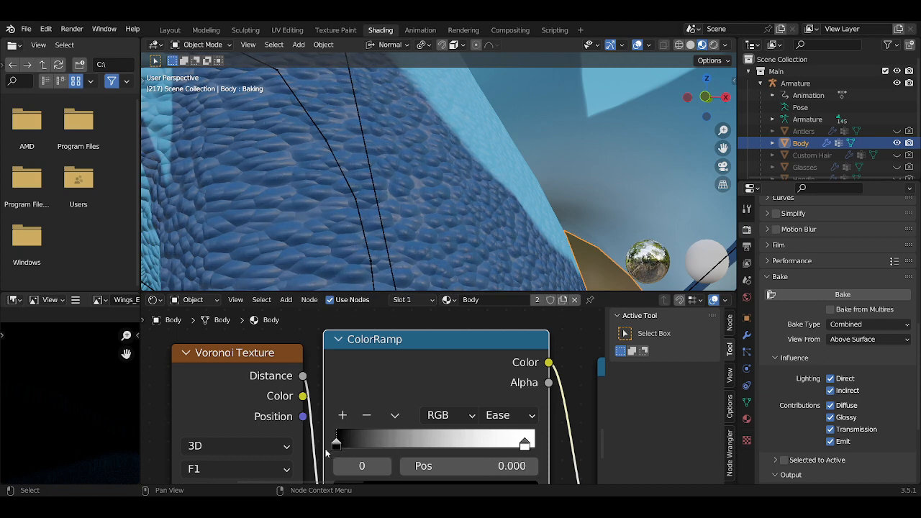
{"action": "mouse_move", "coordinate": [524, 447]}
{"action": "left_mouse_down"}
{"action": "mouse_move", "coordinate": [469, 448]}
{"action": "mouse_move", "coordinate": [538, 442]}
{"action": "left_mouse_up"}
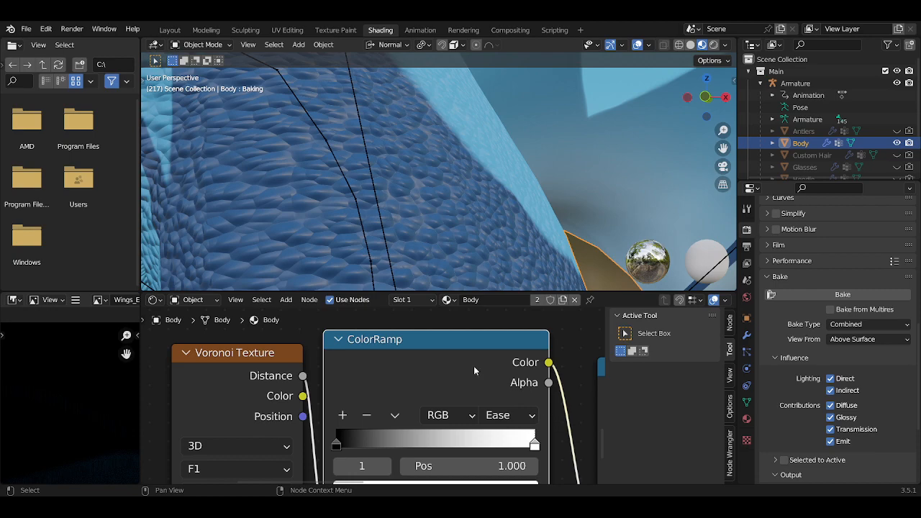
{"action": "left_click_drag", "start_coordinate": [474, 371], "coordinate": [498, 373]}
Set the Bump node's Distance to 0.005
{"action": "middle_click_drag", "start_coordinate": [447, 188], "coordinate": [333, 193]}
{"action": "scroll", "coordinate": [532, 388], "scroll_direction": "down", "scroll_amount": 4}
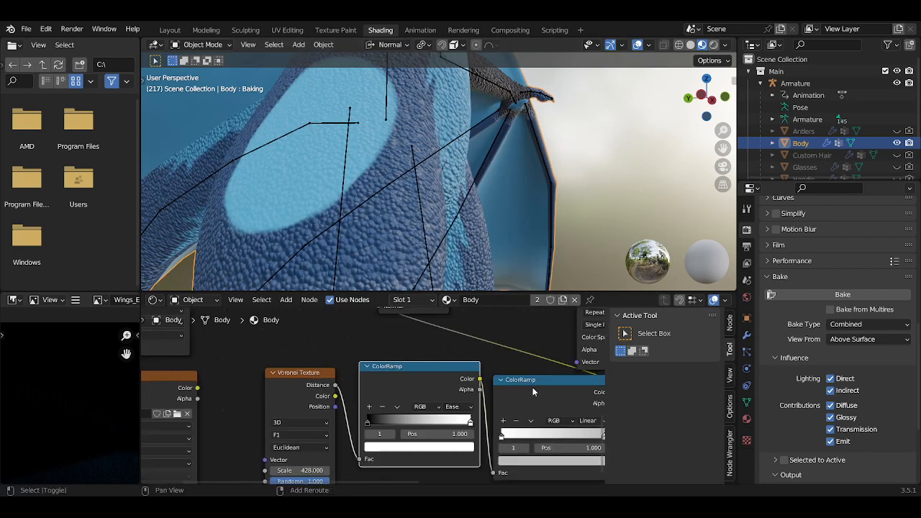
{"action": "scroll", "coordinate": [533, 387], "scroll_direction": "down", "scroll_amount": 3}
{"action": "scroll", "coordinate": [453, 390], "scroll_direction": "up", "scroll_amount": 6}
{"action": "left_click", "coordinate": [482, 424]}
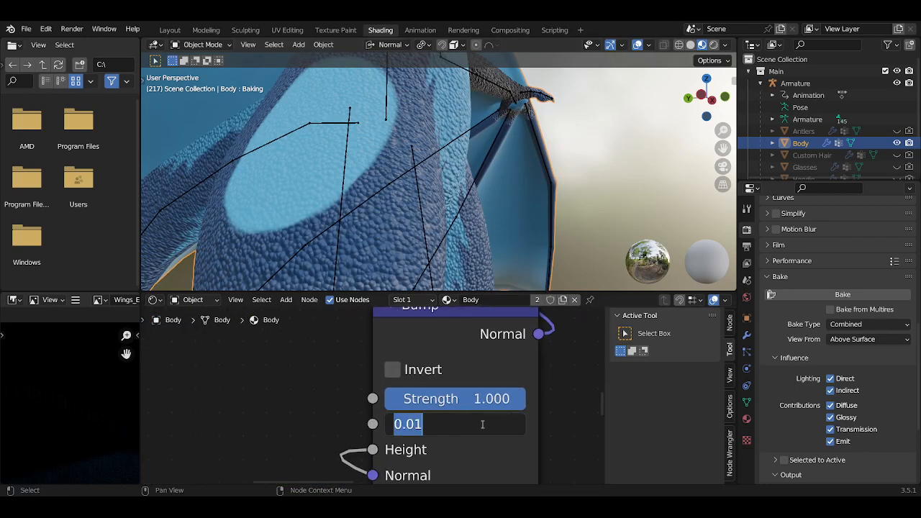
{"action": "left_click", "coordinate": [453, 425]}
{"action": "key", "text": "BackSpace"}
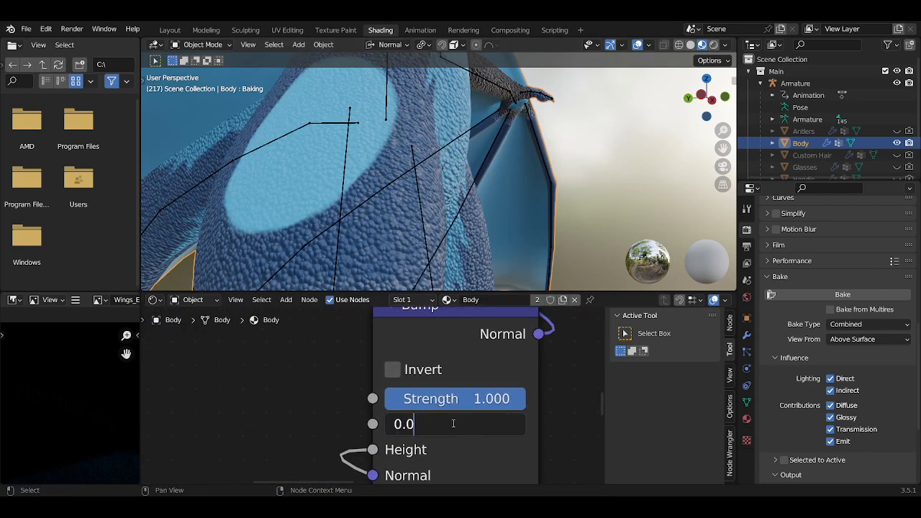
{"action": "type", "text": "05"}
{"action": "key", "text": "Return"}
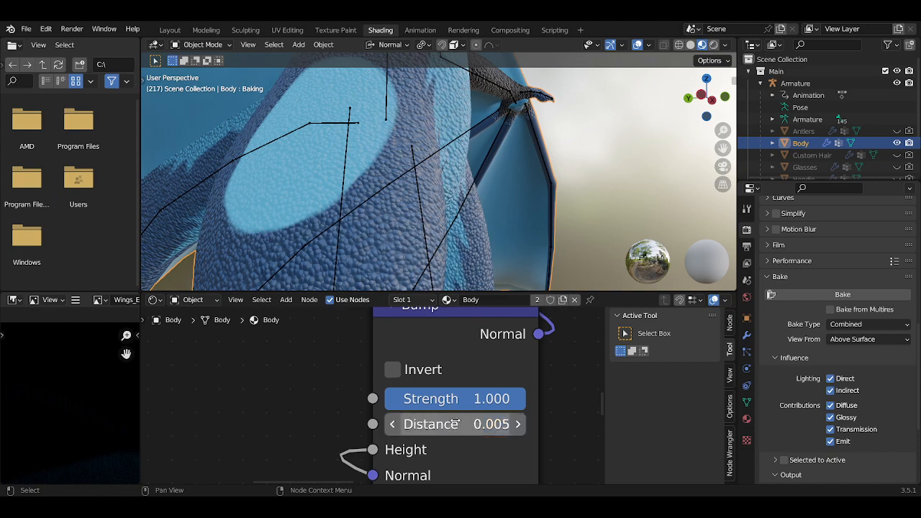
Examine the softened scale bumps on the torso, arms and legs, including in the Layout workspace
{"action": "scroll", "coordinate": [361, 229], "scroll_direction": "up", "scroll_amount": 5}
{"action": "middle_click_drag", "start_coordinate": [359, 226], "coordinate": [409, 202]}
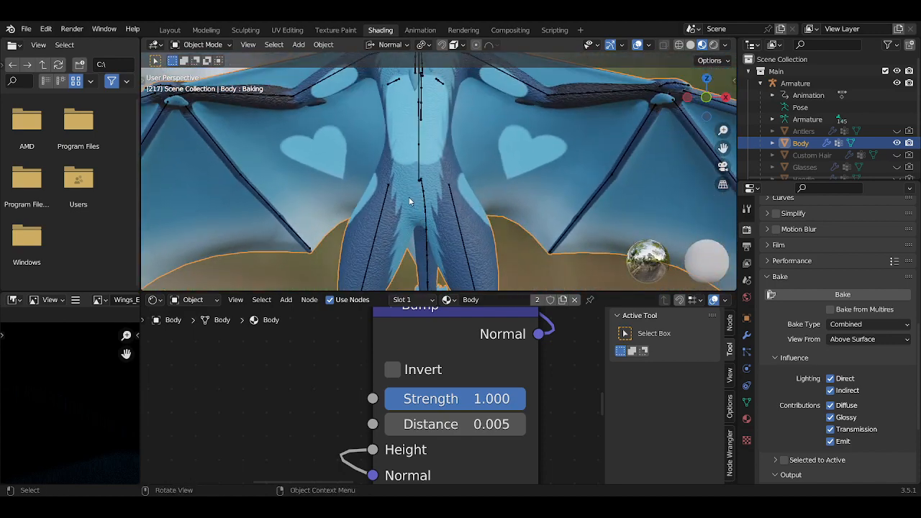
{"action": "scroll", "coordinate": [410, 202], "scroll_direction": "down", "scroll_amount": 3}
{"action": "left_click", "coordinate": [177, 31]}
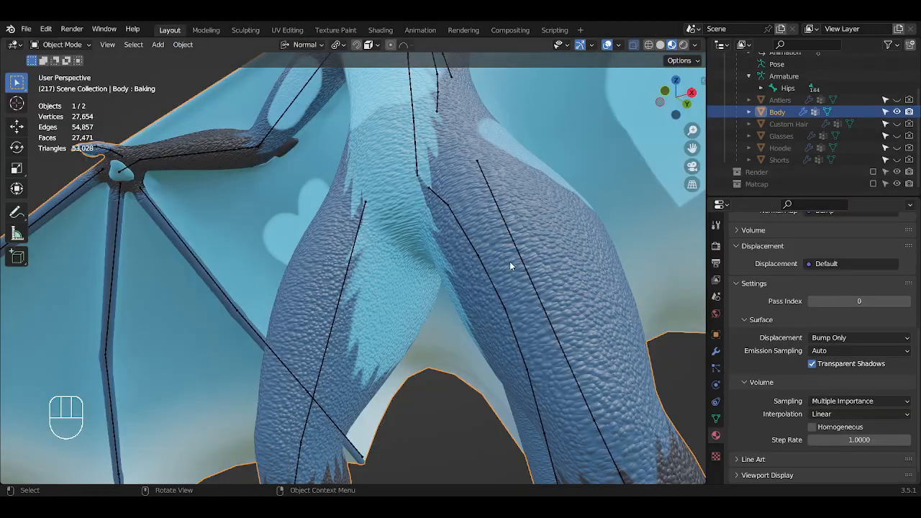
{"action": "middle_click_drag", "start_coordinate": [510, 266], "coordinate": [367, 394]}
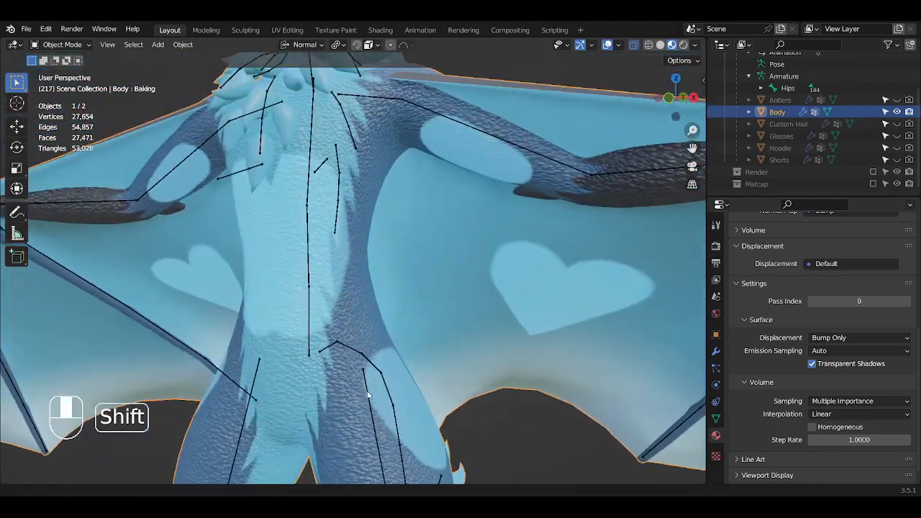
In the Texture Paint workspace, make Body_Emission_Baked the Body material's active texture and select the Wings material
{"action": "left_click", "coordinate": [349, 30]}
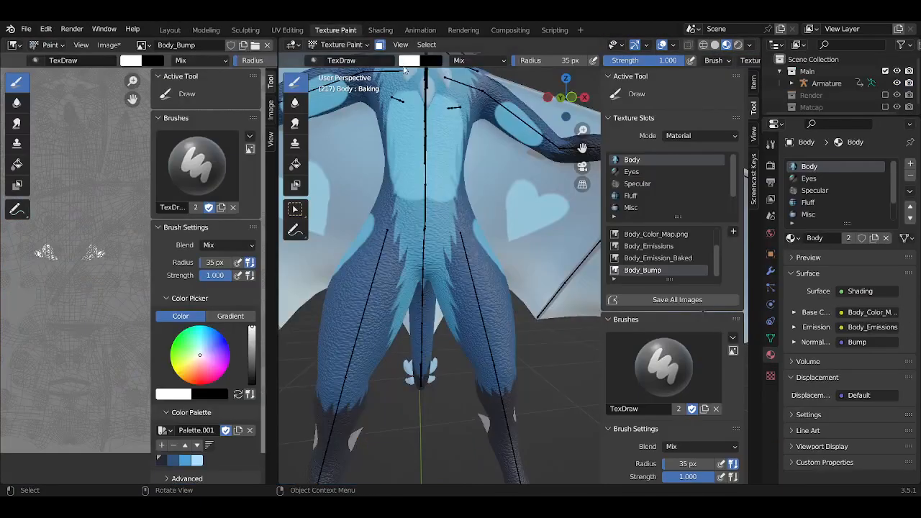
{"action": "left_click", "coordinate": [670, 259]}
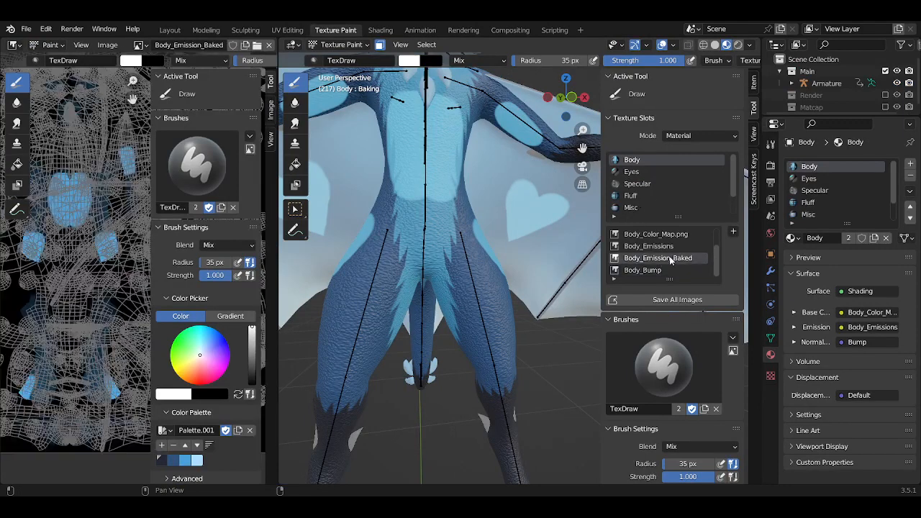
{"action": "left_click", "coordinate": [641, 196]}
{"action": "left_click", "coordinate": [645, 208]}
{"action": "scroll", "coordinate": [643, 208], "scroll_direction": "down", "scroll_amount": 2}
{"action": "left_click", "coordinate": [643, 208]}
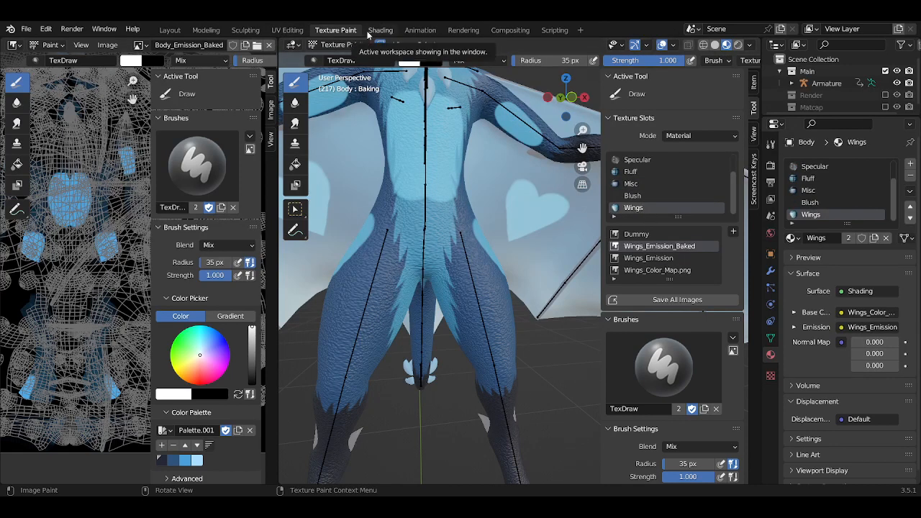
Return to the Shading workspace, start a Combined bake of the Body object, and inspect the torso and arms while it runs
{"action": "left_click", "coordinate": [381, 29]}
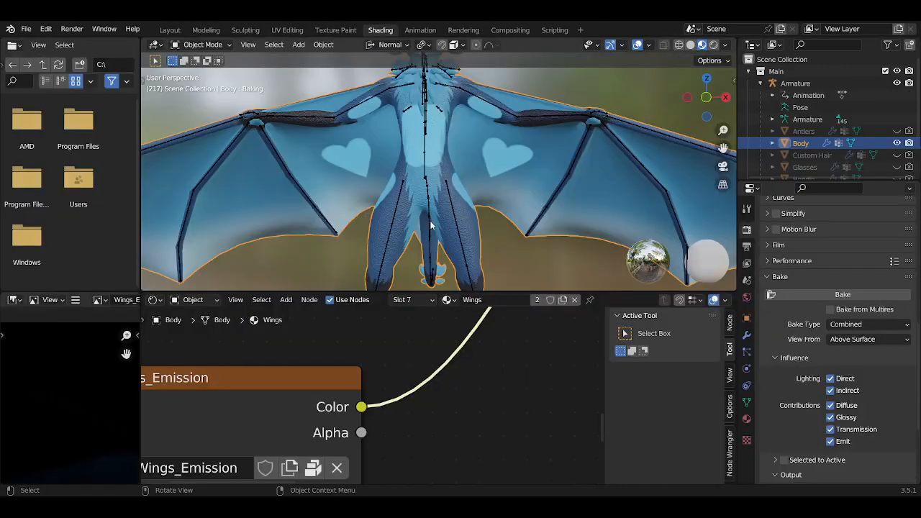
{"action": "left_click", "coordinate": [788, 294]}
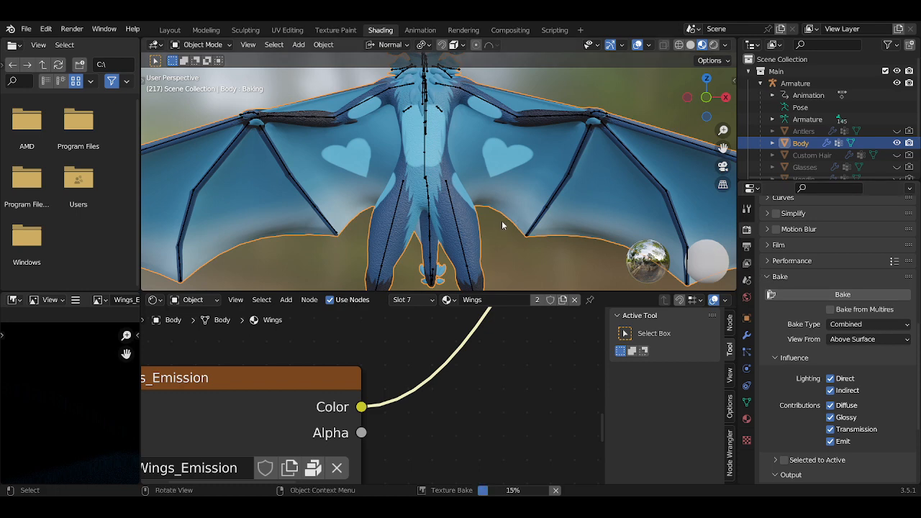
{"action": "scroll", "coordinate": [452, 196], "scroll_direction": "up", "scroll_amount": 10}
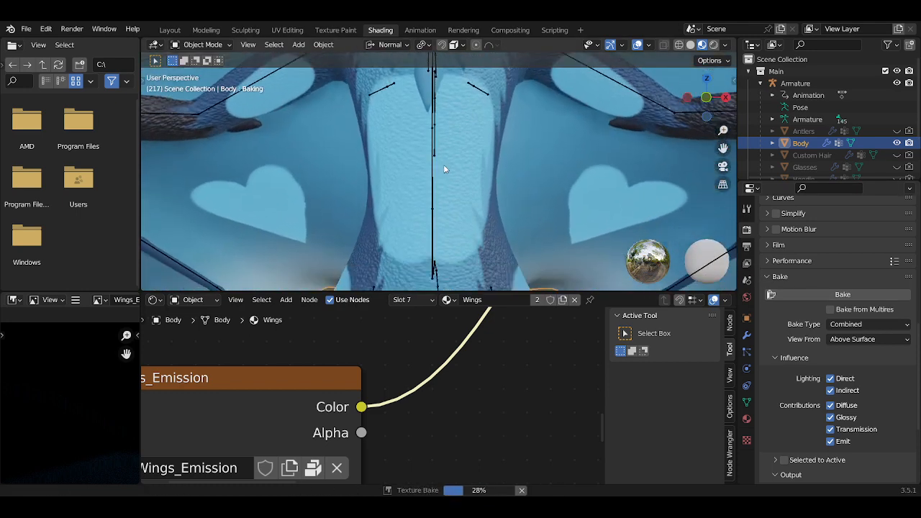
{"action": "middle_click_drag", "start_coordinate": [453, 178], "coordinate": [435, 137]}
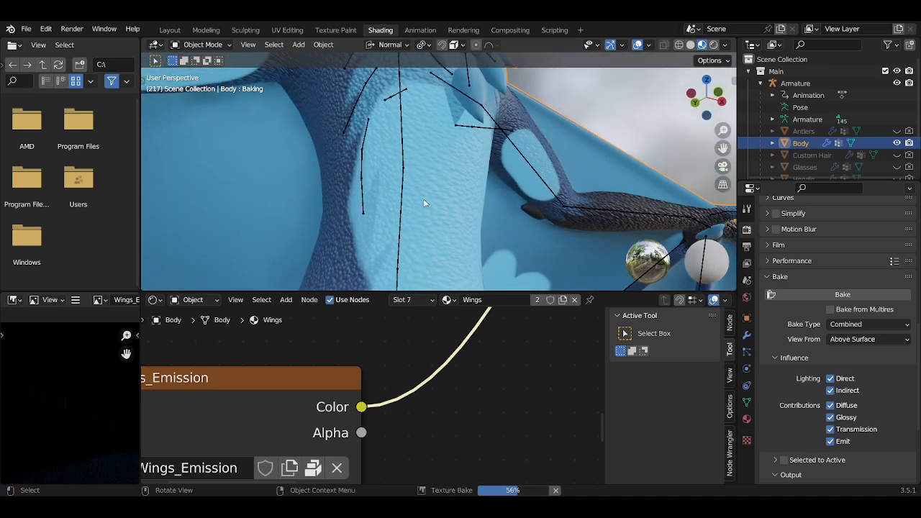
{"action": "middle_click_drag", "start_coordinate": [464, 172], "coordinate": [456, 172]}
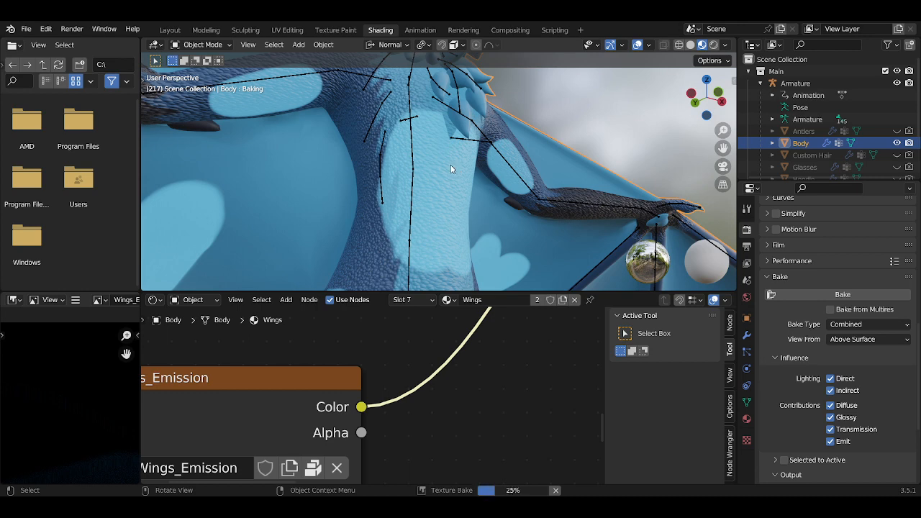
{"action": "middle_click_drag", "start_coordinate": [420, 192], "coordinate": [409, 161]}
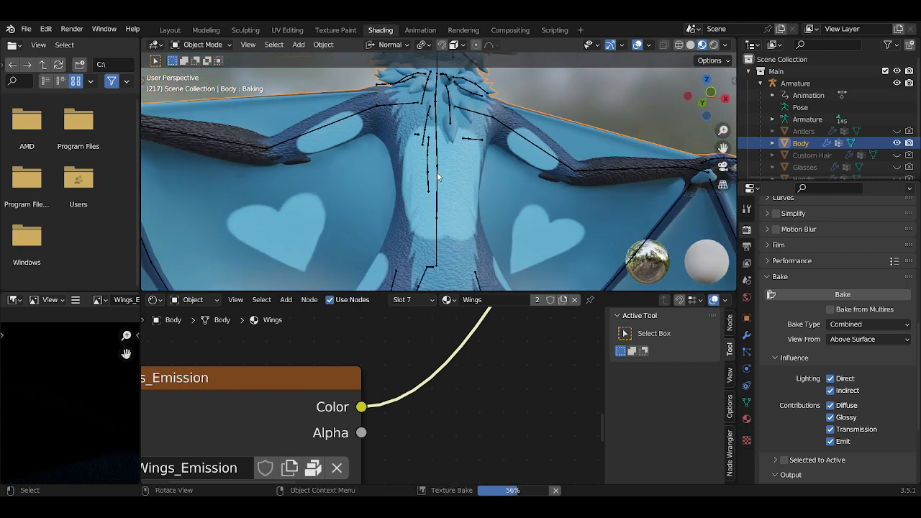
Examine the torso's scale bumps, the Wings material's node layout and the wings emission image while the texture bake runs
{"action": "scroll", "coordinate": [440, 194], "scroll_direction": "up", "scroll_amount": 3}
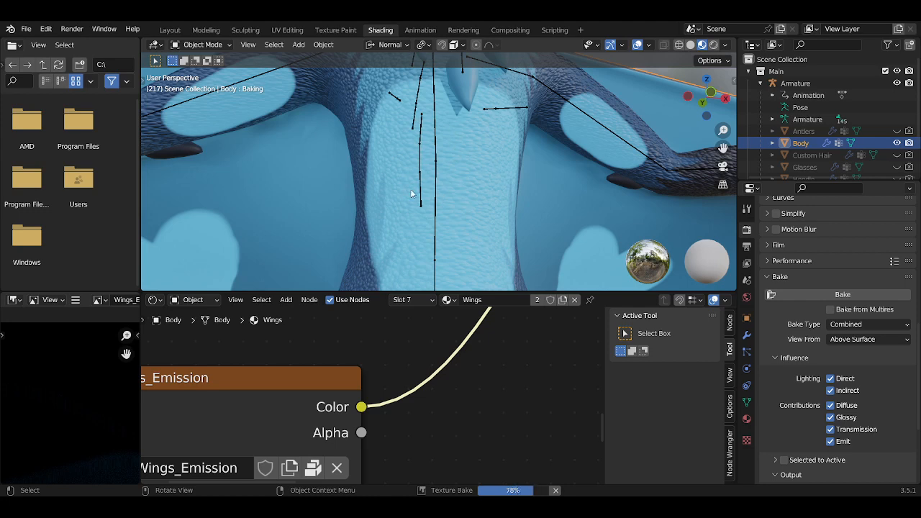
{"action": "middle_click_drag", "start_coordinate": [468, 190], "coordinate": [440, 236]}
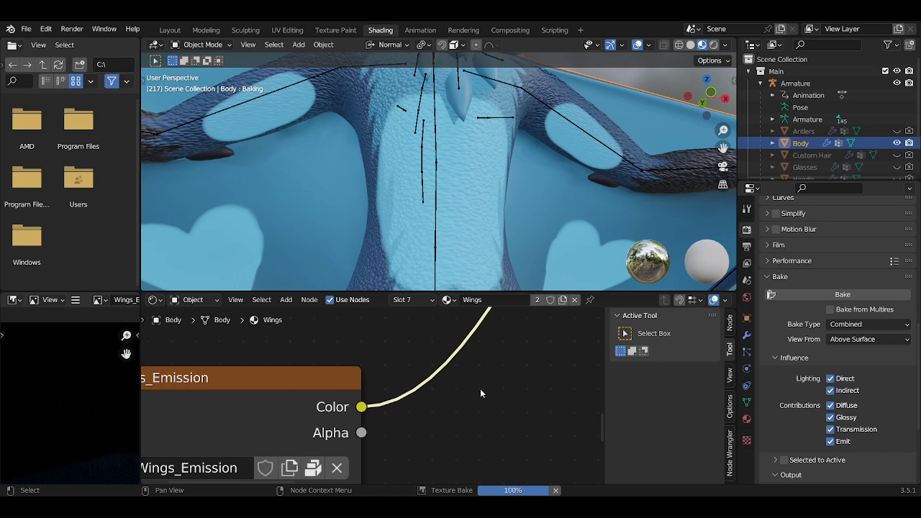
{"action": "scroll", "coordinate": [481, 393], "scroll_direction": "down", "scroll_amount": 3}
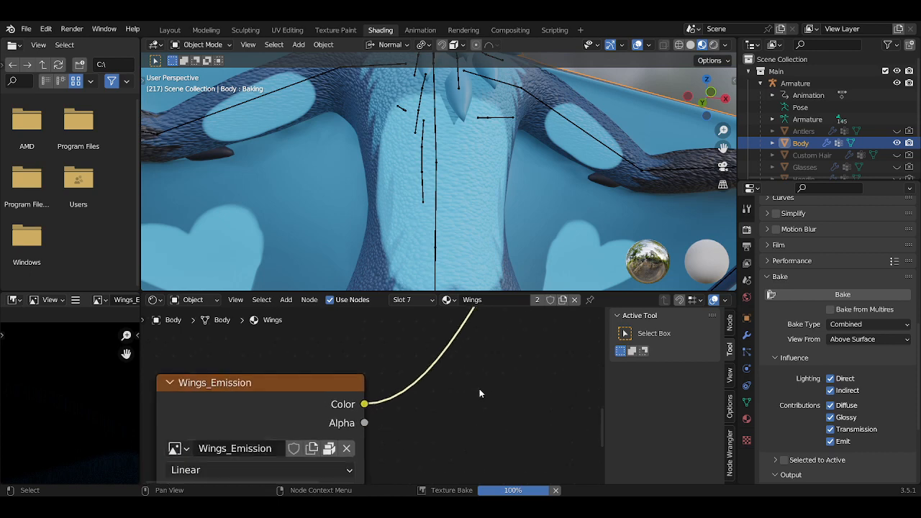
{"action": "scroll", "coordinate": [479, 393], "scroll_direction": "down", "scroll_amount": 6}
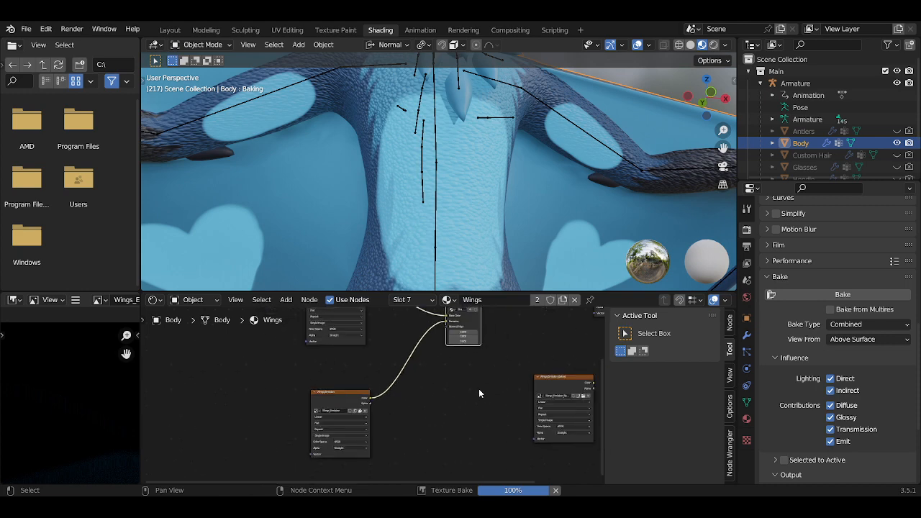
{"action": "scroll", "coordinate": [480, 393], "scroll_direction": "down", "scroll_amount": 3}
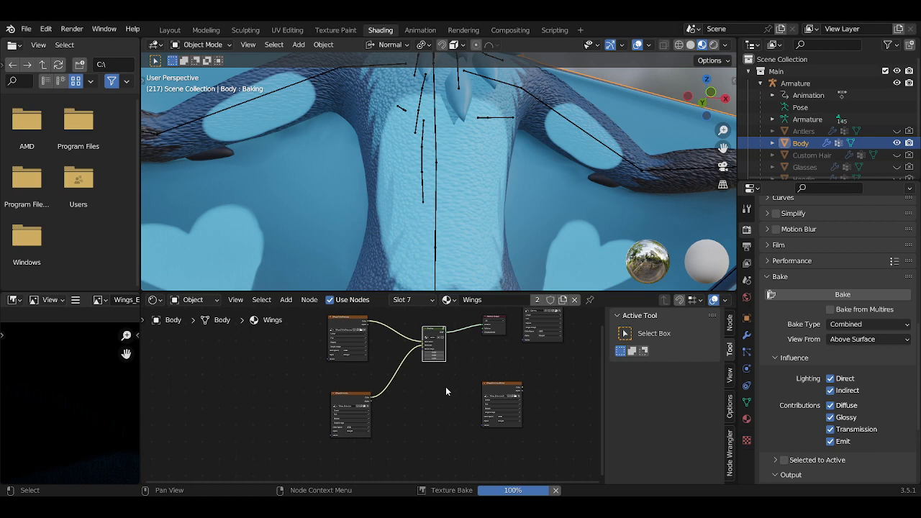
{"action": "scroll", "coordinate": [446, 387], "scroll_direction": "down", "scroll_amount": 2}
{"action": "middle_click_drag", "start_coordinate": [446, 387], "coordinate": [396, 419]}
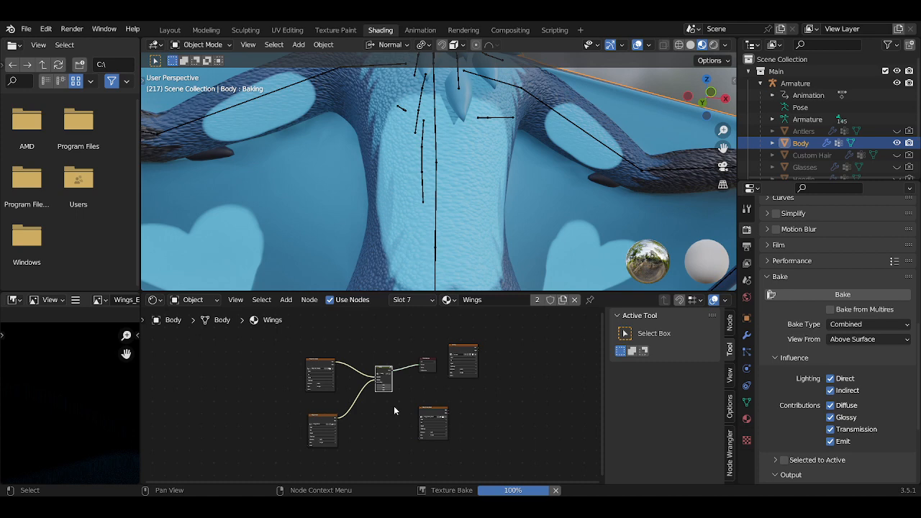
{"action": "scroll", "coordinate": [818, 158], "scroll_direction": "down", "scroll_amount": 3}
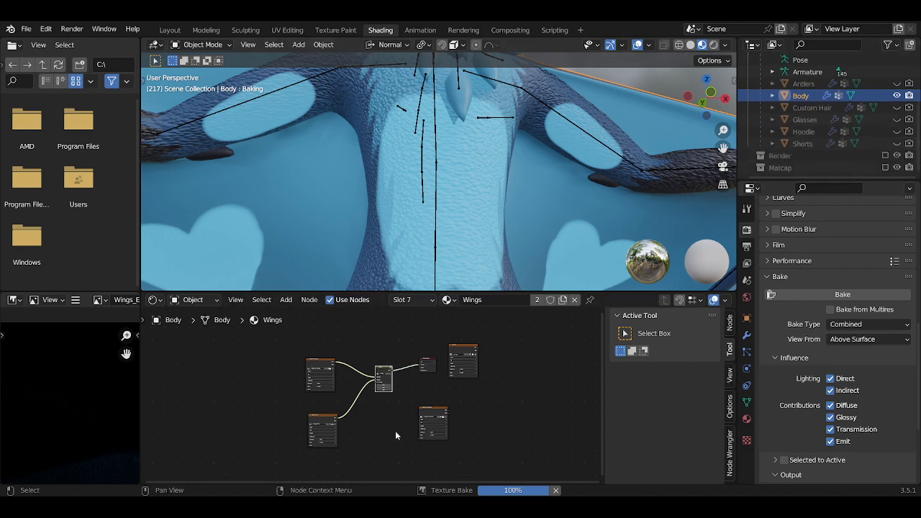
{"action": "scroll", "coordinate": [72, 421], "scroll_direction": "down", "scroll_amount": 6}
{"action": "middle_click_drag", "start_coordinate": [72, 425], "coordinate": [63, 406]}
{"action": "scroll", "coordinate": [64, 406], "scroll_direction": "up", "scroll_amount": 3}
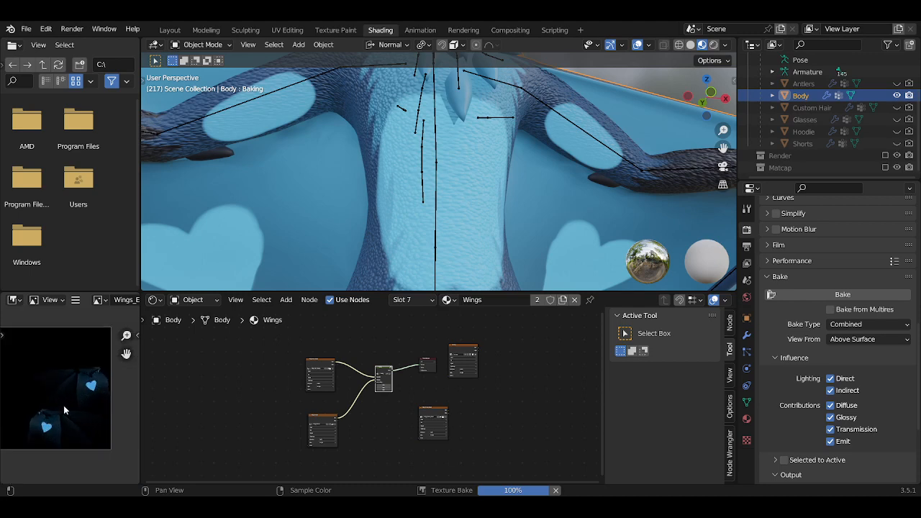
{"action": "scroll", "coordinate": [64, 405], "scroll_direction": "up", "scroll_amount": 2}
{"action": "scroll", "coordinate": [542, 467], "scroll_direction": "up", "scroll_amount": 2}
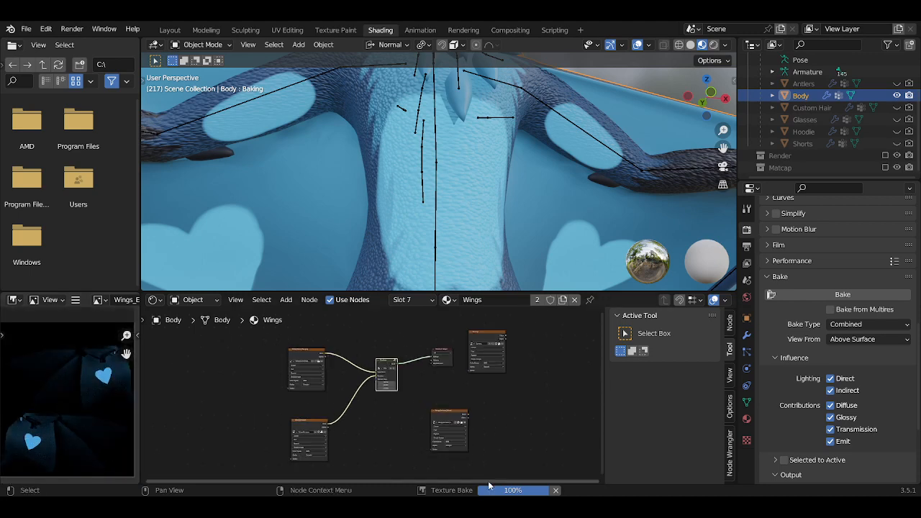
End the running texture bake and save all images from the Texture Paint workspace
{"action": "mouse_move", "coordinate": [507, 493]}
{"action": "left_click", "coordinate": [454, 449]}
{"action": "scroll", "coordinate": [409, 421], "scroll_direction": "up", "scroll_amount": 1}
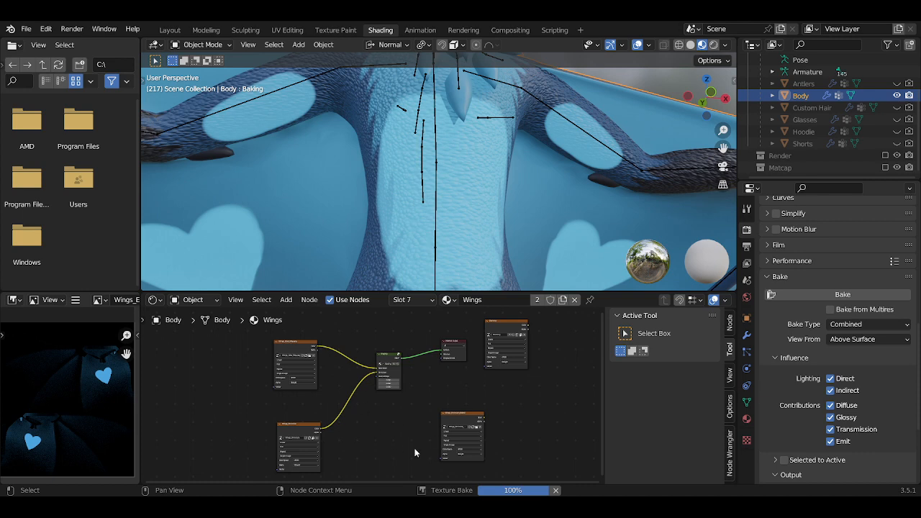
{"action": "left_click", "coordinate": [556, 491]}
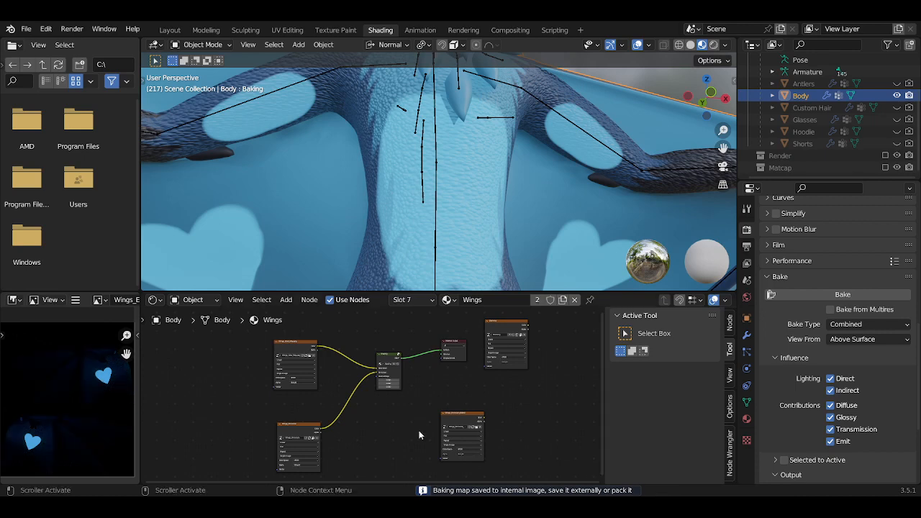
{"action": "left_click", "coordinate": [332, 29]}
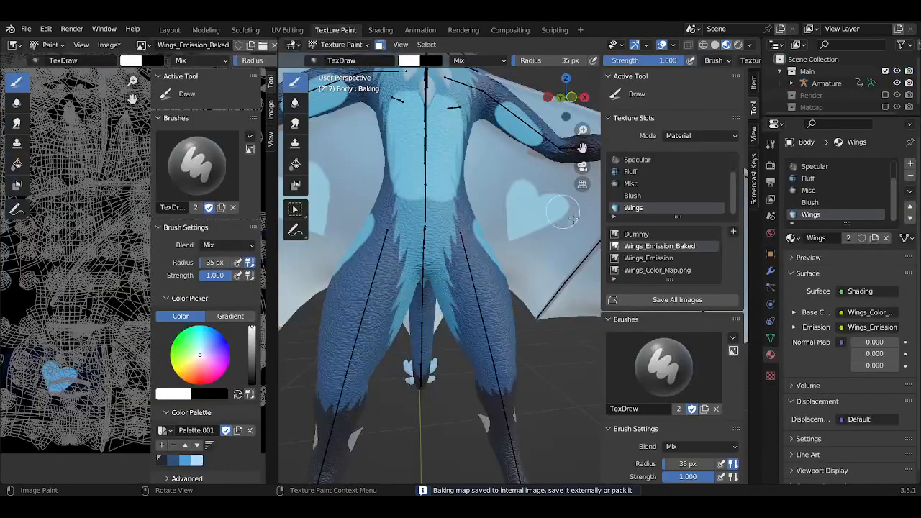
{"action": "left_click", "coordinate": [681, 305]}
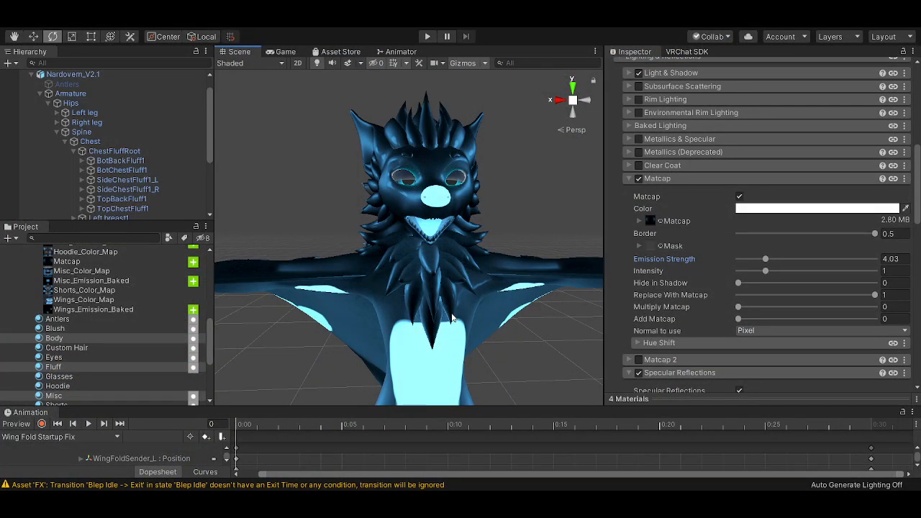
Switch to Unity and inspect the avatar's chest and glowing wing markings up close in the scene
{"action": "left_click_drag", "start_coordinate": [439, 316], "coordinate": [462, 260], "text": "alt"}
{"action": "scroll", "coordinate": [462, 260], "scroll_direction": "up", "scroll_amount": 5}
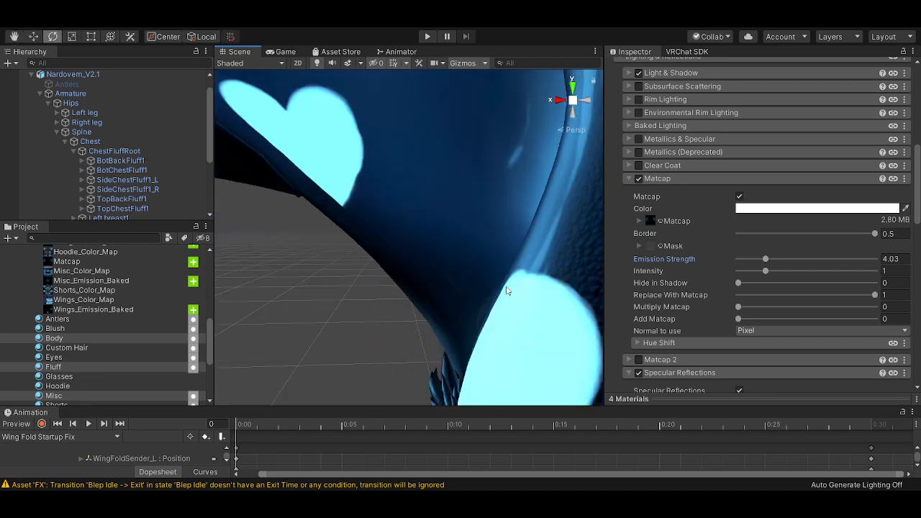
{"action": "mouse_move", "coordinate": [508, 288]}
{"action": "left_mouse_down", "text": "alt"}
{"action": "mouse_move", "coordinate": [461, 289]}
{"action": "mouse_move", "coordinate": [535, 295]}
{"action": "mouse_move", "coordinate": [455, 309]}
{"action": "mouse_move", "coordinate": [534, 330]}
{"action": "mouse_move", "coordinate": [547, 250]}
{"action": "mouse_move", "coordinate": [286, 301]}
{"action": "mouse_move", "coordinate": [324, 309]}
{"action": "left_mouse_up", "text": "alt"}
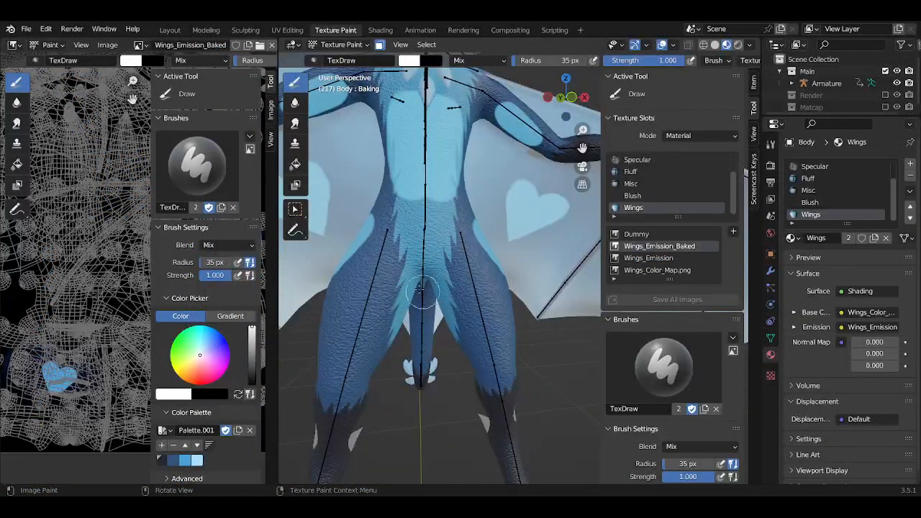
Return to Blender's Shading workspace and display the Body material's node tree instead of the Wings material's
{"action": "left_click", "coordinate": [380, 31]}
{"action": "scroll", "coordinate": [504, 401], "scroll_direction": "down", "scroll_amount": 3}
{"action": "scroll", "coordinate": [444, 407], "scroll_direction": "up", "scroll_amount": 3}
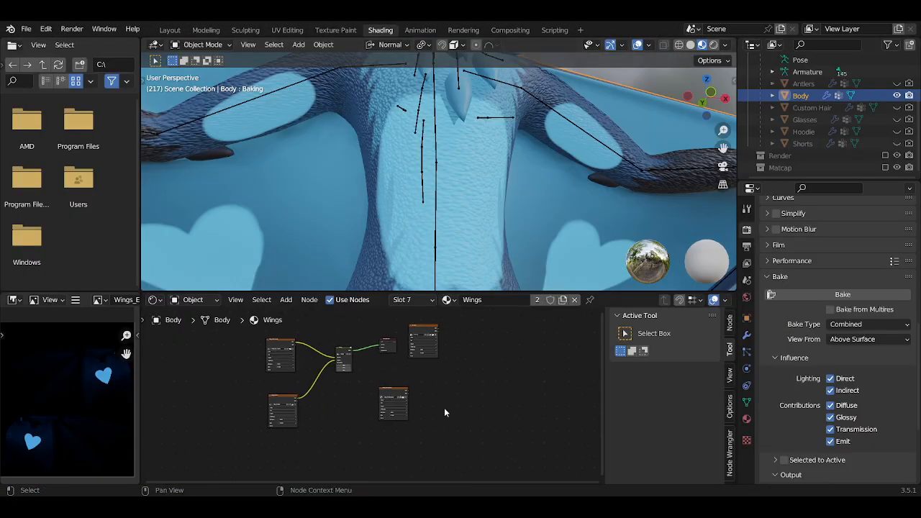
{"action": "scroll", "coordinate": [354, 419], "scroll_direction": "up", "scroll_amount": 2}
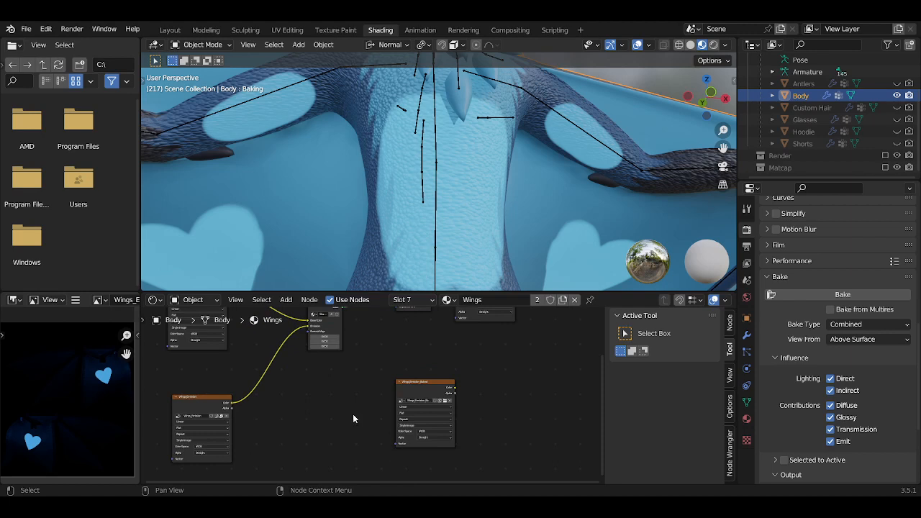
{"action": "scroll", "coordinate": [353, 414], "scroll_direction": "up", "scroll_amount": 1}
{"action": "left_click", "coordinate": [400, 300]}
{"action": "scroll", "coordinate": [373, 243], "scroll_direction": "up", "scroll_amount": 2}
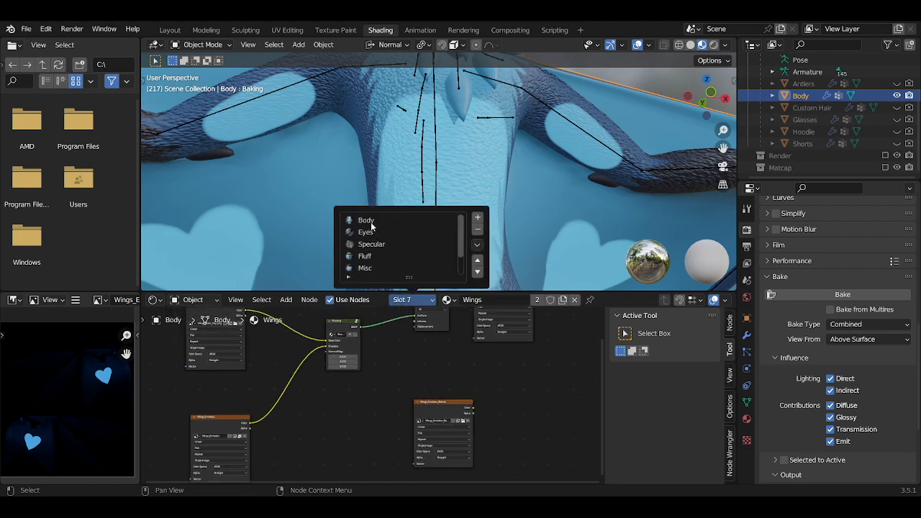
{"action": "left_click", "coordinate": [371, 221]}
{"action": "middle_click_drag", "start_coordinate": [444, 414], "coordinate": [464, 426]}
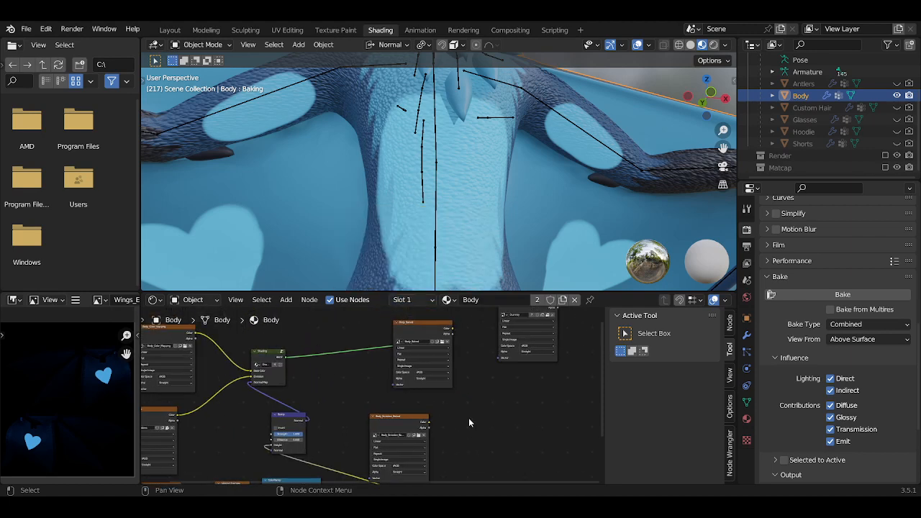
Add an Image Texture node to the Body material beside the Body_Emission_Baked node
{"action": "key", "text": "shift+a"}
{"action": "mouse_move", "coordinate": [446, 383]}
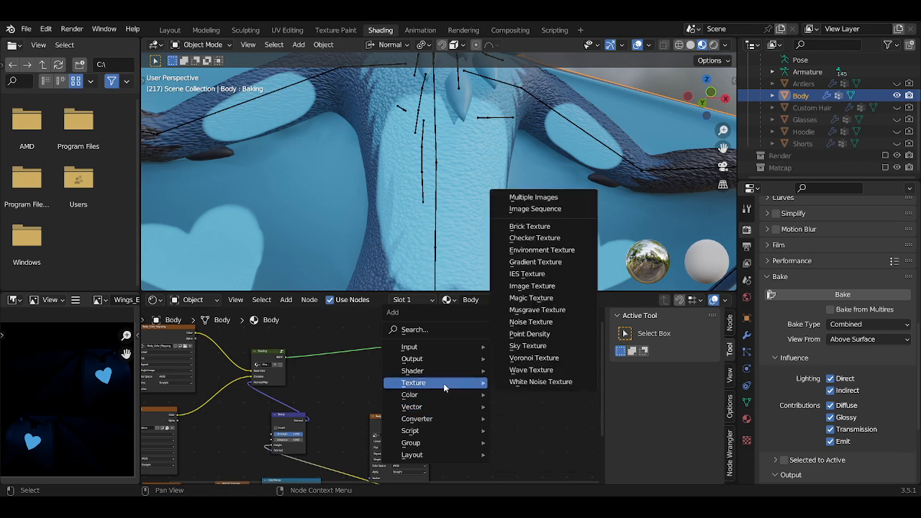
{"action": "left_click", "coordinate": [542, 287]}
{"action": "left_click", "coordinate": [484, 429]}
{"action": "scroll", "coordinate": [490, 434], "scroll_direction": "up", "scroll_amount": 4}
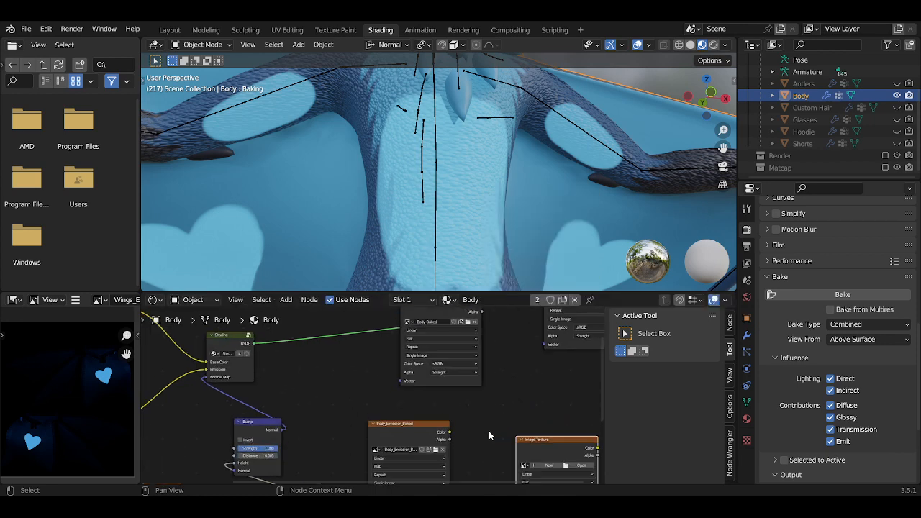
{"action": "middle_click_drag", "start_coordinate": [529, 463], "coordinate": [457, 411]}
{"action": "scroll", "coordinate": [456, 411], "scroll_direction": "up", "scroll_amount": 3}
Create a new 4096 x 4096 px image named Body_Normal in the empty Image Texture node
{"action": "left_click", "coordinate": [500, 423]}
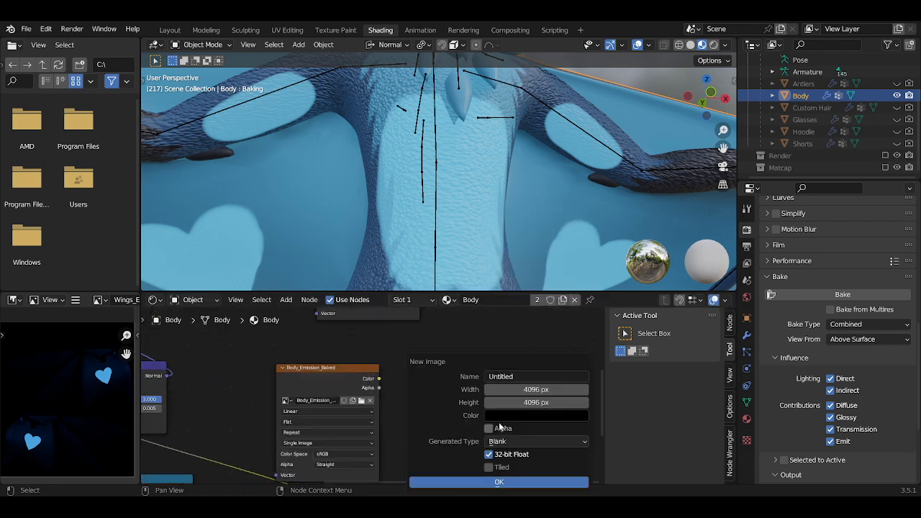
{"action": "left_click", "coordinate": [506, 377]}
{"action": "type", "text": "Body_Normal"}
{"action": "left_click", "coordinate": [489, 455]}
{"action": "left_click", "coordinate": [489, 455]}
{"action": "left_click", "coordinate": [495, 483]}
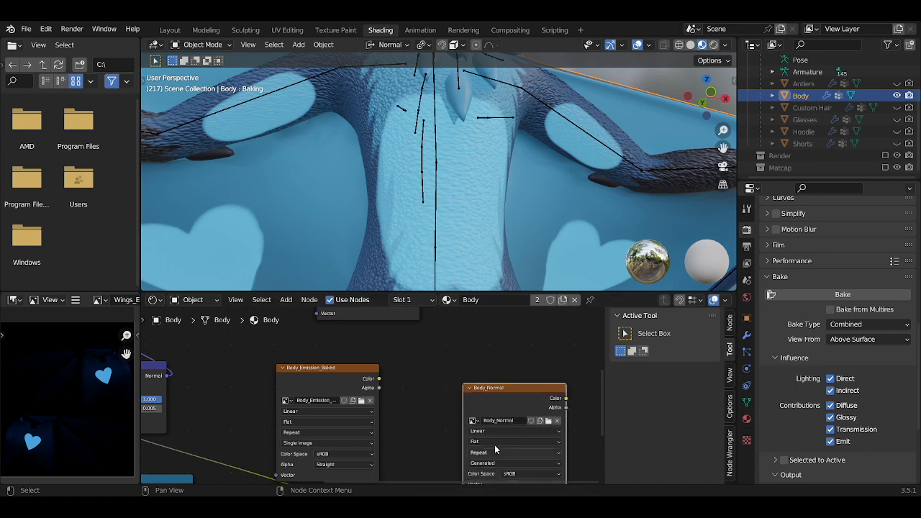
Move the Body_Normal node closer to Body_Emission_Baked and set its color space to Non-Color
{"action": "left_click_drag", "start_coordinate": [517, 474], "coordinate": [495, 444]}
{"action": "left_click", "coordinate": [497, 442]}
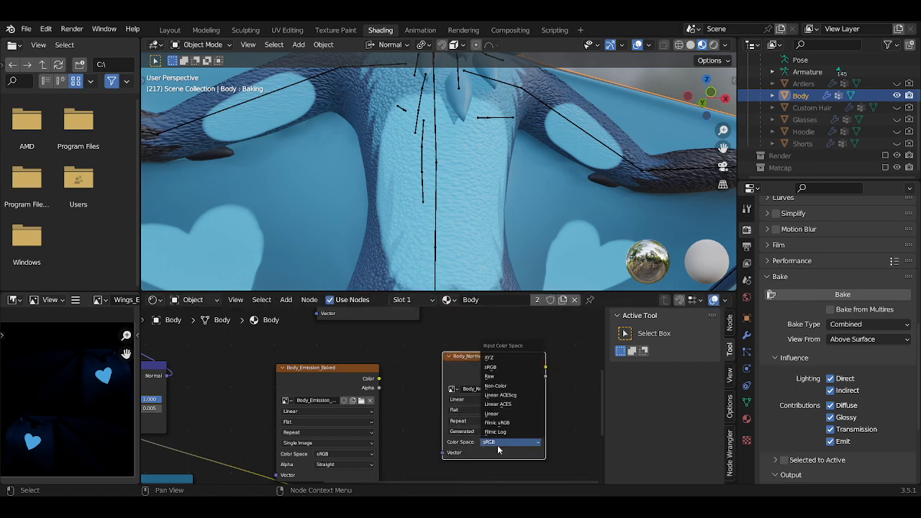
{"action": "left_click", "coordinate": [511, 388]}
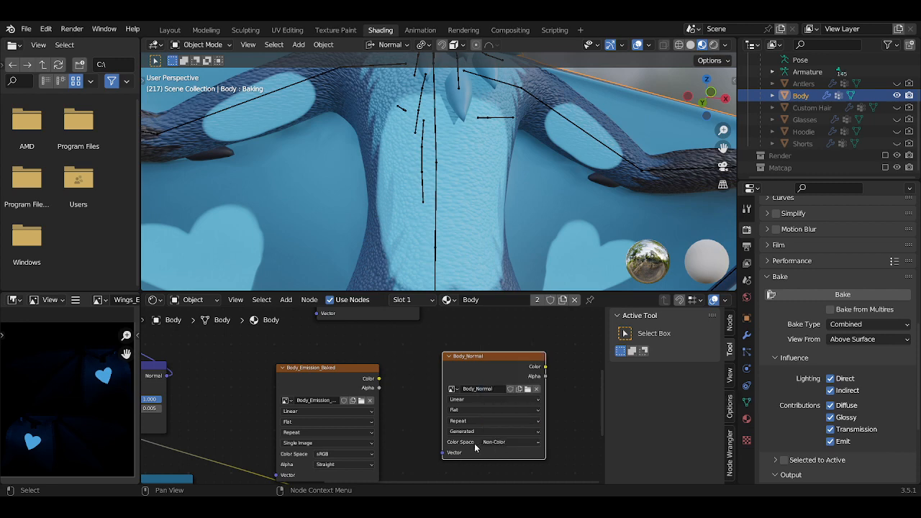
{"action": "scroll", "coordinate": [427, 408], "scroll_direction": "down", "scroll_amount": 3}
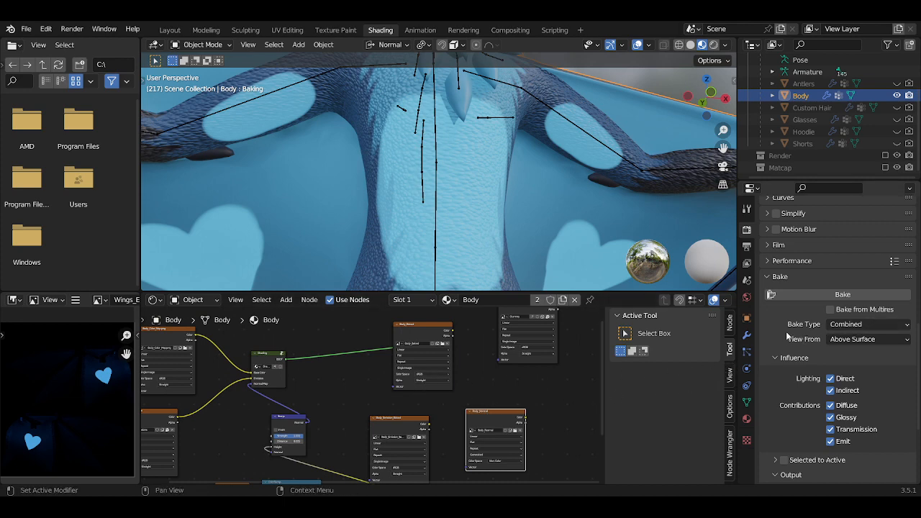
In the Texture Paint workspace, go through the other material slots and make Dummy the active texture for Fluff and Wings
{"action": "left_click", "coordinate": [335, 29]}
{"action": "left_click", "coordinate": [640, 173]}
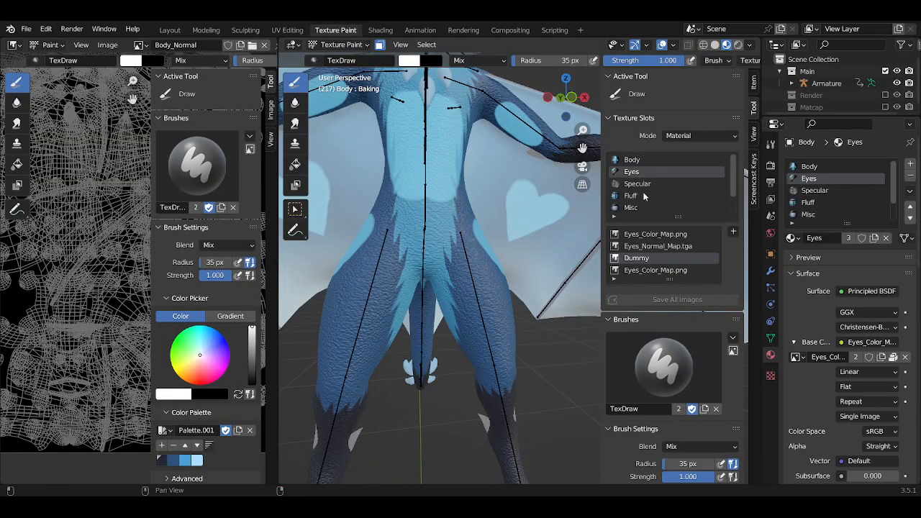
{"action": "left_click", "coordinate": [638, 185]}
{"action": "left_click", "coordinate": [639, 196]}
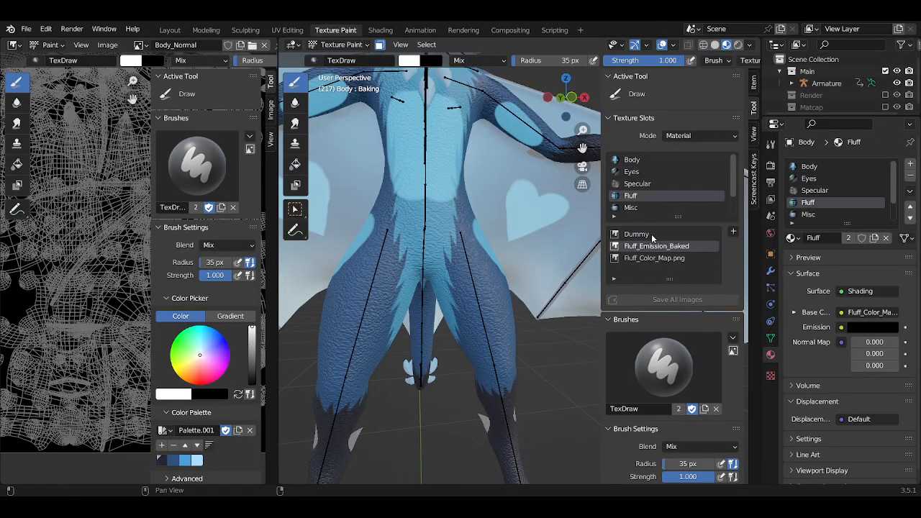
{"action": "left_click", "coordinate": [651, 236]}
{"action": "left_click", "coordinate": [639, 207]}
{"action": "scroll", "coordinate": [641, 204], "scroll_direction": "down", "scroll_amount": 2}
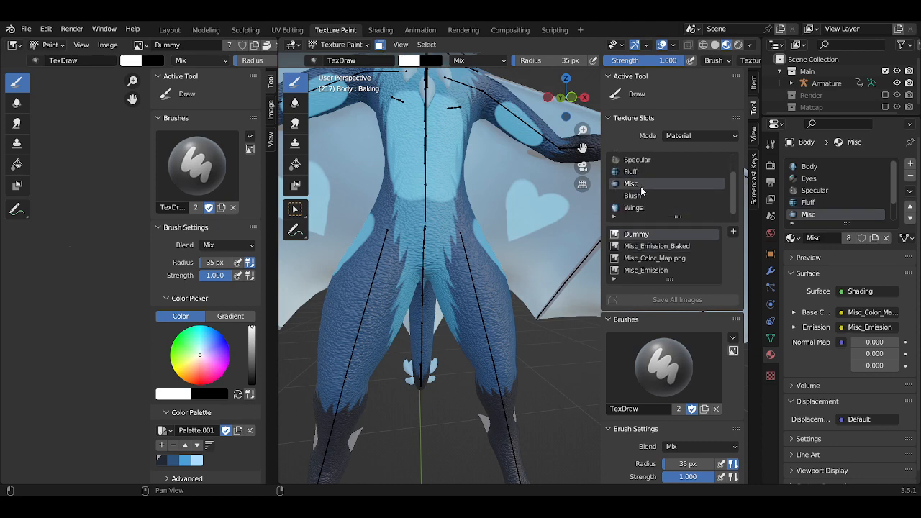
{"action": "left_click", "coordinate": [641, 208]}
{"action": "left_click", "coordinate": [642, 235]}
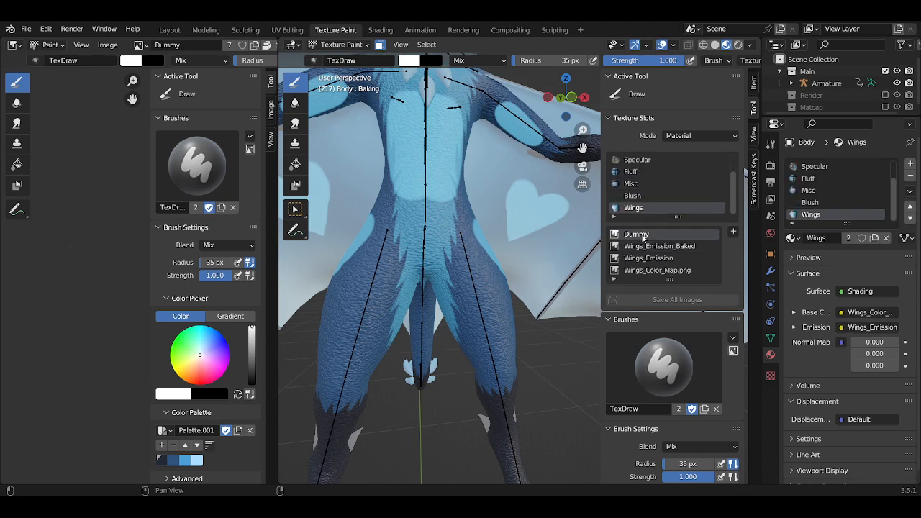
Back in the Shading workspace, select the Wings_Emission_Baked node and set the Bake Type to Normal
{"action": "left_click", "coordinate": [374, 33]}
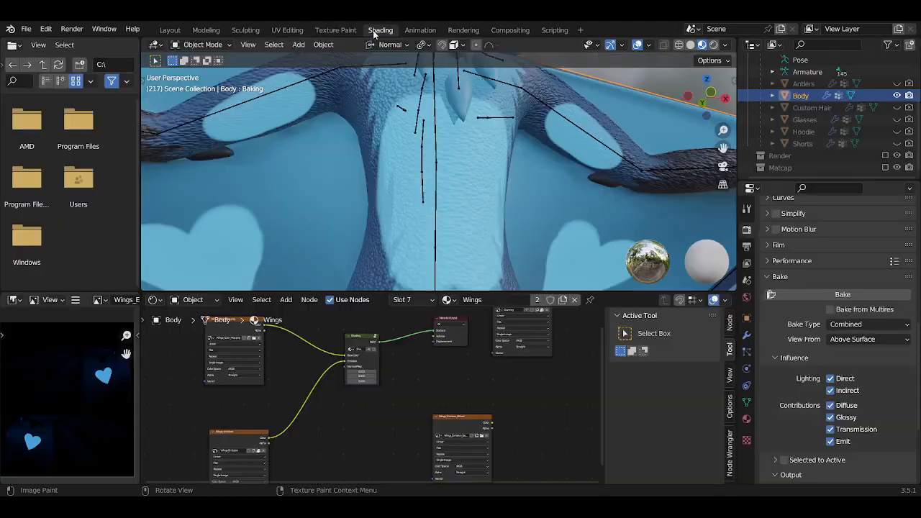
{"action": "left_click", "coordinate": [455, 418]}
{"action": "left_click", "coordinate": [849, 328]}
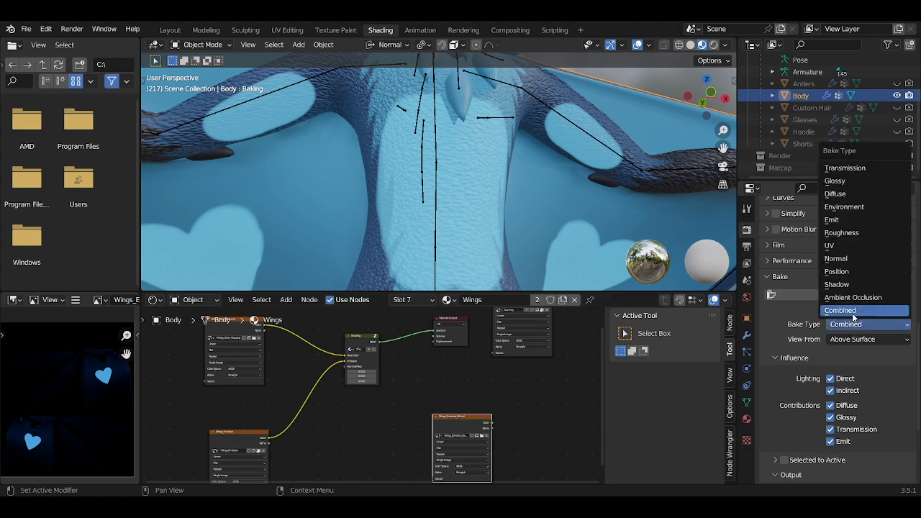
{"action": "left_click", "coordinate": [859, 260]}
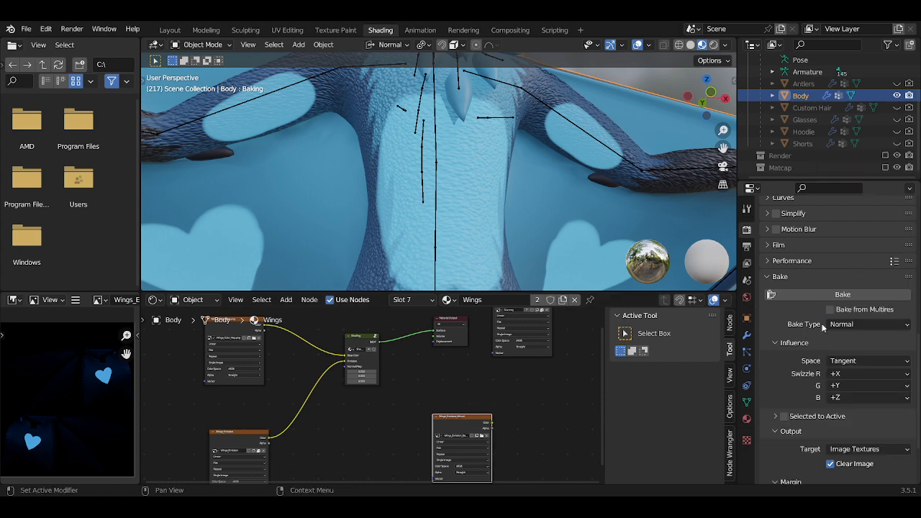
{"action": "scroll", "coordinate": [817, 432], "scroll_direction": "down", "scroll_amount": 4}
{"action": "scroll", "coordinate": [348, 409], "scroll_direction": "down", "scroll_amount": 2}
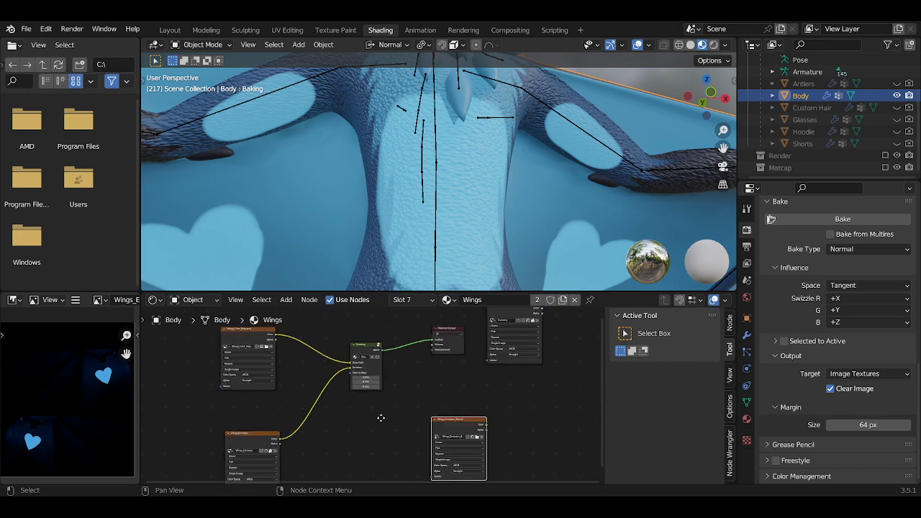
Switch the shader editor from the Wings material slot to the Body slot
{"action": "left_click", "coordinate": [401, 299]}
{"action": "scroll", "coordinate": [381, 222], "scroll_direction": "up", "scroll_amount": 2}
{"action": "left_click", "coordinate": [380, 221]}
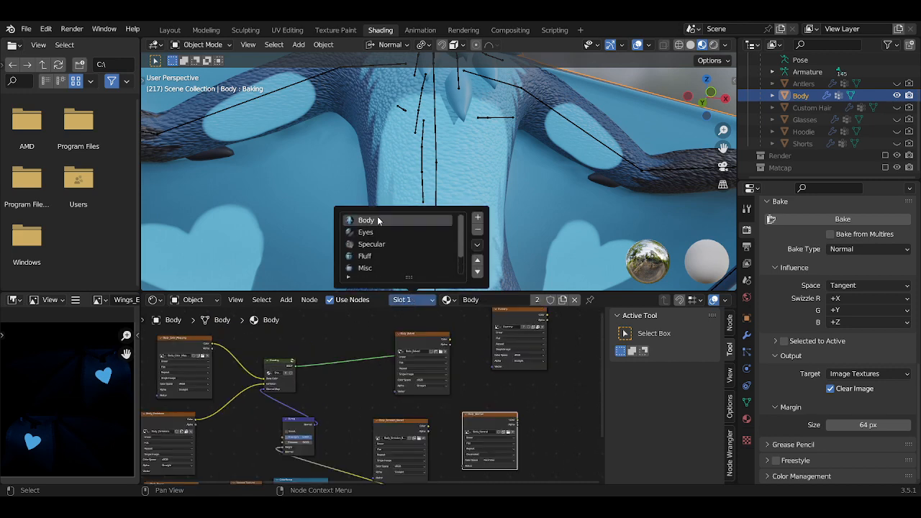
{"action": "left_click", "coordinate": [416, 425]}
{"action": "left_click", "coordinate": [477, 422]}
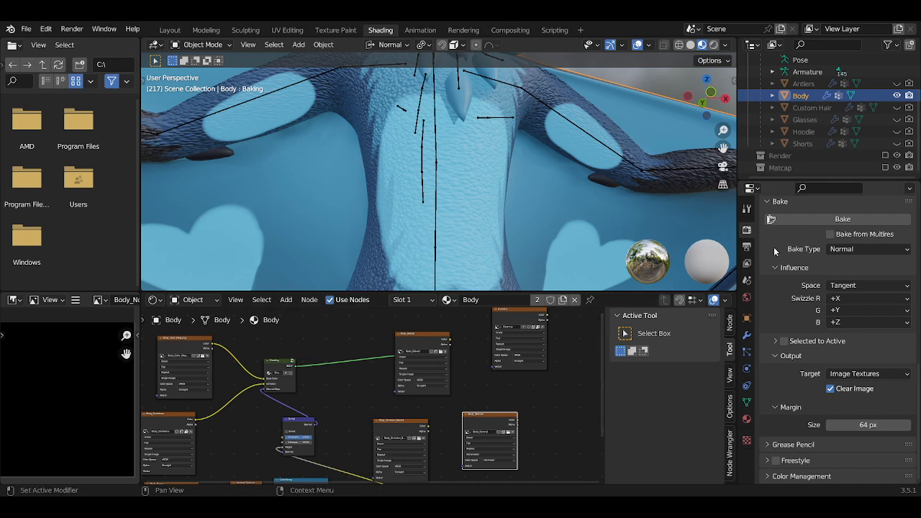
{"action": "left_click", "coordinate": [798, 219]}
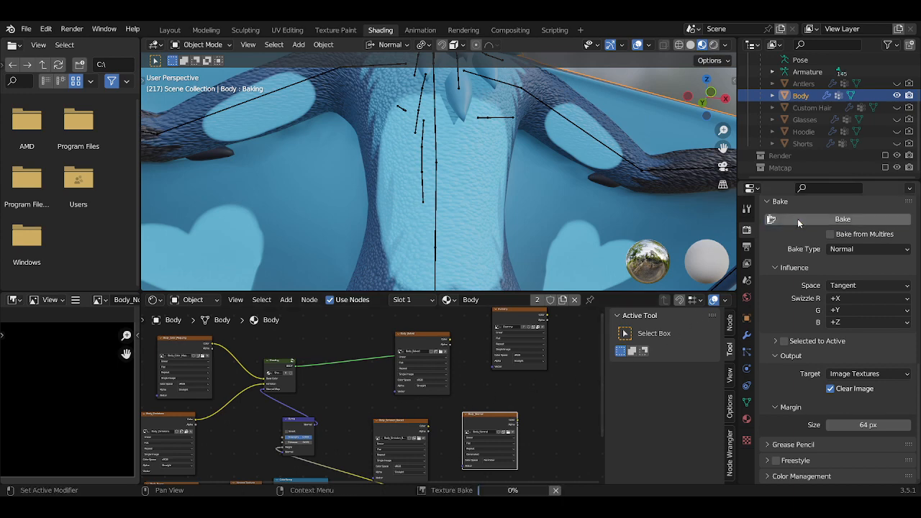
{"action": "key", "text": "Escape"}
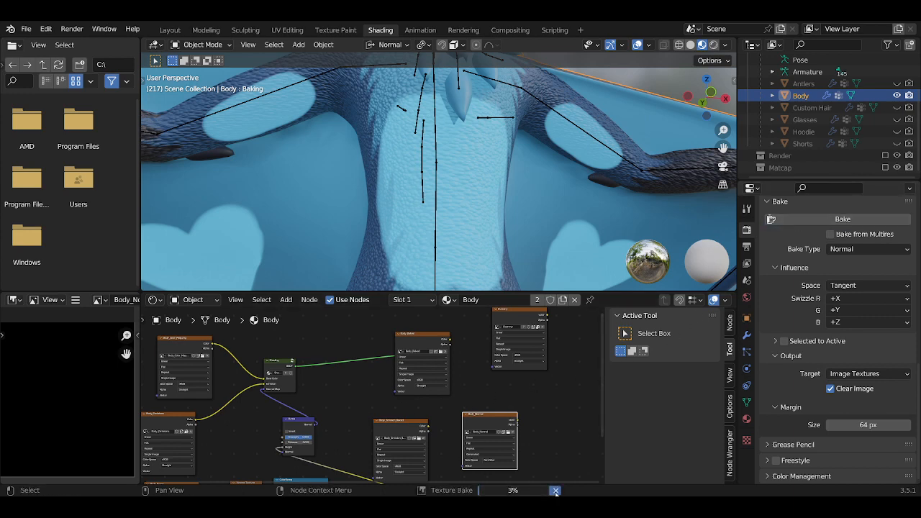
Set the Cycles render samples to 1 and disable render denoising, keeping the Bake Type on Normal
{"action": "scroll", "coordinate": [796, 343], "scroll_direction": "up", "scroll_amount": 20}
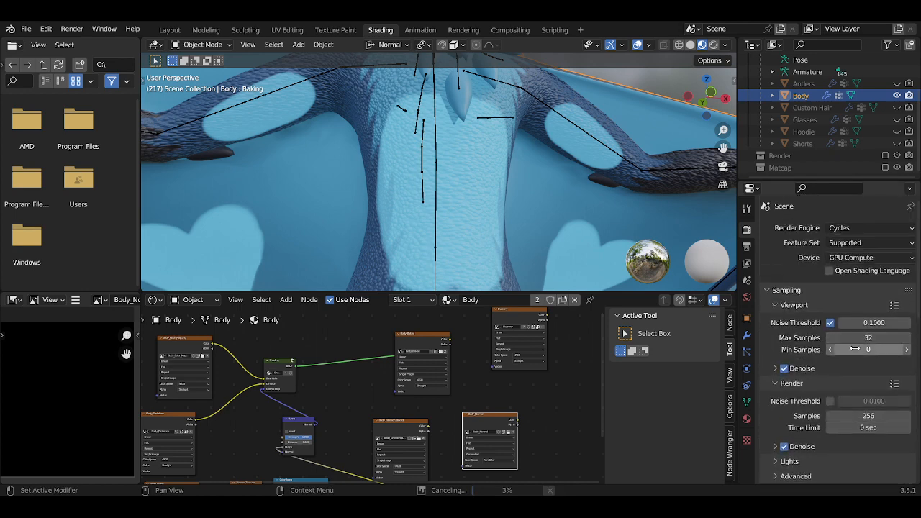
{"action": "left_click", "coordinate": [856, 415]}
{"action": "type", "text": "1"}
{"action": "key", "text": "Return"}
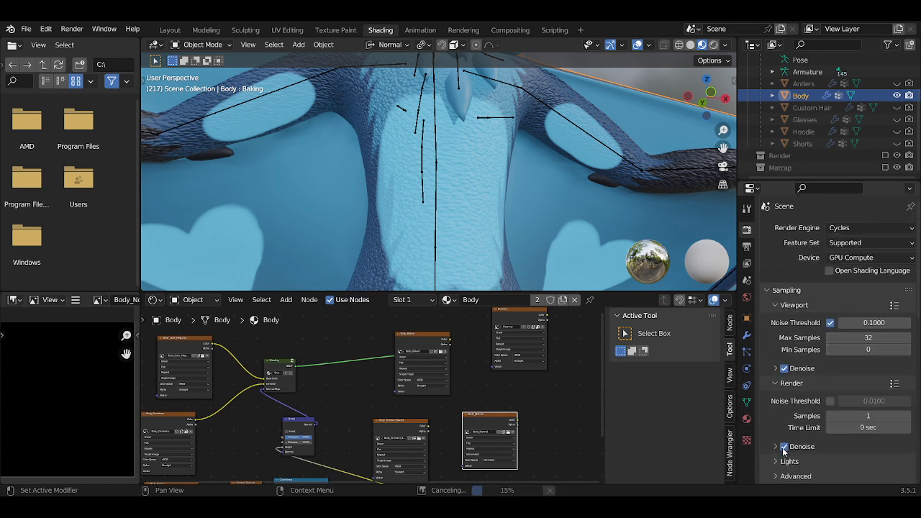
{"action": "left_click", "coordinate": [785, 446]}
{"action": "scroll", "coordinate": [827, 411], "scroll_direction": "down", "scroll_amount": 5}
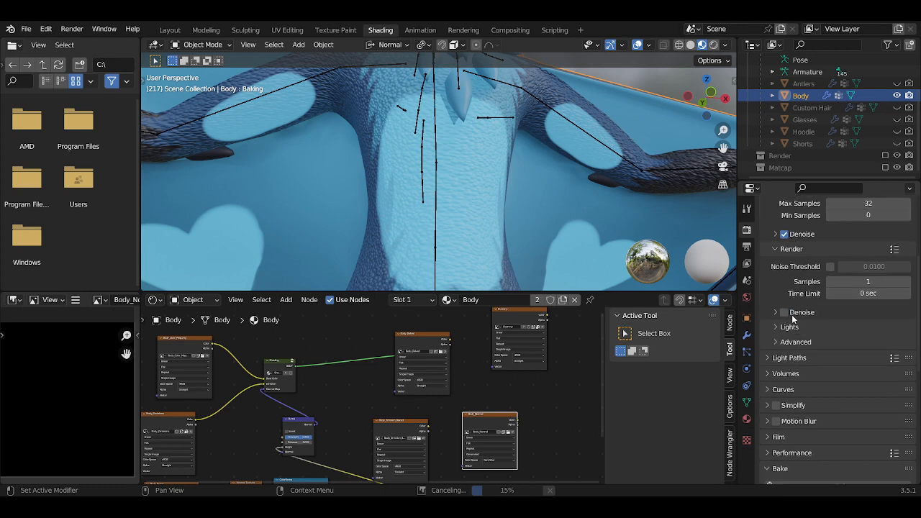
{"action": "scroll", "coordinate": [835, 379], "scroll_direction": "down", "scroll_amount": 2}
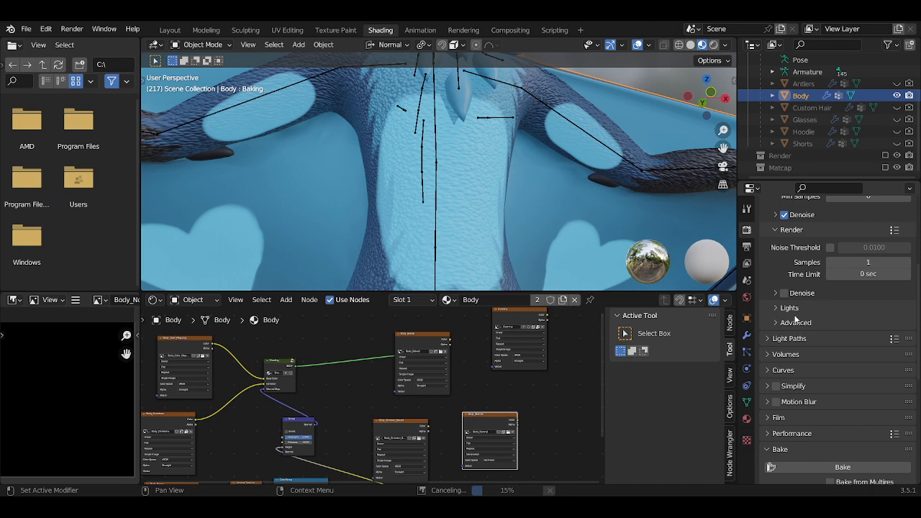
{"action": "scroll", "coordinate": [850, 413], "scroll_direction": "down", "scroll_amount": 3}
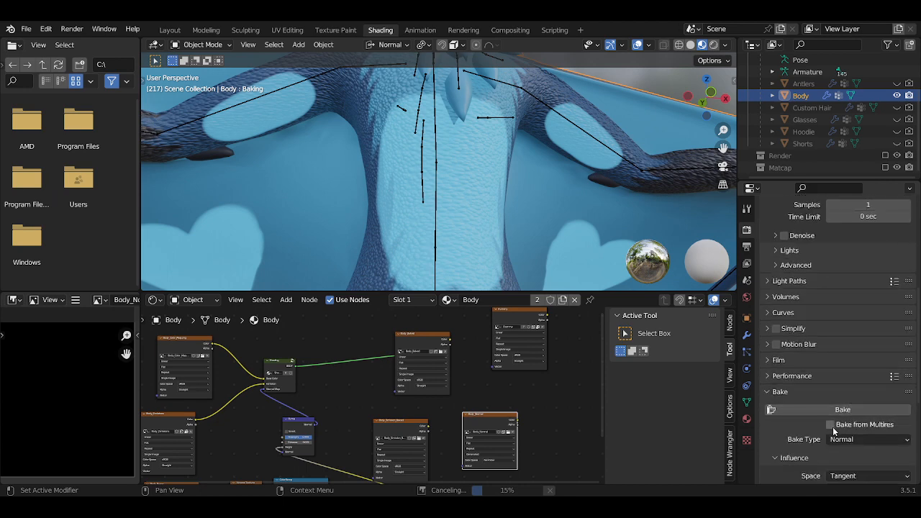
{"action": "scroll", "coordinate": [445, 438], "scroll_direction": "down", "scroll_amount": 3}
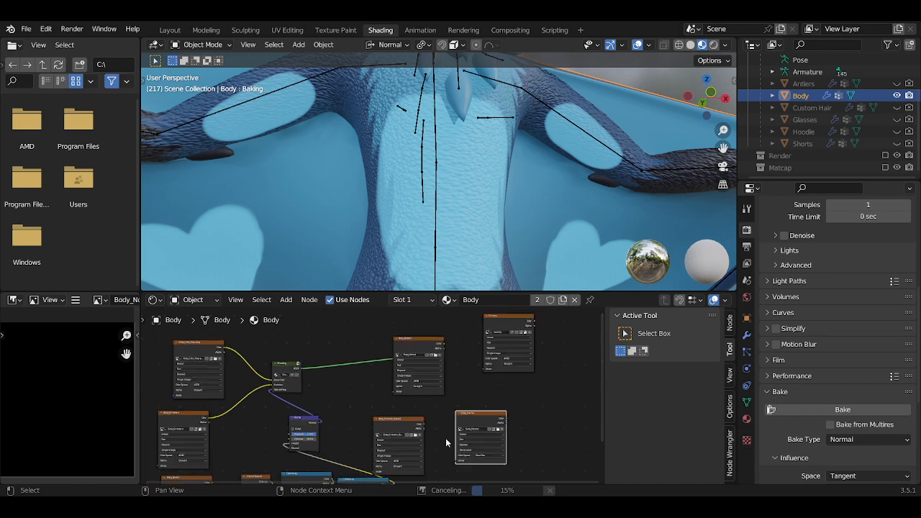
{"action": "scroll", "coordinate": [457, 443], "scroll_direction": "down", "scroll_amount": 2}
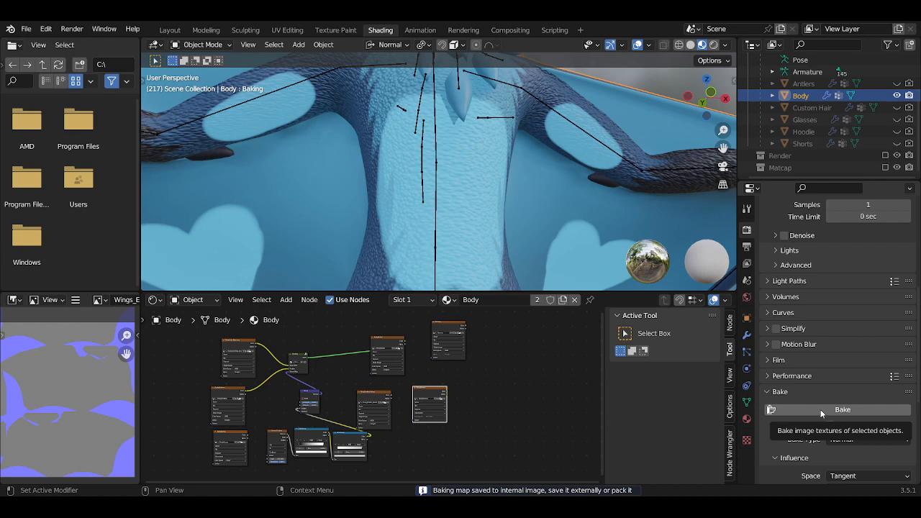
In the Texture Paint workspace, select Wings_Emission_Baked in the Wings material and reload the image from disk
{"action": "left_click", "coordinate": [335, 29]}
{"action": "scroll", "coordinate": [634, 183], "scroll_direction": "down", "scroll_amount": 2}
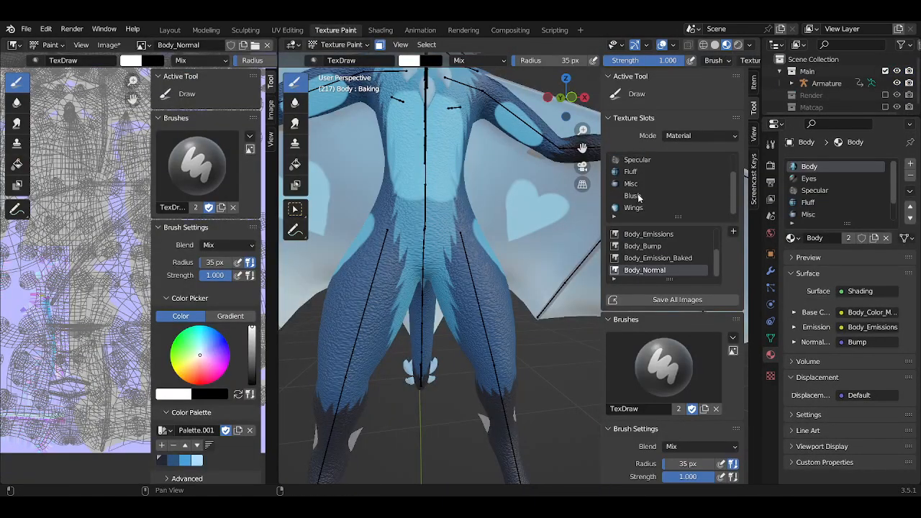
{"action": "left_click", "coordinate": [643, 208]}
{"action": "left_click", "coordinate": [646, 258]}
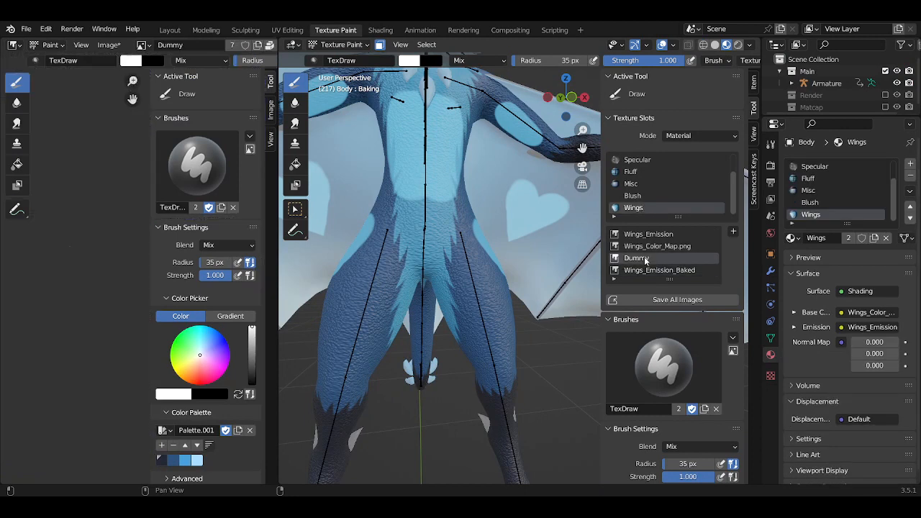
{"action": "left_click", "coordinate": [651, 270]}
{"action": "left_click", "coordinate": [108, 44]}
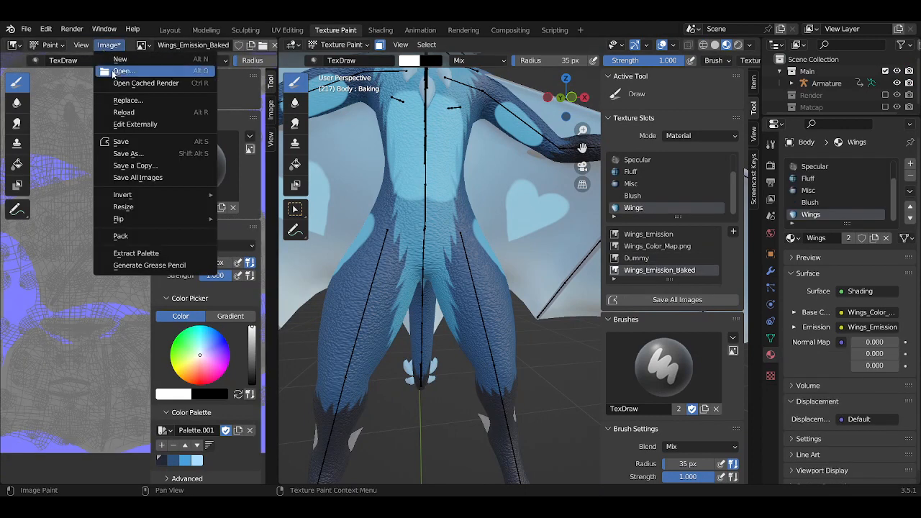
{"action": "left_click", "coordinate": [121, 113]}
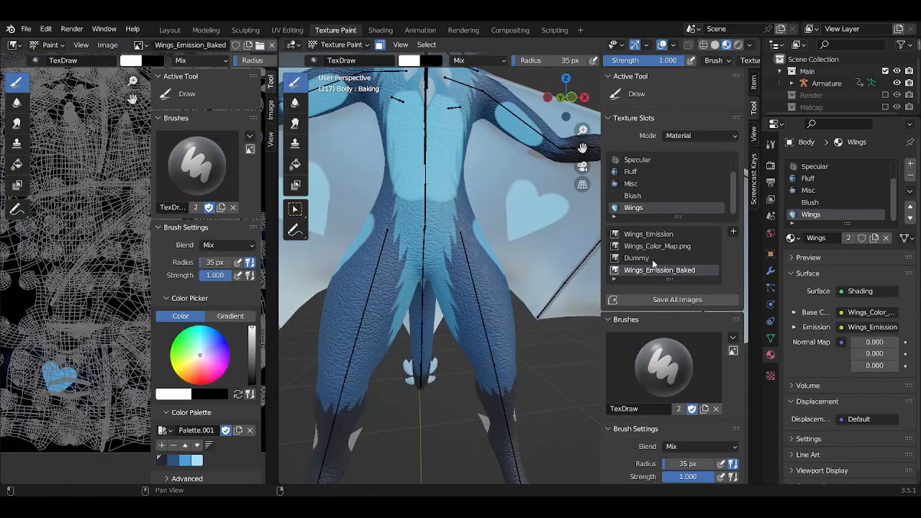
Make Dummy the active texture of the Wings material, check the Misc and Fluff slots, and return to the Body slot
{"action": "left_click", "coordinate": [652, 260]}
{"action": "left_click", "coordinate": [637, 185]}
{"action": "left_click", "coordinate": [638, 173]}
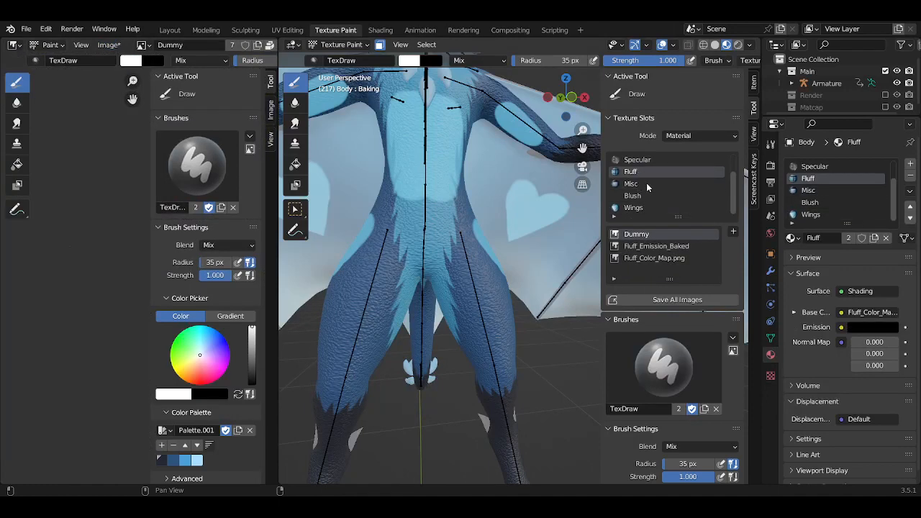
{"action": "scroll", "coordinate": [642, 171], "scroll_direction": "up", "scroll_amount": 2}
{"action": "left_click", "coordinate": [637, 160]}
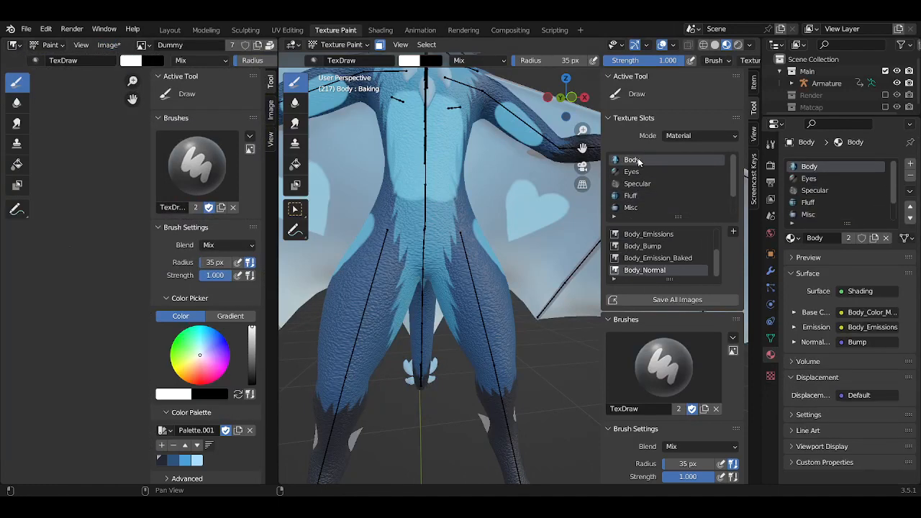
Back in the Shading workspace, select the Body_Normal node and bake the normal map into it
{"action": "left_click", "coordinate": [381, 30]}
{"action": "scroll", "coordinate": [428, 354], "scroll_direction": "up", "scroll_amount": 2}
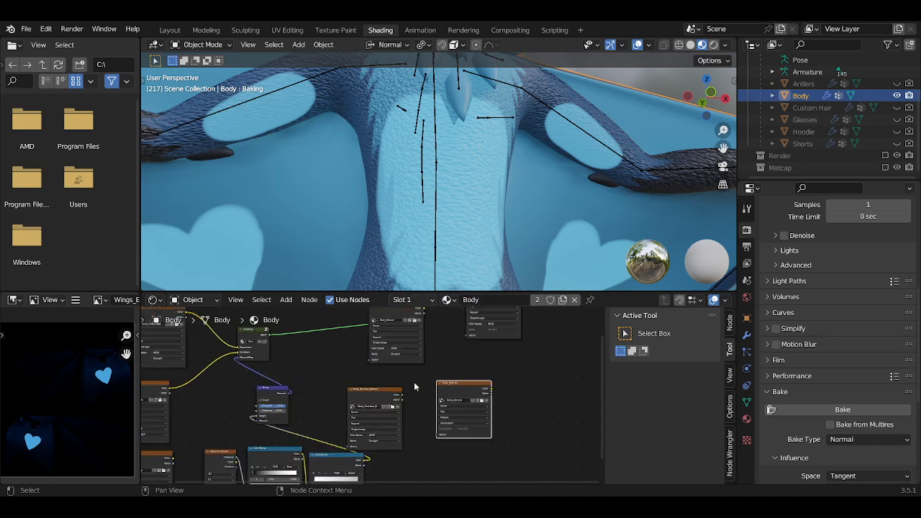
{"action": "left_click", "coordinate": [462, 398]}
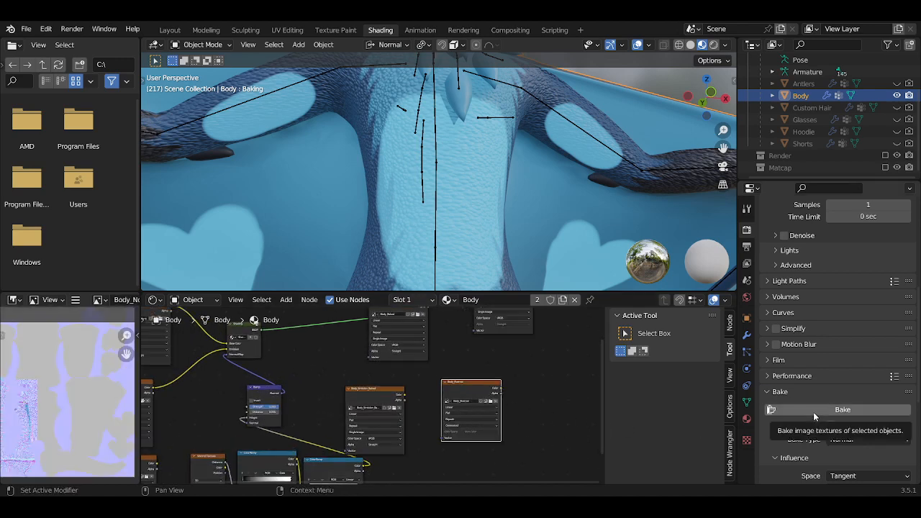
{"action": "scroll", "coordinate": [817, 414], "scroll_direction": "up", "scroll_amount": 5}
{"action": "scroll", "coordinate": [813, 421], "scroll_direction": "down", "scroll_amount": 4}
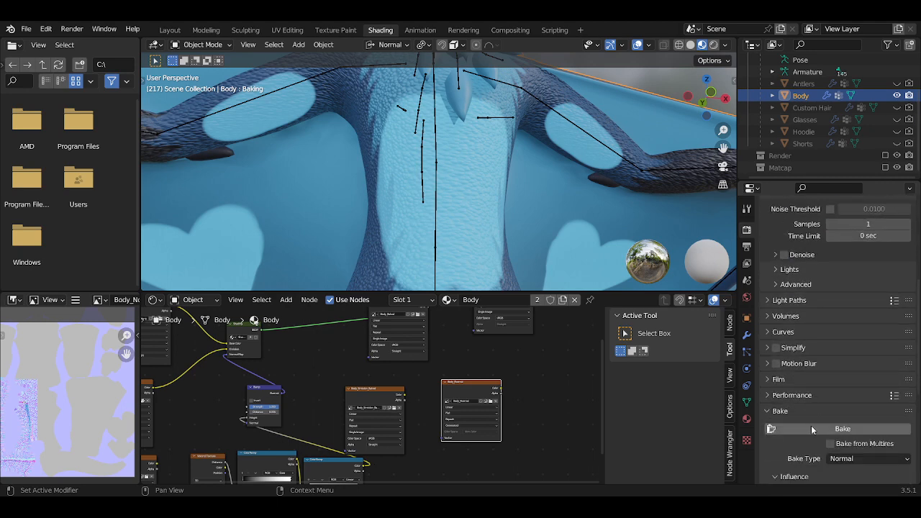
{"action": "left_click", "coordinate": [809, 432]}
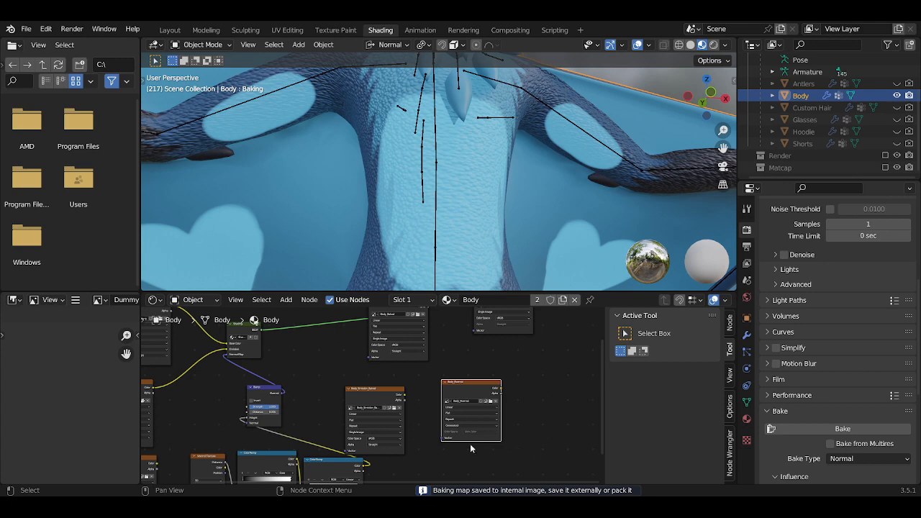
Show the baked Body_Normal image, inspect its scale detail up close, and save it as an external image file
{"action": "left_click", "coordinate": [372, 396]}
{"action": "left_click", "coordinate": [472, 394]}
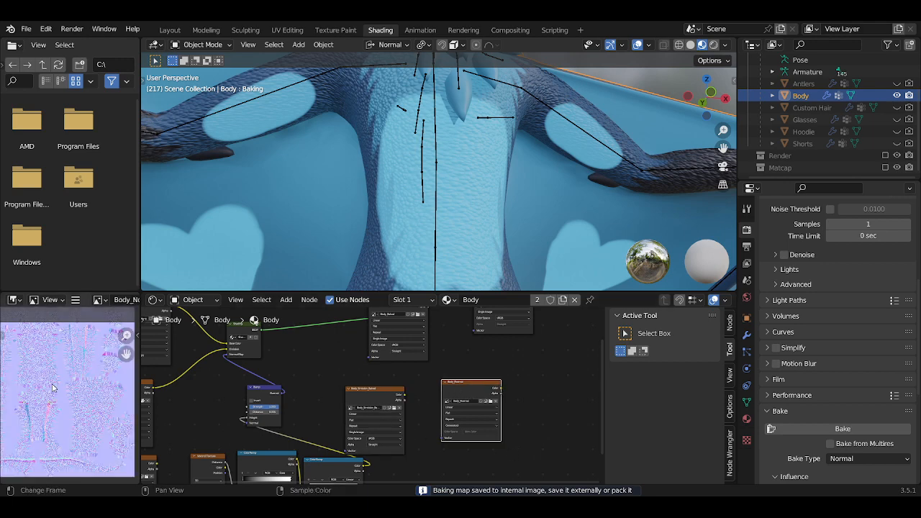
{"action": "scroll", "coordinate": [69, 452], "scroll_direction": "up", "scroll_amount": 5}
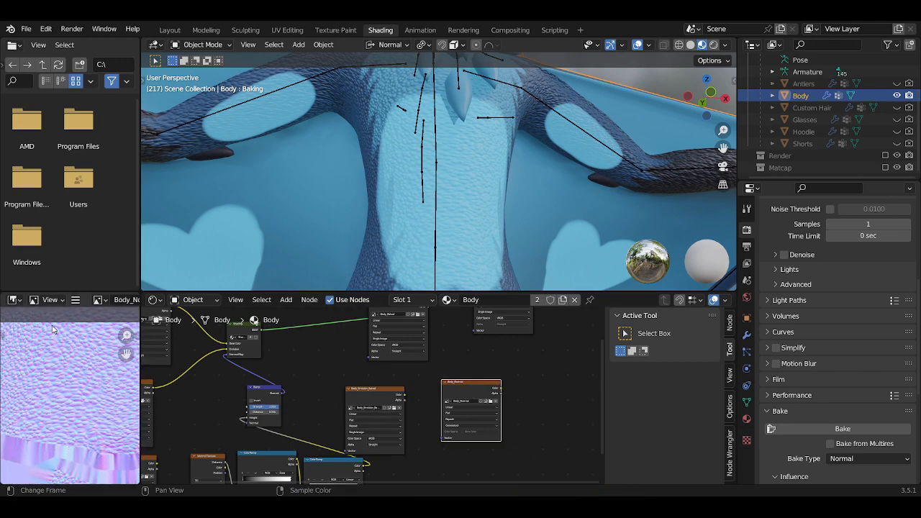
{"action": "left_click", "coordinate": [75, 299]}
{"action": "mouse_move", "coordinate": [120, 328]}
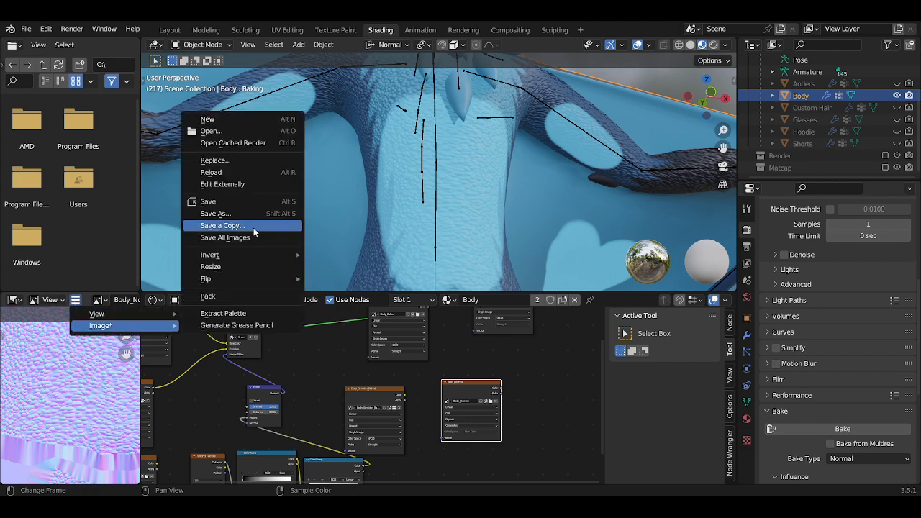
{"action": "left_click", "coordinate": [248, 212]}
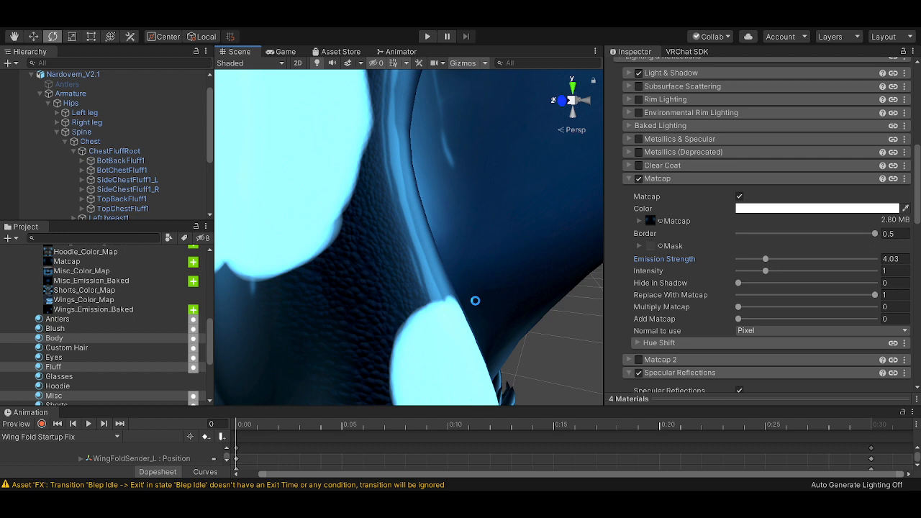
Switch to Unity, assign Body_Normal as the Body material's Normal Map, and mark the texture as a normal map
{"action": "scroll", "coordinate": [736, 298], "scroll_direction": "up", "scroll_amount": 10}
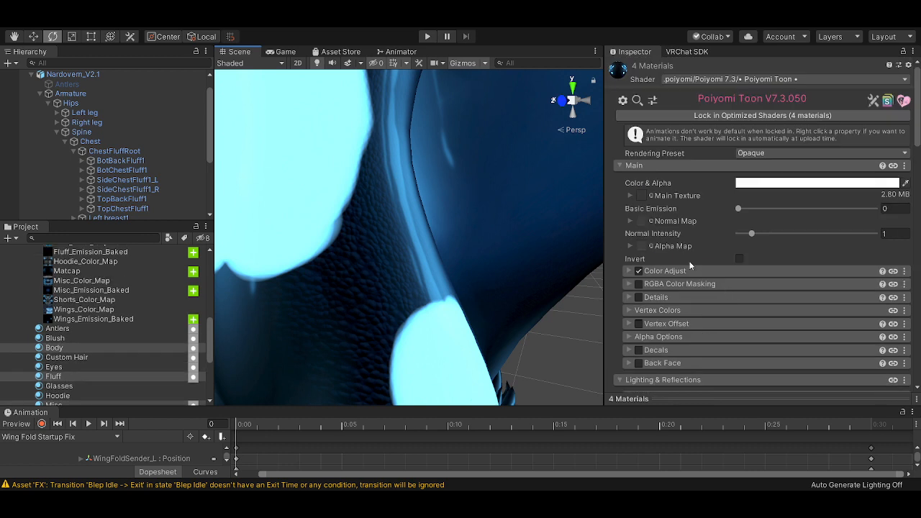
{"action": "left_click", "coordinate": [68, 348]}
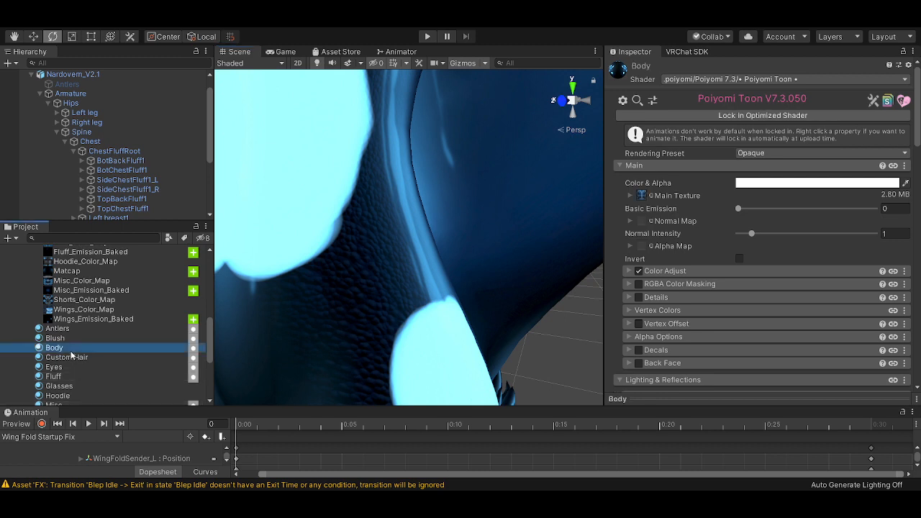
{"action": "scroll", "coordinate": [95, 344], "scroll_direction": "up", "scroll_amount": 3}
{"action": "left_click_drag", "start_coordinate": [75, 285], "coordinate": [654, 225]}
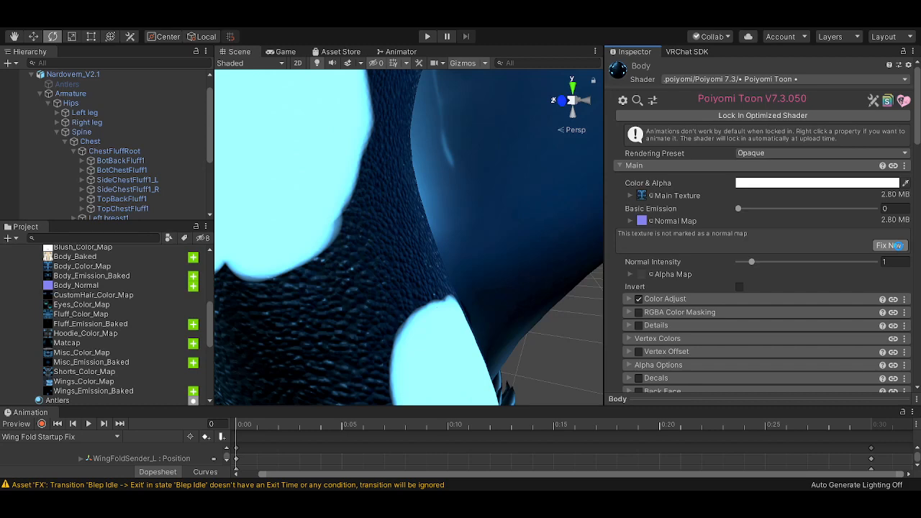
{"action": "left_click", "coordinate": [890, 246]}
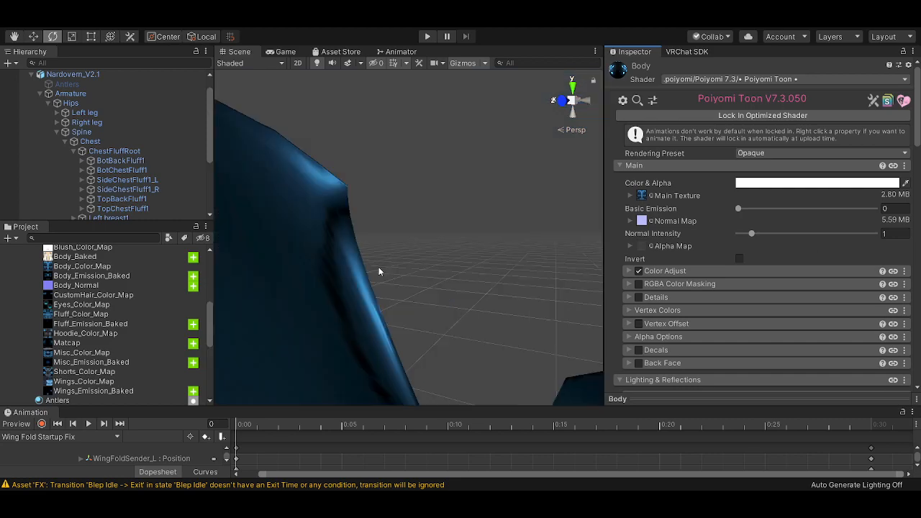
Set the Body_Normal texture's Max Size to 4096 and Compression to High Quality, and apply the import settings
{"action": "left_click_drag", "start_coordinate": [380, 298], "coordinate": [356, 295], "text": "alt"}
{"action": "scroll", "coordinate": [501, 242], "scroll_direction": "down", "scroll_amount": 5}
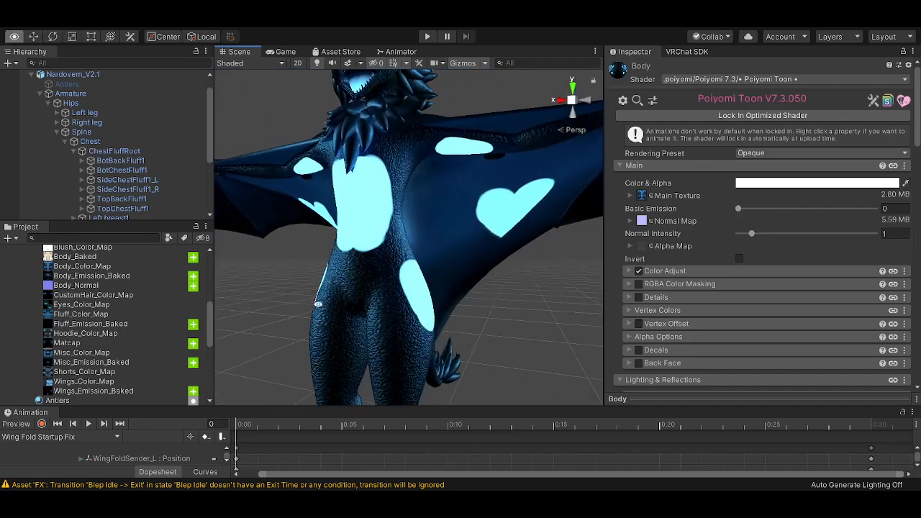
{"action": "scroll", "coordinate": [356, 295], "scroll_direction": "up", "scroll_amount": 5}
{"action": "middle_click_drag", "start_coordinate": [356, 295], "coordinate": [382, 284]}
{"action": "left_click_drag", "start_coordinate": [383, 284], "coordinate": [277, 282], "text": "alt"}
{"action": "left_click", "coordinate": [87, 286]}
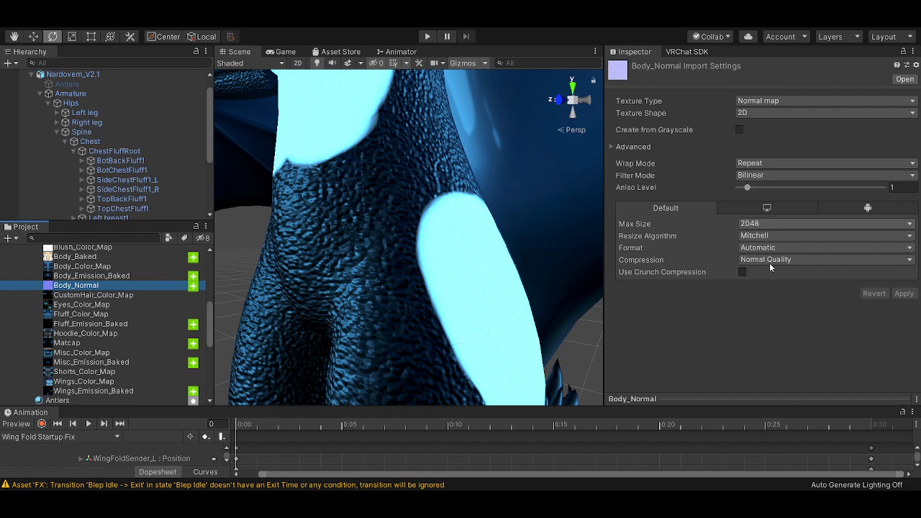
{"action": "left_click", "coordinate": [775, 326]}
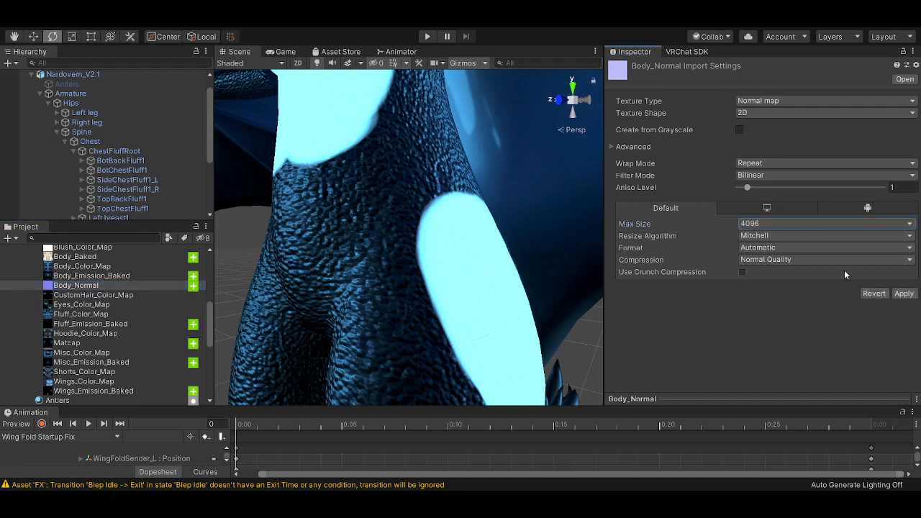
{"action": "left_click", "coordinate": [764, 310]}
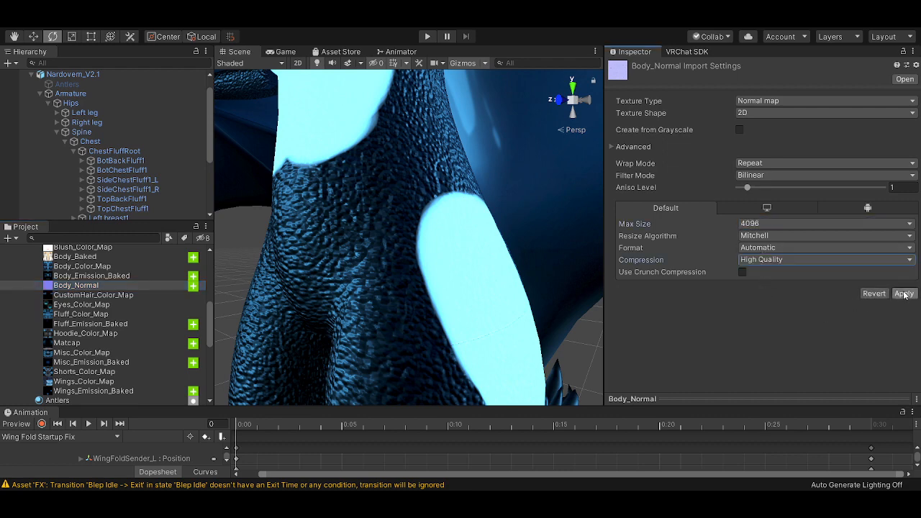
{"action": "left_click", "coordinate": [904, 293]}
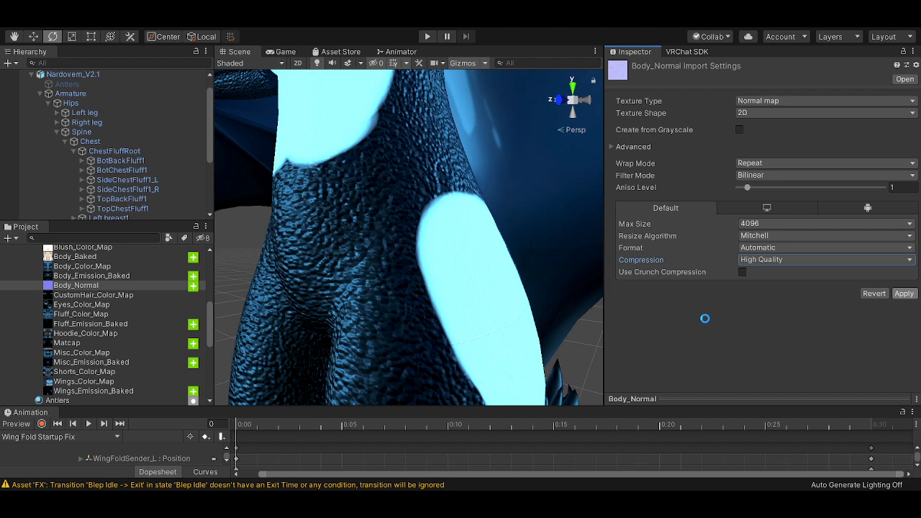
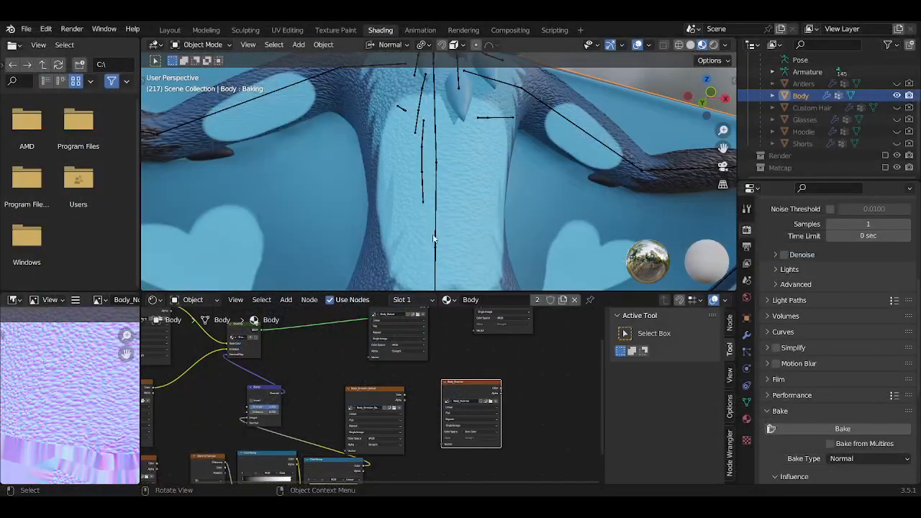
Switch back to Blender and set the 3D viewport to Rendered shading
{"action": "left_click", "coordinate": [713, 46]}
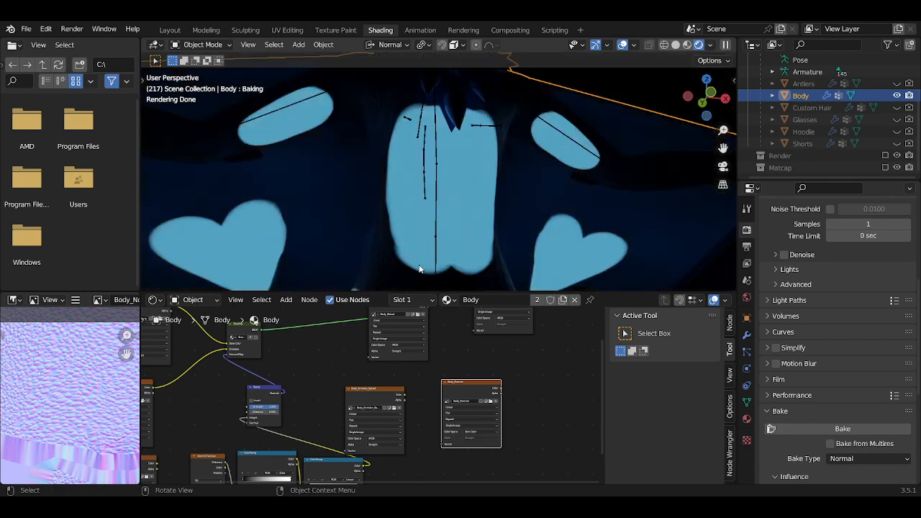
Insert a Mix Color node on the link between the Body_Emissions texture and the shader's Emission input
{"action": "scroll", "coordinate": [423, 238], "scroll_direction": "up", "scroll_amount": 3}
{"action": "middle_click_drag", "start_coordinate": [396, 244], "coordinate": [450, 176]}
{"action": "middle_click_drag", "start_coordinate": [427, 398], "coordinate": [438, 452]}
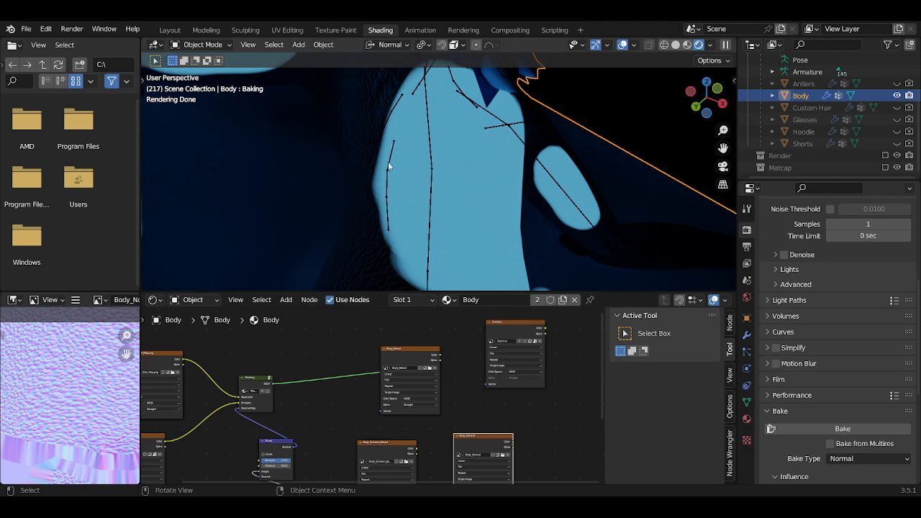
{"action": "middle_click_drag", "start_coordinate": [313, 386], "coordinate": [415, 355]}
{"action": "scroll", "coordinate": [333, 405], "scroll_direction": "up", "scroll_amount": 5}
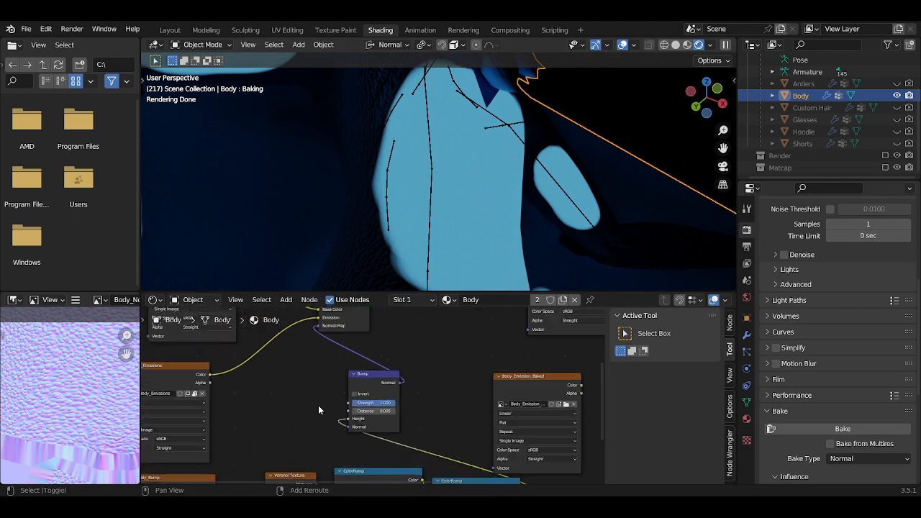
{"action": "key", "text": "shift+a"}
{"action": "mouse_move", "coordinate": [329, 410]}
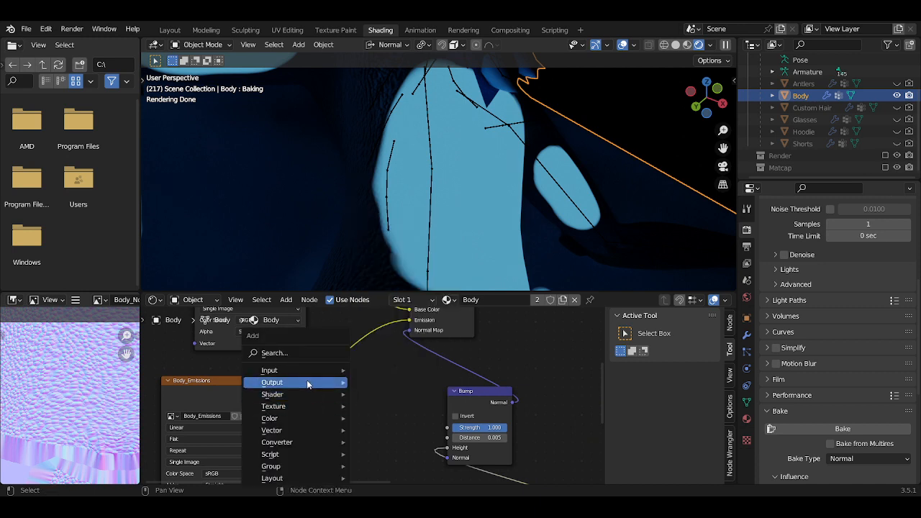
{"action": "mouse_move", "coordinate": [306, 418]}
{"action": "left_click", "coordinate": [394, 406]}
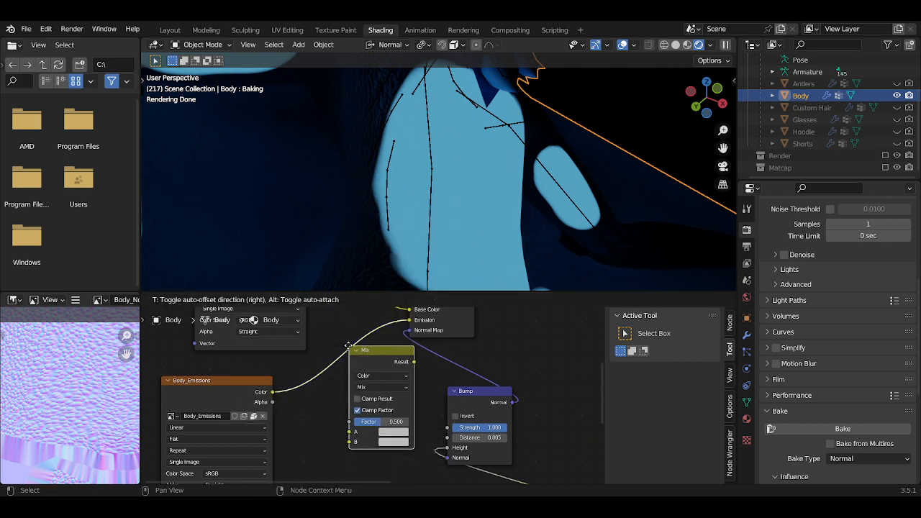
{"action": "left_click", "coordinate": [342, 339]}
{"action": "left_click_drag", "start_coordinate": [367, 351], "coordinate": [363, 335]}
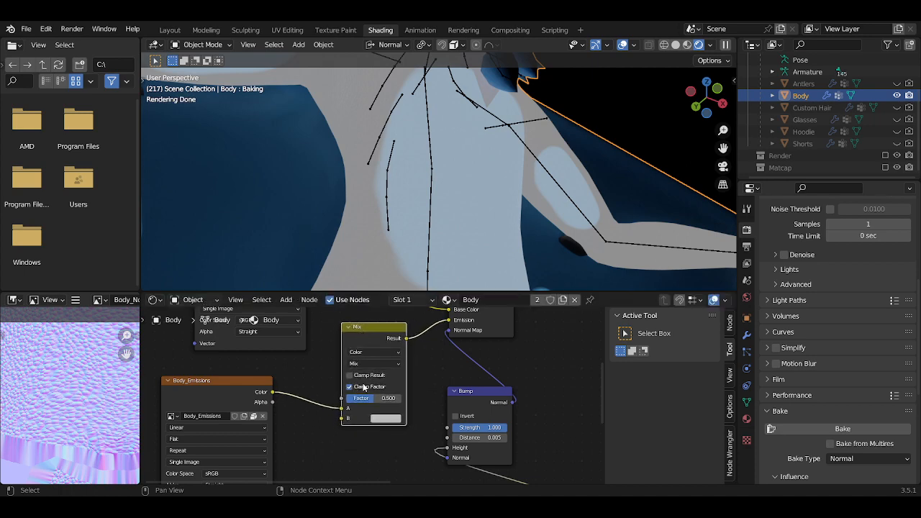
Select the Voronoi Texture and its two ColorRamp nodes, and move them together below the Body_Bump texture node
{"action": "scroll", "coordinate": [467, 461], "scroll_direction": "down", "scroll_amount": 2}
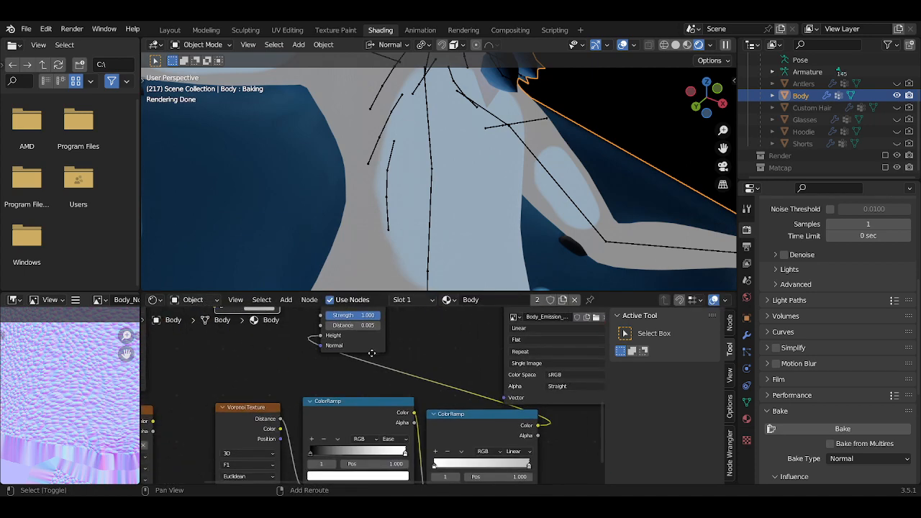
{"action": "middle_click_drag", "start_coordinate": [467, 462], "coordinate": [465, 422]}
{"action": "scroll", "coordinate": [465, 421], "scroll_direction": "down", "scroll_amount": 1}
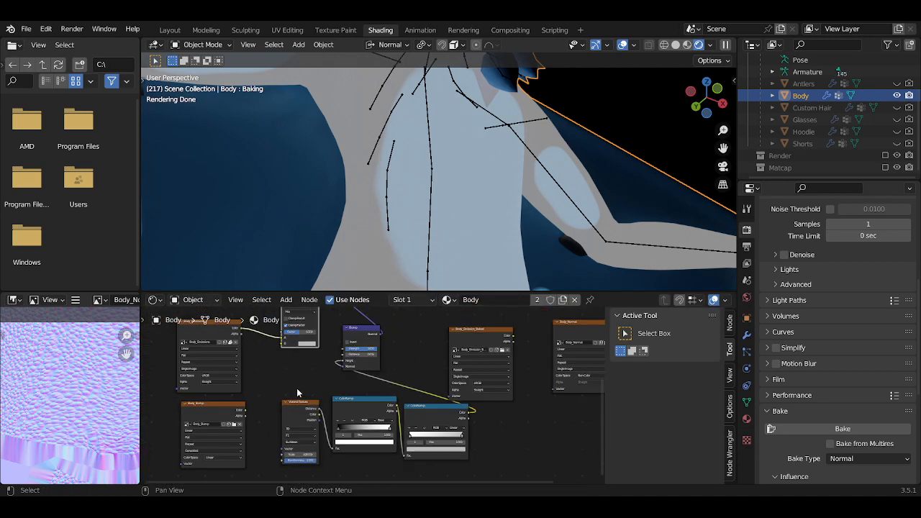
{"action": "left_click_drag", "start_coordinate": [298, 390], "coordinate": [451, 463]}
{"action": "left_click_drag", "start_coordinate": [275, 383], "coordinate": [448, 459]}
{"action": "scroll", "coordinate": [432, 449], "scroll_direction": "down", "scroll_amount": 1}
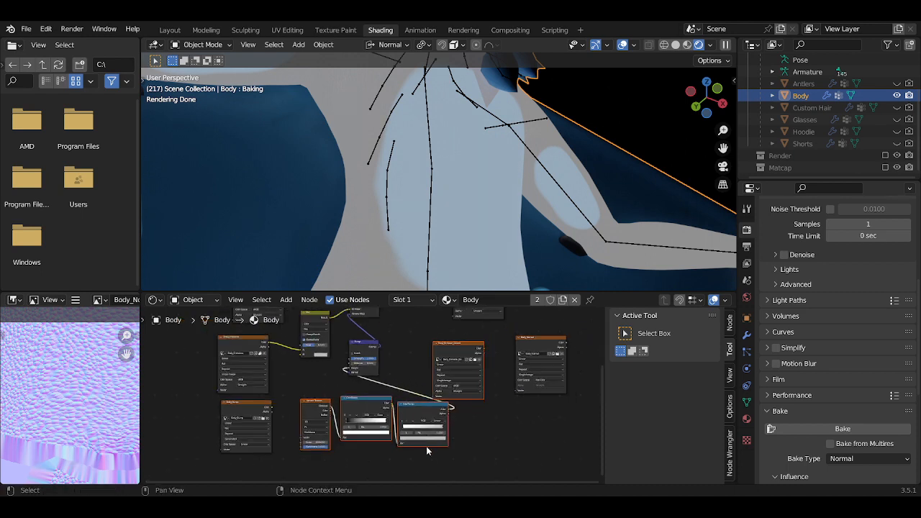
{"action": "left_click_drag", "start_coordinate": [395, 470], "coordinate": [323, 411]}
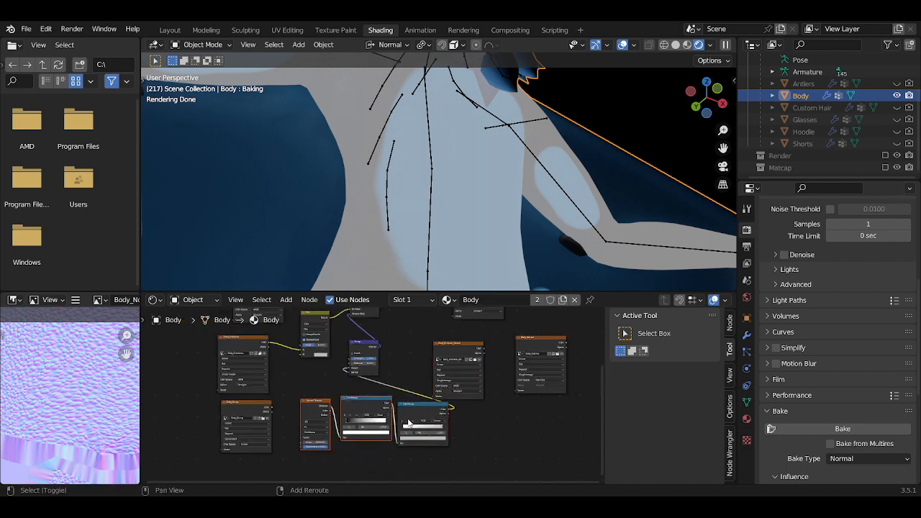
{"action": "left_click", "coordinate": [410, 416], "text": "shift"}
{"action": "scroll", "coordinate": [377, 432], "scroll_direction": "down", "scroll_amount": 1}
{"action": "key", "text": "g"}
{"action": "left_click", "coordinate": [290, 460]}
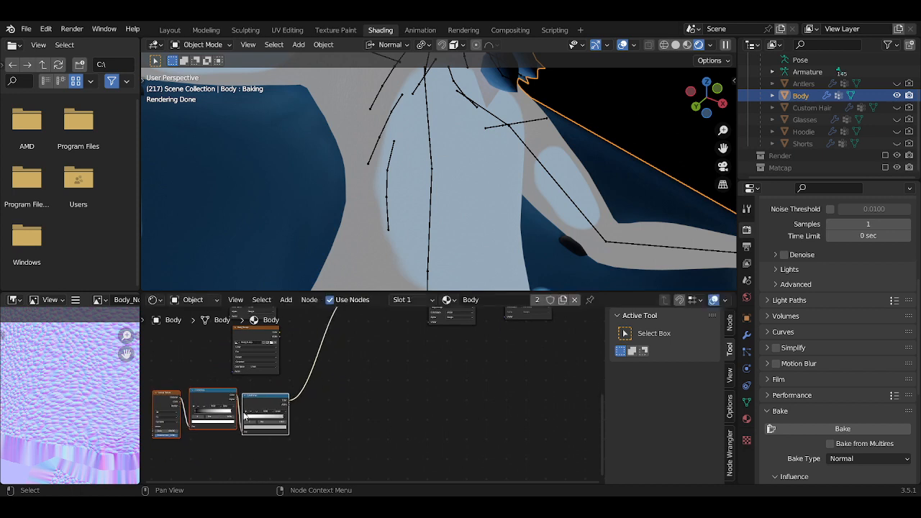
Connect the Color output of the second scale ColorRamp to the Mix node's Factor input
{"action": "scroll", "coordinate": [399, 454], "scroll_direction": "up", "scroll_amount": 2}
{"action": "middle_click_drag", "start_coordinate": [374, 447], "coordinate": [357, 409]}
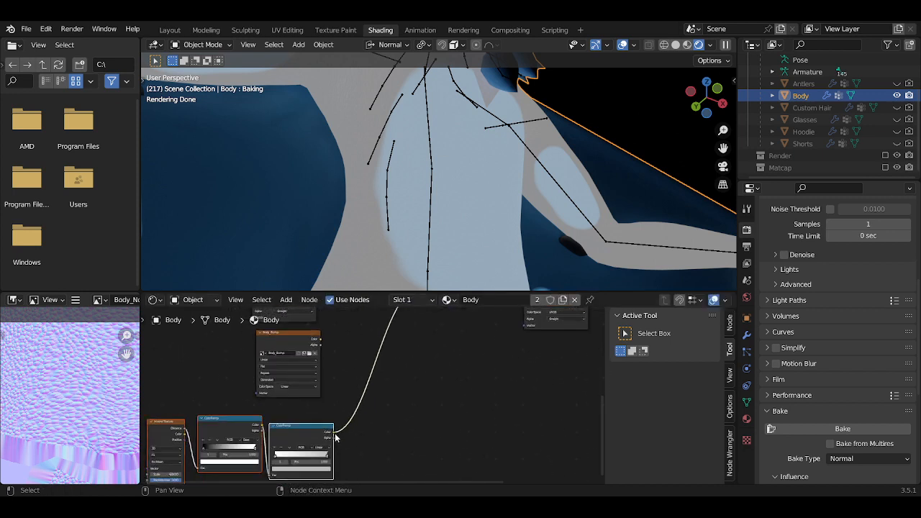
{"action": "left_click_drag", "start_coordinate": [335, 437], "coordinate": [357, 376]}
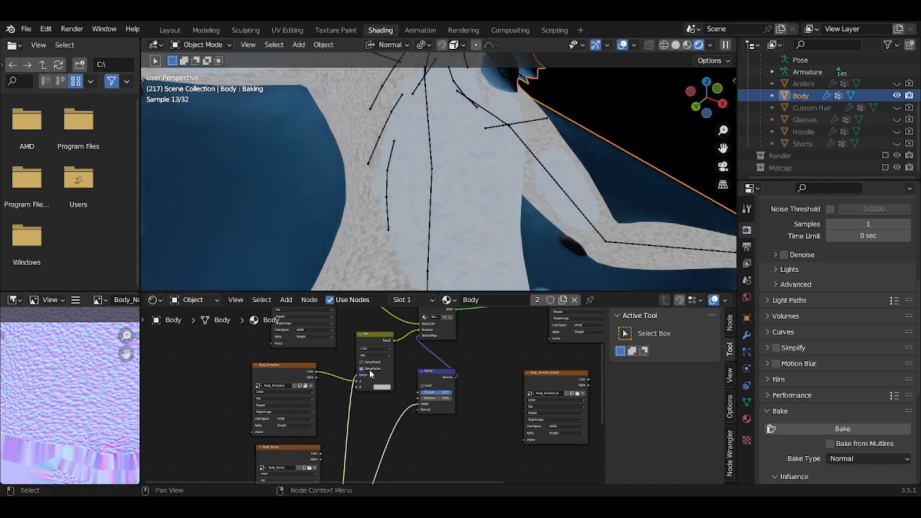
Set the Mix node's B colour to black and inspect the scale pattern on the chest
{"action": "scroll", "coordinate": [370, 369], "scroll_direction": "up", "scroll_amount": 2}
{"action": "middle_click_drag", "start_coordinate": [432, 238], "coordinate": [424, 230]}
{"action": "scroll", "coordinate": [382, 395], "scroll_direction": "up", "scroll_amount": 3}
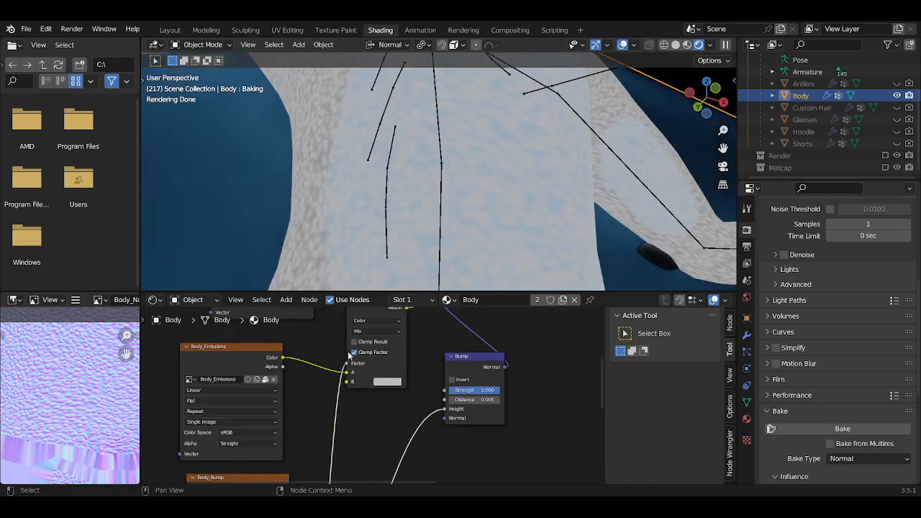
{"action": "left_click", "coordinate": [395, 375]}
{"action": "left_click_drag", "start_coordinate": [476, 247], "coordinate": [483, 286]}
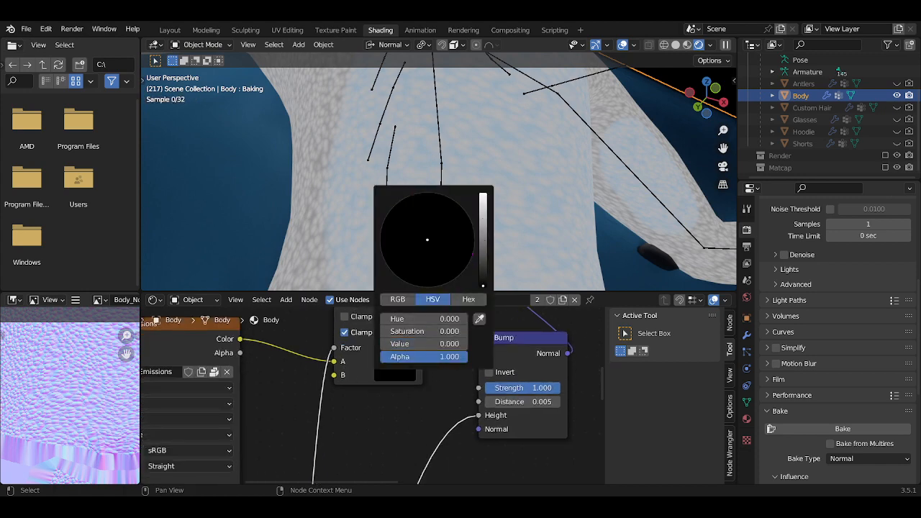
{"action": "scroll", "coordinate": [435, 200], "scroll_direction": "down", "scroll_amount": 3}
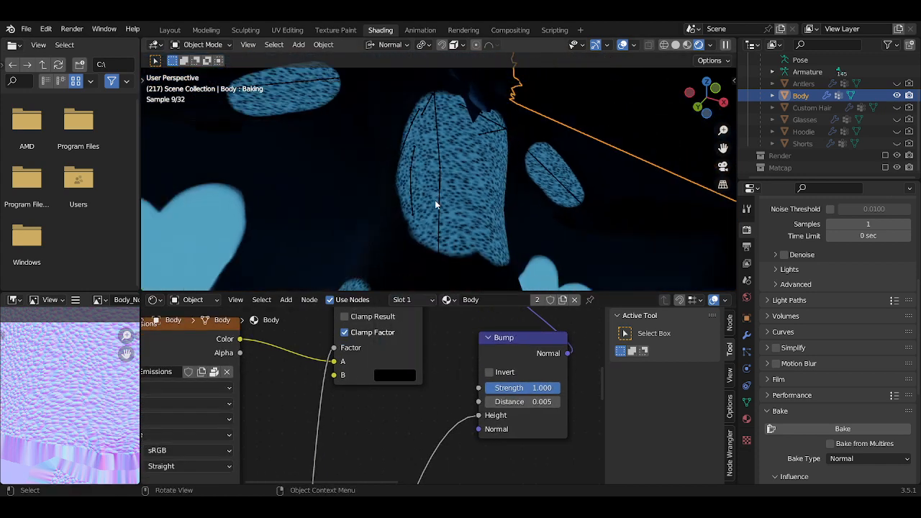
{"action": "middle_click_drag", "start_coordinate": [434, 201], "coordinate": [440, 223]}
{"action": "scroll", "coordinate": [440, 223], "scroll_direction": "up", "scroll_amount": 4}
{"action": "scroll", "coordinate": [440, 220], "scroll_direction": "up", "scroll_amount": 2}
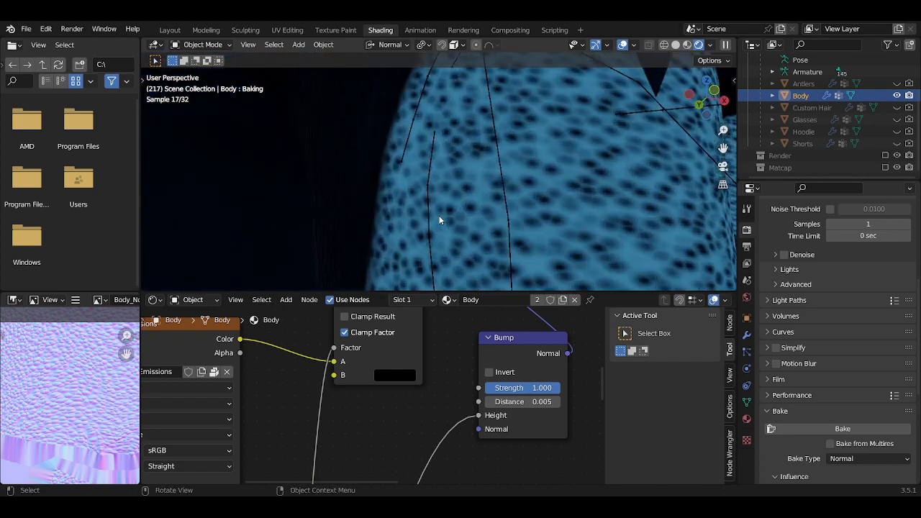
Move the Body_Emissions colour link from the Mix node's A input to B, and set A to black
{"action": "left_click_drag", "start_coordinate": [334, 362], "coordinate": [336, 375]}
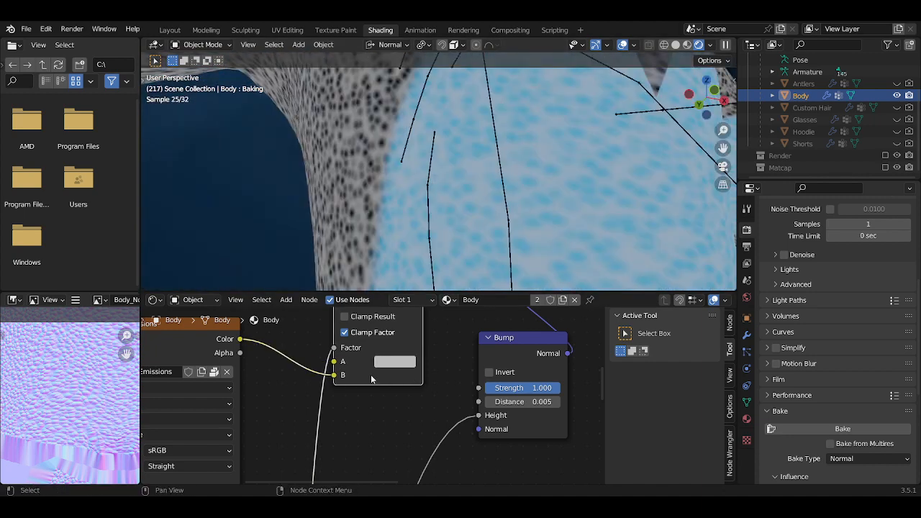
{"action": "left_click", "coordinate": [394, 362]}
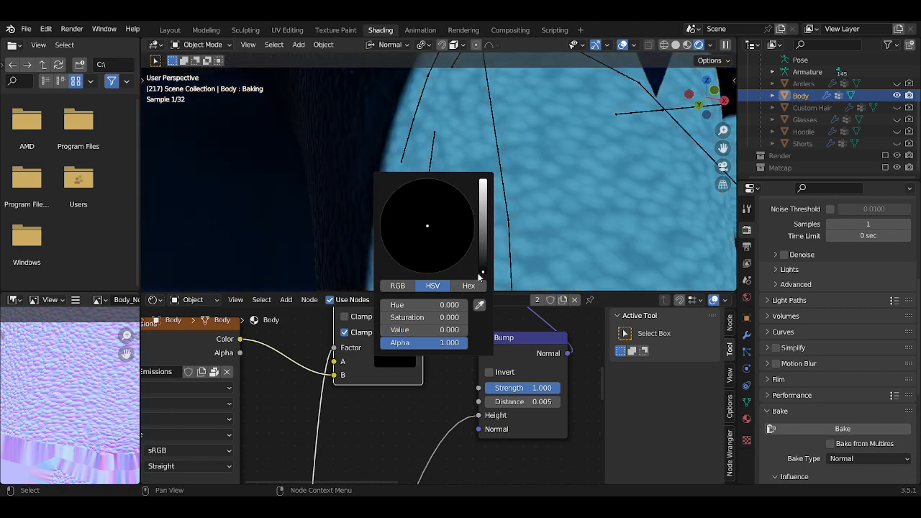
{"action": "middle_click_drag", "start_coordinate": [561, 153], "coordinate": [449, 232]}
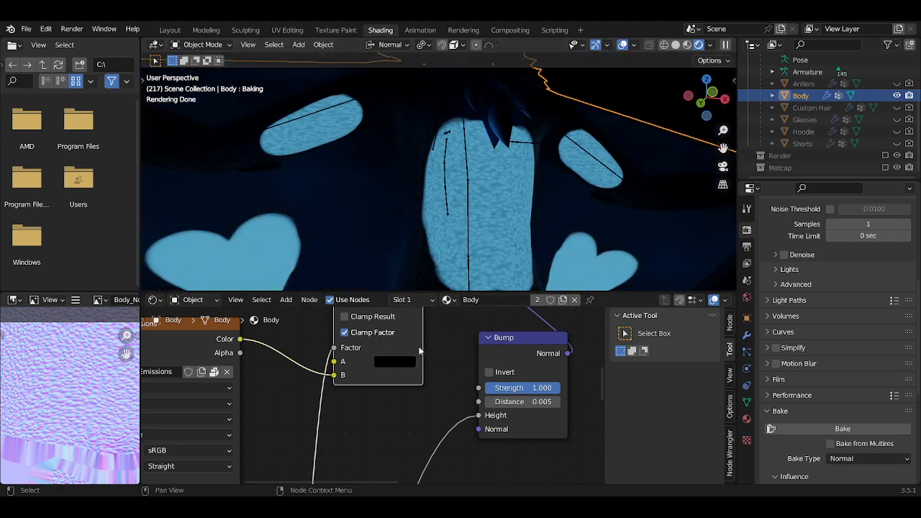
Add a ColorRamp node on the link feeding the Mix node's Factor input
{"action": "key", "text": "shift+a"}
{"action": "mouse_move", "coordinate": [347, 424]}
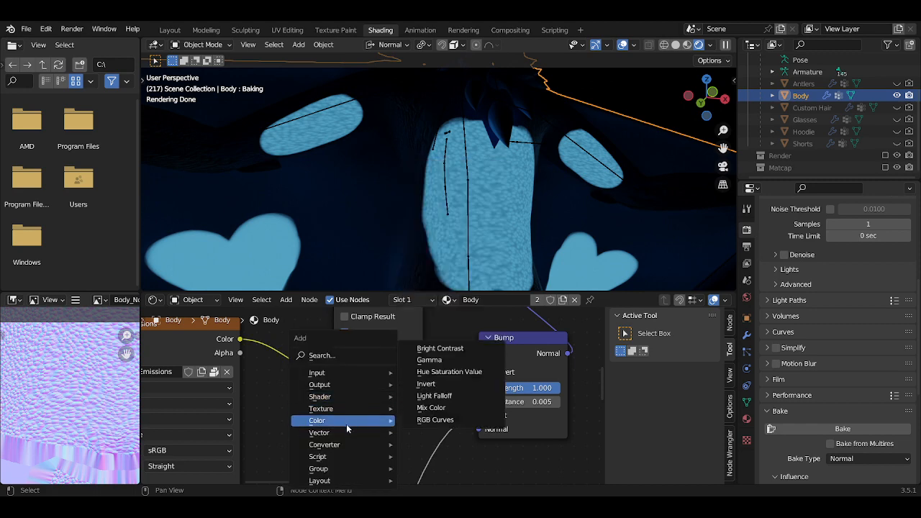
{"action": "mouse_move", "coordinate": [345, 445]}
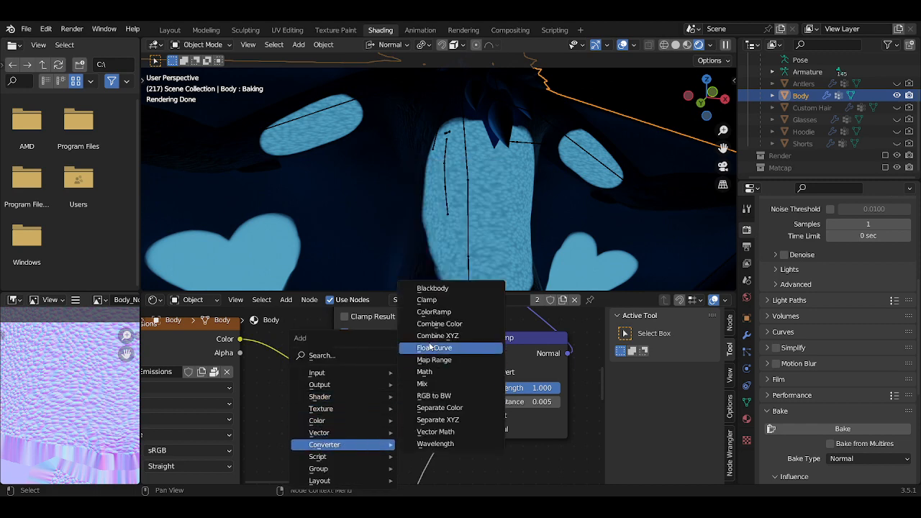
{"action": "left_click", "coordinate": [435, 311]}
{"action": "scroll", "coordinate": [356, 418], "scroll_direction": "down", "scroll_amount": 5}
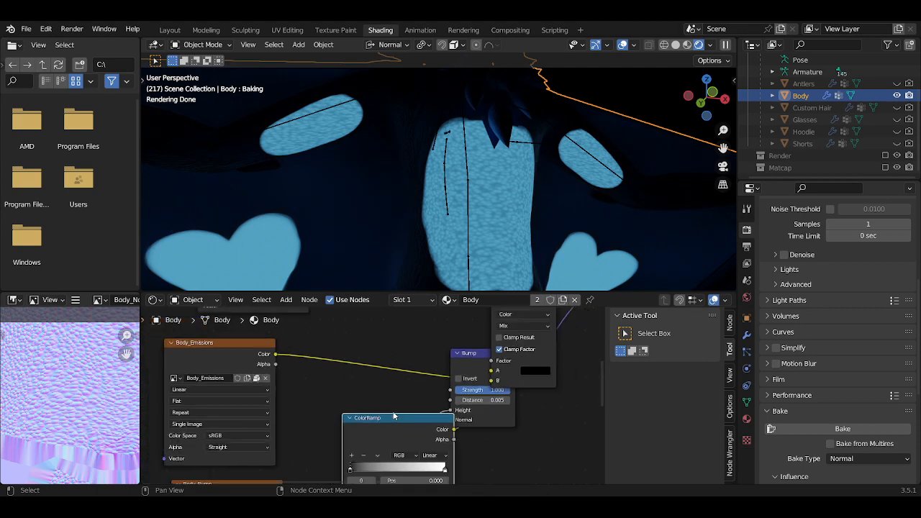
{"action": "left_click_drag", "start_coordinate": [429, 379], "coordinate": [459, 417]}
Move the new ColorRamp's black stop to position 0.458 and check the scale pattern on the body
{"action": "scroll", "coordinate": [431, 260], "scroll_direction": "up", "scroll_amount": 4}
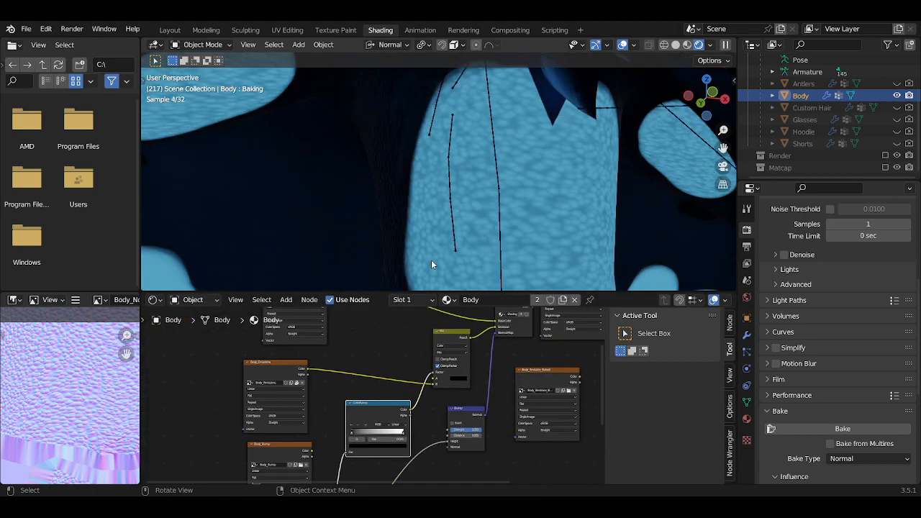
{"action": "scroll", "coordinate": [359, 404], "scroll_direction": "up", "scroll_amount": 4}
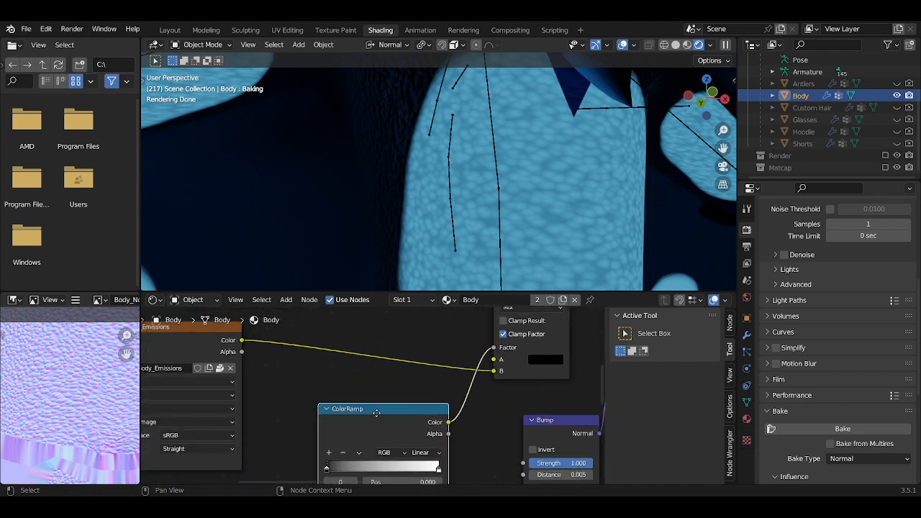
{"action": "scroll", "coordinate": [403, 425], "scroll_direction": "down", "scroll_amount": 2, "text": "shift"}
{"action": "mouse_move", "coordinate": [436, 435]}
{"action": "left_mouse_down"}
{"action": "mouse_move", "coordinate": [392, 432]}
{"action": "mouse_move", "coordinate": [435, 432]}
{"action": "left_mouse_up"}
{"action": "left_click_drag", "start_coordinate": [327, 436], "coordinate": [377, 432]}
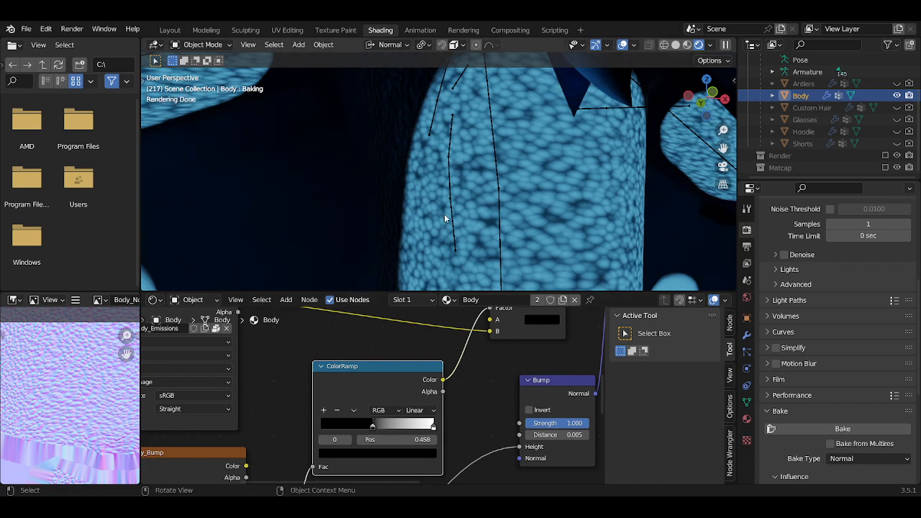
{"action": "scroll", "coordinate": [439, 212], "scroll_direction": "down", "scroll_amount": 5}
{"action": "middle_click_drag", "start_coordinate": [437, 212], "coordinate": [413, 227]}
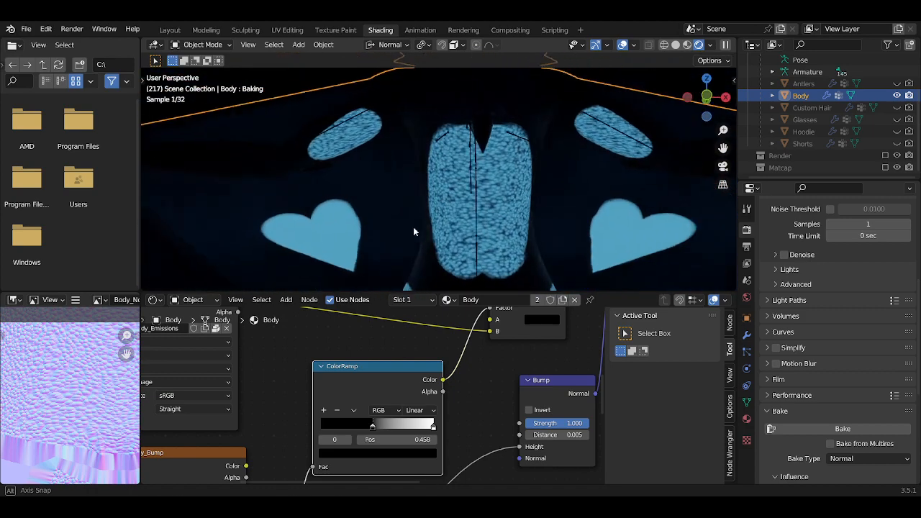
{"action": "scroll", "coordinate": [456, 212], "scroll_direction": "up", "scroll_amount": 8}
{"action": "middle_click_drag", "start_coordinate": [491, 202], "coordinate": [438, 175]}
{"action": "scroll", "coordinate": [494, 189], "scroll_direction": "down", "scroll_amount": 2}
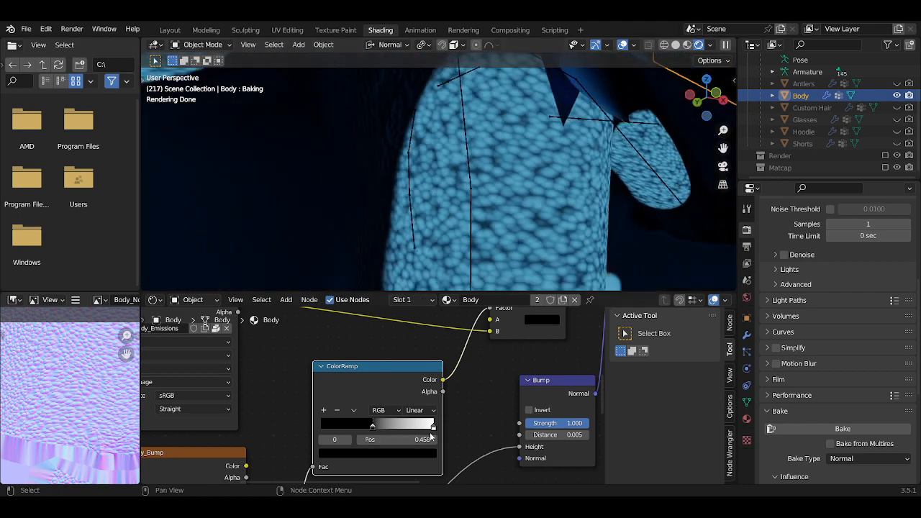
Reverse the new ColorRamp to run from white to black, bring the black stop inward, and set the white stop to 0.204
{"action": "mouse_move", "coordinate": [431, 432]}
{"action": "left_mouse_down"}
{"action": "mouse_move", "coordinate": [374, 431]}
{"action": "mouse_move", "coordinate": [413, 419]}
{"action": "mouse_move", "coordinate": [335, 415]}
{"action": "mouse_move", "coordinate": [446, 428]}
{"action": "left_mouse_up"}
{"action": "left_click", "coordinate": [352, 413]}
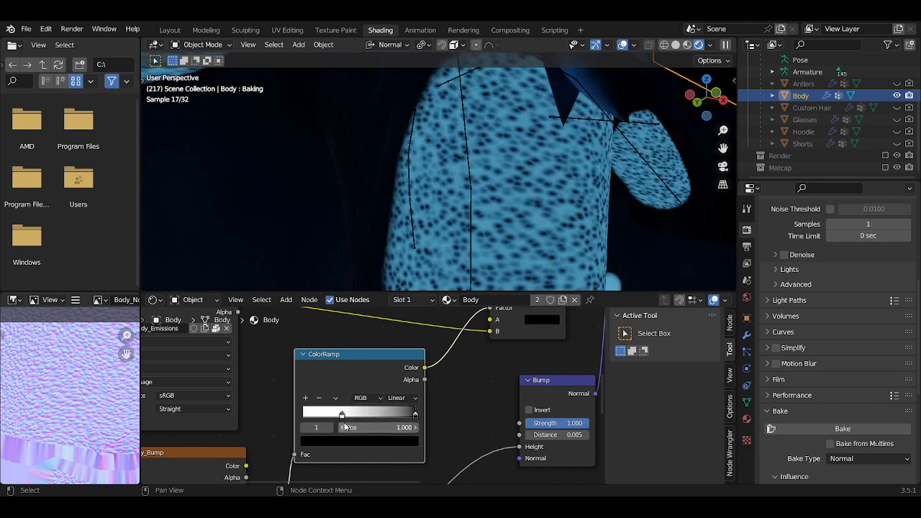
{"action": "left_click", "coordinate": [342, 416]}
{"action": "mouse_move", "coordinate": [332, 415]}
{"action": "left_mouse_down"}
{"action": "mouse_move", "coordinate": [392, 415]}
{"action": "mouse_move", "coordinate": [351, 415]}
{"action": "left_mouse_up"}
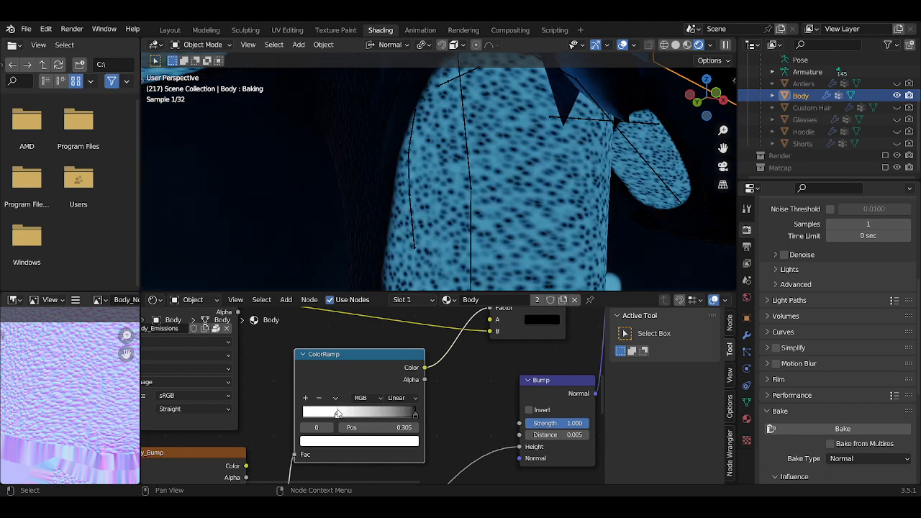
{"action": "left_click_drag", "start_coordinate": [415, 417], "coordinate": [394, 416]}
{"action": "left_click", "coordinate": [333, 416]}
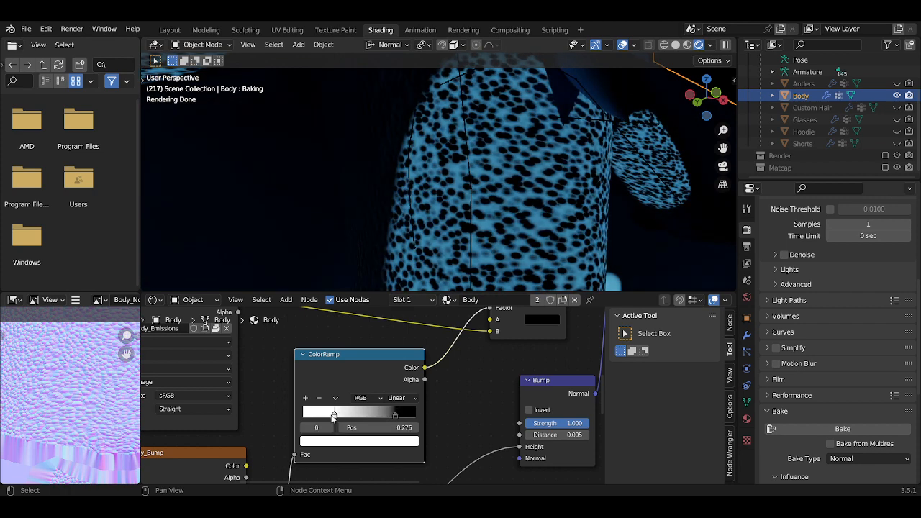
{"action": "left_click_drag", "start_coordinate": [333, 416], "coordinate": [325, 416]}
Set the new ColorRamp's interpolation to Ease, its white stop to 0.109 and its black stop to 0.851
{"action": "left_click", "coordinate": [400, 398]}
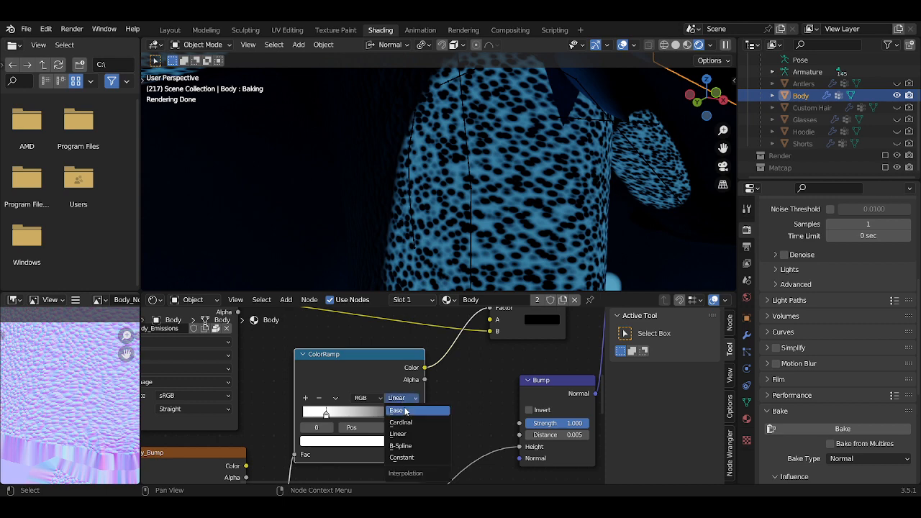
{"action": "left_click", "coordinate": [416, 413]}
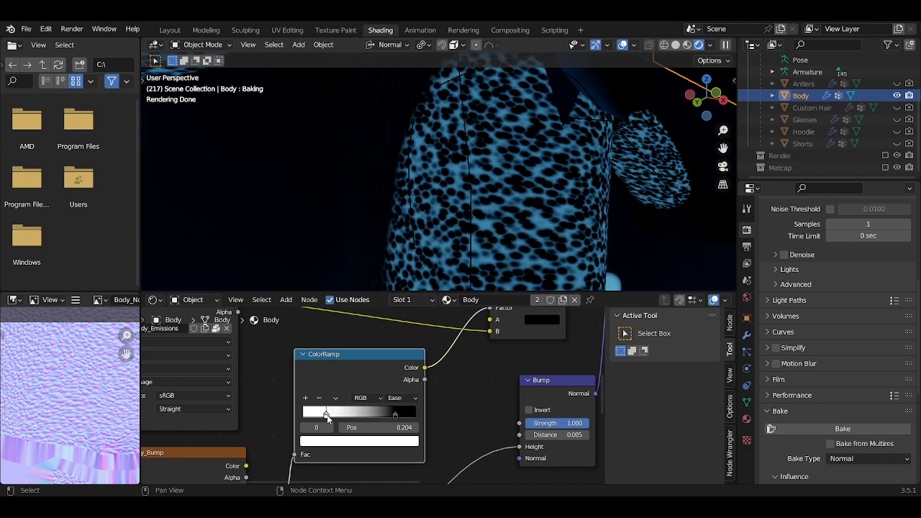
{"action": "mouse_move", "coordinate": [328, 417]}
{"action": "left_mouse_down"}
{"action": "mouse_move", "coordinate": [336, 414]}
{"action": "mouse_move", "coordinate": [314, 418]}
{"action": "left_mouse_up"}
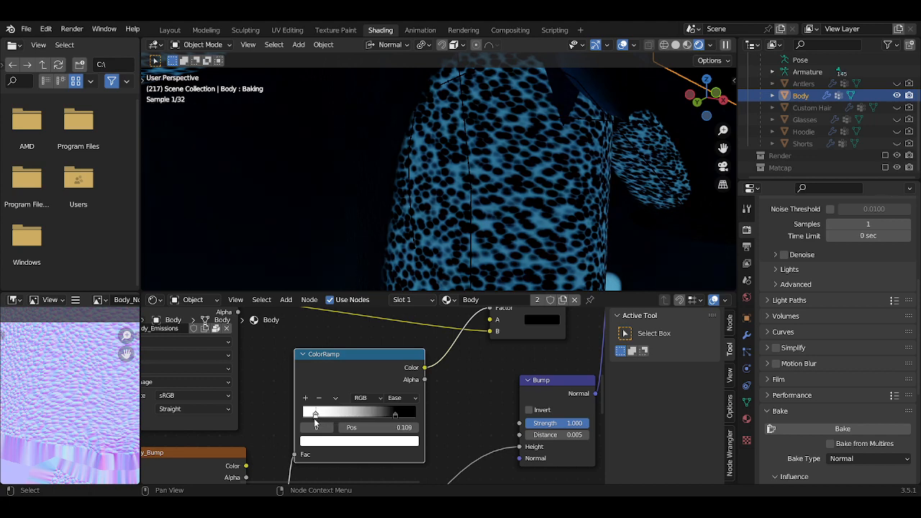
{"action": "left_click_drag", "start_coordinate": [391, 417], "coordinate": [393, 413]}
{"action": "left_click", "coordinate": [386, 416]}
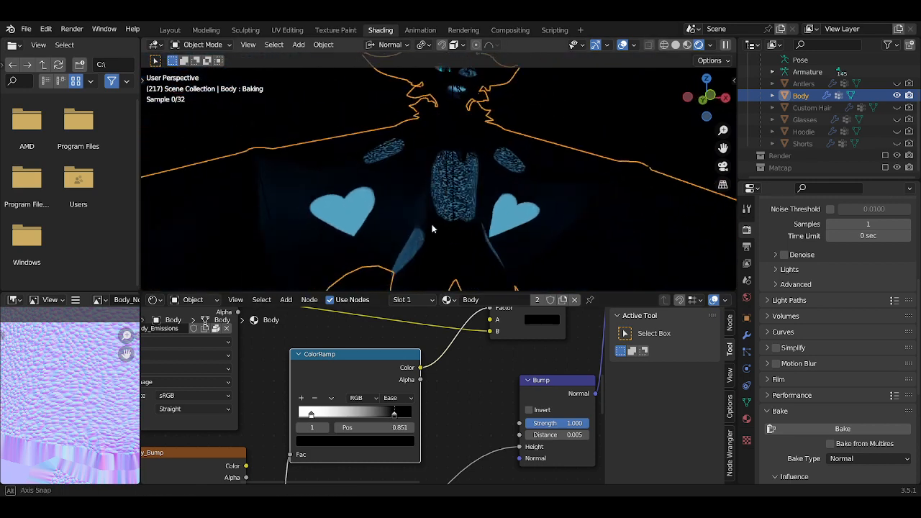
Move the Body_Bump image node aside from the ColorRamp and check its image in the Texture Paint workspace
{"action": "scroll", "coordinate": [443, 357], "scroll_direction": "down", "scroll_amount": 2}
{"action": "middle_click_drag", "start_coordinate": [456, 416], "coordinate": [514, 288], "text": "shift"}
{"action": "scroll", "coordinate": [329, 459], "scroll_direction": "down", "scroll_amount": 3}
{"action": "middle_click_drag", "start_coordinate": [314, 450], "coordinate": [362, 439], "text": "shift"}
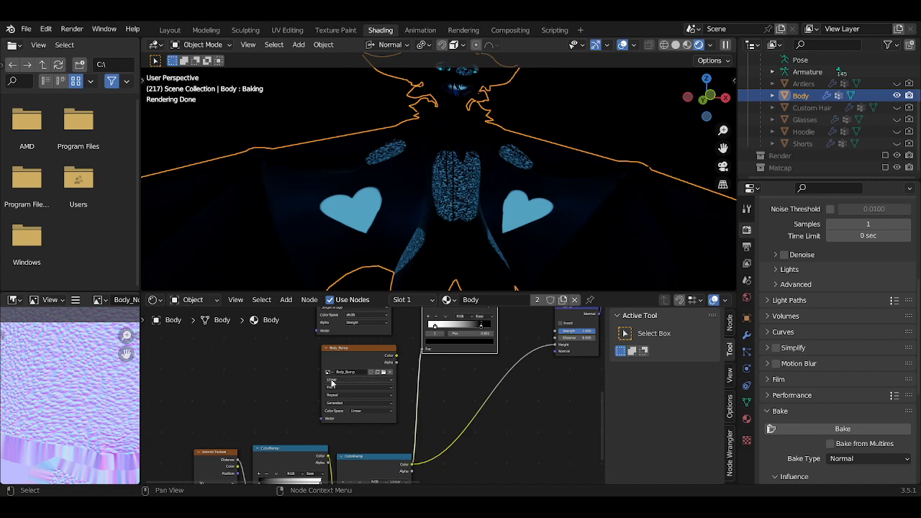
{"action": "left_click_drag", "start_coordinate": [331, 384], "coordinate": [304, 385]}
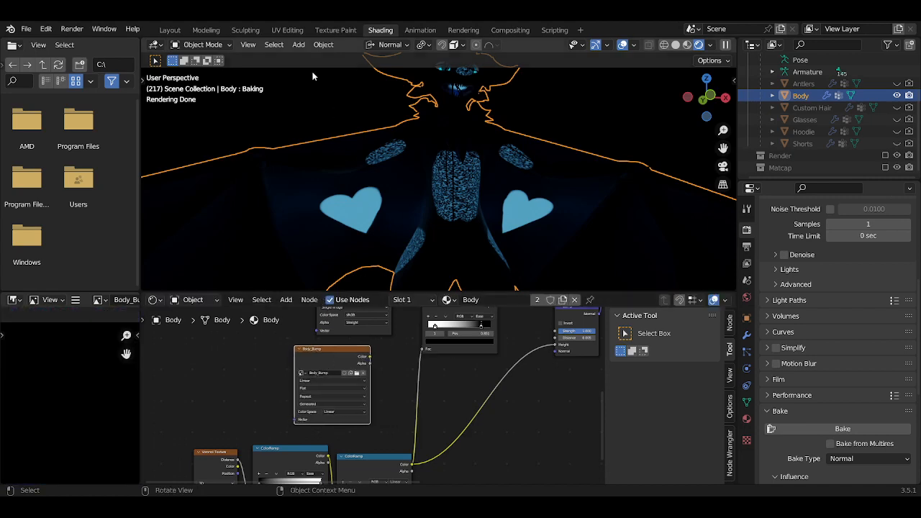
{"action": "left_click", "coordinate": [318, 27]}
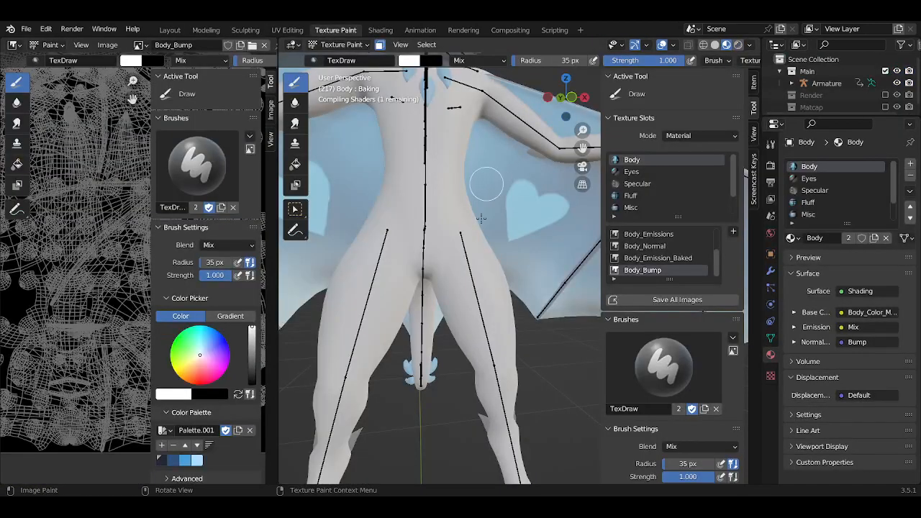
{"action": "middle_click_drag", "start_coordinate": [461, 234], "coordinate": [453, 219]}
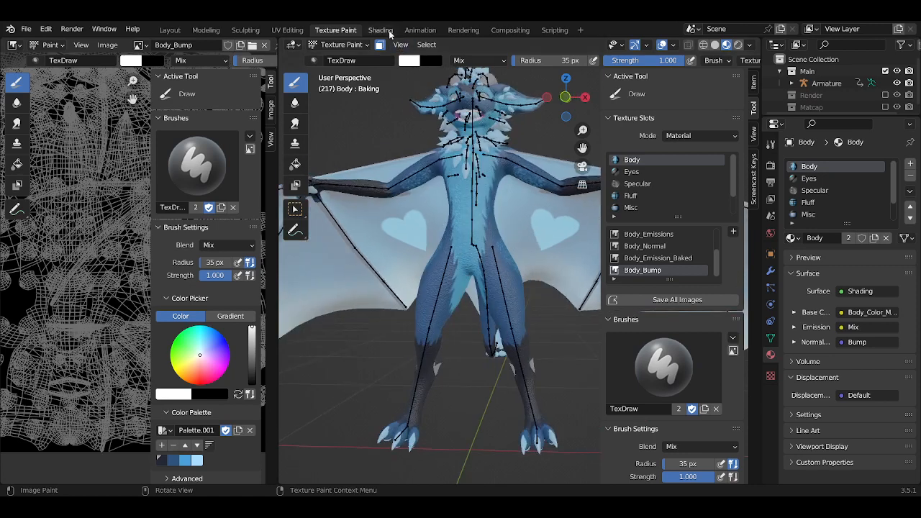
{"action": "left_click", "coordinate": [380, 29]}
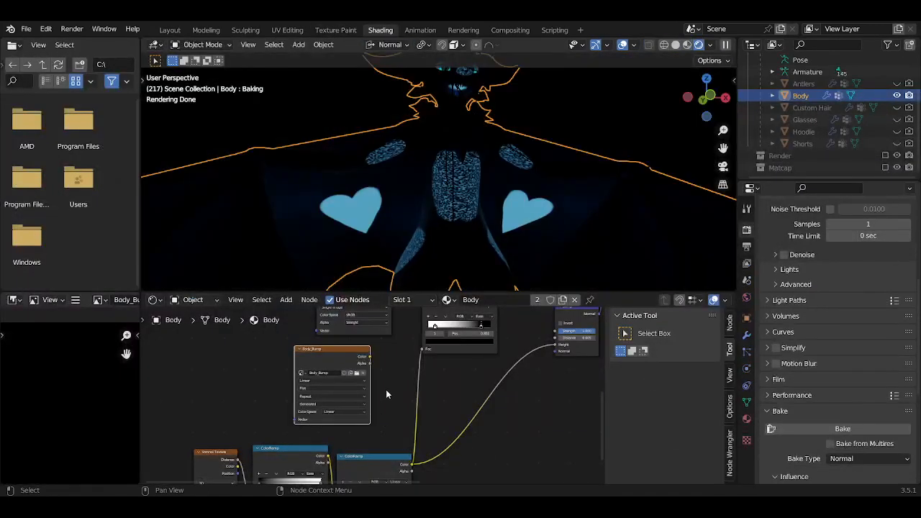
Connect the Body_Bump image's Color output to the Bump node's Height and to the emission ColorRamp's Fac
{"action": "scroll", "coordinate": [386, 389], "scroll_direction": "down", "scroll_amount": 2, "text": "shift"}
{"action": "scroll", "coordinate": [374, 396], "scroll_direction": "up", "scroll_amount": 3, "text": "shift"}
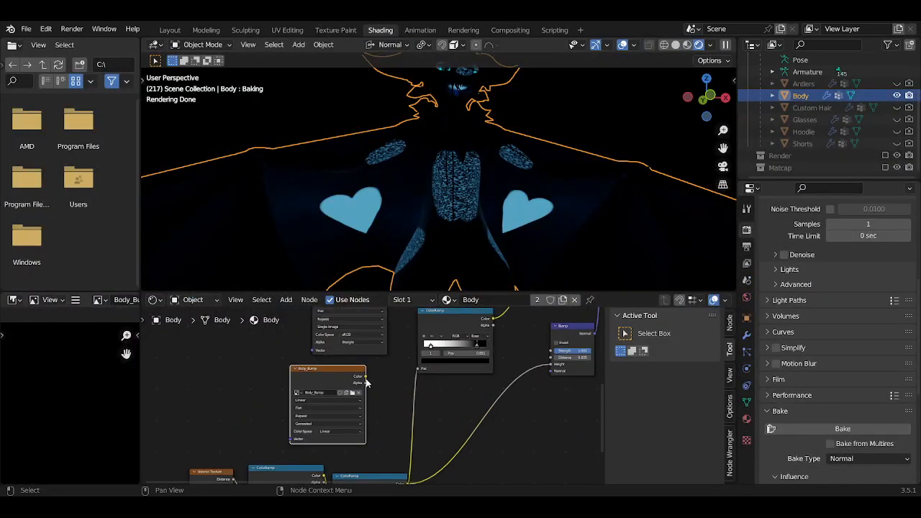
{"action": "left_click_drag", "start_coordinate": [366, 378], "coordinate": [553, 364]}
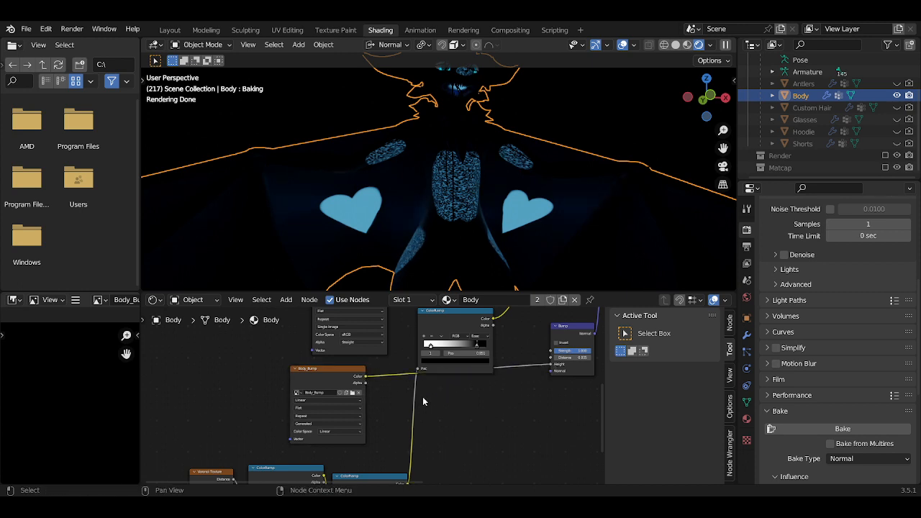
{"action": "scroll", "coordinate": [423, 401], "scroll_direction": "up", "scroll_amount": 3}
{"action": "left_click_drag", "start_coordinate": [324, 425], "coordinate": [407, 412]}
{"action": "left_click_drag", "start_coordinate": [279, 411], "coordinate": [328, 417]}
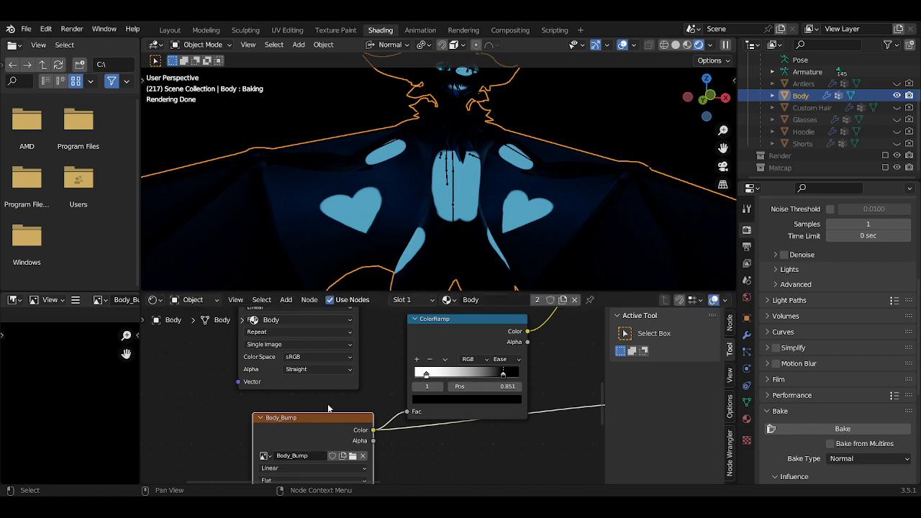
Fill the whole Body_Bump texture with flat grey using the Fill tool in the Texture Paint workspace
{"action": "left_click", "coordinate": [348, 33]}
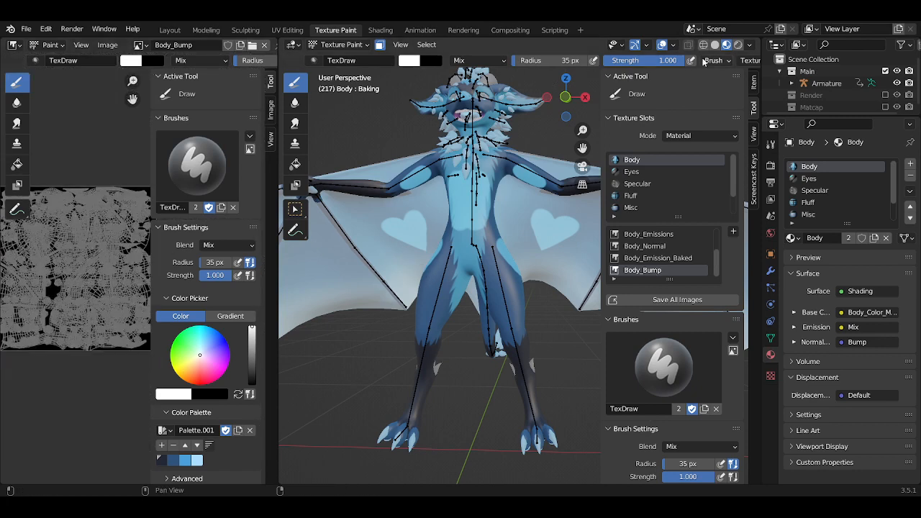
{"action": "scroll", "coordinate": [490, 231], "scroll_direction": "up", "scroll_amount": 3}
{"action": "middle_click_drag", "start_coordinate": [490, 230], "coordinate": [432, 237]}
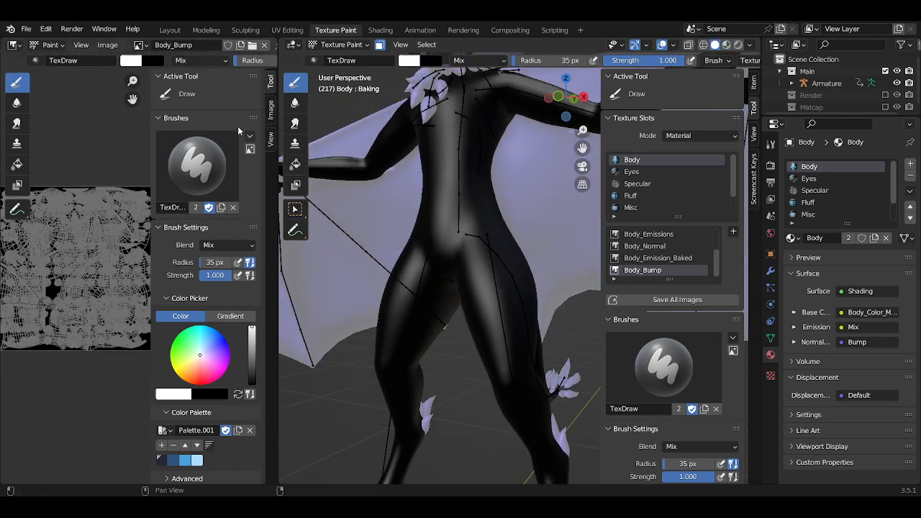
{"action": "left_click", "coordinate": [295, 164]}
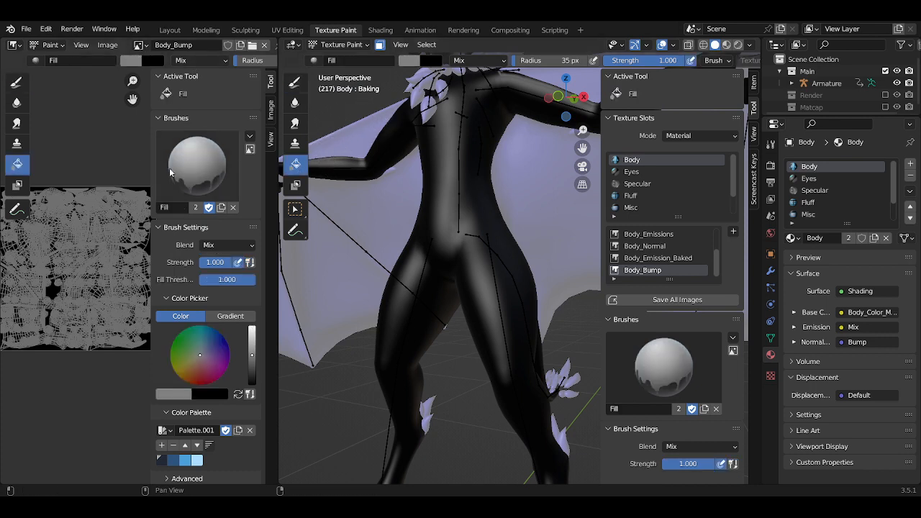
{"action": "left_click", "coordinate": [75, 252]}
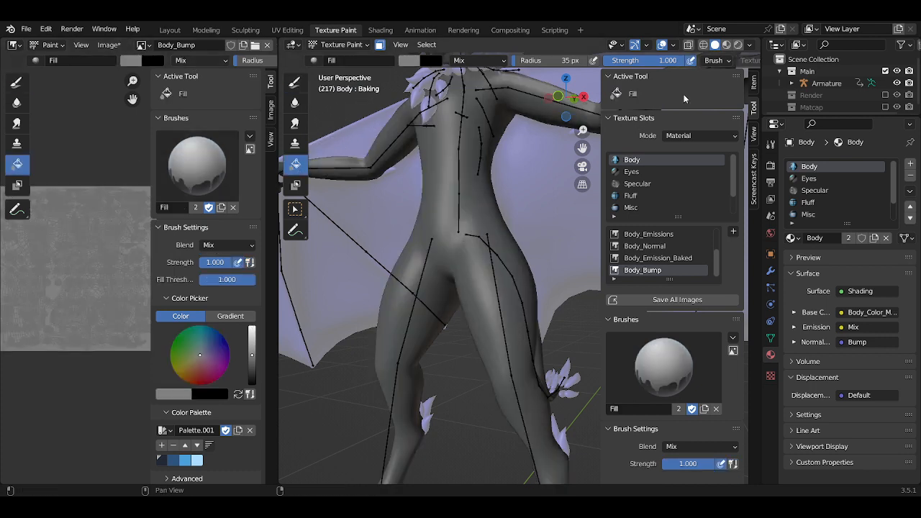
Create a new brush texture and load the scale image 42.psd into it
{"action": "left_click", "coordinate": [770, 376]}
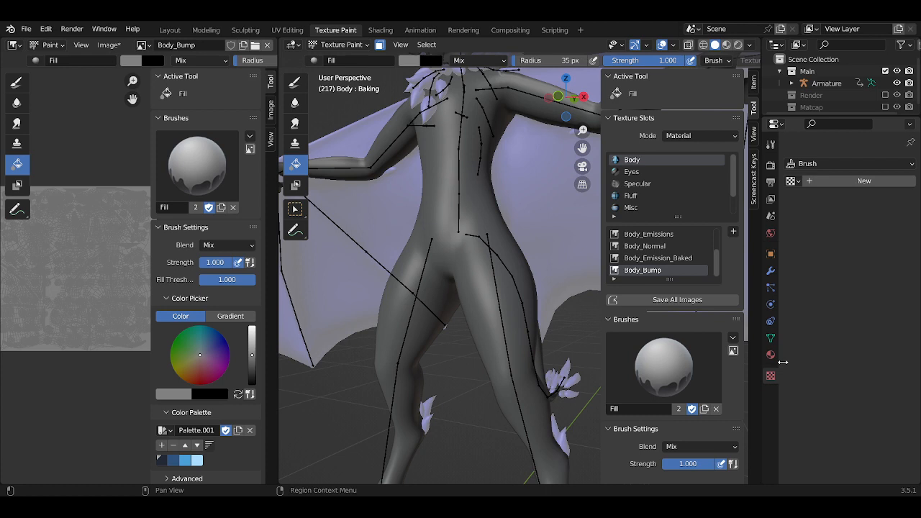
{"action": "left_click", "coordinate": [814, 183]}
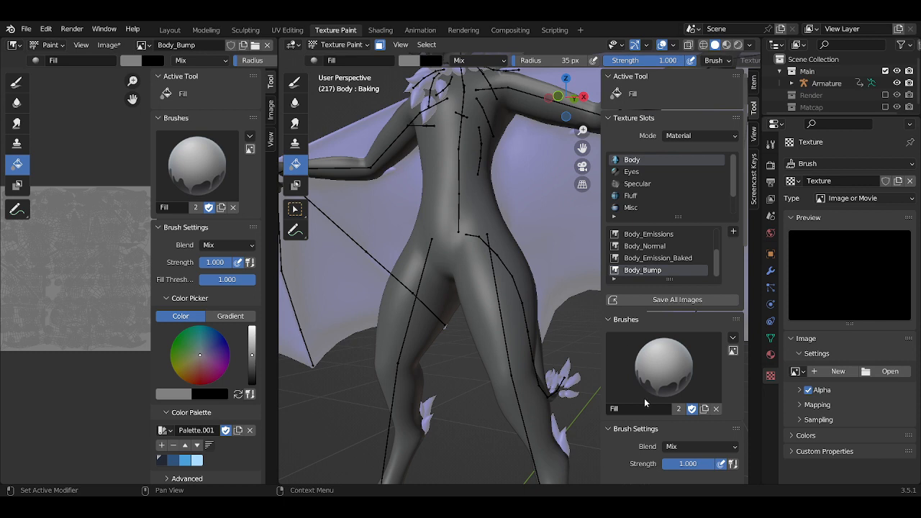
{"action": "left_click", "coordinate": [650, 296]}
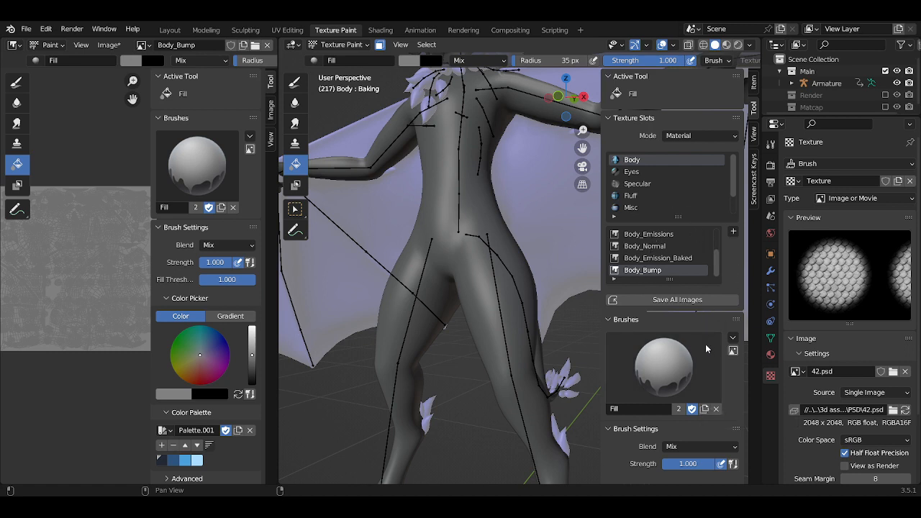
{"action": "scroll", "coordinate": [719, 332], "scroll_direction": "down", "scroll_amount": 3}
{"action": "left_click", "coordinate": [643, 333]}
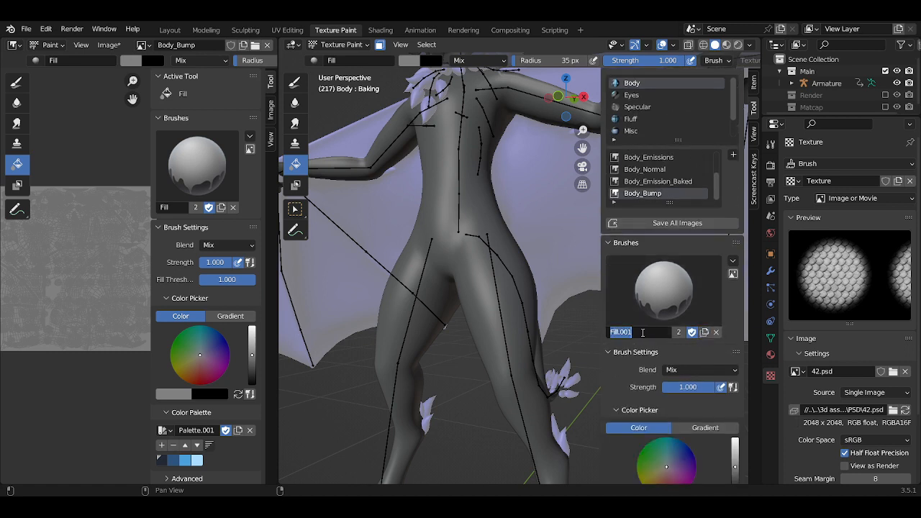
{"action": "type", "text": "C"}
{"action": "key", "text": "Return"}
{"action": "scroll", "coordinate": [651, 353], "scroll_direction": "down", "scroll_amount": 12}
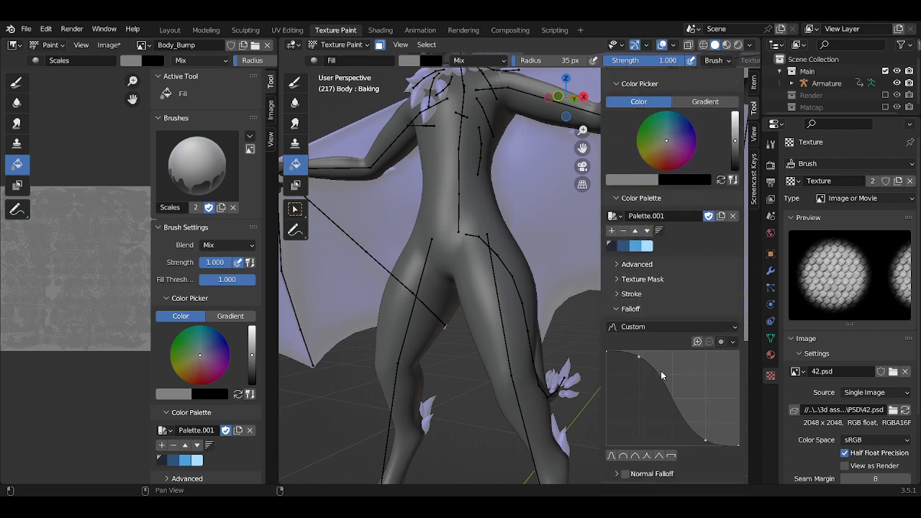
{"action": "left_click", "coordinate": [617, 280]}
{"action": "left_click", "coordinate": [617, 280]}
{"action": "left_click", "coordinate": [618, 268]}
{"action": "left_click", "coordinate": [620, 249]}
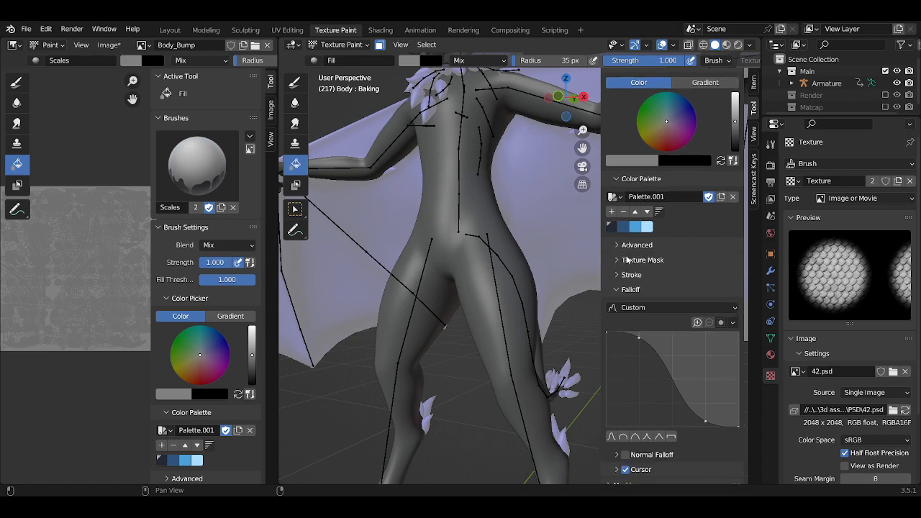
{"action": "scroll", "coordinate": [662, 281], "scroll_direction": "up", "scroll_amount": 13}
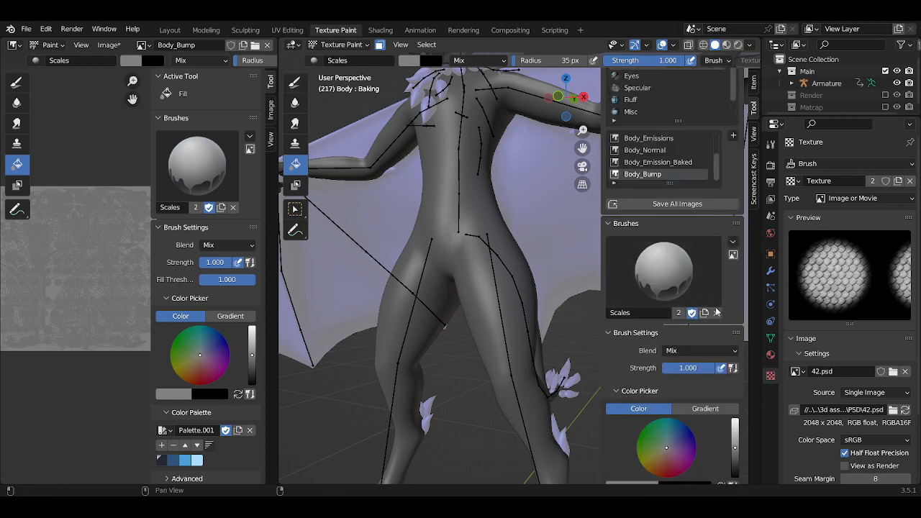
{"action": "left_click", "coordinate": [716, 311]}
Duplicate the Draw tool's TexDraw brush and name the copy Scales
{"action": "left_click", "coordinate": [298, 89]}
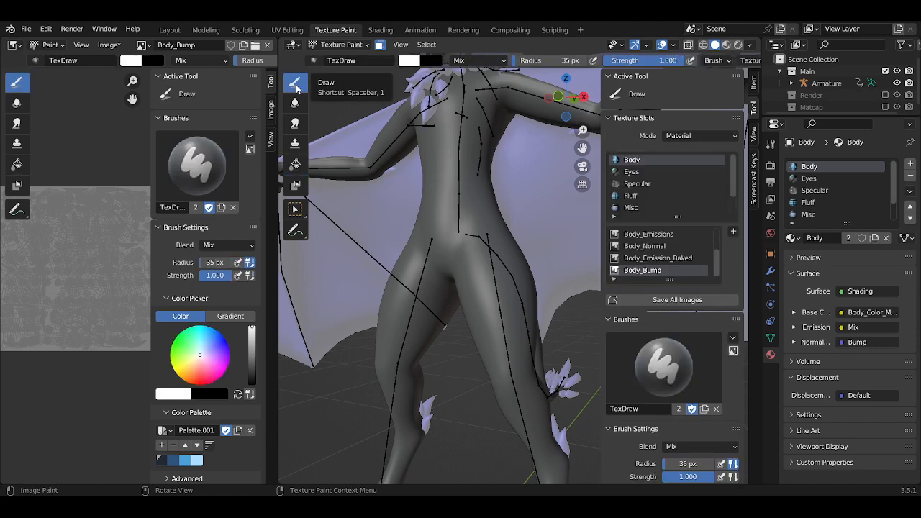
{"action": "left_click", "coordinate": [705, 409]}
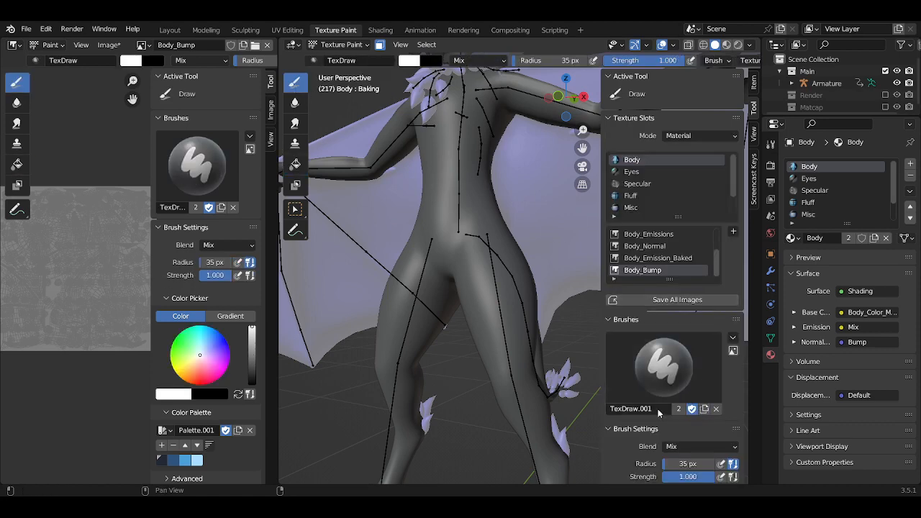
{"action": "double_click", "coordinate": [648, 409]}
{"action": "type", "text": "Scales"}
{"action": "key", "text": "Return"}
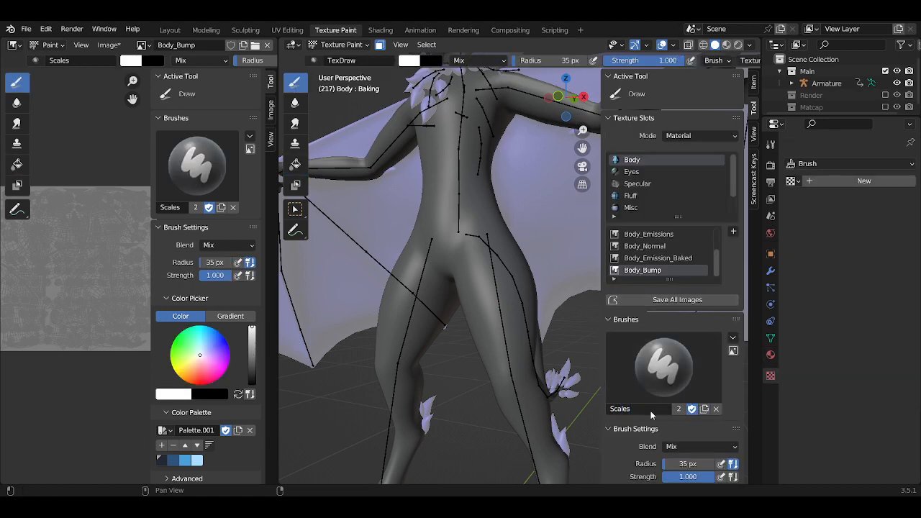
Assign the scale-pattern texture as the Scales brush's texture mask
{"action": "scroll", "coordinate": [663, 403], "scroll_direction": "down", "scroll_amount": 10}
{"action": "scroll", "coordinate": [663, 398], "scroll_direction": "down", "scroll_amount": 3}
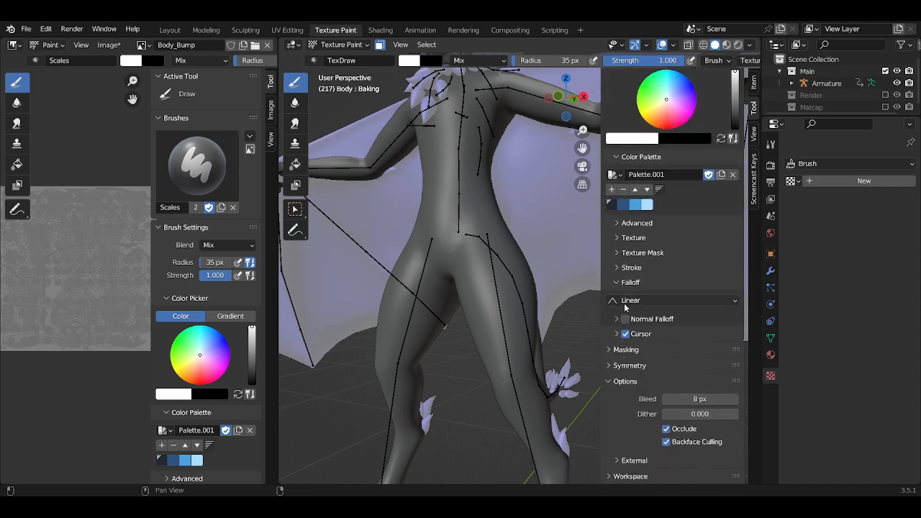
{"action": "left_click", "coordinate": [614, 252]}
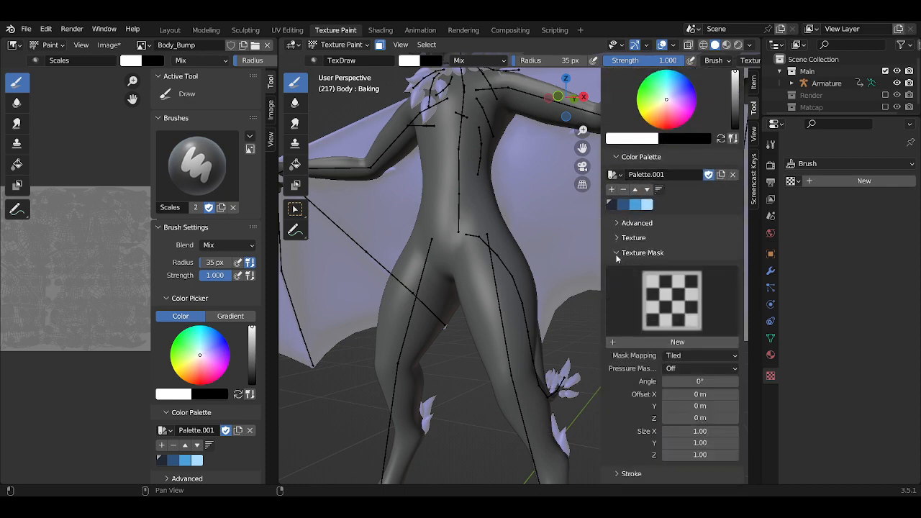
{"action": "left_click", "coordinate": [691, 293]}
{"action": "left_click", "coordinate": [374, 111]}
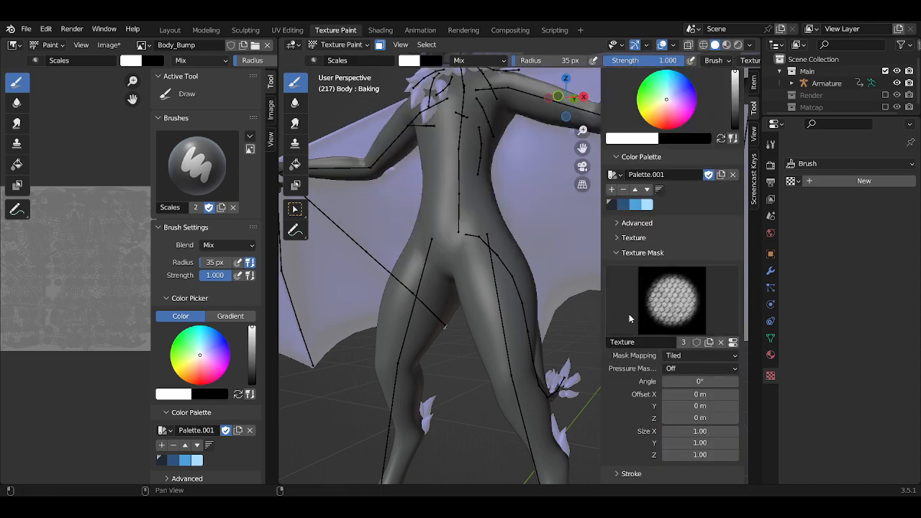
Set the brush's mask mapping to View Plane with Rake enabled, and expand its stroke settings
{"action": "left_click", "coordinate": [689, 357]}
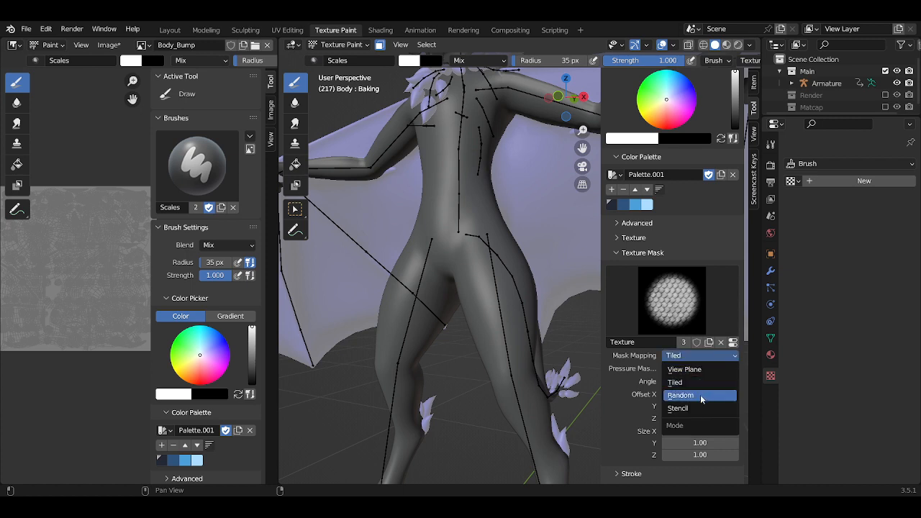
{"action": "left_click", "coordinate": [697, 369]}
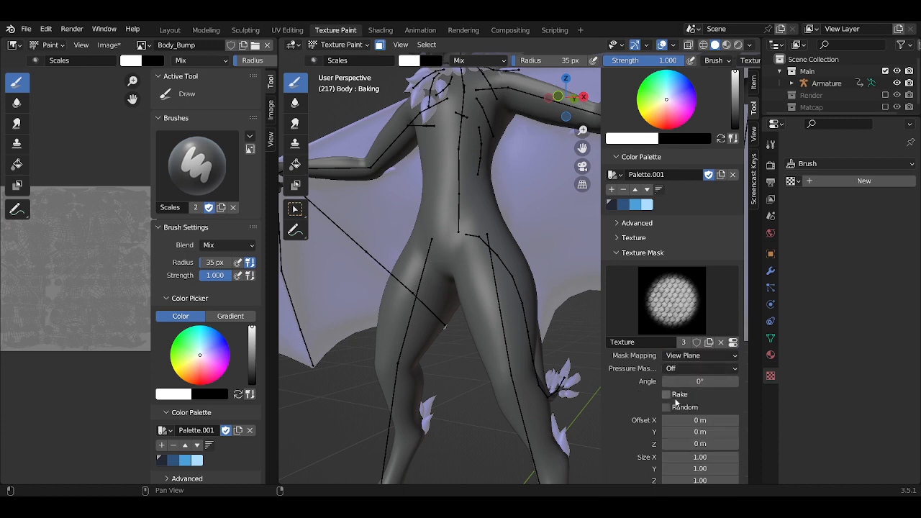
{"action": "scroll", "coordinate": [666, 404], "scroll_direction": "down", "scroll_amount": 5}
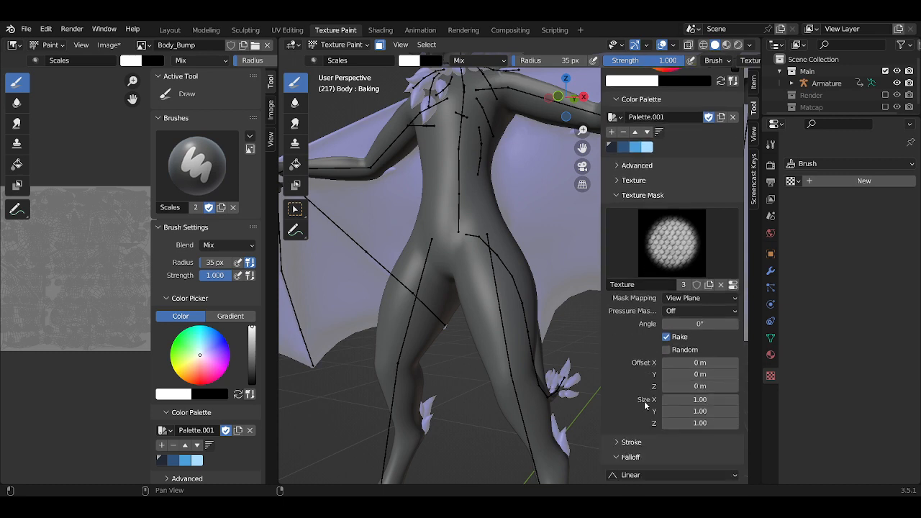
{"action": "scroll", "coordinate": [645, 402], "scroll_direction": "down", "scroll_amount": 1}
{"action": "left_click", "coordinate": [622, 308]}
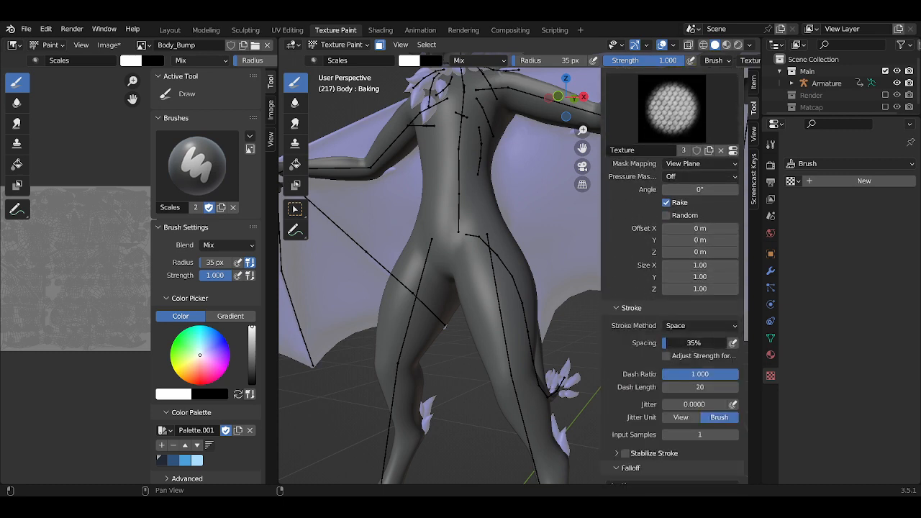
Enlarge the Scales brush to a 130 px radius and paint scales across the hip and upper thigh
{"action": "scroll", "coordinate": [457, 209], "scroll_direction": "up", "scroll_amount": 2}
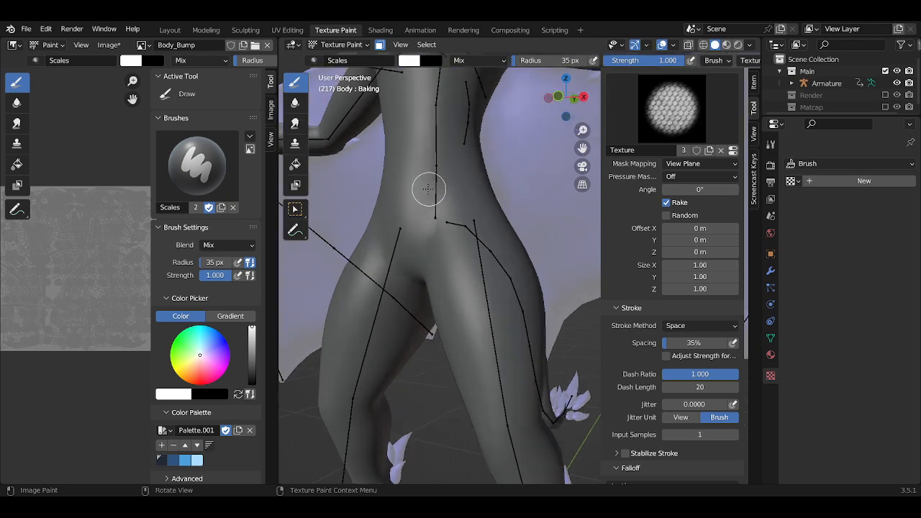
{"action": "middle_click_drag", "start_coordinate": [427, 185], "coordinate": [465, 216], "text": "shift"}
{"action": "key", "text": "f"}
{"action": "left_click", "coordinate": [528, 223]}
{"action": "mouse_move", "coordinate": [515, 231]}
{"action": "middle_mouse_down"}
{"action": "mouse_move", "coordinate": [502, 234]}
{"action": "mouse_move", "coordinate": [422, 180]}
{"action": "middle_mouse_up"}
{"action": "mouse_move", "coordinate": [422, 181]}
{"action": "left_mouse_down"}
{"action": "mouse_move", "coordinate": [484, 281]}
{"action": "mouse_move", "coordinate": [494, 341]}
{"action": "left_mouse_up"}
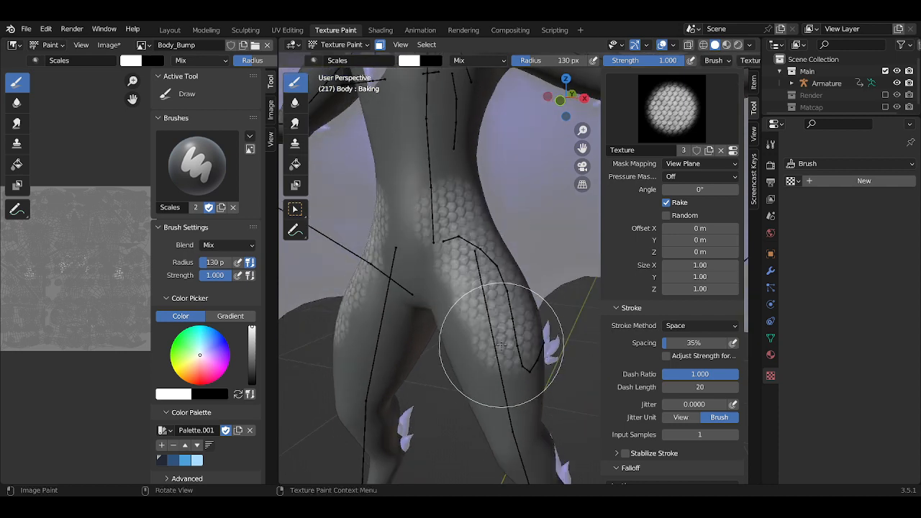
Extend the painted scales over the waist and thighs and down the legs to the knees and shins
{"action": "middle_click_drag", "start_coordinate": [494, 342], "coordinate": [477, 208]}
{"action": "left_click_drag", "start_coordinate": [477, 208], "coordinate": [483, 298]}
{"action": "mouse_move", "coordinate": [483, 298]}
{"action": "middle_mouse_down"}
{"action": "mouse_move", "coordinate": [479, 216]}
{"action": "mouse_move", "coordinate": [488, 304]}
{"action": "middle_mouse_up"}
{"action": "left_click_drag", "start_coordinate": [452, 186], "coordinate": [475, 85]}
{"action": "mouse_move", "coordinate": [475, 85]}
{"action": "middle_mouse_down"}
{"action": "mouse_move", "coordinate": [463, 165]}
{"action": "mouse_move", "coordinate": [398, 197]}
{"action": "mouse_move", "coordinate": [403, 190]}
{"action": "middle_mouse_up"}
{"action": "left_click_drag", "start_coordinate": [496, 202], "coordinate": [438, 290]}
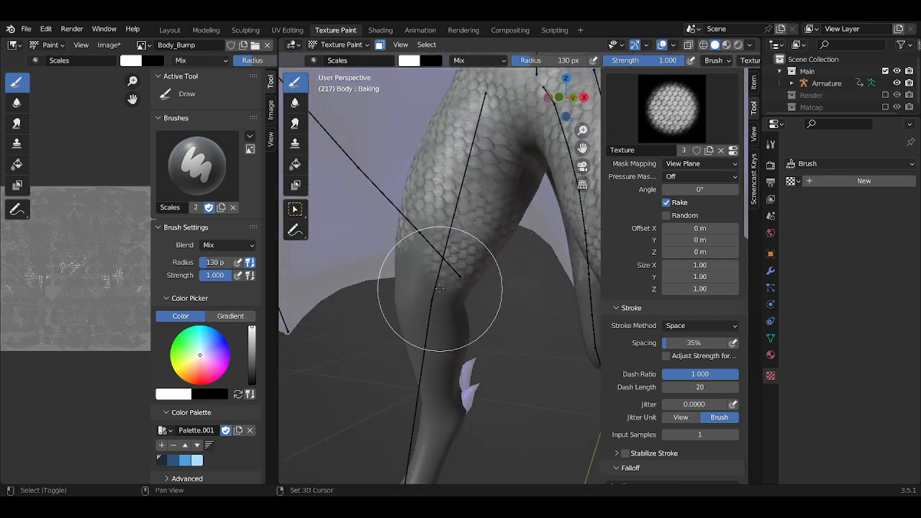
{"action": "middle_click_drag", "start_coordinate": [438, 290], "coordinate": [518, 180]}
{"action": "left_click_drag", "start_coordinate": [518, 181], "coordinate": [423, 283]}
{"action": "middle_click_drag", "start_coordinate": [422, 283], "coordinate": [413, 155]}
{"action": "left_click_drag", "start_coordinate": [412, 155], "coordinate": [395, 252]}
Maximize the 3D viewport and enable Normal Falloff for the Scales brush
{"action": "mouse_move", "coordinate": [394, 252]}
{"action": "middle_mouse_down"}
{"action": "mouse_move", "coordinate": [521, 191]}
{"action": "mouse_move", "coordinate": [494, 325]}
{"action": "mouse_move", "coordinate": [524, 158]}
{"action": "middle_mouse_up"}
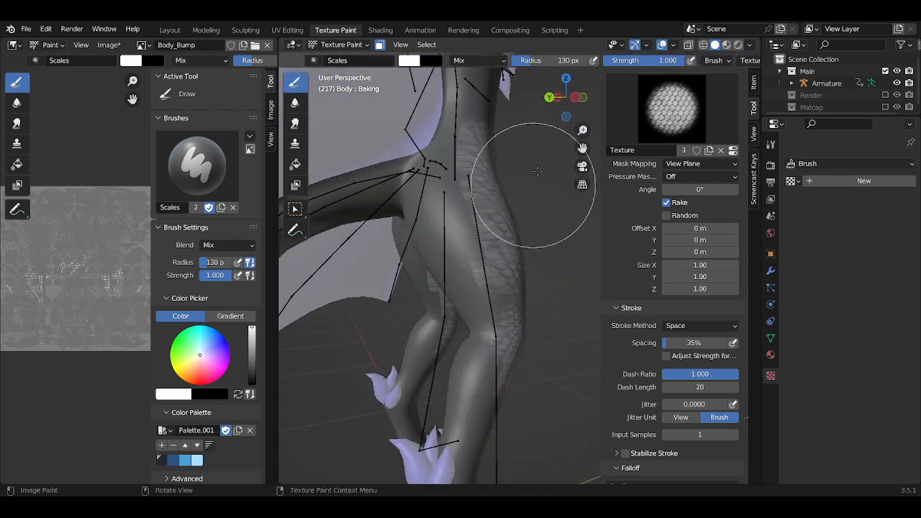
{"action": "key", "text": "ctrl+space"}
{"action": "middle_click_drag", "start_coordinate": [500, 240], "coordinate": [516, 182]}
{"action": "left_click", "coordinate": [608, 60]}
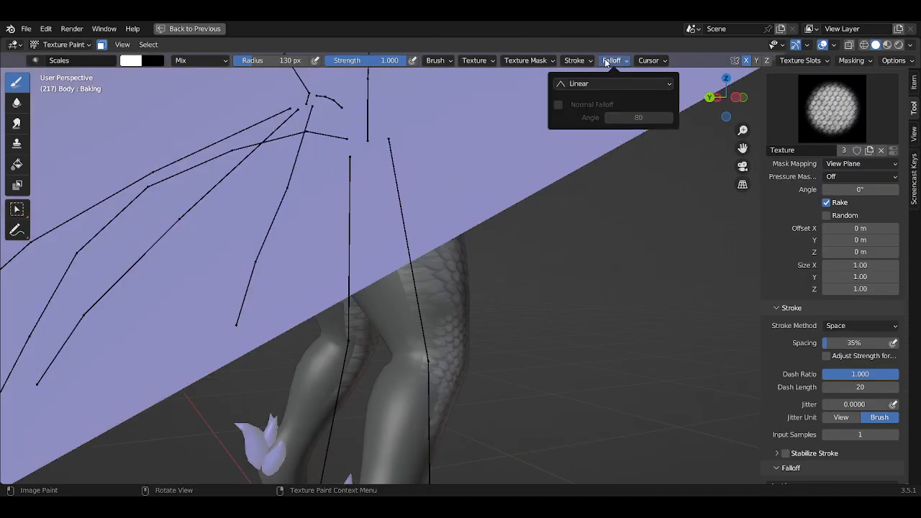
{"action": "left_click", "coordinate": [558, 105]}
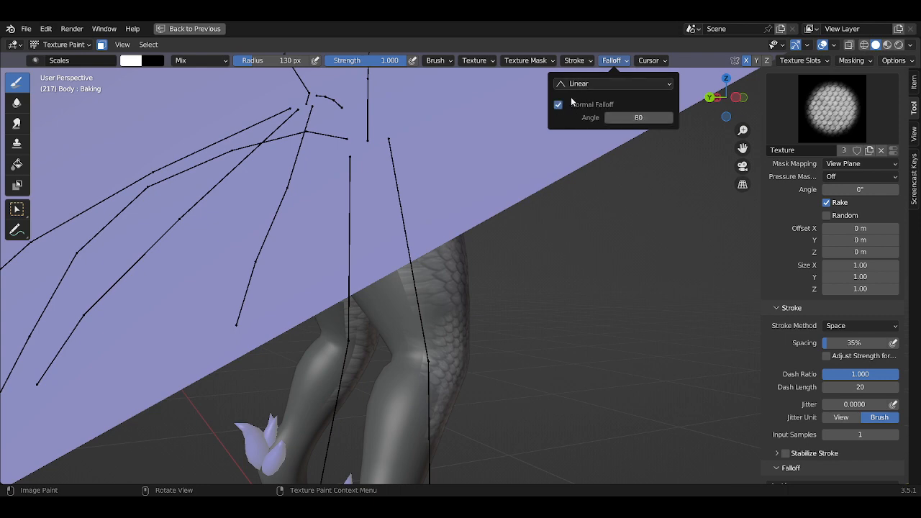
Set the Scales brush falloff to Smooth and paint scales over the bare areas on the side of the hip and thigh
{"action": "left_click", "coordinate": [576, 84]}
{"action": "left_click", "coordinate": [601, 109]}
{"action": "mouse_move", "coordinate": [539, 207]}
{"action": "middle_mouse_down"}
{"action": "mouse_move", "coordinate": [462, 228]}
{"action": "mouse_move", "coordinate": [441, 283]}
{"action": "middle_mouse_up"}
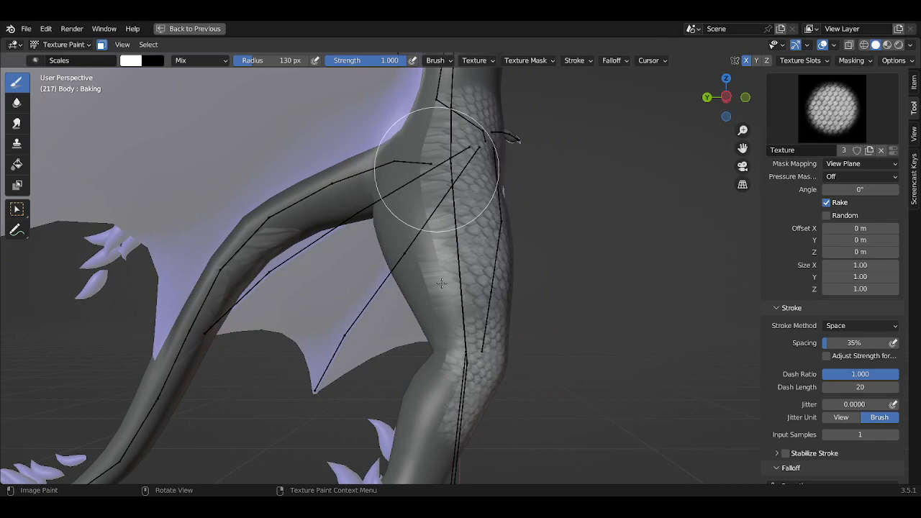
{"action": "mouse_move", "coordinate": [447, 286]}
{"action": "left_mouse_down"}
{"action": "mouse_move", "coordinate": [432, 303]}
{"action": "mouse_move", "coordinate": [439, 216]}
{"action": "mouse_move", "coordinate": [429, 240]}
{"action": "left_mouse_up"}
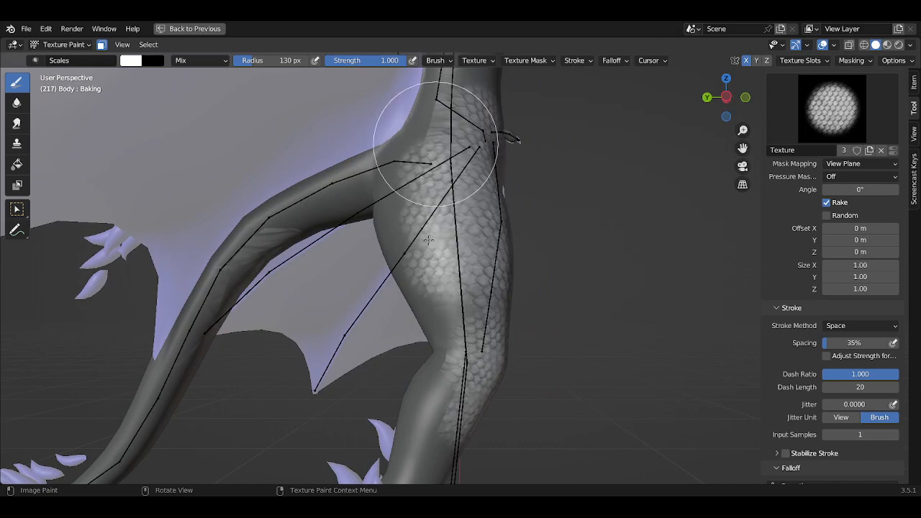
{"action": "mouse_move", "coordinate": [443, 299]}
{"action": "left_mouse_down"}
{"action": "mouse_move", "coordinate": [439, 322]}
{"action": "mouse_move", "coordinate": [485, 249]}
{"action": "left_mouse_up"}
{"action": "mouse_move", "coordinate": [485, 249]}
{"action": "middle_mouse_down"}
{"action": "mouse_move", "coordinate": [461, 263]}
{"action": "mouse_move", "coordinate": [443, 205]}
{"action": "mouse_move", "coordinate": [382, 248]}
{"action": "middle_mouse_up"}
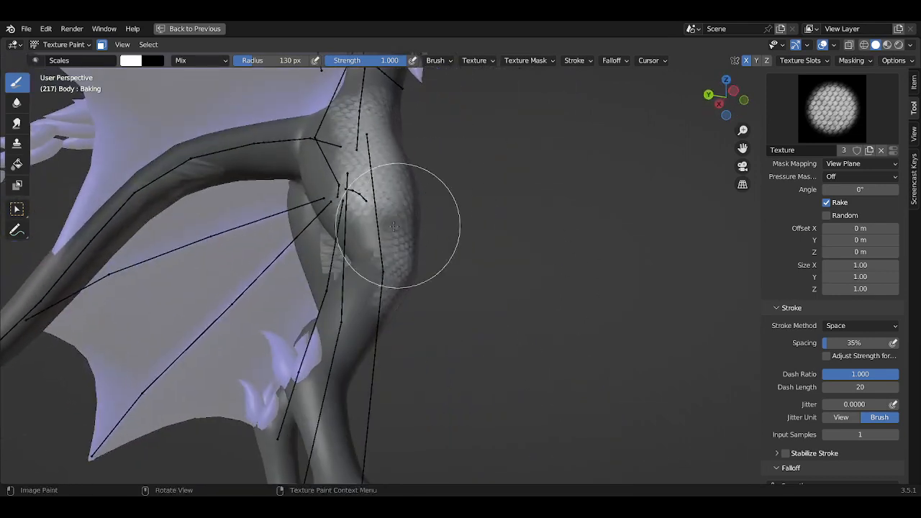
{"action": "middle_click_drag", "start_coordinate": [344, 333], "coordinate": [376, 331]}
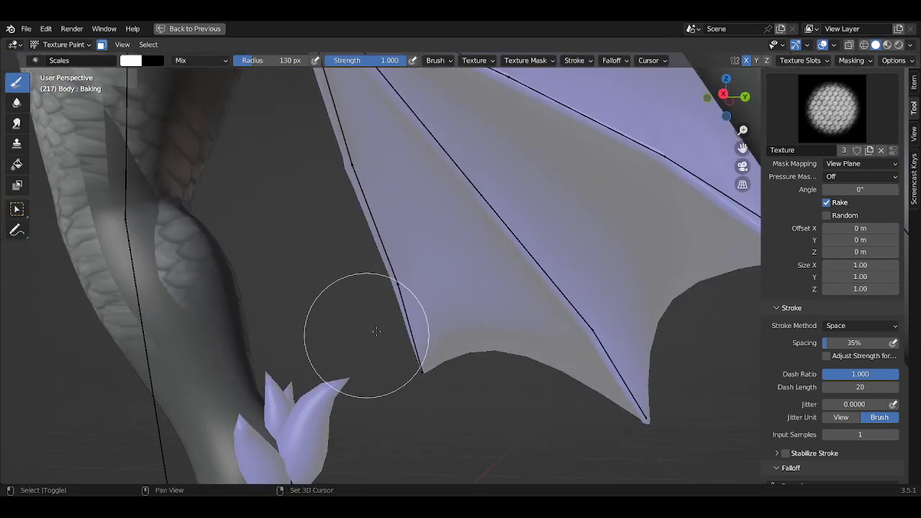
Set the brush's Normal Falloff angle to about 48 and paint scales over the inner and rear sides of the legs
{"action": "left_click", "coordinate": [614, 62]}
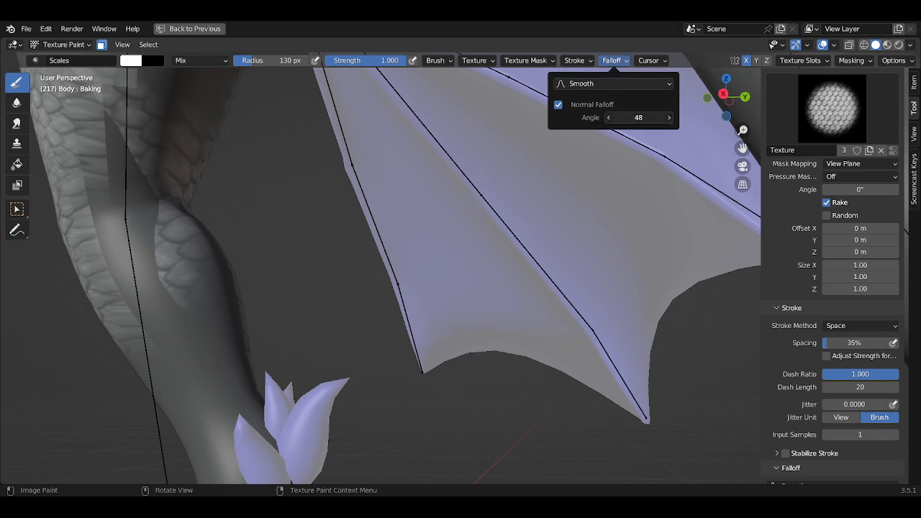
{"action": "middle_click_drag", "start_coordinate": [212, 329], "coordinate": [335, 198]}
{"action": "left_click_drag", "start_coordinate": [336, 198], "coordinate": [385, 319]}
{"action": "middle_click_drag", "start_coordinate": [359, 156], "coordinate": [345, 191], "text": "shift"}
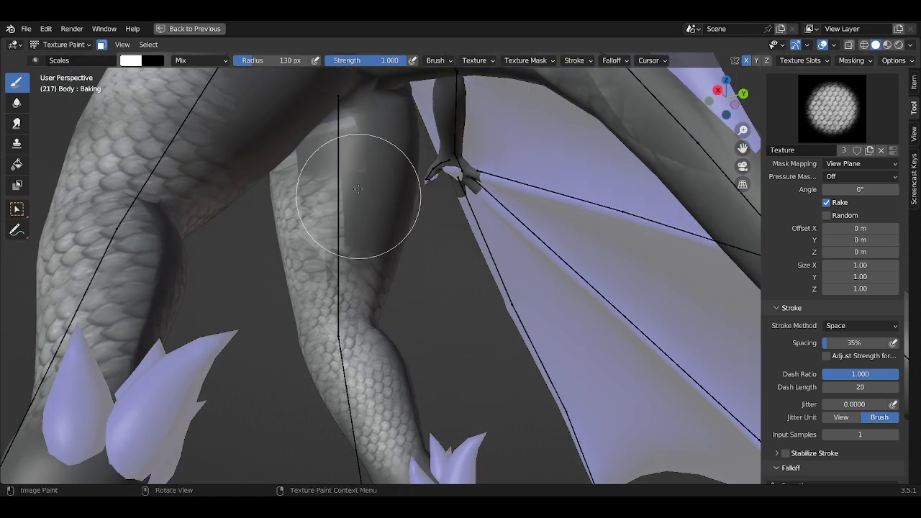
{"action": "mouse_move", "coordinate": [394, 140]}
{"action": "left_mouse_down"}
{"action": "mouse_move", "coordinate": [370, 236]}
{"action": "mouse_move", "coordinate": [378, 302]}
{"action": "left_mouse_up"}
Enlarge the brush to a 171 px radius and fill the rear of the upper thighs below the tail with scales
{"action": "mouse_move", "coordinate": [378, 302]}
{"action": "middle_mouse_down"}
{"action": "mouse_move", "coordinate": [394, 151]}
{"action": "mouse_move", "coordinate": [336, 241]}
{"action": "mouse_move", "coordinate": [281, 248]}
{"action": "mouse_move", "coordinate": [327, 198]}
{"action": "middle_mouse_up"}
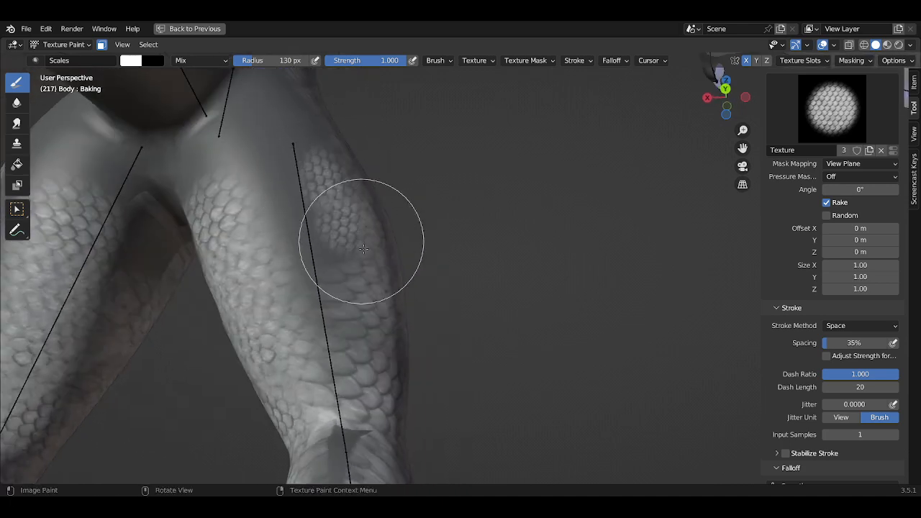
{"action": "left_click_drag", "start_coordinate": [257, 153], "coordinate": [314, 304]}
{"action": "key", "text": "f"}
{"action": "left_click", "coordinate": [399, 221]}
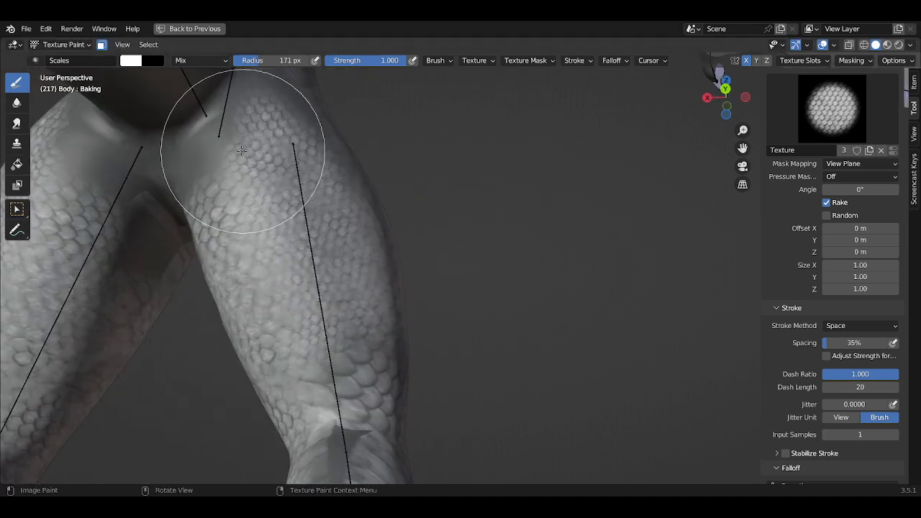
{"action": "left_click_drag", "start_coordinate": [244, 152], "coordinate": [362, 451]}
{"action": "mouse_move", "coordinate": [362, 451]}
{"action": "middle_mouse_down"}
{"action": "mouse_move", "coordinate": [329, 247]}
{"action": "mouse_move", "coordinate": [339, 243]}
{"action": "mouse_move", "coordinate": [341, 179]}
{"action": "middle_mouse_up"}
Paint scales over the hips and tail base and up the torso to the upper chest
{"action": "scroll", "coordinate": [340, 232], "scroll_direction": "up", "scroll_amount": 4}
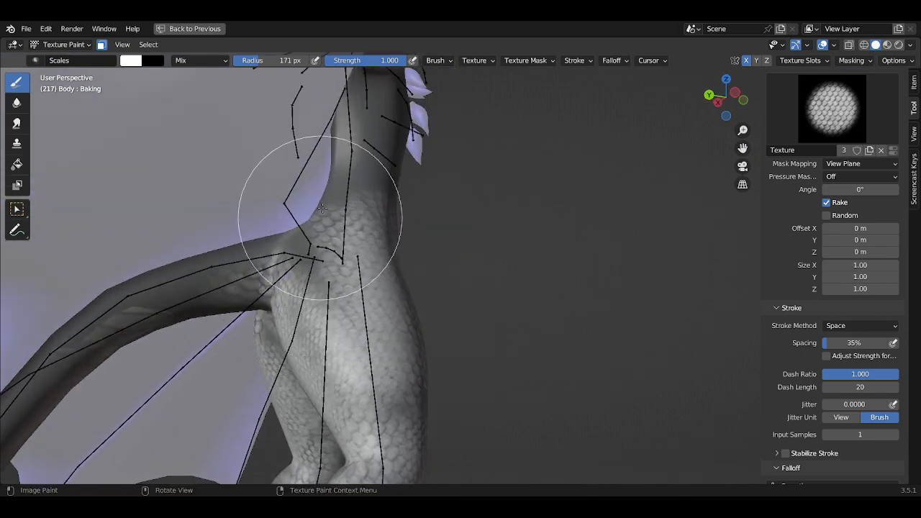
{"action": "middle_click_drag", "start_coordinate": [332, 220], "coordinate": [363, 212]}
{"action": "left_click", "coordinate": [892, 60]}
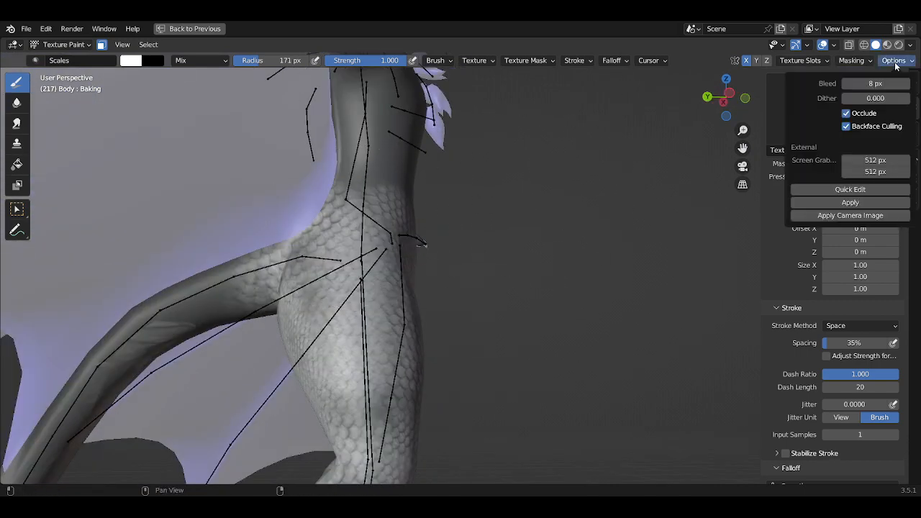
{"action": "middle_click_drag", "start_coordinate": [442, 165], "coordinate": [345, 128]}
{"action": "mouse_move", "coordinate": [345, 128]}
{"action": "left_mouse_down"}
{"action": "mouse_move", "coordinate": [360, 206]}
{"action": "mouse_move", "coordinate": [360, 329]}
{"action": "left_mouse_up"}
{"action": "middle_click_drag", "start_coordinate": [360, 329], "coordinate": [370, 195]}
{"action": "left_click_drag", "start_coordinate": [370, 195], "coordinate": [458, 336]}
{"action": "middle_click_drag", "start_coordinate": [457, 336], "coordinate": [358, 323]}
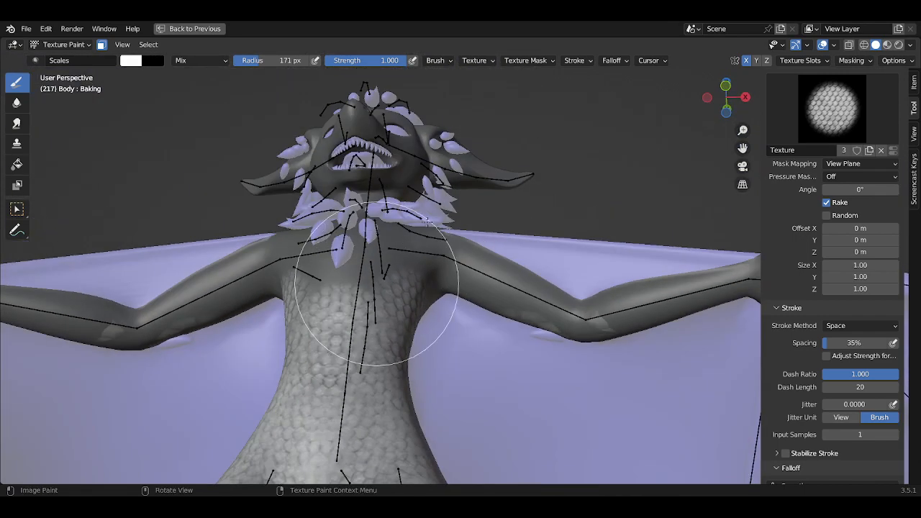
{"action": "left_click_drag", "start_coordinate": [376, 284], "coordinate": [426, 226]}
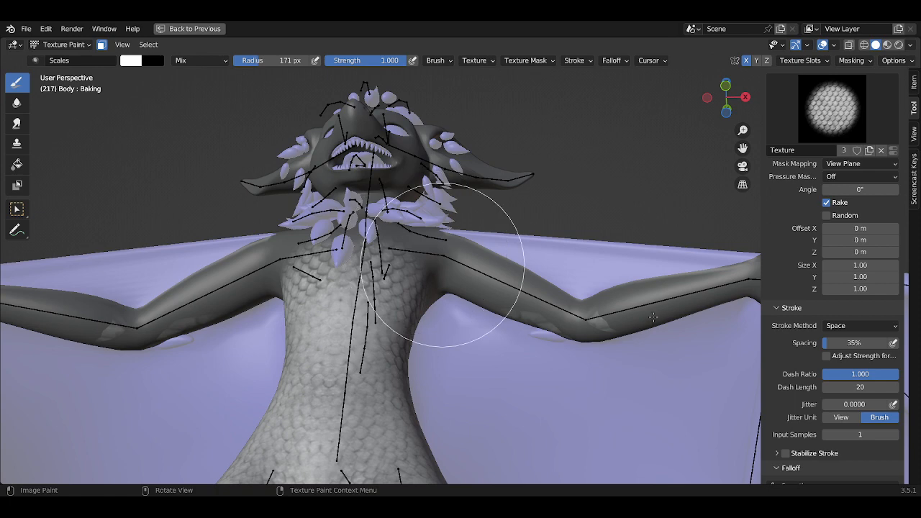
Paint scales across the shoulders and along the upper arms and forearms toward the hands
{"action": "left_click_drag", "start_coordinate": [654, 317], "coordinate": [616, 339]}
{"action": "middle_click_drag", "start_coordinate": [617, 339], "coordinate": [597, 339]}
{"action": "mouse_move", "coordinate": [596, 339]}
{"action": "left_mouse_down"}
{"action": "mouse_move", "coordinate": [709, 288]}
{"action": "mouse_move", "coordinate": [710, 249]}
{"action": "left_mouse_up"}
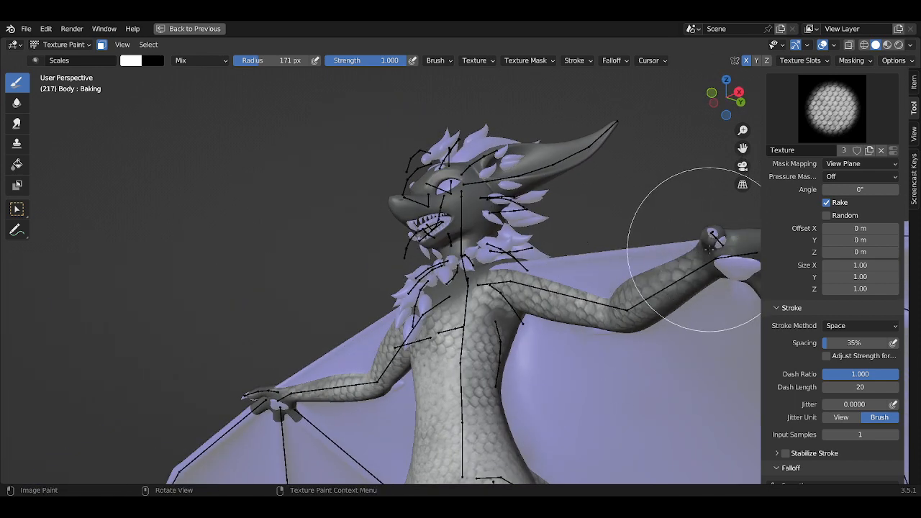
{"action": "middle_click_drag", "start_coordinate": [709, 248], "coordinate": [566, 294]}
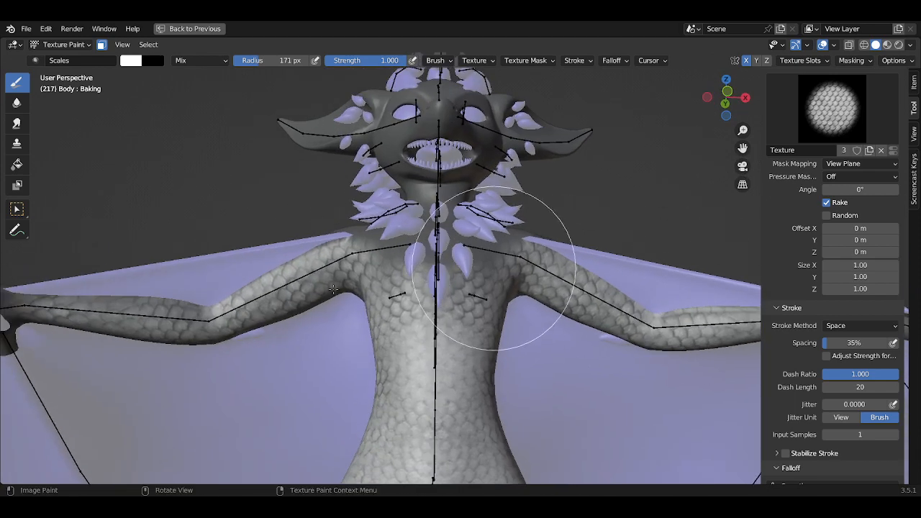
{"action": "left_click_drag", "start_coordinate": [494, 269], "coordinate": [484, 269]}
{"action": "middle_click_drag", "start_coordinate": [341, 279], "coordinate": [475, 295]}
{"action": "left_click", "coordinate": [905, 60]}
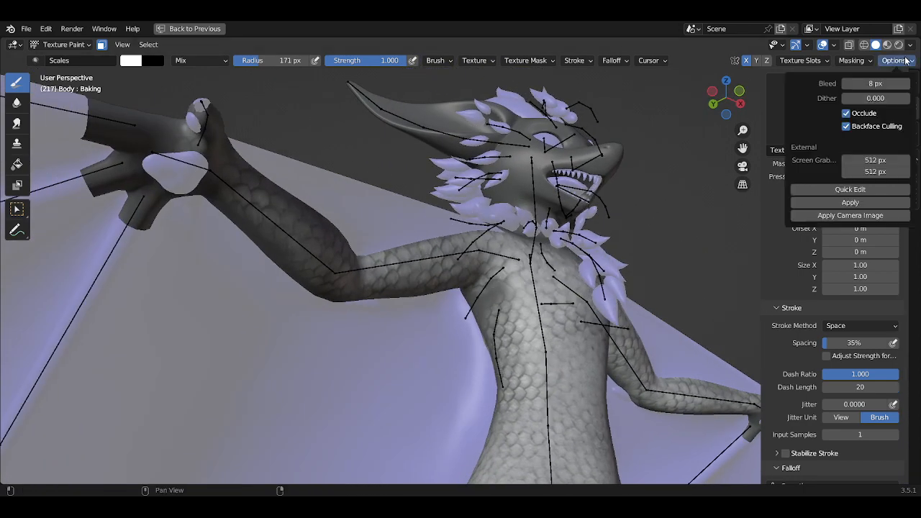
{"action": "mouse_move", "coordinate": [386, 288]}
{"action": "left_mouse_down"}
{"action": "mouse_move", "coordinate": [247, 154]}
{"action": "mouse_move", "coordinate": [79, 185]}
{"action": "mouse_move", "coordinate": [105, 256]}
{"action": "left_mouse_up"}
Paint scales along the whole tail from its base to the tip
{"action": "mouse_move", "coordinate": [104, 256]}
{"action": "middle_mouse_down"}
{"action": "mouse_move", "coordinate": [453, 257]}
{"action": "mouse_move", "coordinate": [452, 319]}
{"action": "mouse_move", "coordinate": [531, 282]}
{"action": "mouse_move", "coordinate": [477, 288]}
{"action": "mouse_move", "coordinate": [392, 250]}
{"action": "mouse_move", "coordinate": [543, 379]}
{"action": "mouse_move", "coordinate": [525, 380]}
{"action": "mouse_move", "coordinate": [453, 273]}
{"action": "mouse_move", "coordinate": [462, 288]}
{"action": "mouse_move", "coordinate": [483, 195]}
{"action": "middle_mouse_up"}
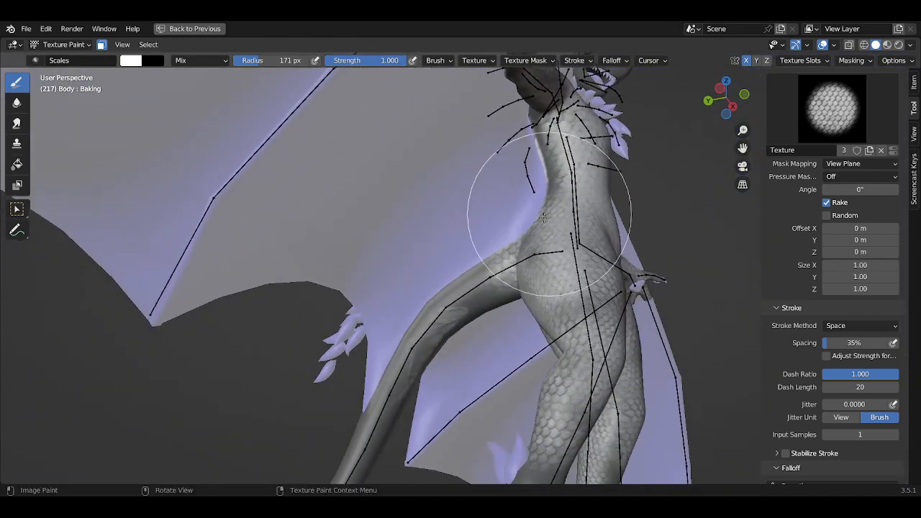
{"action": "mouse_move", "coordinate": [354, 401]}
{"action": "middle_mouse_down"}
{"action": "mouse_move", "coordinate": [481, 196]}
{"action": "mouse_move", "coordinate": [477, 207]}
{"action": "middle_mouse_up"}
{"action": "left_click_drag", "start_coordinate": [477, 207], "coordinate": [270, 403]}
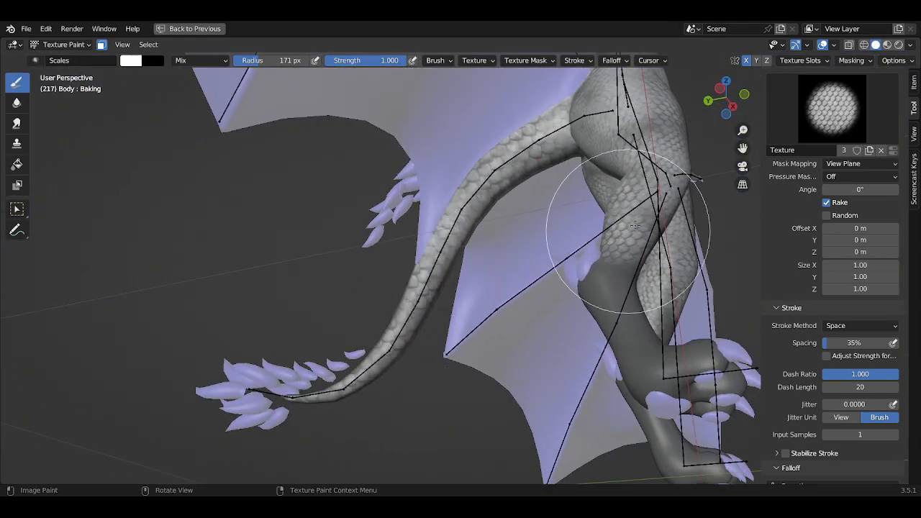
Paint scales over the bare lower legs from the calves down to the ankles and feet
{"action": "left_click_drag", "start_coordinate": [629, 238], "coordinate": [586, 422]}
{"action": "middle_click_drag", "start_coordinate": [586, 422], "coordinate": [607, 189]}
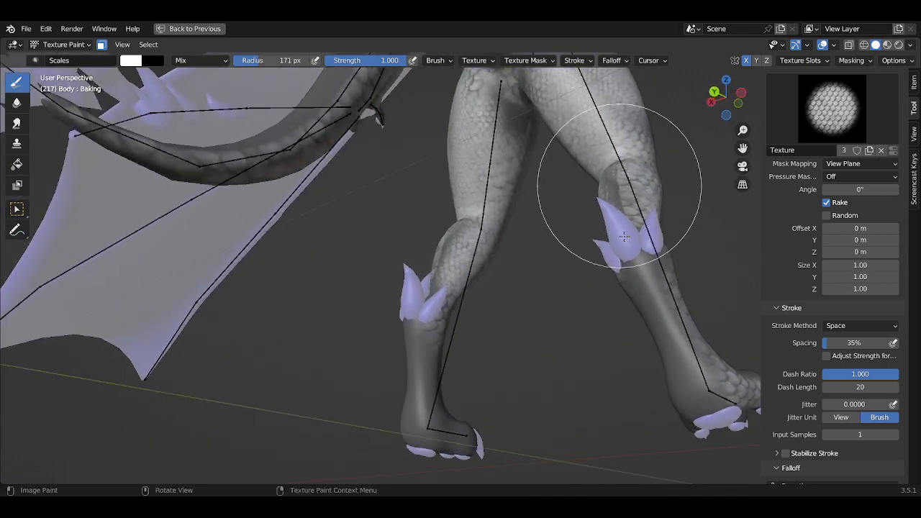
{"action": "left_click_drag", "start_coordinate": [607, 189], "coordinate": [640, 310]}
{"action": "middle_click_drag", "start_coordinate": [630, 286], "coordinate": [650, 206]}
{"action": "left_click_drag", "start_coordinate": [650, 206], "coordinate": [665, 411]}
{"action": "mouse_move", "coordinate": [665, 411]}
{"action": "middle_mouse_down"}
{"action": "mouse_move", "coordinate": [603, 300]}
{"action": "mouse_move", "coordinate": [597, 206]}
{"action": "mouse_move", "coordinate": [539, 223]}
{"action": "middle_mouse_up"}
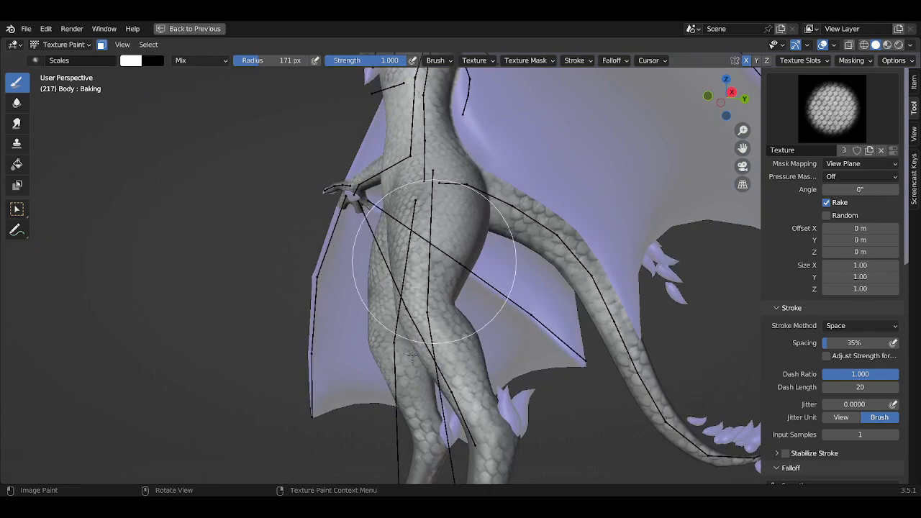
Assign the scales texture to the brush's own texture slot
{"action": "mouse_move", "coordinate": [411, 329]}
{"action": "middle_mouse_down"}
{"action": "mouse_move", "coordinate": [475, 288]}
{"action": "mouse_move", "coordinate": [453, 329]}
{"action": "mouse_move", "coordinate": [506, 264]}
{"action": "mouse_move", "coordinate": [468, 284]}
{"action": "middle_mouse_up"}
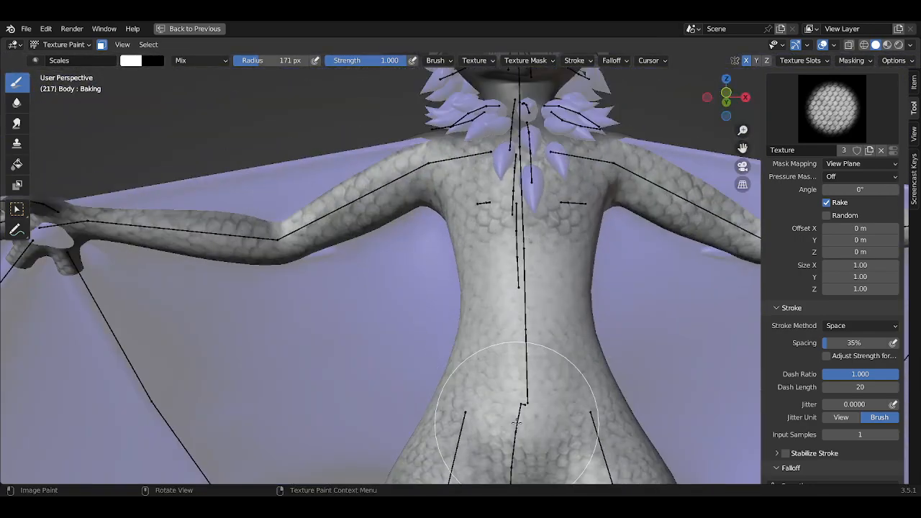
{"action": "scroll", "coordinate": [806, 310], "scroll_direction": "up", "scroll_amount": 7}
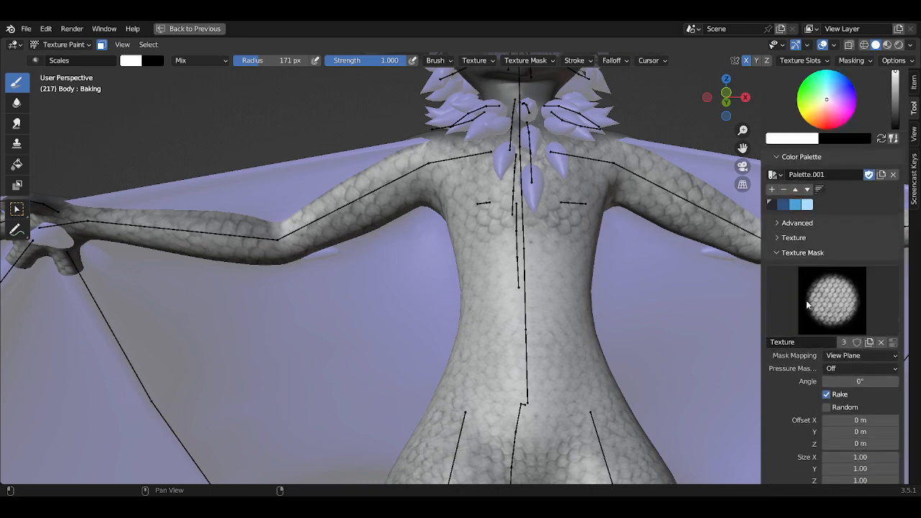
{"action": "left_click", "coordinate": [792, 238]}
{"action": "left_click", "coordinate": [832, 223]}
{"action": "left_click", "coordinate": [546, 101]}
{"action": "scroll", "coordinate": [790, 370], "scroll_direction": "down", "scroll_amount": 3}
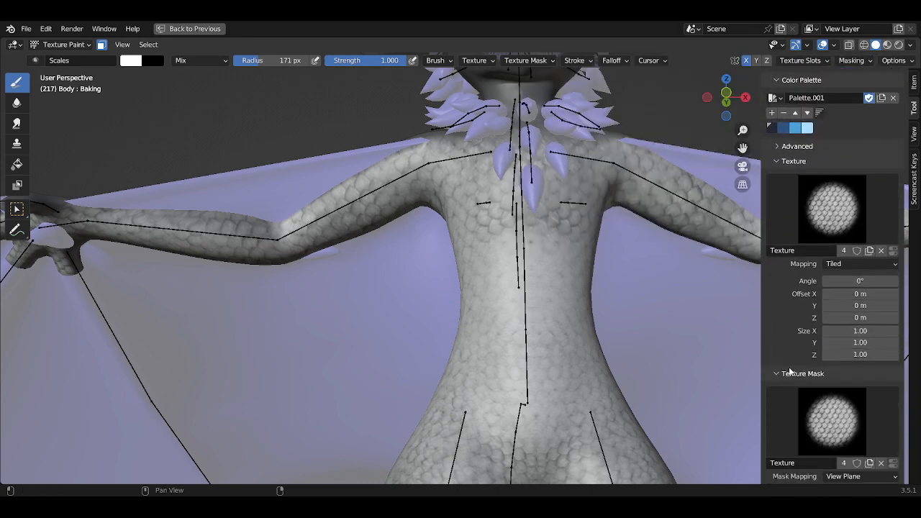
Unlink the scales texture from the brush's texture mask and set the brush texture mapping to View Plane with Rake enabled
{"action": "left_click", "coordinate": [882, 463]}
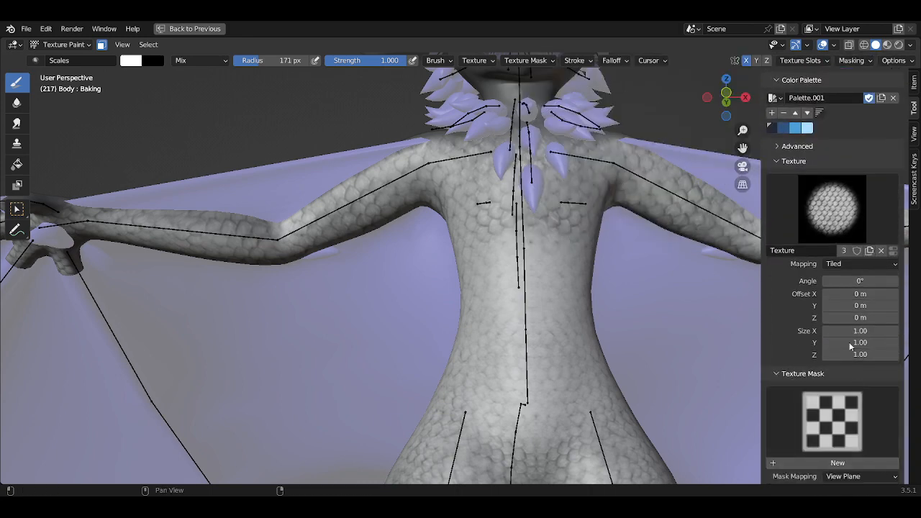
{"action": "left_click", "coordinate": [841, 264]}
{"action": "left_click", "coordinate": [850, 278]}
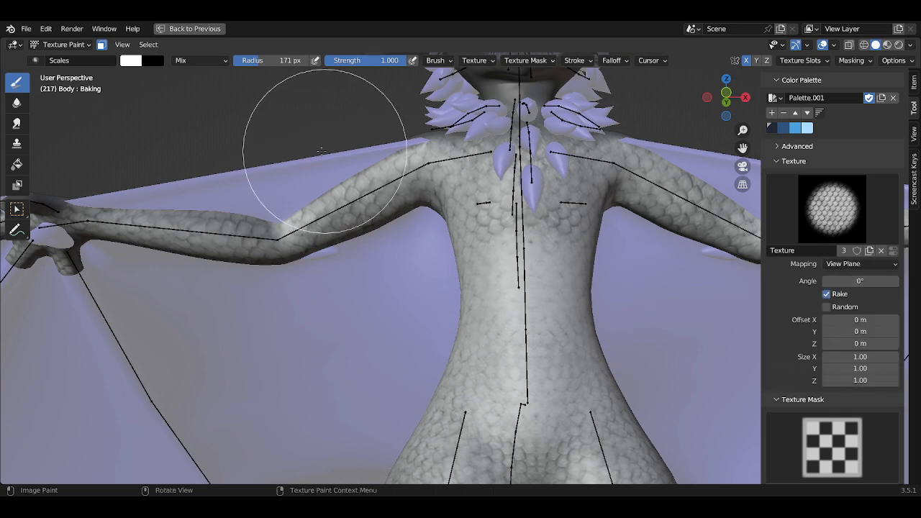
Repaint the belly with sharper scales, and enlarge the brush to a 250 px radius to cover the waist and lower abdomen
{"action": "middle_click_drag", "start_coordinate": [538, 258], "coordinate": [493, 231], "text": "shift"}
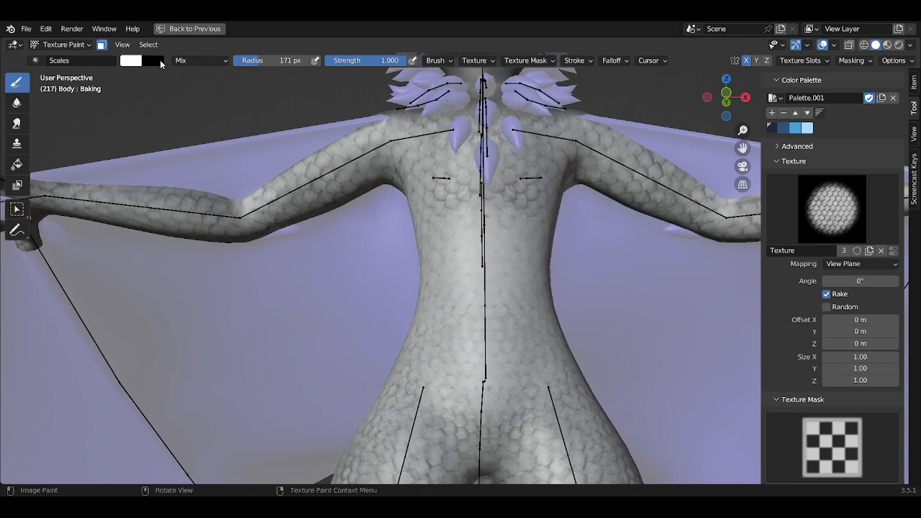
{"action": "mouse_move", "coordinate": [517, 249]}
{"action": "left_mouse_down"}
{"action": "mouse_move", "coordinate": [452, 305]}
{"action": "mouse_move", "coordinate": [446, 349]}
{"action": "left_mouse_up"}
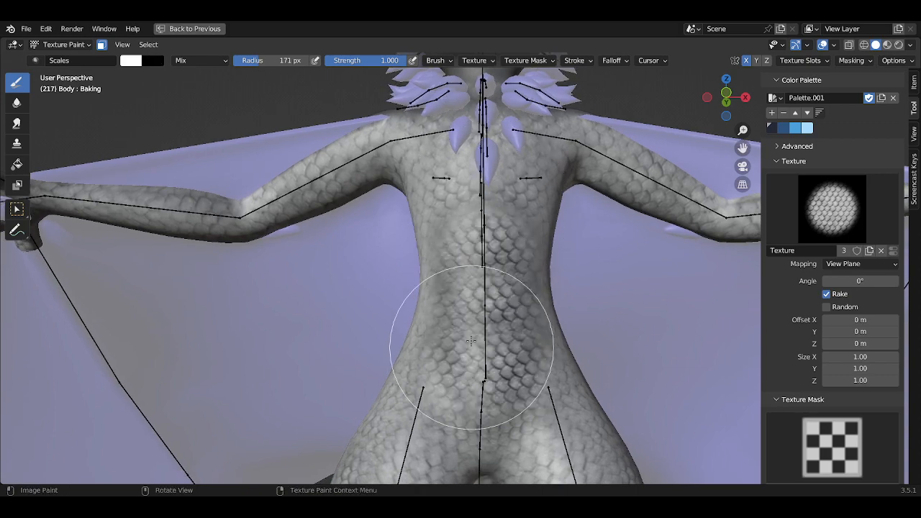
{"action": "mouse_move", "coordinate": [446, 349]}
{"action": "middle_mouse_down"}
{"action": "mouse_move", "coordinate": [524, 329]}
{"action": "mouse_move", "coordinate": [528, 241]}
{"action": "middle_mouse_up"}
{"action": "key", "text": "f"}
{"action": "left_click", "coordinate": [621, 207]}
{"action": "left_click_drag", "start_coordinate": [481, 185], "coordinate": [457, 342]}
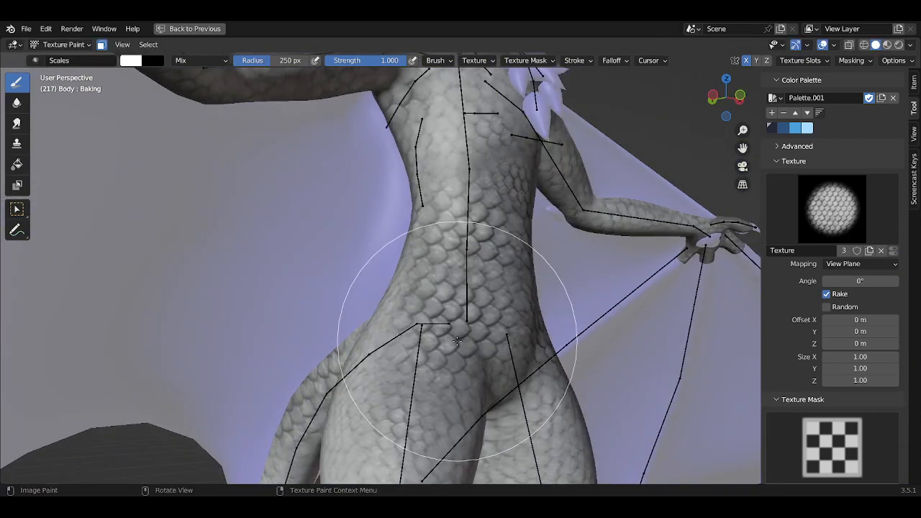
{"action": "mouse_move", "coordinate": [470, 281]}
{"action": "middle_mouse_down"}
{"action": "mouse_move", "coordinate": [473, 170]}
{"action": "mouse_move", "coordinate": [393, 192]}
{"action": "mouse_move", "coordinate": [411, 175]}
{"action": "middle_mouse_up"}
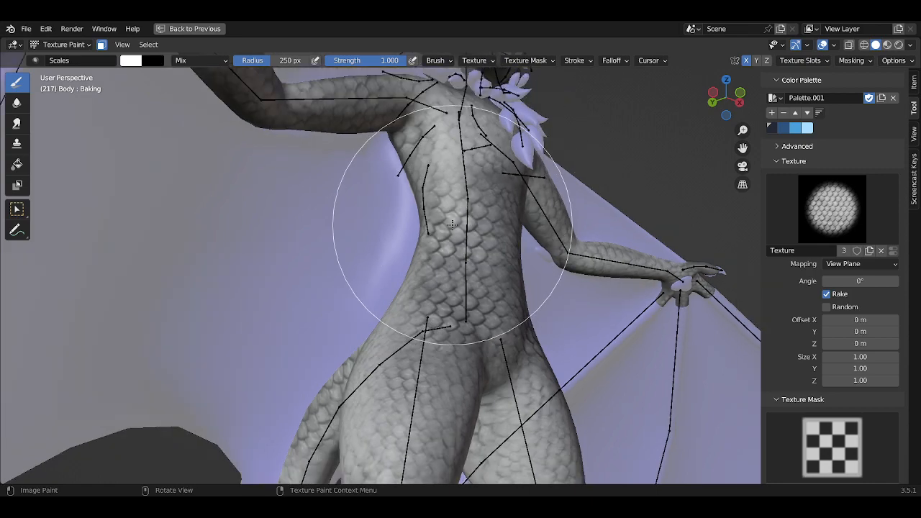
Reduce the brush to a 203 px radius and repaint the scales on the outer hip and thigh
{"action": "mouse_move", "coordinate": [464, 200]}
{"action": "middle_mouse_down"}
{"action": "mouse_move", "coordinate": [442, 195]}
{"action": "mouse_move", "coordinate": [487, 177]}
{"action": "mouse_move", "coordinate": [411, 134]}
{"action": "mouse_move", "coordinate": [309, 422]}
{"action": "mouse_move", "coordinate": [499, 248]}
{"action": "mouse_move", "coordinate": [432, 235]}
{"action": "middle_mouse_up"}
{"action": "key", "text": "f"}
{"action": "left_click", "coordinate": [504, 216]}
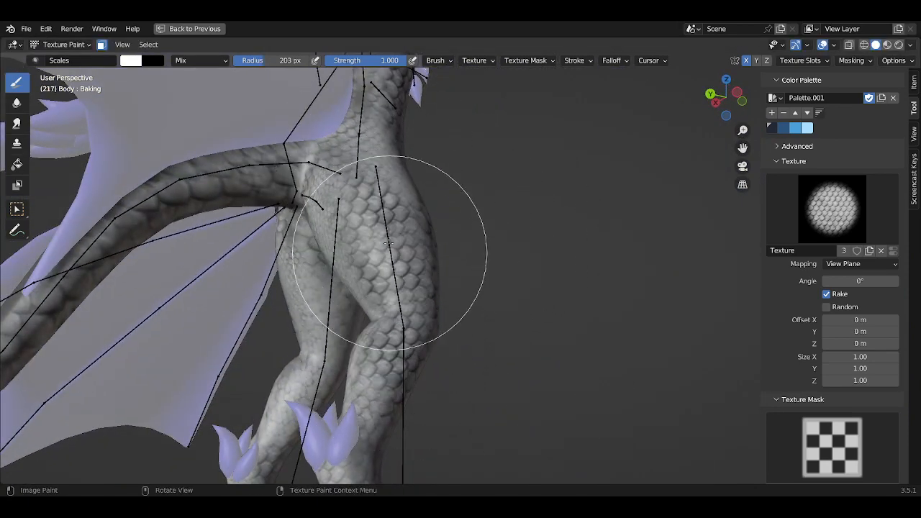
Reduce the brush to a 177 px radius and repaint the scales from the hip down the leg to the shin
{"action": "middle_click_drag", "start_coordinate": [384, 263], "coordinate": [391, 251]}
{"action": "key", "text": "f"}
{"action": "left_click", "coordinate": [391, 251]}
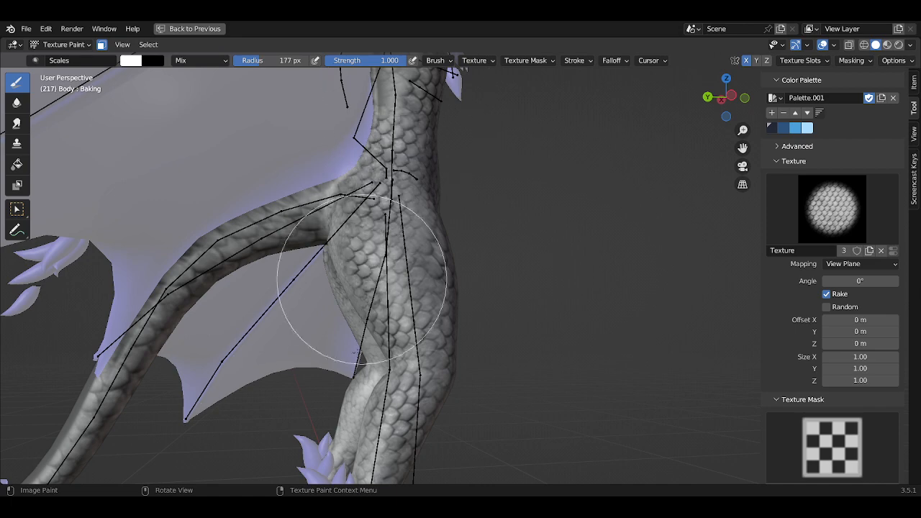
{"action": "middle_click_drag", "start_coordinate": [350, 391], "coordinate": [471, 72]}
{"action": "left_click_drag", "start_coordinate": [472, 69], "coordinate": [411, 453]}
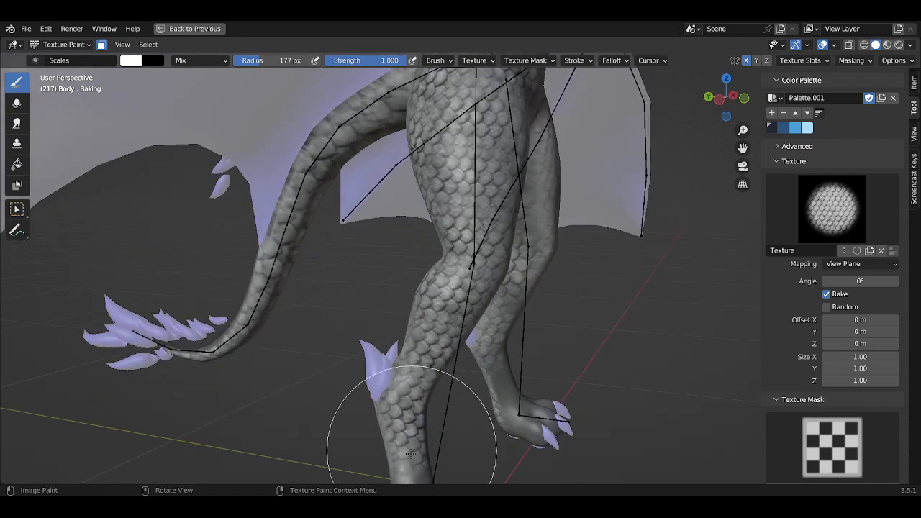
{"action": "mouse_move", "coordinate": [409, 415]}
{"action": "middle_mouse_down"}
{"action": "mouse_move", "coordinate": [374, 336]}
{"action": "mouse_move", "coordinate": [304, 298]}
{"action": "middle_mouse_up"}
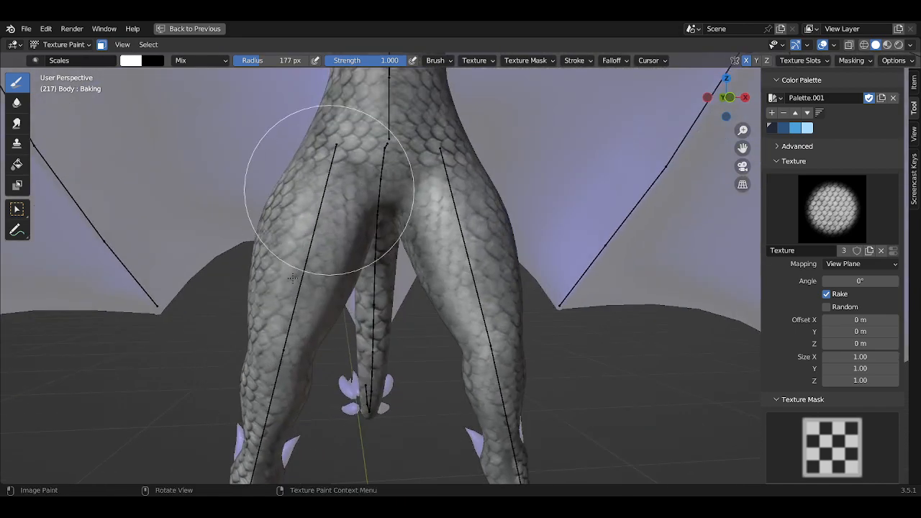
Set the brush texture angle to 271° and repaint the scales down the front of the torso and thighs
{"action": "middle_click_drag", "start_coordinate": [408, 264], "coordinate": [412, 457], "text": "shift"}
{"action": "left_click_drag", "start_coordinate": [352, 155], "coordinate": [343, 372]}
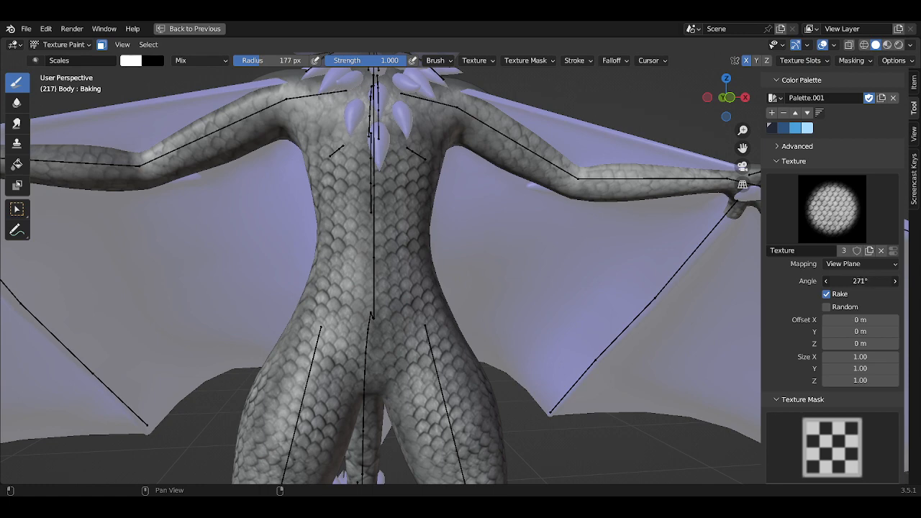
{"action": "left_click_drag", "start_coordinate": [341, 119], "coordinate": [319, 436]}
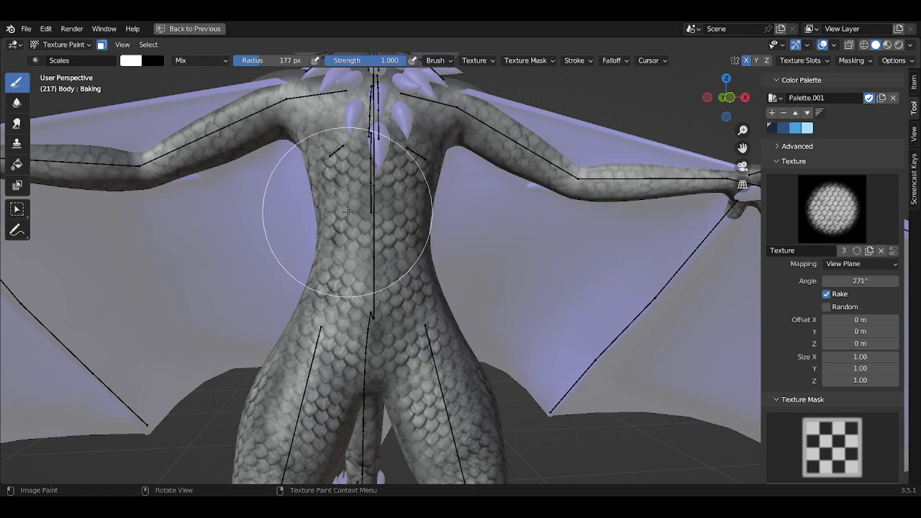
{"action": "middle_click_drag", "start_coordinate": [346, 211], "coordinate": [391, 311]}
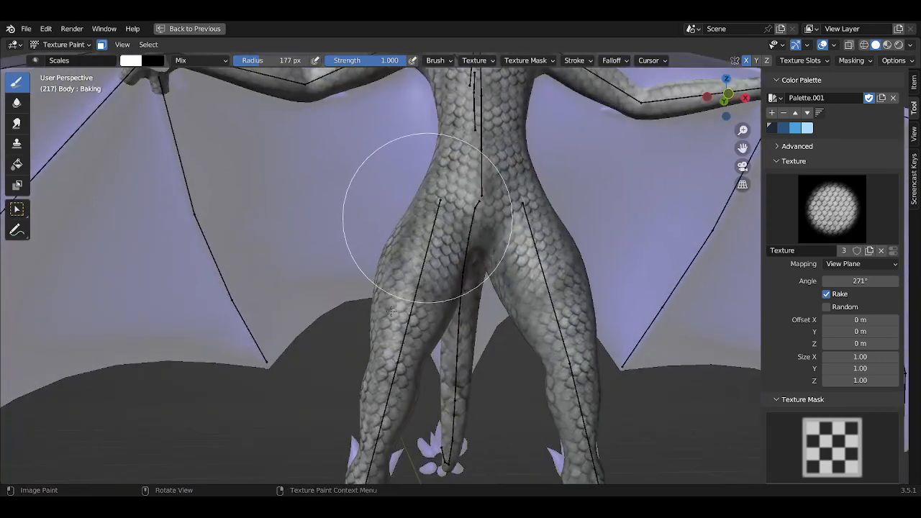
Inspect the painted scales on the legs, torso and tail, and compare the neck and chest in rendered and material preview shading
{"action": "middle_click_drag", "start_coordinate": [370, 391], "coordinate": [411, 247]}
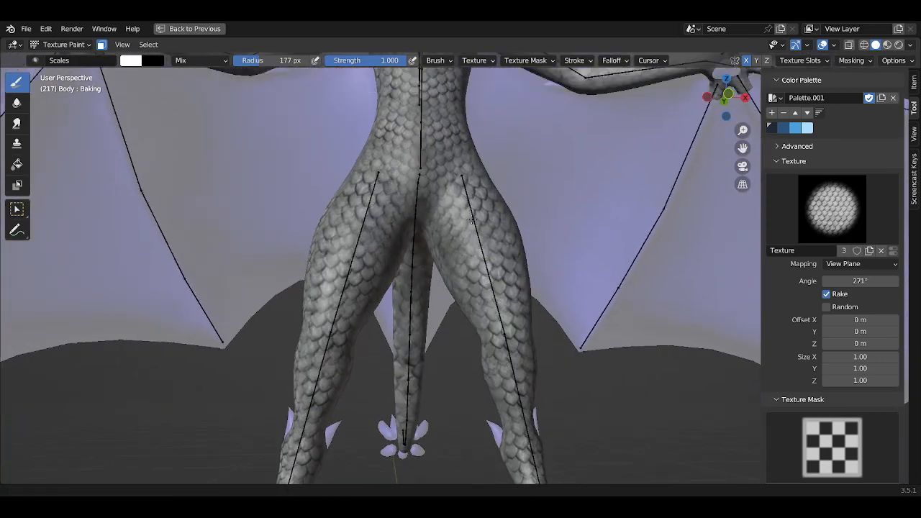
{"action": "middle_click_drag", "start_coordinate": [472, 220], "coordinate": [504, 298]}
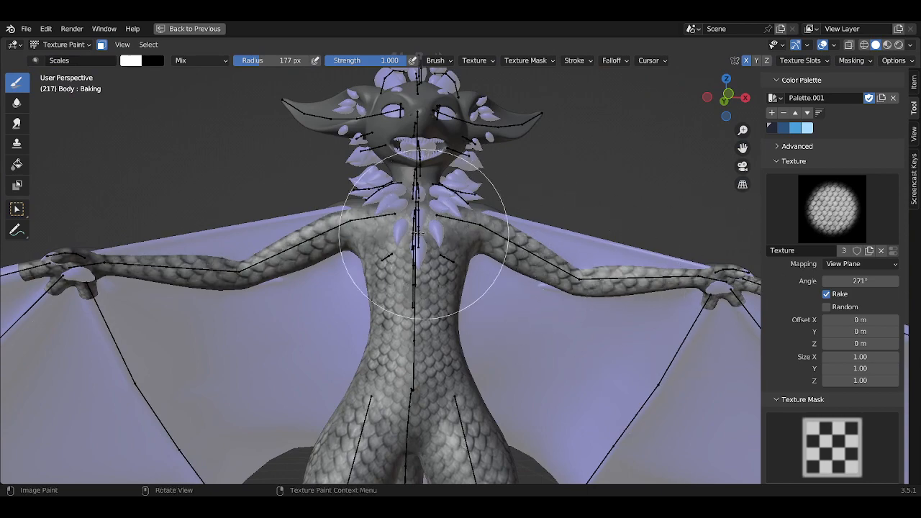
{"action": "mouse_move", "coordinate": [62, 288]}
{"action": "middle_mouse_down"}
{"action": "mouse_move", "coordinate": [259, 288]}
{"action": "mouse_move", "coordinate": [456, 329]}
{"action": "mouse_move", "coordinate": [495, 198]}
{"action": "middle_mouse_up"}
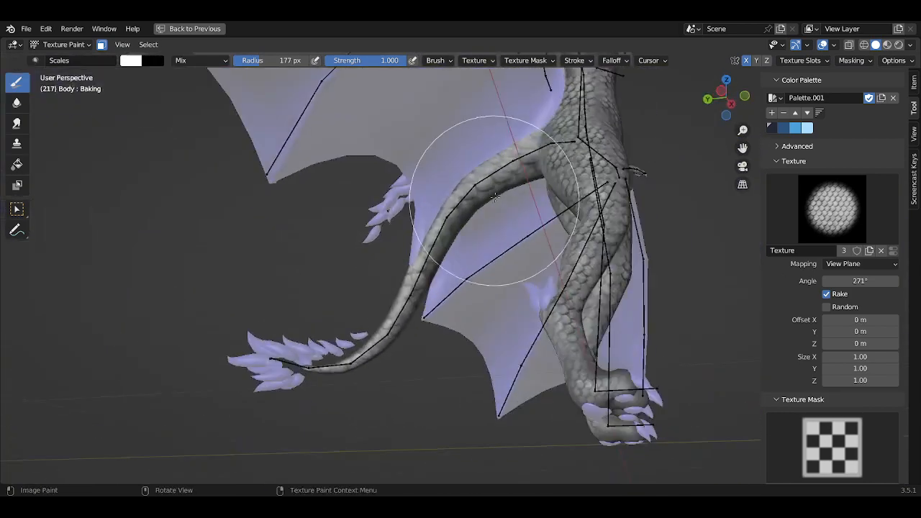
{"action": "mouse_move", "coordinate": [298, 370]}
{"action": "middle_mouse_down"}
{"action": "mouse_move", "coordinate": [391, 288]}
{"action": "mouse_move", "coordinate": [403, 309]}
{"action": "mouse_move", "coordinate": [395, 334]}
{"action": "middle_mouse_up"}
{"action": "middle_click_drag", "start_coordinate": [389, 389], "coordinate": [740, 208]}
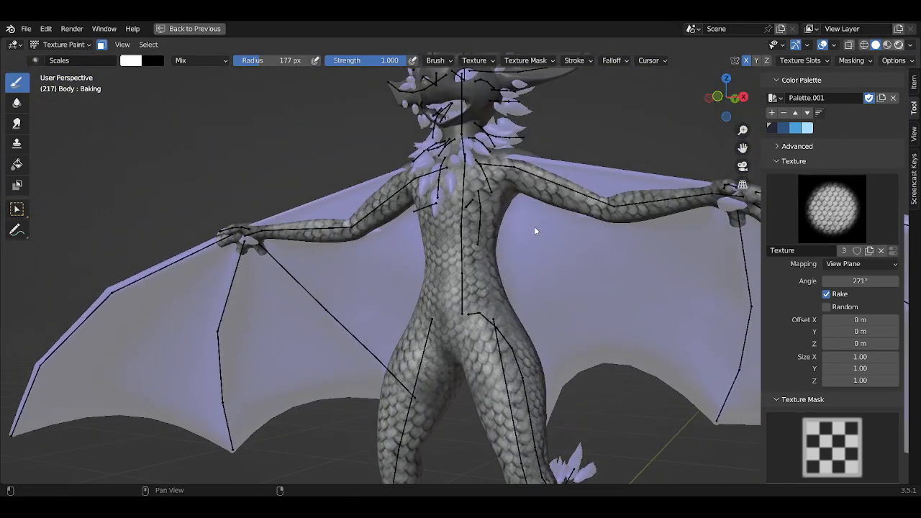
{"action": "key", "text": "shift+z"}
{"action": "scroll", "coordinate": [472, 232], "scroll_direction": "up", "scroll_amount": 5}
{"action": "mouse_move", "coordinate": [455, 232]}
{"action": "middle_mouse_down"}
{"action": "mouse_move", "coordinate": [518, 226]}
{"action": "mouse_move", "coordinate": [545, 312]}
{"action": "mouse_move", "coordinate": [494, 277]}
{"action": "mouse_move", "coordinate": [568, 288]}
{"action": "mouse_move", "coordinate": [596, 255]}
{"action": "middle_mouse_up"}
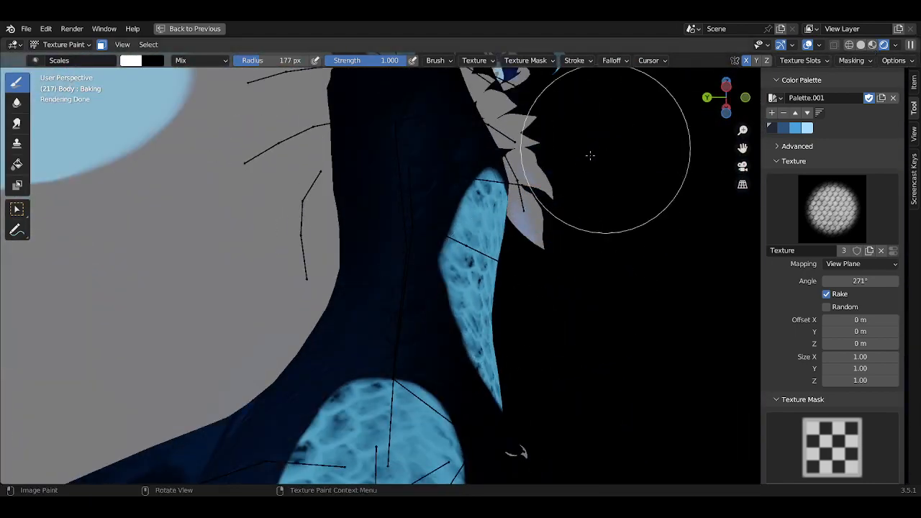
{"action": "left_click", "coordinate": [872, 44]}
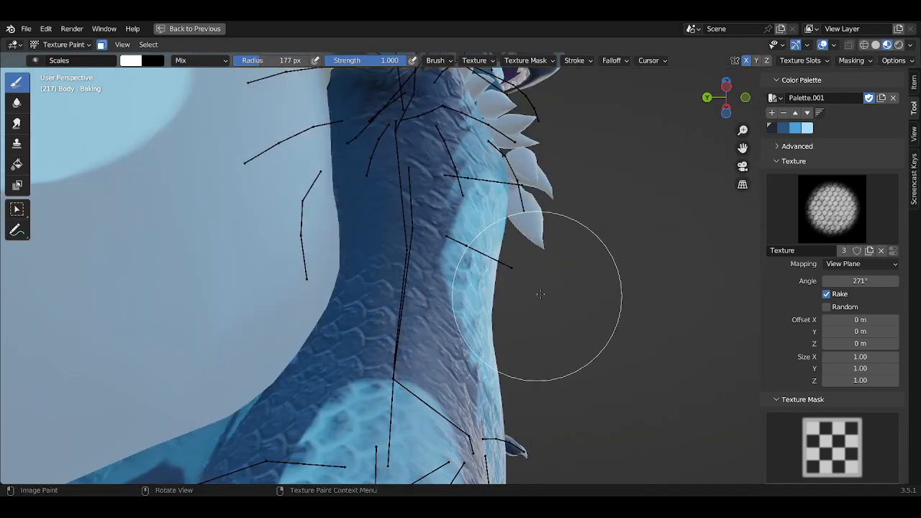
{"action": "mouse_move", "coordinate": [555, 288]}
{"action": "middle_mouse_down"}
{"action": "mouse_move", "coordinate": [463, 206]}
{"action": "mouse_move", "coordinate": [398, 258]}
{"action": "mouse_move", "coordinate": [456, 288]}
{"action": "mouse_move", "coordinate": [432, 309]}
{"action": "mouse_move", "coordinate": [438, 296]}
{"action": "middle_mouse_up"}
Enlarge the brush to a 264 px radius and check the scales on the chest, hips and arms in material preview
{"action": "key", "text": "f"}
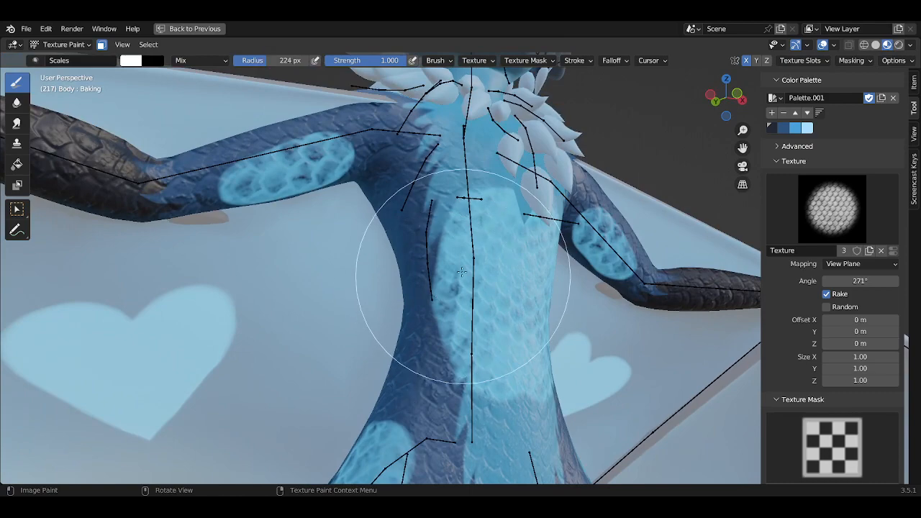
{"action": "left_click", "coordinate": [452, 221]}
{"action": "mouse_move", "coordinate": [421, 430]}
{"action": "middle_mouse_down"}
{"action": "mouse_move", "coordinate": [520, 252]}
{"action": "mouse_move", "coordinate": [421, 442]}
{"action": "mouse_move", "coordinate": [463, 391]}
{"action": "mouse_move", "coordinate": [432, 387]}
{"action": "mouse_move", "coordinate": [488, 371]}
{"action": "mouse_move", "coordinate": [432, 328]}
{"action": "middle_mouse_up"}
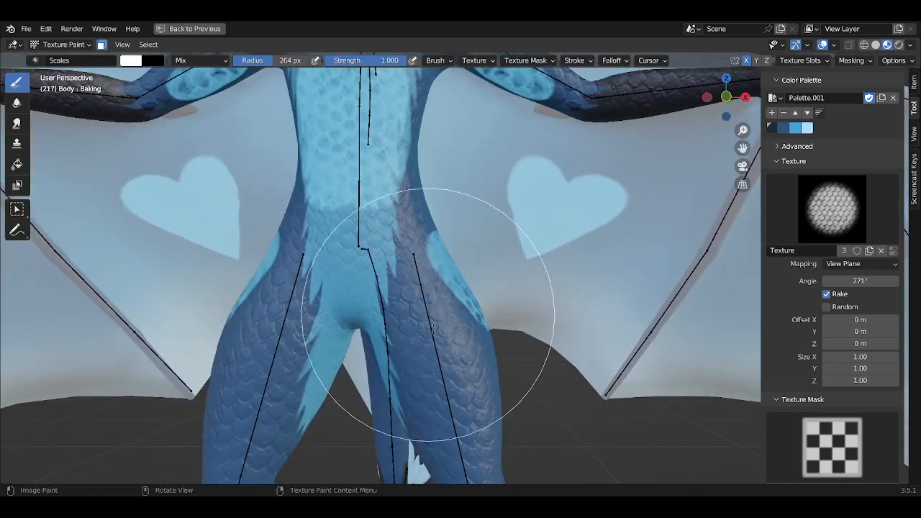
{"action": "middle_click_drag", "start_coordinate": [472, 475], "coordinate": [510, 269]}
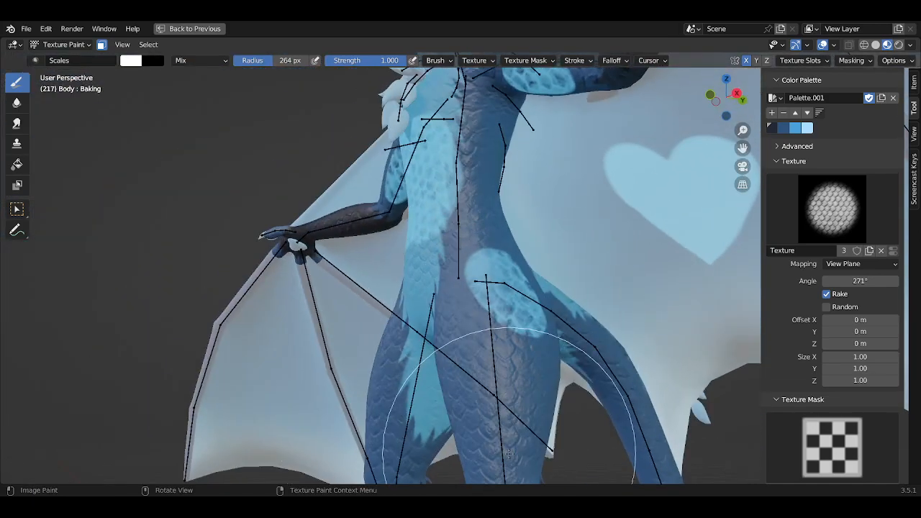
{"action": "middle_click_drag", "start_coordinate": [509, 452], "coordinate": [497, 196]}
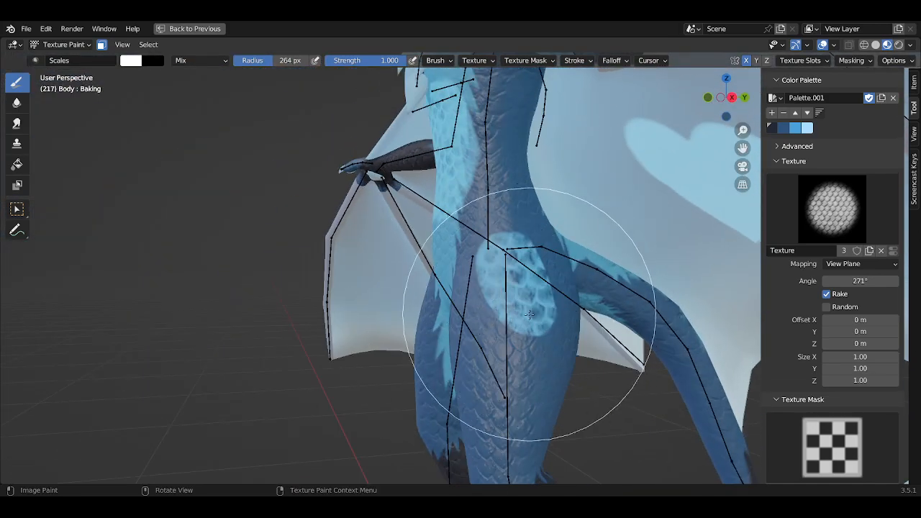
{"action": "middle_click_drag", "start_coordinate": [530, 315], "coordinate": [590, 303]}
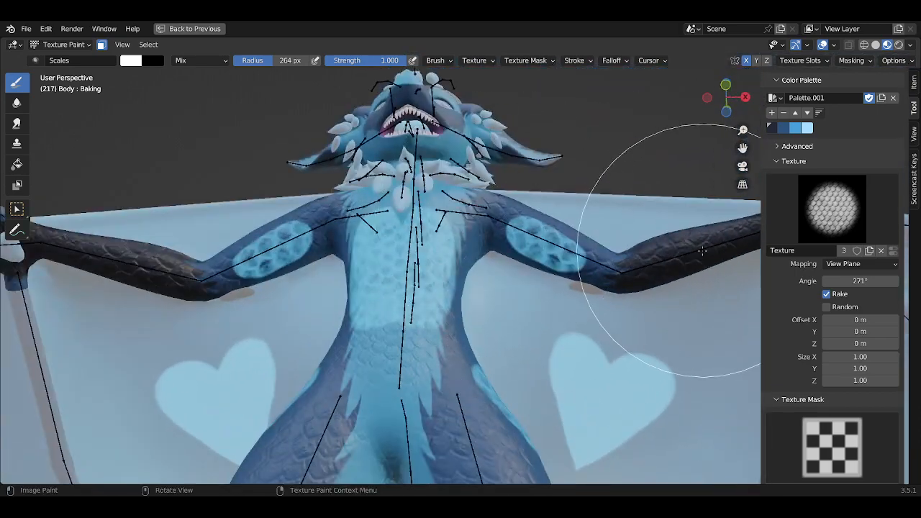
{"action": "middle_click_drag", "start_coordinate": [702, 250], "coordinate": [414, 173]}
{"action": "middle_click_drag", "start_coordinate": [425, 317], "coordinate": [493, 295]}
Examine the scale mask in the glowing chest and arm patches with rendered shading, in the Texture Paint and Shading workspaces
{"action": "left_click", "coordinate": [220, 29]}
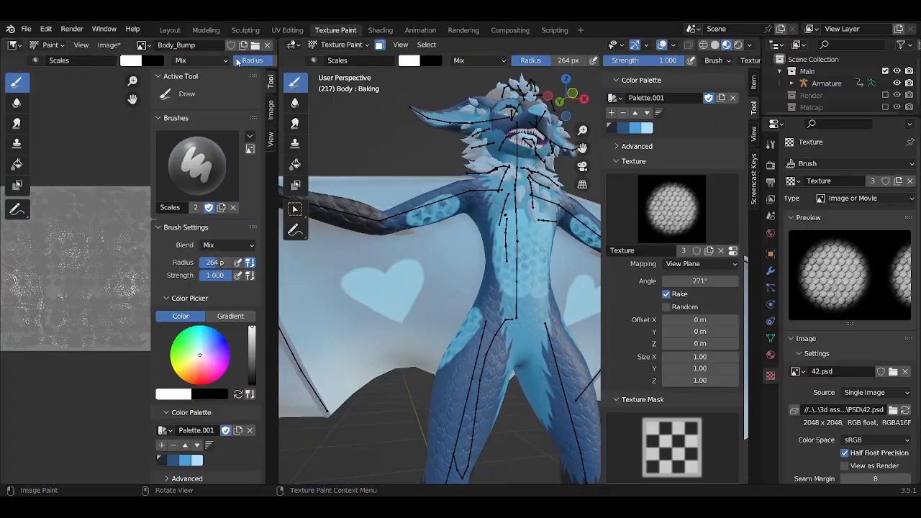
{"action": "scroll", "coordinate": [434, 247], "scroll_direction": "up", "scroll_amount": 2}
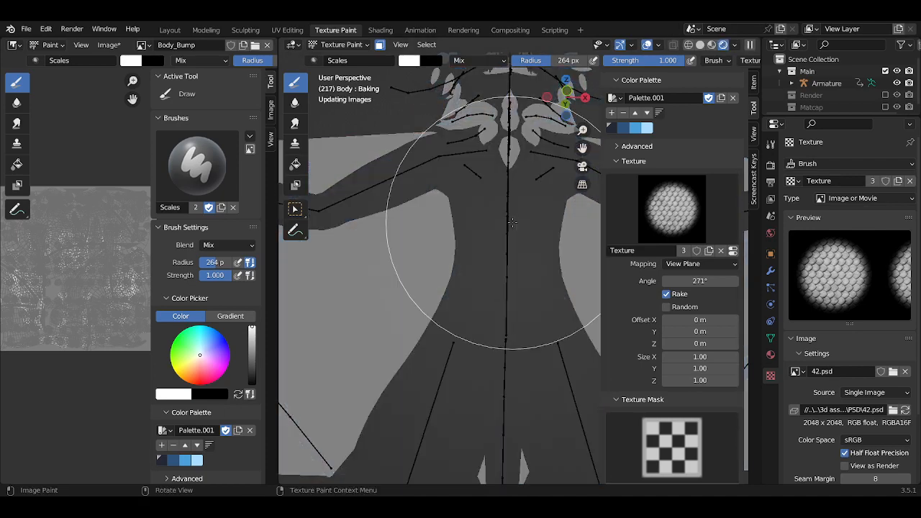
{"action": "key", "text": "ctrl+space"}
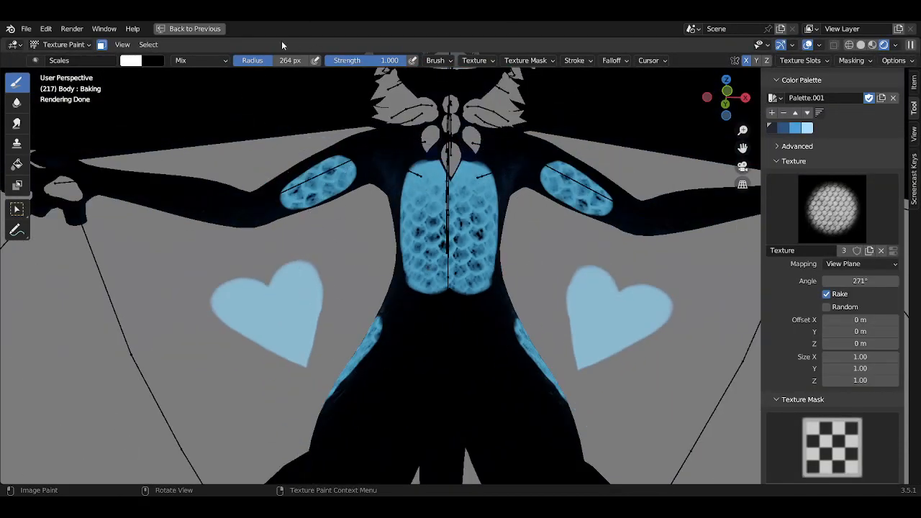
{"action": "left_click", "coordinate": [195, 29]}
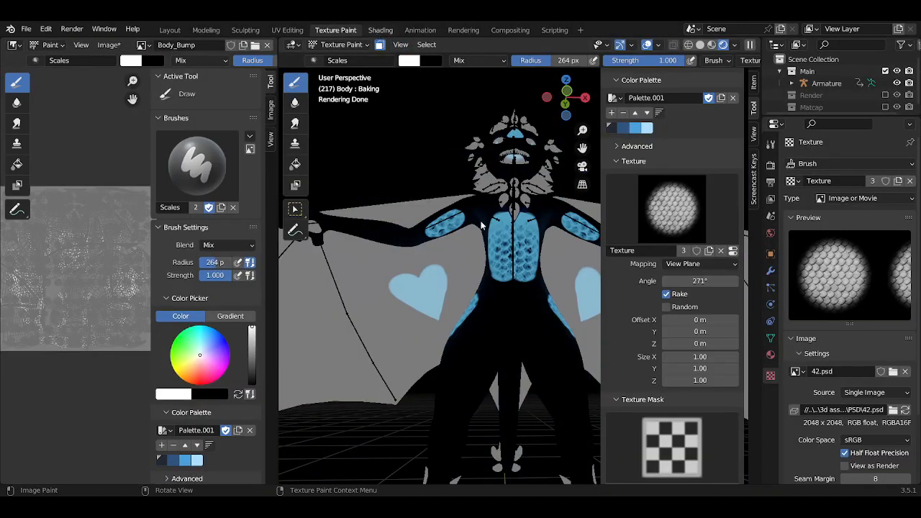
{"action": "key", "text": "ctrl+Page_Down"}
{"action": "key", "text": "ctrl+space"}
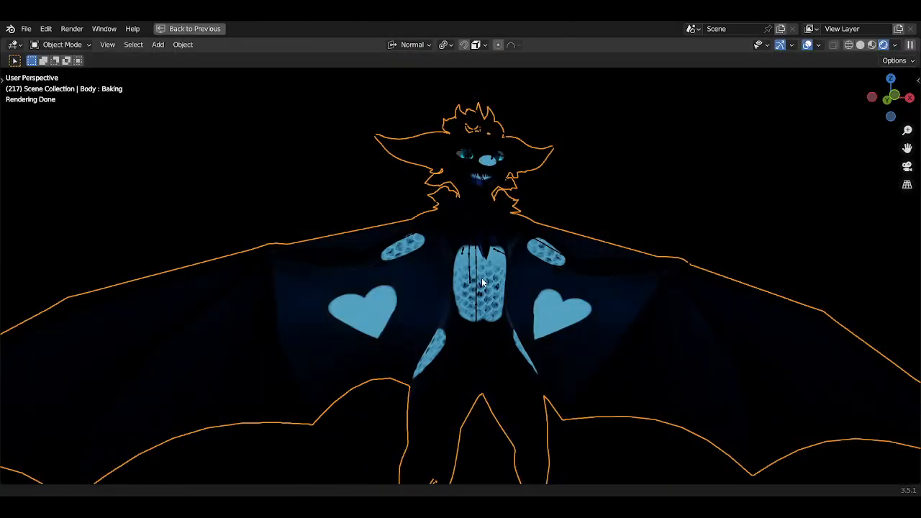
{"action": "scroll", "coordinate": [482, 283], "scroll_direction": "up", "scroll_amount": 10}
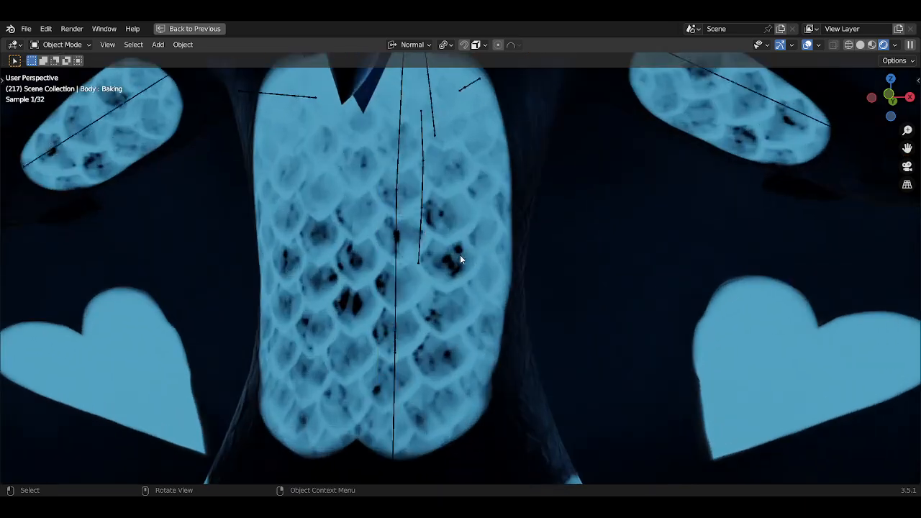
{"action": "mouse_move", "coordinate": [460, 256]}
{"action": "middle_mouse_down"}
{"action": "mouse_move", "coordinate": [411, 256]}
{"action": "mouse_move", "coordinate": [468, 271]}
{"action": "middle_mouse_up"}
{"action": "scroll", "coordinate": [464, 263], "scroll_direction": "down", "scroll_amount": 5}
{"action": "key", "text": "ctrl+space"}
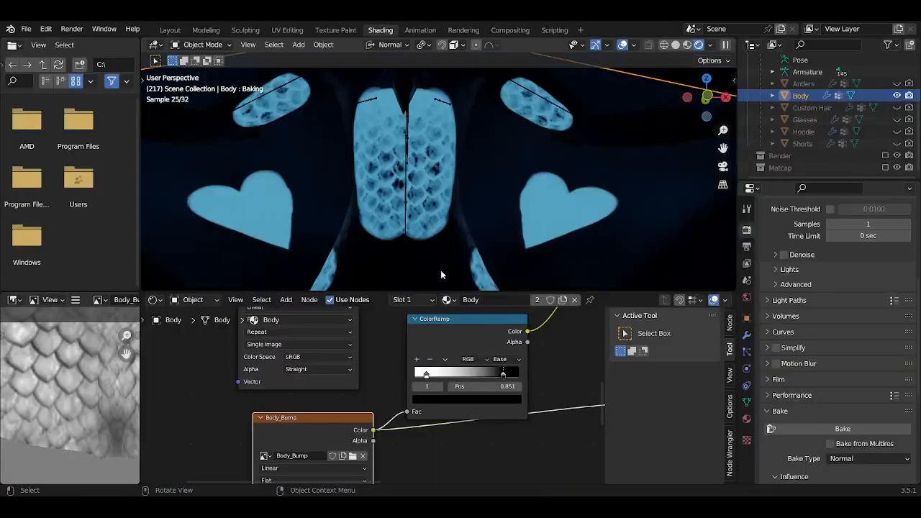
Flip the Body material's ColorRamp and place the black stop at 0.000 and the white stop at 1.000
{"action": "scroll", "coordinate": [389, 392], "scroll_direction": "up", "scroll_amount": 3}
{"action": "key", "text": "g"}
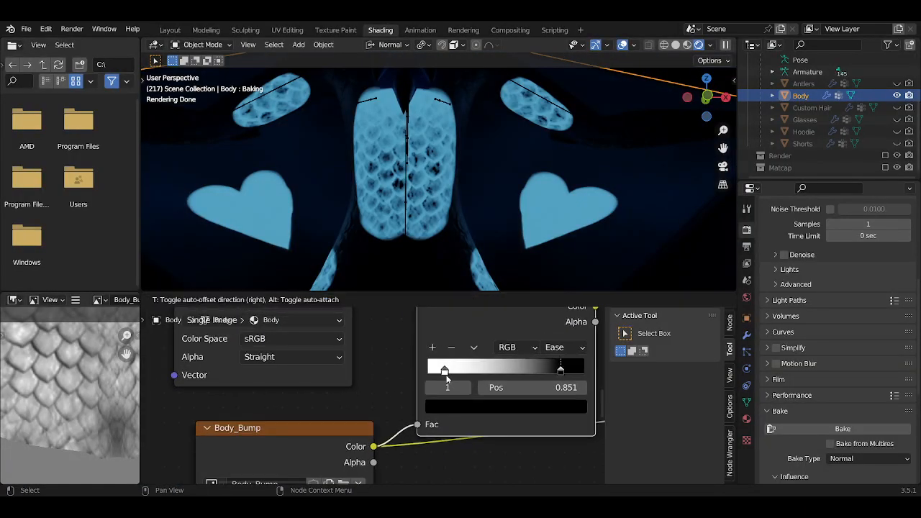
{"action": "left_click", "coordinate": [447, 380]}
{"action": "scroll", "coordinate": [447, 379], "scroll_direction": "up", "scroll_amount": 1}
{"action": "left_click_drag", "start_coordinate": [512, 383], "coordinate": [537, 385]}
{"action": "left_click_drag", "start_coordinate": [371, 383], "coordinate": [328, 374]}
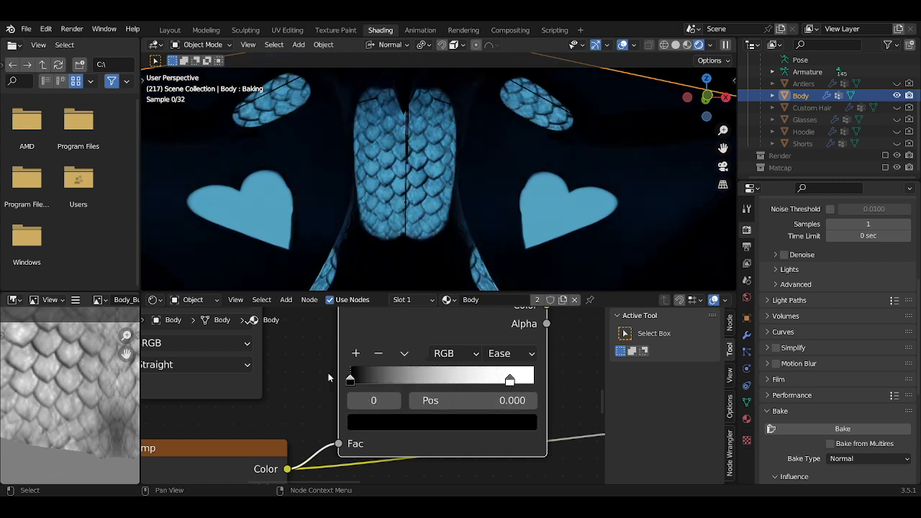
{"action": "left_click_drag", "start_coordinate": [513, 387], "coordinate": [536, 385]}
{"action": "middle_click_drag", "start_coordinate": [433, 184], "coordinate": [390, 193]}
{"action": "scroll", "coordinate": [389, 192], "scroll_direction": "down", "scroll_amount": 1}
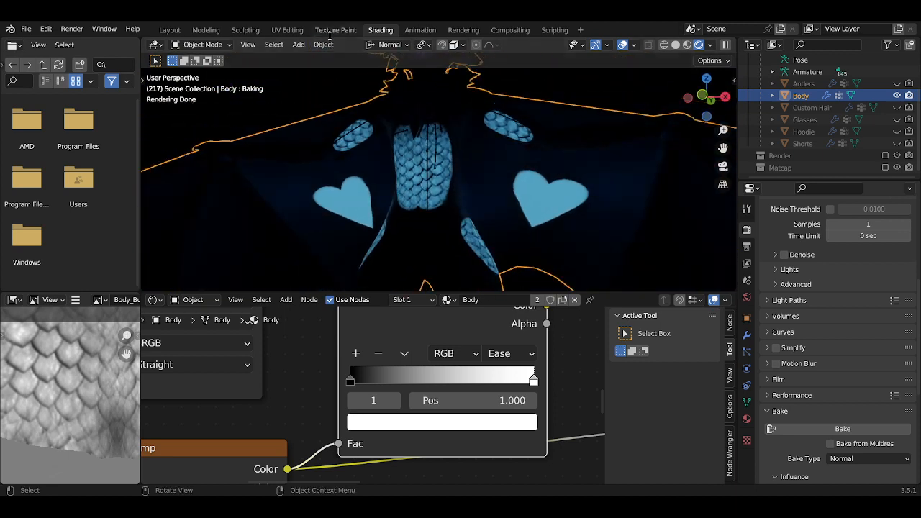
{"action": "scroll", "coordinate": [414, 178], "scroll_direction": "down", "scroll_amount": 1}
Set the Shading and Texture Paint viewports to material preview and make Body_Normal the active image of the Body material
{"action": "left_click", "coordinate": [687, 45]}
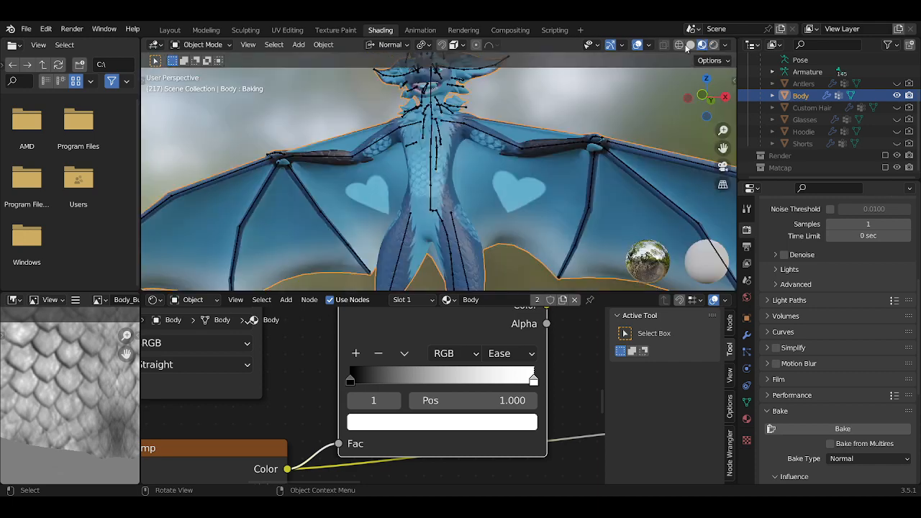
{"action": "scroll", "coordinate": [464, 349], "scroll_direction": "down", "scroll_amount": 2}
{"action": "left_click", "coordinate": [330, 31]}
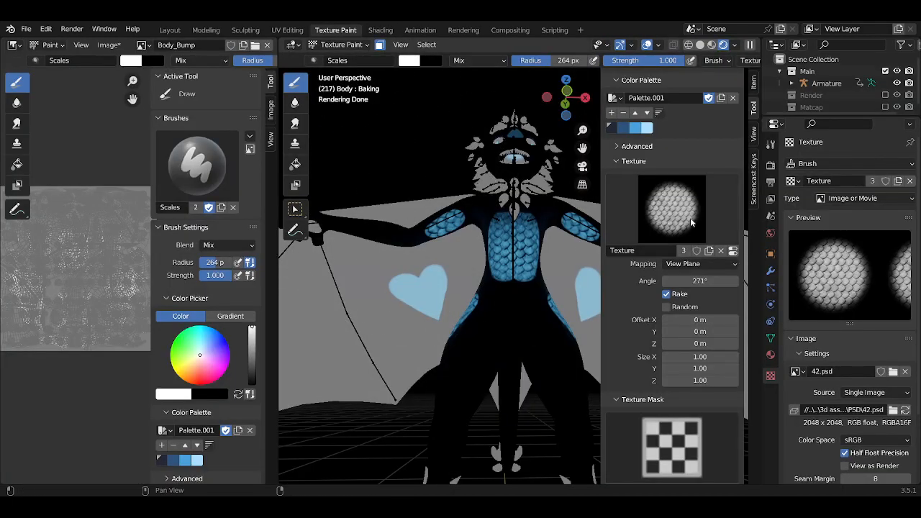
{"action": "scroll", "coordinate": [688, 220], "scroll_direction": "up", "scroll_amount": 15}
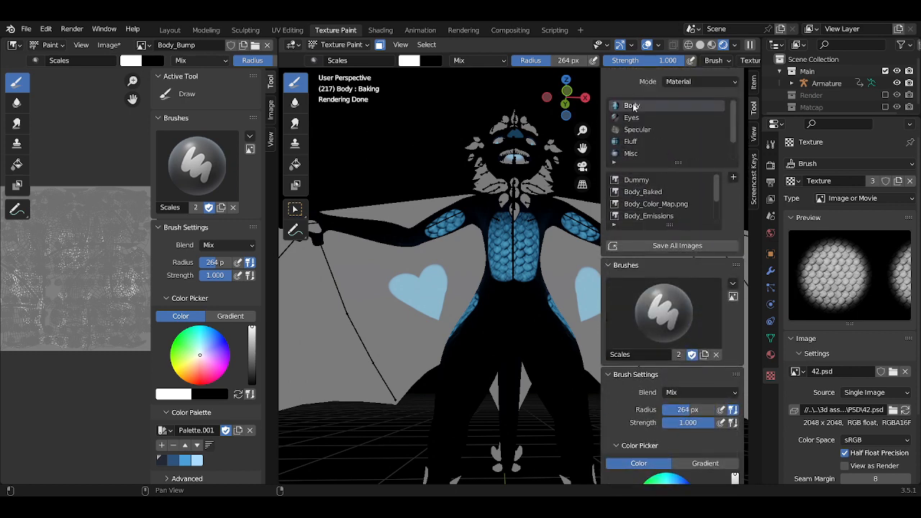
{"action": "left_click", "coordinate": [711, 46]}
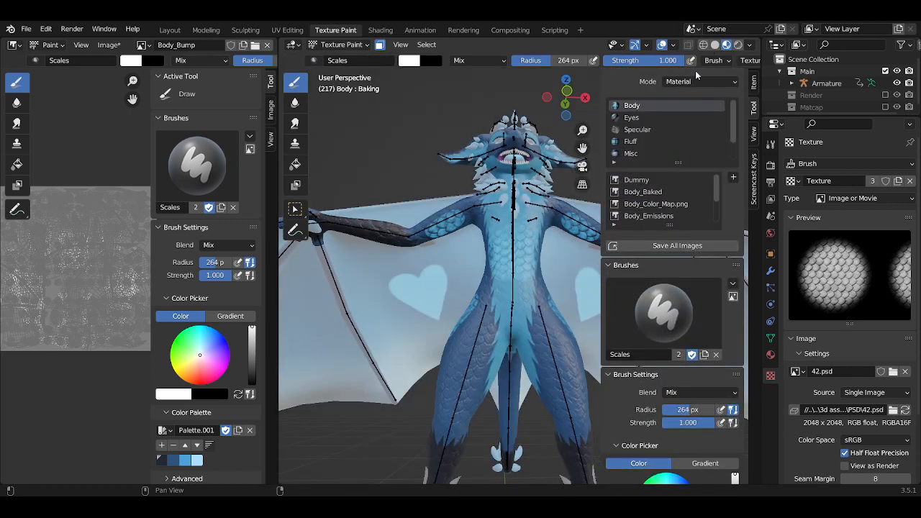
{"action": "scroll", "coordinate": [663, 217], "scroll_direction": "down", "scroll_amount": 1}
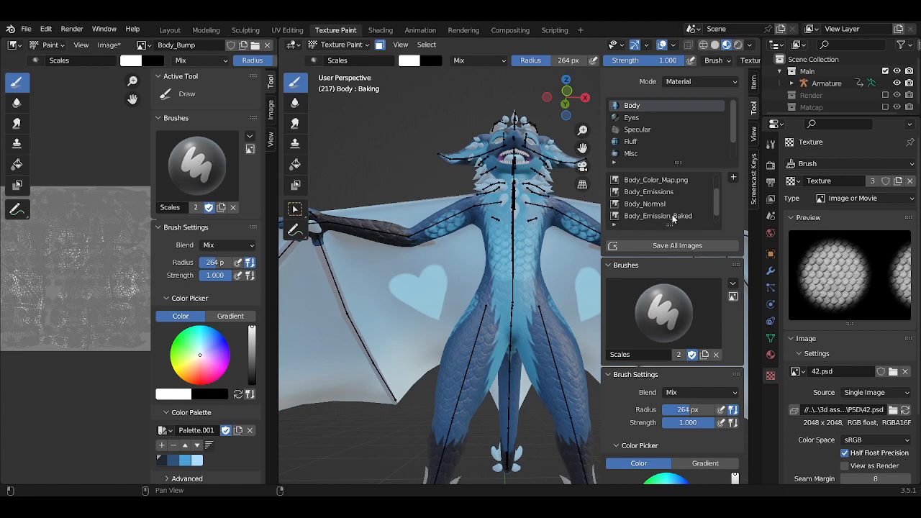
{"action": "left_click", "coordinate": [666, 204]}
Check which image is active in the Eyes, Specular, Fluff, Misc, Blush and Wings materials before baking
{"action": "left_click", "coordinate": [638, 118]}
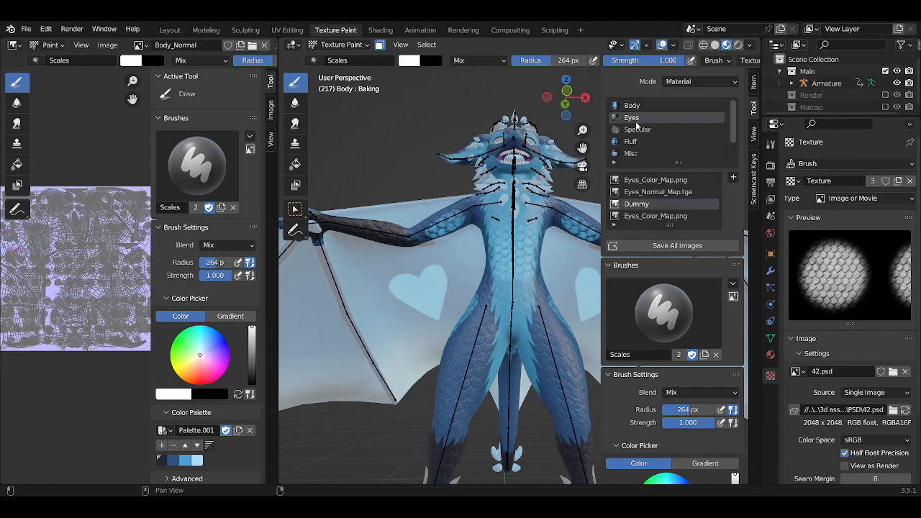
{"action": "left_click", "coordinate": [638, 130]}
{"action": "left_click", "coordinate": [636, 142]}
{"action": "left_click", "coordinate": [634, 153]}
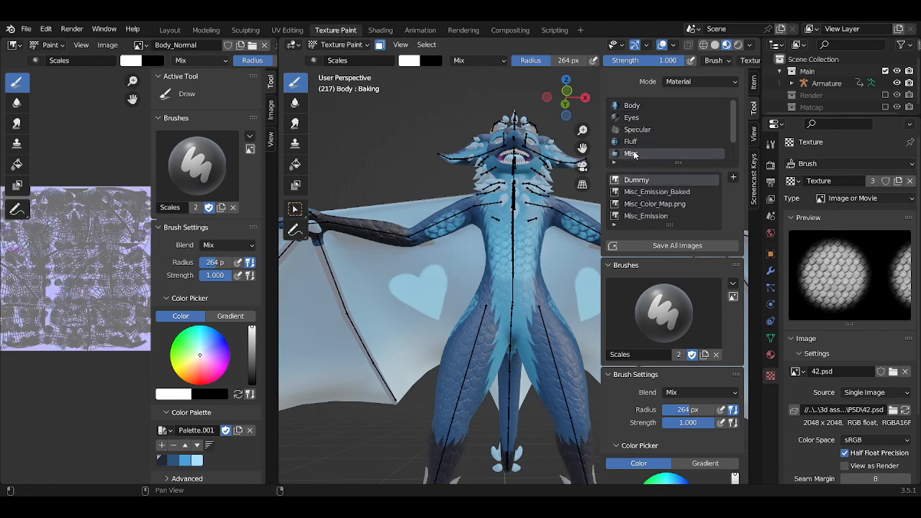
{"action": "left_click", "coordinate": [637, 154]}
{"action": "left_click", "coordinate": [638, 154]}
{"action": "left_click", "coordinate": [633, 141]}
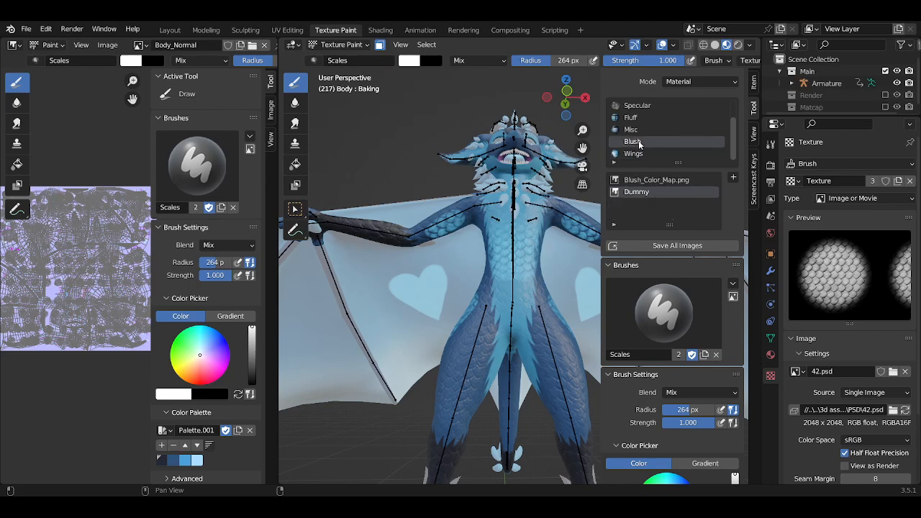
{"action": "left_click", "coordinate": [641, 153]}
Bake the body's Normal map in the Shading workspace and save all images in the Texture Paint workspace
{"action": "left_click", "coordinate": [380, 30]}
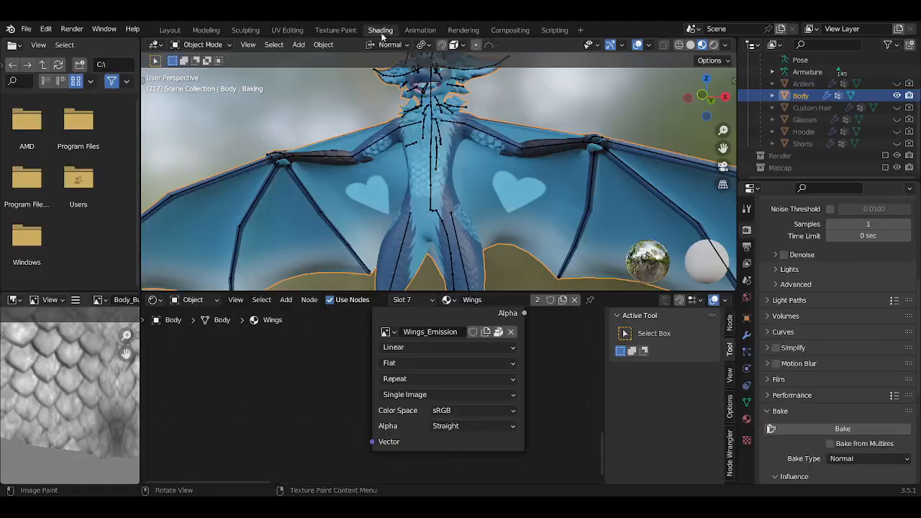
{"action": "left_click", "coordinate": [819, 430]}
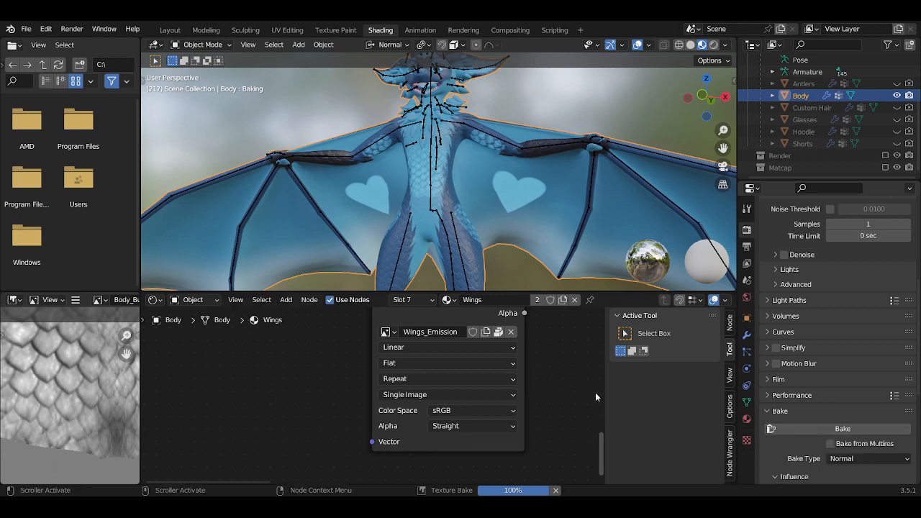
{"action": "left_click", "coordinate": [336, 29]}
{"action": "left_click", "coordinate": [668, 246]}
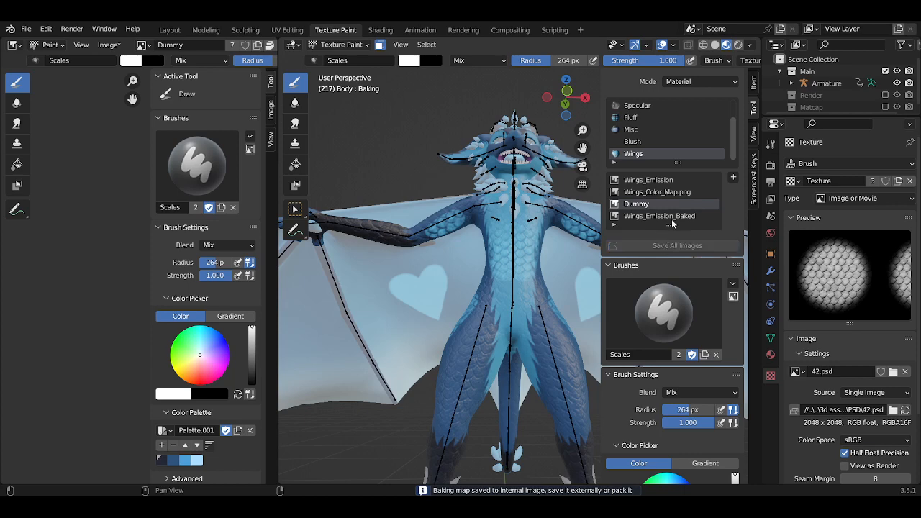
Make the Wings_Emission_Baked, Misc_Emission_Baked, Fluff_Emission_Baked and Body_Emission_Baked images active in their respective Wings, Misc, Fluff and Body materials
{"action": "left_click", "coordinate": [672, 216]}
{"action": "left_click", "coordinate": [648, 131]}
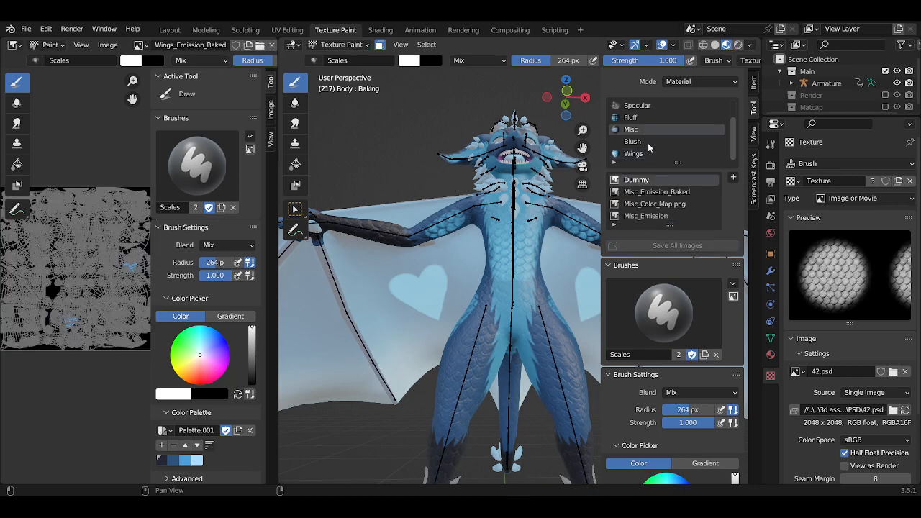
{"action": "left_click", "coordinate": [675, 193]}
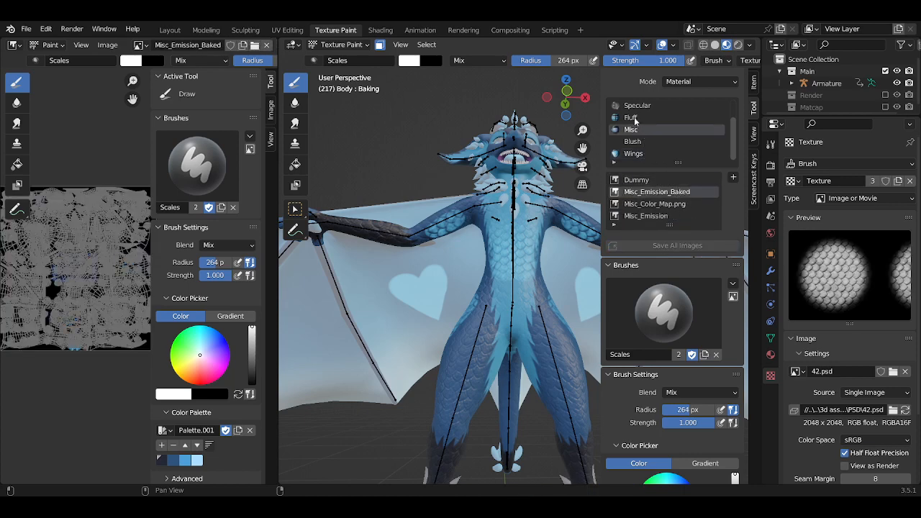
{"action": "left_click", "coordinate": [633, 118]}
{"action": "left_click", "coordinate": [656, 192]}
{"action": "scroll", "coordinate": [655, 120], "scroll_direction": "up", "scroll_amount": 2}
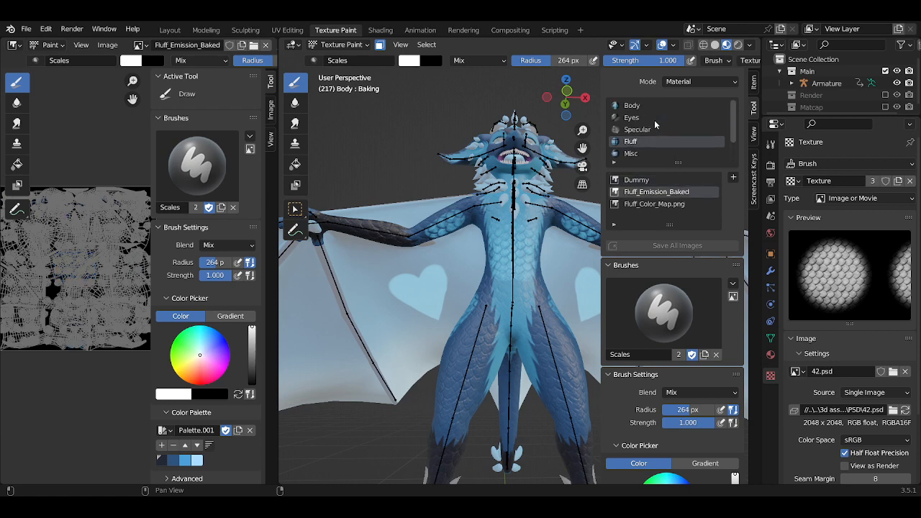
{"action": "left_click", "coordinate": [652, 106]}
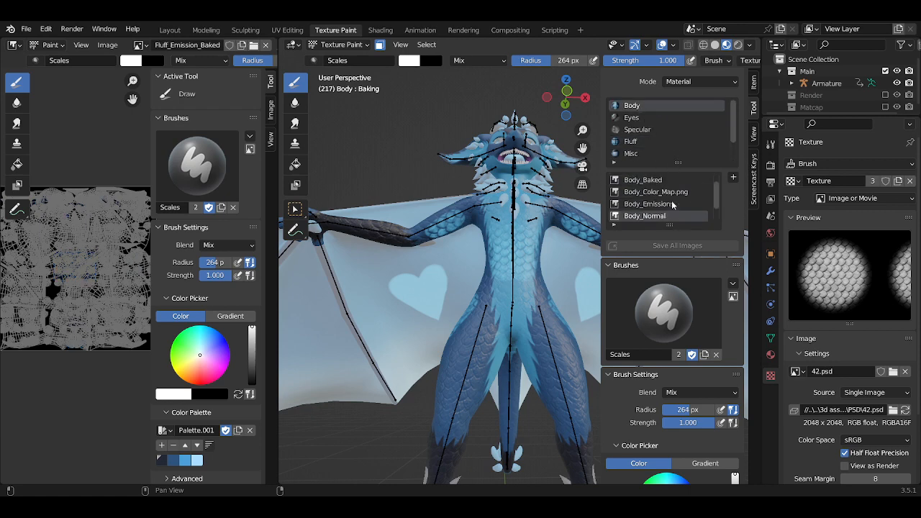
{"action": "scroll", "coordinate": [672, 200], "scroll_direction": "down", "scroll_amount": 2}
{"action": "left_click", "coordinate": [678, 205]}
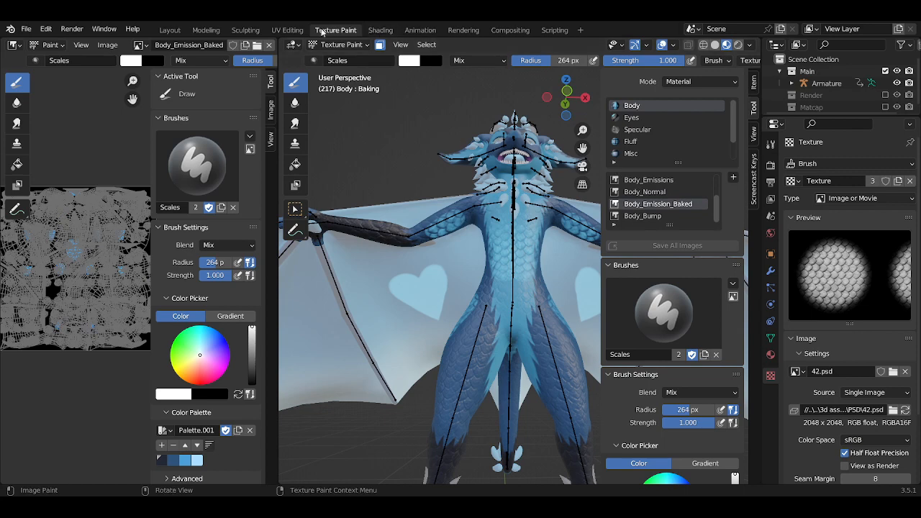
Raise the render sampling in the Shading workspace to about 169 samples
{"action": "left_click", "coordinate": [375, 31]}
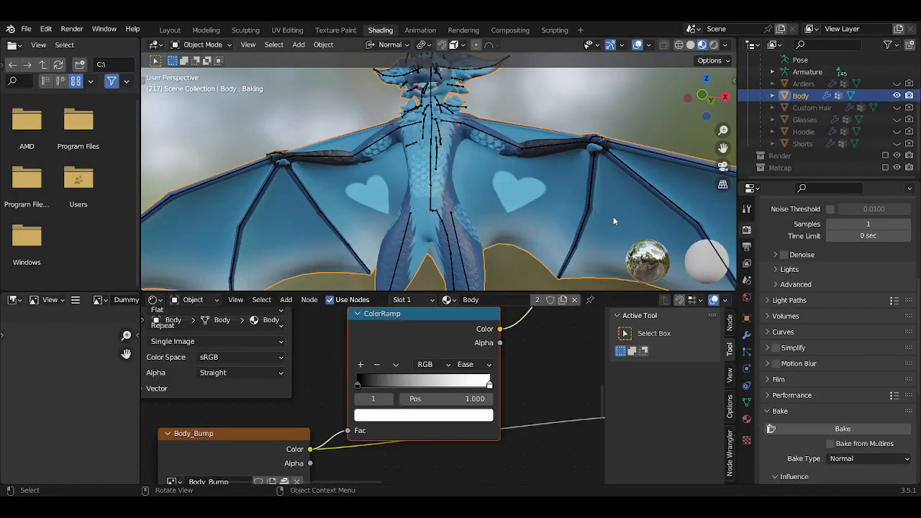
{"action": "scroll", "coordinate": [835, 360], "scroll_direction": "up", "scroll_amount": 5}
{"action": "left_click_drag", "start_coordinate": [864, 319], "coordinate": [920, 320]}
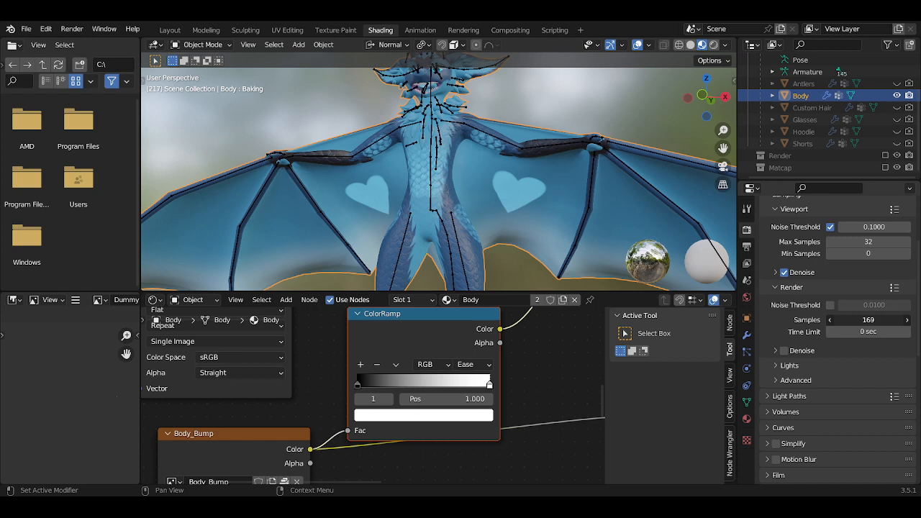
Bake the body with the Combined bake type and save all images in the Texture Paint workspace
{"action": "scroll", "coordinate": [839, 357], "scroll_direction": "down", "scroll_amount": 11}
{"action": "left_click", "coordinate": [842, 345]}
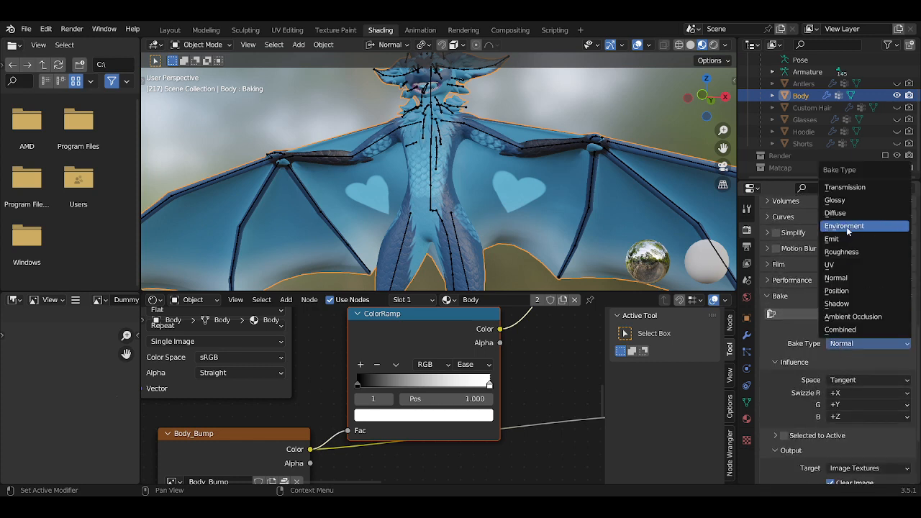
{"action": "left_click", "coordinate": [841, 329]}
{"action": "scroll", "coordinate": [802, 359], "scroll_direction": "down", "scroll_amount": 1}
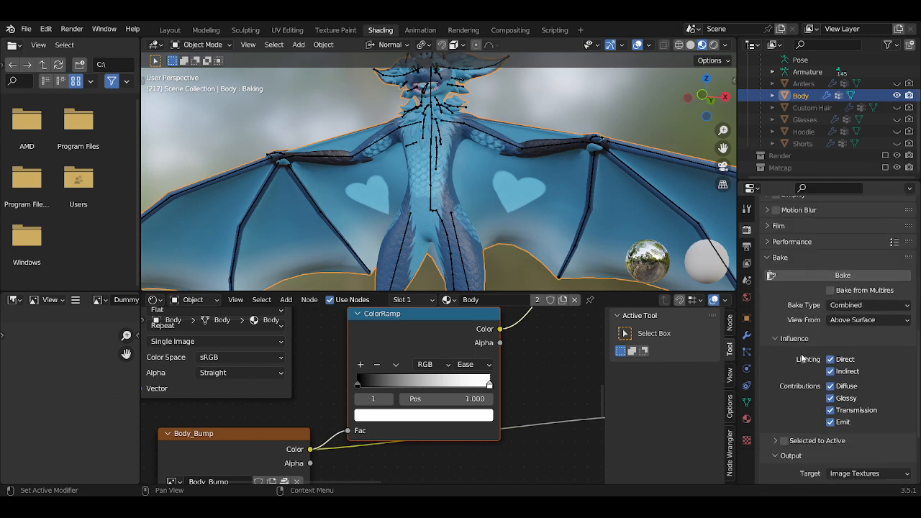
{"action": "left_click", "coordinate": [802, 277]}
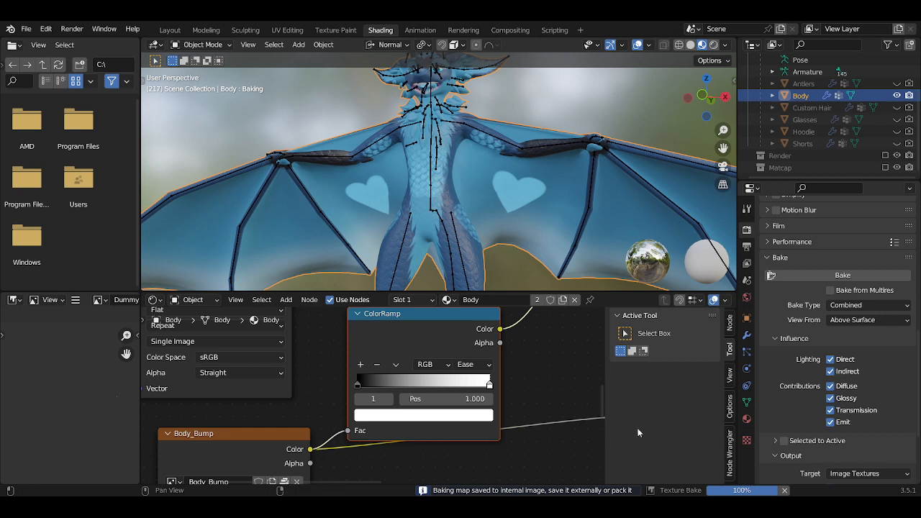
{"action": "left_click", "coordinate": [326, 30]}
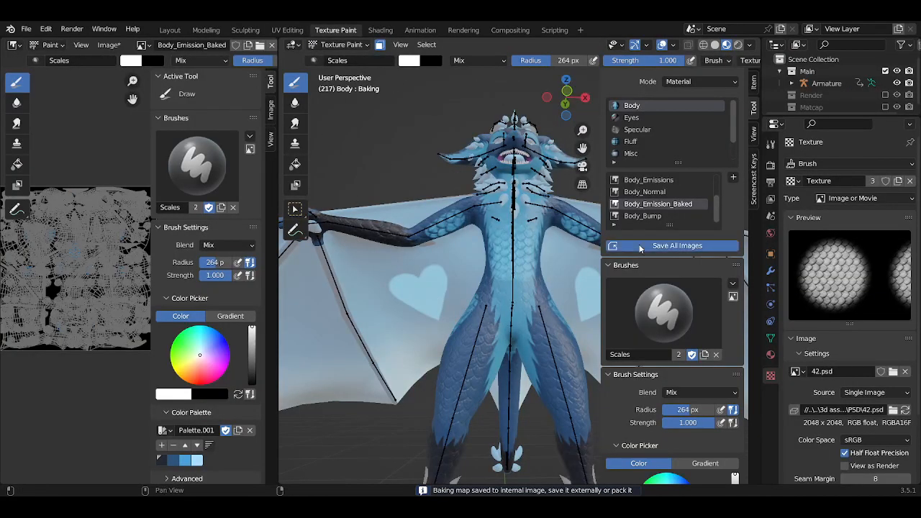
{"action": "left_click", "coordinate": [640, 246]}
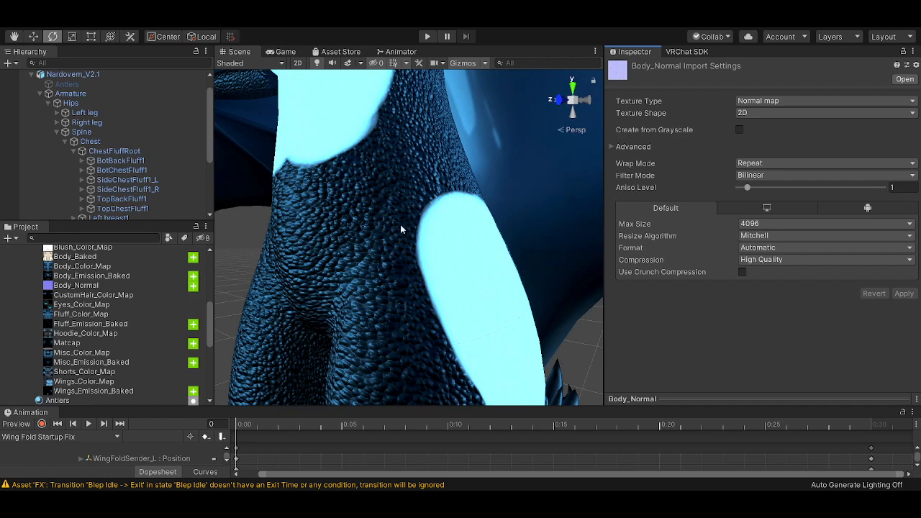
In Unity, examine the avatar's baked scale normals and glowing emission areas on the chest, hips and legs from close up and afar
{"action": "scroll", "coordinate": [390, 230], "scroll_direction": "down", "scroll_amount": 10}
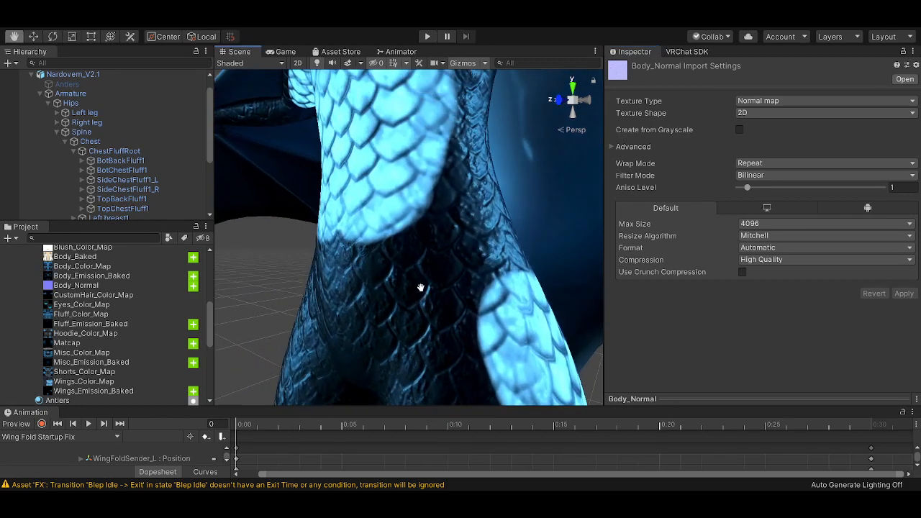
{"action": "left_click_drag", "start_coordinate": [415, 237], "coordinate": [412, 185], "text": "alt"}
{"action": "scroll", "coordinate": [404, 211], "scroll_direction": "up", "scroll_amount": 10}
{"action": "scroll", "coordinate": [405, 211], "scroll_direction": "down", "scroll_amount": 8}
{"action": "scroll", "coordinate": [435, 219], "scroll_direction": "up", "scroll_amount": 8}
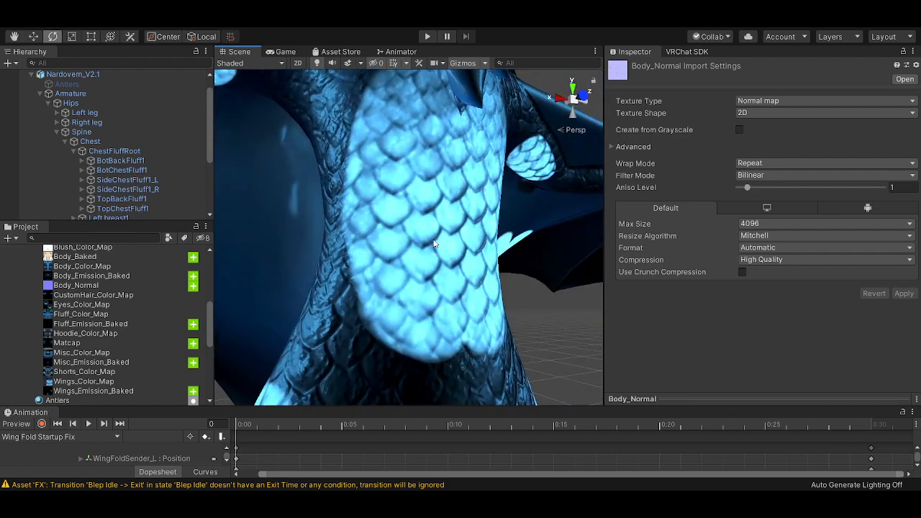
{"action": "scroll", "coordinate": [434, 243], "scroll_direction": "down", "scroll_amount": 8}
{"action": "scroll", "coordinate": [412, 184], "scroll_direction": "down", "scroll_amount": 5}
{"action": "scroll", "coordinate": [406, 216], "scroll_direction": "up", "scroll_amount": 3}
{"action": "left_click_drag", "start_coordinate": [407, 216], "coordinate": [388, 279], "text": "alt"}
{"action": "scroll", "coordinate": [419, 288], "scroll_direction": "up", "scroll_amount": 5}
{"action": "scroll", "coordinate": [411, 298], "scroll_direction": "down", "scroll_amount": 3}
{"action": "scroll", "coordinate": [387, 279], "scroll_direction": "up", "scroll_amount": 5}
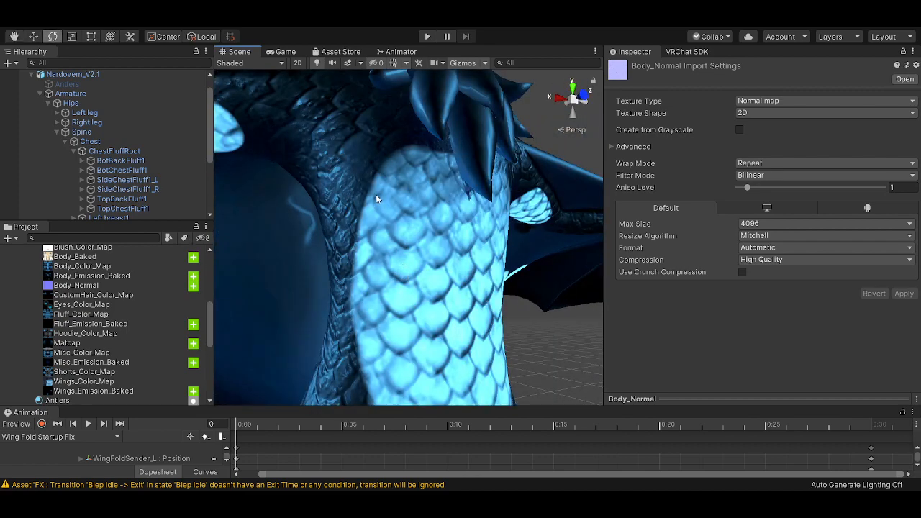
{"action": "scroll", "coordinate": [376, 195], "scroll_direction": "down", "scroll_amount": 5}
{"action": "left_click_drag", "start_coordinate": [406, 247], "coordinate": [412, 266], "text": "alt"}
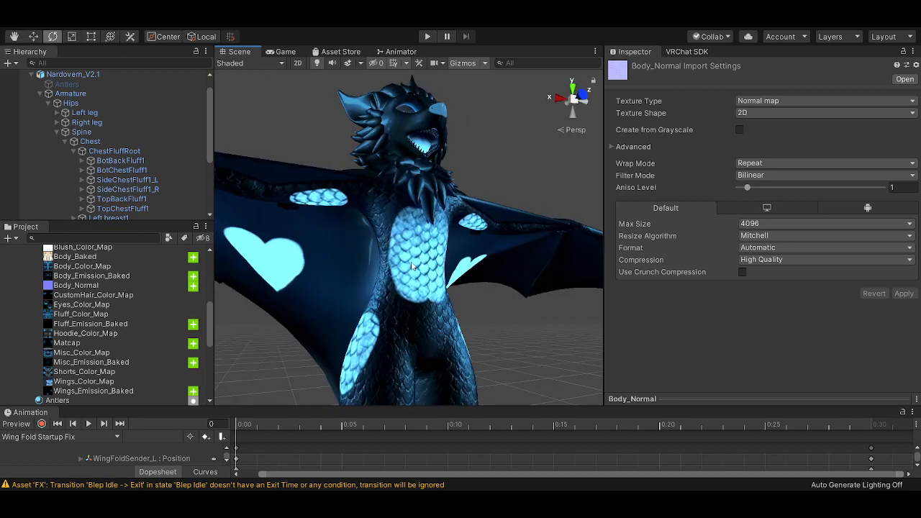